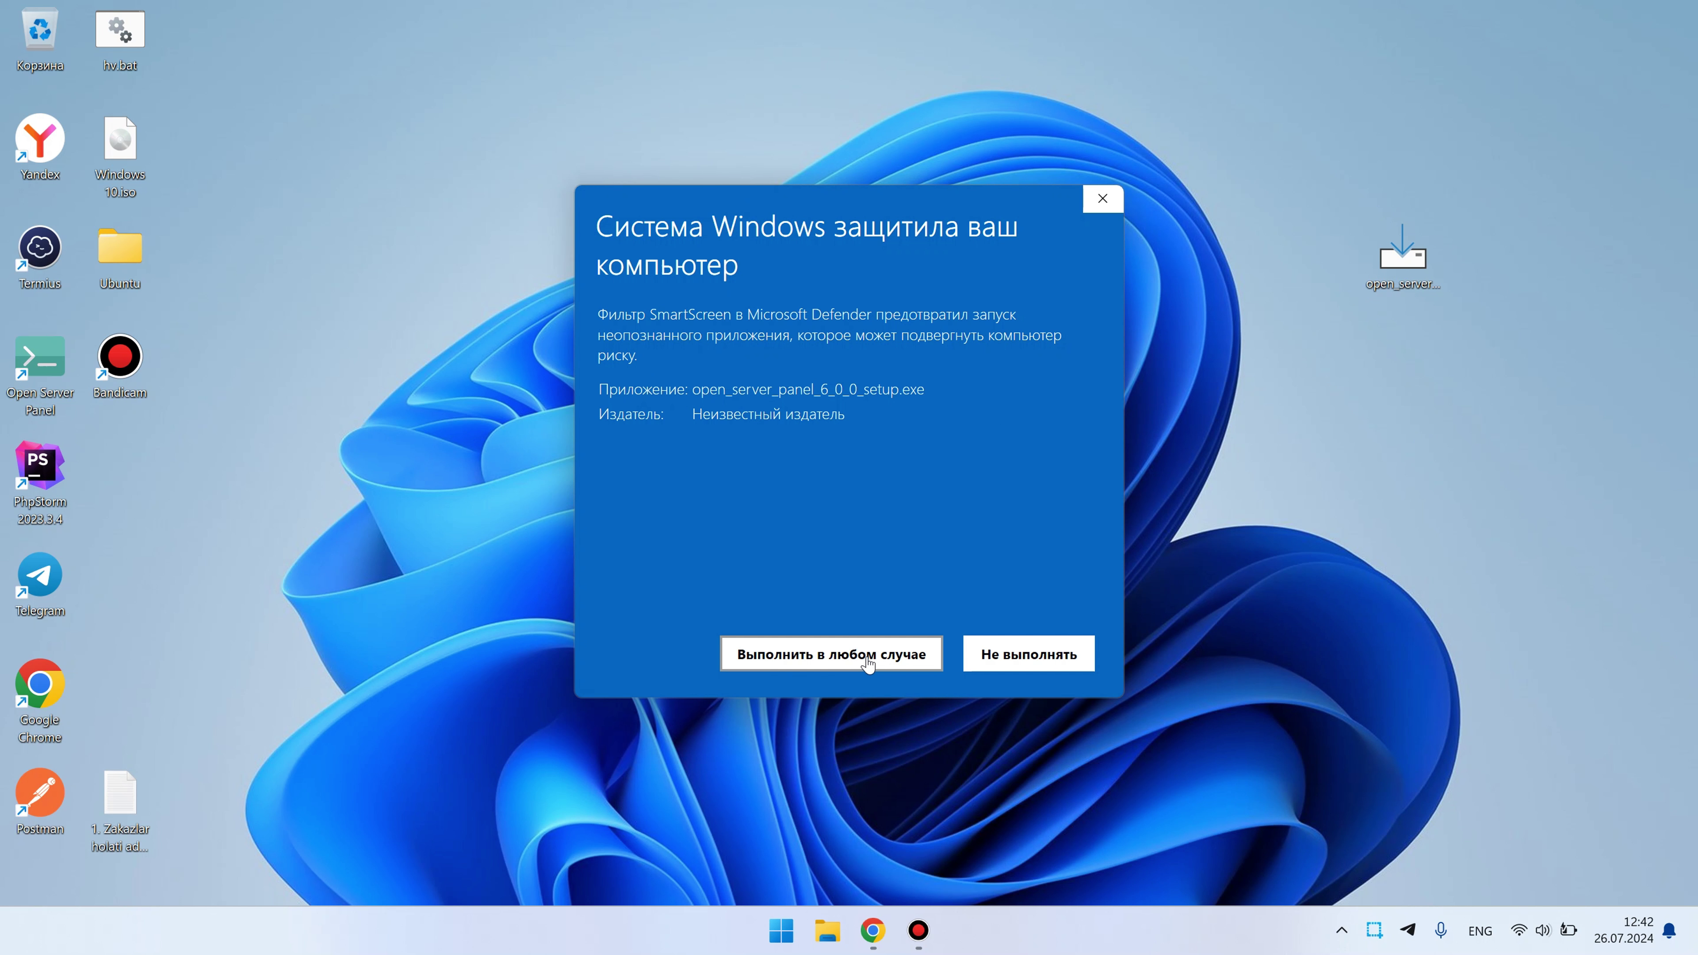
# Run the unrecognised setup anyway and keep standard installation until C:\OSPanel is proposed
pyautogui.click(850, 662)
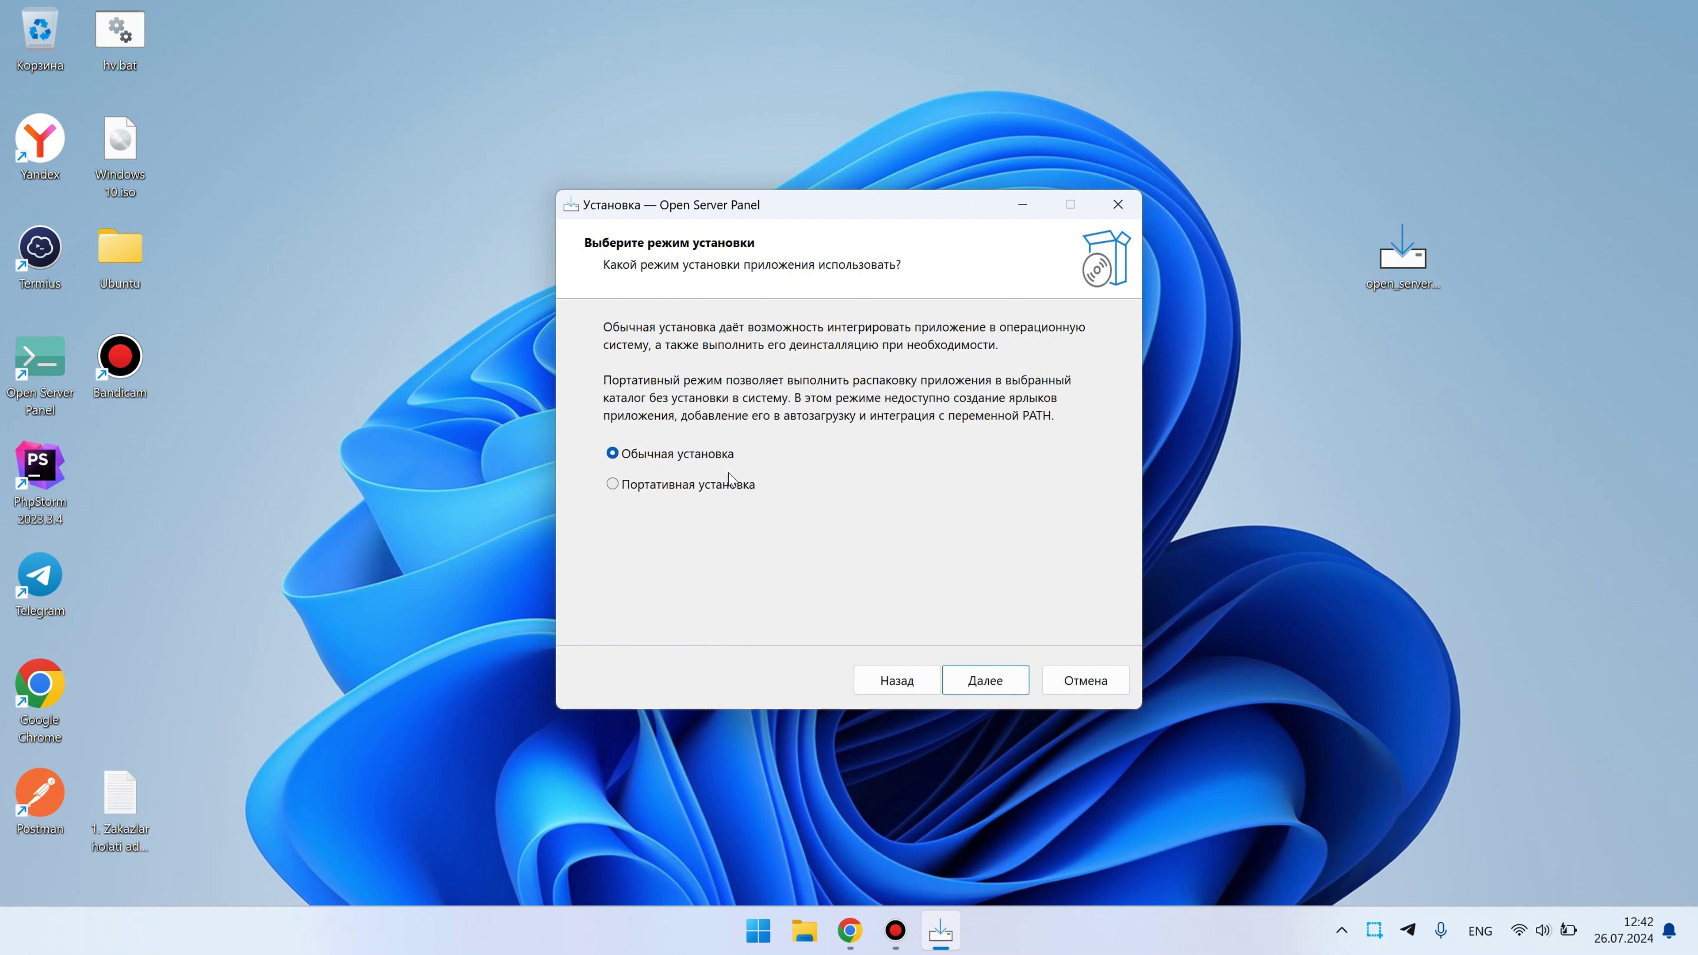
pyautogui.click(986, 682)
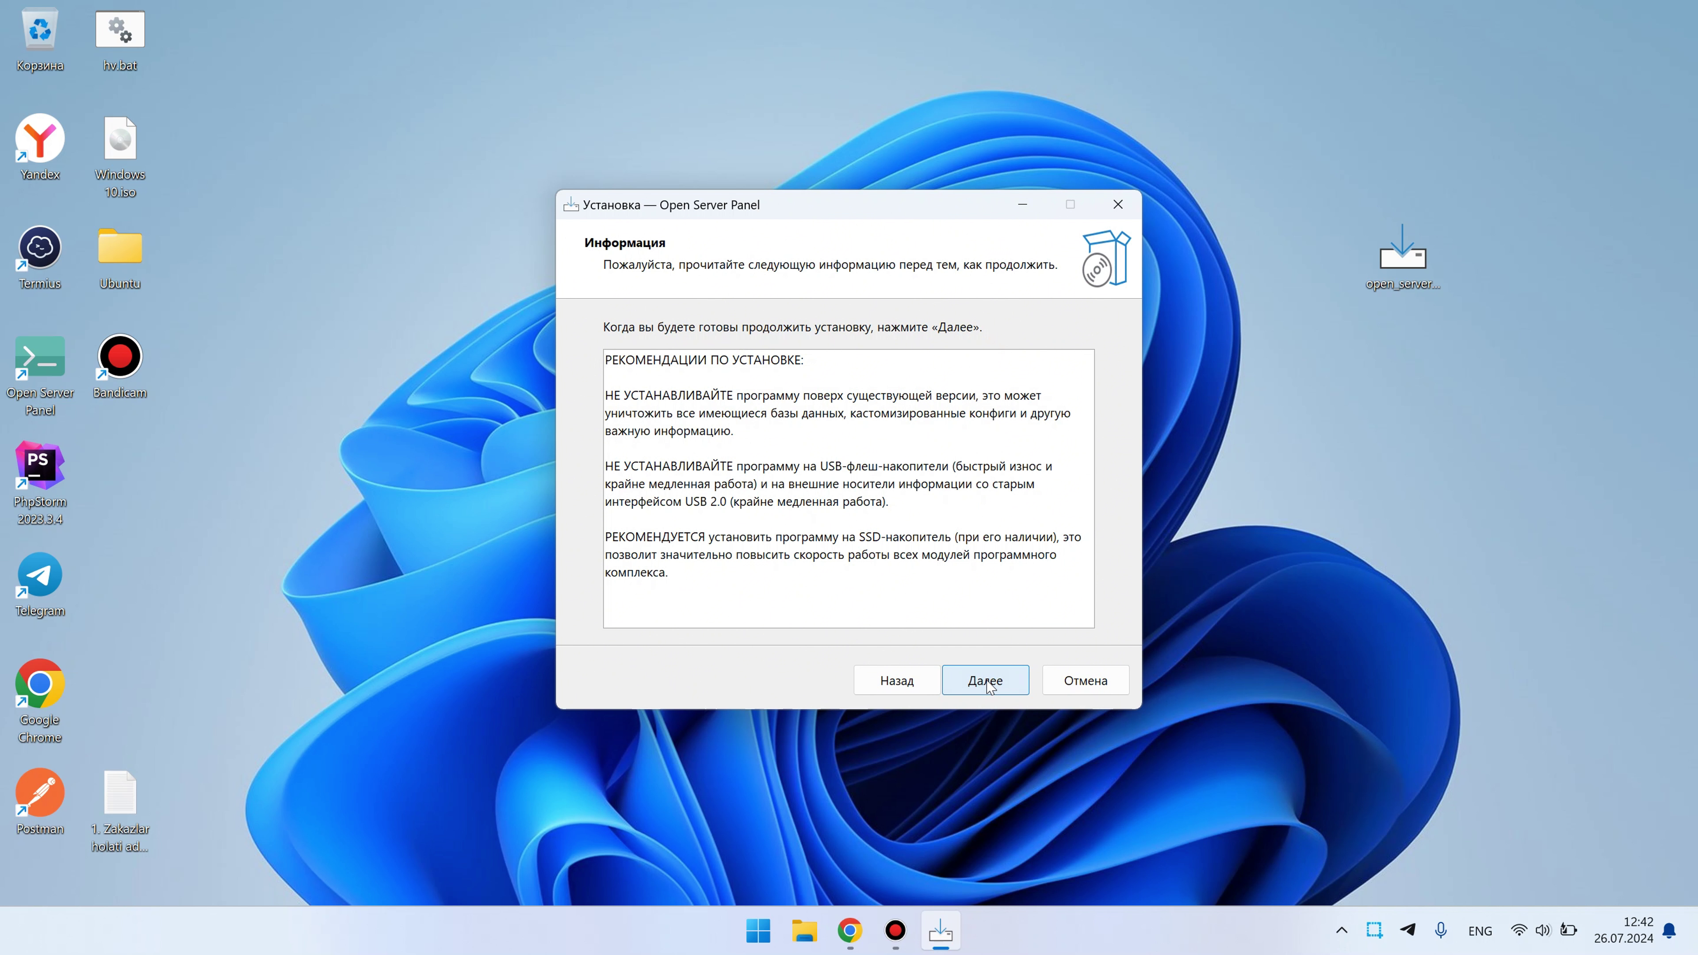
pyautogui.click(996, 689)
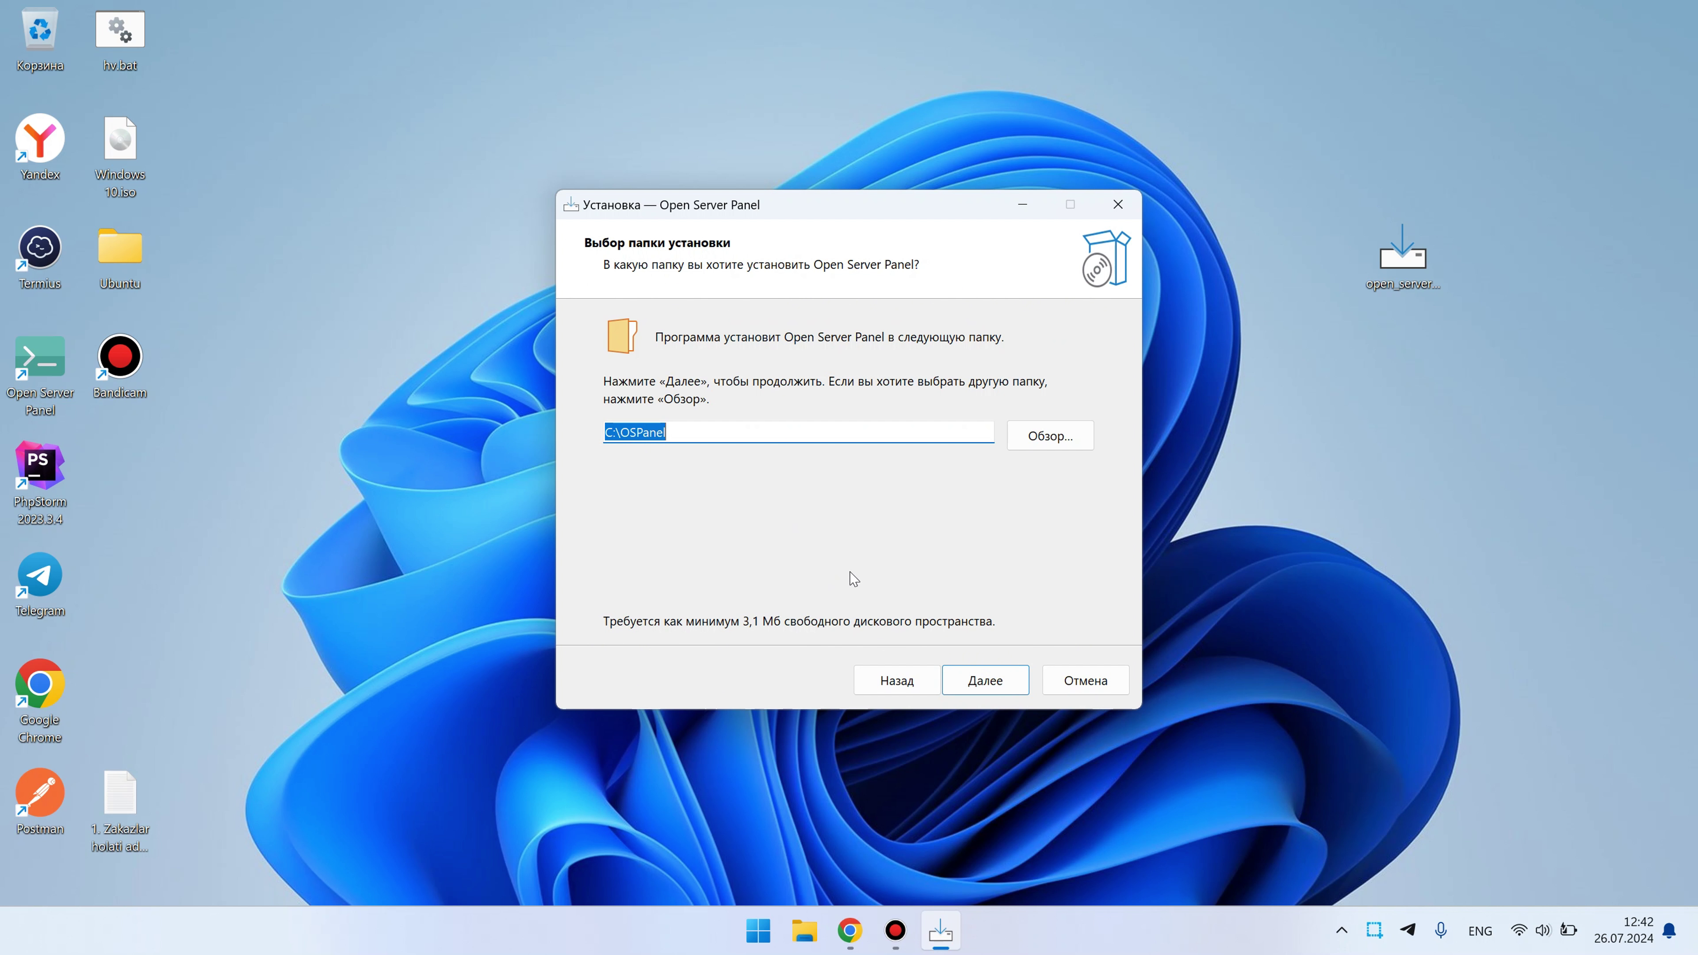
# Browse drive C: for an install folder, cancel to keep C:\OSPanel, and open File Explorer
pyautogui.click(1088, 436)
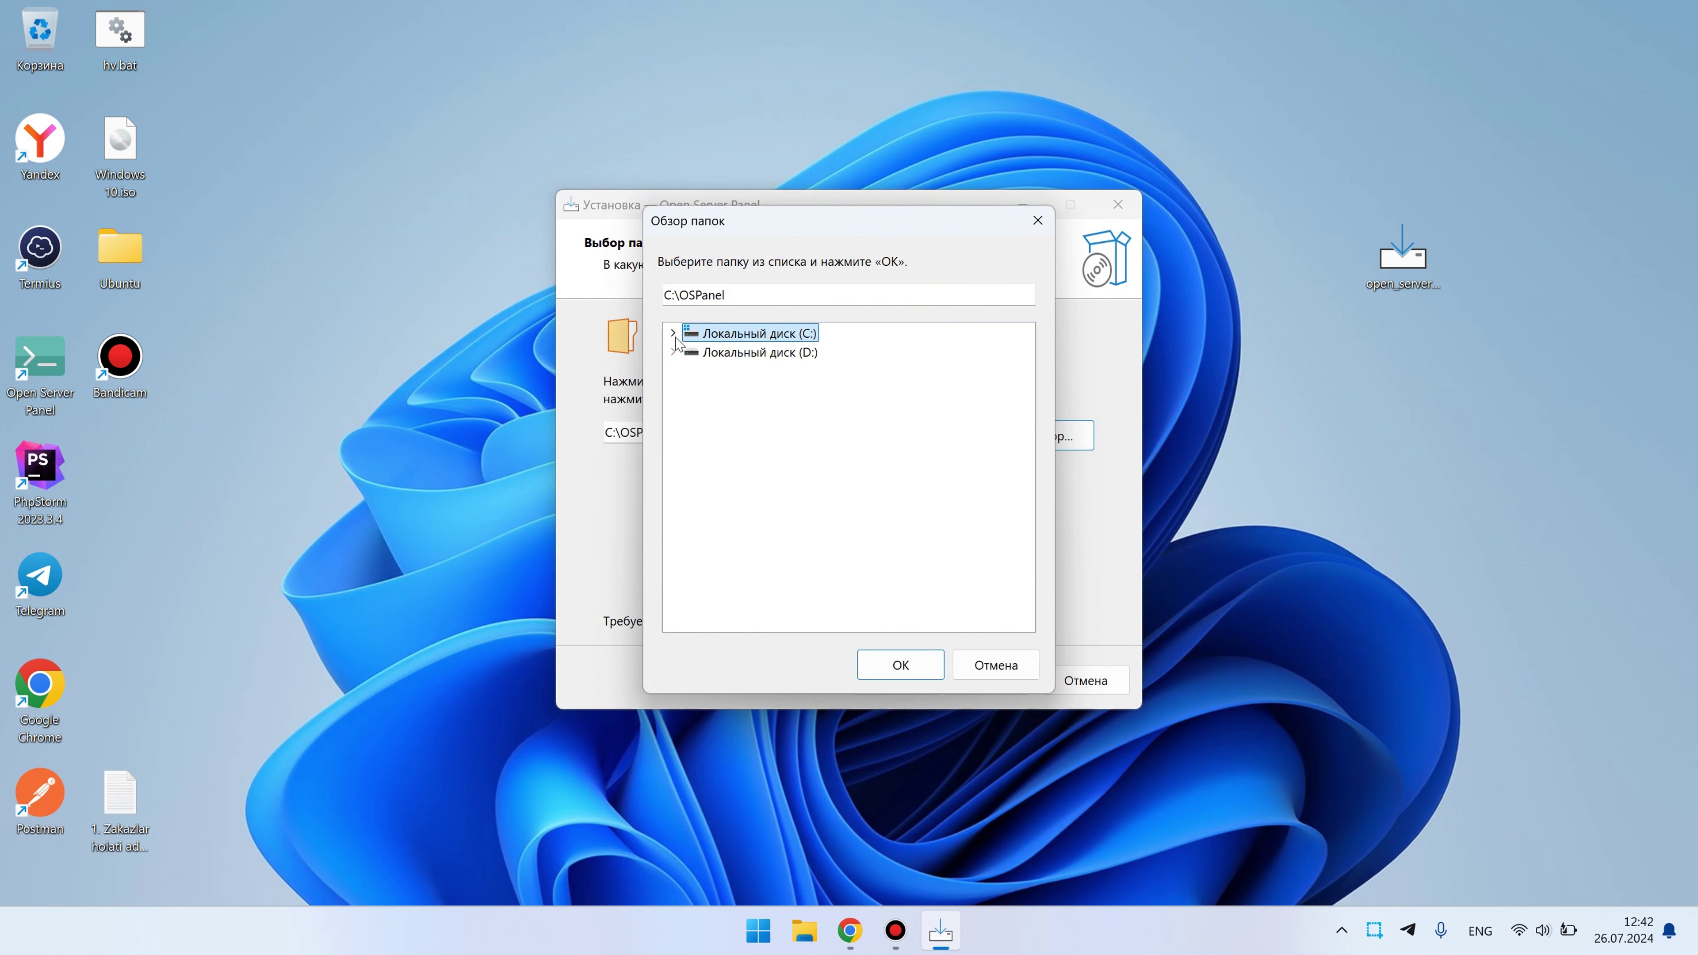
pyautogui.click(674, 334)
pyautogui.click(703, 471)
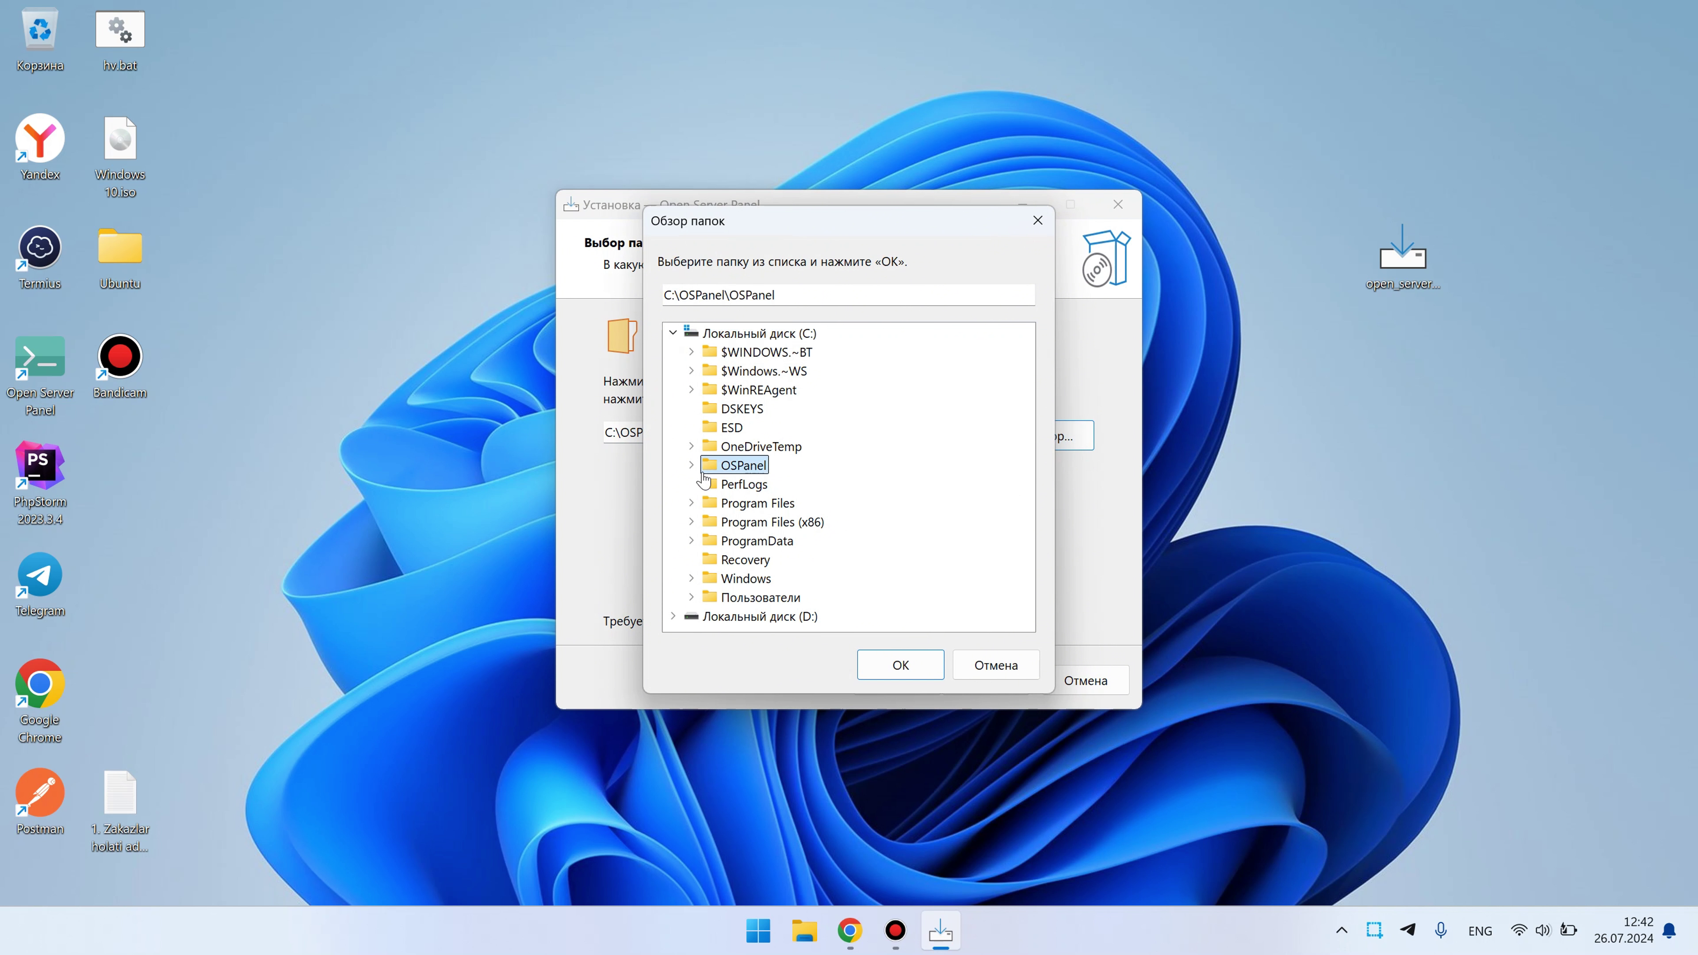
pyautogui.click(996, 665)
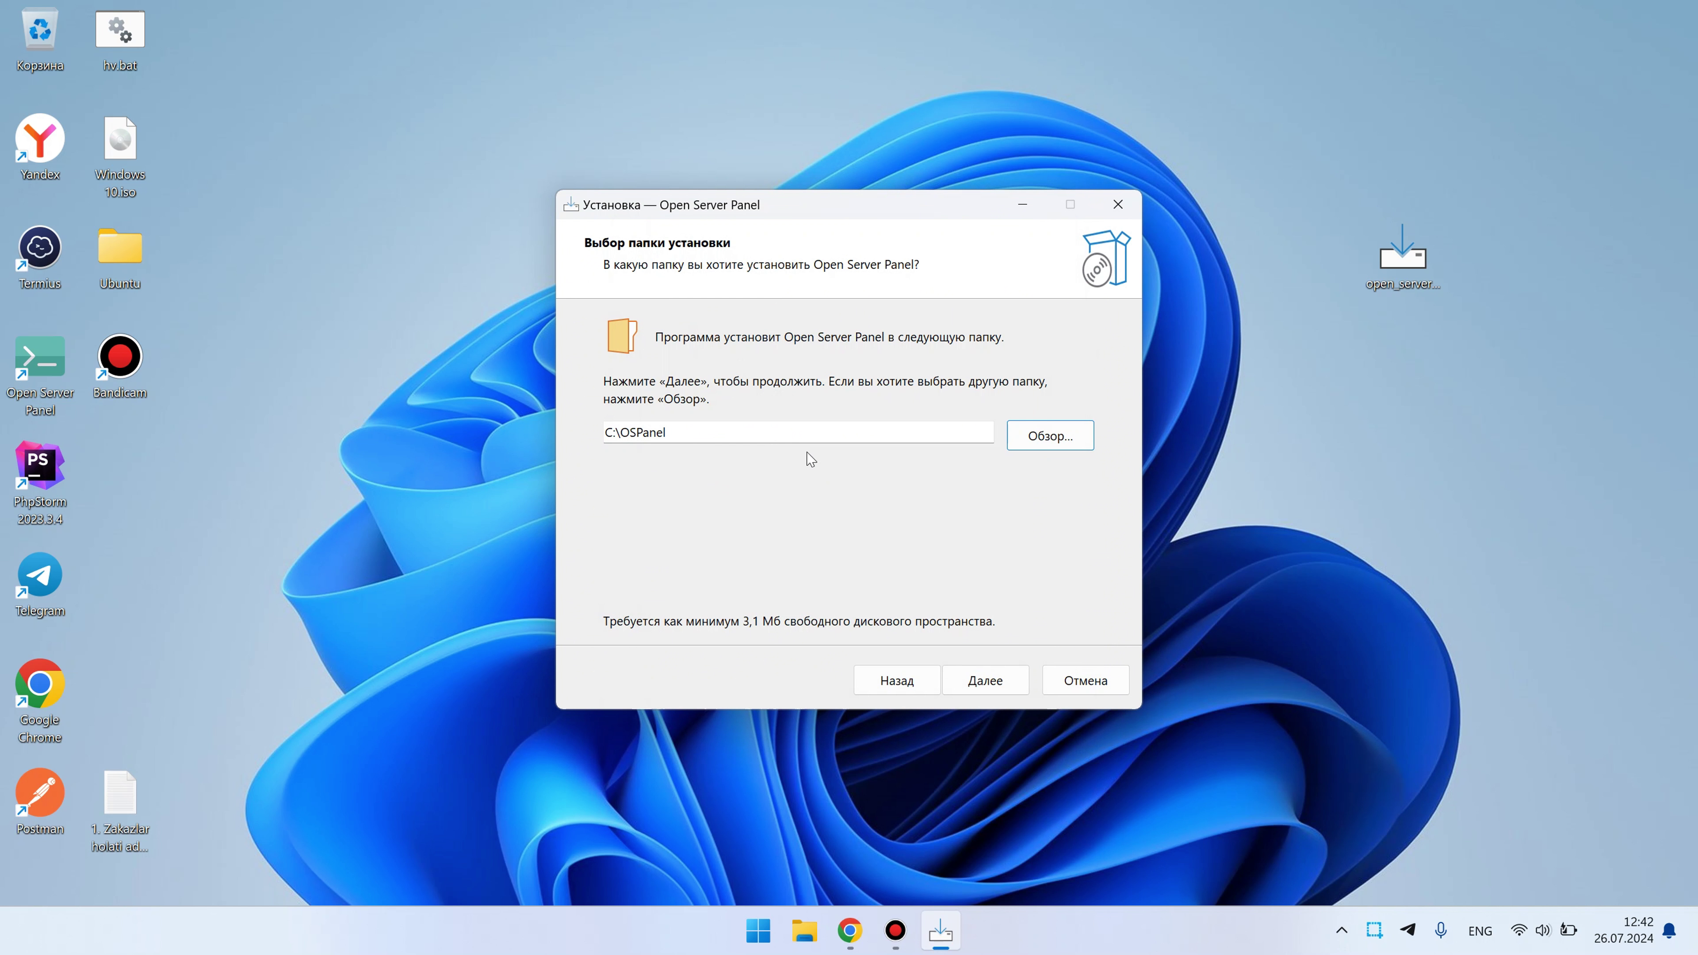
pyautogui.click(1084, 438)
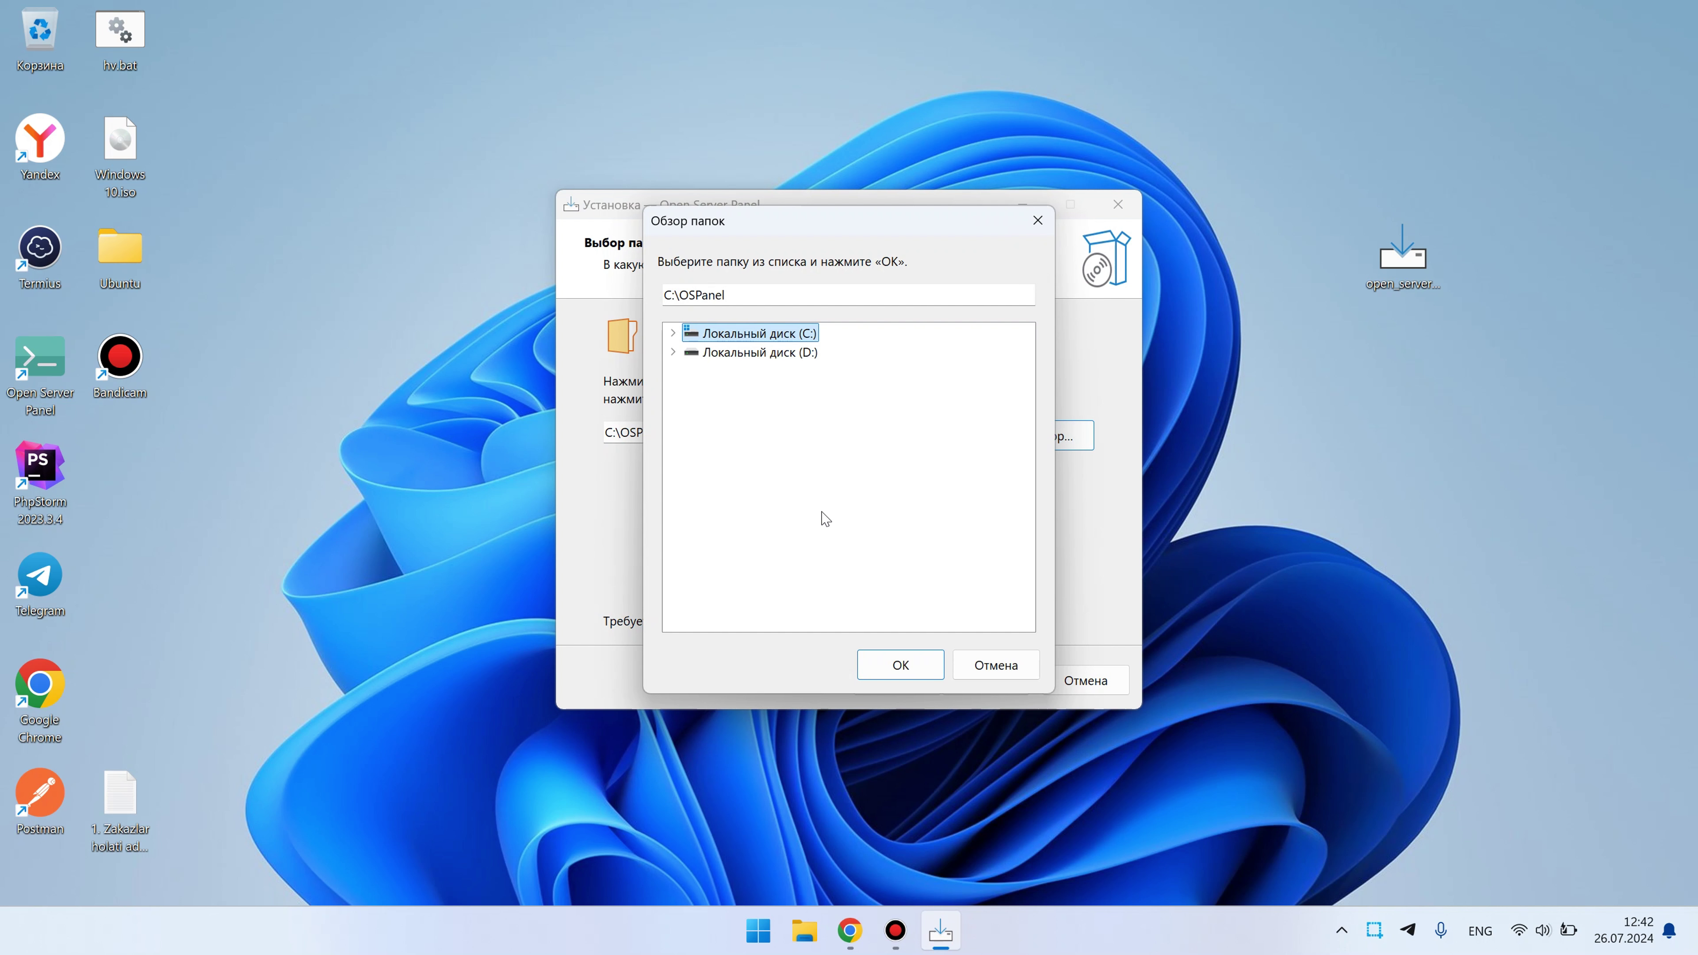
pyautogui.click(969, 665)
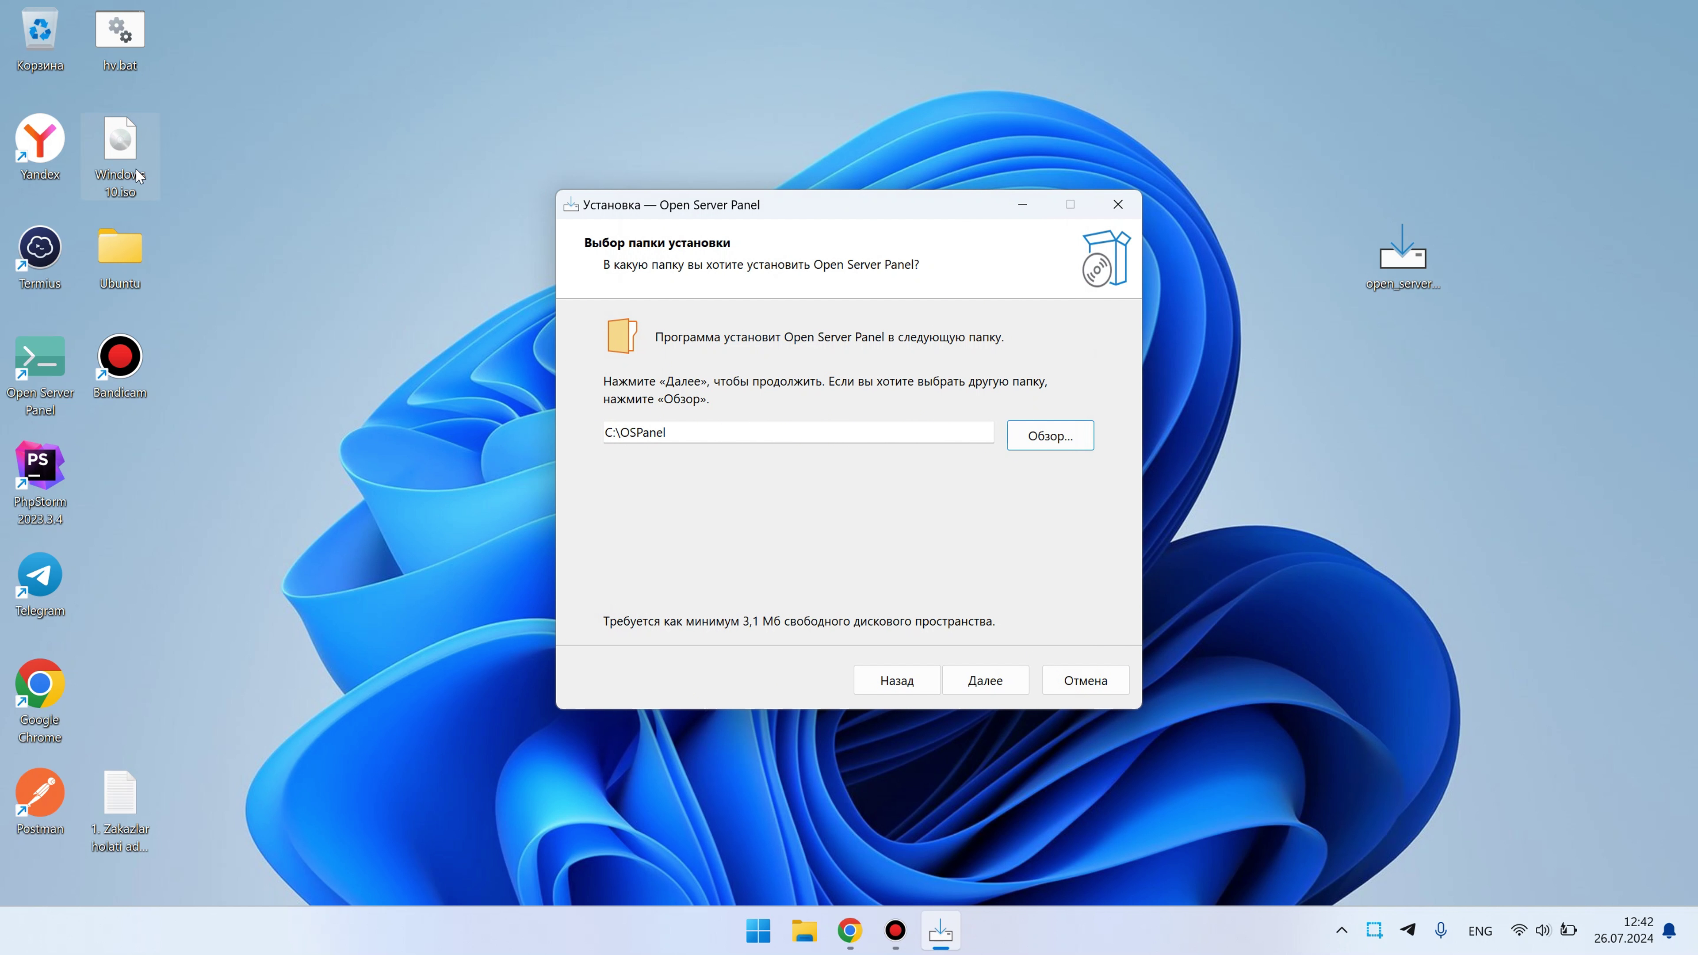
pyautogui.click(804, 930)
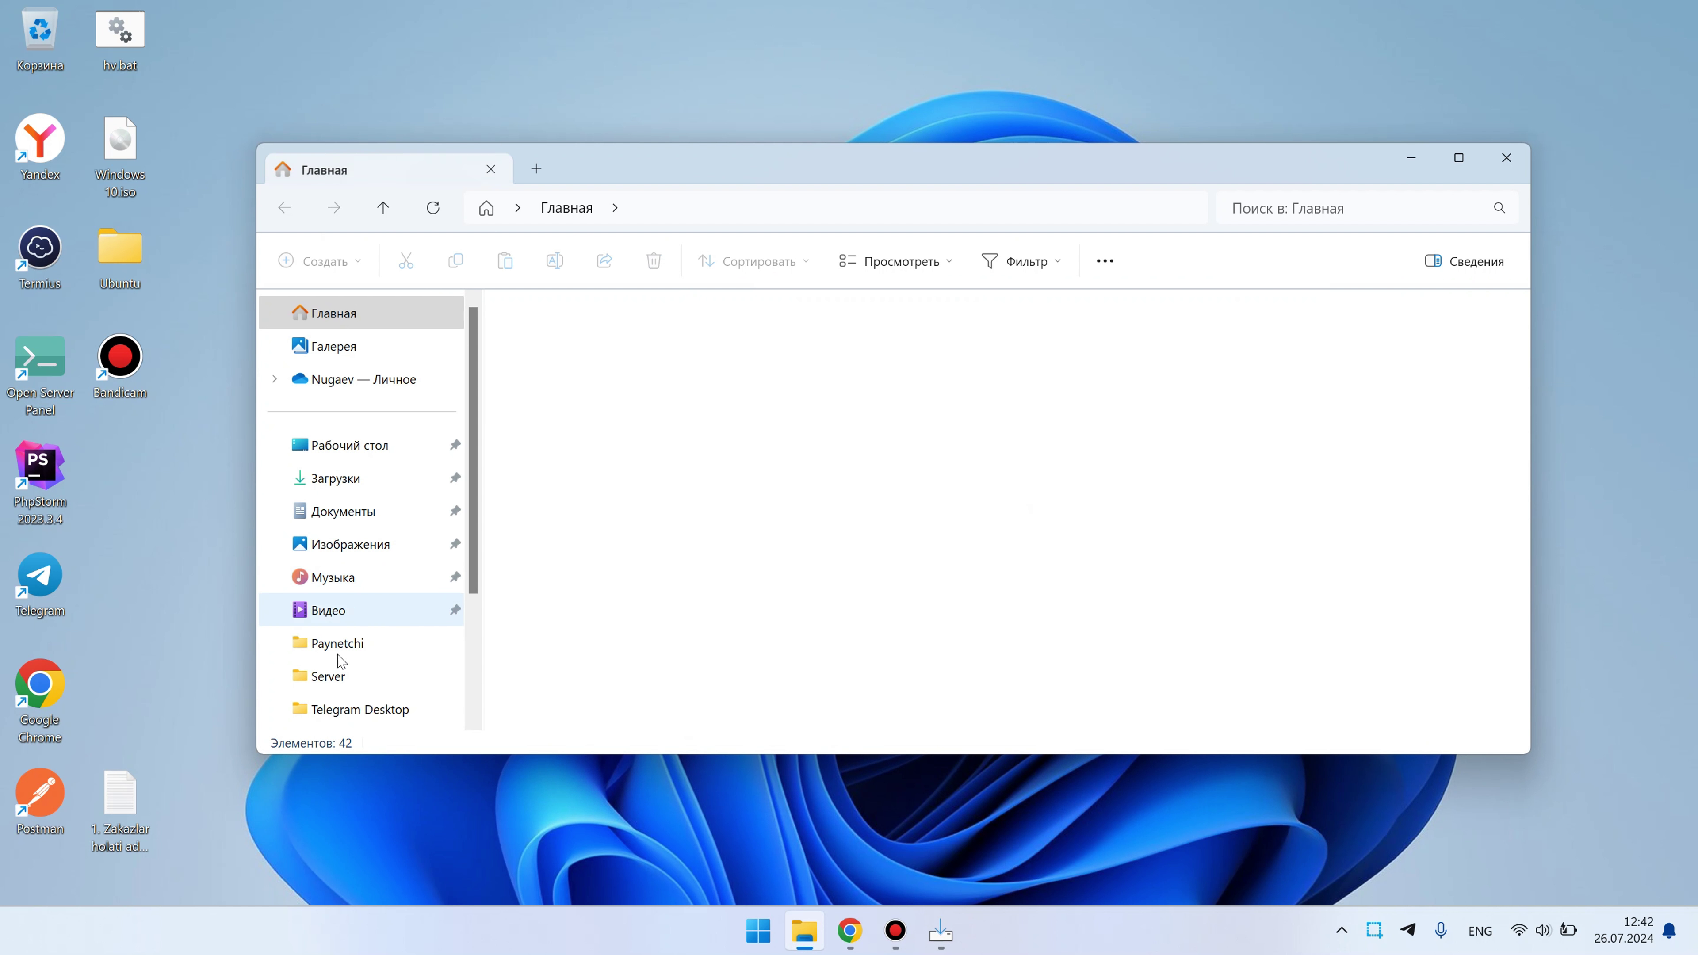
# Create an empty folder named os6 at the root of drive C: and close Explorer
pyautogui.scroll(-3, 361, 602)
pyautogui.click(352, 643)
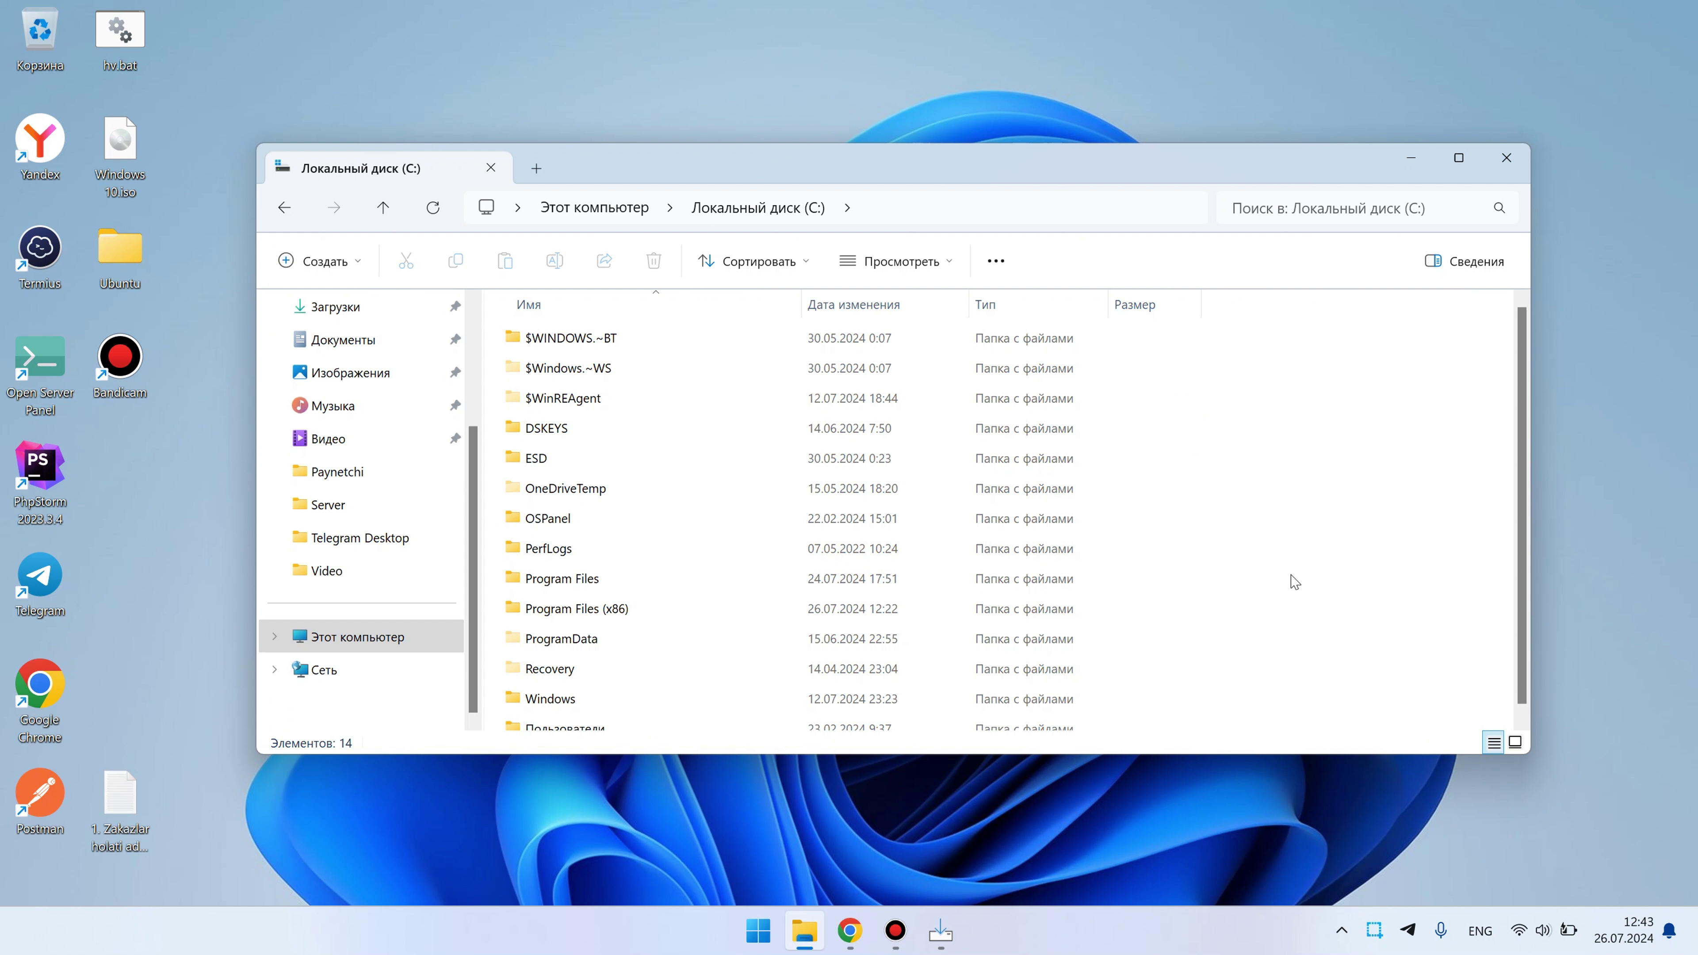
pyautogui.hotkey('ctrl', 'shift', 'n')
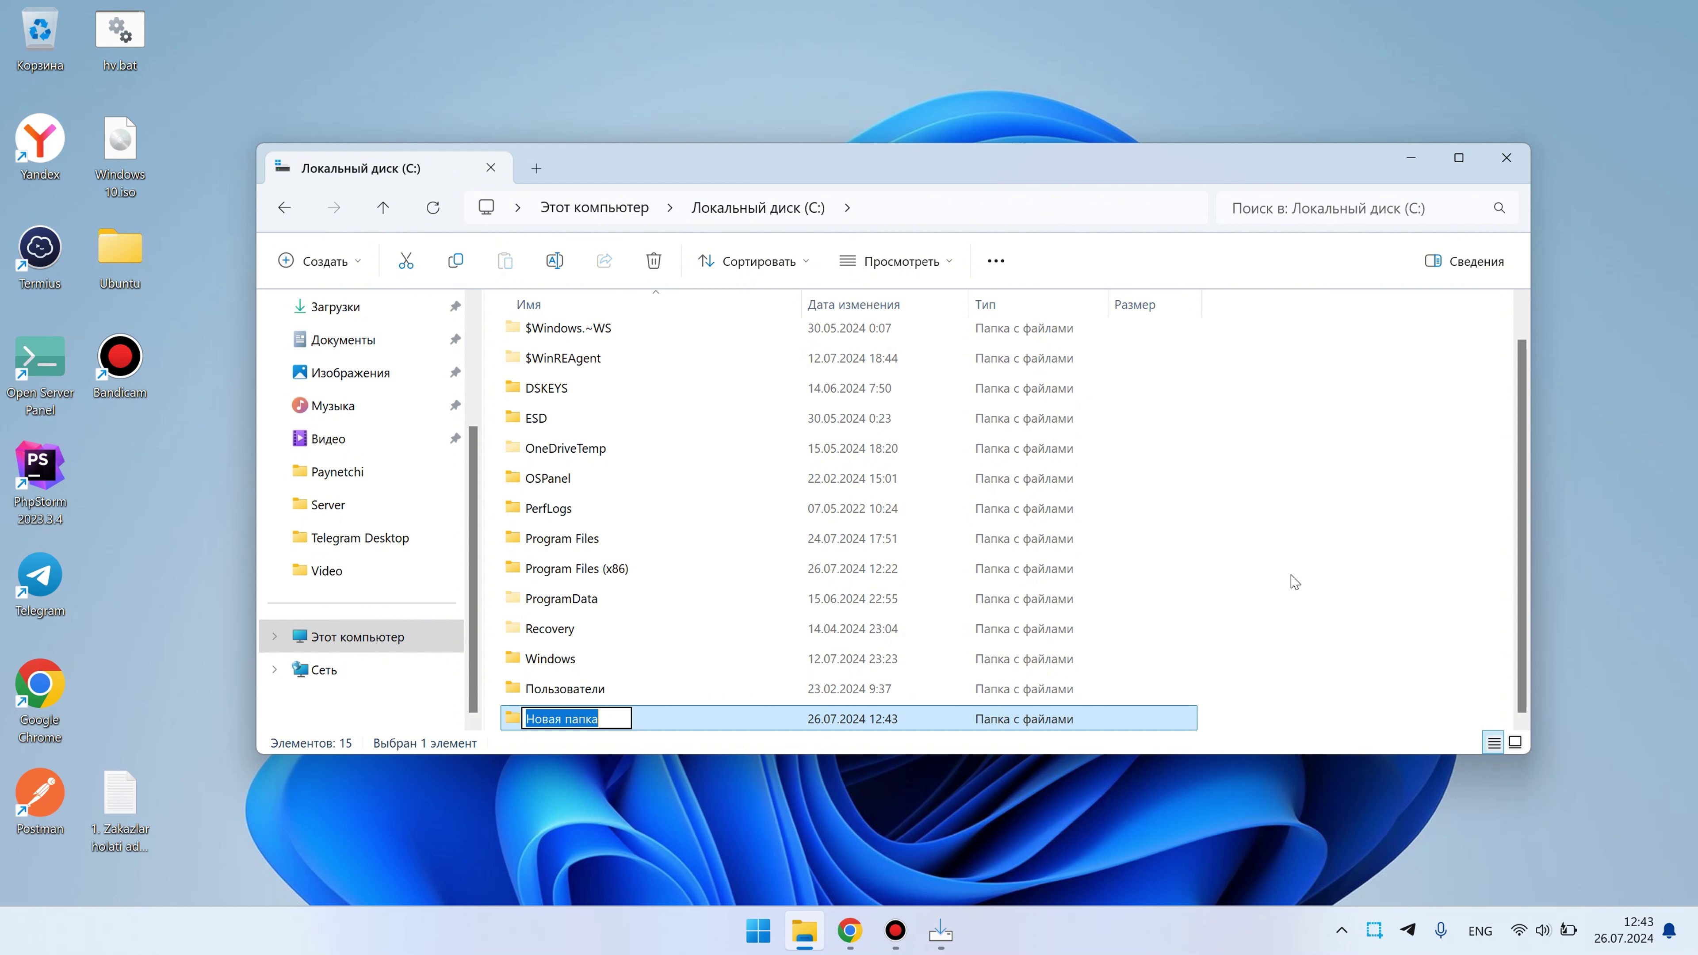
pyautogui.write('os6')
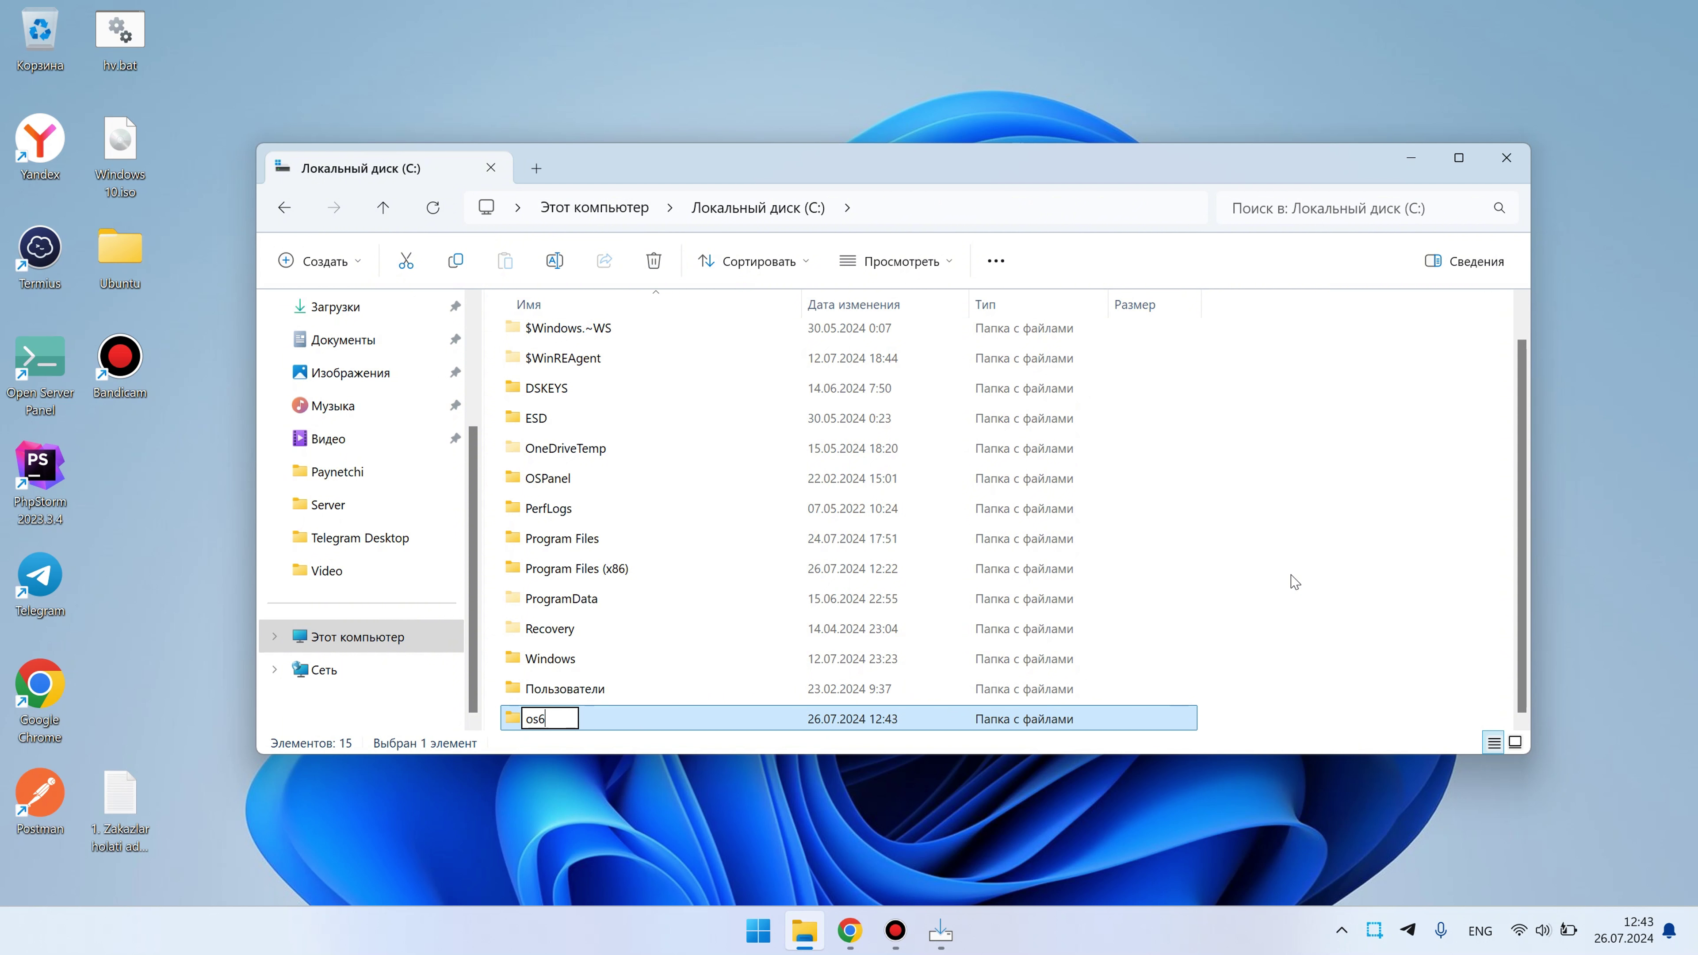
pyautogui.press('Return')
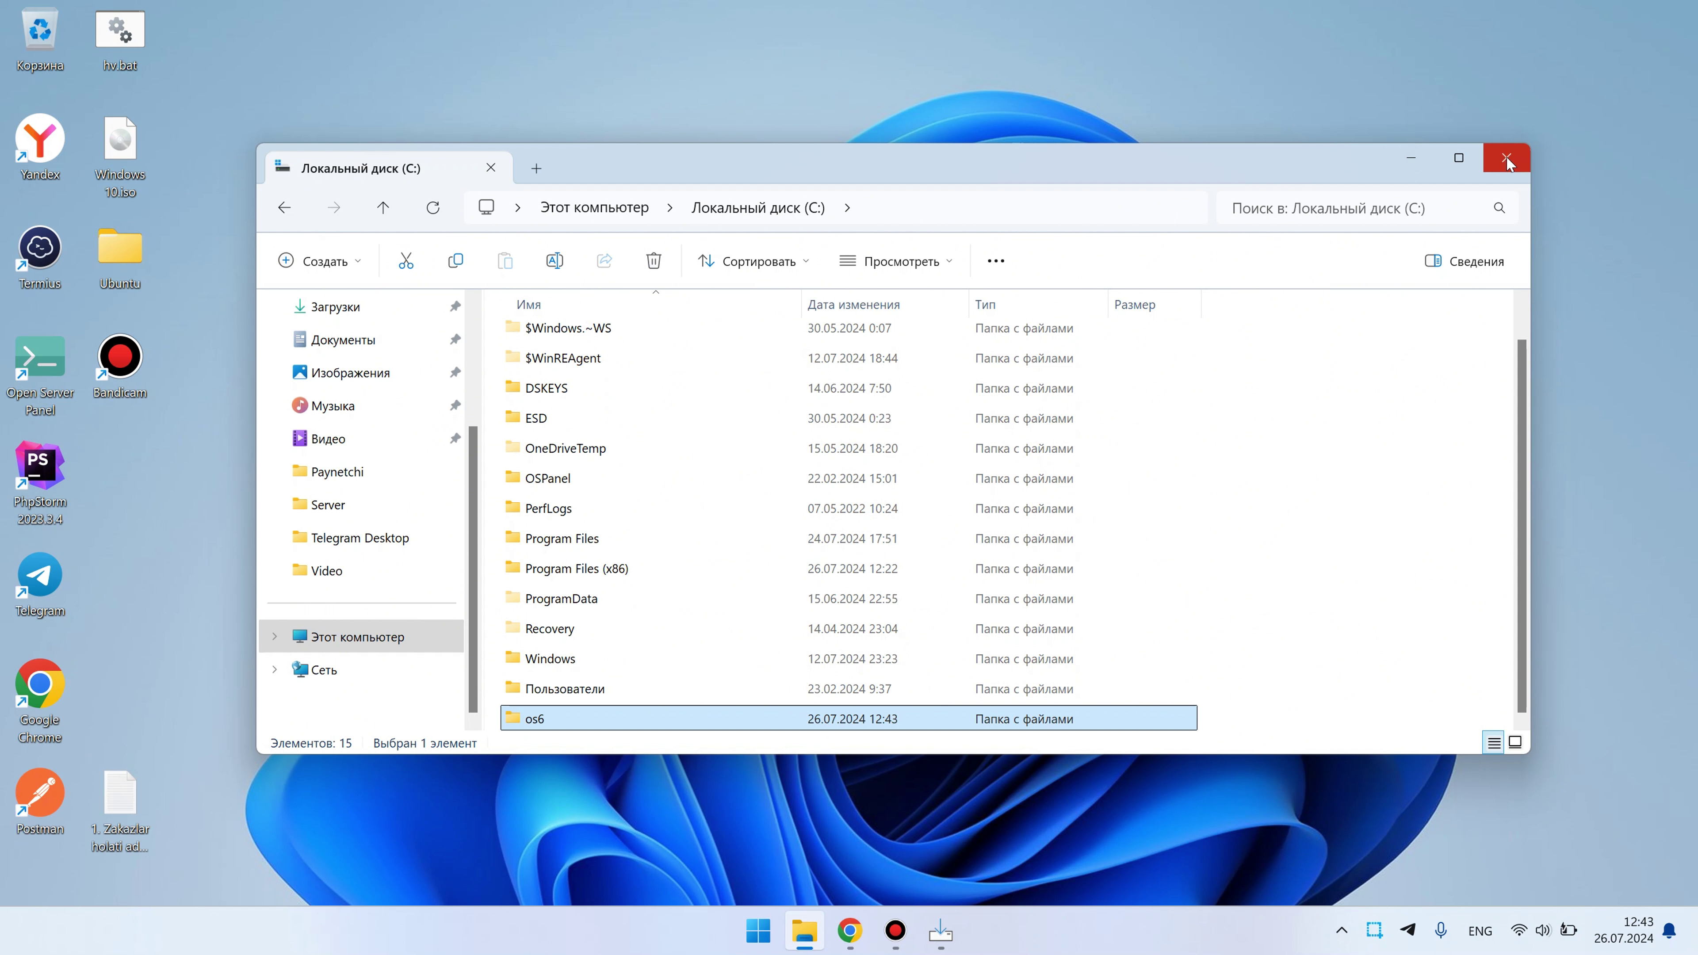
pyautogui.click(1506, 158)
# Pick the os6 folder on drive C: so the destination becomes C:\os6\OSPanel
pyautogui.click(1032, 448)
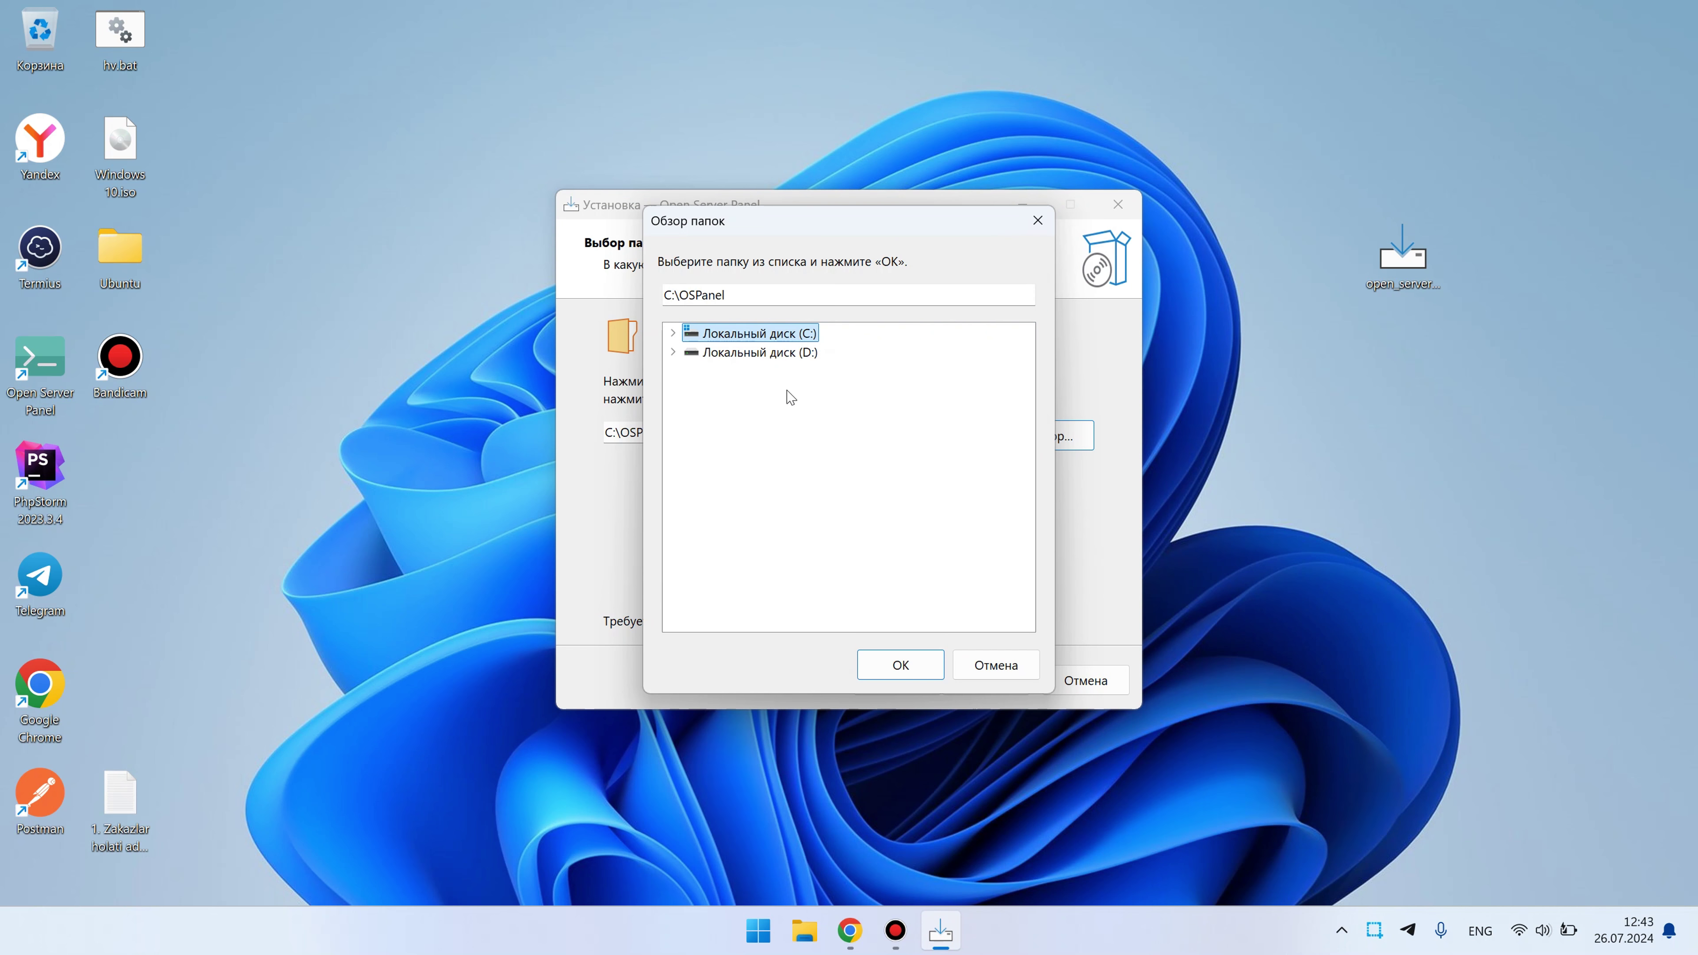
pyautogui.click(731, 465)
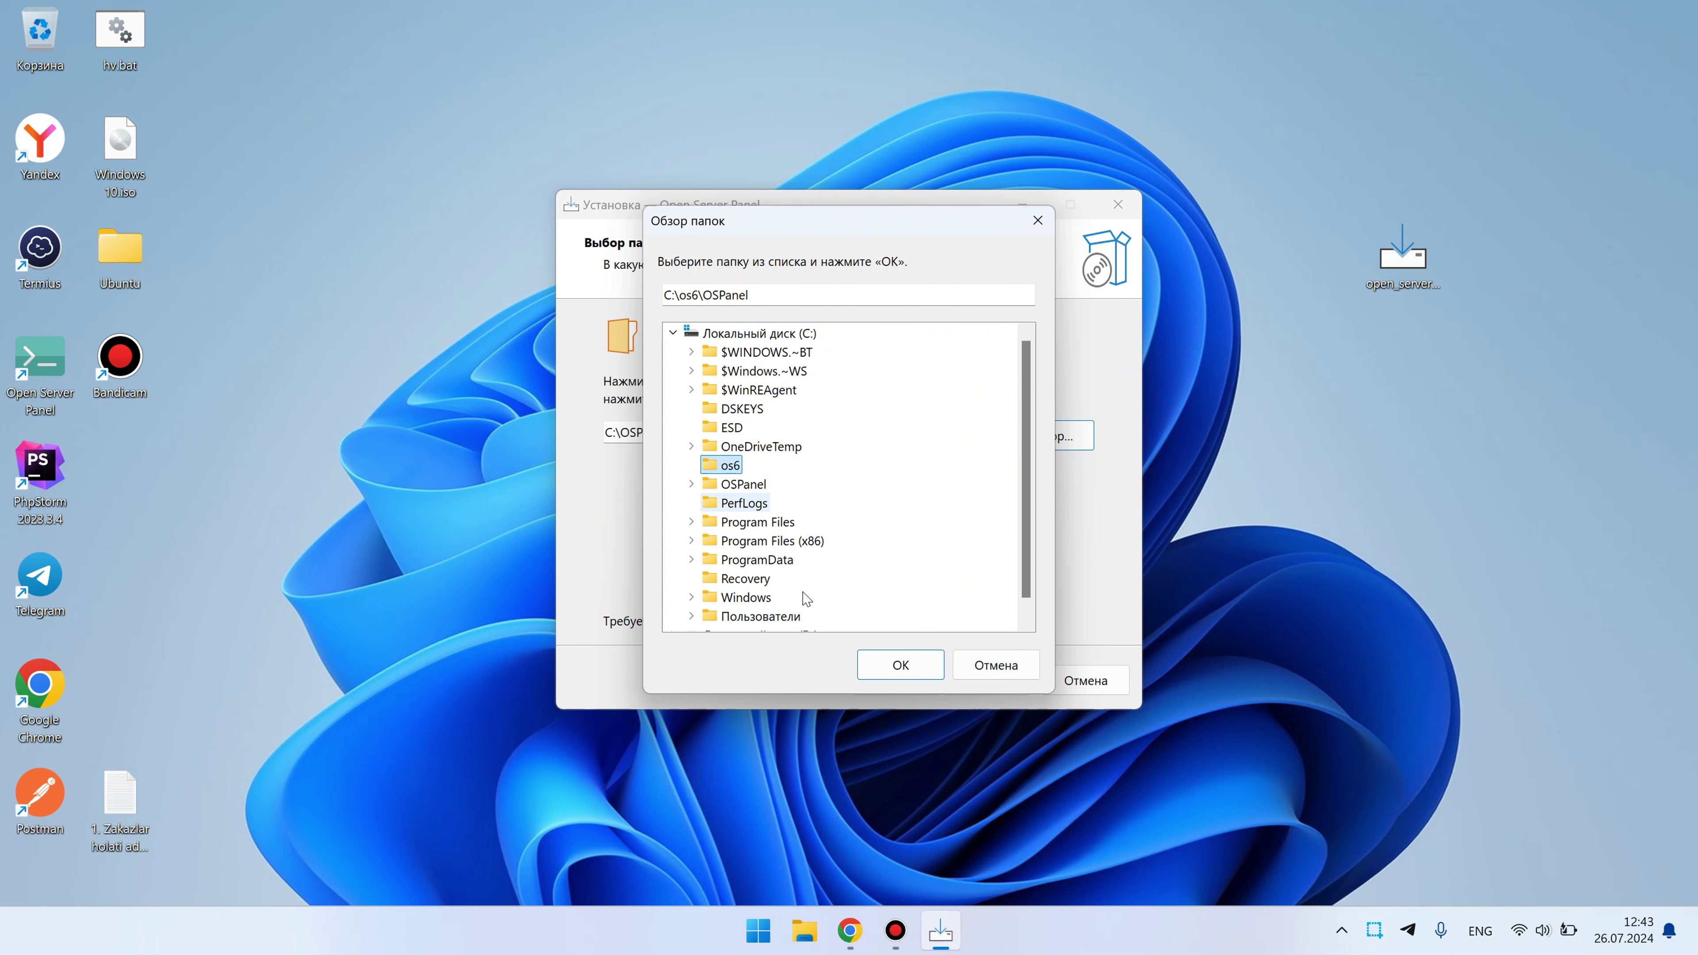
pyautogui.click(900, 668)
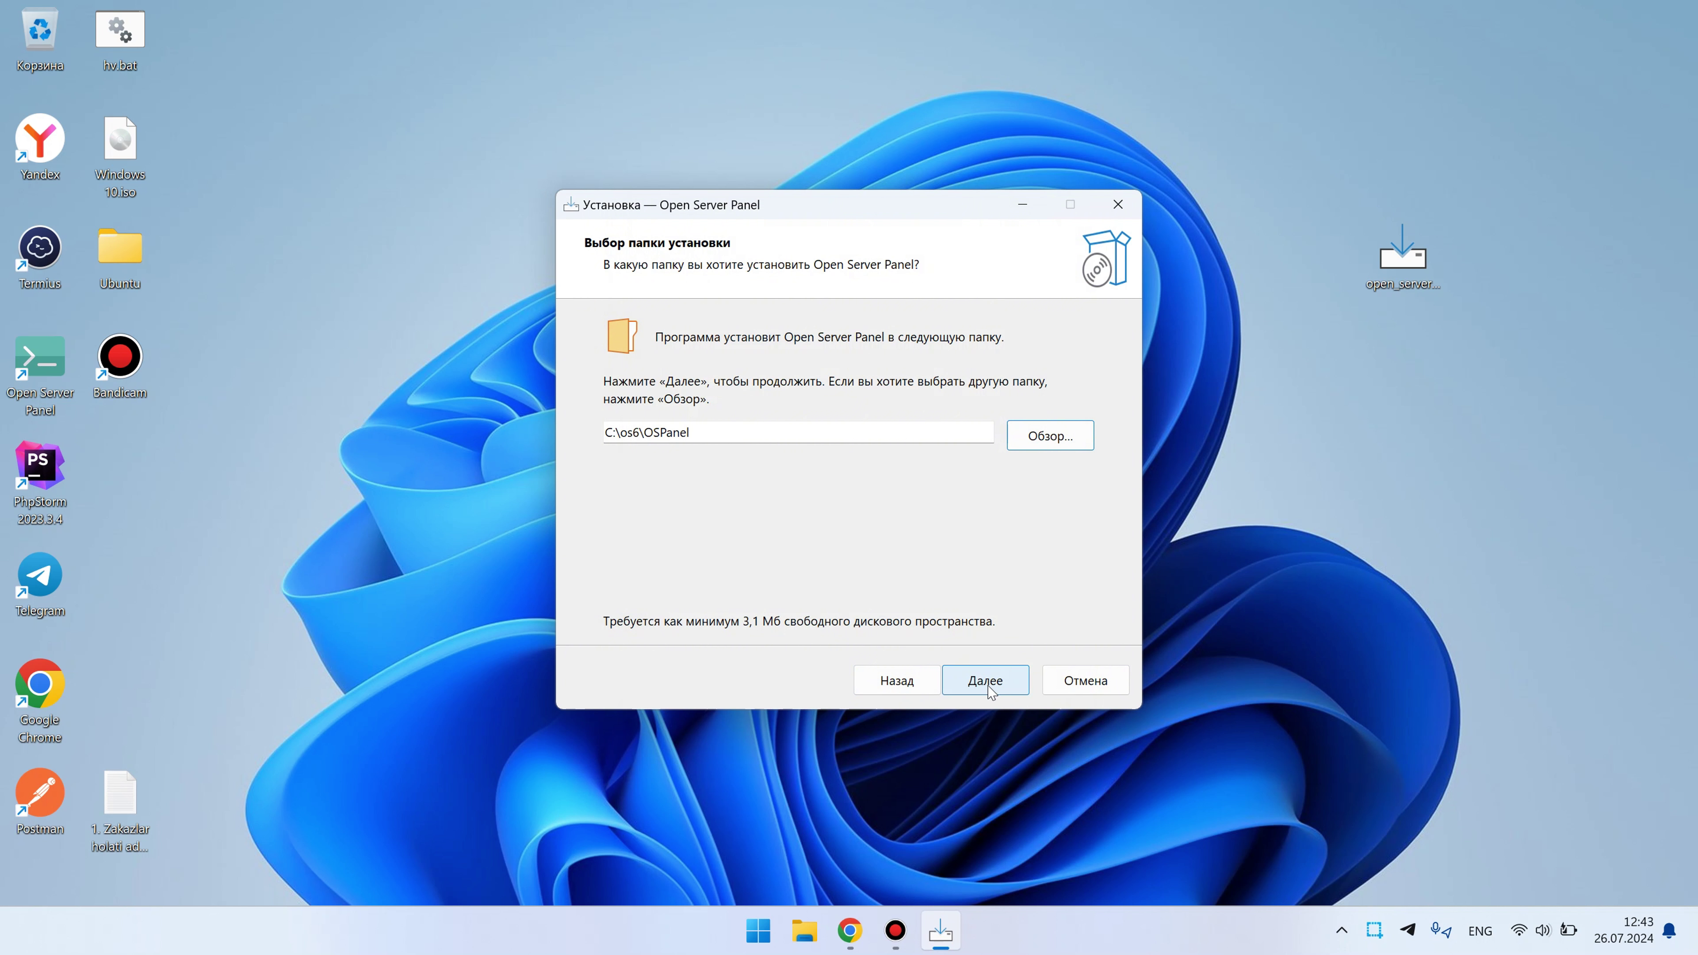
# Advance to component selection and look over the installation types, keeping full installation
pyautogui.click(1001, 690)
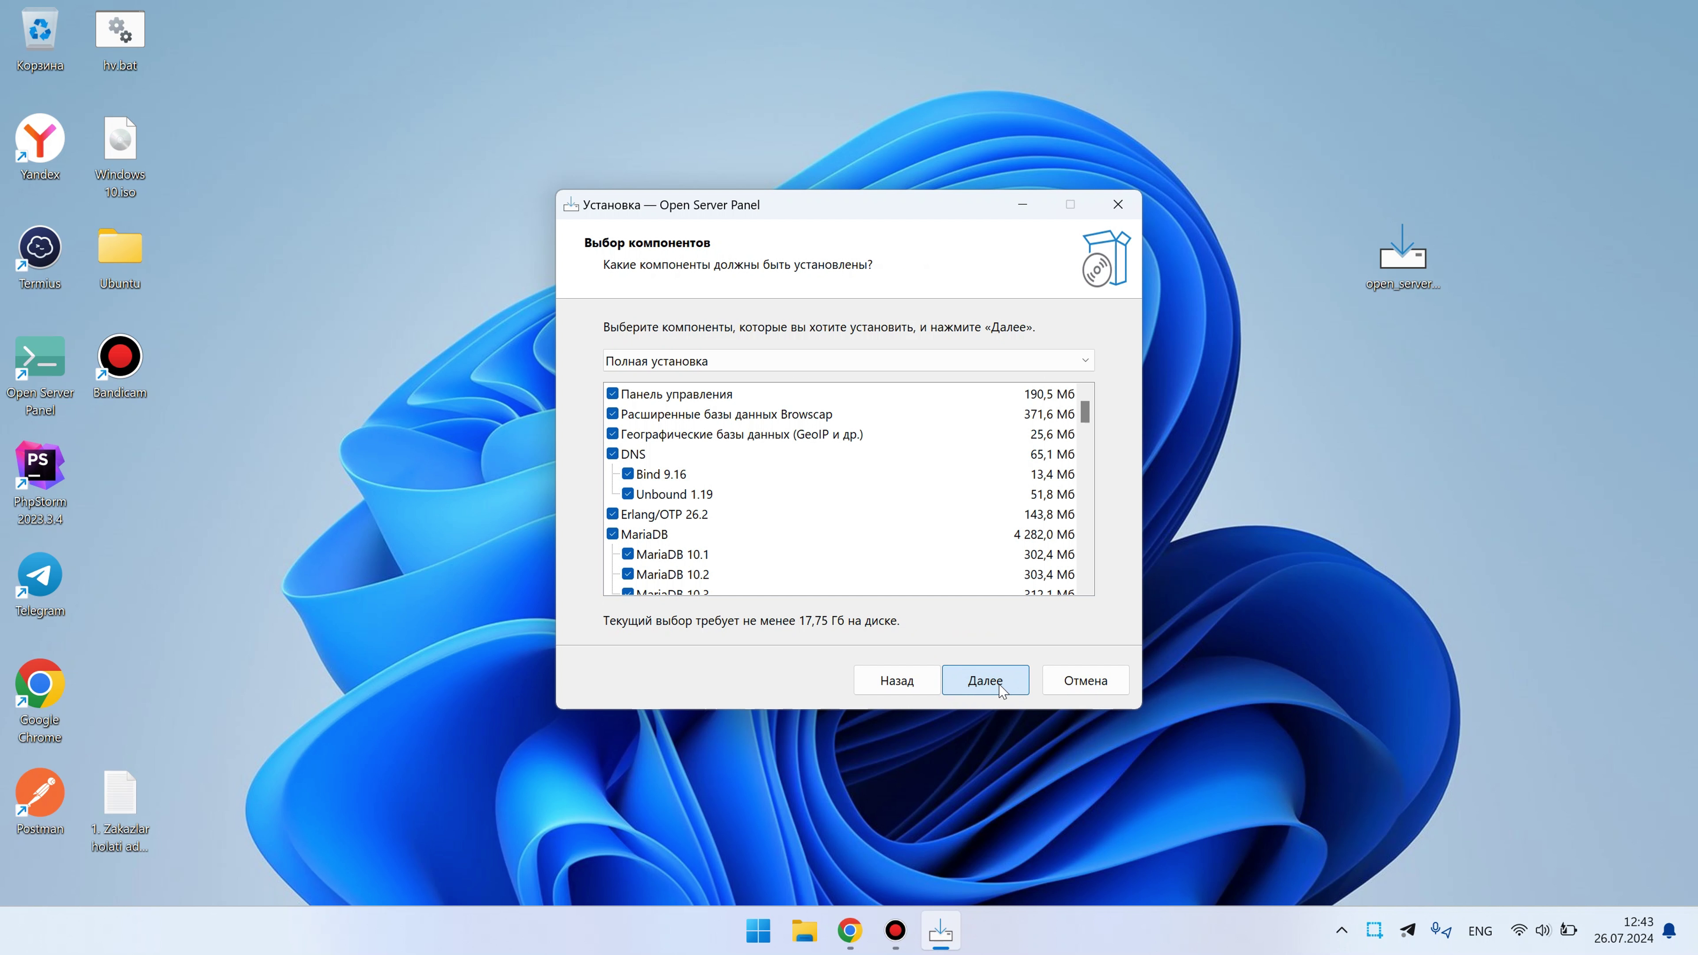
pyautogui.click(747, 365)
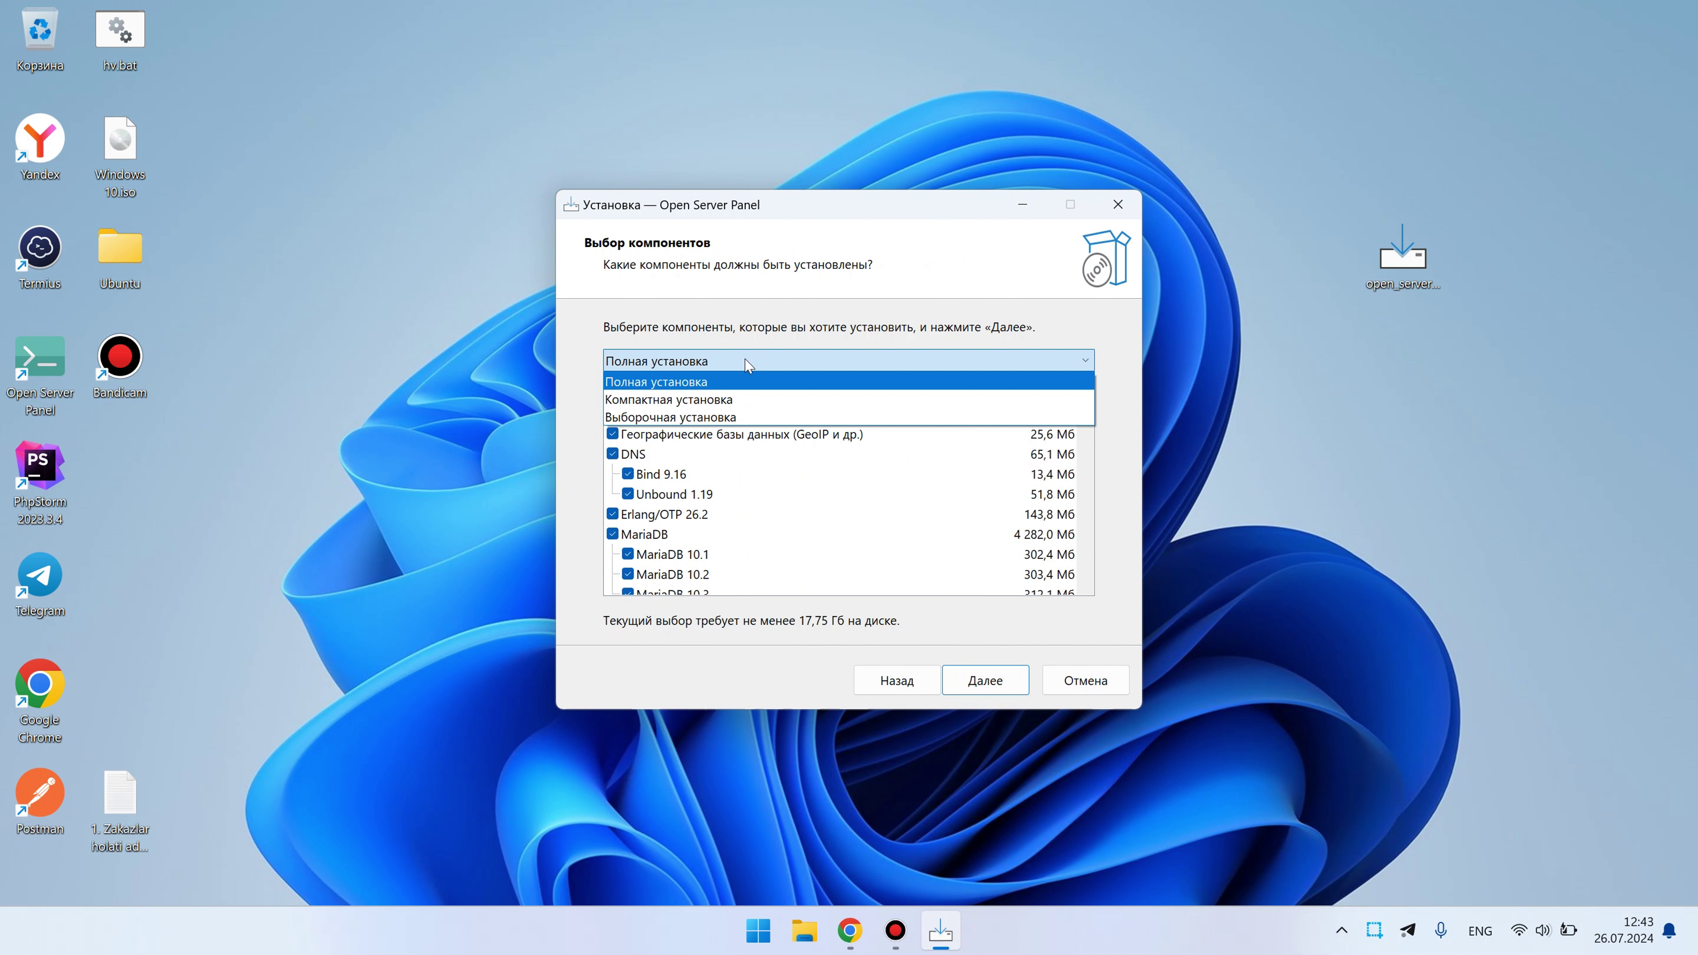
pyautogui.click(747, 364)
pyautogui.click(748, 364)
pyautogui.click(747, 364)
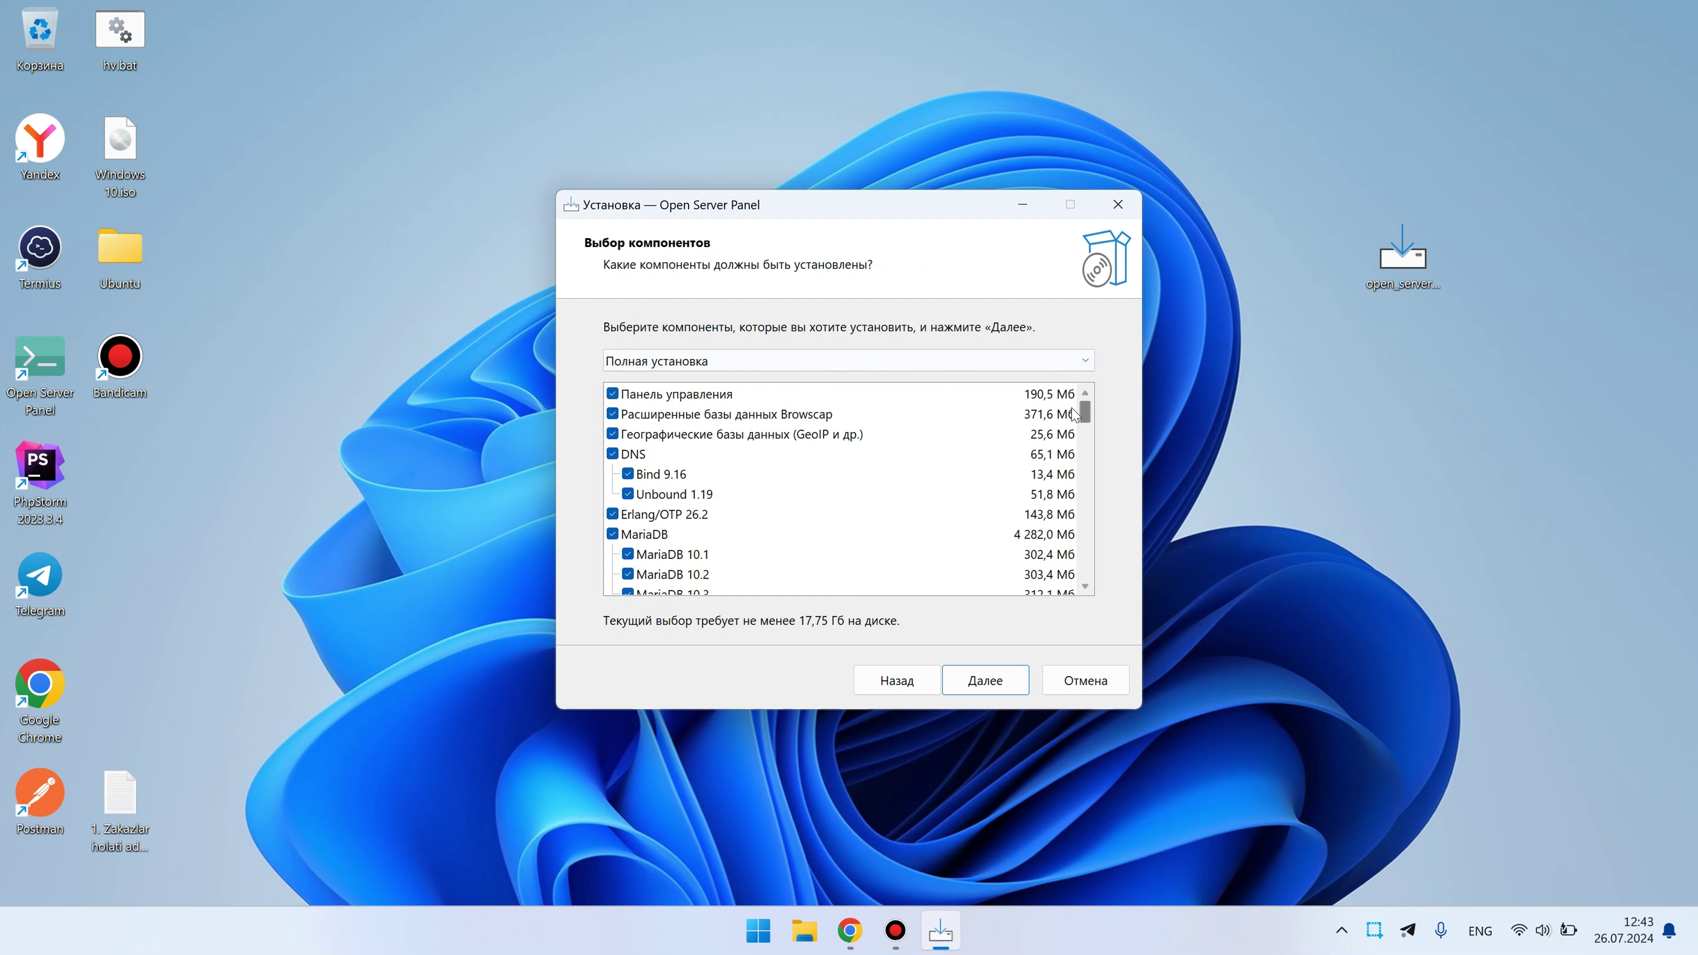
pyautogui.moveTo(1084, 414)
pyautogui.mouseDown()
pyautogui.moveTo(1111, 571)
pyautogui.moveTo(1087, 398)
pyautogui.mouseUp()
# Switch to the compact installation preset and scroll through its component list
pyautogui.click(736, 361)
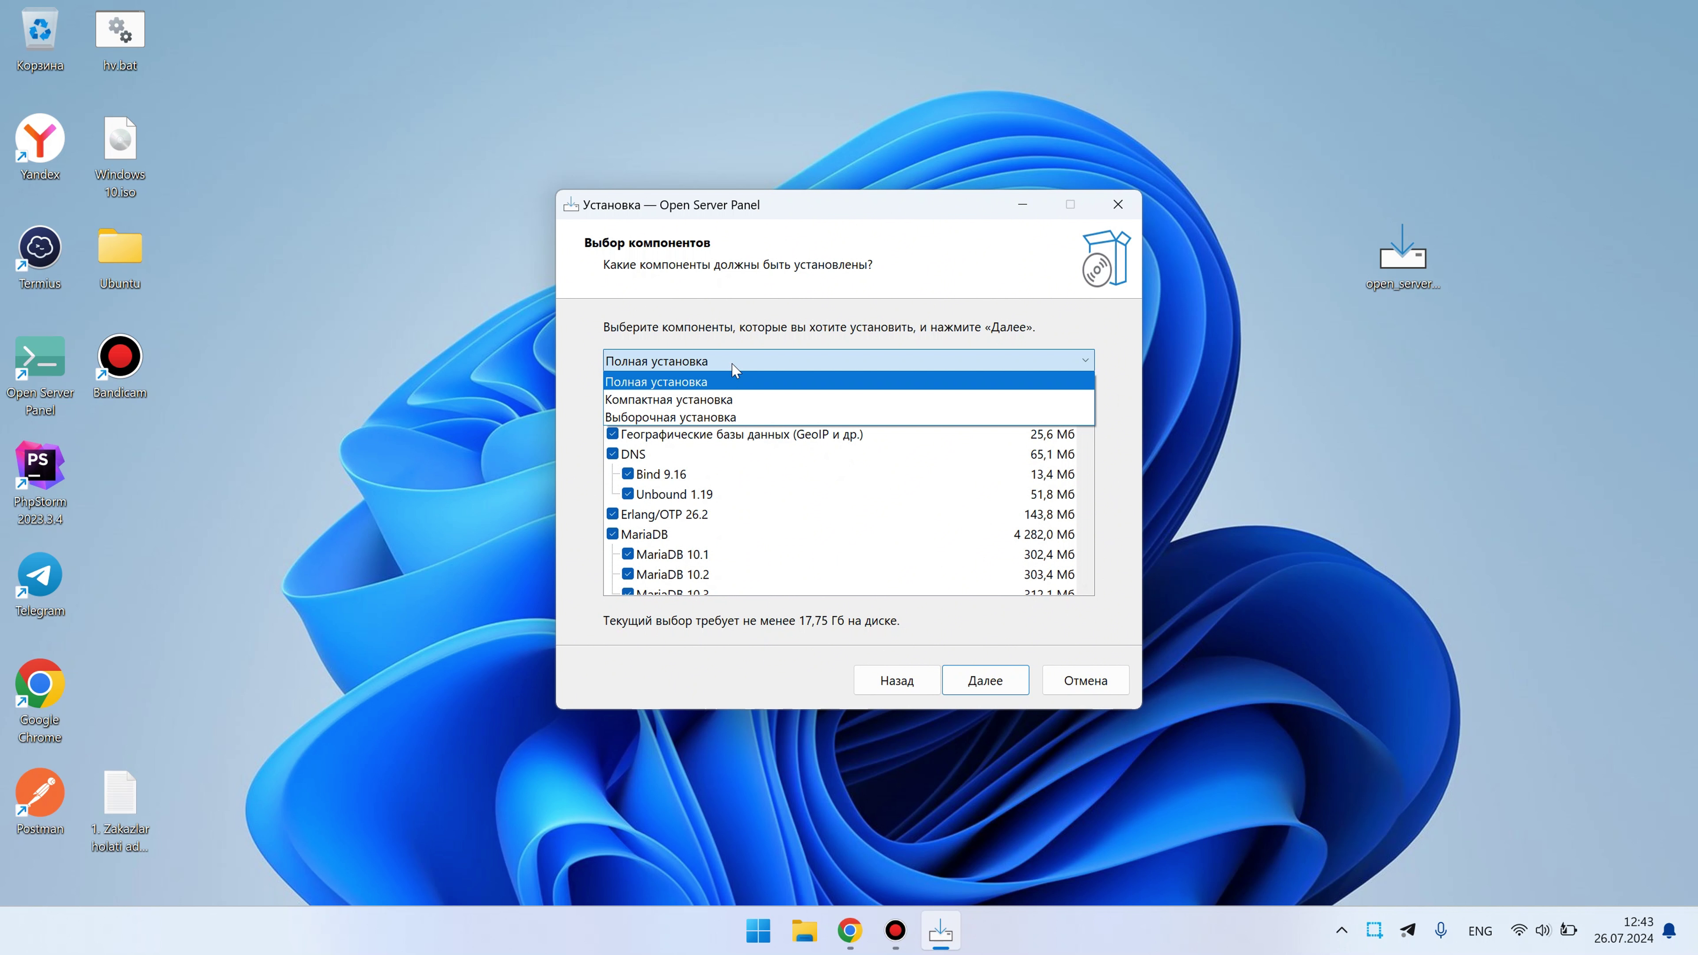
pyautogui.click(722, 402)
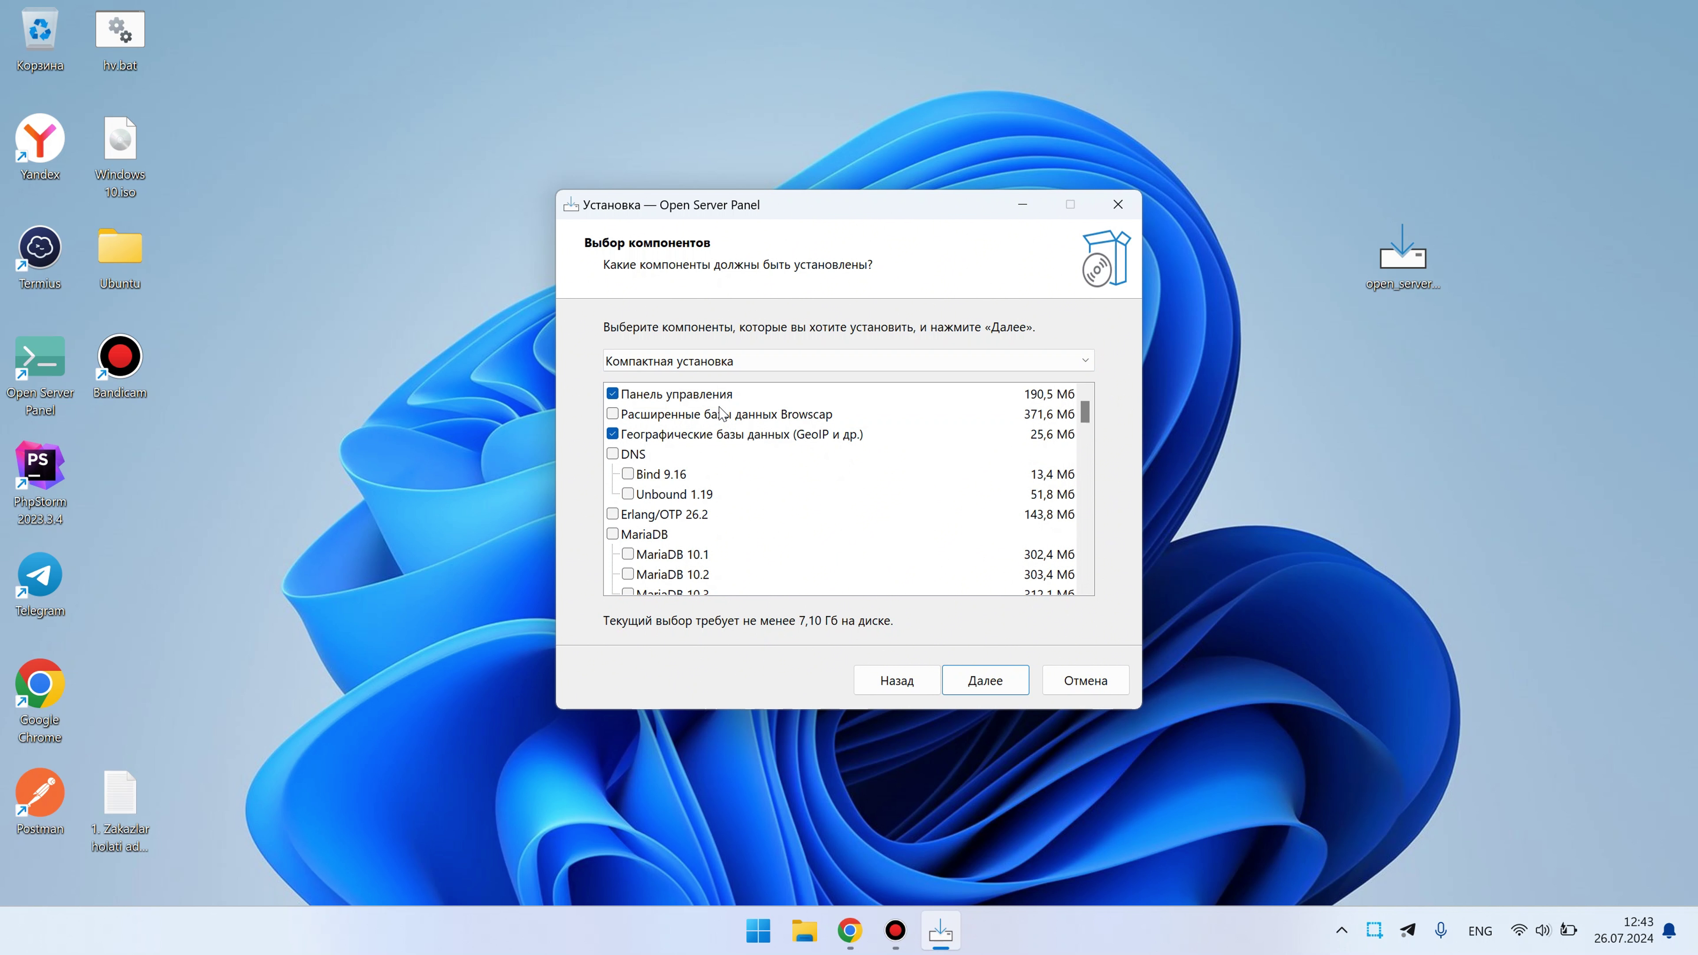
pyautogui.moveTo(1085, 413); pyautogui.dragTo(1093, 486)
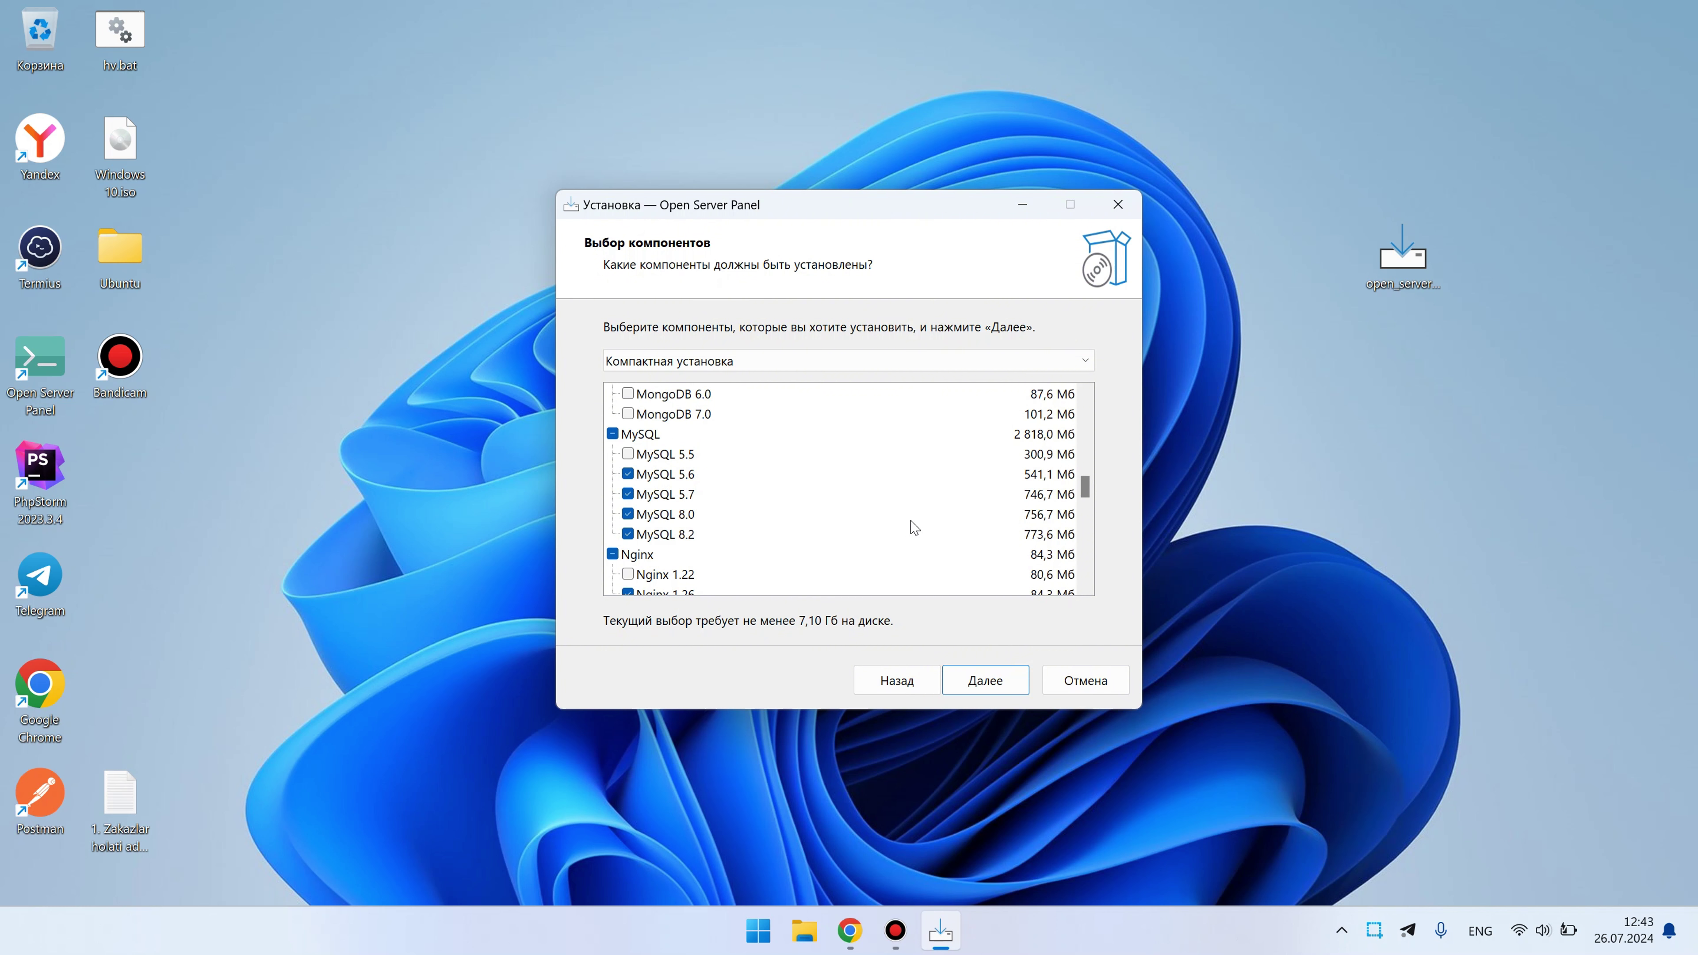
pyautogui.scroll(-2, 855, 516)
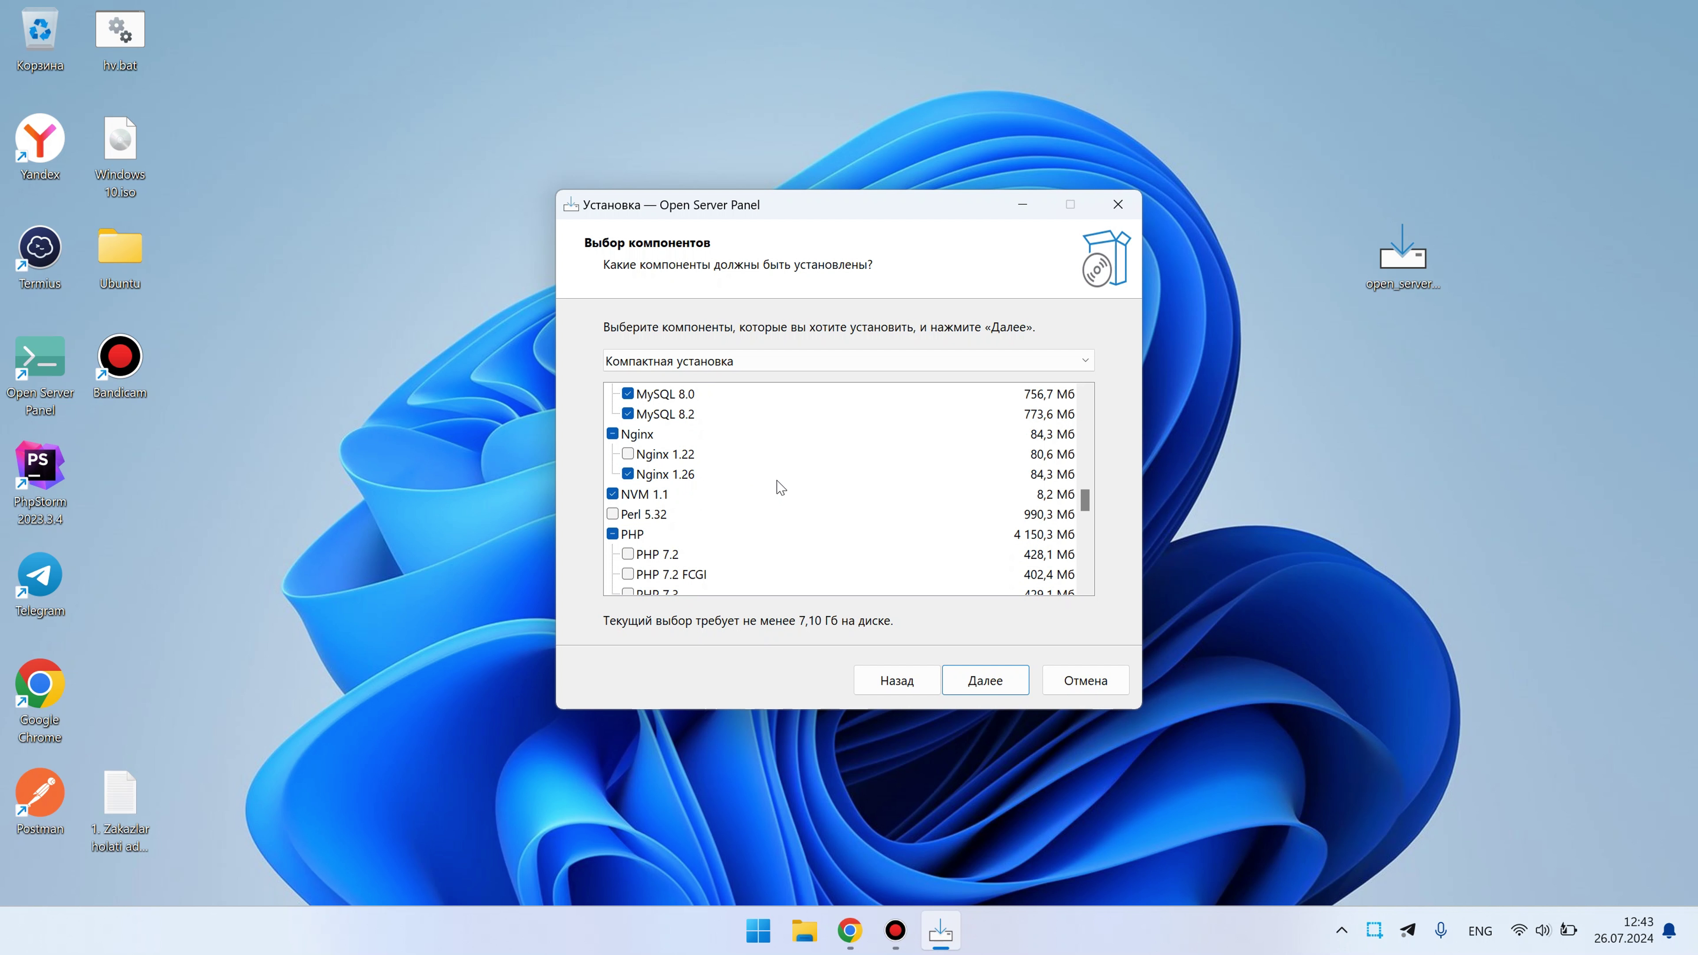
pyautogui.scroll(-3, 776, 486)
pyautogui.scroll(-2, 666, 450)
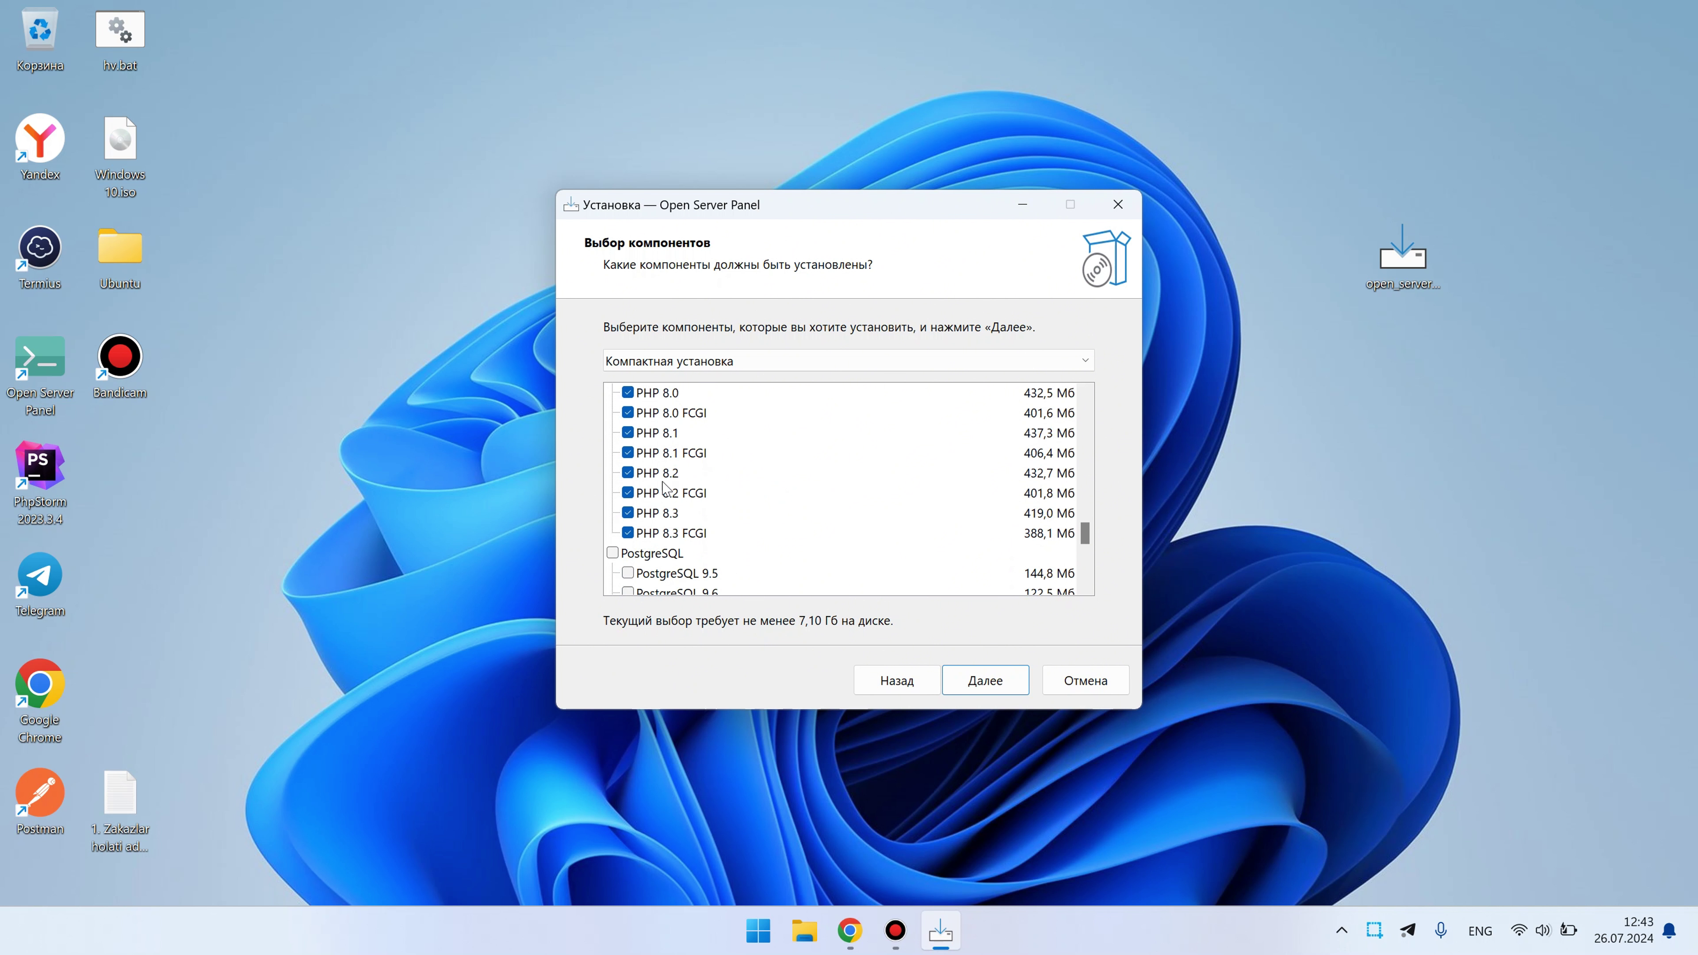
pyautogui.scroll(-3, 769, 495)
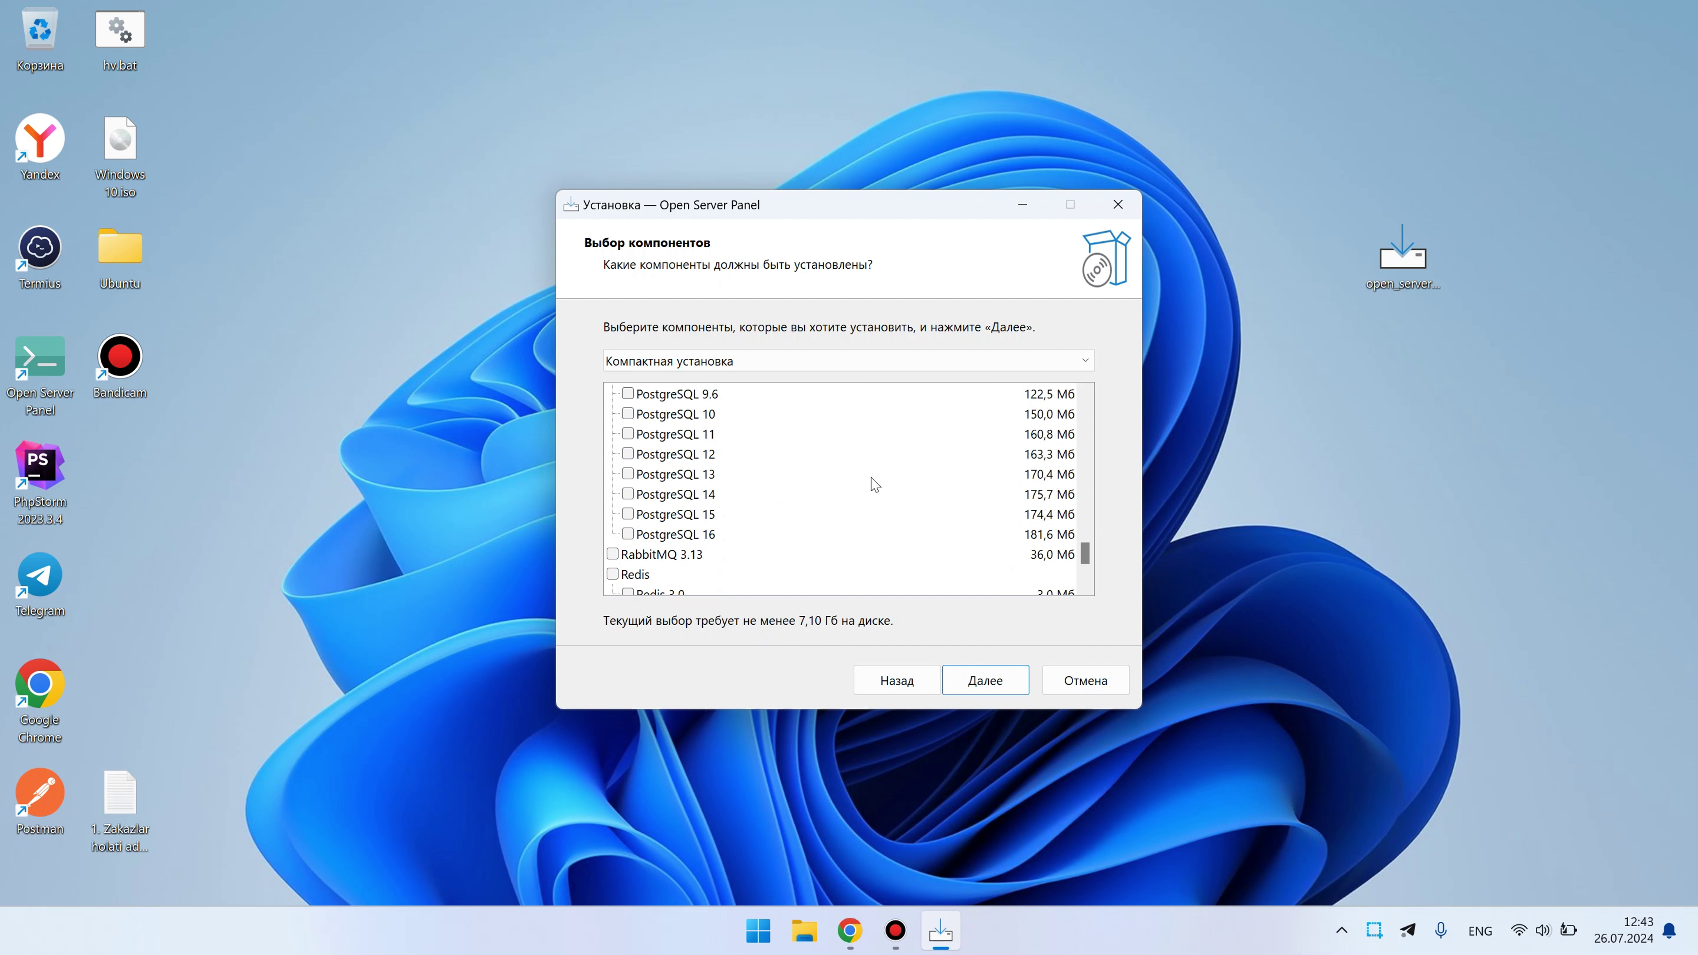
pyautogui.scroll(1, 887, 481)
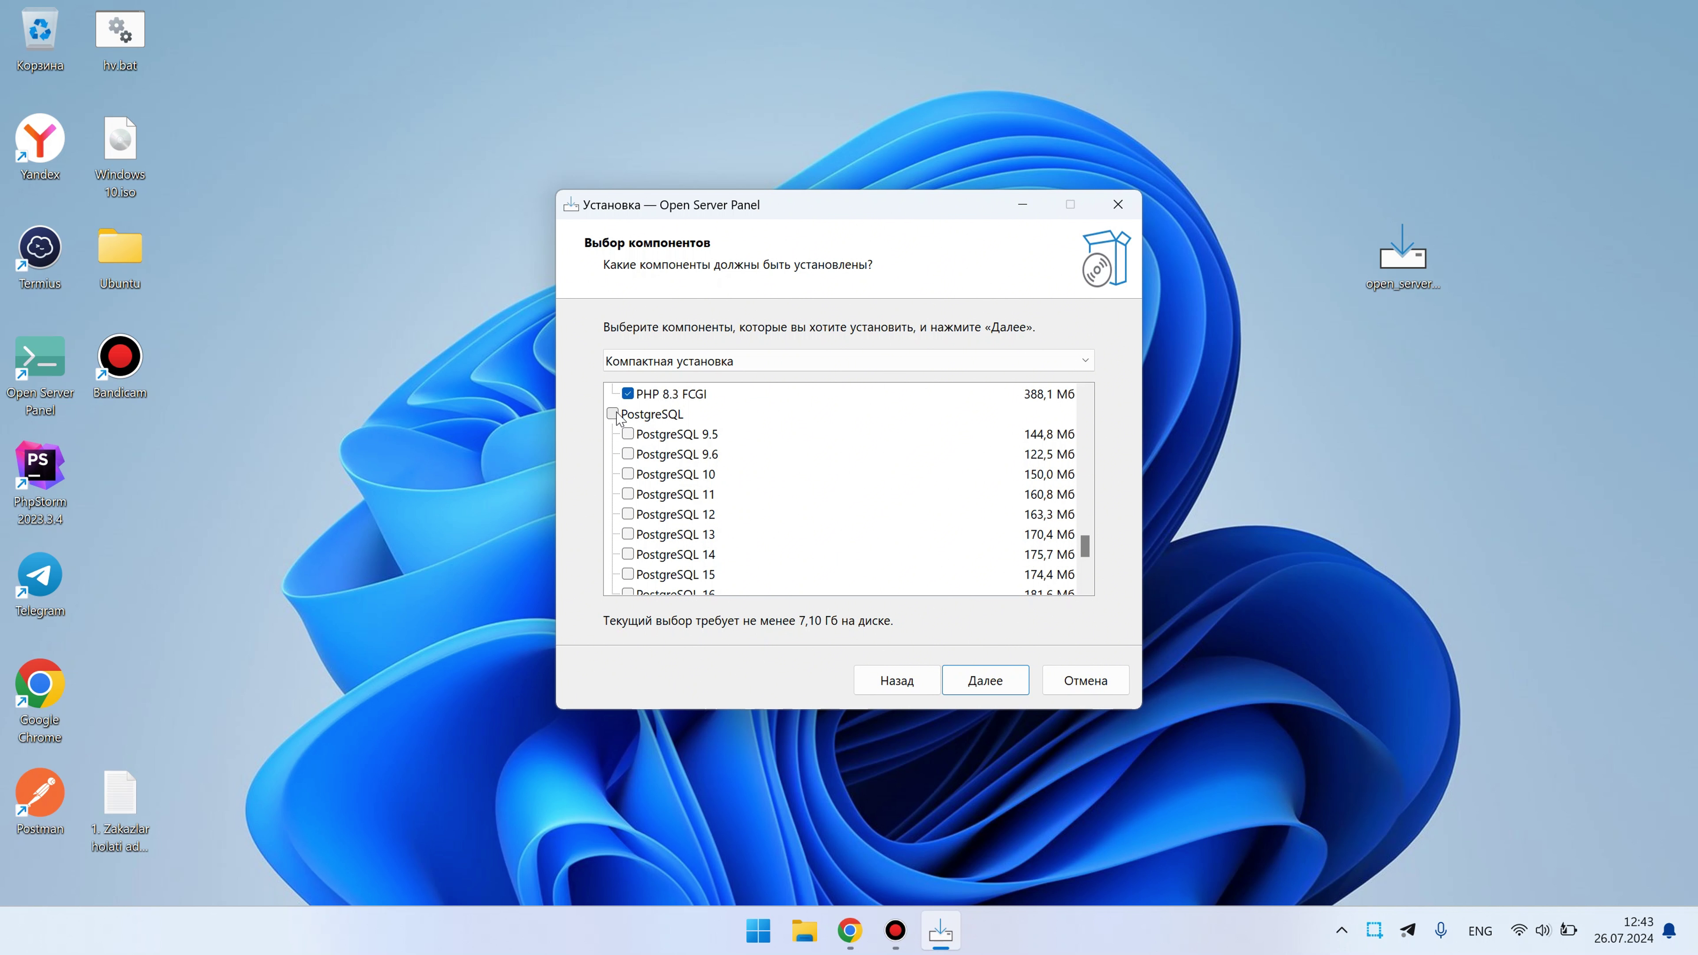
pyautogui.scroll(-3, 819, 485)
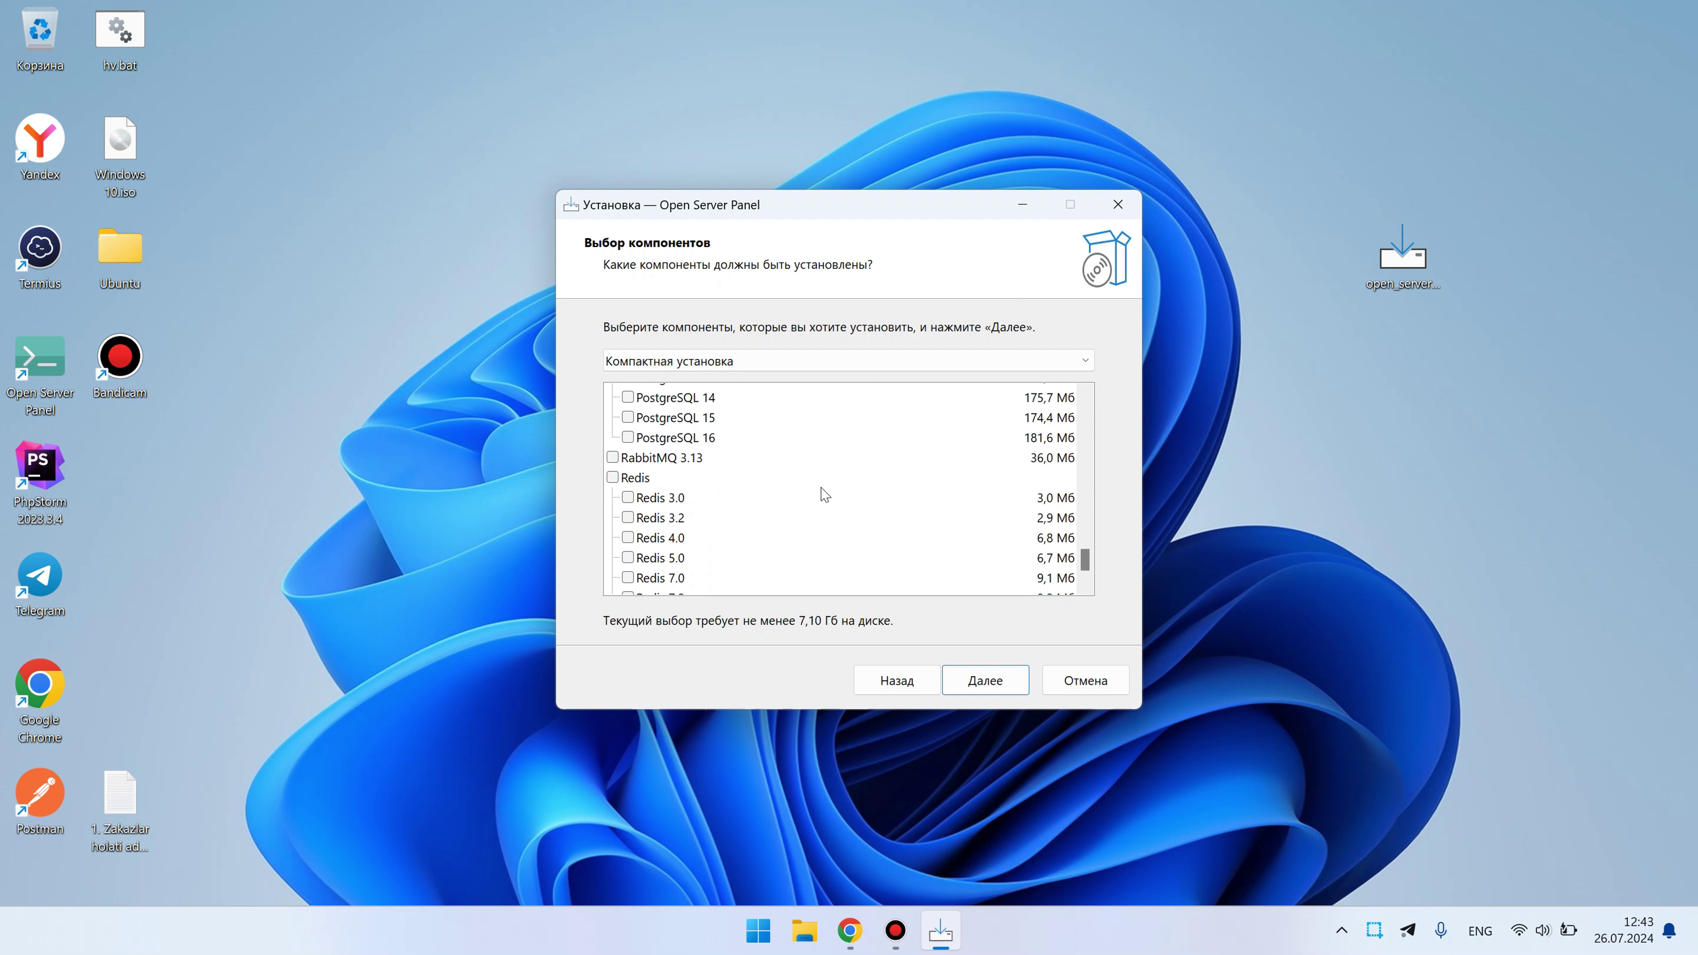
pyautogui.scroll(12, 824, 495)
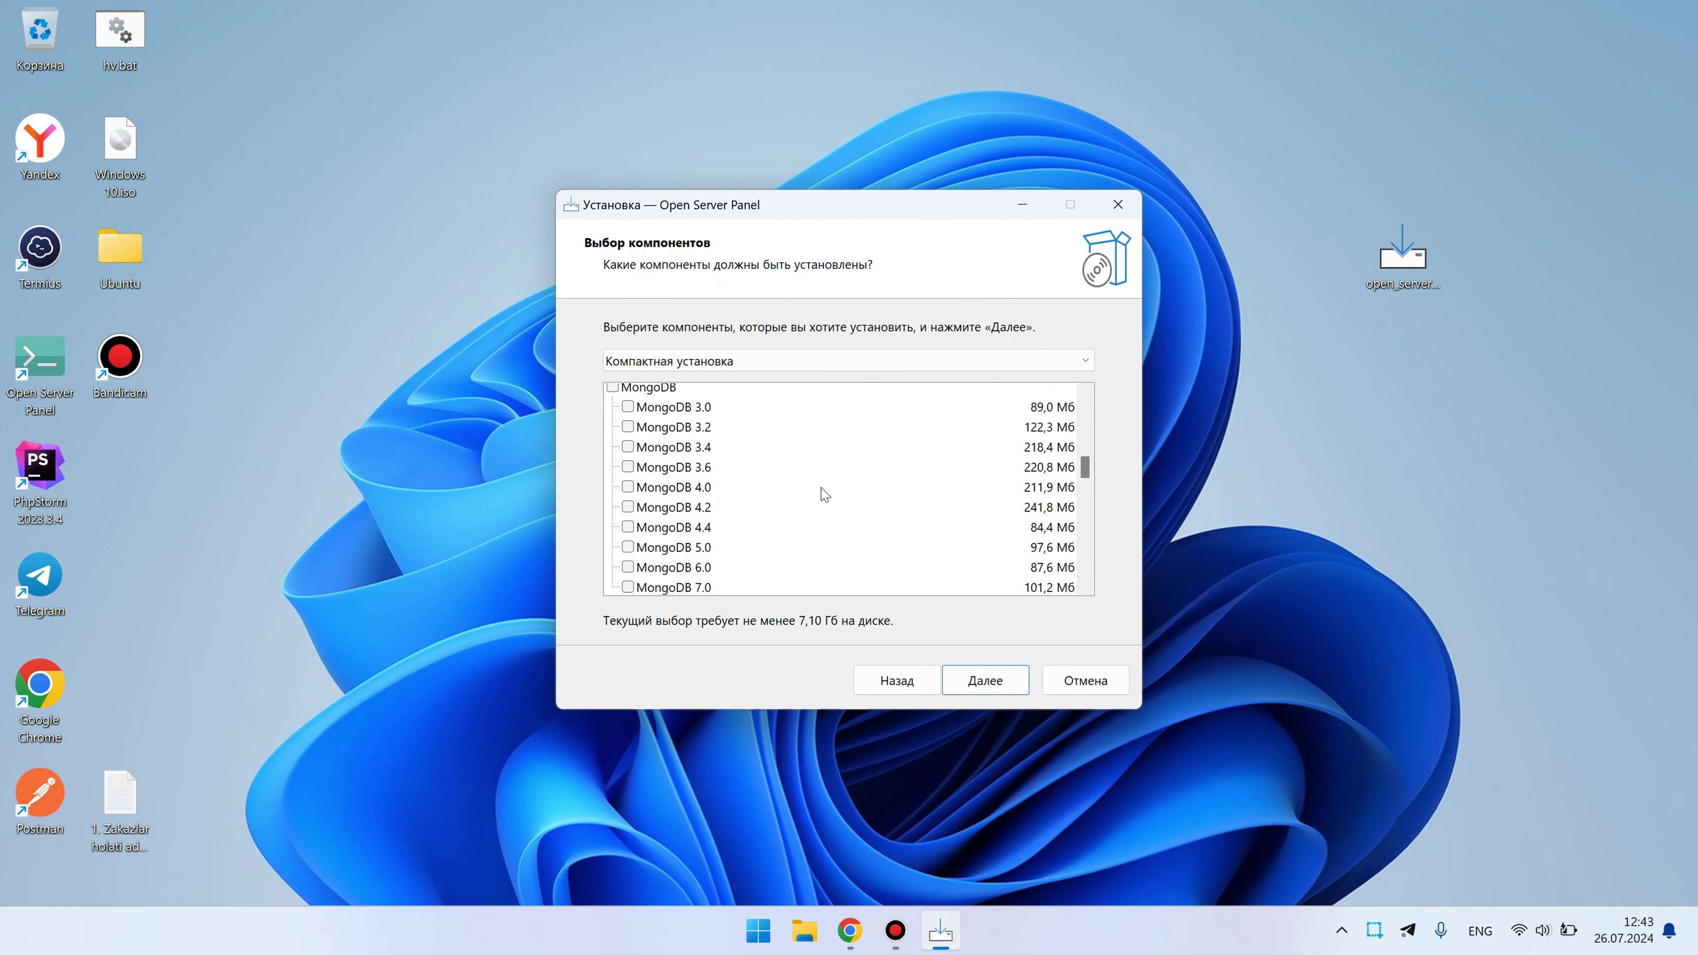
pyautogui.scroll(4, 824, 494)
# Try custom and full installation types, then settle on compact, requiring 7,10 GB
pyautogui.click(731, 361)
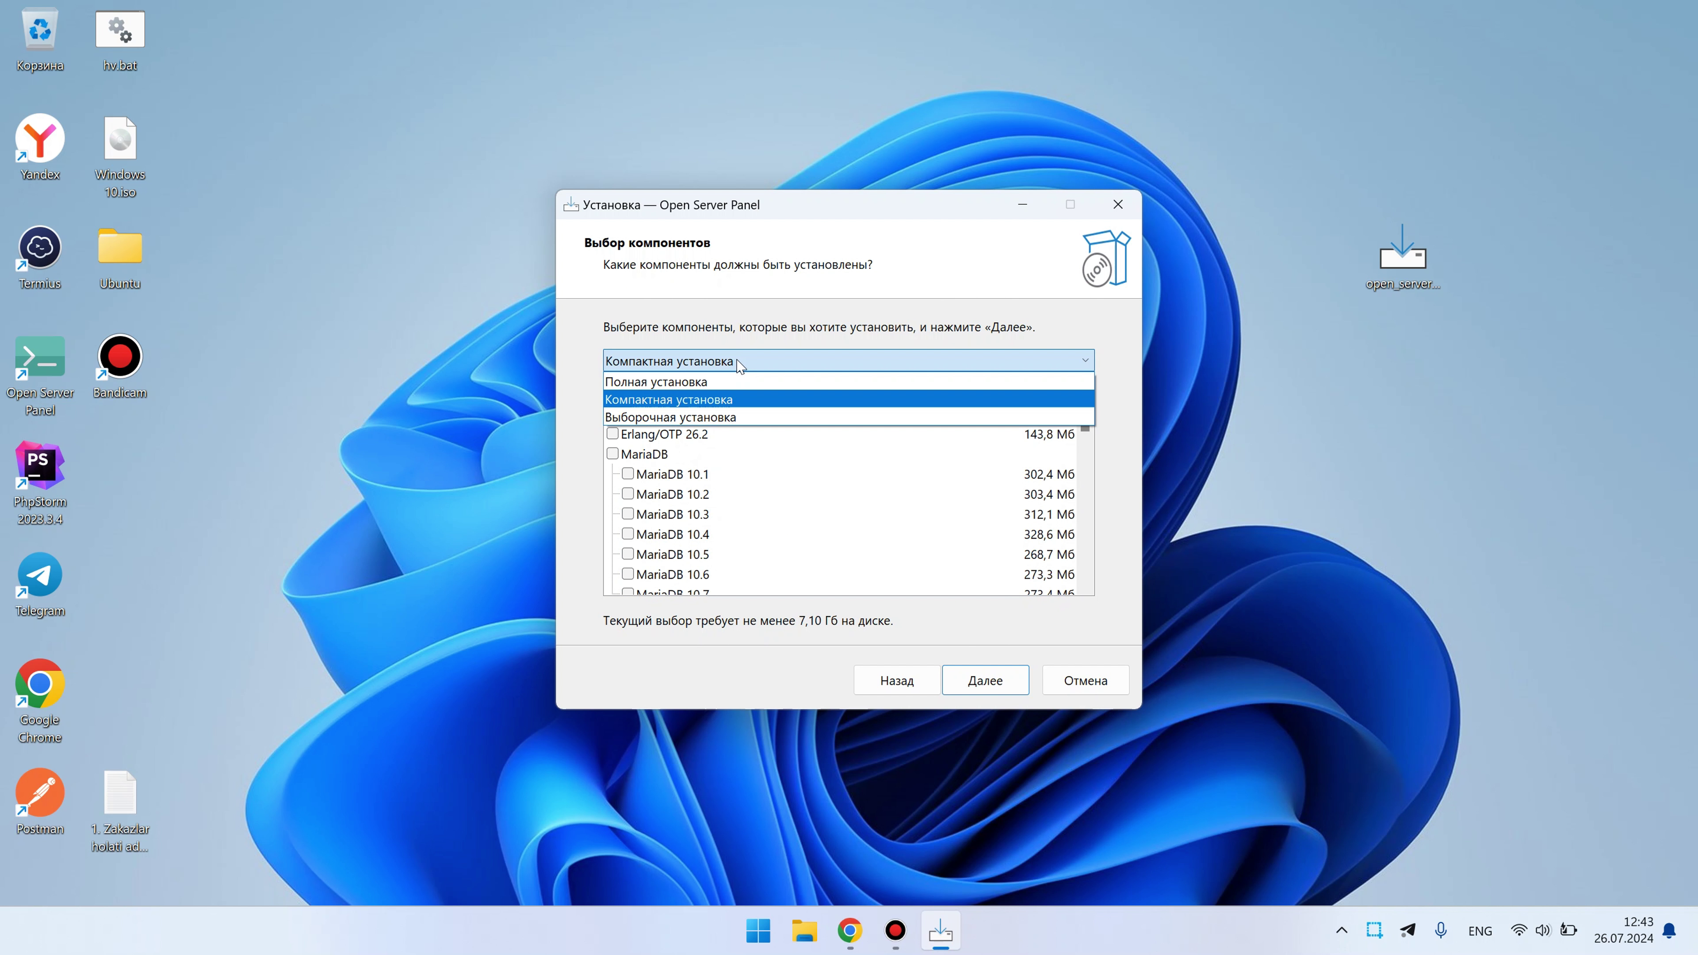
pyautogui.click(705, 417)
pyautogui.scroll(2, 803, 420)
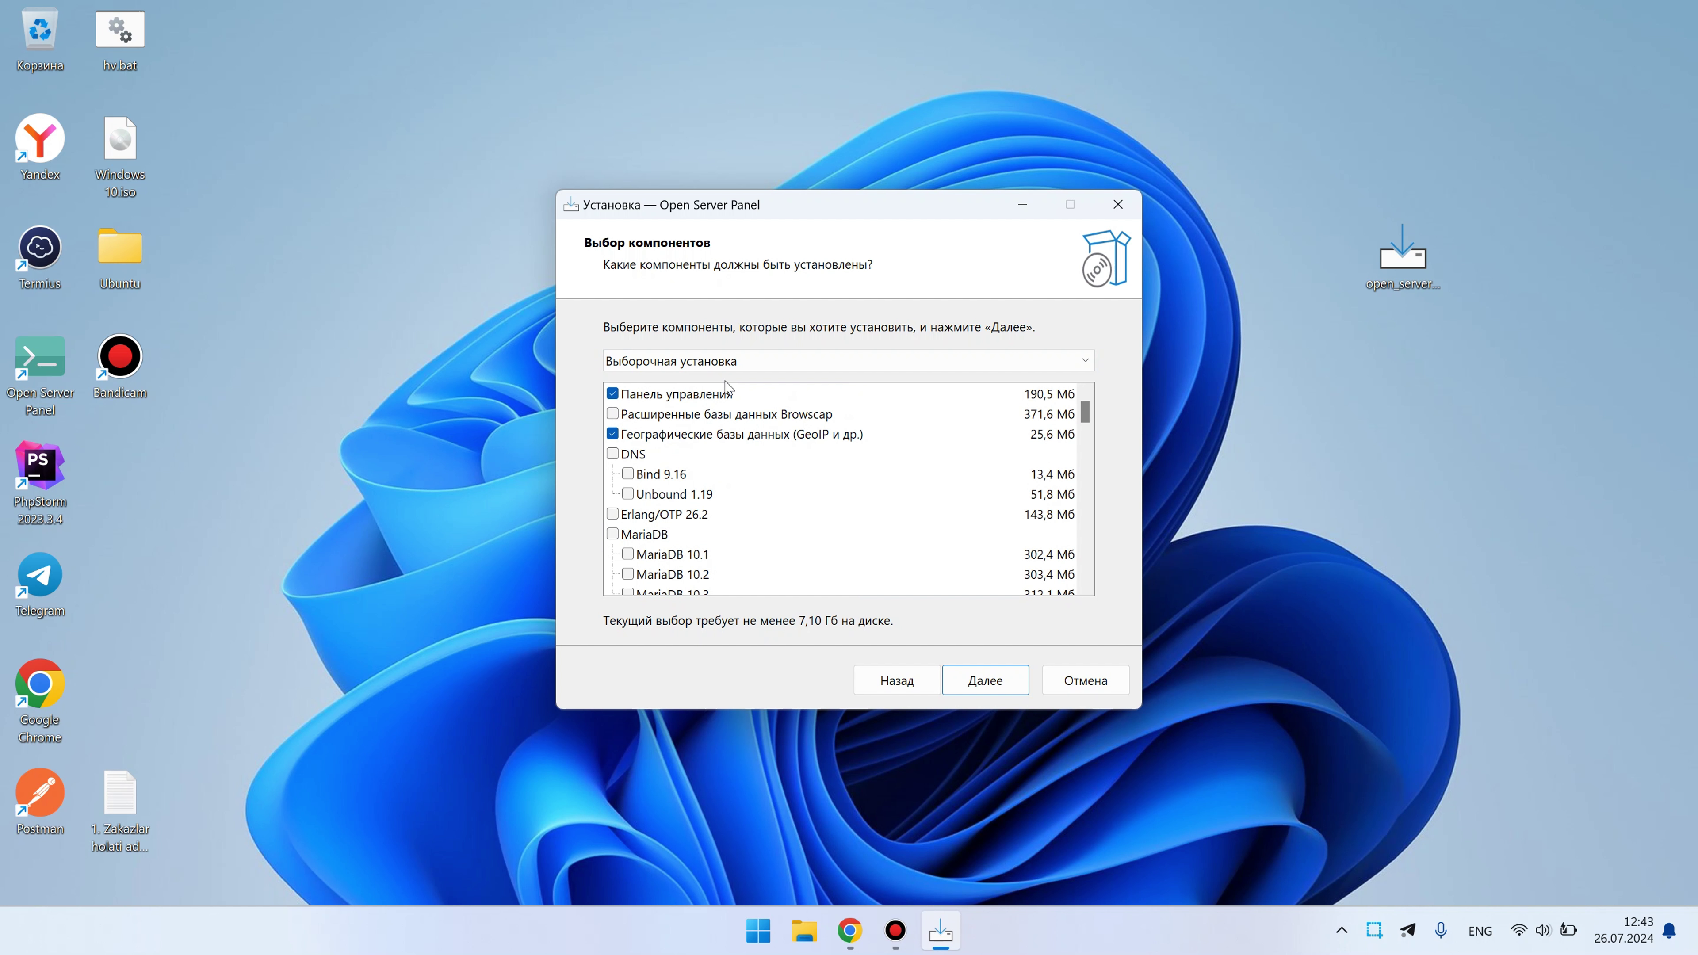
pyautogui.click(746, 362)
pyautogui.click(709, 378)
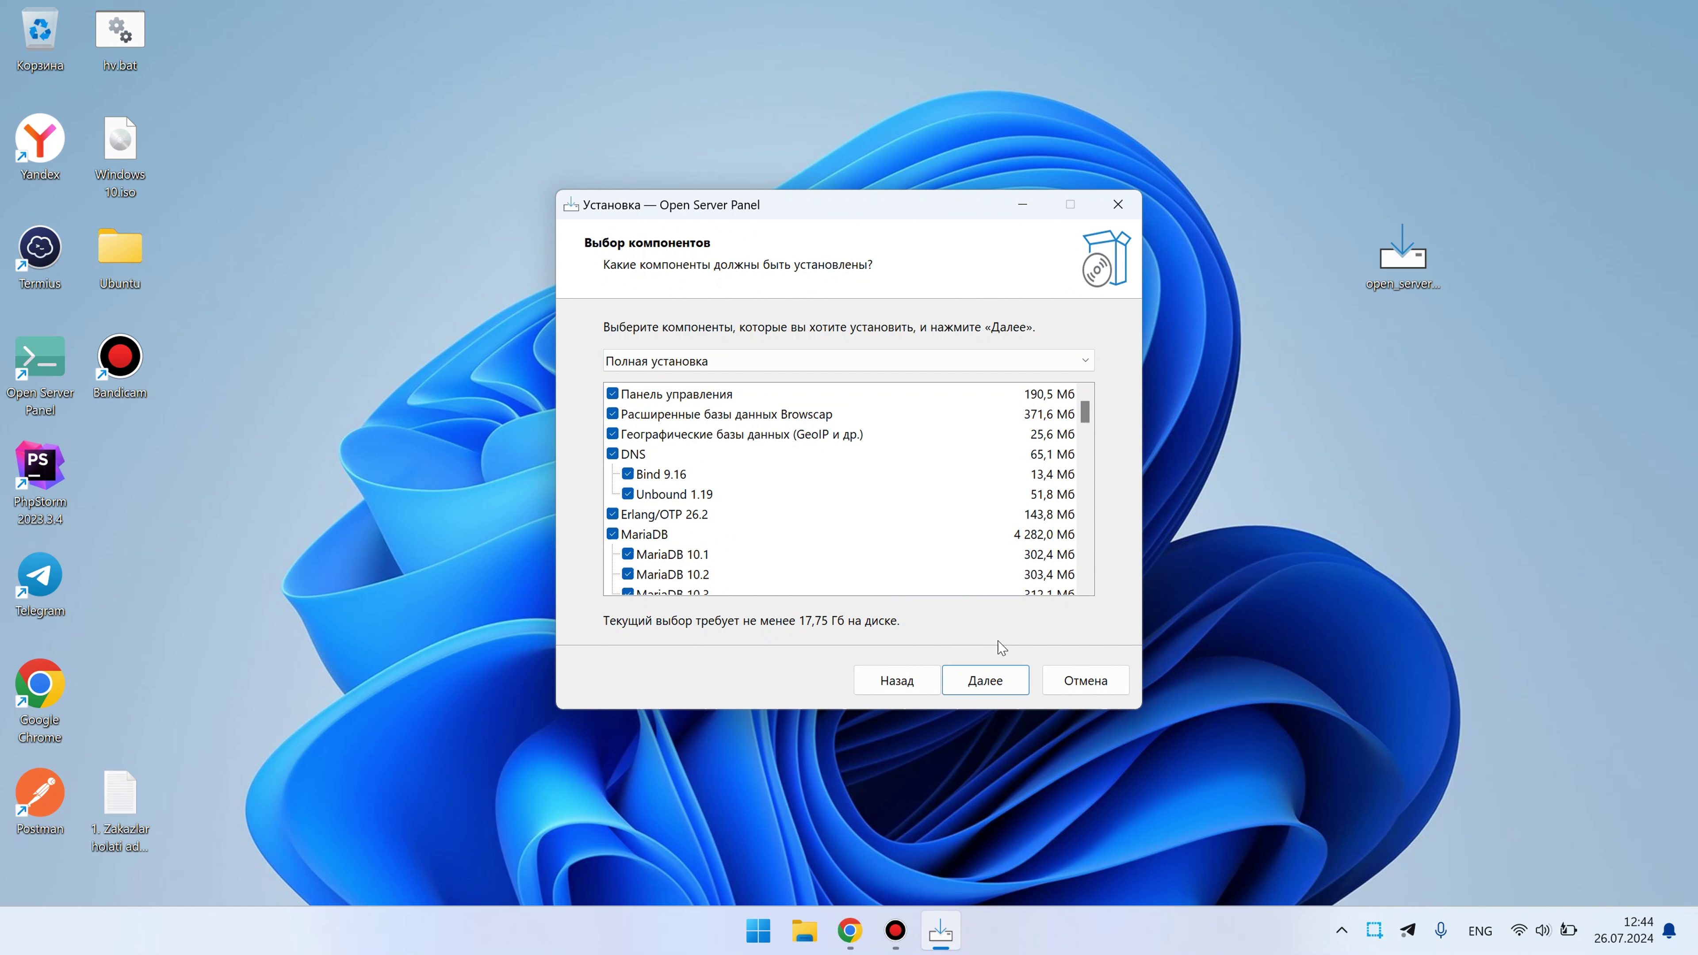
pyautogui.click(812, 362)
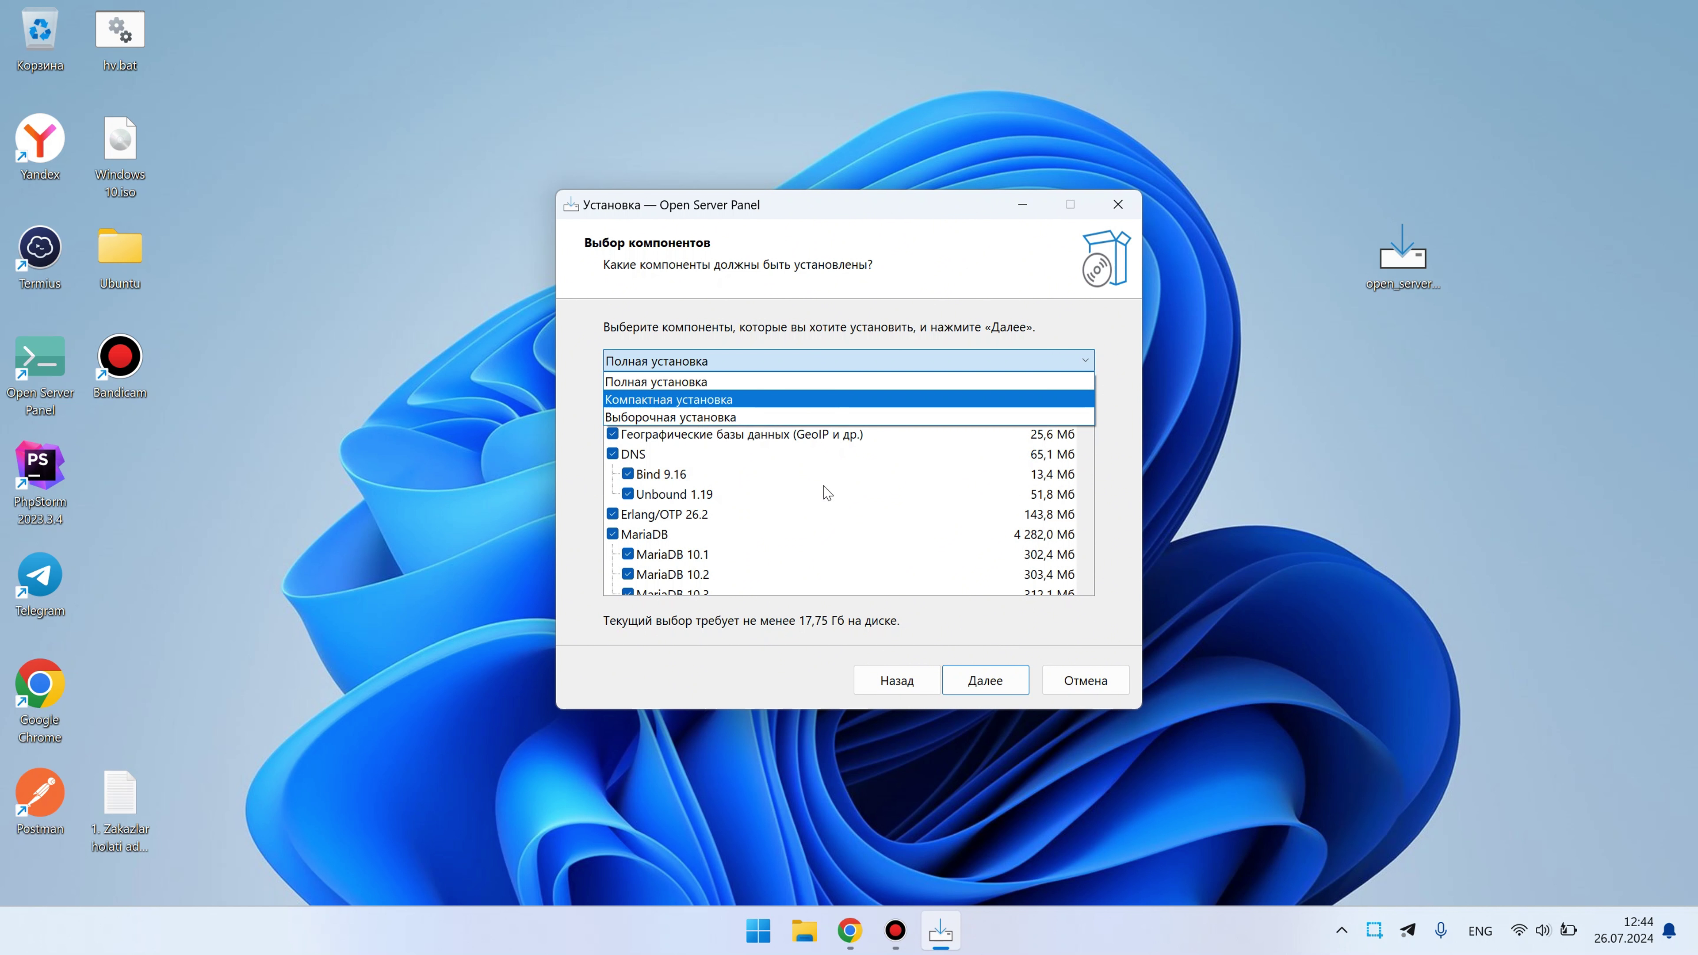
pyautogui.click(810, 627)
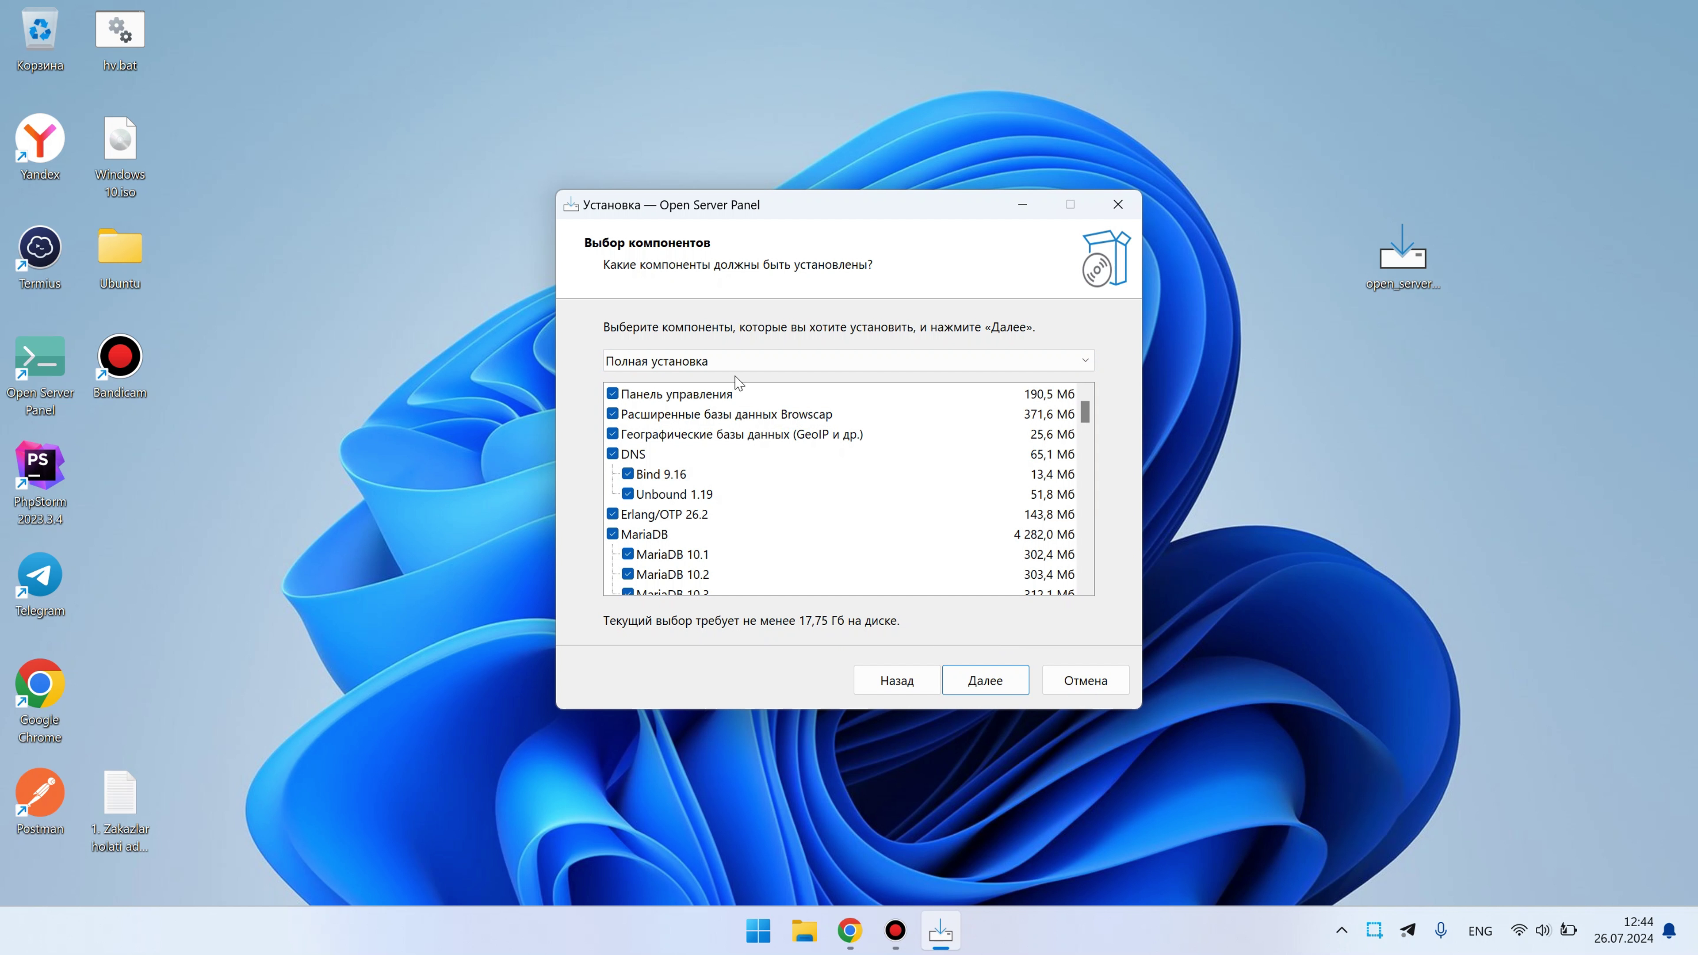
pyautogui.click(753, 364)
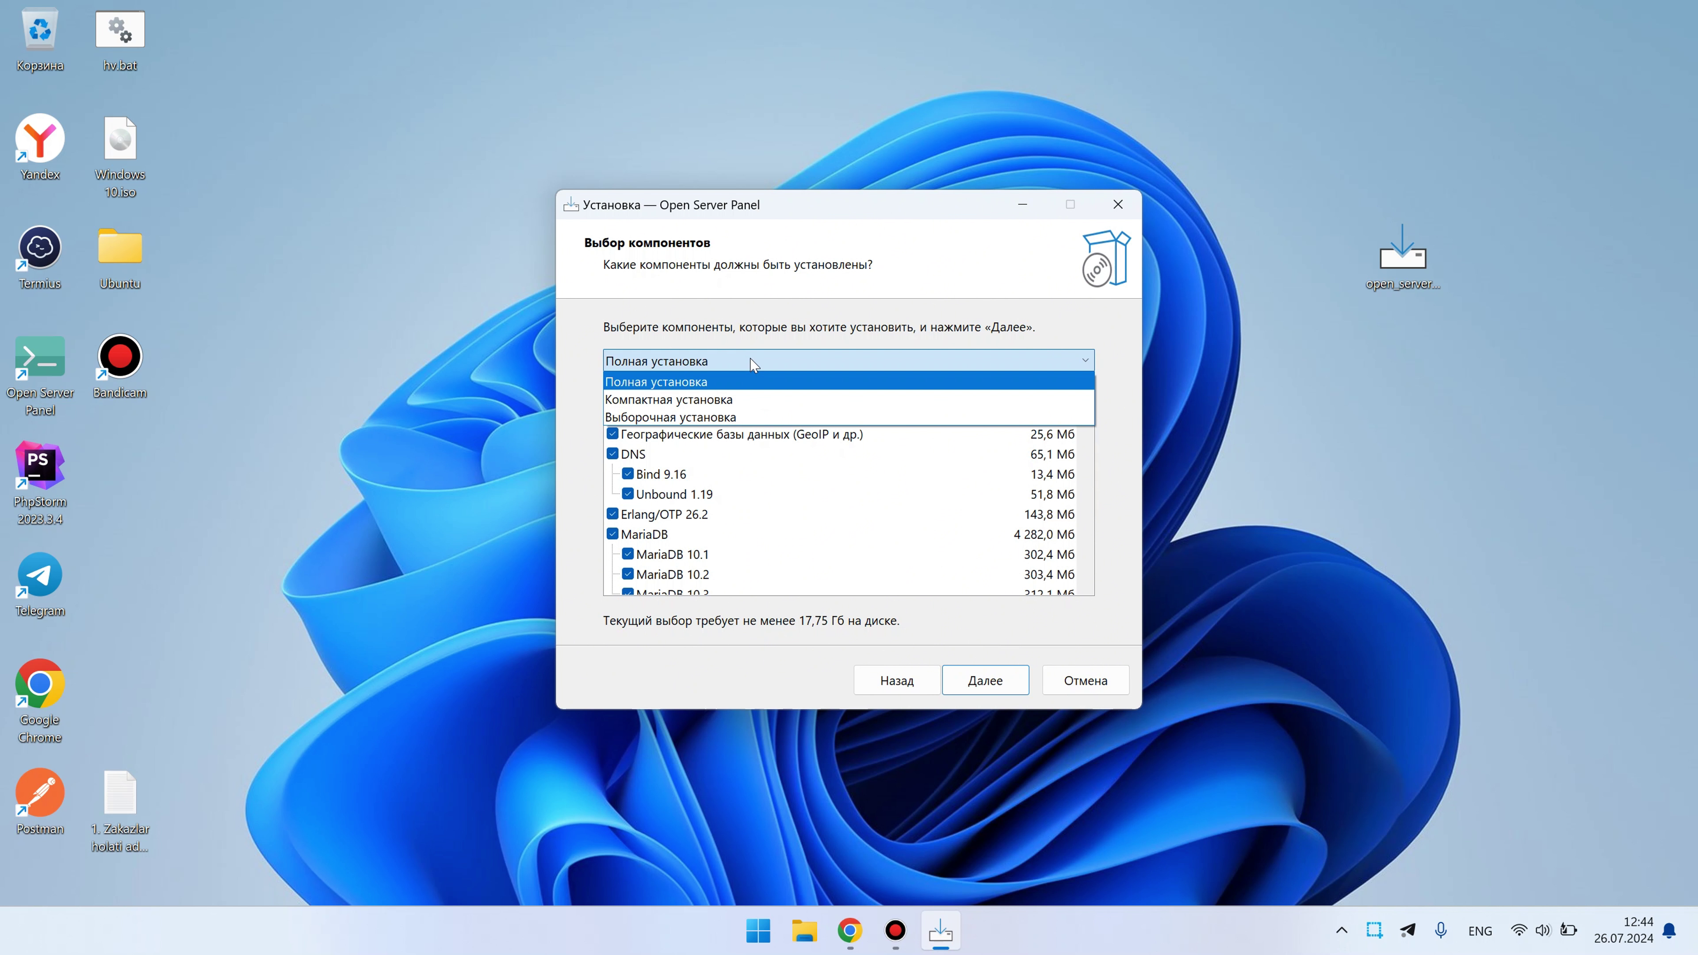
pyautogui.click(731, 399)
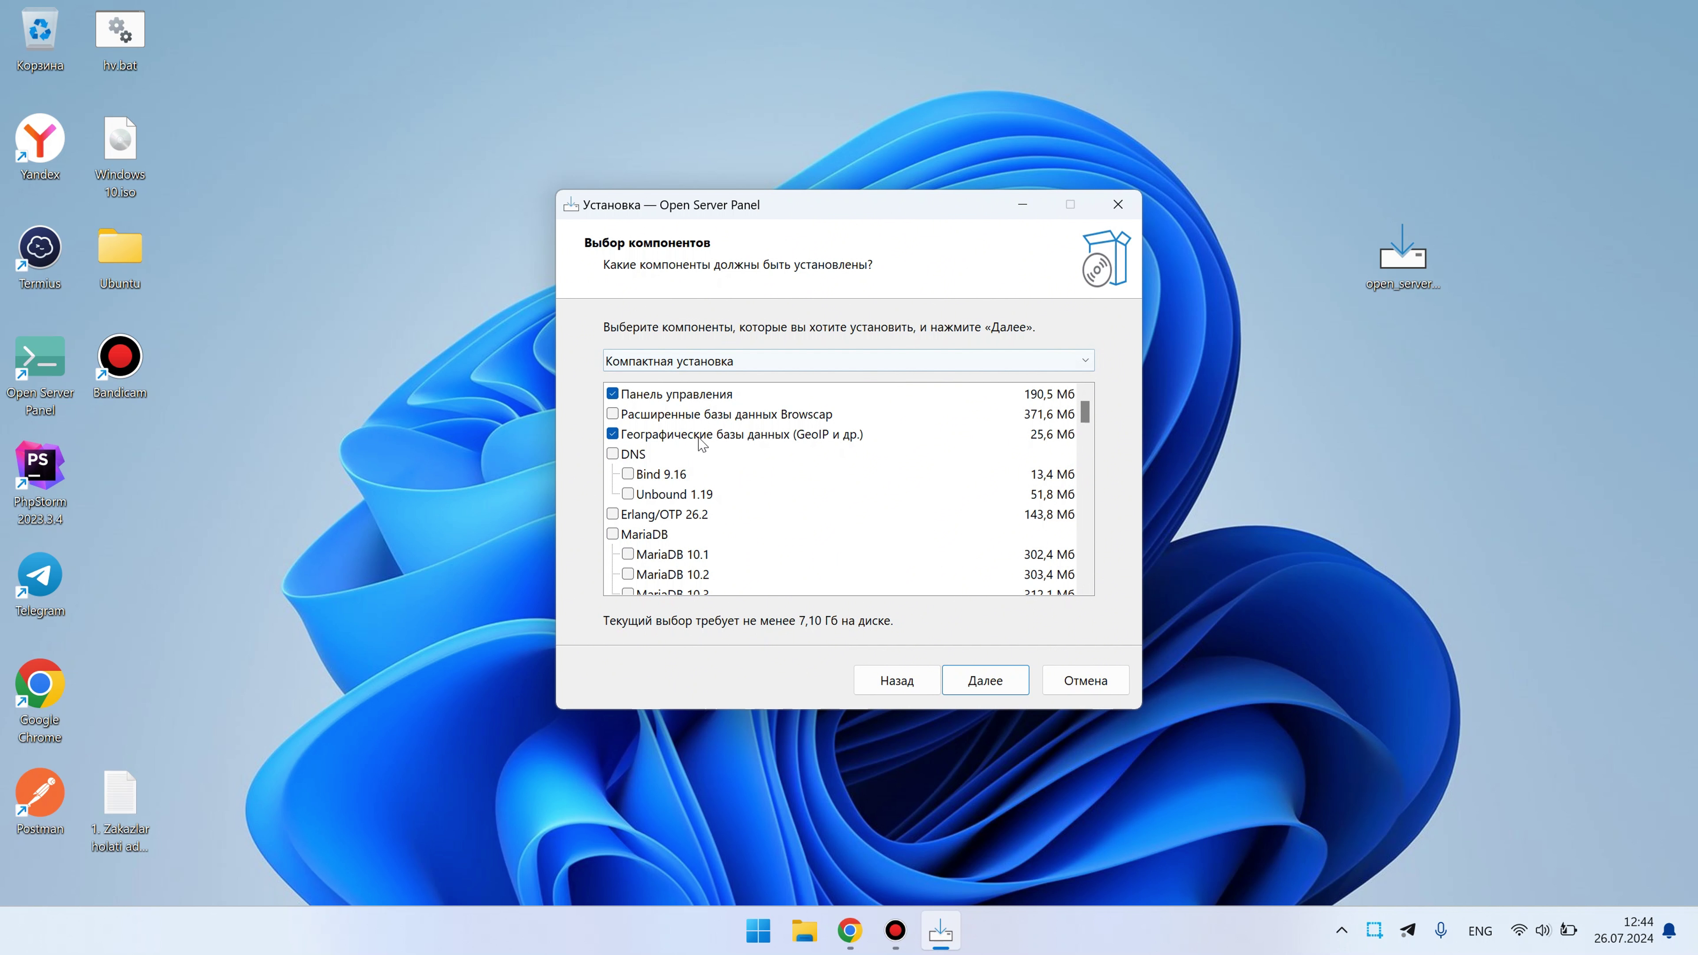
# Keep the default Start-menu folder and all four extra tasks, then start installing into C:\os6\OSPanel
pyautogui.click(985, 680)
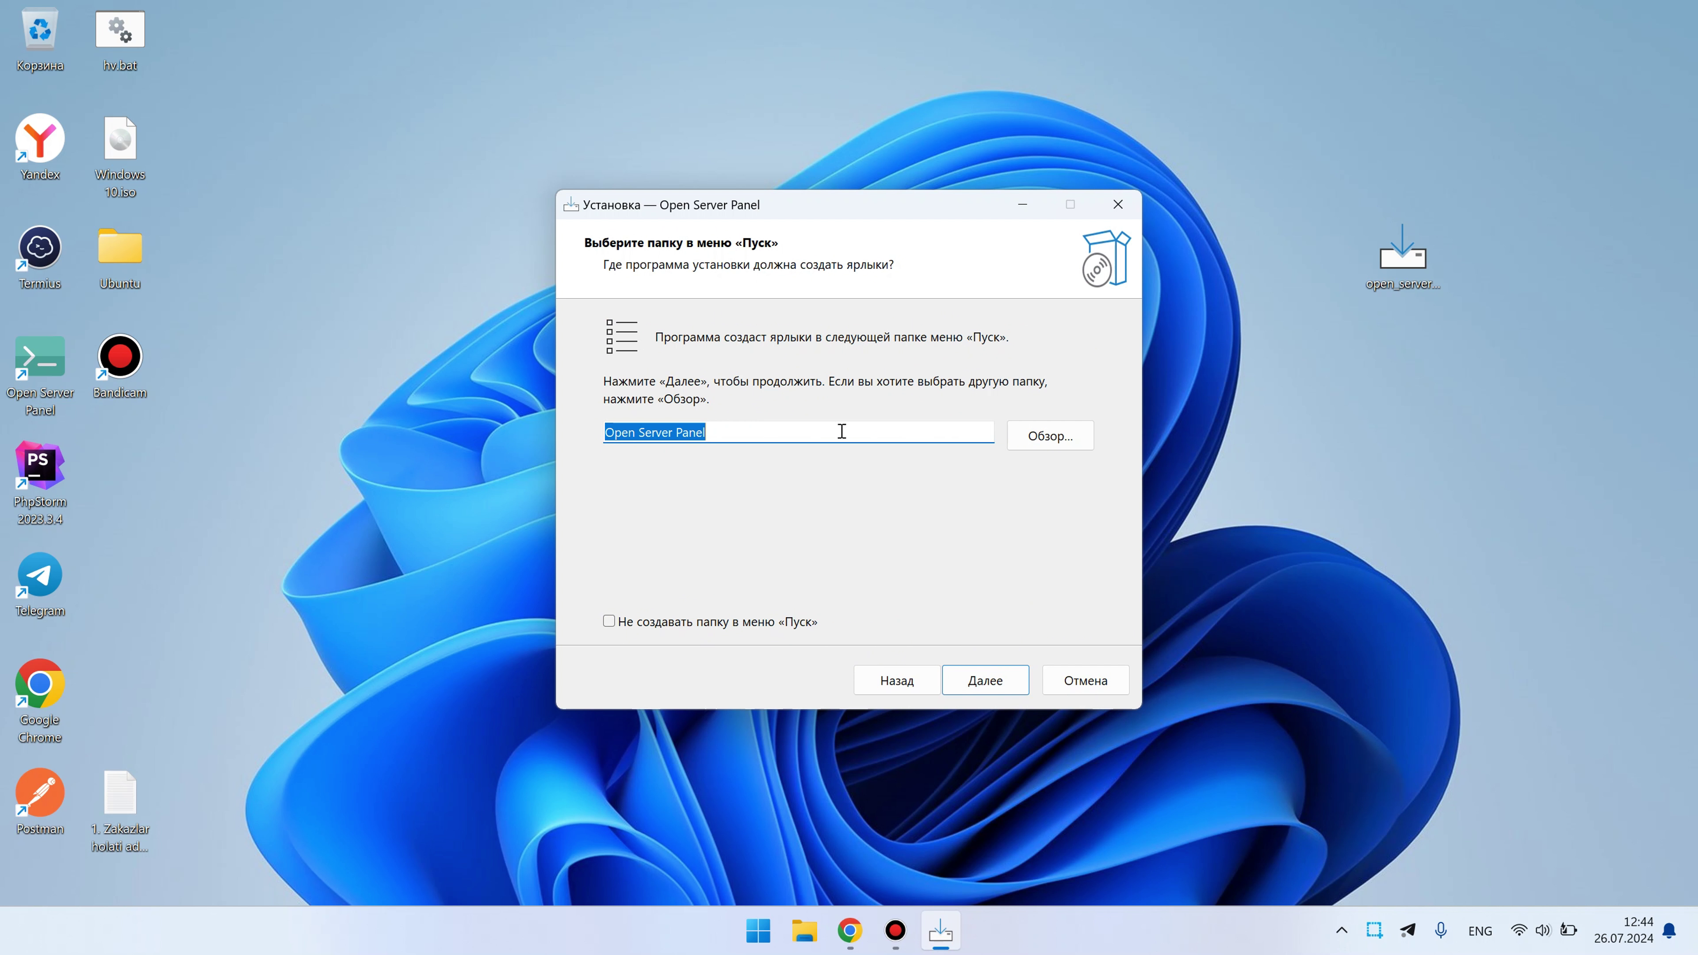
pyautogui.click(823, 428)
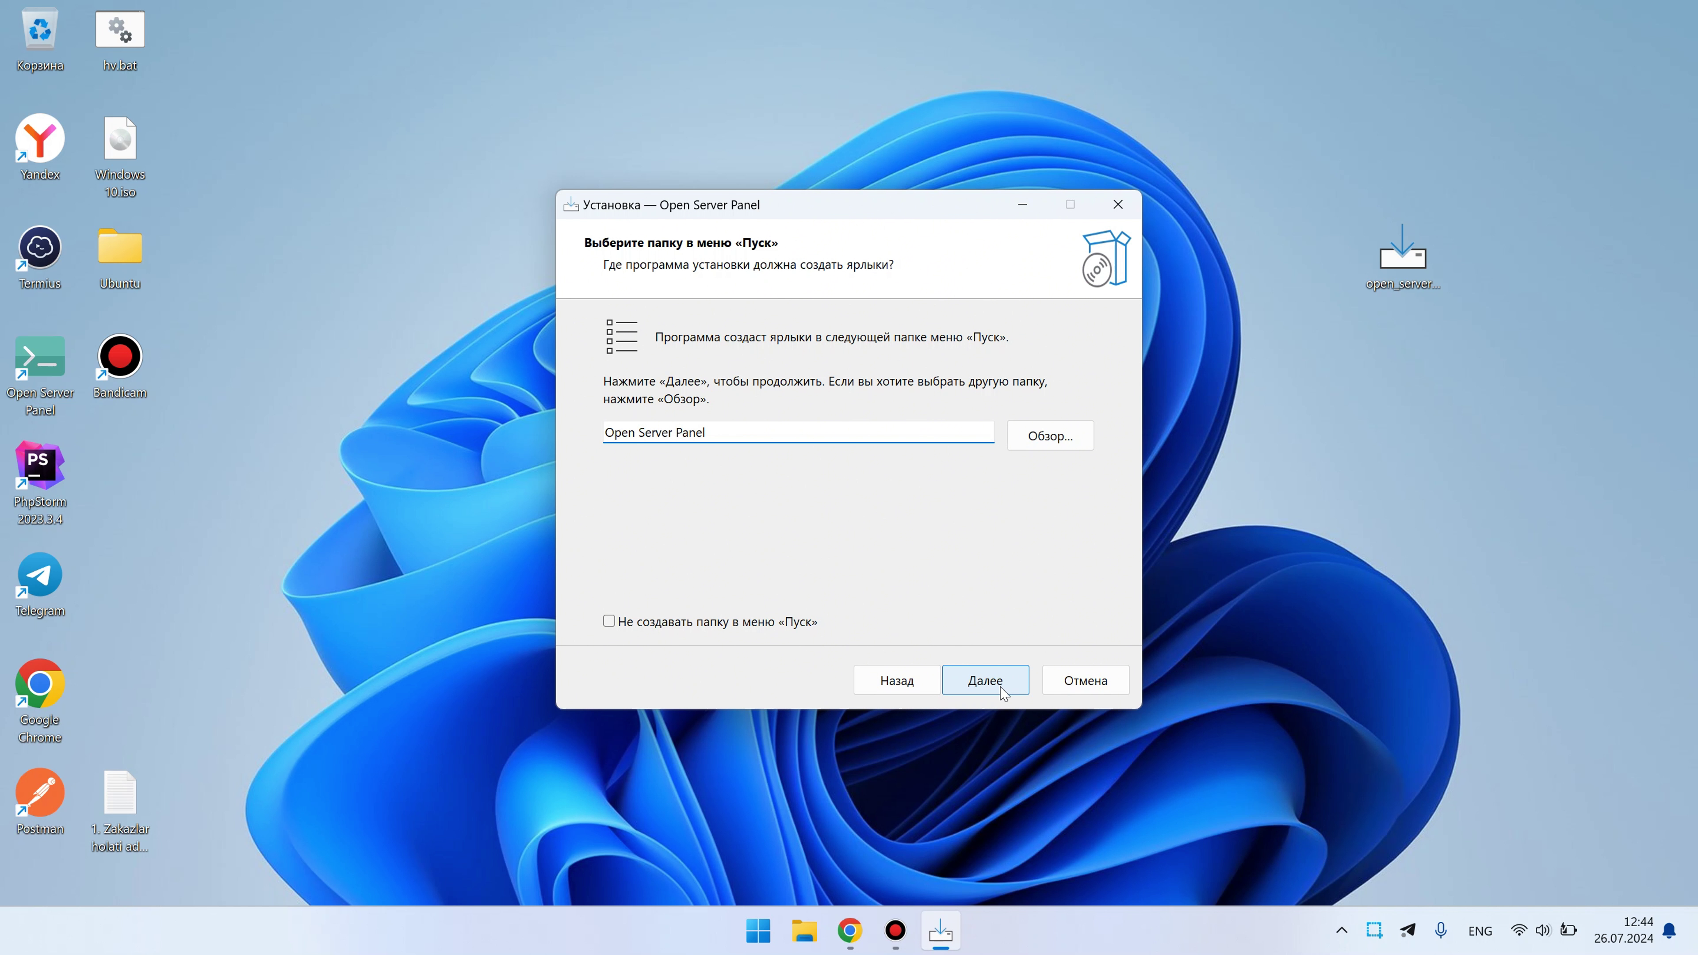
pyautogui.click(985, 680)
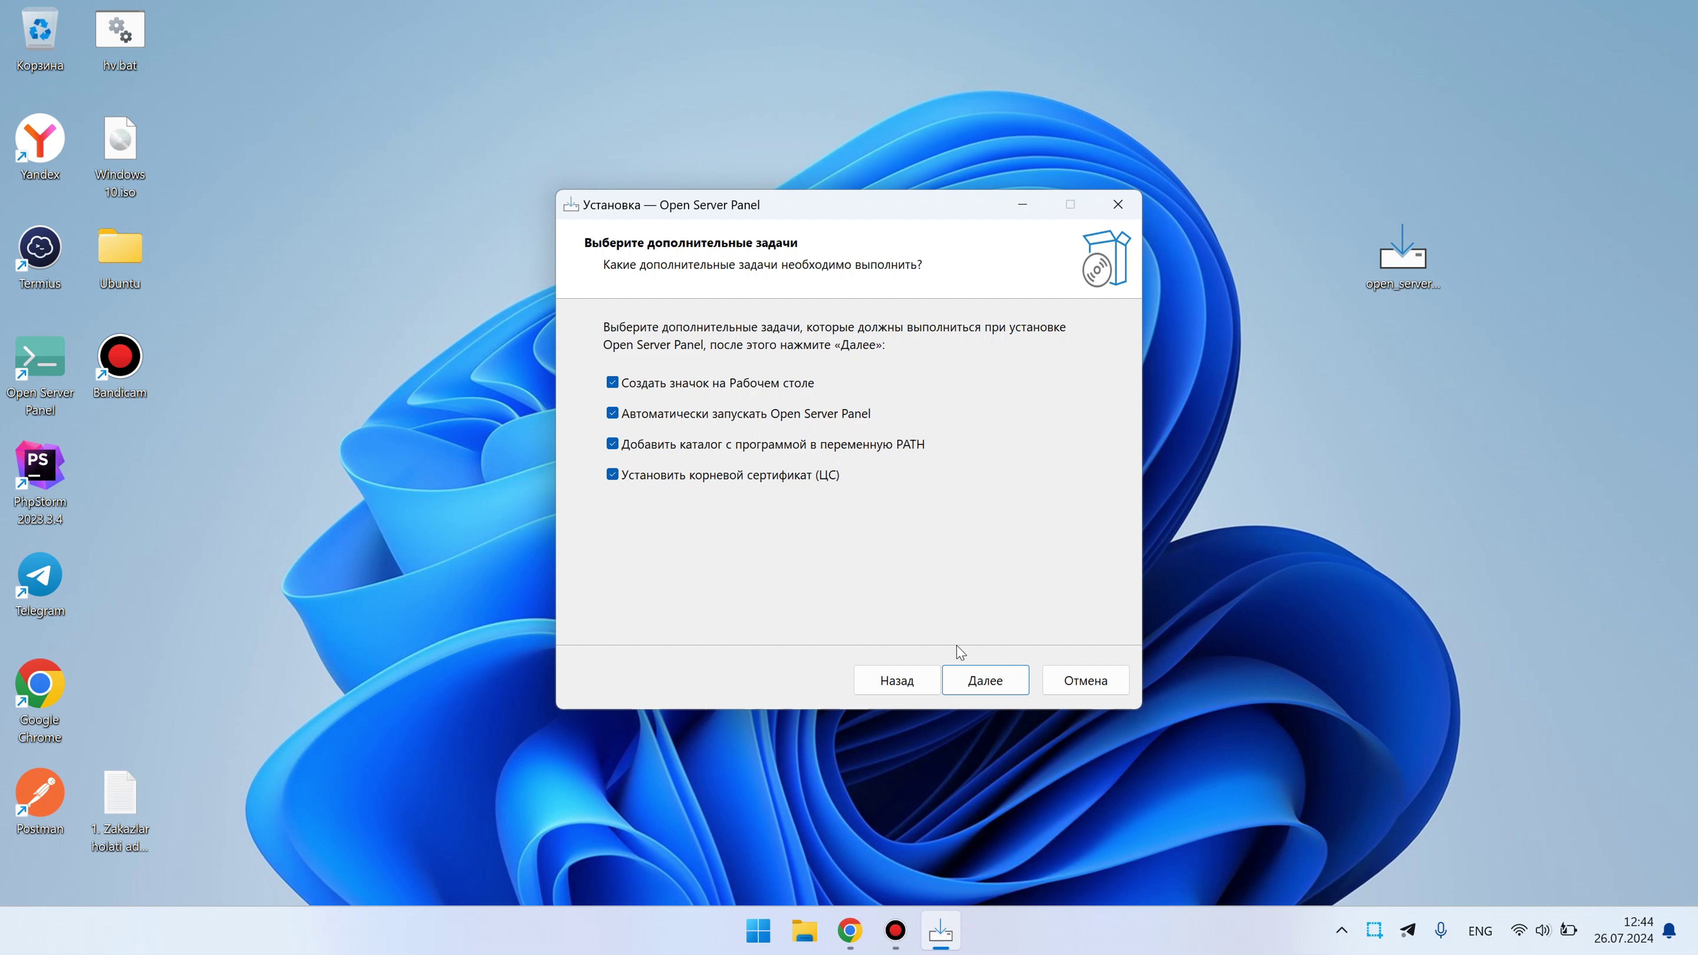
pyautogui.click(989, 682)
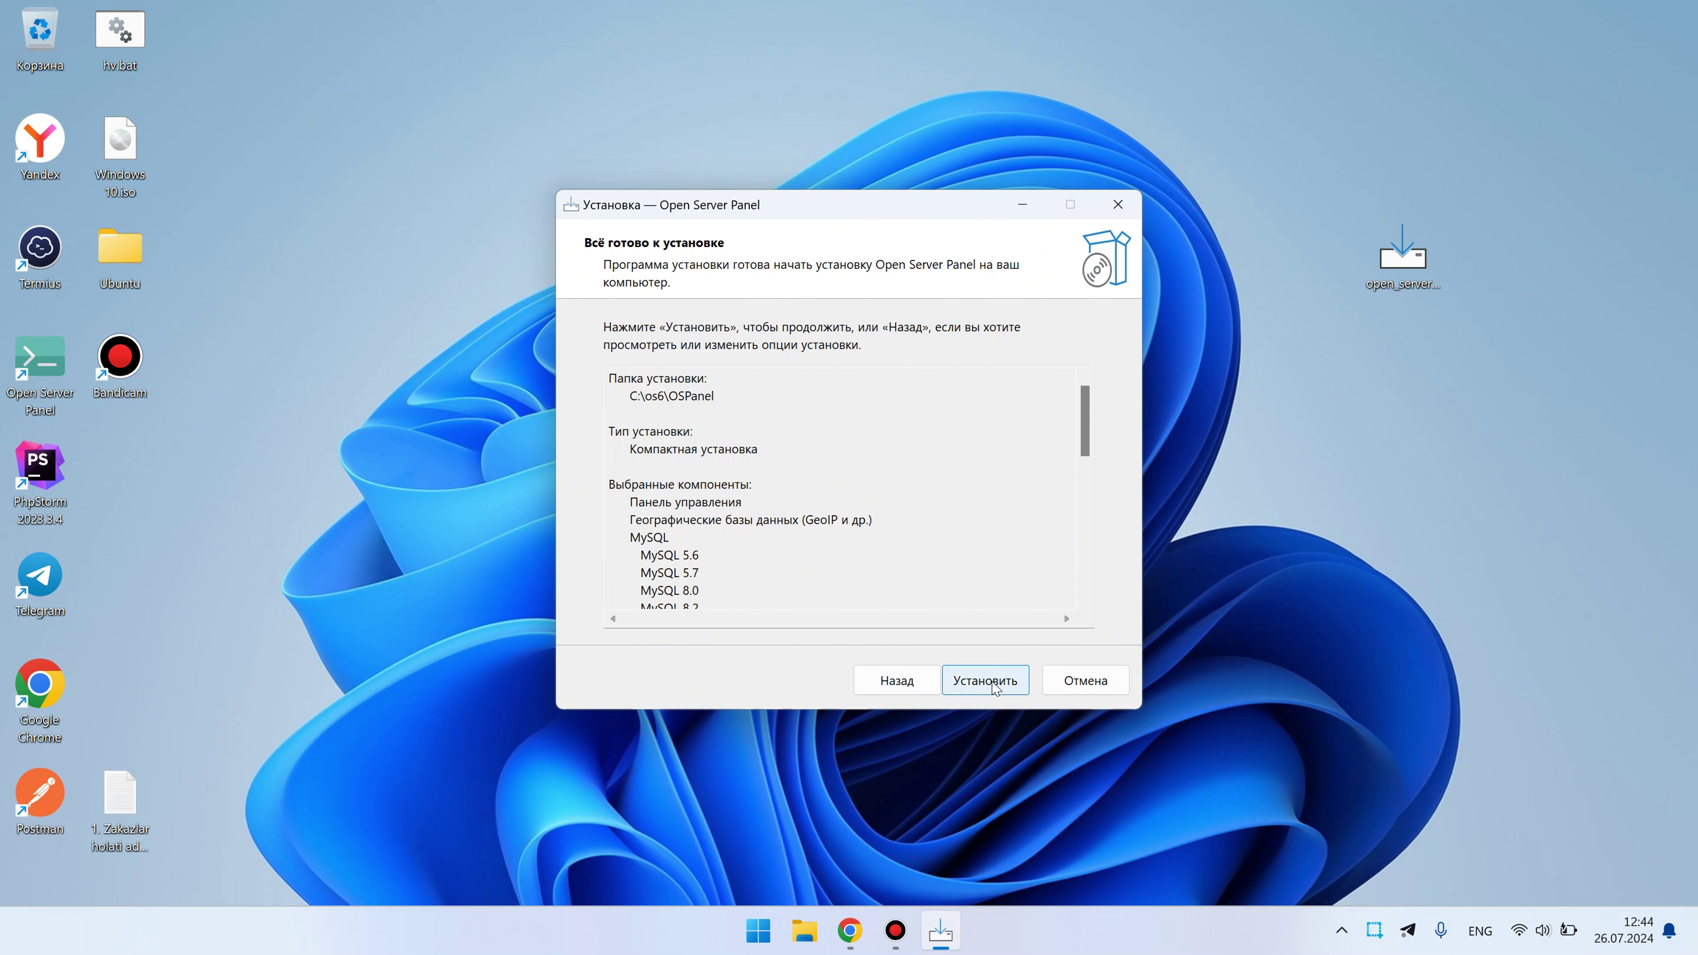
pyautogui.click(985, 680)
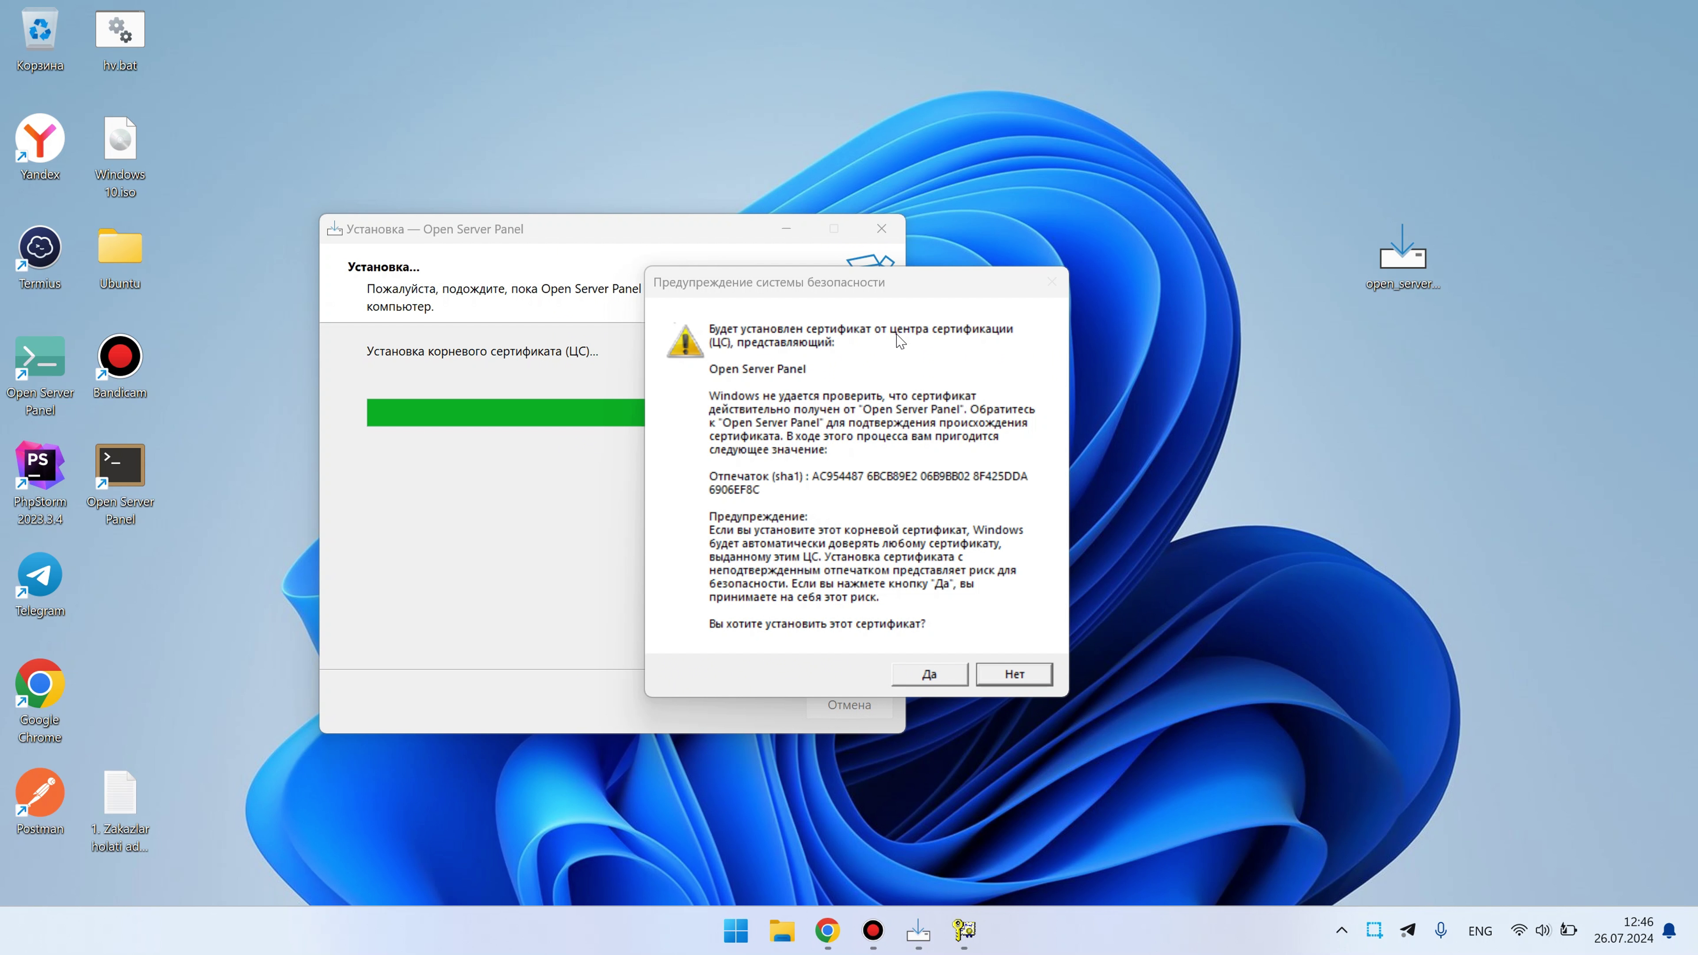
# Approve installing the Open Server Panel root certificate from the security warning
pyautogui.click(899, 340)
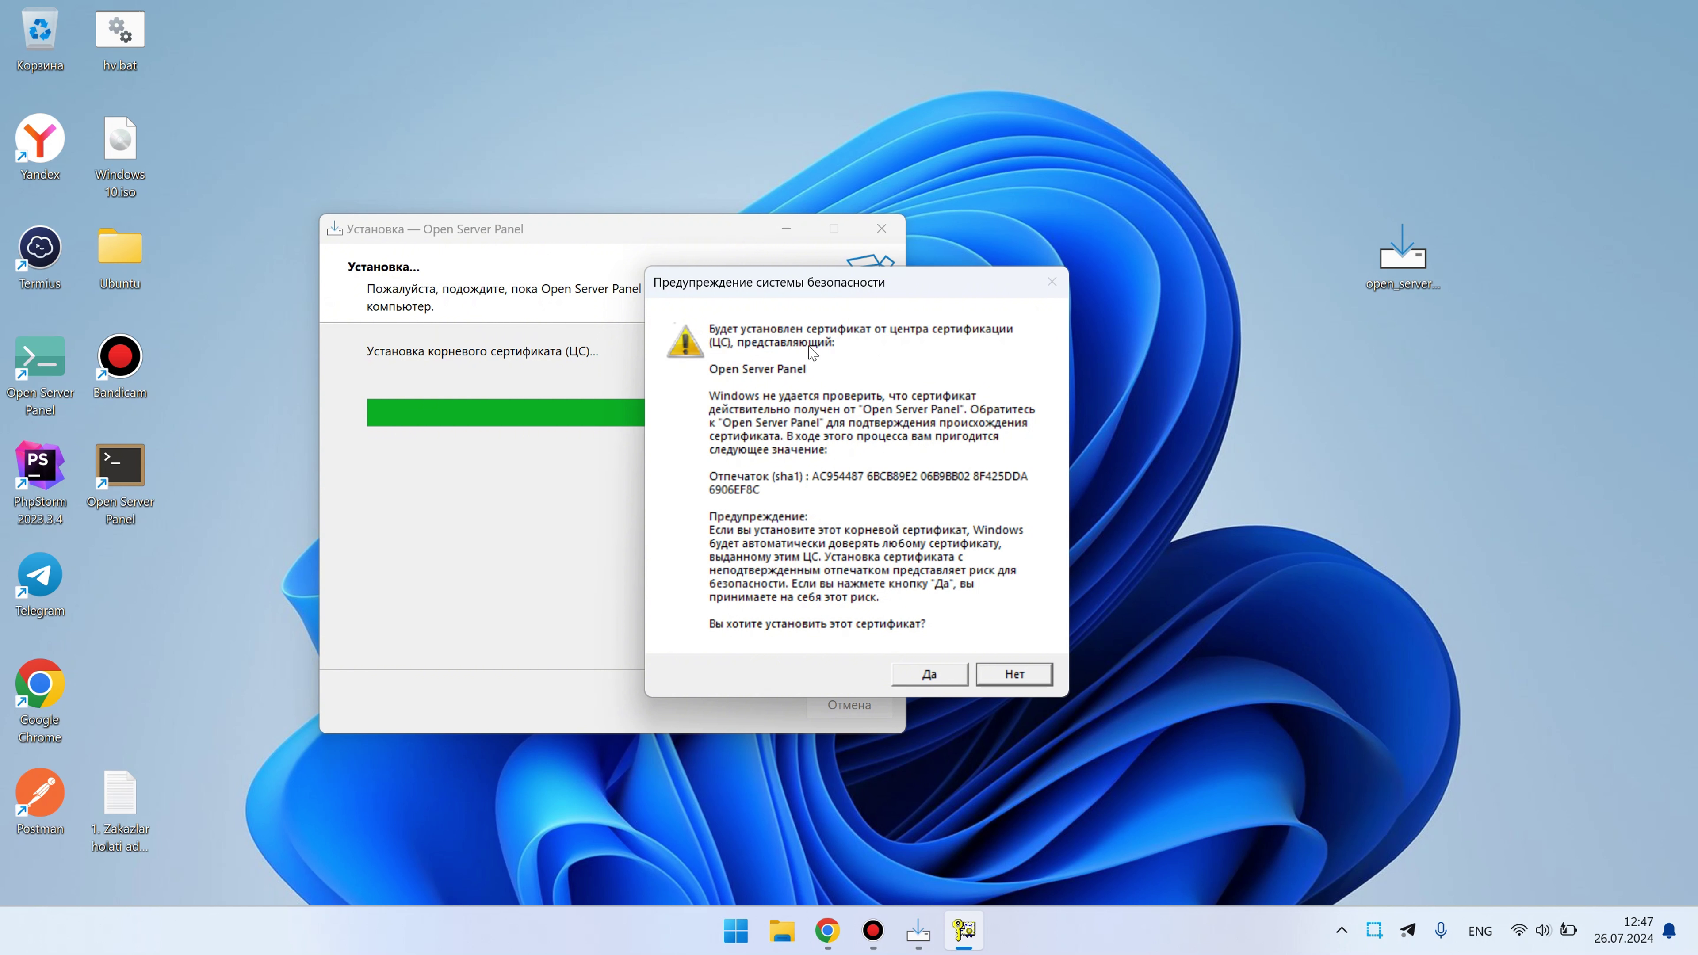
pyautogui.click(930, 676)
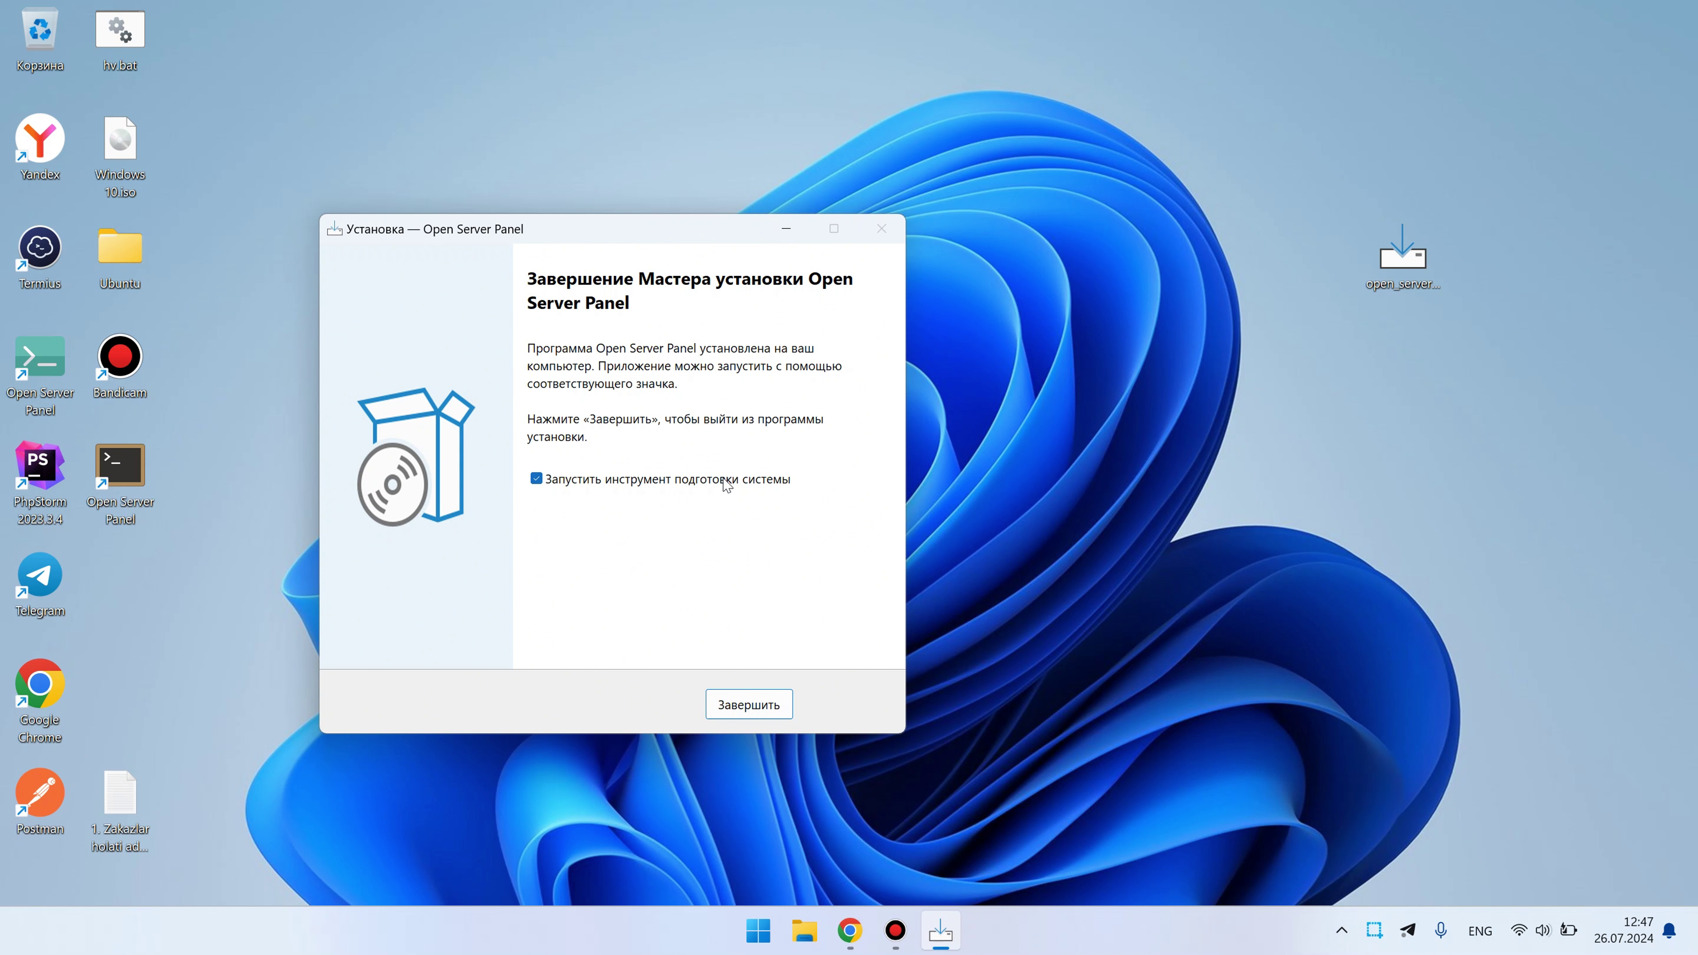
# Finish the installer, then accept the MIT licence in System Preparation Tool
pyautogui.click(749, 704)
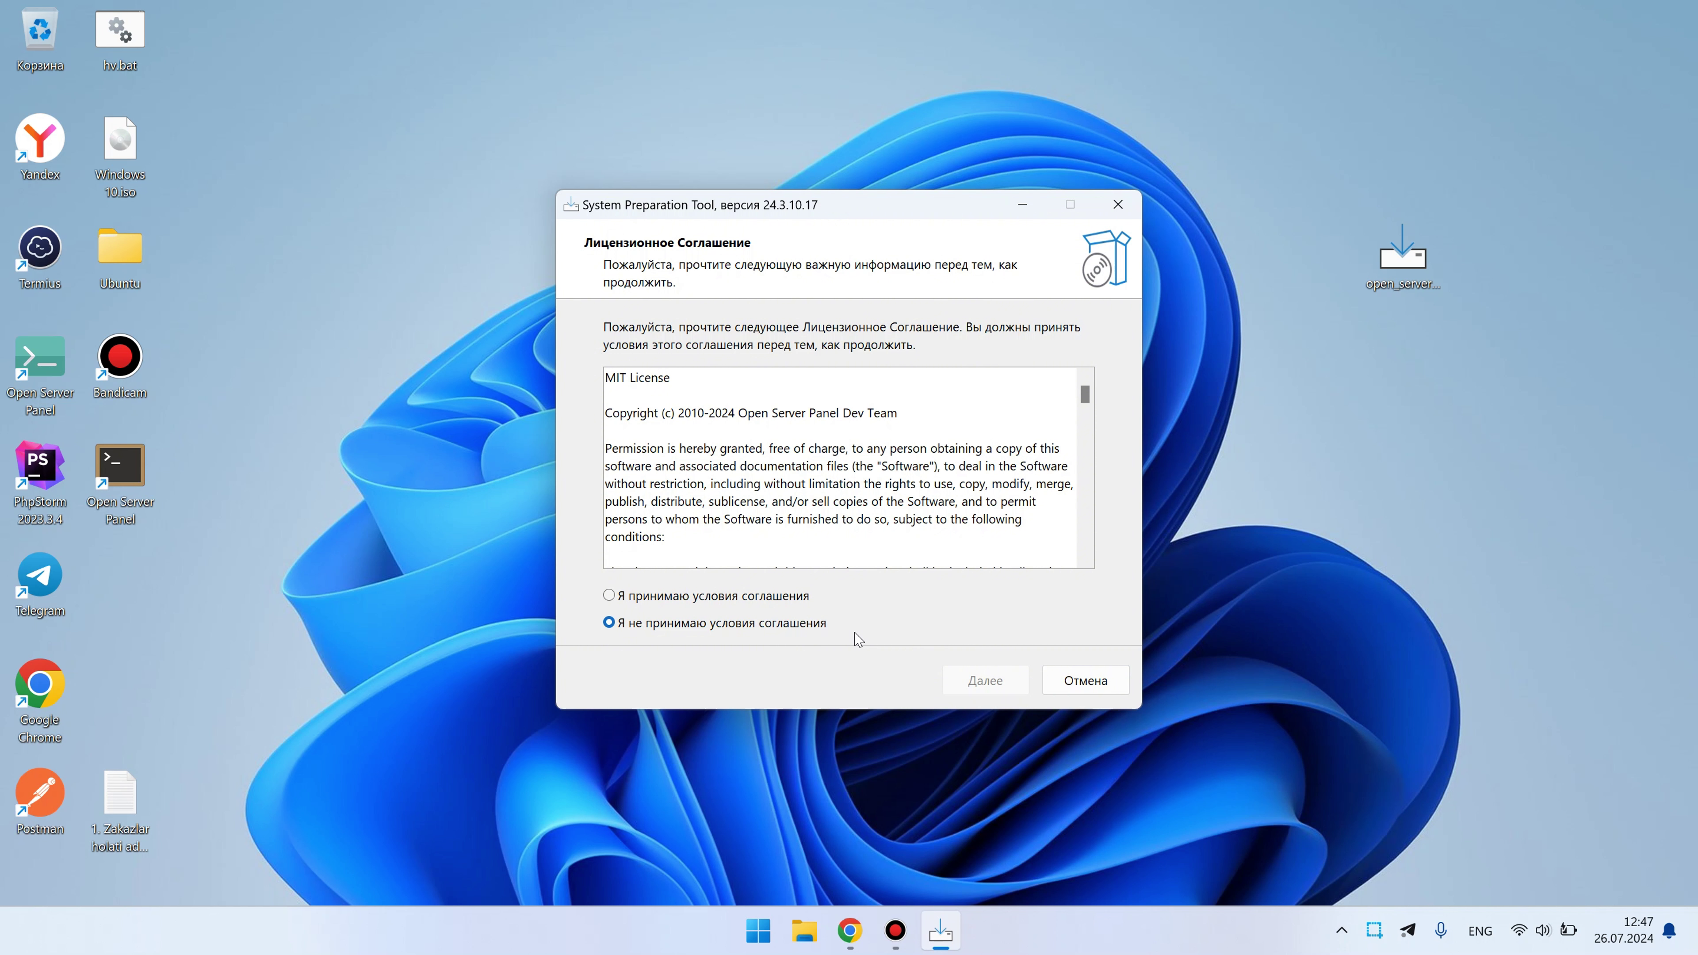
pyautogui.click(738, 597)
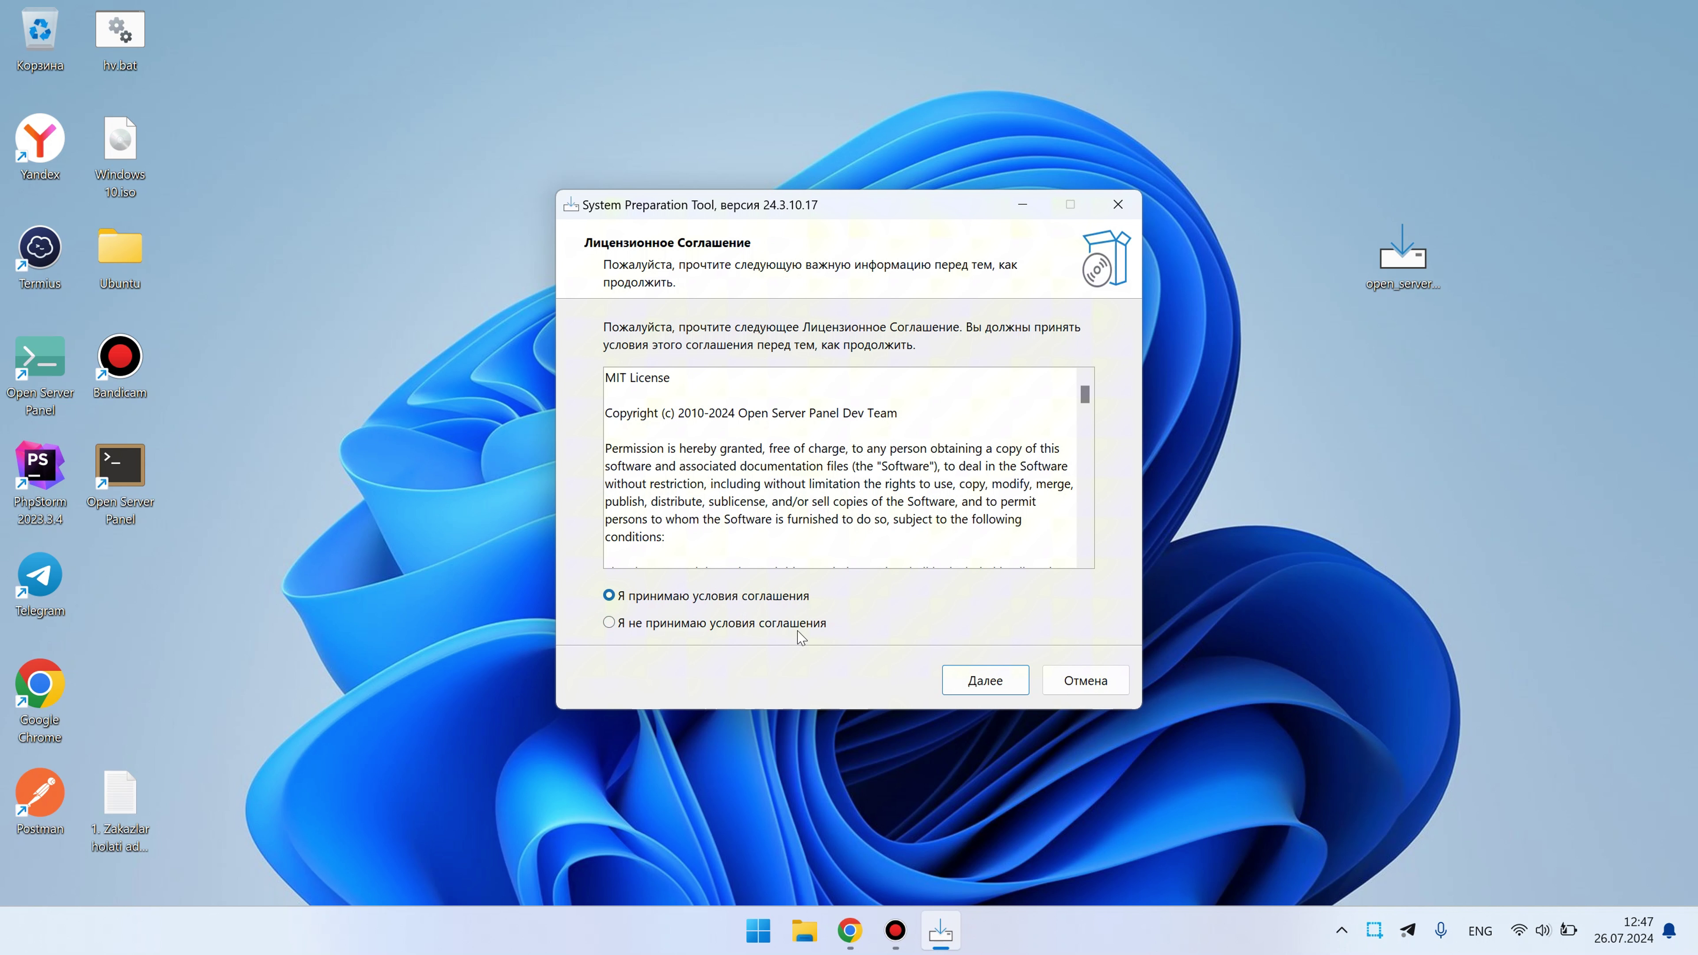
pyautogui.click(980, 689)
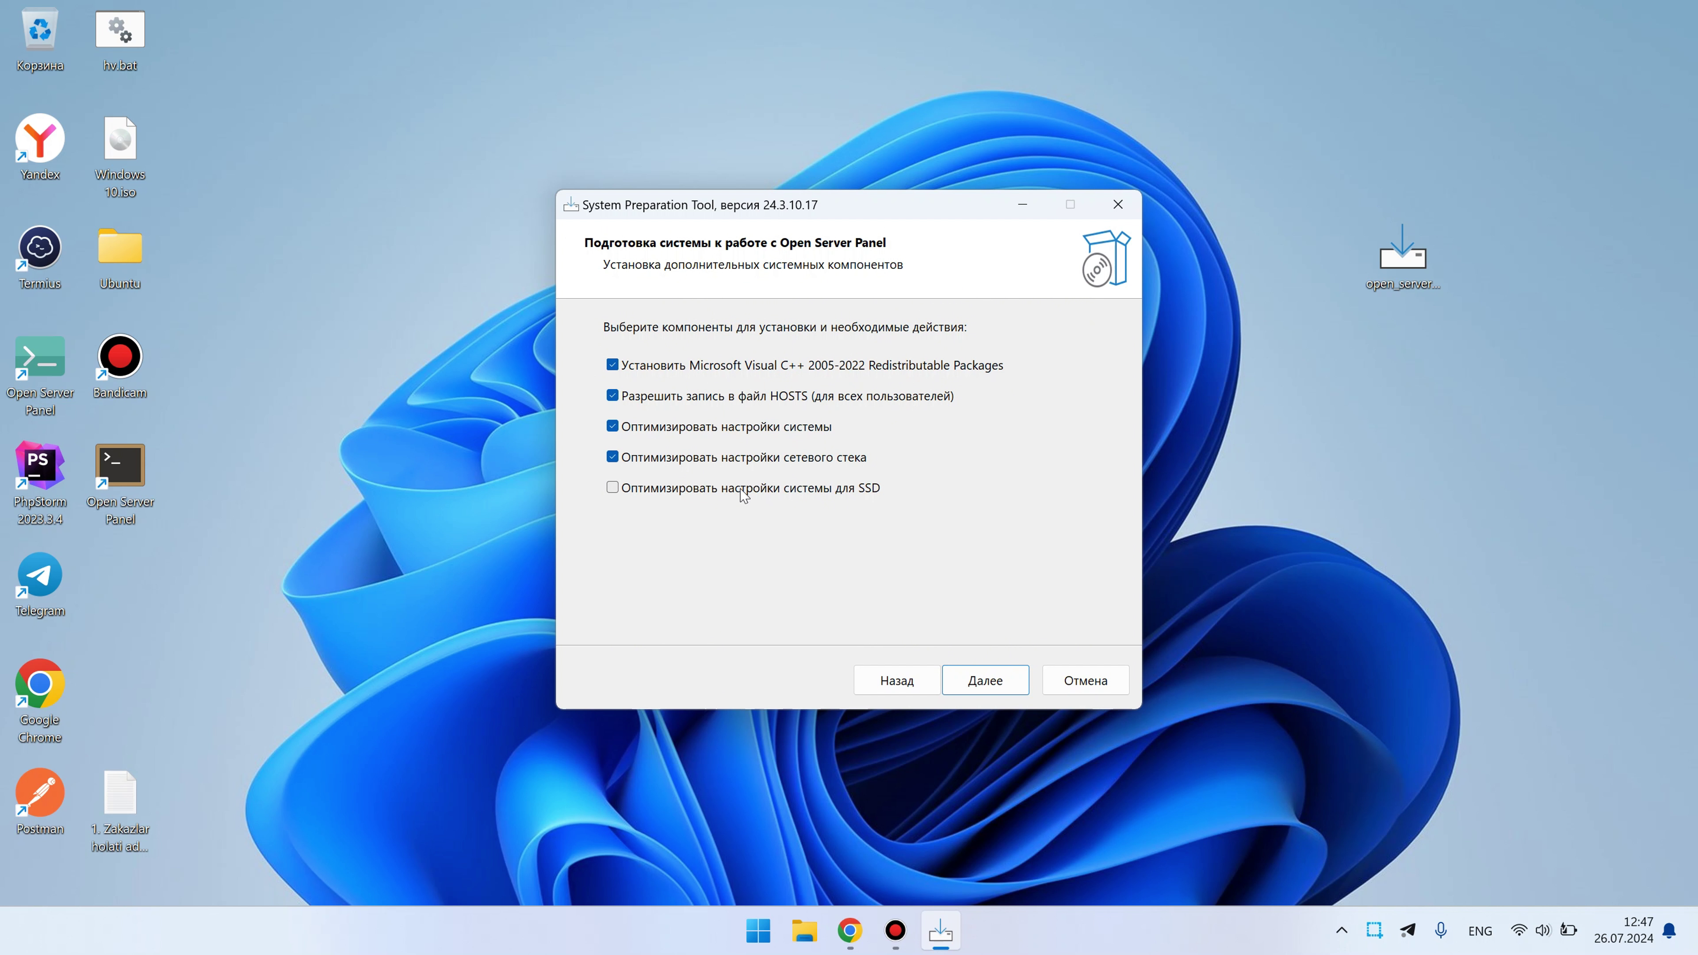
# Leave SSD optimisation off, install the four checked components, and restart the computer
pyautogui.click(780, 490)
pyautogui.click(733, 489)
pyautogui.click(1001, 689)
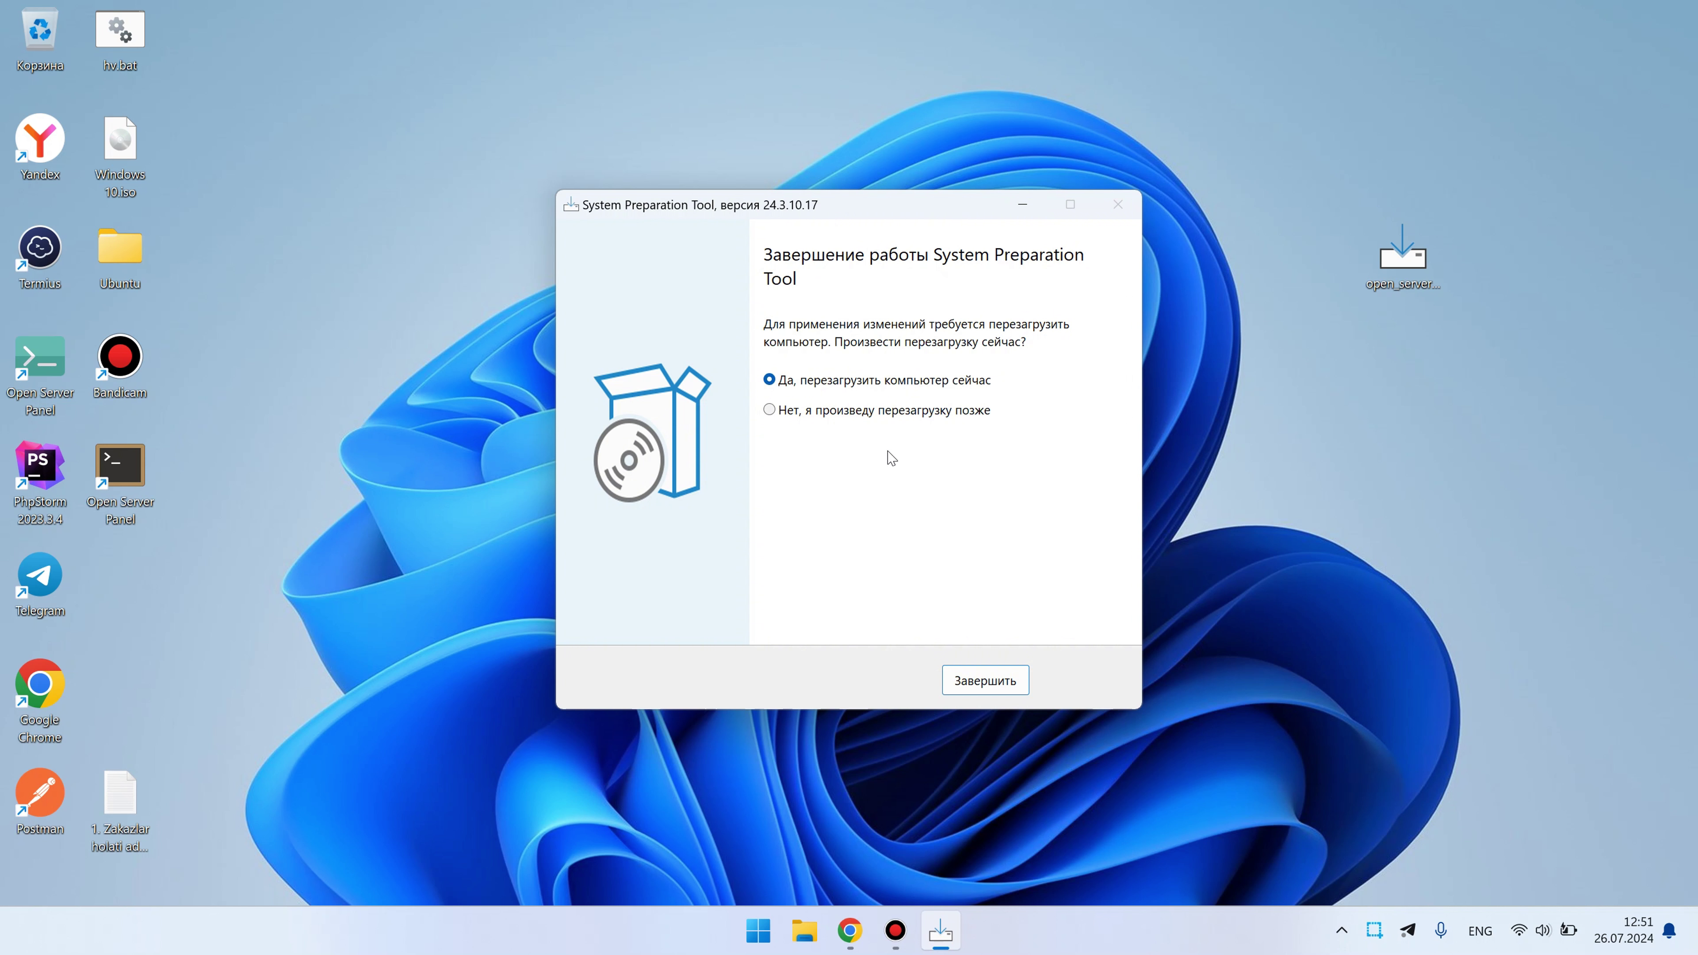
pyautogui.click(994, 681)
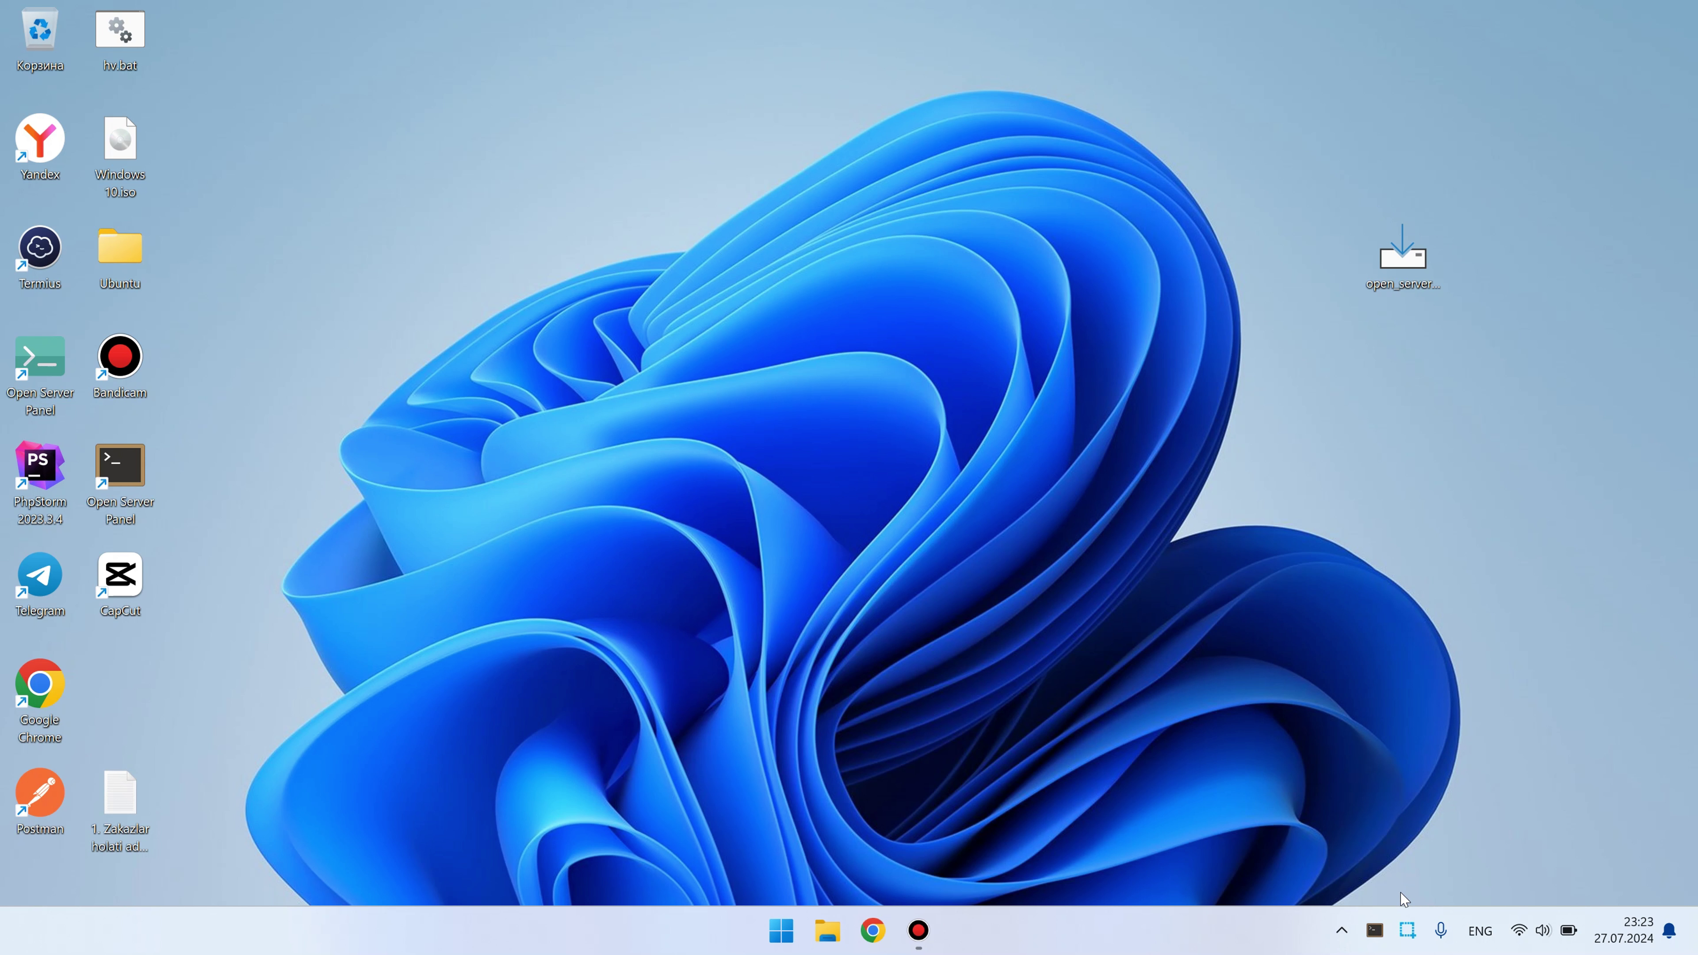
# Stop the PHP-7.4 module from the Open Server Panel tray menu
pyautogui.click(1375, 930)
pyautogui.moveTo(1463, 815)
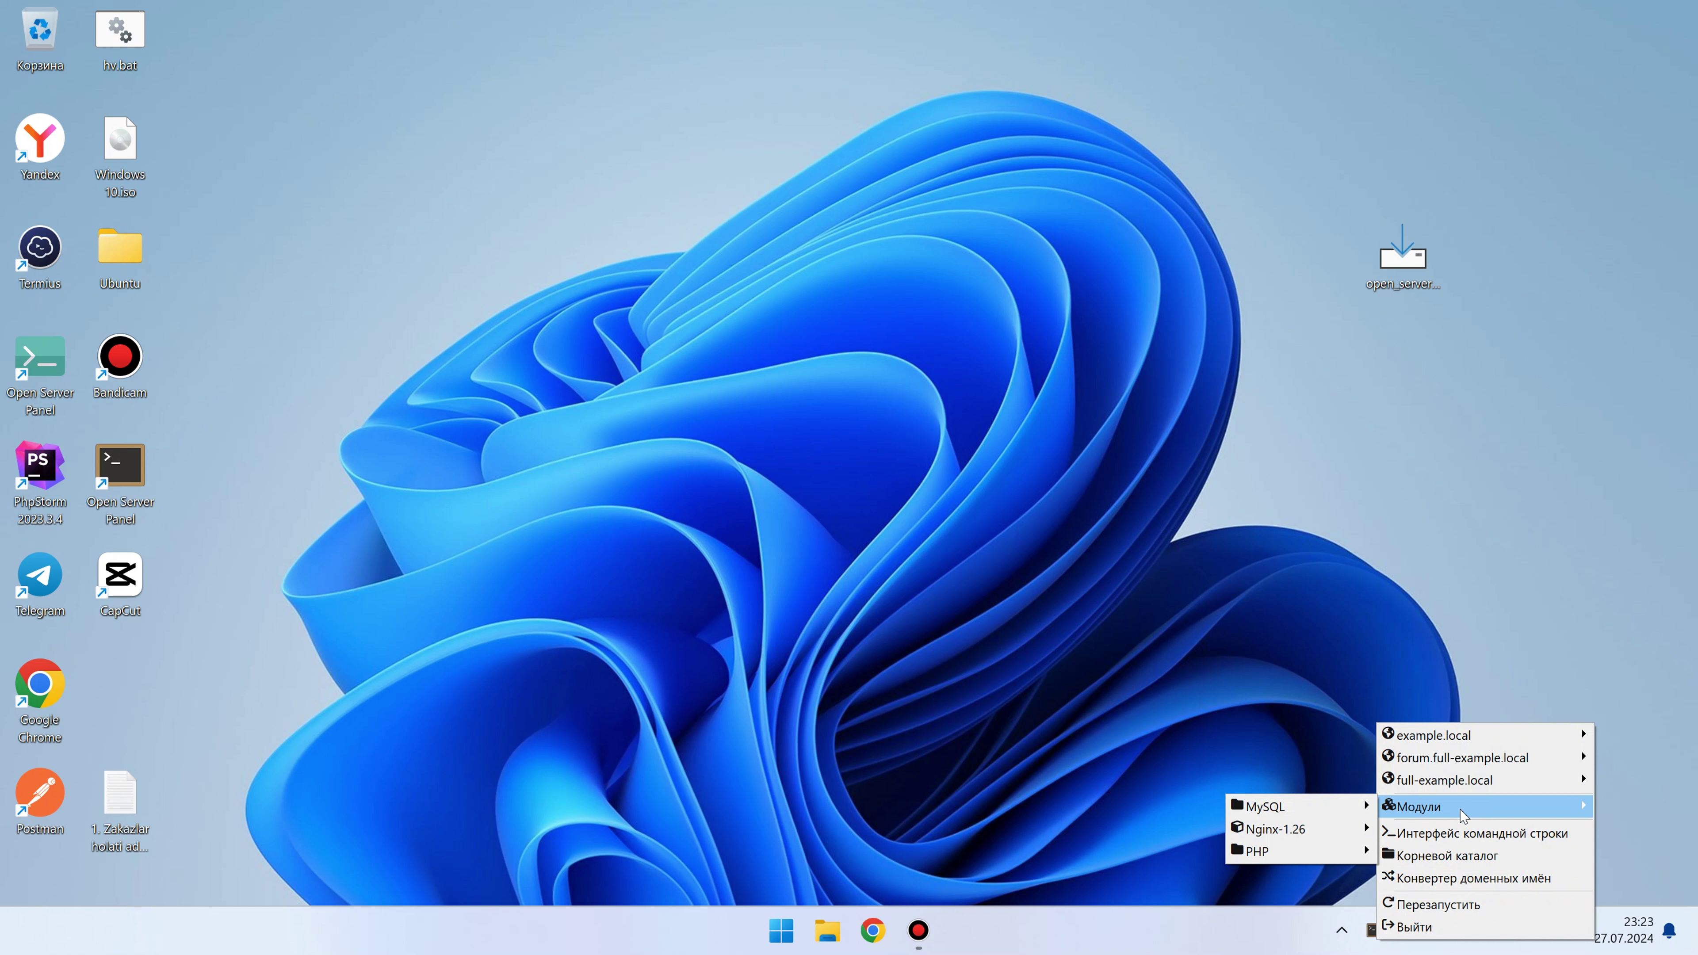
pyautogui.moveTo(1343, 809)
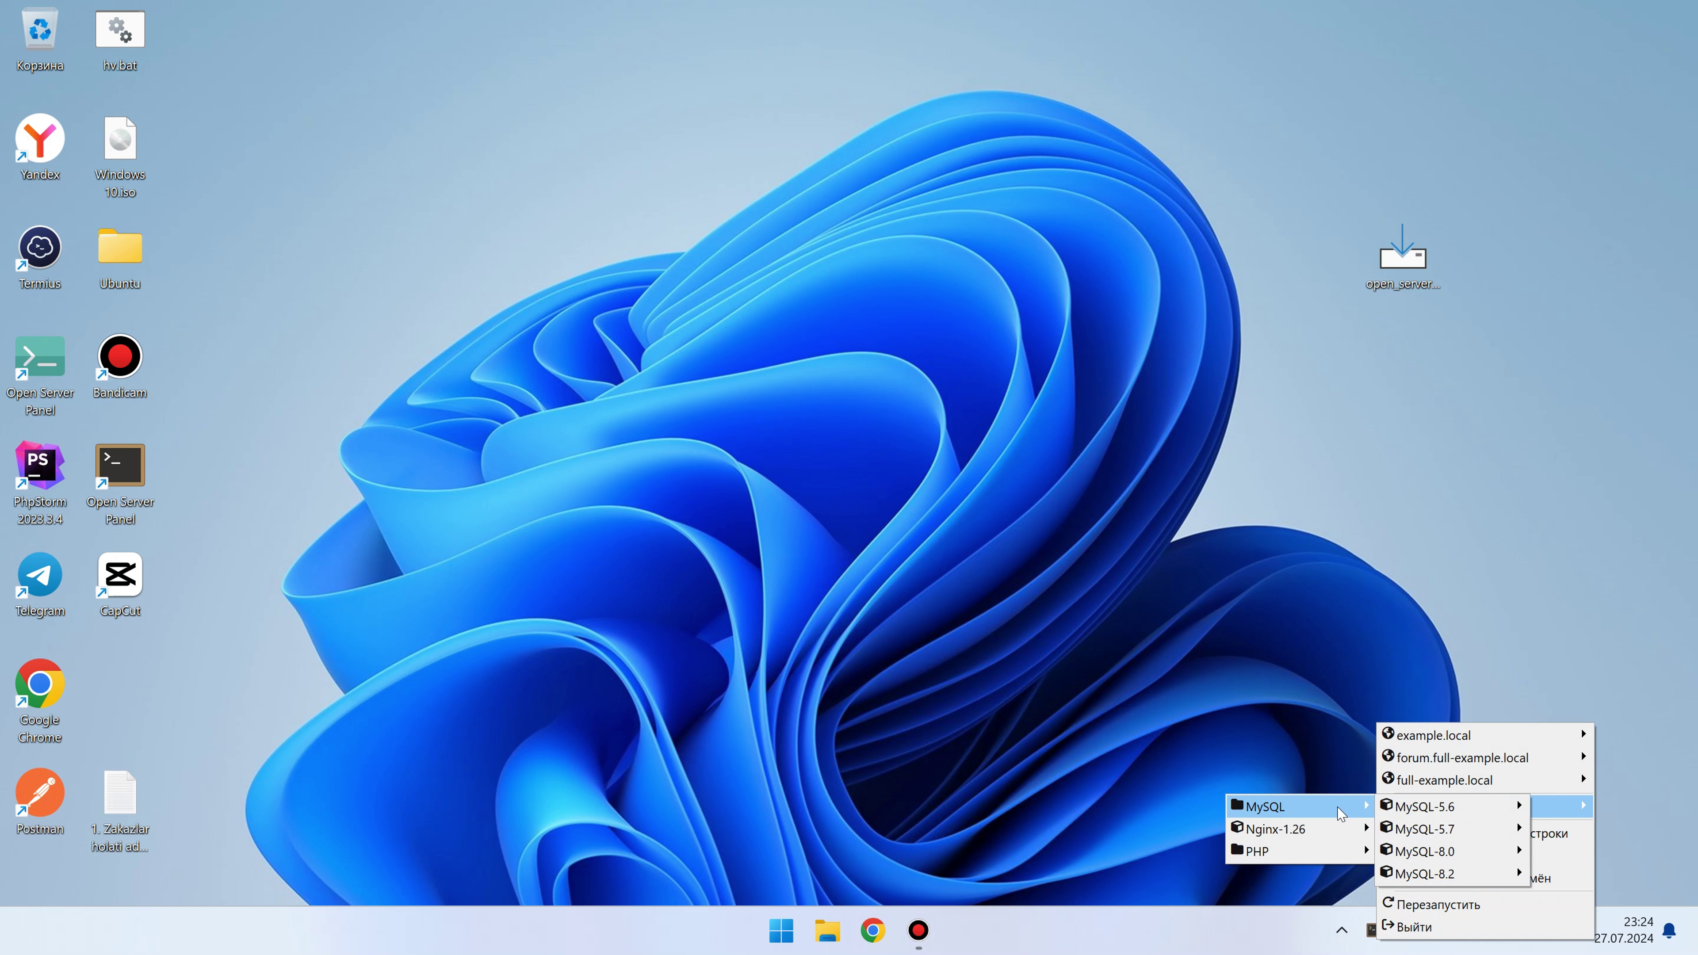
pyautogui.moveTo(1270, 850)
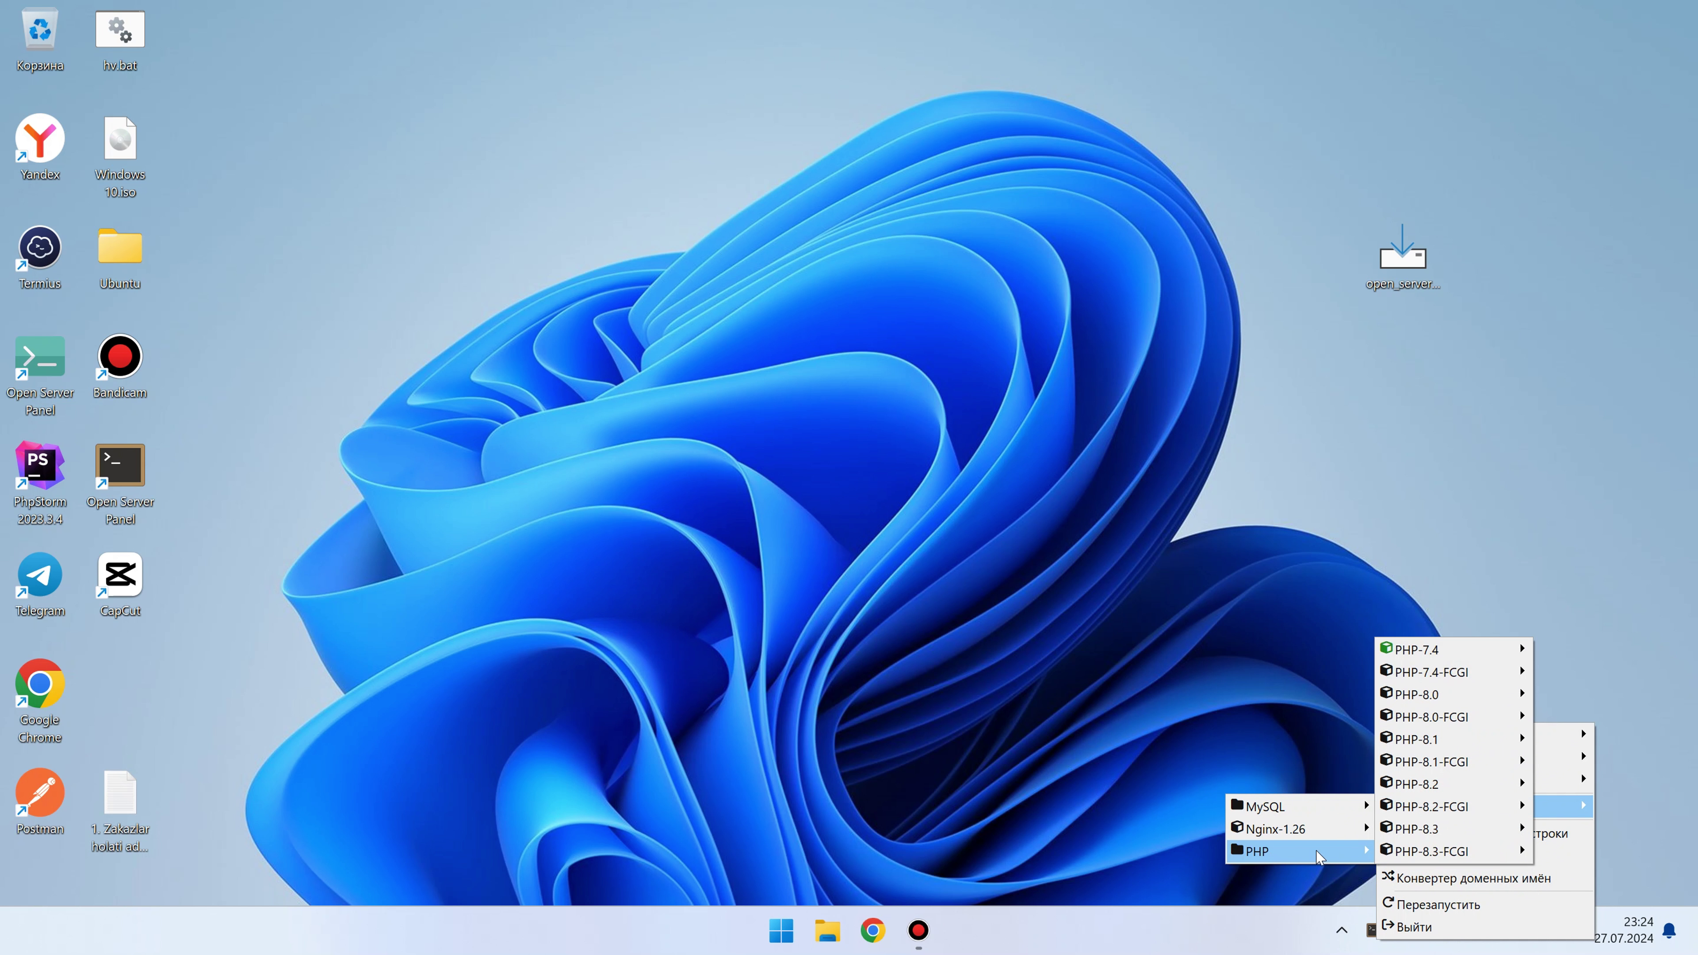
pyautogui.moveTo(1454, 649)
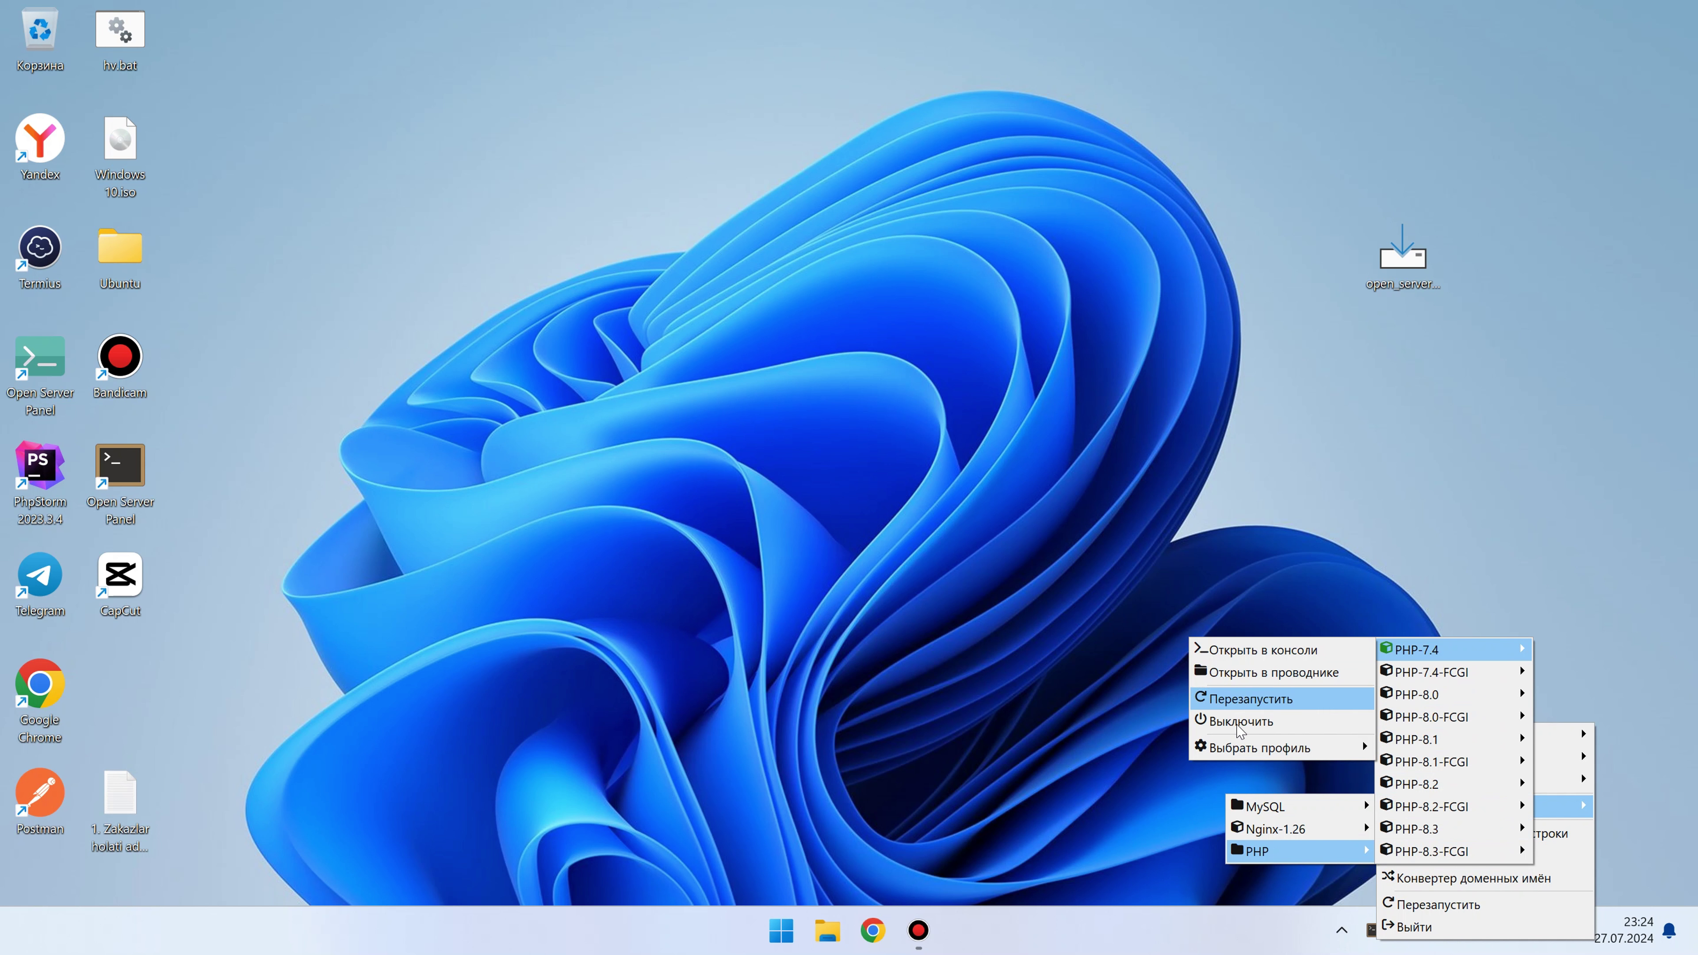
pyautogui.click(1328, 723)
# Start the MySQL-5.7 module and bring PHP-7.4 back up
pyautogui.click(1375, 932)
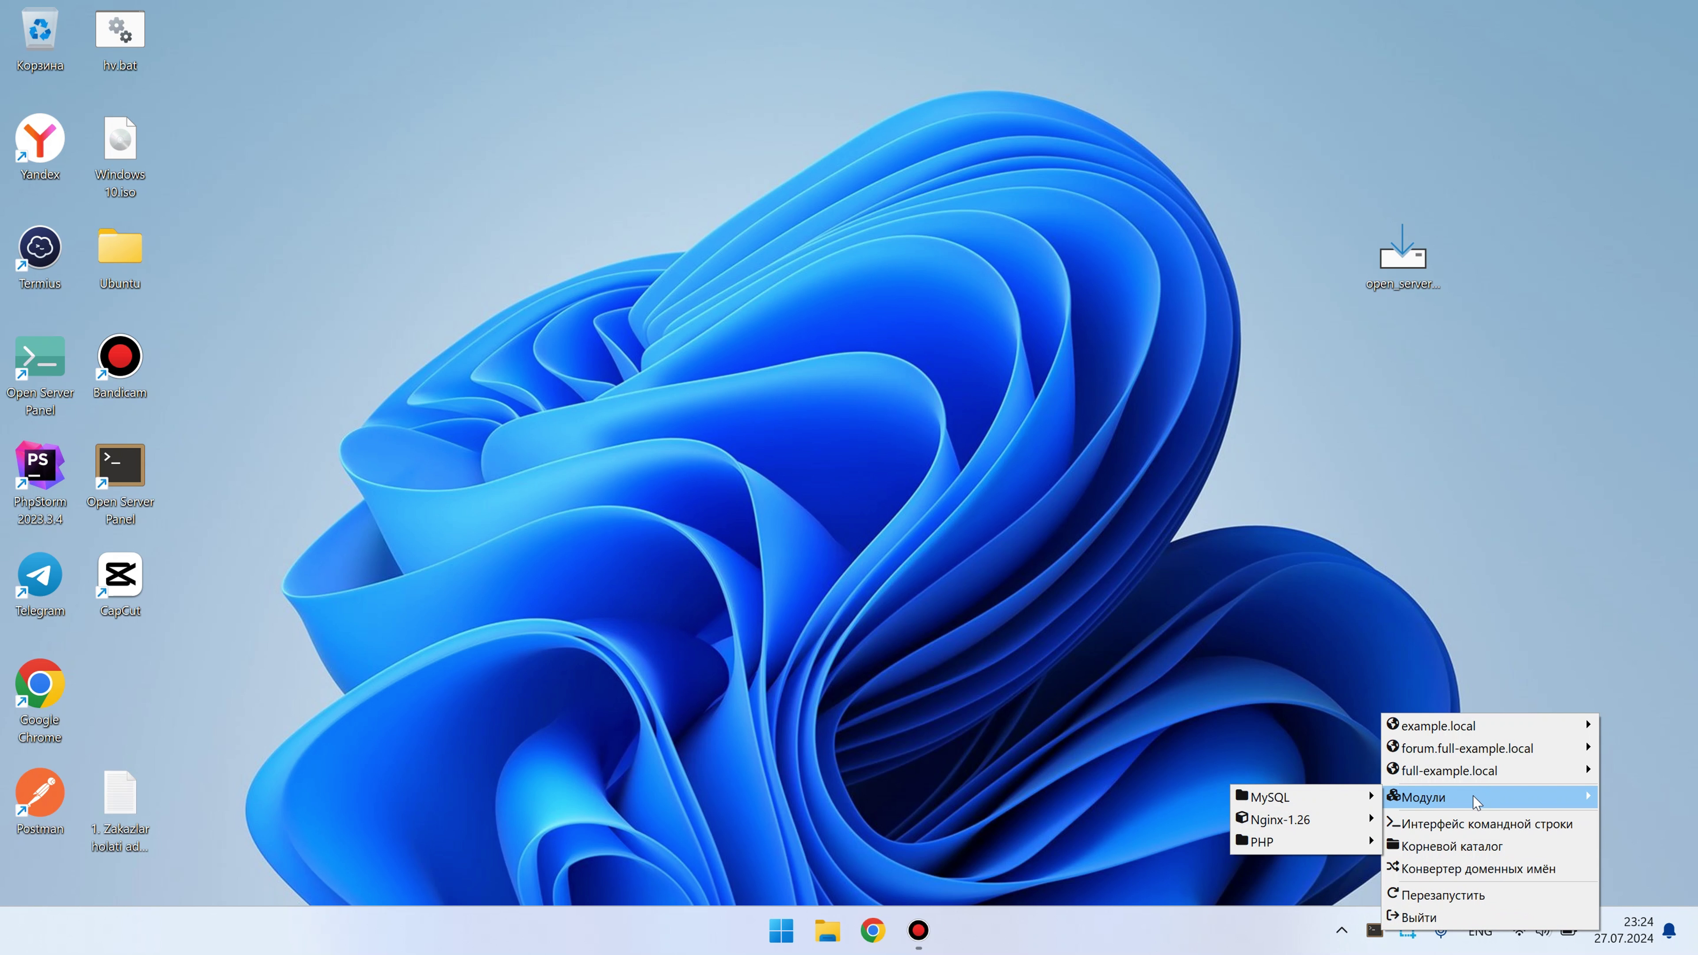
pyautogui.moveTo(1326, 802)
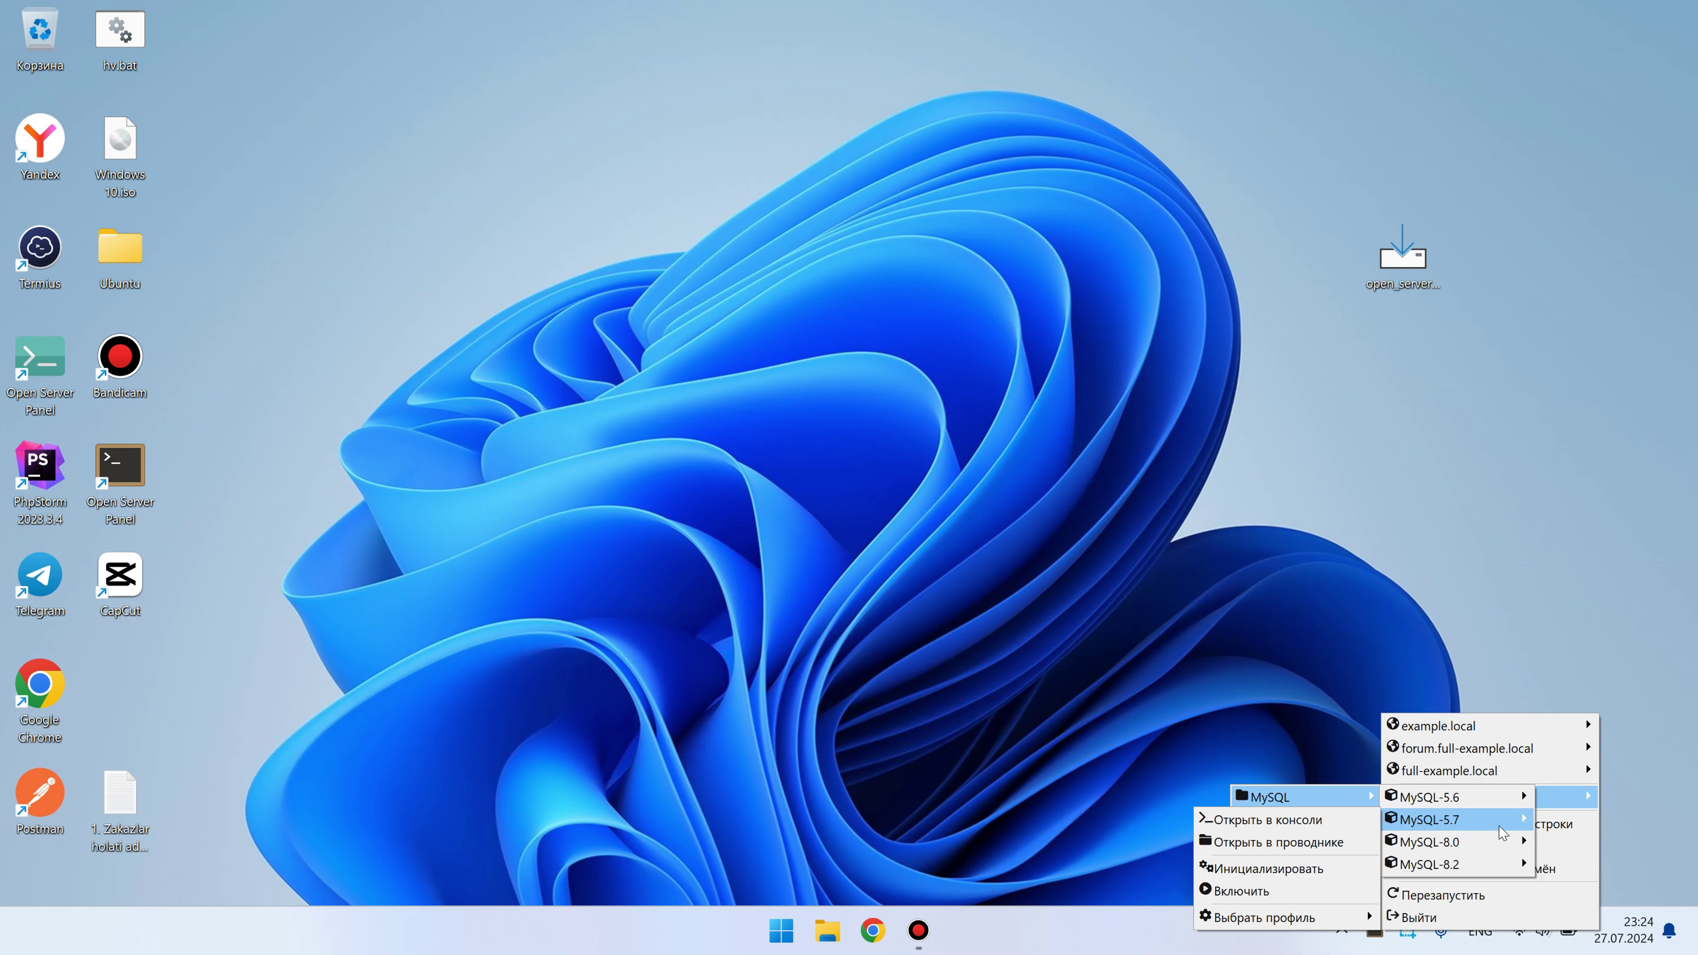
pyautogui.click(1243, 891)
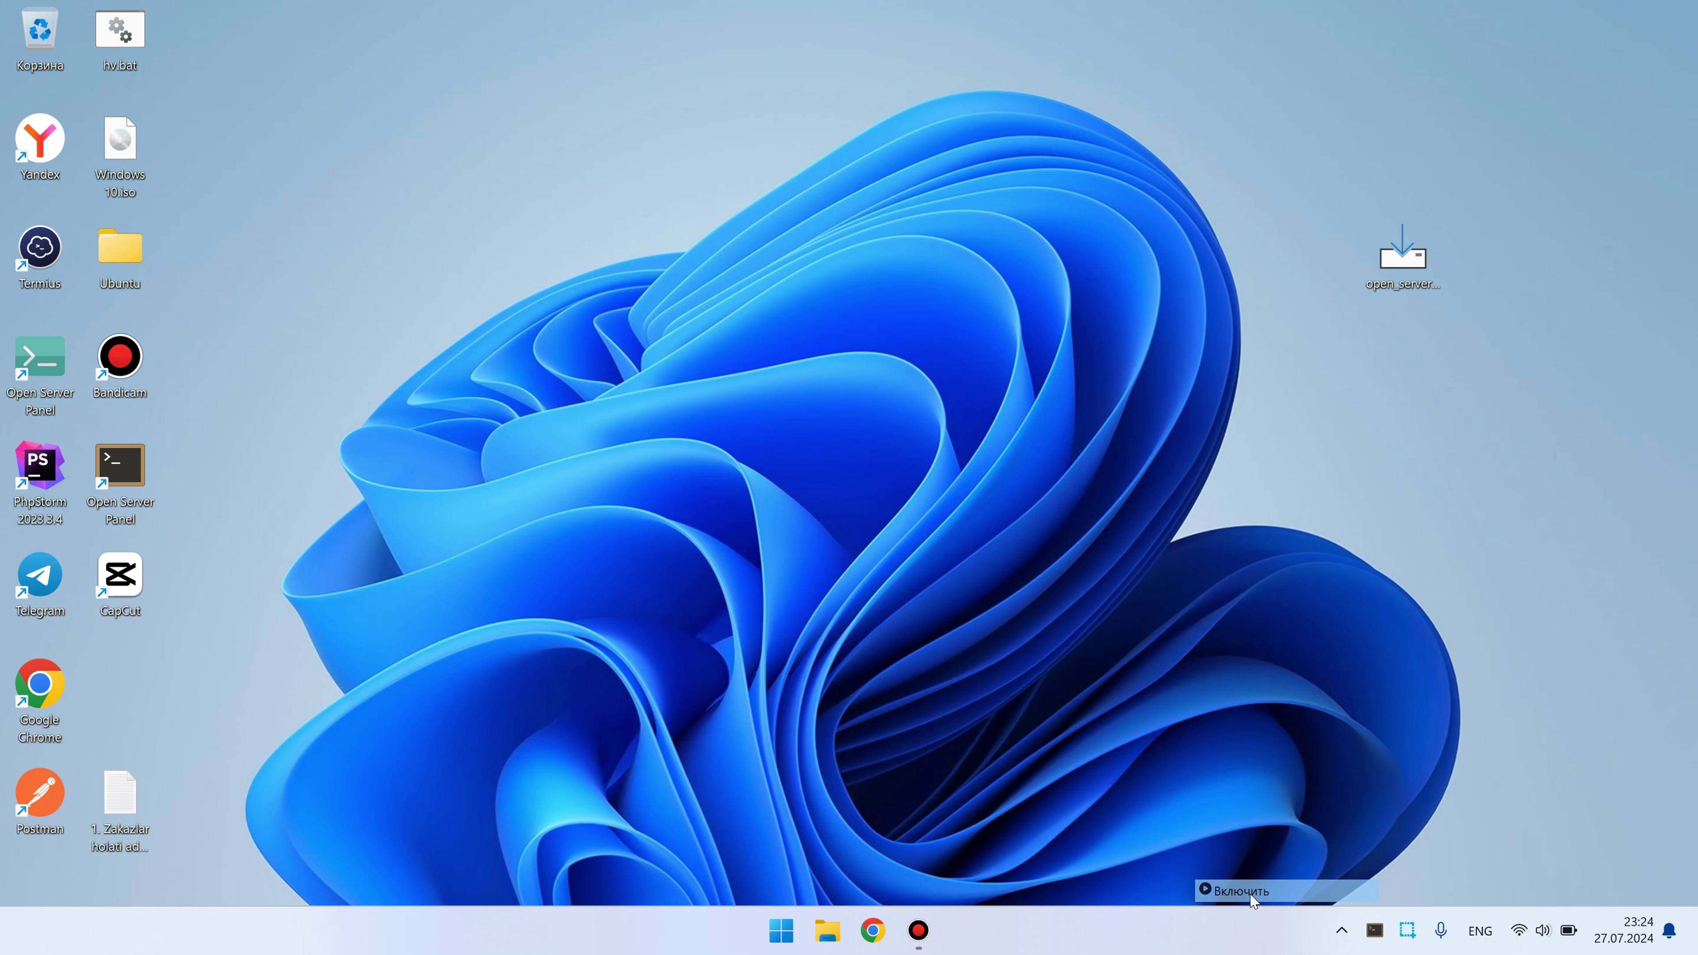
pyautogui.click(1378, 938)
pyautogui.moveTo(1297, 843)
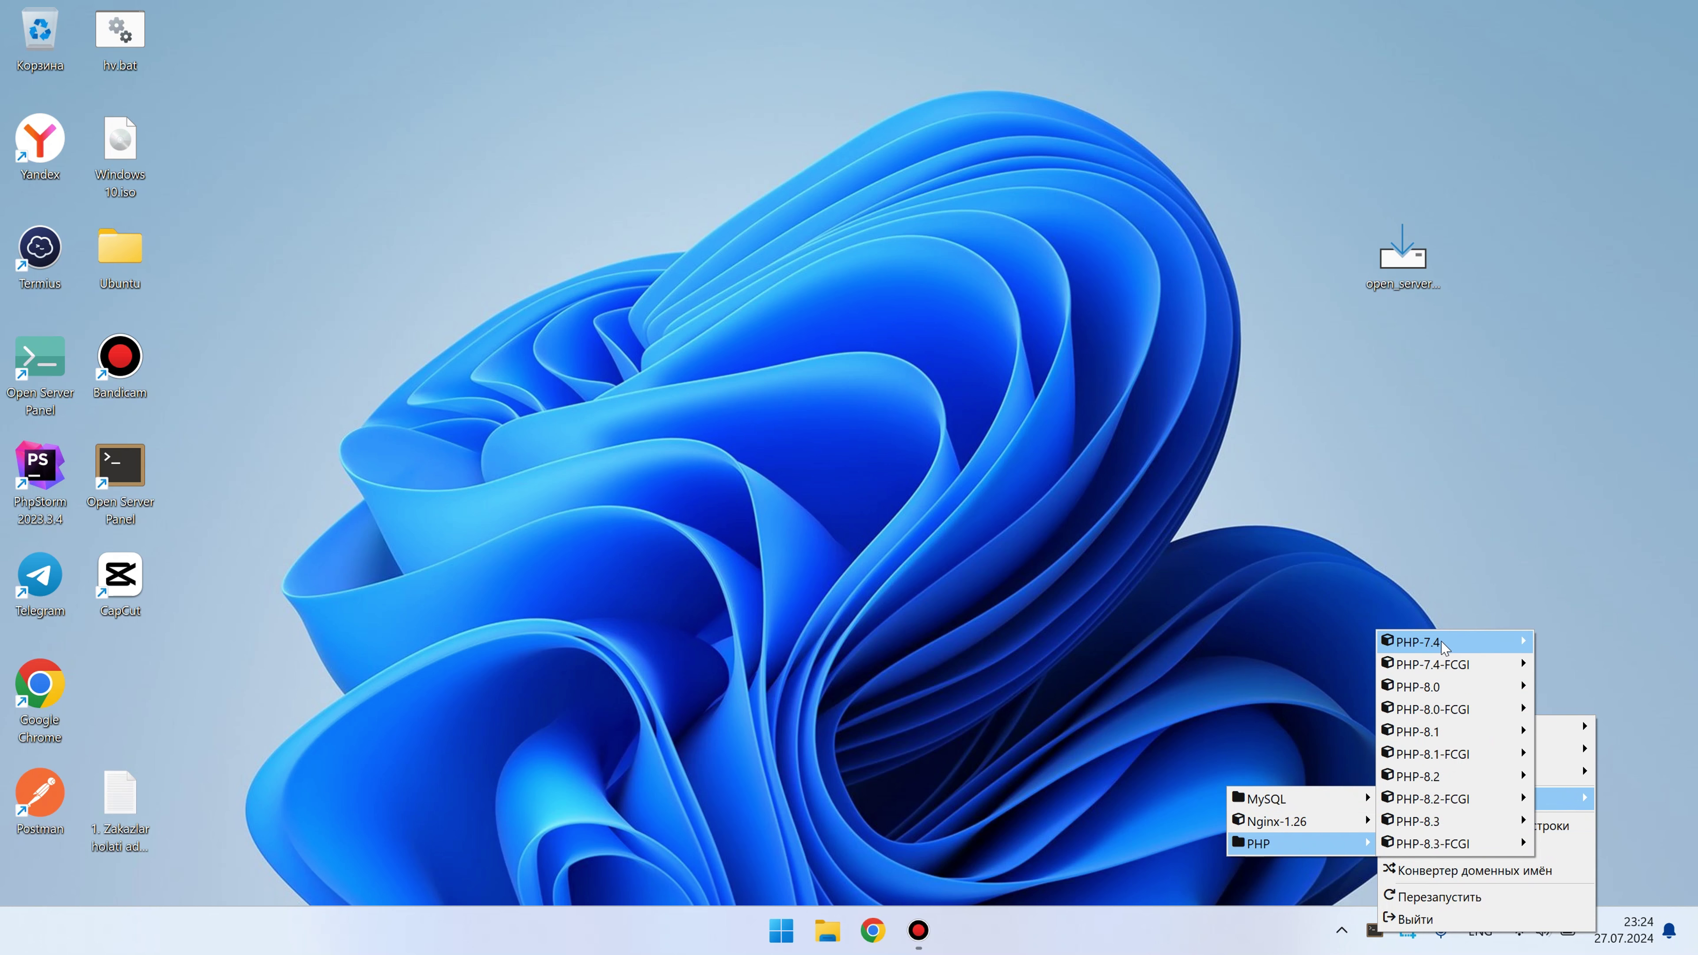
pyautogui.moveTo(1444, 644)
pyautogui.click(1275, 711)
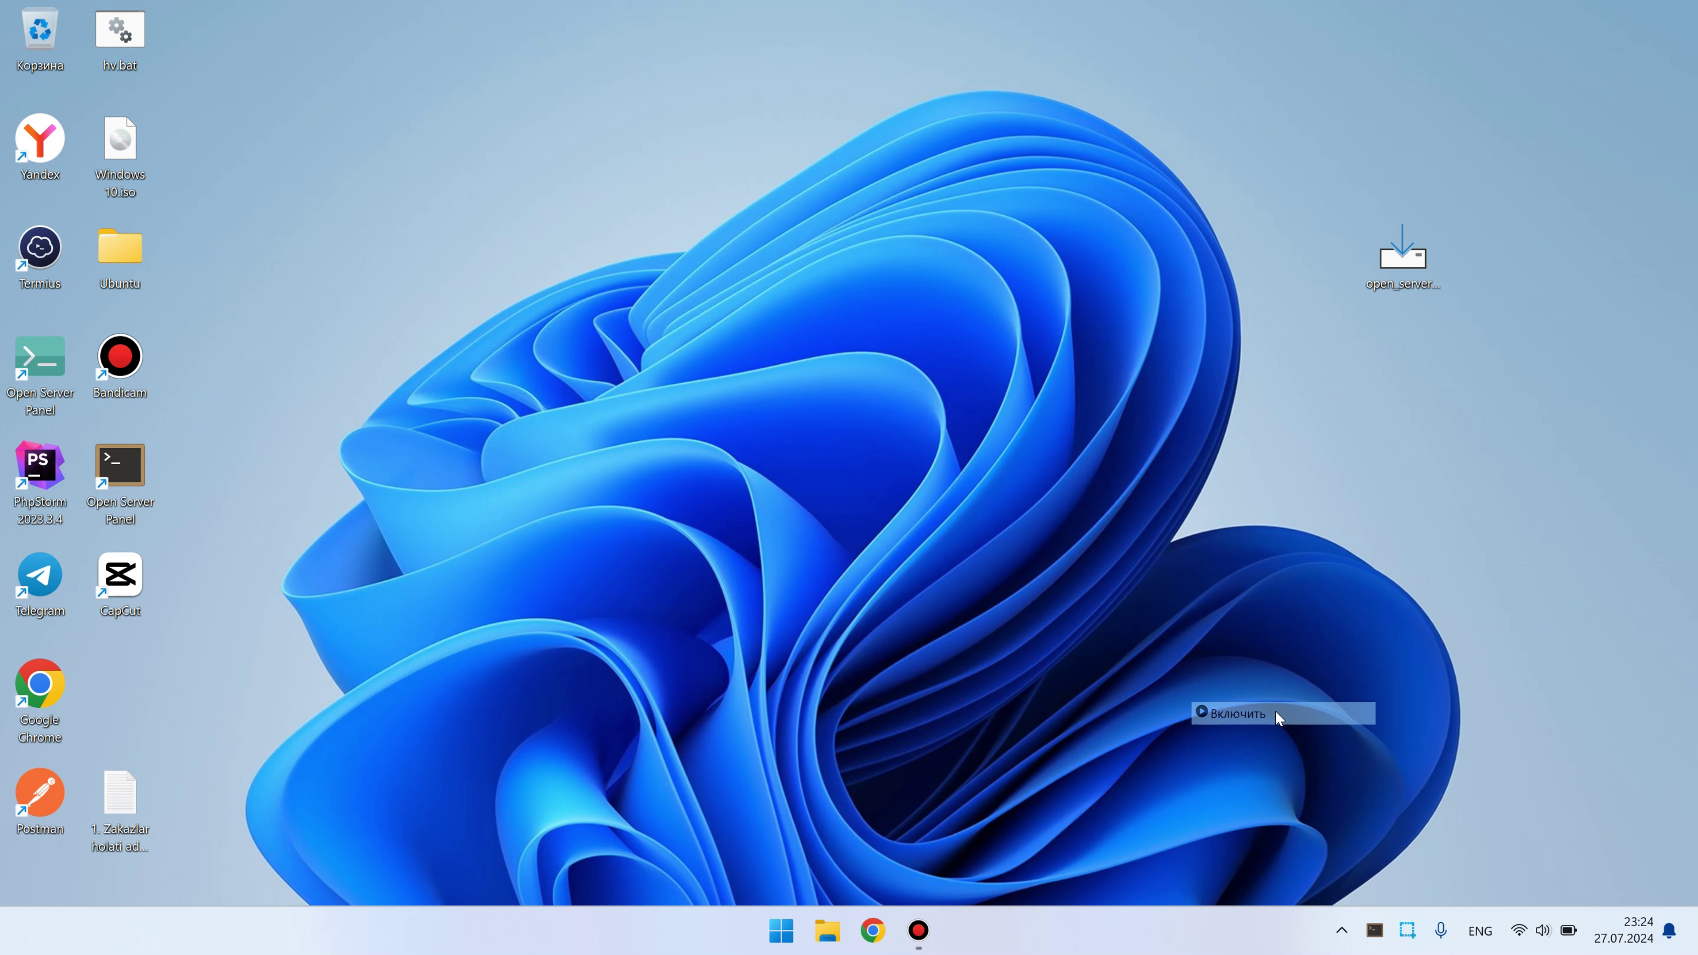
# Launch the panel's command-line interface from the tray menu
pyautogui.click(1376, 932)
pyautogui.moveTo(1445, 796)
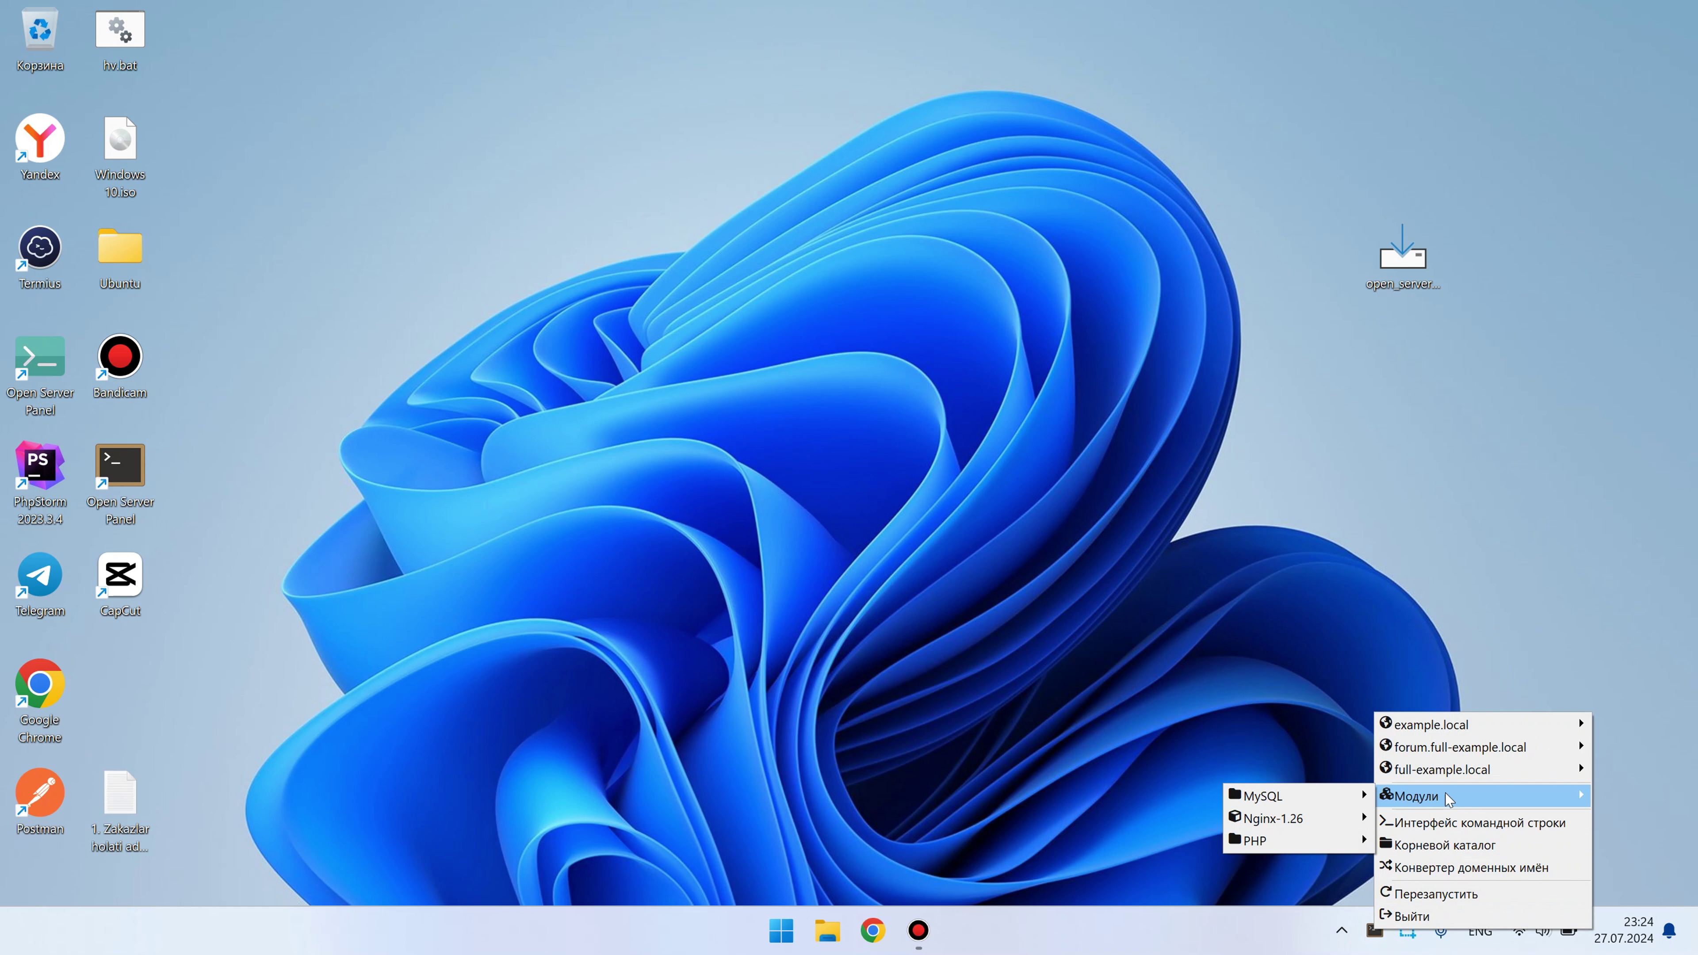
pyautogui.moveTo(1337, 840)
pyautogui.moveTo(1424, 642)
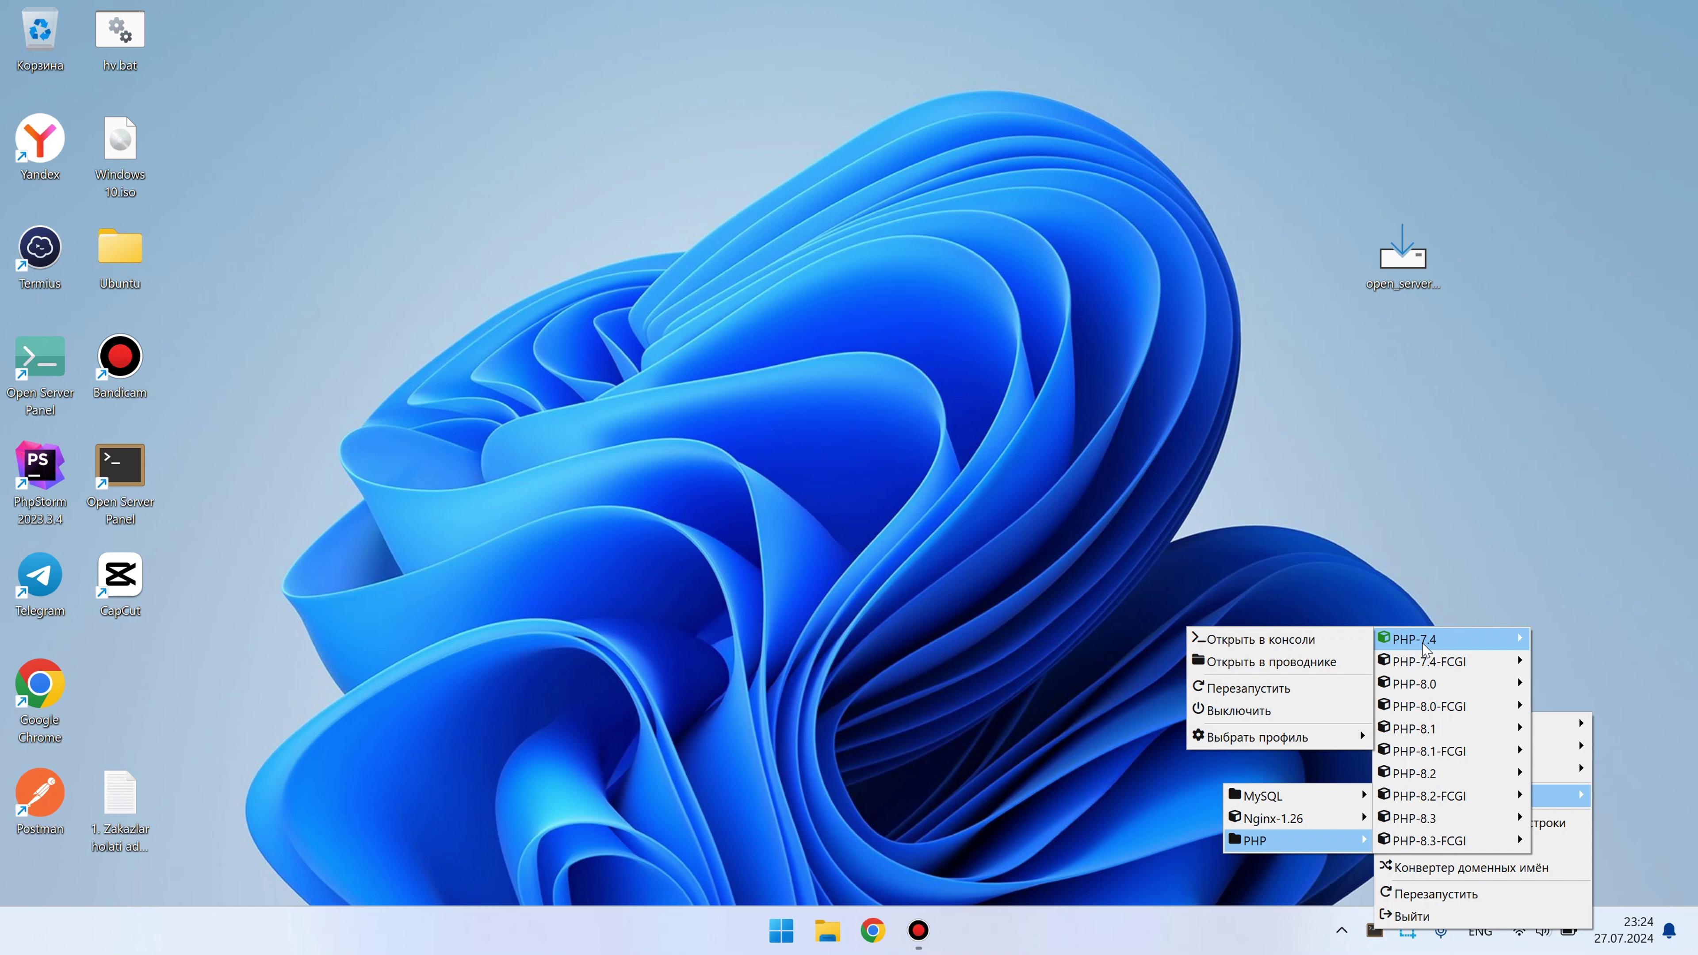
pyautogui.click(1409, 489)
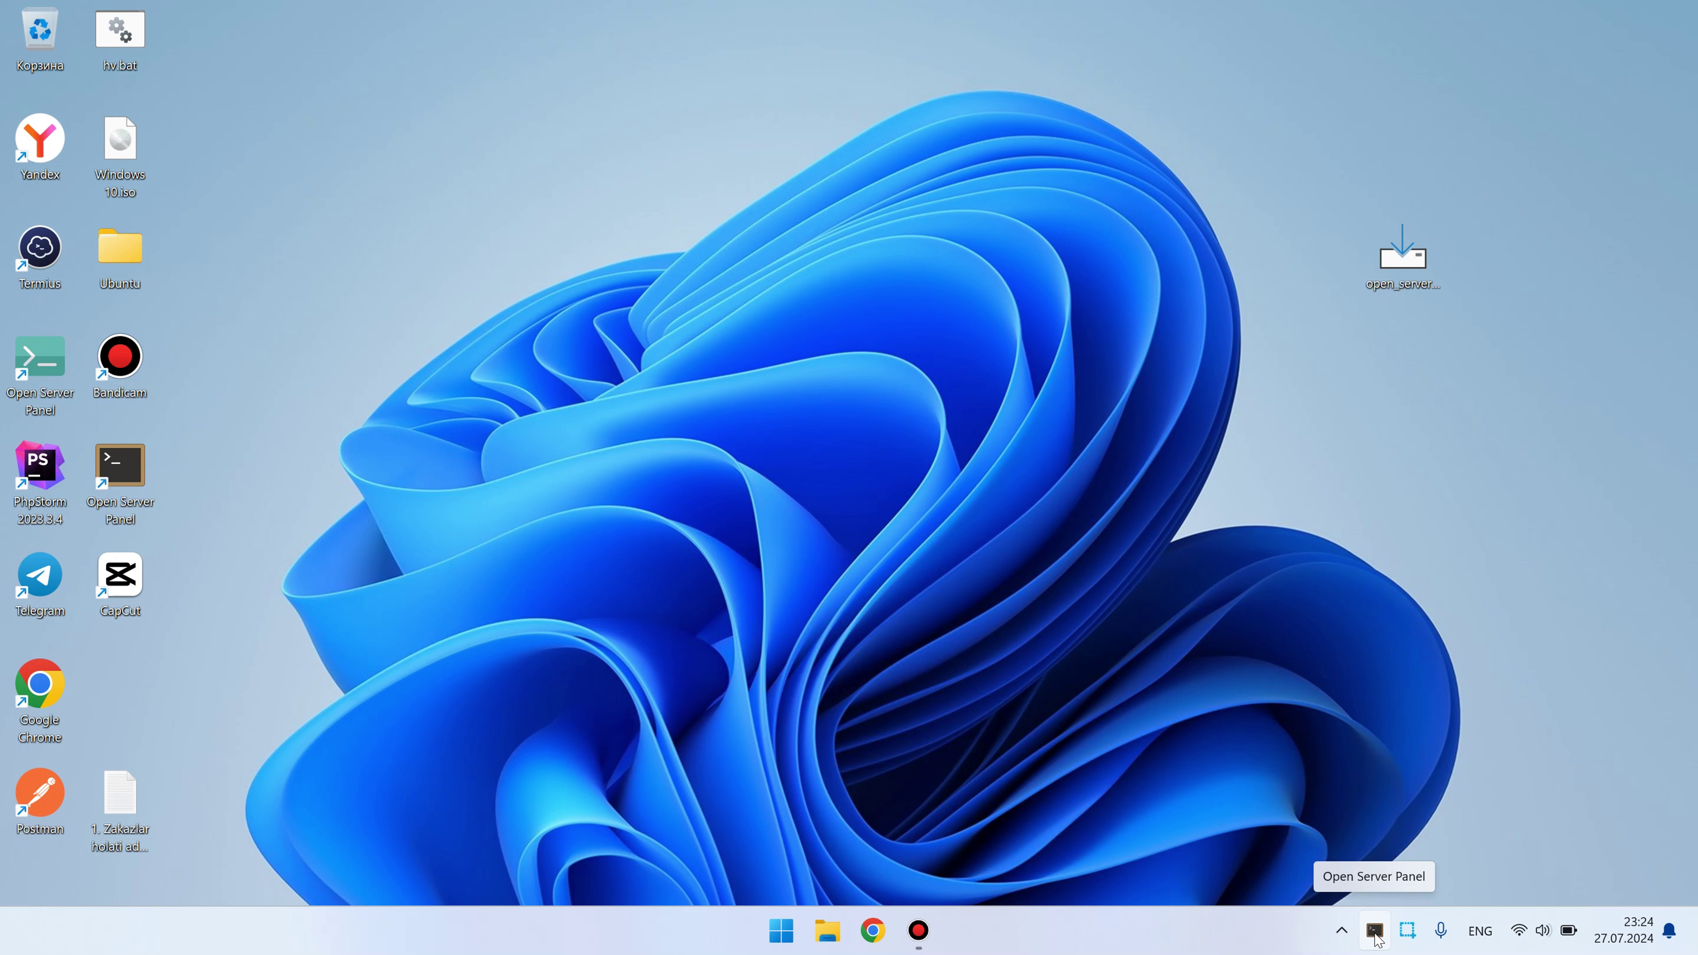
pyautogui.click(1374, 932)
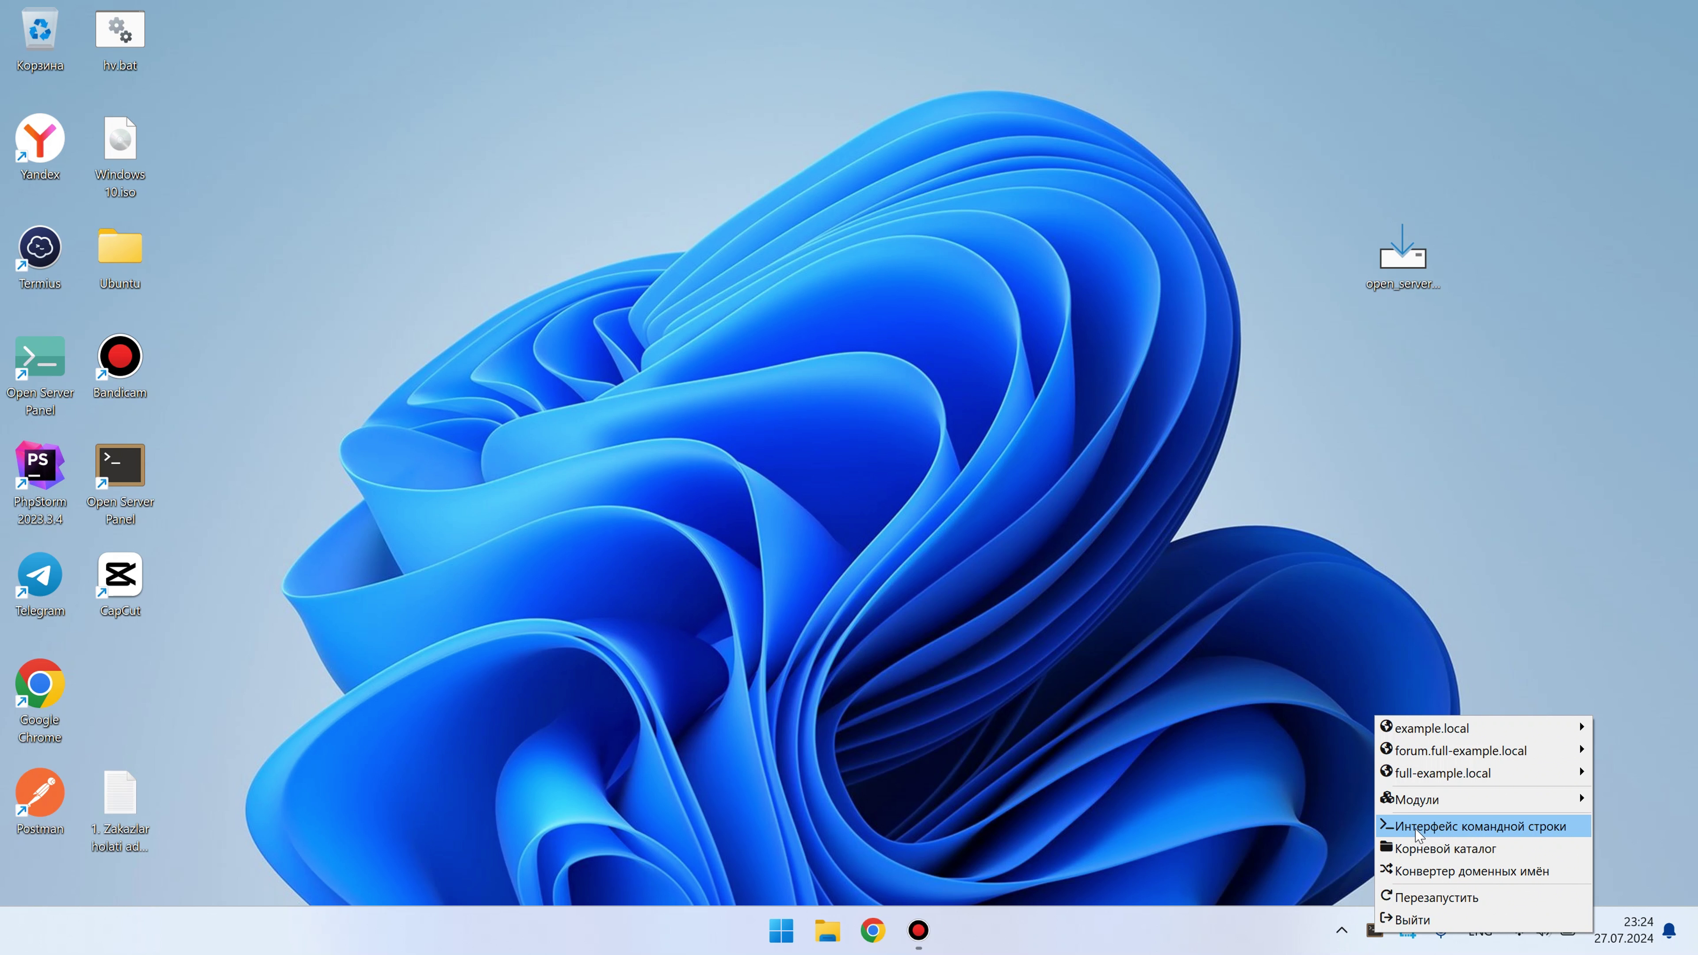
pyautogui.click(1491, 829)
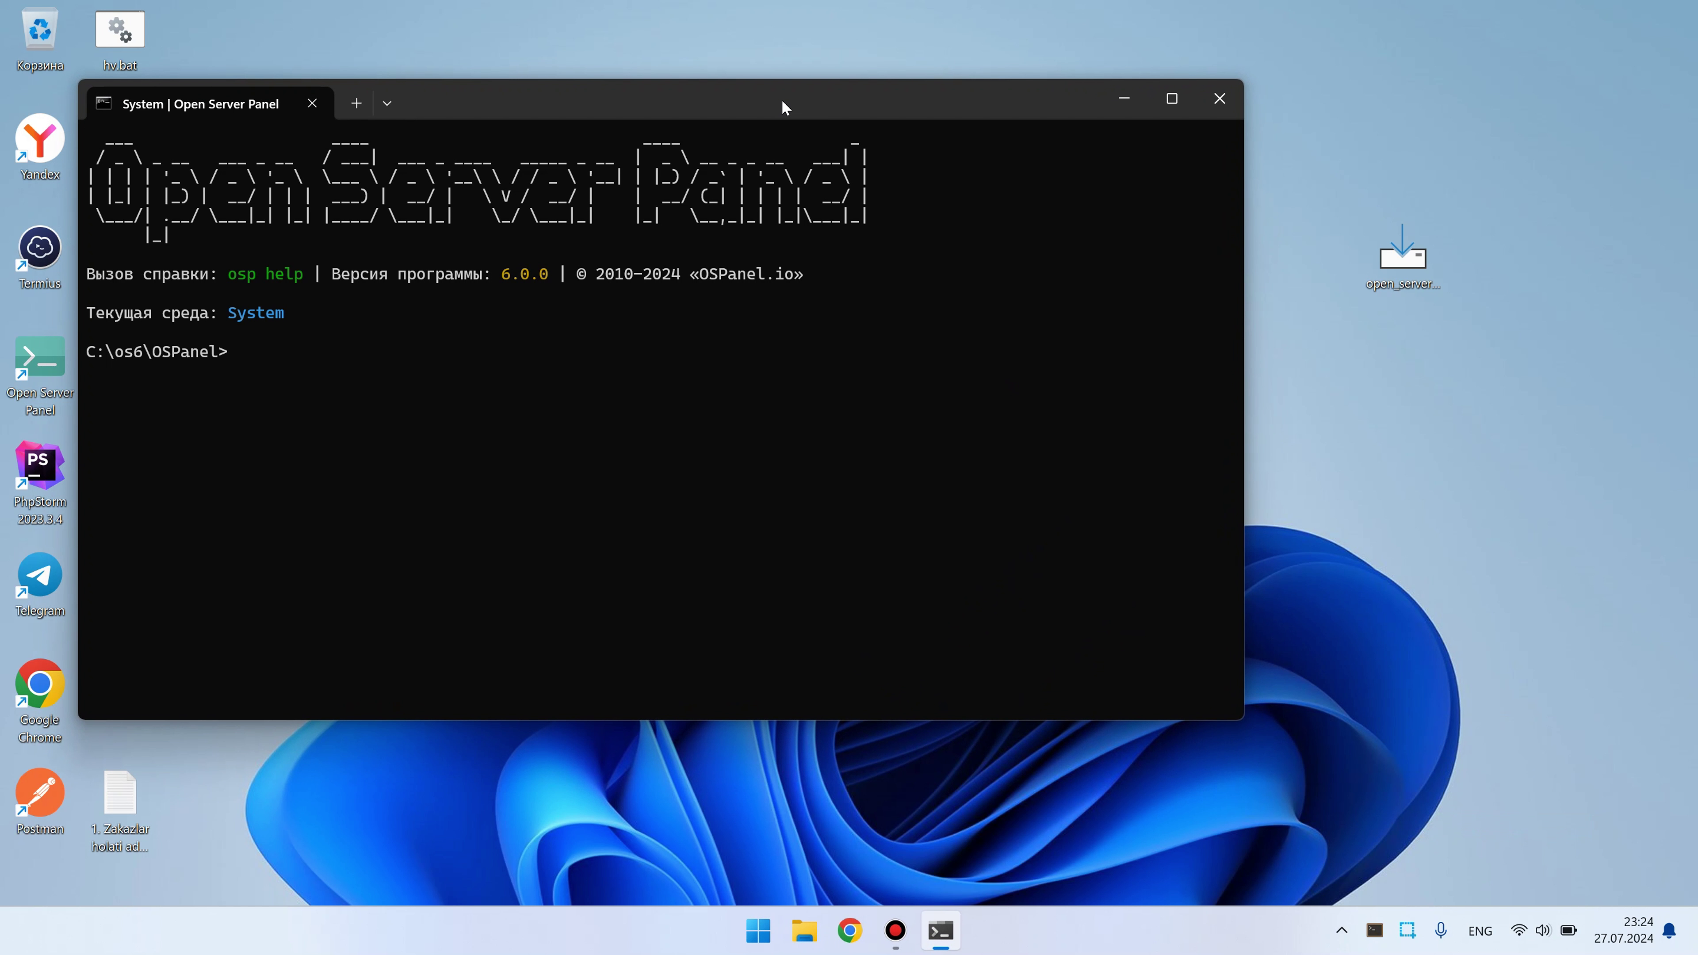
# Reposition the console and check the available PHP versions under Модули > PHP in the tray menu
pyautogui.moveTo(785, 107); pyautogui.dragTo(1049, 92)
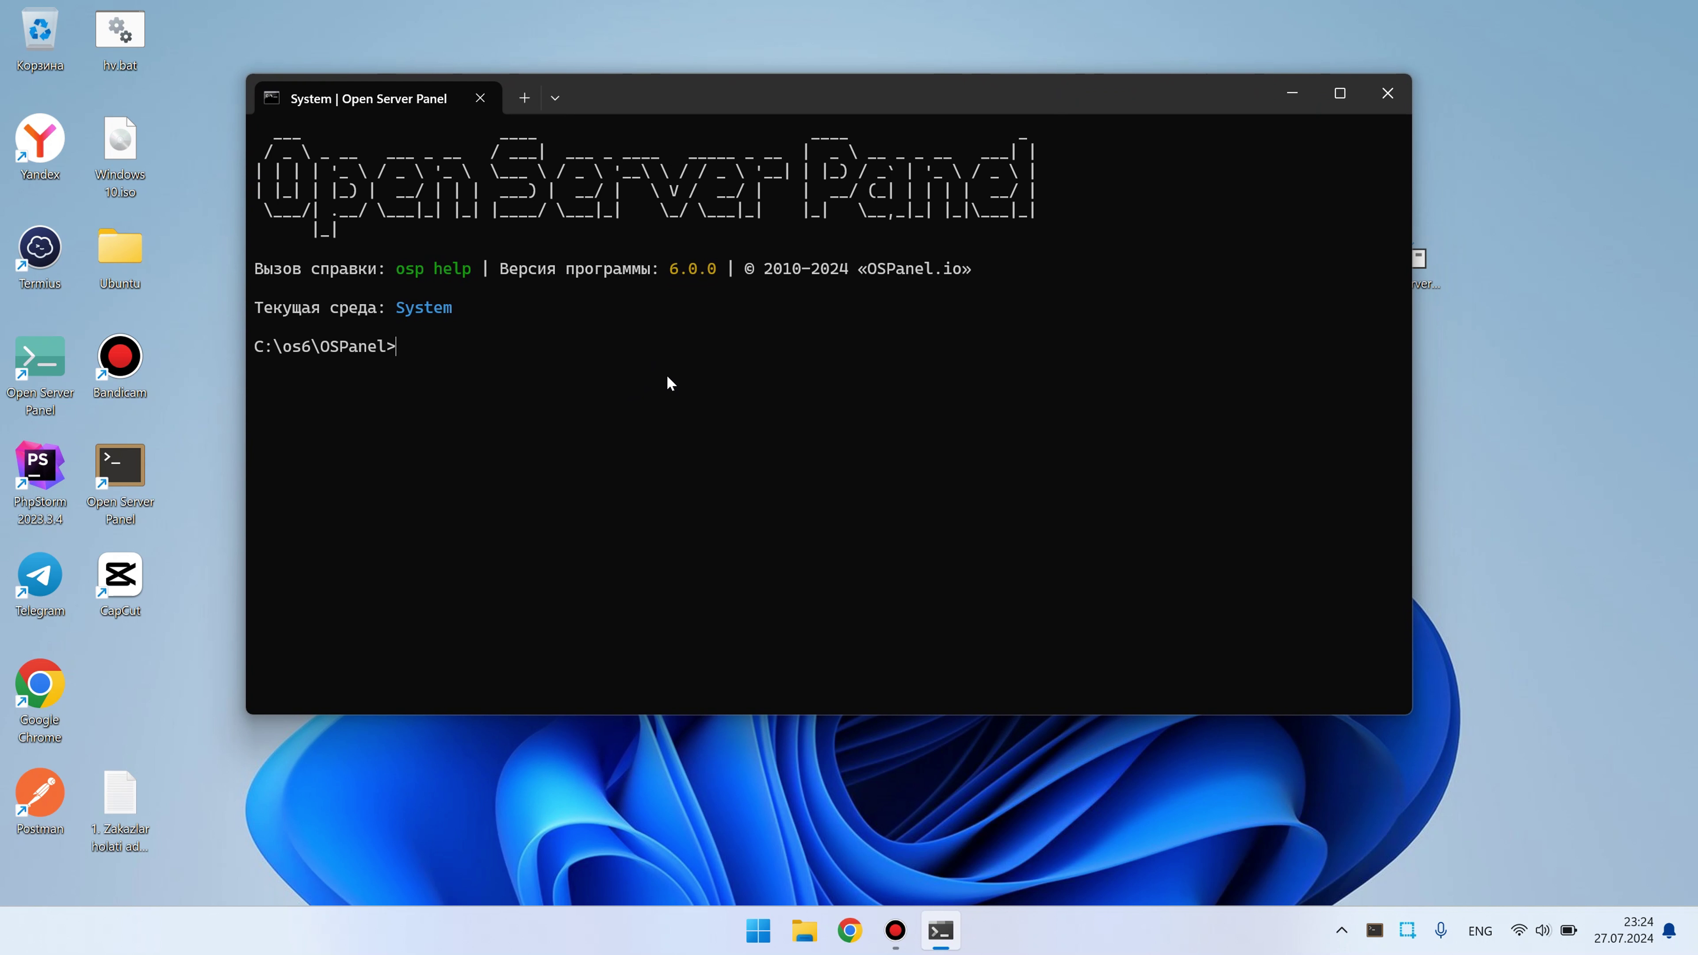
pyautogui.write('osp on PHP-')
pyautogui.click(1374, 931)
pyautogui.moveTo(1465, 814)
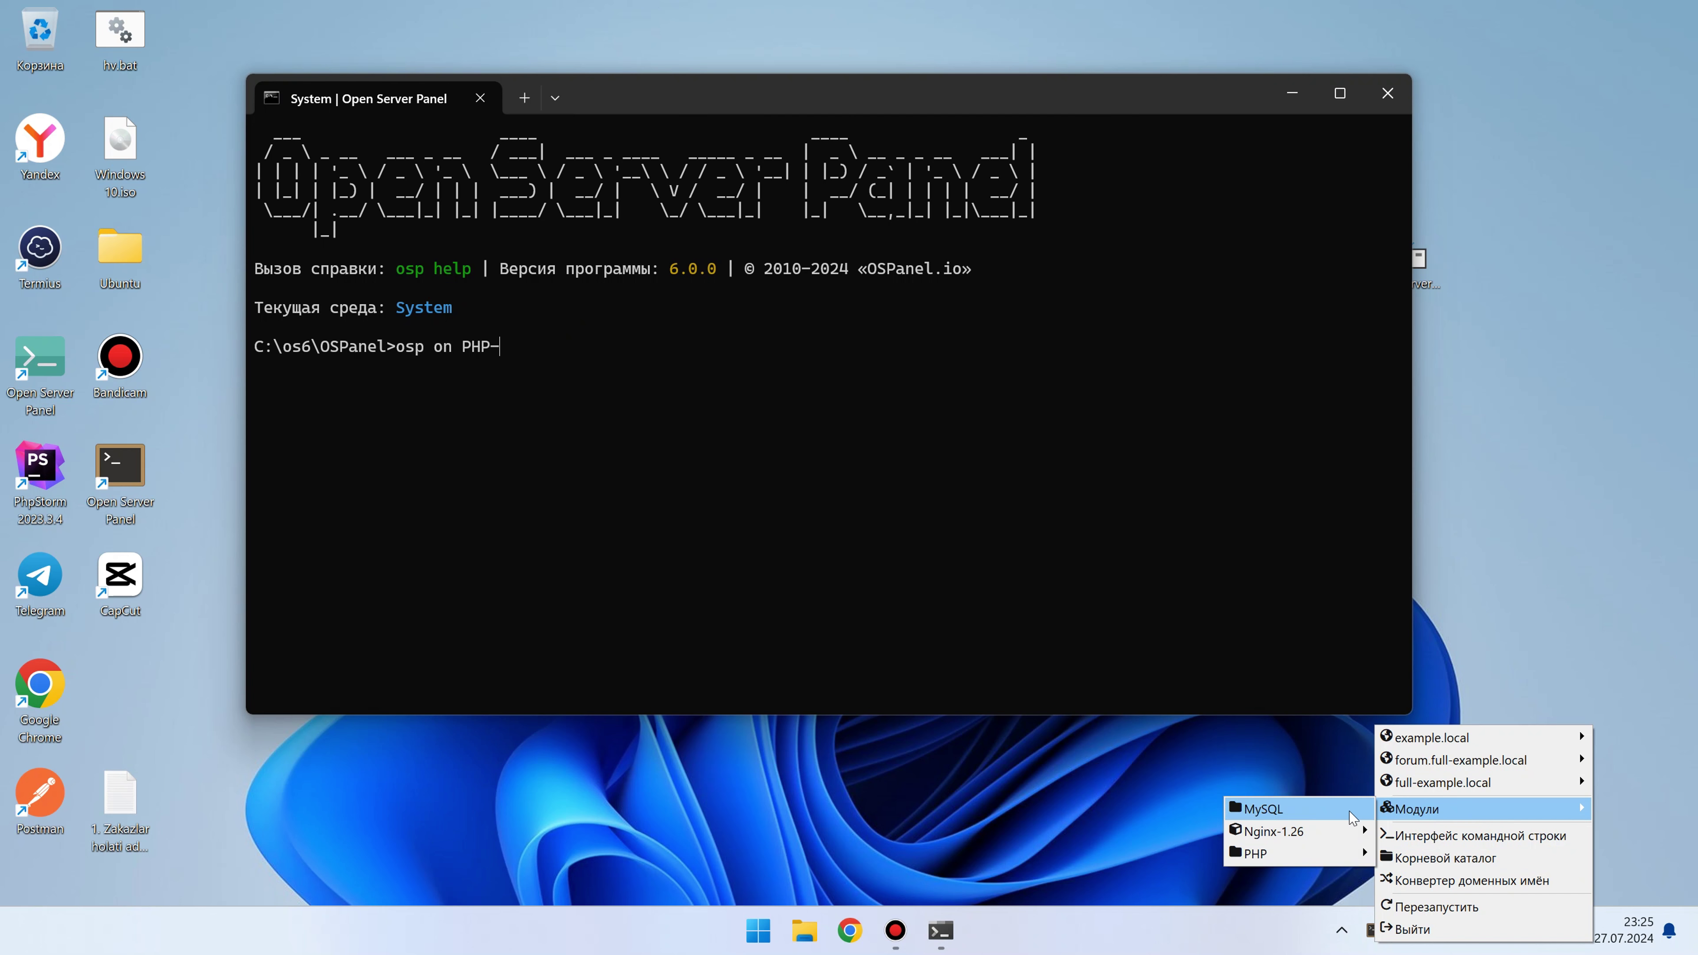
pyautogui.moveTo(1313, 856)
pyautogui.moveTo(1420, 836)
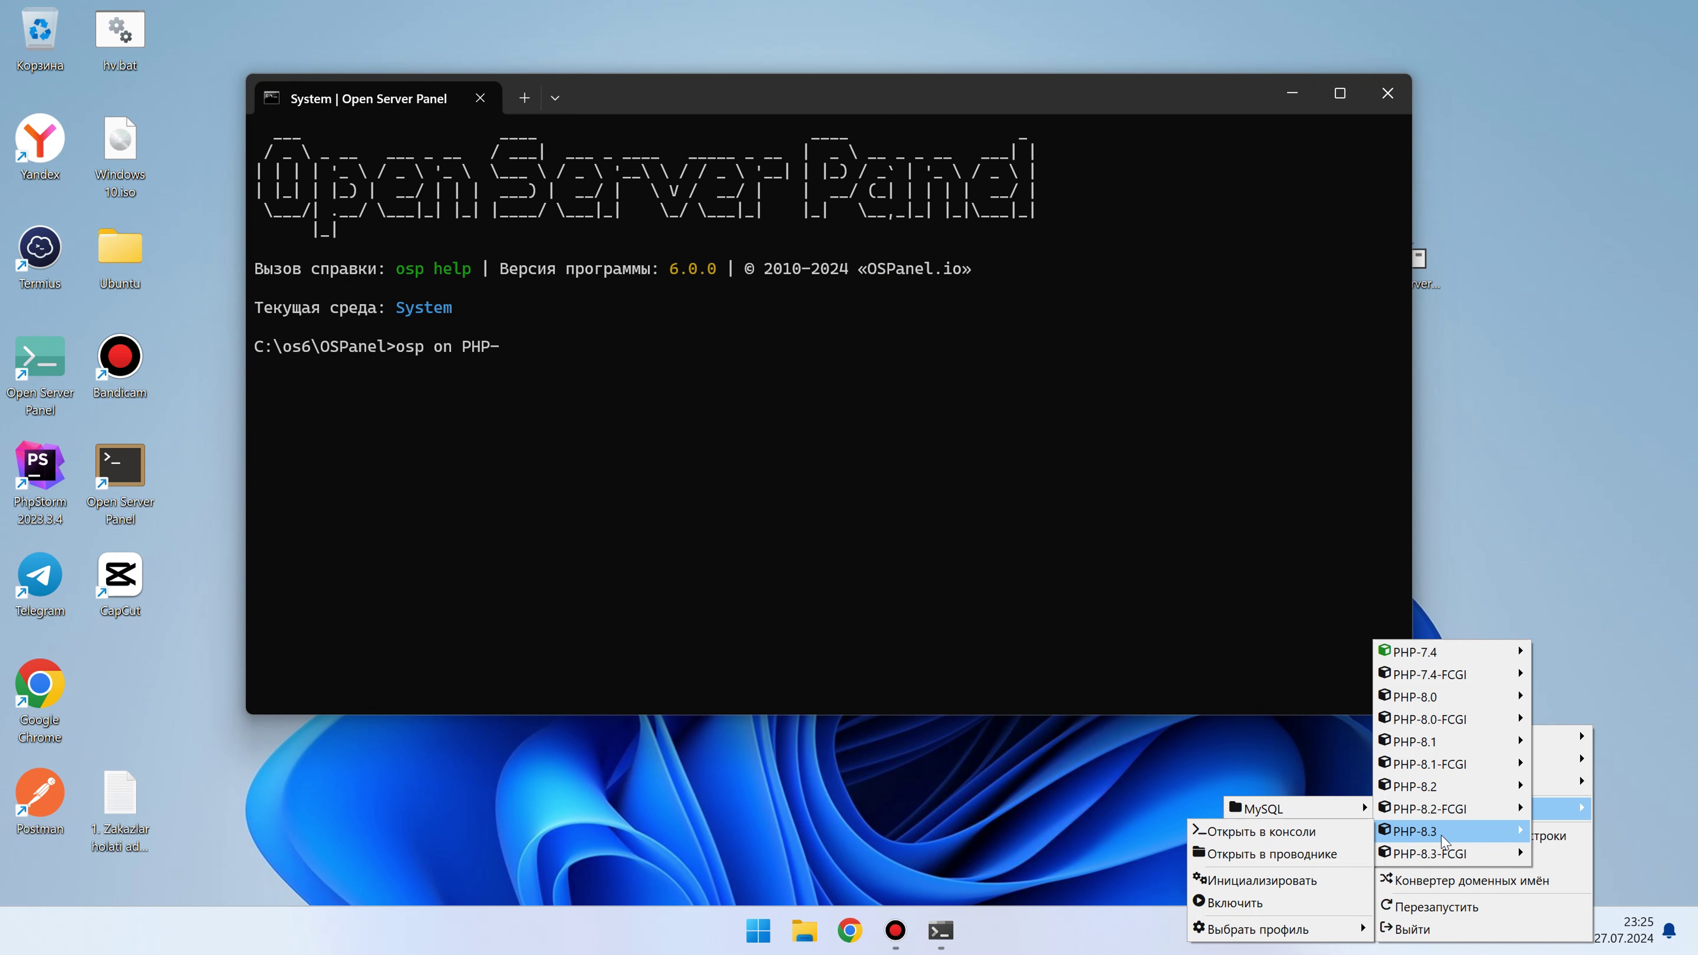
pyautogui.click(591, 344)
# Run 'osp on PHP-8.3' and highlight the module-started message and the 8.3 version
pyautogui.write('osp on PHP-')
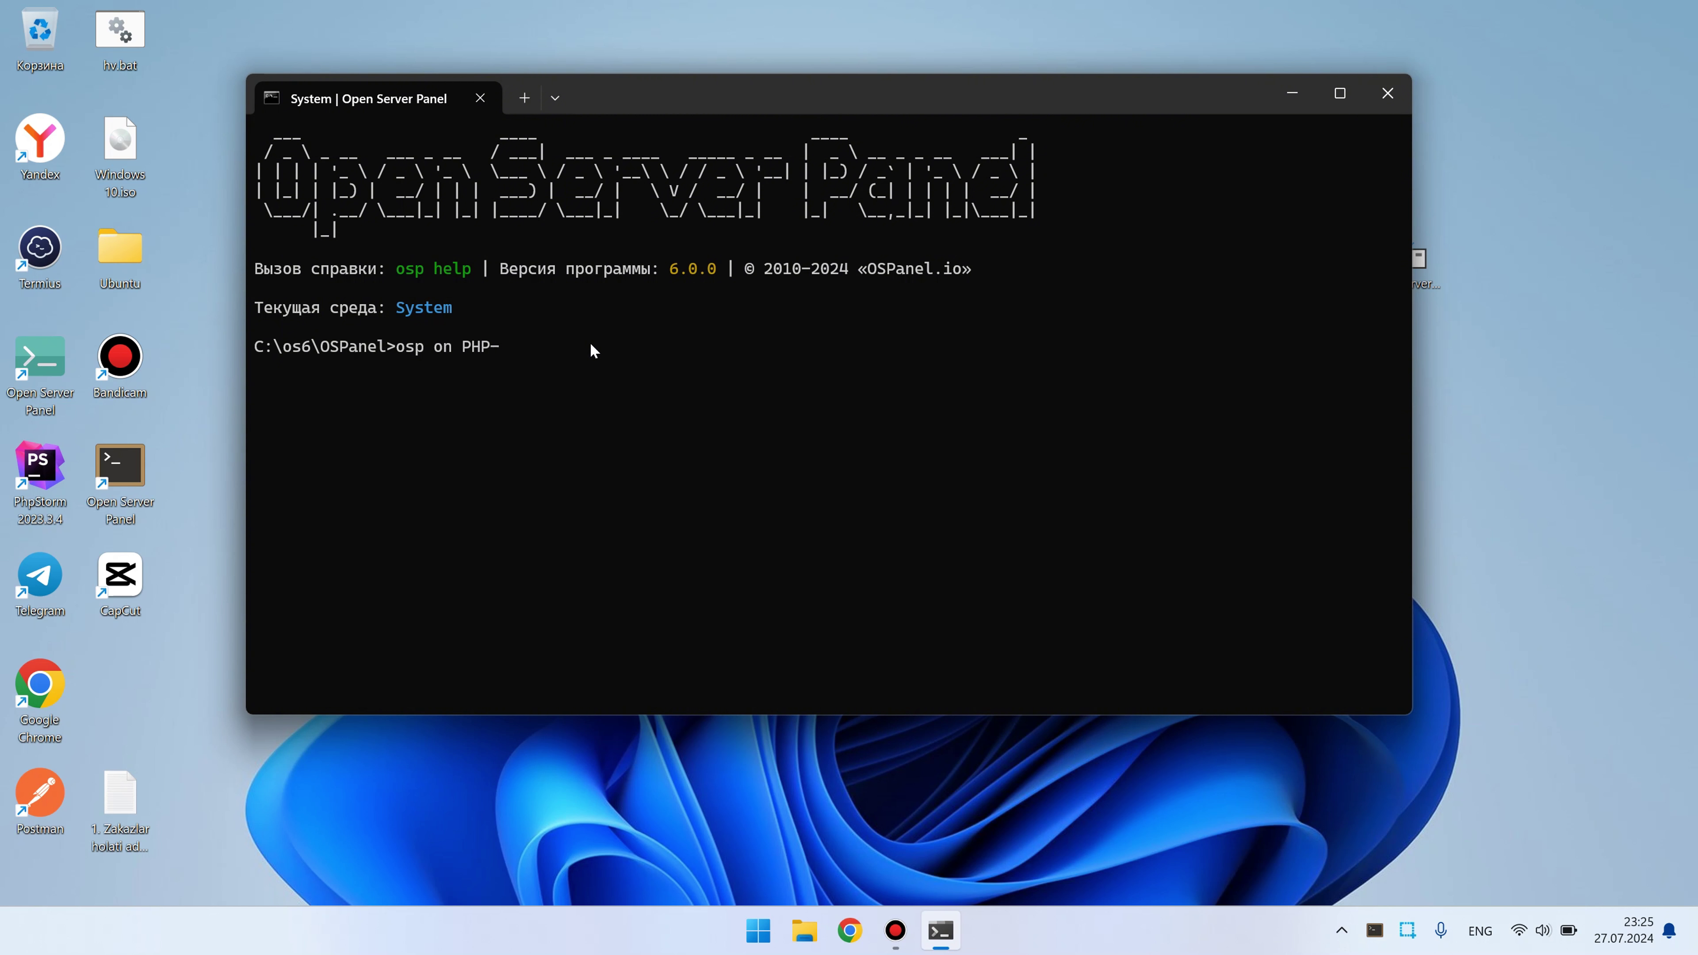
pyautogui.write('8.3')
pyautogui.press('Return')
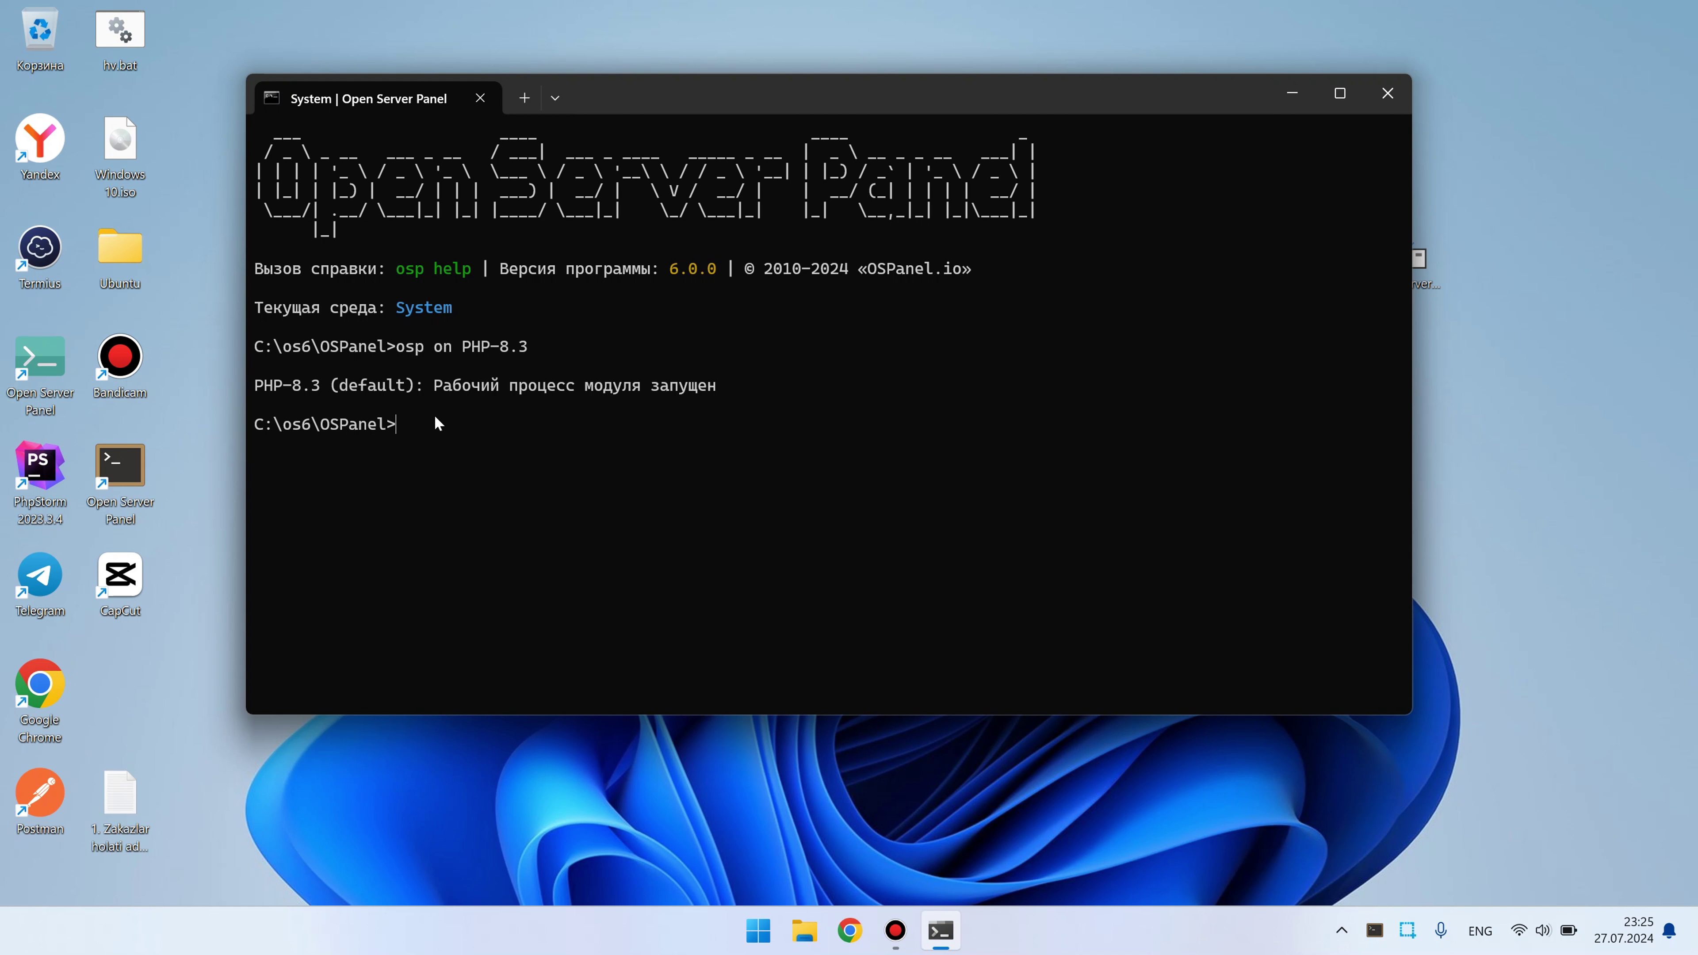
pyautogui.moveTo(438, 385); pyautogui.dragTo(680, 386)
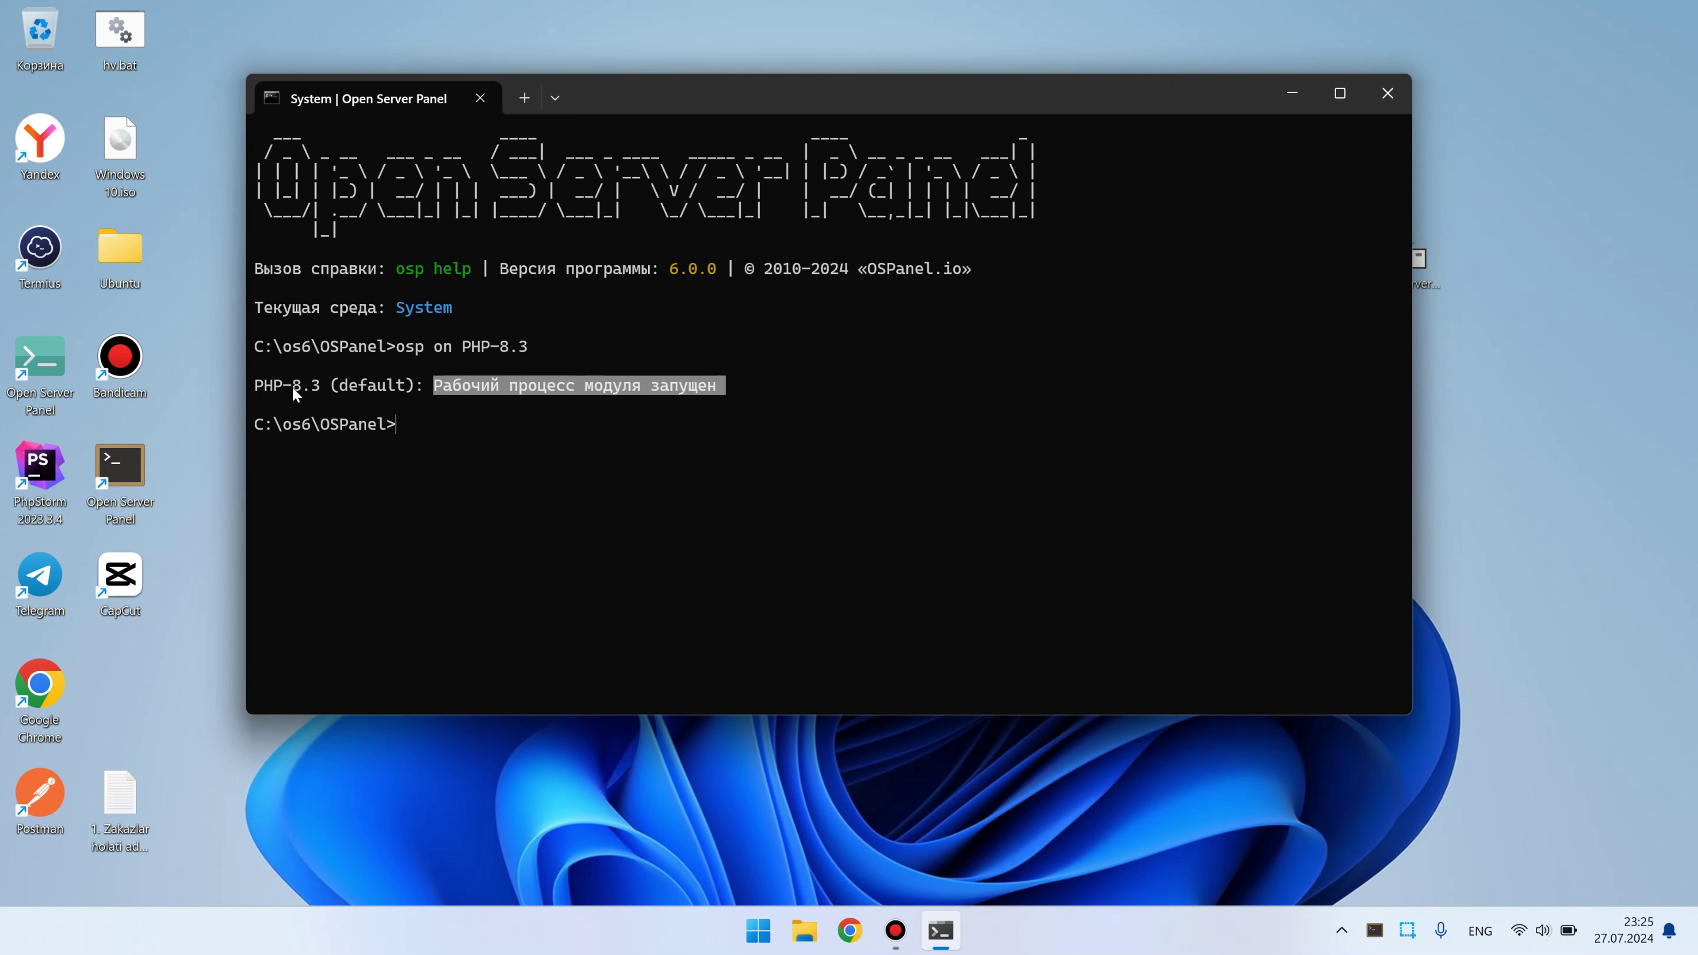
pyautogui.moveTo(292, 386); pyautogui.dragTo(329, 388)
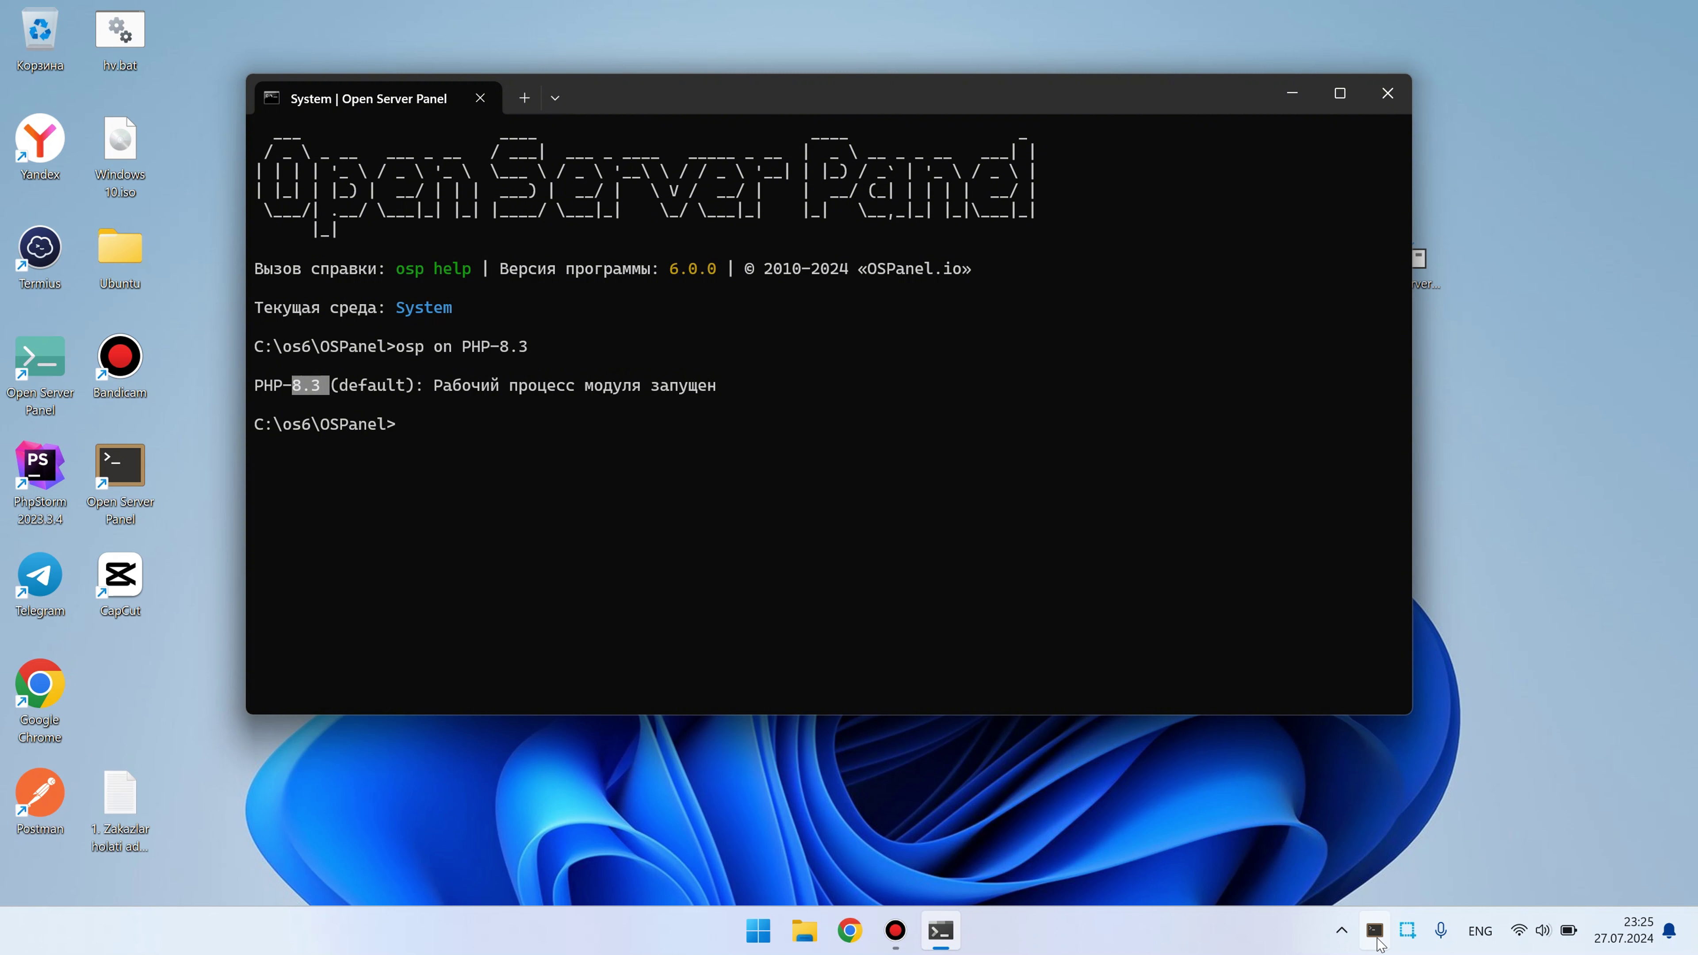
# Browse the tray menu's module list again, then return to the console
pyautogui.click(1374, 930)
pyautogui.moveTo(1457, 806)
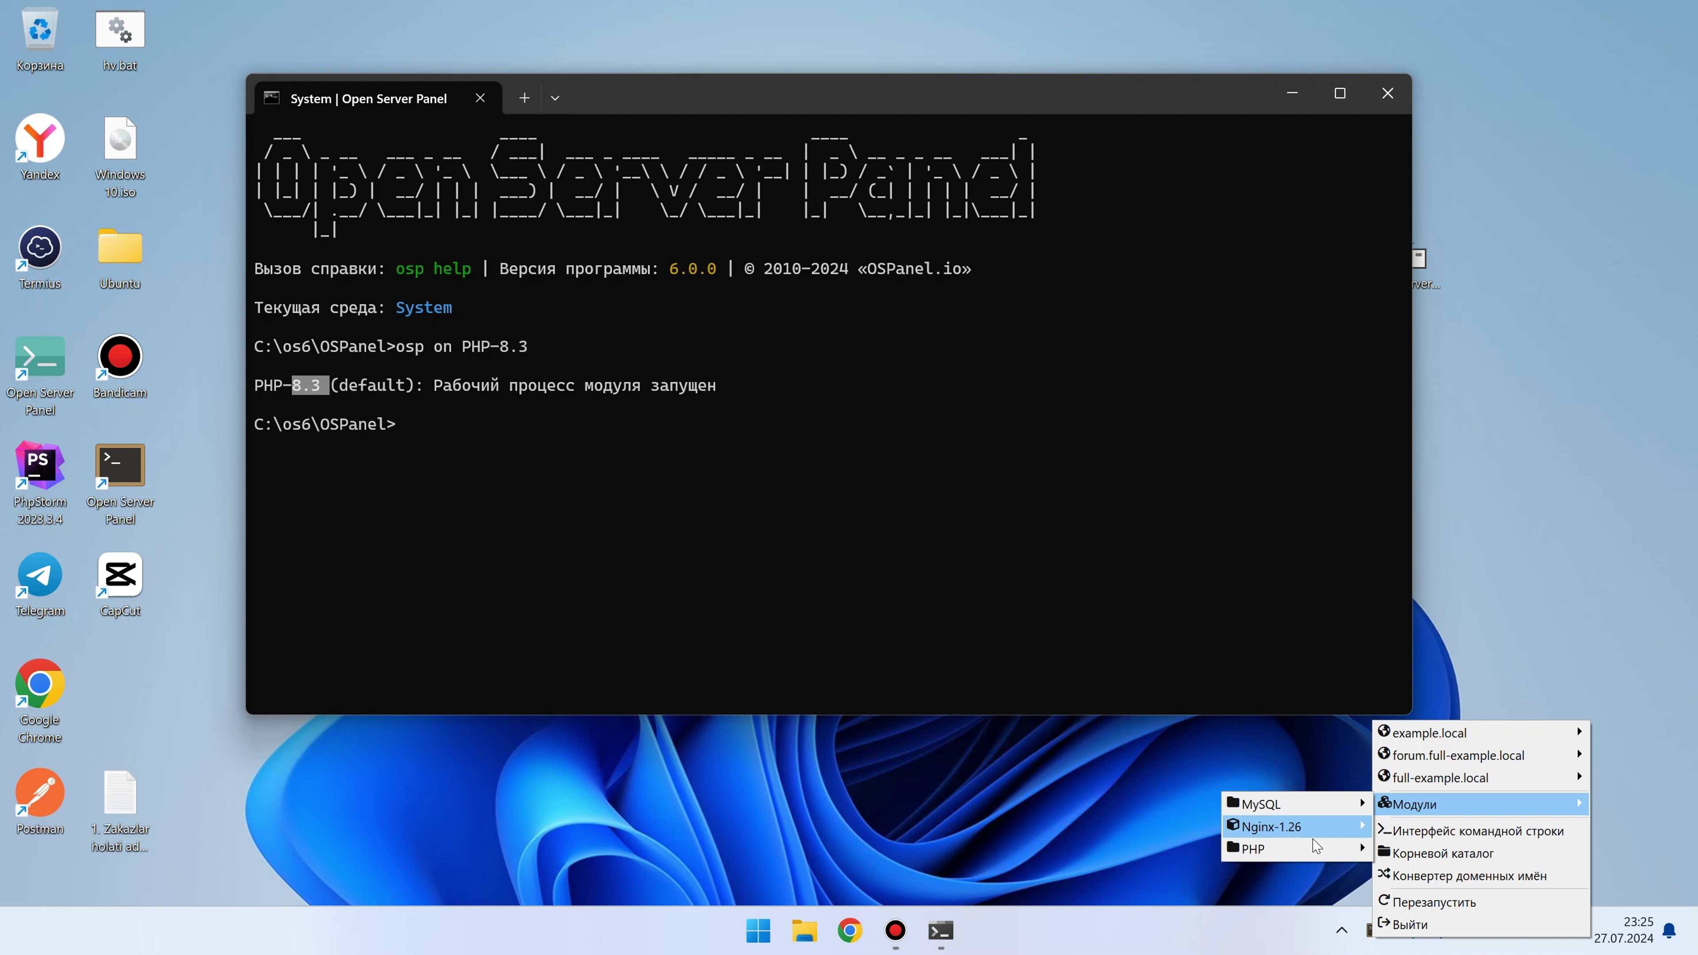
pyautogui.moveTo(1307, 851)
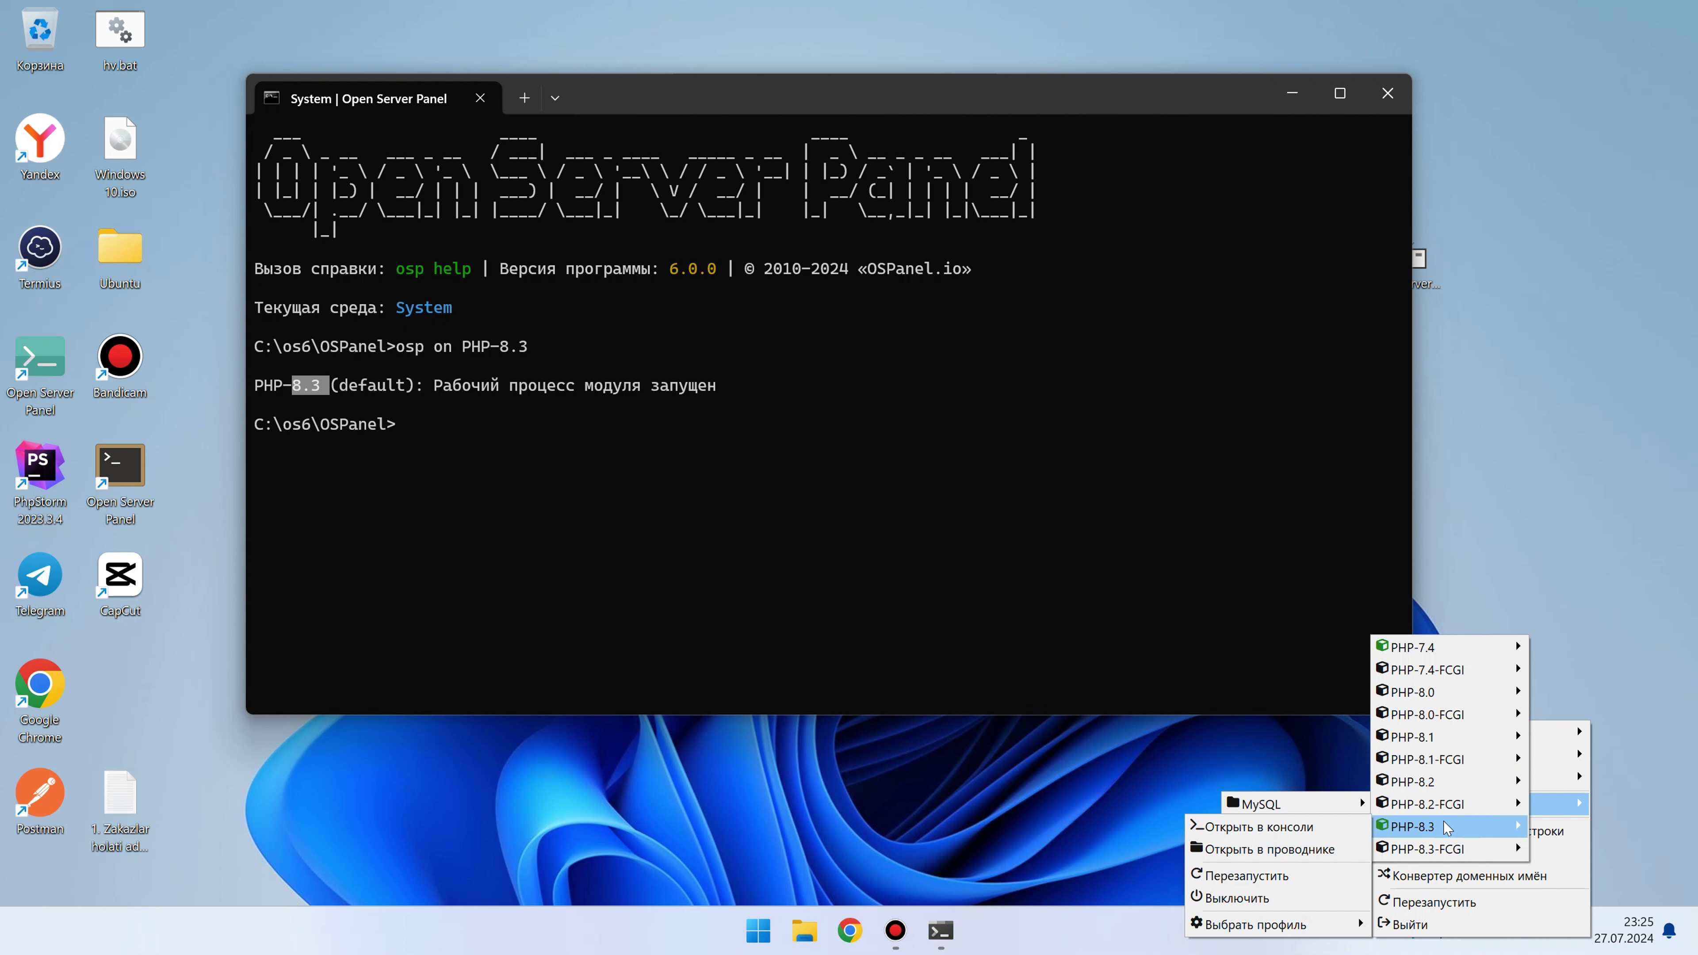
pyautogui.moveTo(1471, 649)
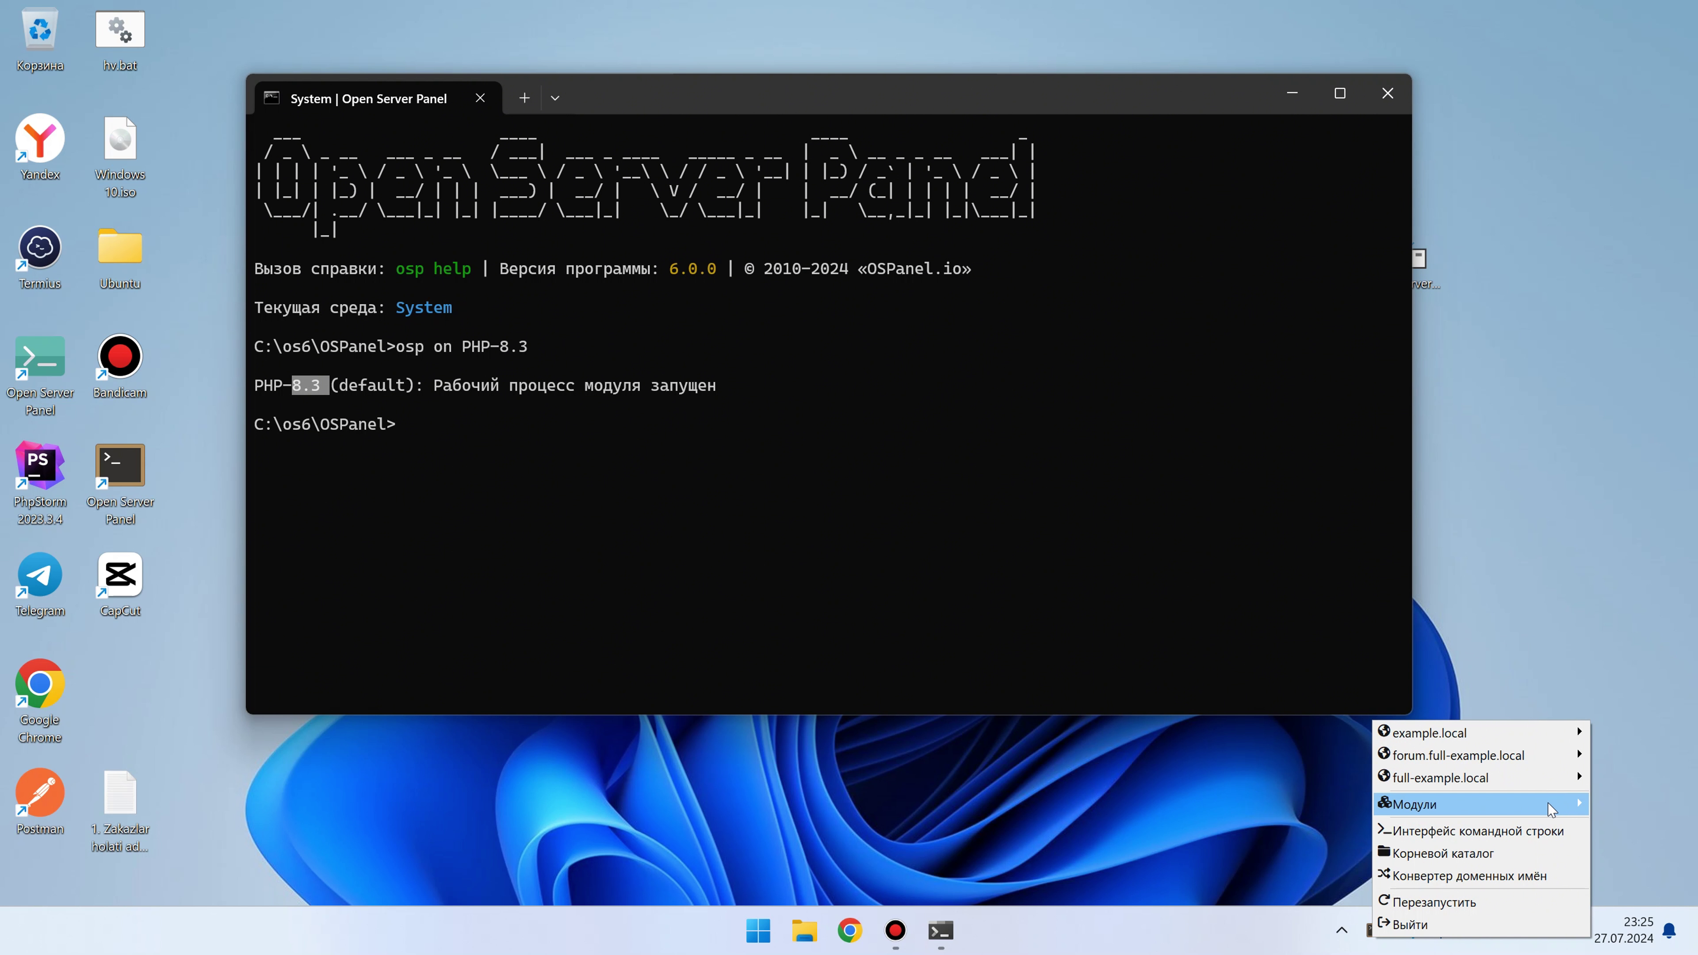
pyautogui.moveTo(1351, 810)
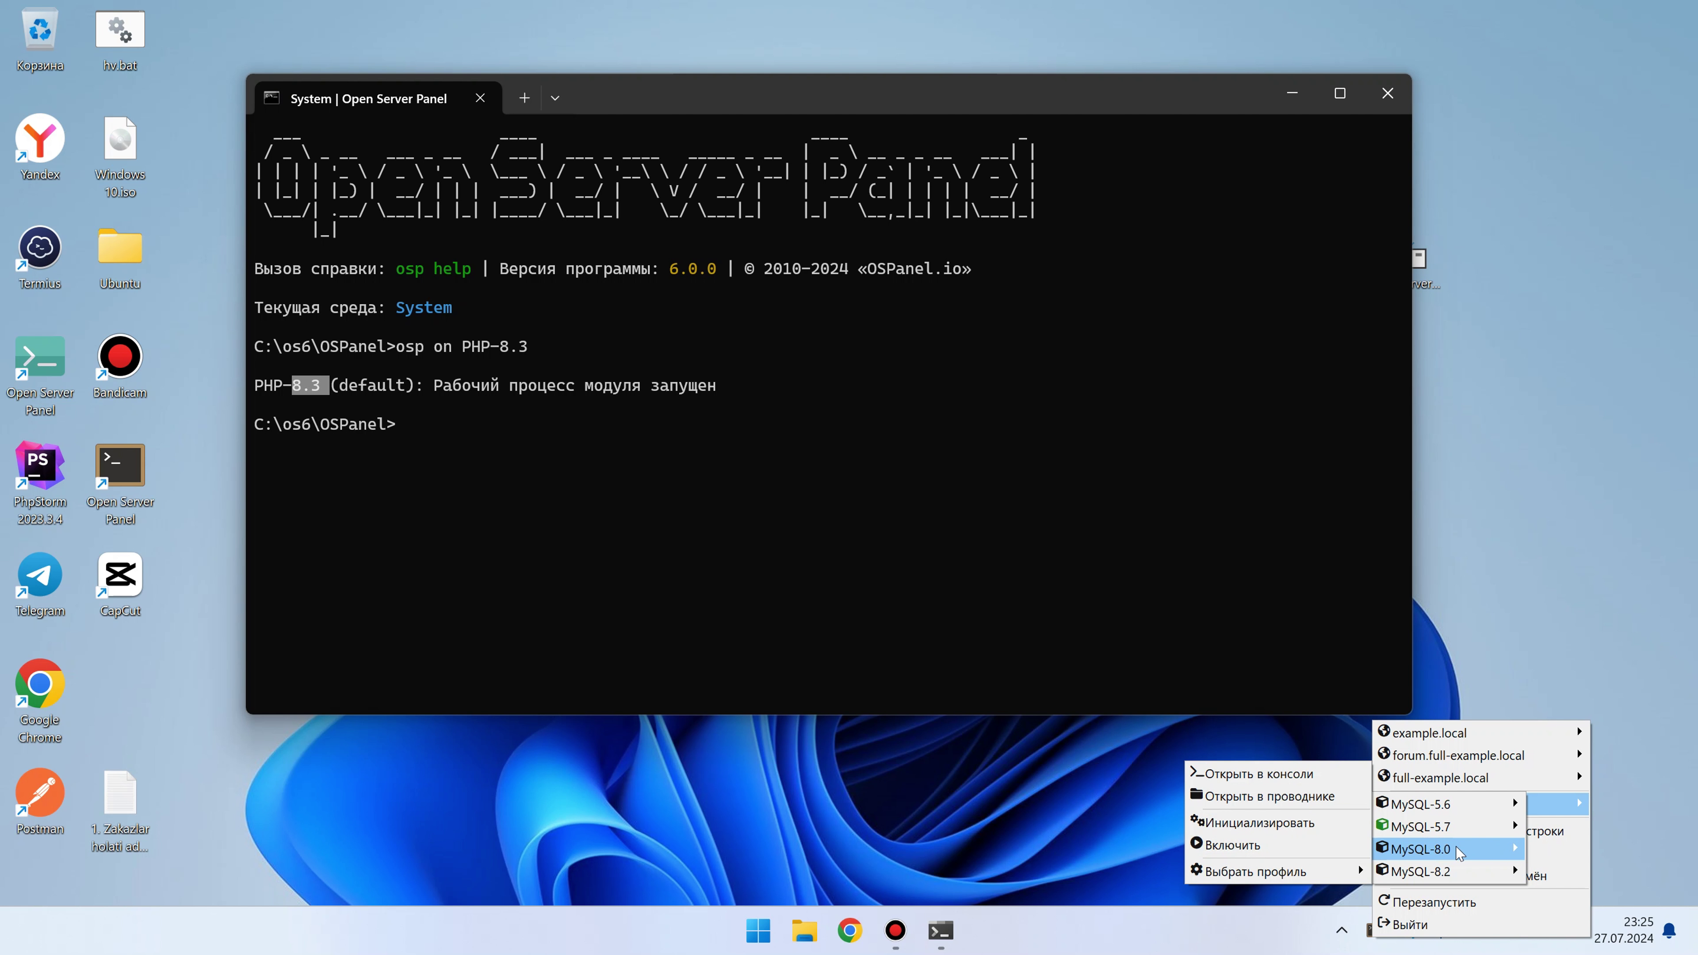
pyautogui.click(619, 452)
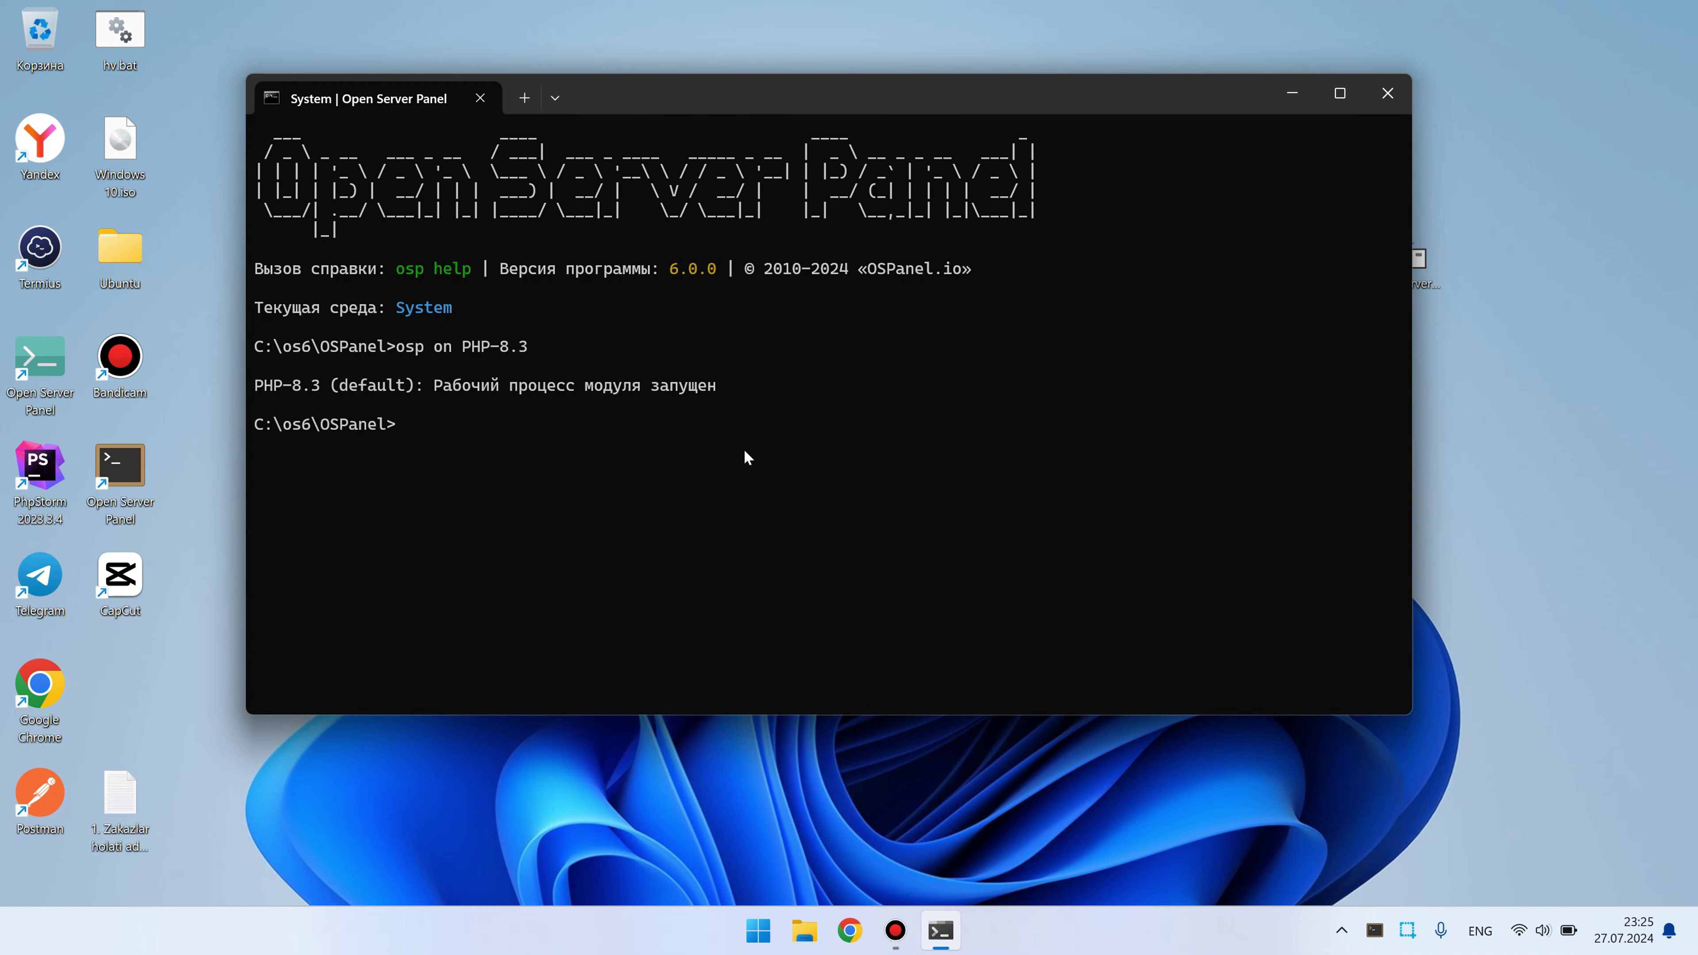
# Start the MySQL-8.0 module with 'osp on MySQL-8.0'
pyautogui.write('osp on MySQL-8.0')
pyautogui.press('Return')
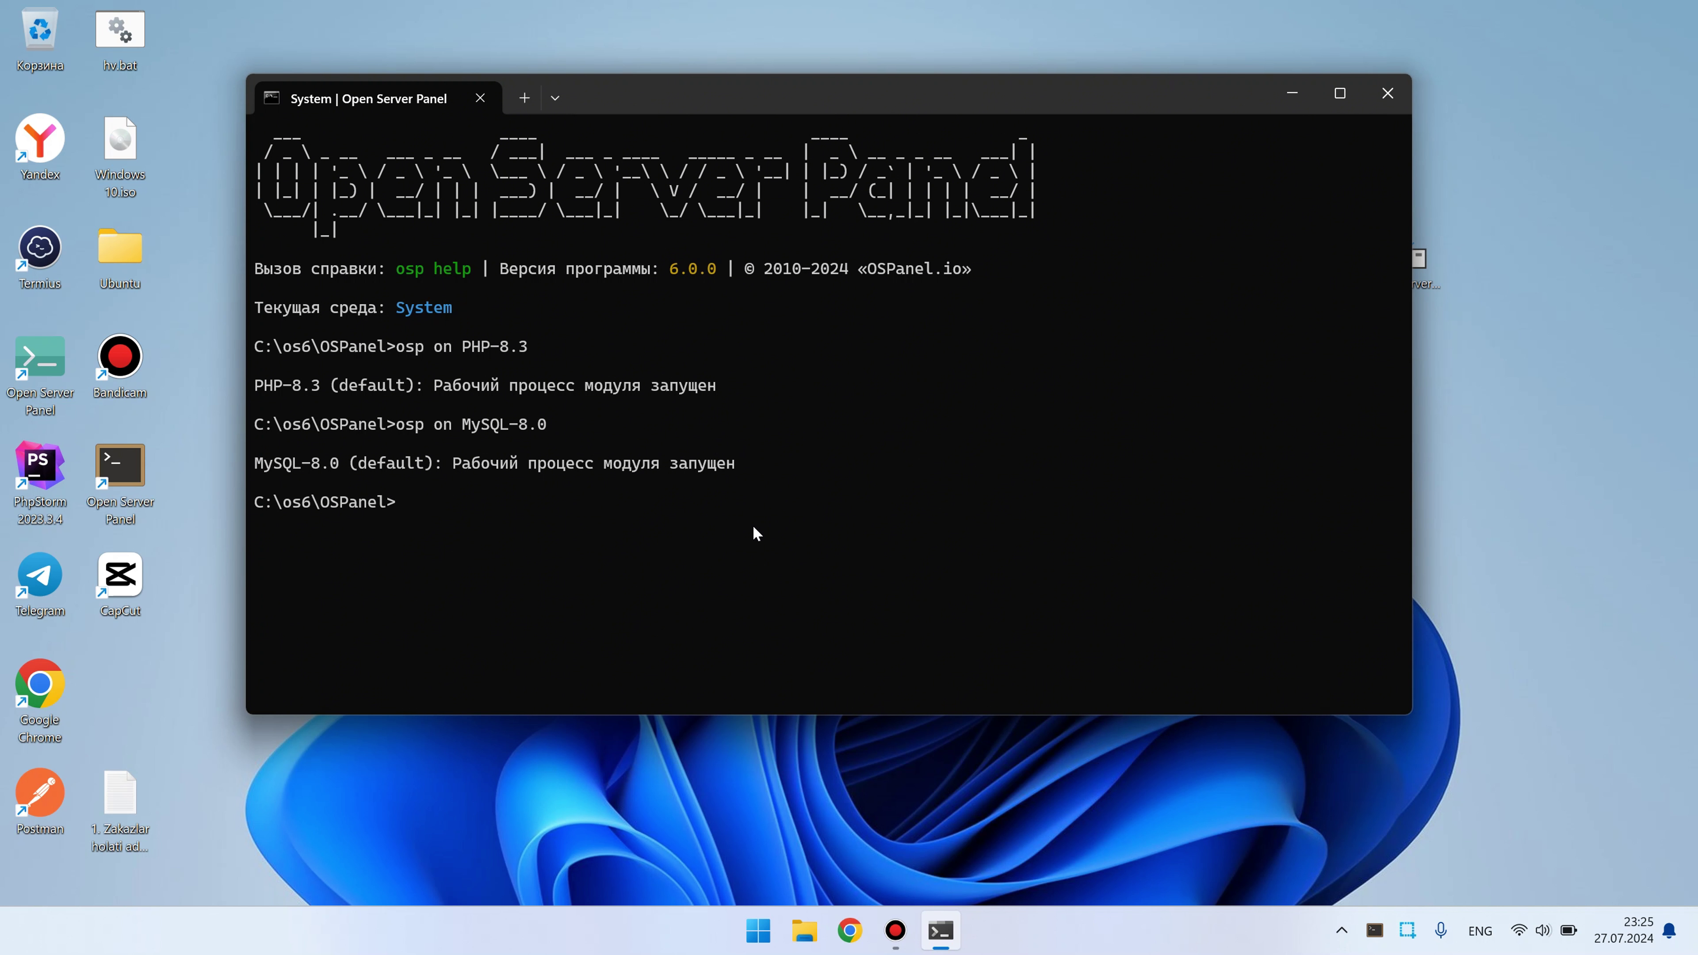
# Stop the PHP modules with 'osp off PHP-8.0' and 'osp off PHP-8.3'
pyautogui.write('osp off PHOP')
pyautogui.press('BackSpace')
pyautogui.write('p')
pyautogui.write('PHP-8.0')
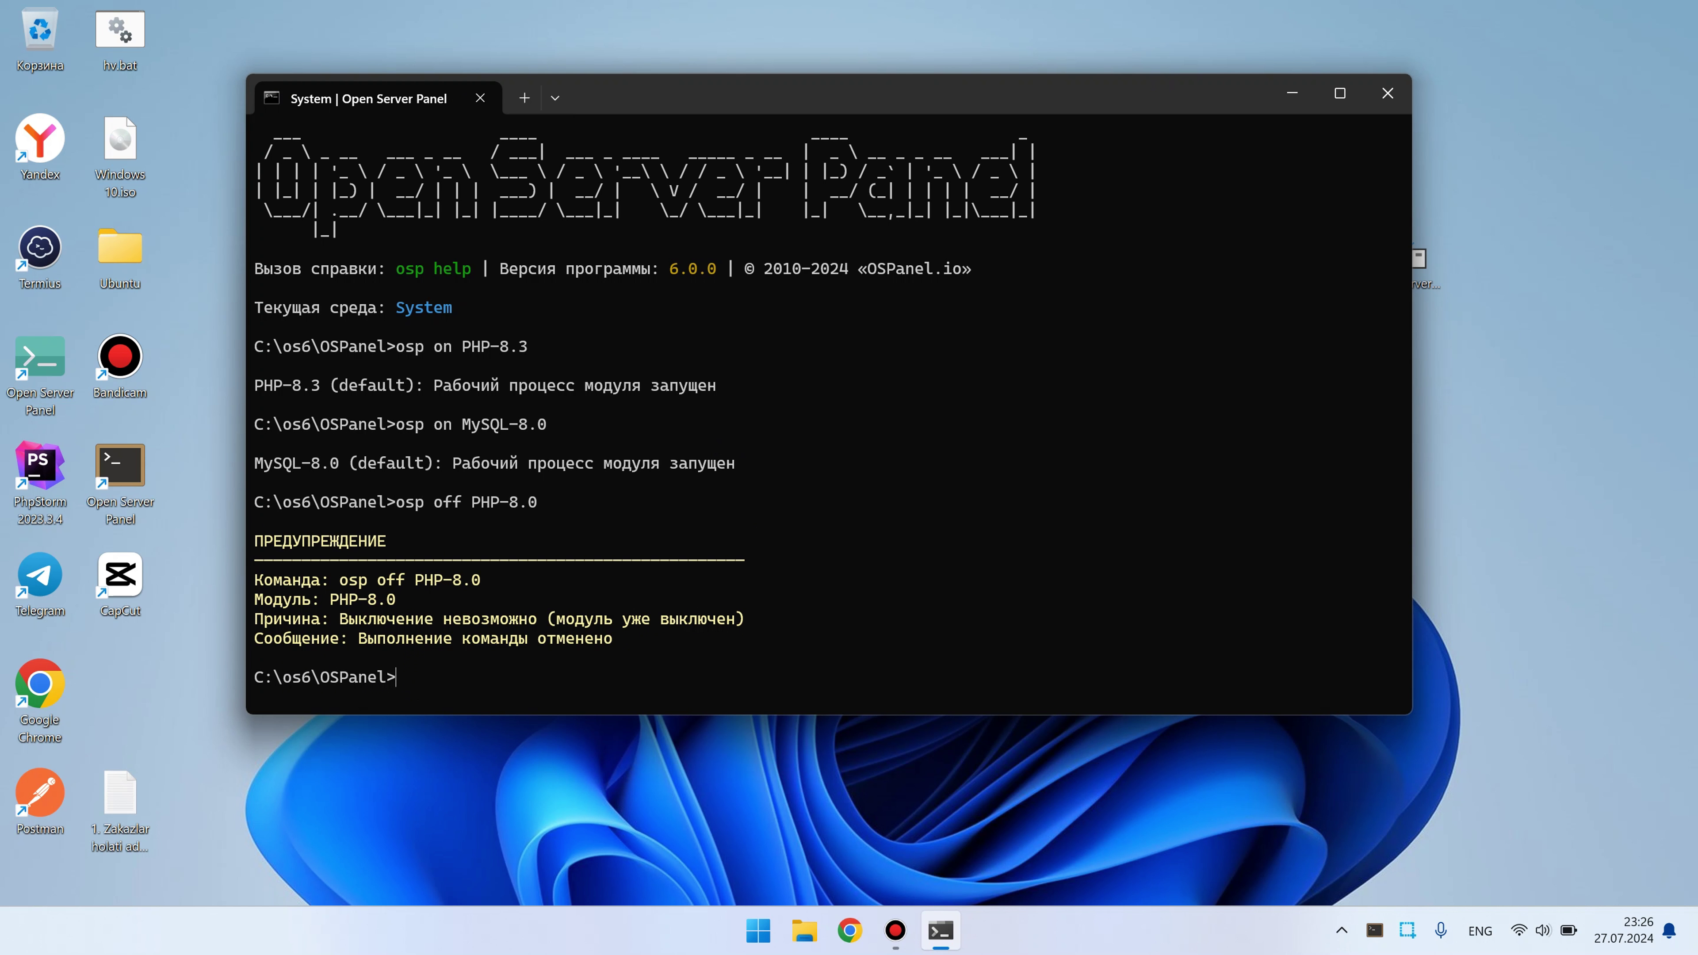
pyautogui.press('Up')
pyautogui.press('BackSpace')
pyautogui.write('3')
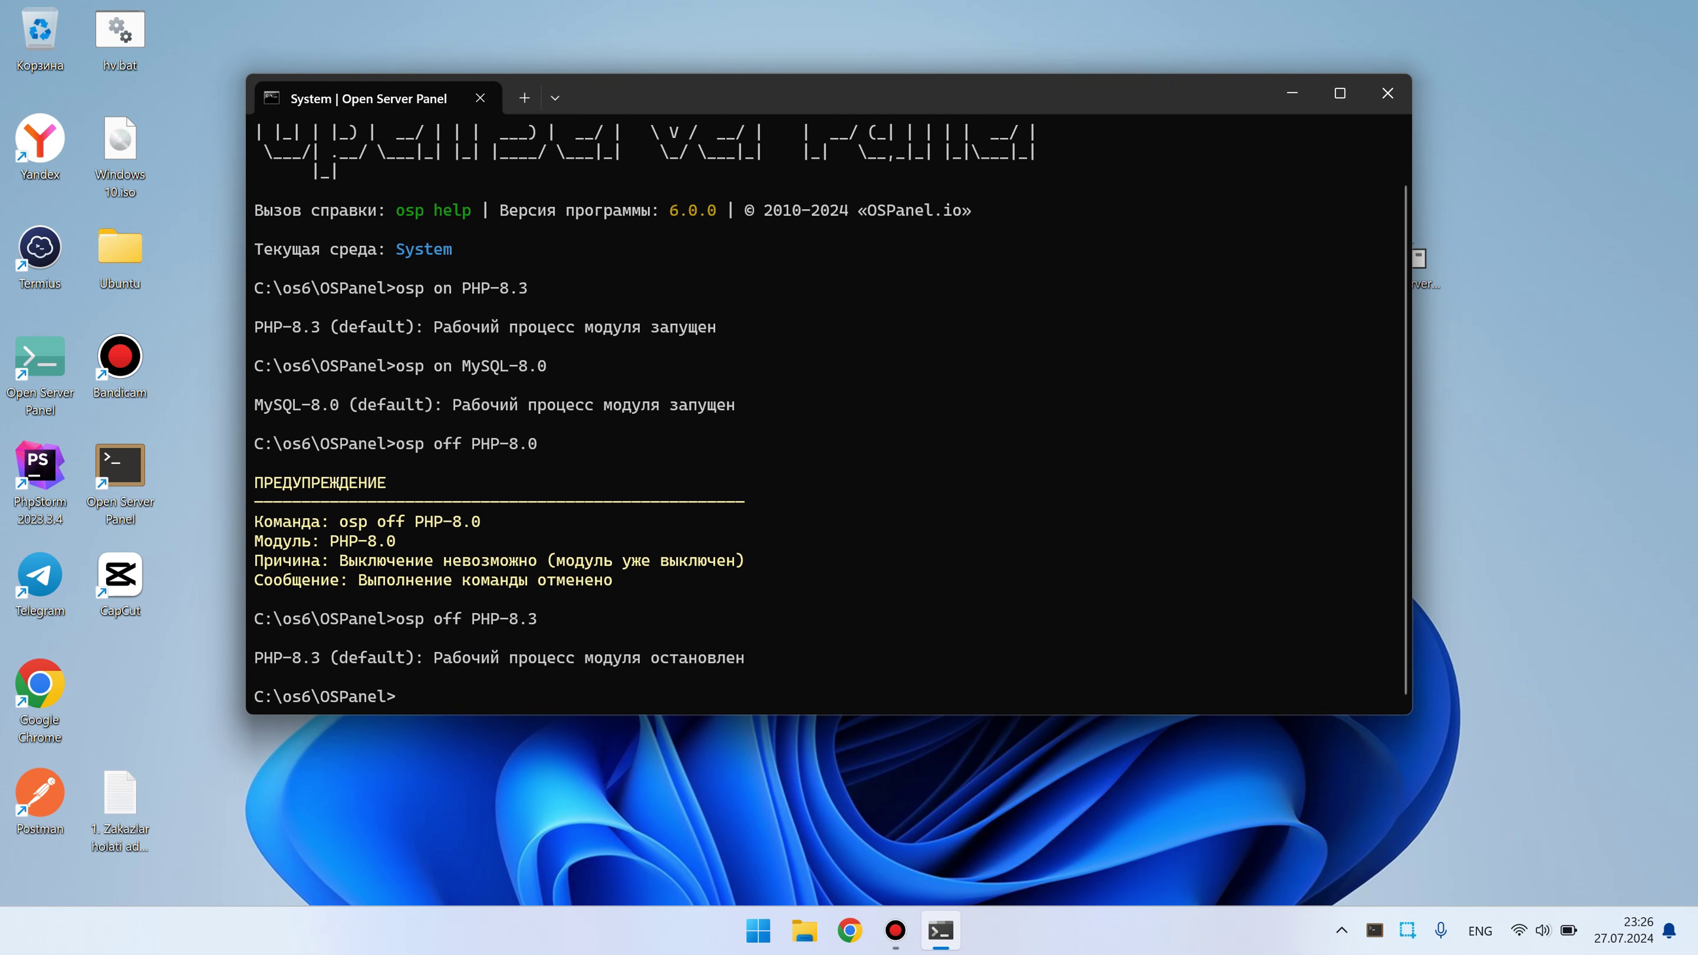
# Stop MySQL-8.0 by editing the recalled command to 'osp off MySQL-8.0'
pyautogui.press('Up')
pyautogui.press('BackSpace')
pyautogui.press('BackSpace')
pyautogui.press('BackSpace')
pyautogui.press('BackSpace')
pyautogui.press('BackSpace')
pyautogui.press('BackSpace')
pyautogui.press('BackSpace')
pyautogui.write('MySQL-8.0')
pyautogui.press('Return')
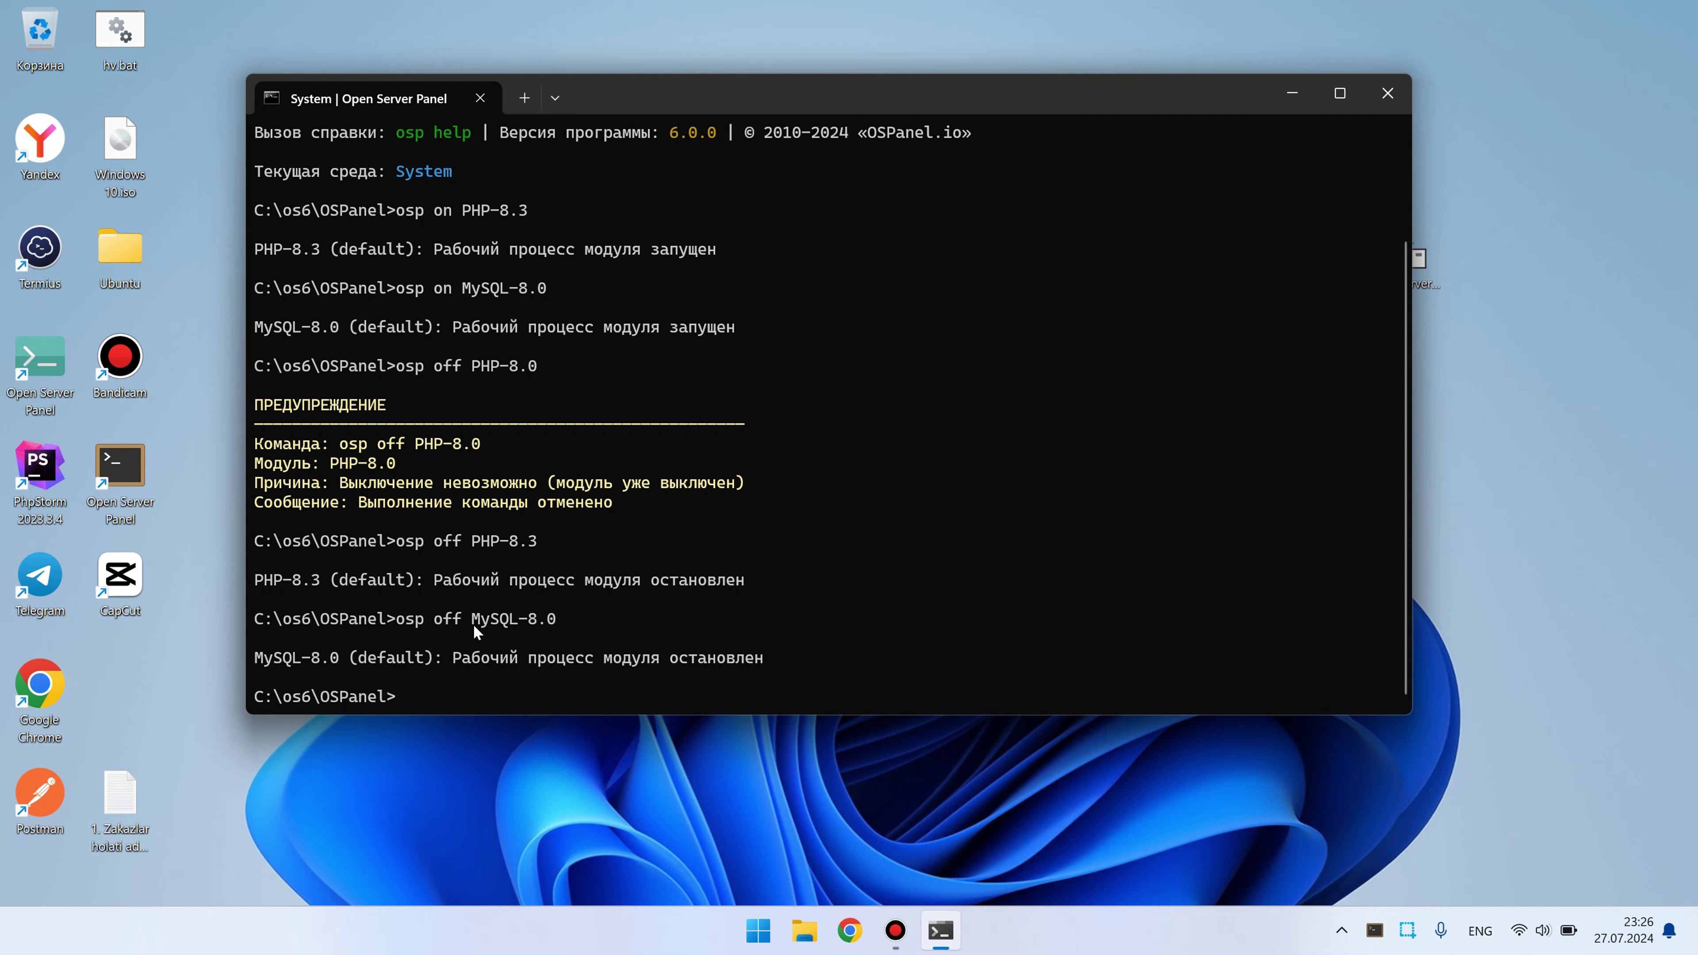
# Review the PHP modules under Модули in the tray menu, then close the console window
pyautogui.click(1372, 937)
pyautogui.moveTo(1437, 801)
pyautogui.moveTo(1320, 809)
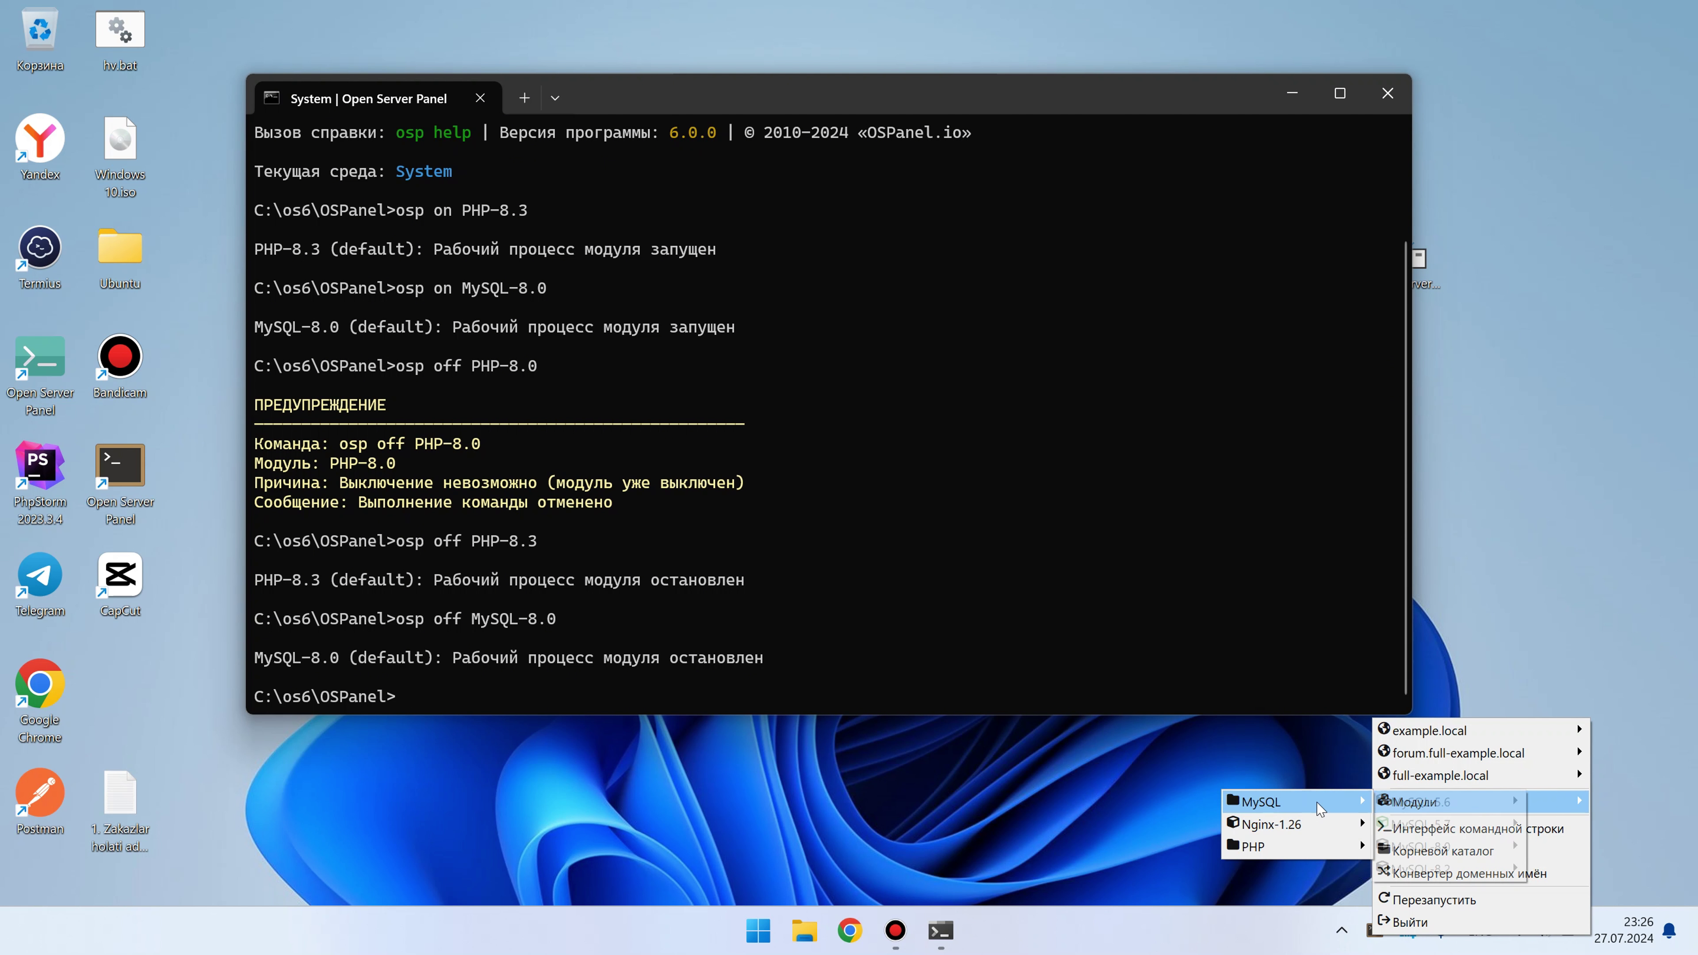
pyautogui.moveTo(1310, 846)
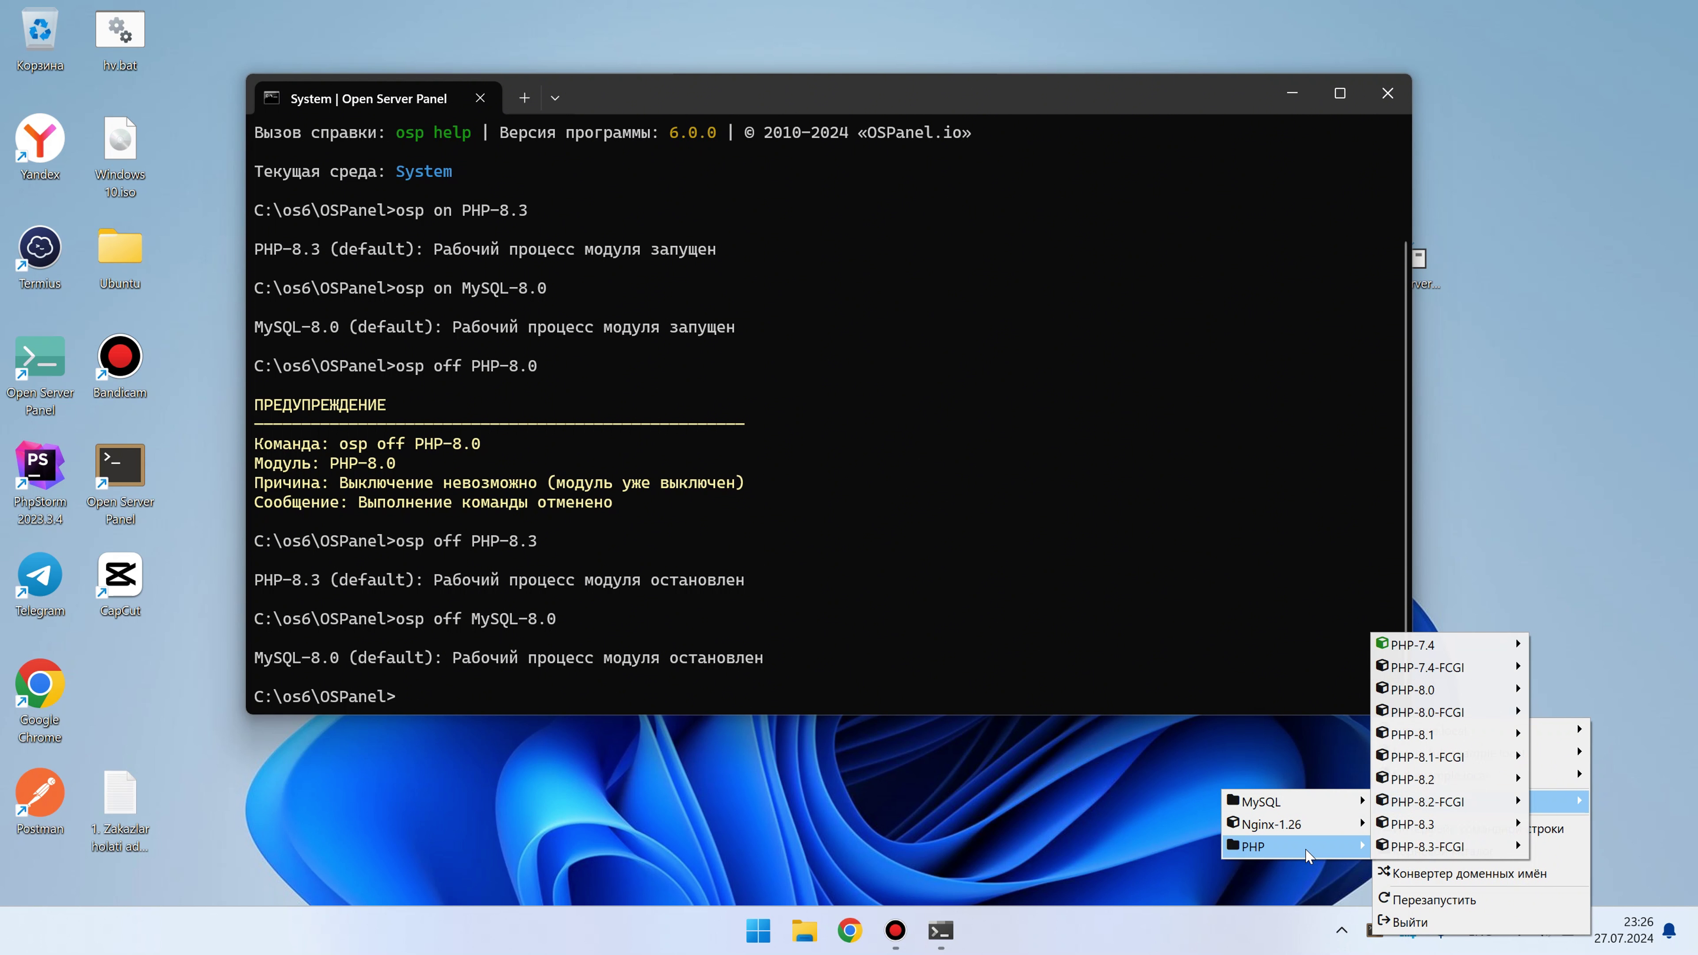
pyautogui.moveTo(1459, 757)
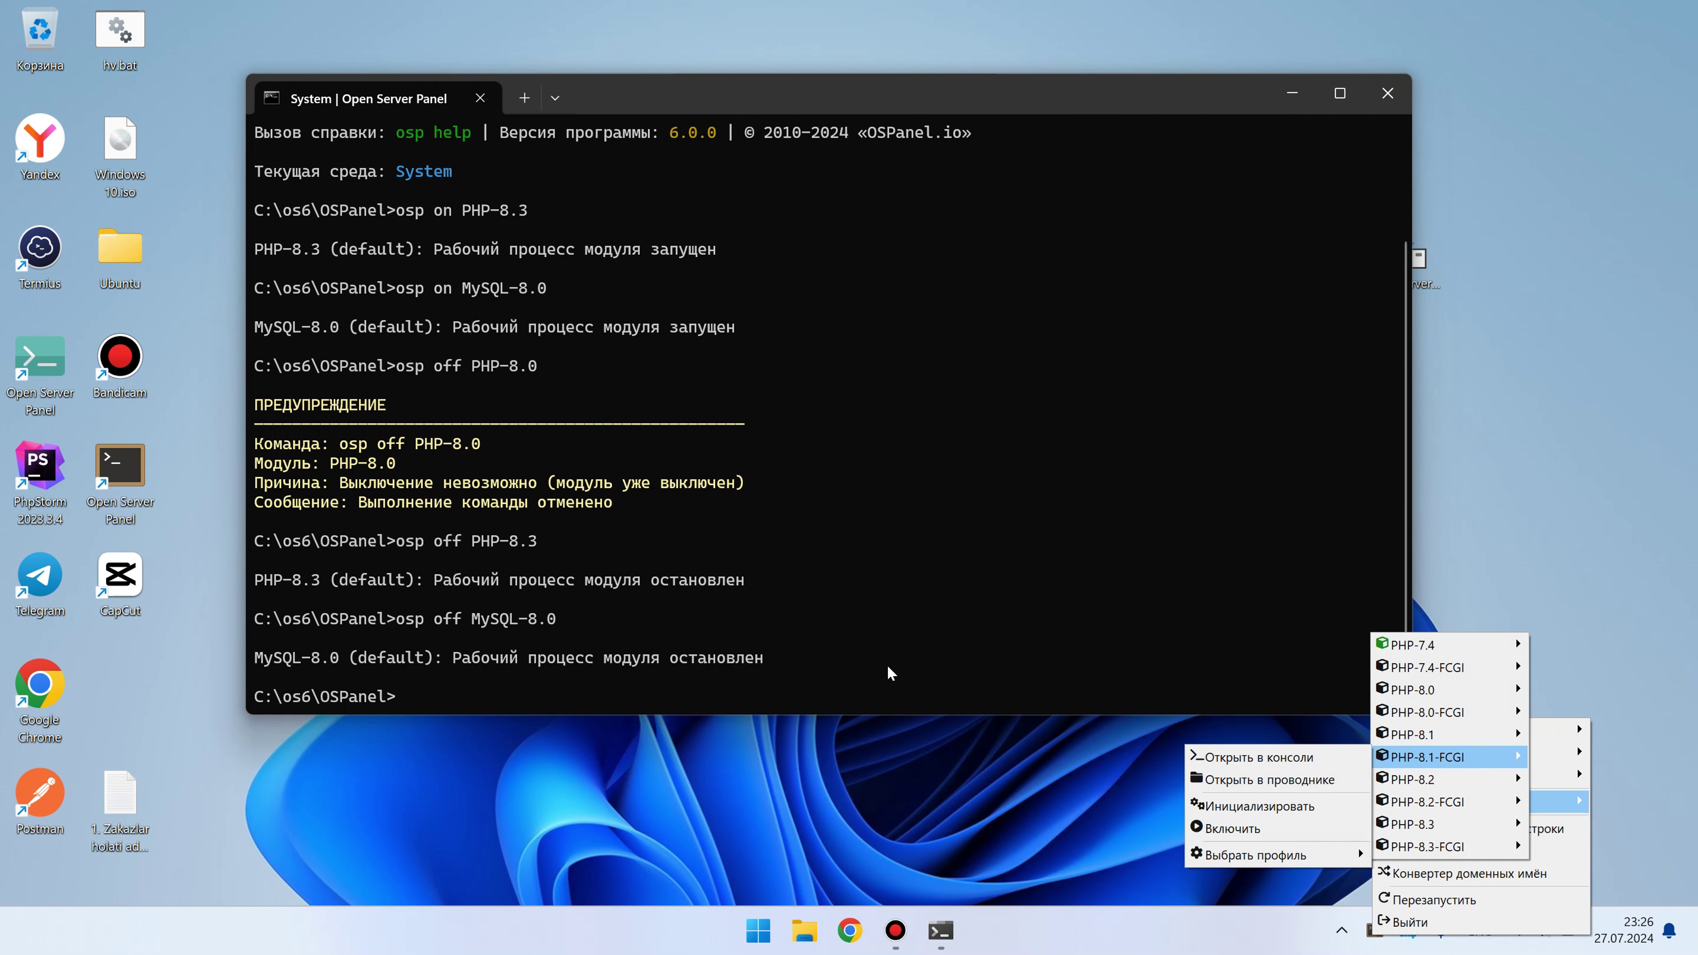
pyautogui.click(763, 699)
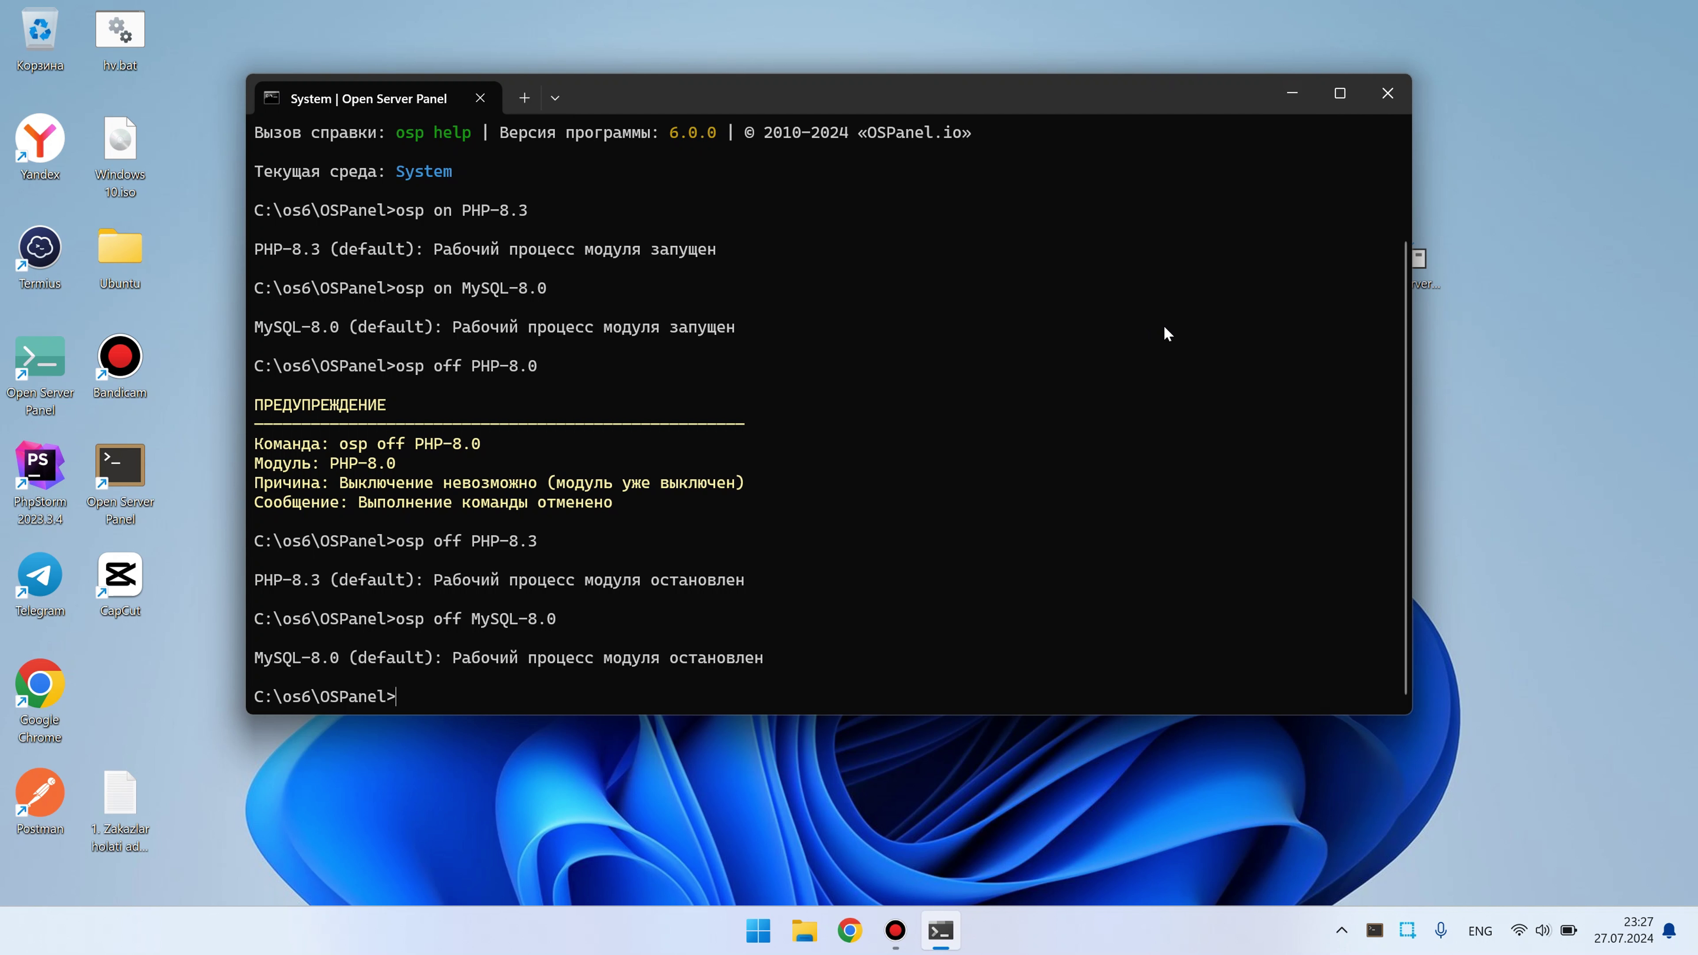
pyautogui.click(1387, 93)
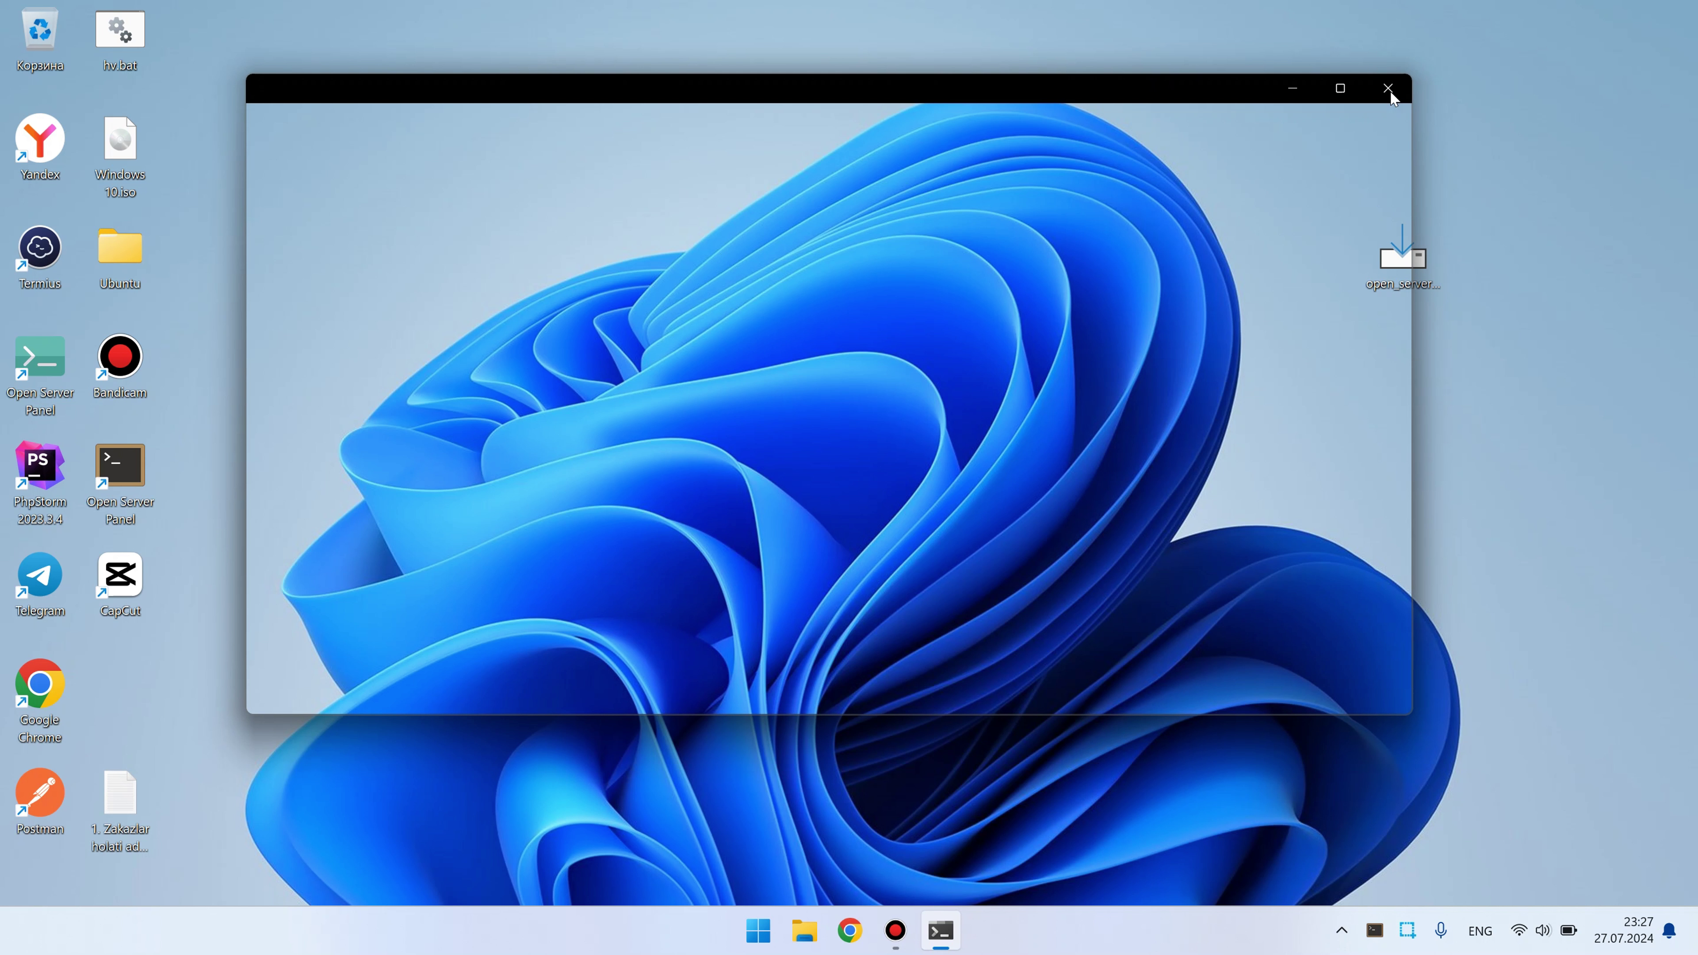
# Open the root folder C:\os6\OSPanel from the tray menu and nudge the window higher
pyautogui.click(1379, 936)
pyautogui.click(1467, 855)
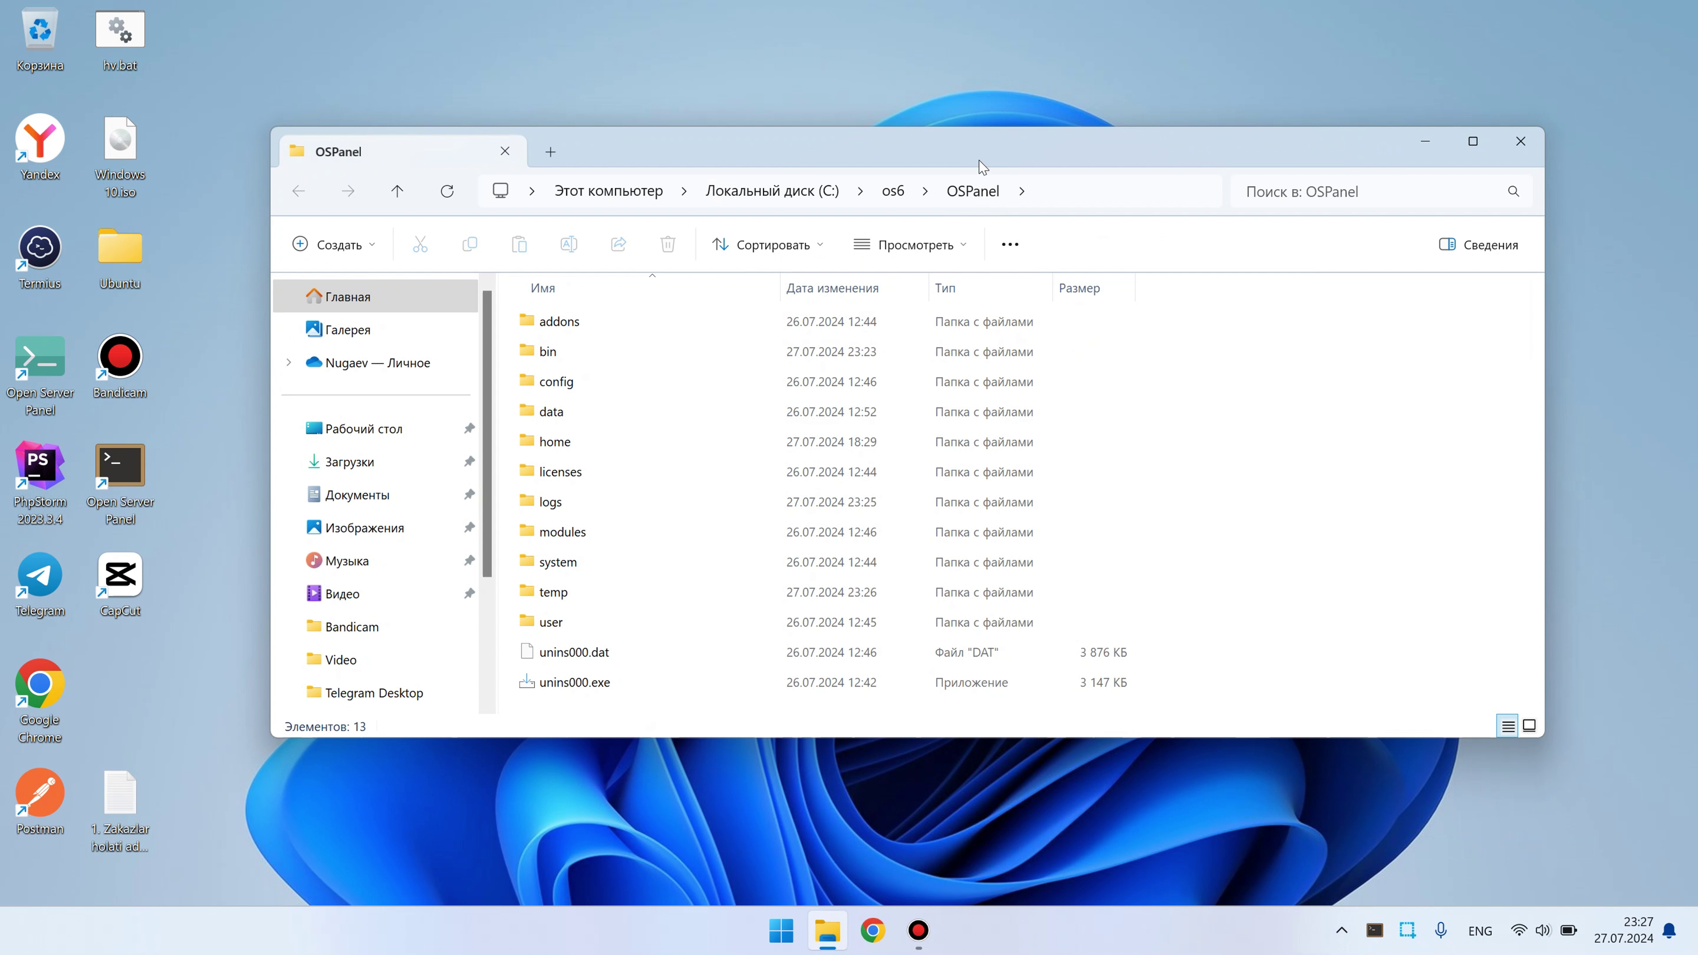
pyautogui.moveTo(980, 162); pyautogui.dragTo(978, 139)
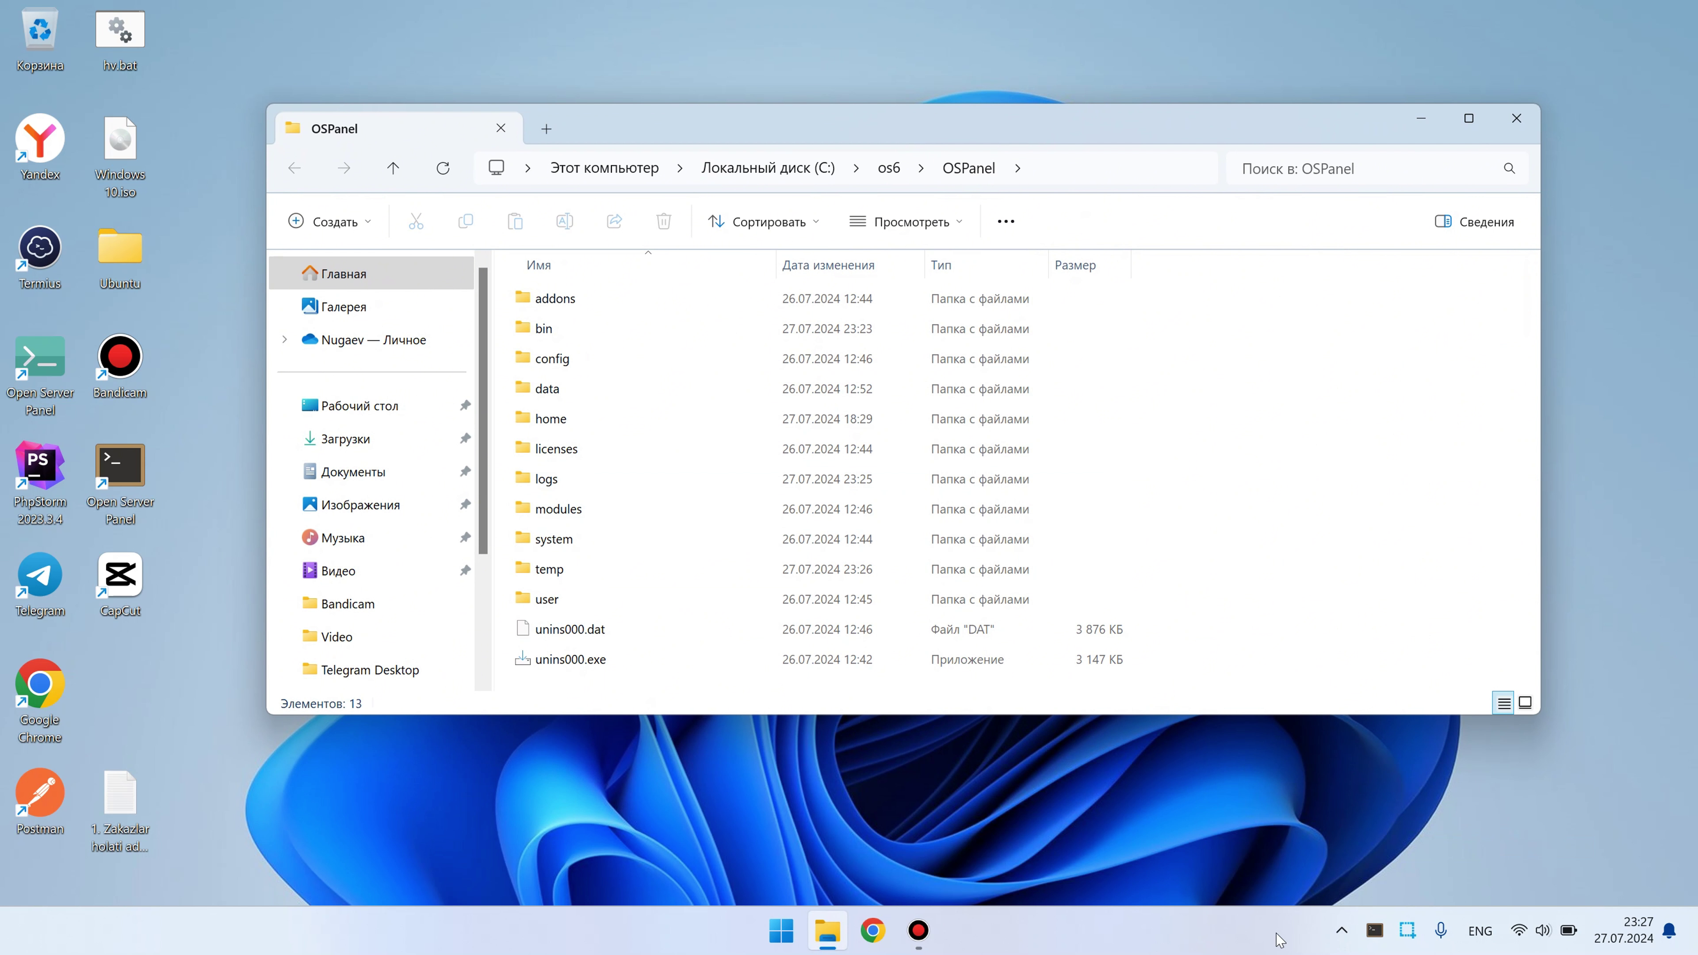
pyautogui.click(1423, 778)
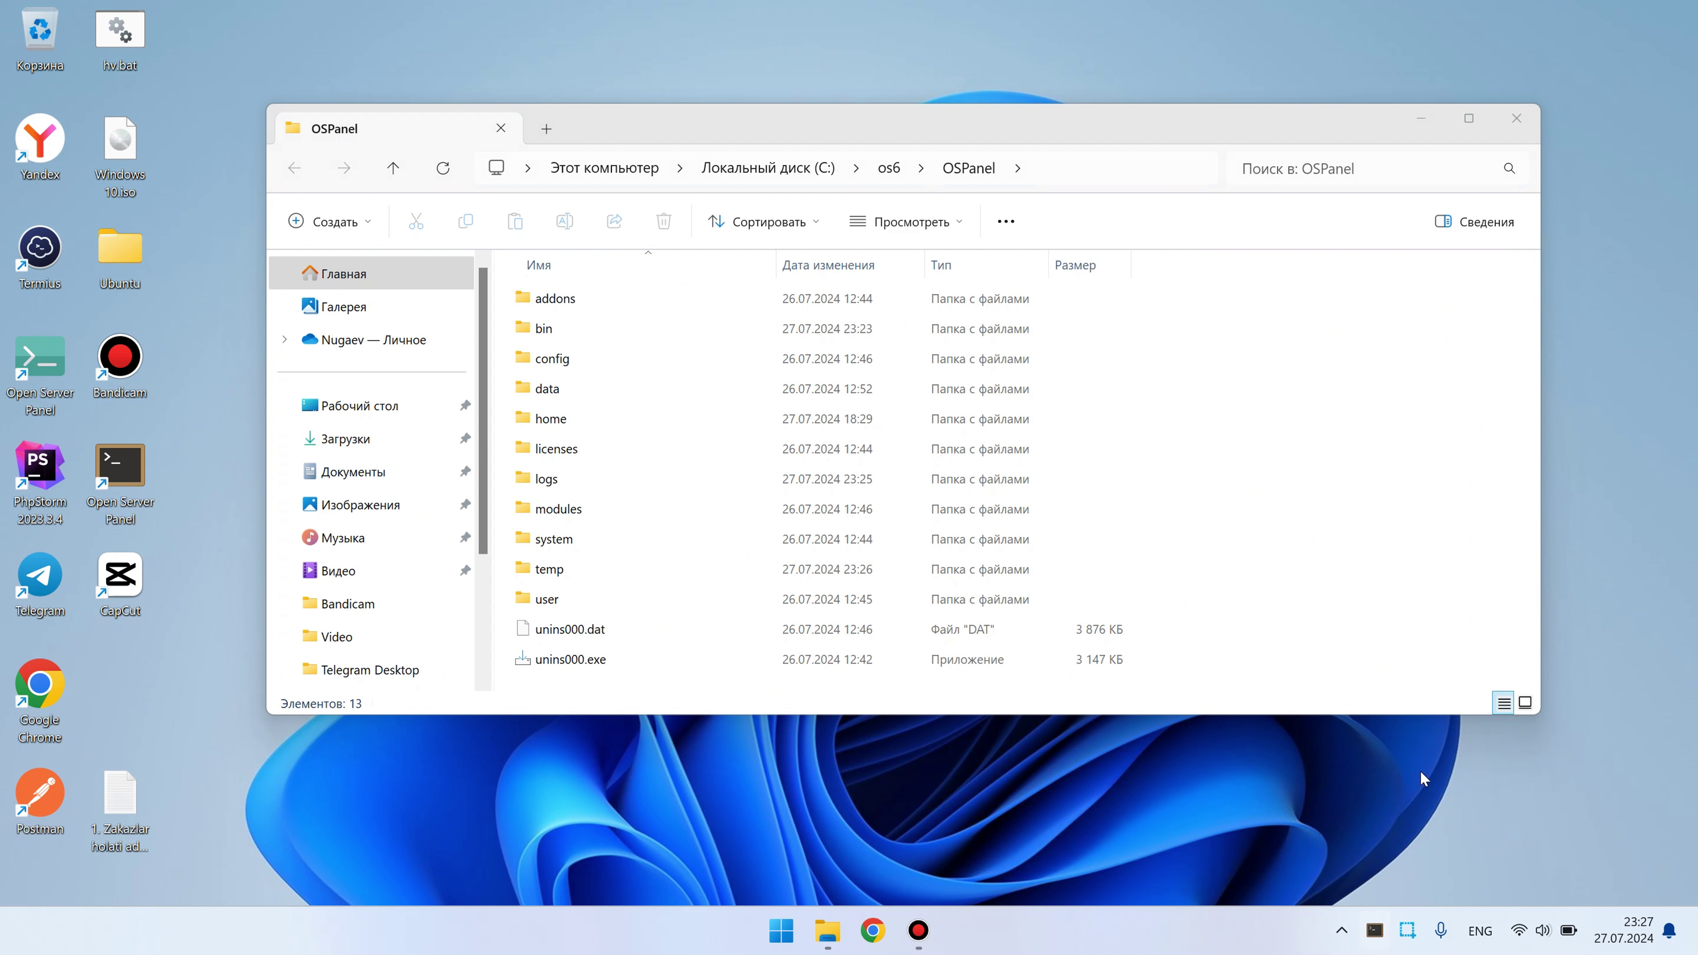
# Open the example.local site in the browser from the tray menu
pyautogui.click(1375, 939)
pyautogui.moveTo(1475, 733)
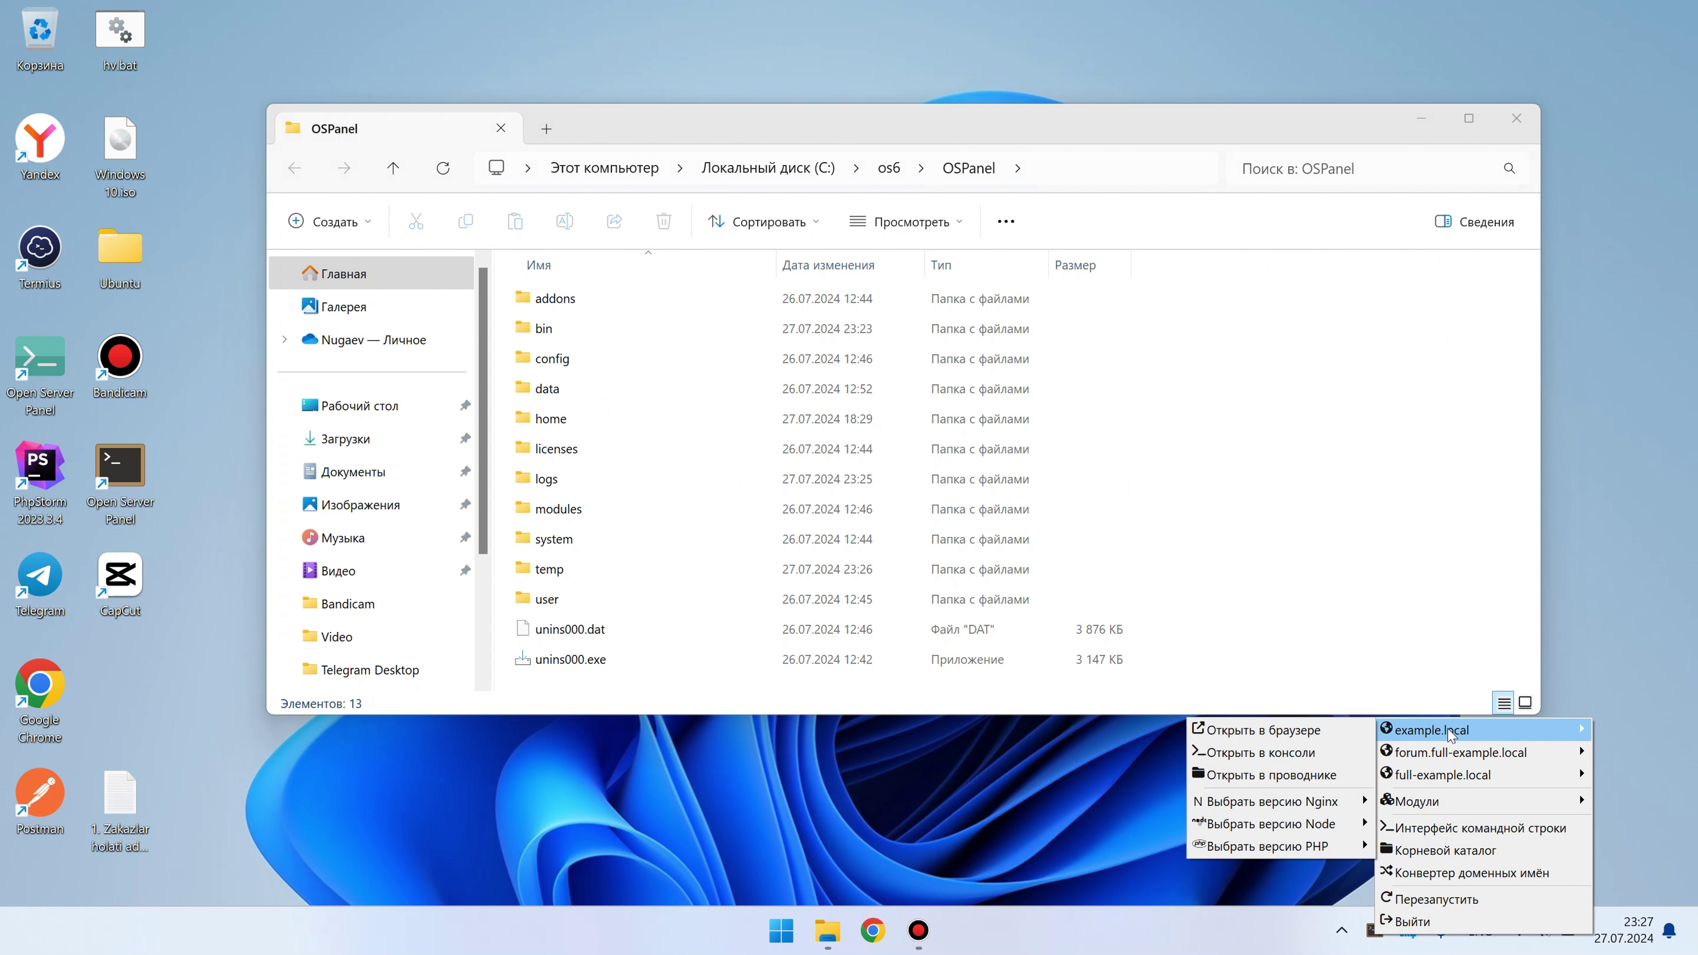
pyautogui.moveTo(1449, 759)
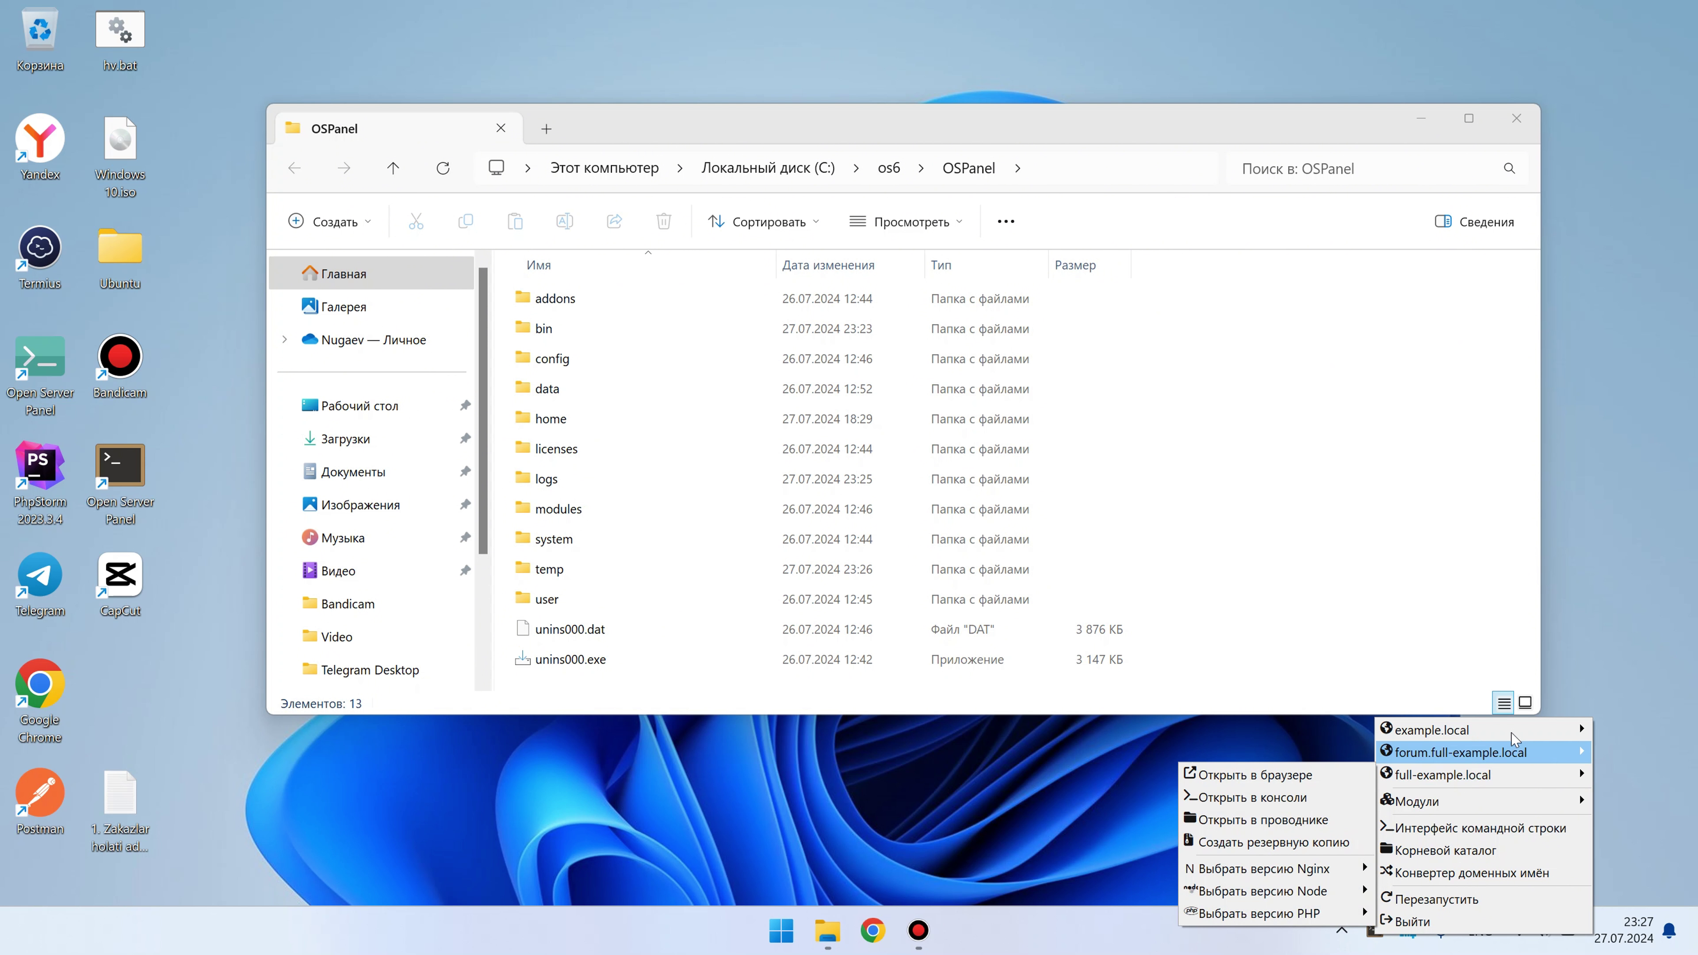
pyautogui.click(1268, 727)
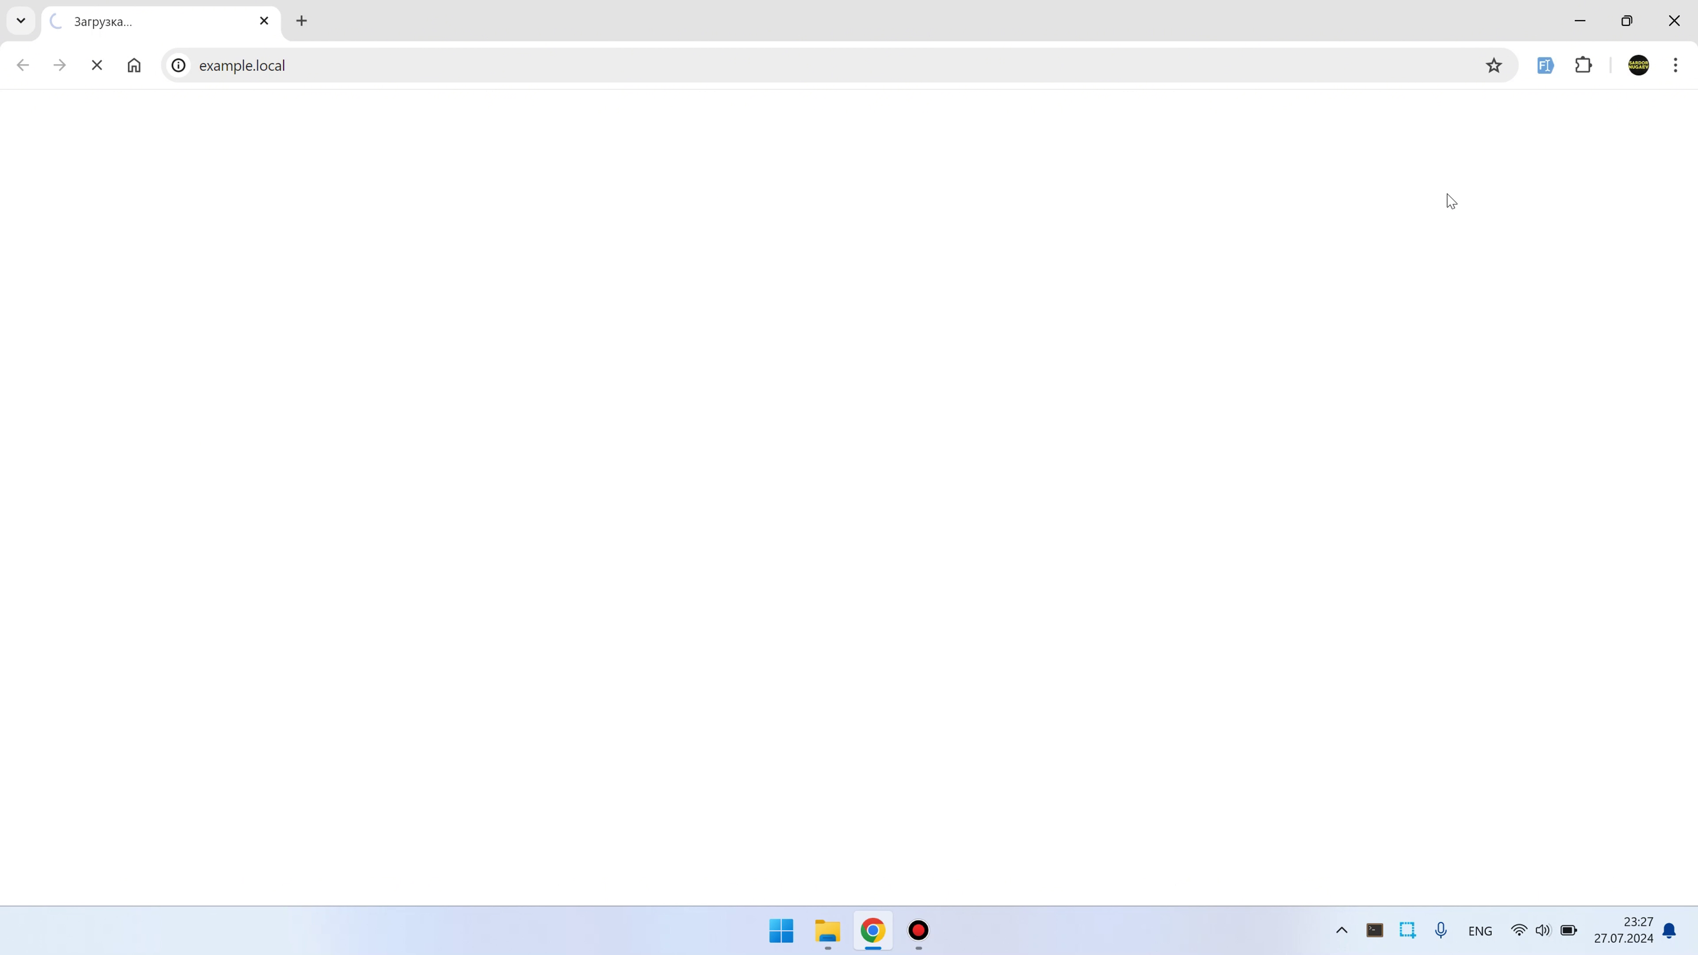
# Minimize Chrome showing the DNS_PROBE_FINISHED_NXDOMAIN error to return to the OSPanel folder
pyautogui.click(1581, 19)
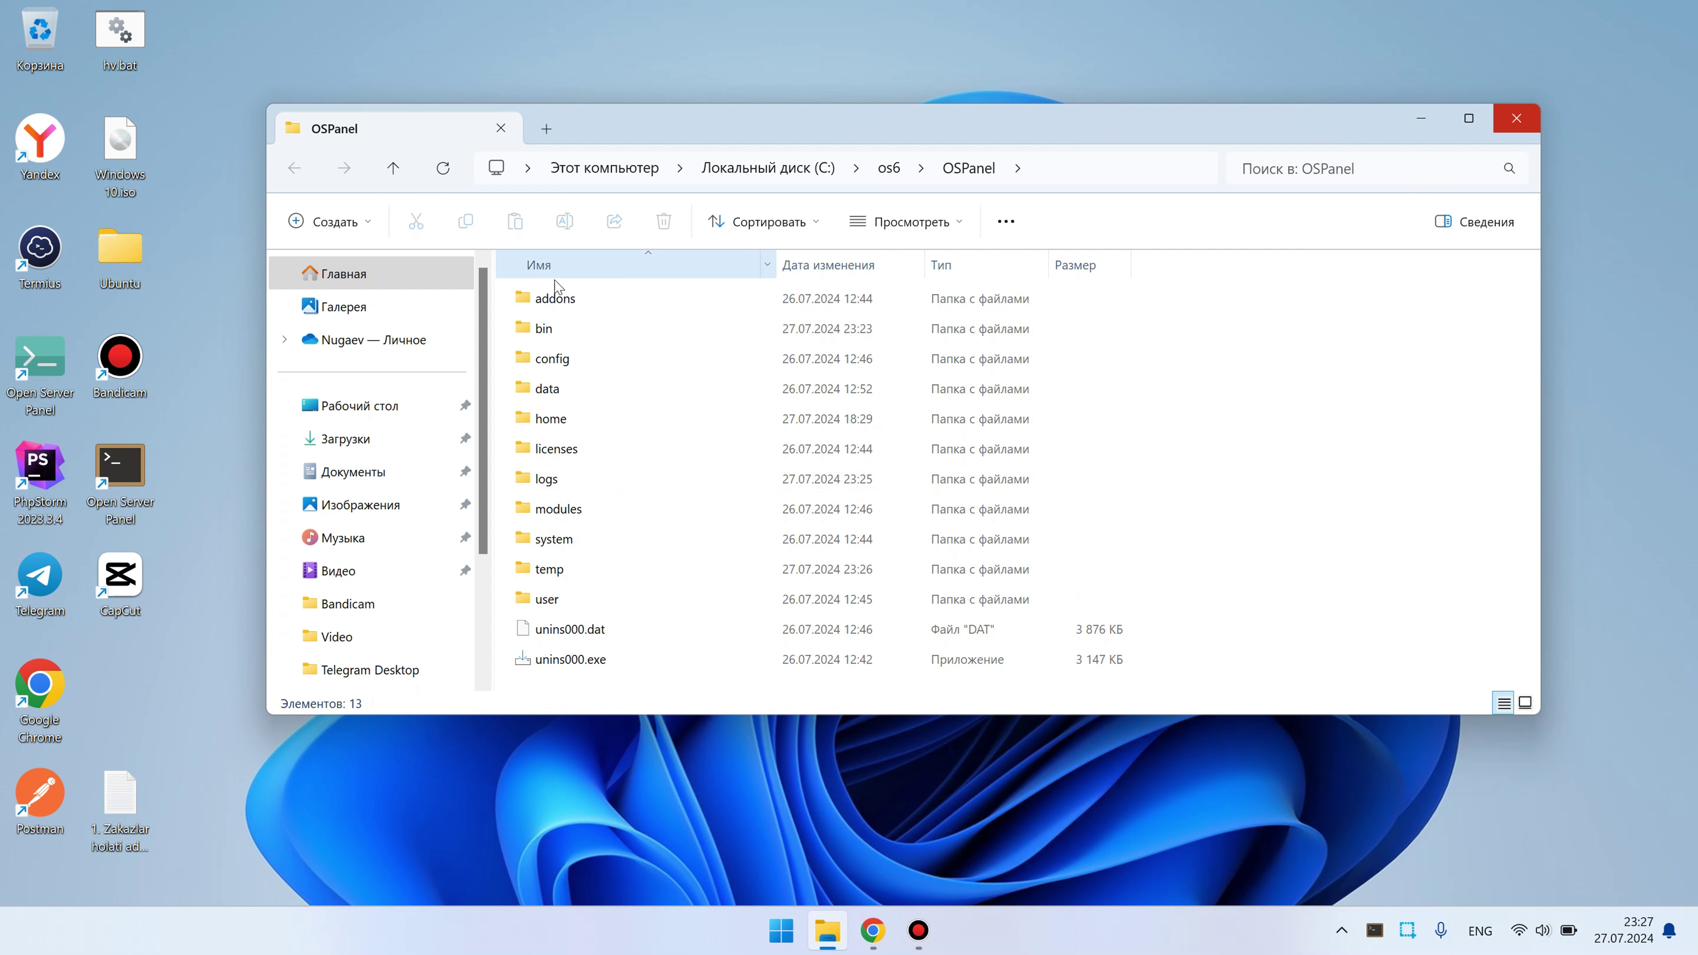
# Navigate into home, then example.local, then its .osp folder containing project.ini
pyautogui.doubleClick(559, 419)
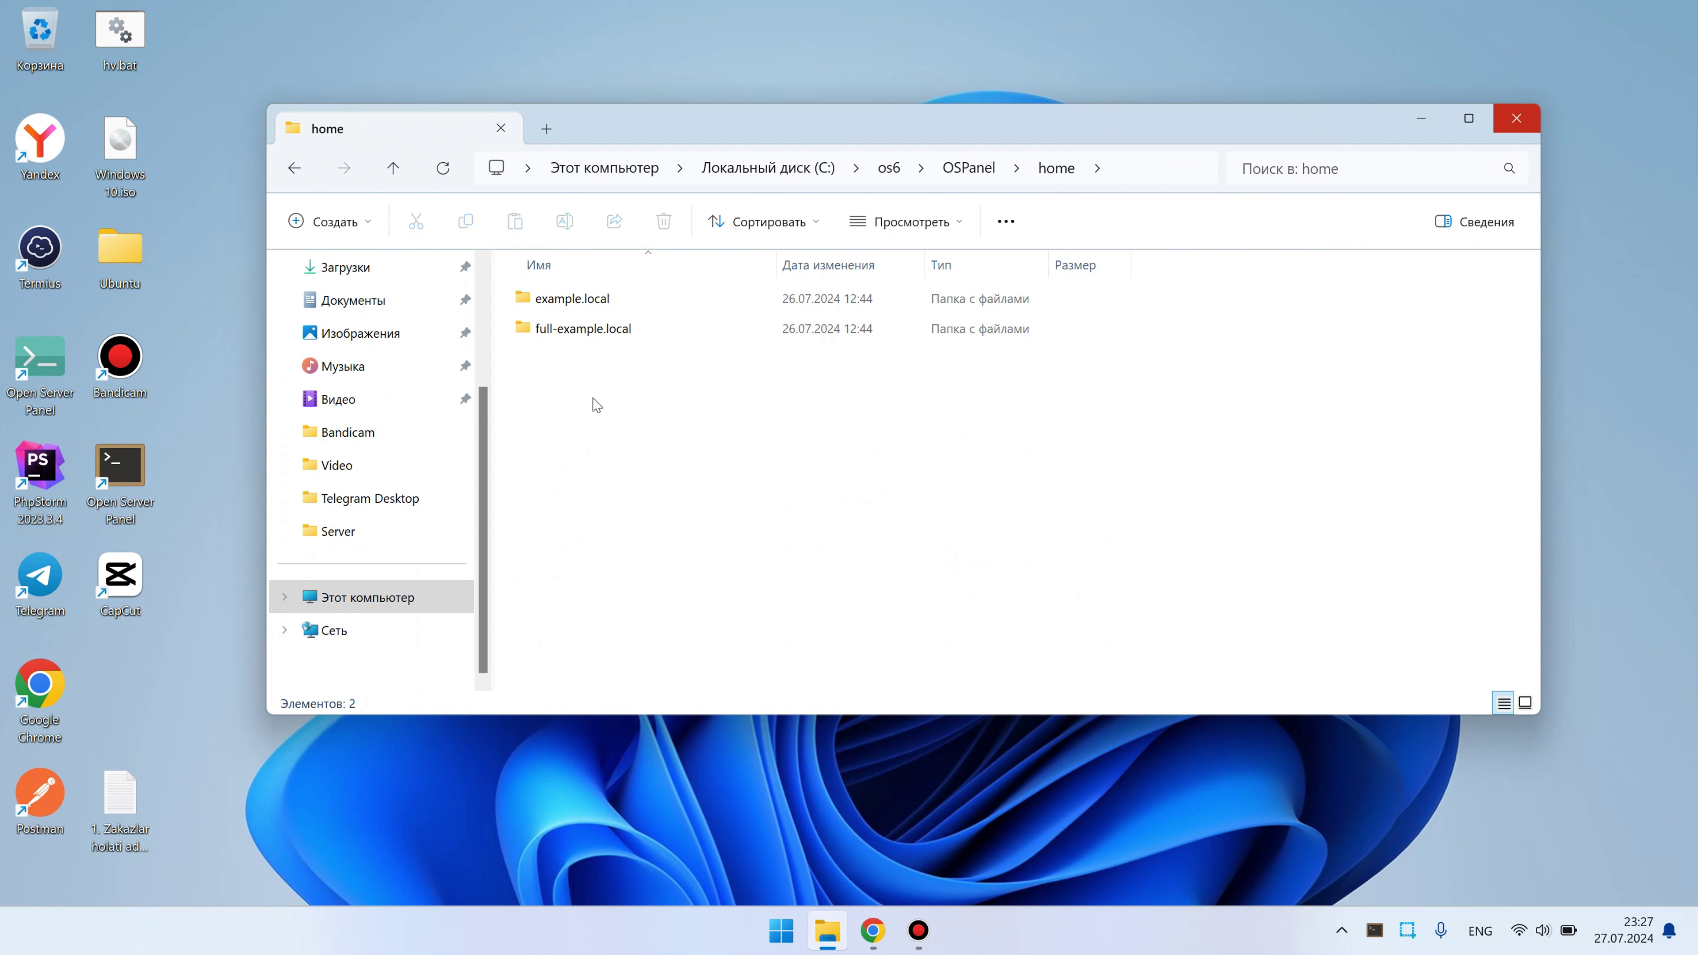
pyautogui.click(583, 302)
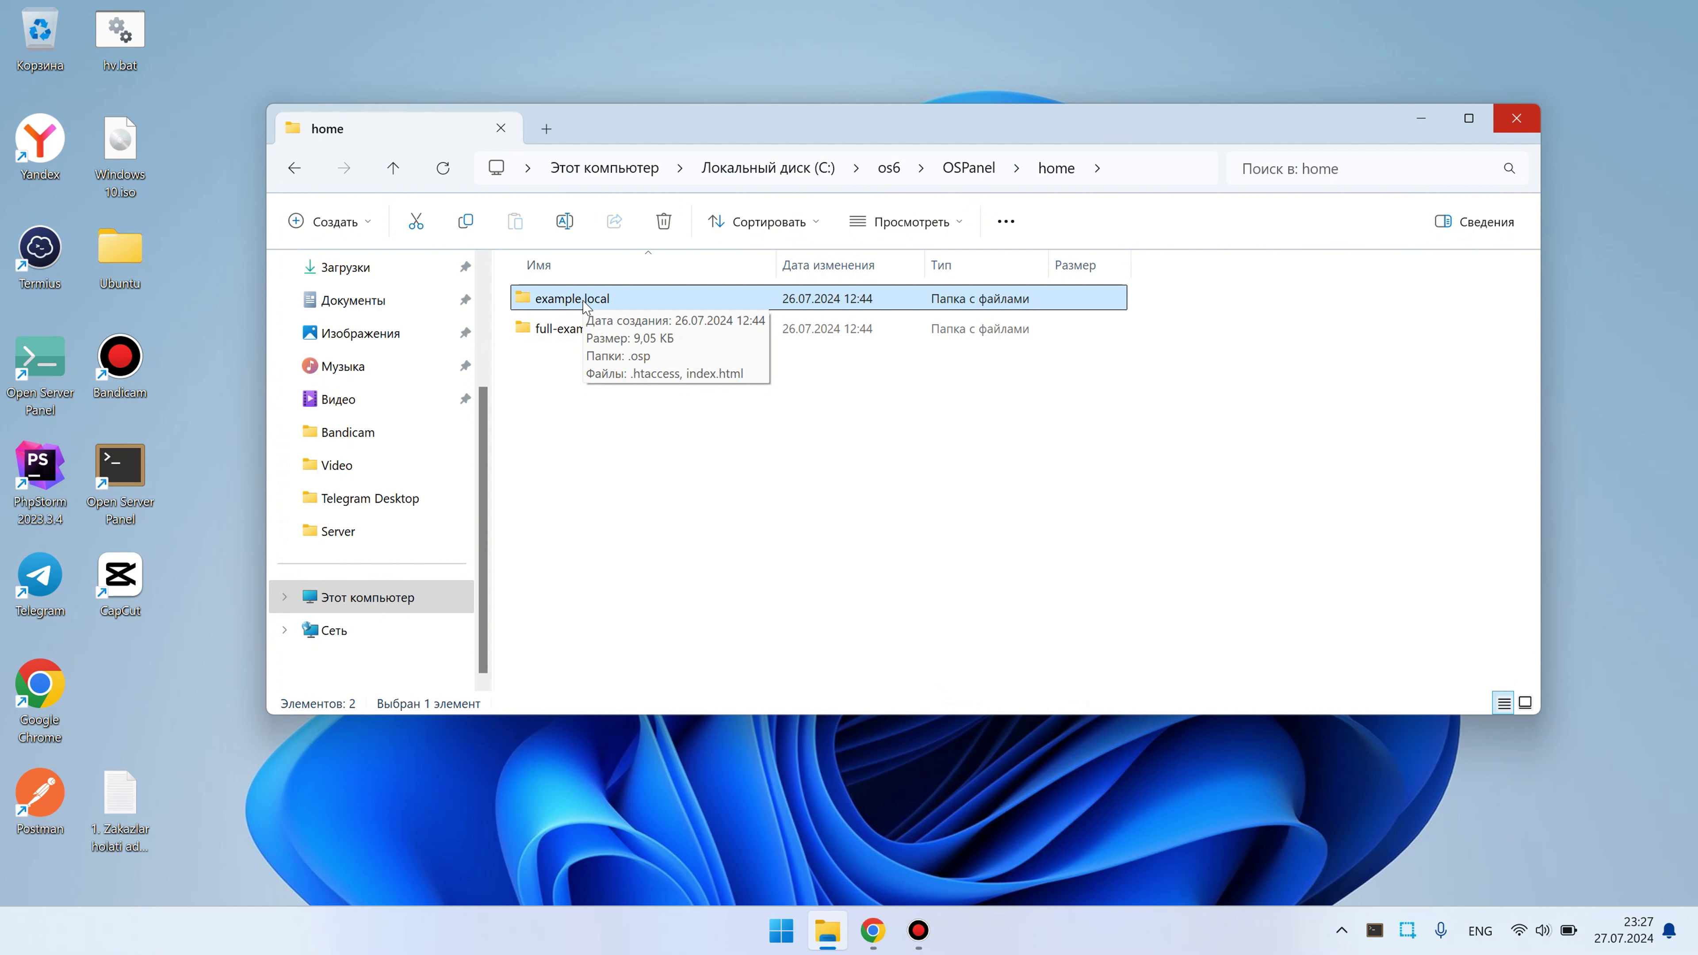
pyautogui.doubleClick(586, 305)
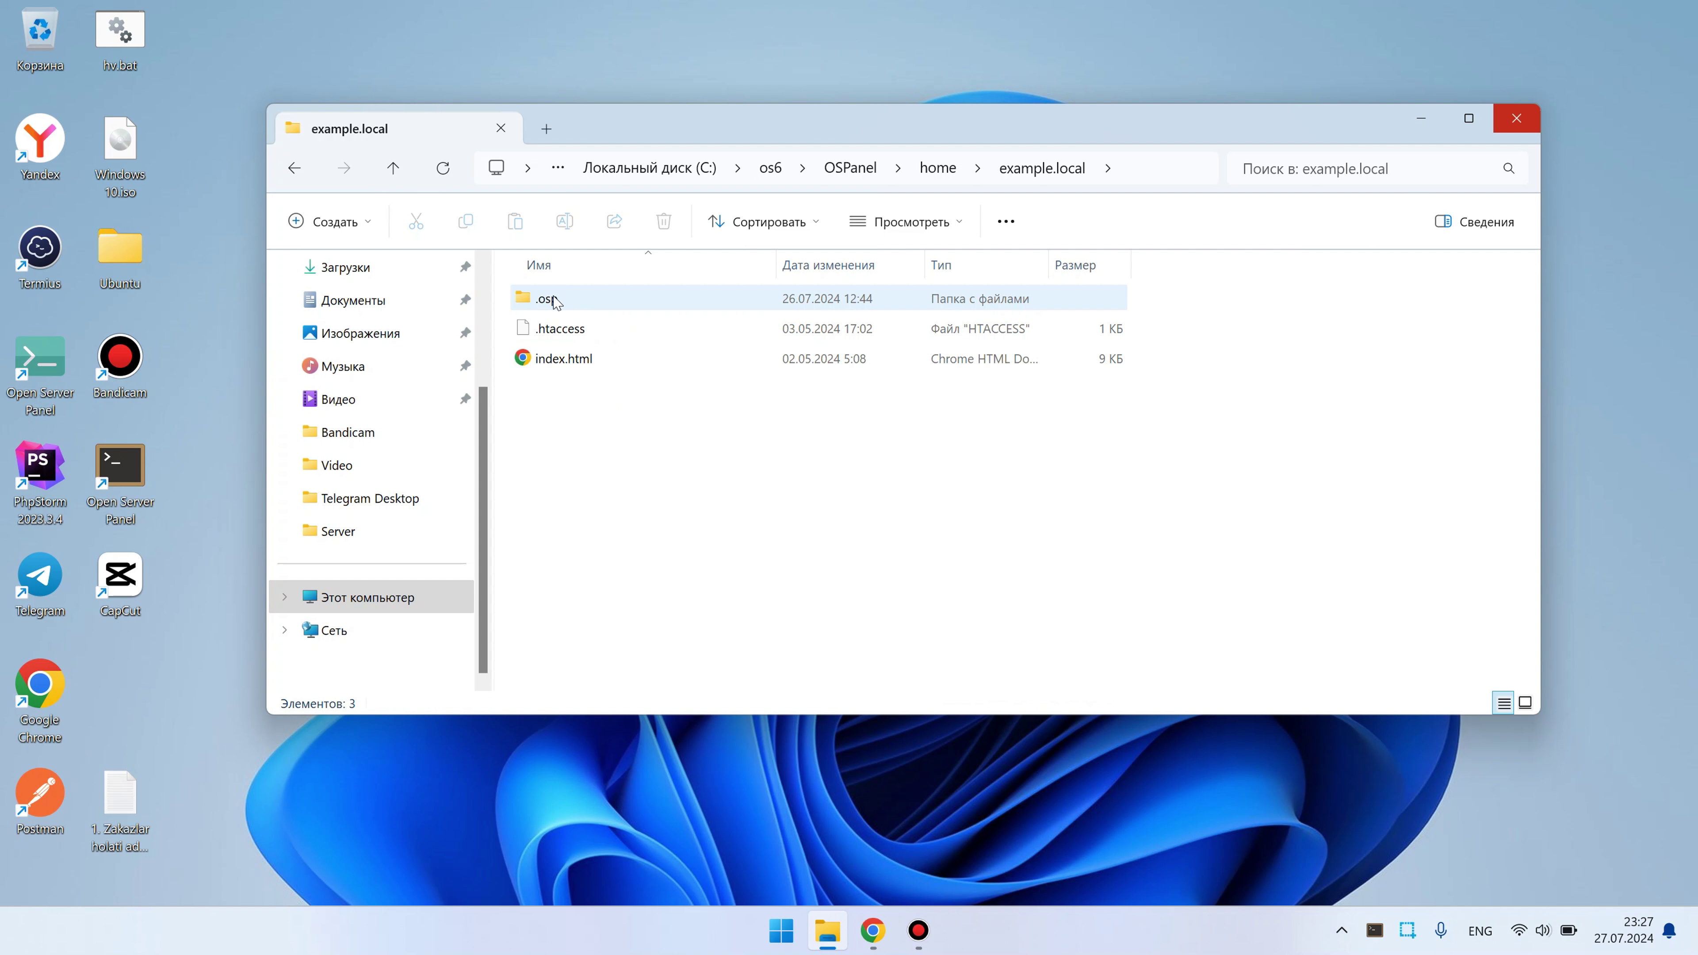
pyautogui.click(569, 327)
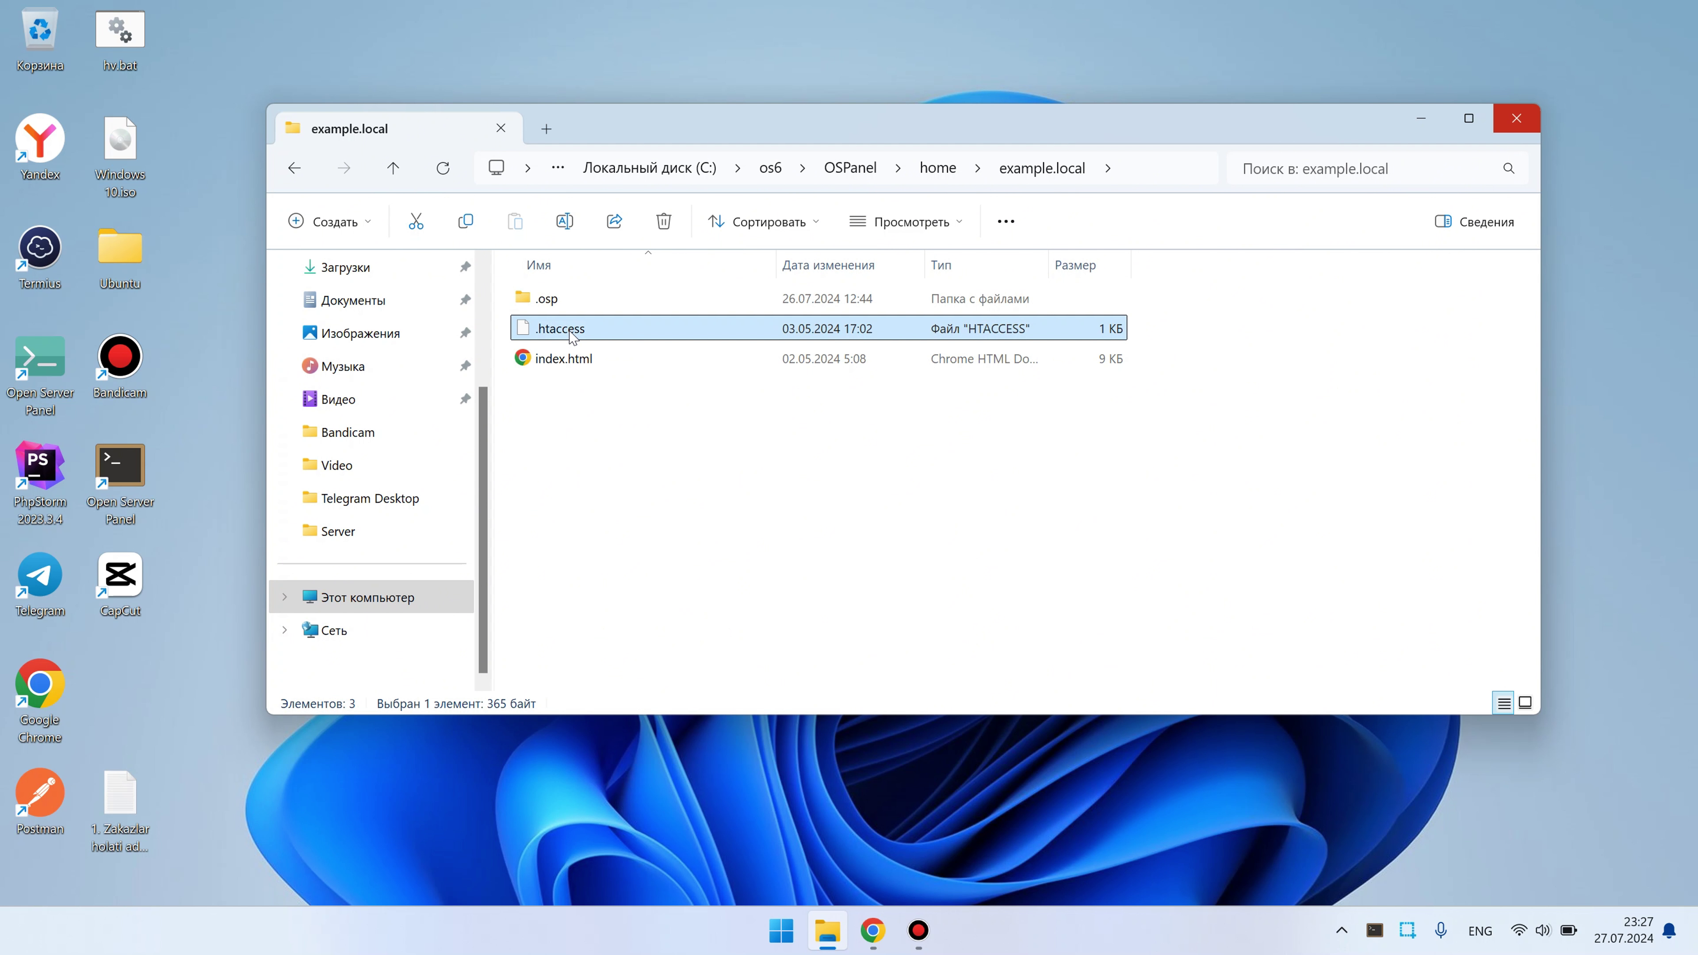
pyautogui.click(580, 366)
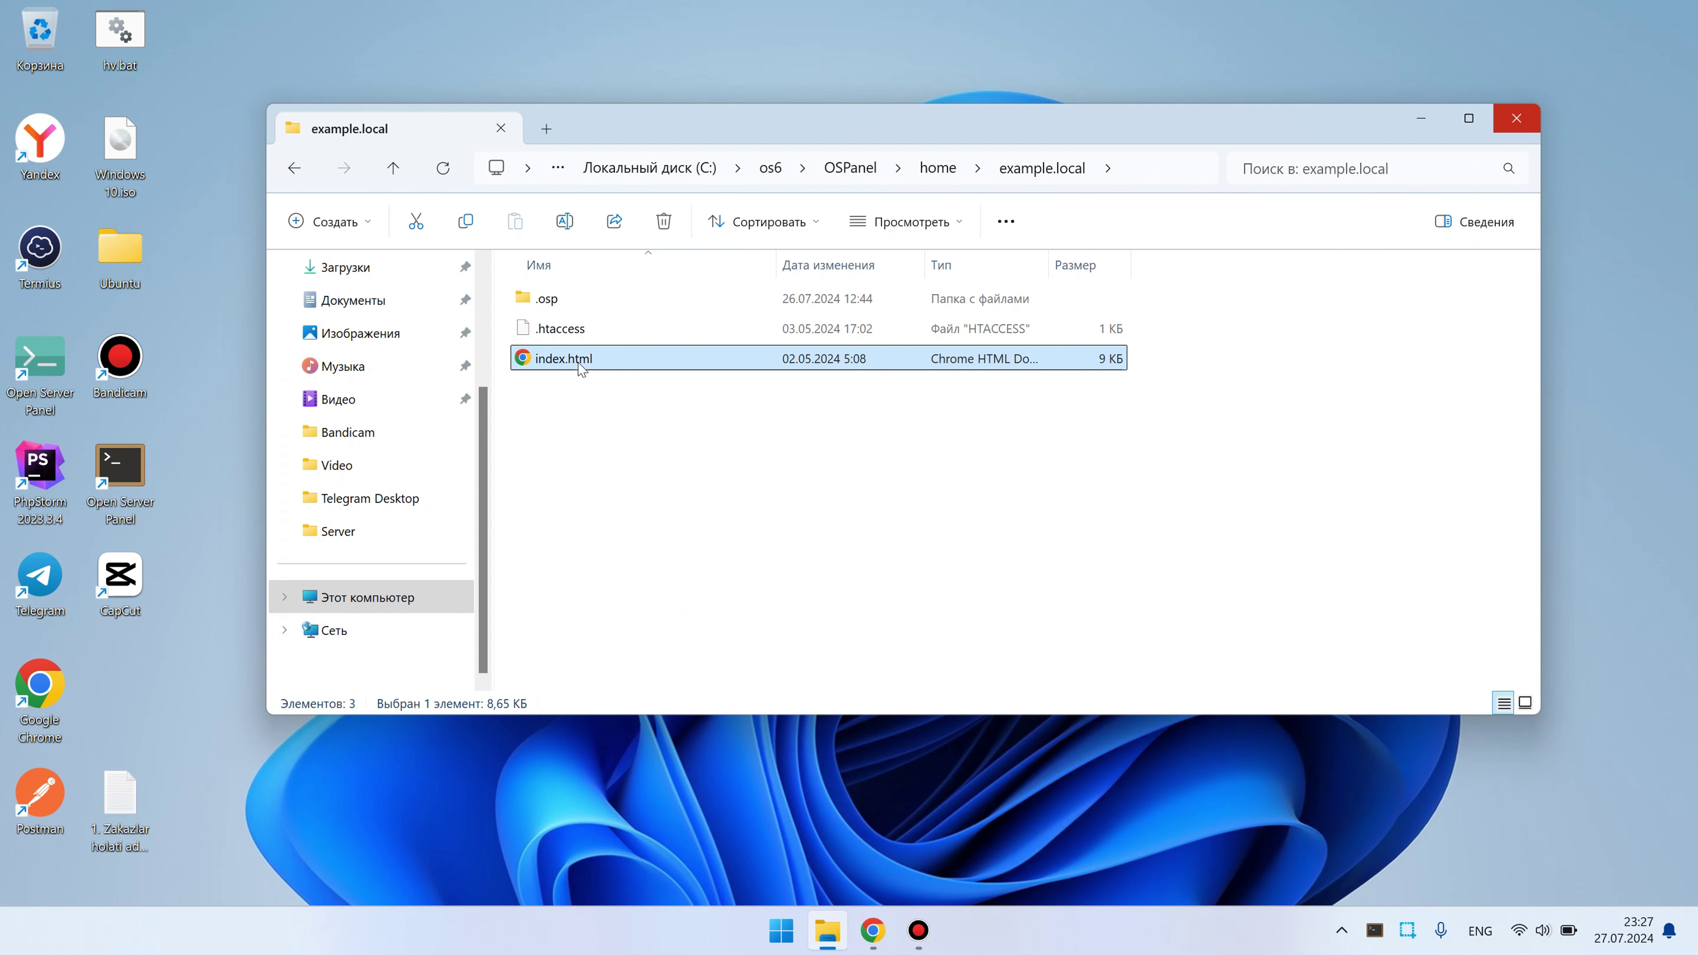
pyautogui.click(580, 306)
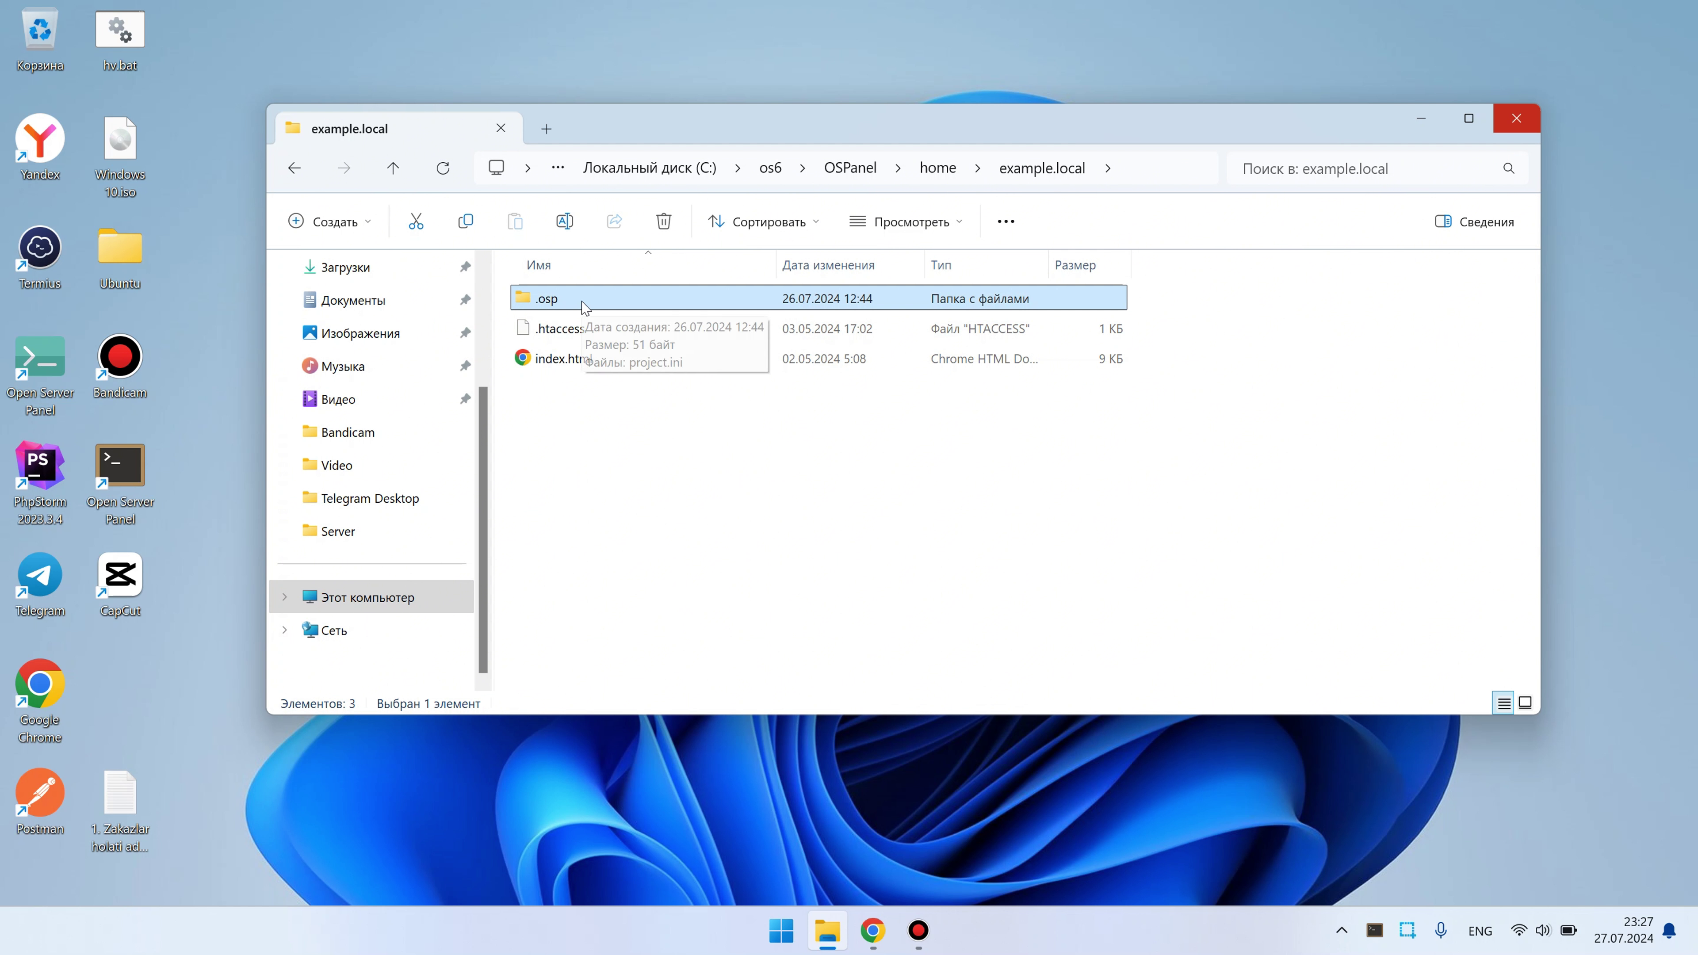
pyautogui.doubleClick(583, 305)
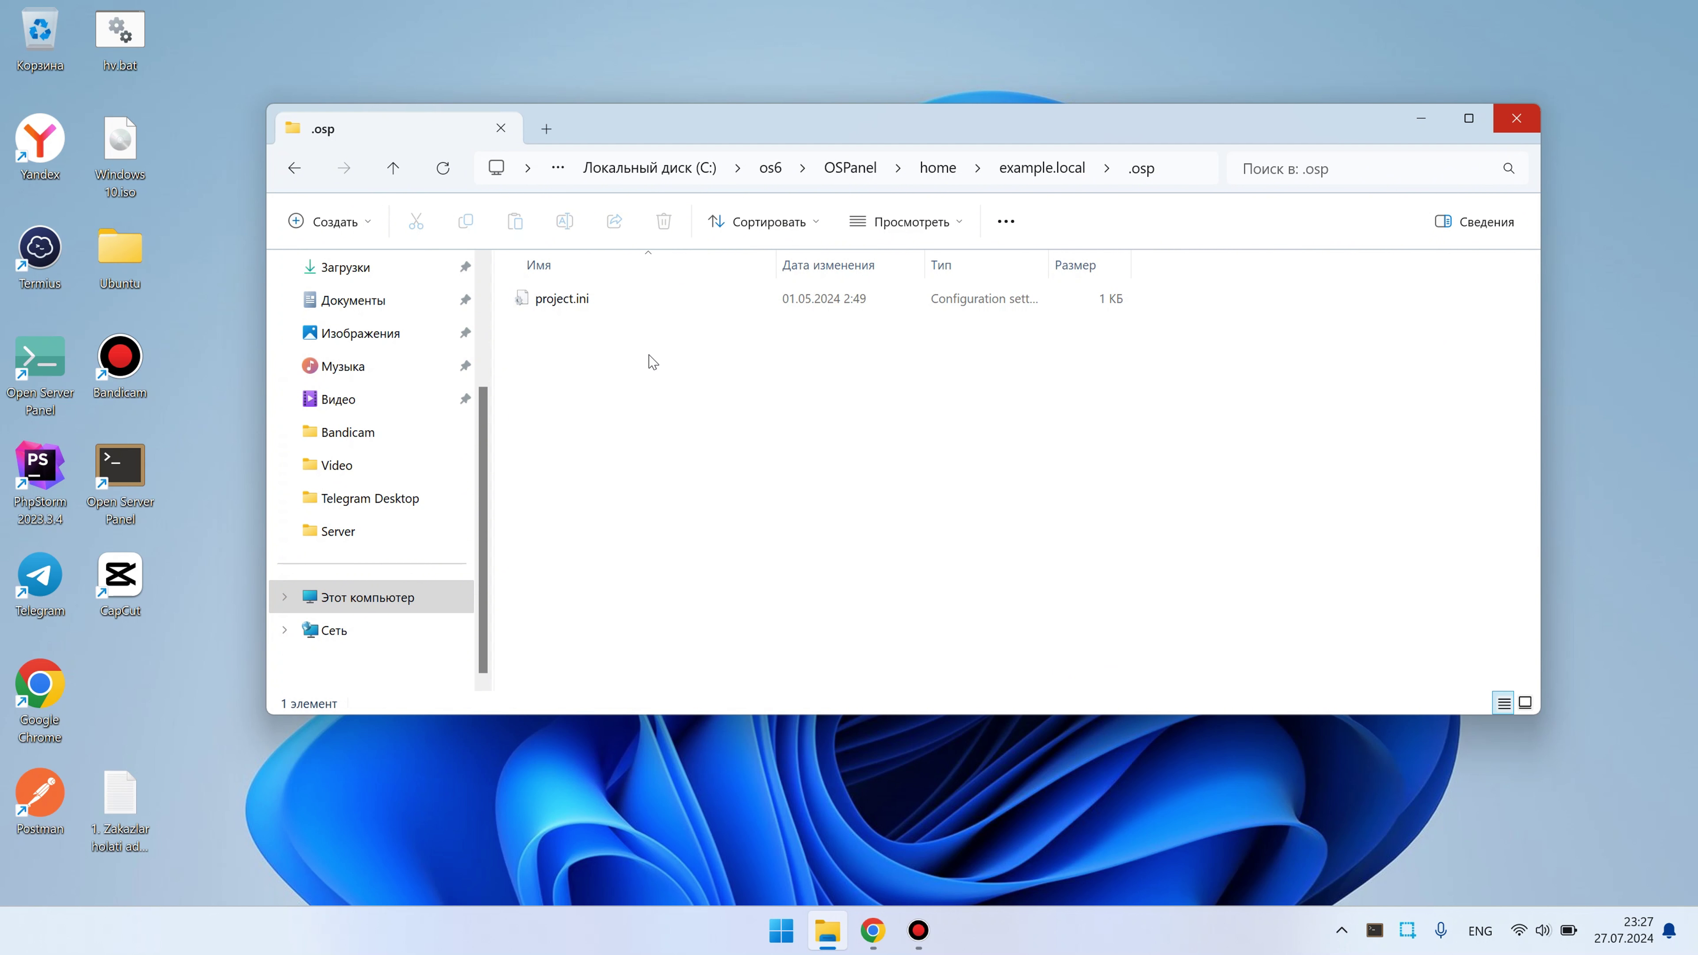
# Open project.ini in Notepad and highlight [example.local] and php_engine = PHP-8.1
pyautogui.click(585, 303)
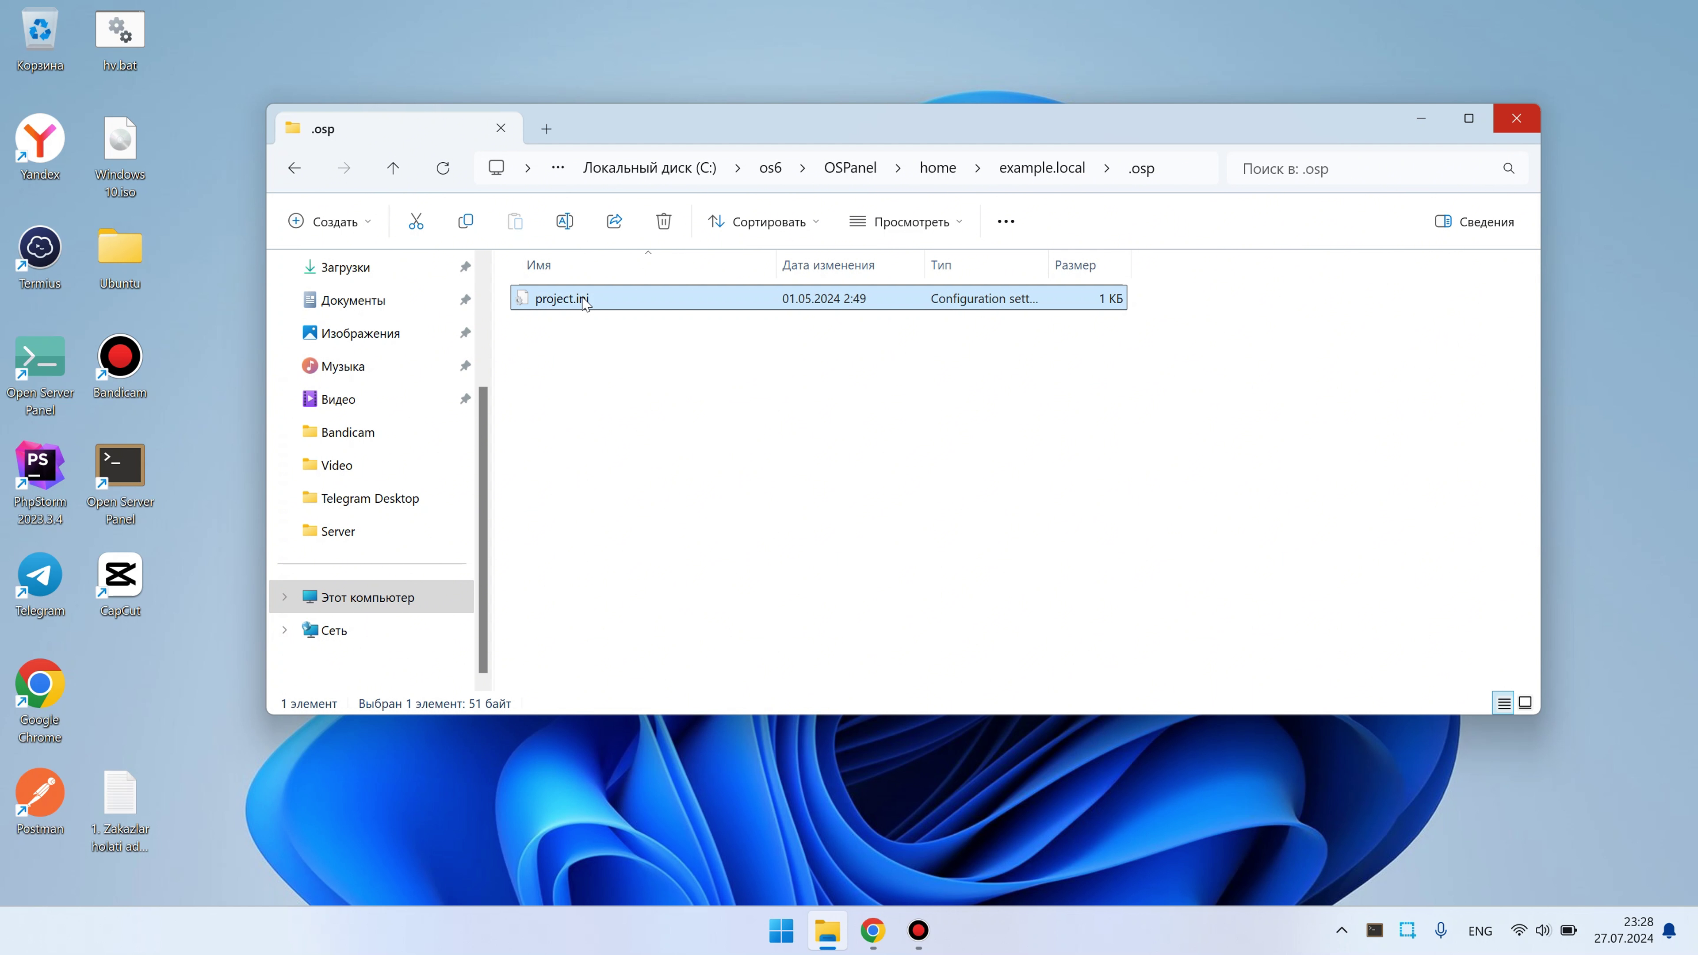
pyautogui.rightClick(585, 302)
pyautogui.click(674, 368)
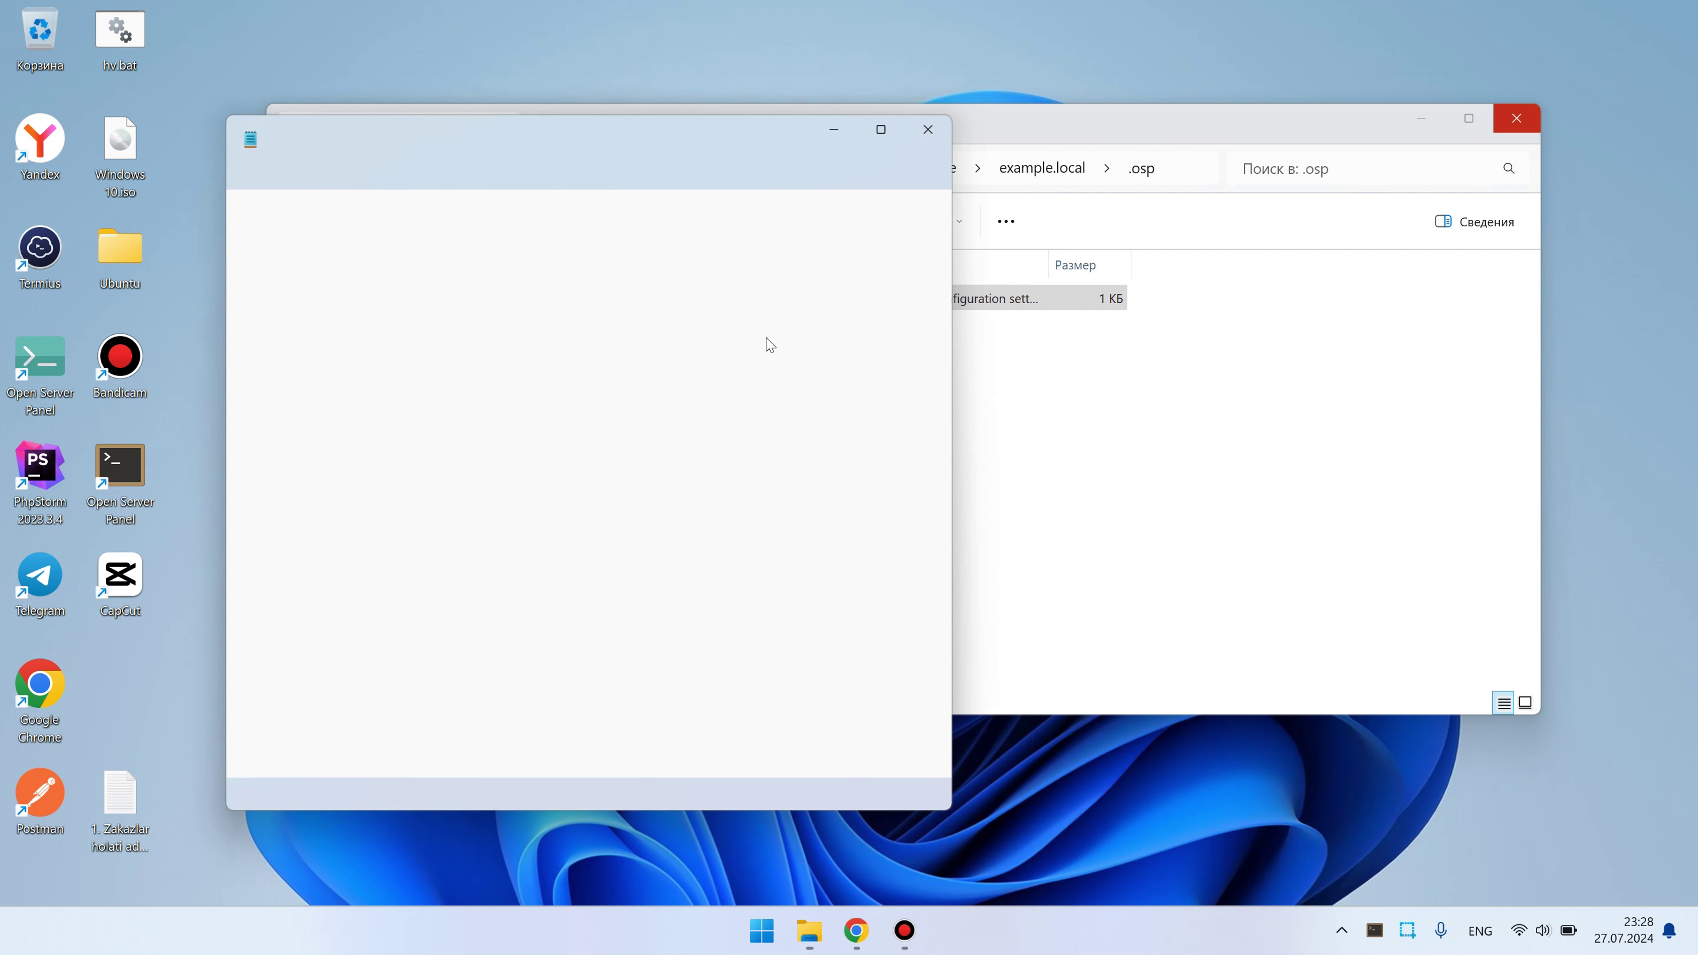
pyautogui.moveTo(247, 212); pyautogui.dragTo(359, 213)
pyautogui.doubleClick(320, 249)
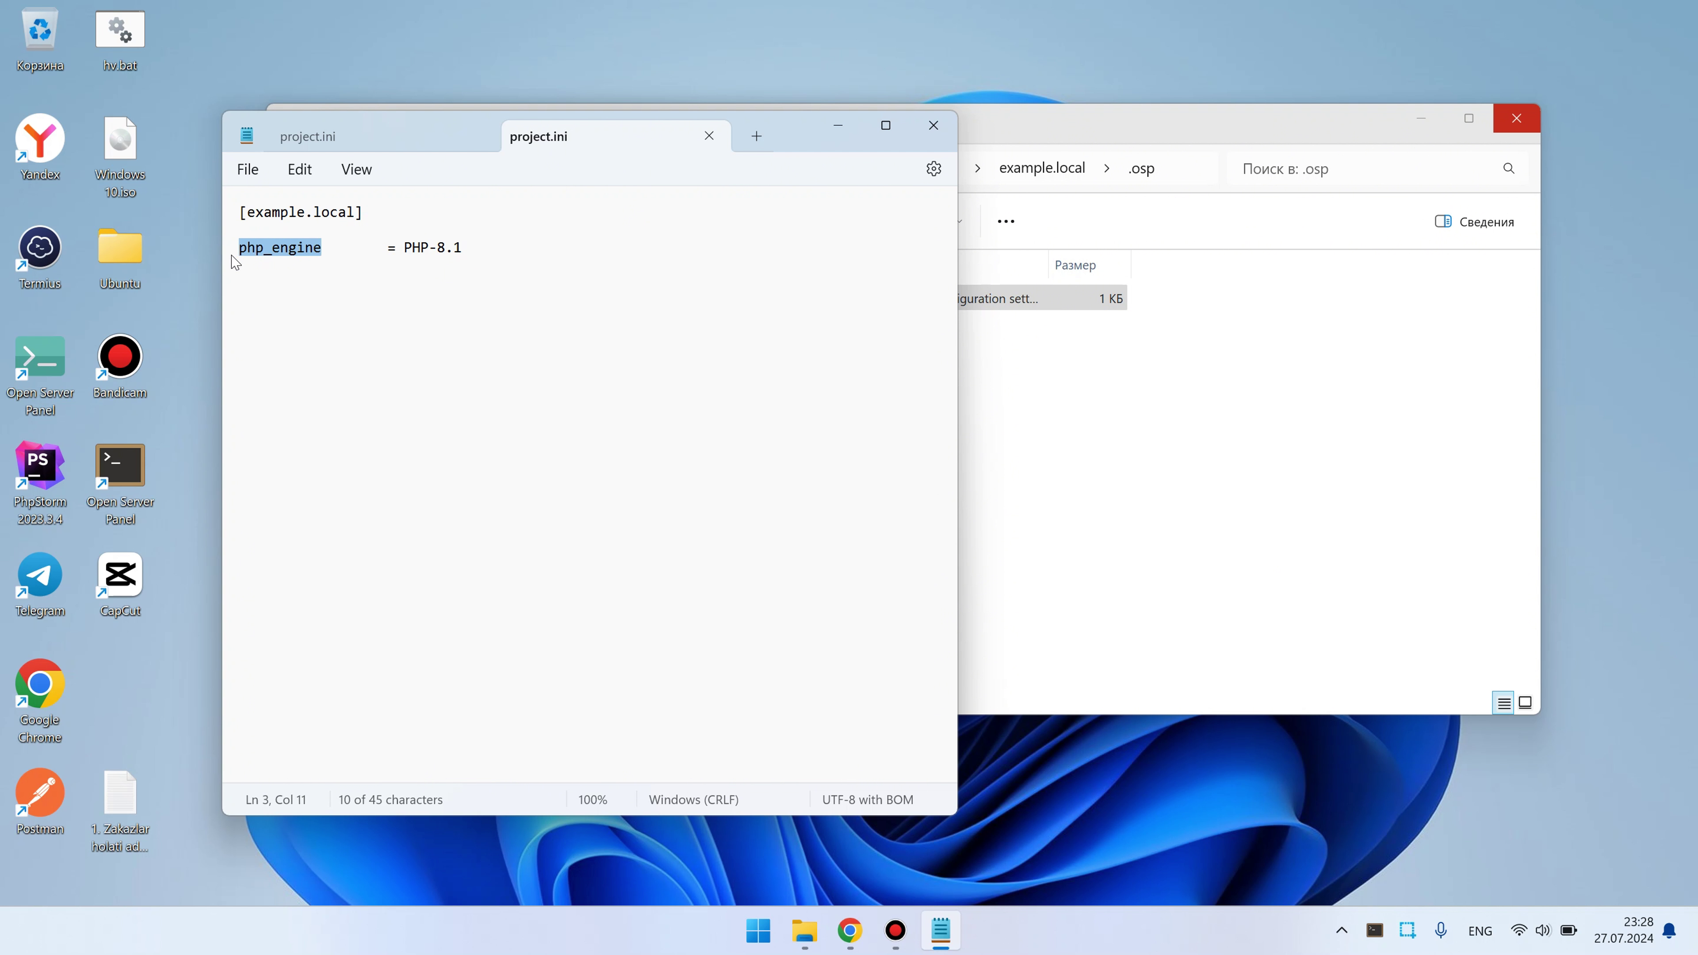
pyautogui.moveTo(406, 250); pyautogui.dragTo(486, 255)
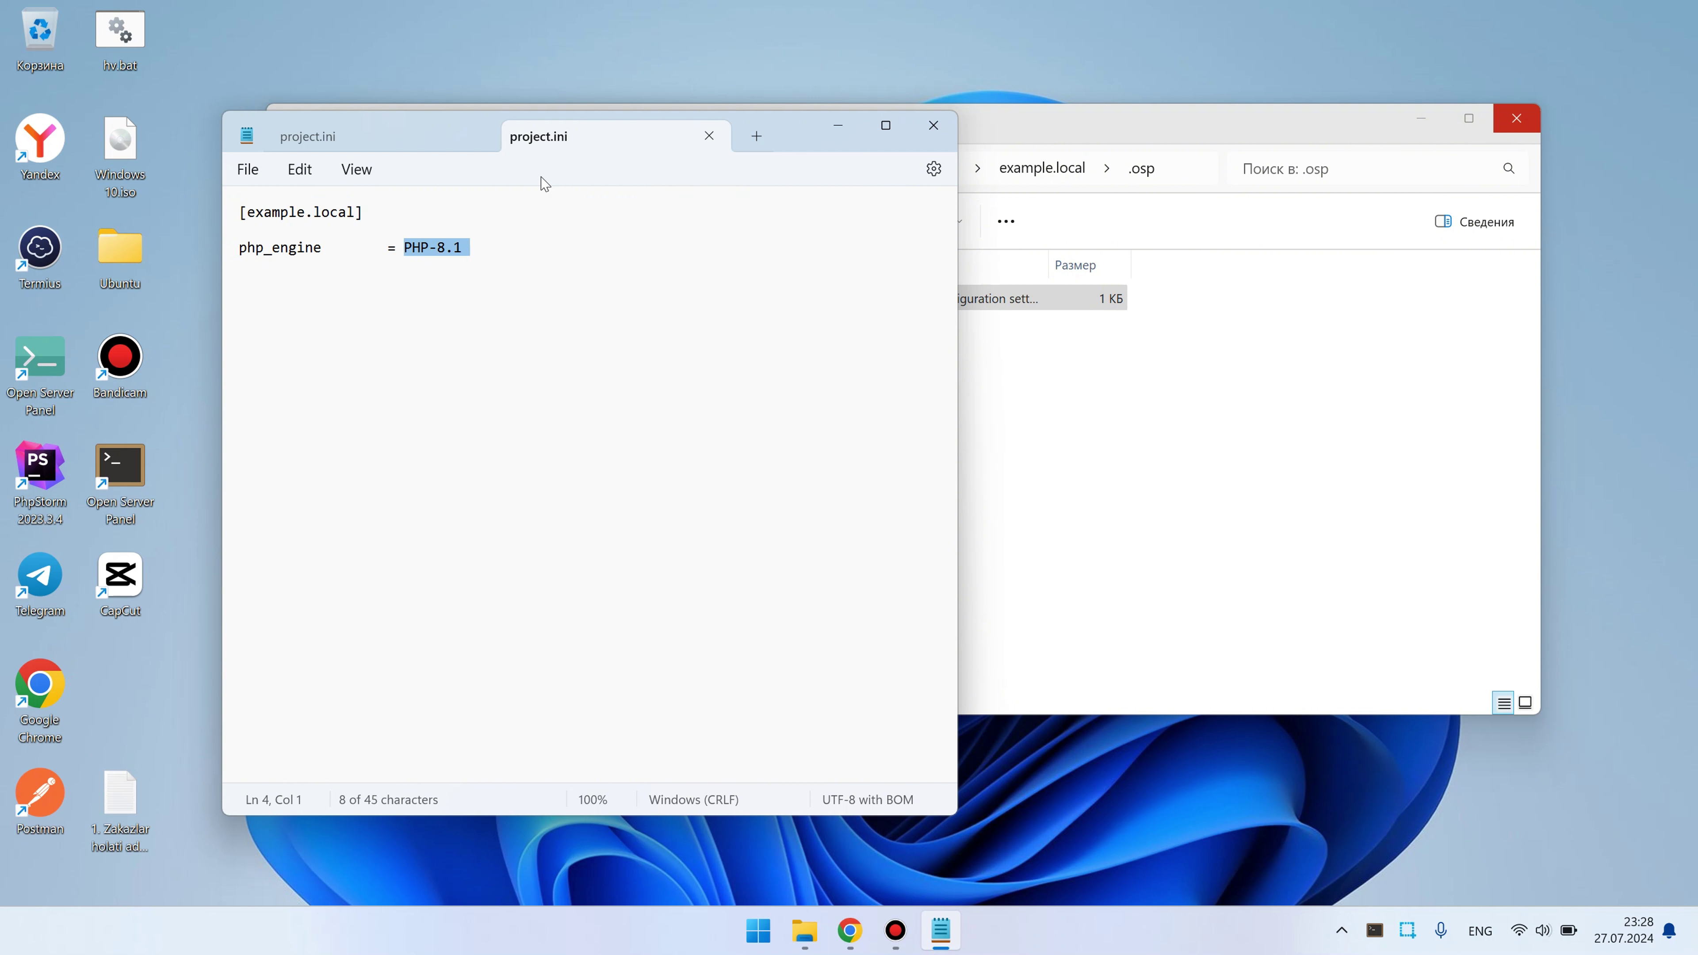
# Close the unsaved [yii] project.ini tab without saving and return to the folder
pyautogui.click(480, 135)
pyautogui.click(644, 507)
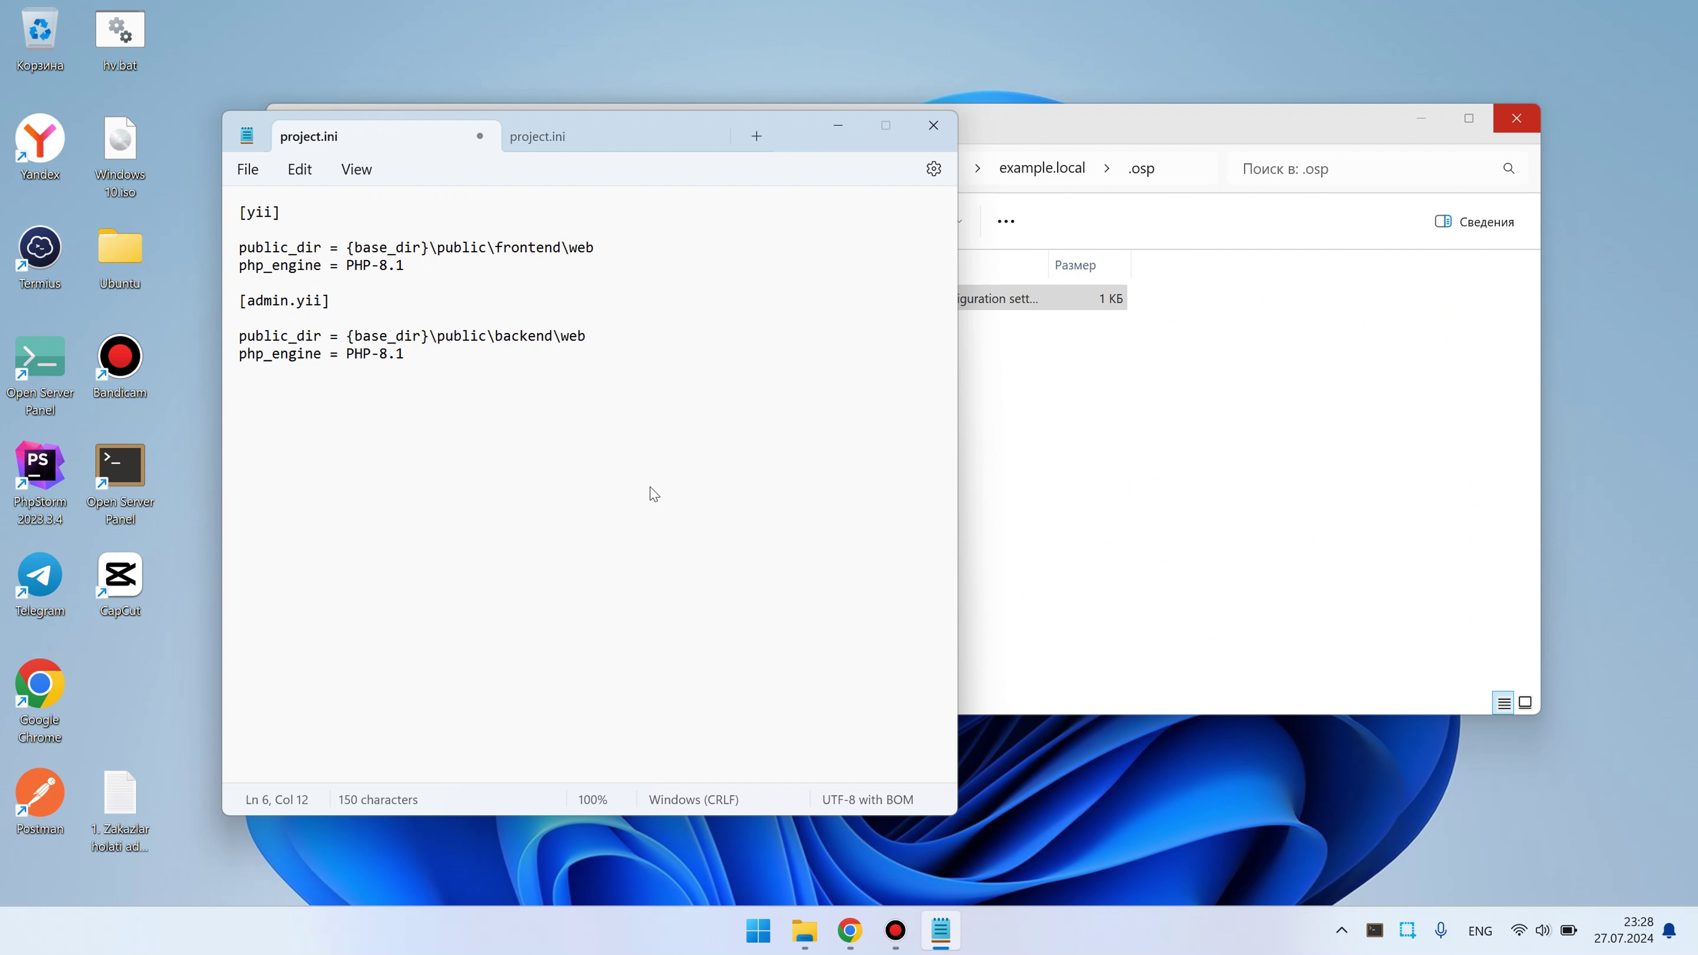
pyautogui.click(985, 587)
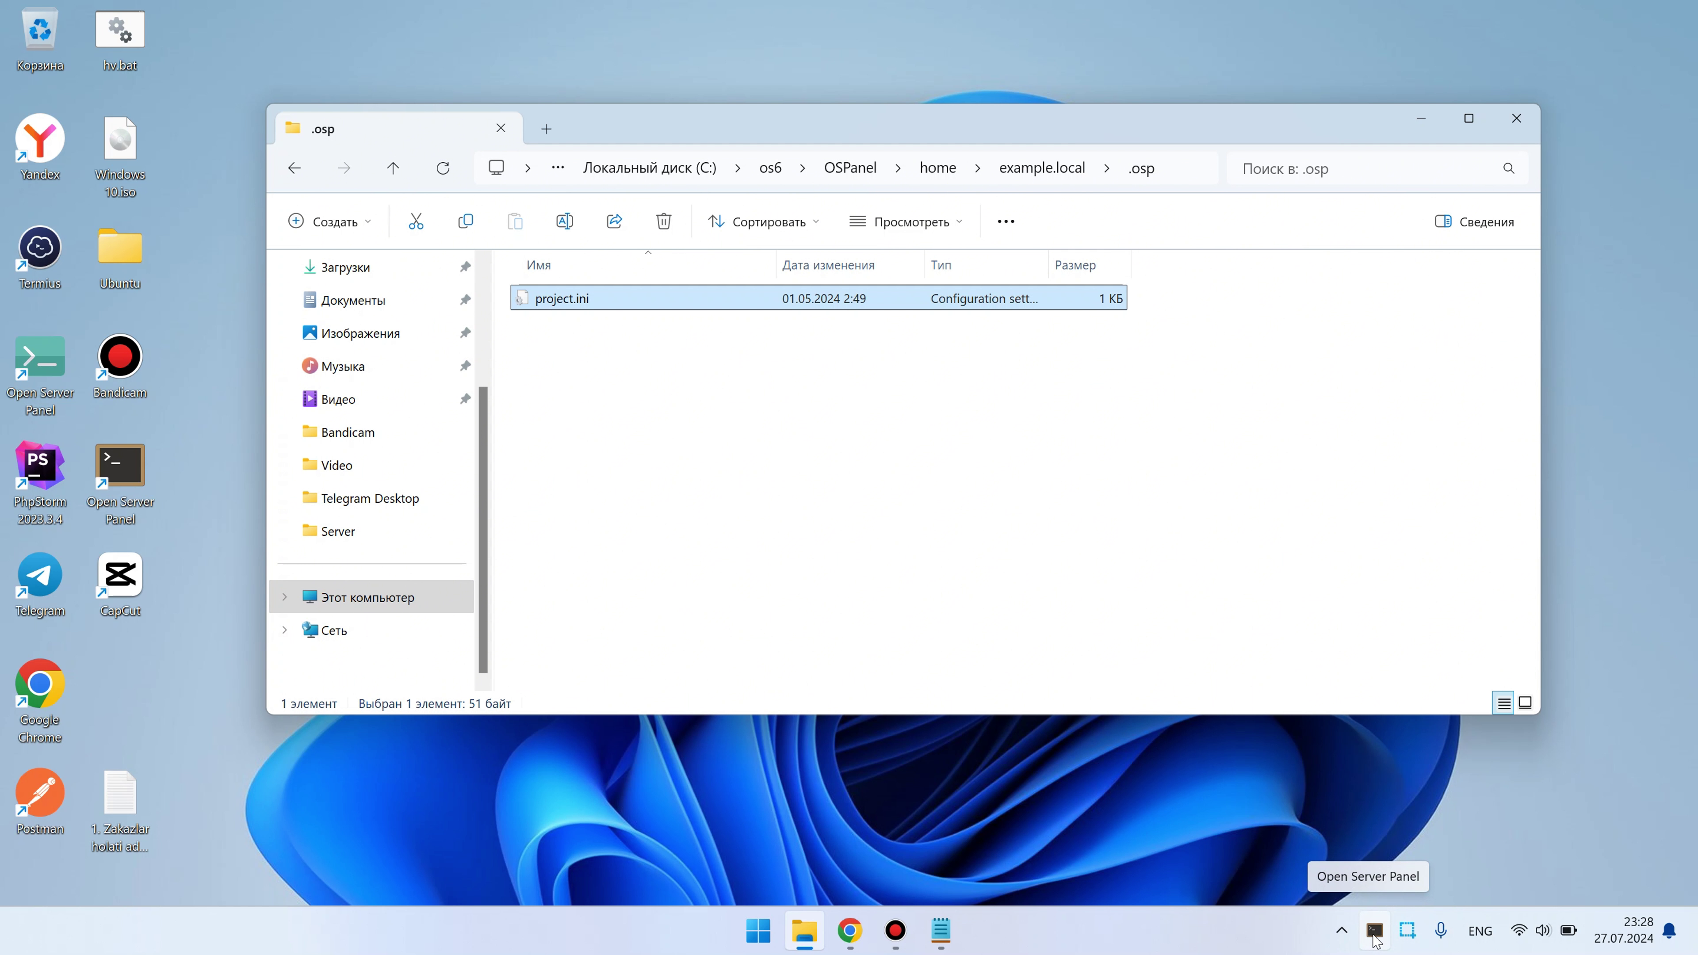
# Enable PHP-8.1 via the tray's Модули > PHP > PHP-8.1 > Включить
pyautogui.click(1374, 933)
pyautogui.moveTo(1417, 801)
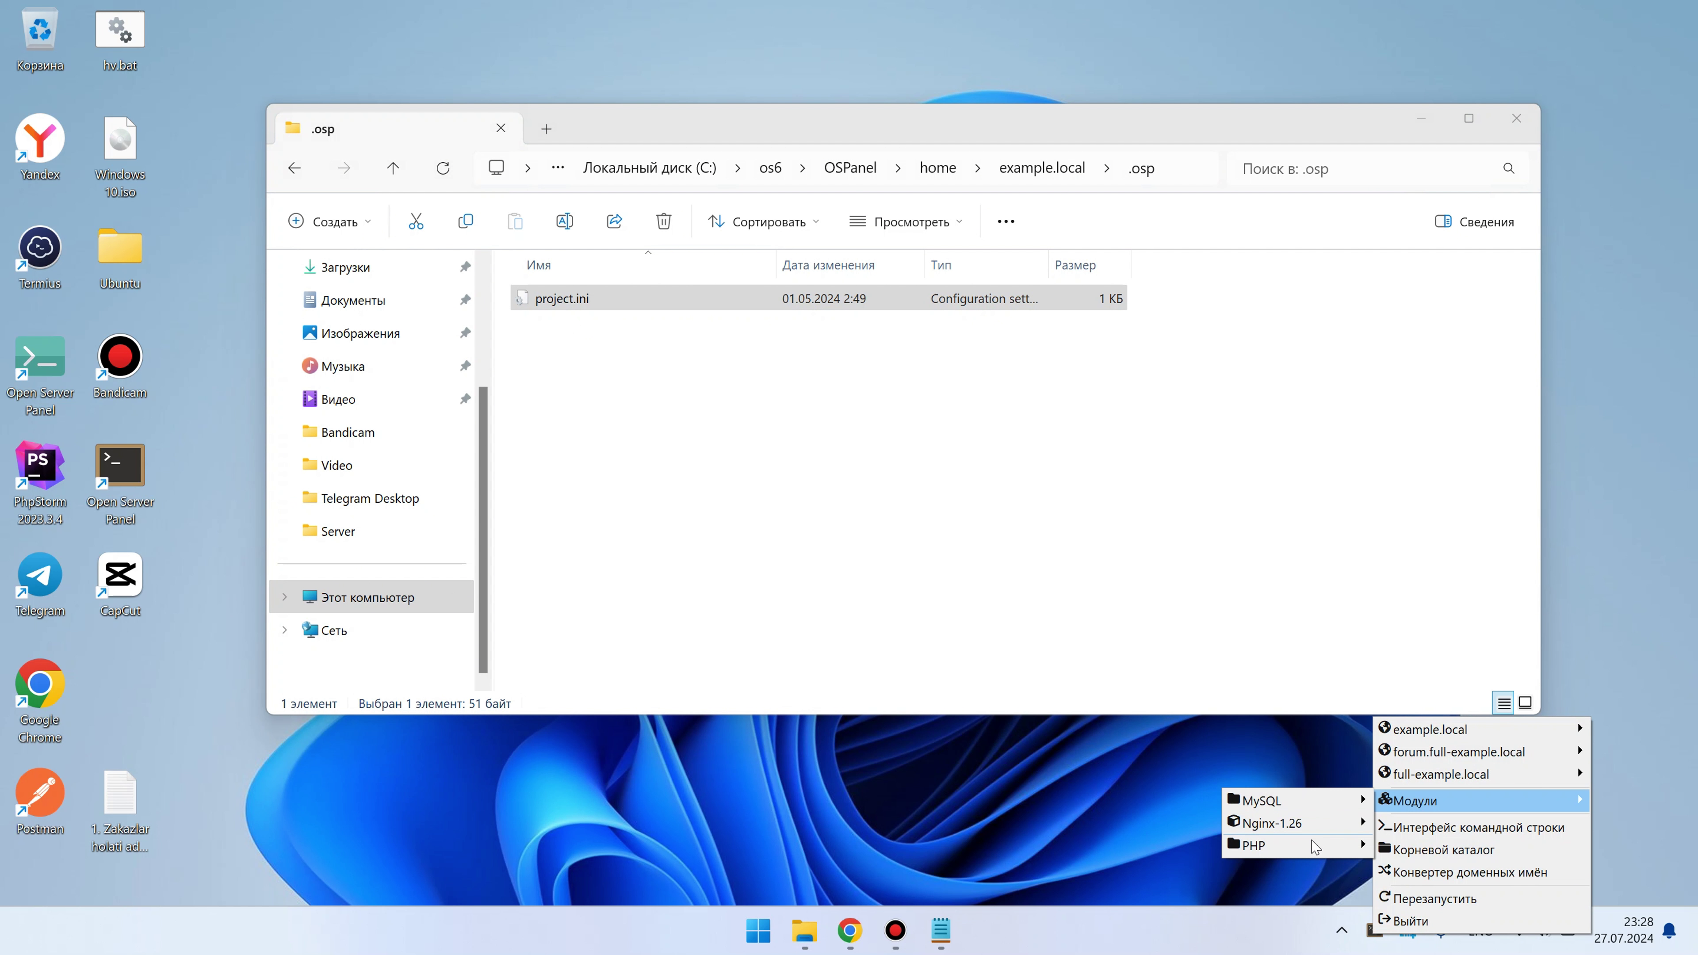
pyautogui.moveTo(1314, 846)
pyautogui.moveTo(1444, 736)
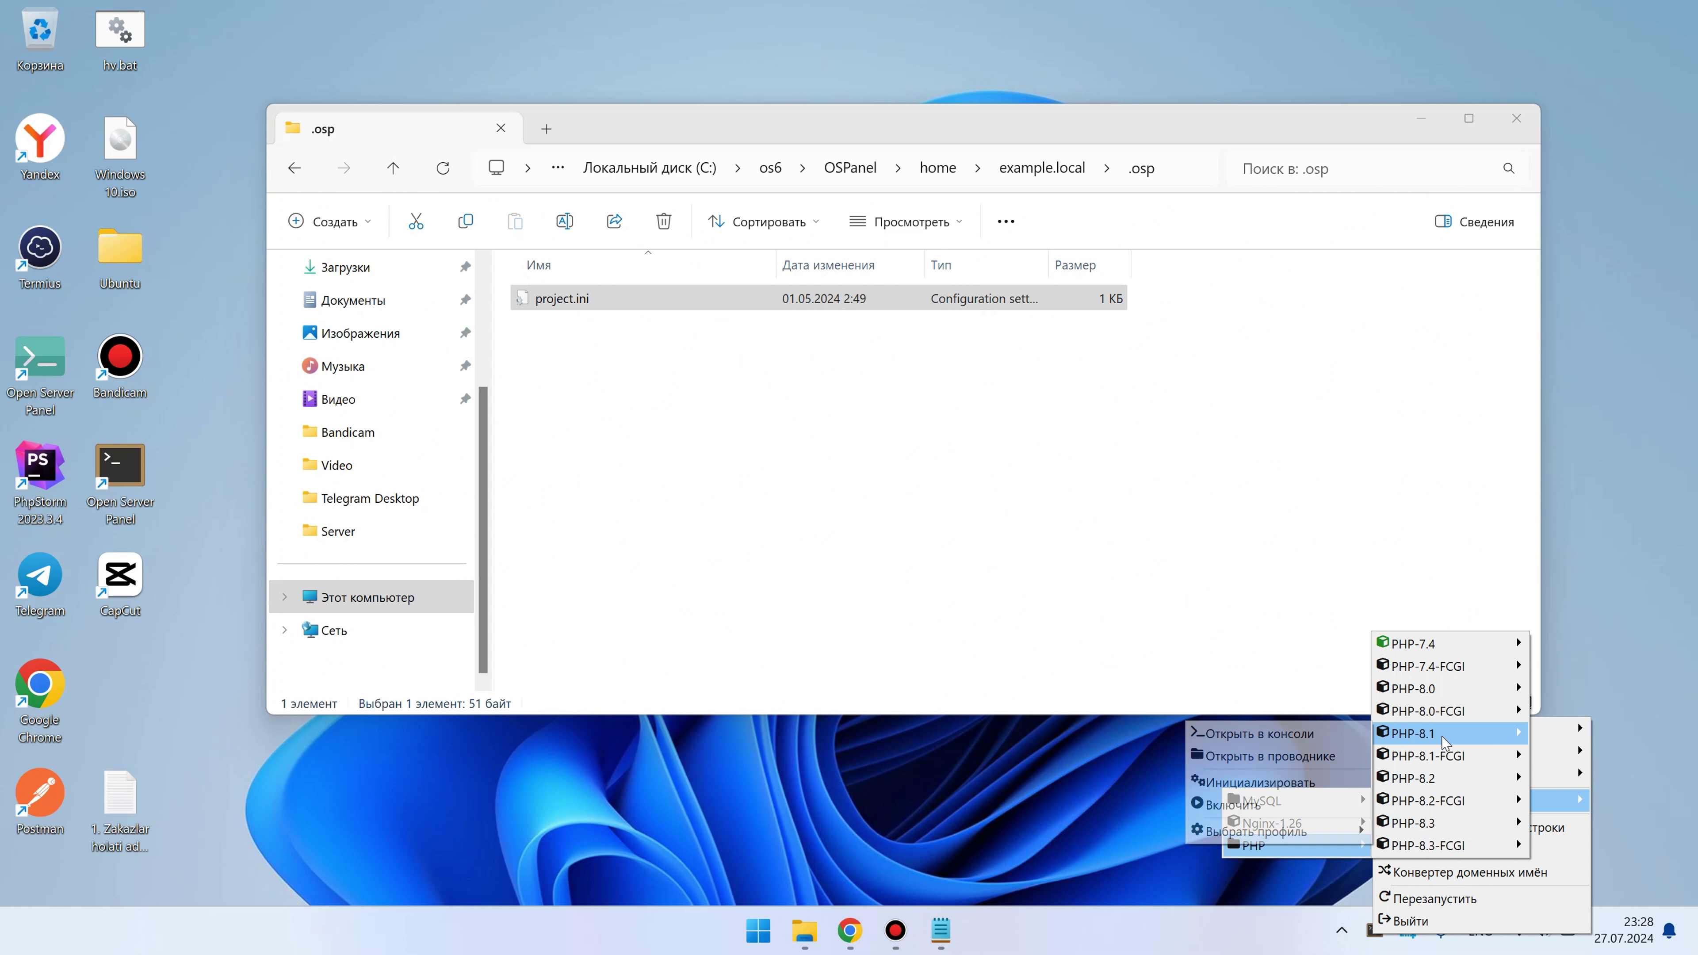
pyautogui.click(1233, 805)
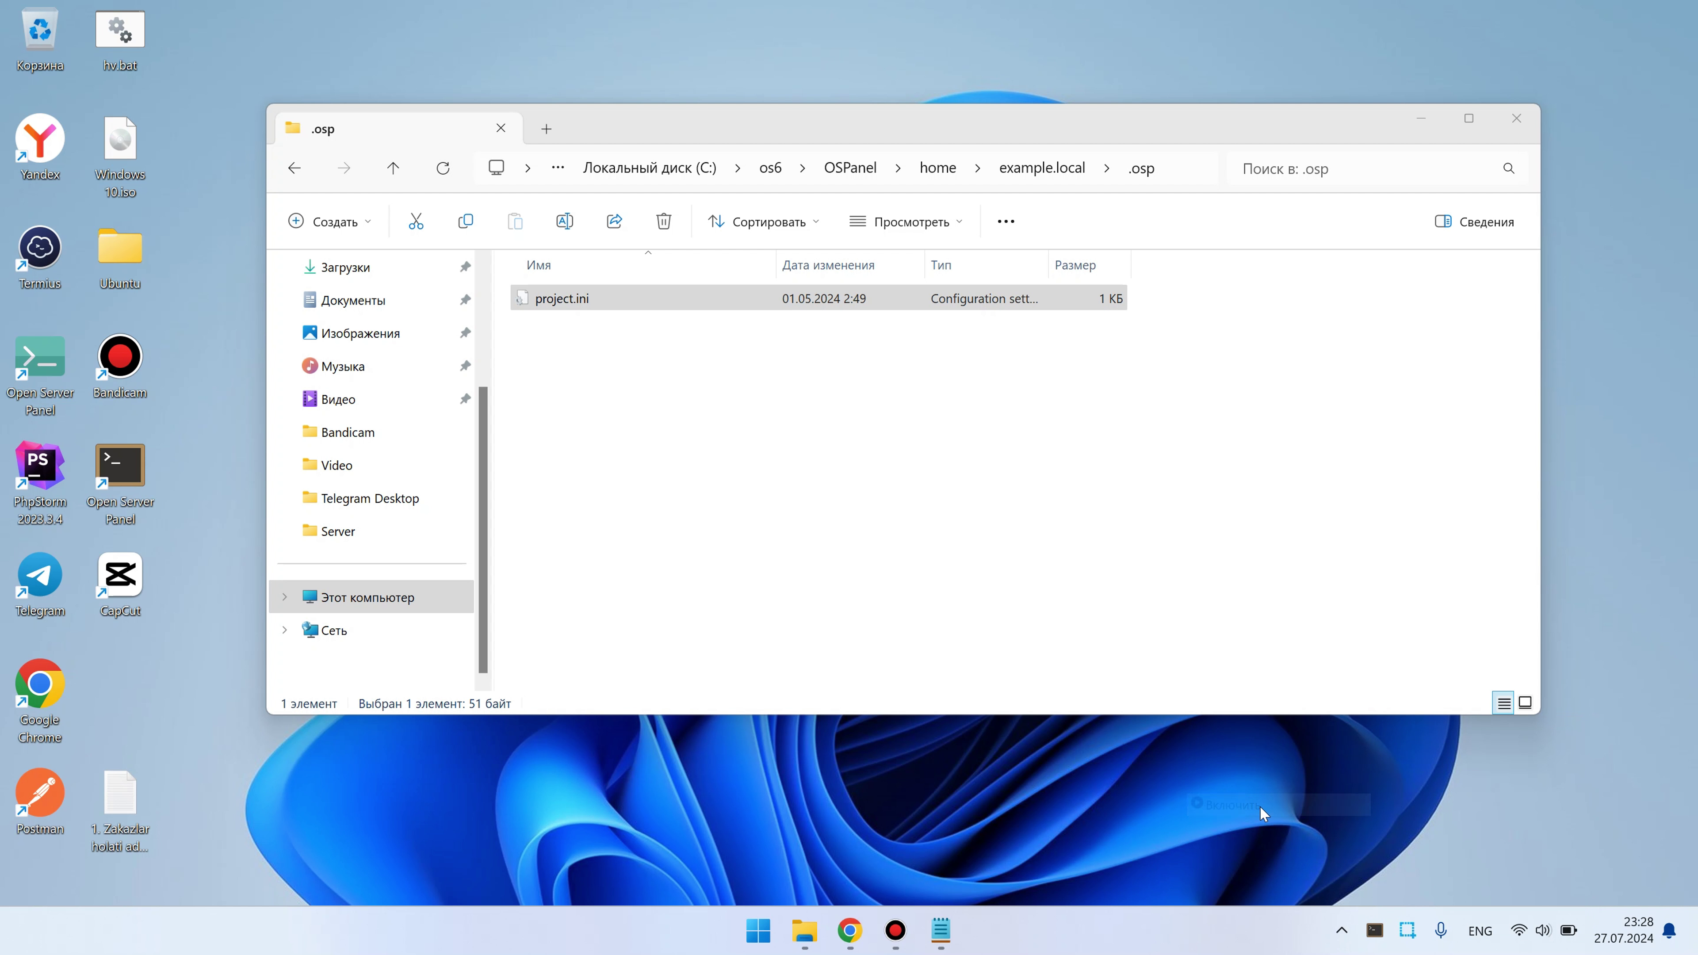
# Reload example.local in Chrome, confirm the Open Server Panel welcome page, then minimize
pyautogui.click(1375, 930)
pyautogui.moveTo(1437, 800)
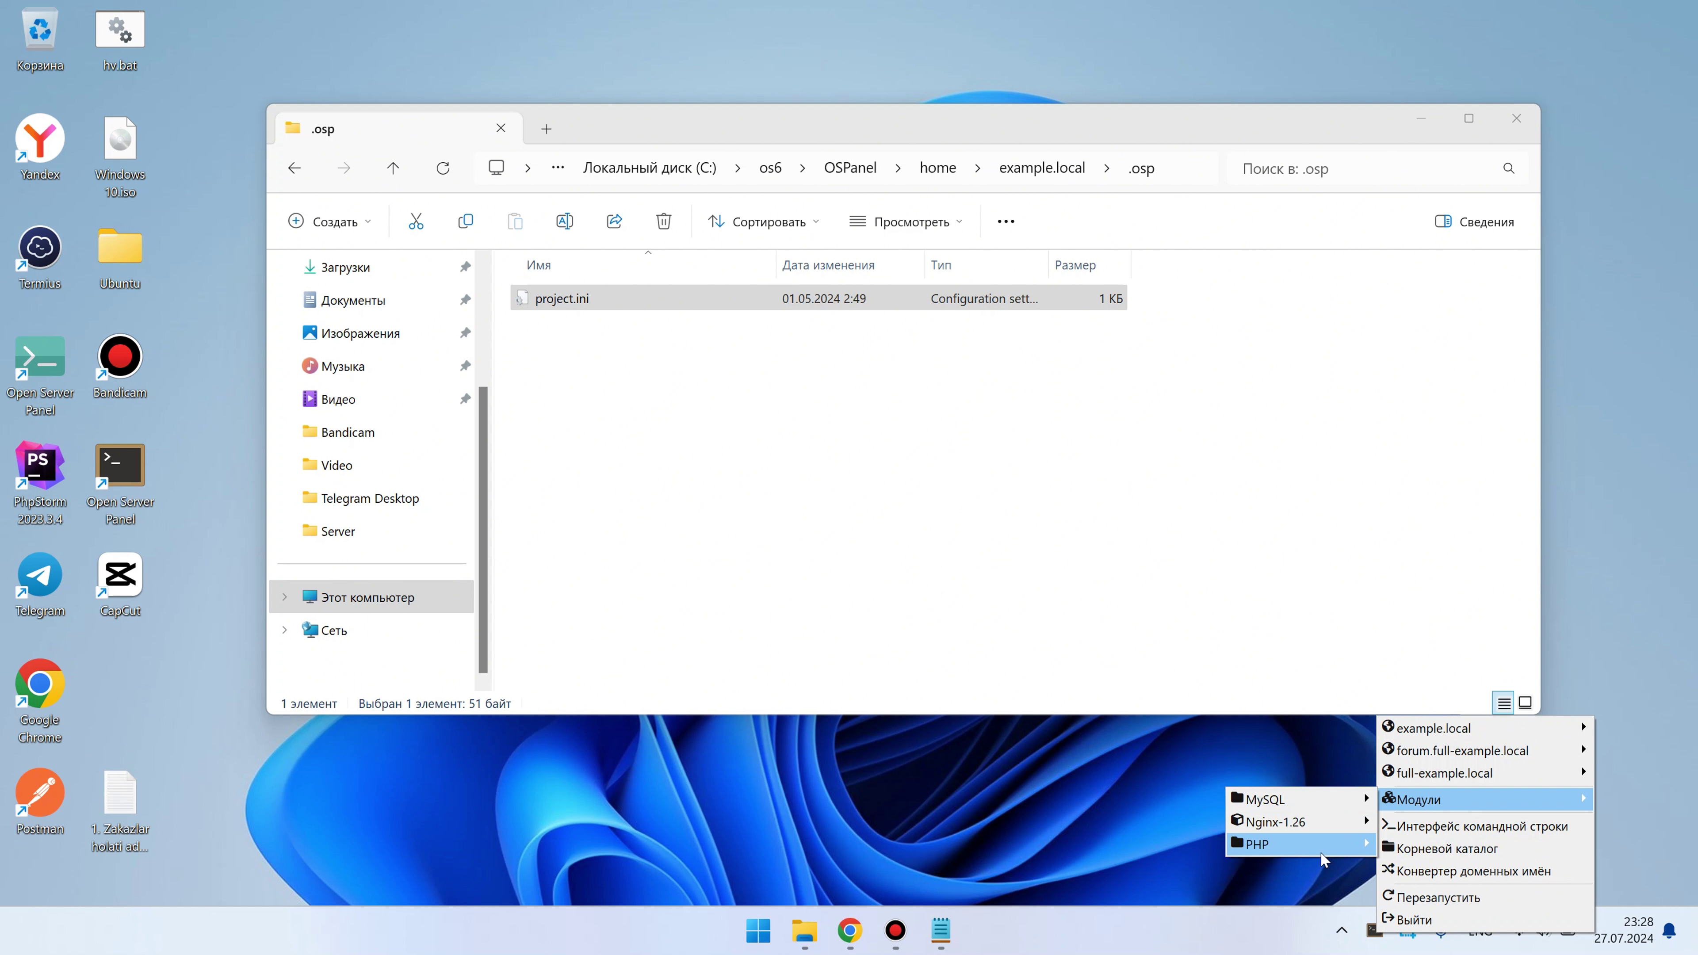
pyautogui.click(850, 931)
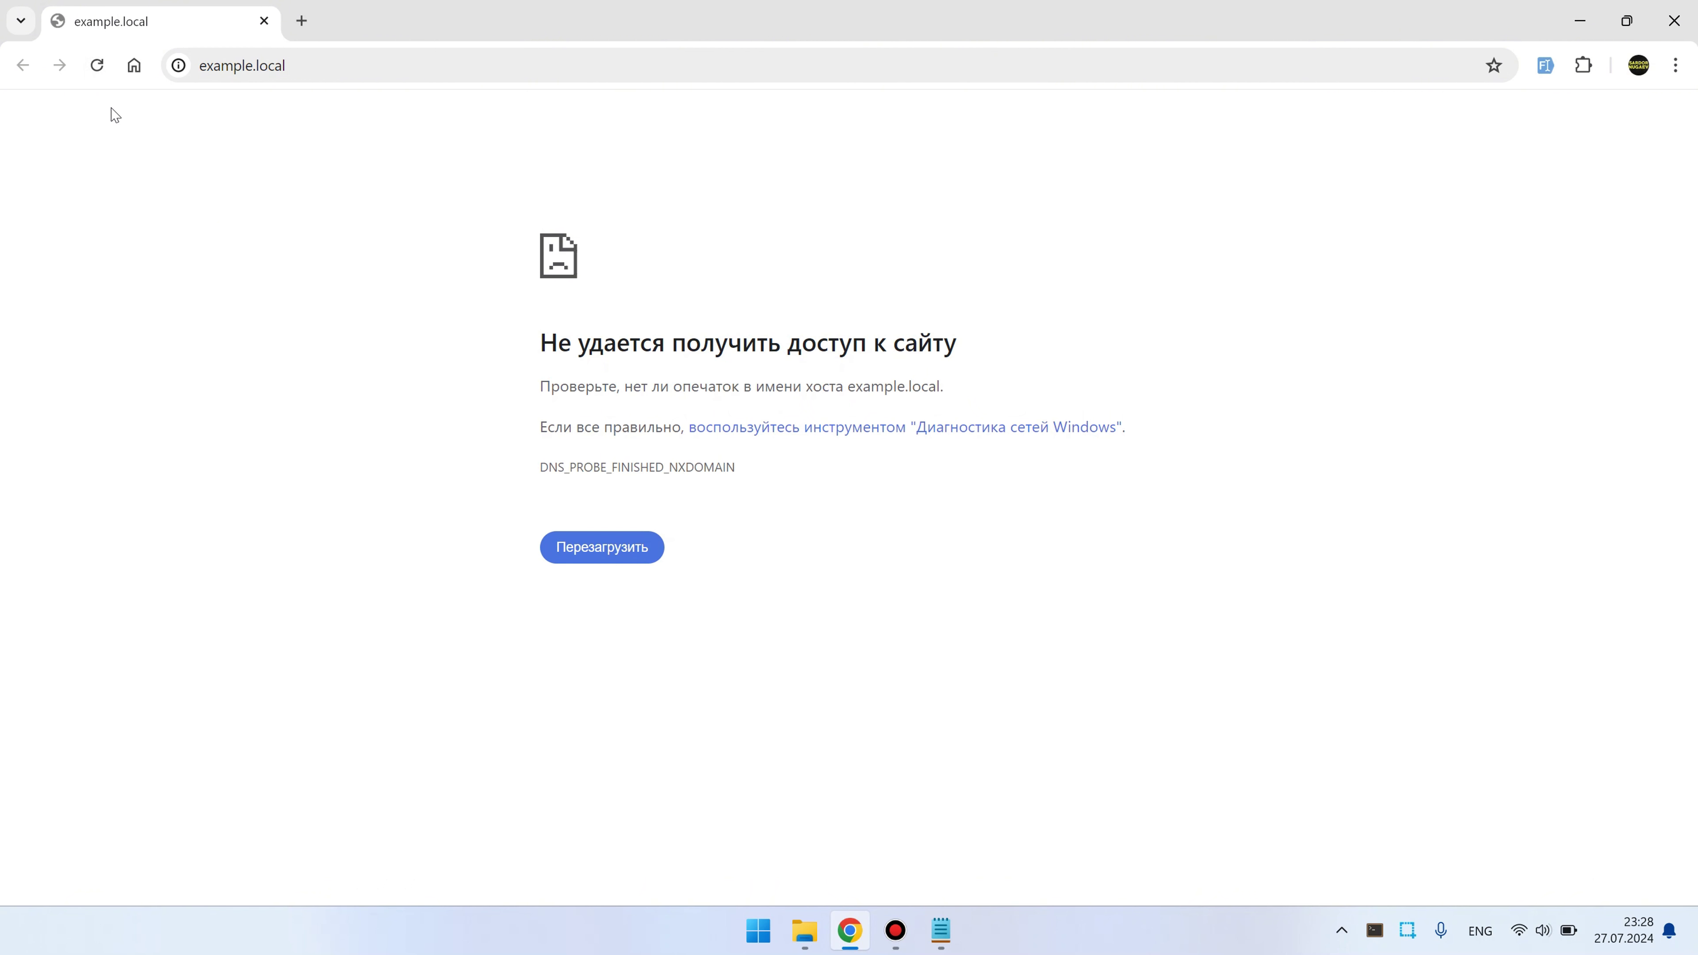
pyautogui.click(100, 67)
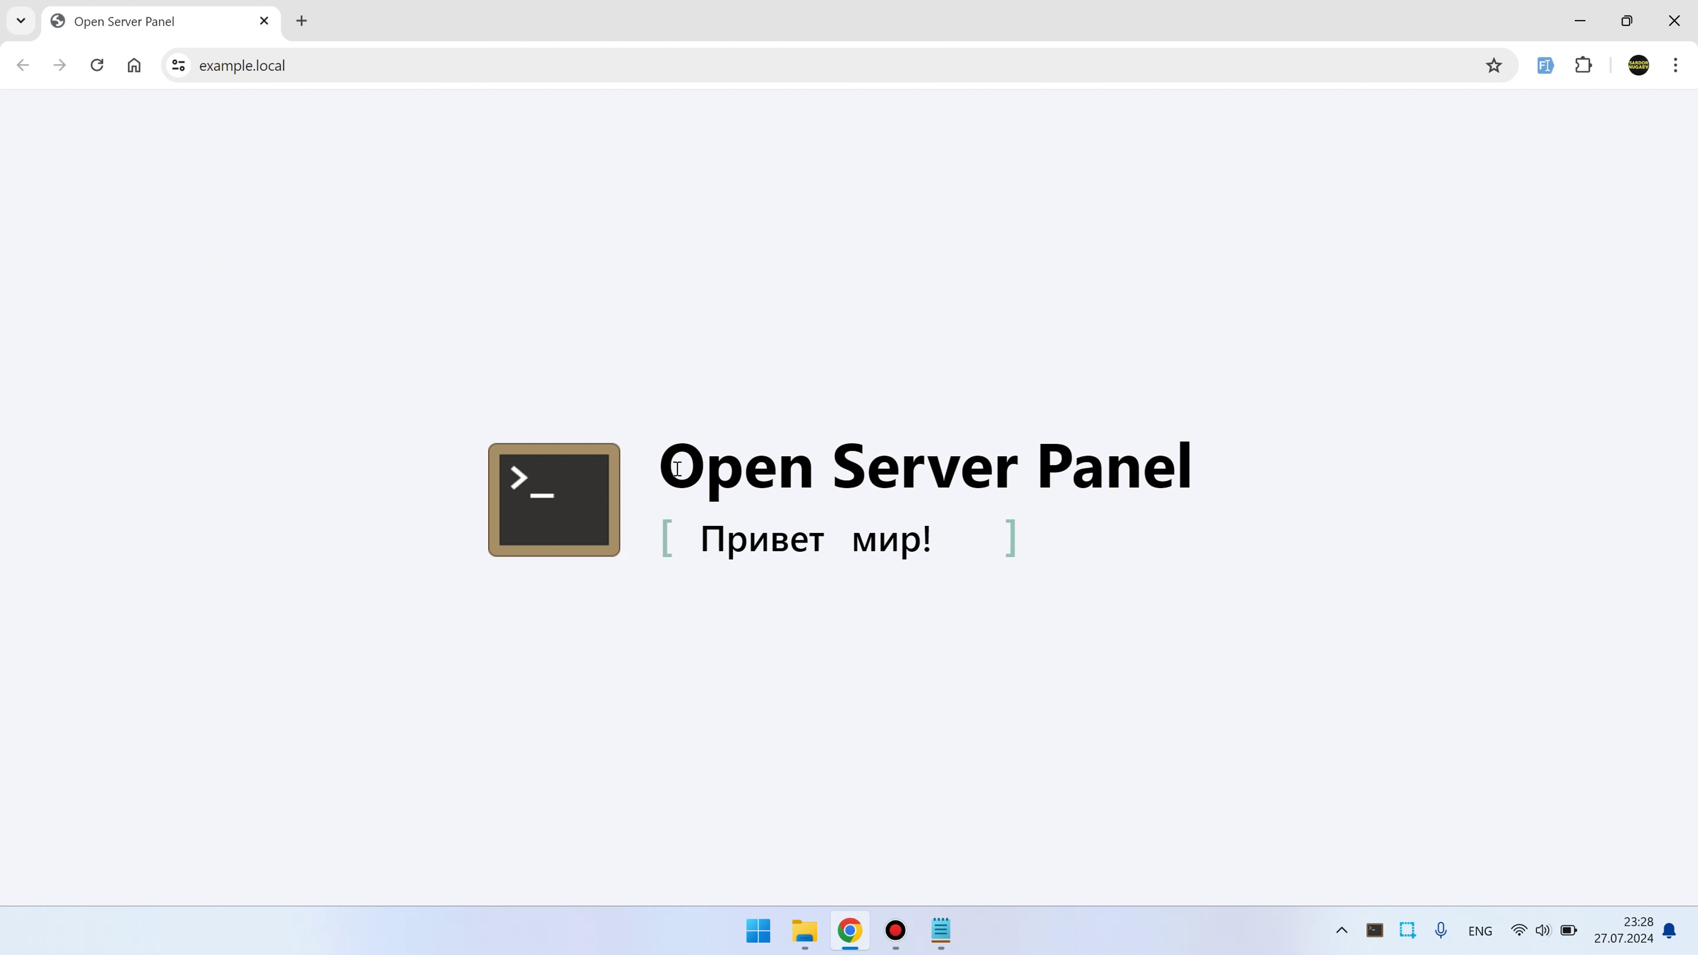
pyautogui.moveTo(661, 468); pyautogui.dragTo(1194, 468)
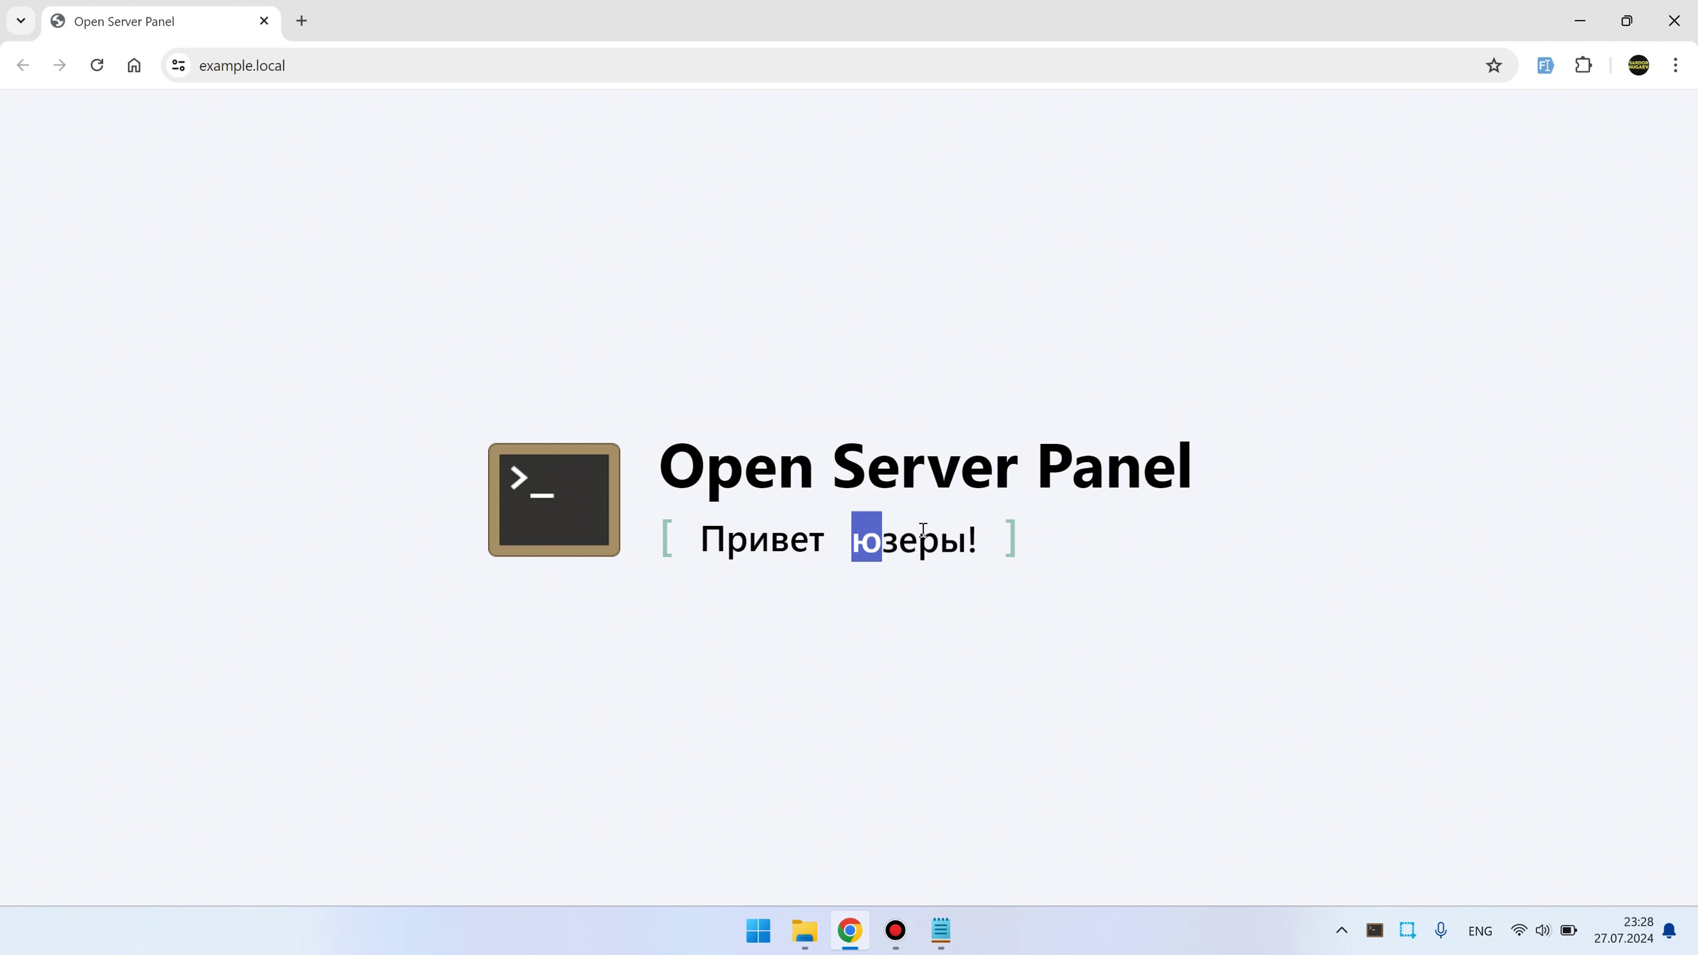
pyautogui.click(1579, 20)
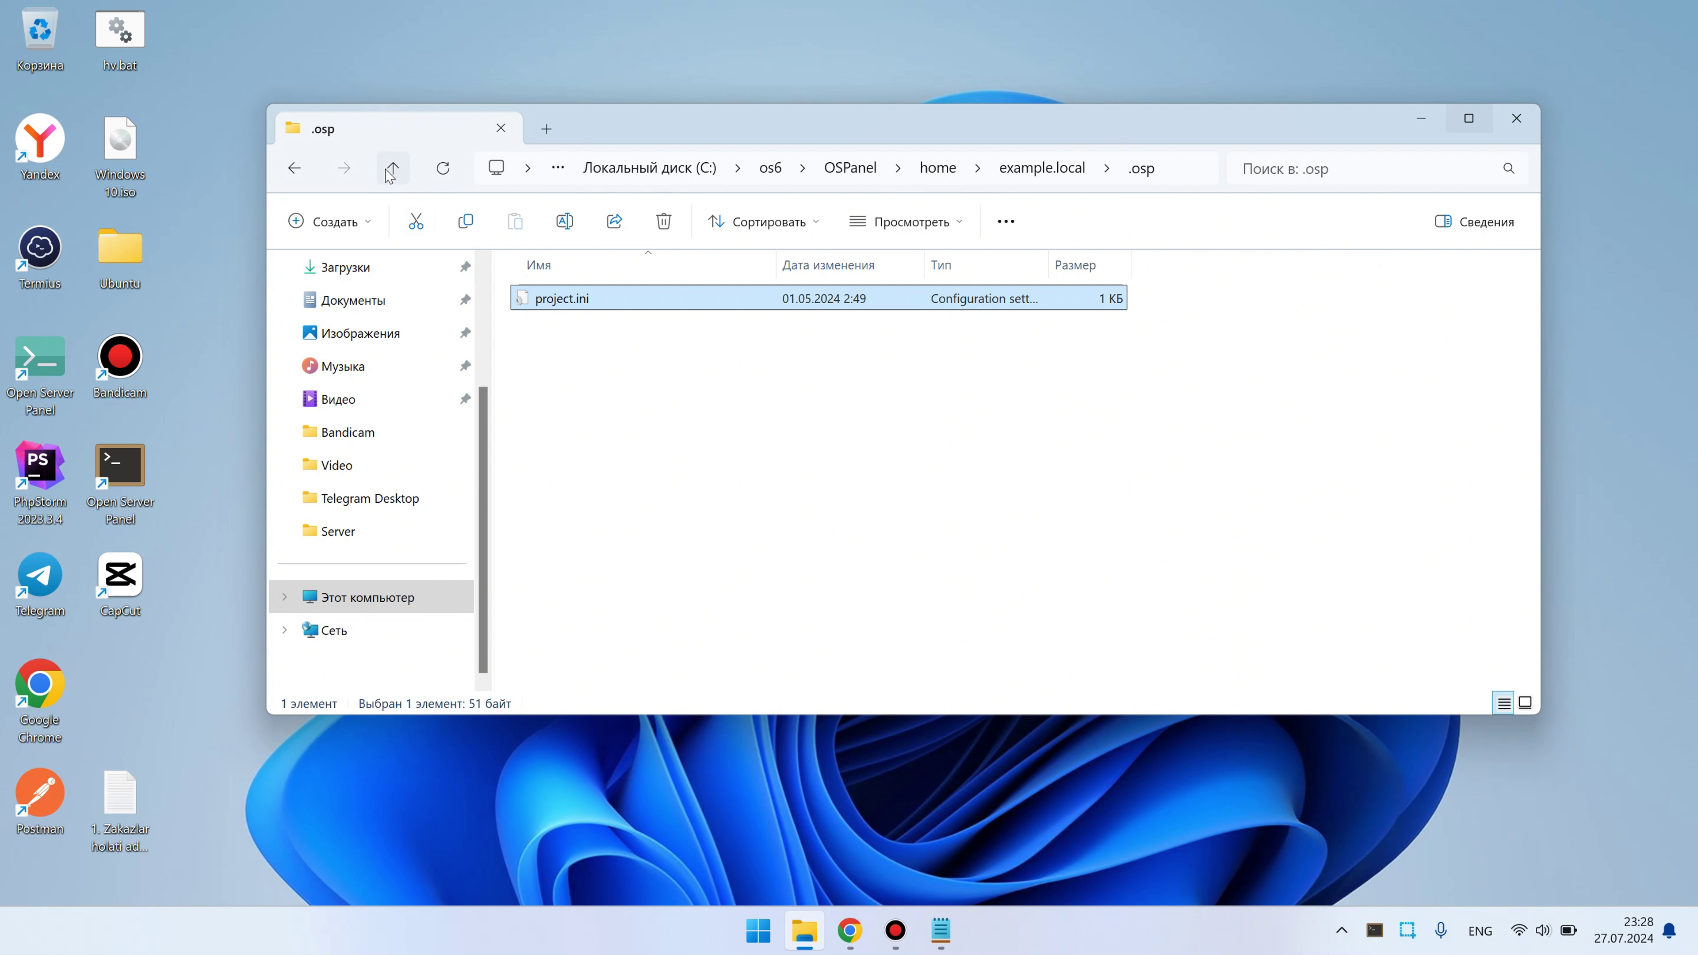
# Create a new folder named my.site inside OSPanel's home folder
pyautogui.click(394, 169)
pyautogui.click(393, 168)
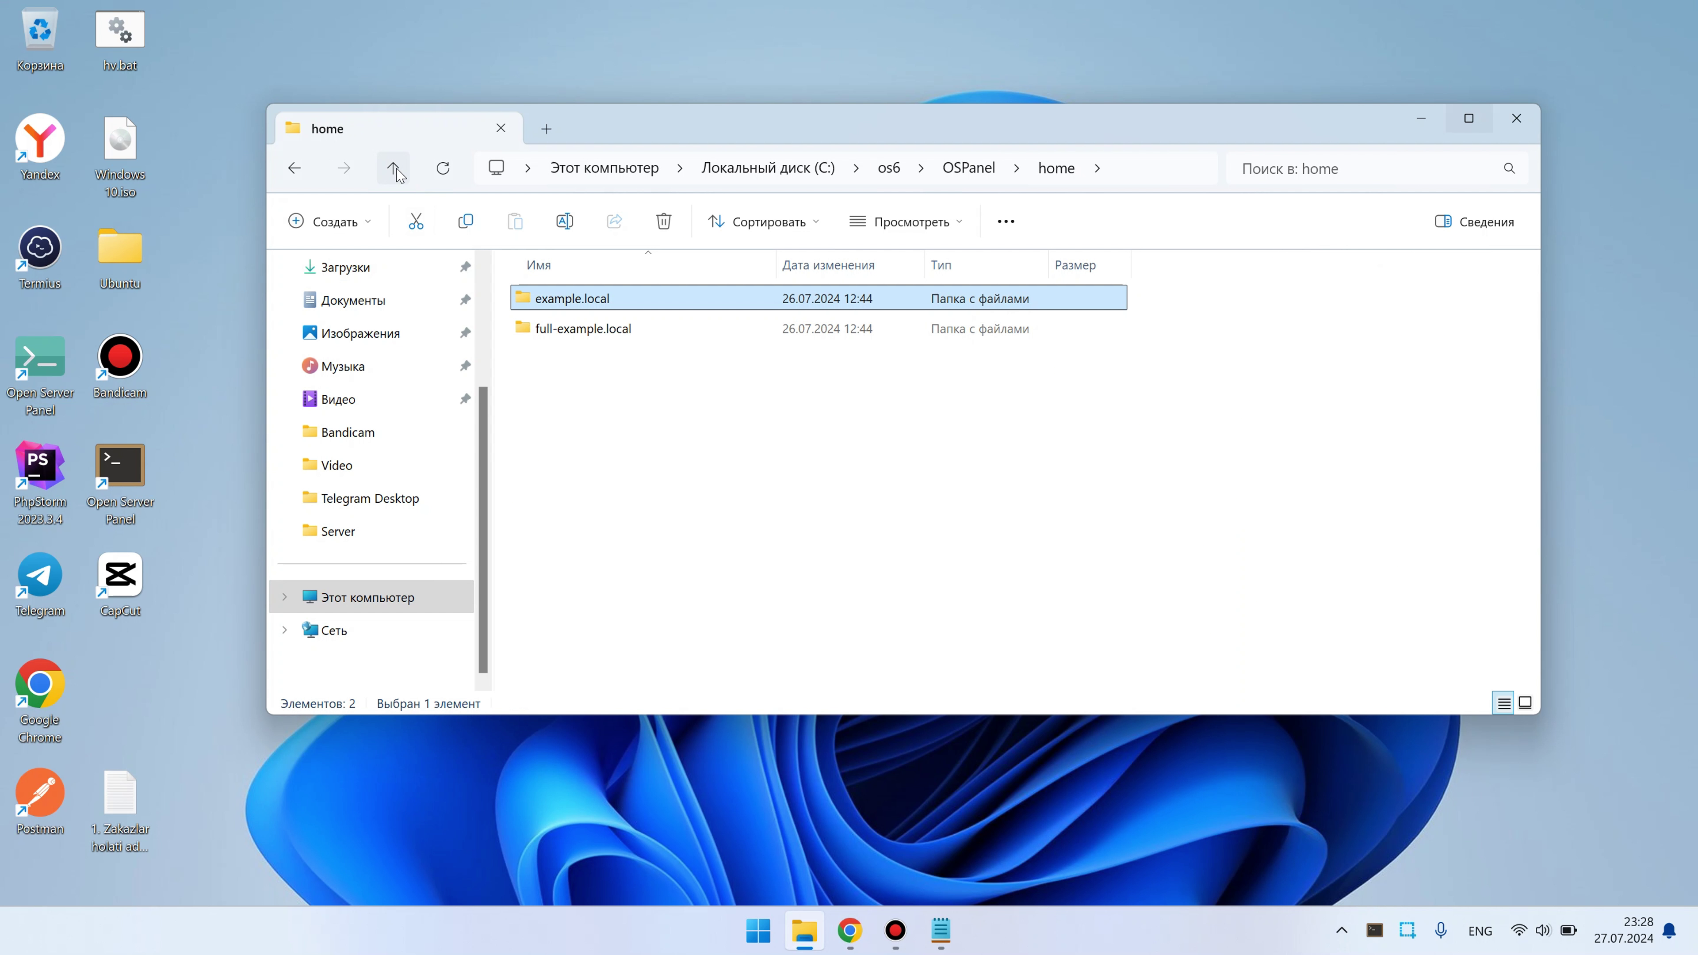
pyautogui.click(394, 168)
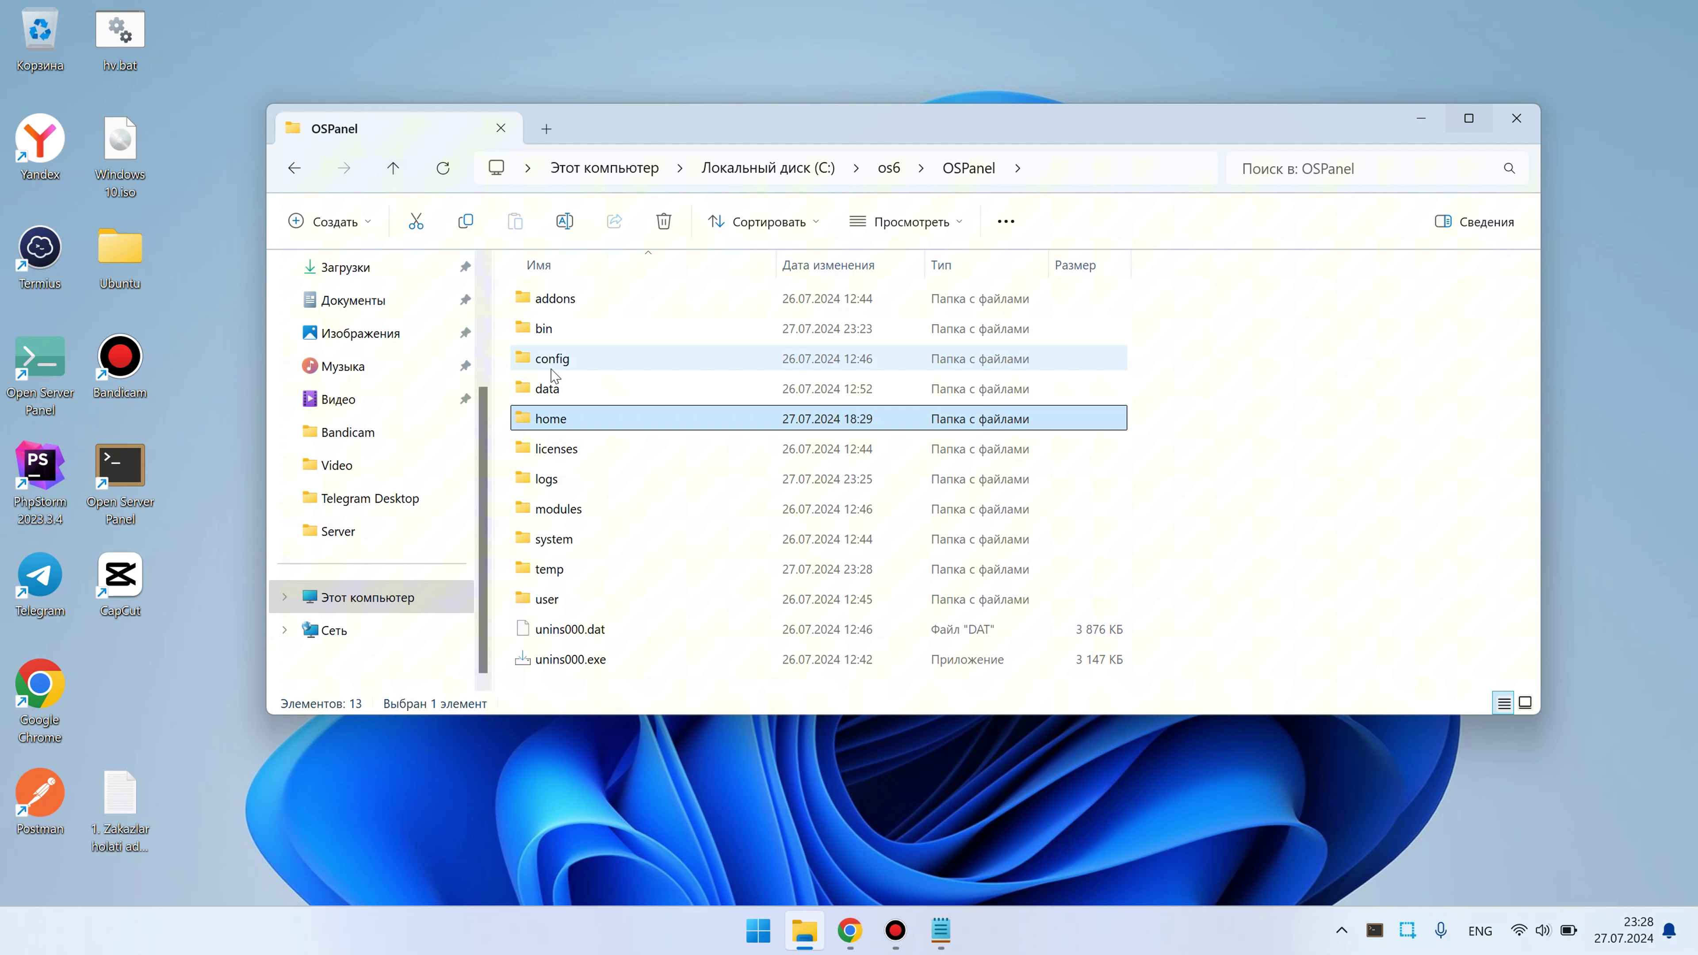
pyautogui.doubleClick(564, 426)
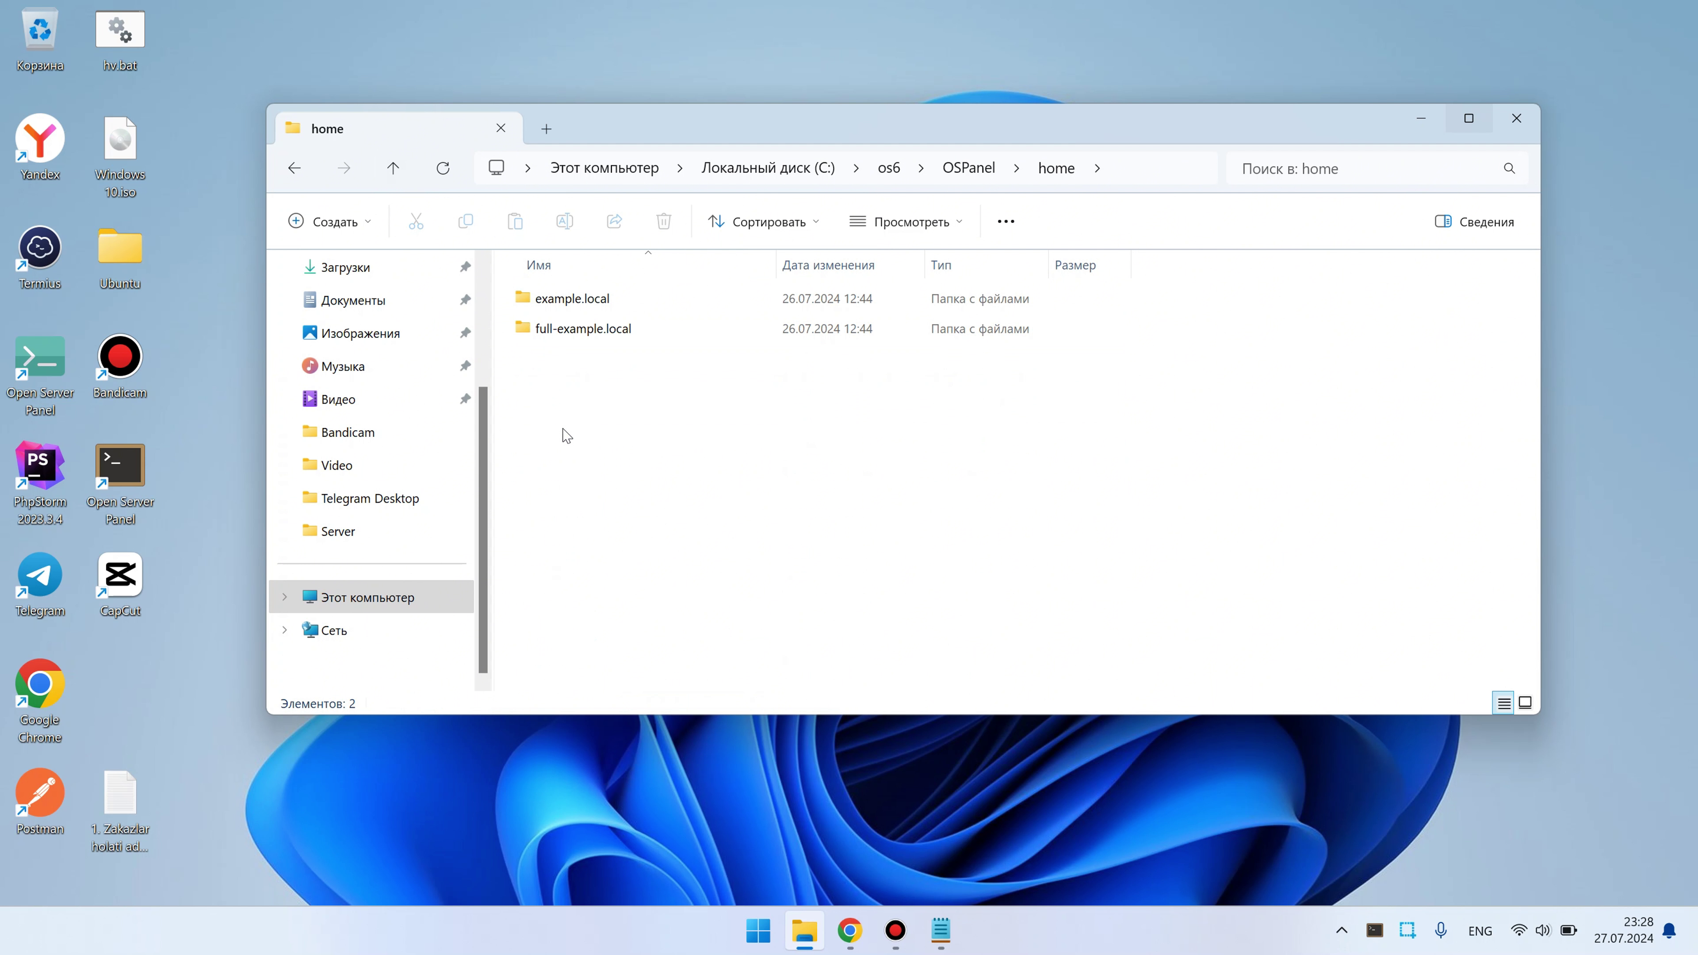
pyautogui.rightClick(800, 524)
pyautogui.moveTo(982, 653)
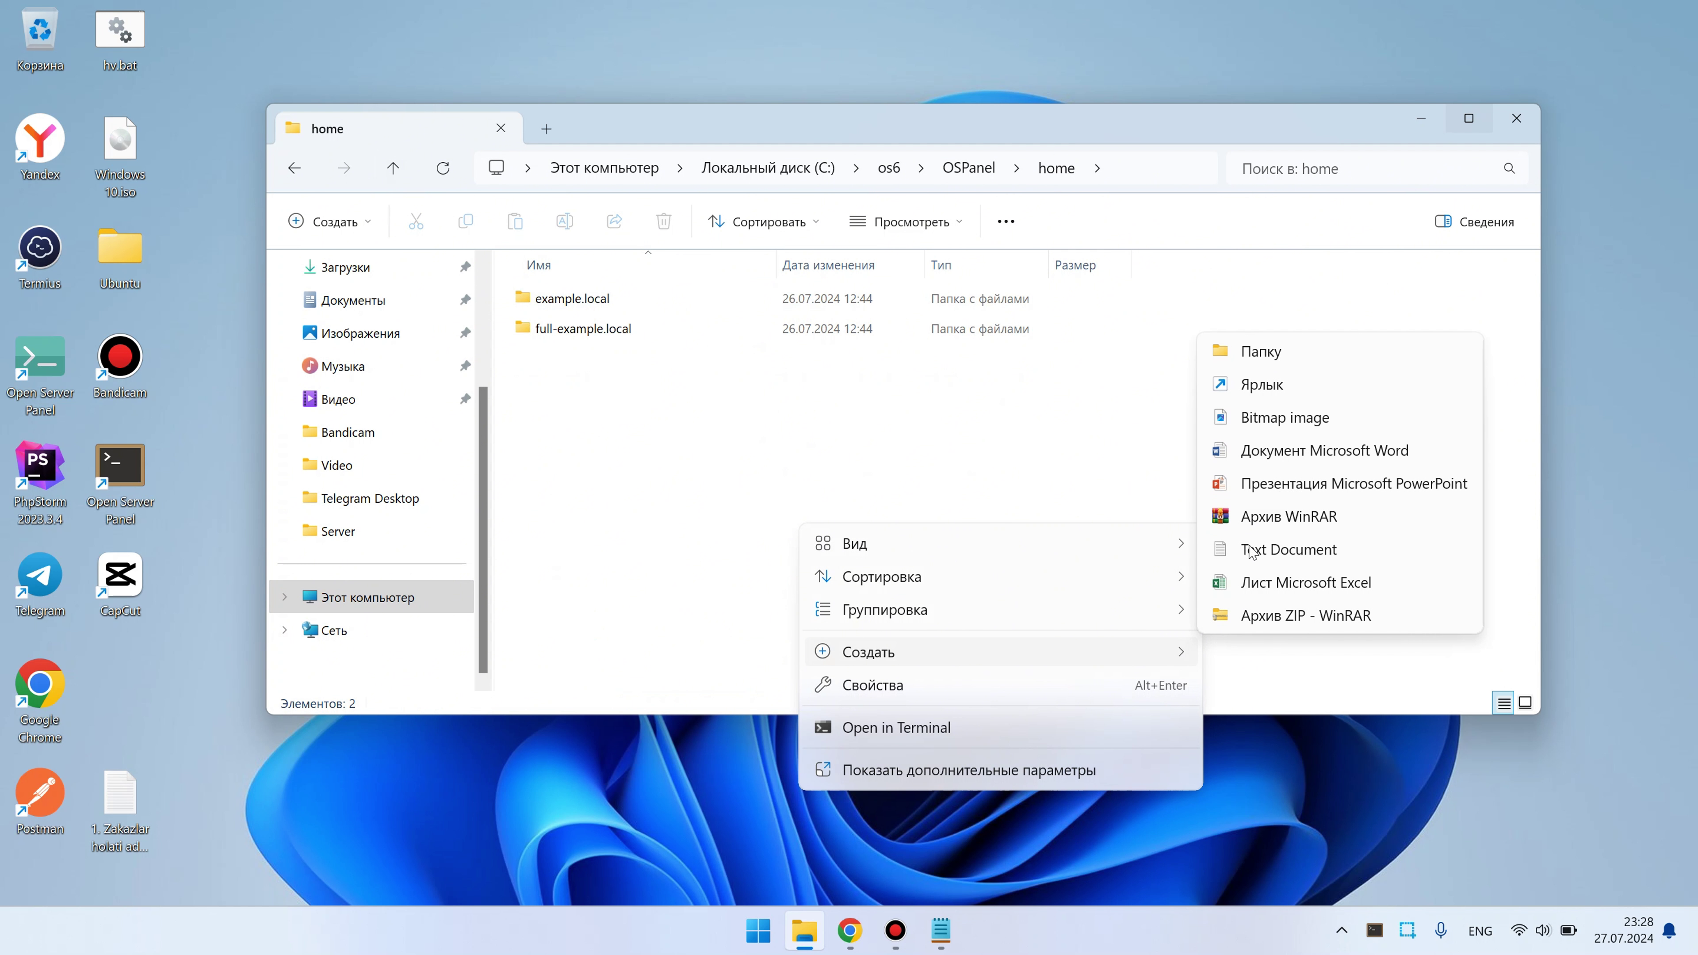
pyautogui.click(1268, 358)
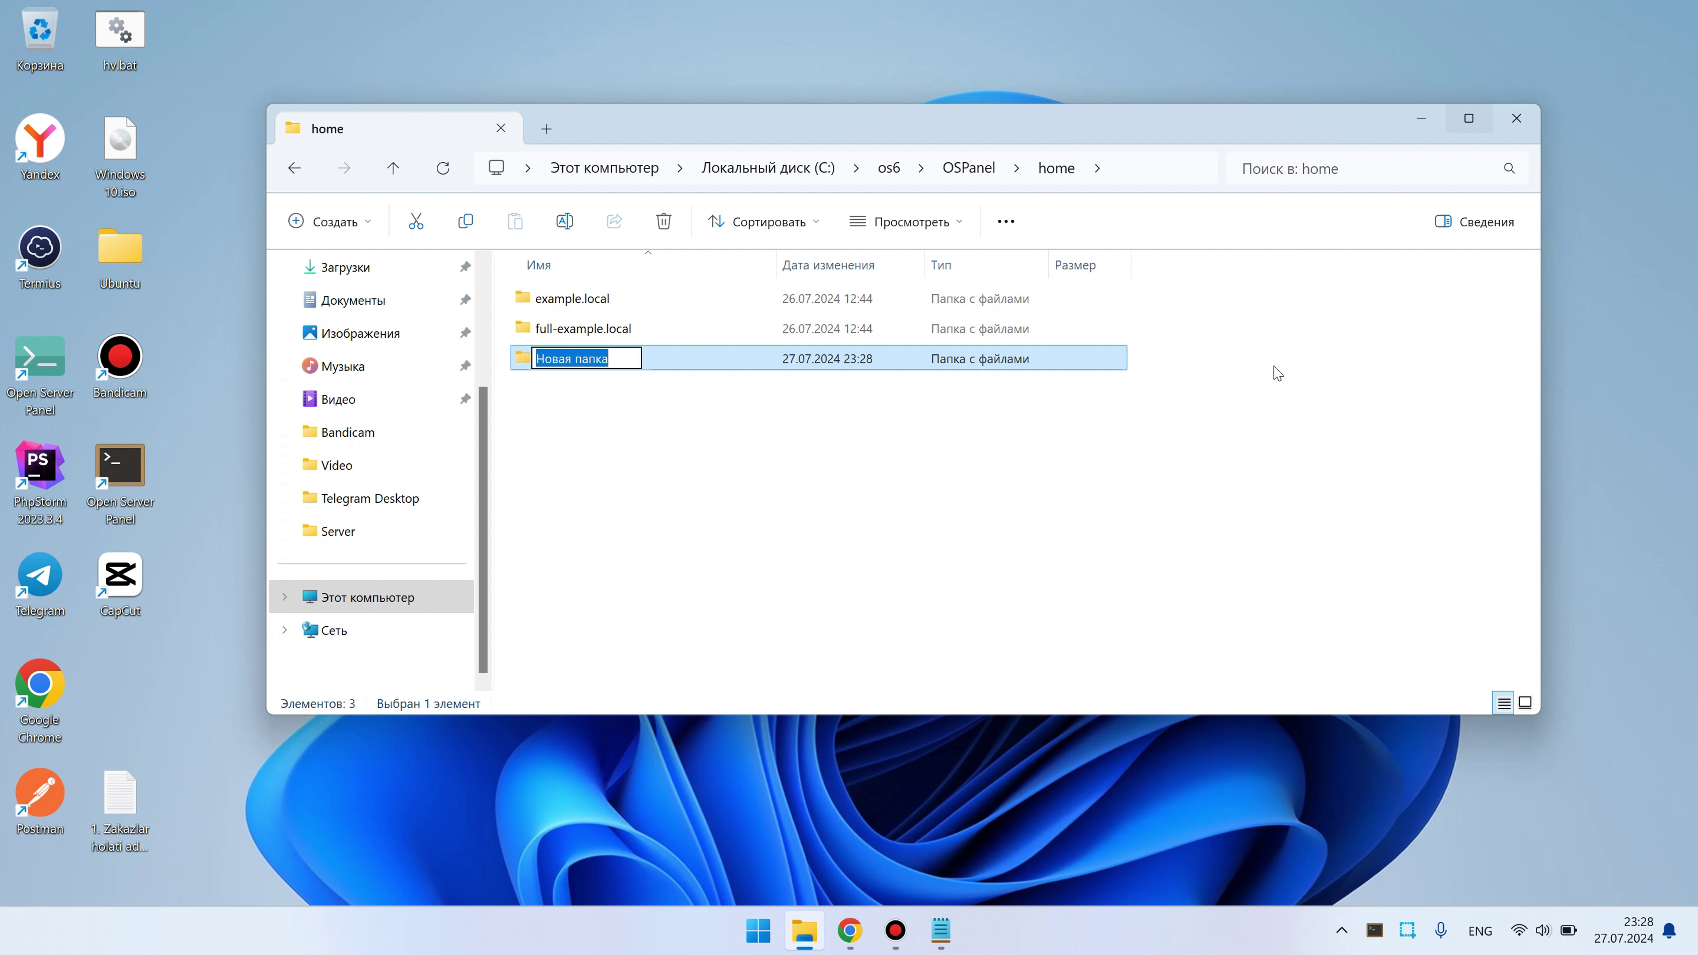
pyautogui.write('my.')
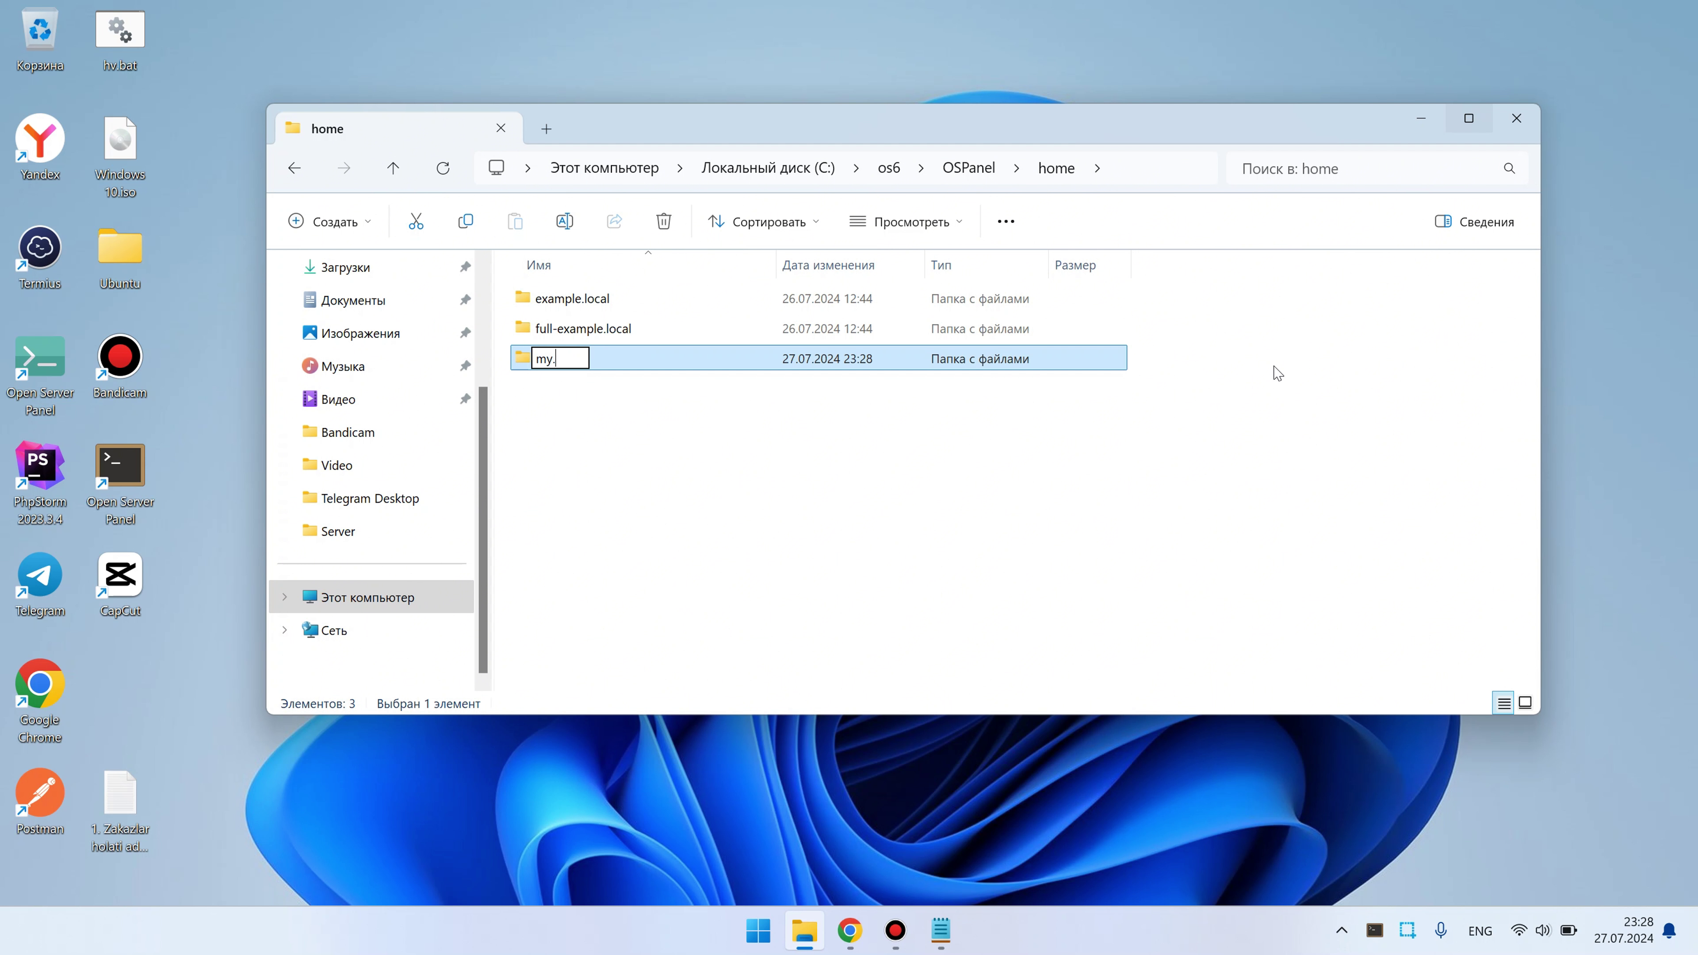
pyautogui.write('site')
pyautogui.press('Return')
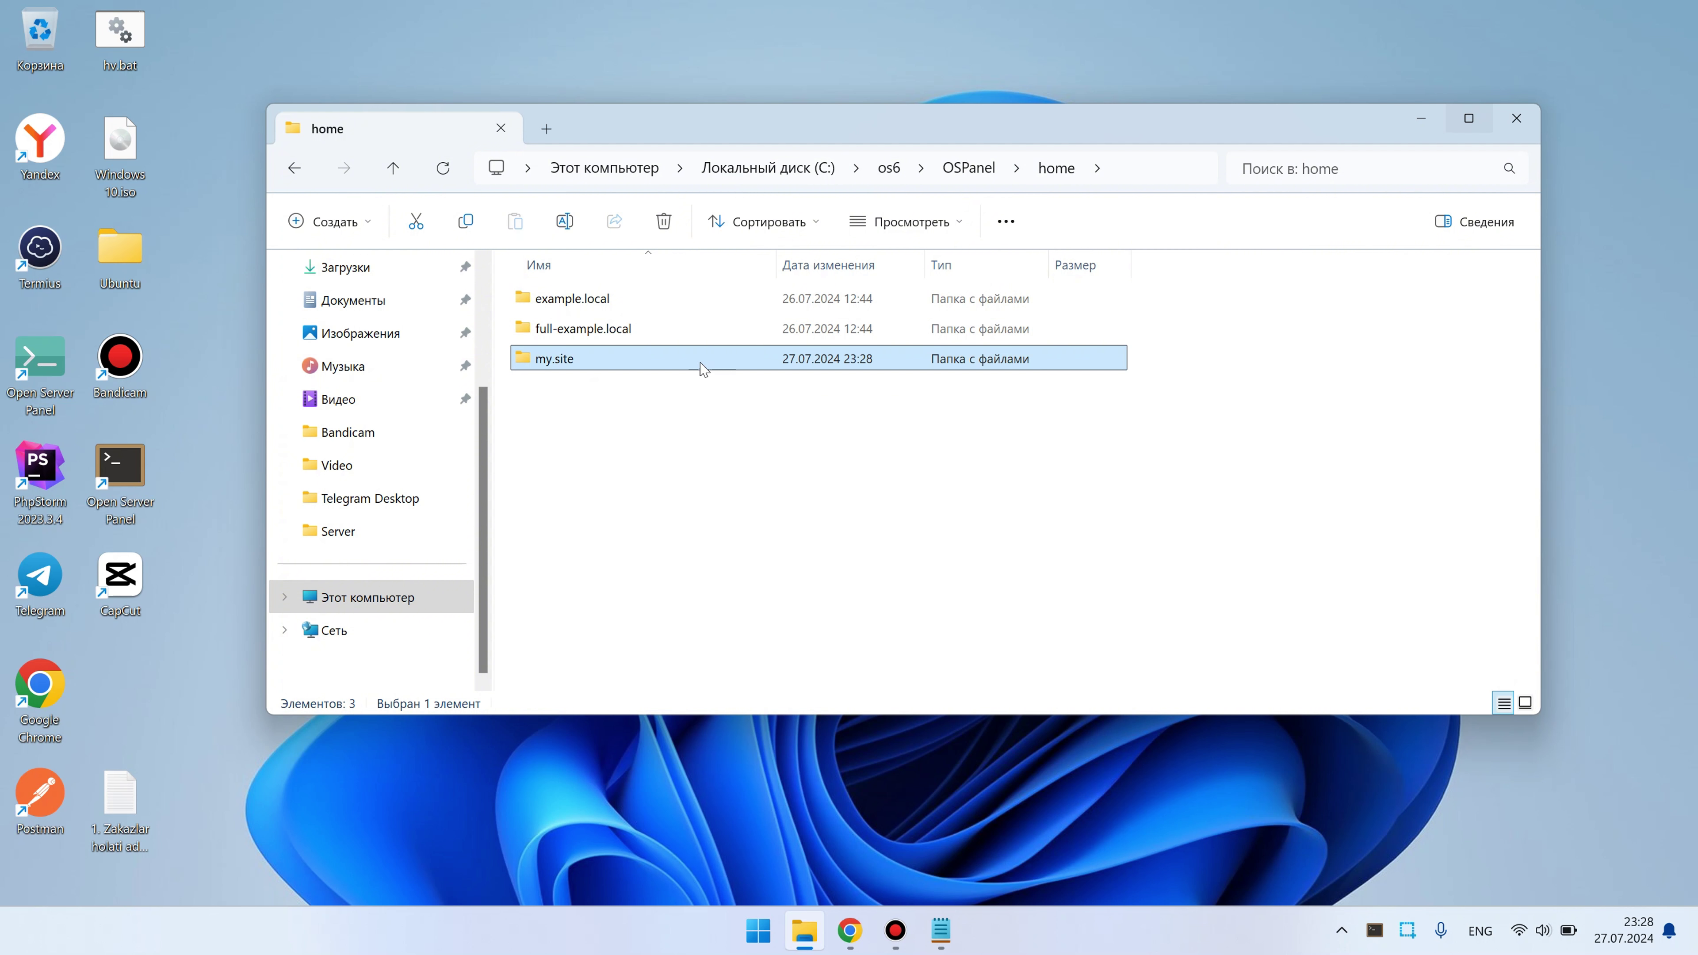
# Create a .osp folder inside my.site and open it
pyautogui.doubleClick(703, 366)
pyautogui.hotkey('ctrl', 'shift', 'n')
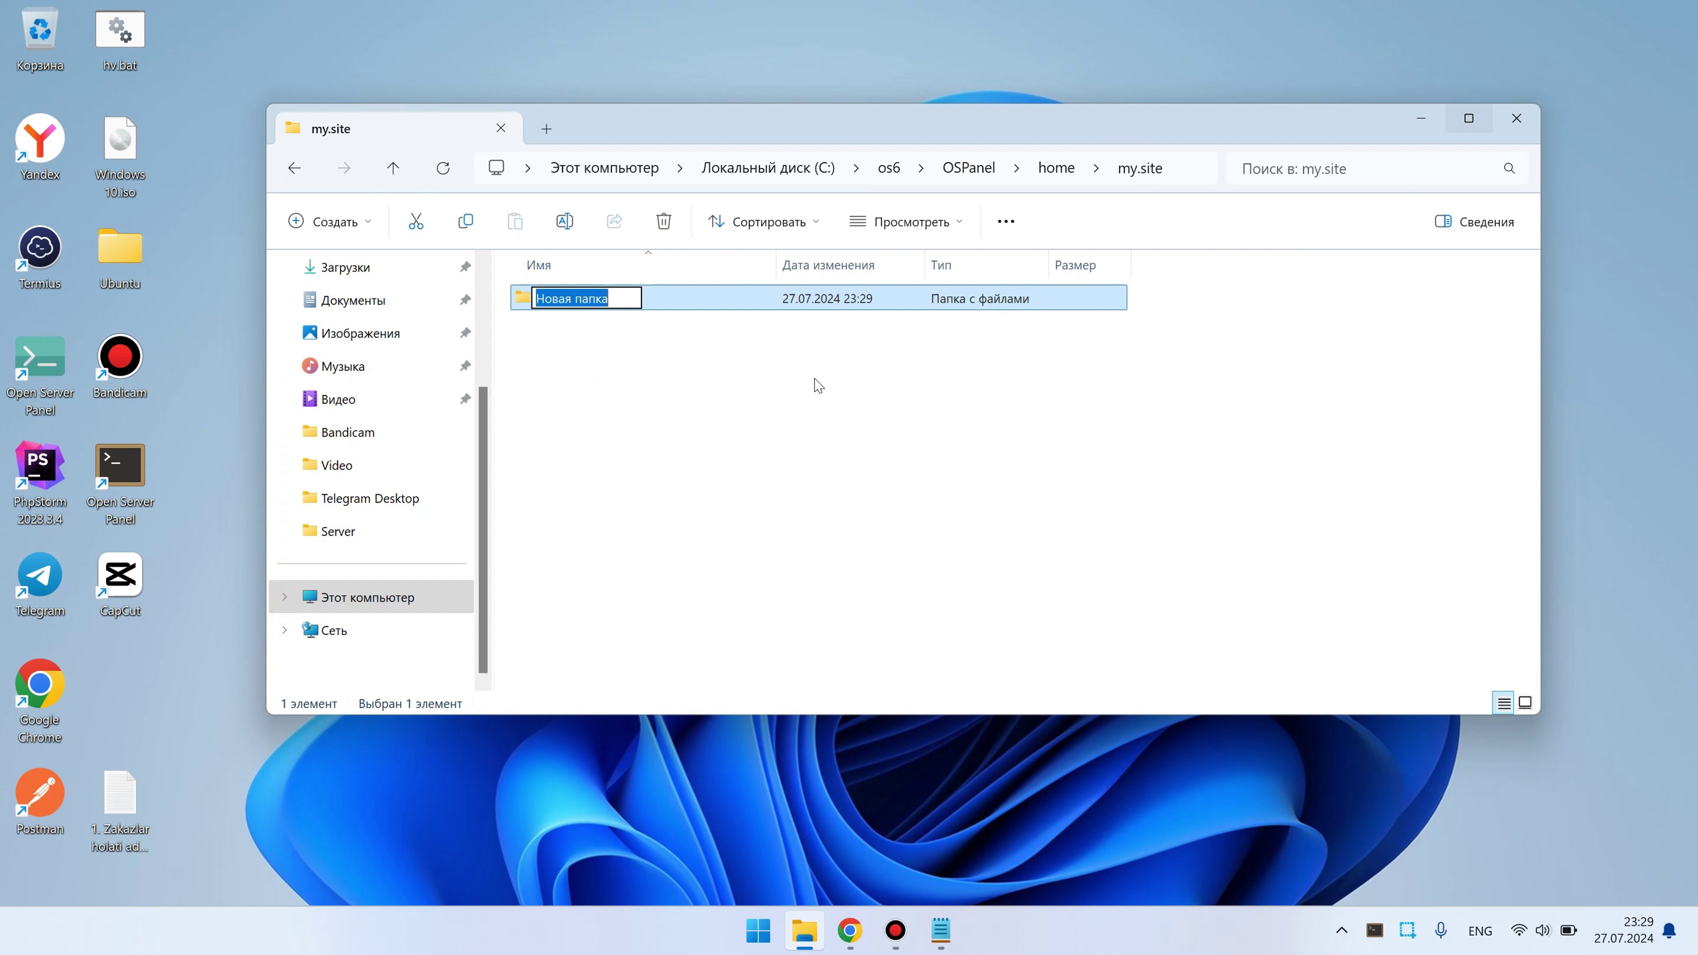
pyautogui.write('.s')
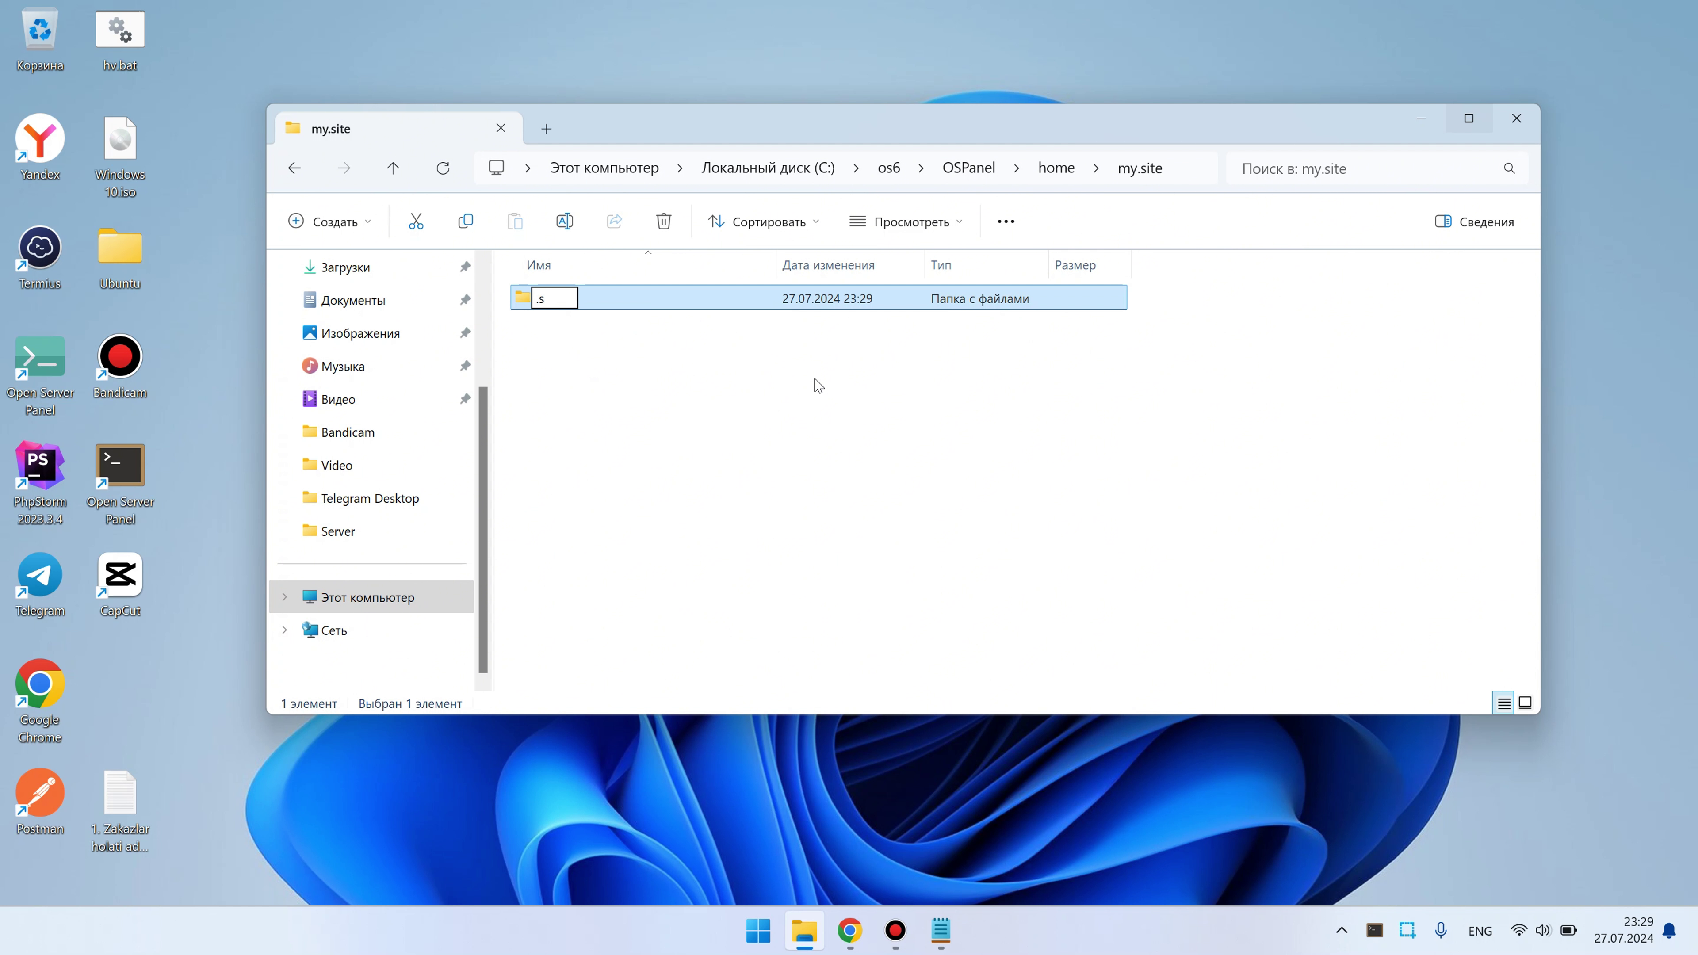
pyautogui.write('osp')
pyautogui.press('Return')
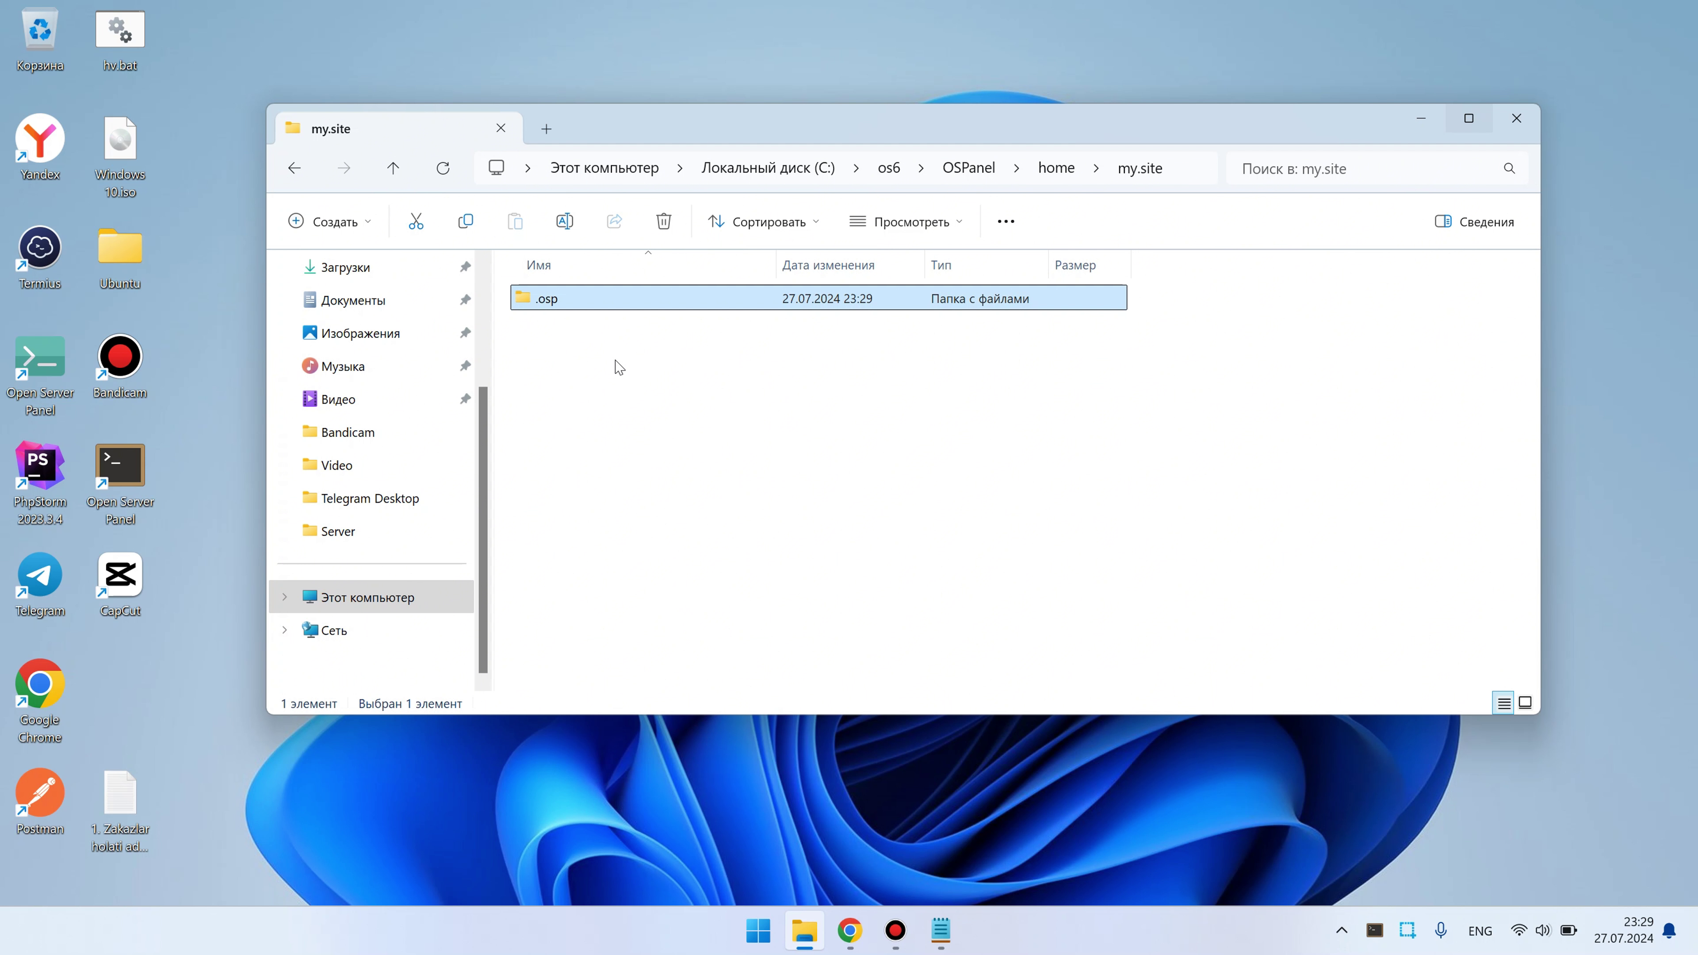
pyautogui.doubleClick(592, 302)
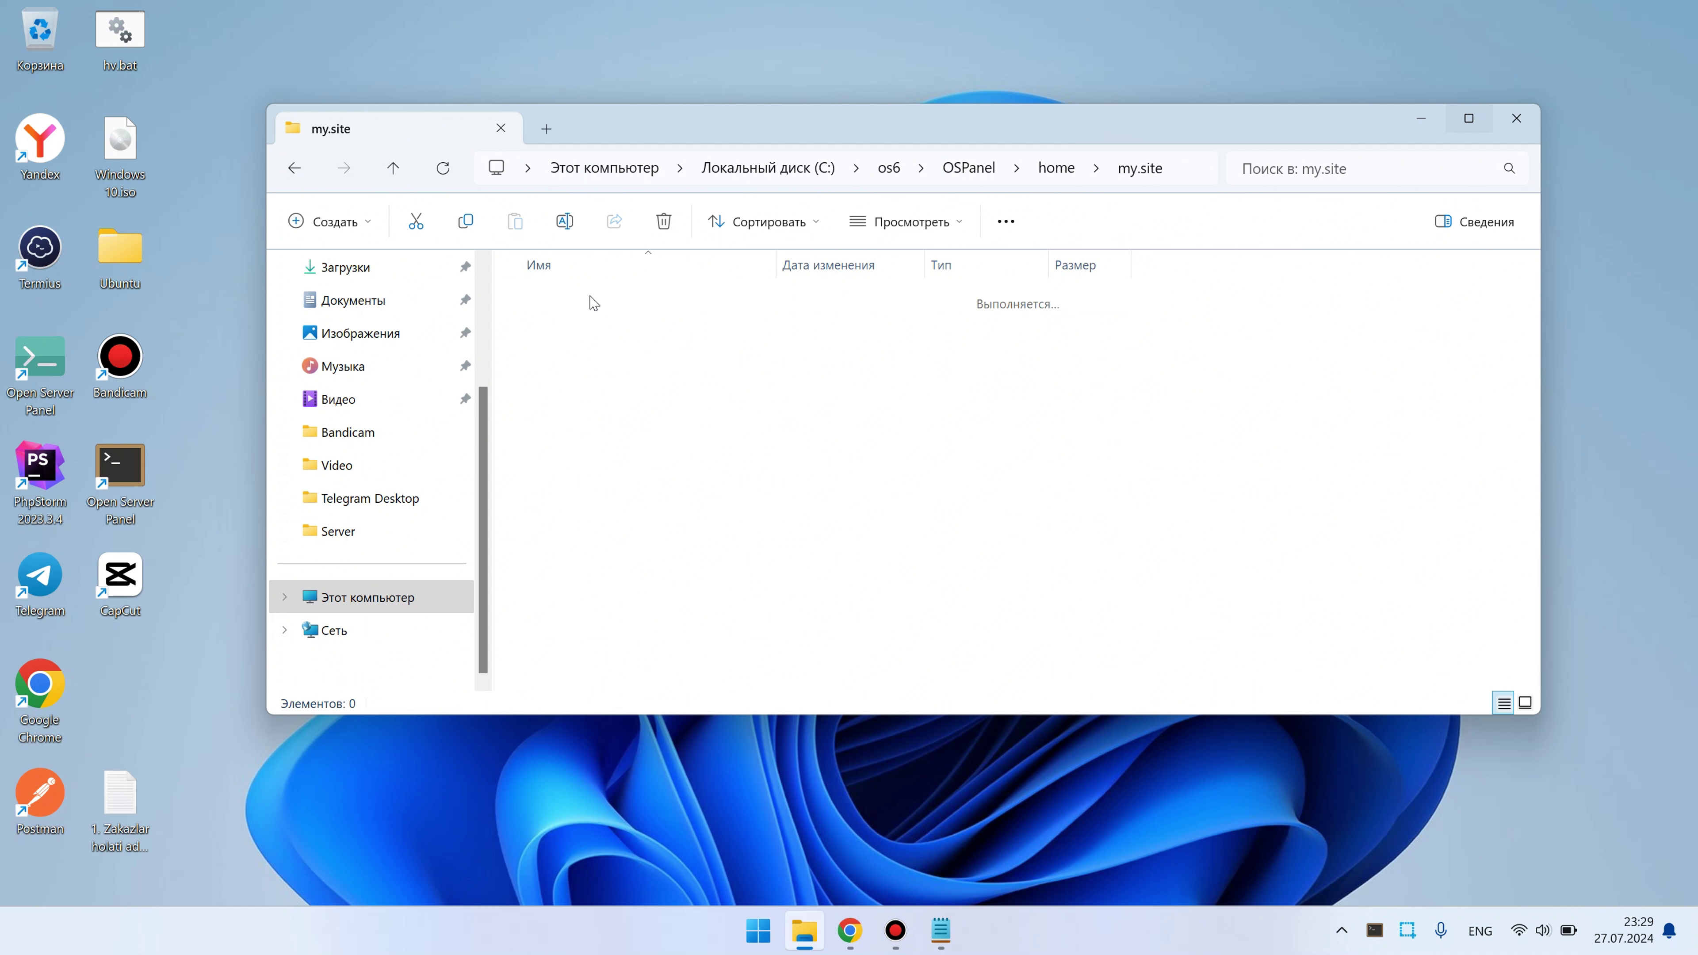
# Create a text document in .osp renamed to project.ini, accepting the extension change
pyautogui.rightClick(578, 327)
pyautogui.moveTo(694, 484)
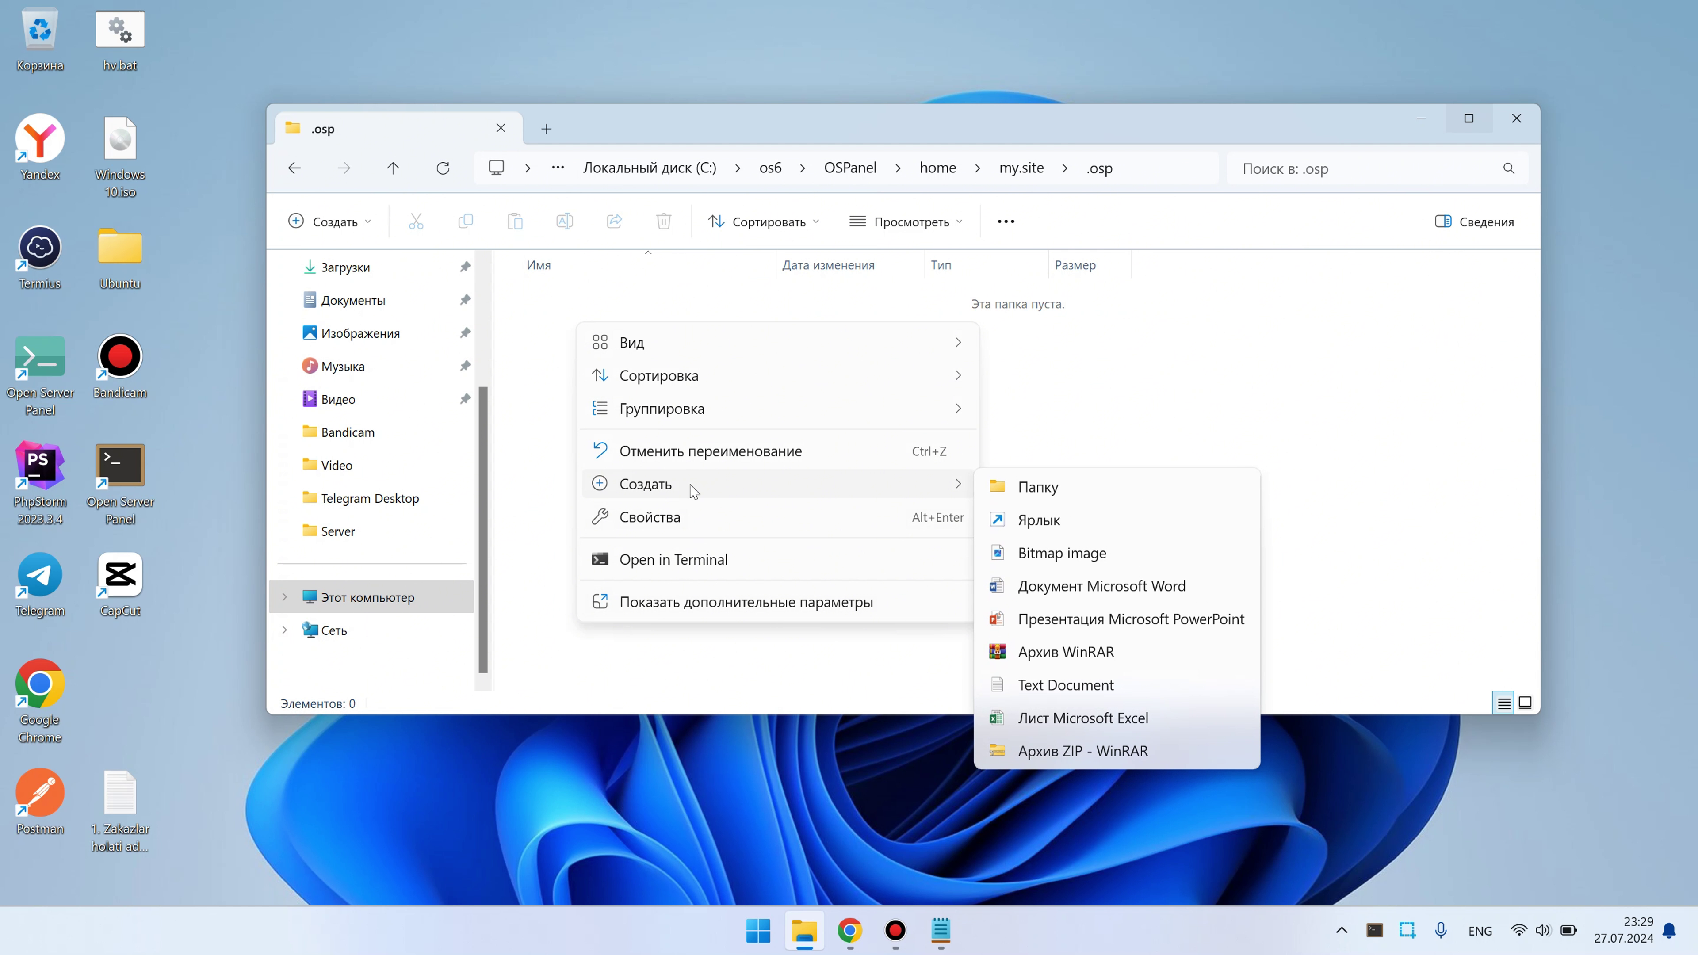
pyautogui.click(1073, 693)
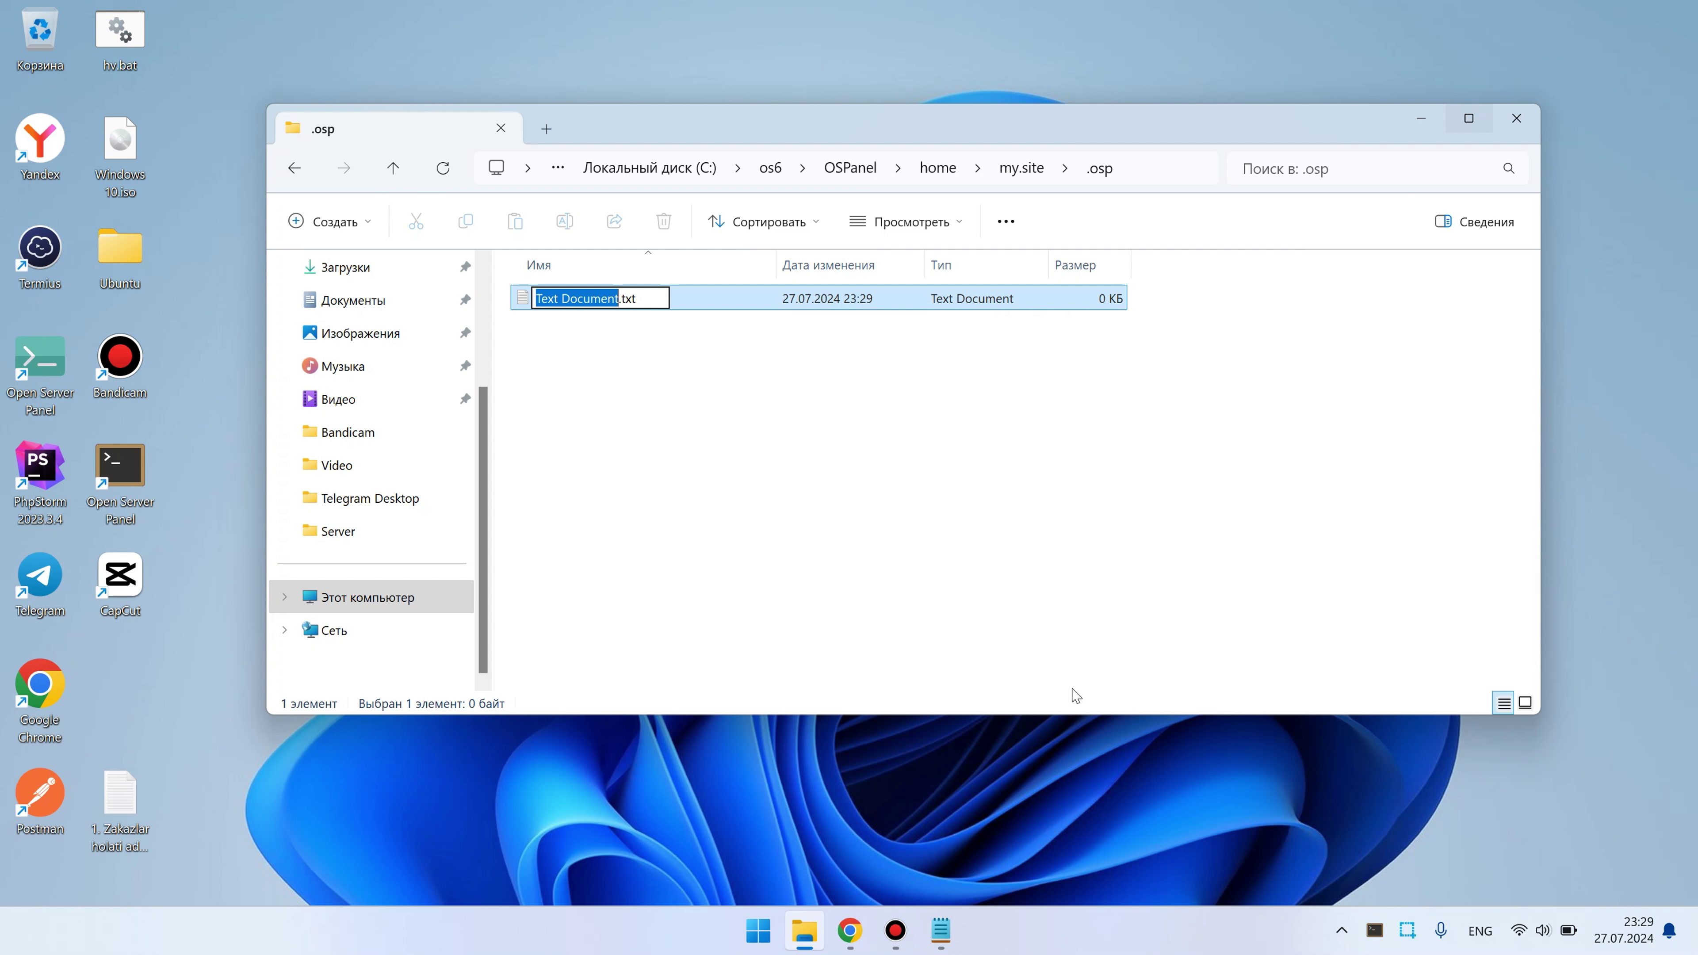
pyautogui.write('pro')
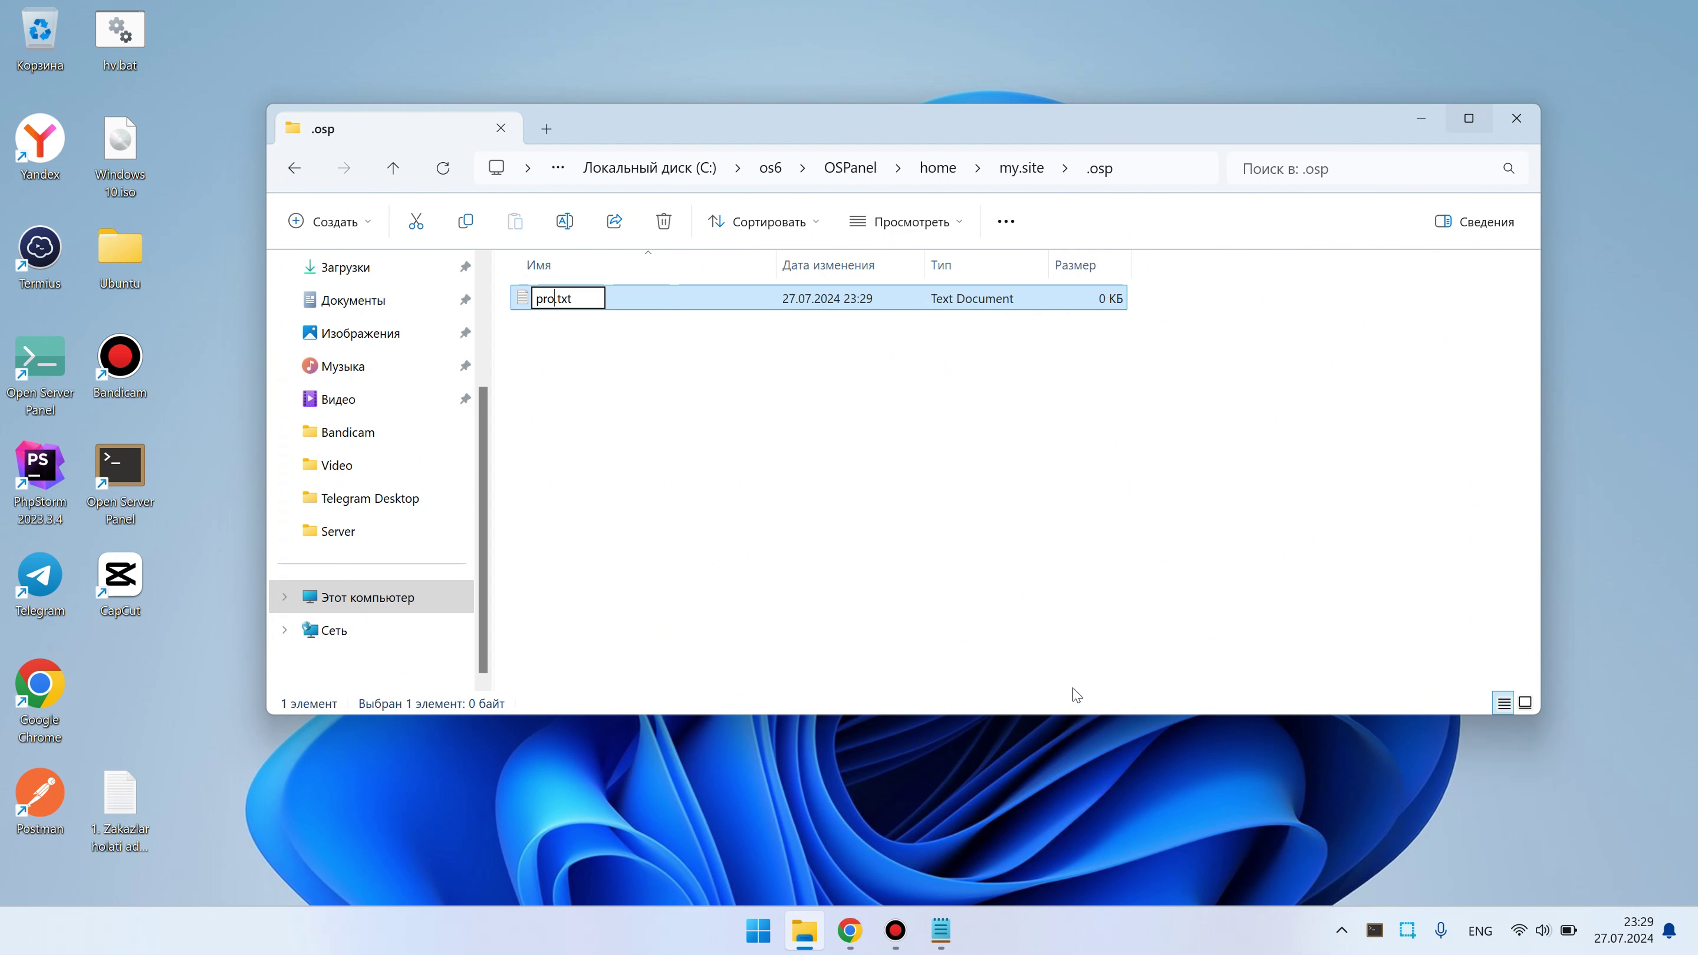
pyautogui.write('ject')
pyautogui.hotkey('shift', 'End')
pyautogui.write('.ini')
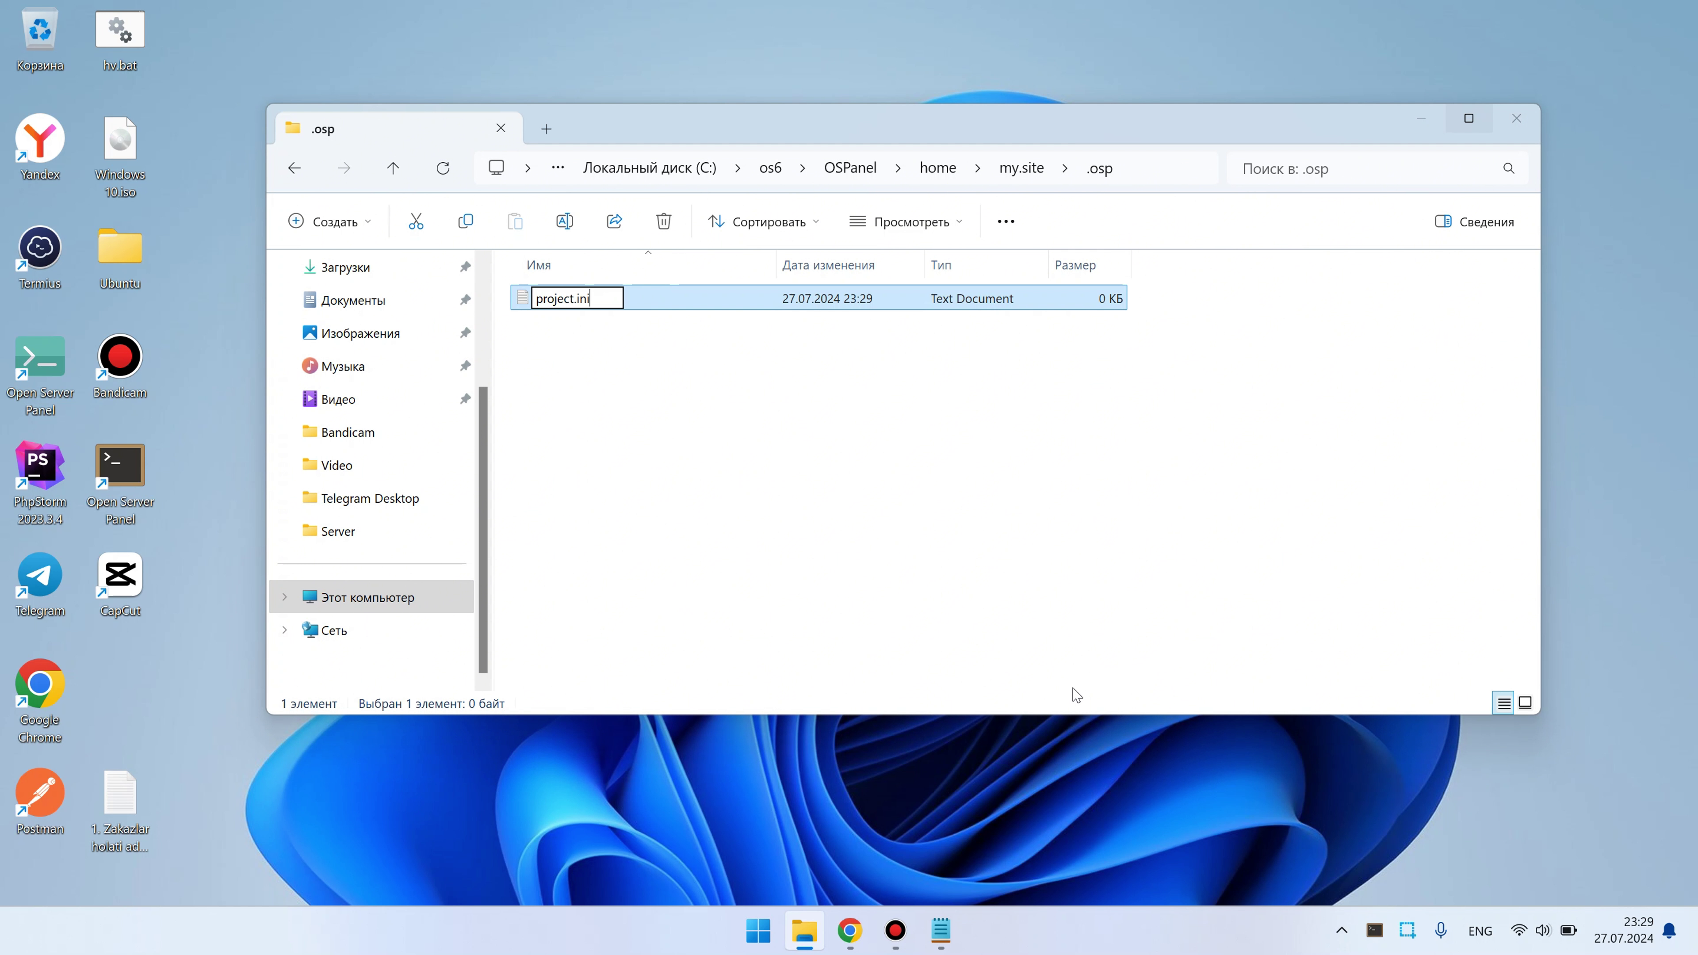
pyautogui.press('Return')
pyautogui.click(964, 478)
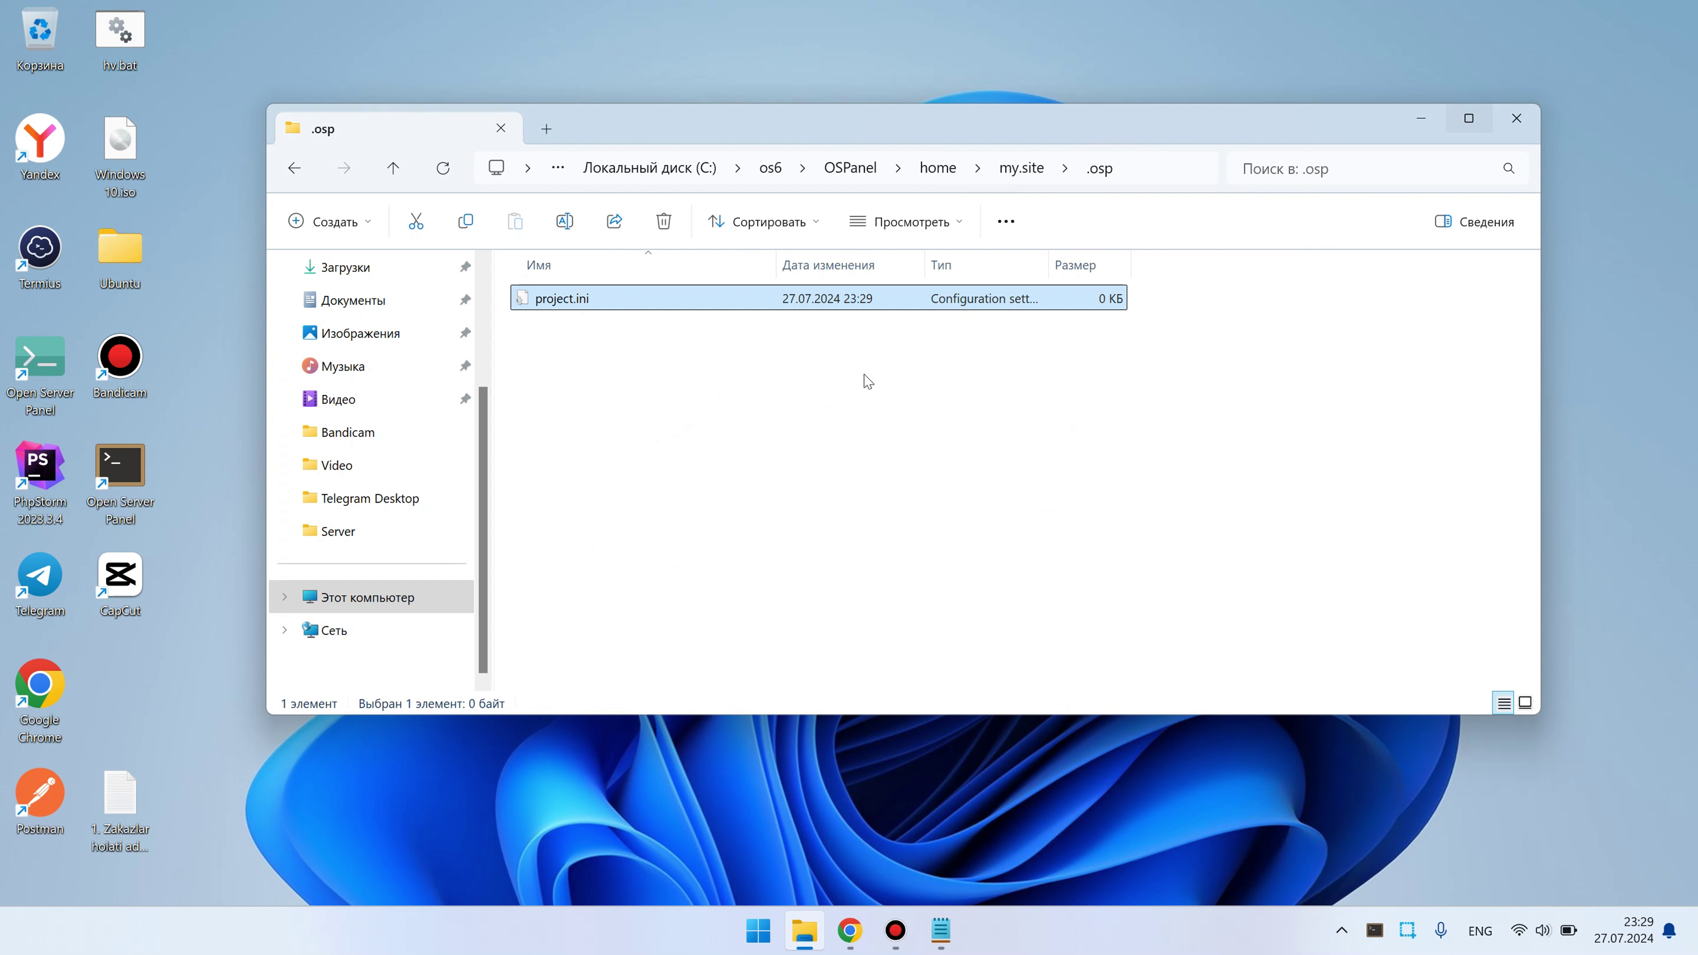
pyautogui.rightClick(593, 299)
# Write '[my.site]' and 'php_engine = PHP-7.4' into project.ini and close the tab
pyautogui.click(689, 364)
pyautogui.write('[]')
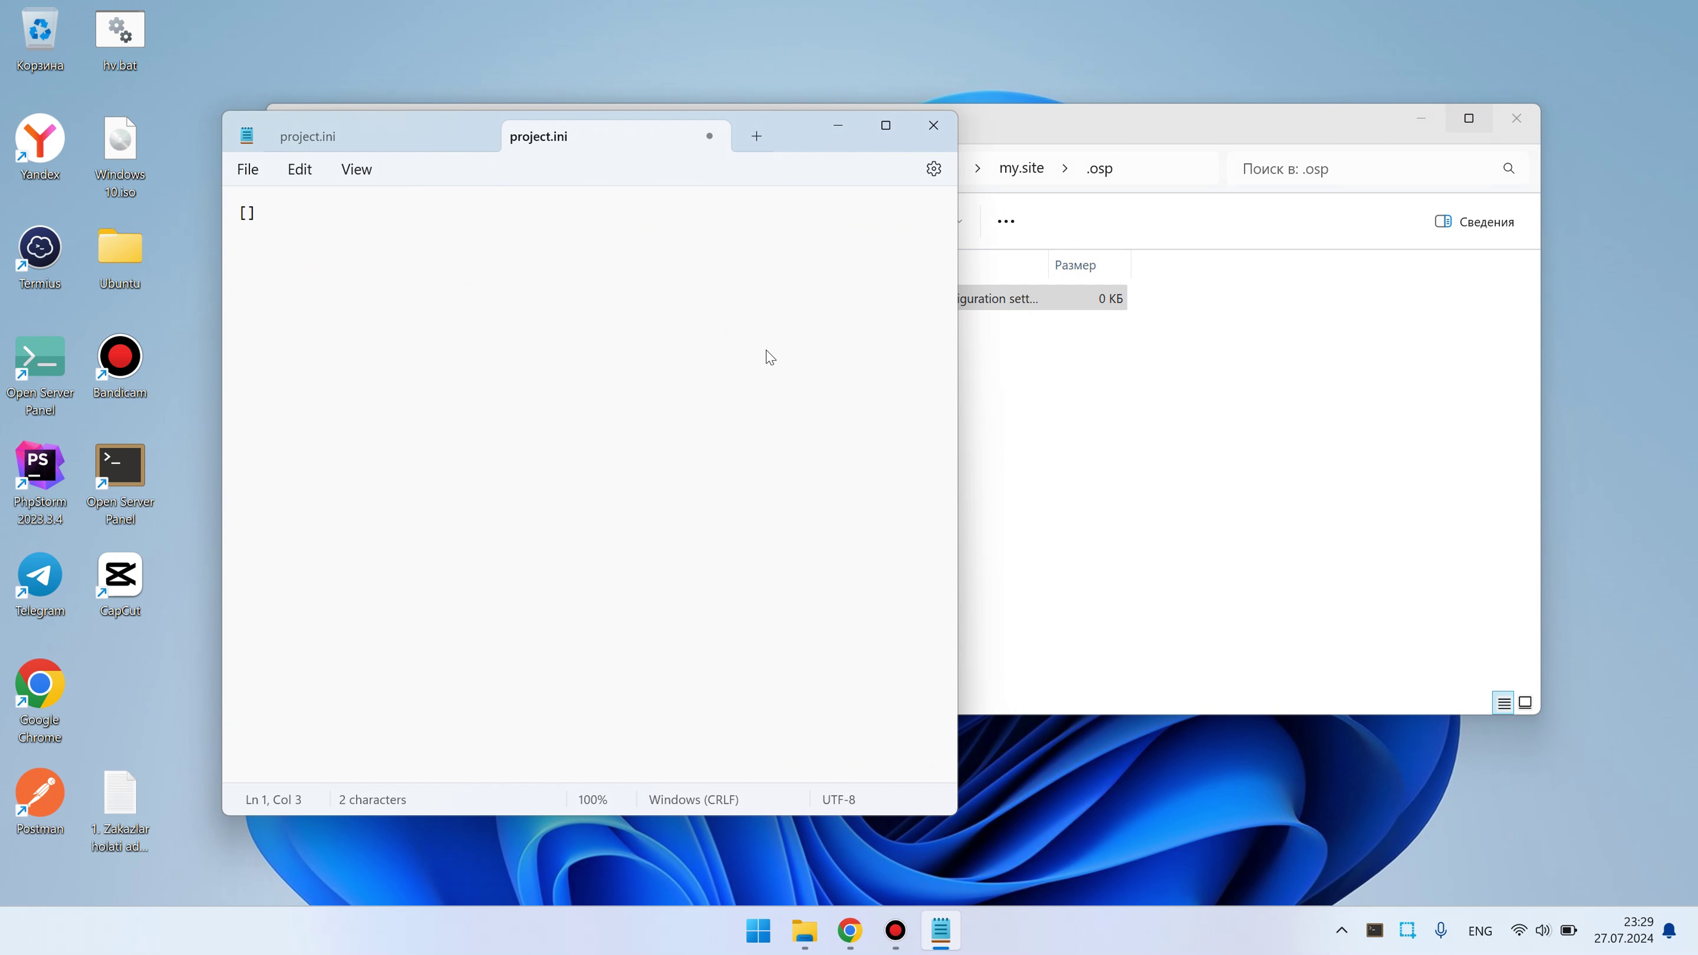
pyautogui.write('my.site')
pyautogui.press('Return')
pyautogui.press('Return')
pyautogui.write('php')
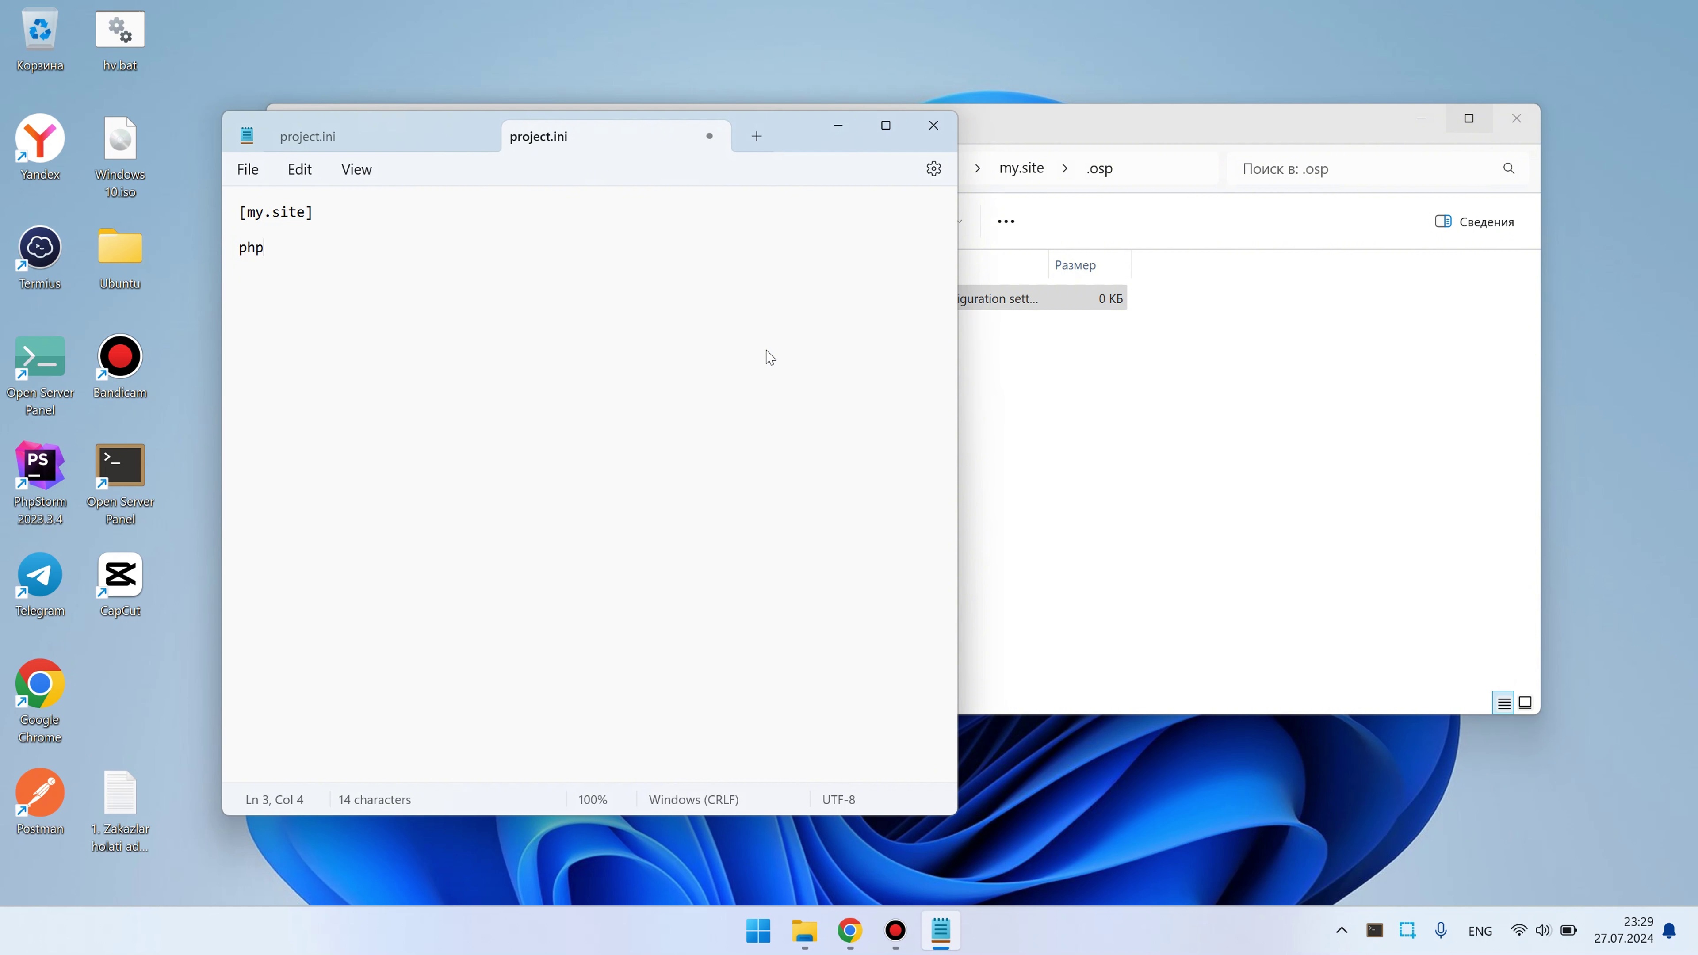
pyautogui.write('_engine')
pyautogui.press('Tab')
pyautogui.write('= PHP-7.4')
pyautogui.click(709, 135)
# Close Notepad, return Explorer to the my.site folder, and restart Open Server from the tray
pyautogui.click(496, 136)
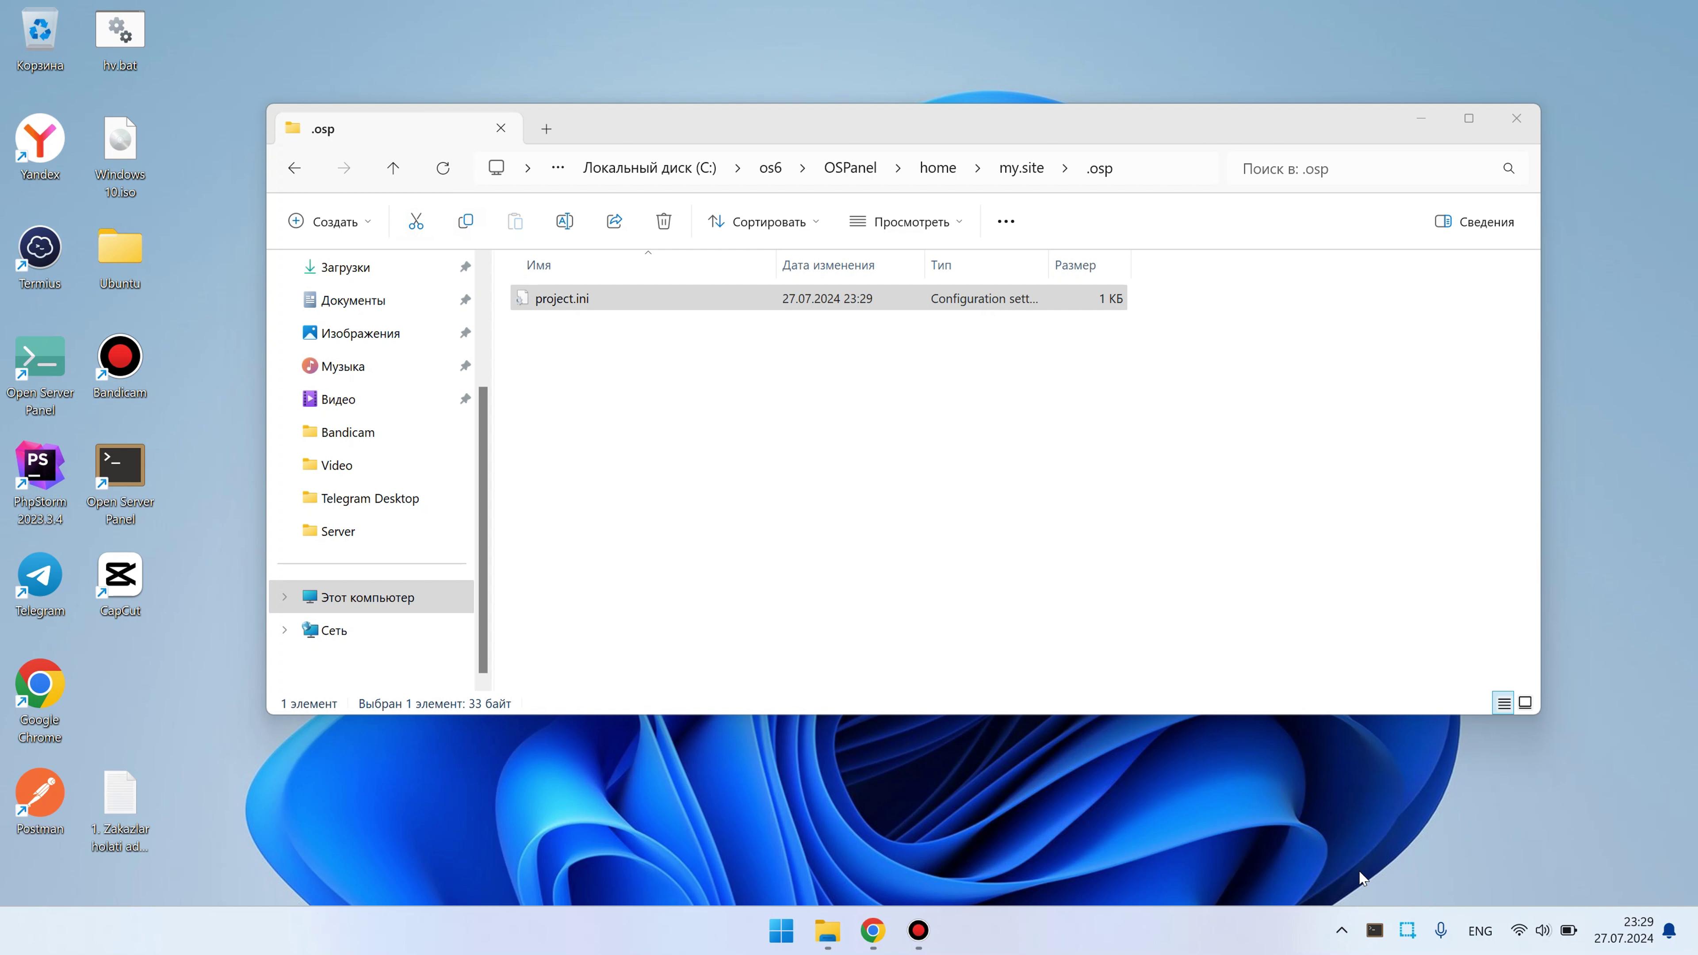
pyautogui.click(541, 298)
pyautogui.hotkey('alt', 'Up')
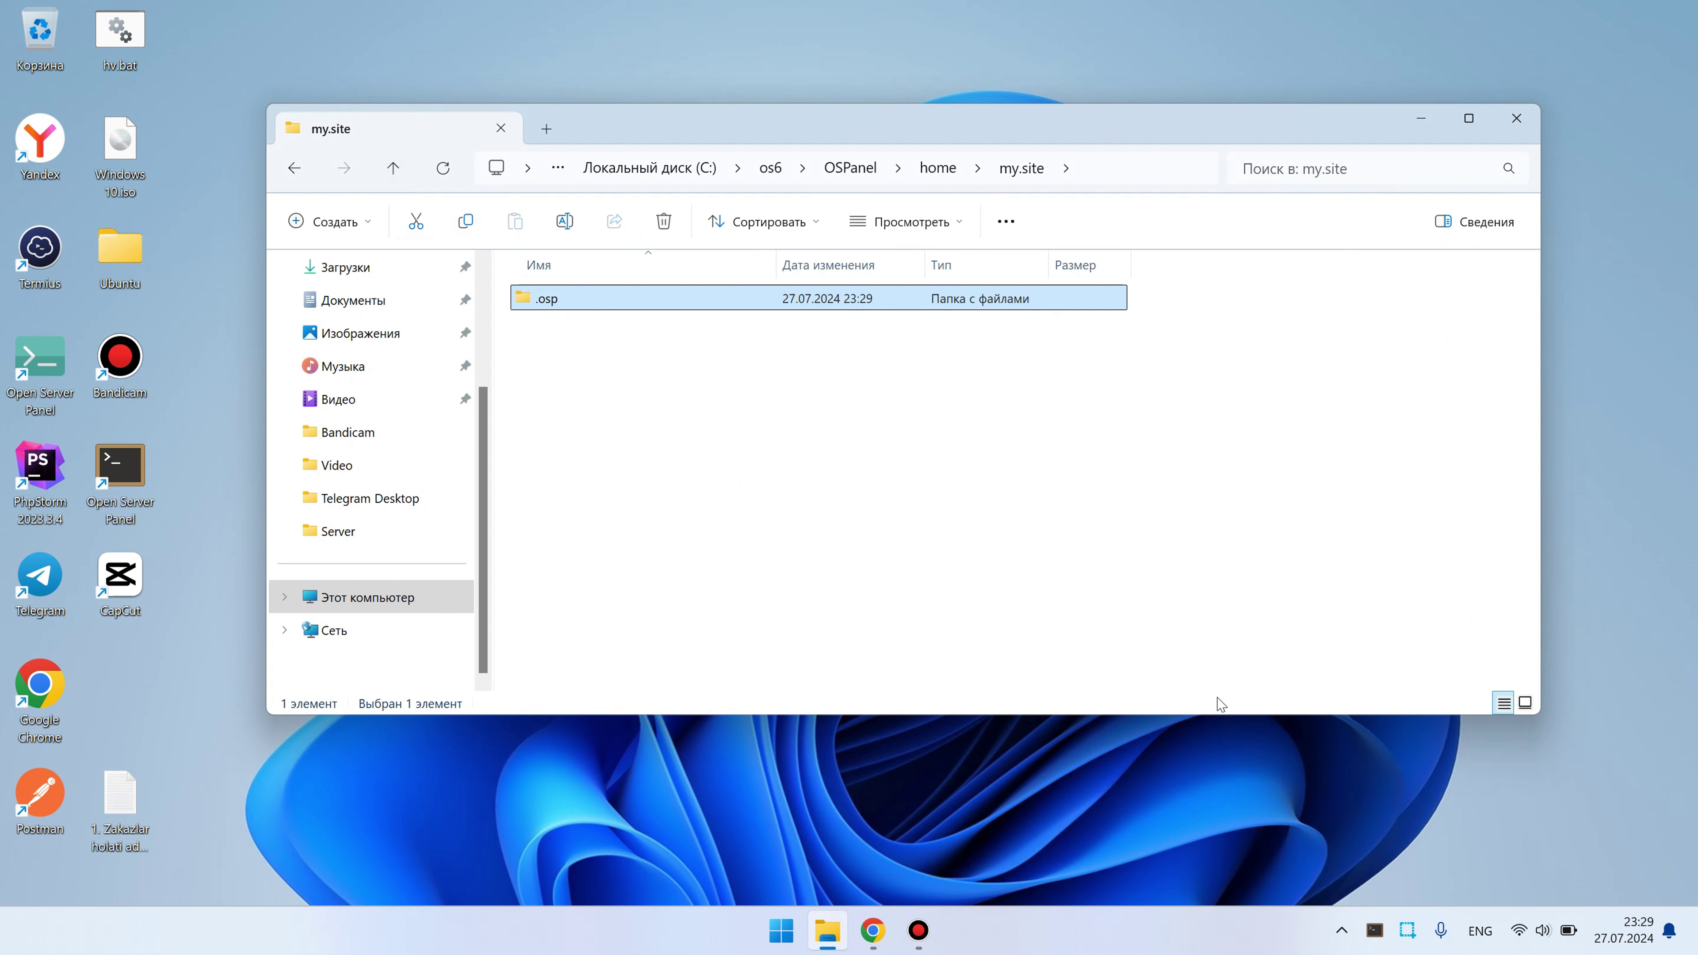
pyautogui.click(1375, 931)
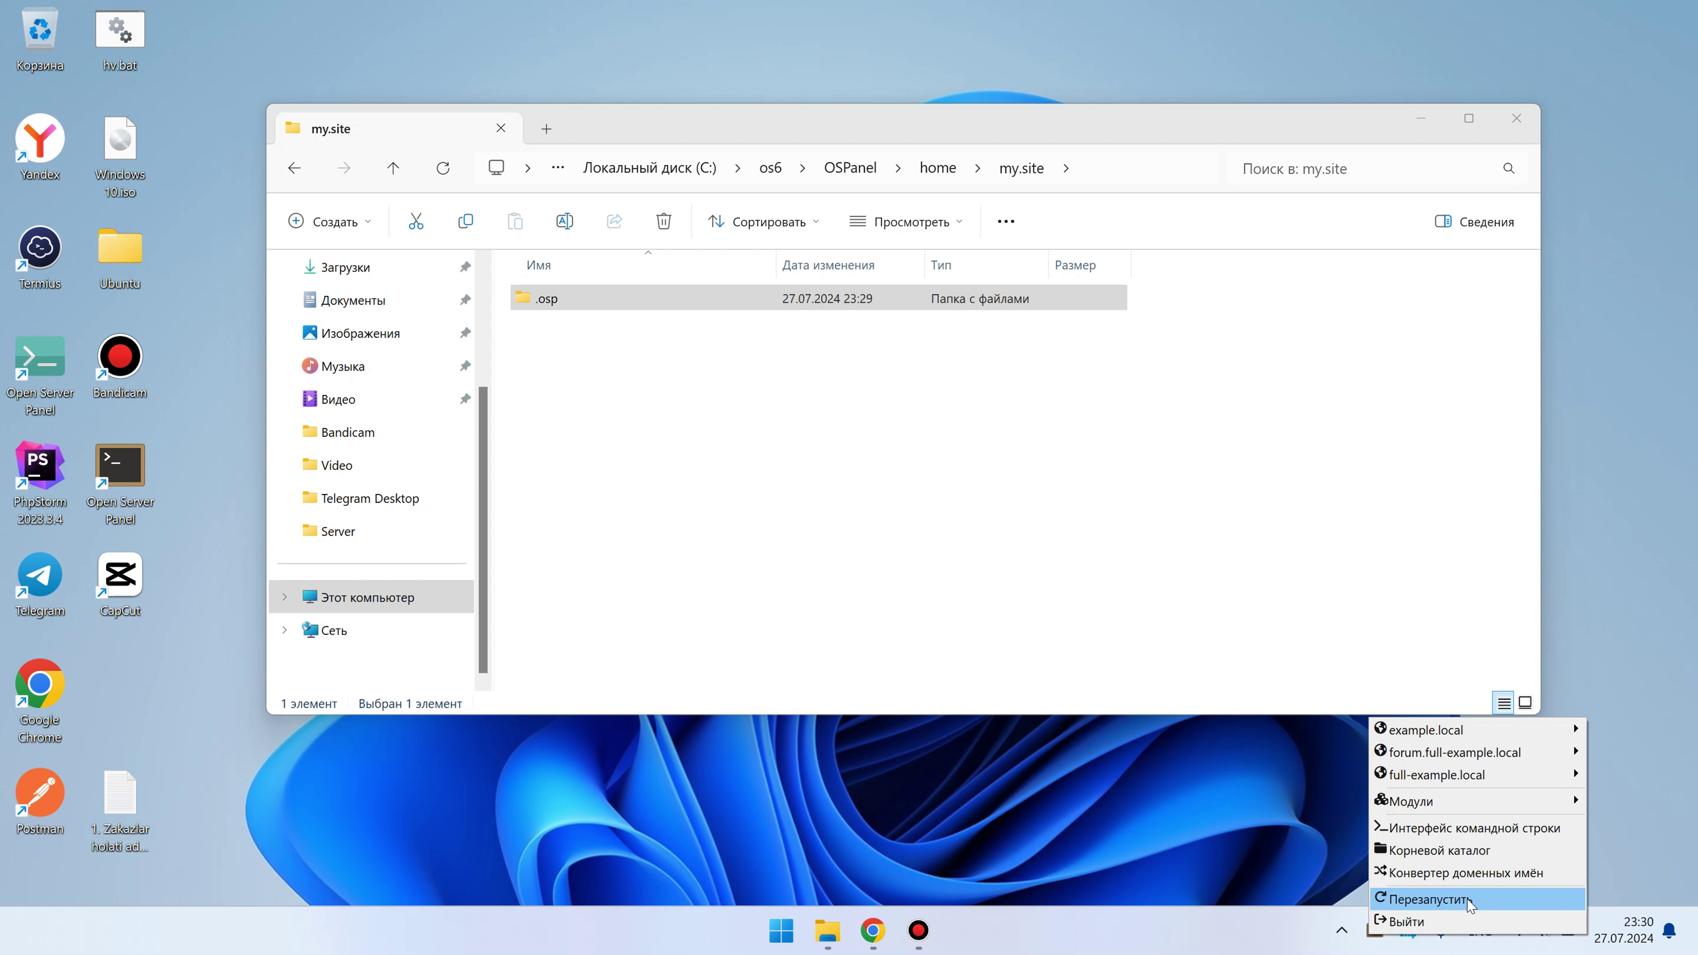
pyautogui.click(1470, 904)
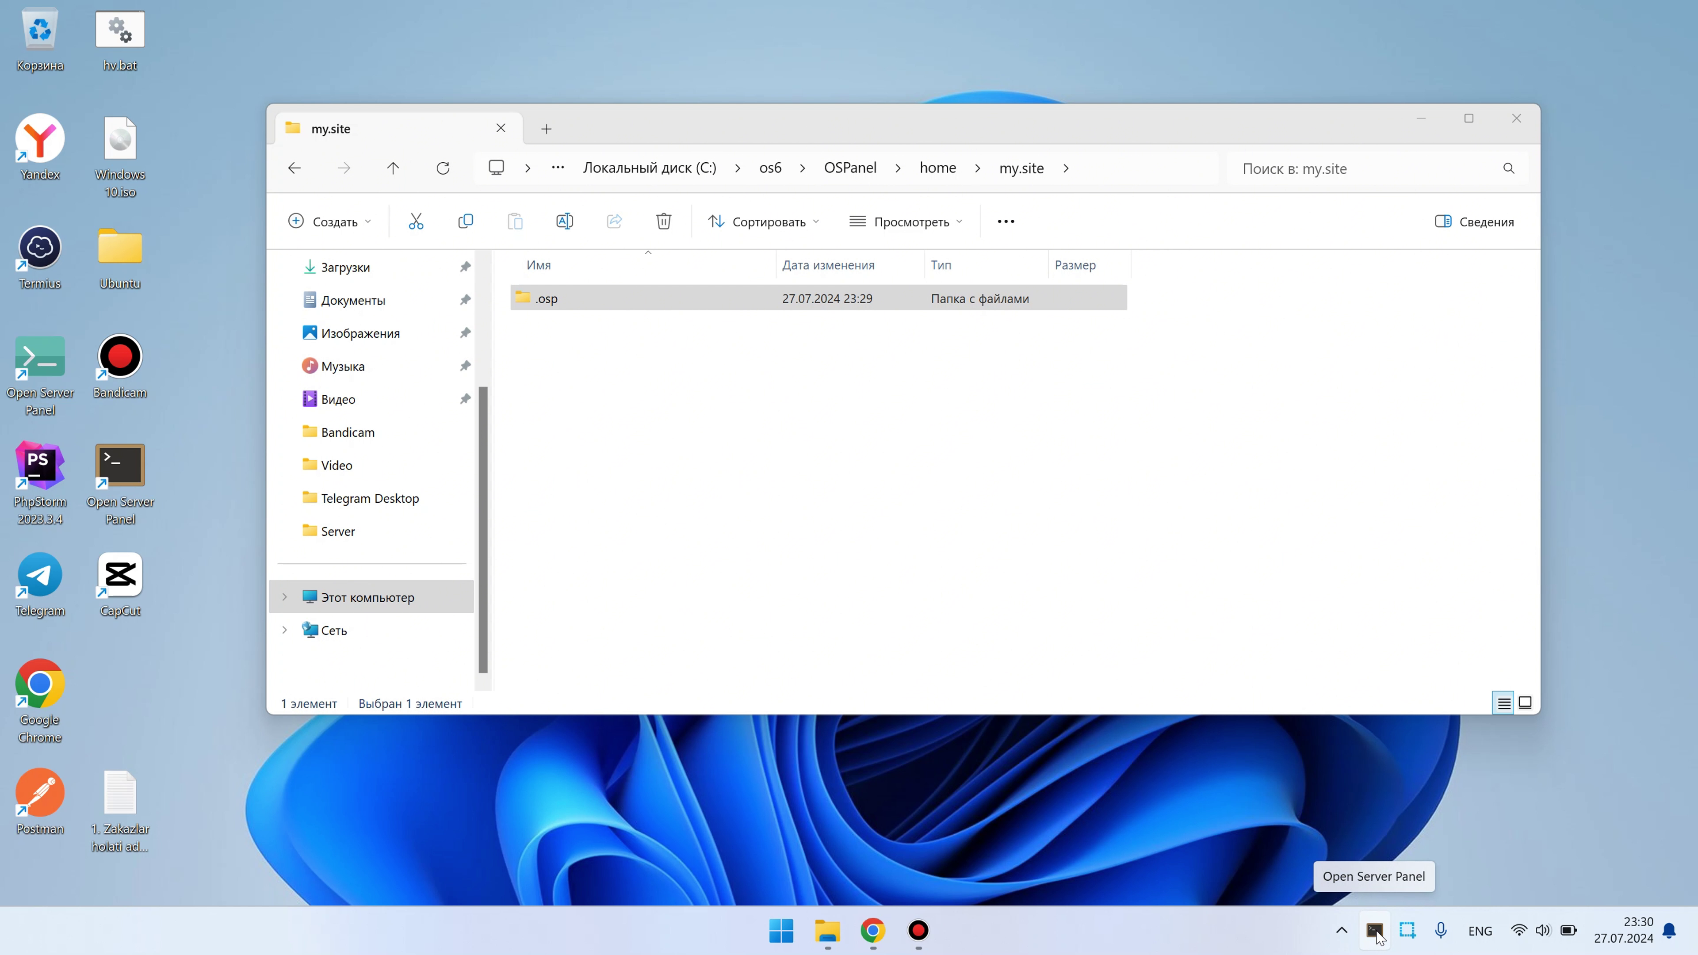
# Open my.site in the browser from the tray menu and zoom the Index of / page to 150%
pyautogui.click(1374, 935)
pyautogui.moveTo(1461, 781)
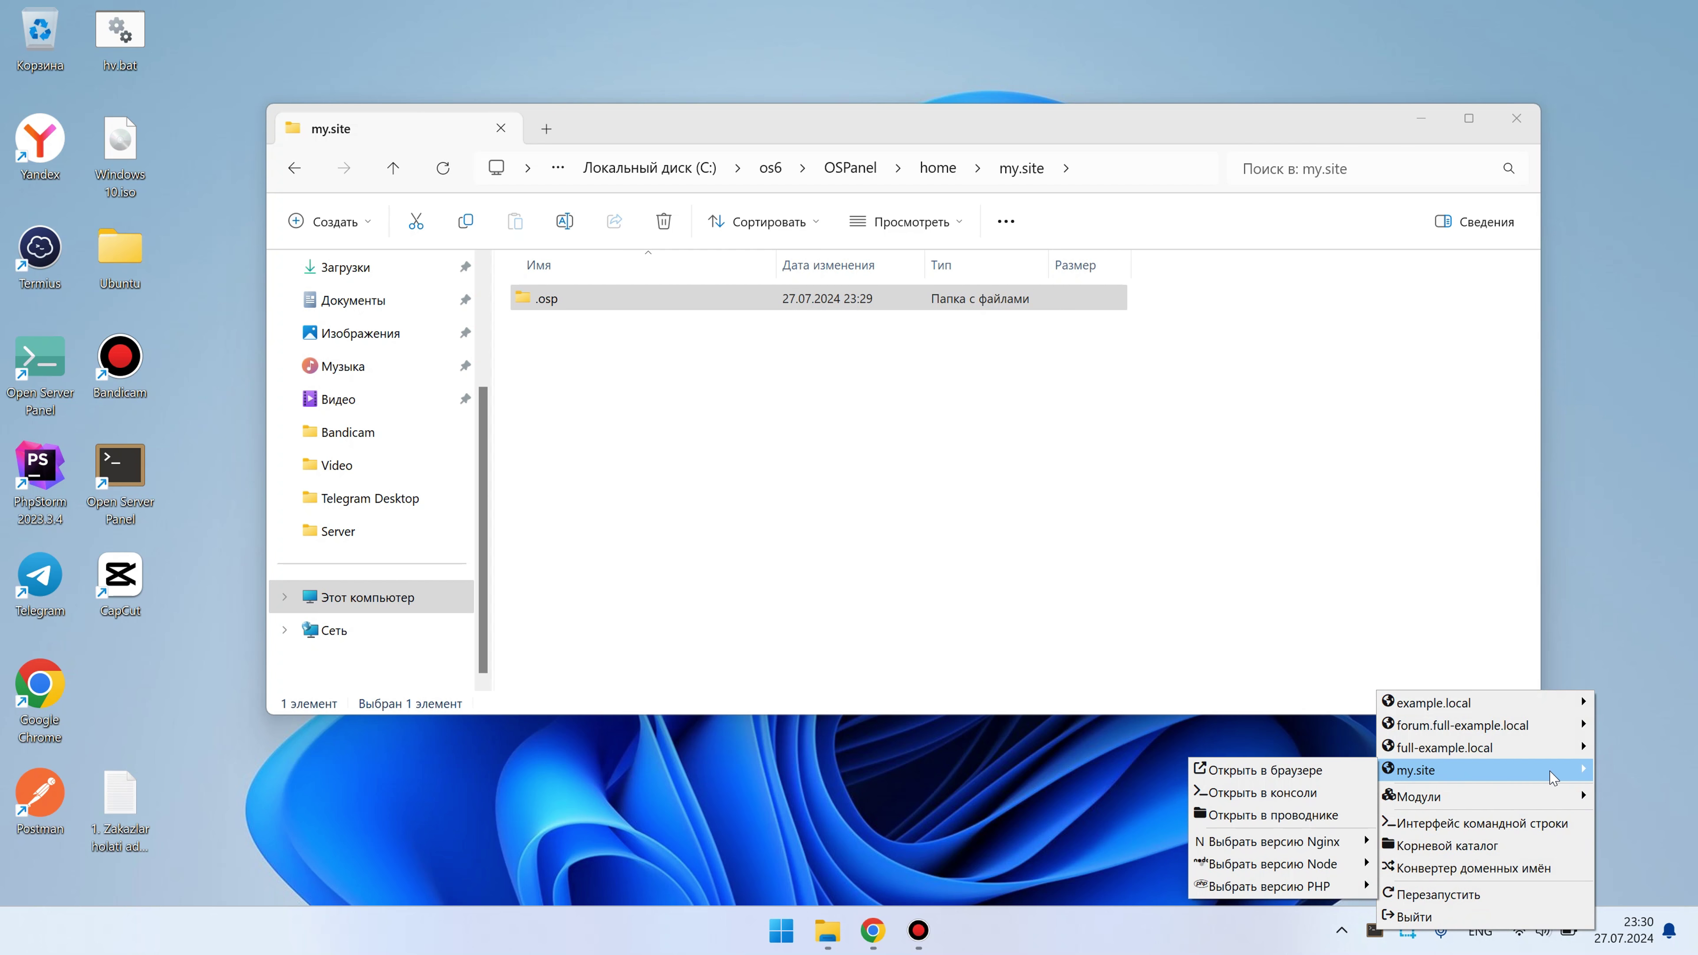
pyautogui.click(1274, 771)
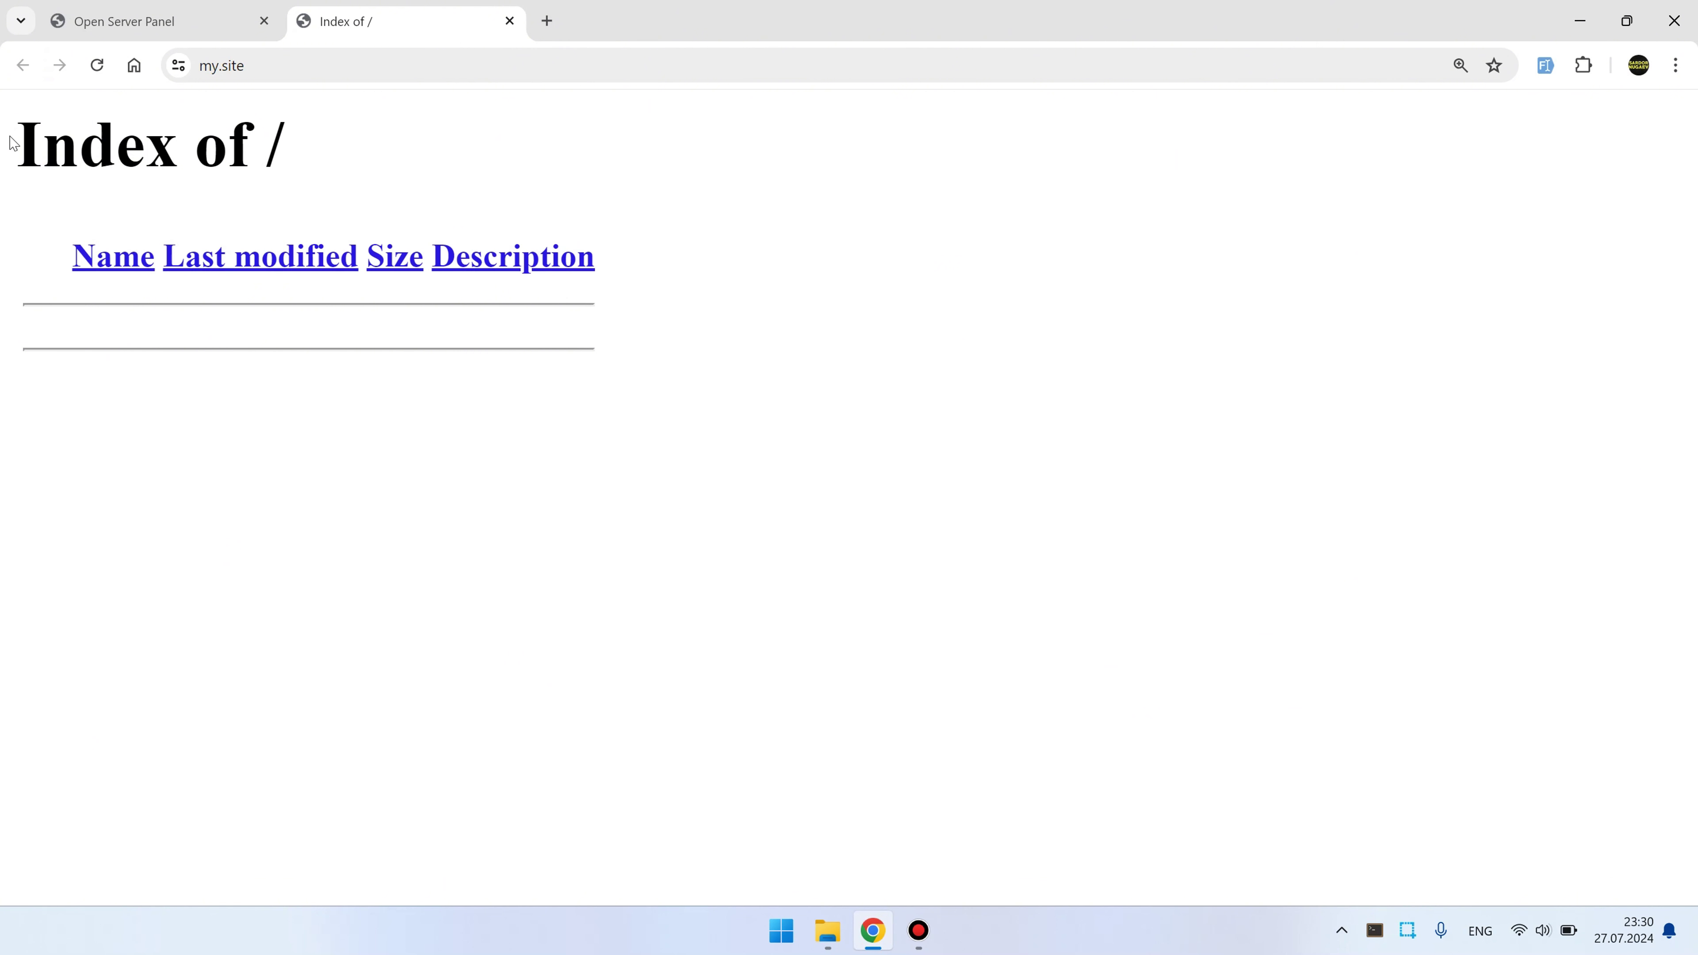
pyautogui.tripleClick(13, 143)
pyautogui.hotkey('ctrl', '-')
pyautogui.hotkey('ctrl', '-')
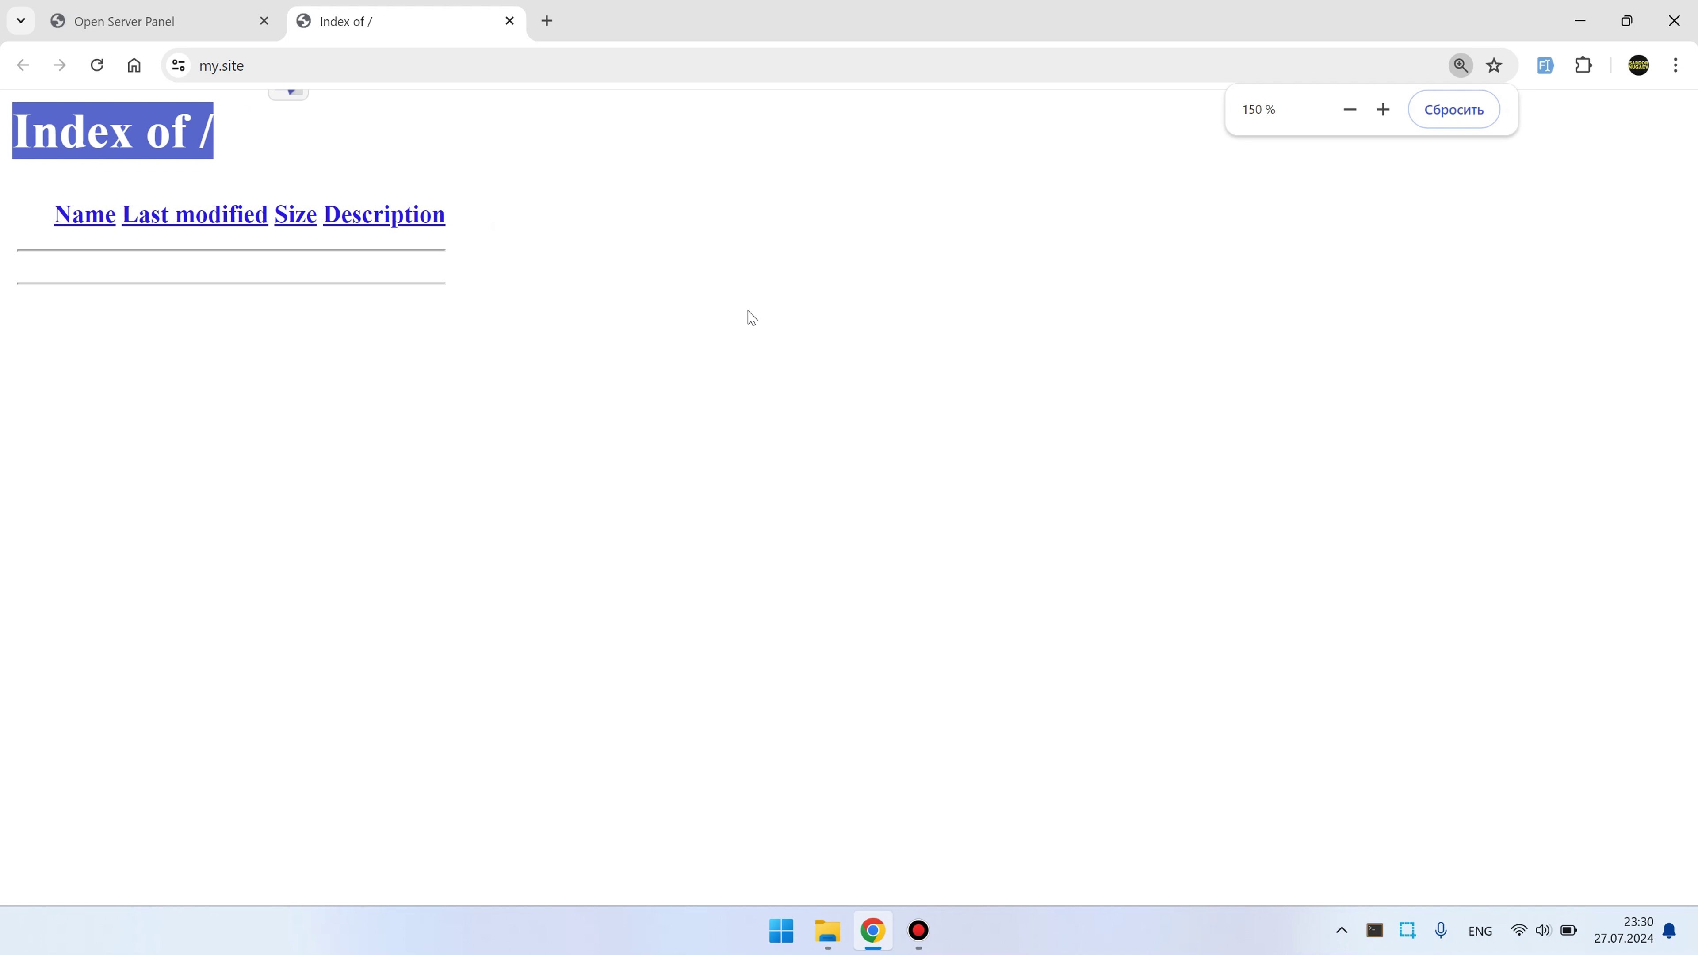
# Create a new text document in my.site, rename it to index.php, and confirm the extension change
pyautogui.click(752, 317)
pyautogui.click(827, 931)
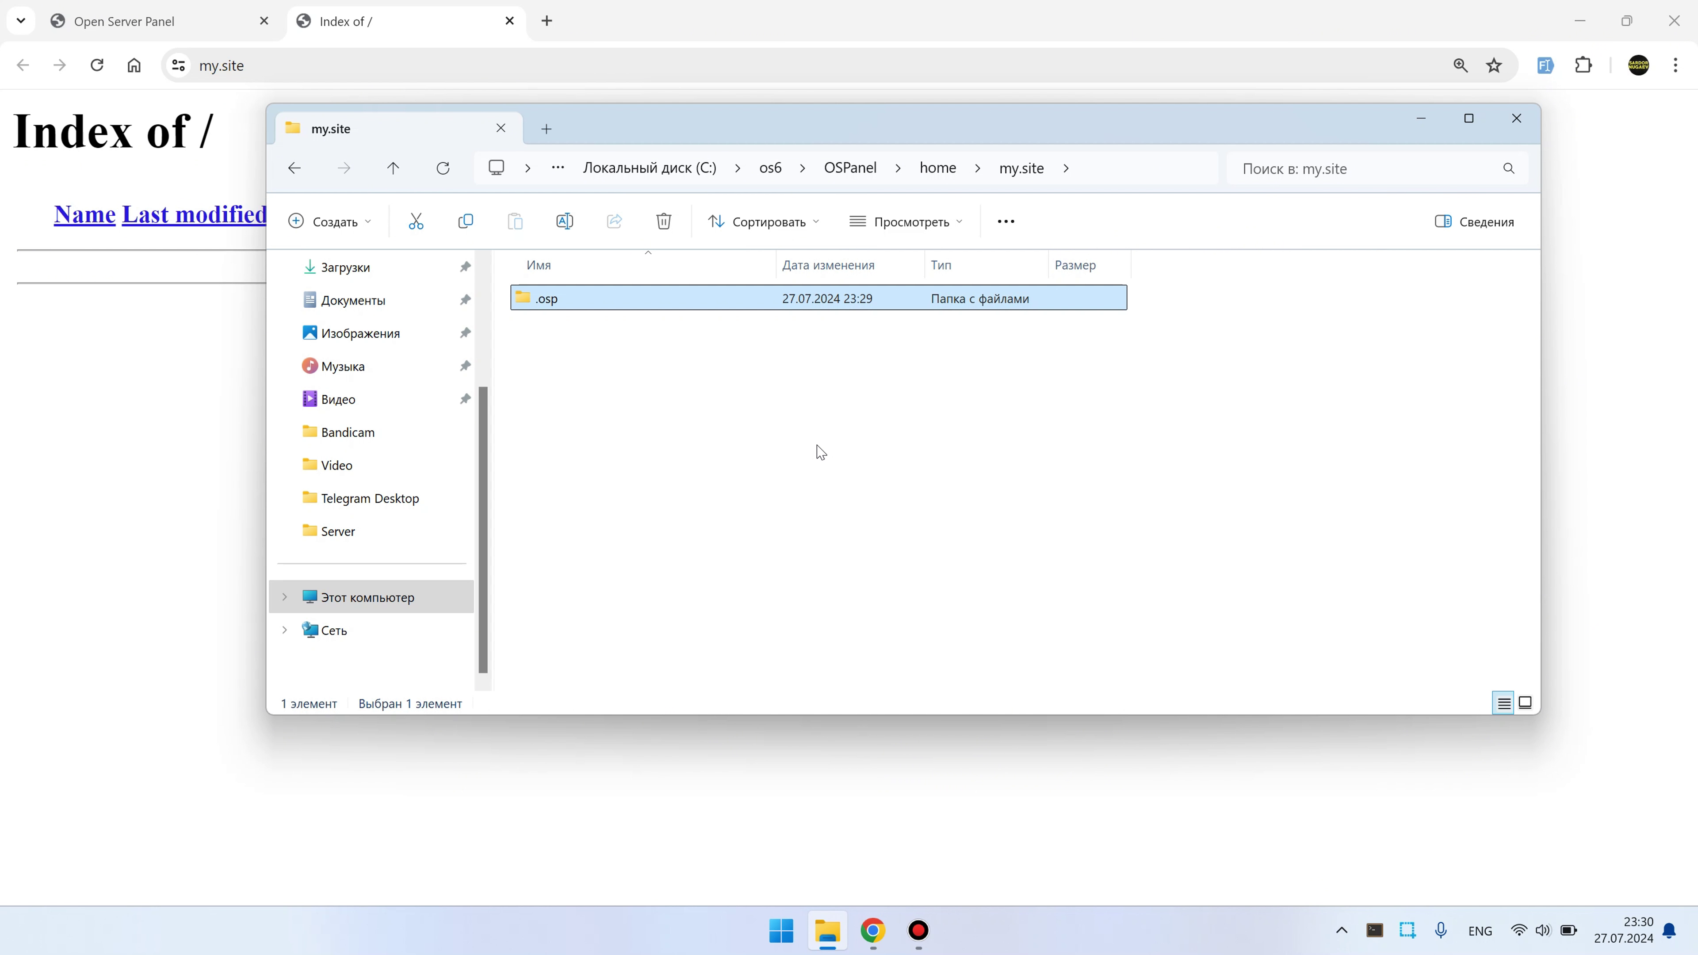
pyautogui.click(674, 429)
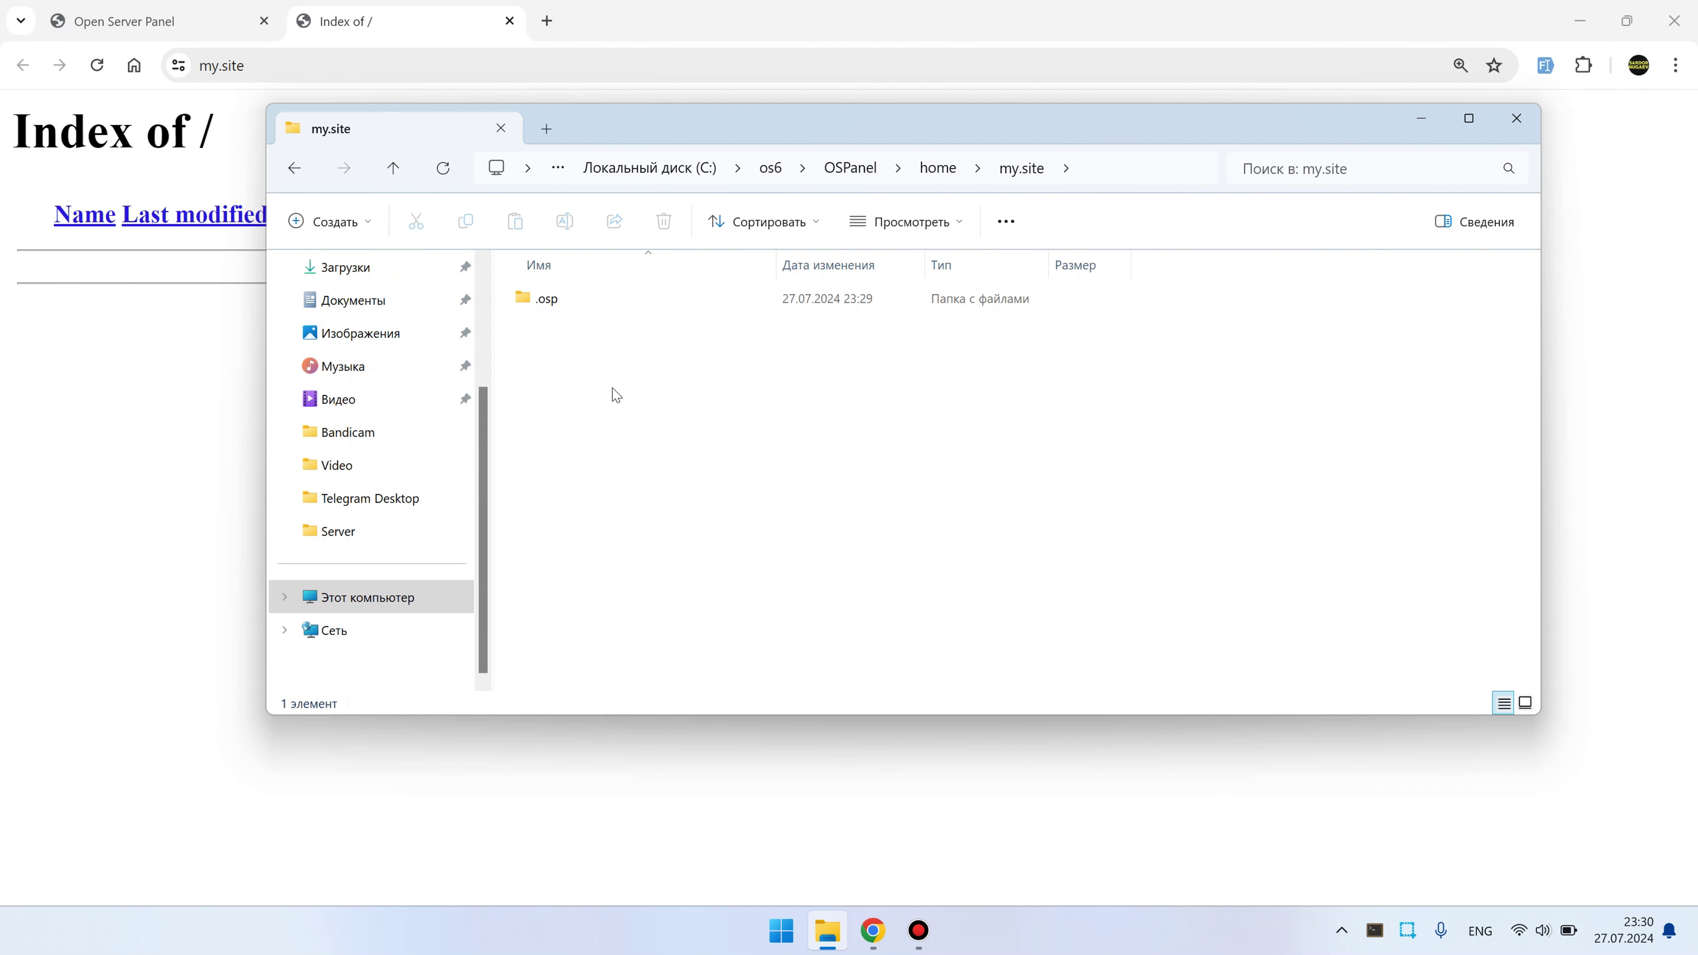
pyautogui.rightClick(615, 395)
pyautogui.moveTo(755, 557)
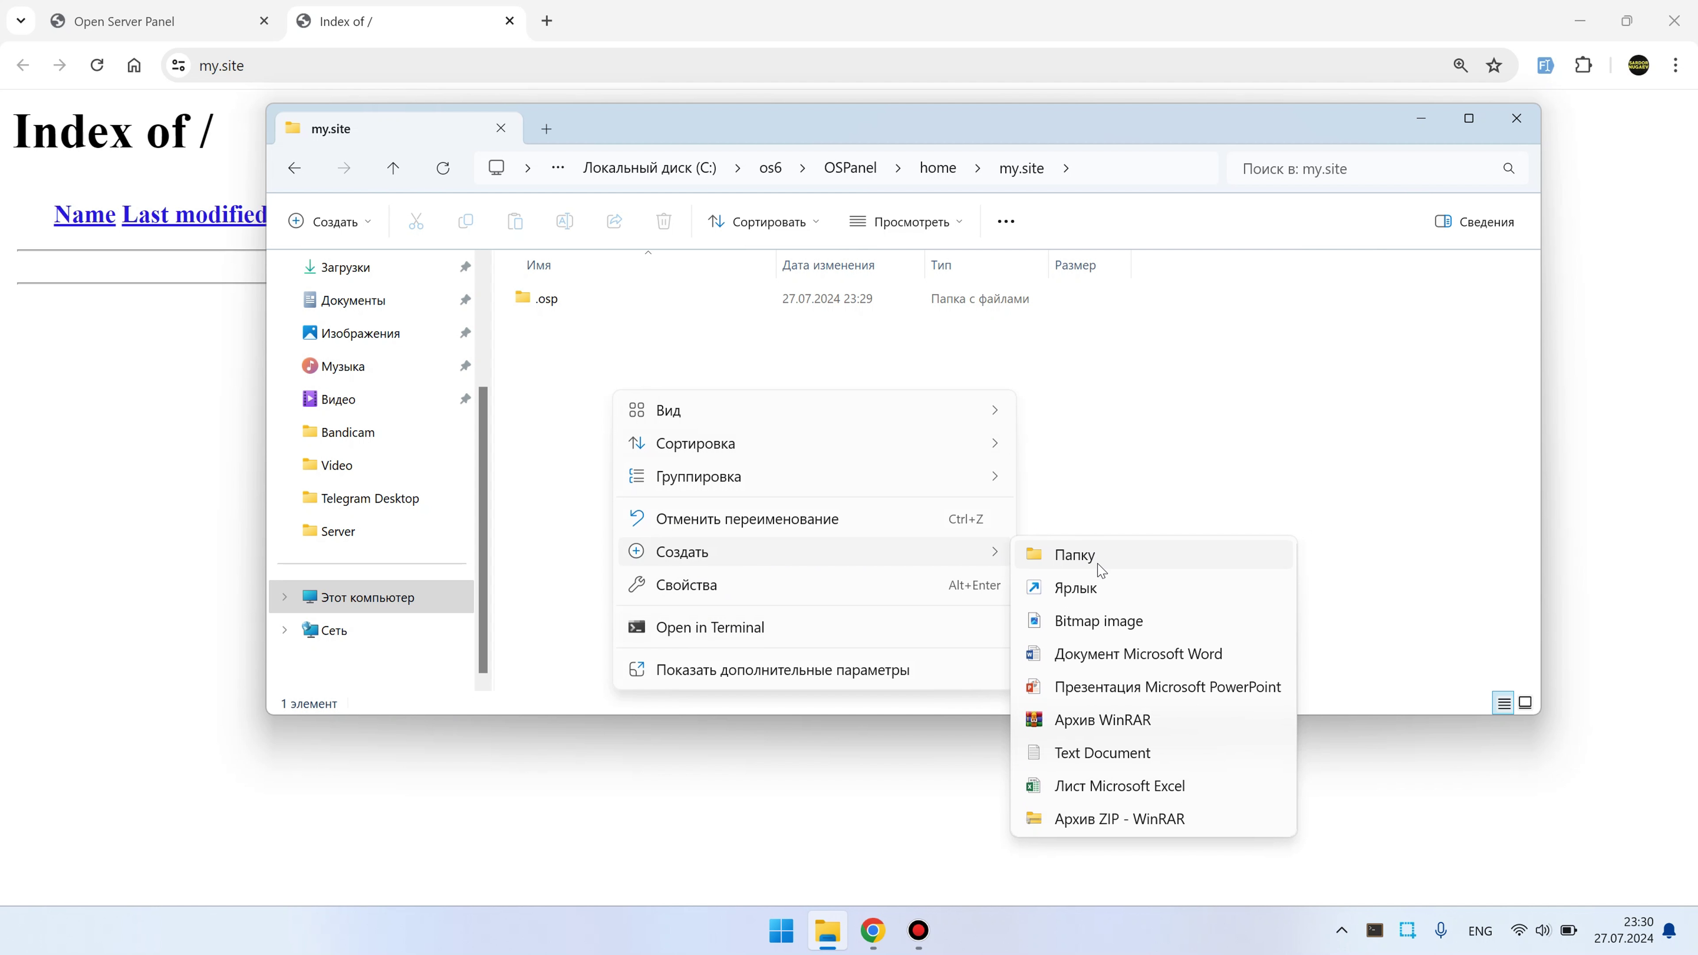
pyautogui.click(1117, 753)
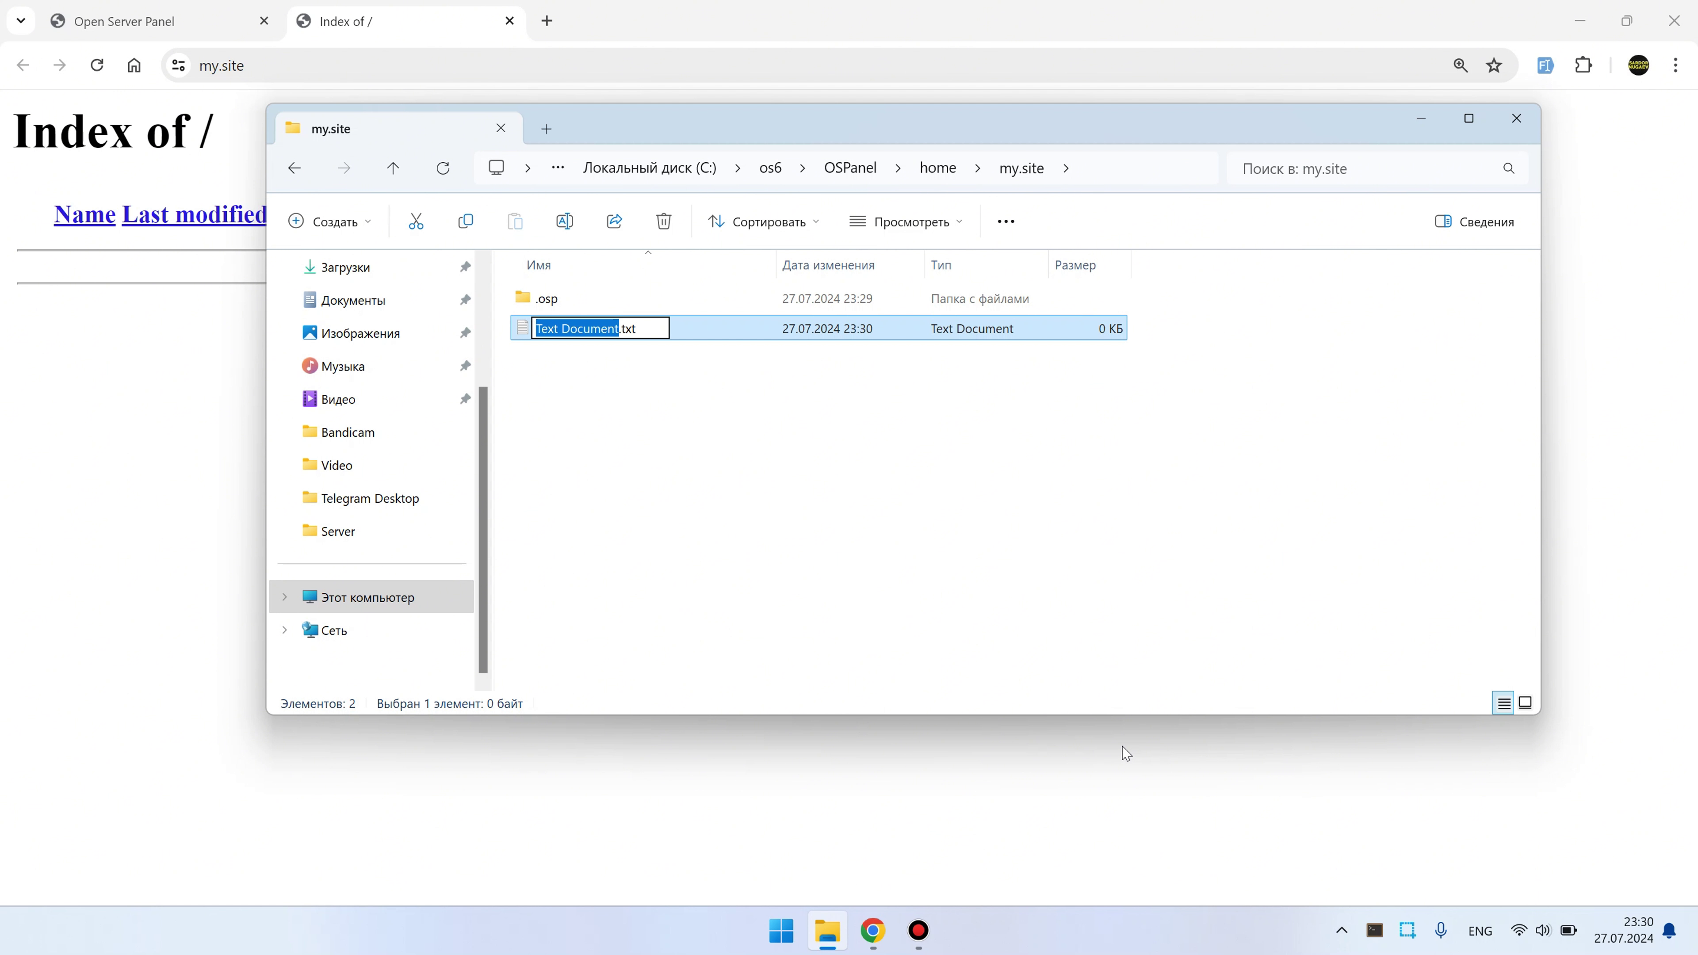
pyautogui.write('index.')
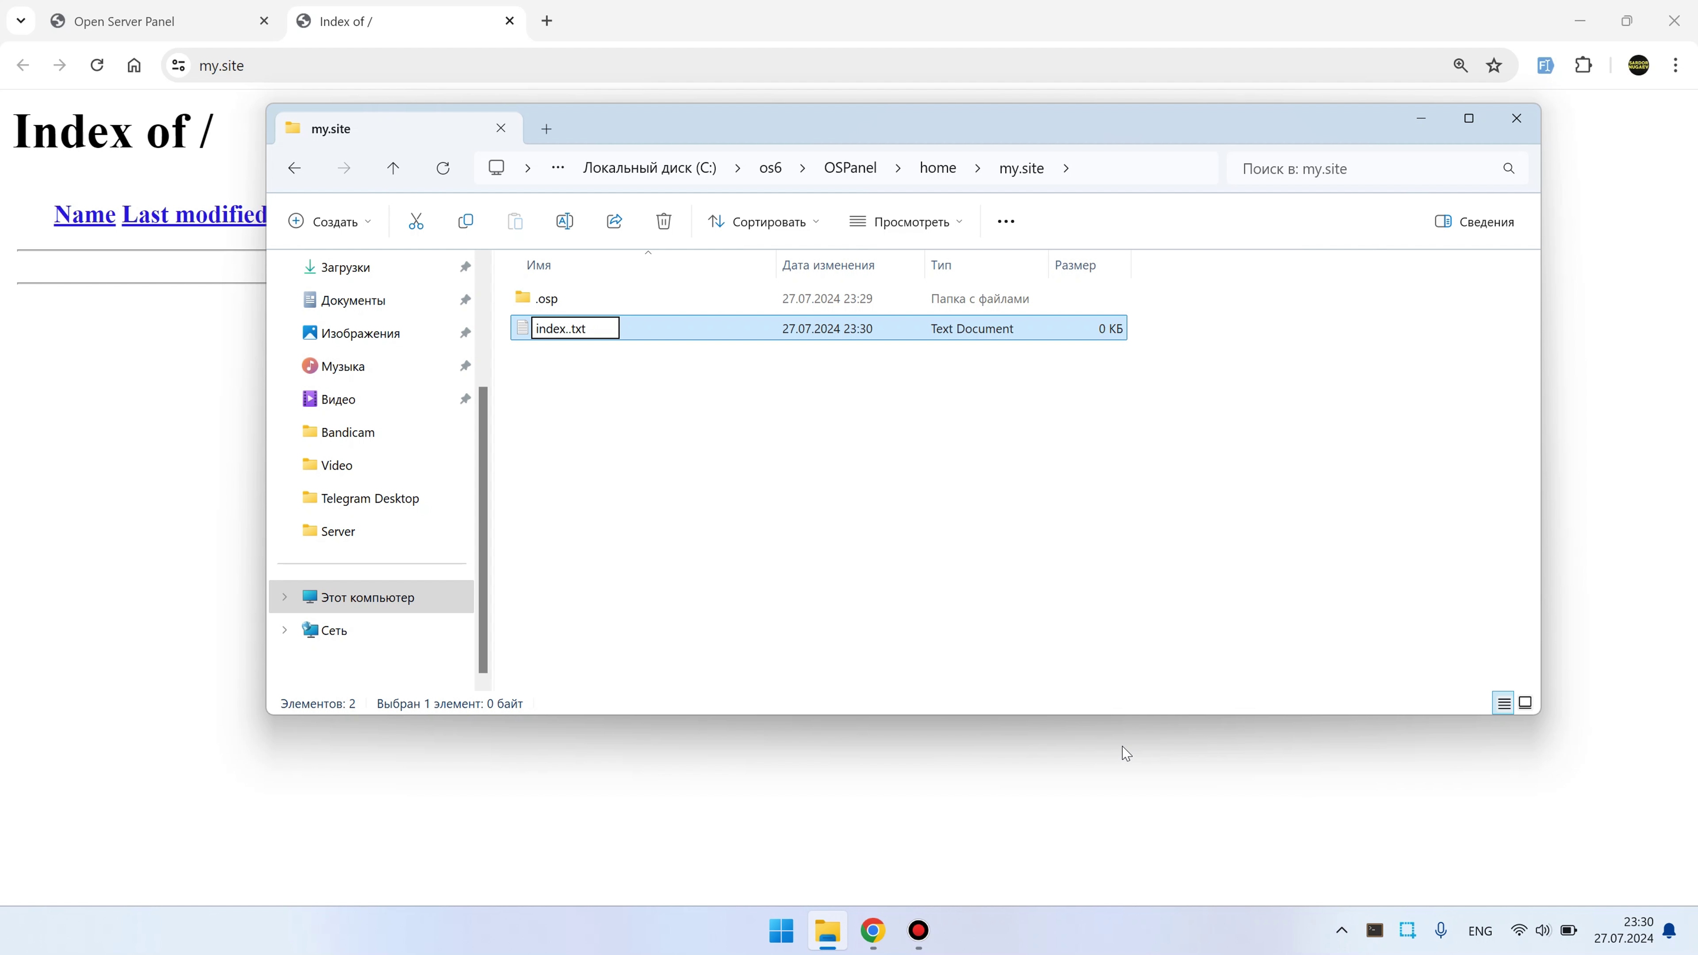
pyautogui.hotkey('shift', 'End')
pyautogui.write('php')
pyautogui.press('Return')
pyautogui.click(965, 475)
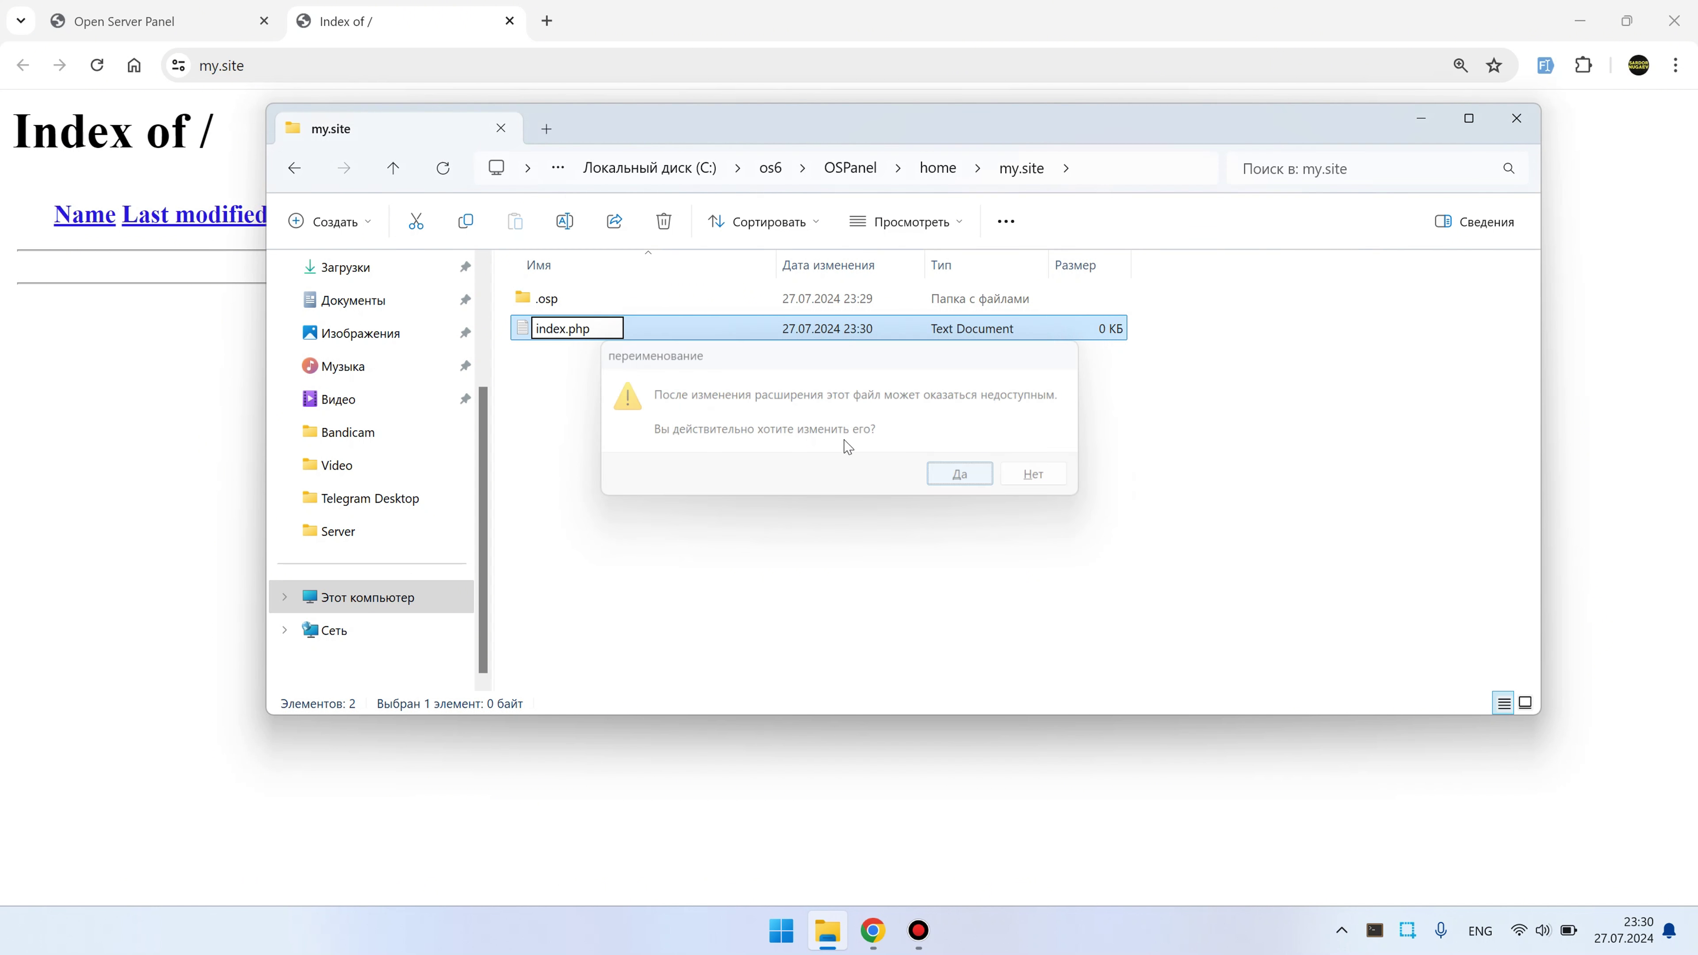
pyautogui.rightClick(592, 336)
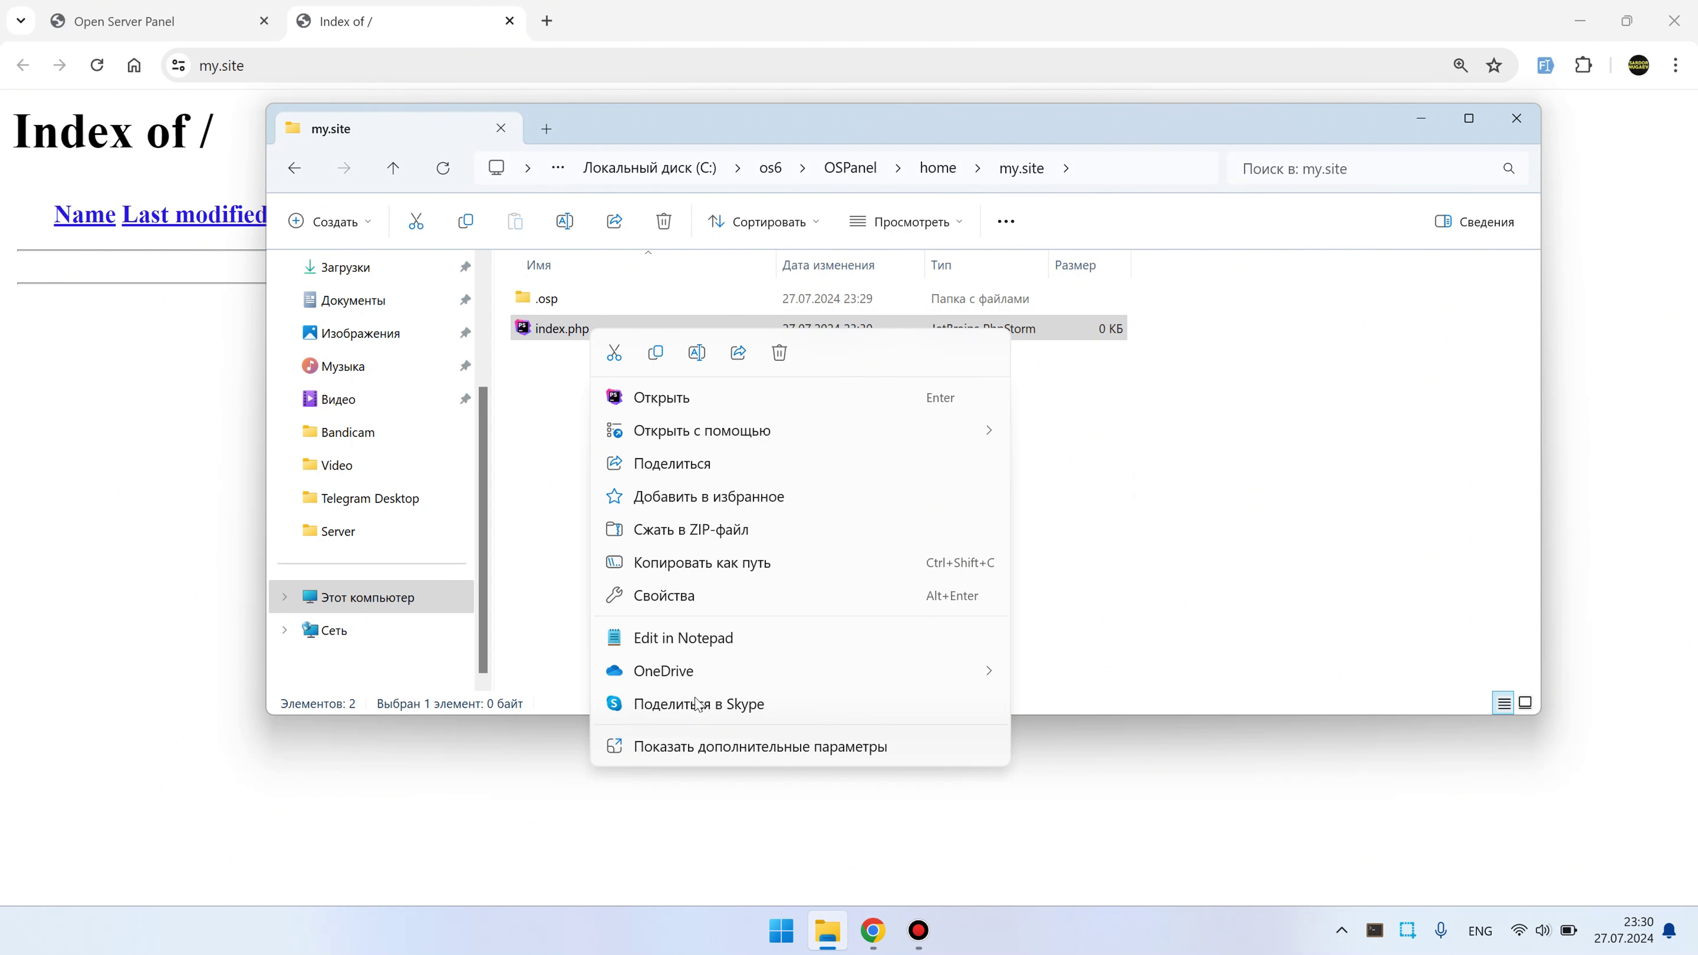
# Open index.php in Notepad and type a <?php echo statement printing 'Sayt ishga tushdi'
pyautogui.click(718, 640)
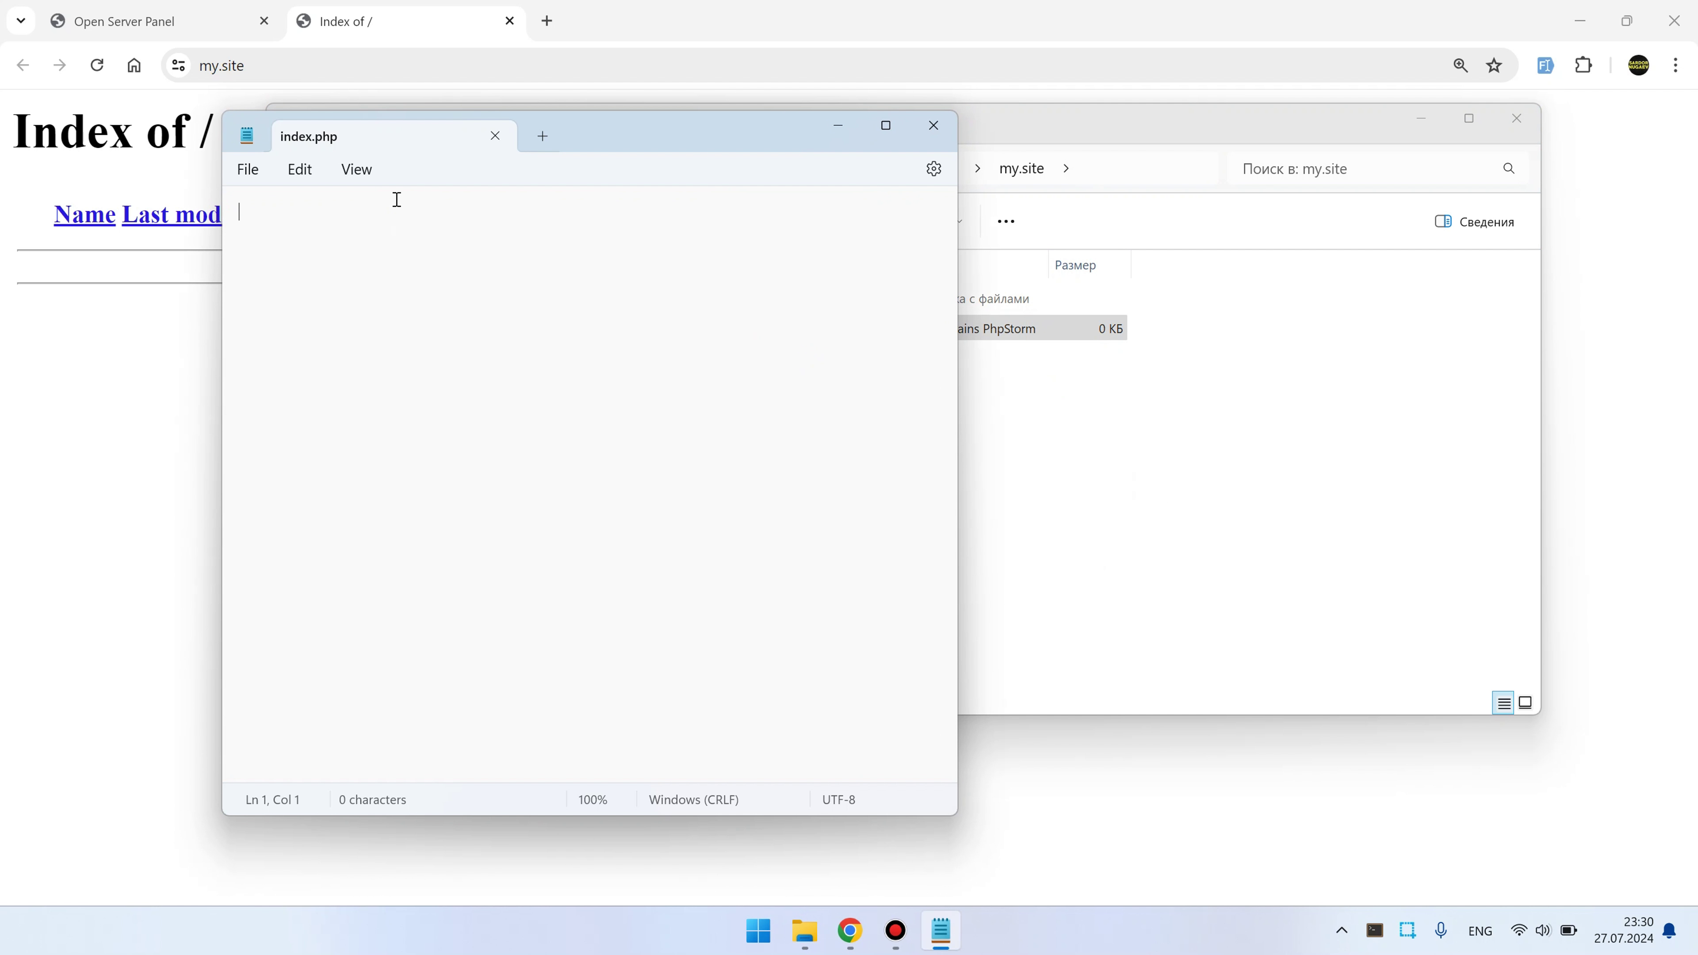
pyautogui.write('<?')
pyautogui.write('ho ')
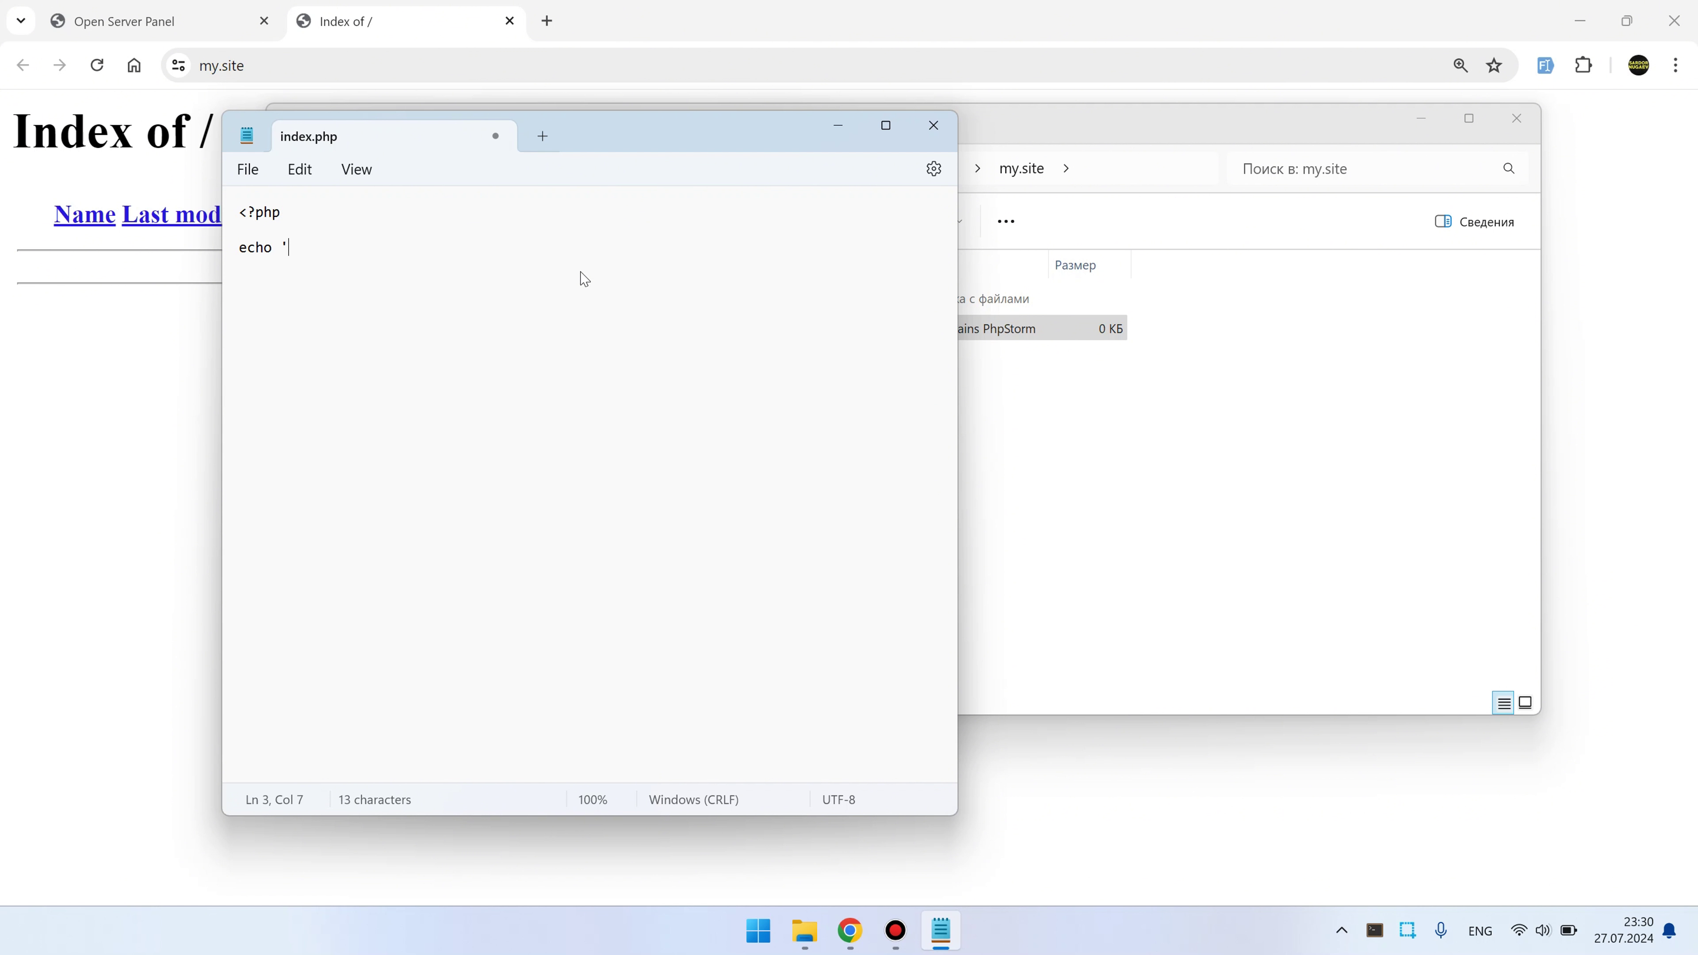
pyautogui.write('ayt isha')
pyautogui.write('a tushi')
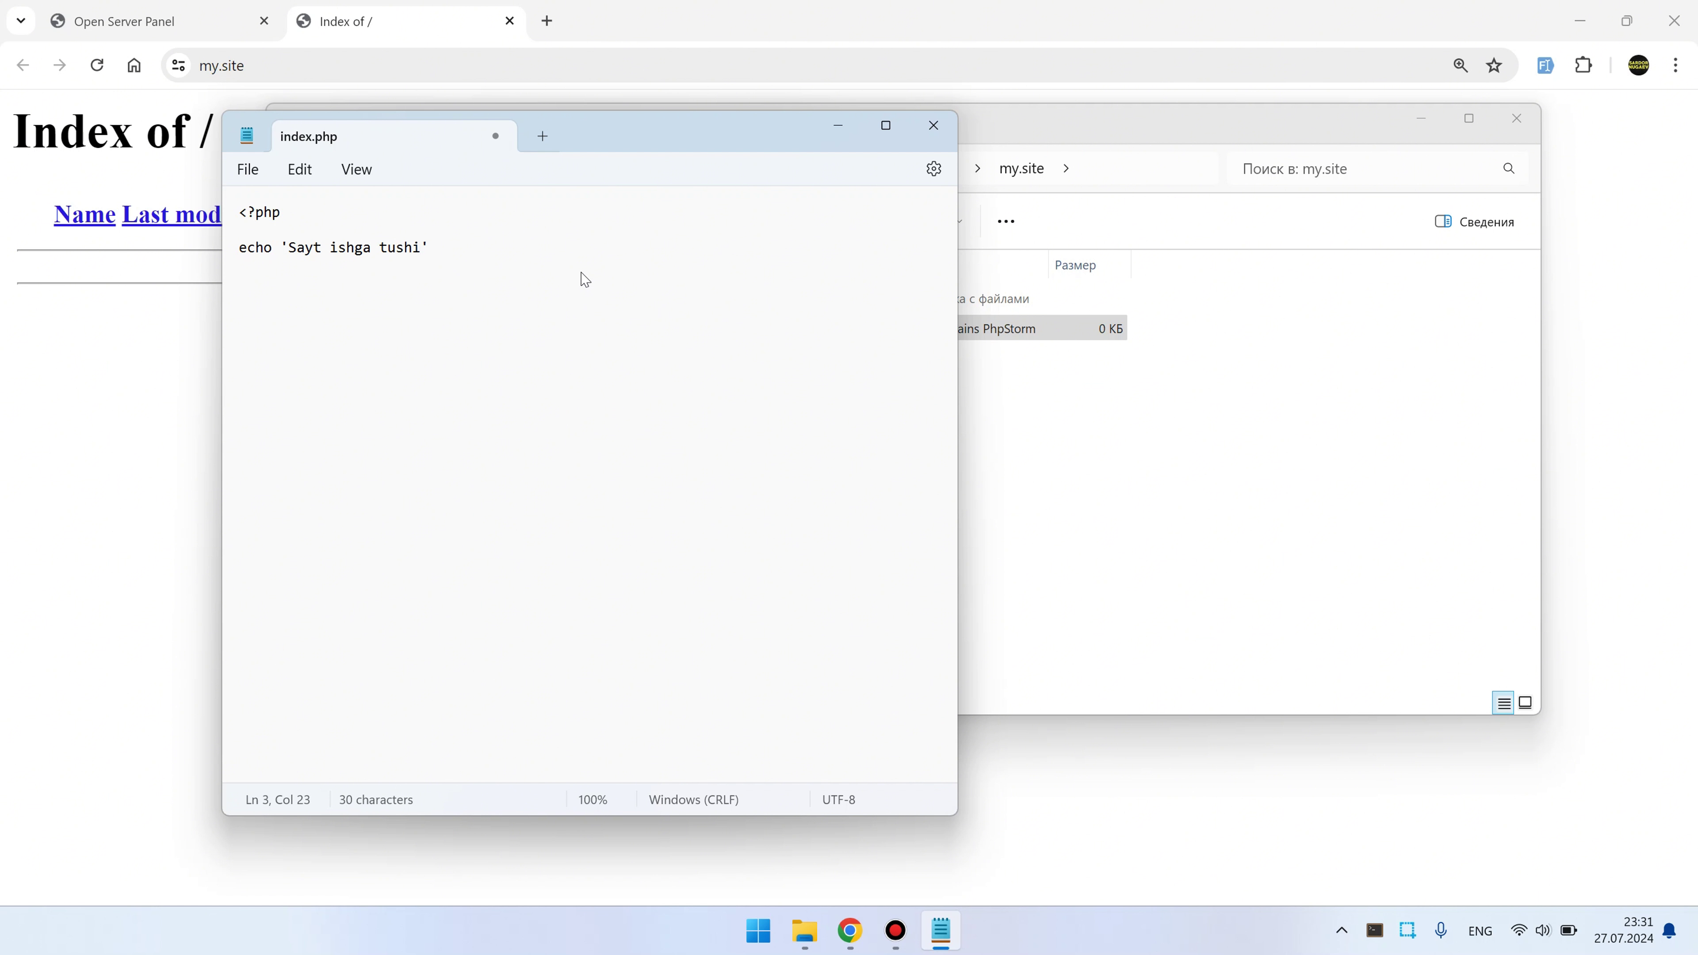
pyautogui.write('di')
pyautogui.write(';')
# Save and close index.php, then reload my.site to see the 'Sayt ishga tushdi' page
pyautogui.click(934, 125)
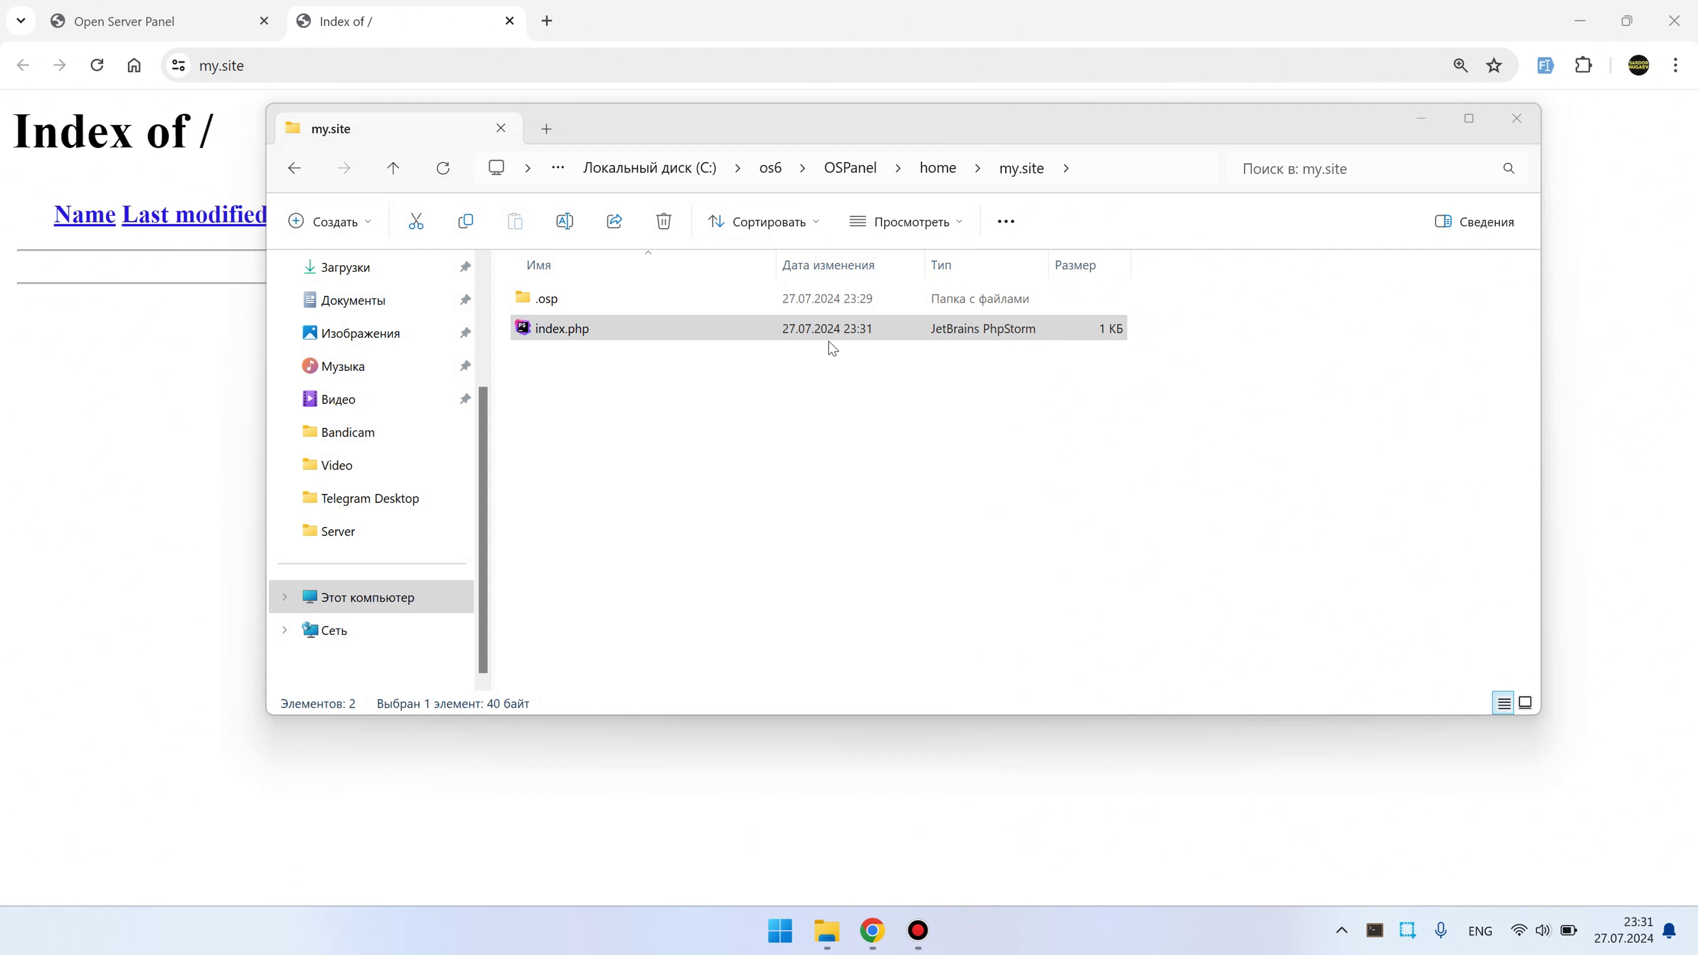
pyautogui.click(97, 65)
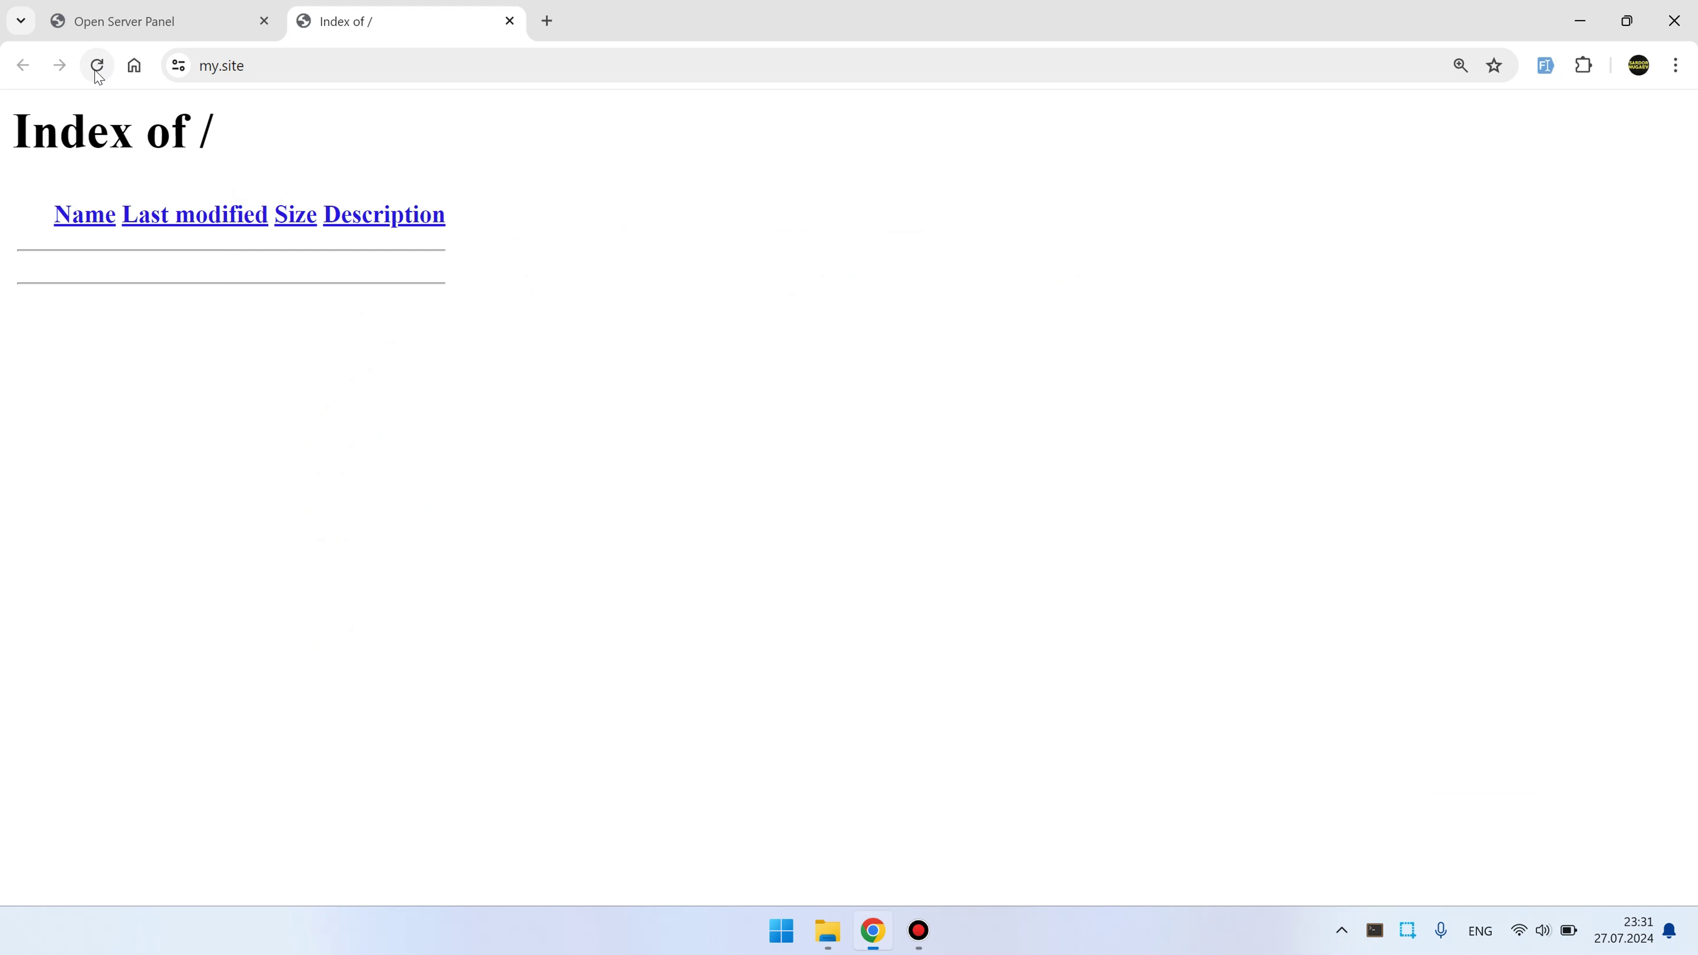
pyautogui.moveTo(12, 129); pyautogui.dragTo(277, 152)
pyautogui.click(406, 164)
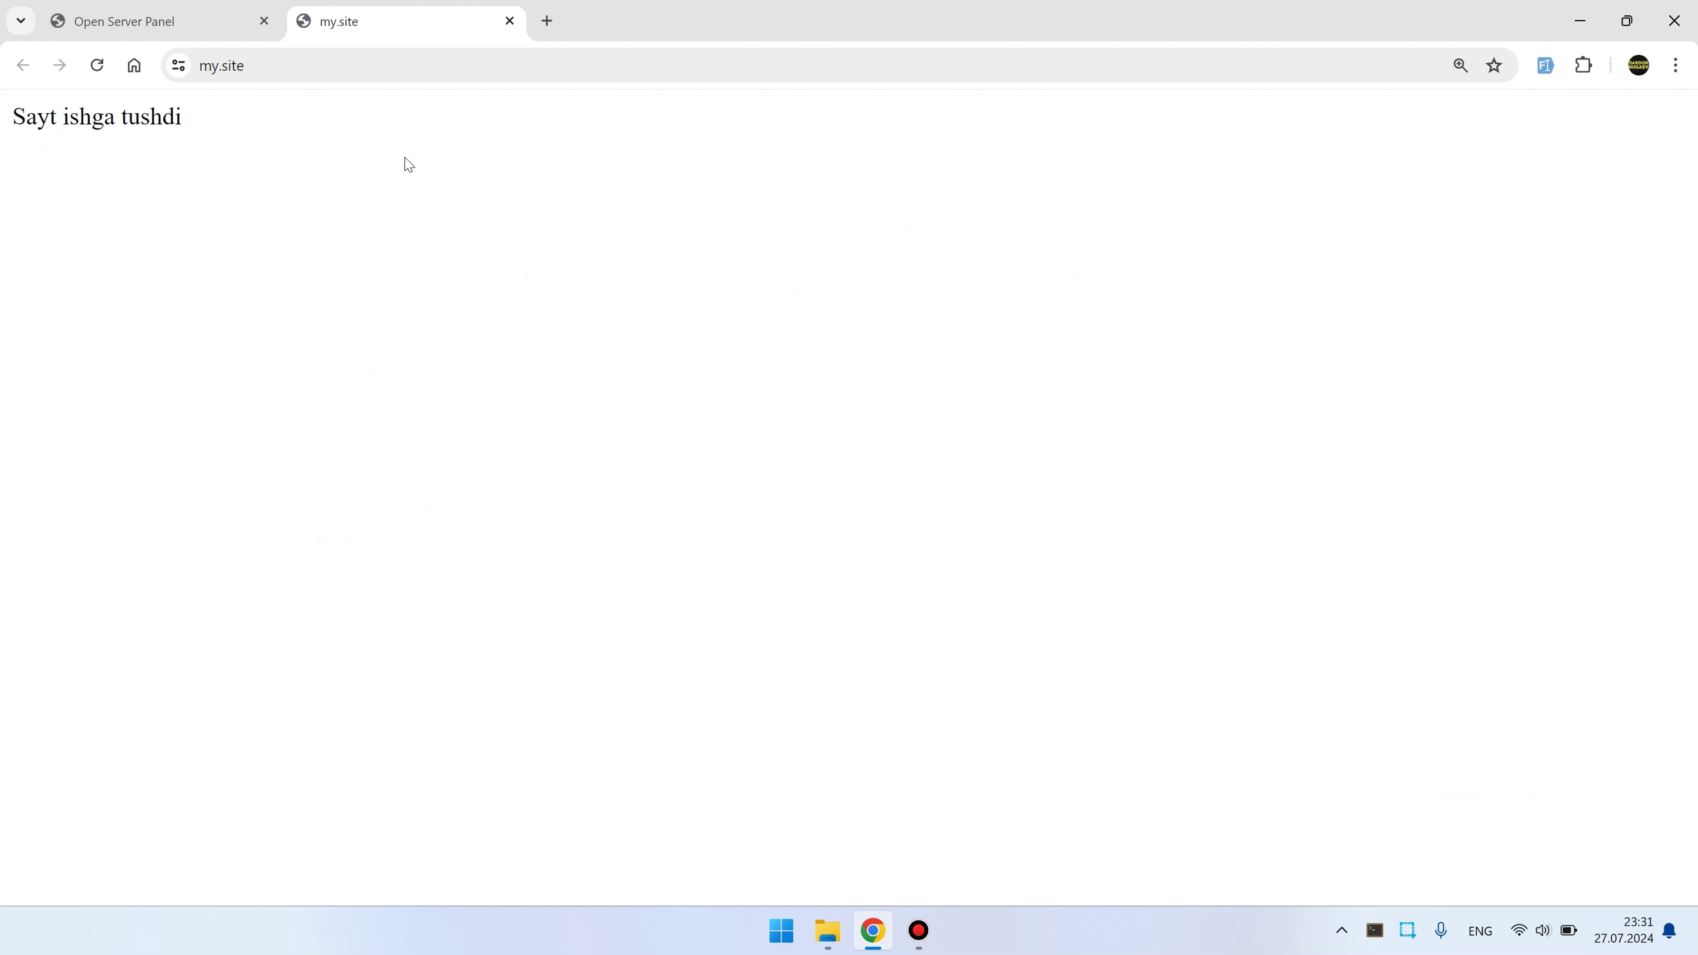
pyautogui.moveTo(8, 119); pyautogui.dragTo(341, 125)
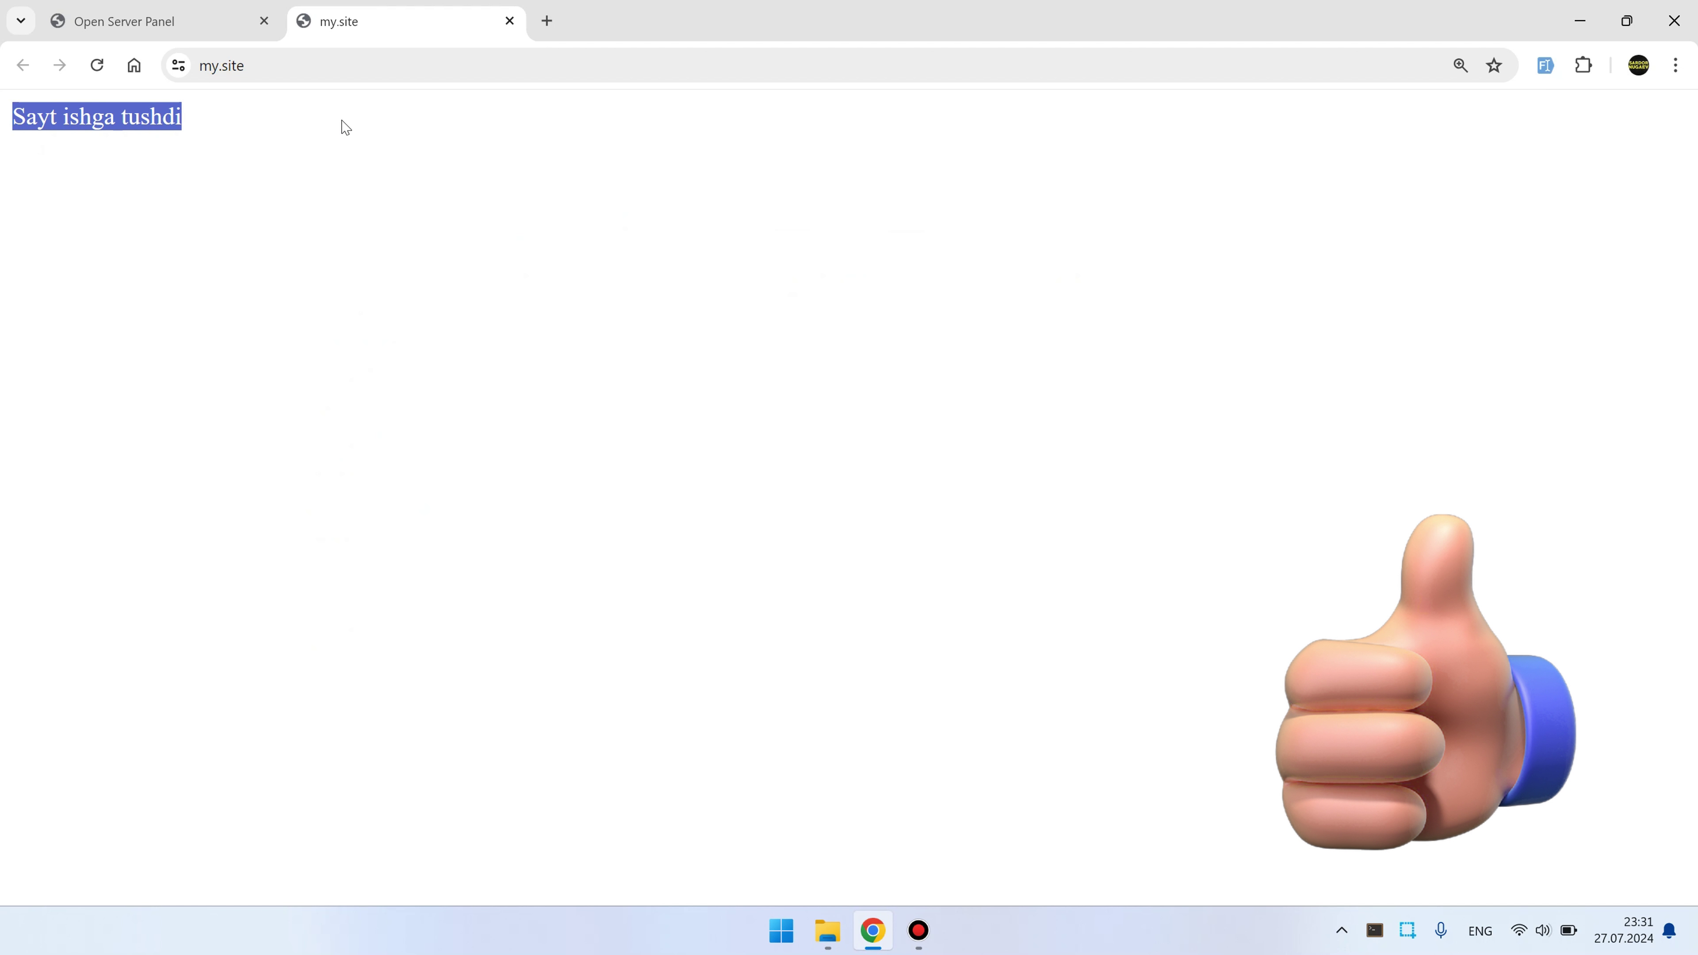
pyautogui.click(590, 177)
pyautogui.click(312, 60)
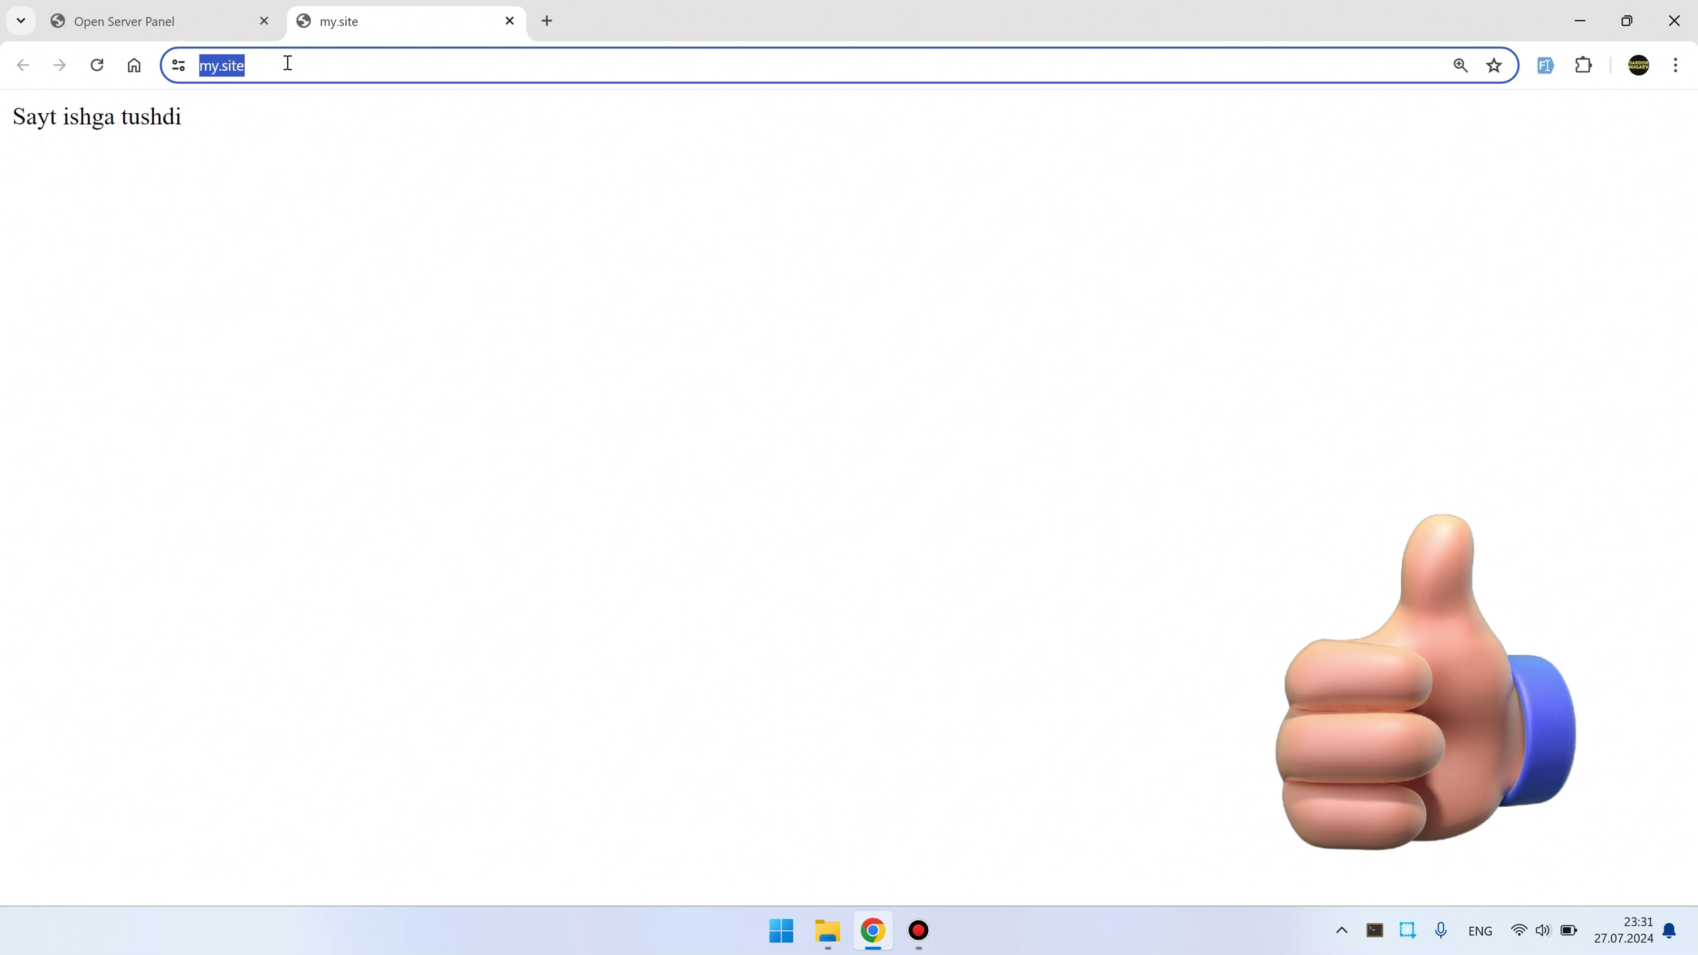
pyautogui.click(311, 64)
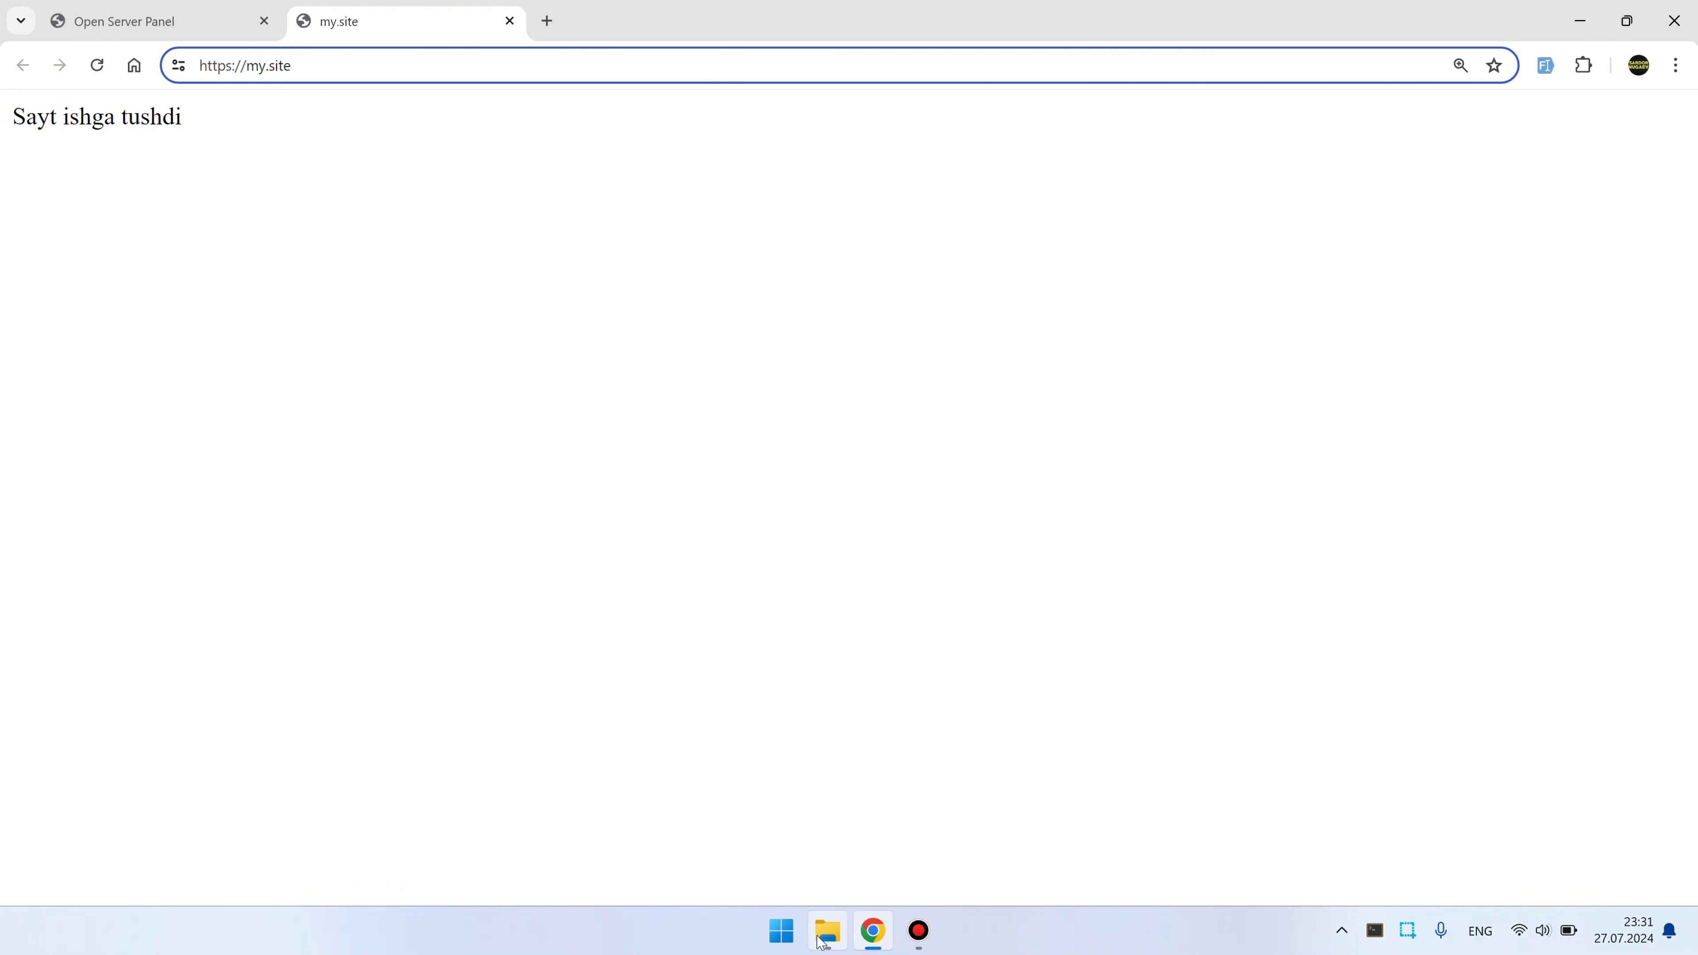
pyautogui.click(827, 931)
# Open .osp\project.ini in Notepad and review the [my.site] php_engine = PHP-7.4 setting
pyautogui.doubleClick(588, 301)
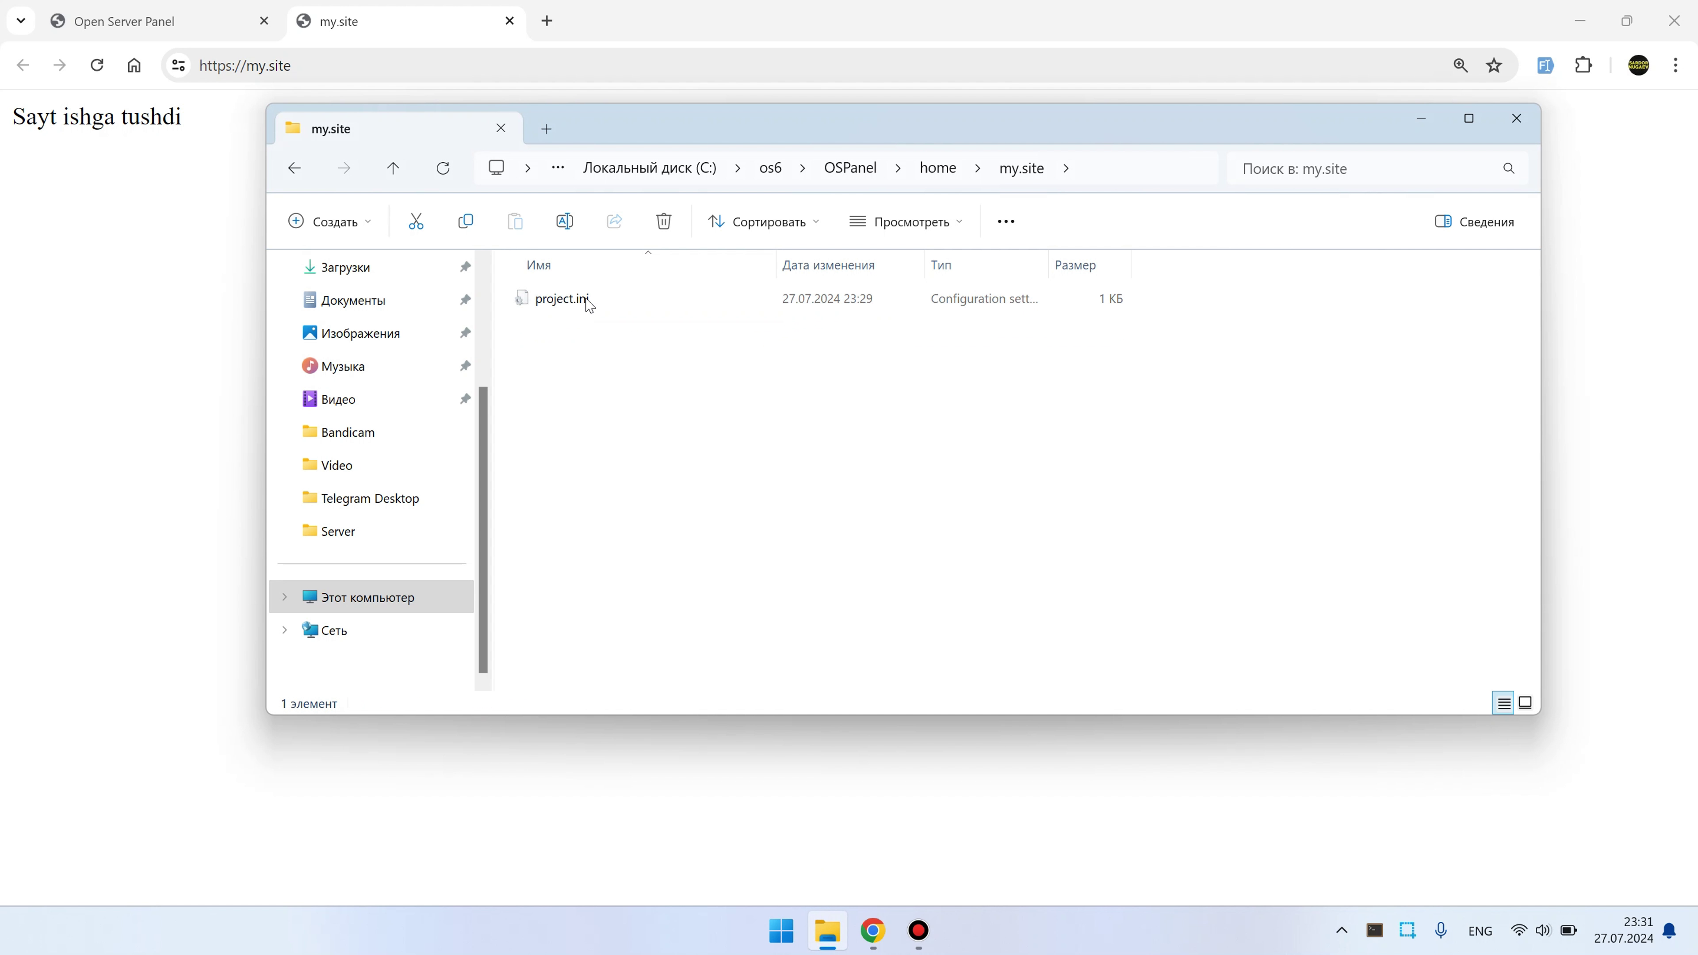
pyautogui.rightClick(573, 305)
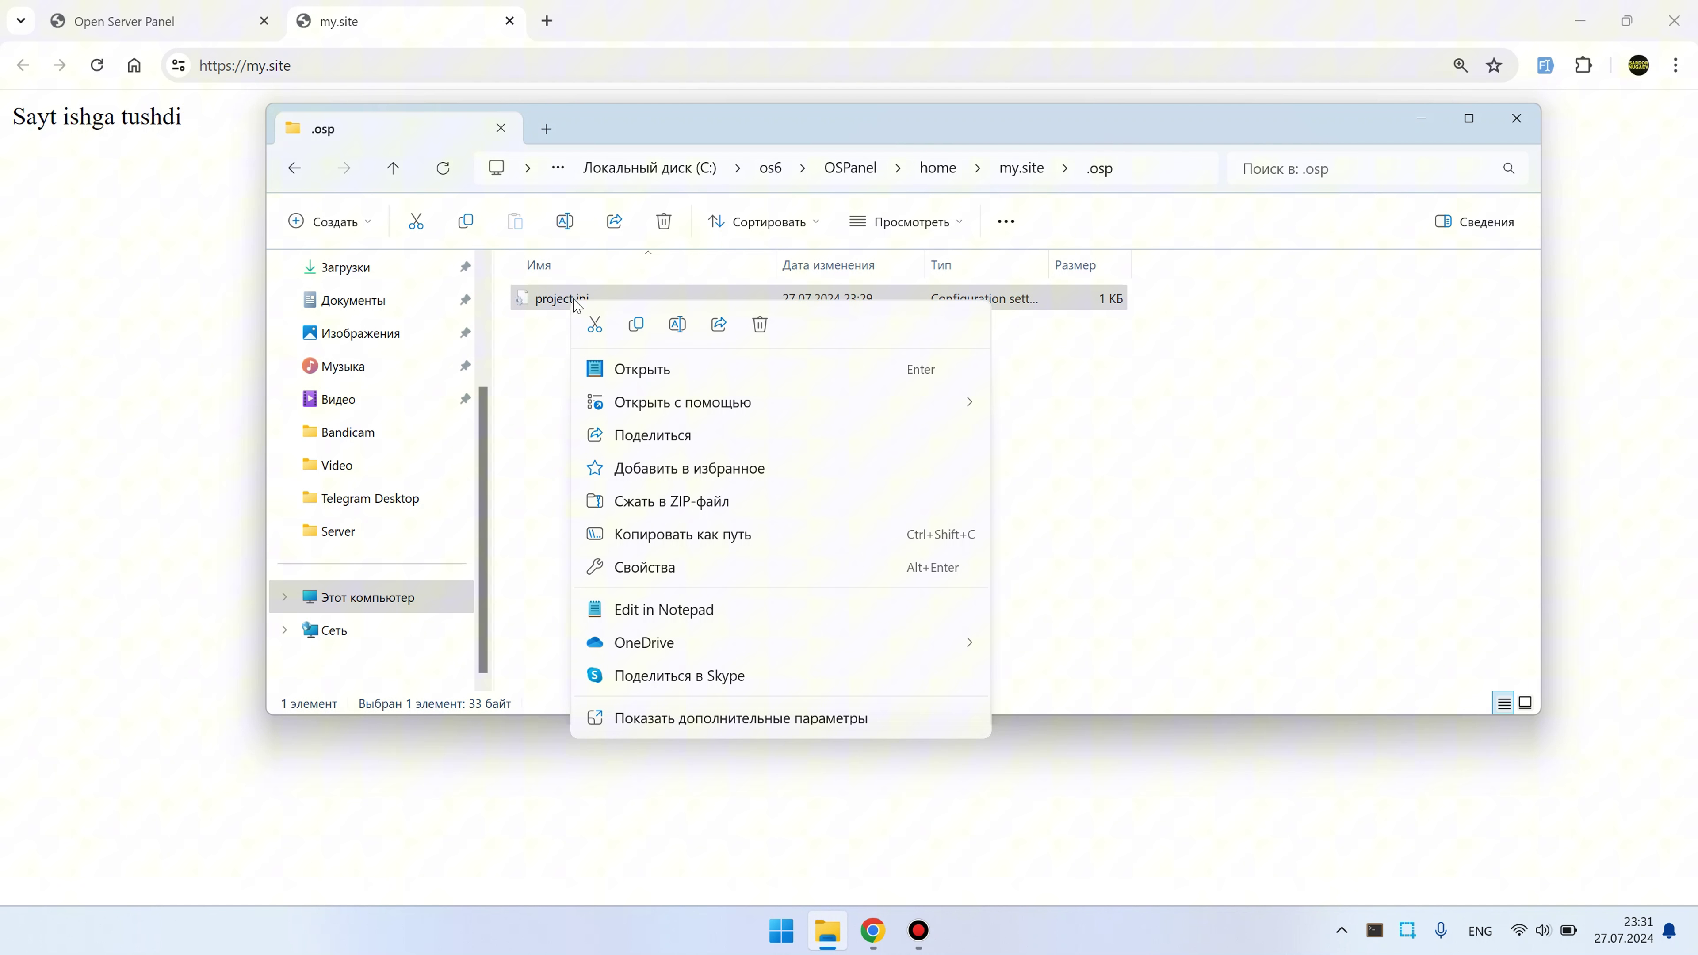
pyautogui.click(689, 376)
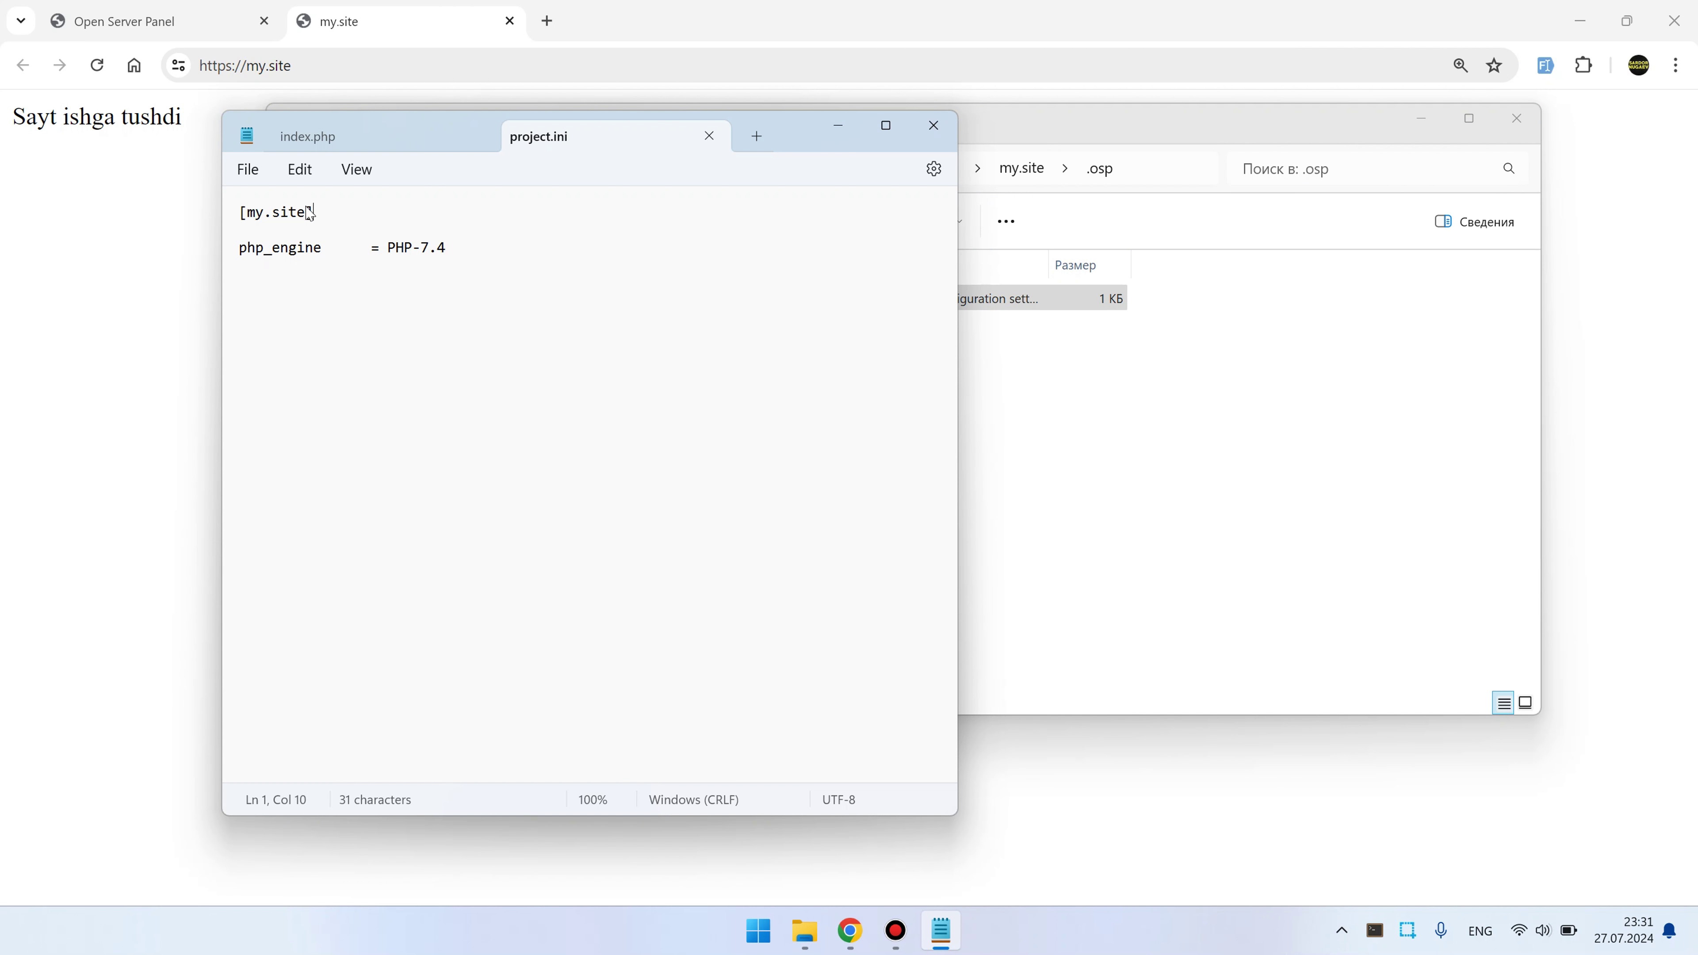
pyautogui.moveTo(310, 211); pyautogui.dragTo(200, 211)
pyautogui.doubleClick(312, 252)
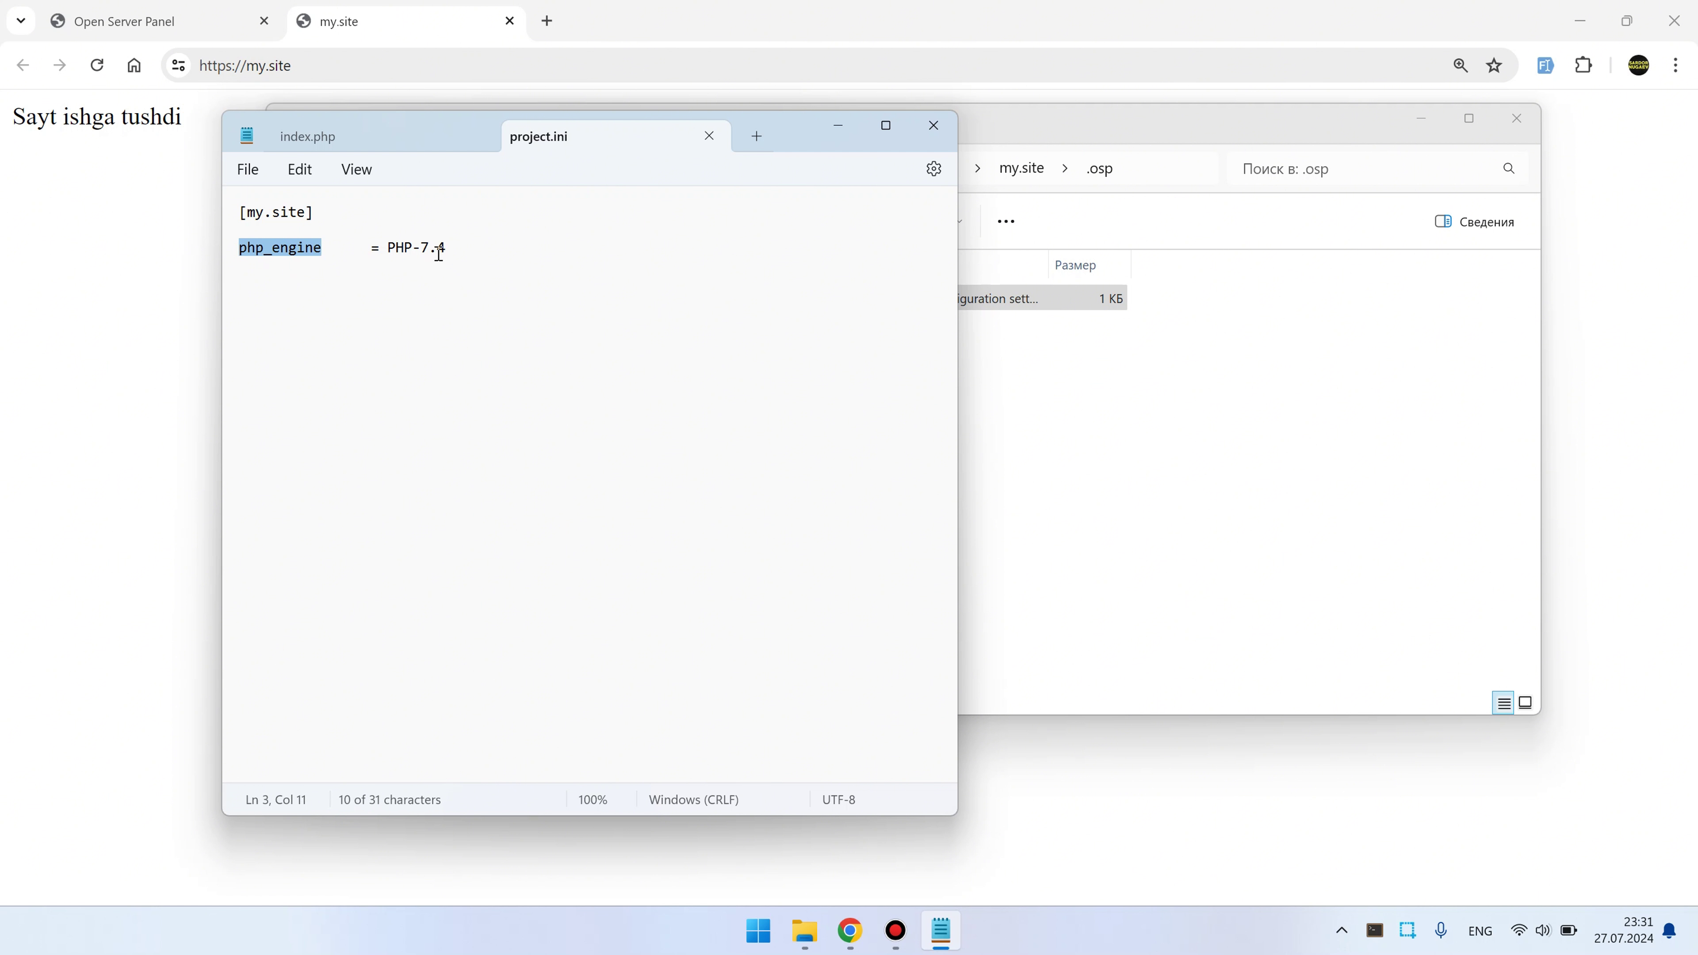
pyautogui.moveTo(388, 247); pyautogui.dragTo(461, 257)
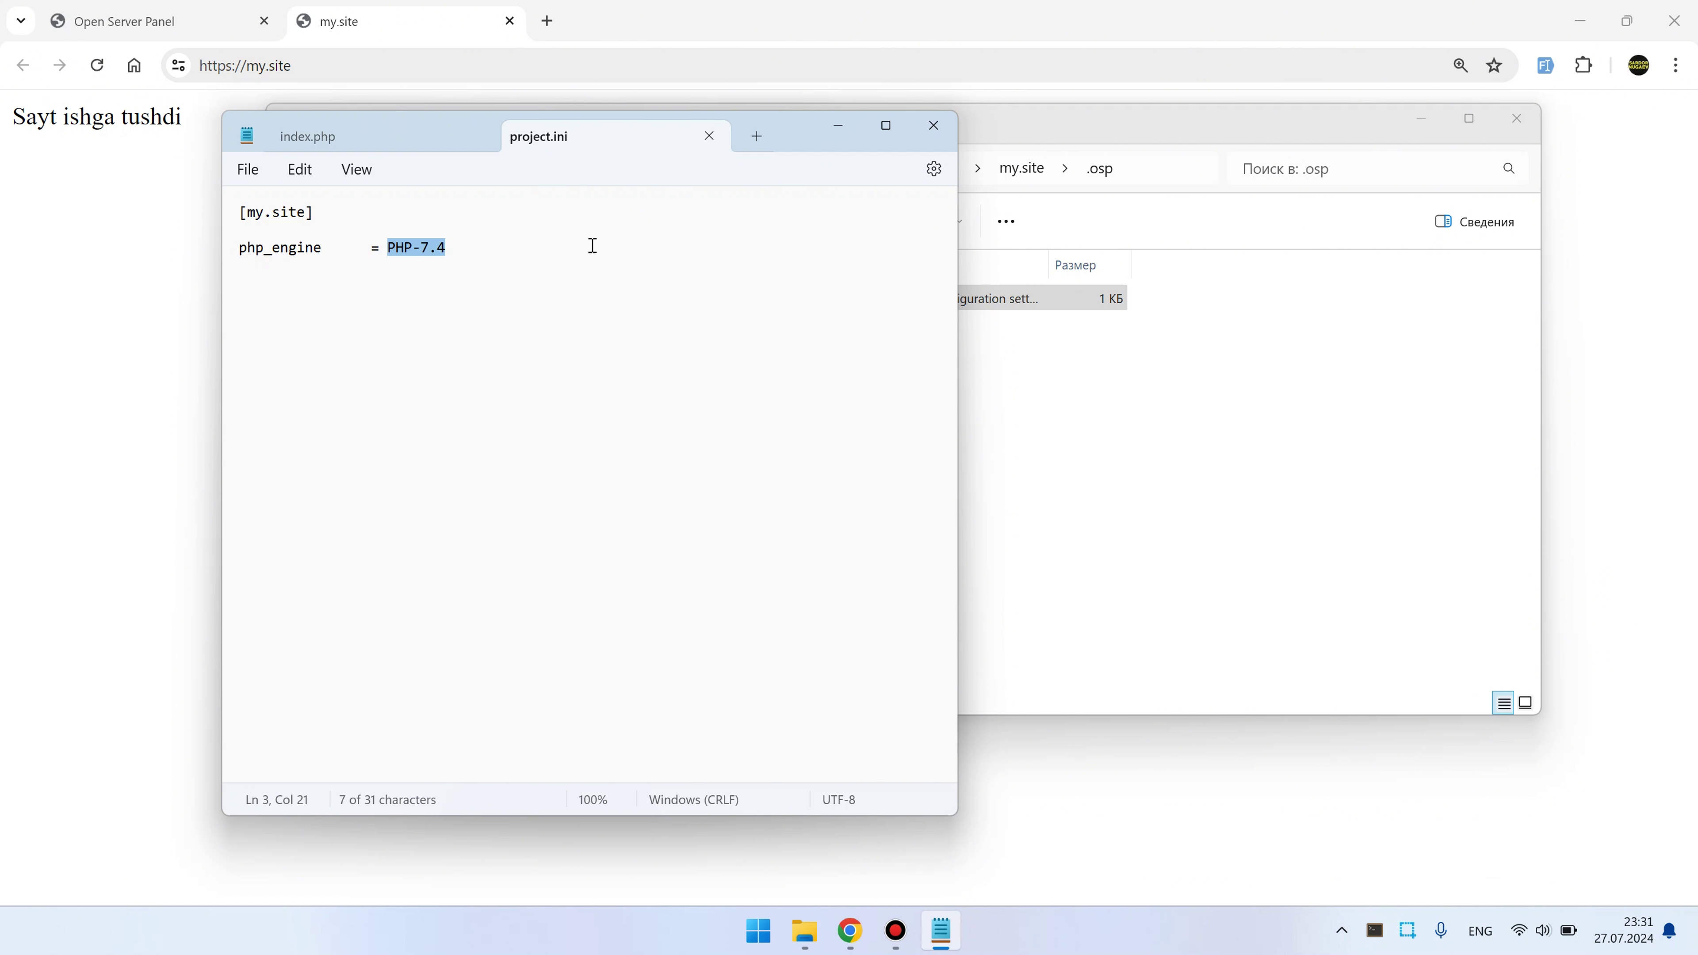
# Close both Notepad tabs and go back up to the my.site folder
pyautogui.click(710, 136)
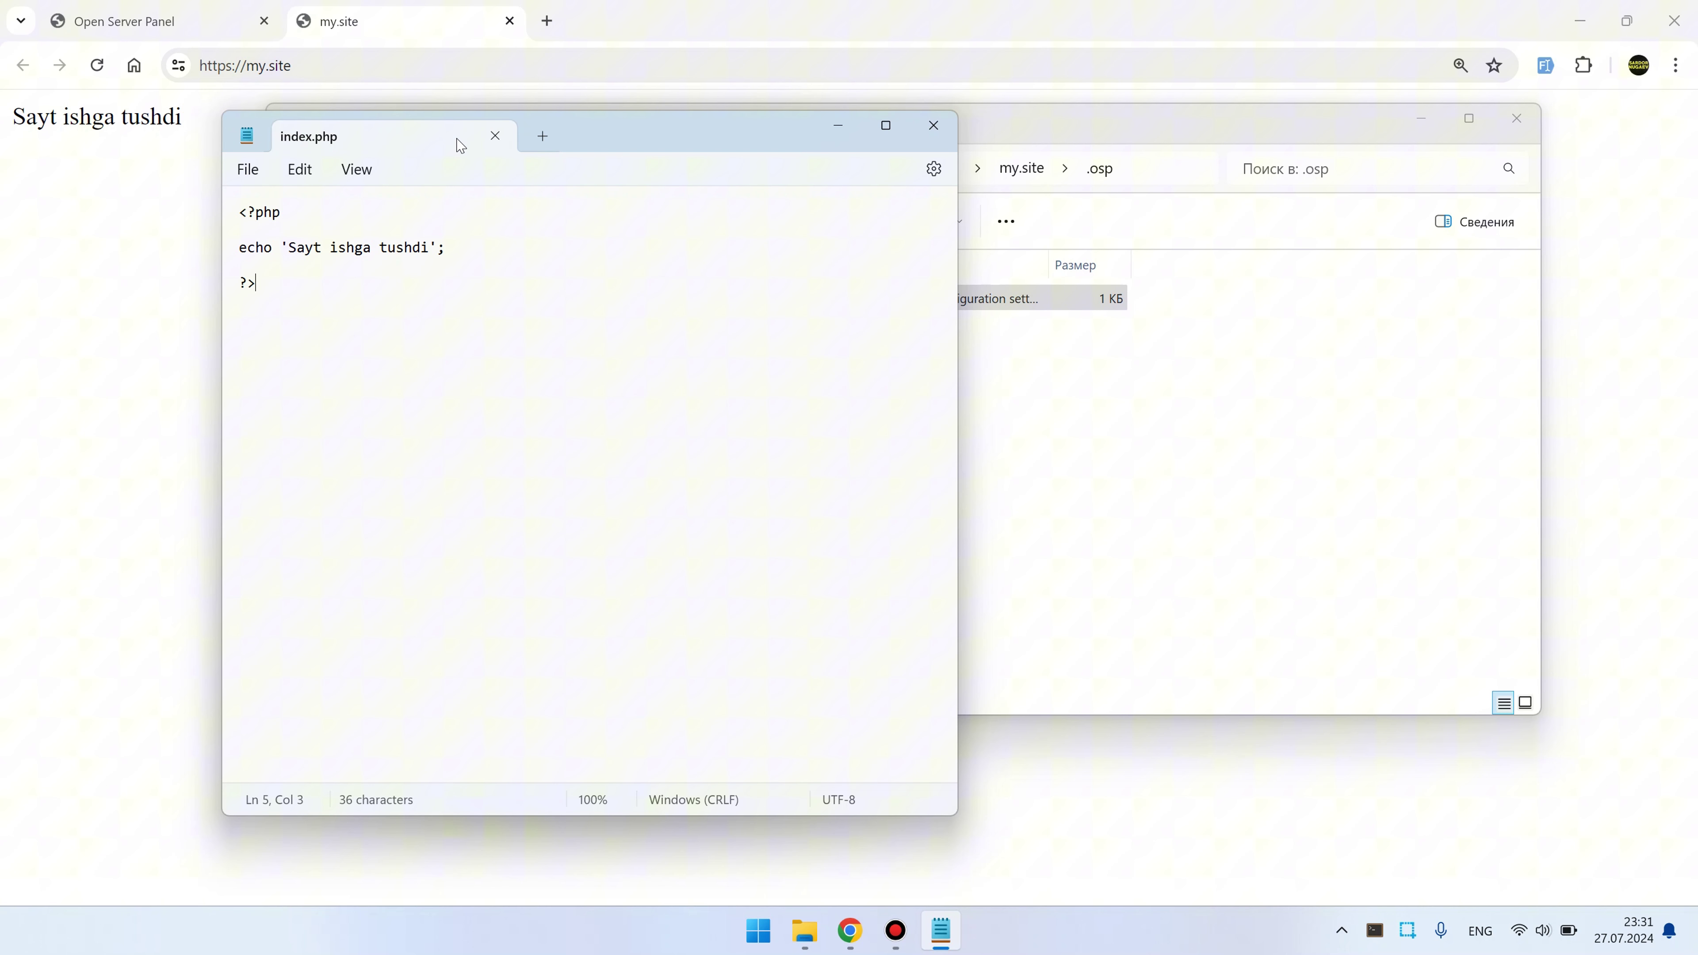
pyautogui.click(492, 137)
pyautogui.click(392, 167)
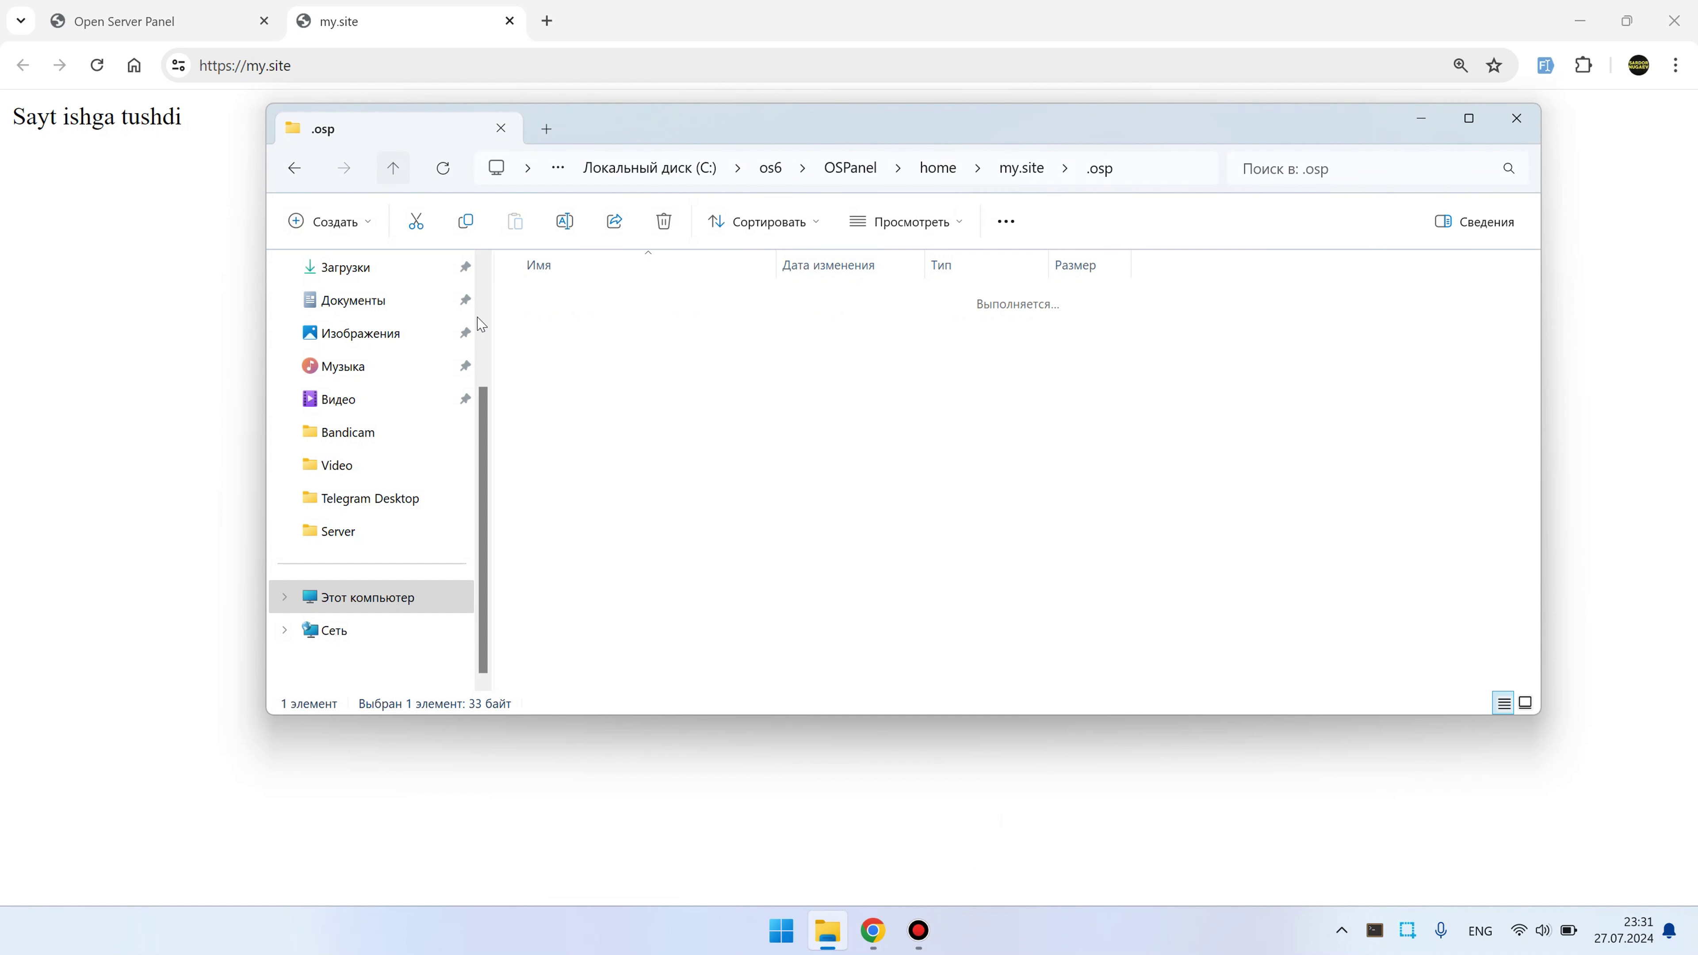
# Create a new folder named public inside my.site
pyautogui.click(617, 428)
pyautogui.rightClick(617, 428)
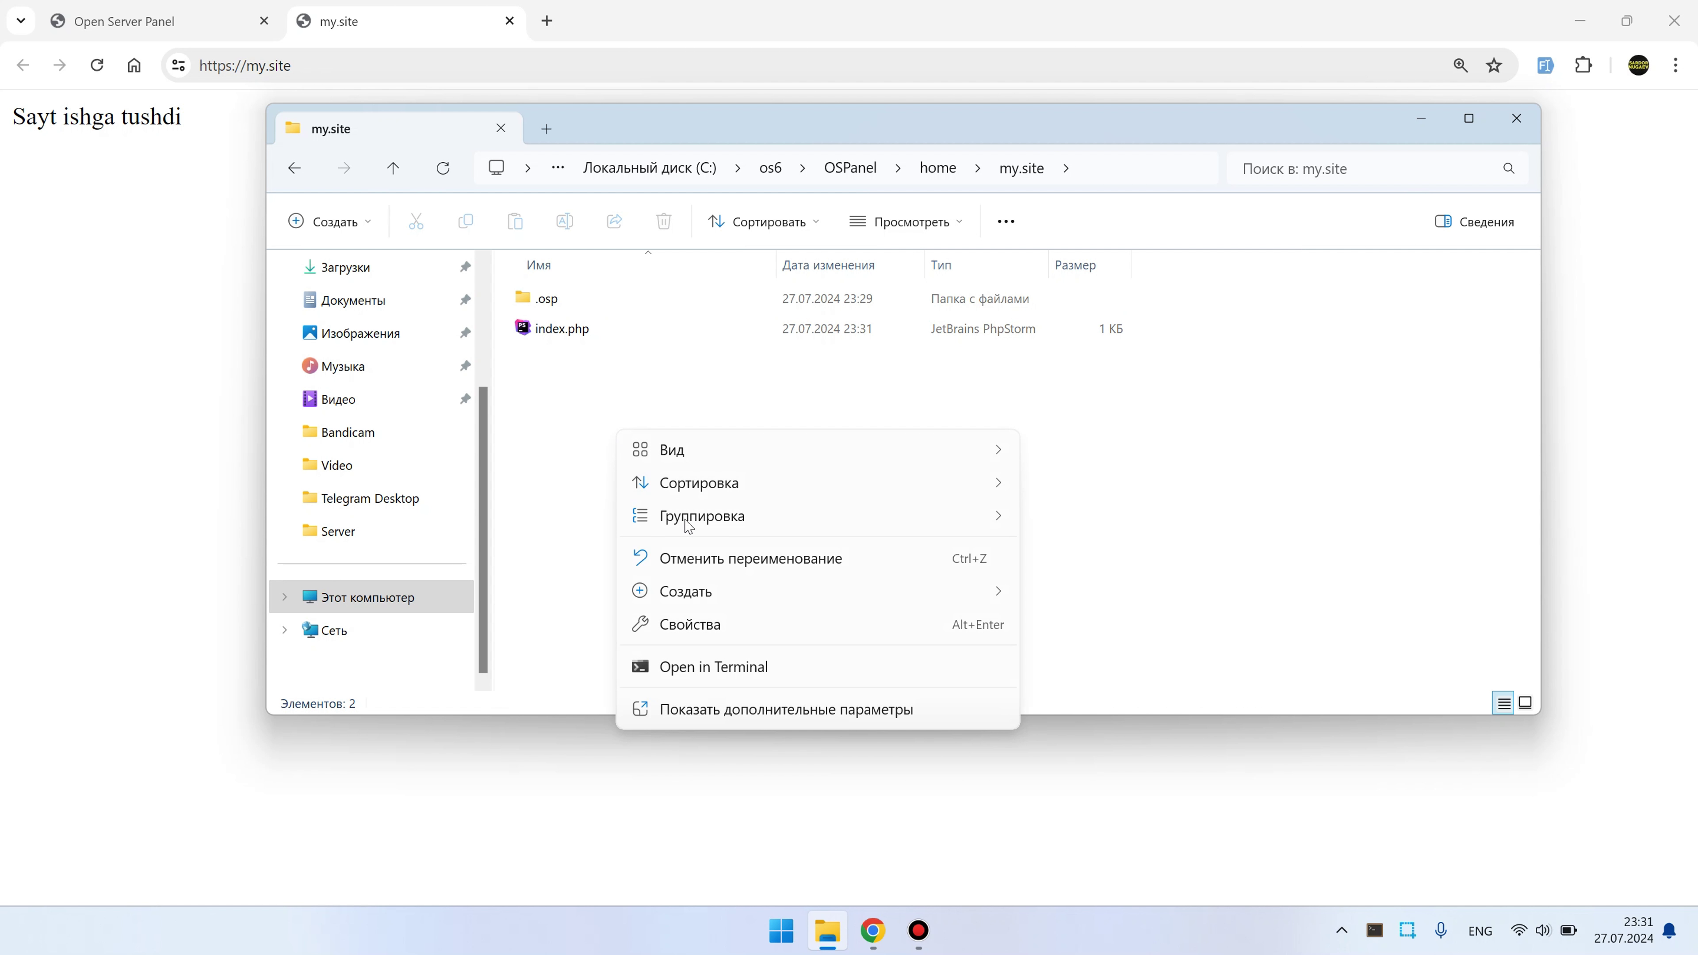
pyautogui.moveTo(727, 600)
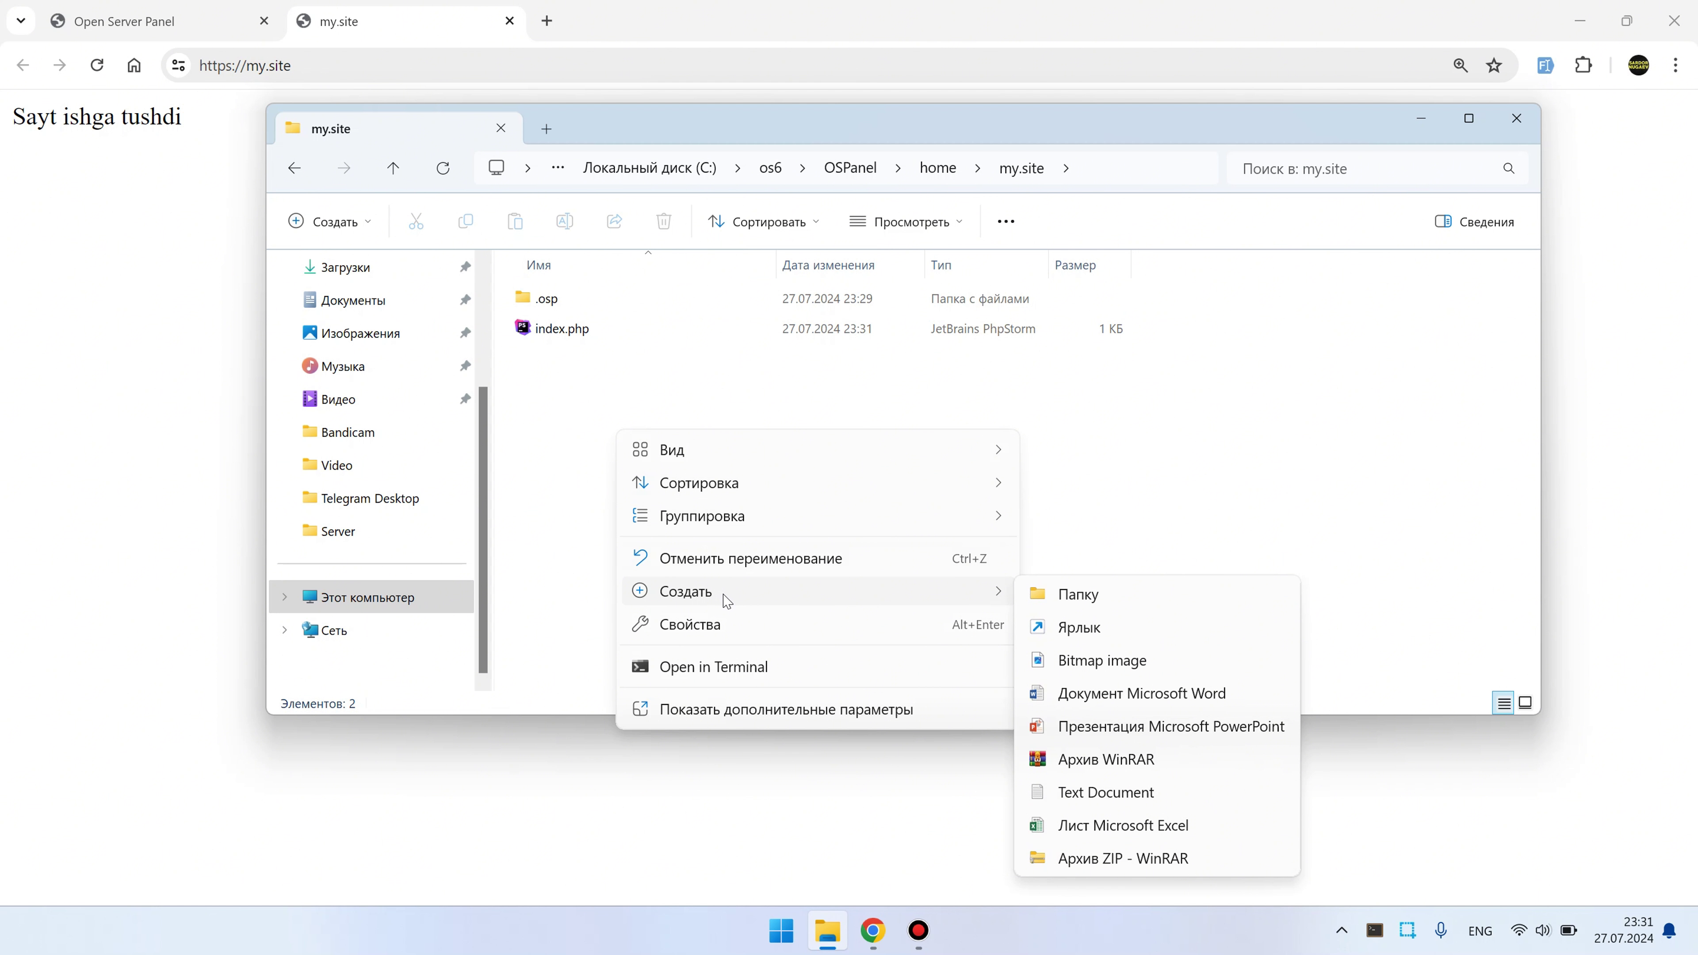
pyautogui.click(1087, 597)
pyautogui.write('public')
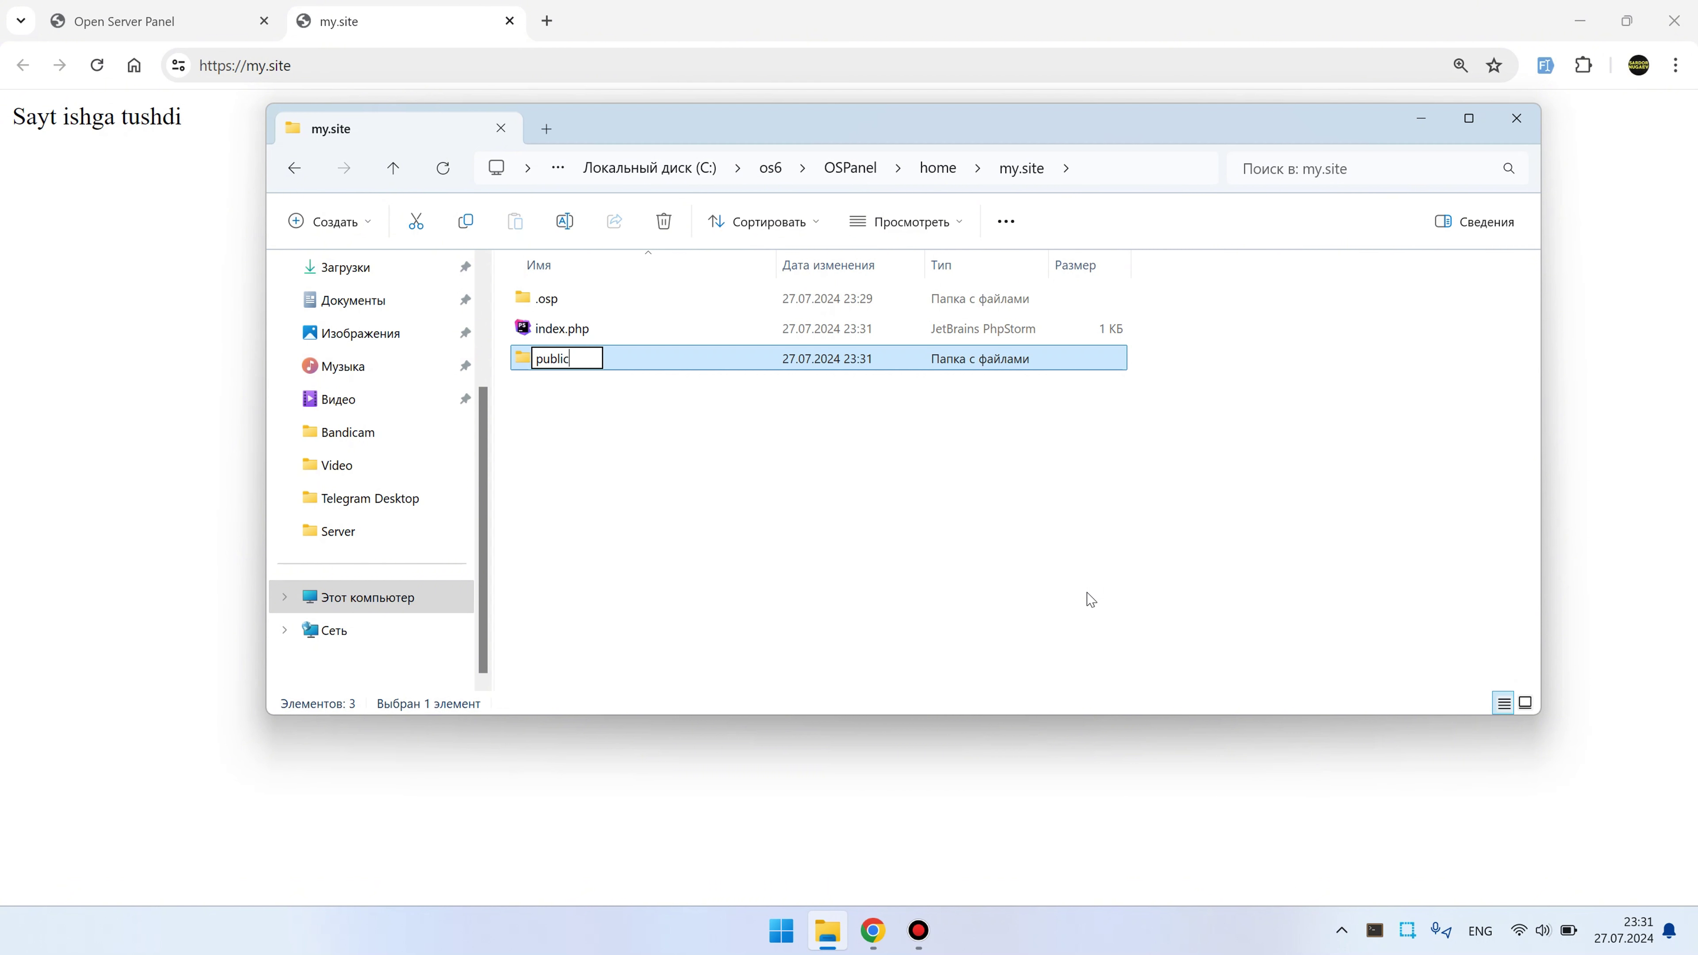
pyautogui.press('Return')
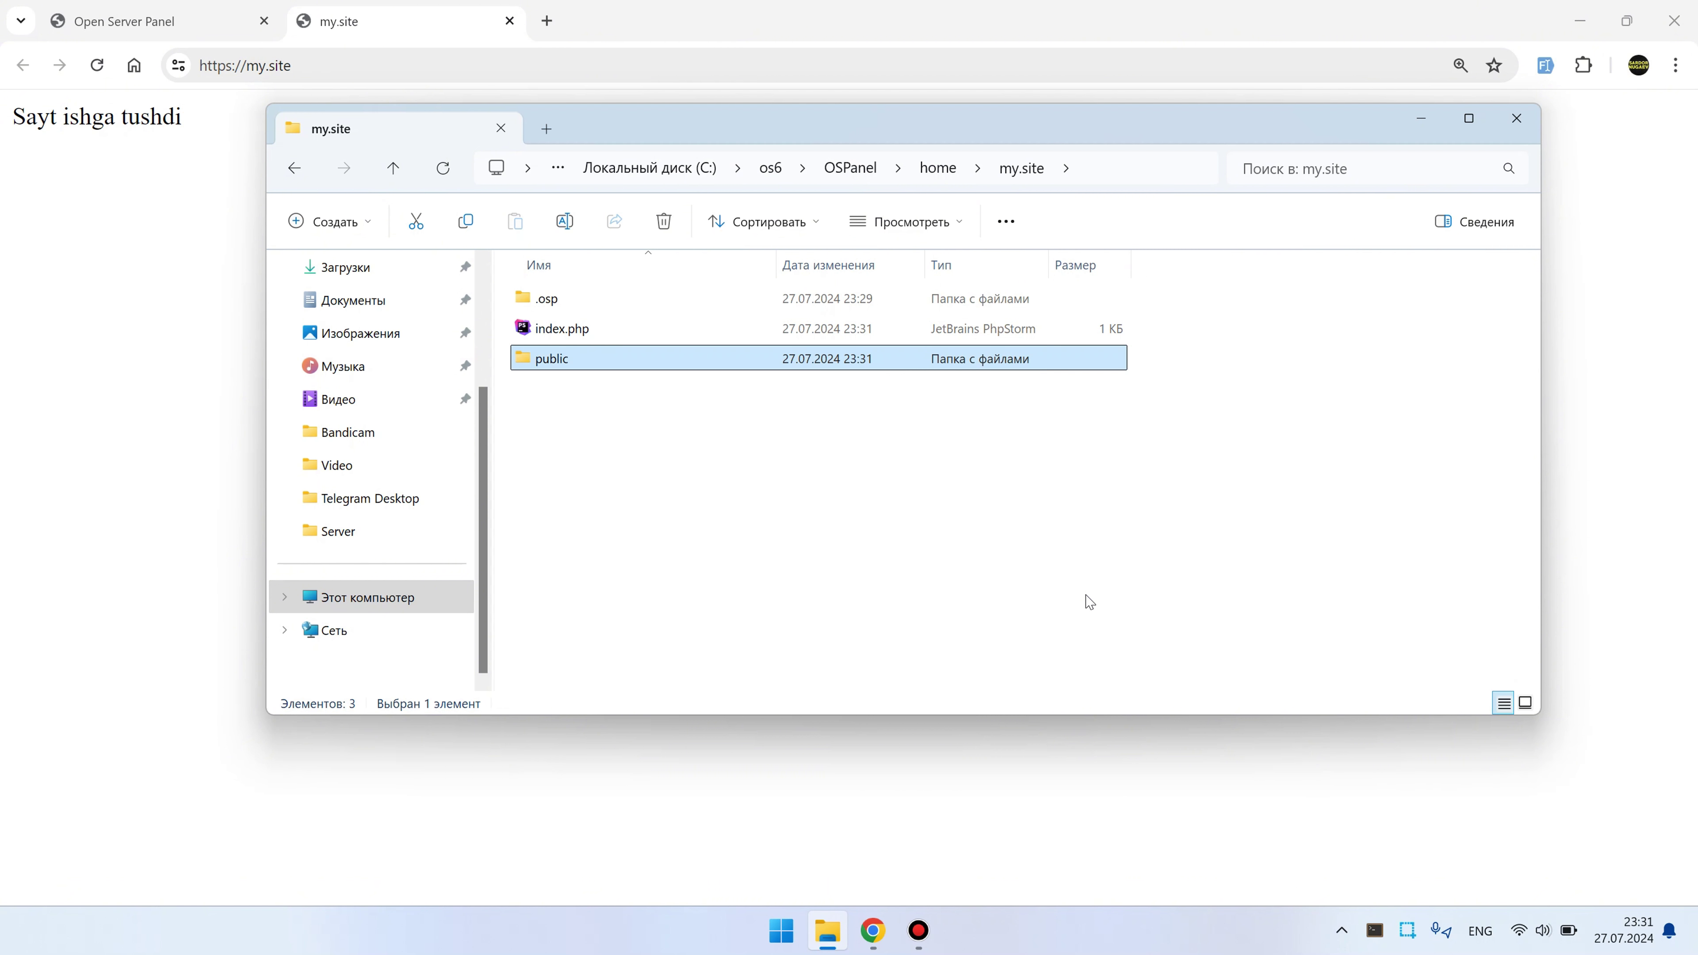
# Move index.php into public and reload my.site in Chrome to see the new layout
pyautogui.moveTo(572, 331); pyautogui.dragTo(575, 365)
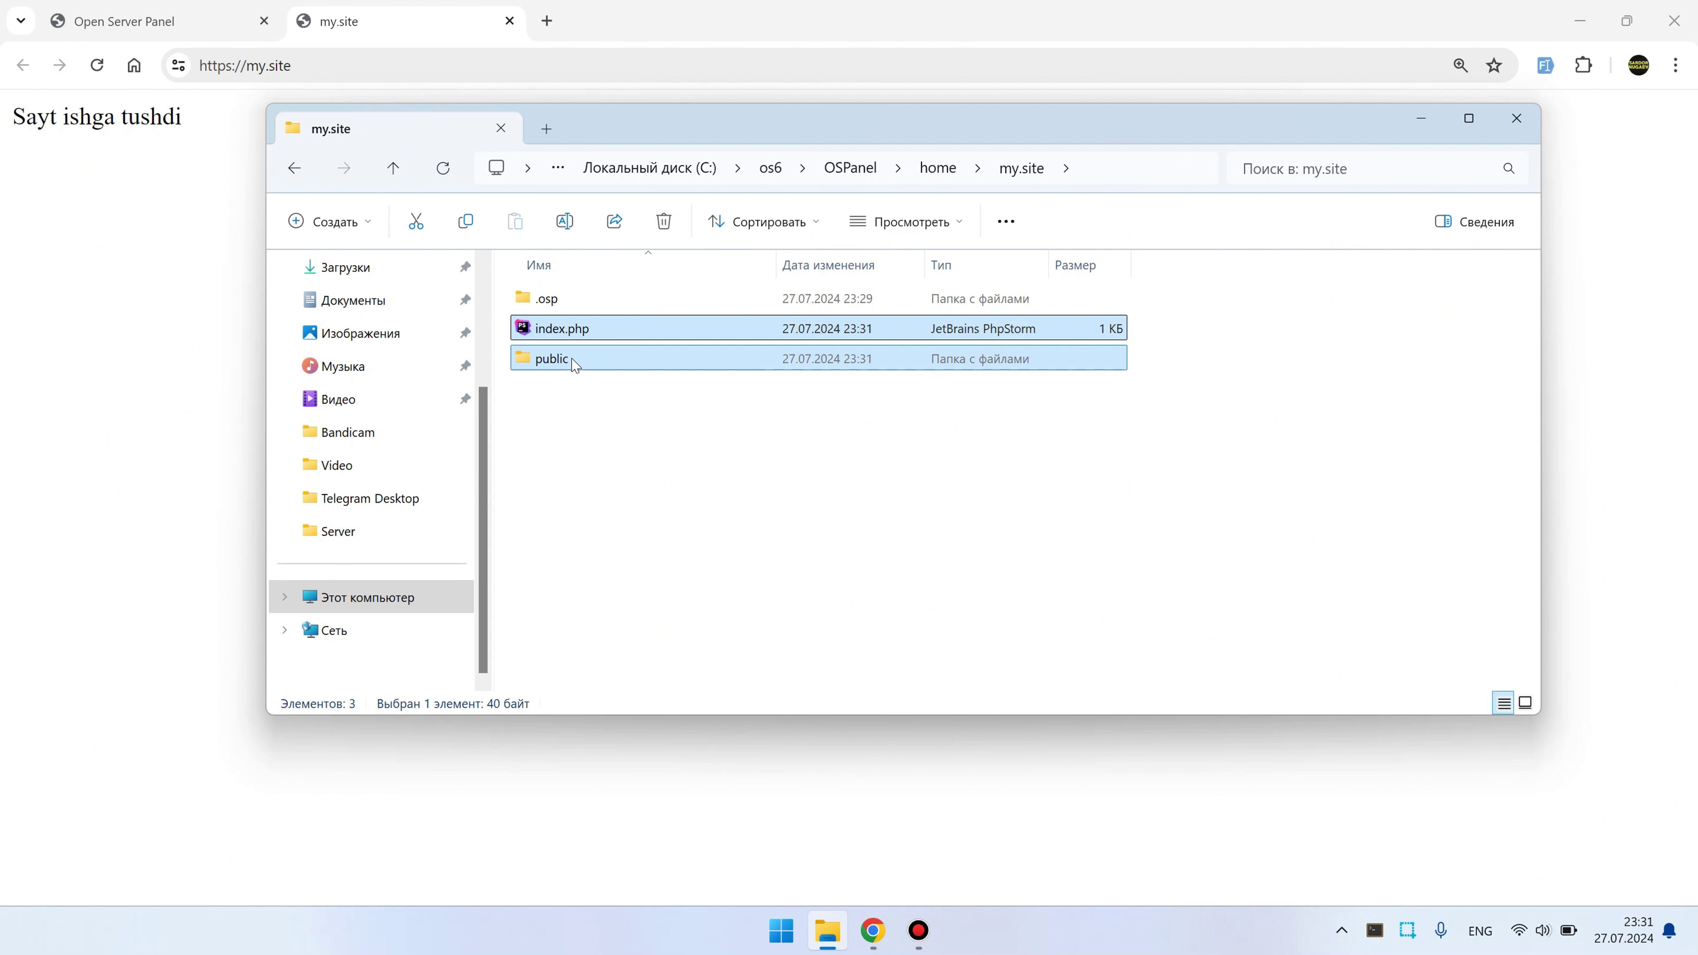
pyautogui.click(675, 8)
pyautogui.click(97, 65)
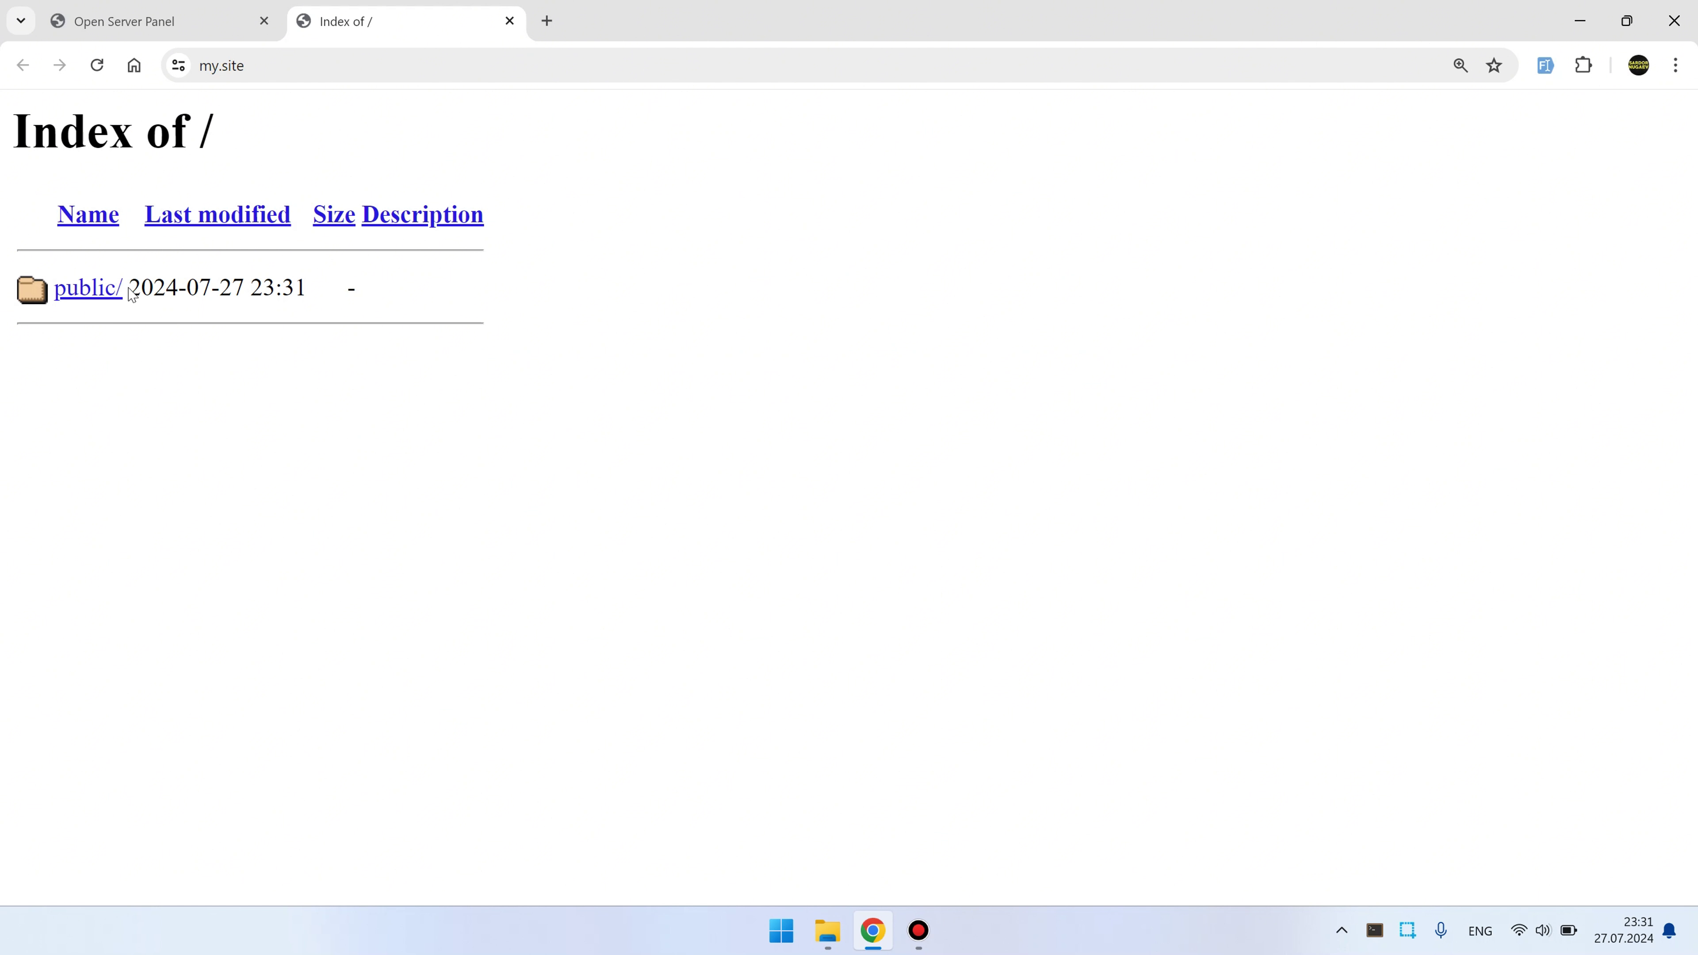
# Open my.site/public/ twice to confirm 'Sayt ishga tushdi', returning to the root listing, then to Explorer
pyautogui.click(100, 293)
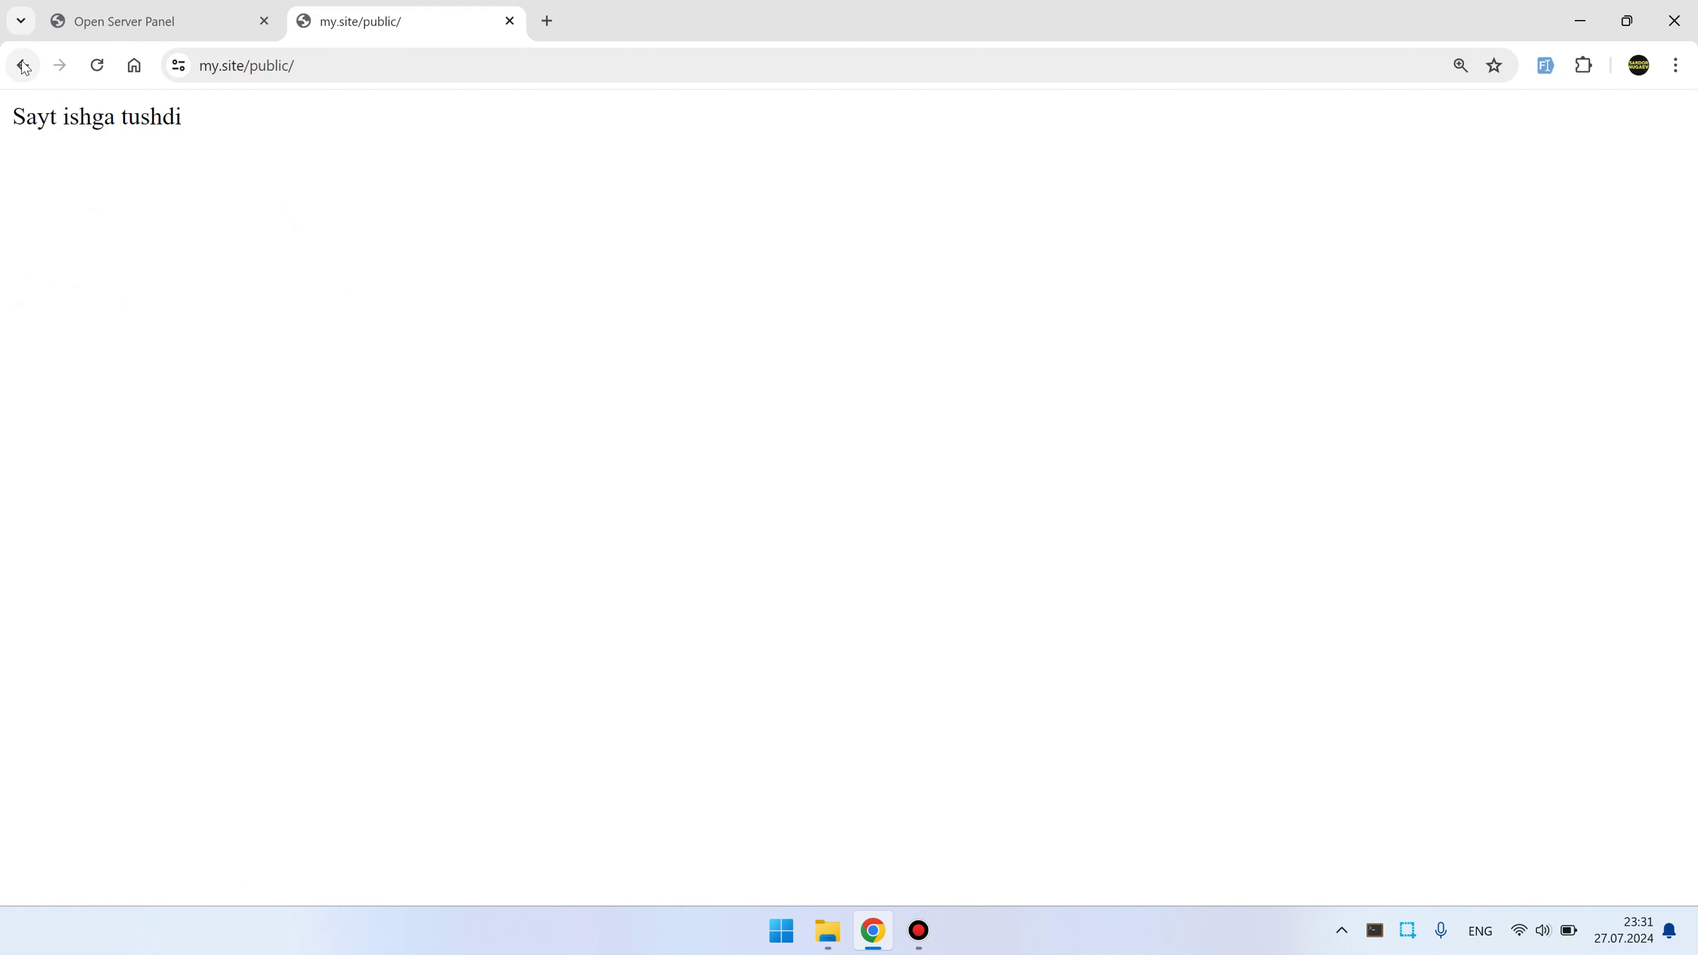
pyautogui.click(23, 65)
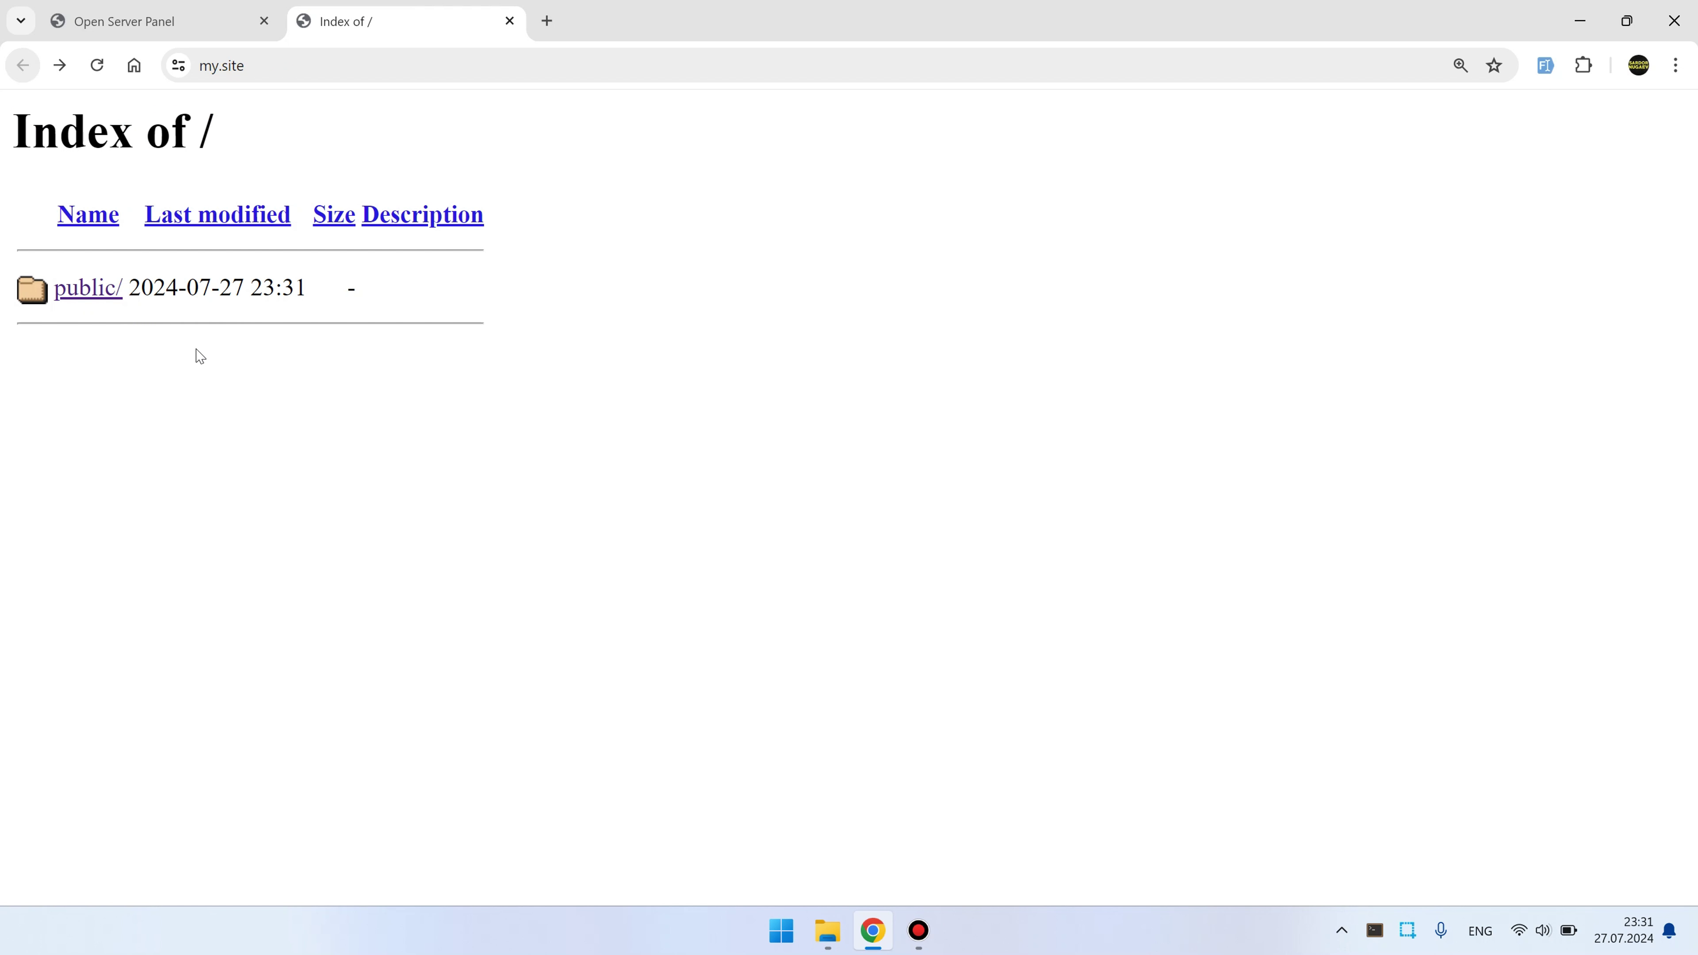
pyautogui.click(123, 295)
pyautogui.moveTo(338, 65); pyautogui.dragTo(245, 65)
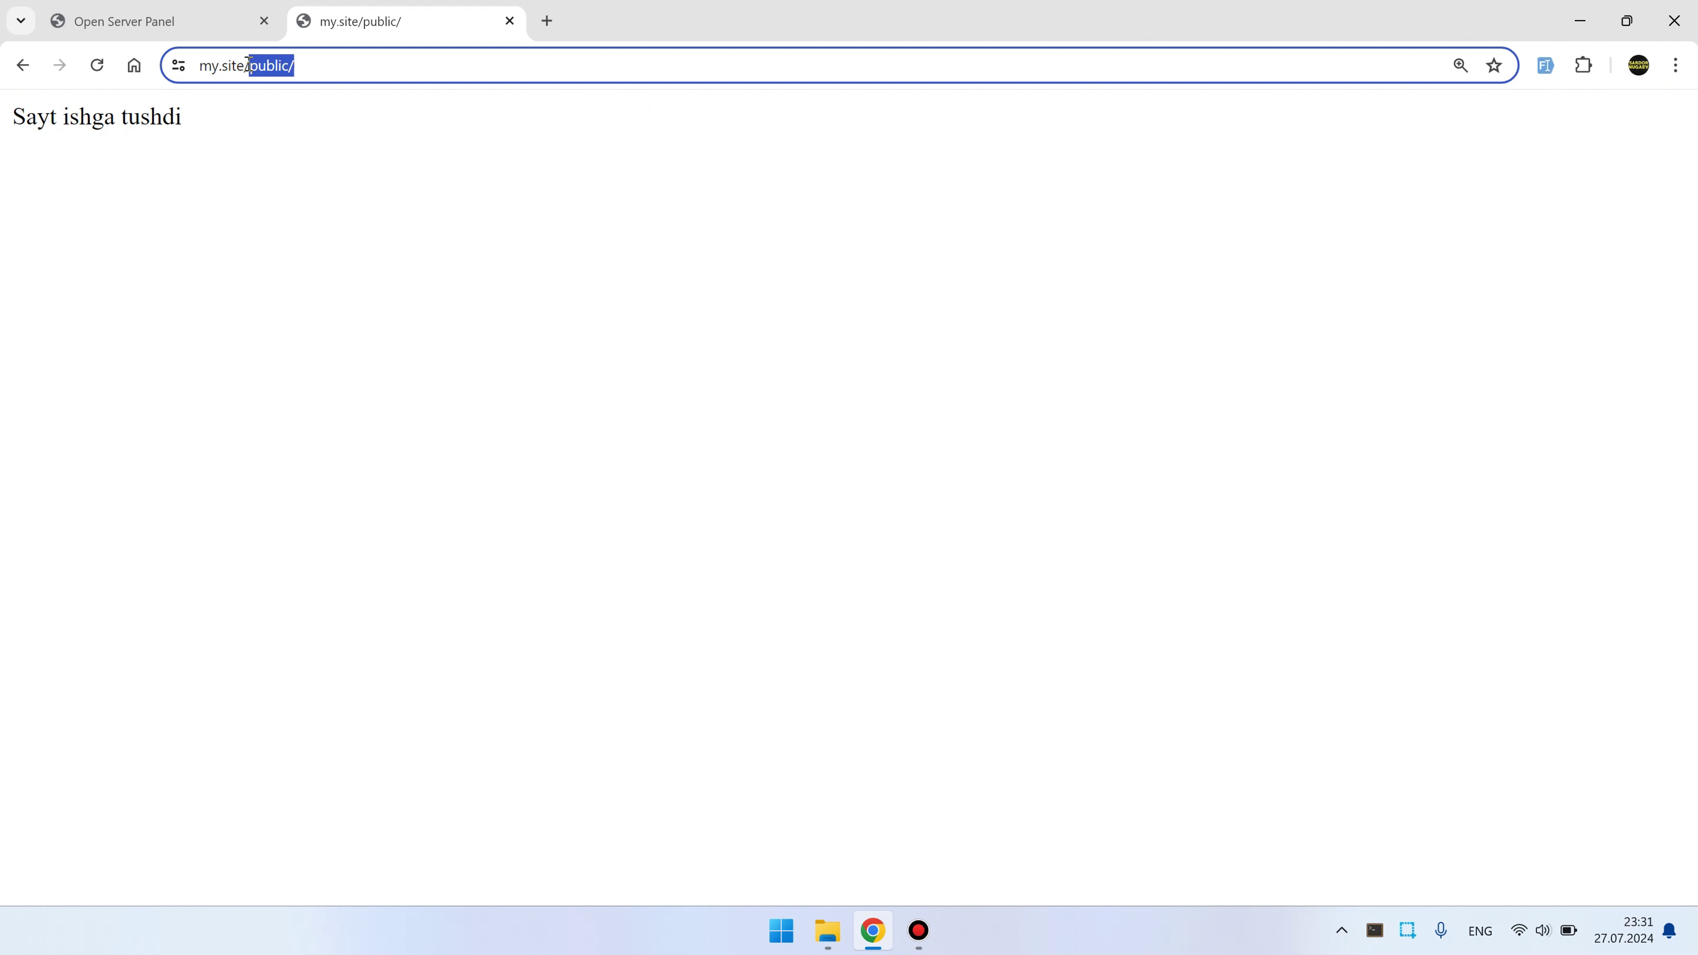
pyautogui.click(23, 65)
pyautogui.click(828, 931)
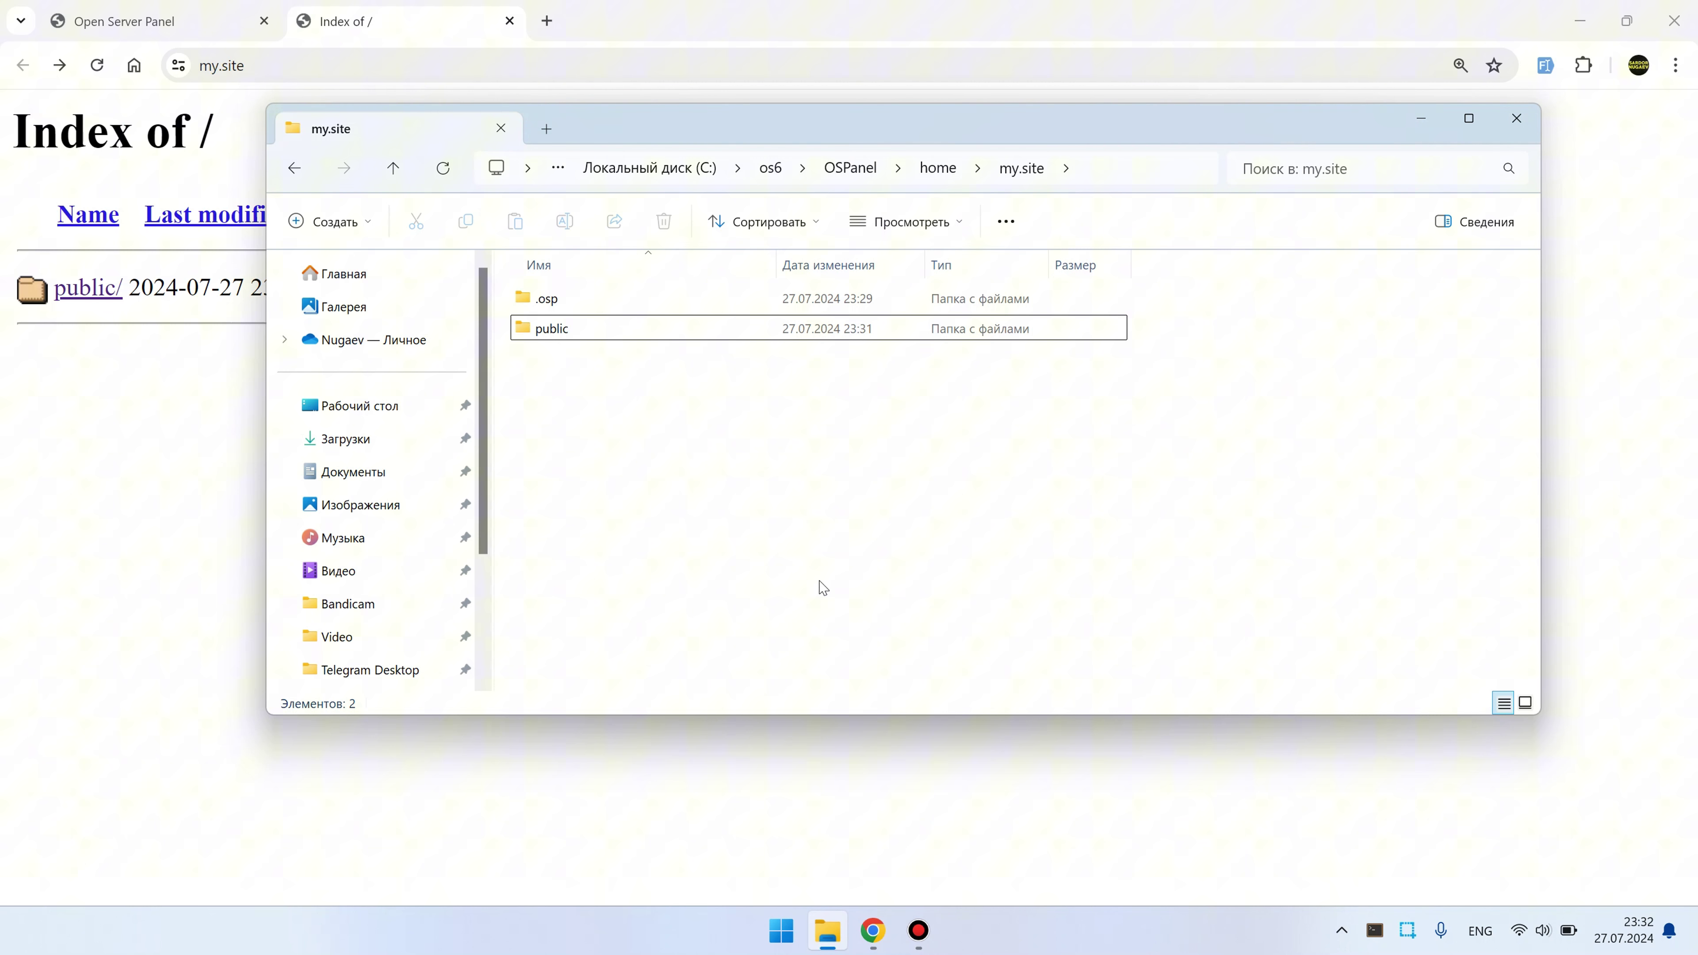
# Open .osp\project.ini and add a public_dir = {base_dir}\public line below php_engine
pyautogui.doubleClick(562, 299)
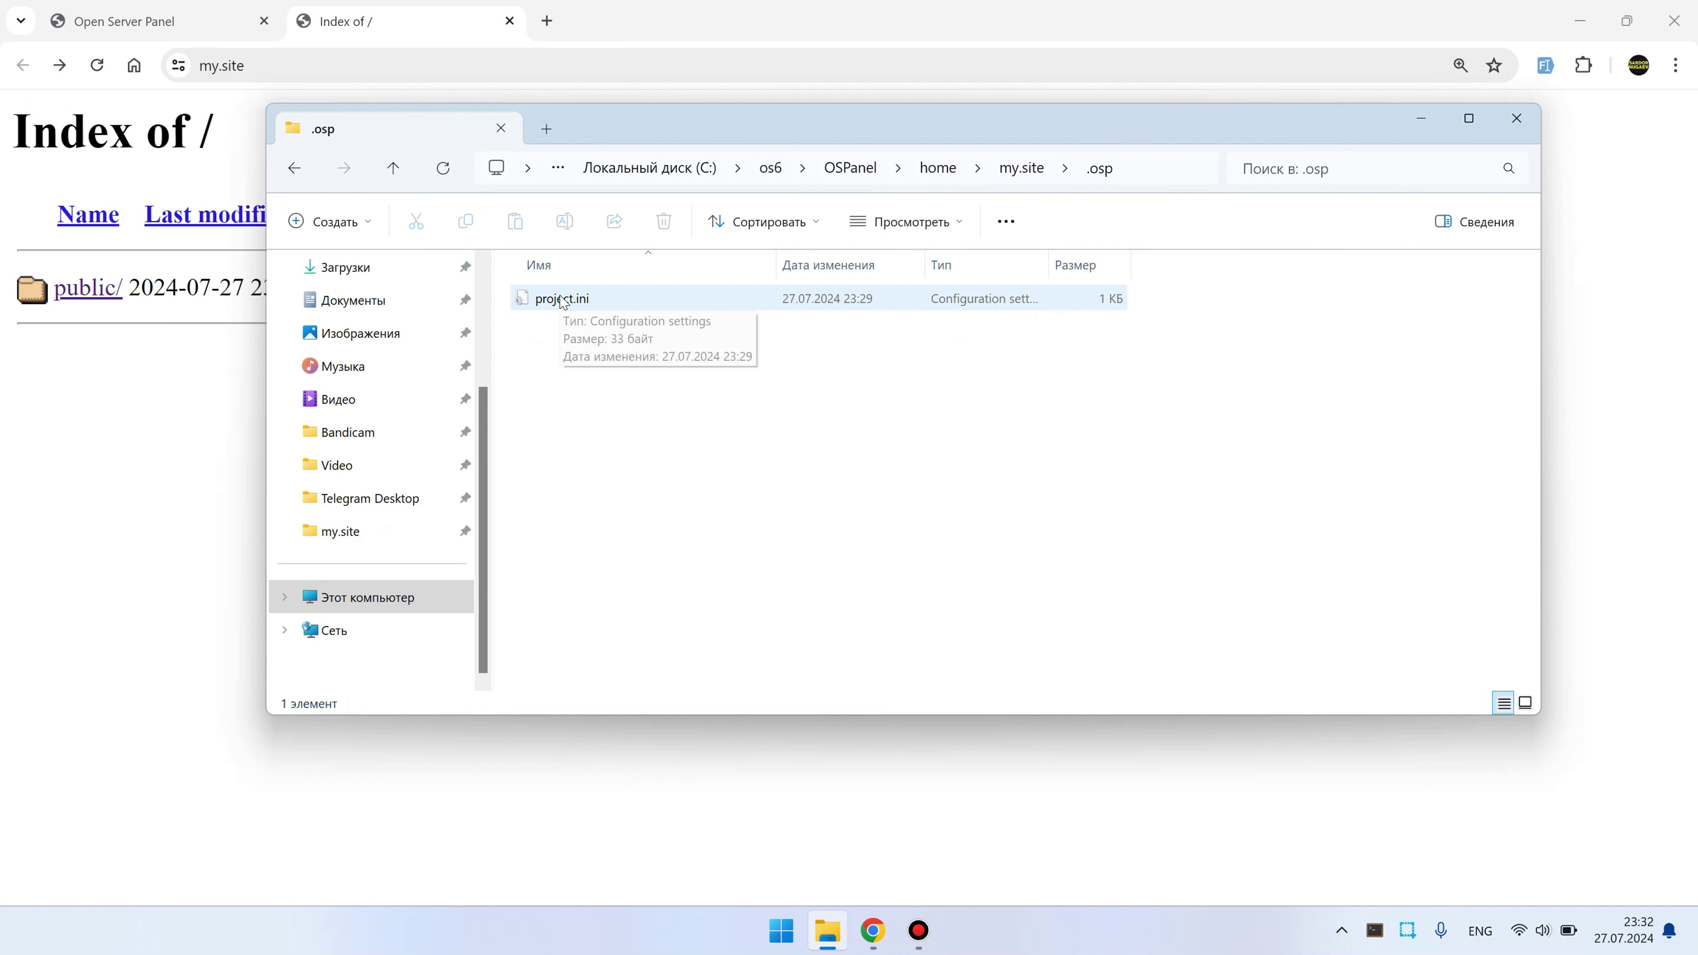
pyautogui.doubleClick(561, 300)
pyautogui.click(463, 249)
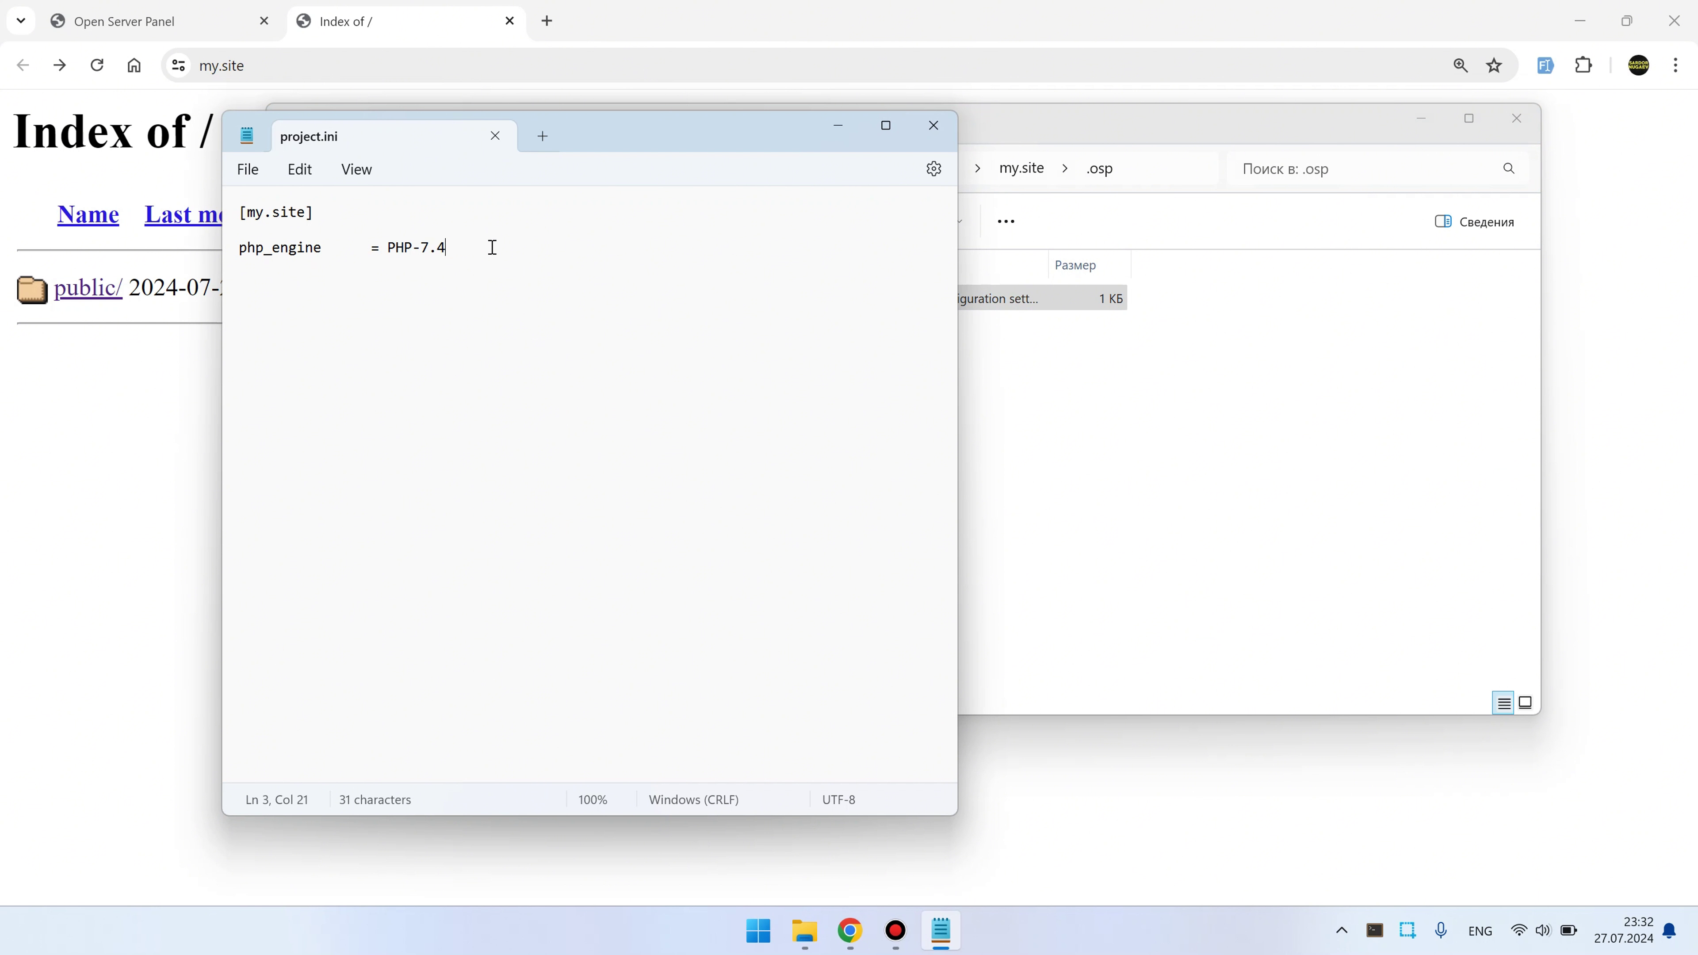
pyautogui.press('Return')
pyautogui.write('public_dir\t= {')
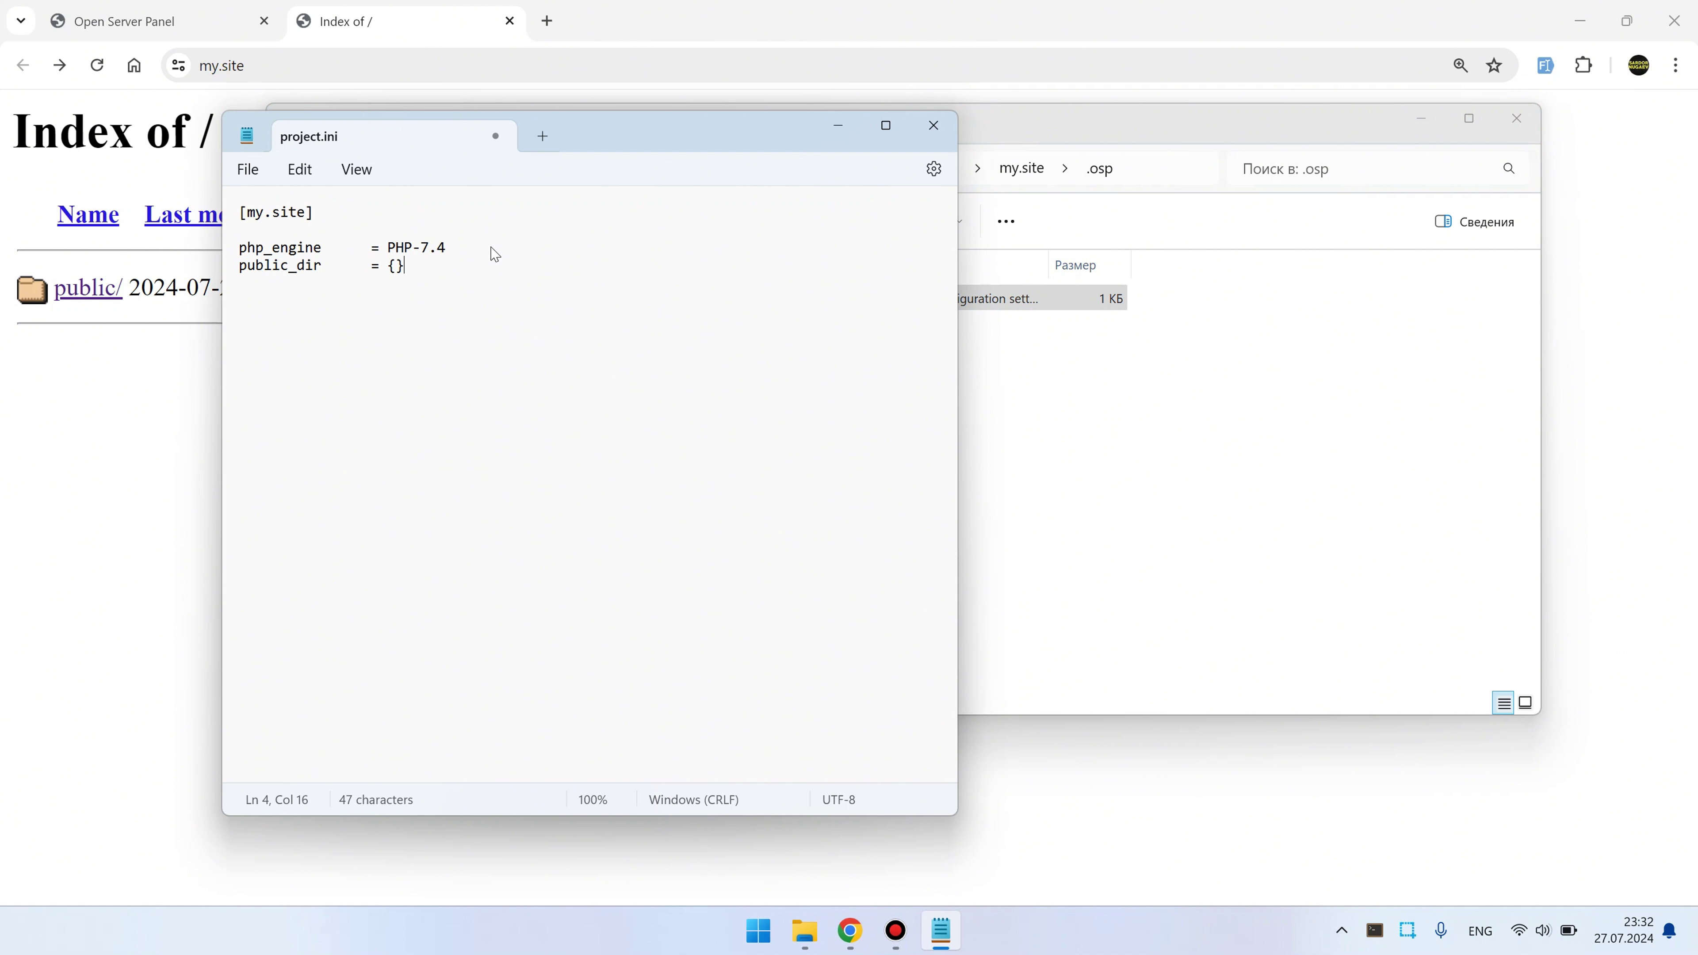
pyautogui.write('base_dir')
pyautogui.write('\\publi')
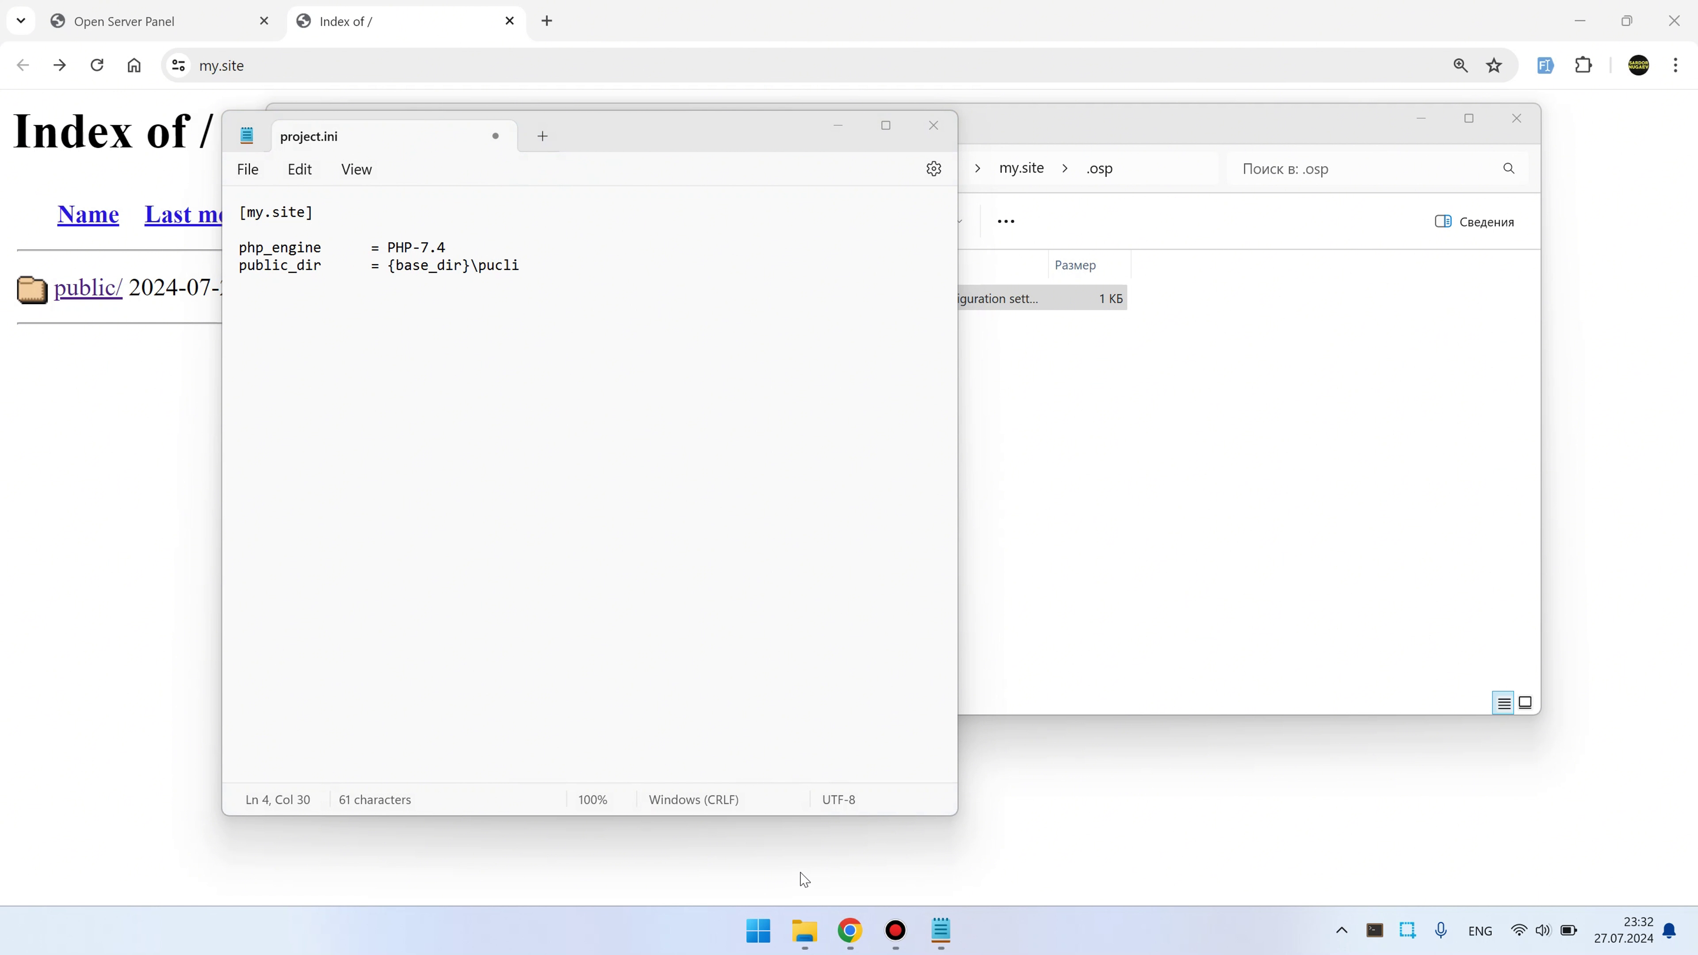
# Check the public folder's name in Explorer and correct the typo in the public_dir path
pyautogui.click(1234, 535)
pyautogui.click(393, 168)
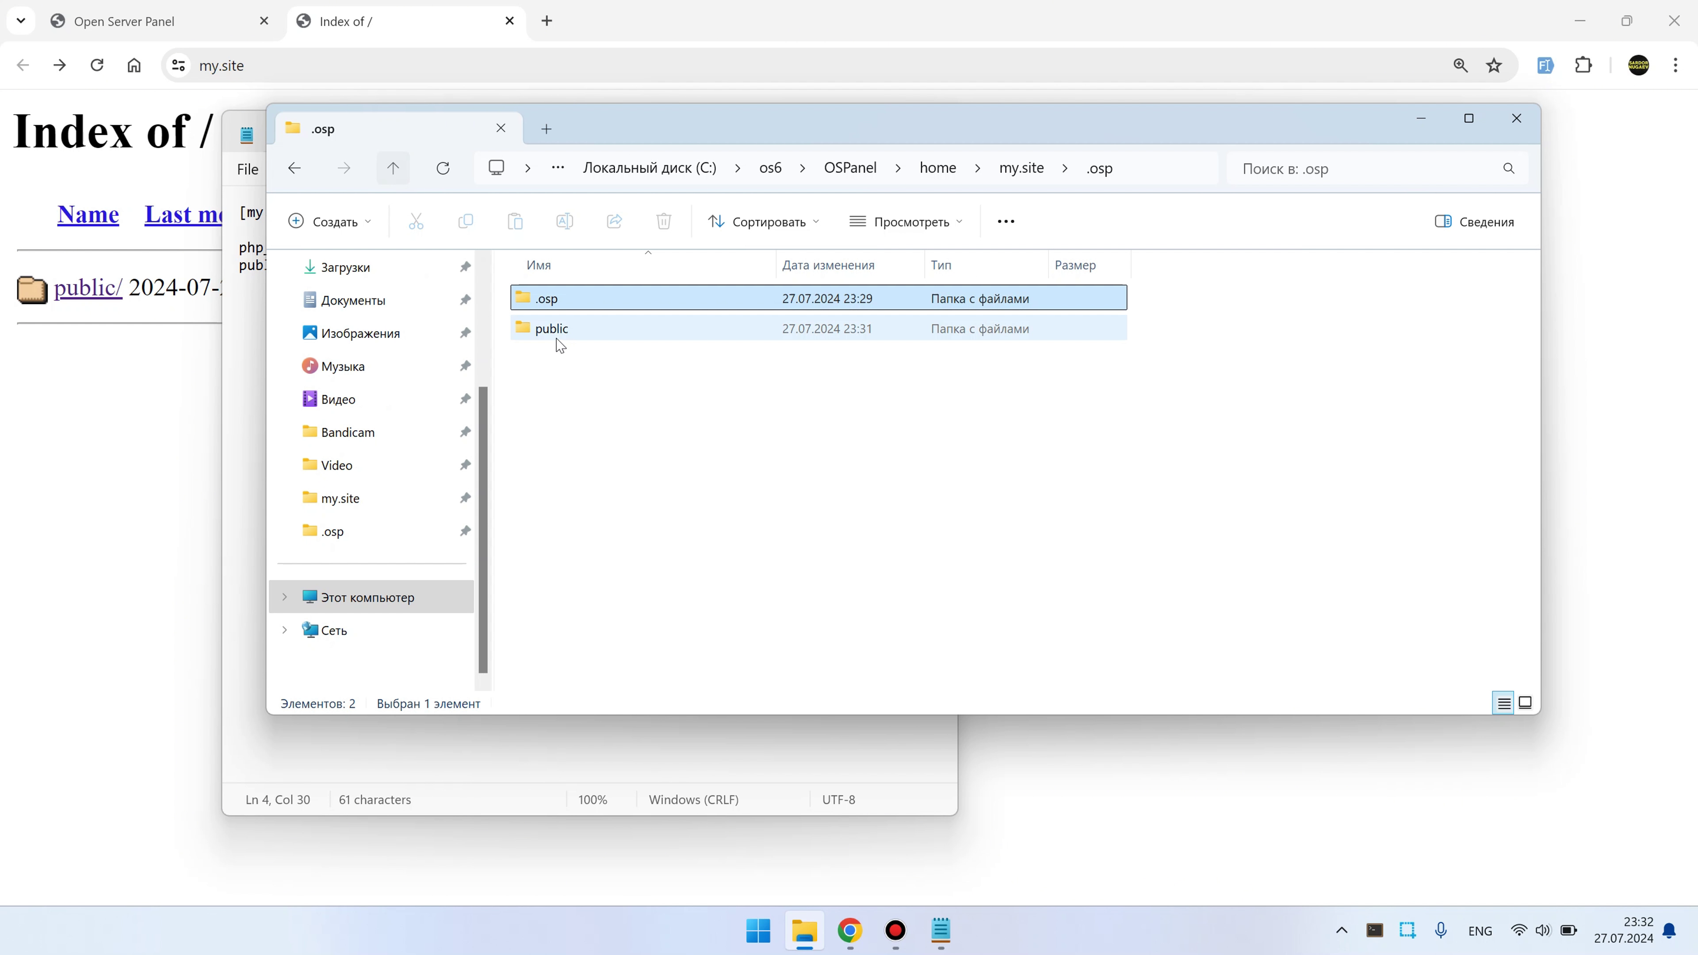
pyautogui.doubleClick(557, 330)
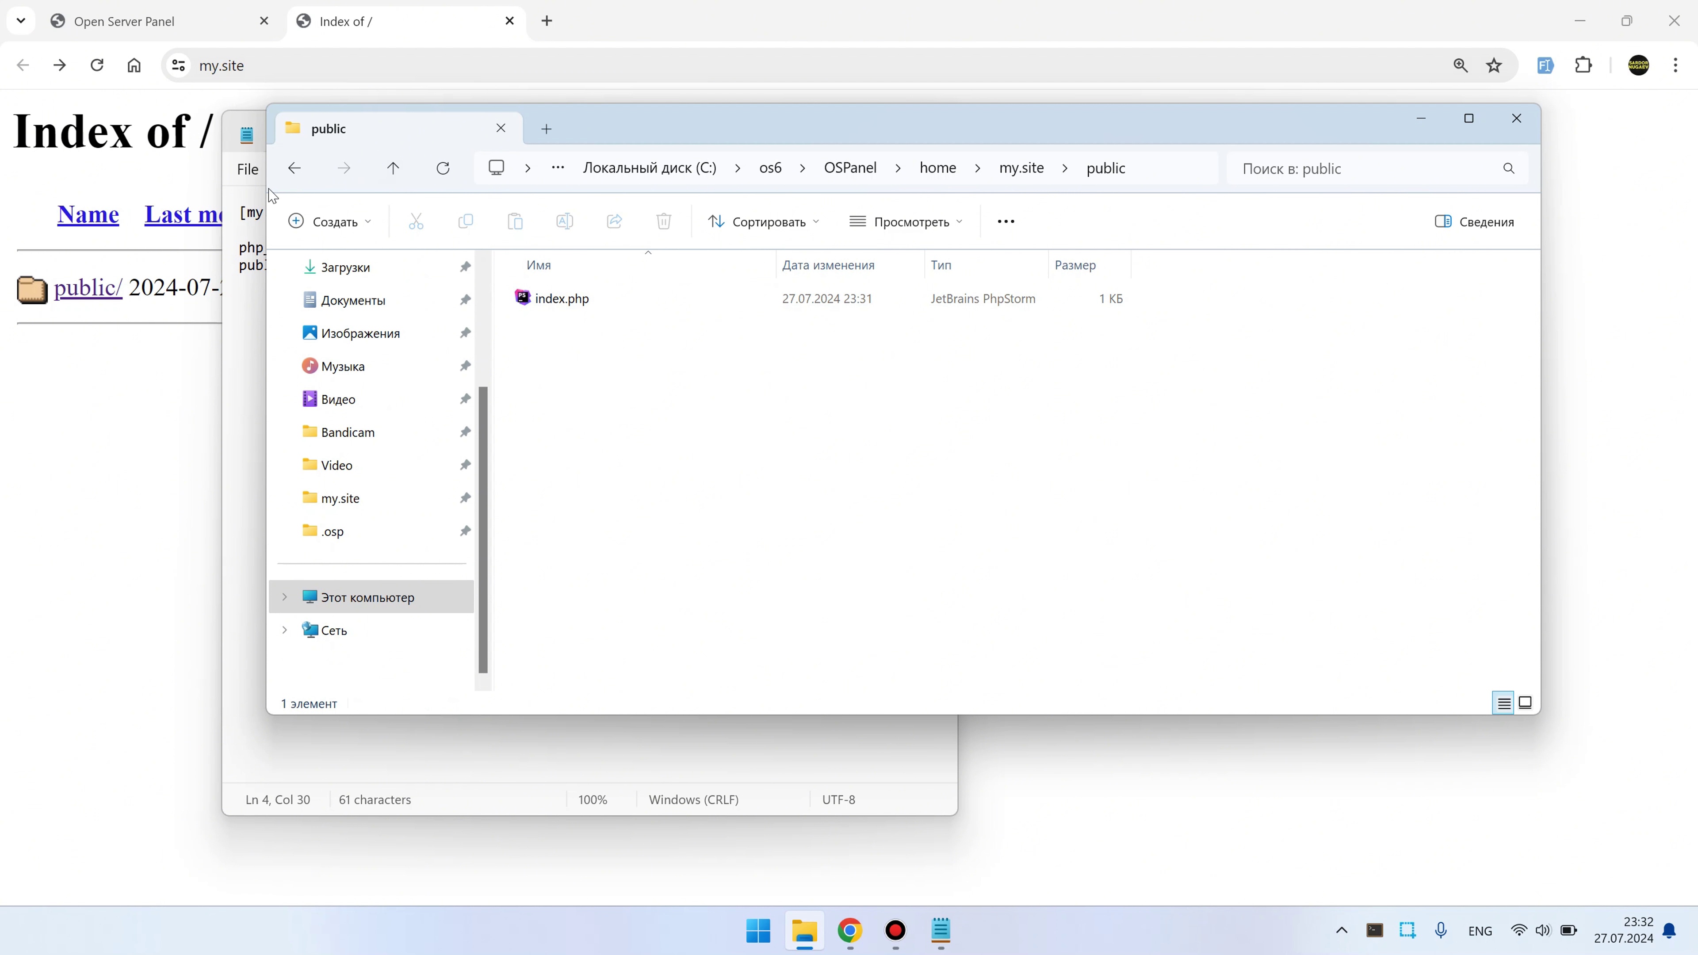
pyautogui.click(248, 138)
pyautogui.click(536, 266)
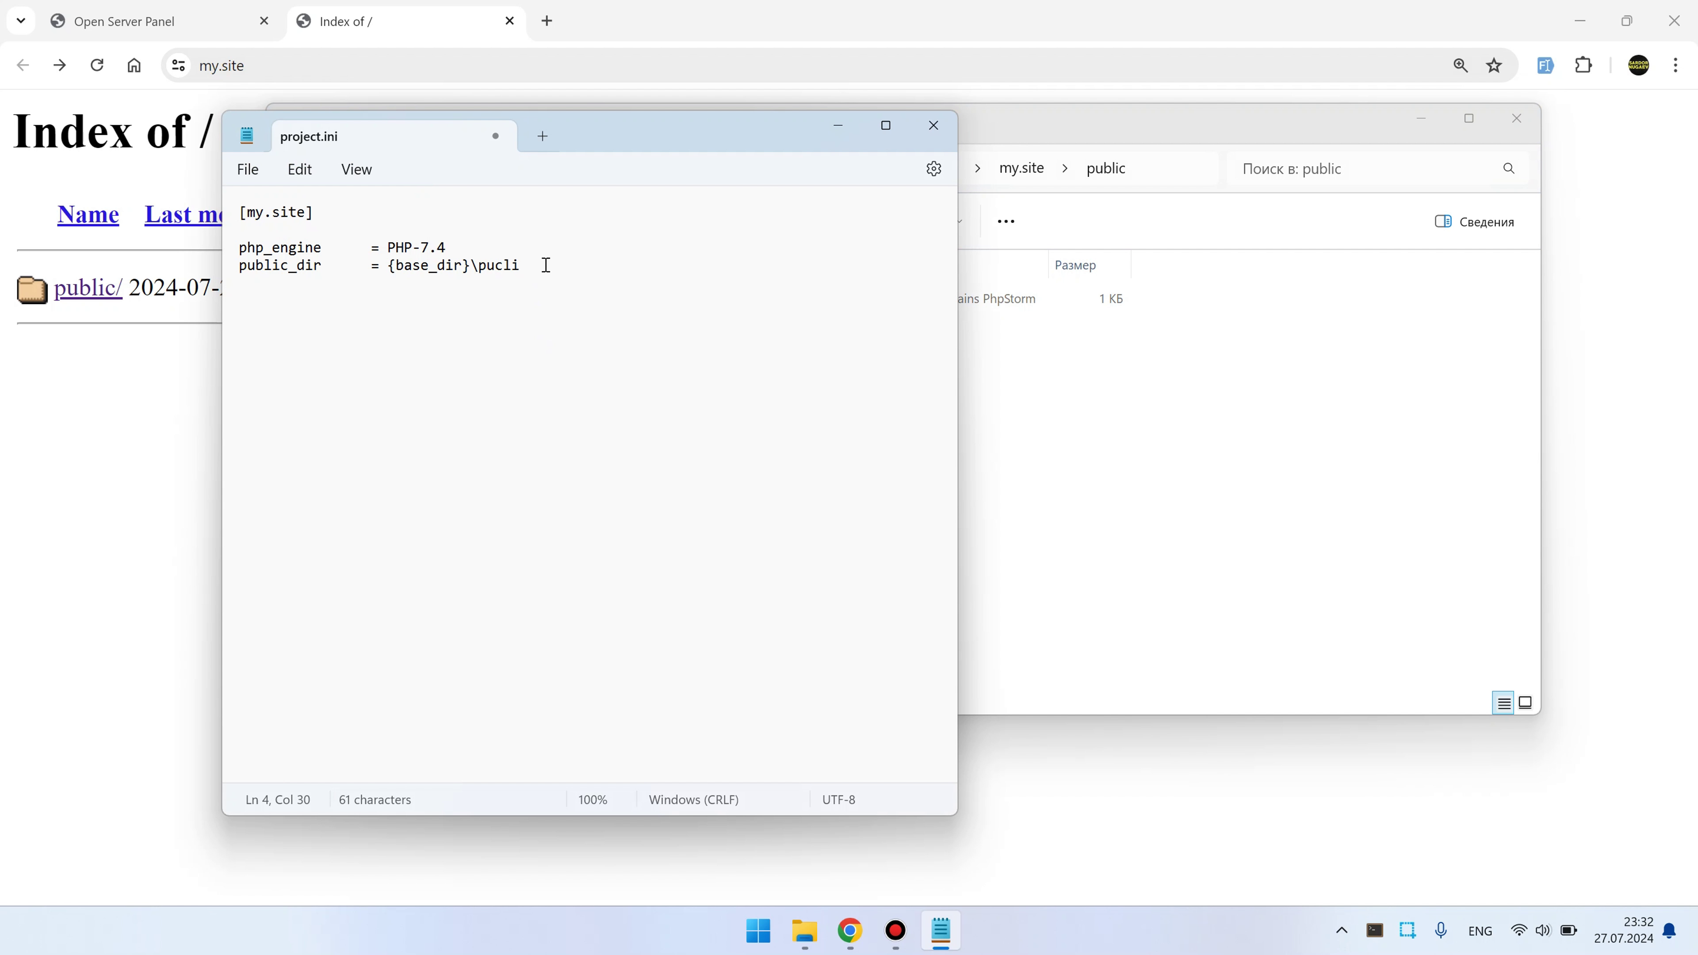
pyautogui.write('c')
pyautogui.press('Left')
pyautogui.write('b')
# Reload my.site in Chrome to test, then review the new public_dir line in project.ini
pyautogui.click(762, 8)
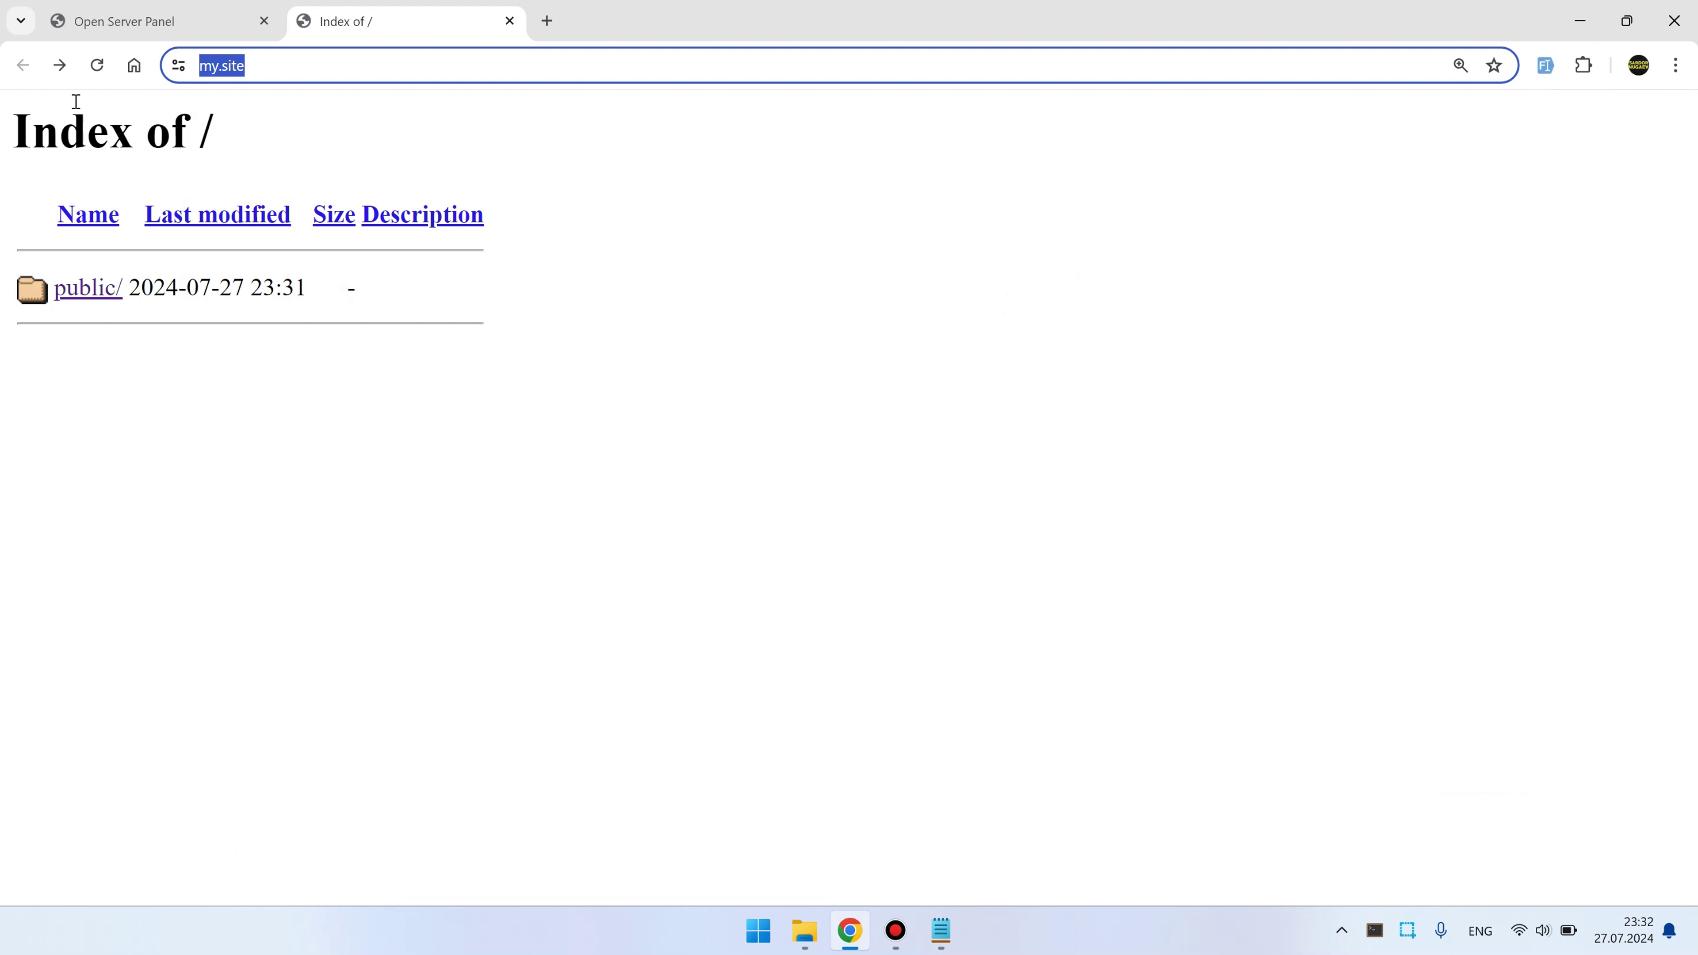
pyautogui.click(92, 72)
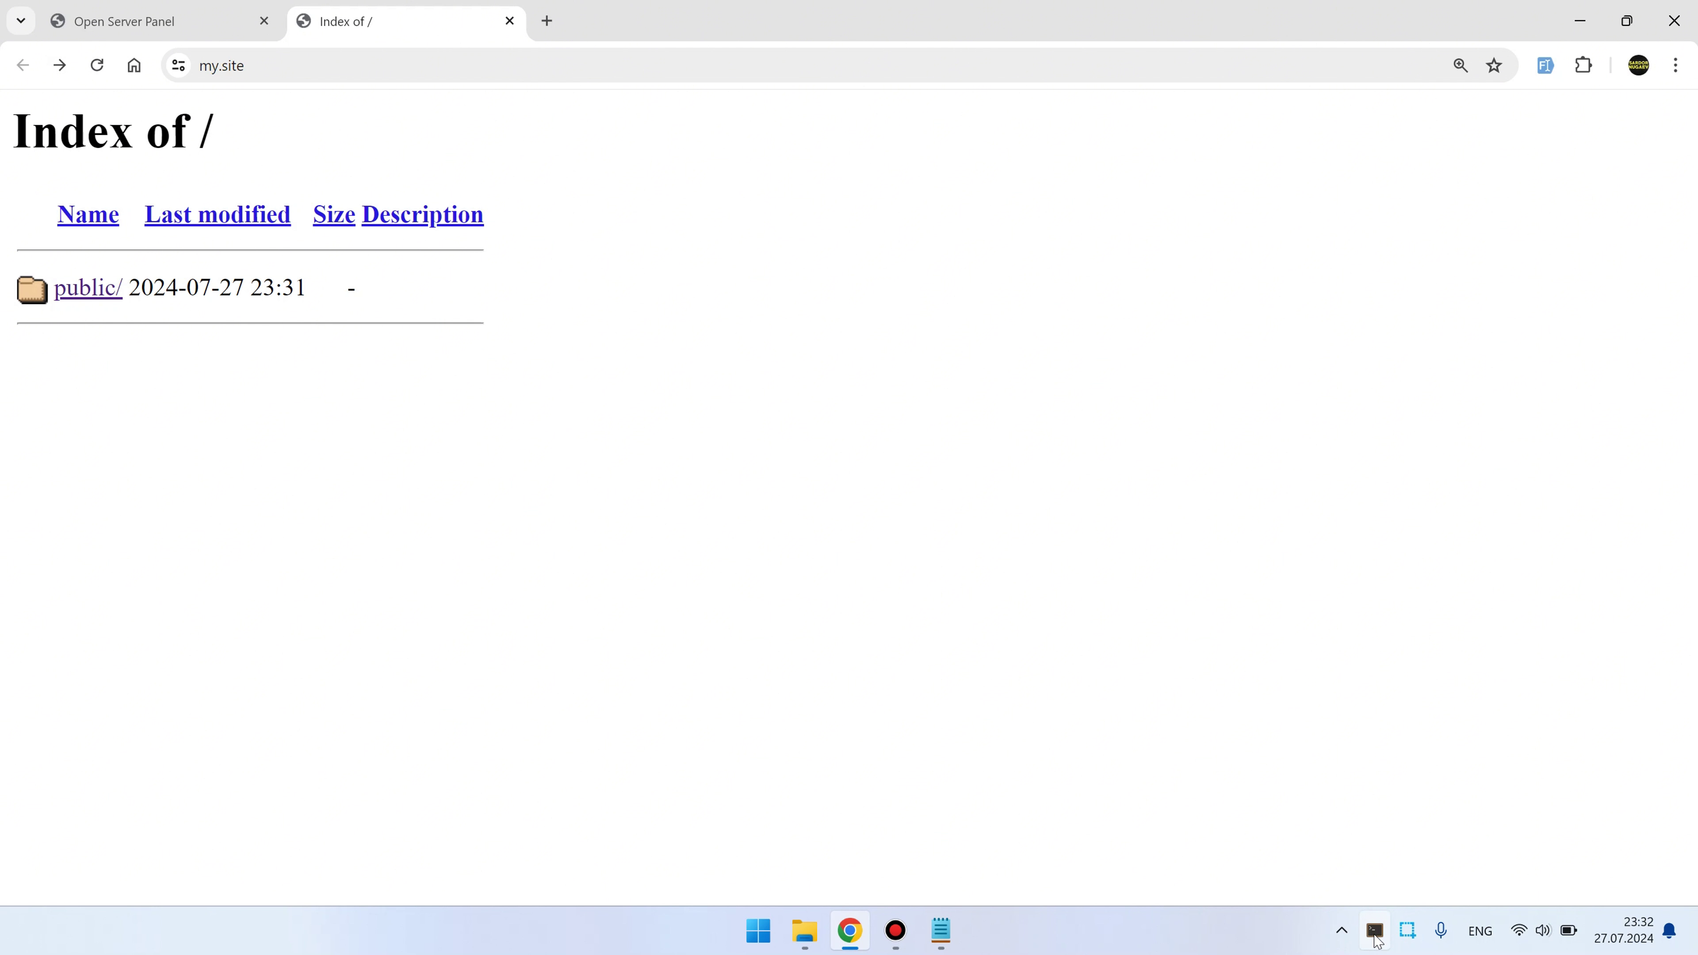
pyautogui.click(941, 930)
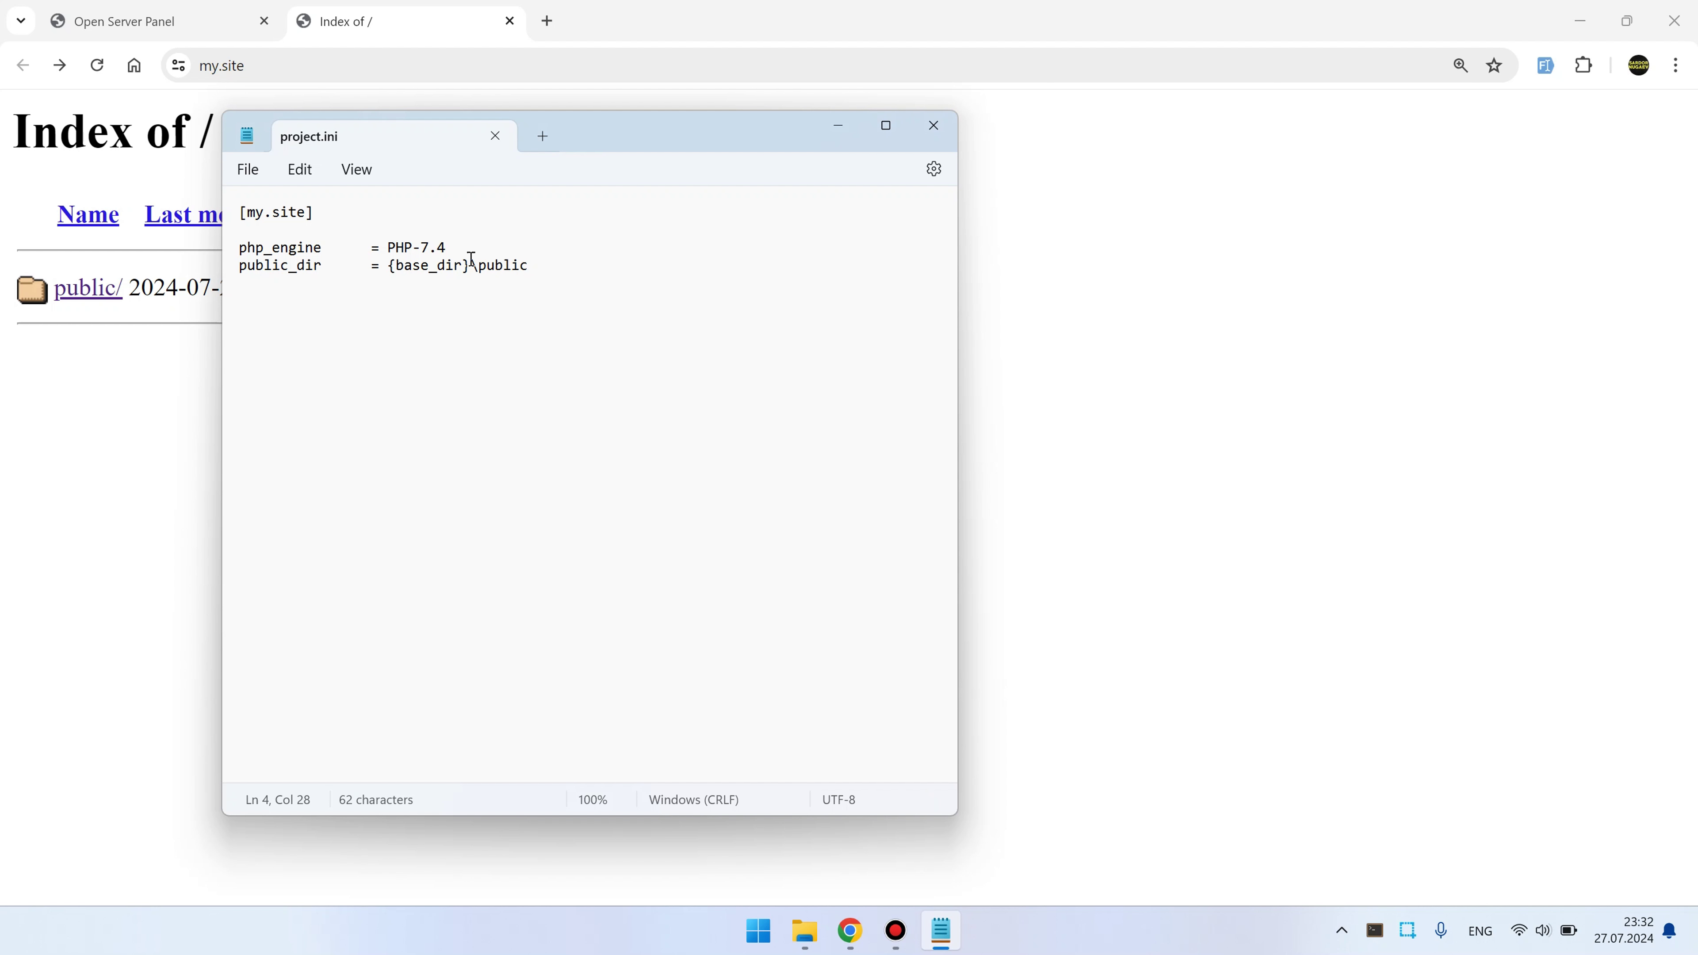
pyautogui.moveTo(548, 265); pyautogui.dragTo(205, 277)
pyautogui.click(1374, 930)
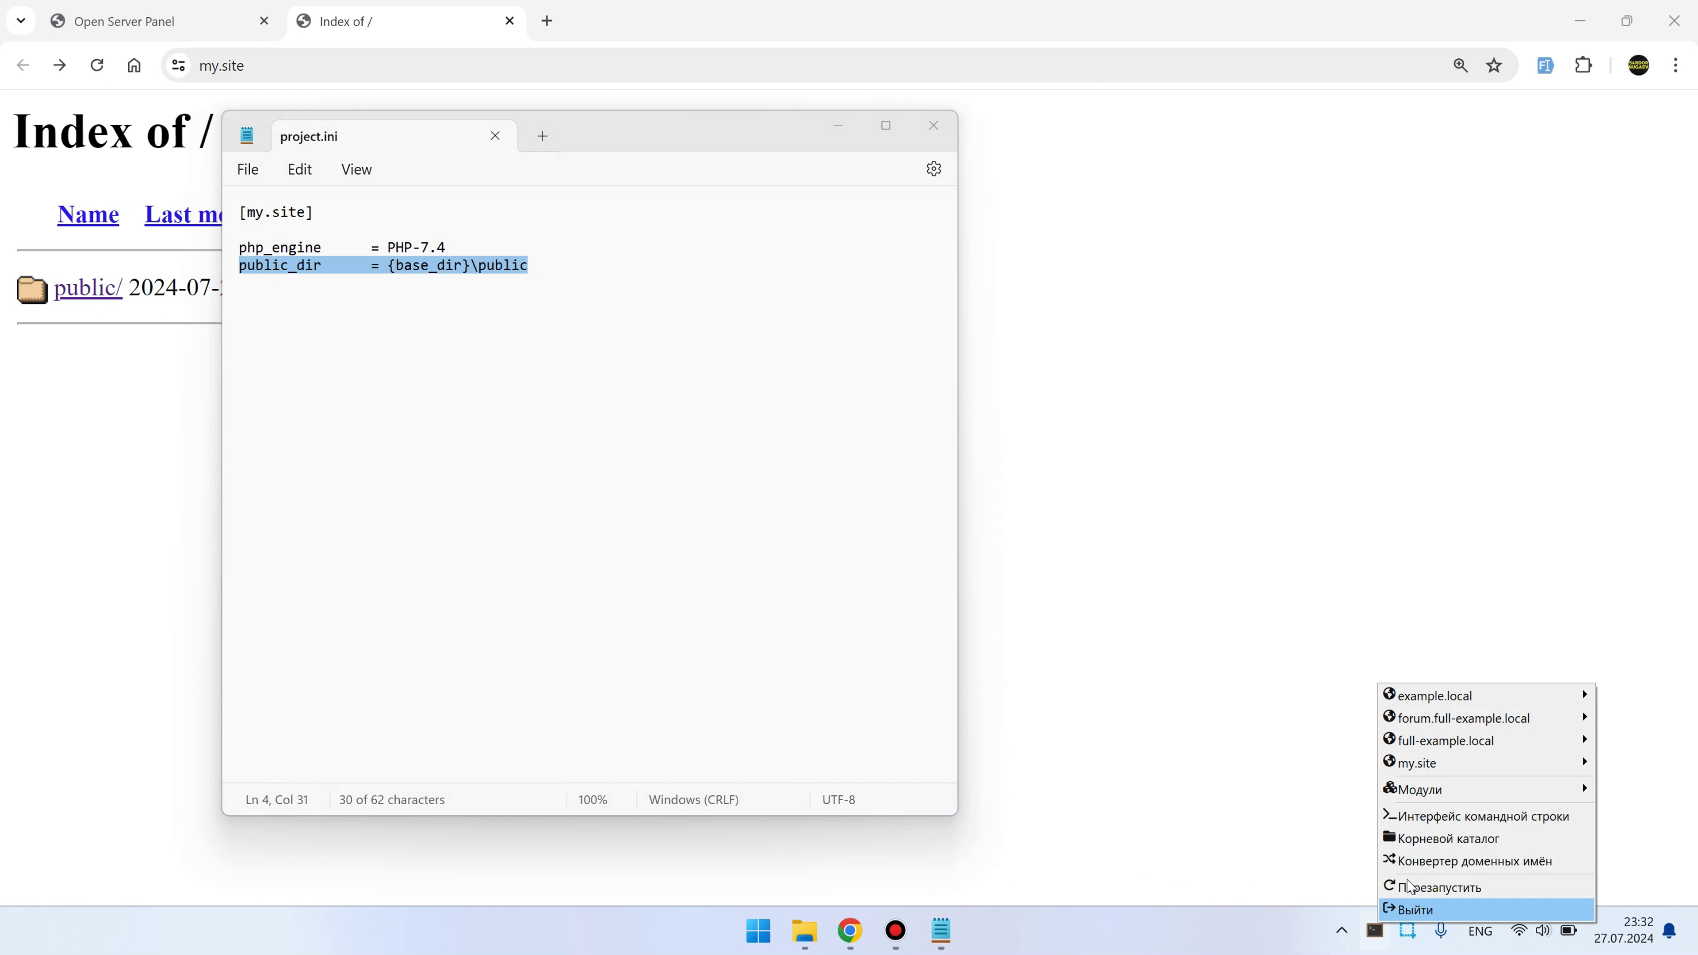
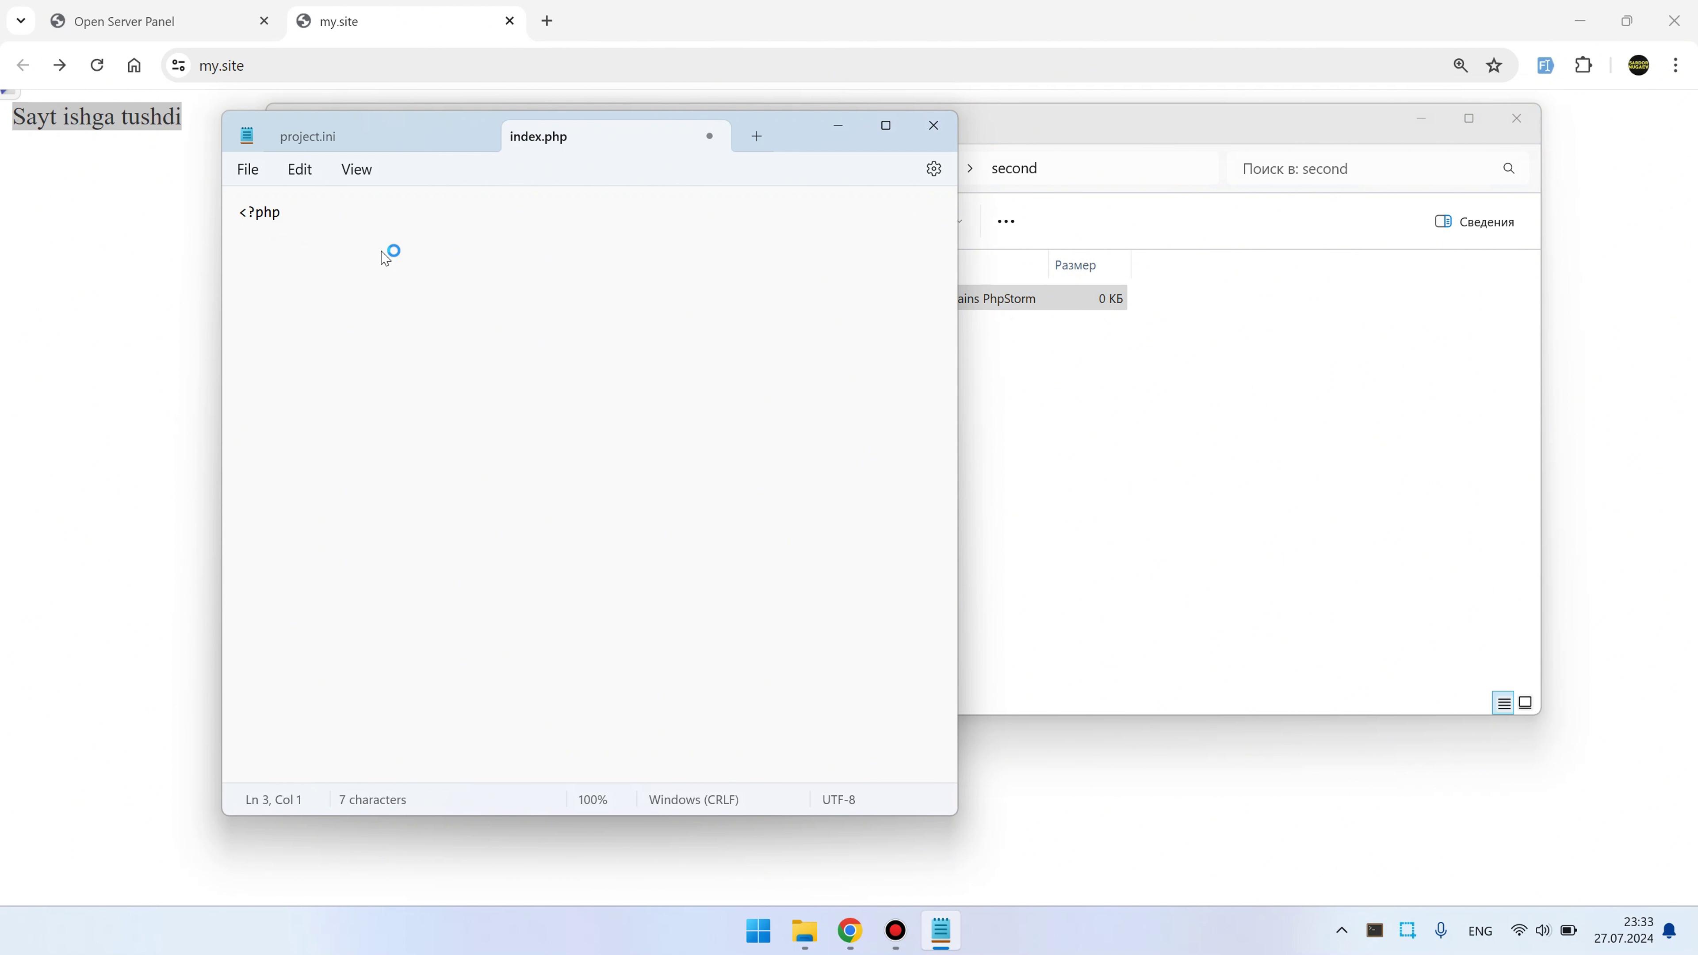
# Change the index.php echo from "Ikkinchi sayt" to "Admin paneli" and close index.php and project.ini
pyautogui.write('echo ""Ikkinchi sayt')
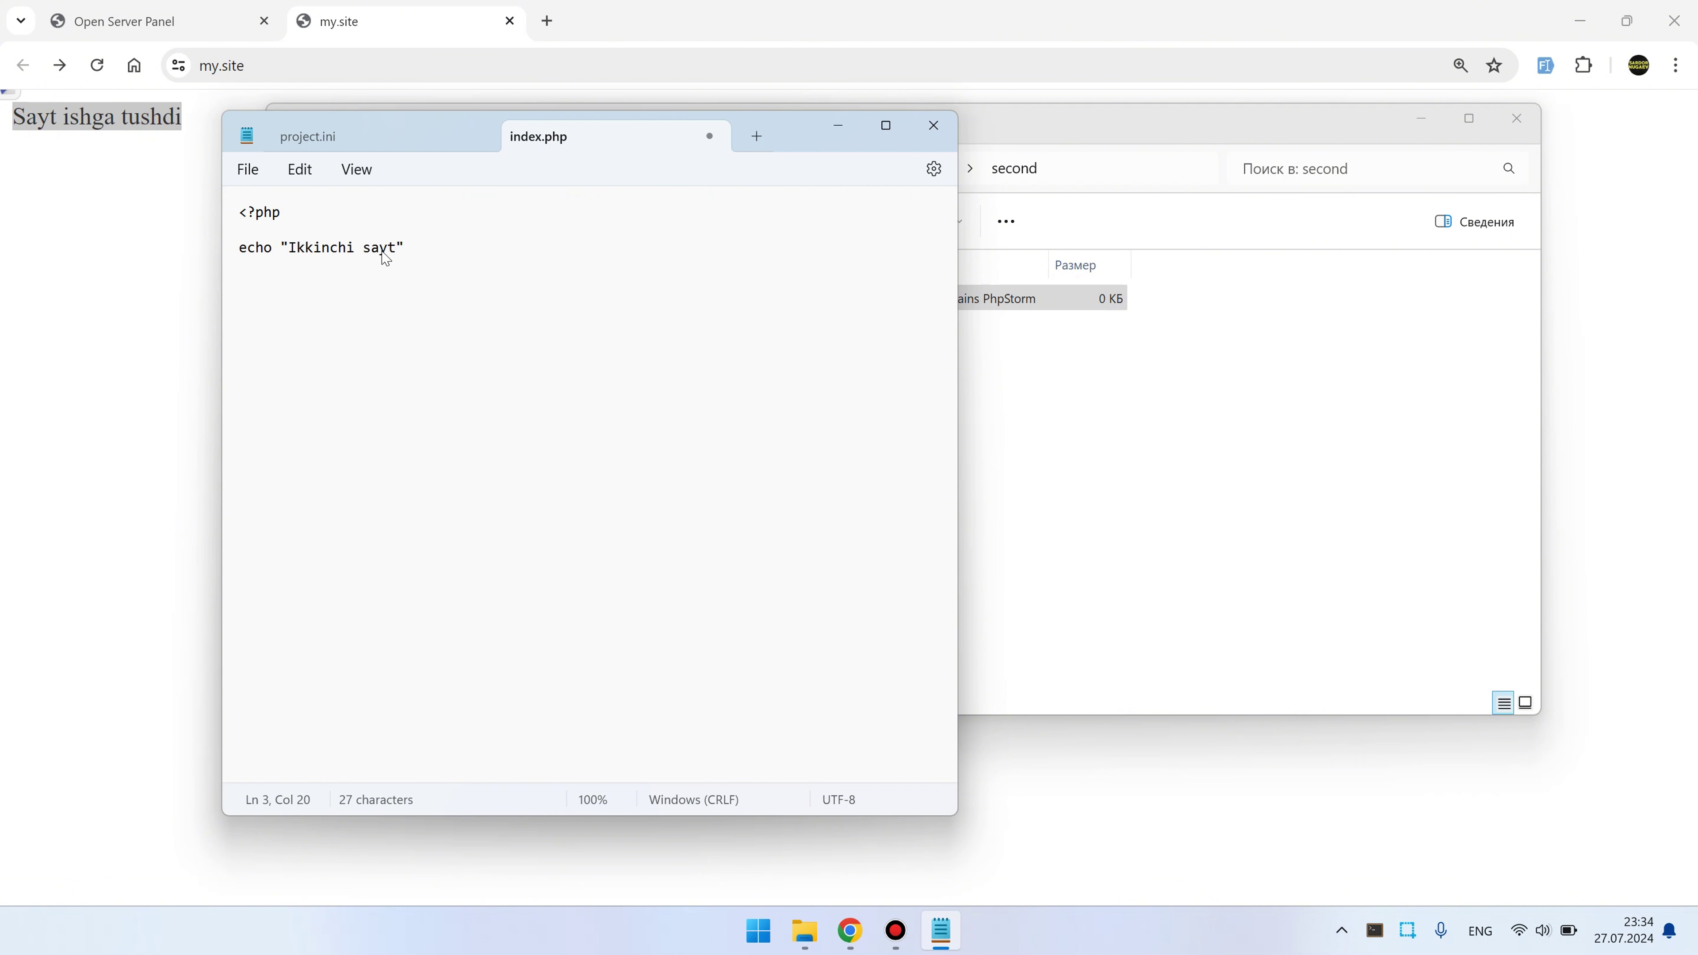
pyautogui.hotkey('ctrl', 'shift', 'Left')
pyautogui.hotkey('ctrl', 'shift', 'Left')
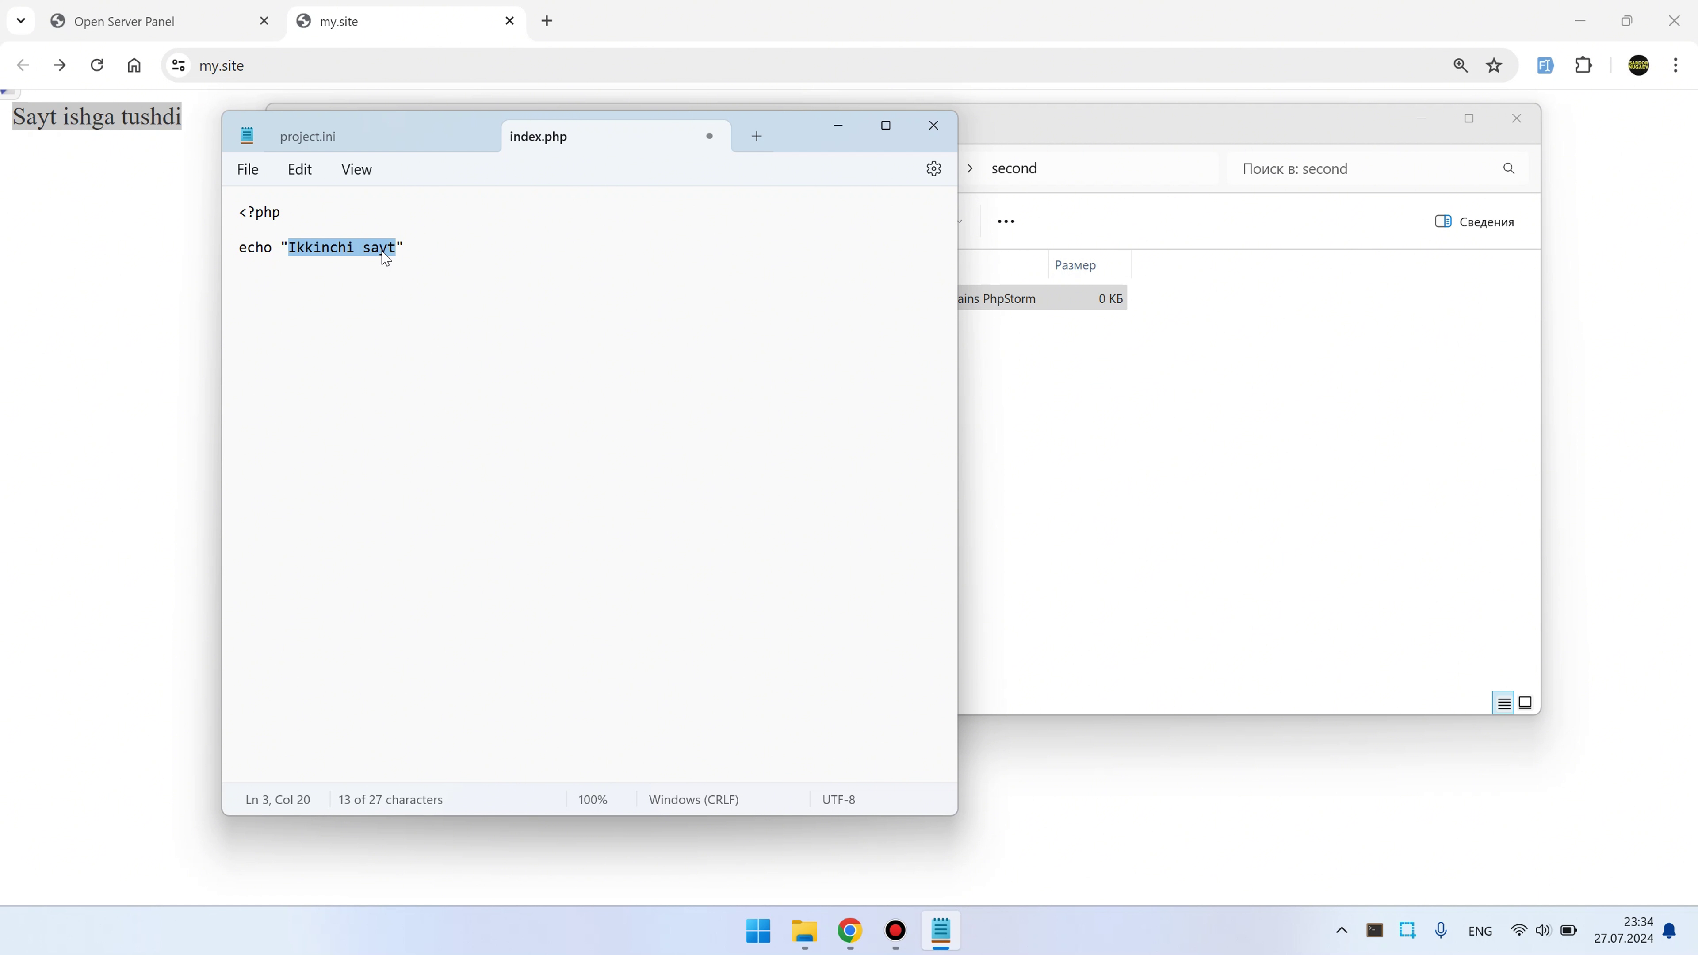
pyautogui.write('Admin paneli";  ')
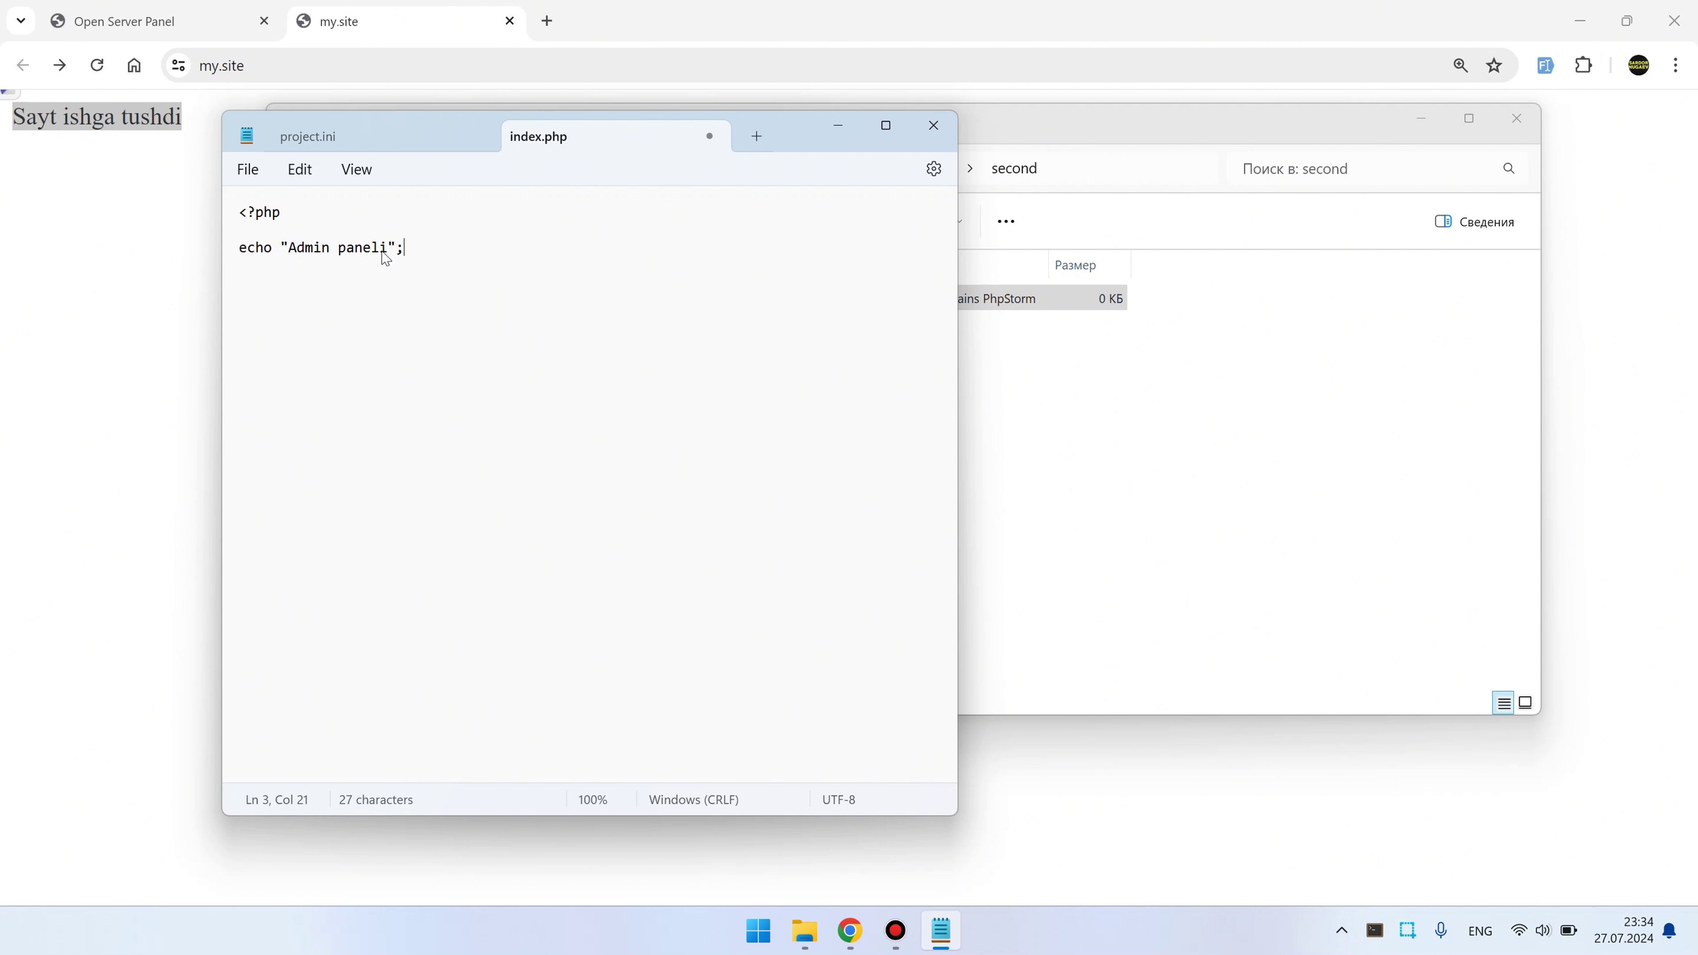
pyautogui.write('?>')
pyautogui.click(709, 138)
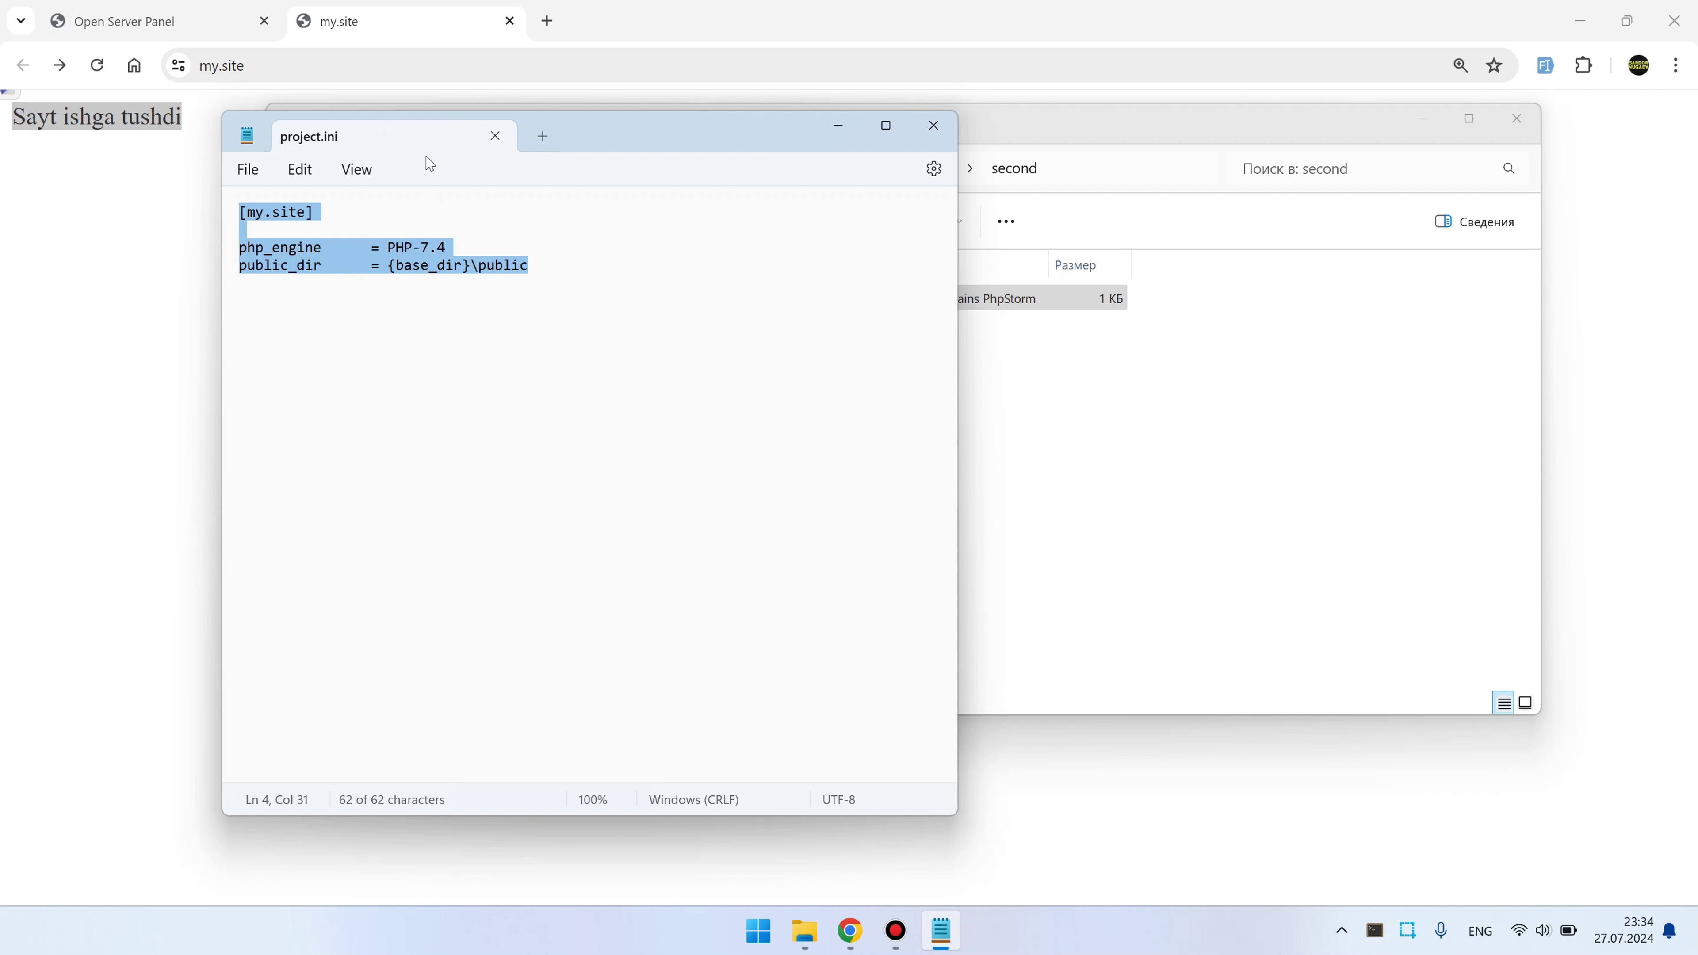
pyautogui.click(493, 135)
# Open my.site\.osp\project.ini and paste a duplicate of its config block below the original
pyautogui.click(393, 168)
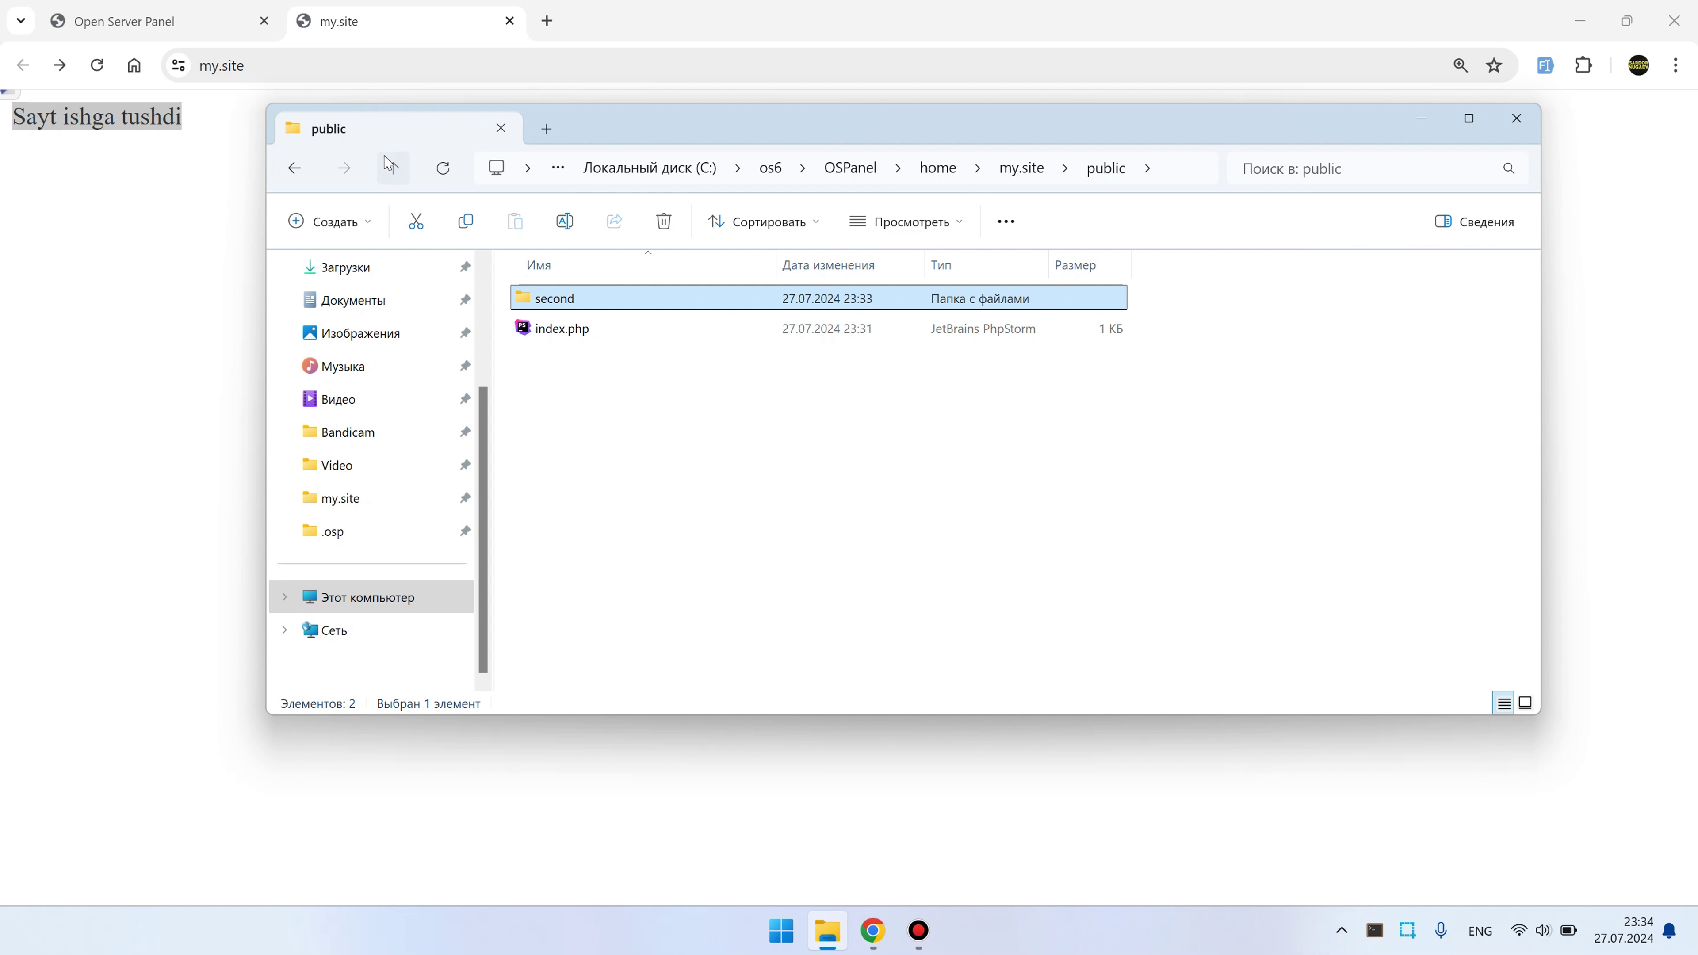
pyautogui.click(393, 168)
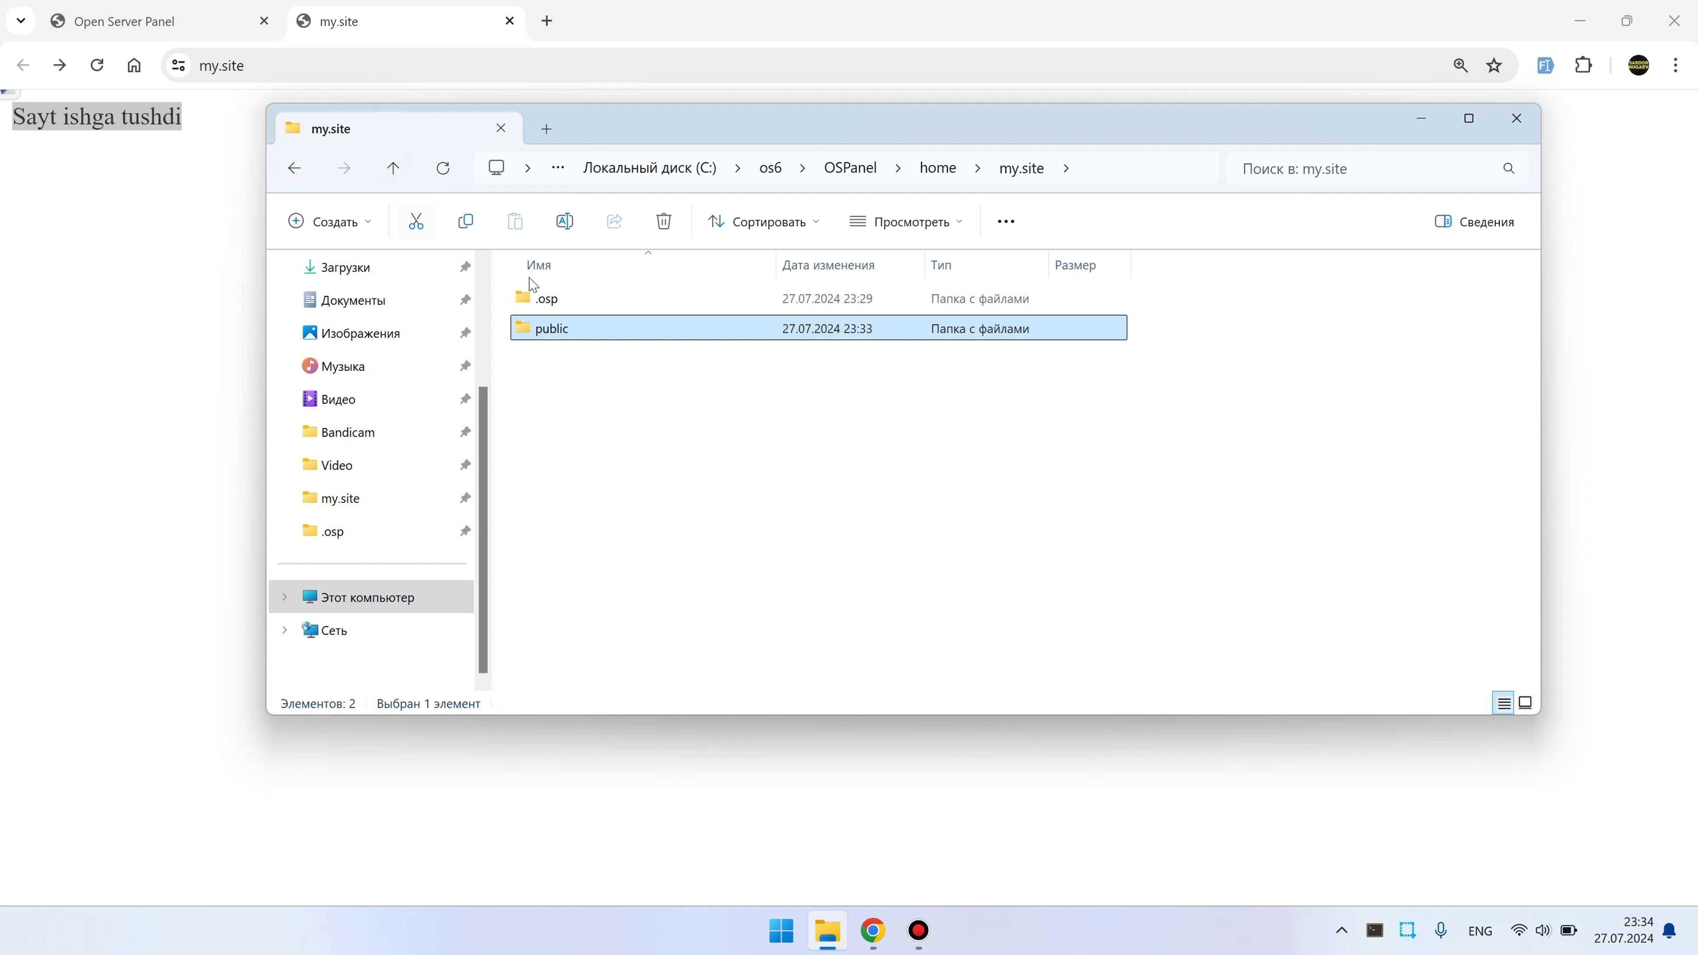
pyautogui.doubleClick(548, 304)
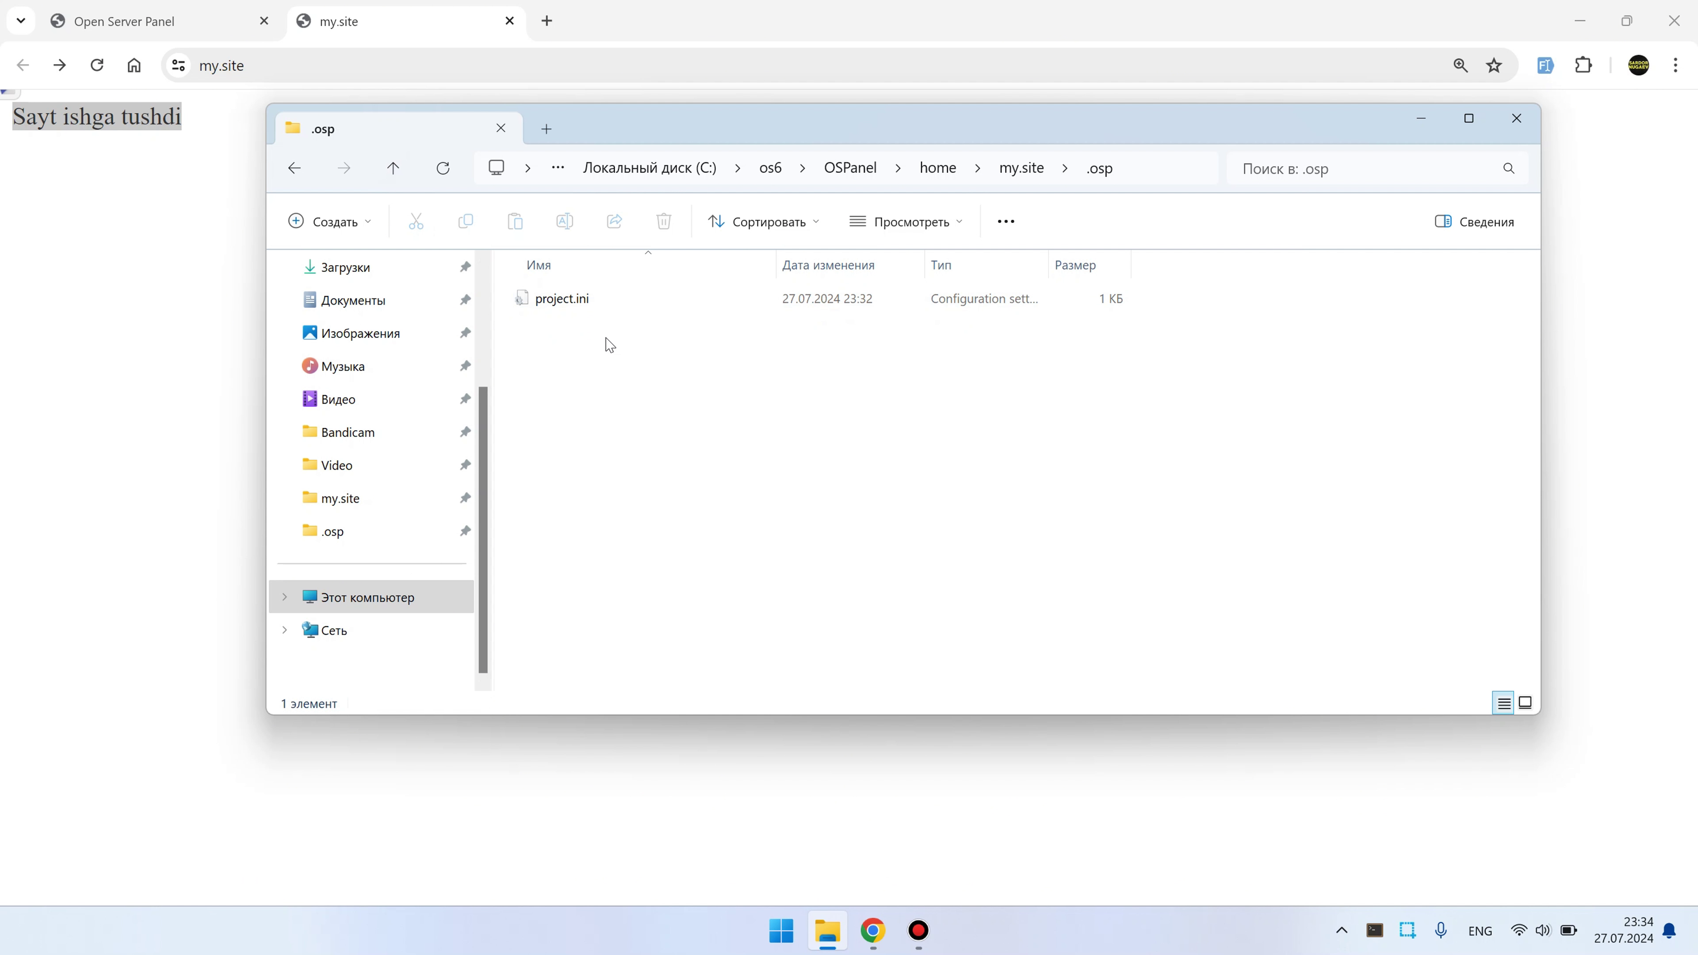
pyautogui.doubleClick(568, 301)
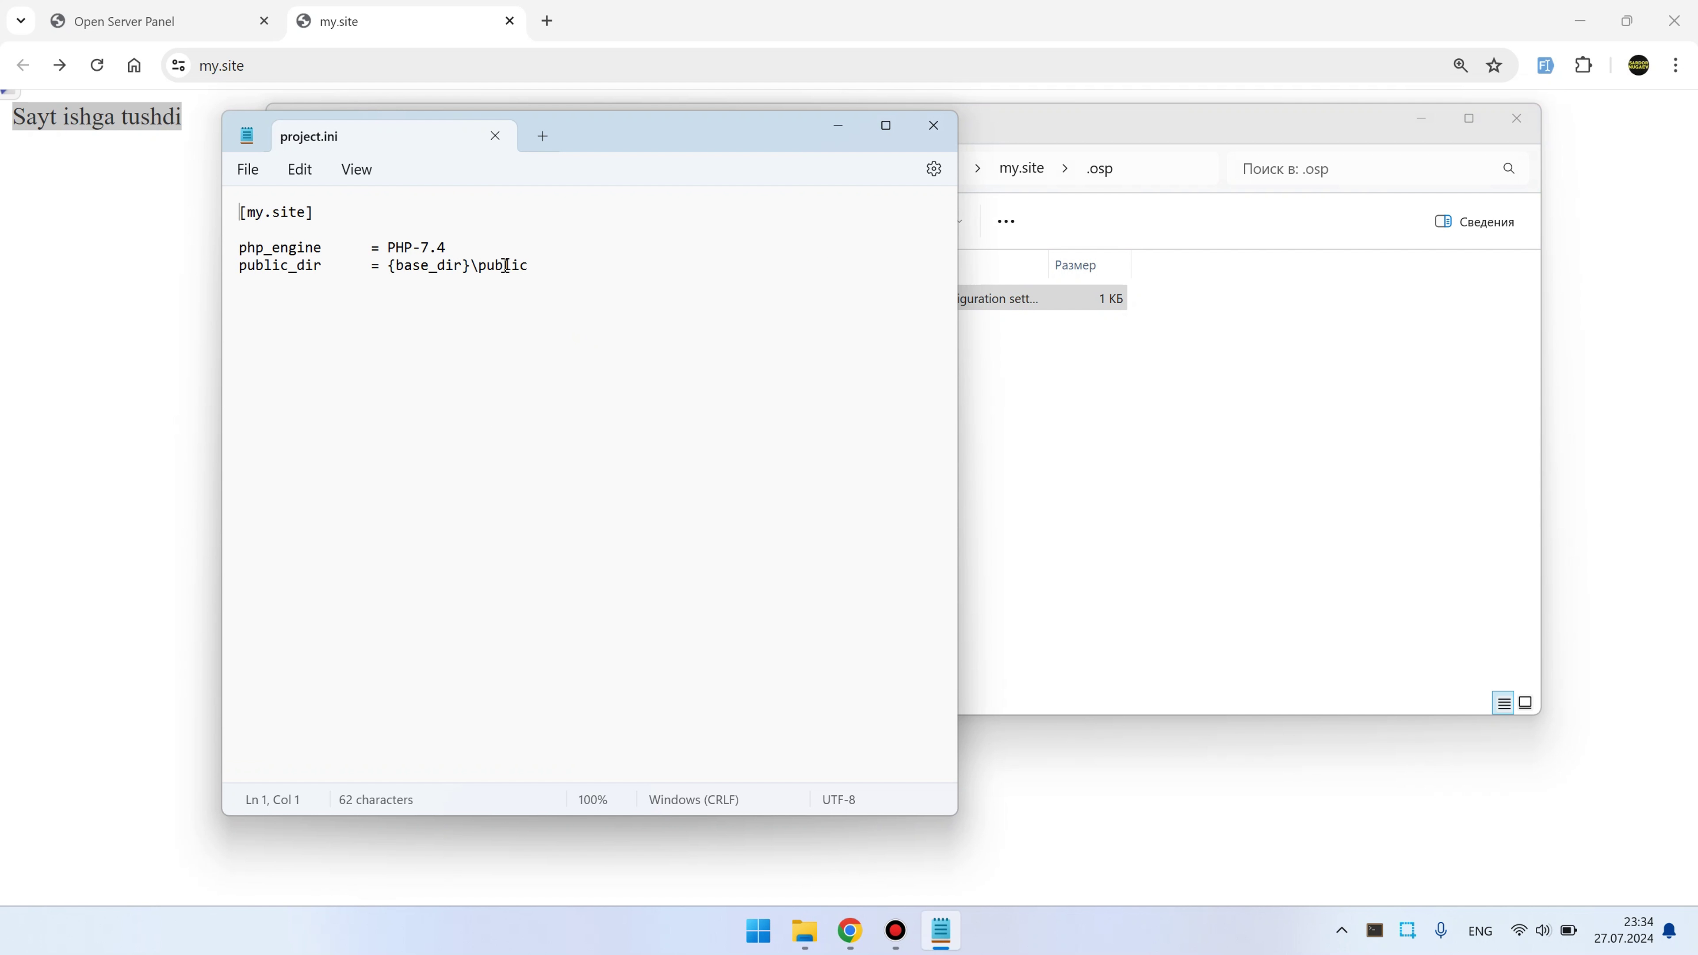
pyautogui.hotkey('ctrl', 'a')
pyautogui.hotkey('ctrl', 'c')
pyautogui.click(577, 273)
pyautogui.hotkey('ctrl', 'v')
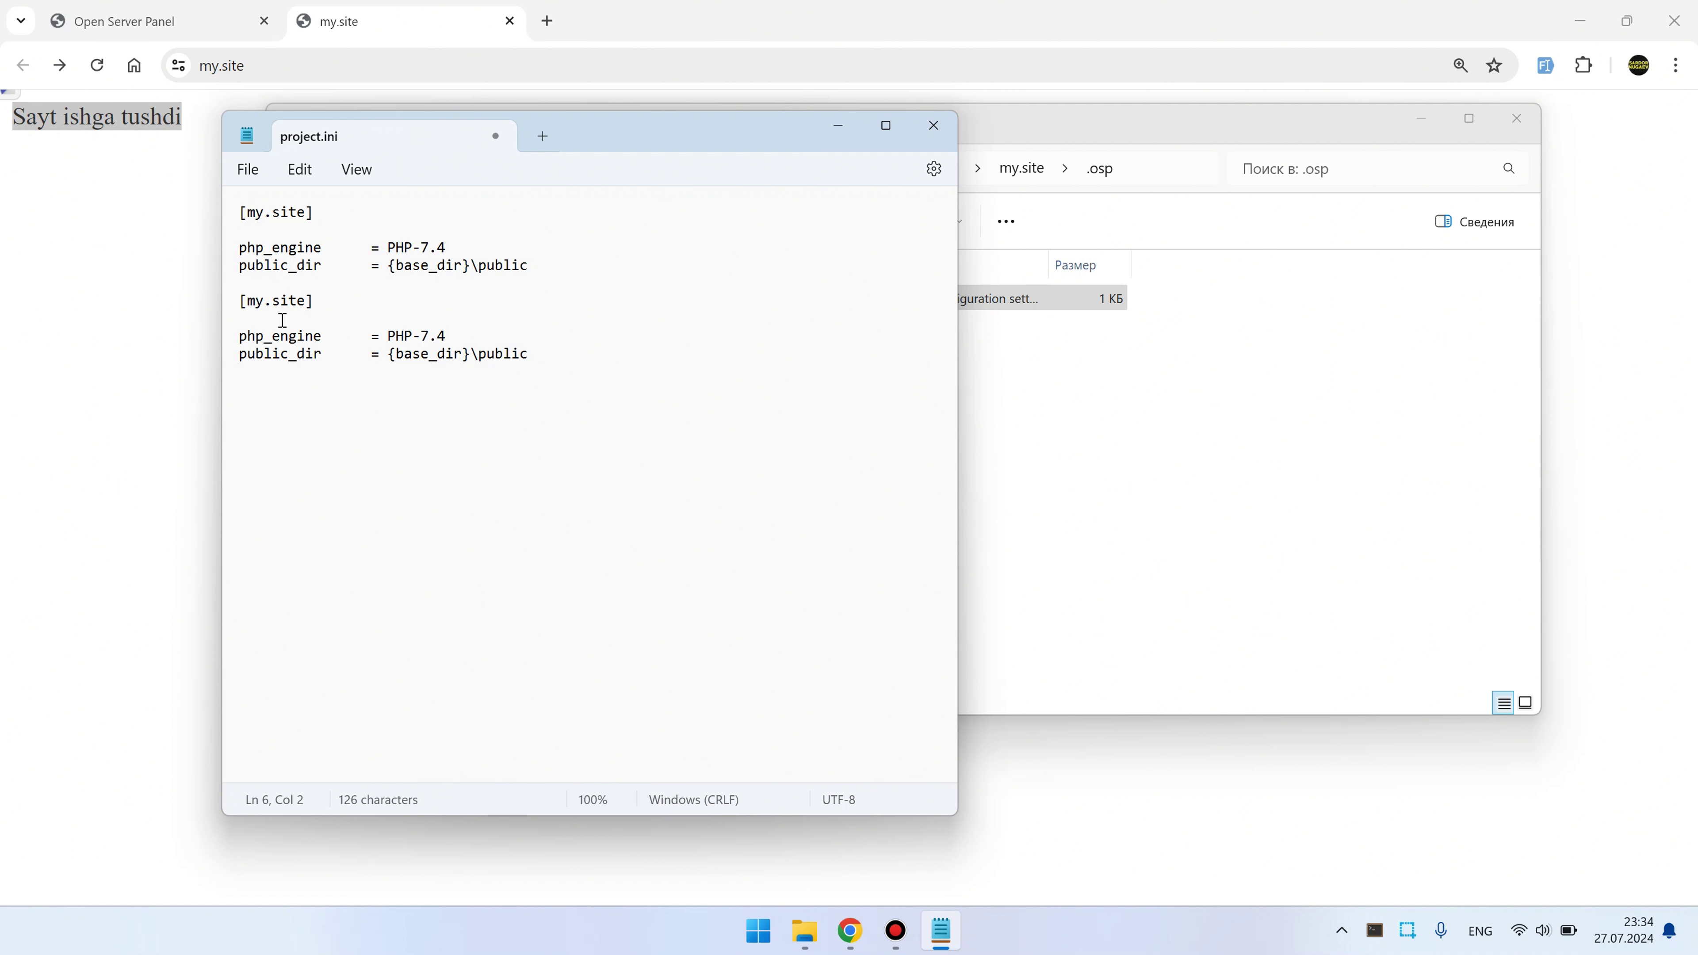
# Rename the copied section to [admin.my.site] and point its public_dir to {base_dir}\public\second
pyautogui.write('admin.')
pyautogui.moveTo(386, 334); pyautogui.dragTo(549, 356)
pyautogui.click(486, 354)
pyautogui.click(555, 357)
pyautogui.moveTo(495, 158); pyautogui.dragTo(1236, 215)
pyautogui.click(443, 167)
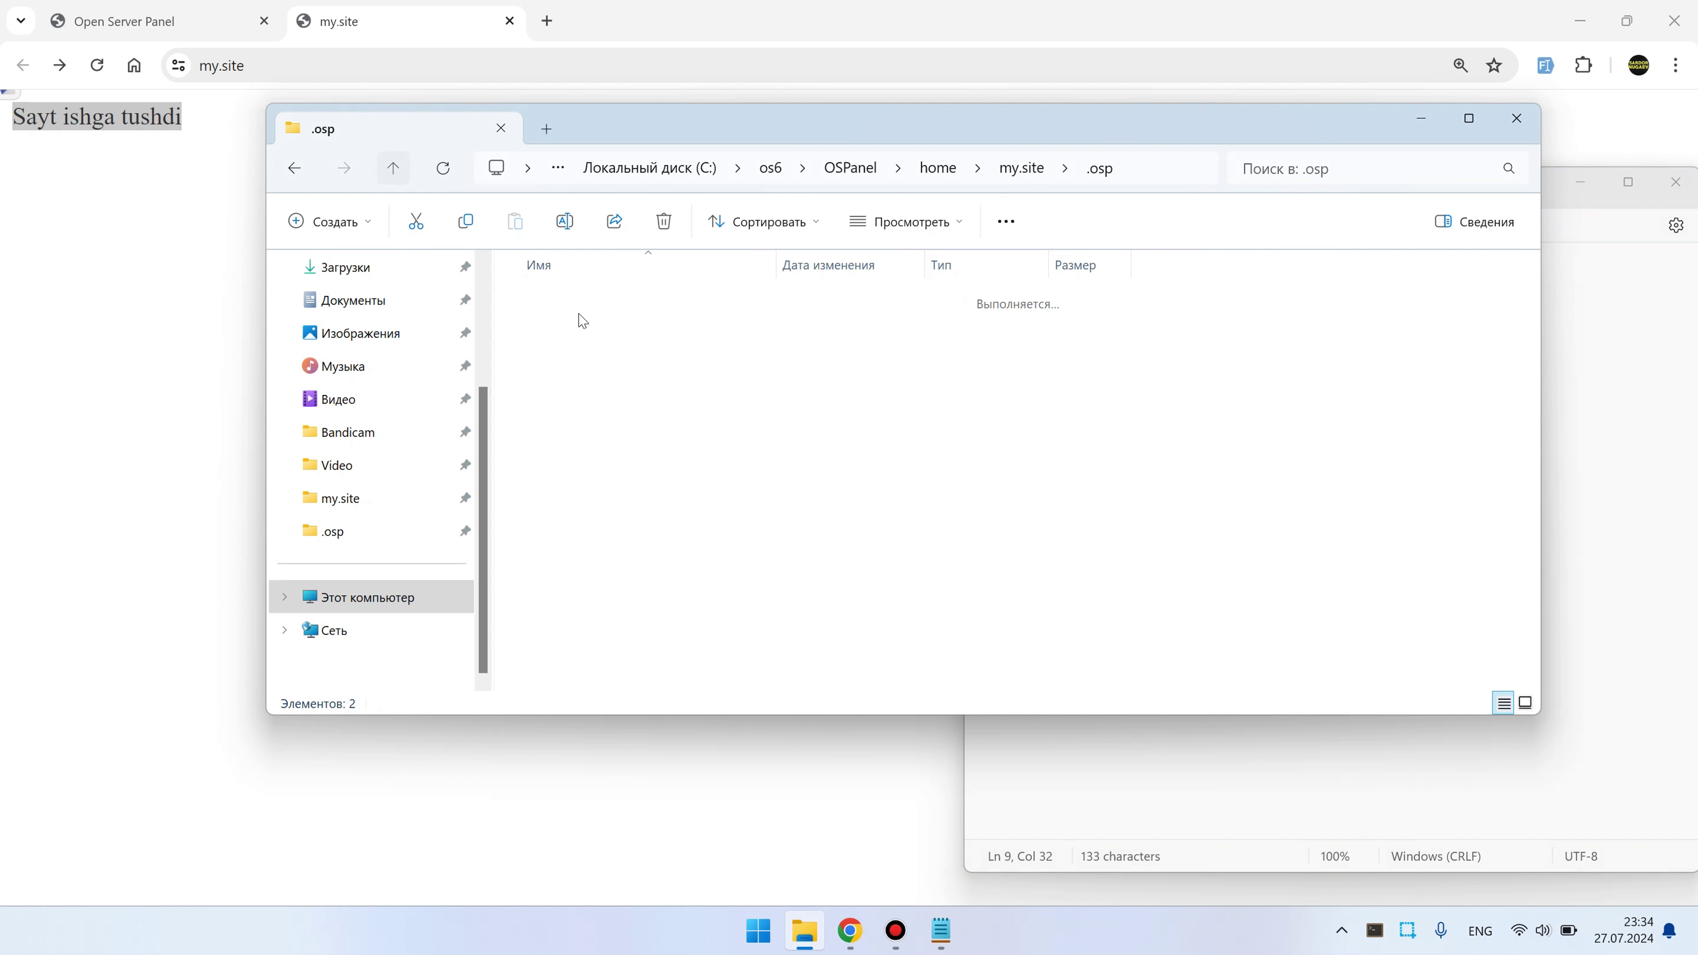
pyautogui.doubleClick(566, 331)
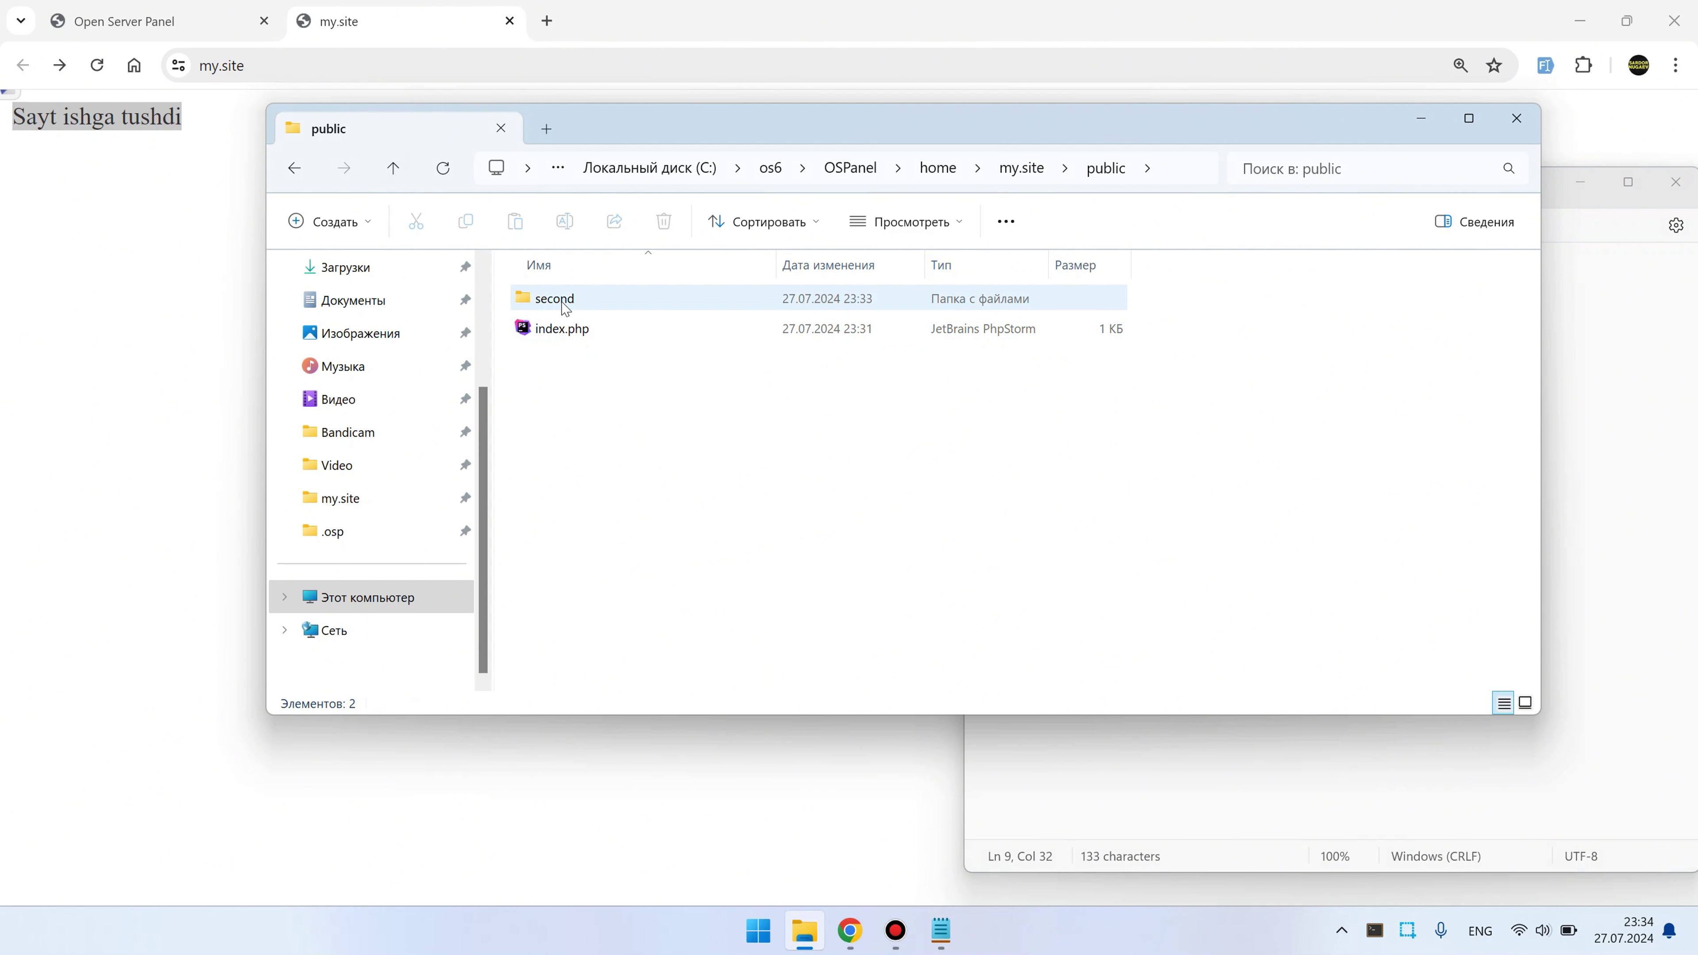
pyautogui.click(1576, 237)
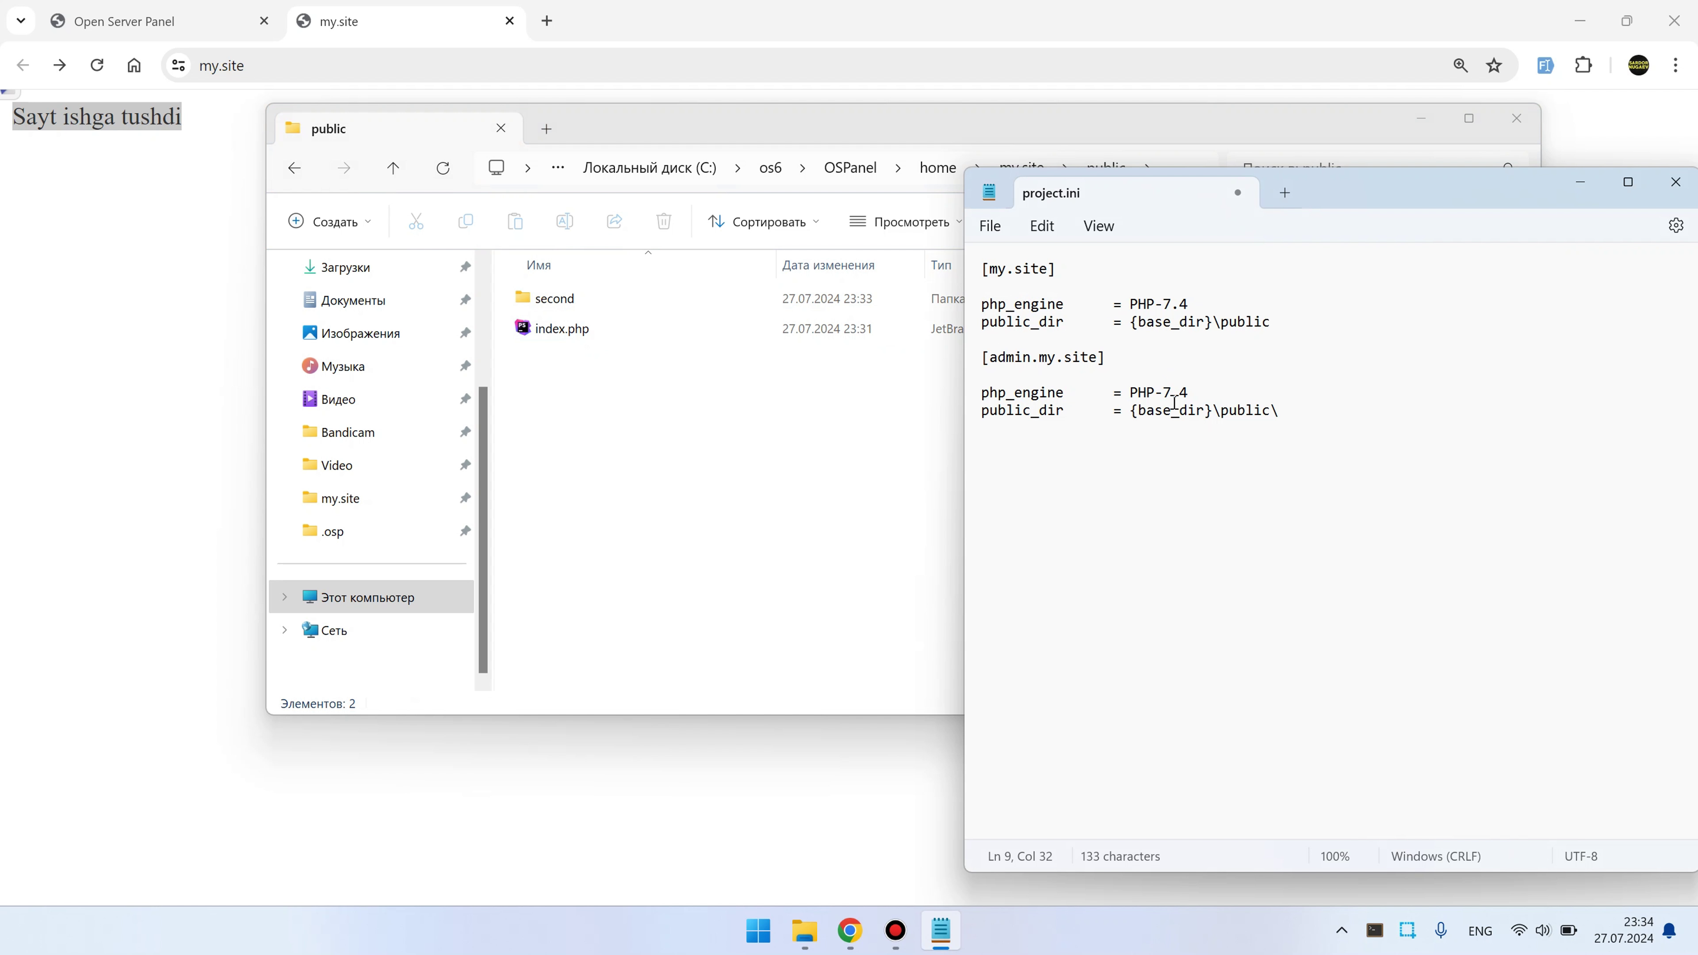
pyautogui.write('second')
# Save project.ini and close Notepad
pyautogui.moveTo(1381, 200); pyautogui.dragTo(1021, 193)
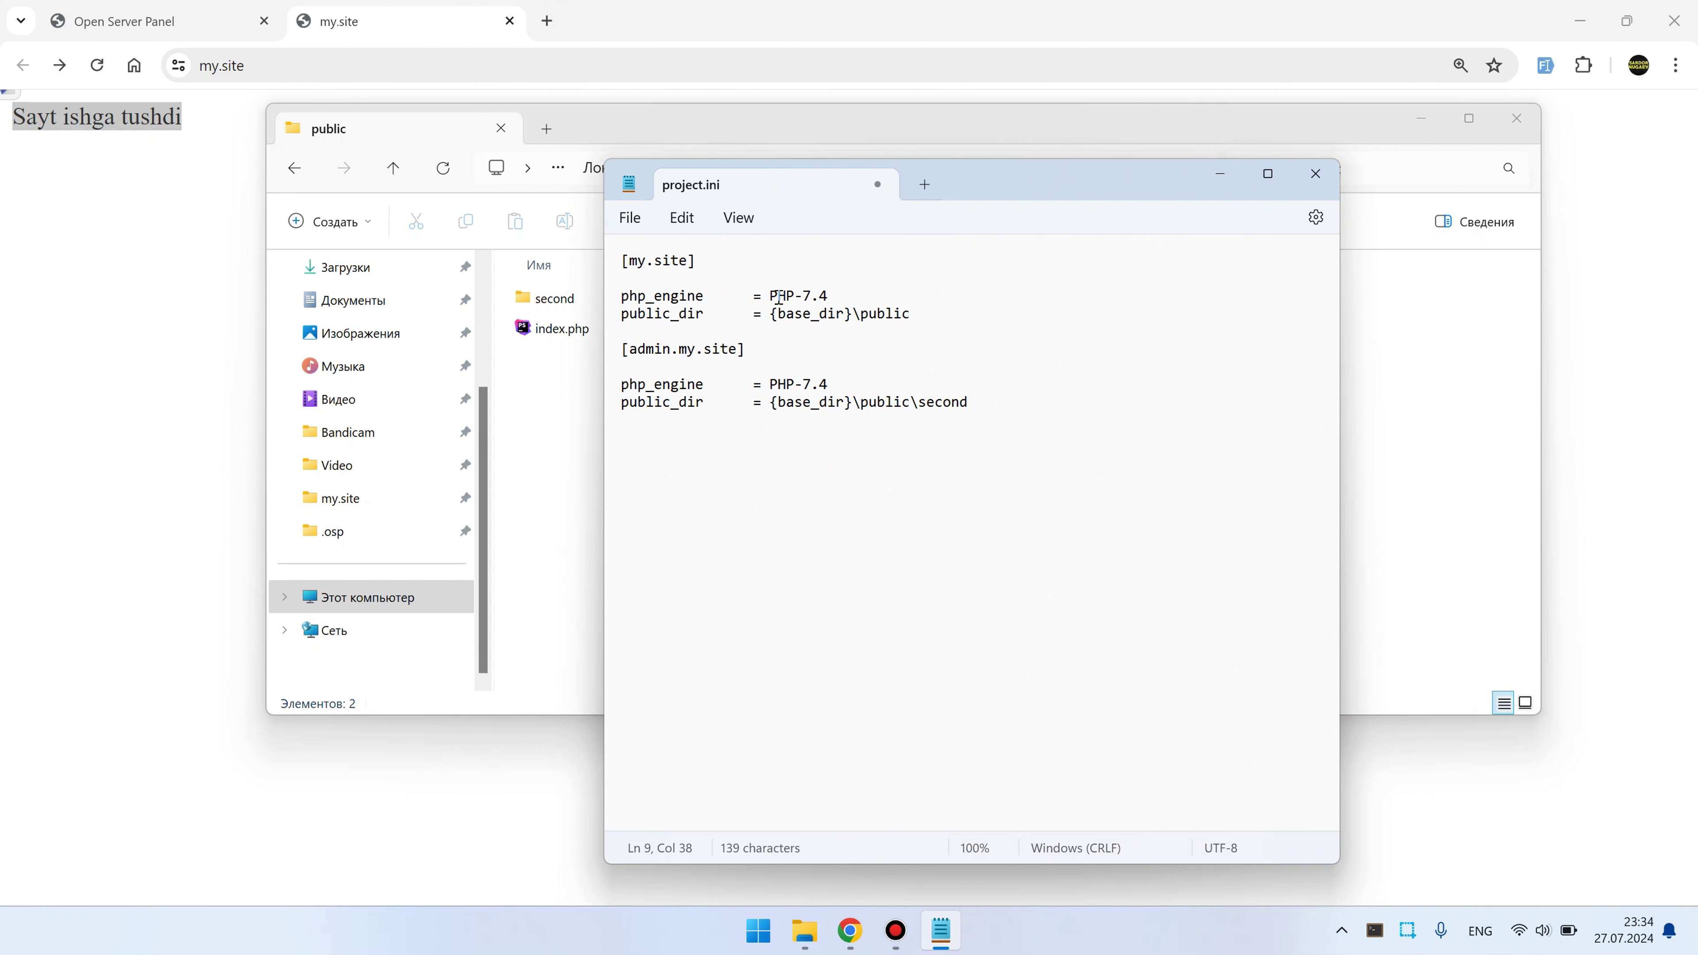
pyautogui.click(638, 220)
pyautogui.click(662, 354)
pyautogui.click(1315, 174)
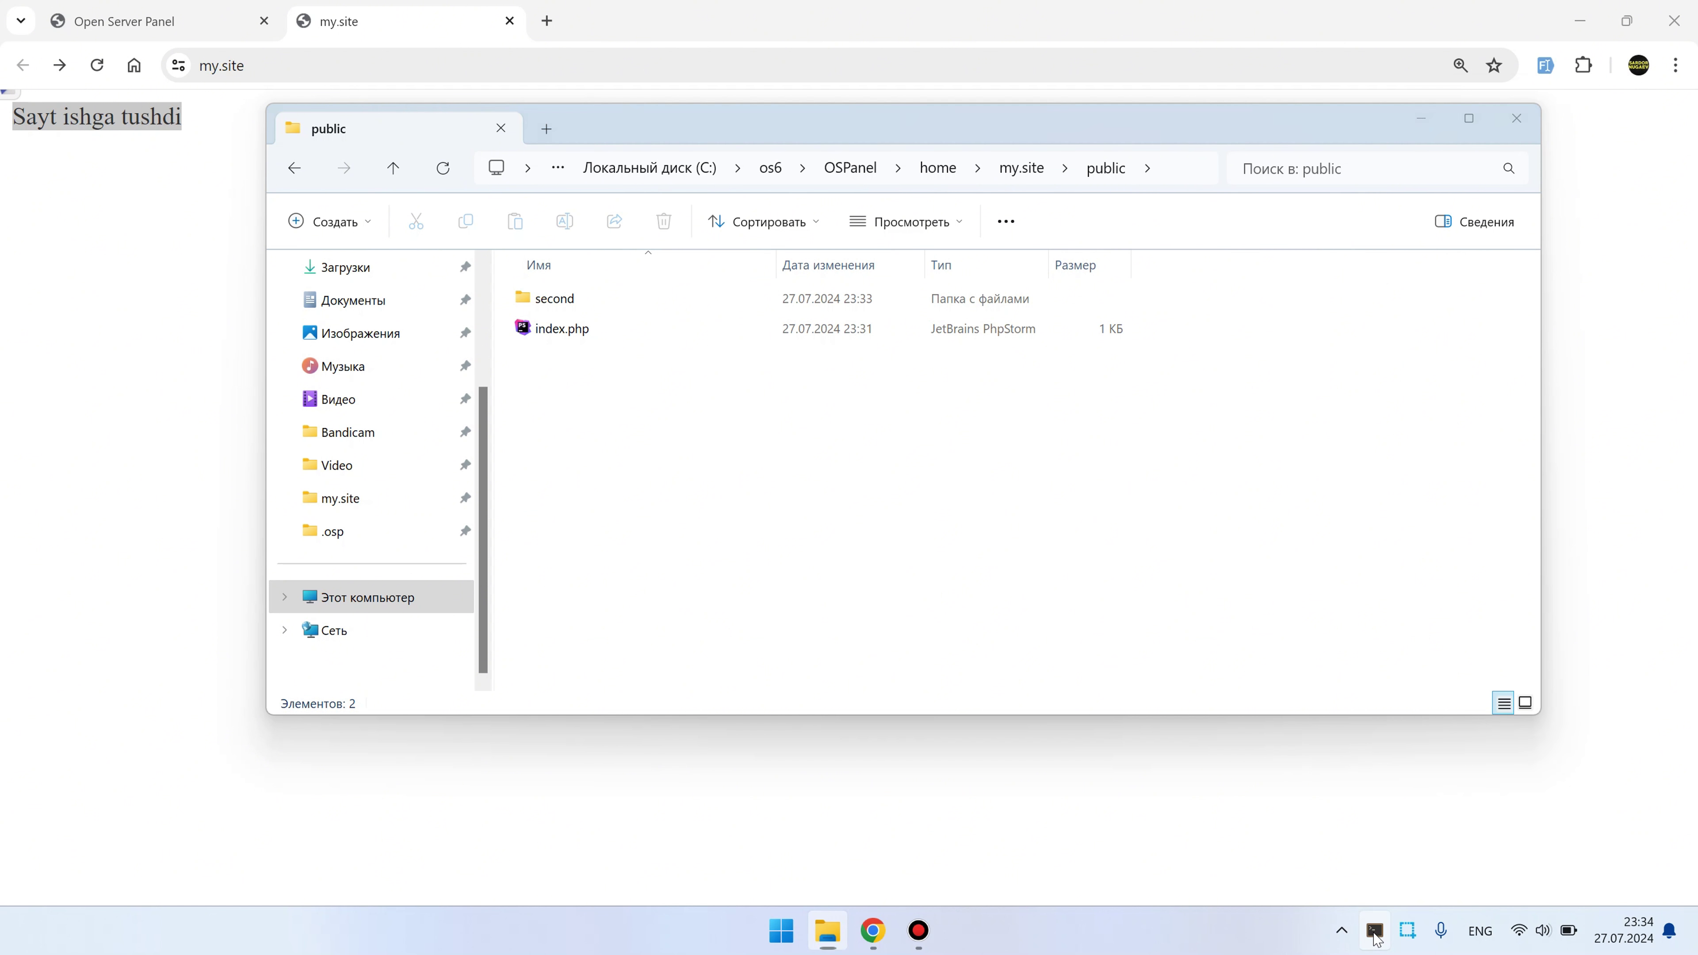
# Restart Open Server and open admin.my.site in the browser
pyautogui.click(1375, 930)
pyautogui.click(1433, 892)
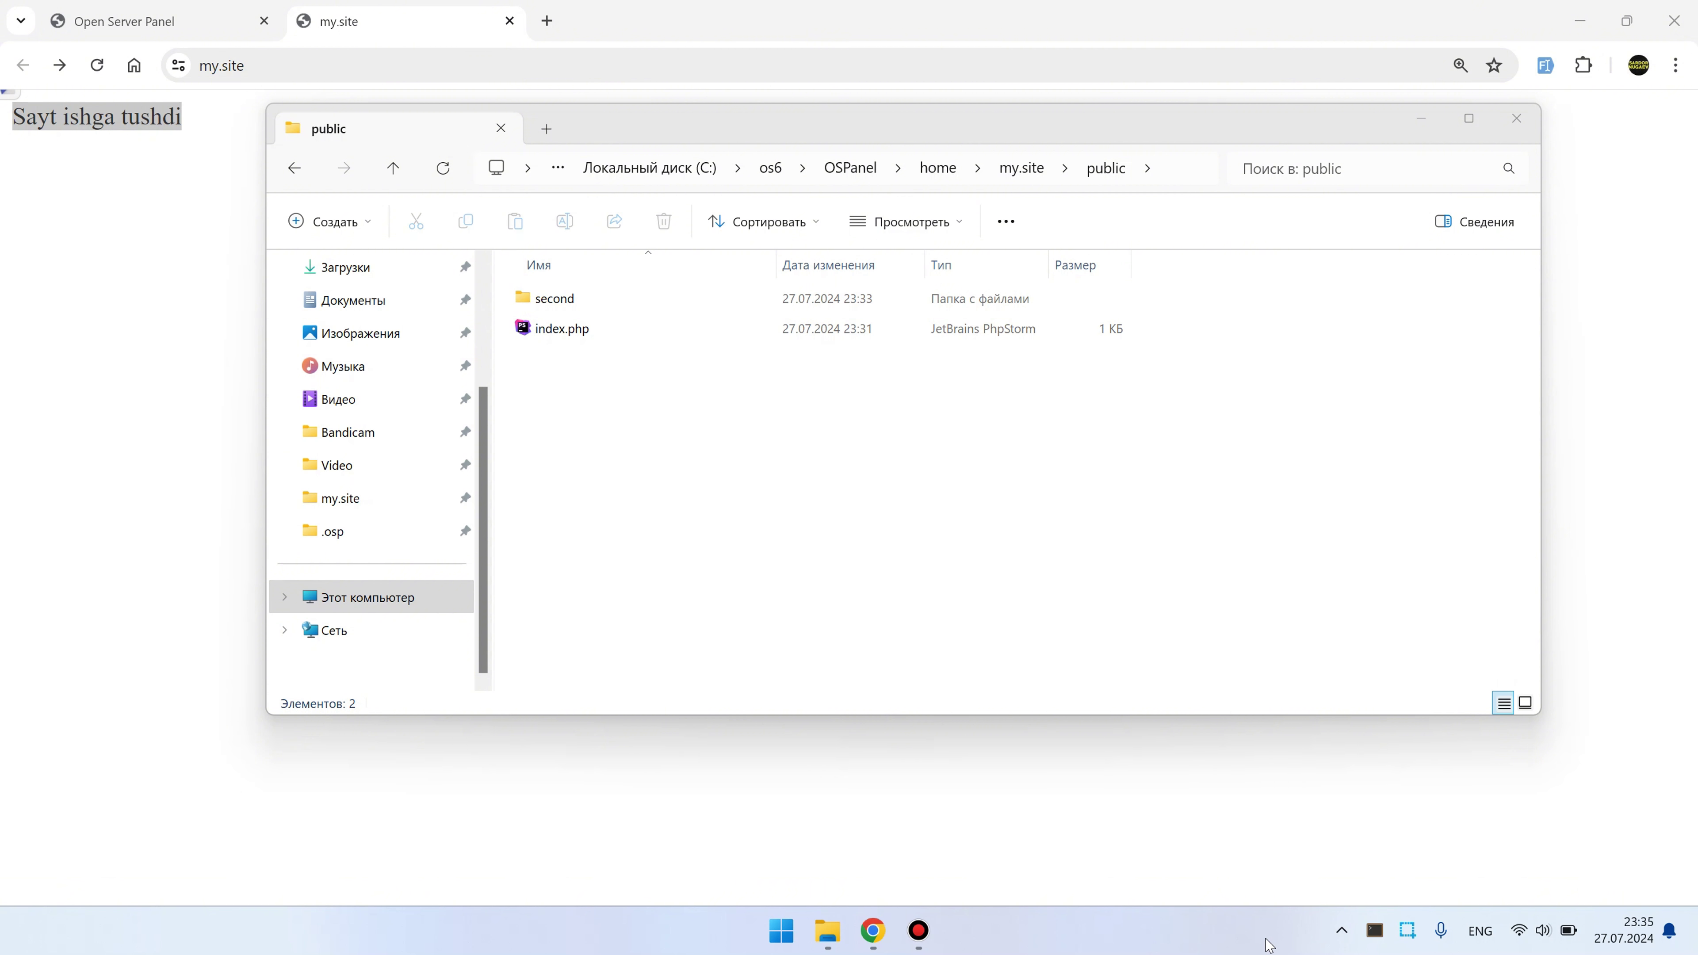
pyautogui.click(1375, 939)
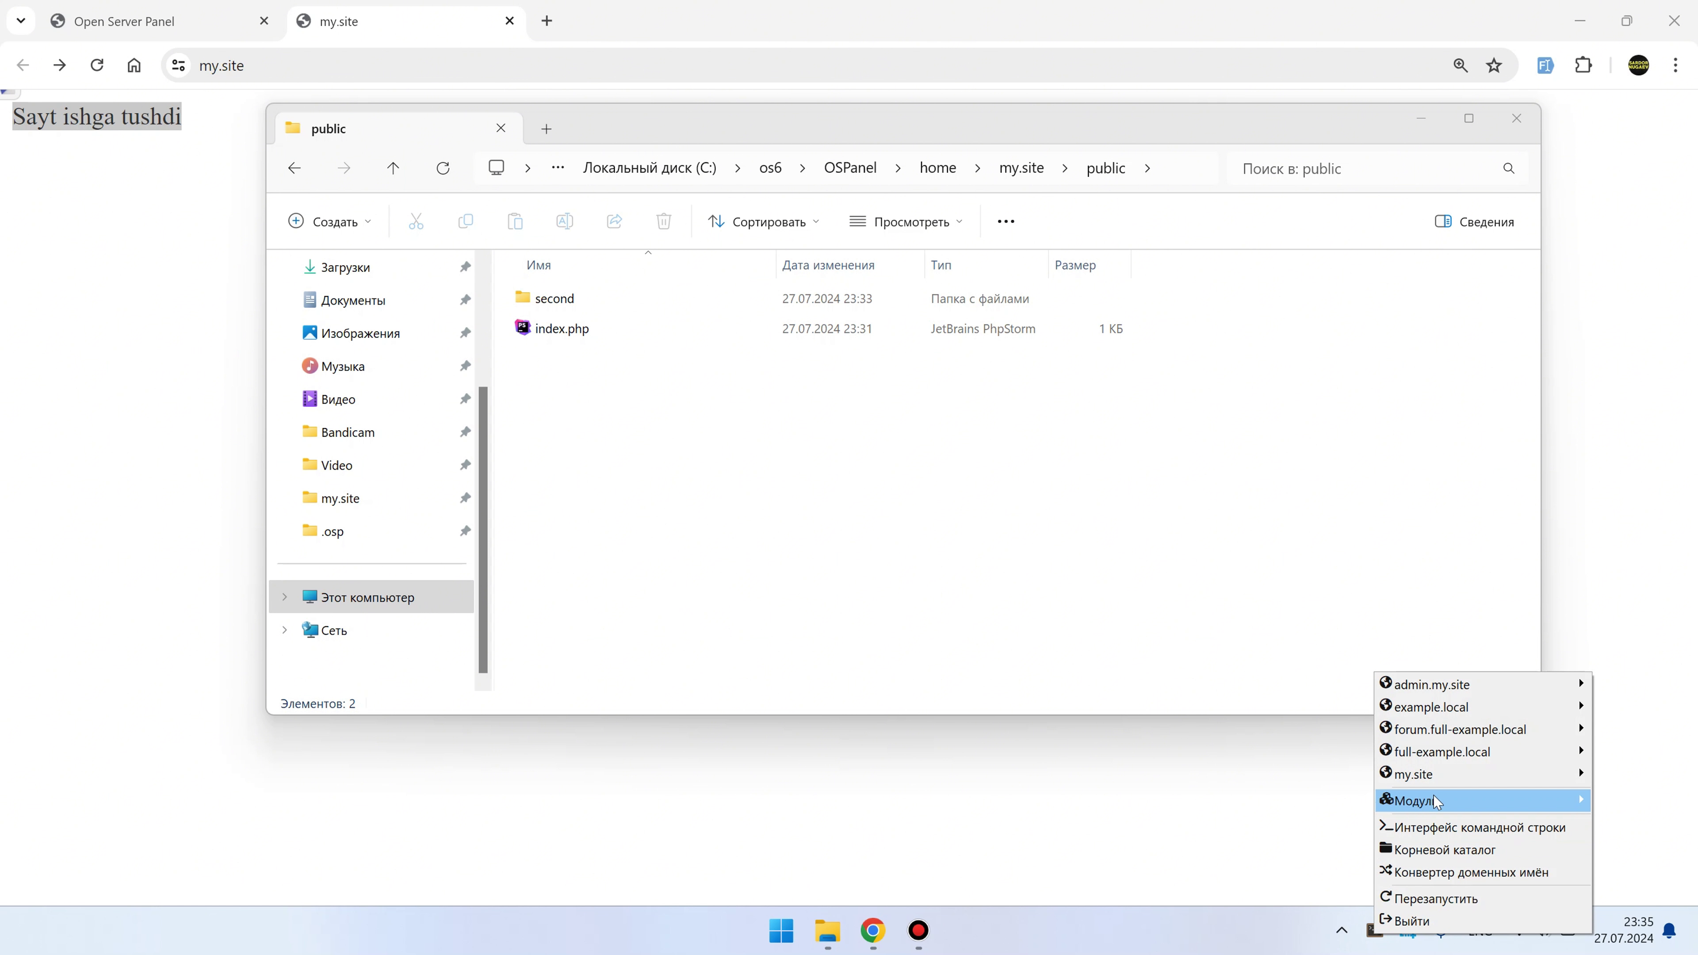
pyautogui.moveTo(1445, 806)
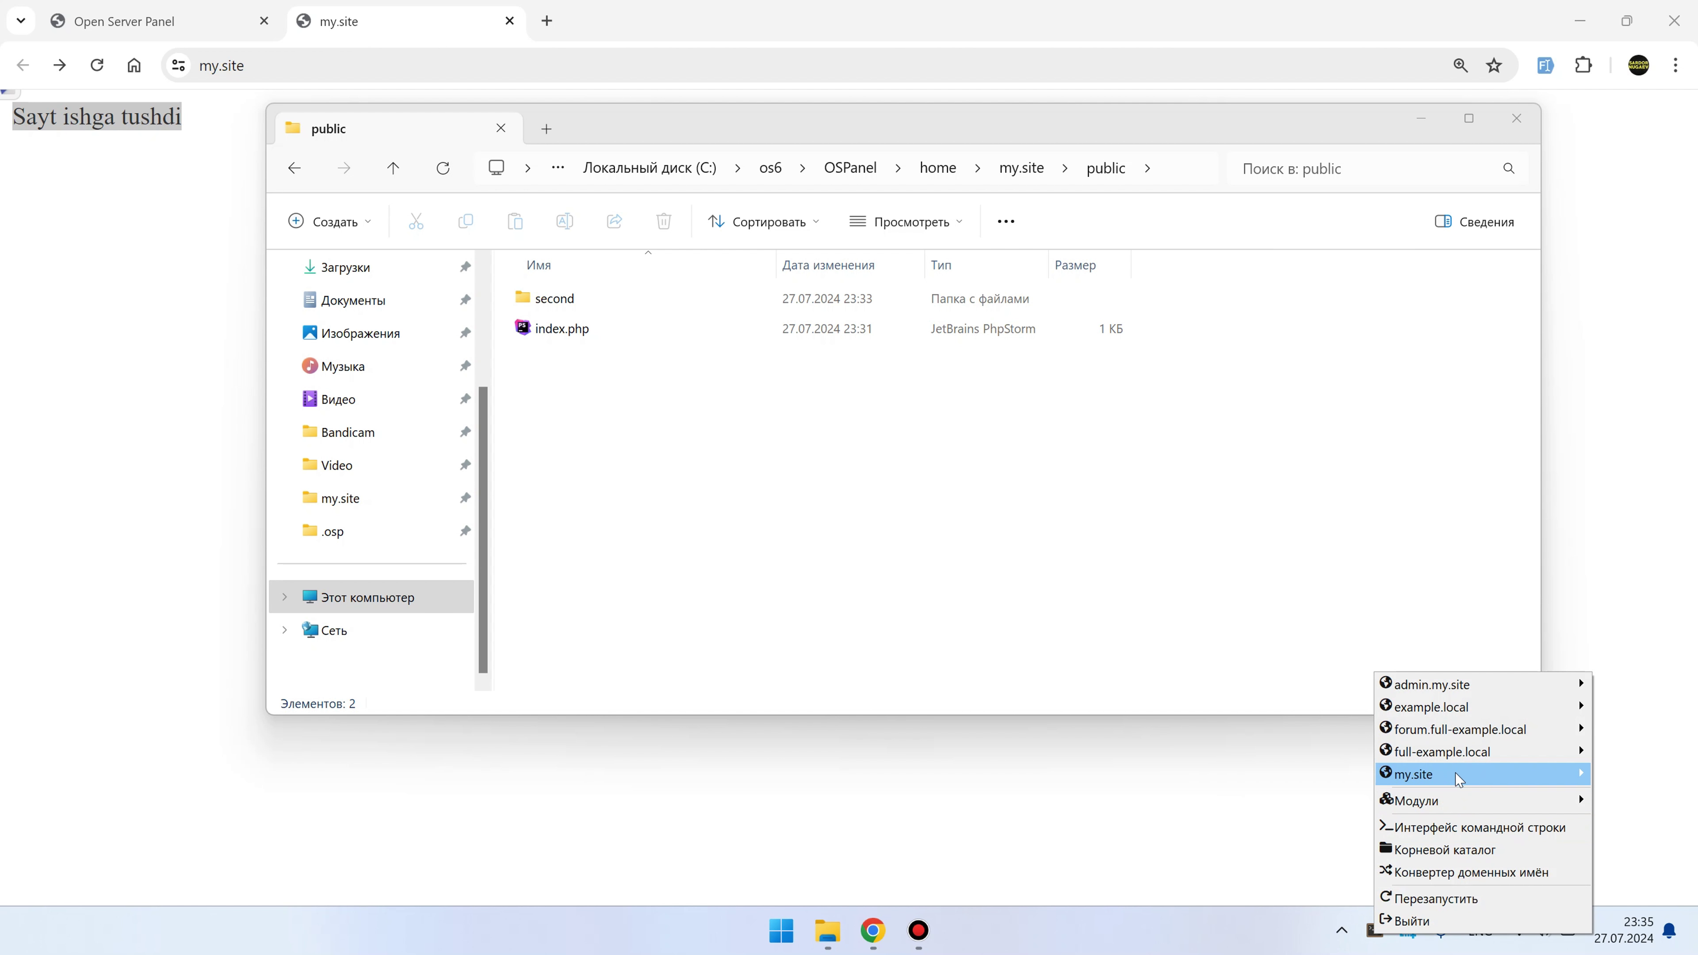
pyautogui.moveTo(1485, 691)
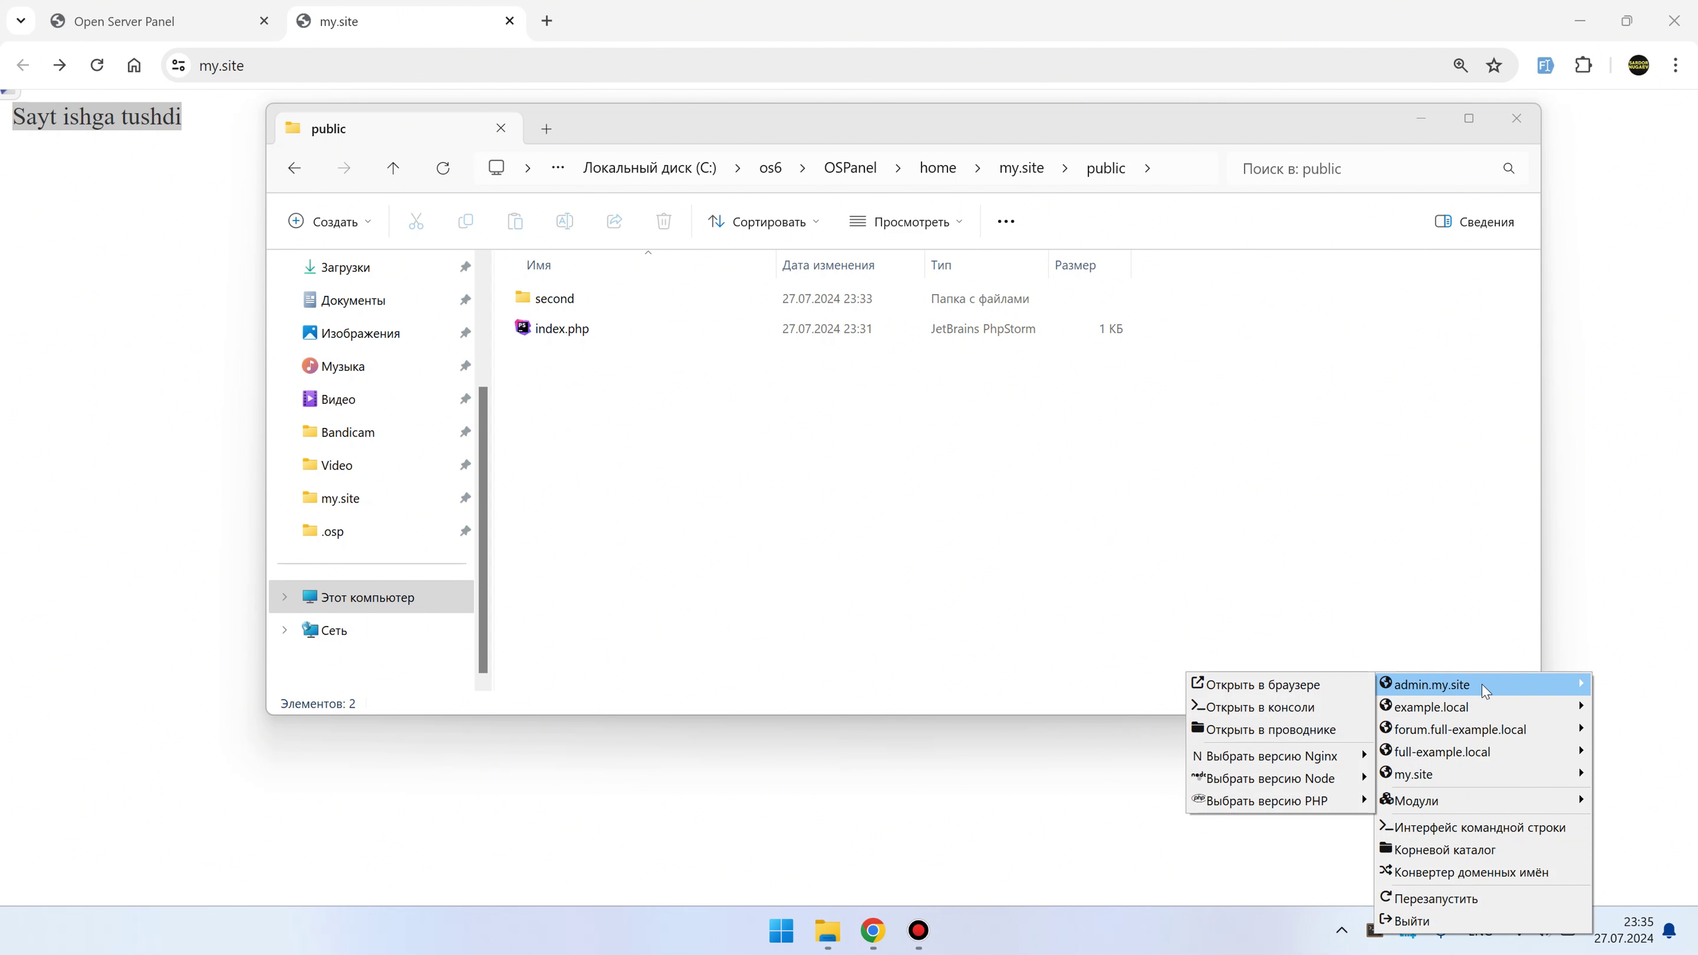
pyautogui.click(1326, 685)
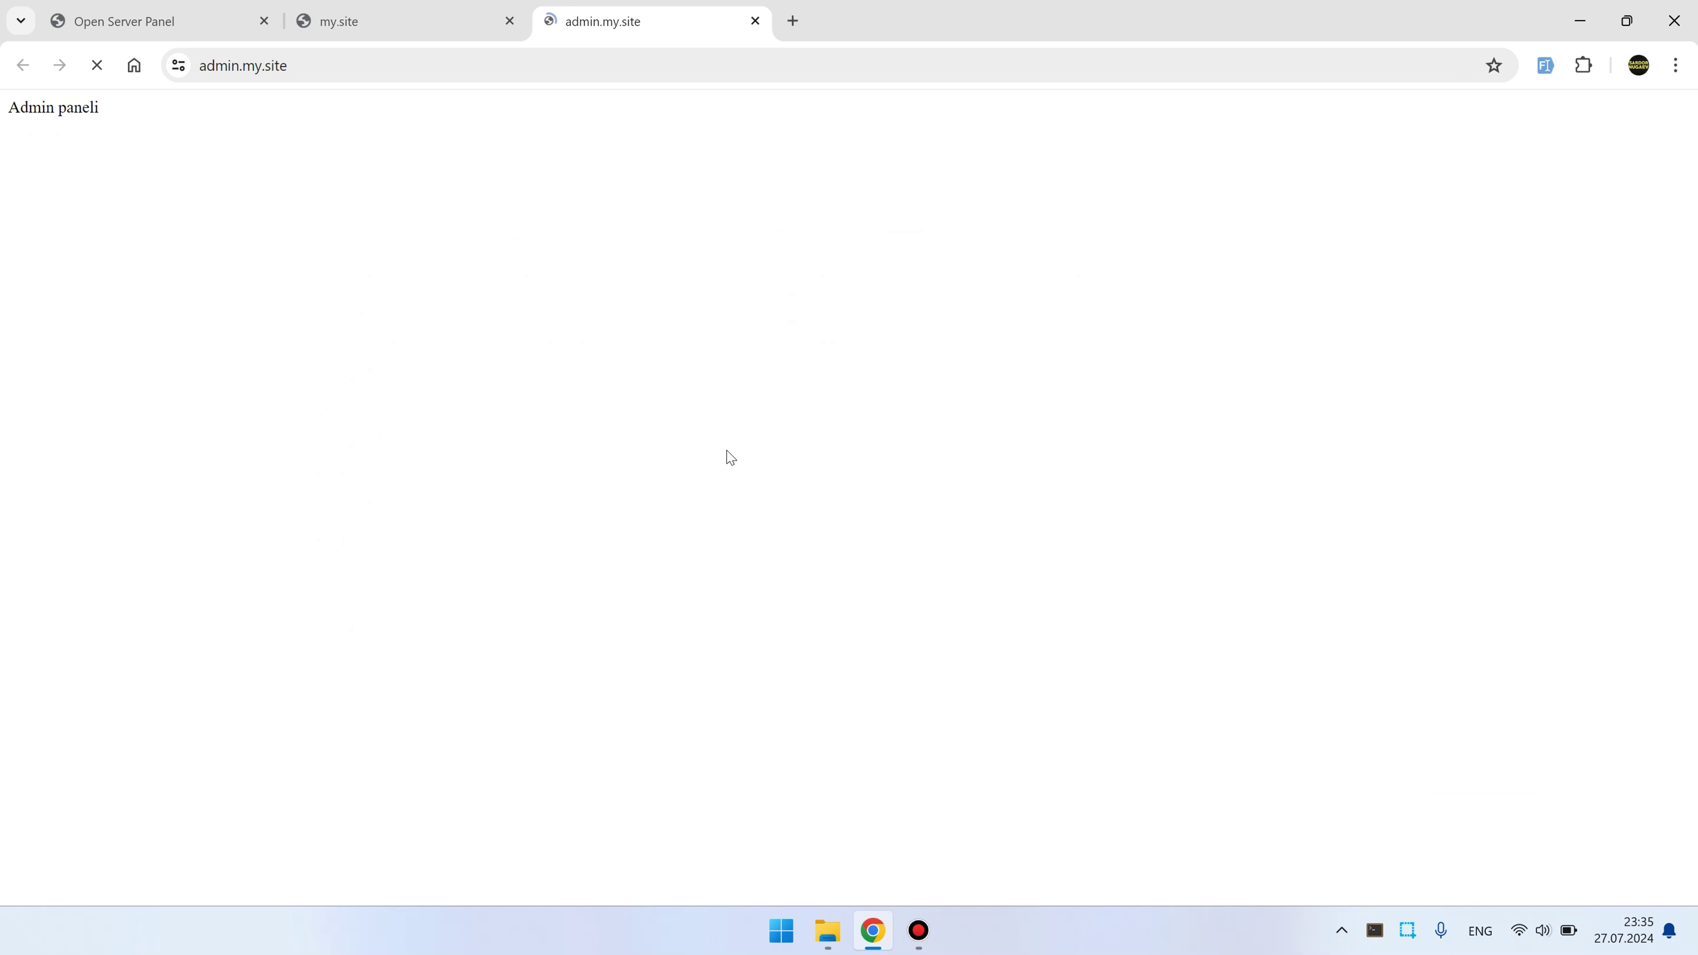
# Zoom in on the Admin paneli and my.site pages to compare them side by side
pyautogui.hotkey('ctrl', '+')
pyautogui.hotkey('ctrl', '+')
pyautogui.hotkey('ctrl', '+')
pyautogui.hotkey('ctrl', '+')
pyautogui.hotkey('ctrl', '+')
pyautogui.hotkey('ctrl', '+')
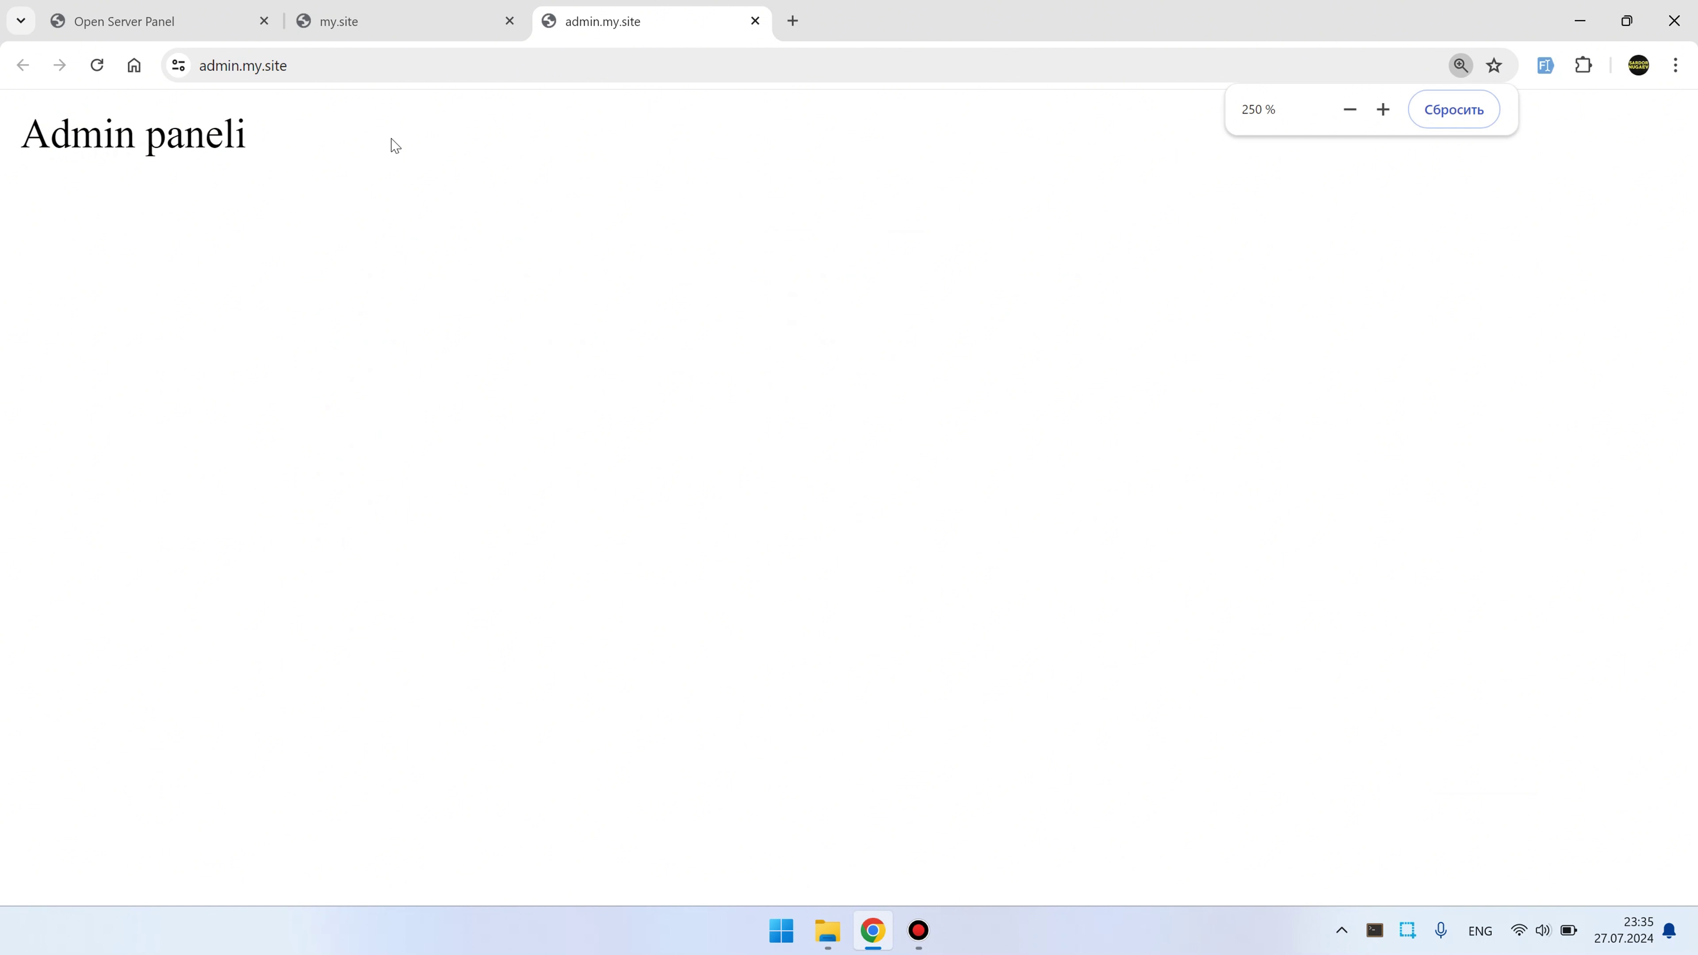
pyautogui.click(367, 18)
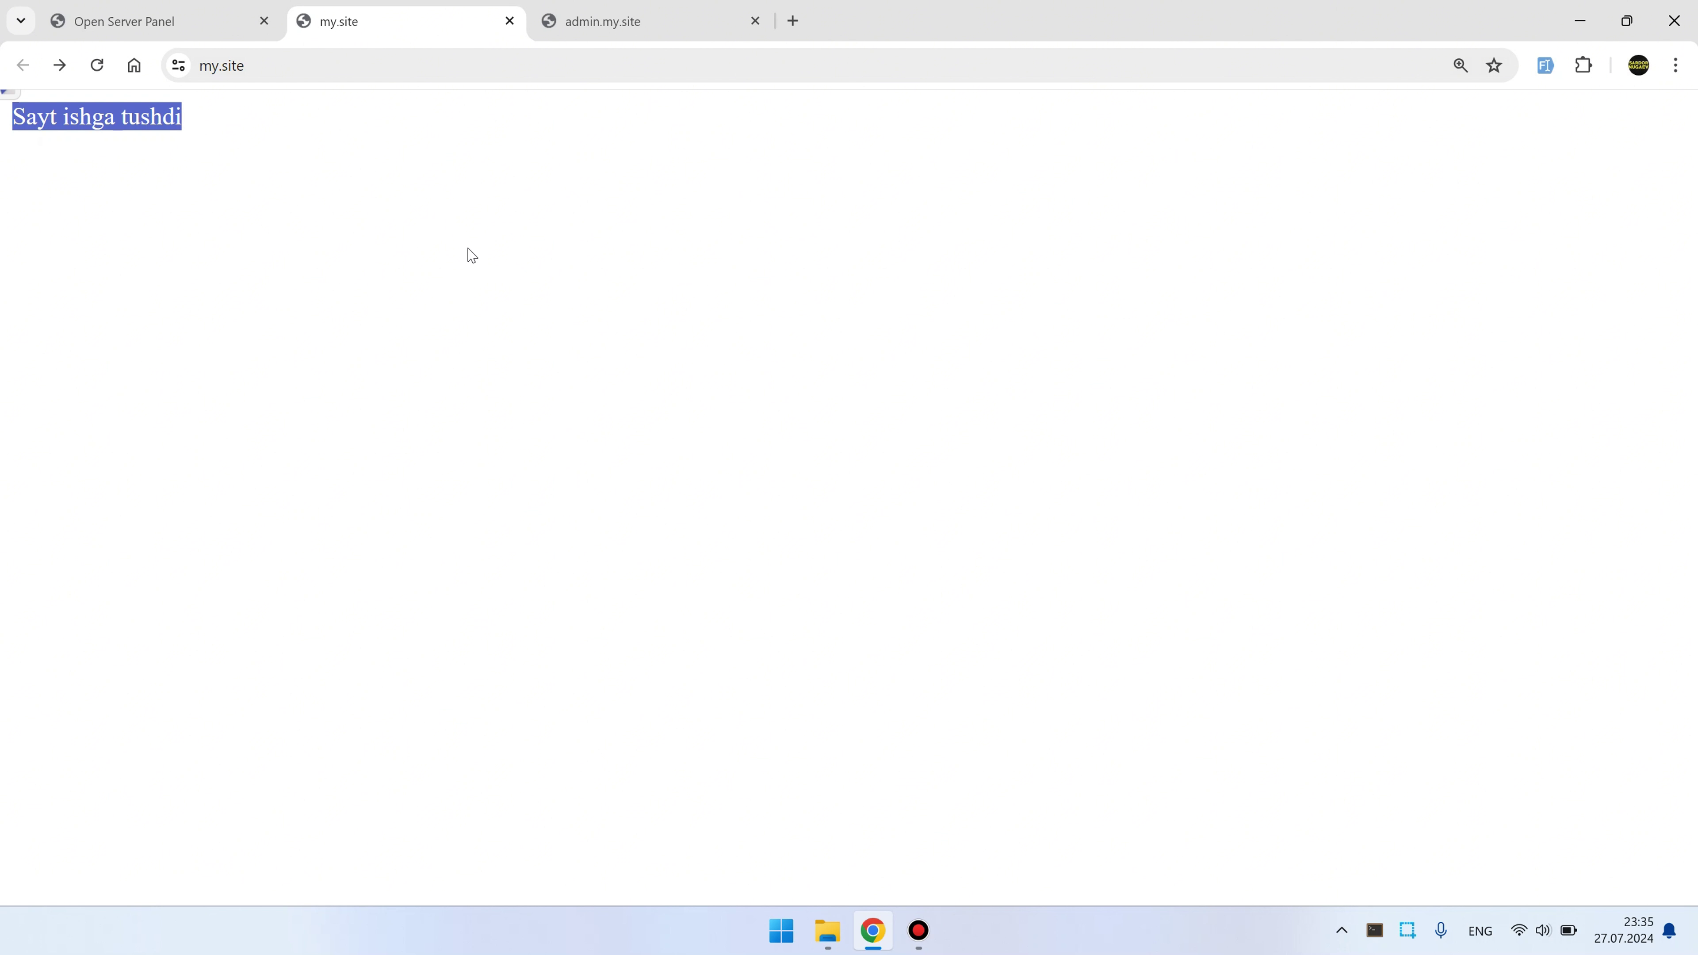
pyautogui.click(392, 295)
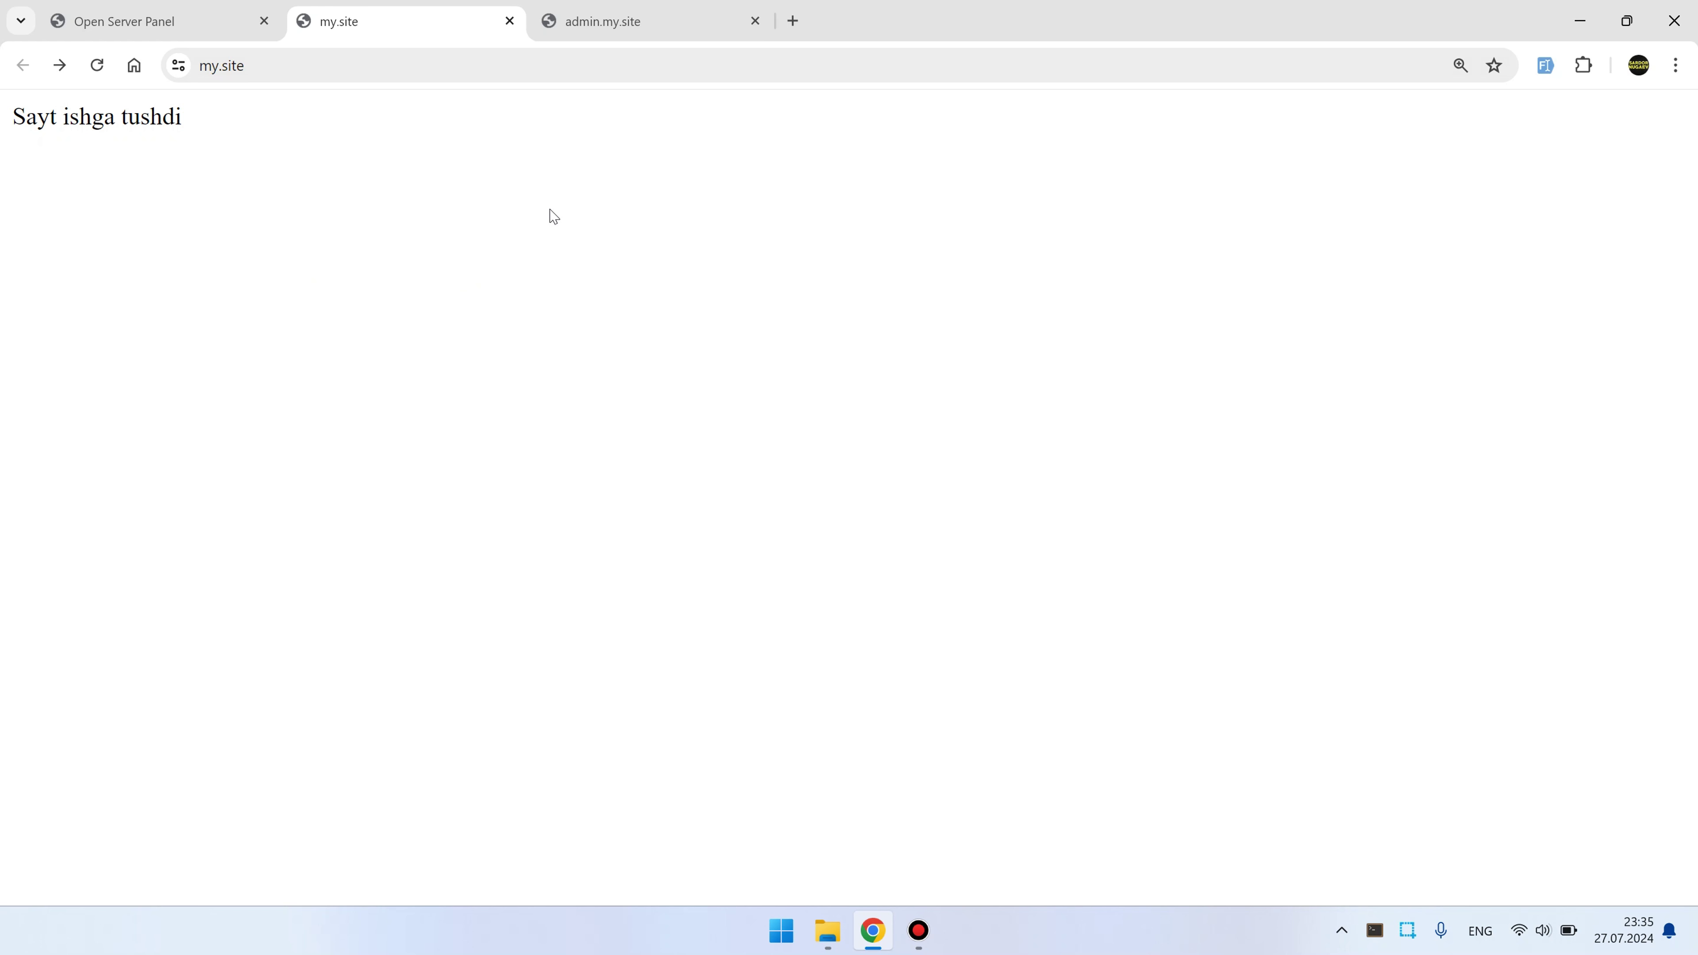
pyautogui.hotkey('ctrl', '+')
pyautogui.hotkey('ctrl', '+')
pyautogui.hotkey('ctrl', '+')
pyautogui.click(682, 23)
pyautogui.hotkey('ctrl', '+')
pyautogui.hotkey('ctrl', '+')
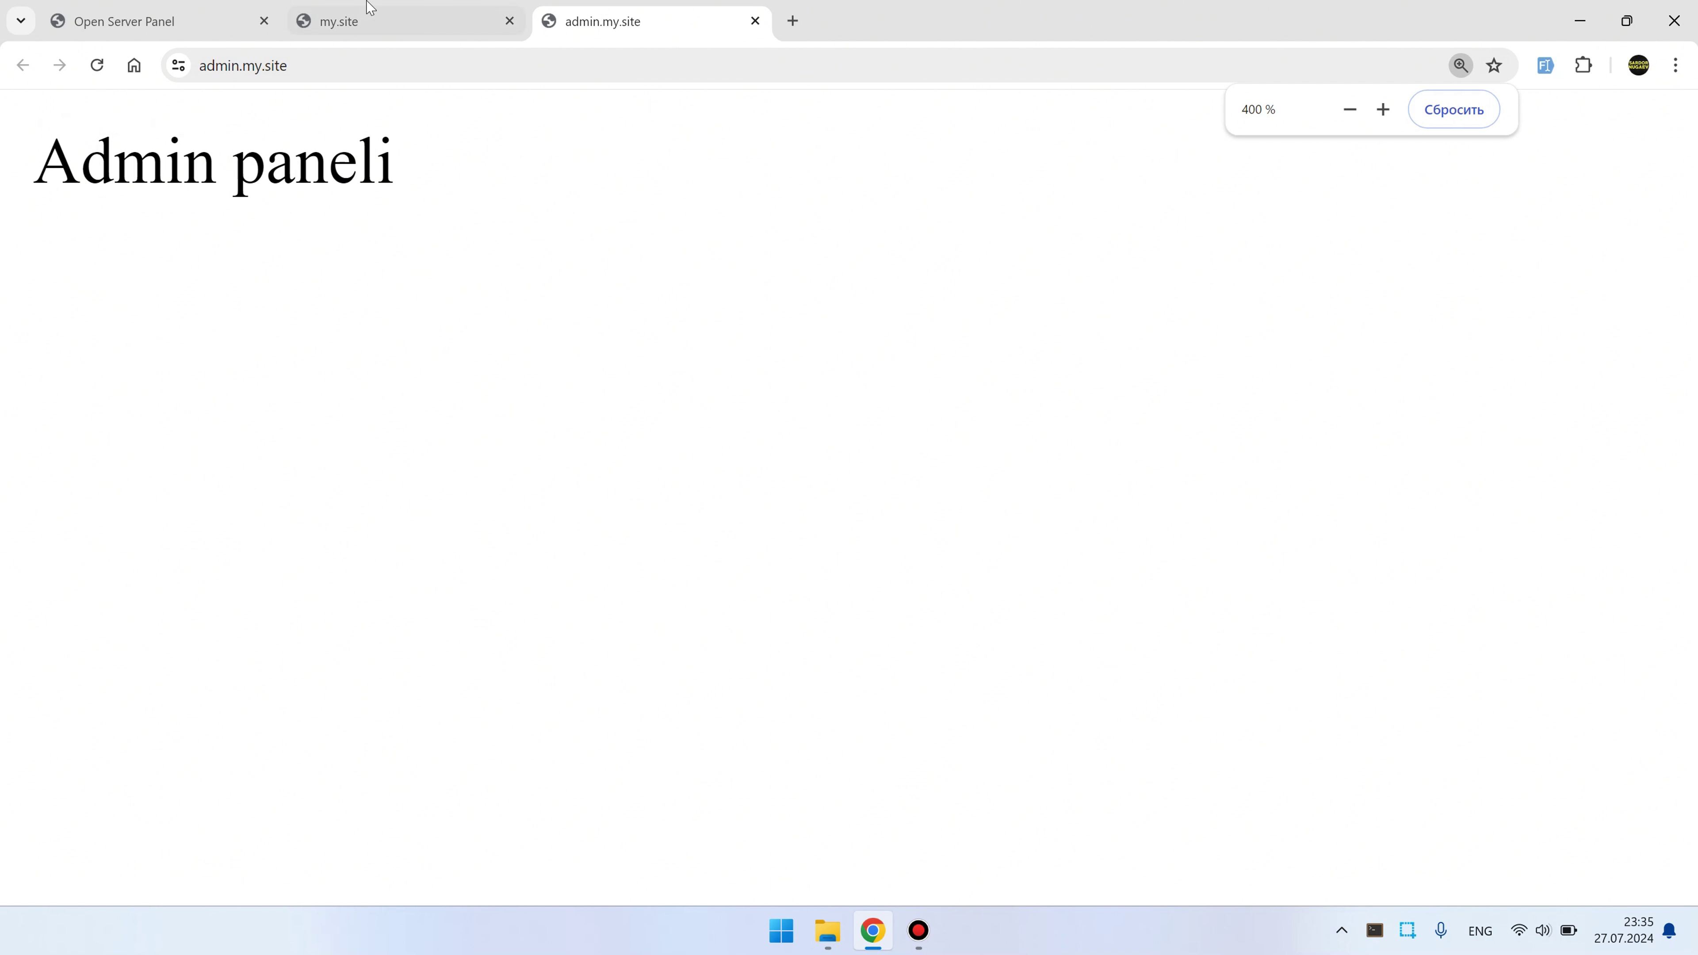
pyautogui.click(369, 8)
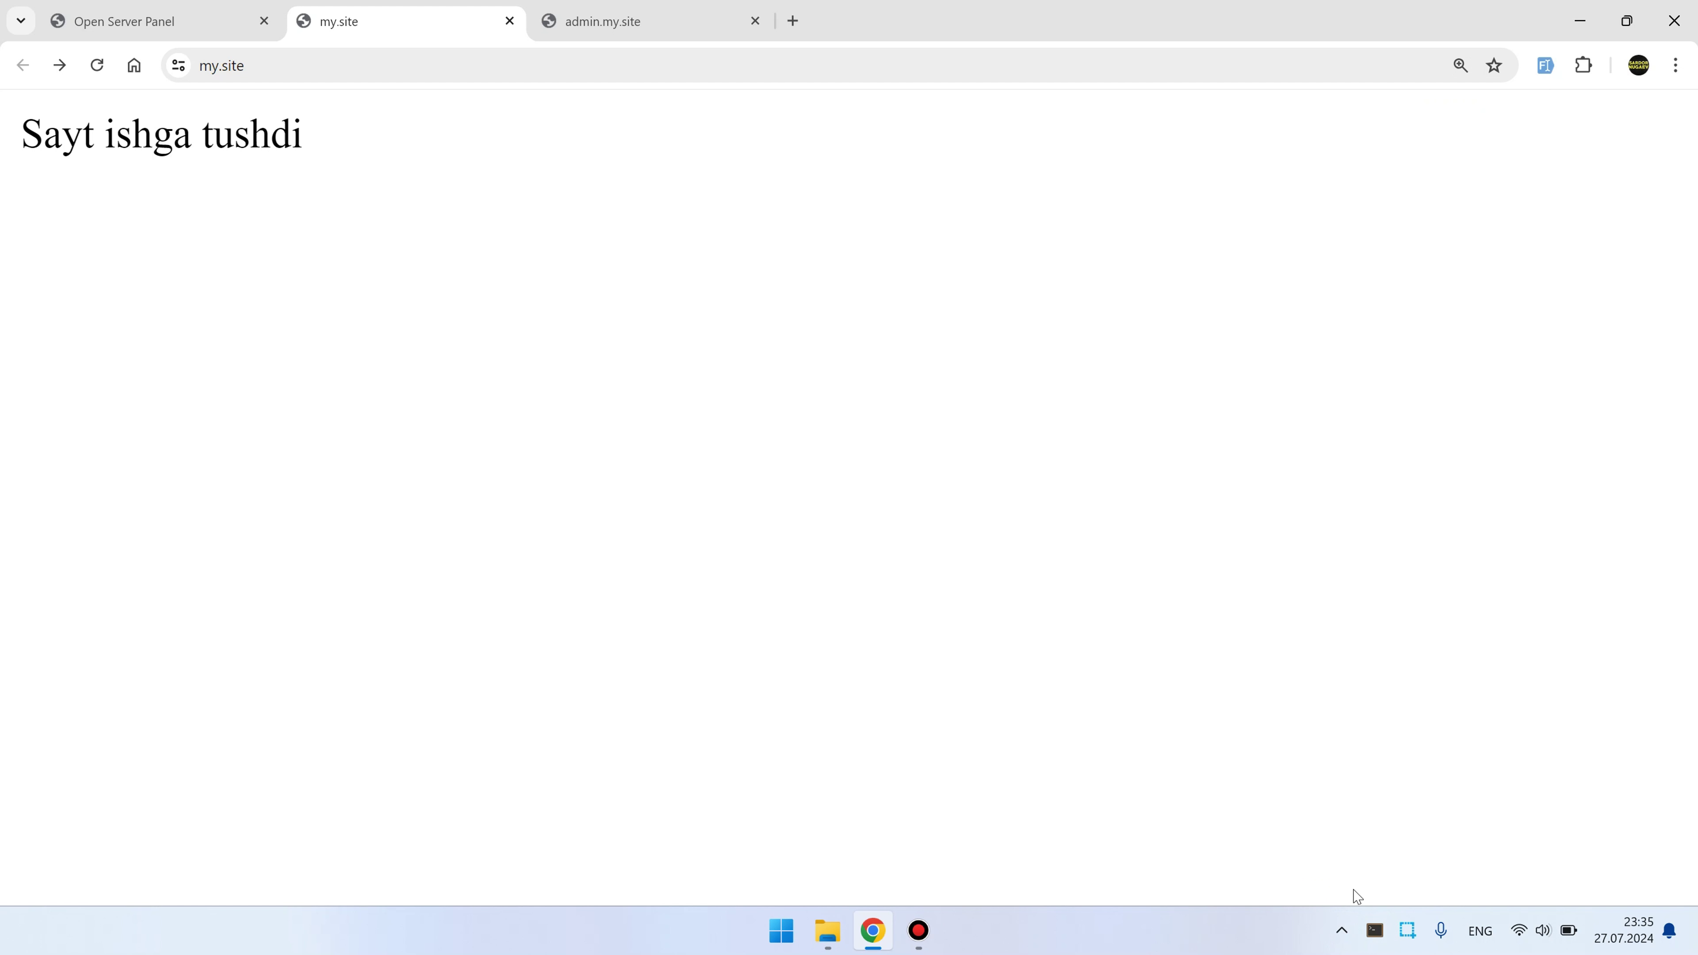
pyautogui.click(1375, 931)
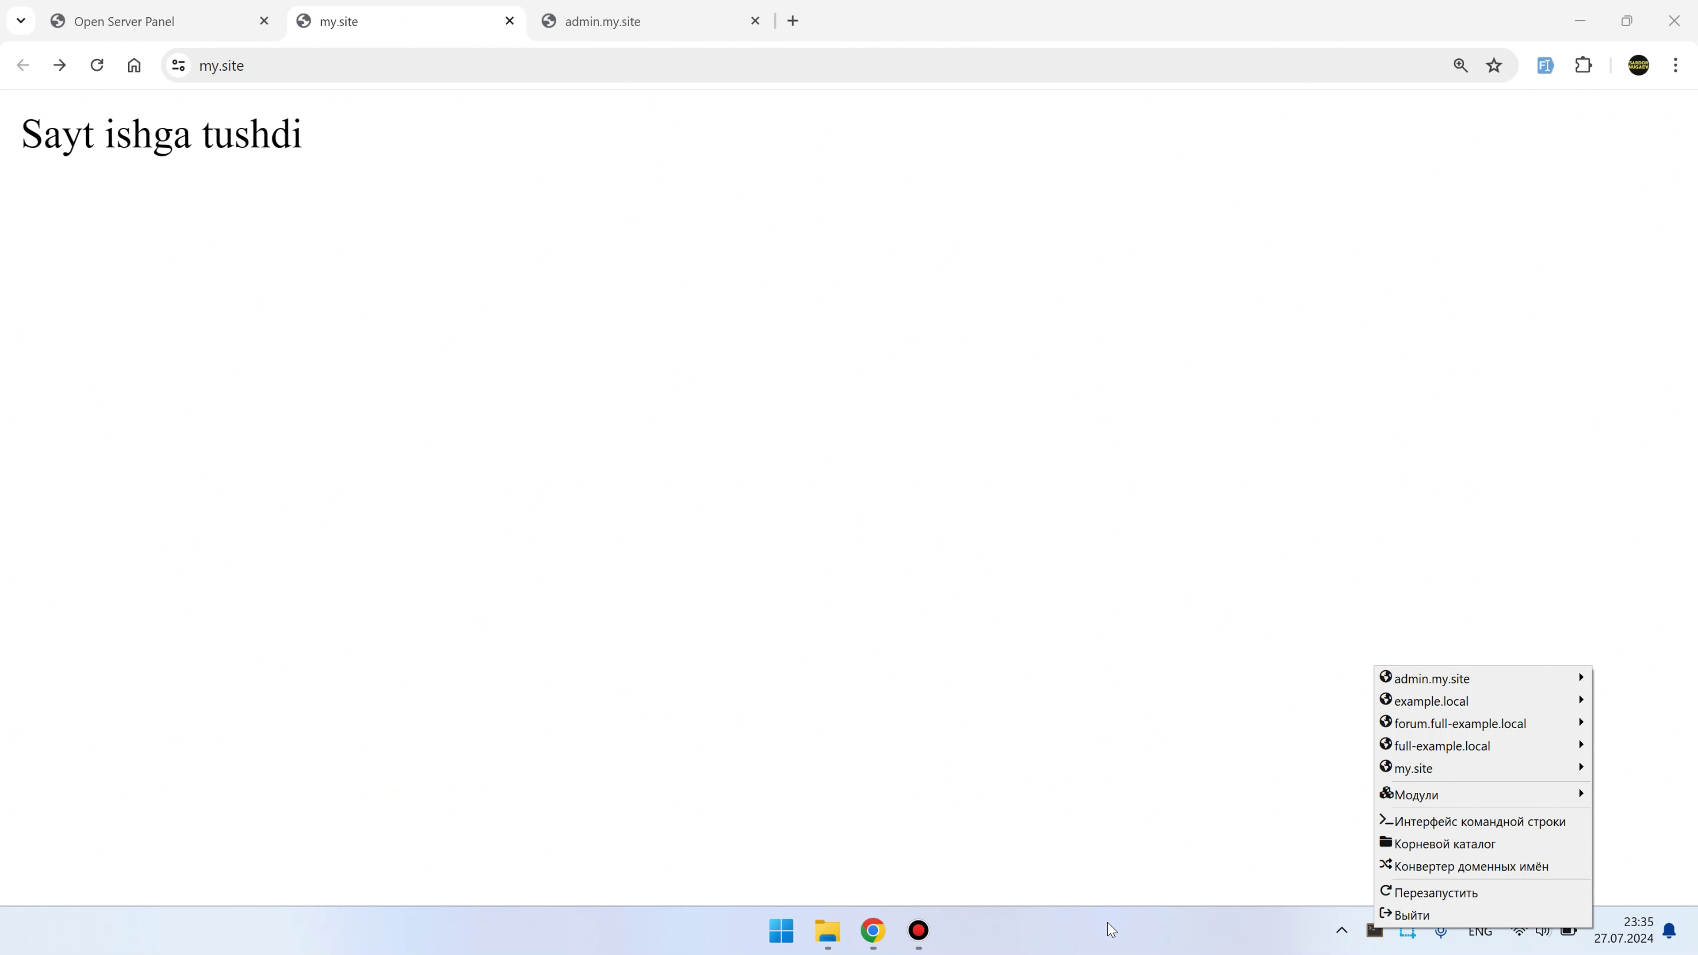
# Create a new folder named phpmyadmin in the home folder
pyautogui.click(827, 930)
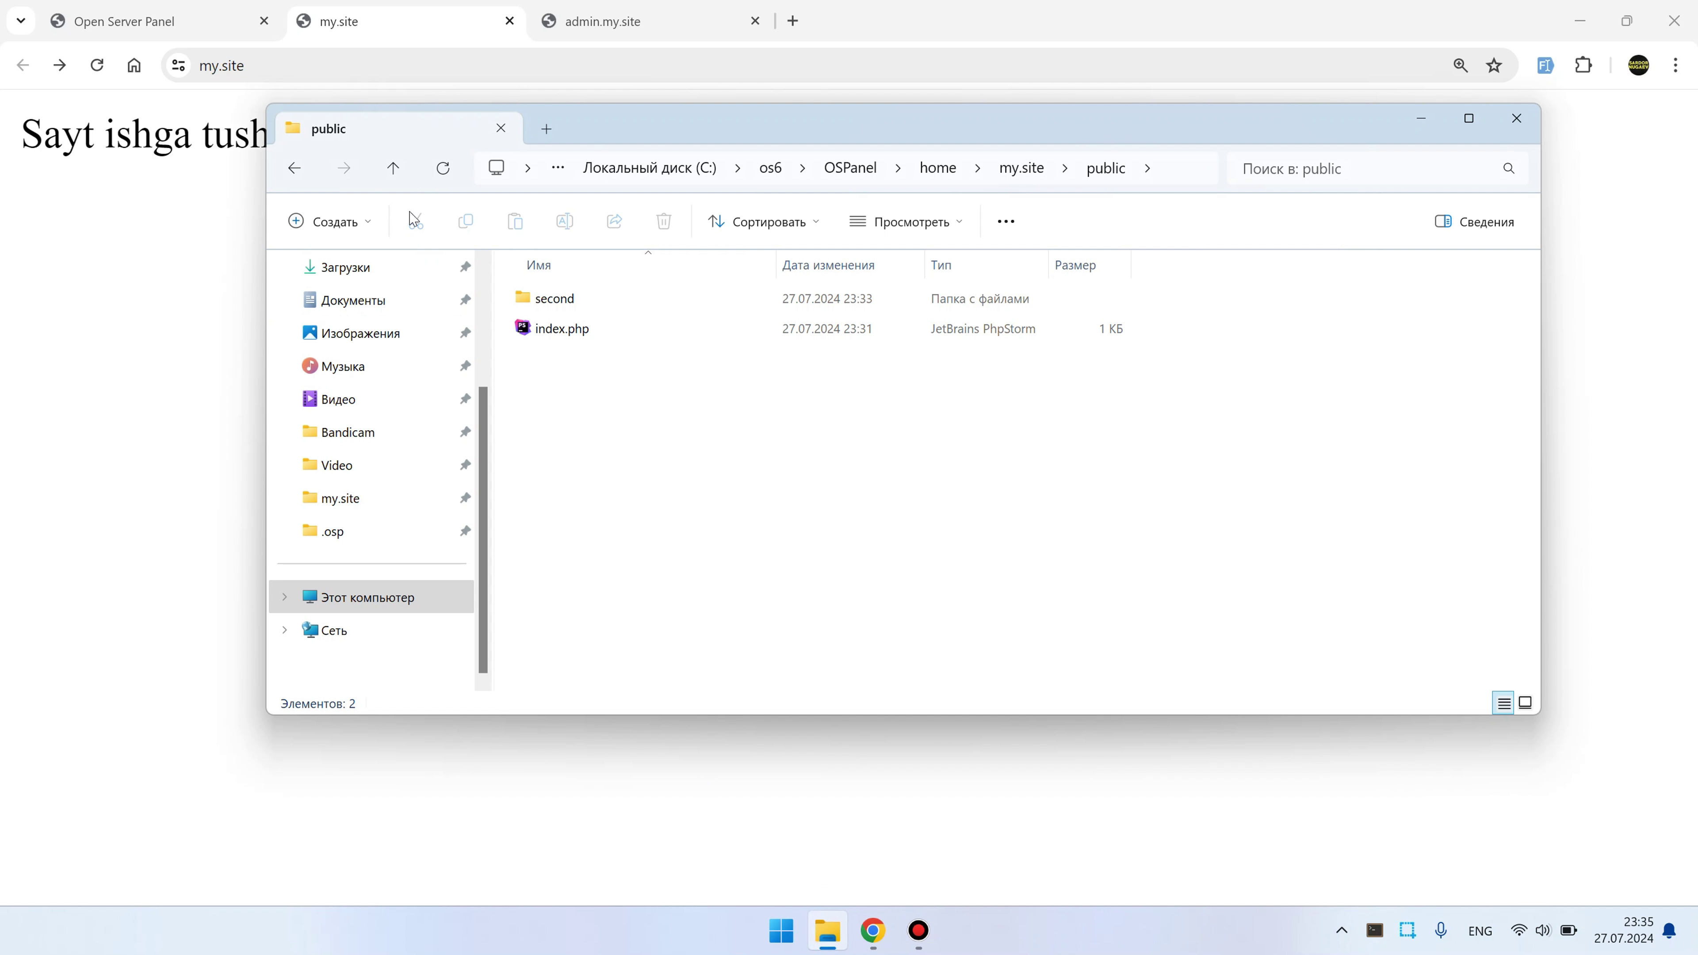
pyautogui.click(395, 171)
pyautogui.click(394, 170)
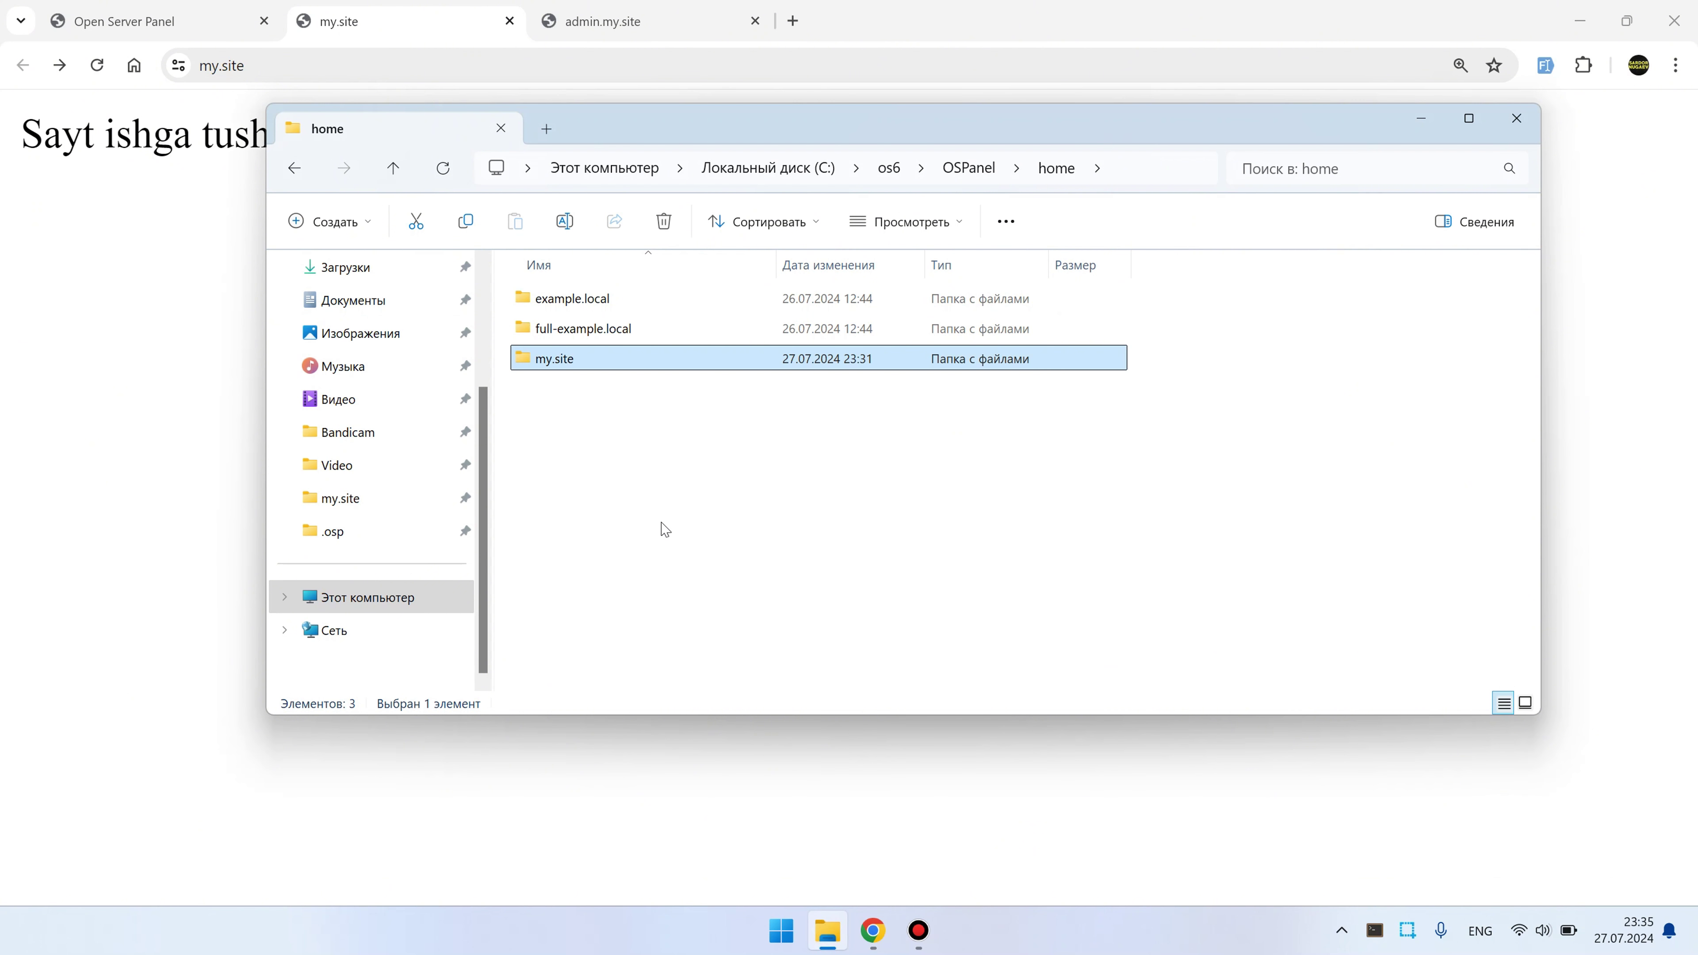
pyautogui.click(609, 469)
pyautogui.rightClick(605, 460)
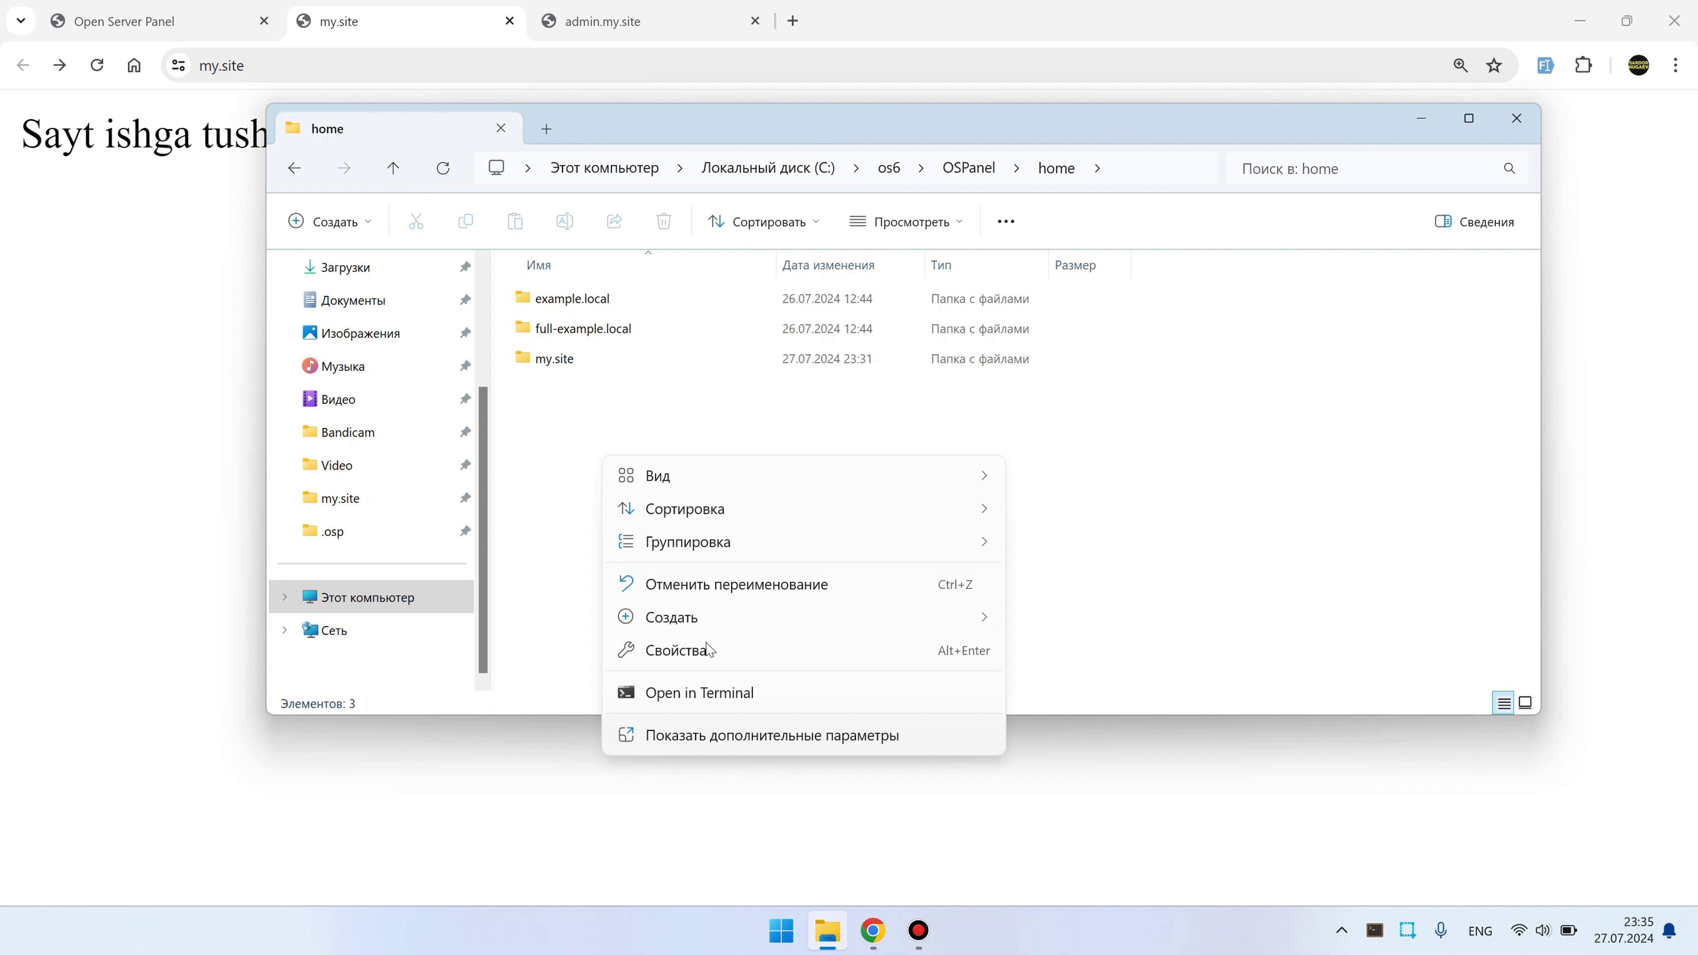
pyautogui.moveTo(733, 621)
pyautogui.click(1055, 622)
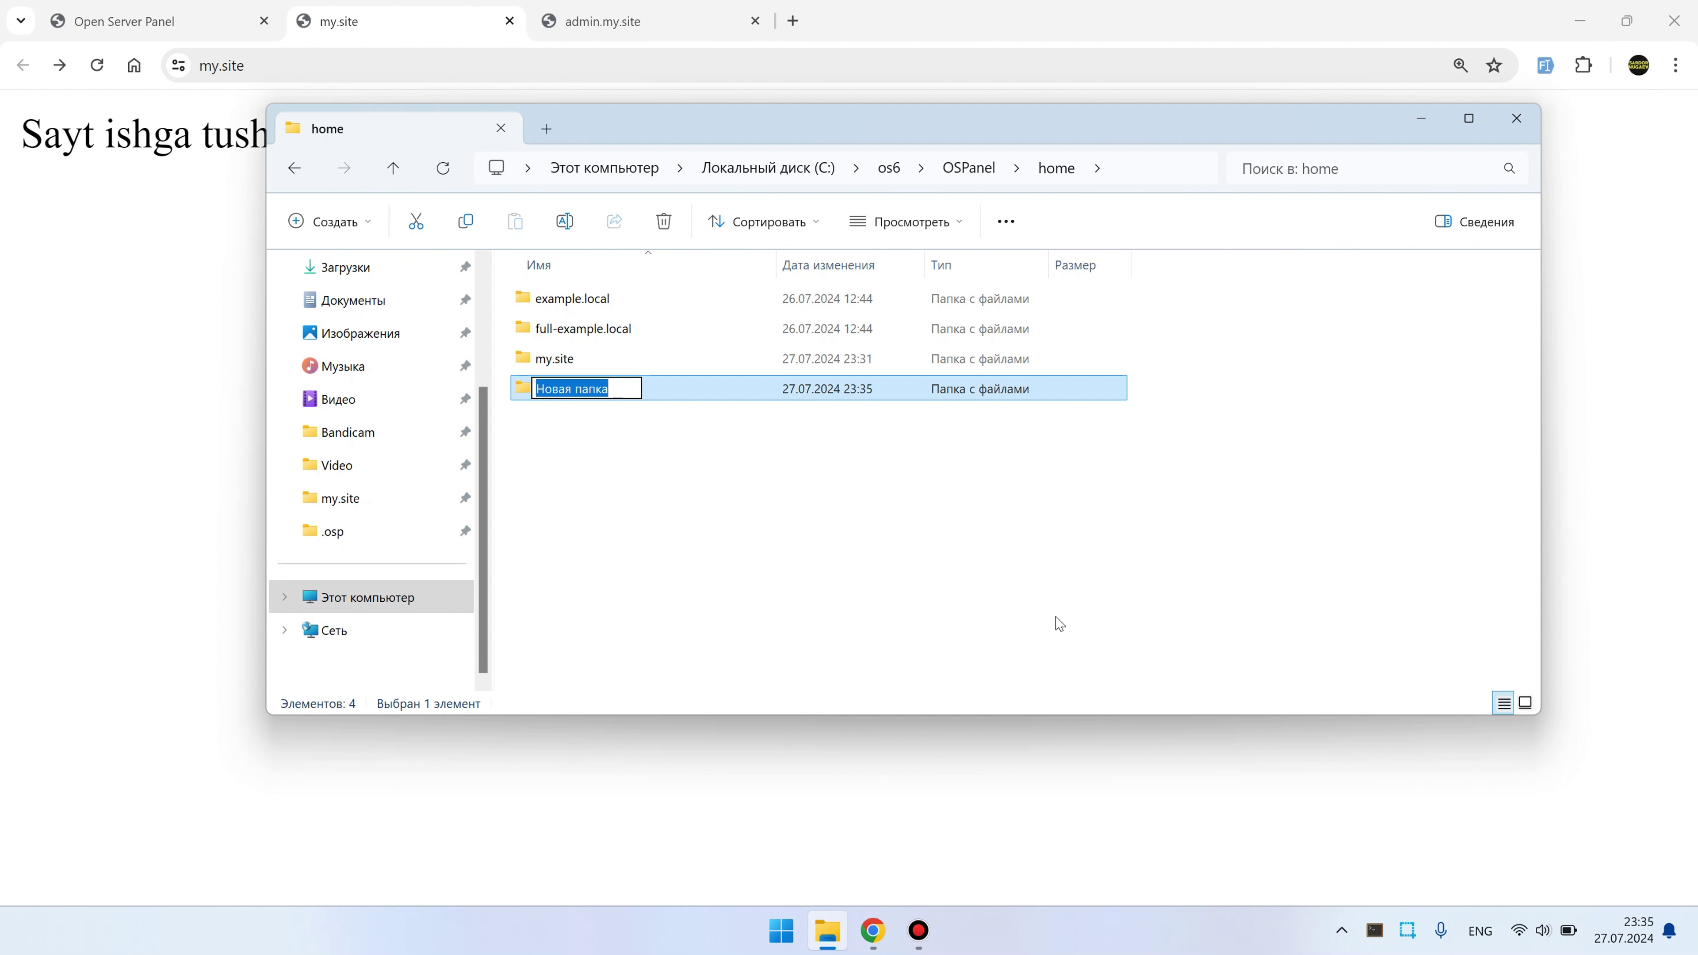
pyautogui.write('php')
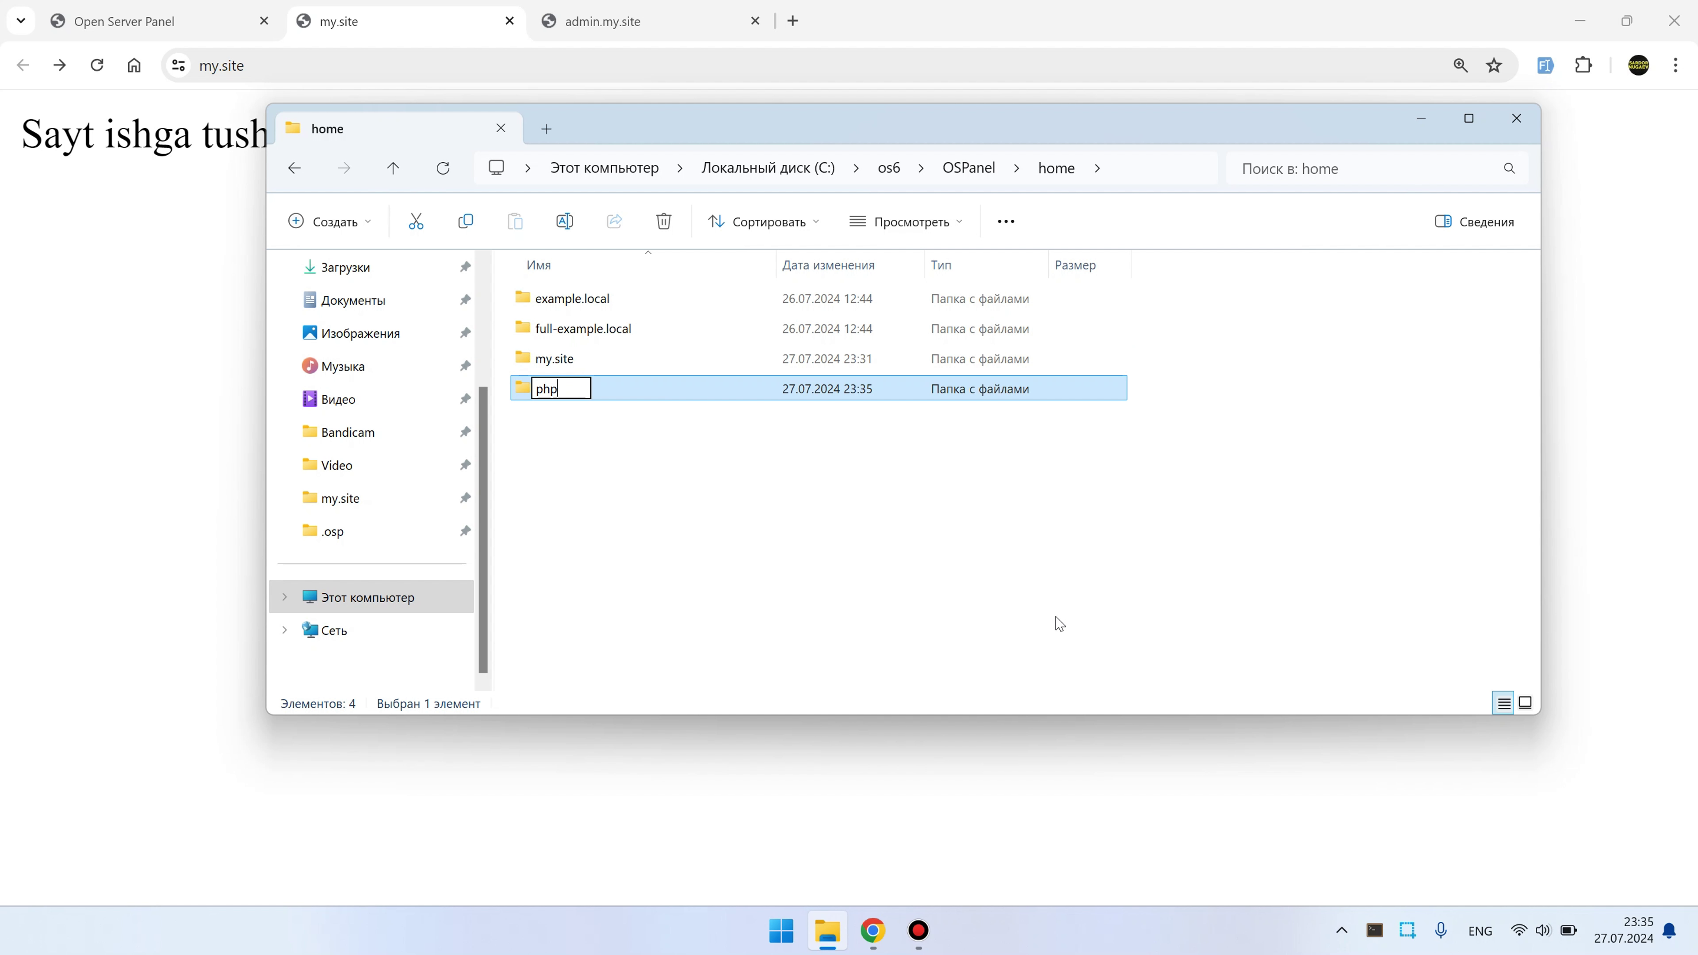
pyautogui.write('myadmin')
pyautogui.press('Return')
# Create an .osp folder inside phpmyadmin
pyautogui.doubleClick(685, 393)
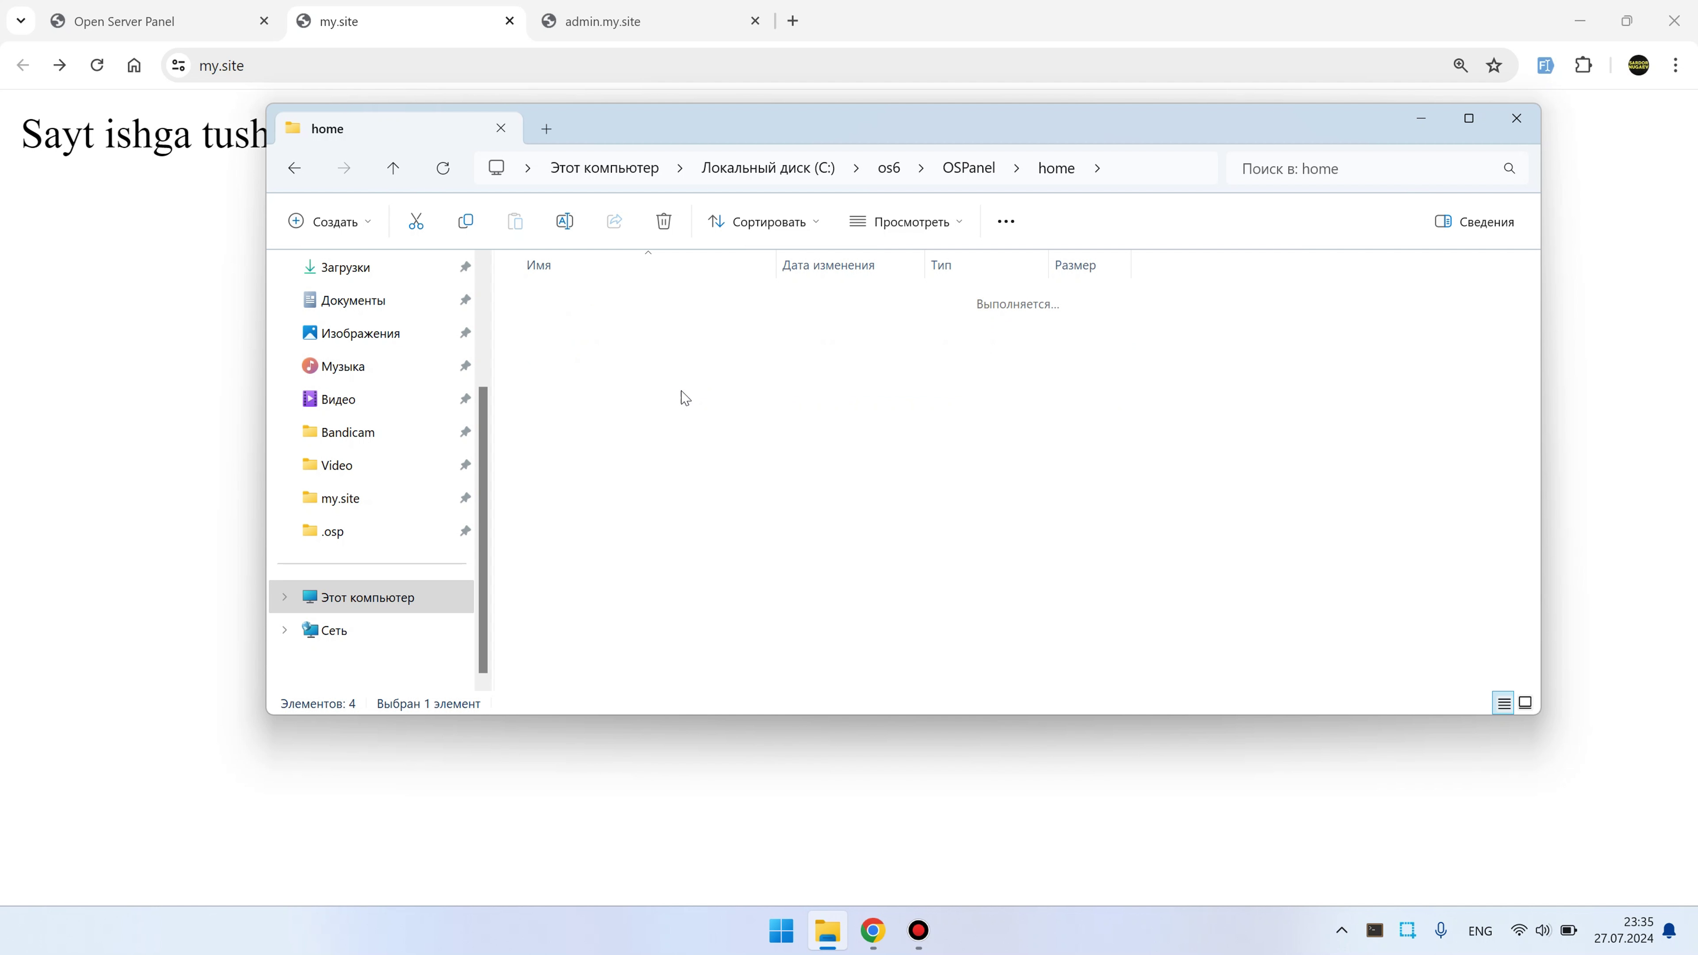
pyautogui.rightClick(611, 325)
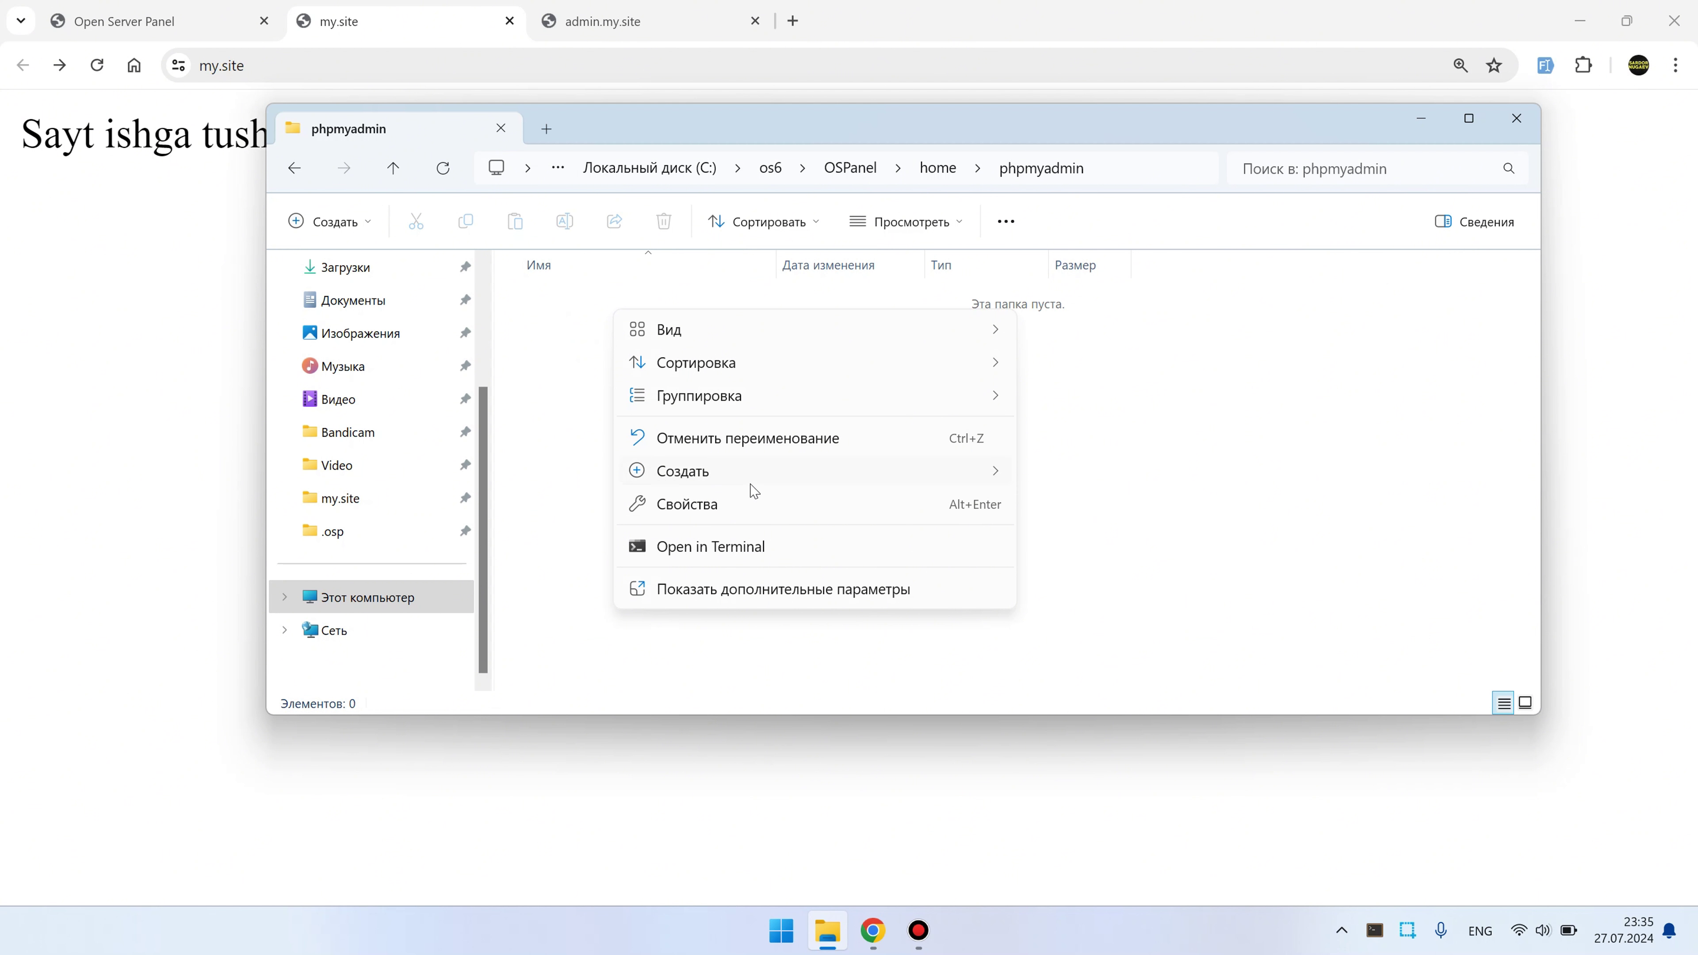
pyautogui.moveTo(761, 477)
pyautogui.click(1076, 475)
pyautogui.write('.')
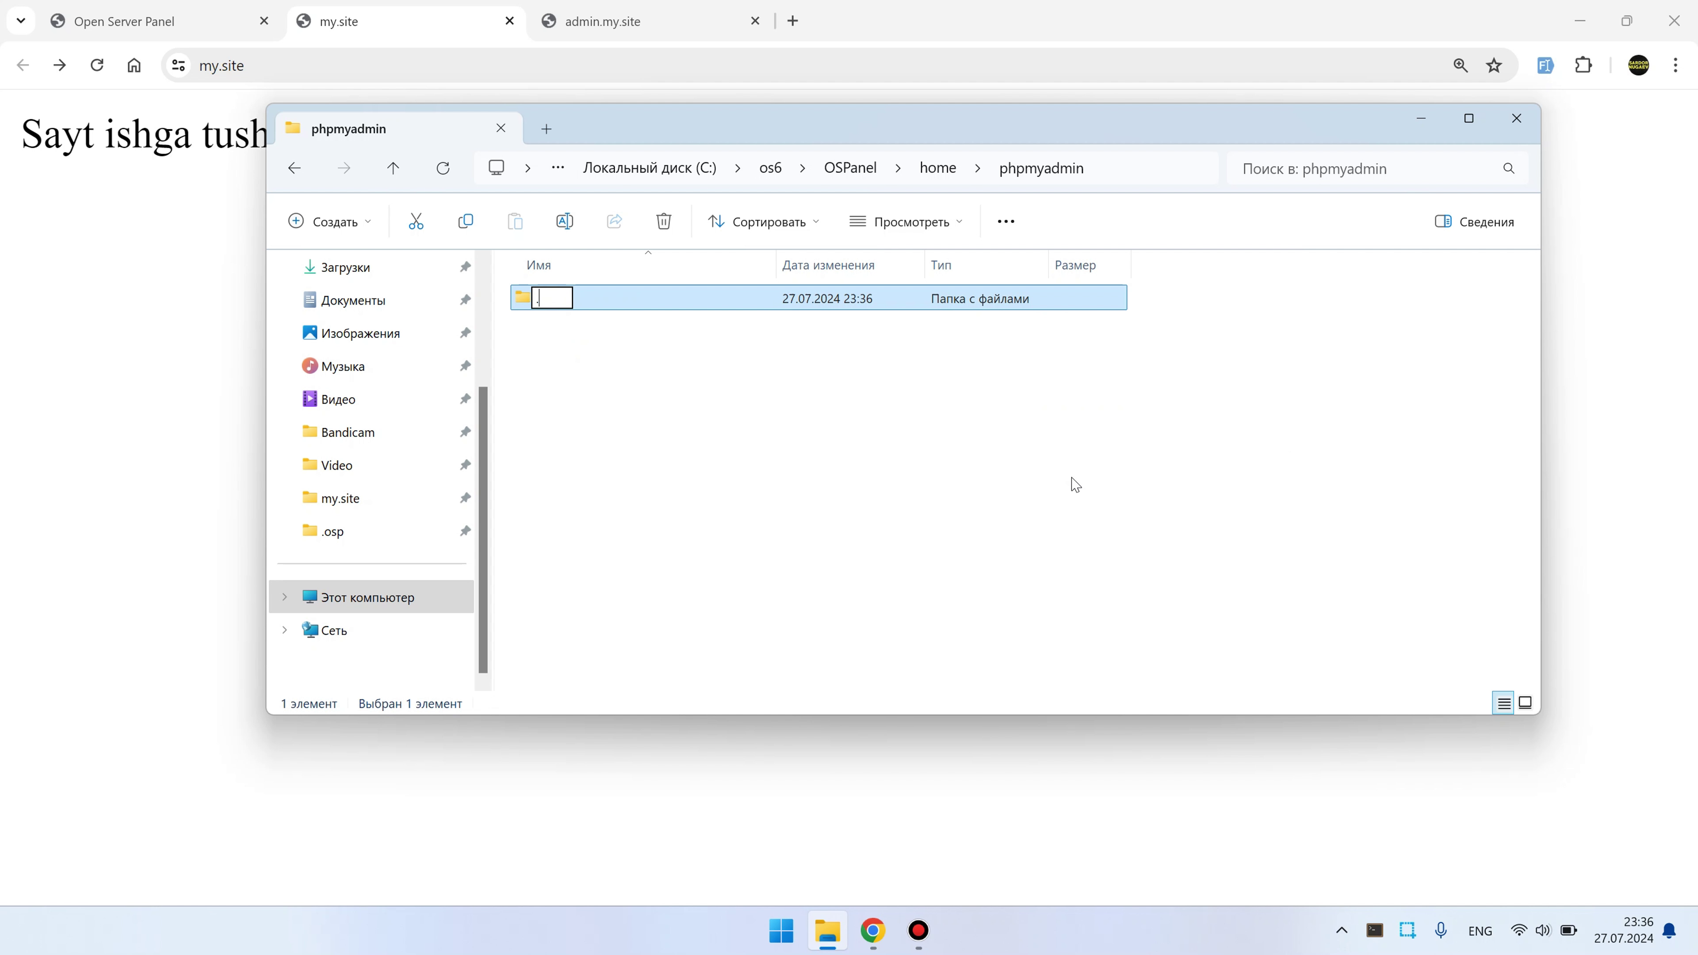
pyautogui.write('osp')
pyautogui.press('Return')
pyautogui.press('Return')
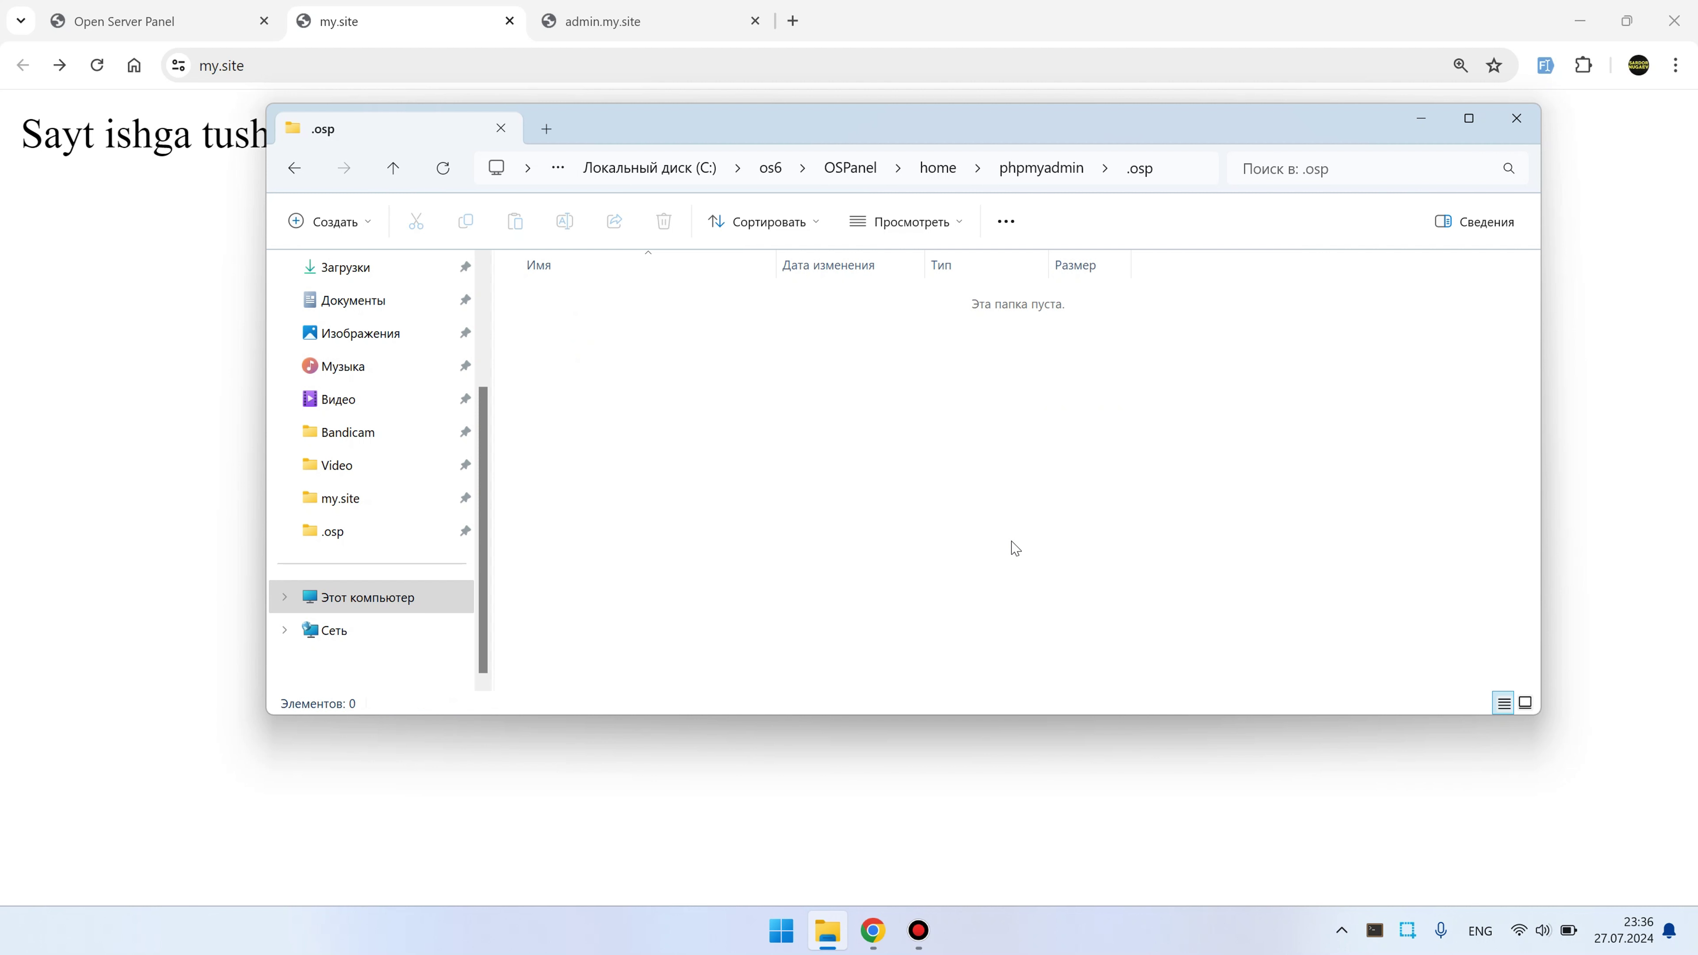
# Copy my.site's project.ini into phpmyadmin\.osp
pyautogui.doubleClick(394, 167)
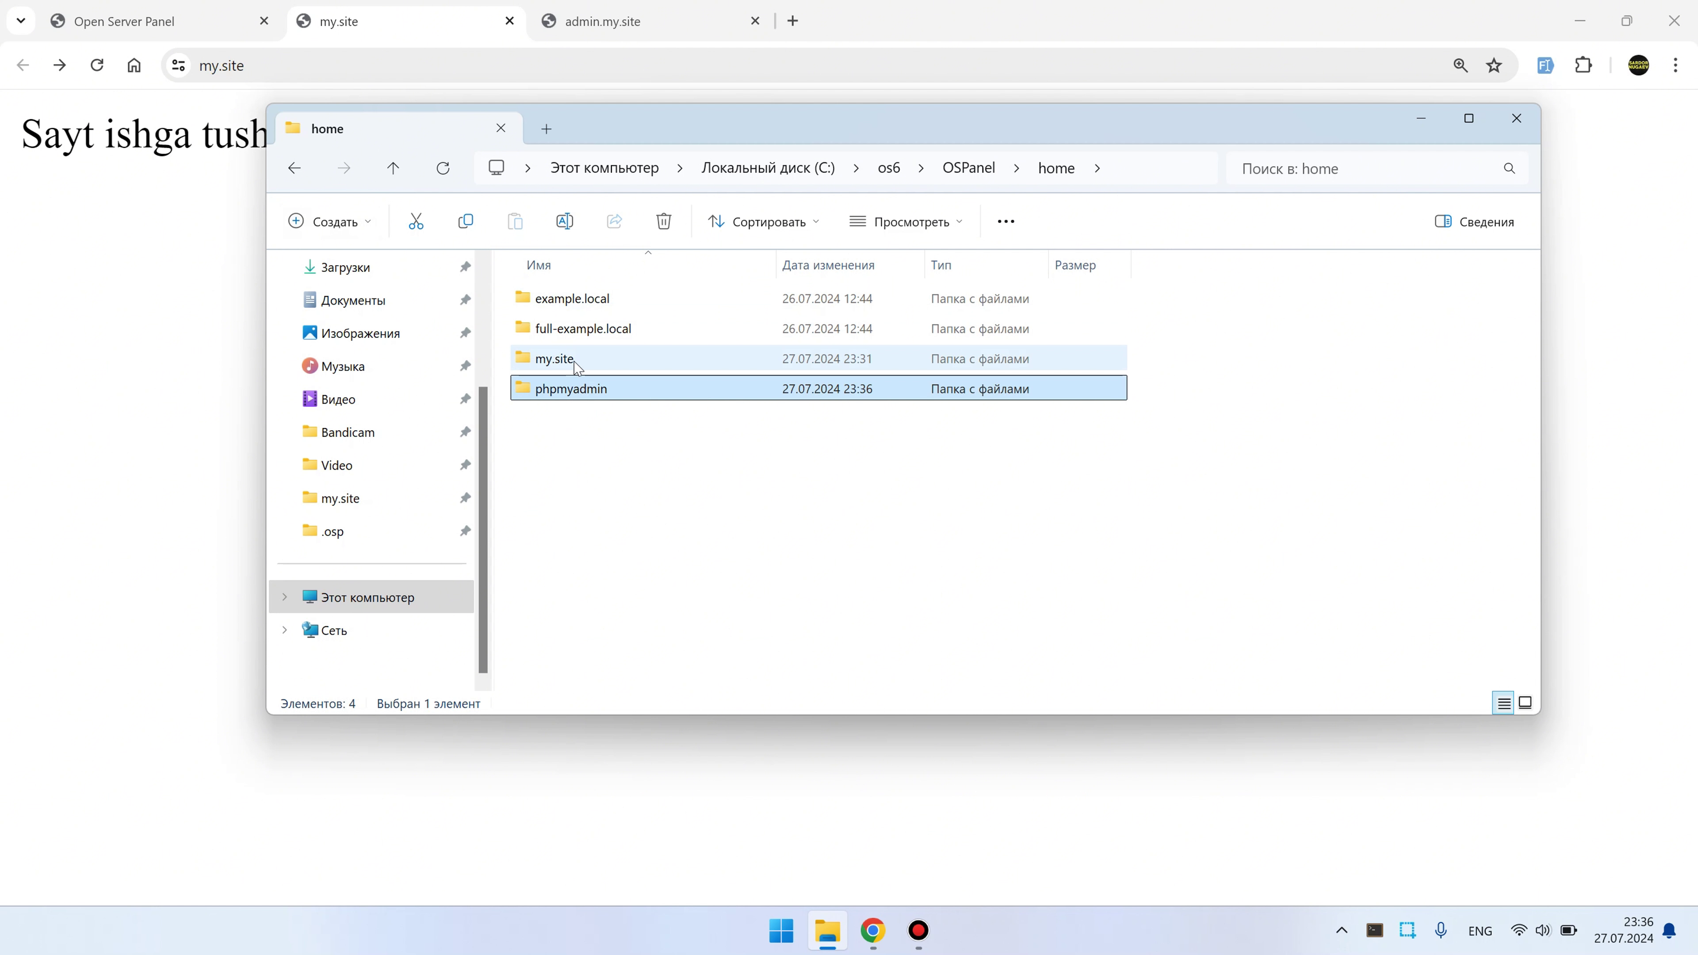
pyautogui.click(589, 356)
pyautogui.press('Return')
pyautogui.doubleClick(580, 301)
pyautogui.click(580, 301)
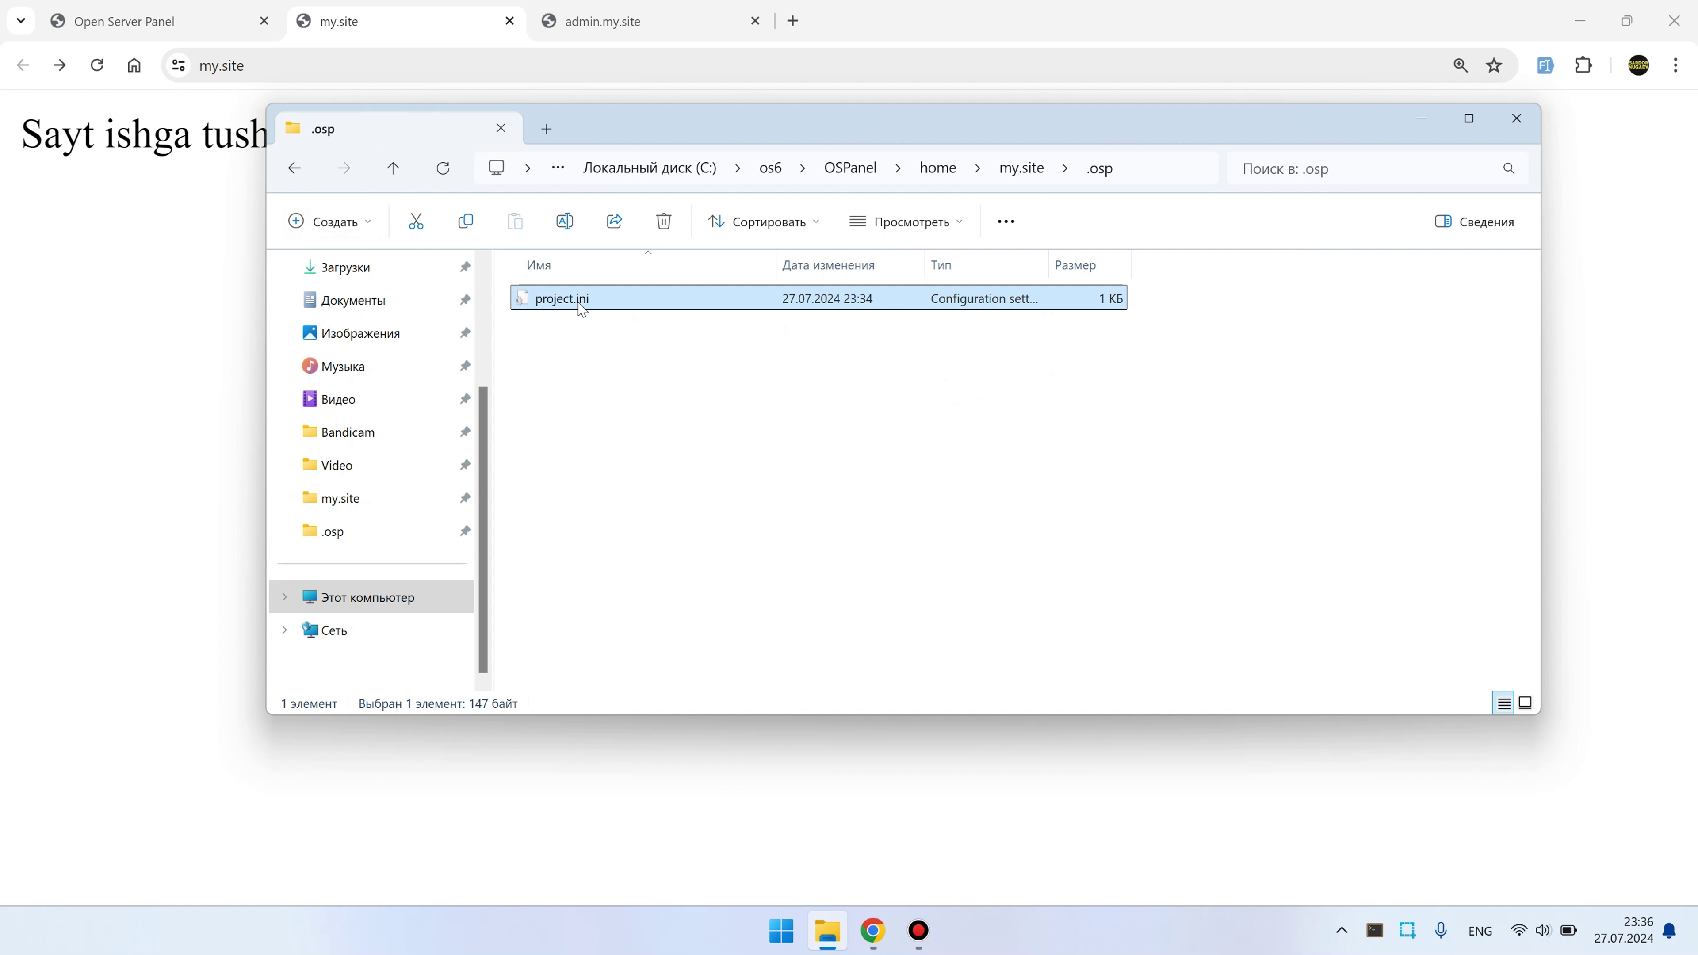
pyautogui.click(393, 169)
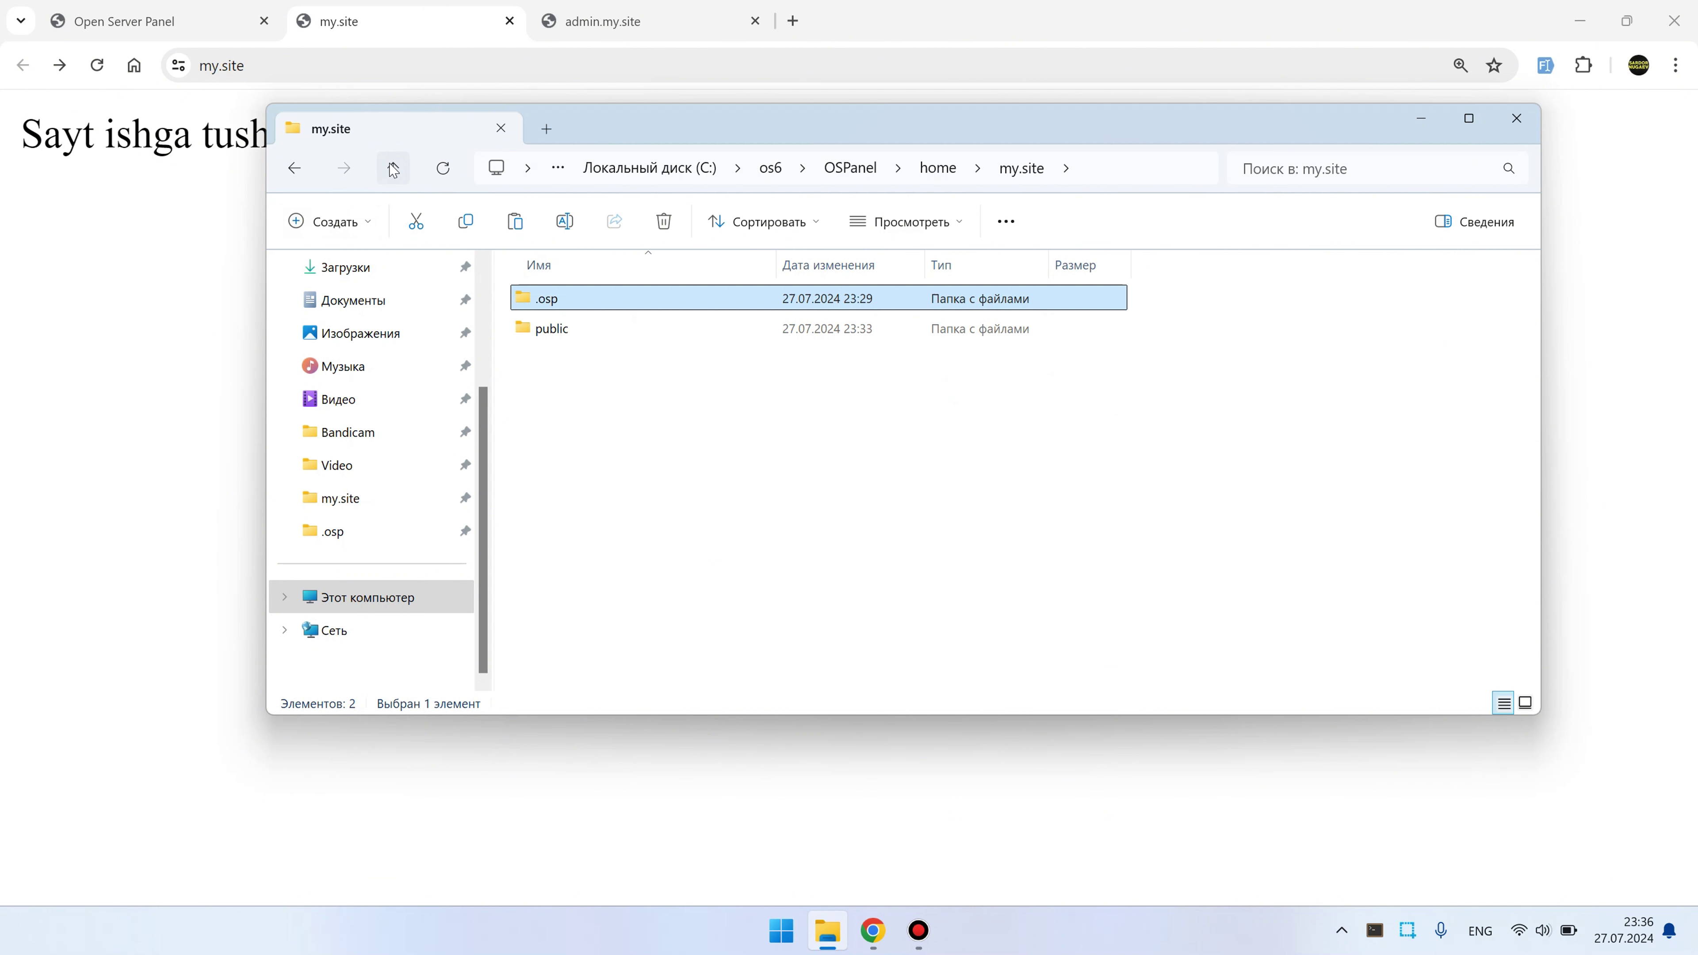
pyautogui.click(394, 169)
pyautogui.doubleClick(578, 389)
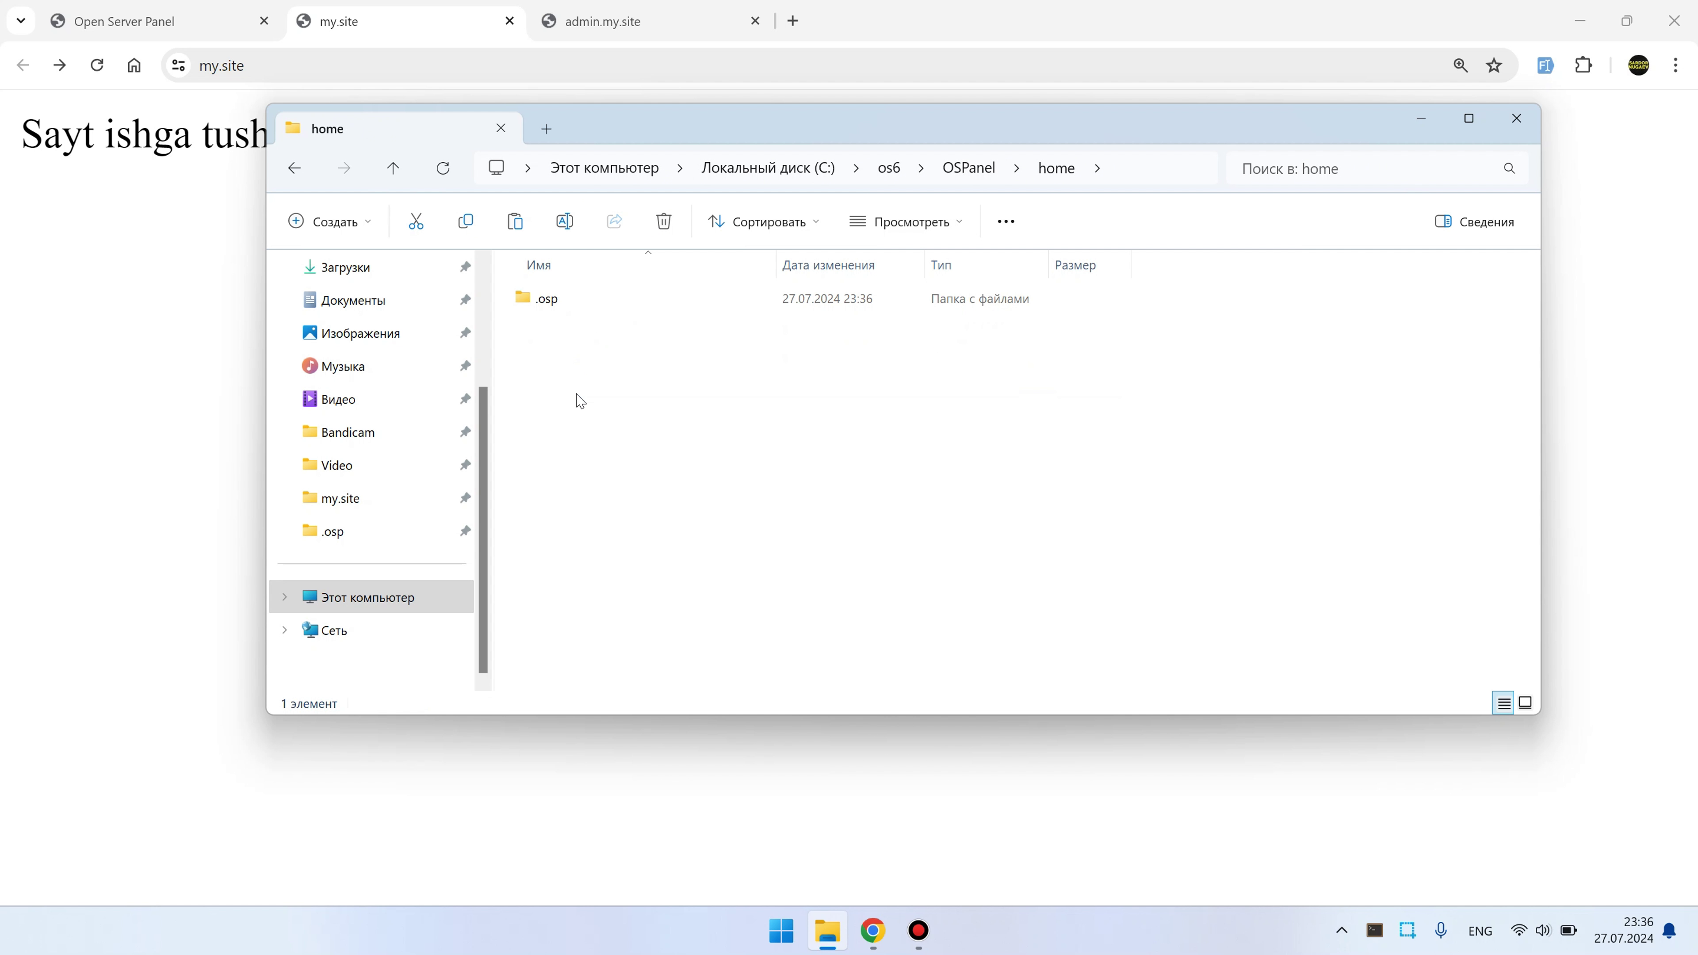
pyautogui.doubleClick(545, 300)
pyautogui.press('Down')
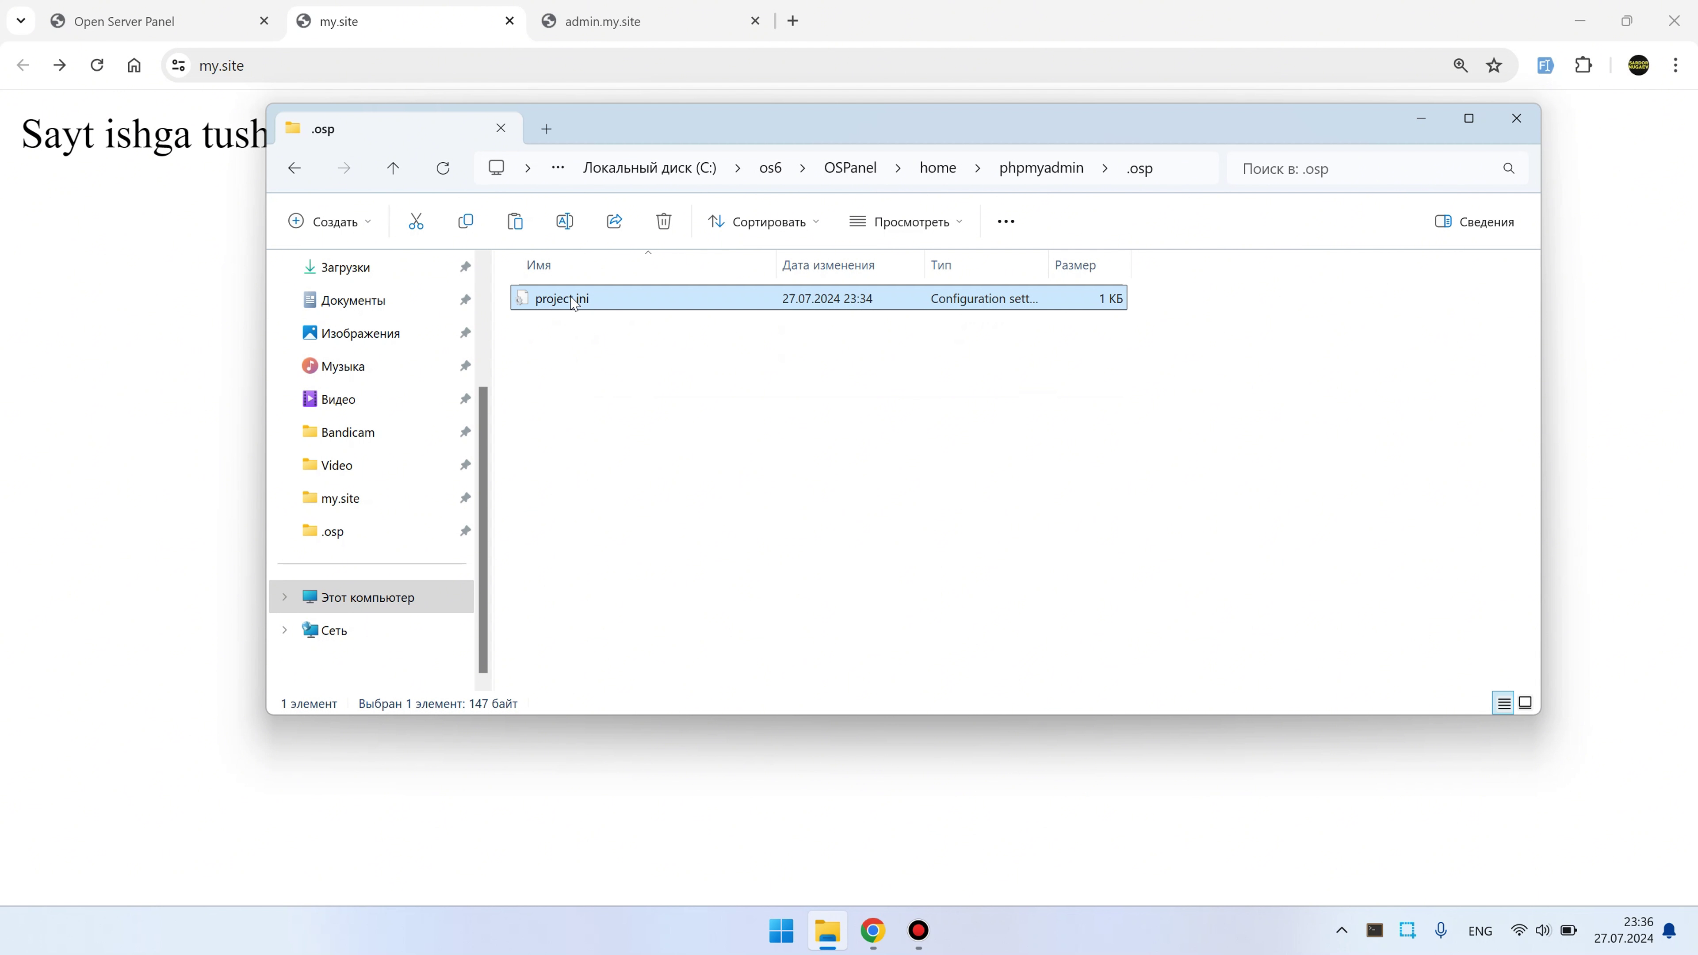
# Delete the [admin.my.site] block from the copied project.ini and rename [my.site] to [phpmyadmin]
pyautogui.rightClick(601, 338)
pyautogui.click(645, 367)
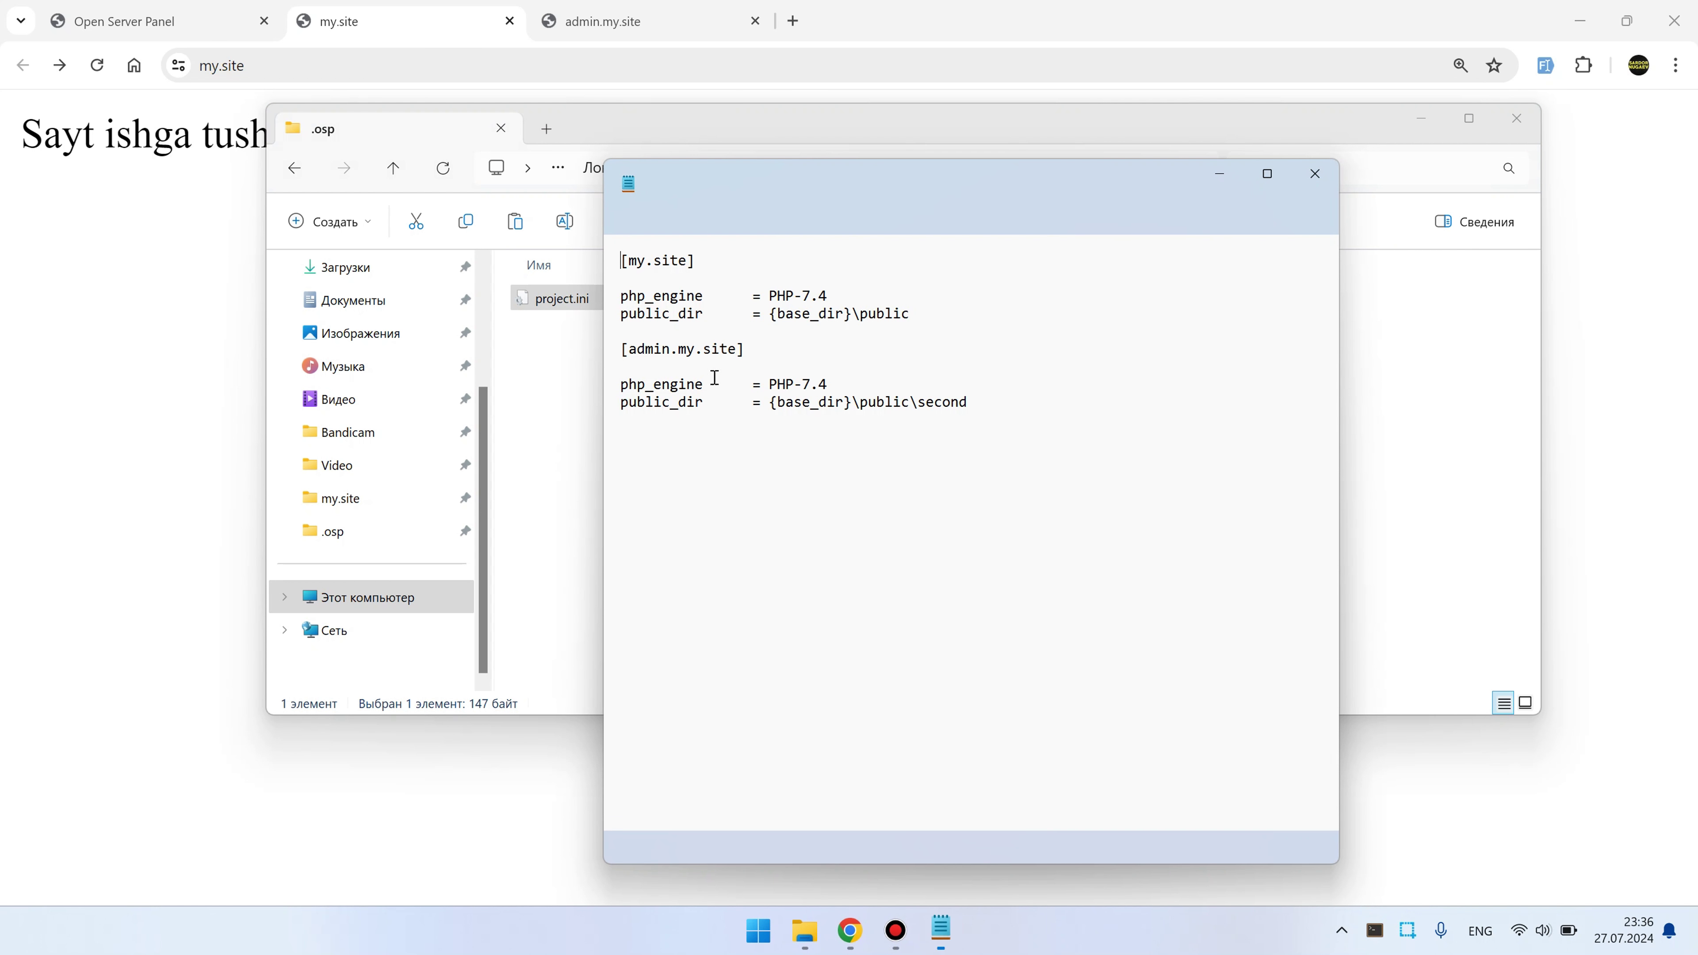
pyautogui.moveTo(989, 404); pyautogui.dragTo(576, 333)
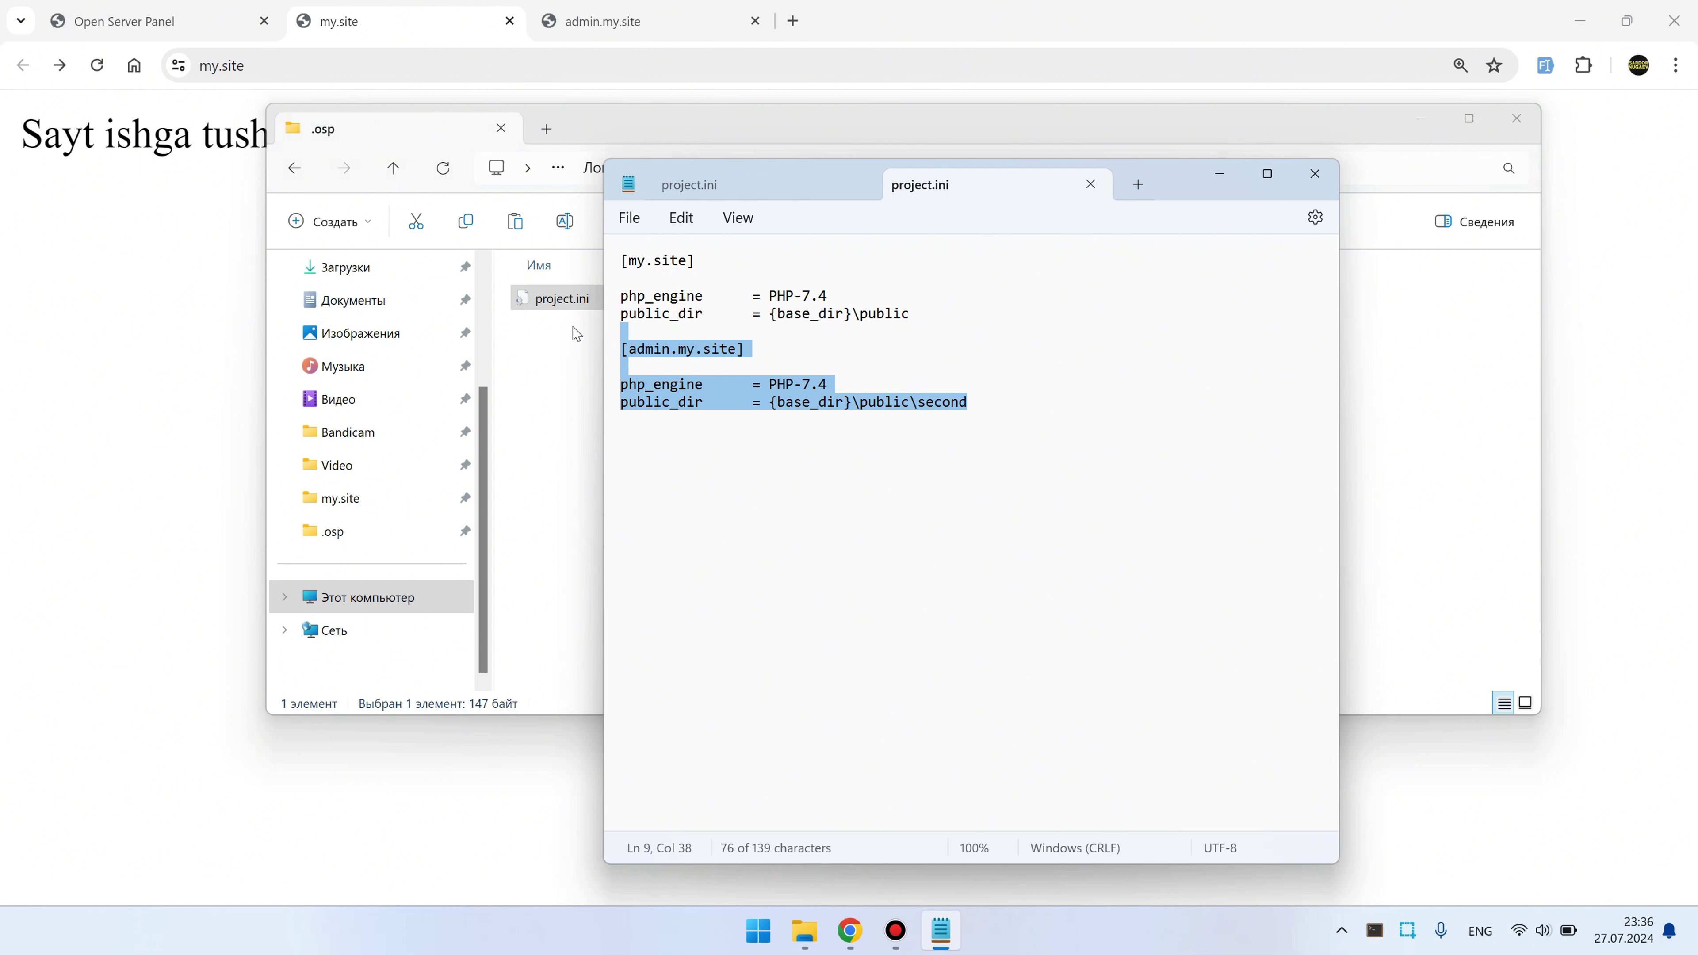
pyautogui.press('BackSpace')
pyautogui.press('BackSpace')
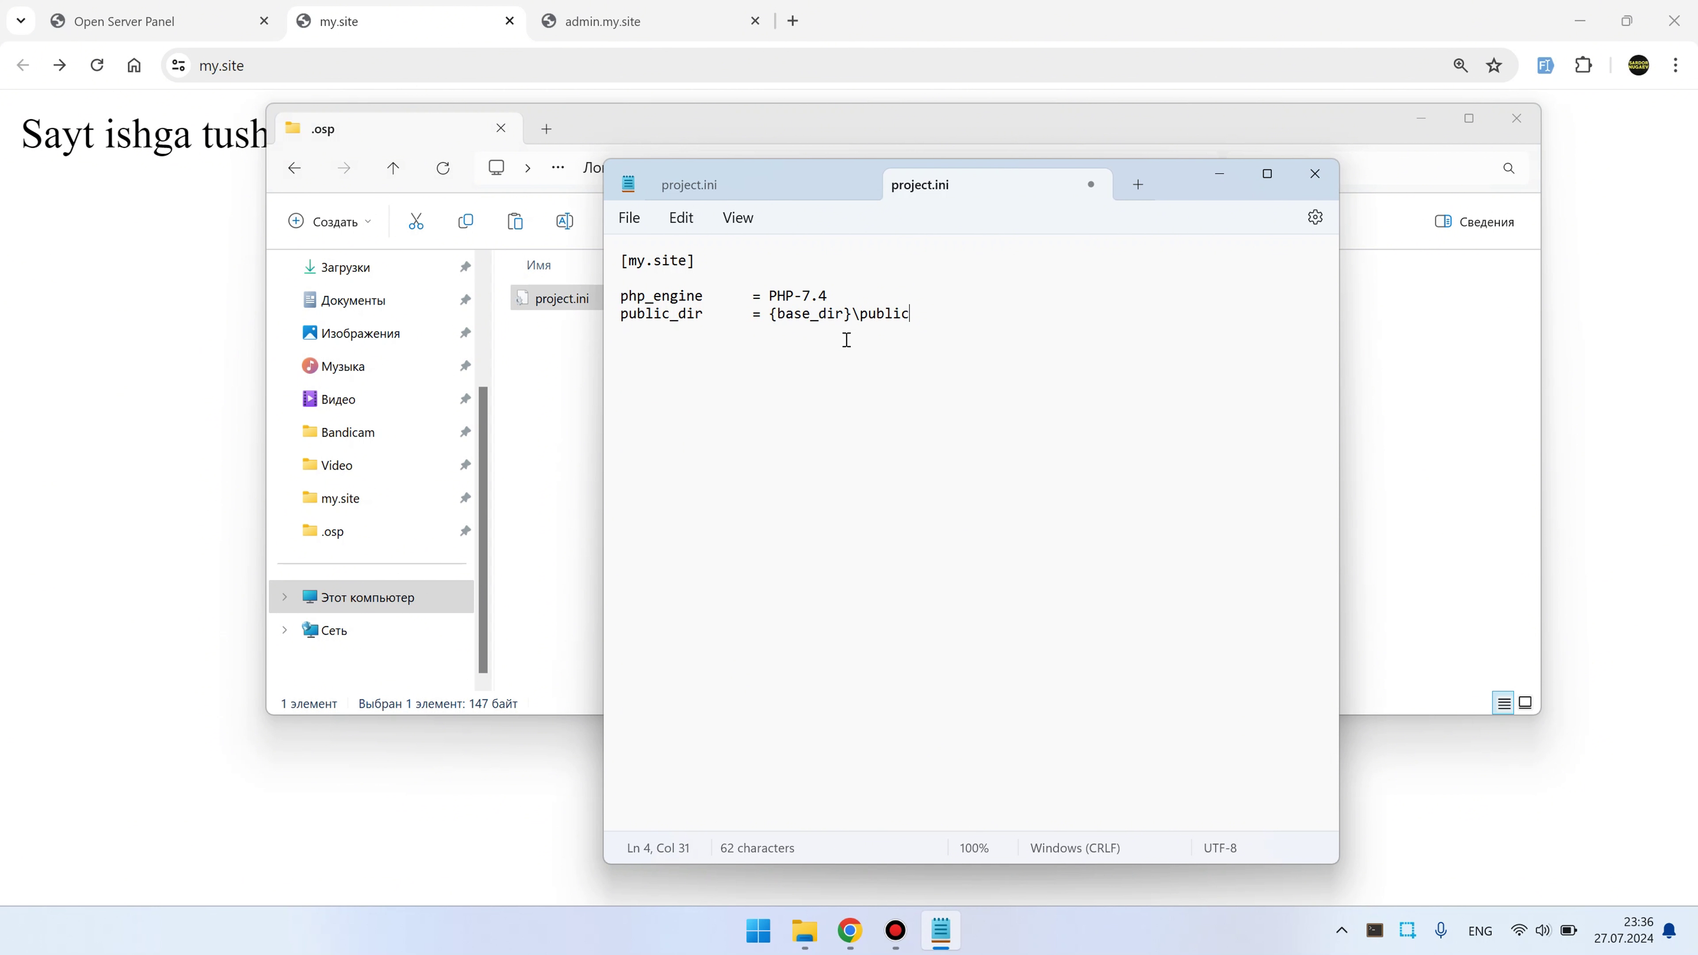
pyautogui.moveTo(861, 314); pyautogui.dragTo(981, 319)
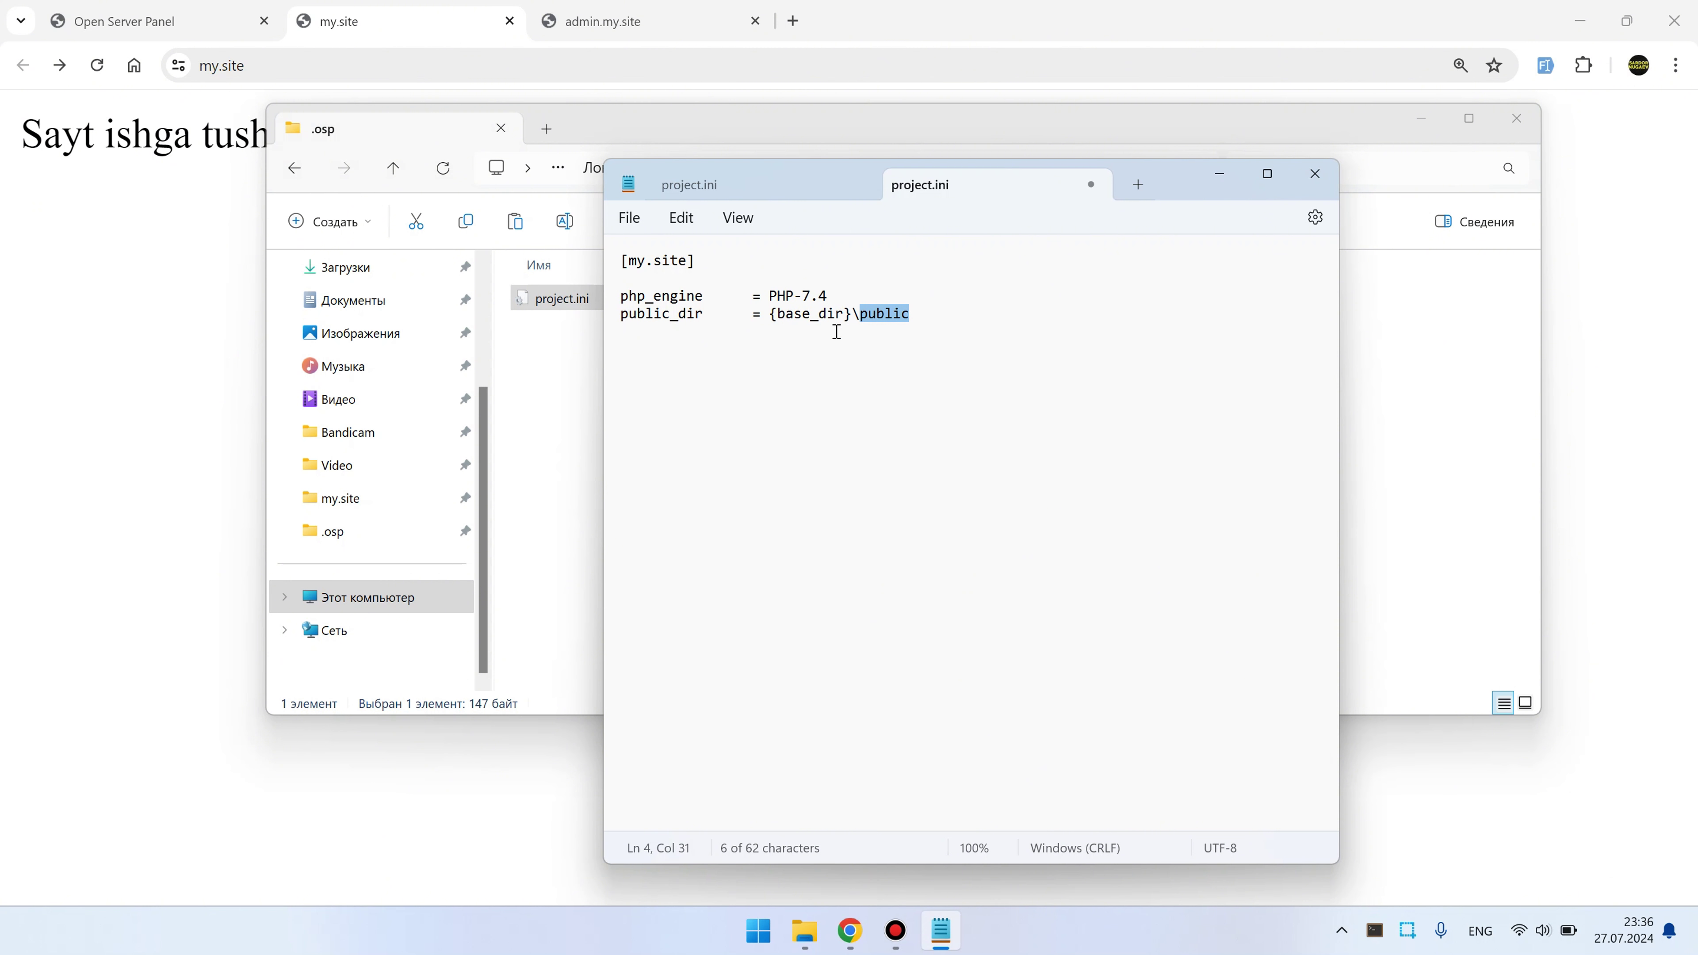
pyautogui.moveTo(628, 261); pyautogui.dragTo(689, 267)
pyautogui.write('ph')
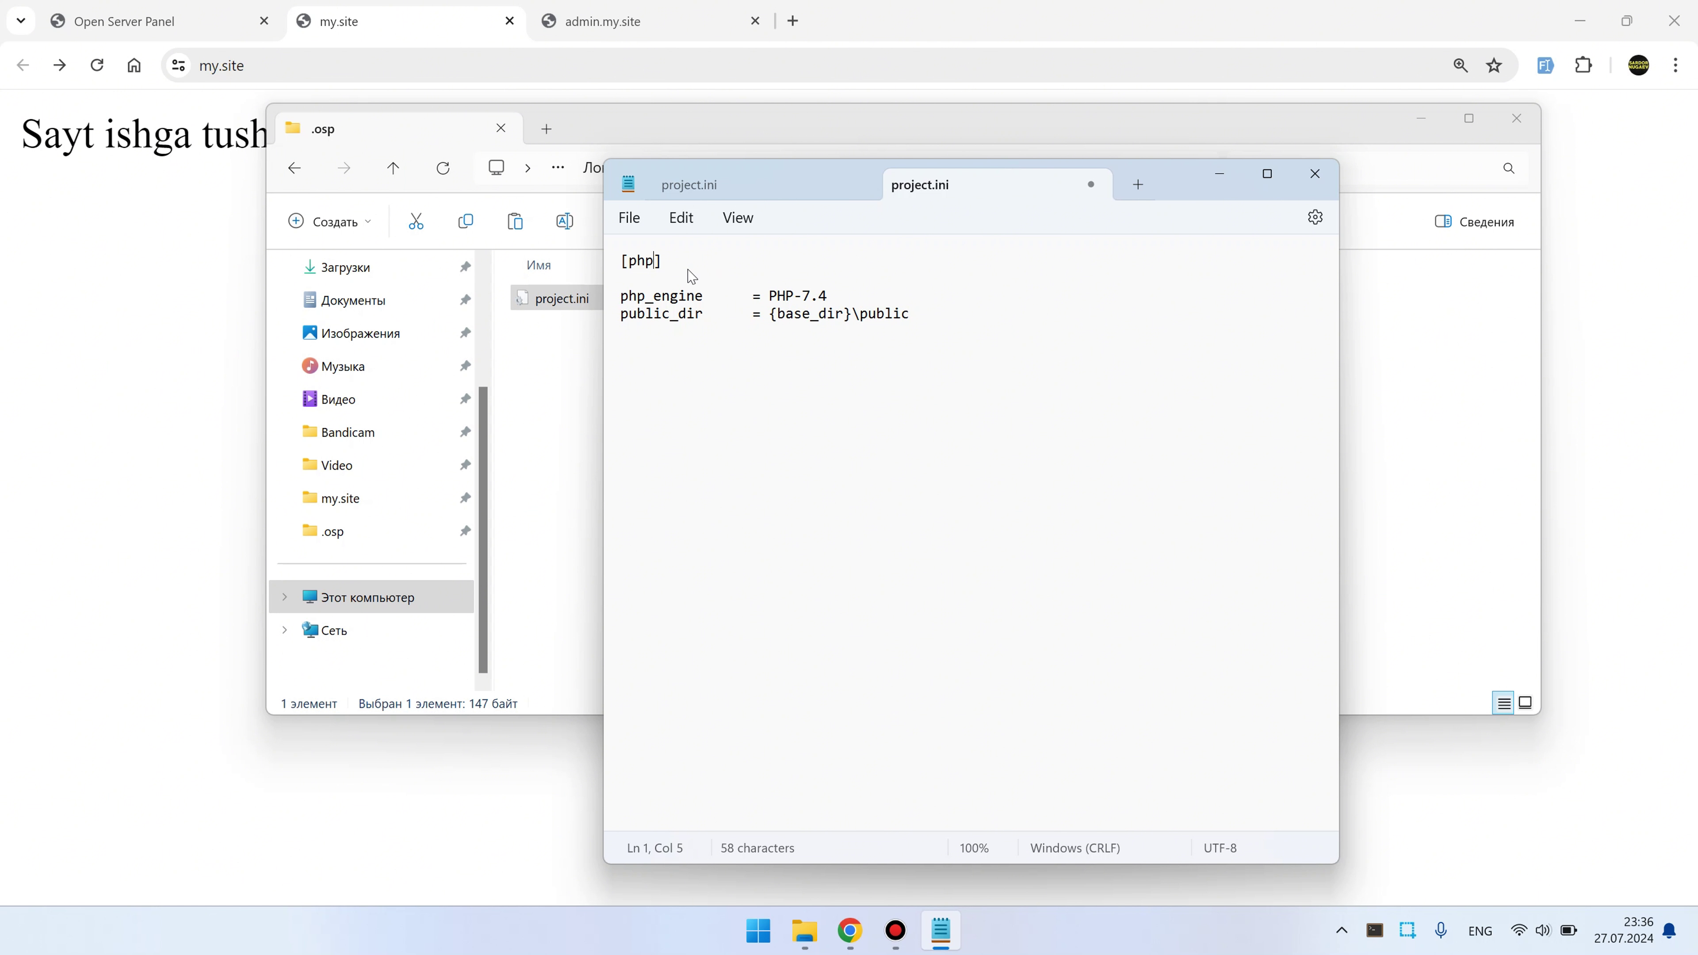
pyautogui.write('pmyadmin')
pyautogui.moveTo(912, 314); pyautogui.dragTo(619, 260)
pyautogui.click(862, 184)
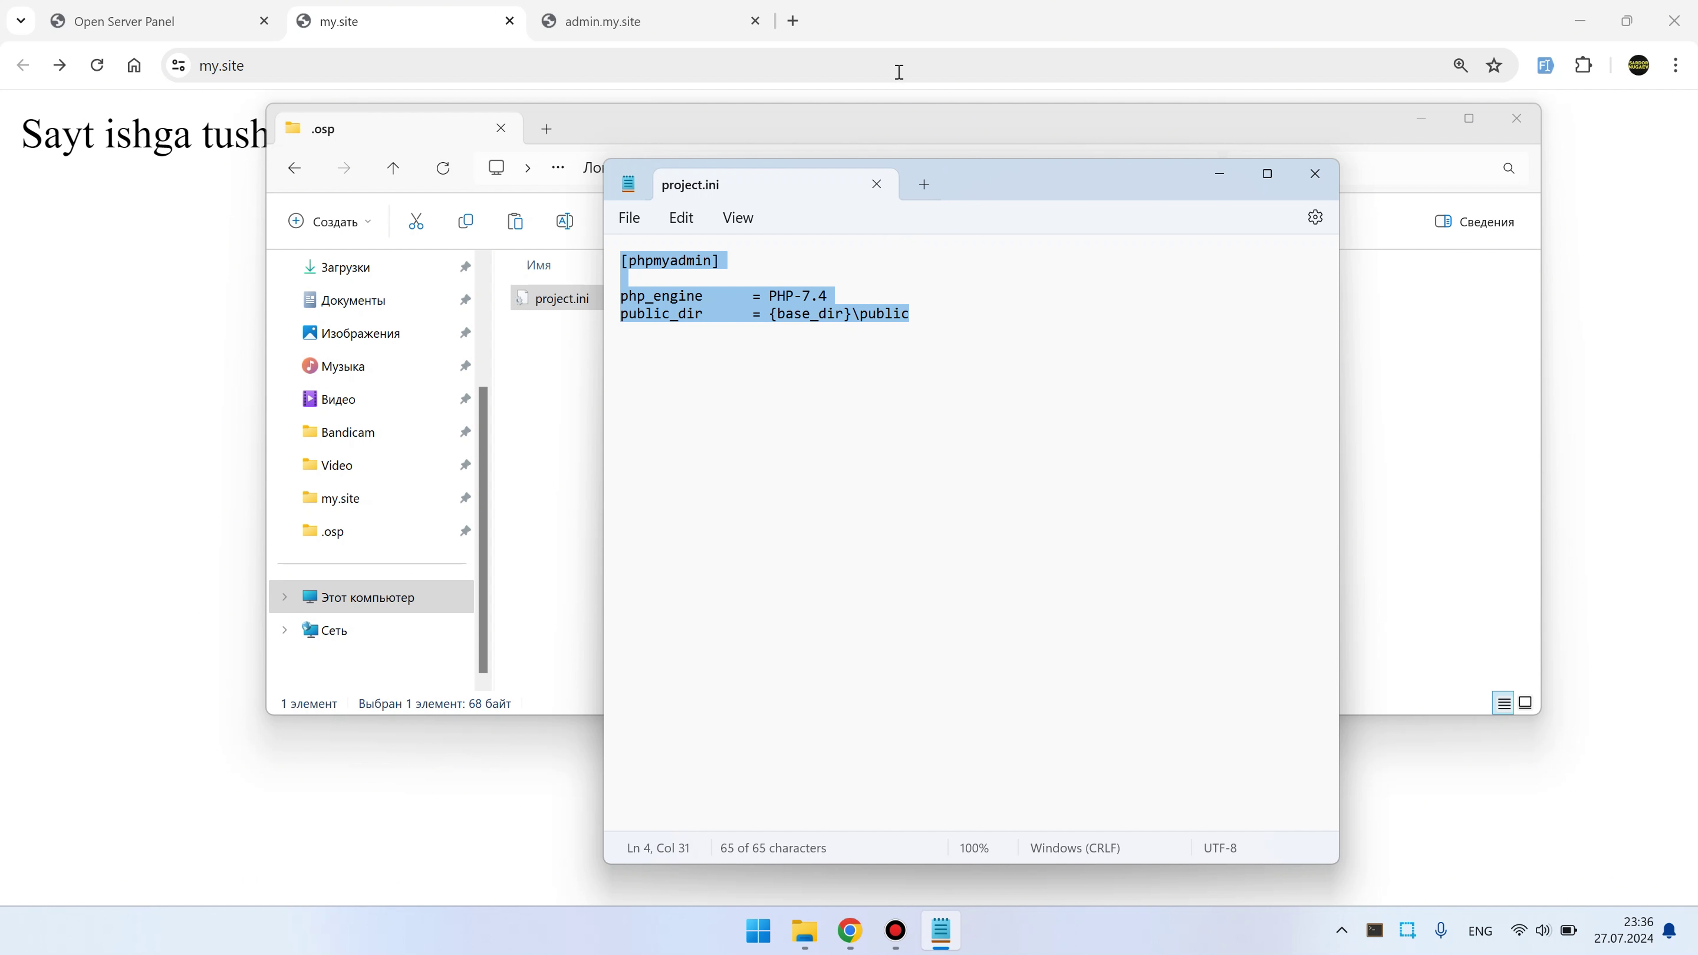
# Search Google for phpmyadmin, open phpmyadmin.net and download the 5.2.1 zip
pyautogui.click(792, 21)
pyautogui.write('p')
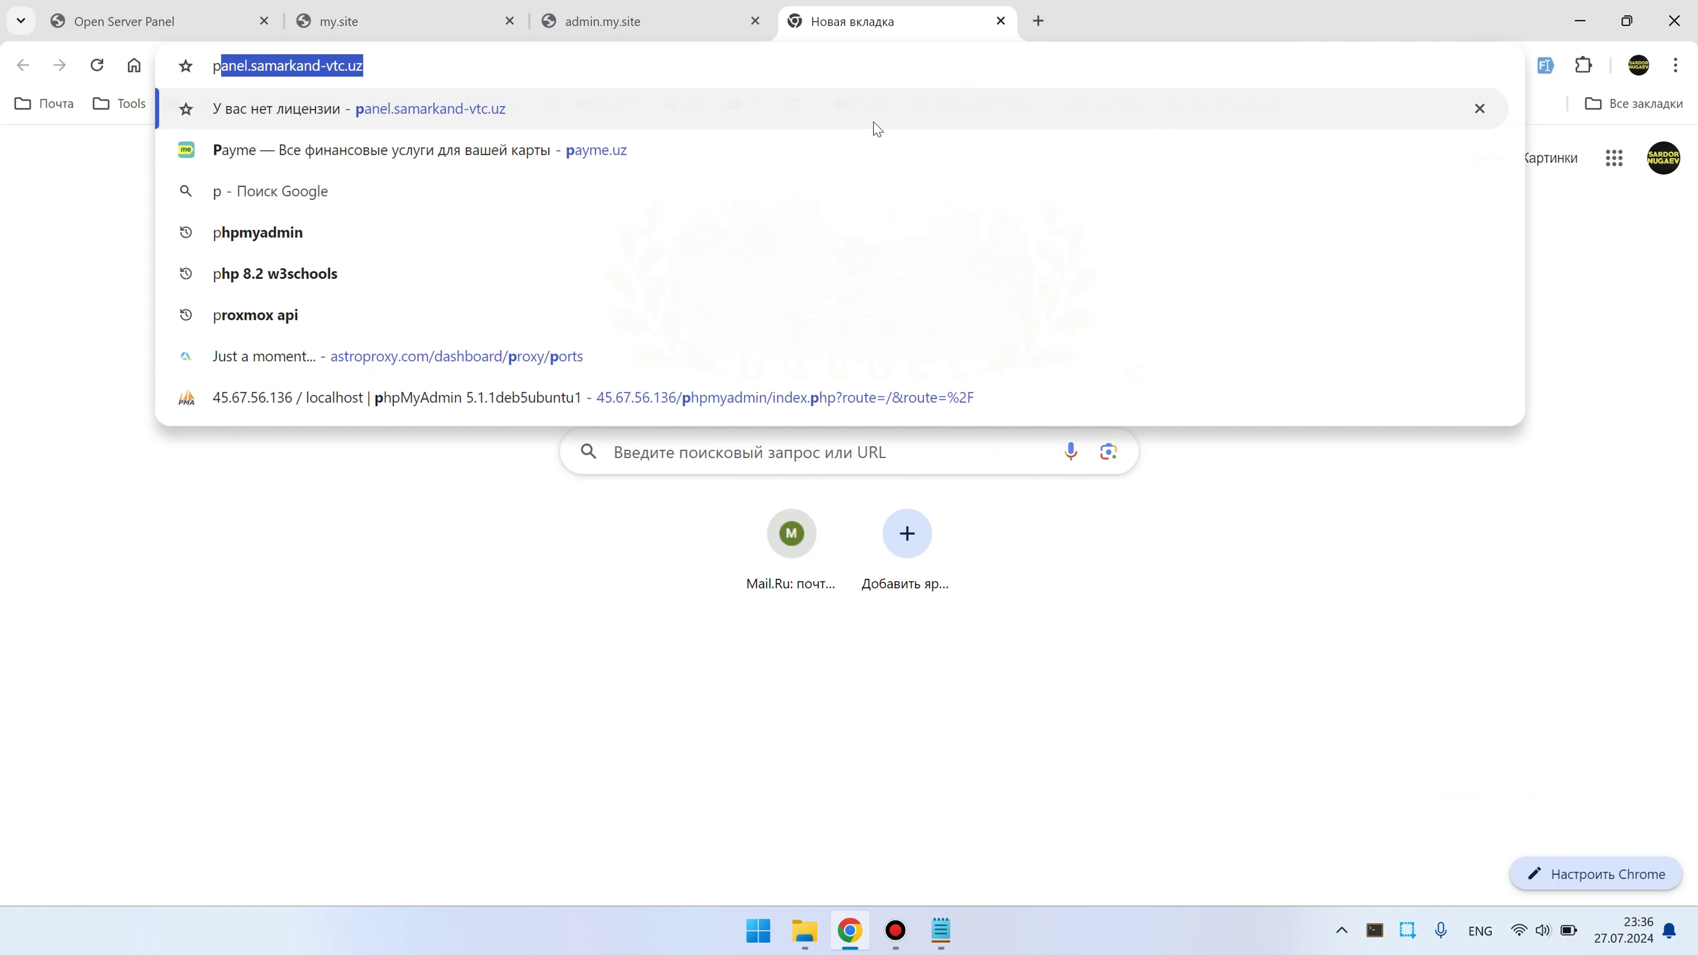
pyautogui.write('hpmyadmin')
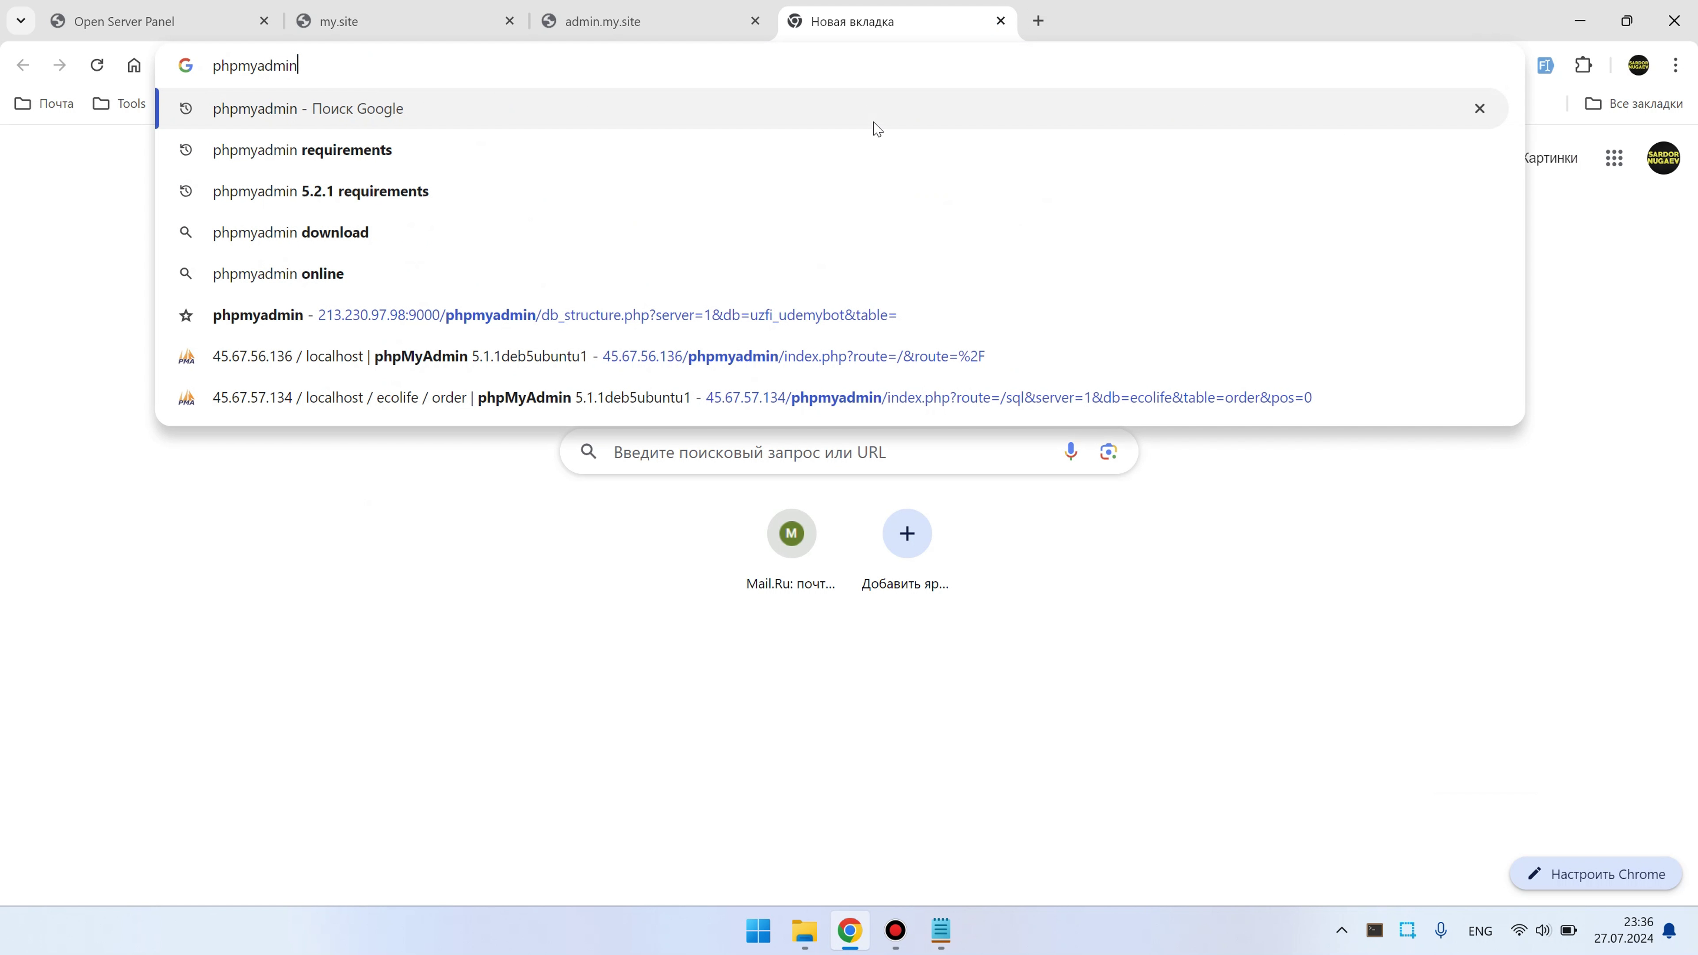
pyautogui.press('Return')
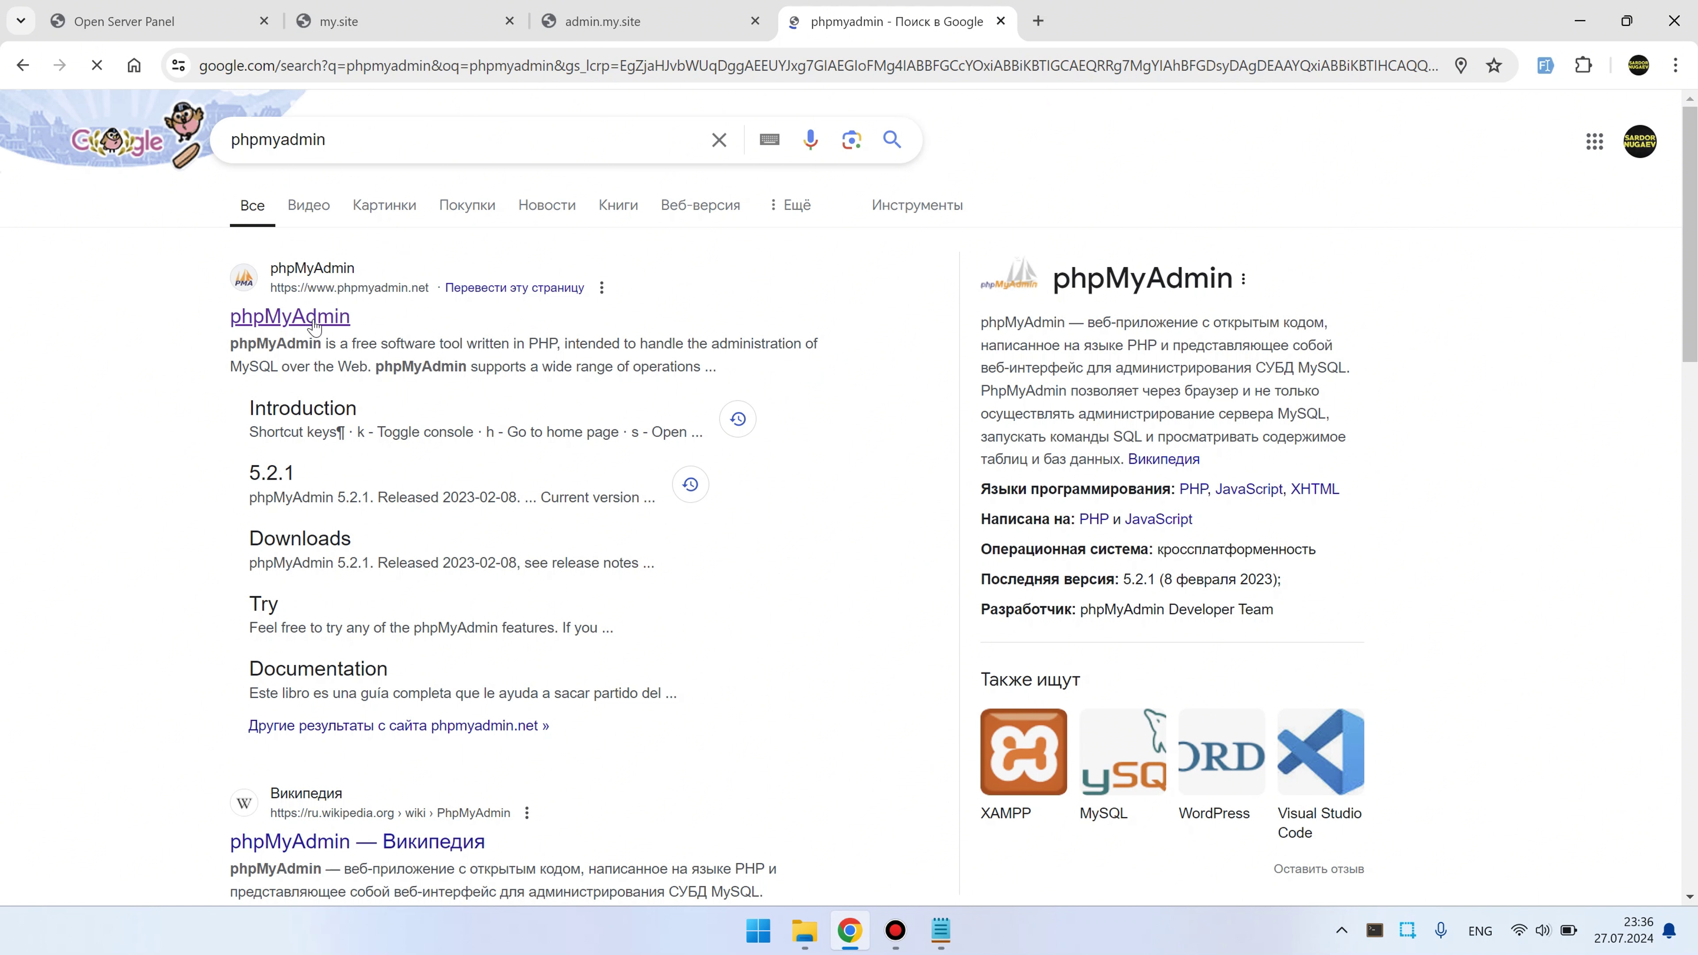
pyautogui.click(723, 309)
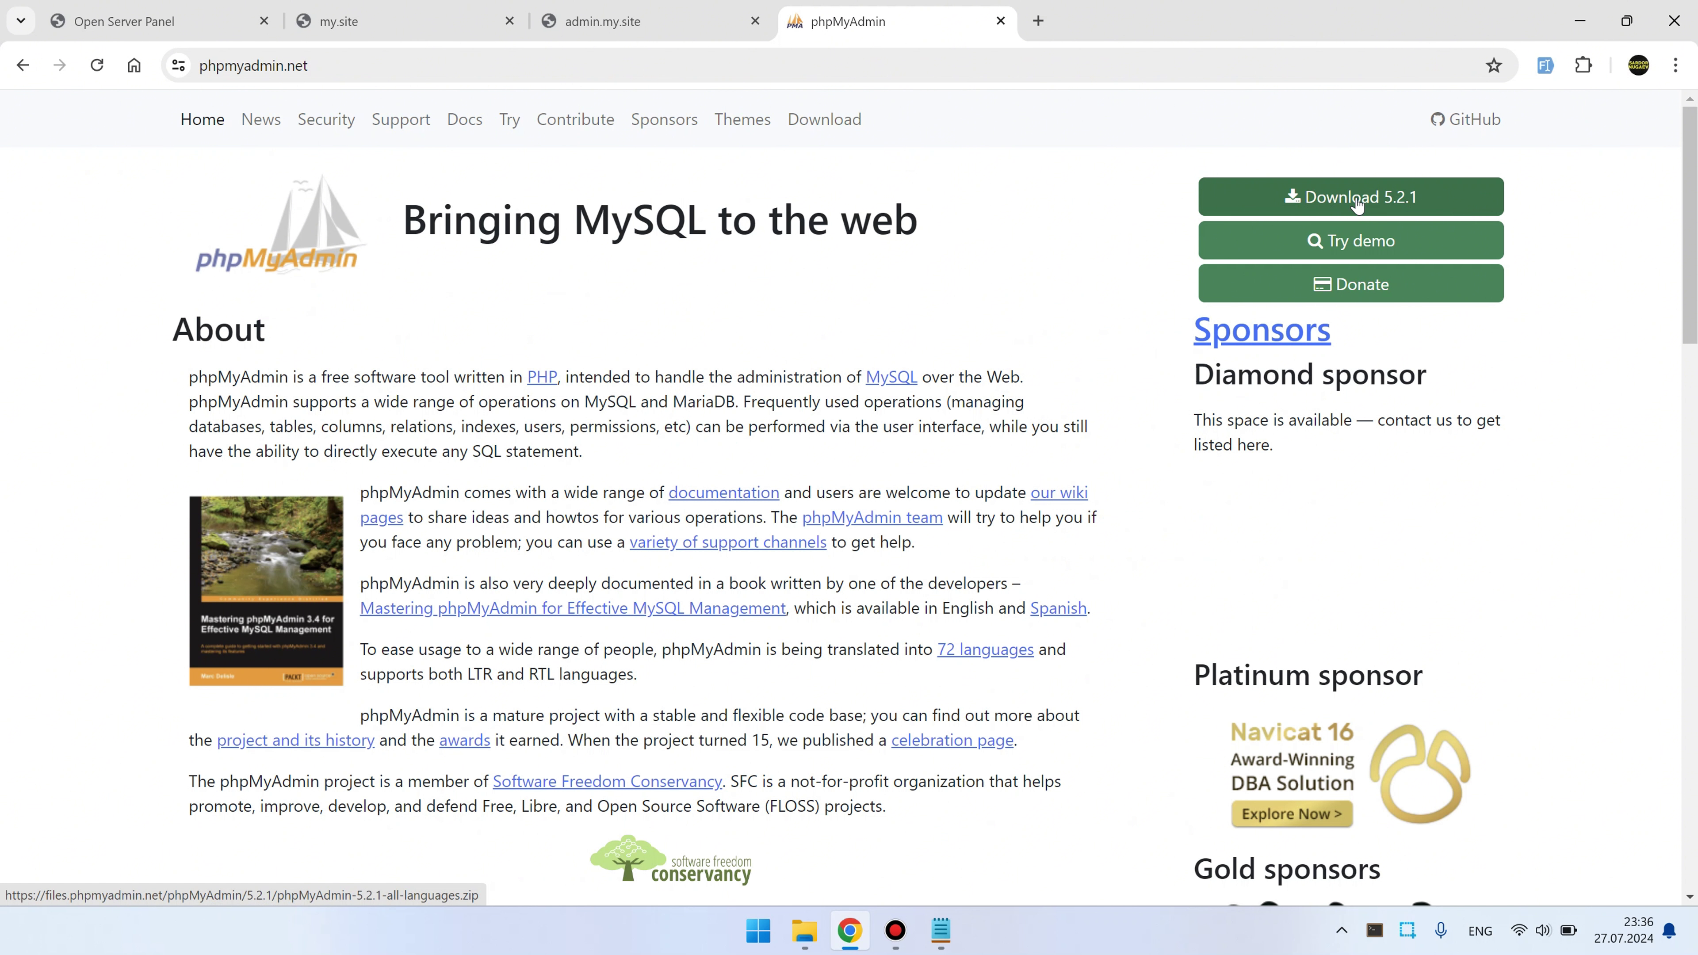
pyautogui.click(1344, 195)
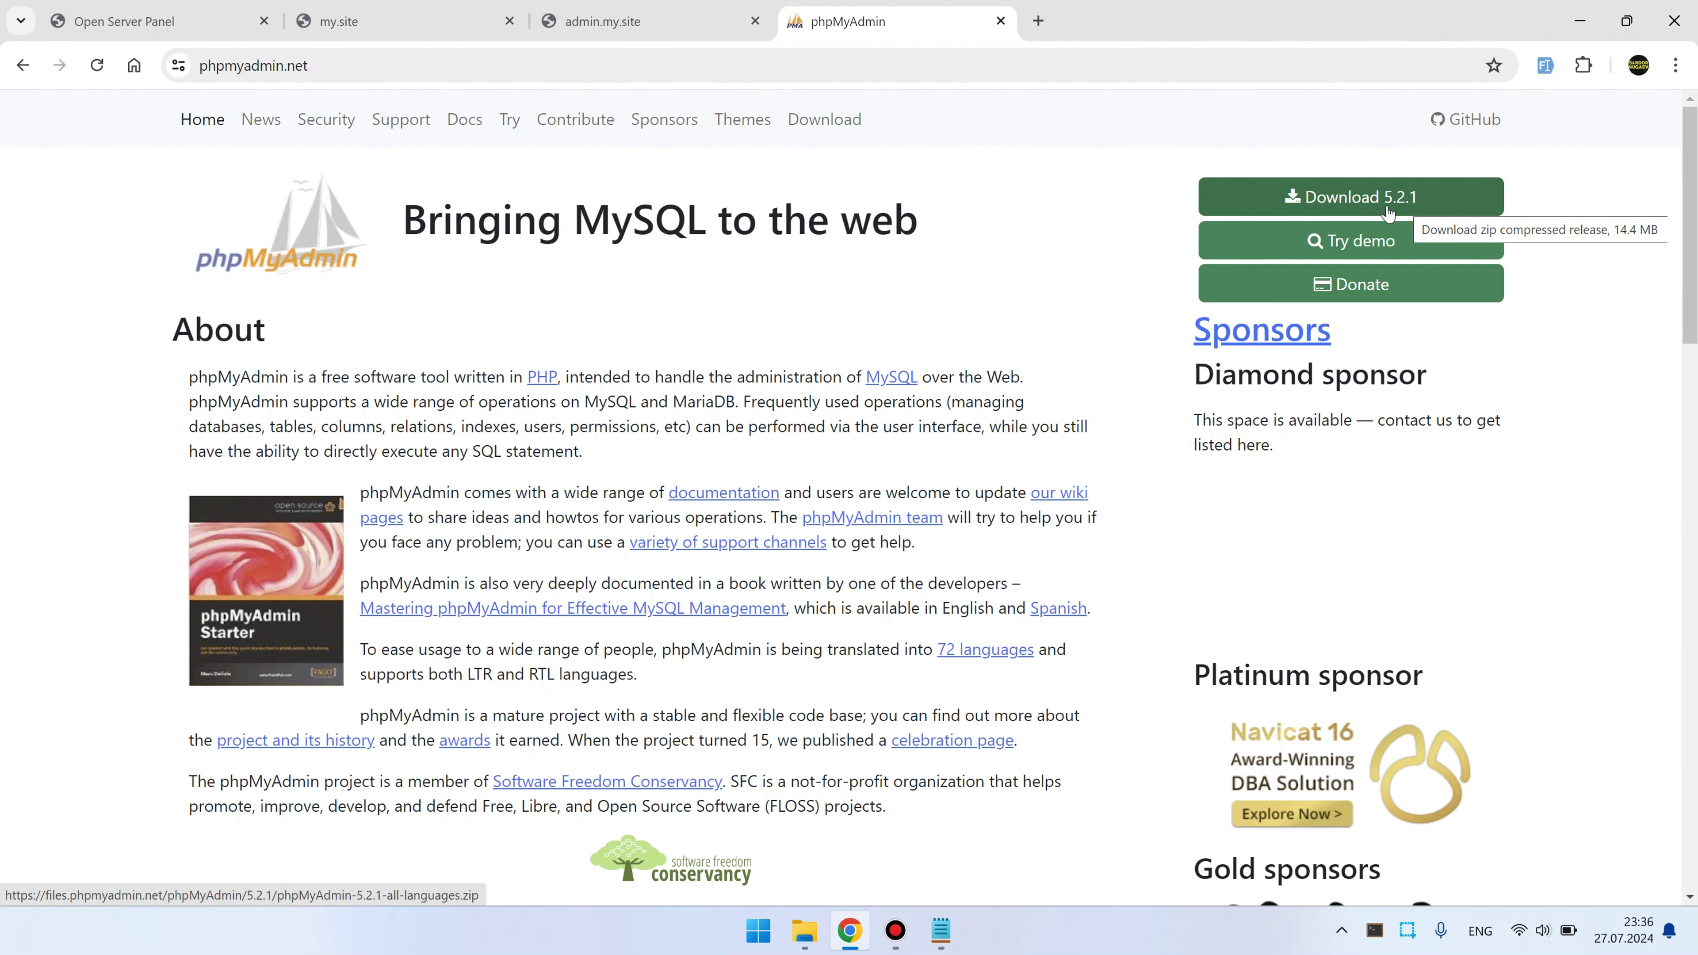
pyautogui.scroll(-10, 1147, 309)
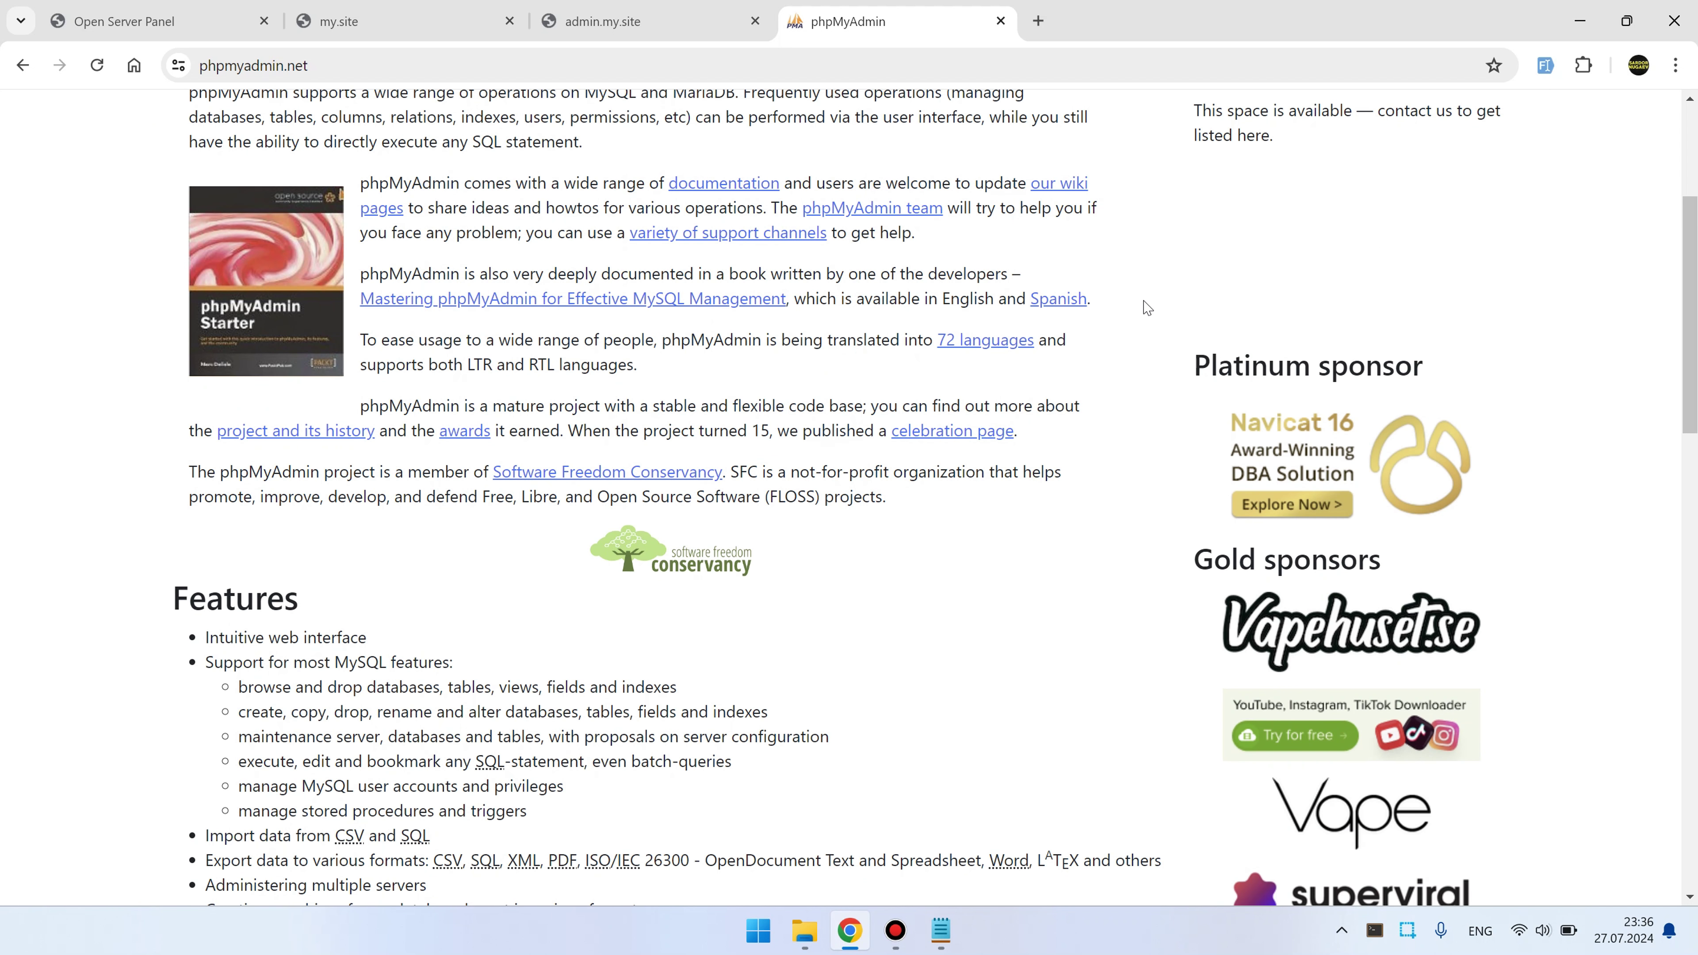
pyautogui.scroll(10, 1203, 315)
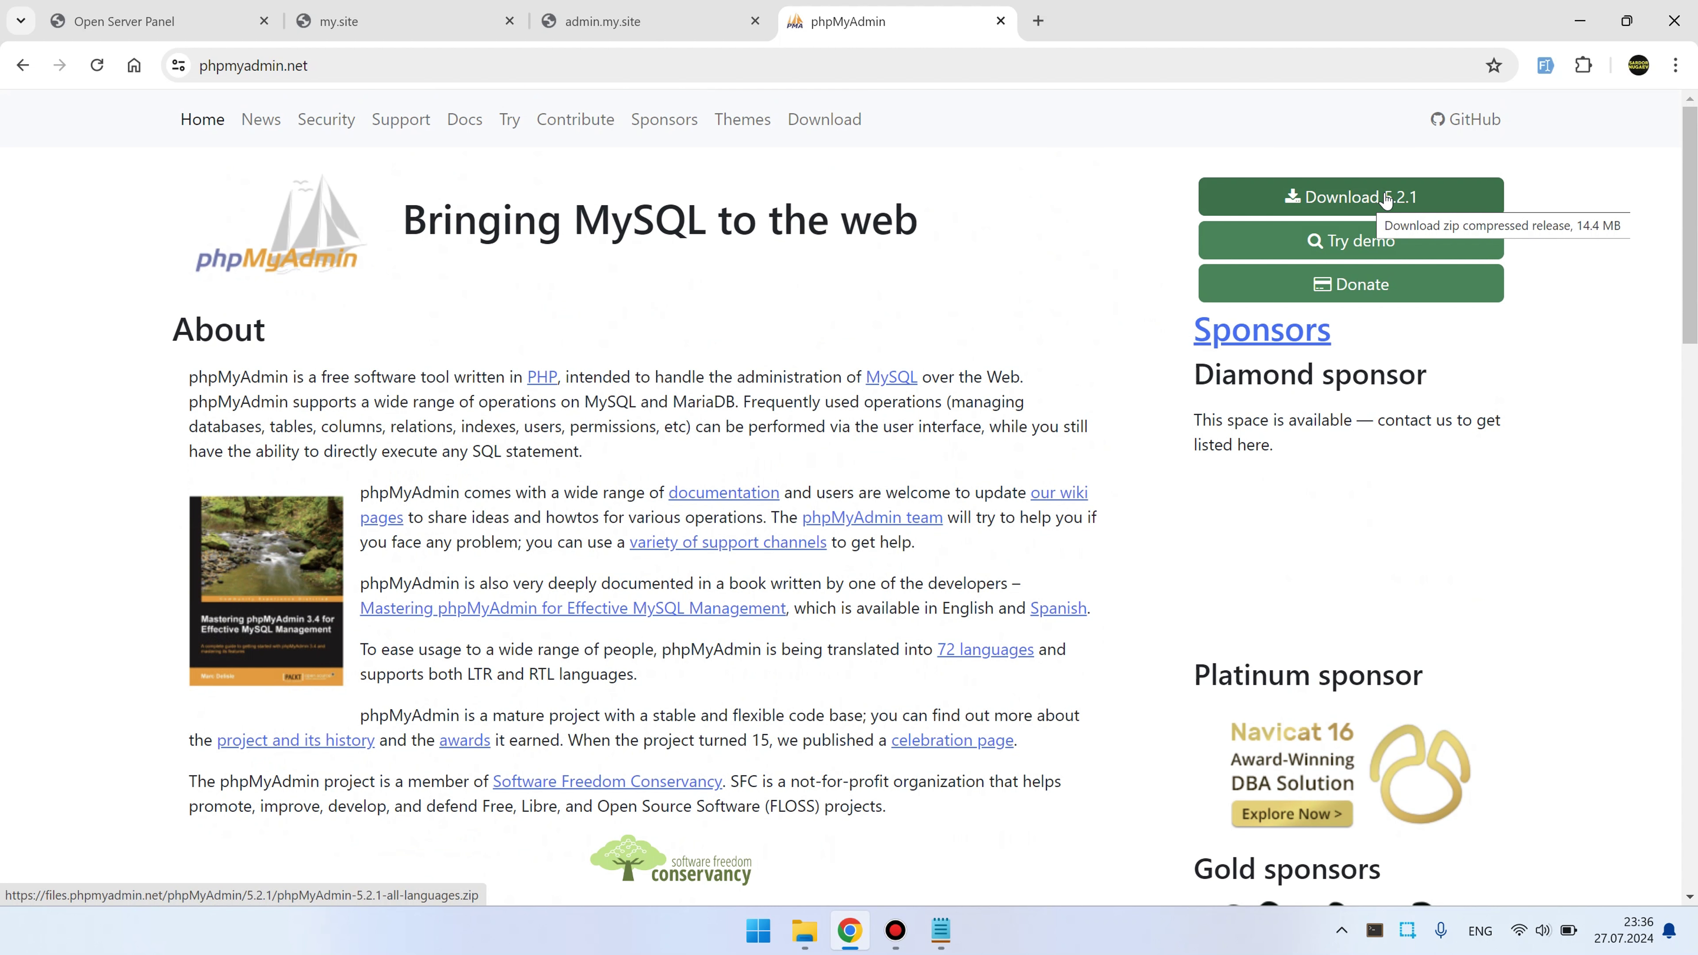
pyautogui.click(1386, 202)
pyautogui.press('super+e')
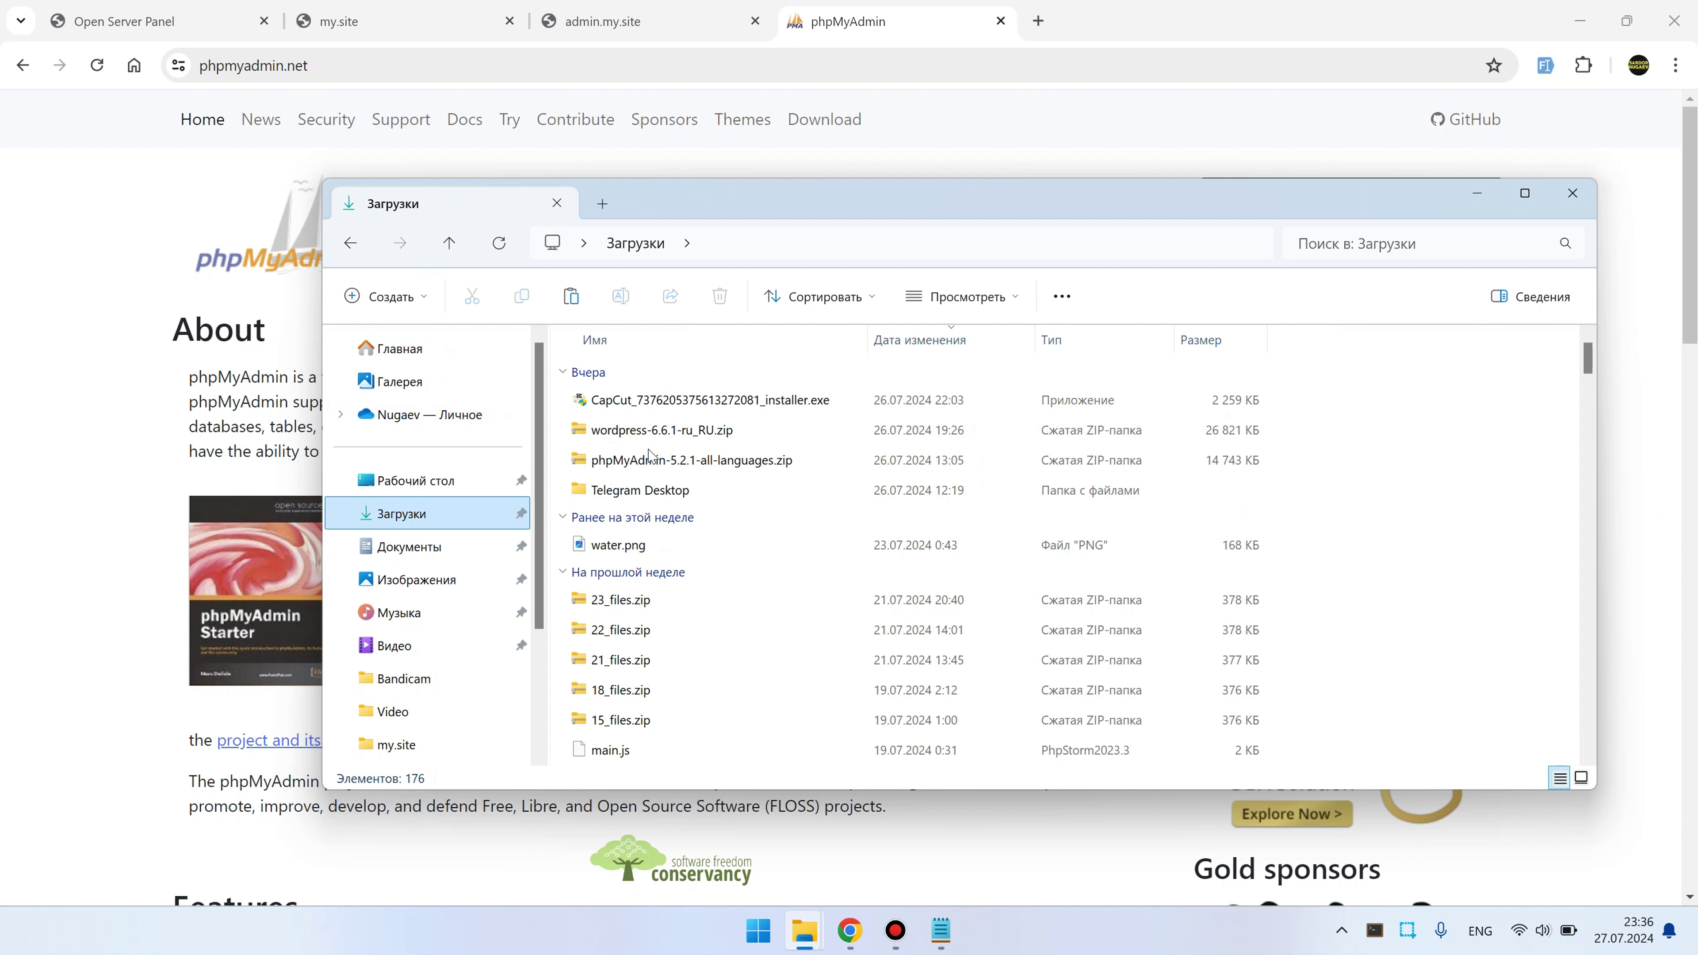
# Extract phpMyAdmin-5.2.1-all-languages.zip into its folder in Downloads
pyautogui.click(735, 464)
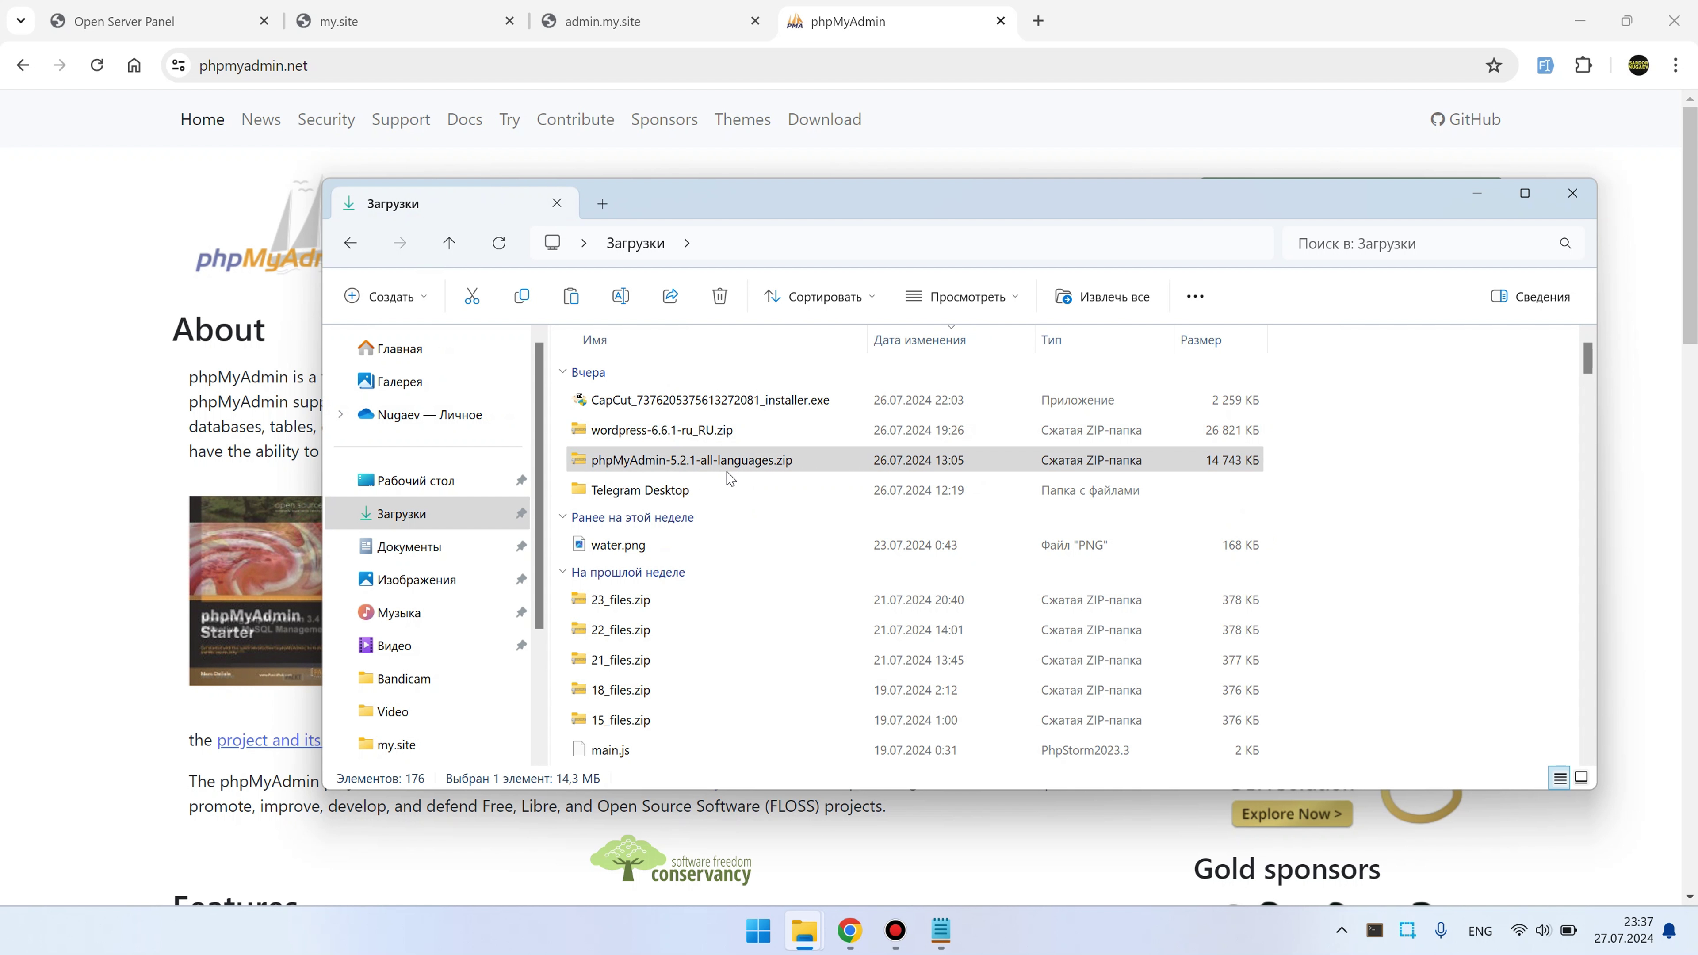
pyautogui.rightClick(728, 471)
pyautogui.click(861, 746)
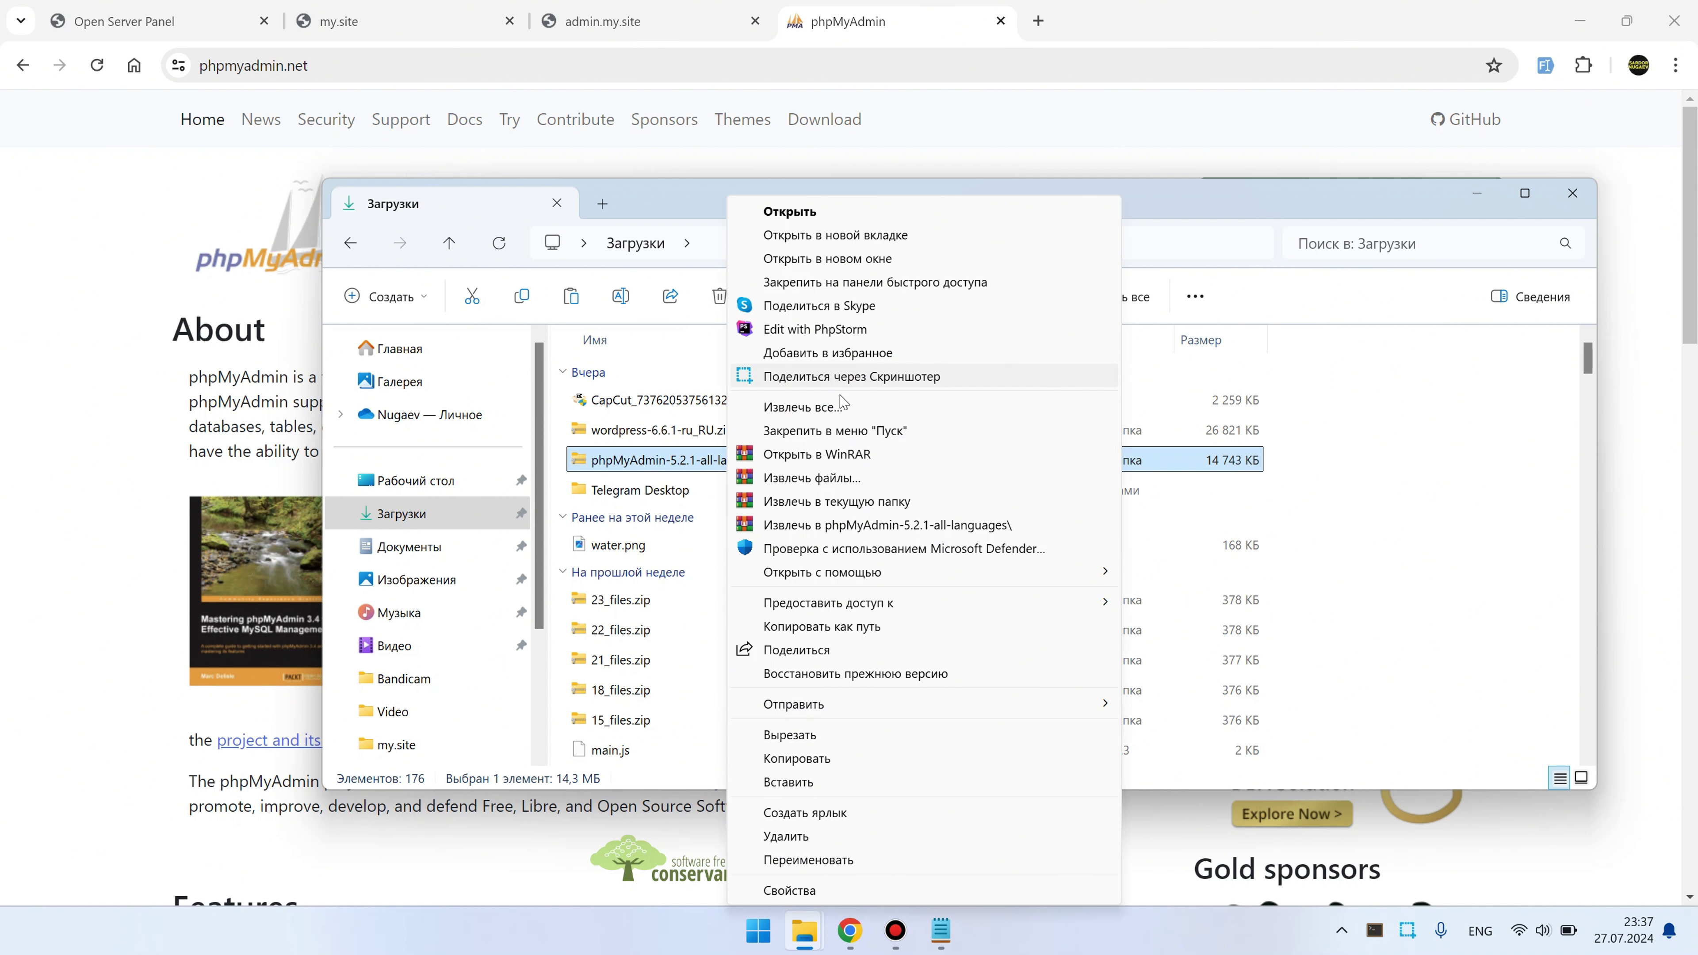
pyautogui.click(868, 482)
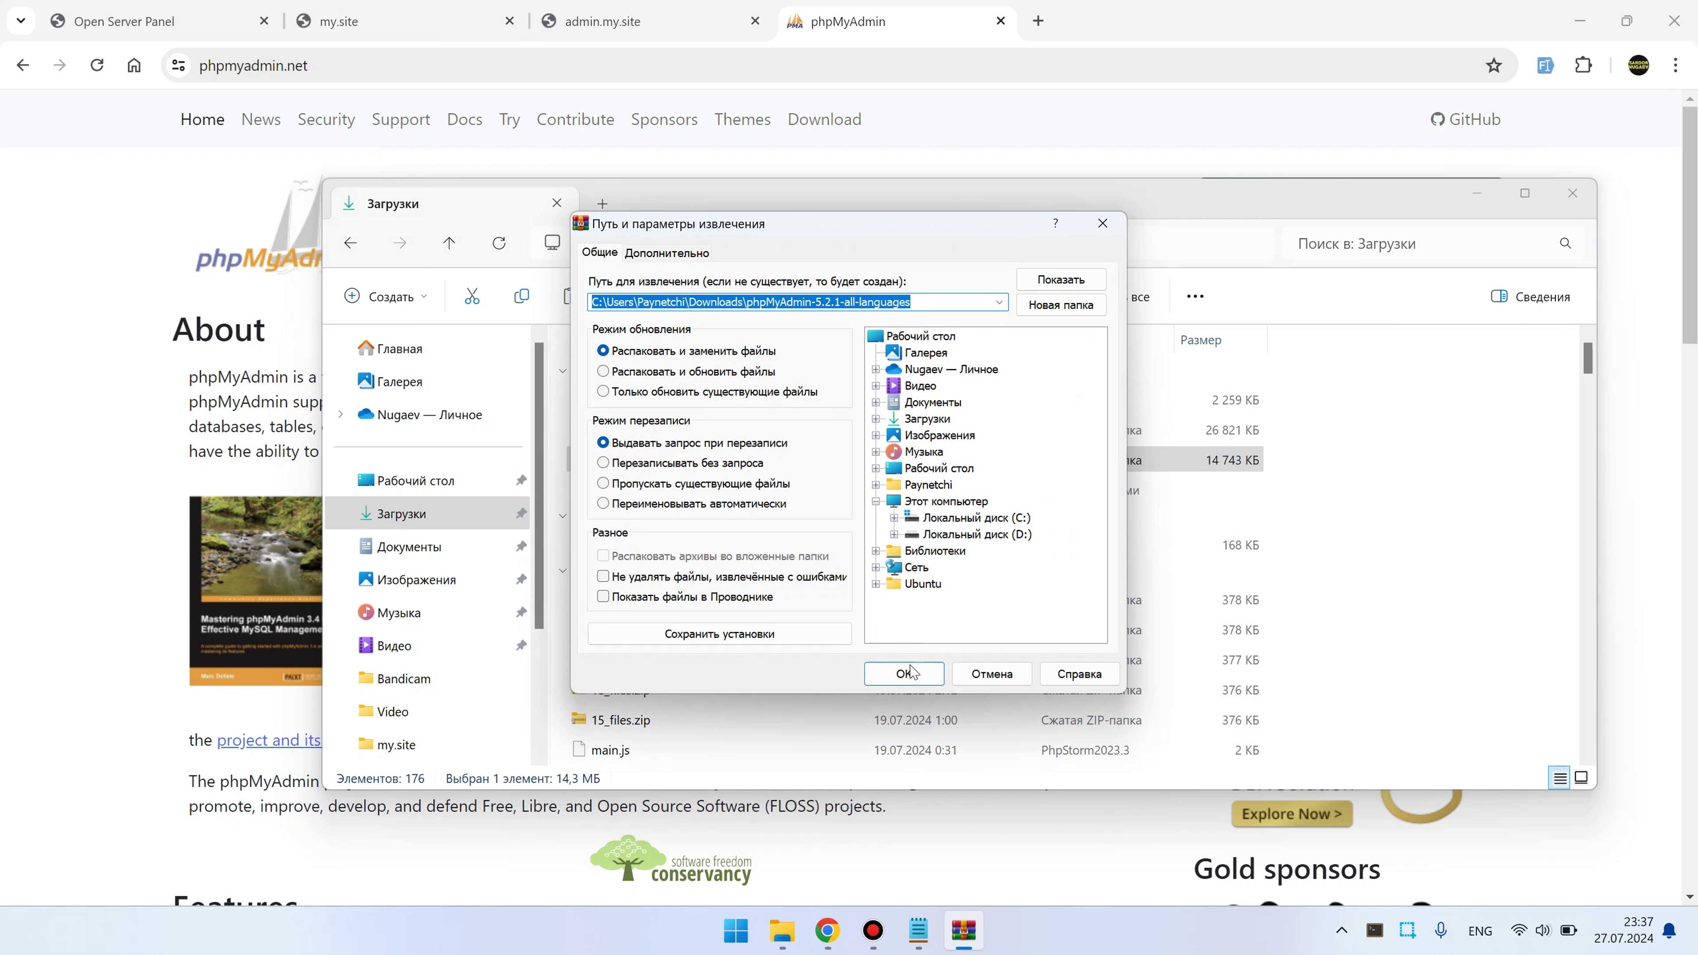
pyautogui.click(903, 672)
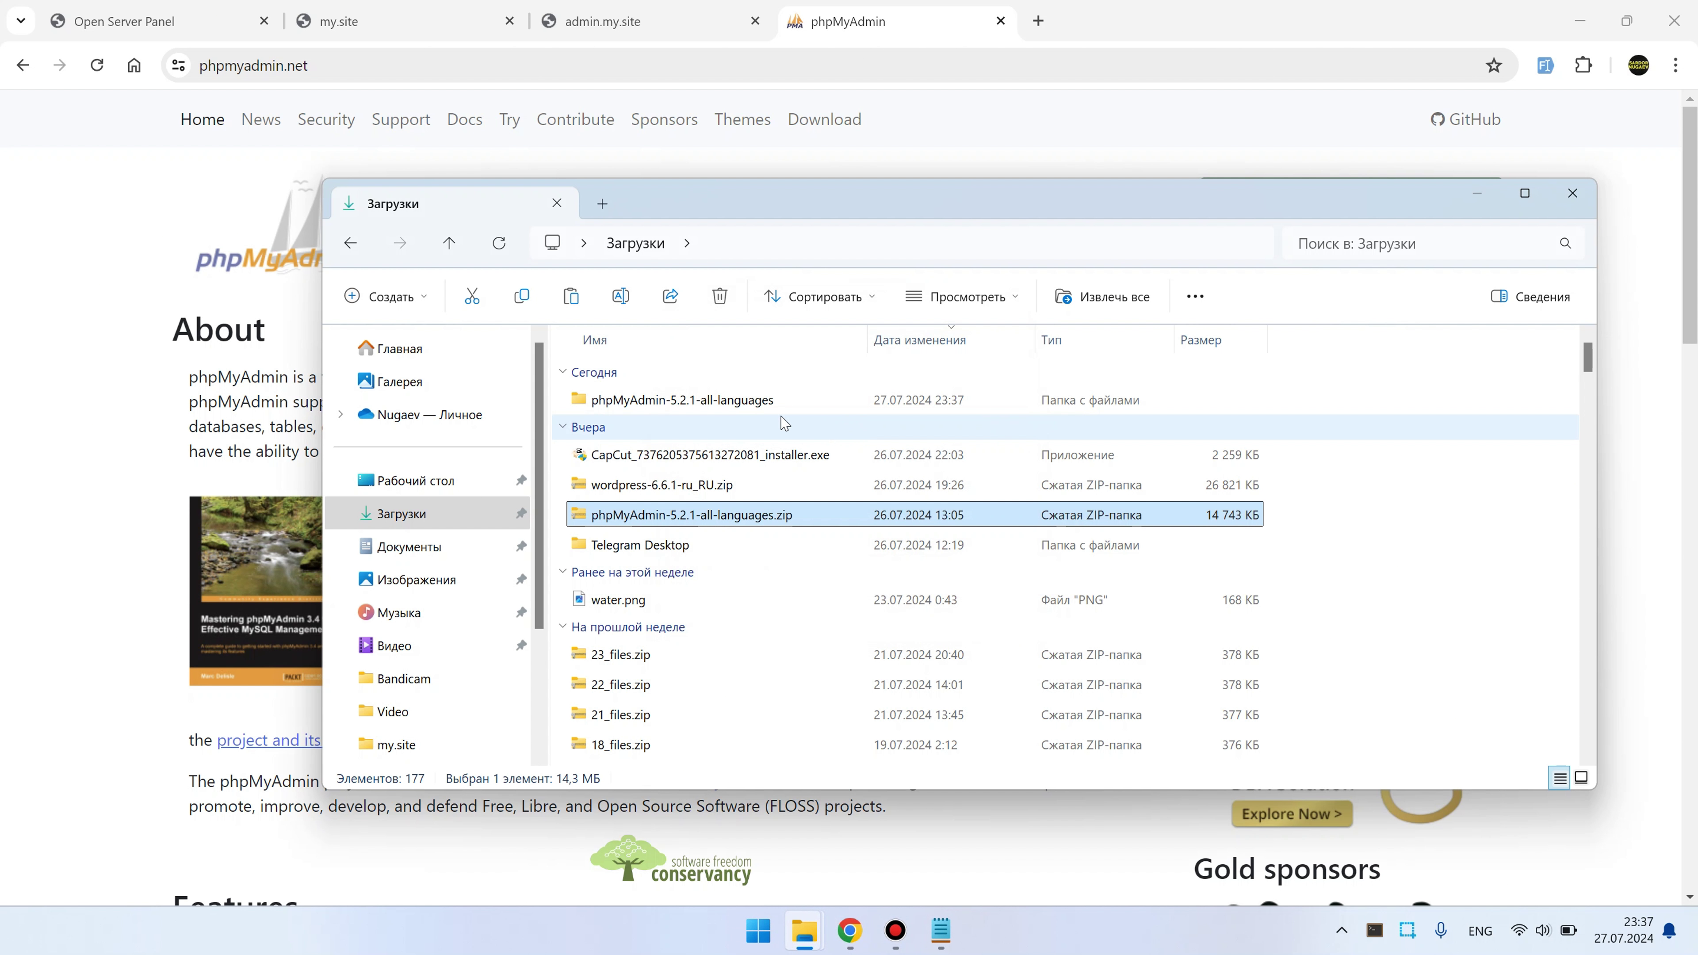
# In the inner phpMyAdmin-5.2.1-all-languages folder, sort by name and select all 27 items
pyautogui.doubleClick(697, 401)
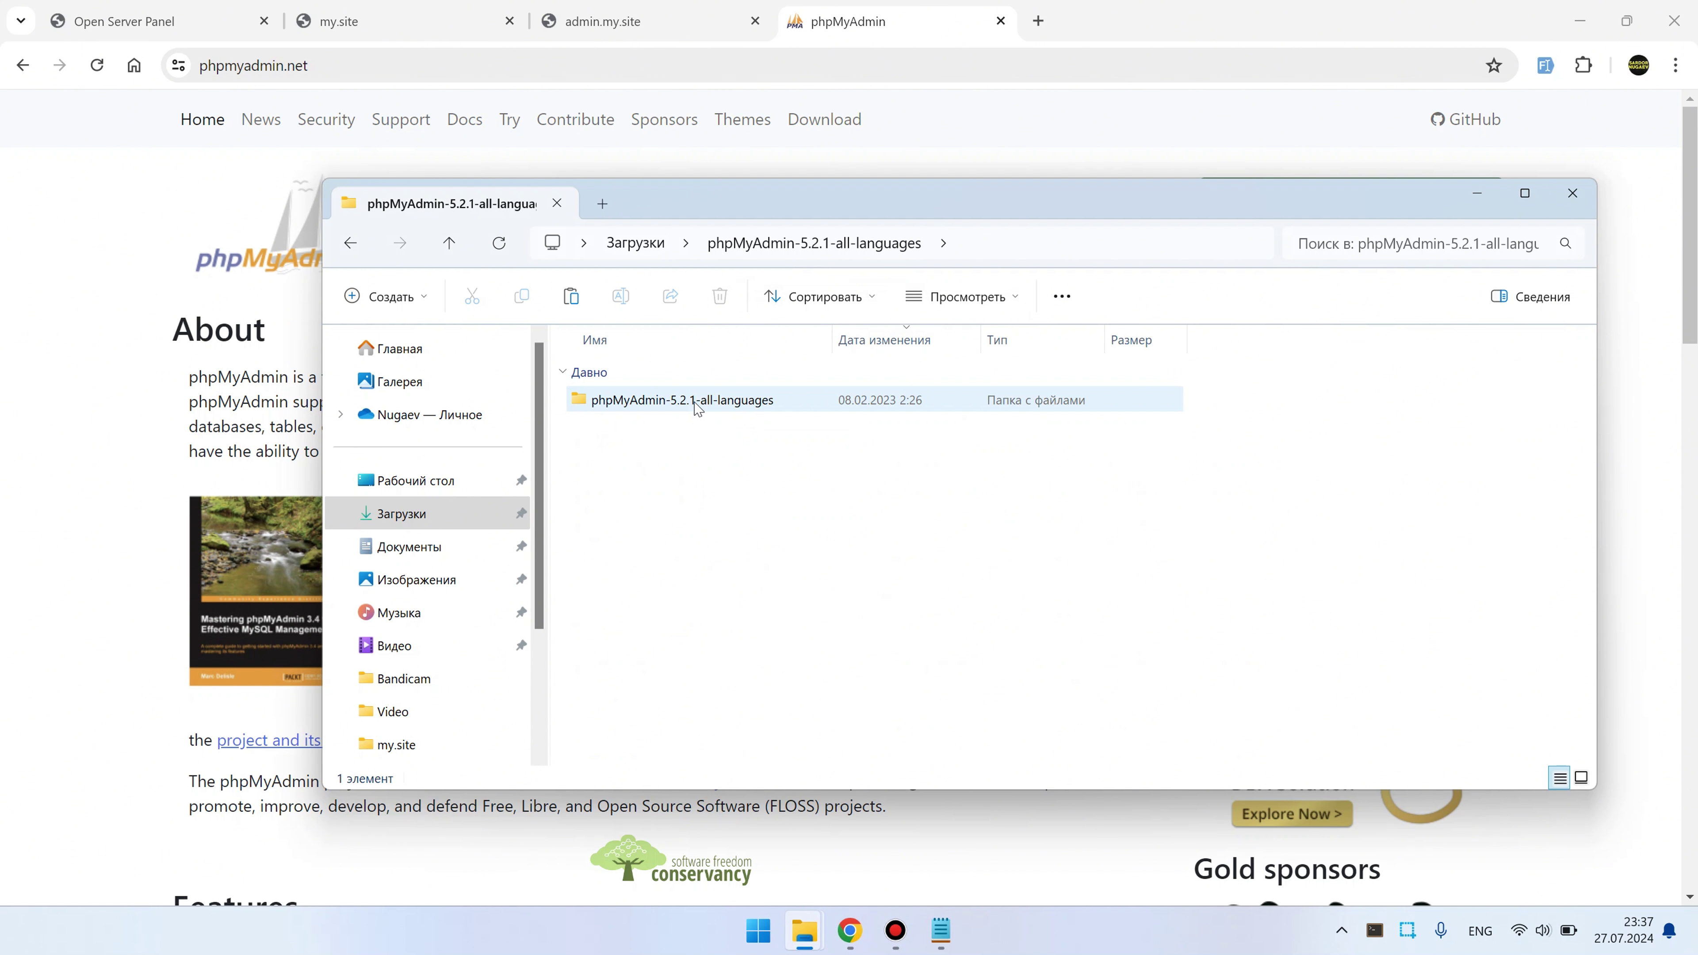
pyautogui.doubleClick(697, 402)
pyautogui.scroll(-5, 1563, 648)
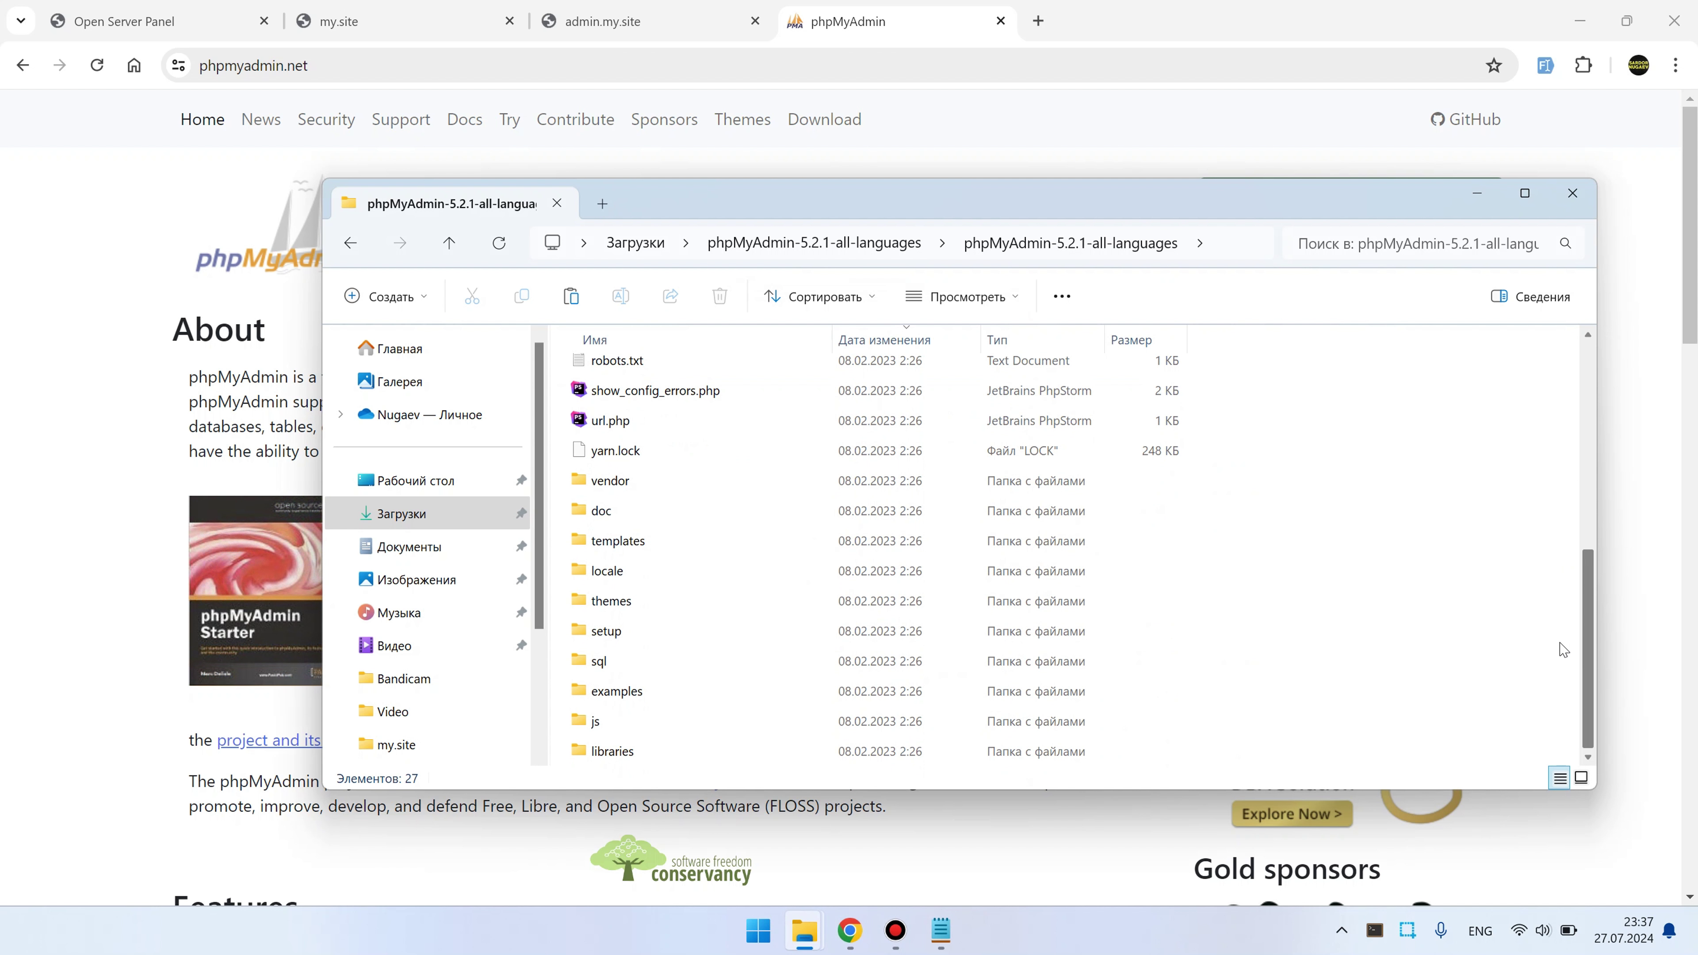
pyautogui.scroll(5, 1297, 421)
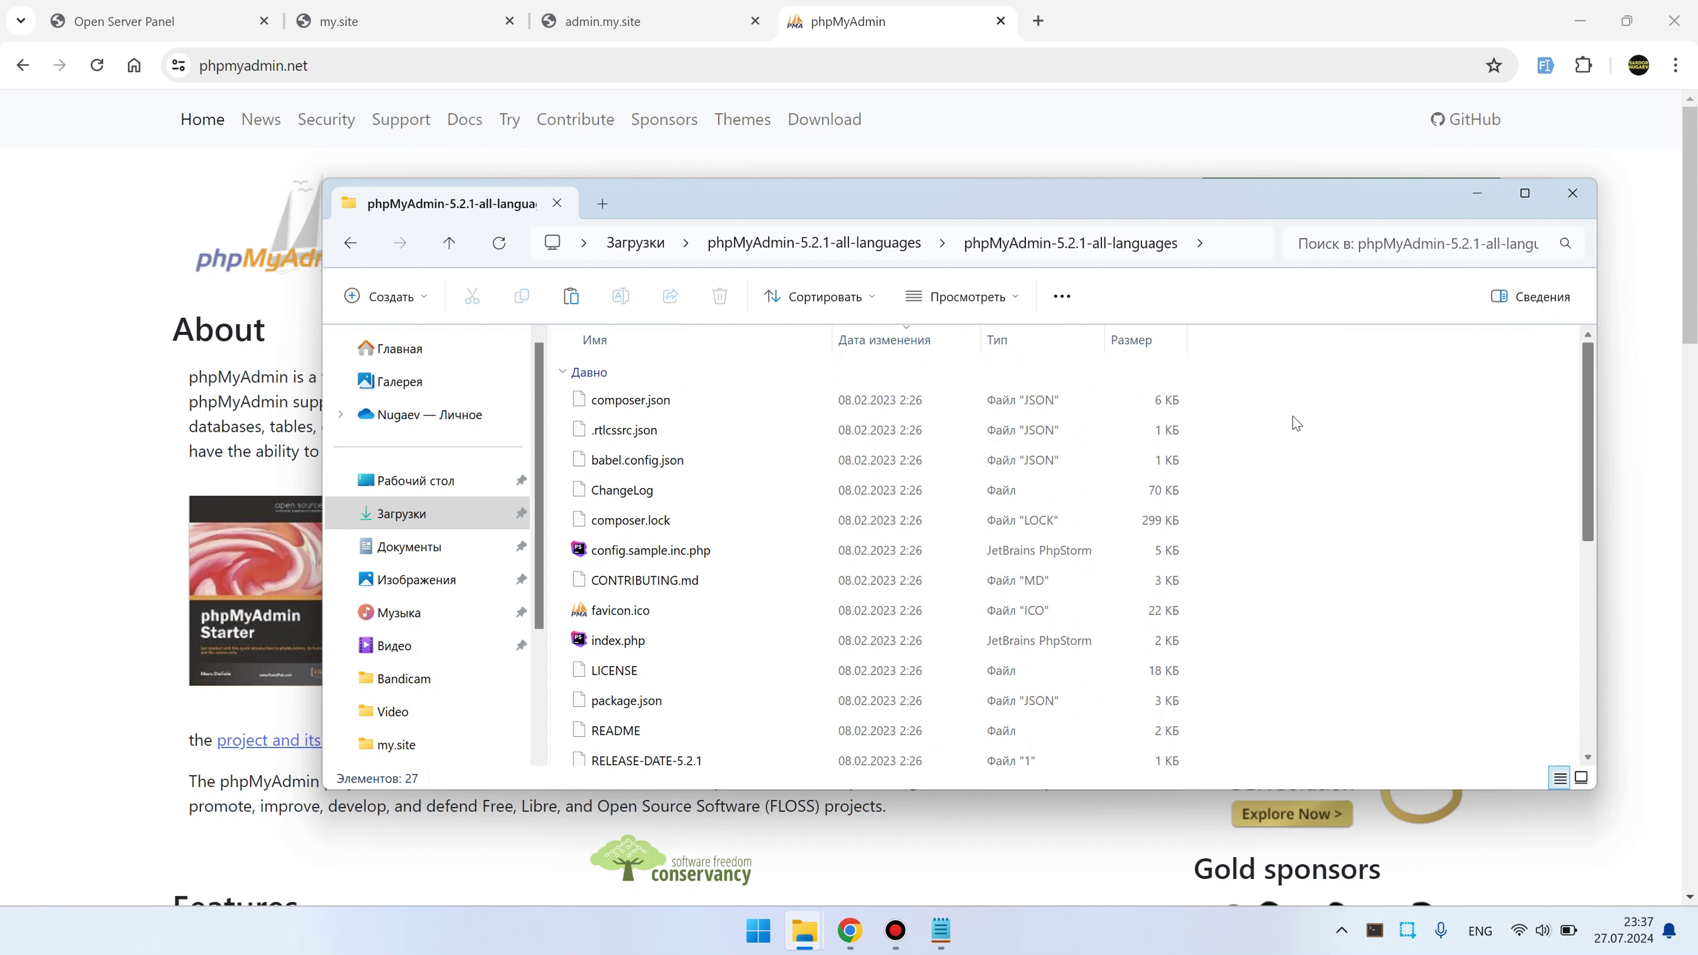
pyautogui.click(682, 342)
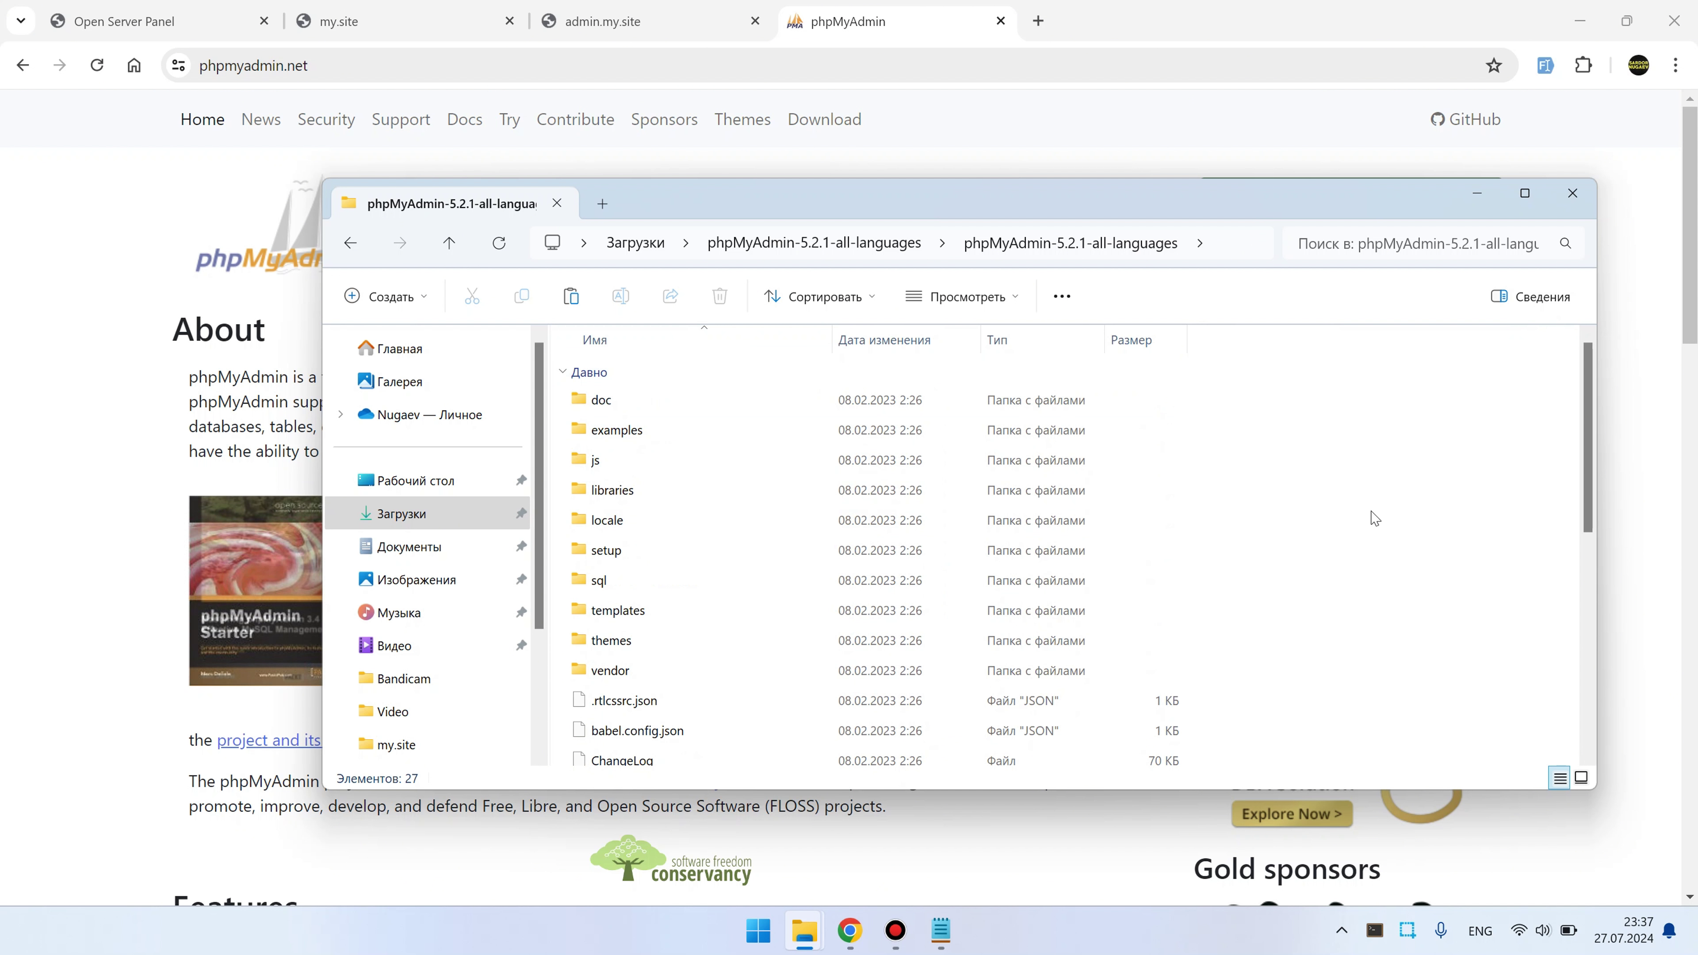
pyautogui.hotkey('ctrl', 'a')
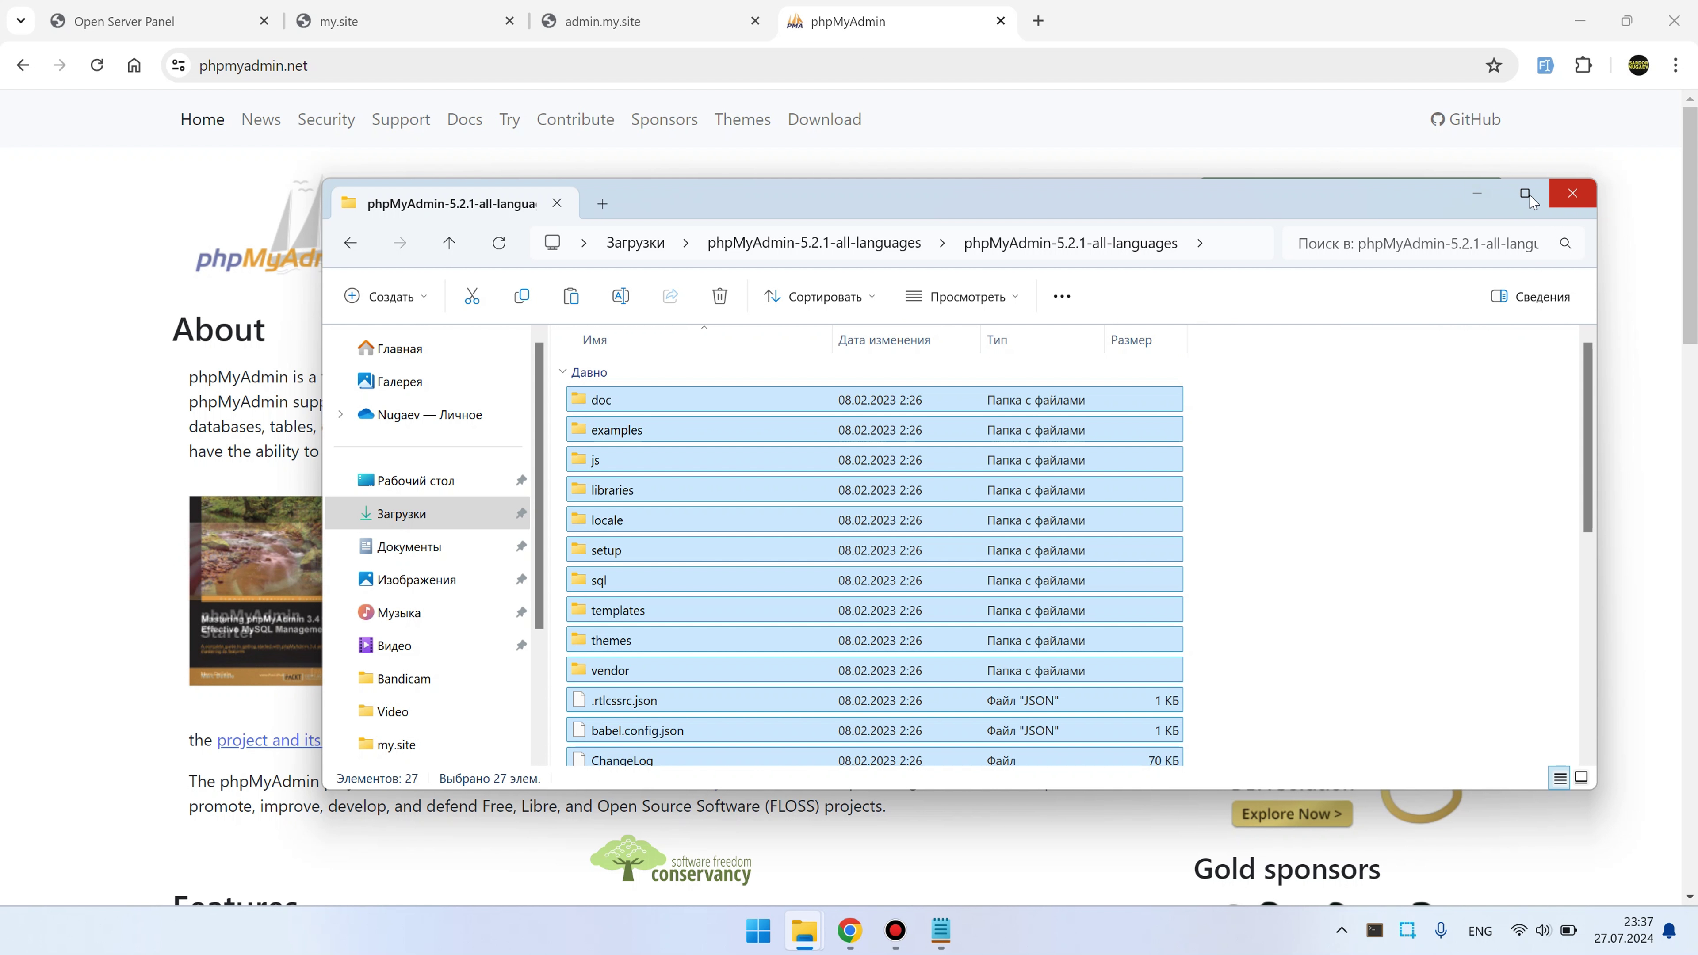
# Create a folder named public inside phpmyadmin\.osp
pyautogui.click(1477, 193)
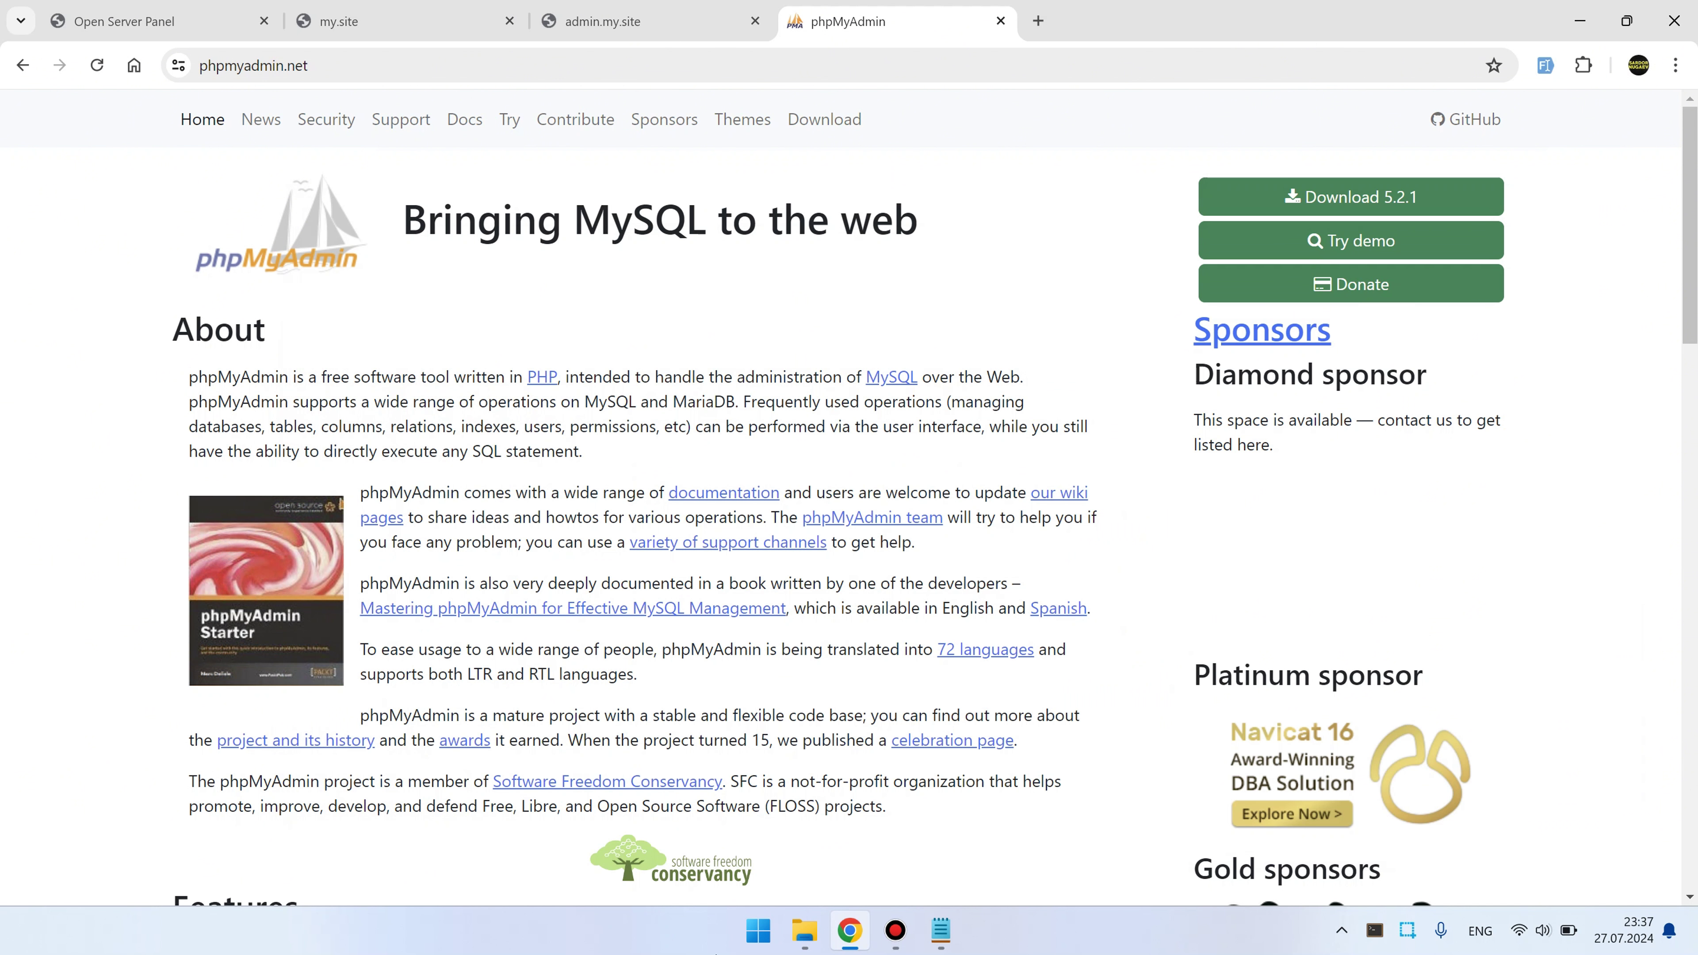
pyautogui.moveTo(805, 930)
pyautogui.click(718, 829)
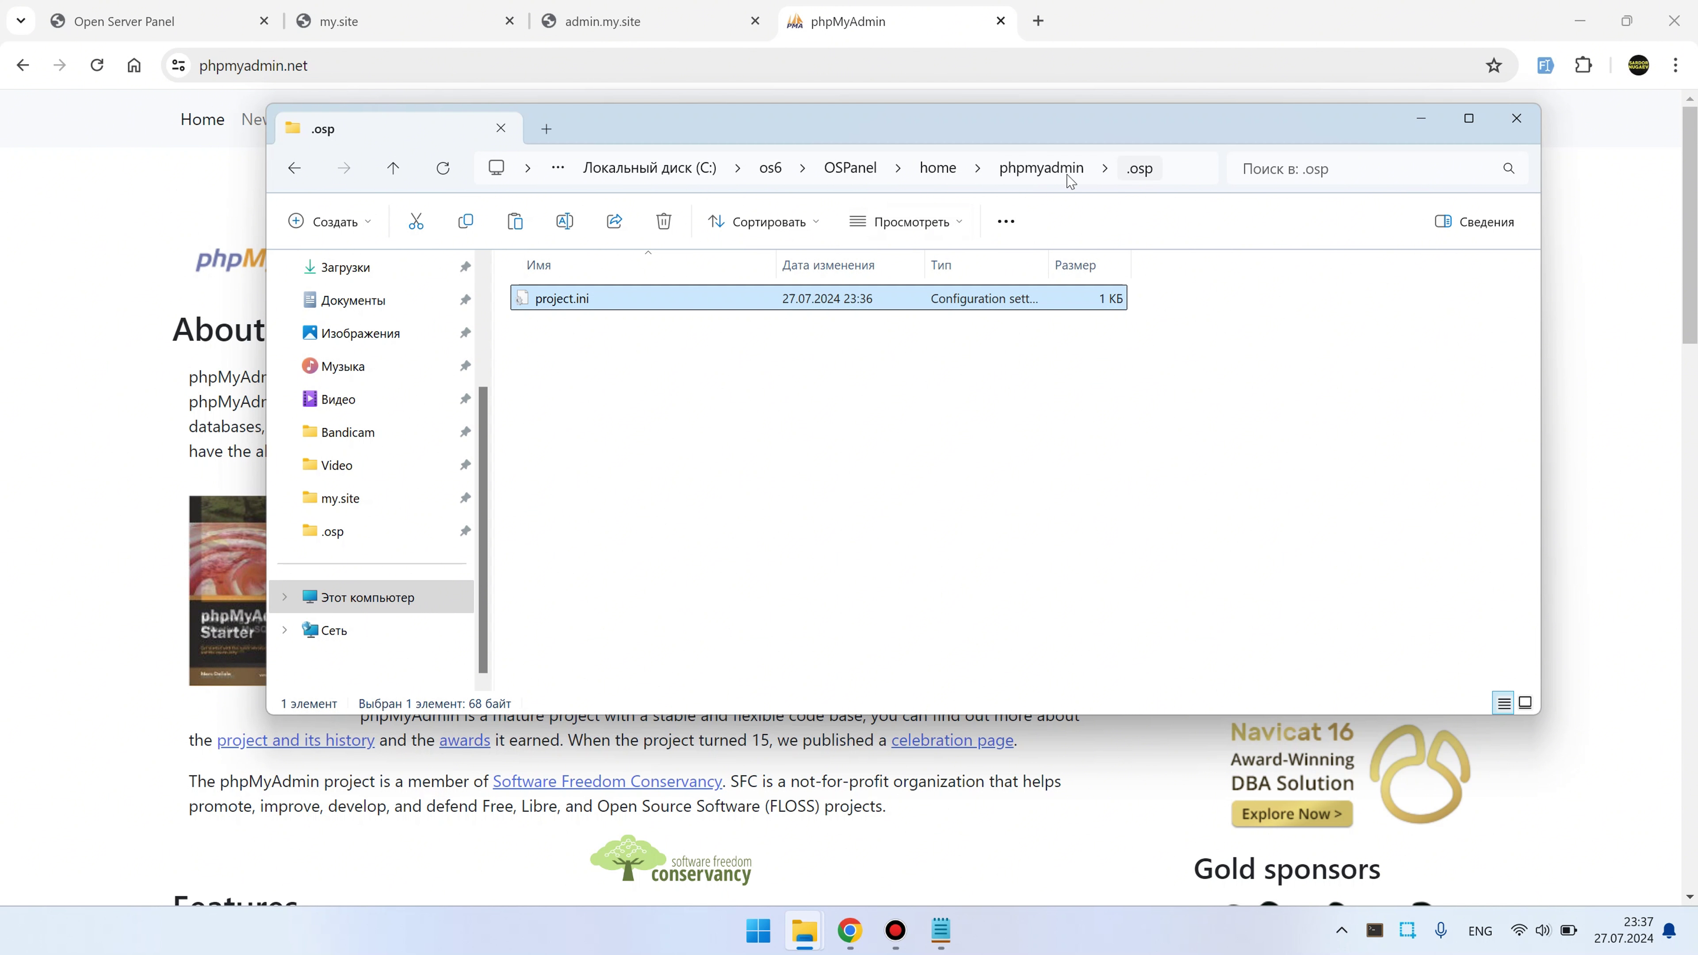
pyautogui.rightClick(645, 389)
pyautogui.moveTo(969, 595)
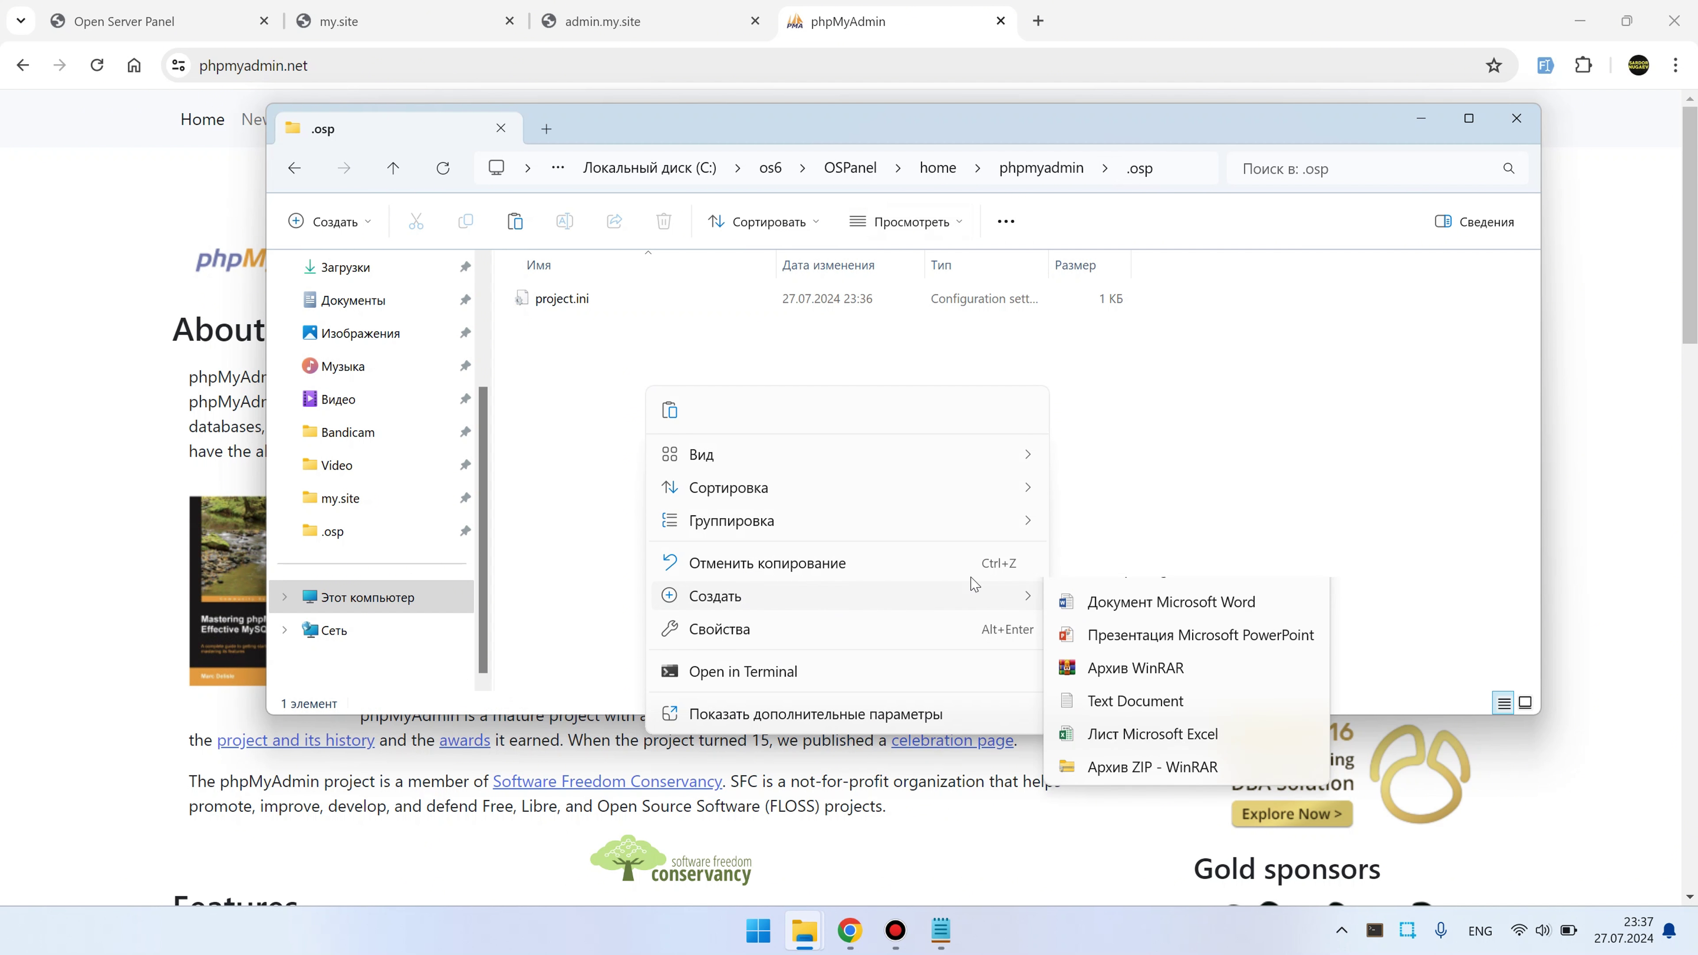
pyautogui.click(1103, 602)
pyautogui.write('puclic')
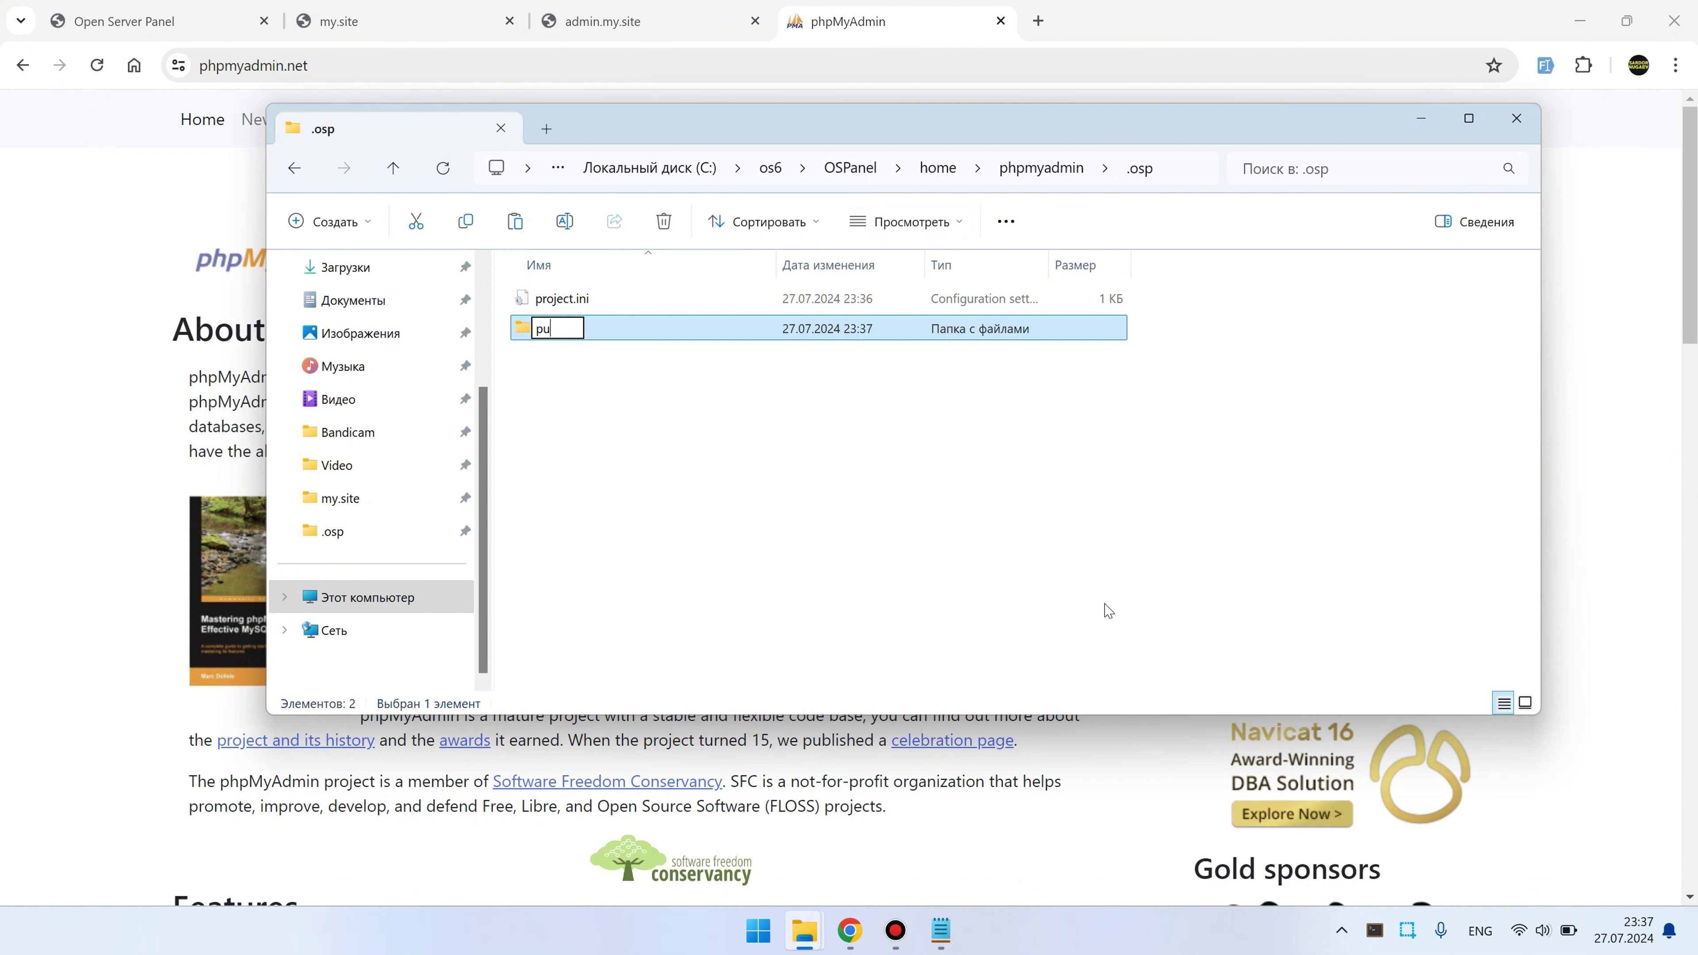
pyautogui.press('BackSpace')
pyautogui.press('BackSpace')
pyautogui.press('BackSpace')
pyautogui.press('BackSpace')
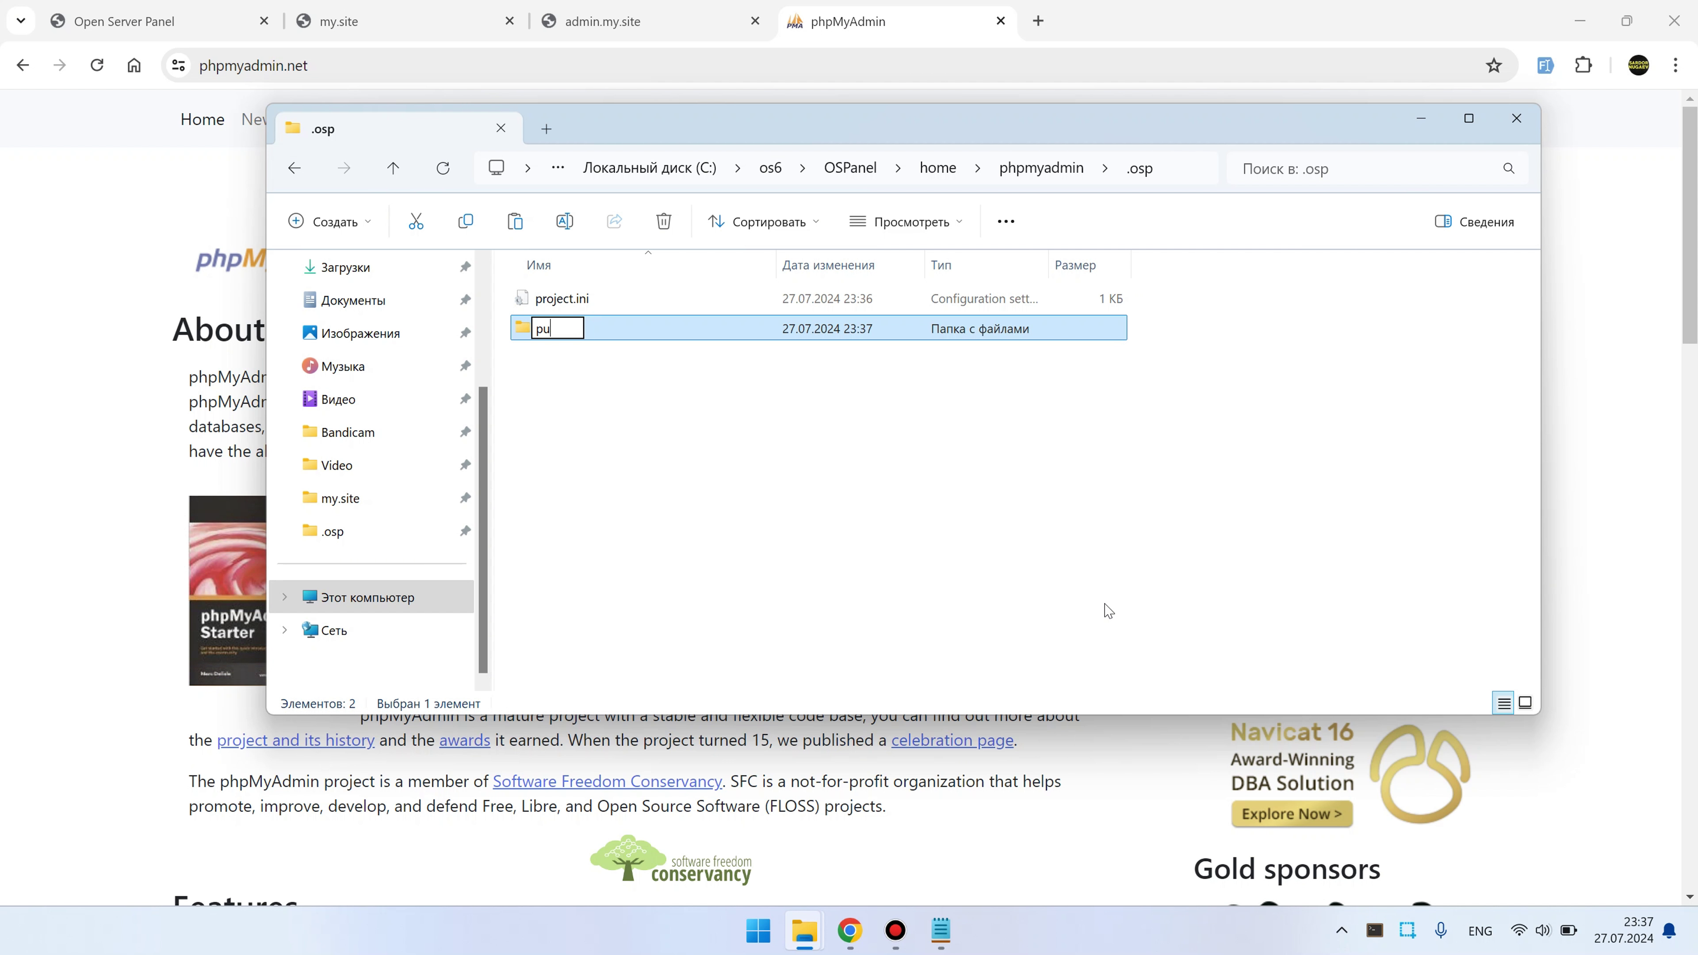
pyautogui.write('blic')
pyautogui.press('Return')
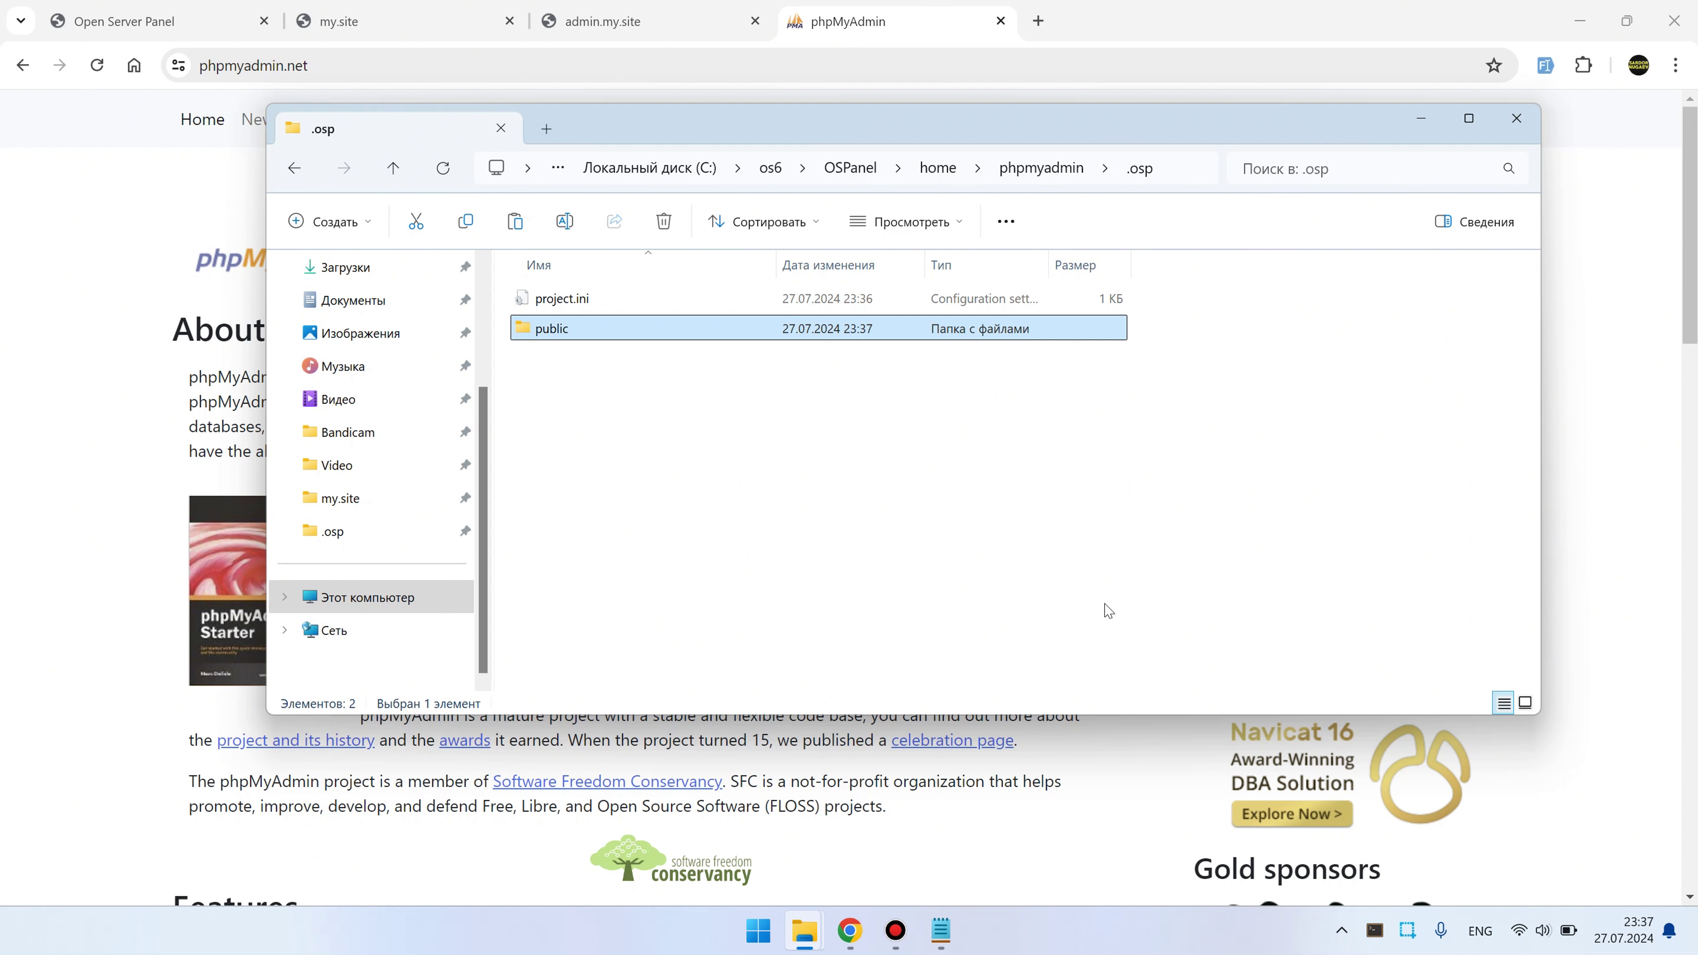
pyautogui.press('Return')
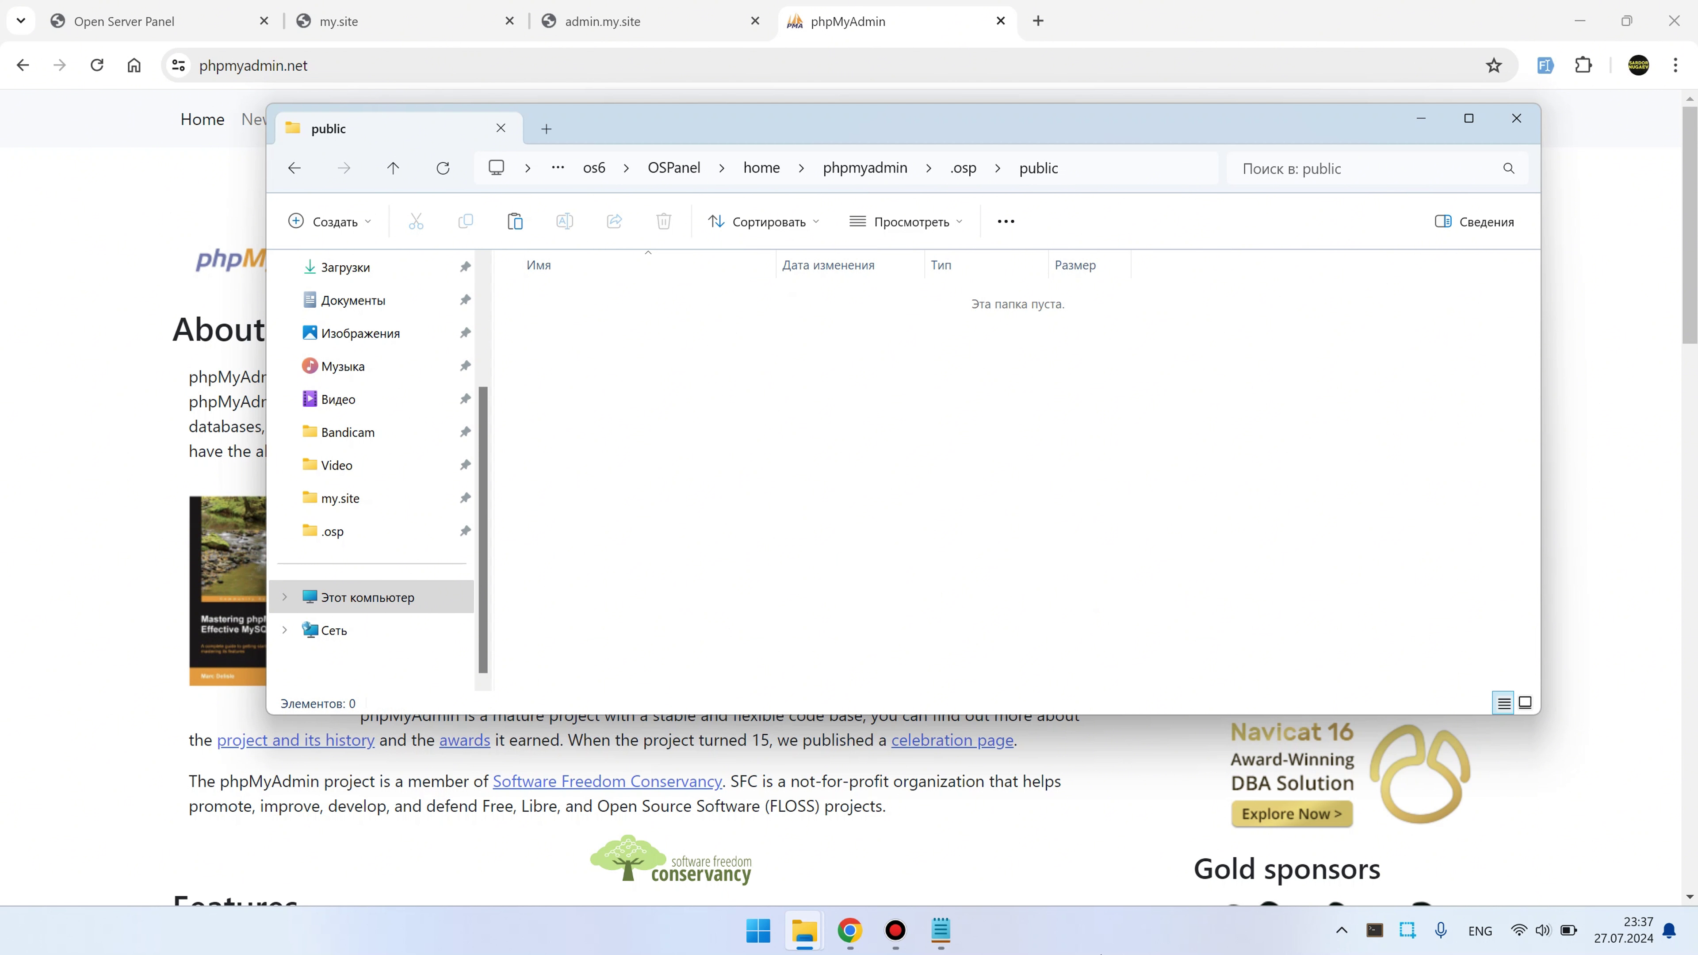
# Paste all the phpMyAdmin files into public and return to the browser
pyautogui.hotkey('ctrl', 'v')
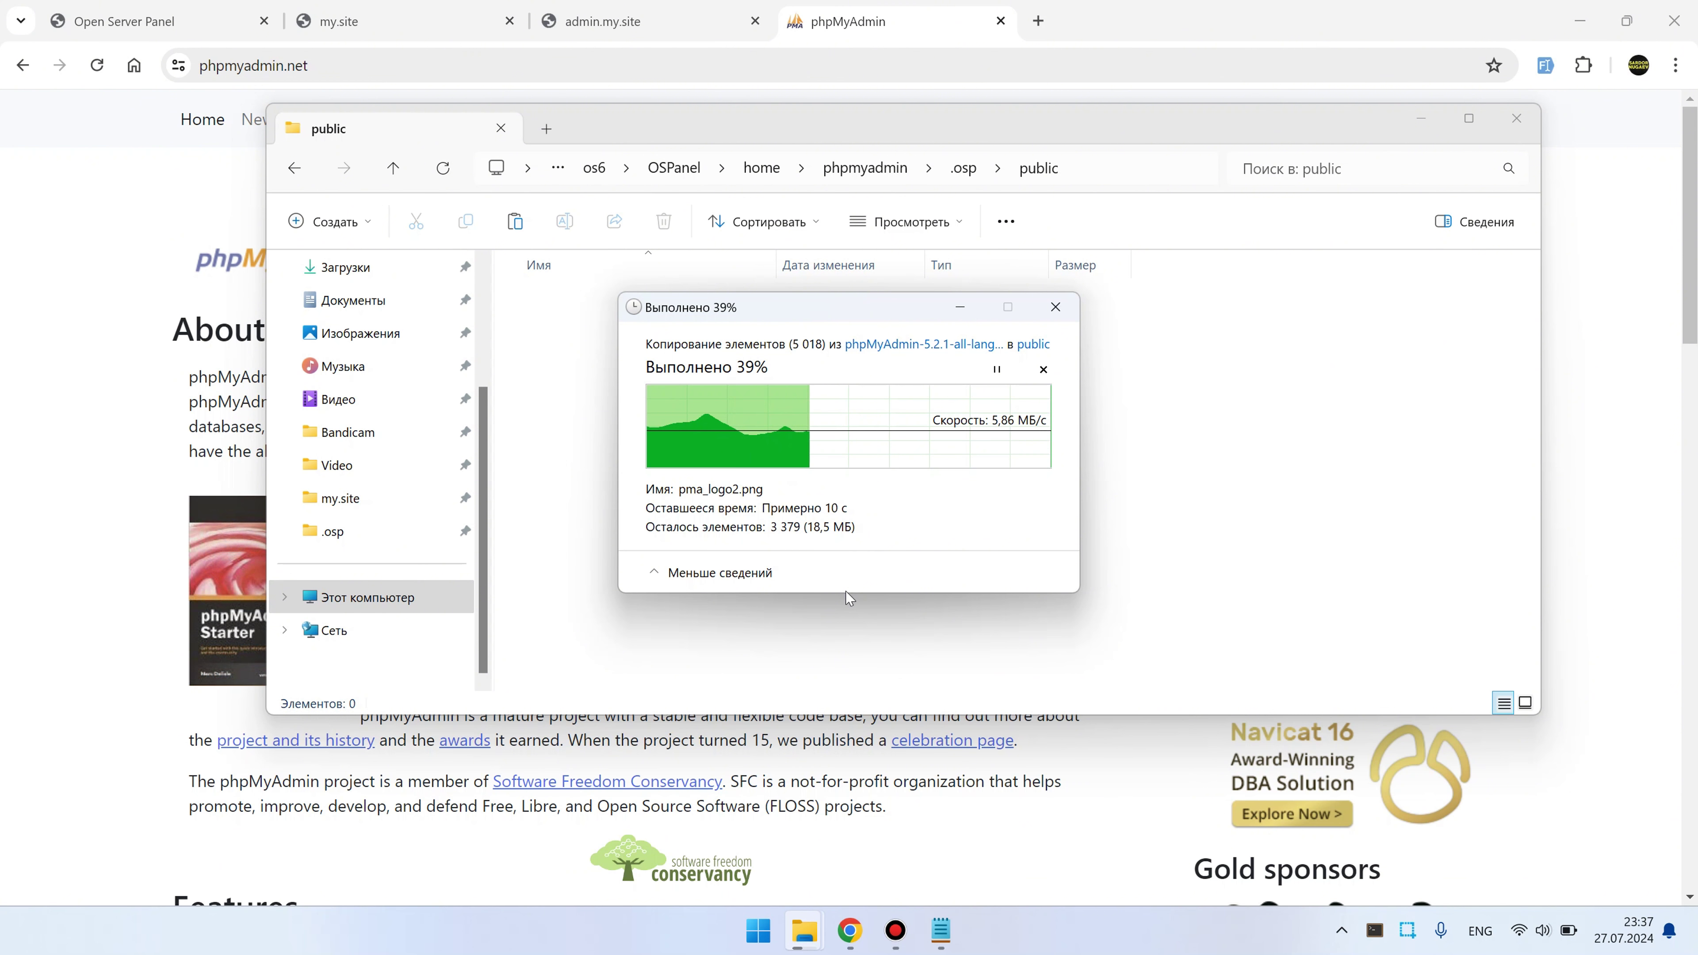
pyautogui.moveTo(871, 321); pyautogui.dragTo(1170, 350)
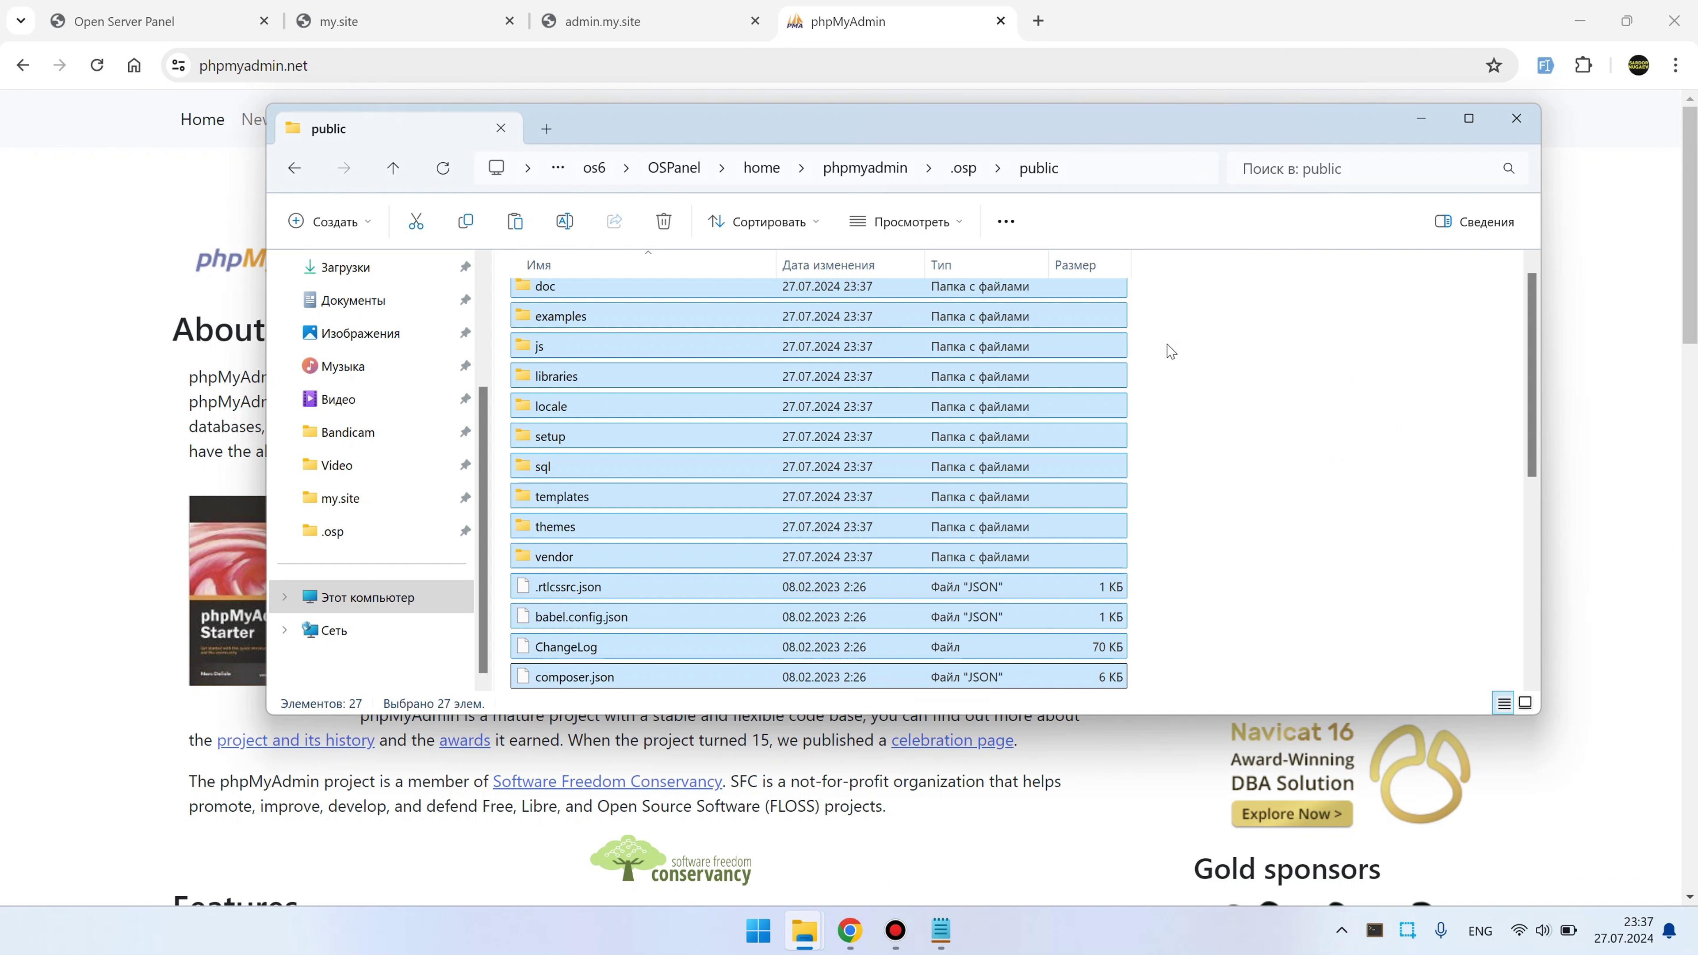
pyautogui.click(1186, 8)
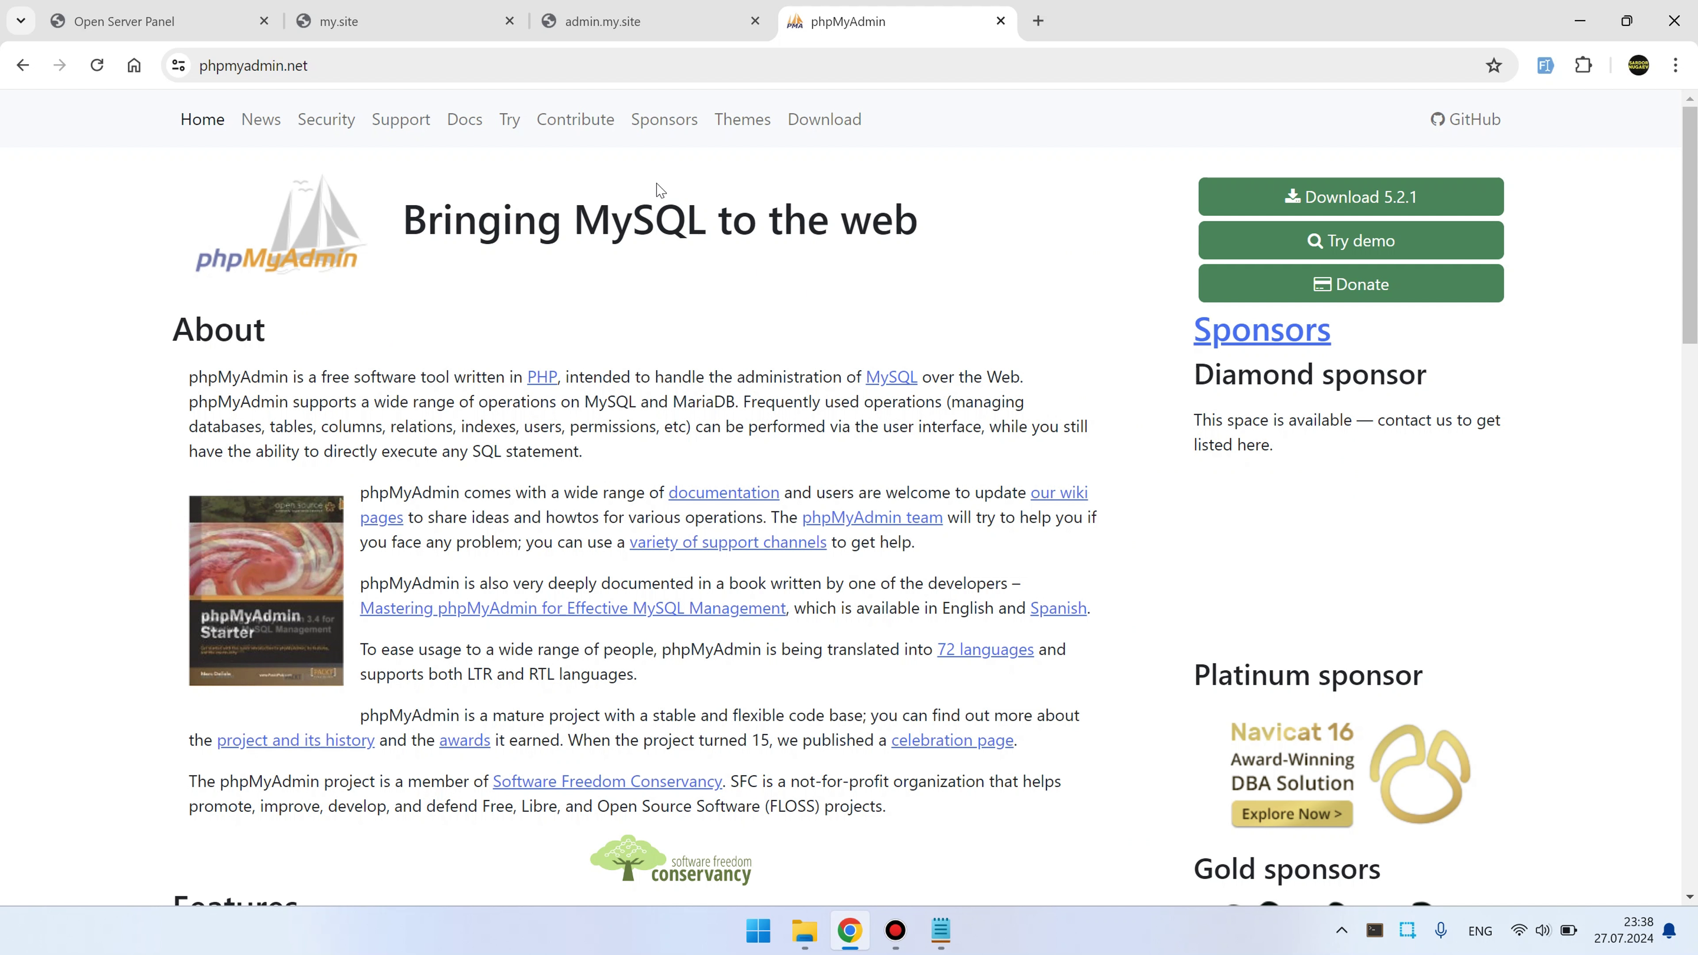
# Open the phpMyAdmin documentation page and review the PHP-7.4 engine setting in project.ini
pyautogui.click(464, 120)
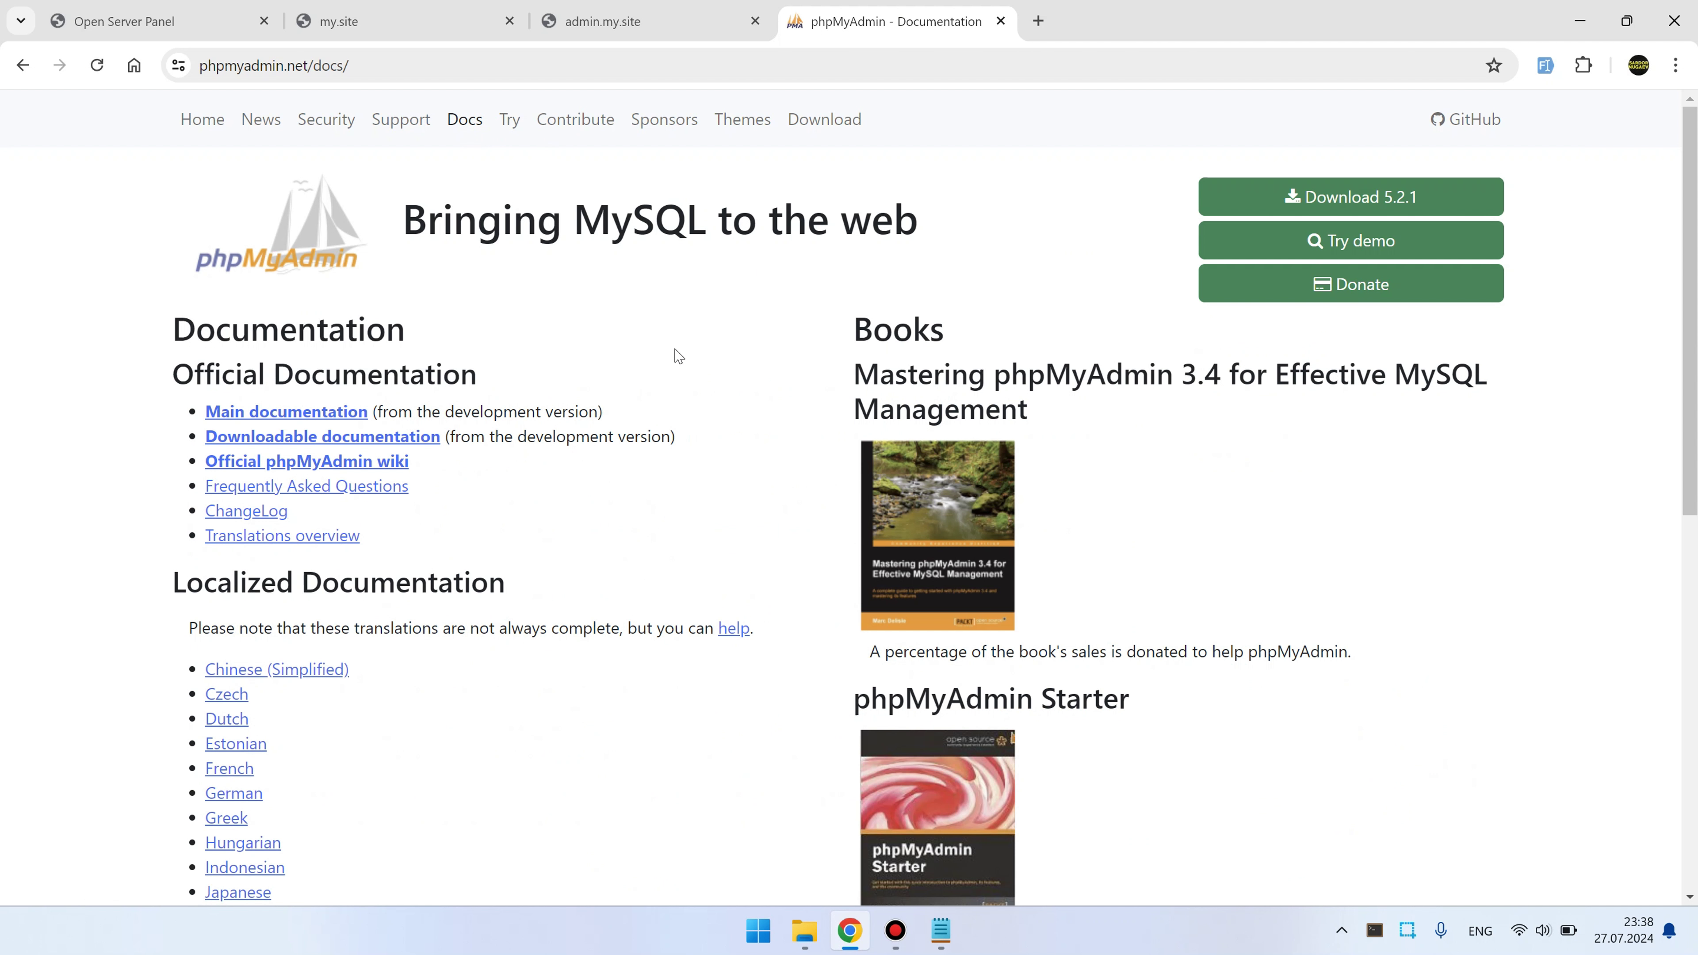
pyautogui.click(940, 930)
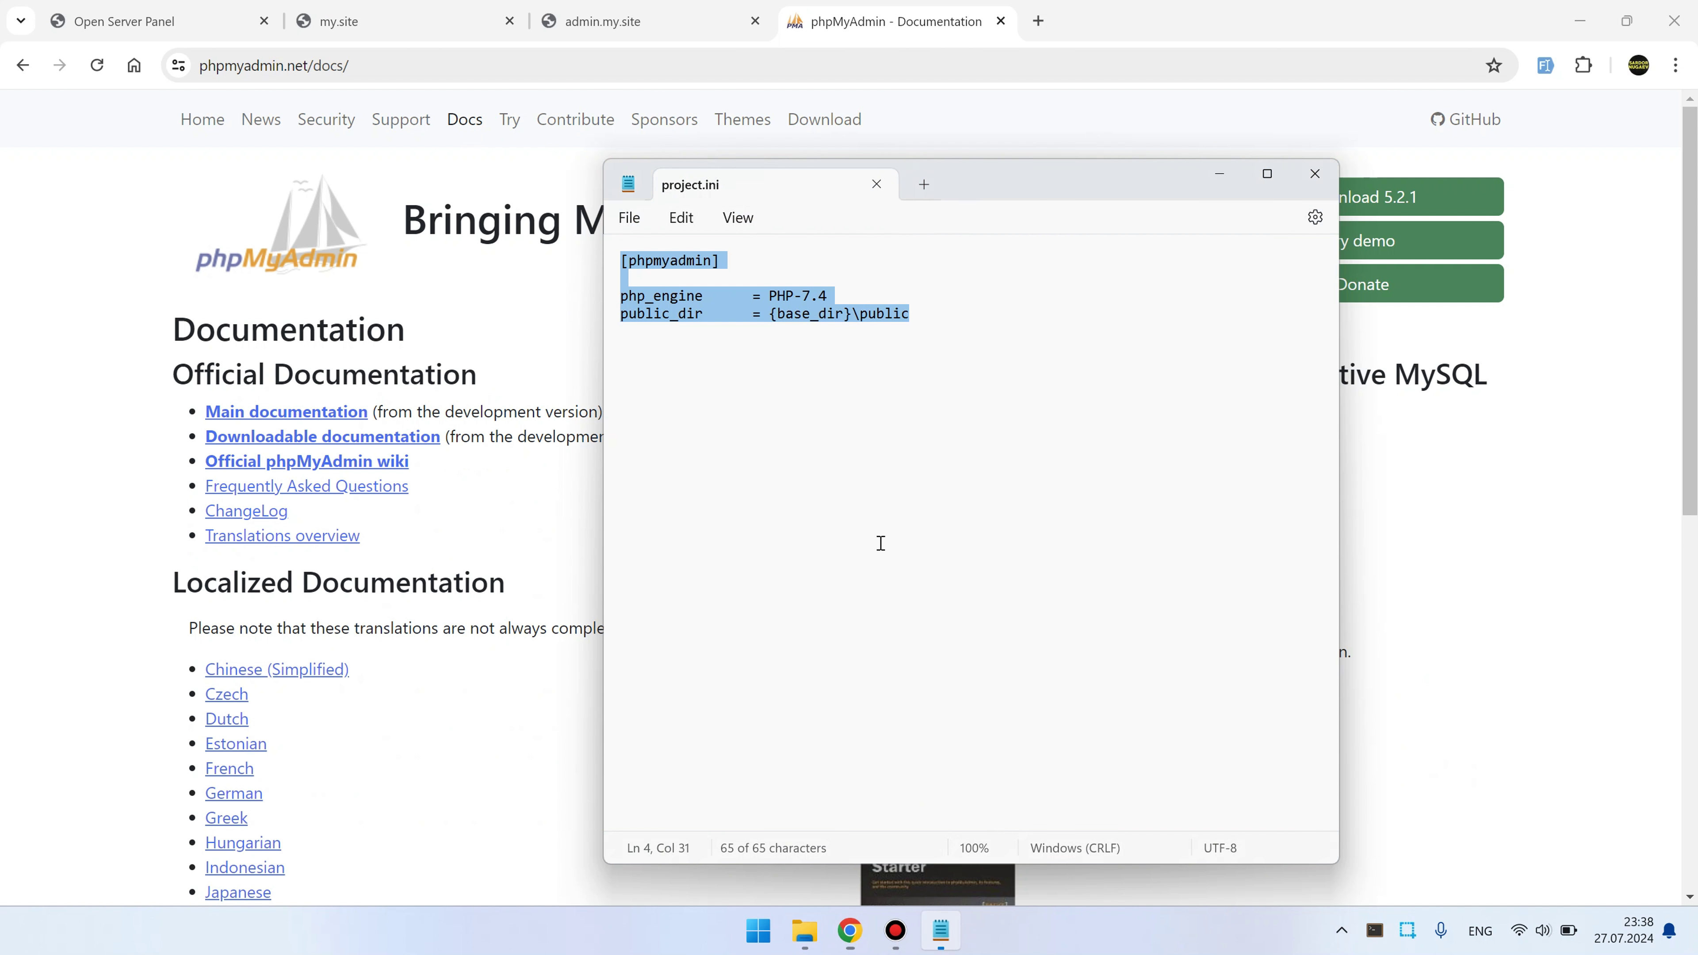
pyautogui.press('Right')
pyautogui.moveTo(767, 300); pyautogui.dragTo(916, 319)
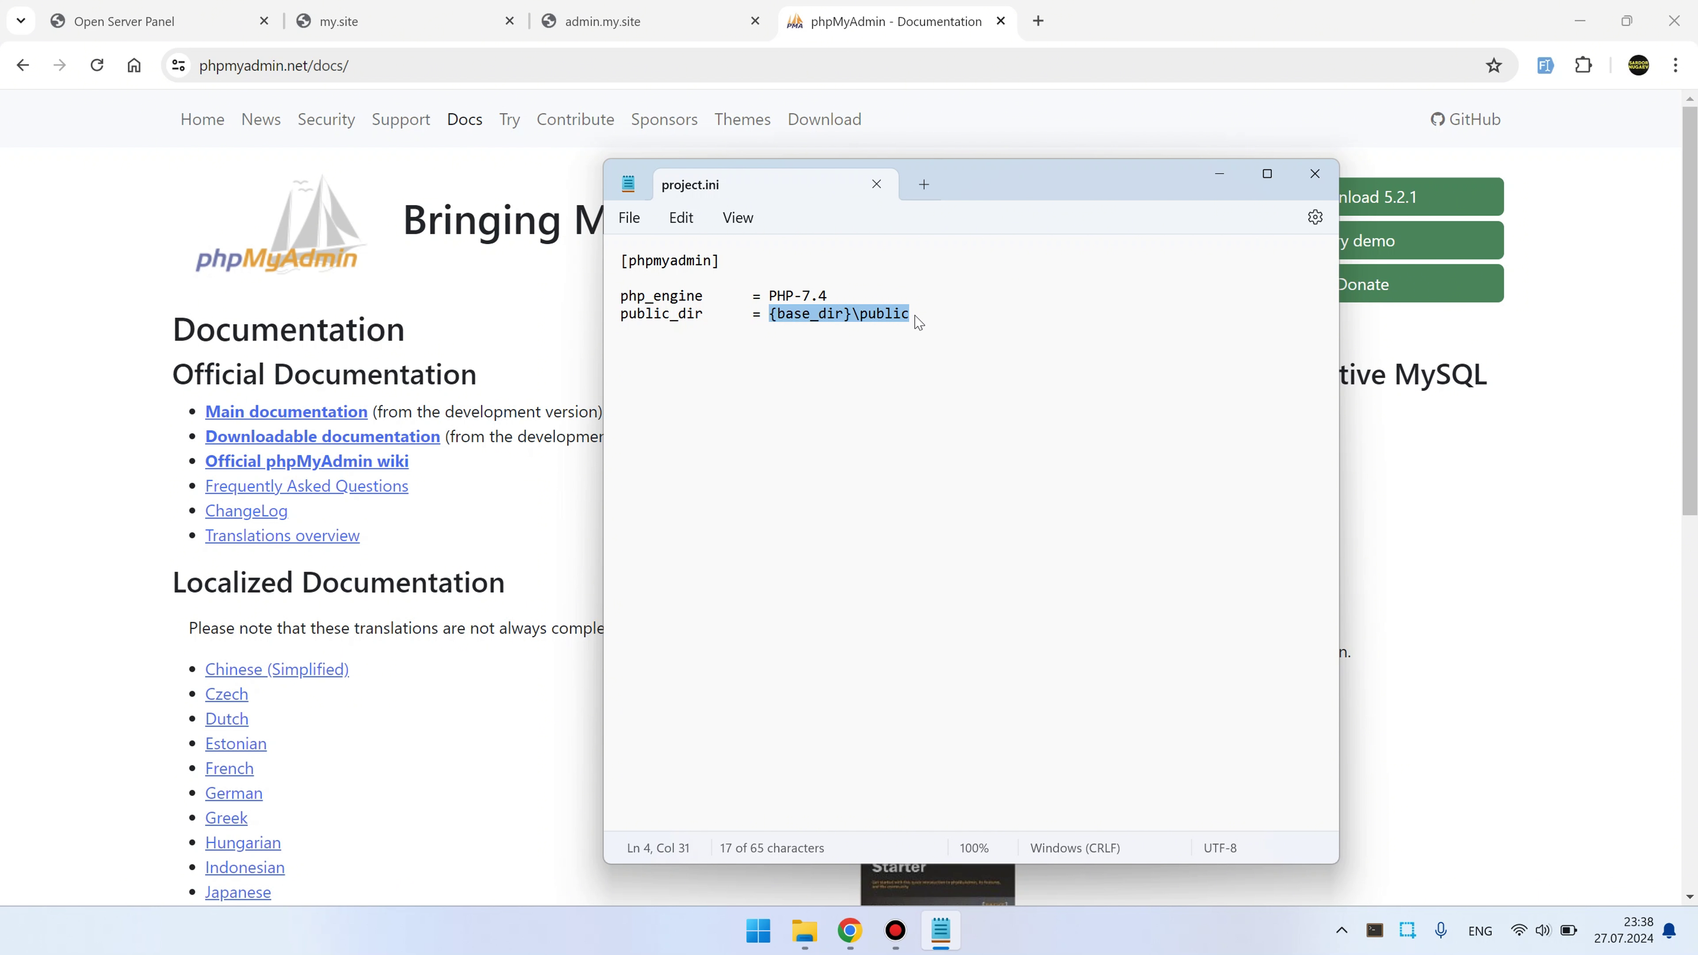
pyautogui.click(1119, 8)
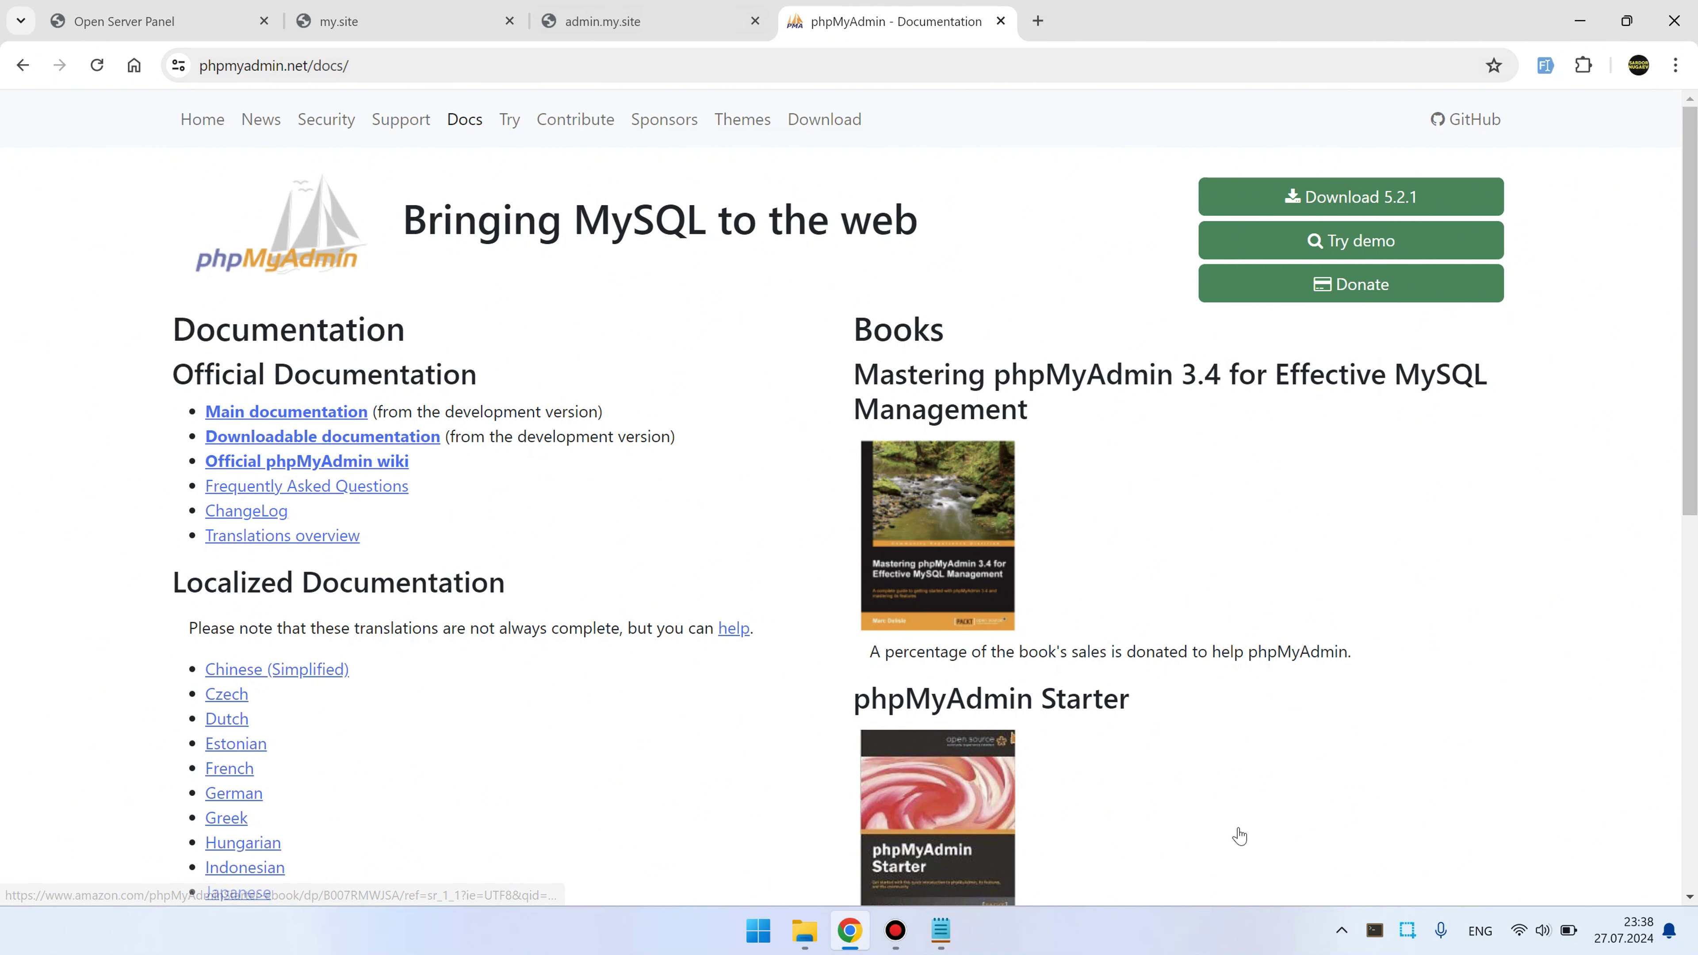
# Restart Open Server, confirm public_dir reads {base_dir}\public, and bring back the phpMyAdmin folder
pyautogui.click(1373, 939)
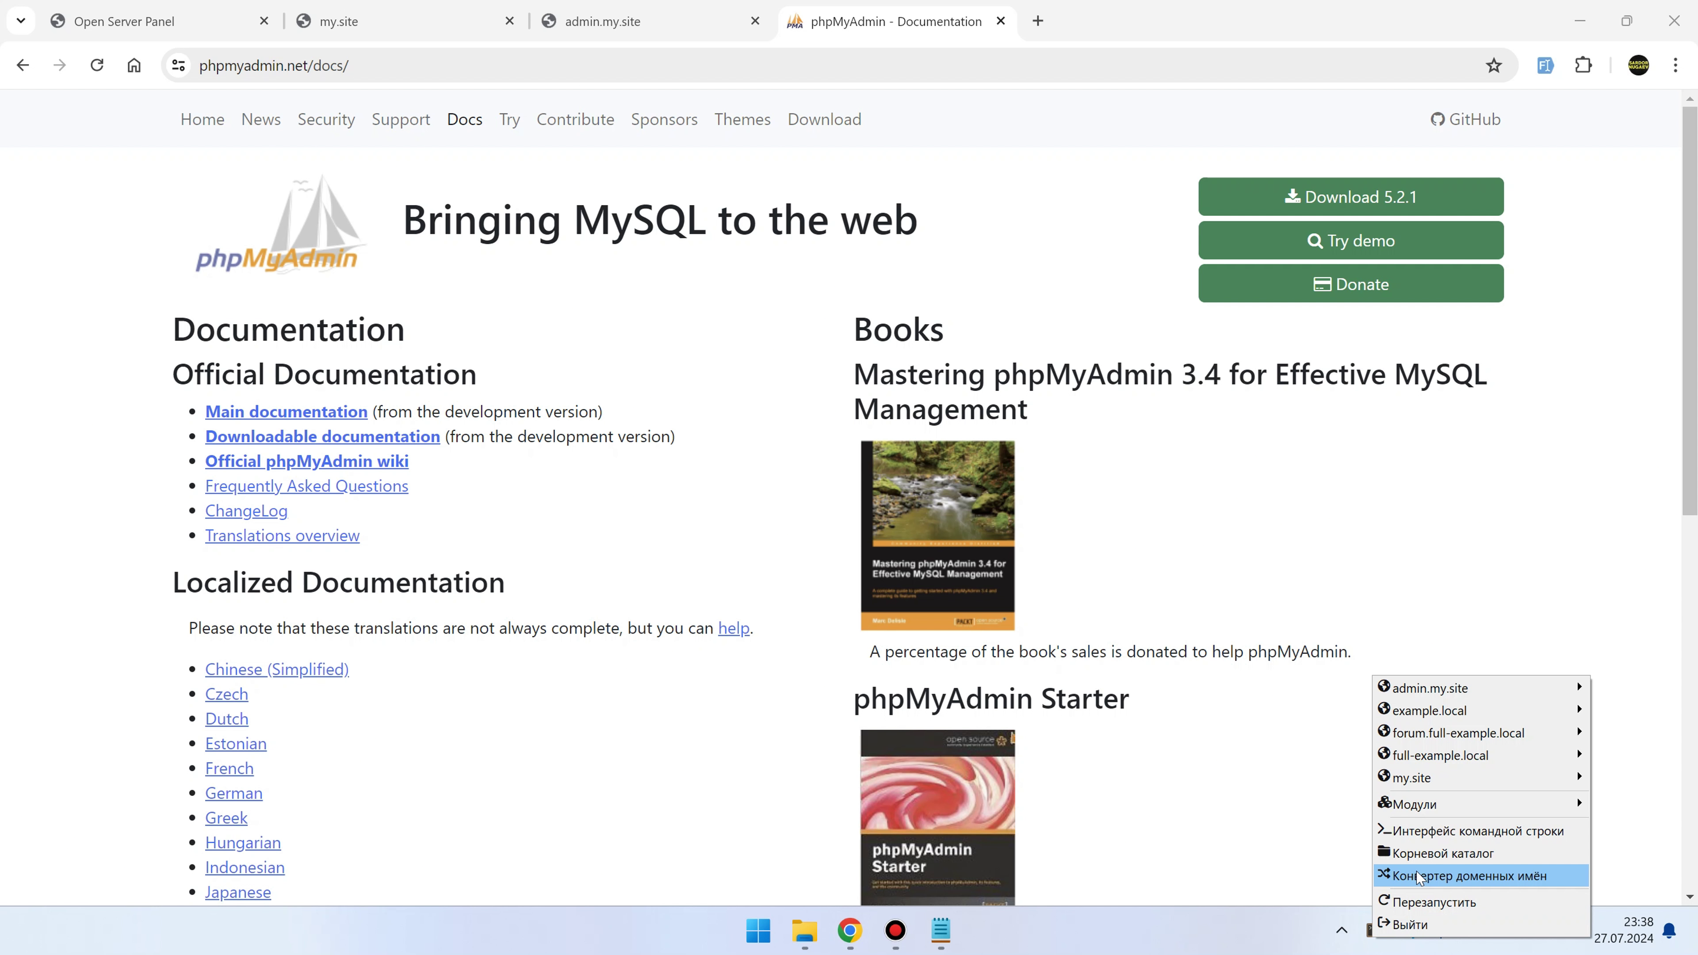
pyautogui.click(1437, 901)
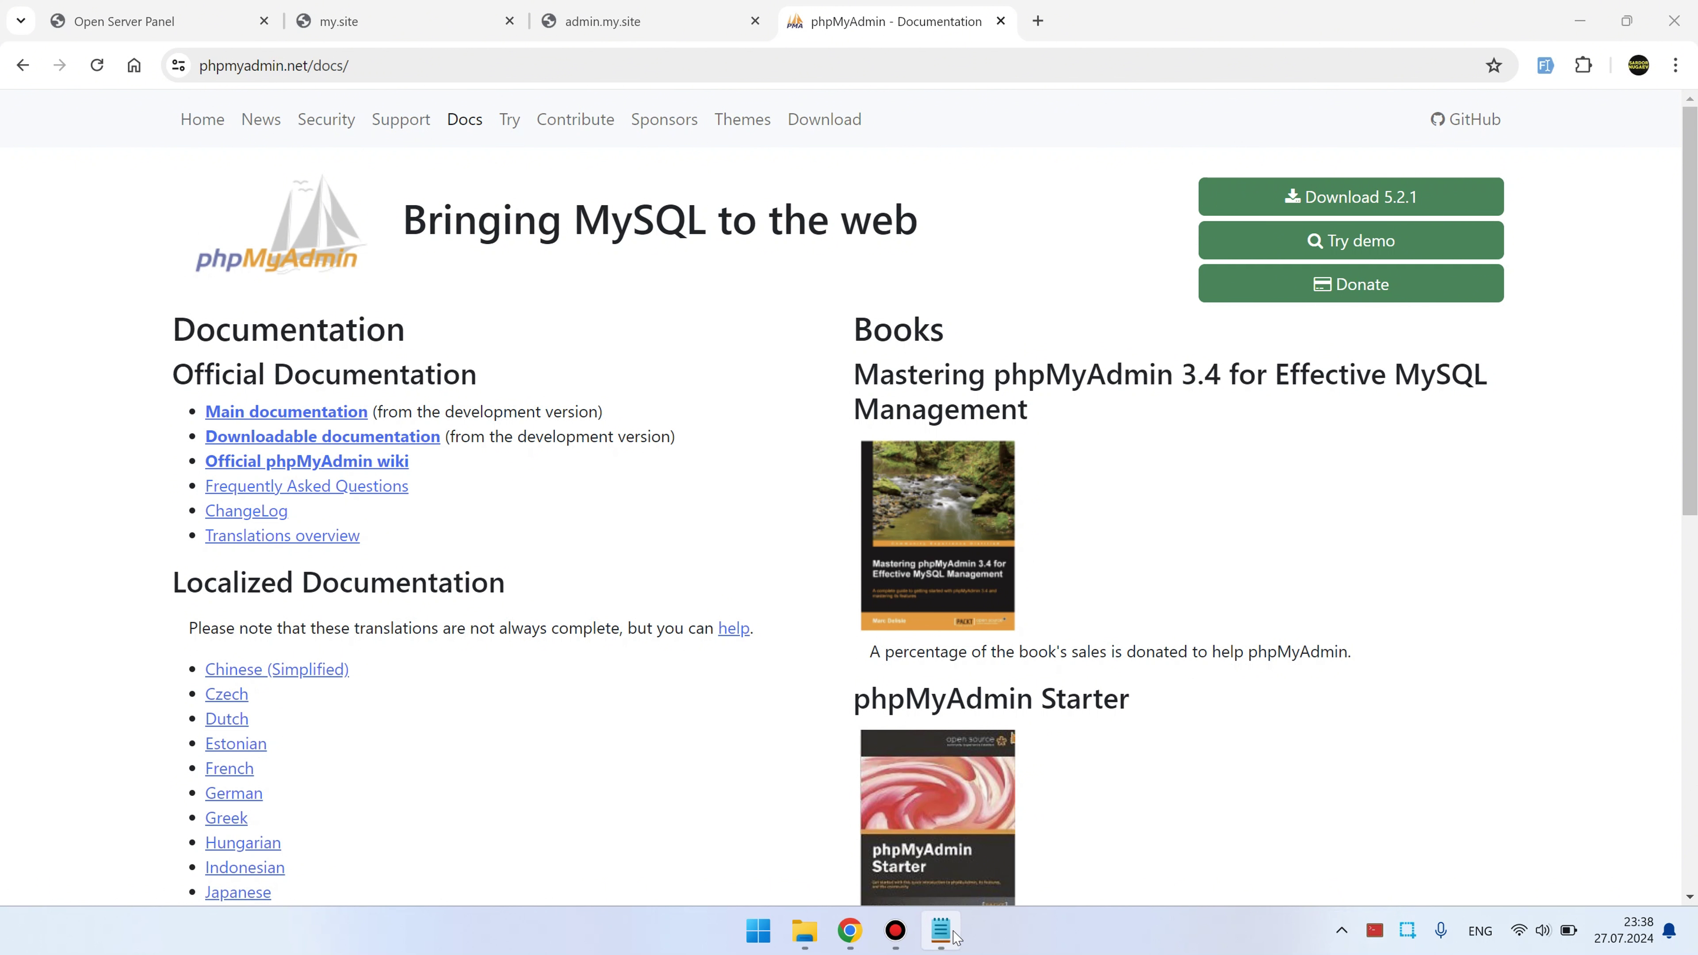
pyautogui.click(837, 313)
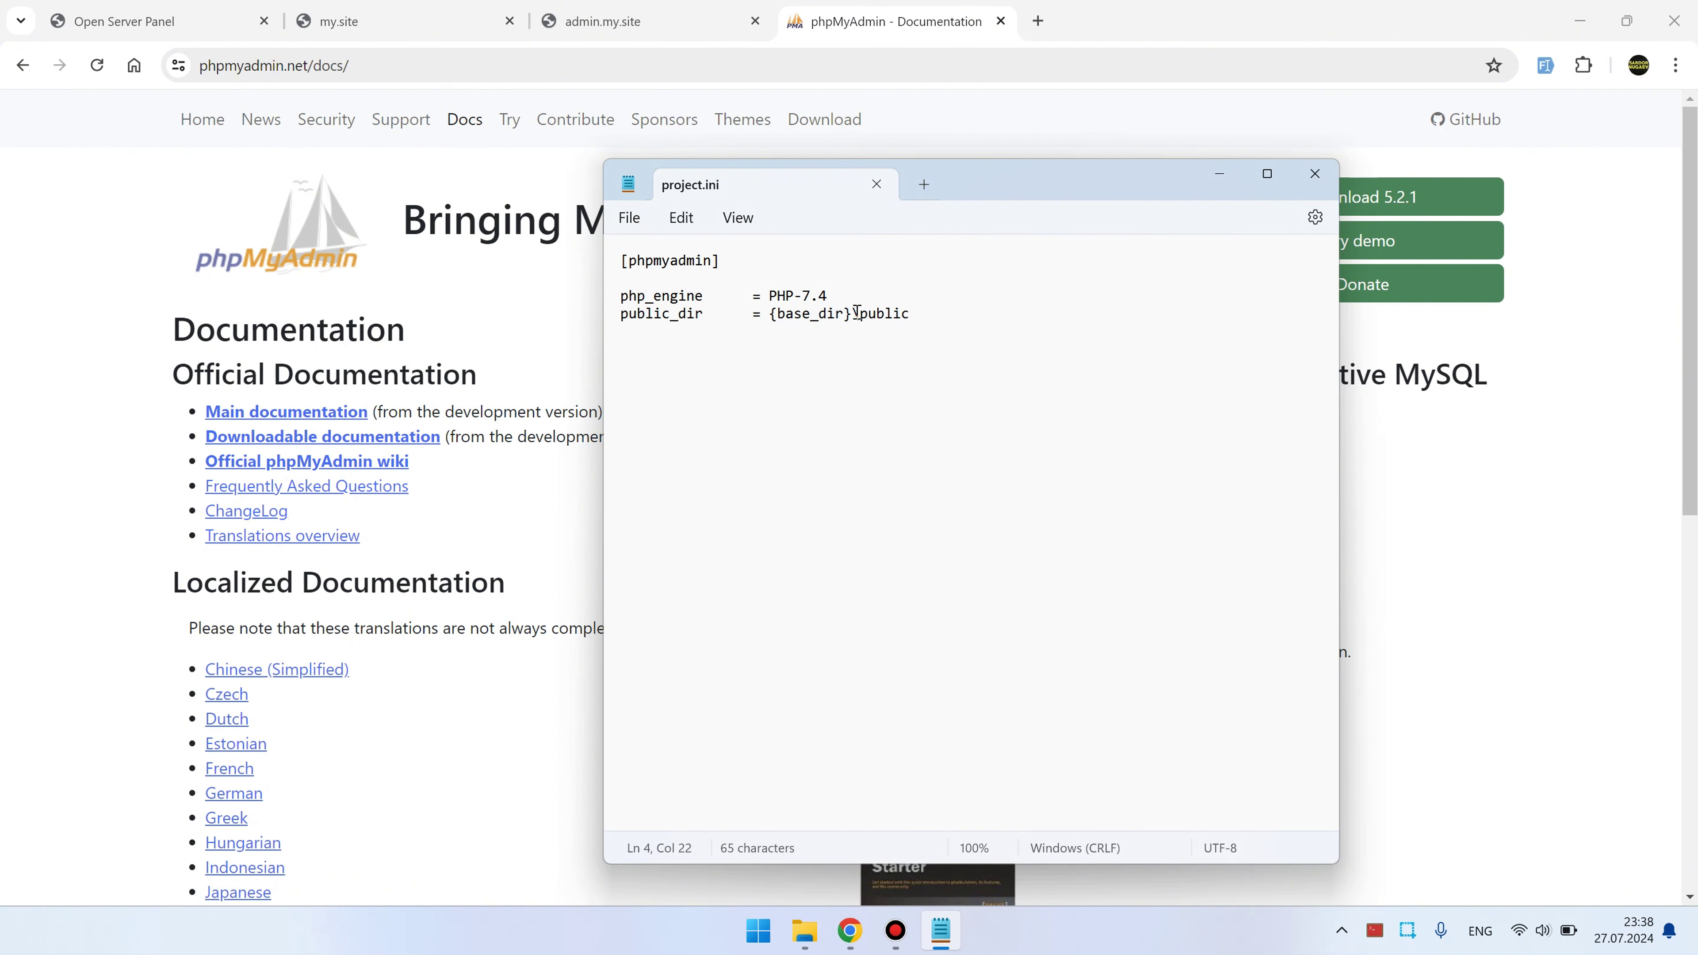
pyautogui.doubleClick(881, 314)
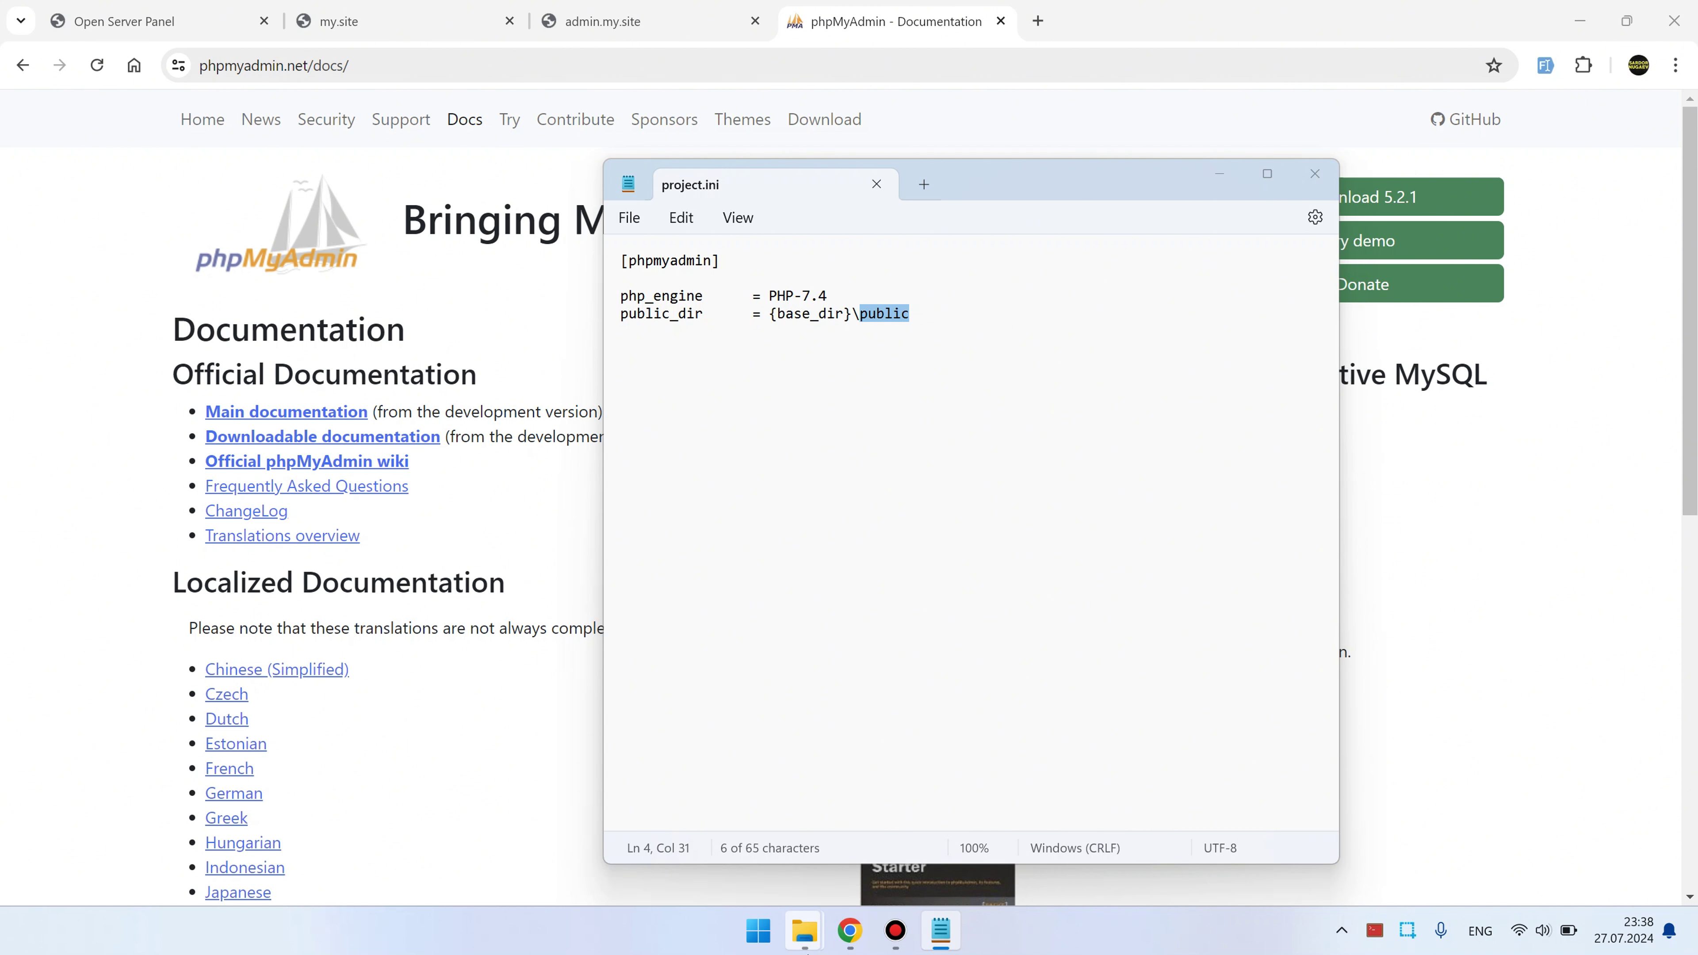
pyautogui.click(804, 930)
pyautogui.click(919, 856)
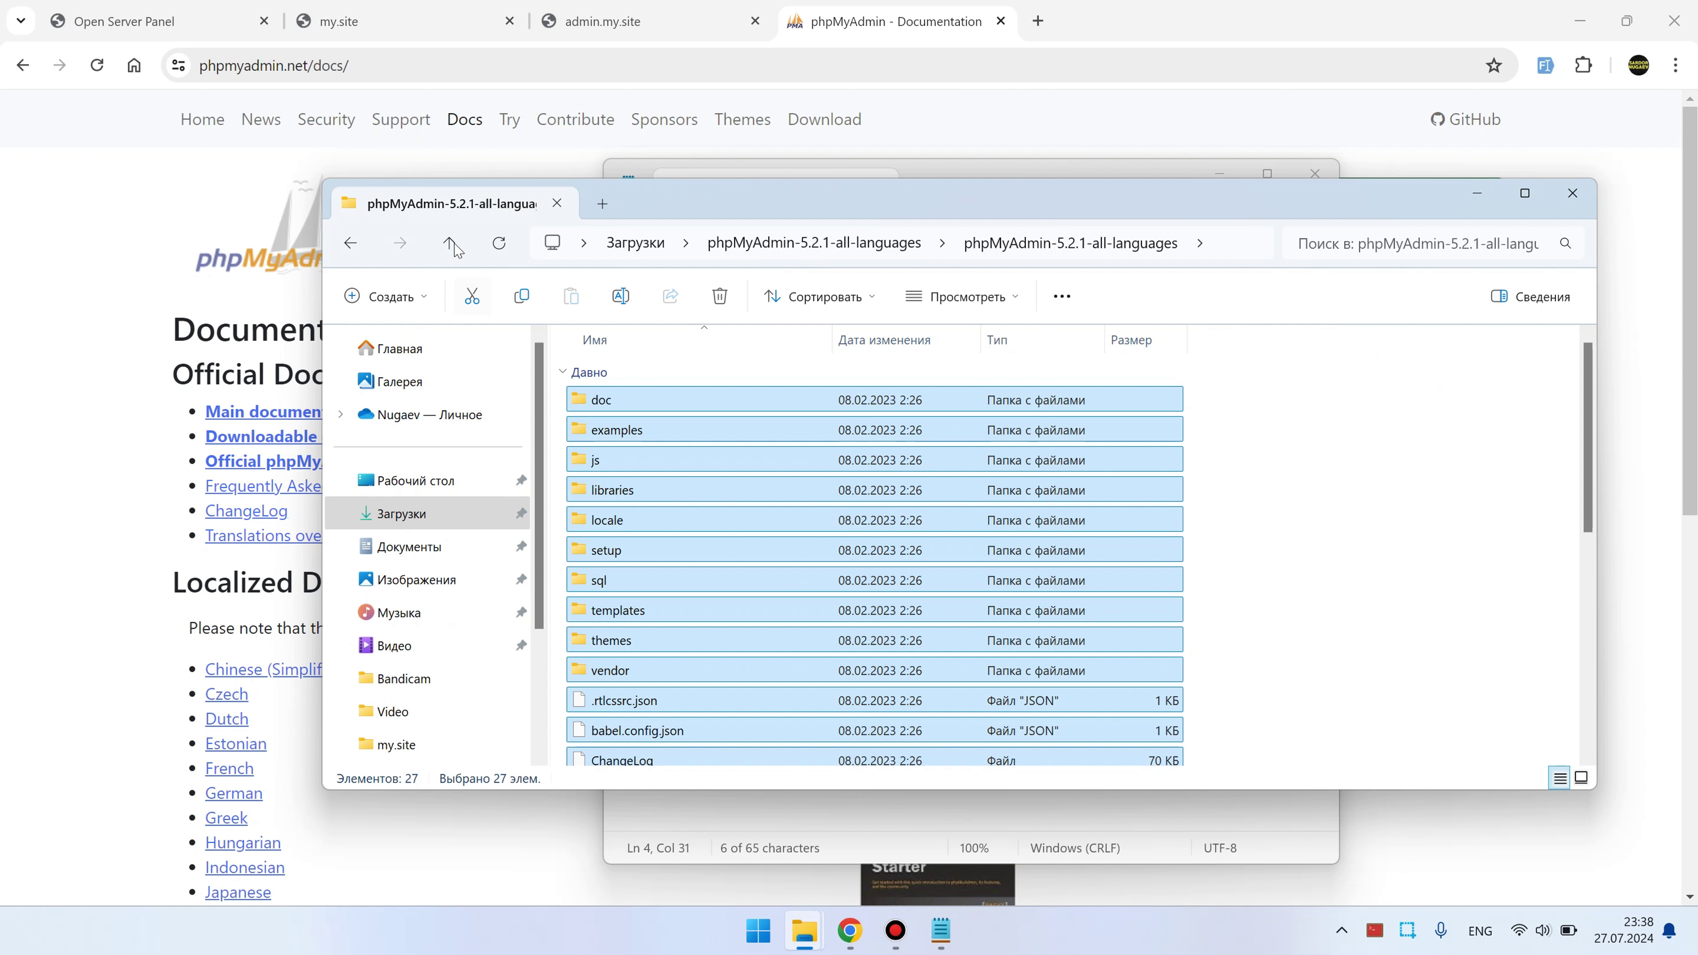
# Close the unpacked phpMyAdmin window and navigate the remaining Explorer window up to home
pyautogui.click(449, 244)
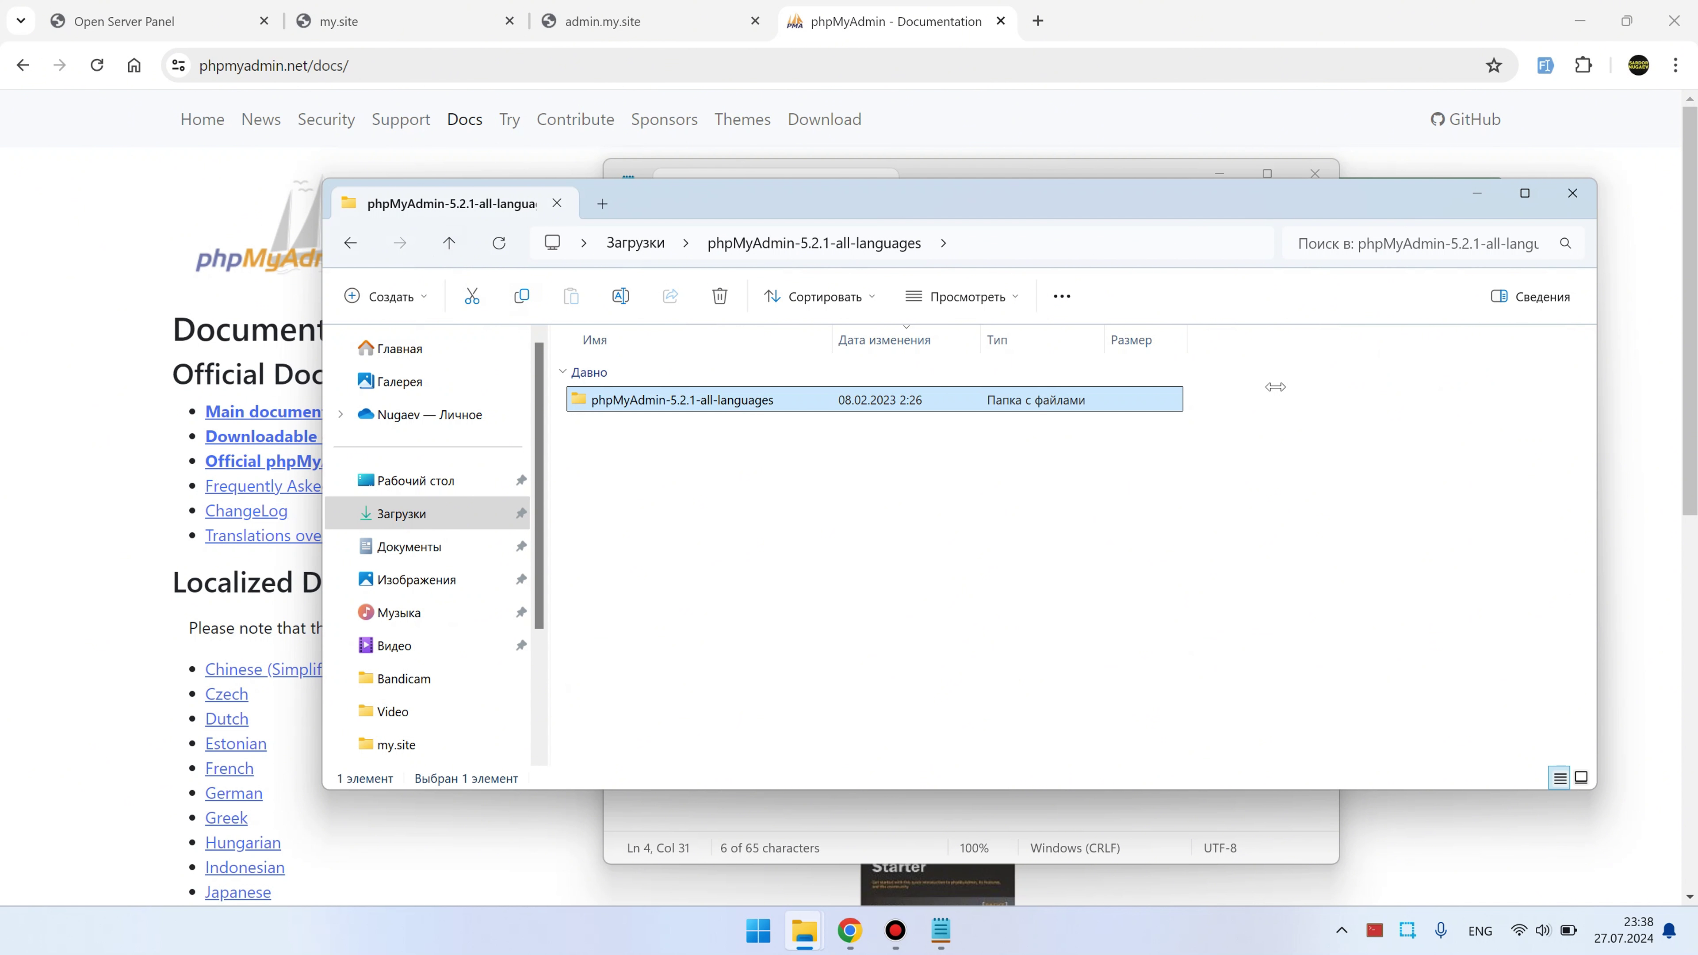
pyautogui.click(1573, 193)
pyautogui.click(805, 930)
pyautogui.click(795, 815)
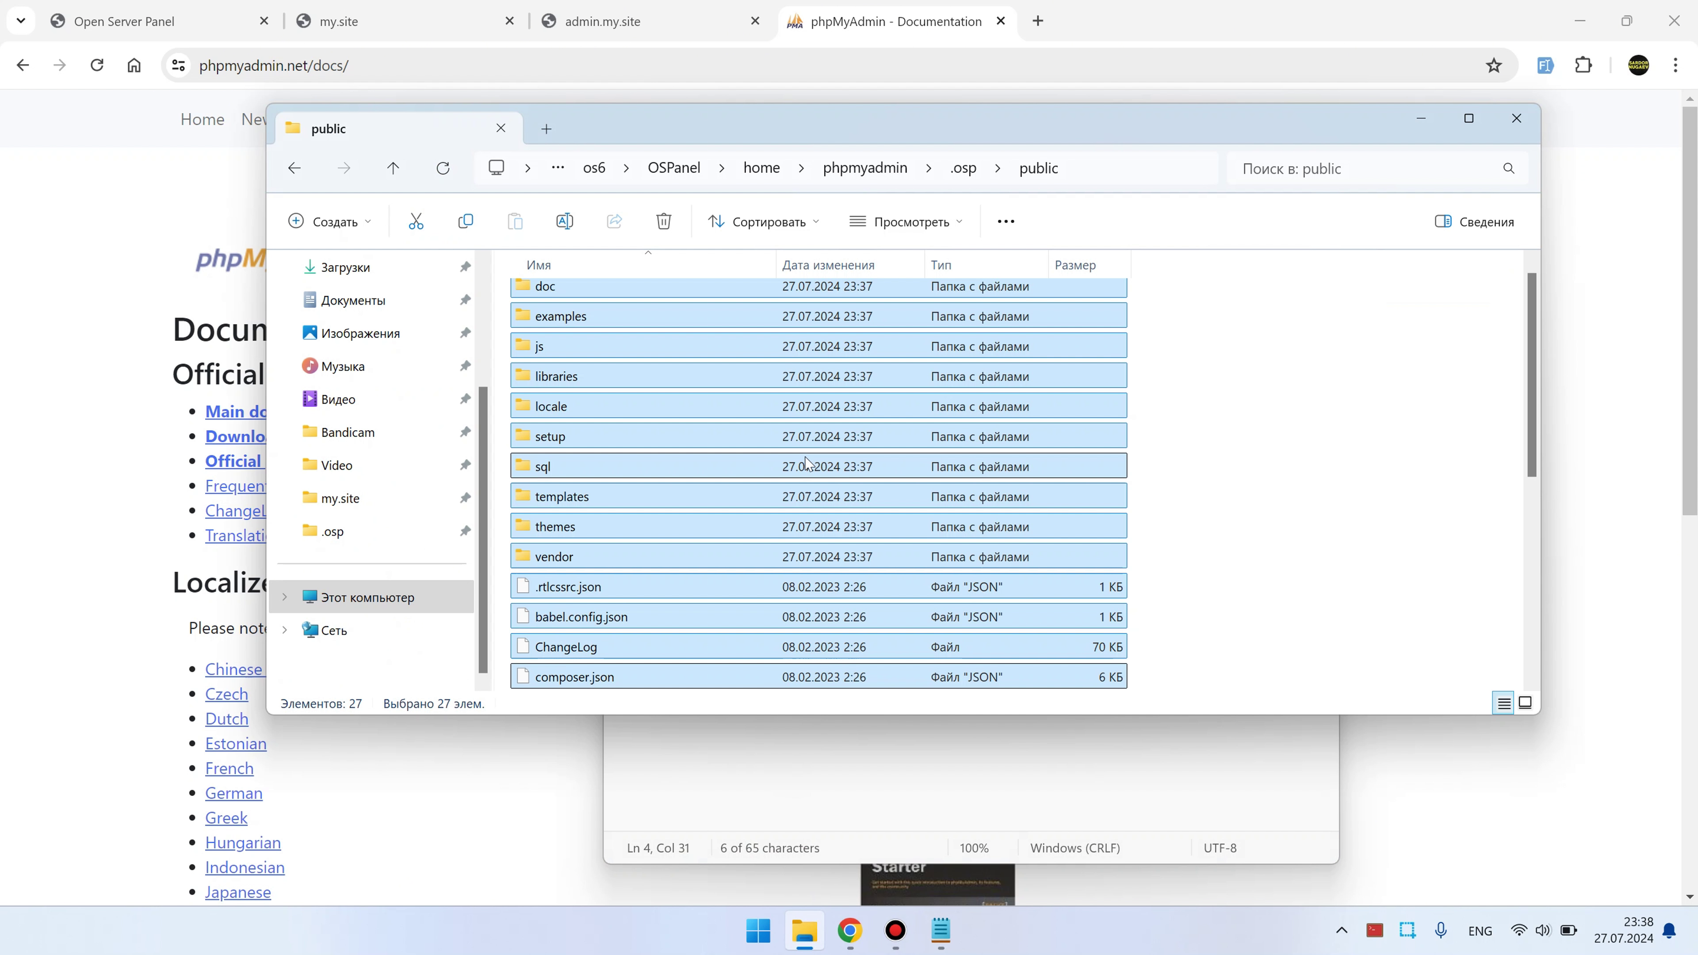
pyautogui.click(393, 168)
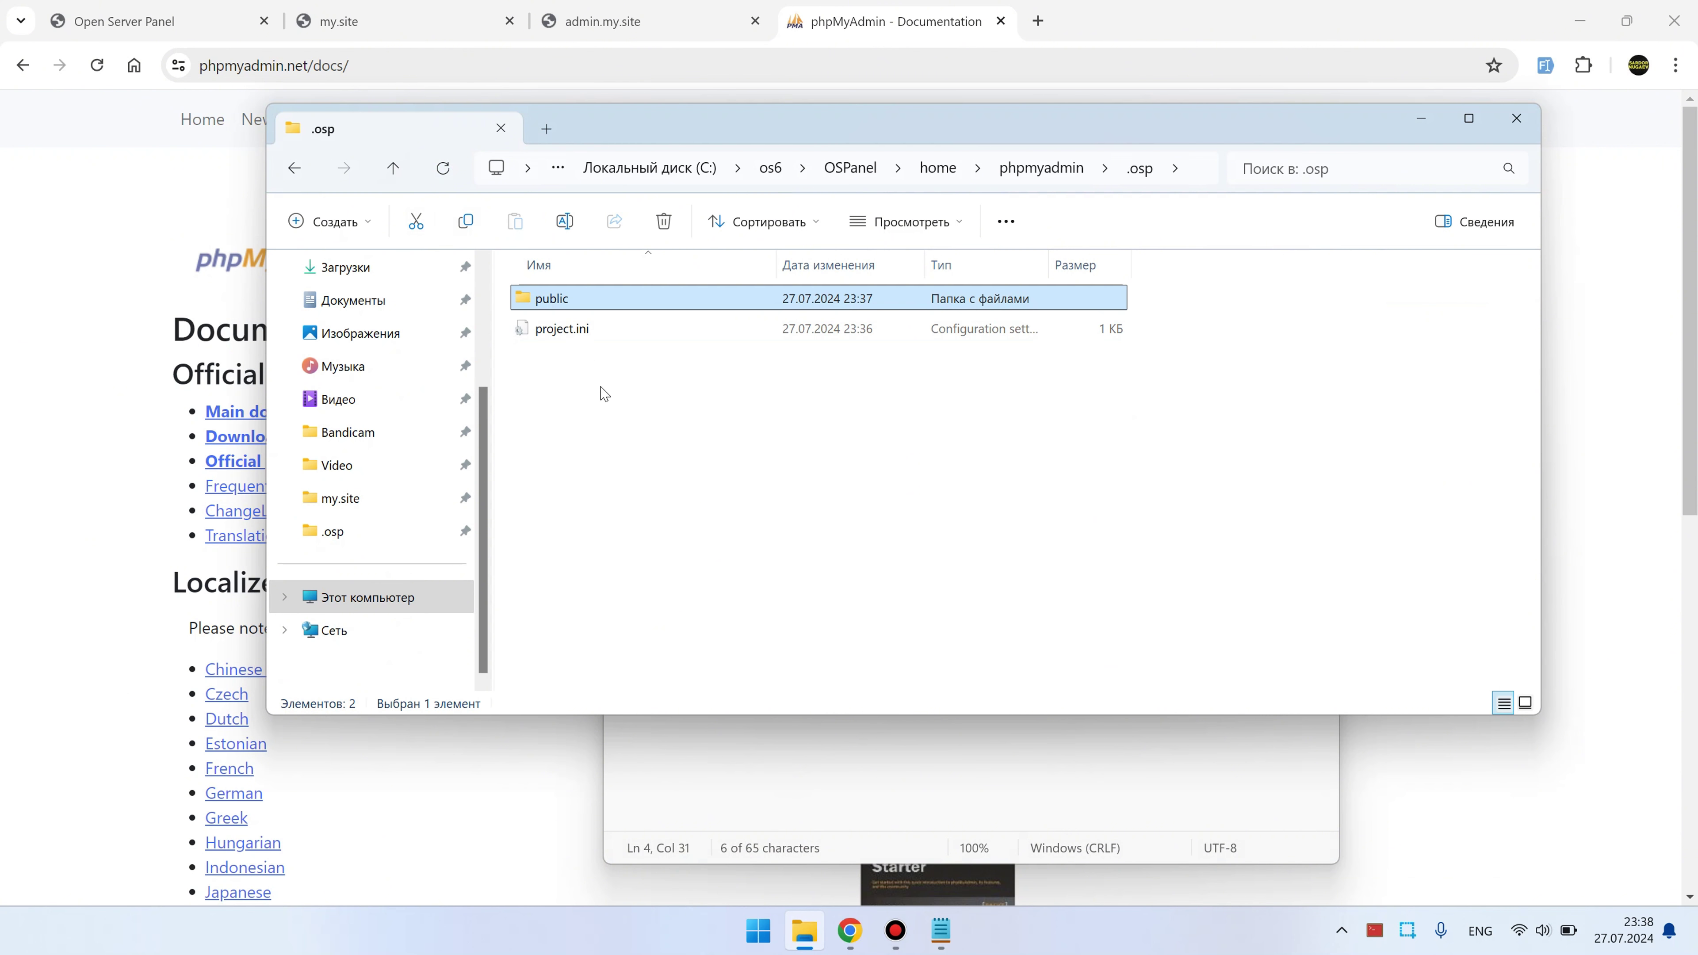
pyautogui.click(393, 169)
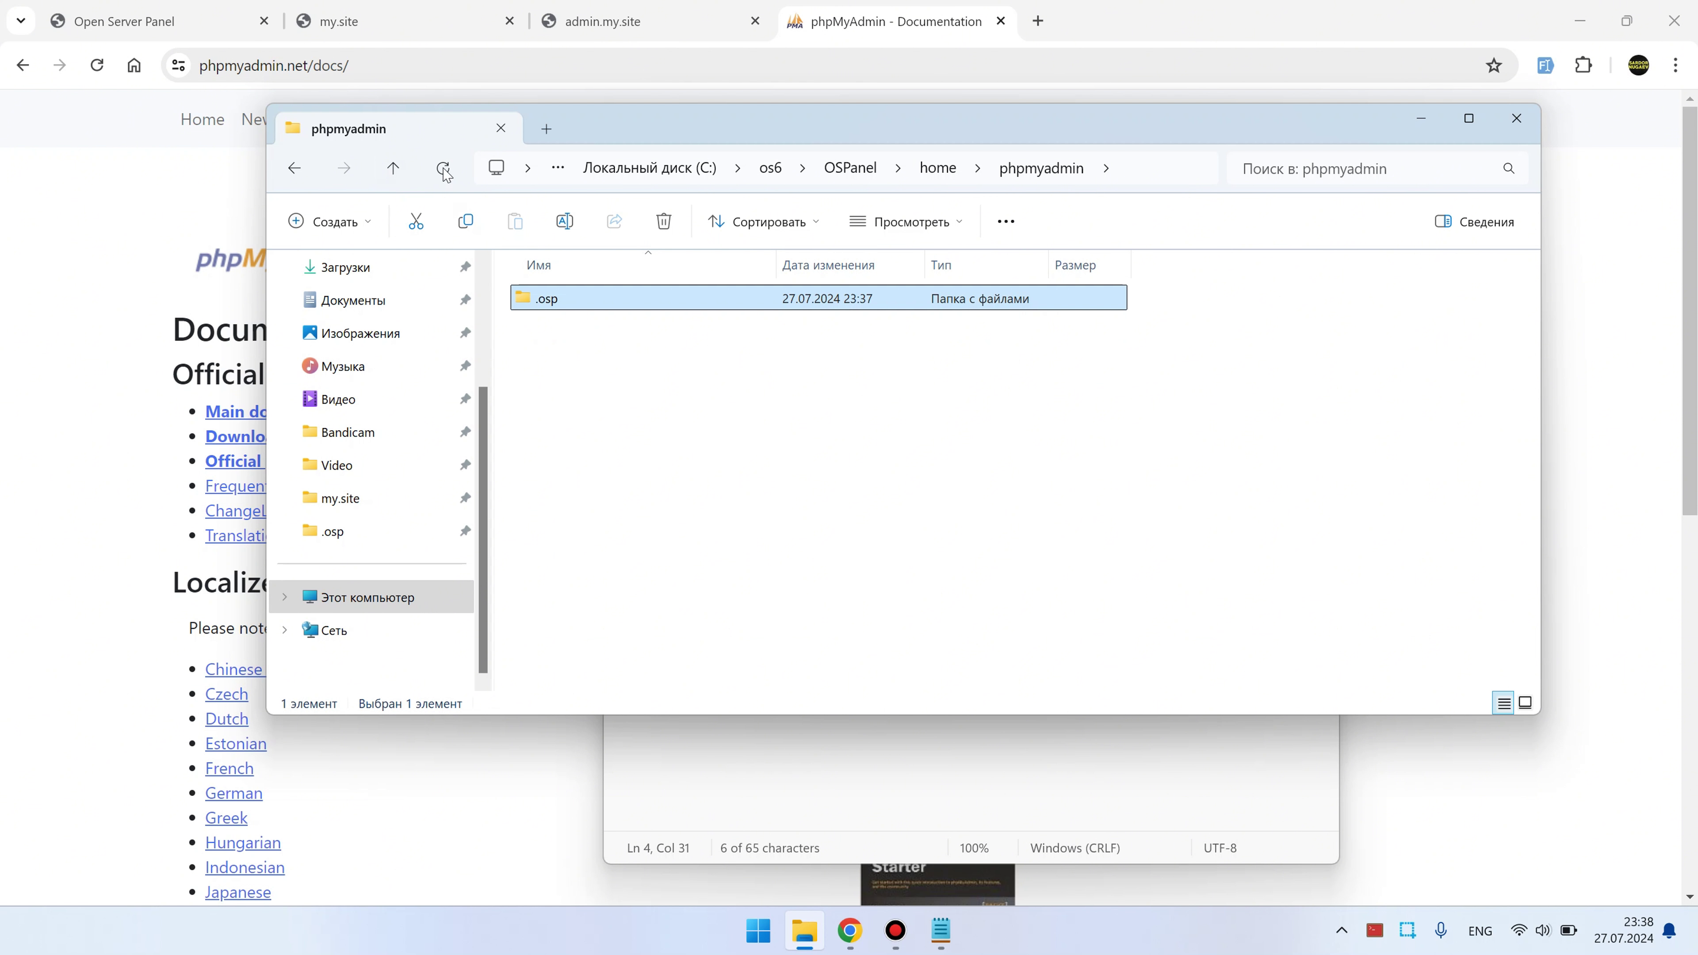
pyautogui.click(393, 168)
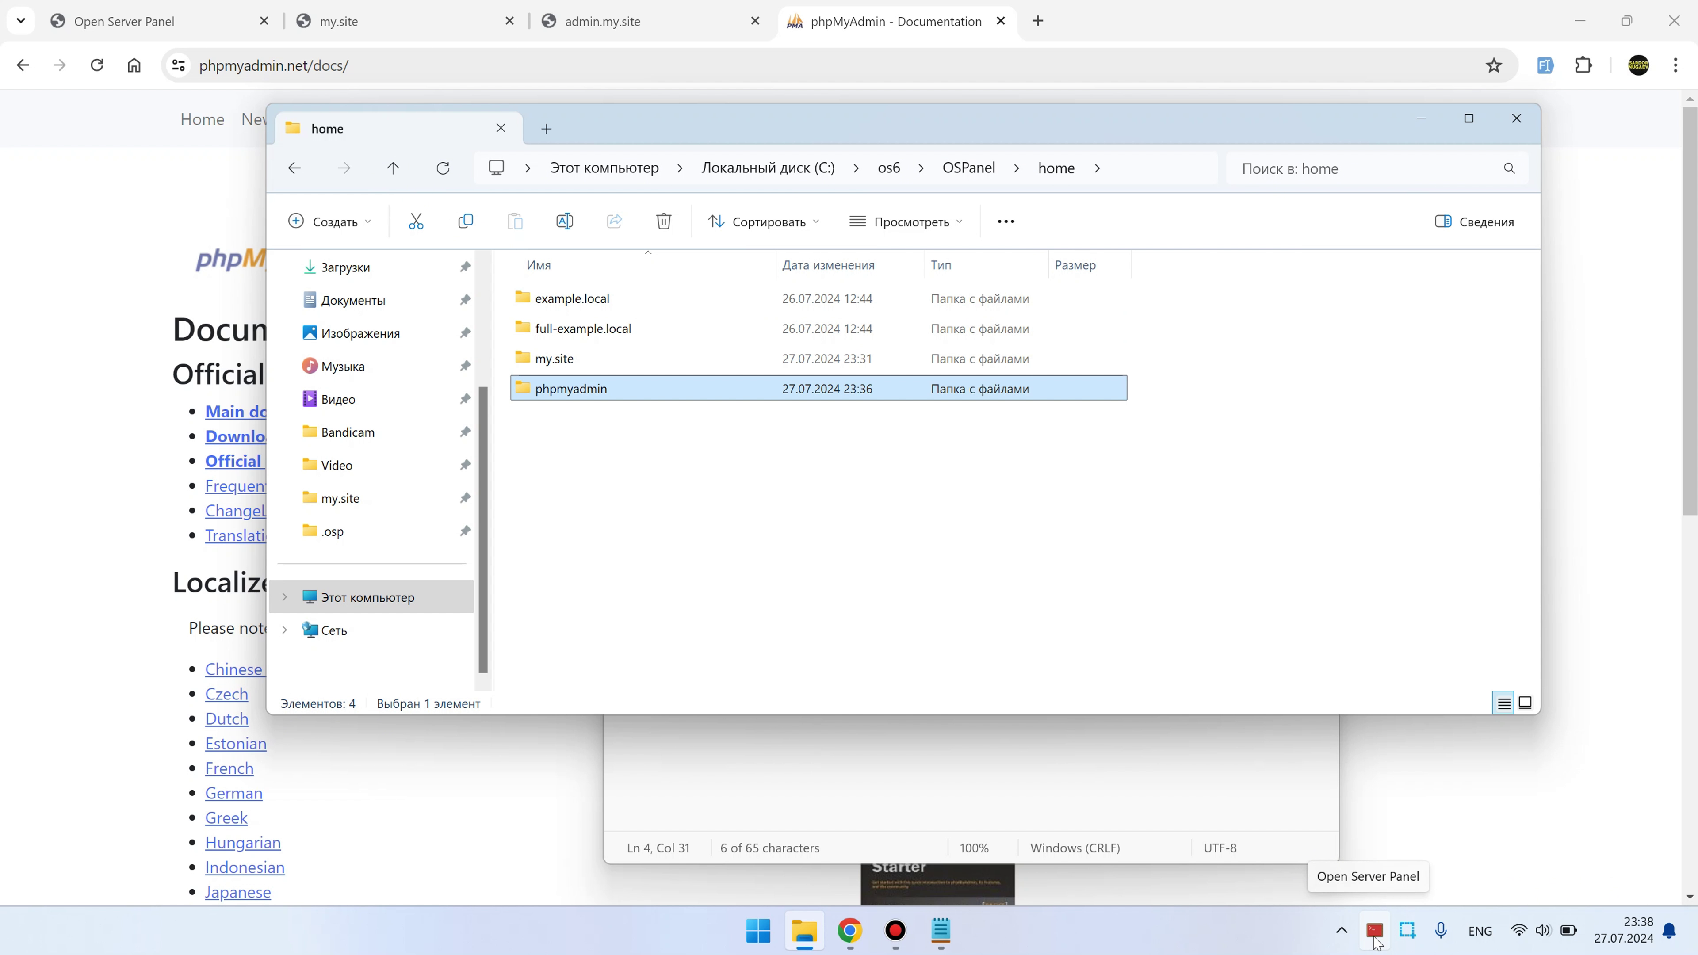
pyautogui.click(1372, 935)
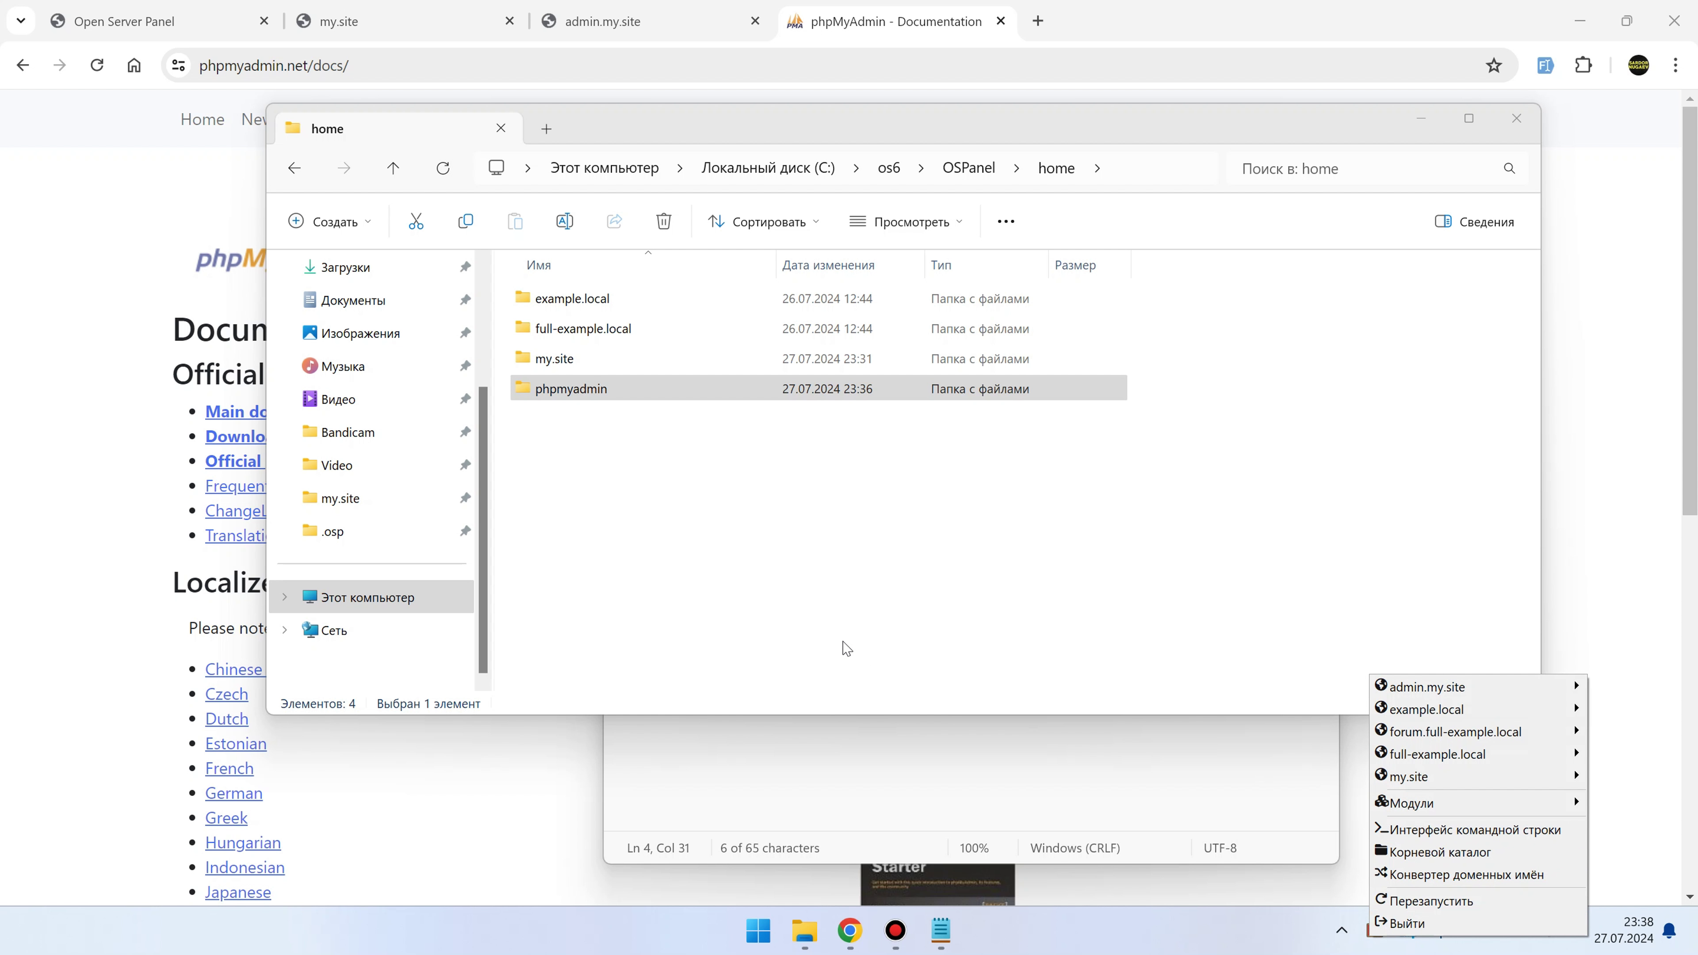
pyautogui.click(765, 580)
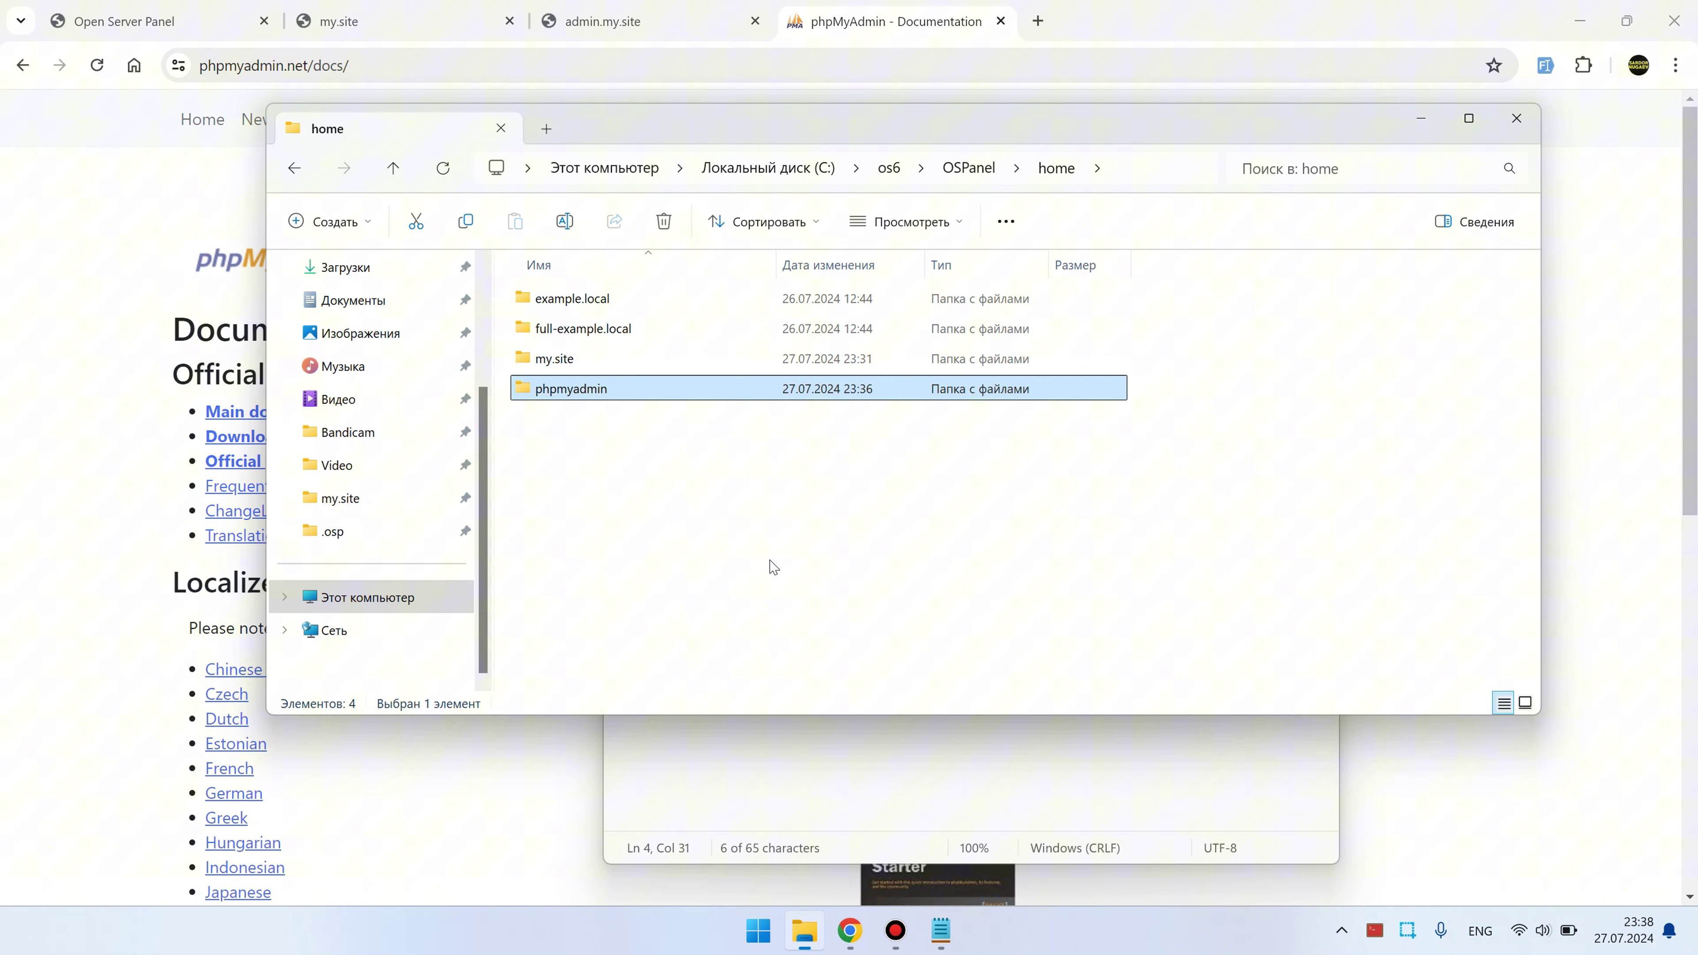
# Move the public folder from phpmyadmin\.osp up into phpmyadmin
pyautogui.doubleClick(588, 395)
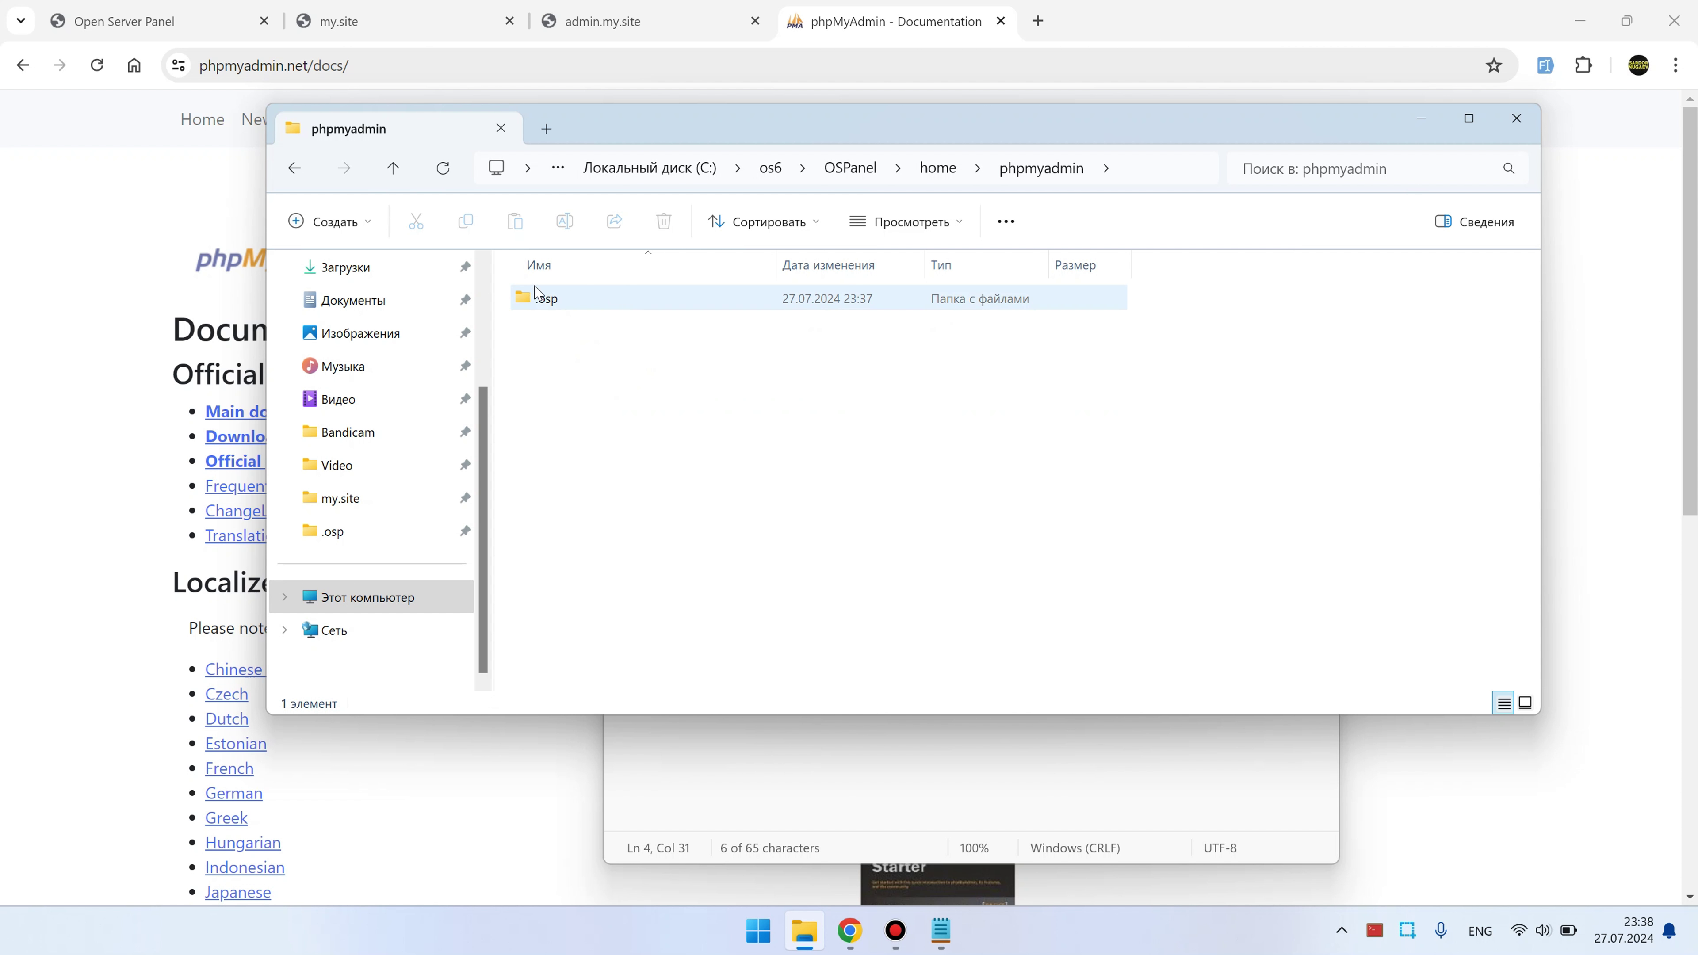
pyautogui.doubleClick(555, 306)
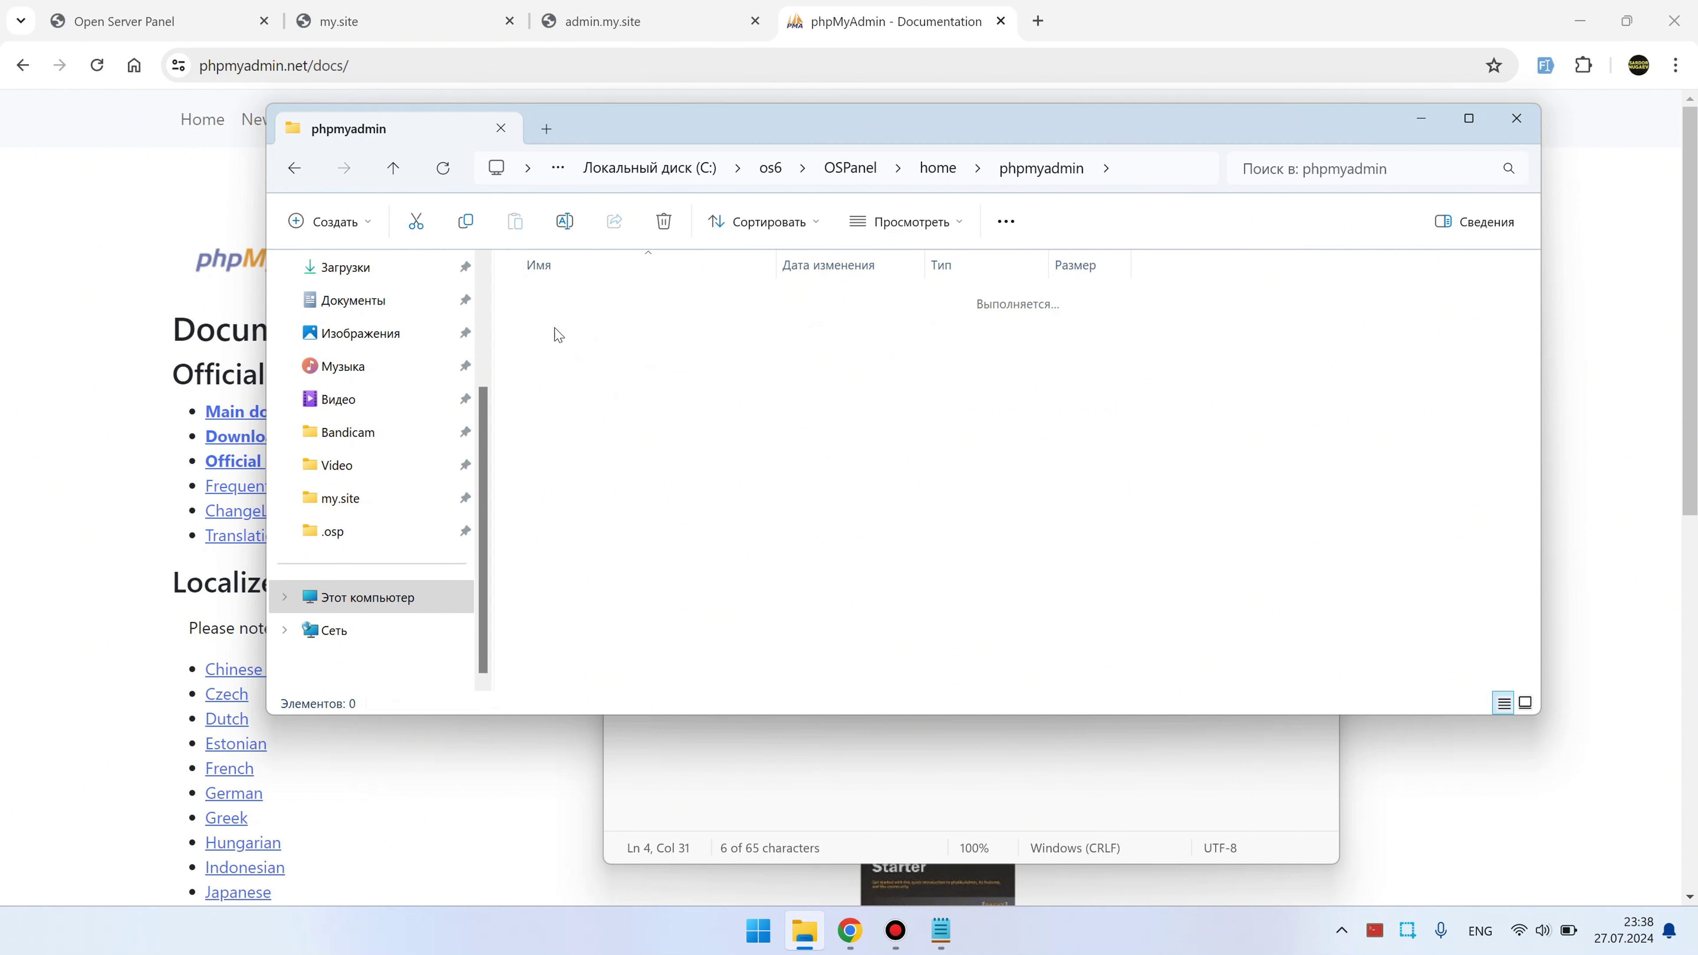
pyautogui.click(572, 305)
pyautogui.click(572, 305)
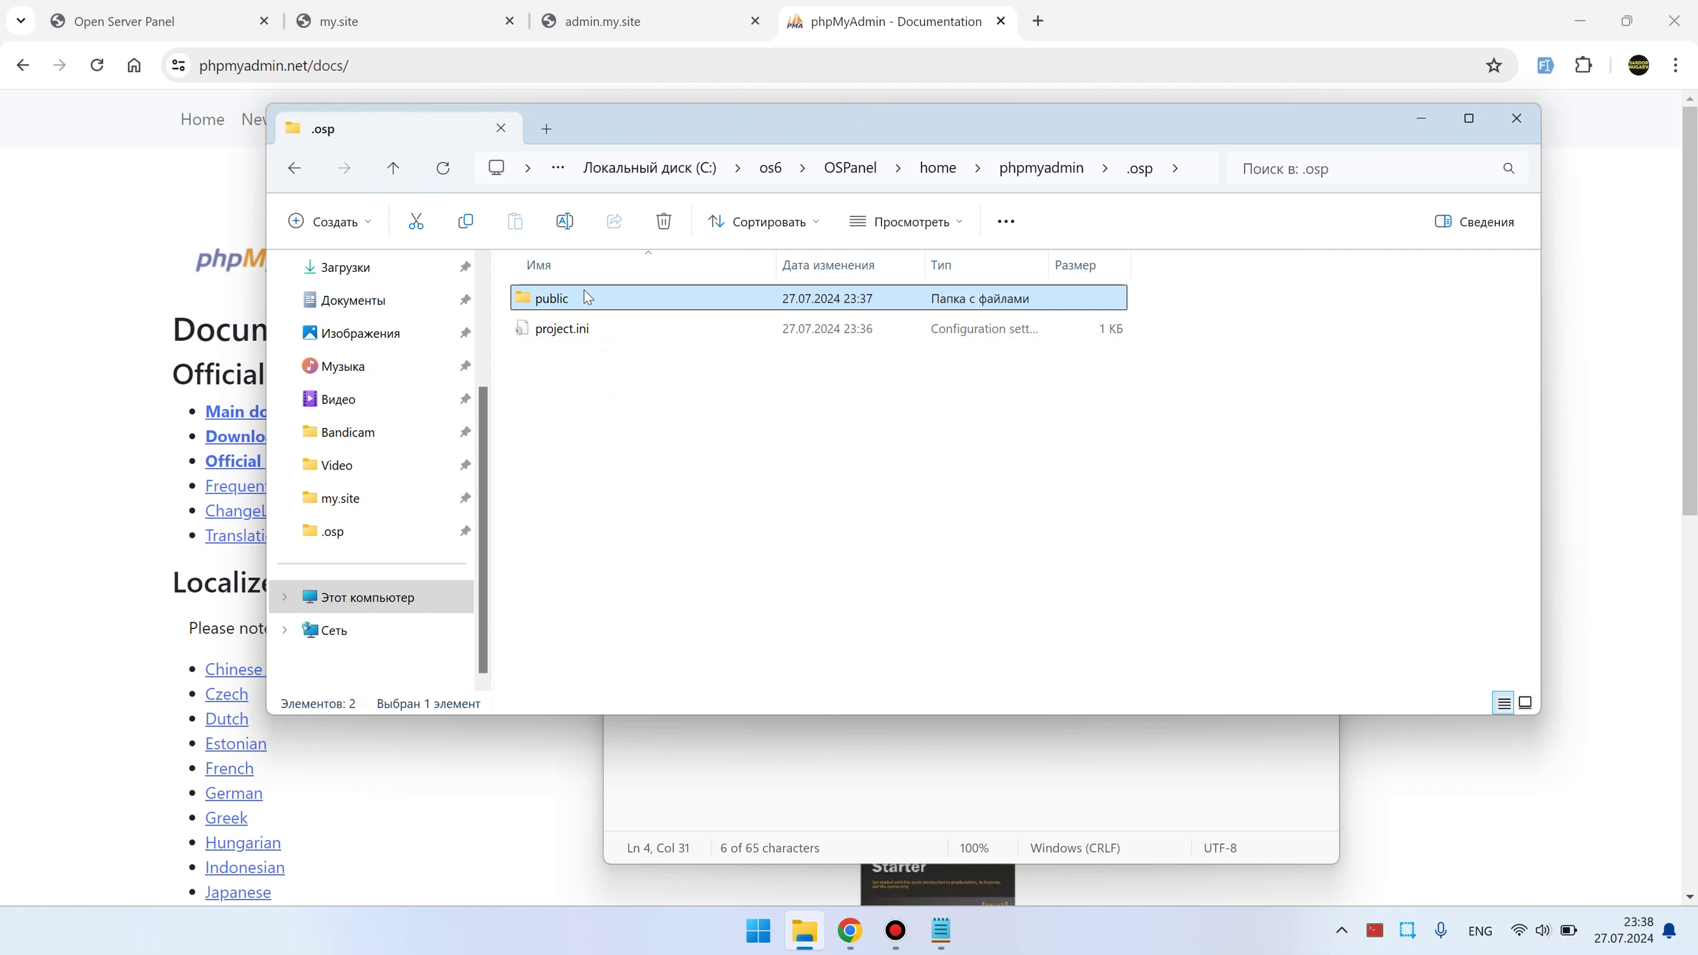
pyautogui.click(393, 167)
pyautogui.hotkey('ctrl', 'v')
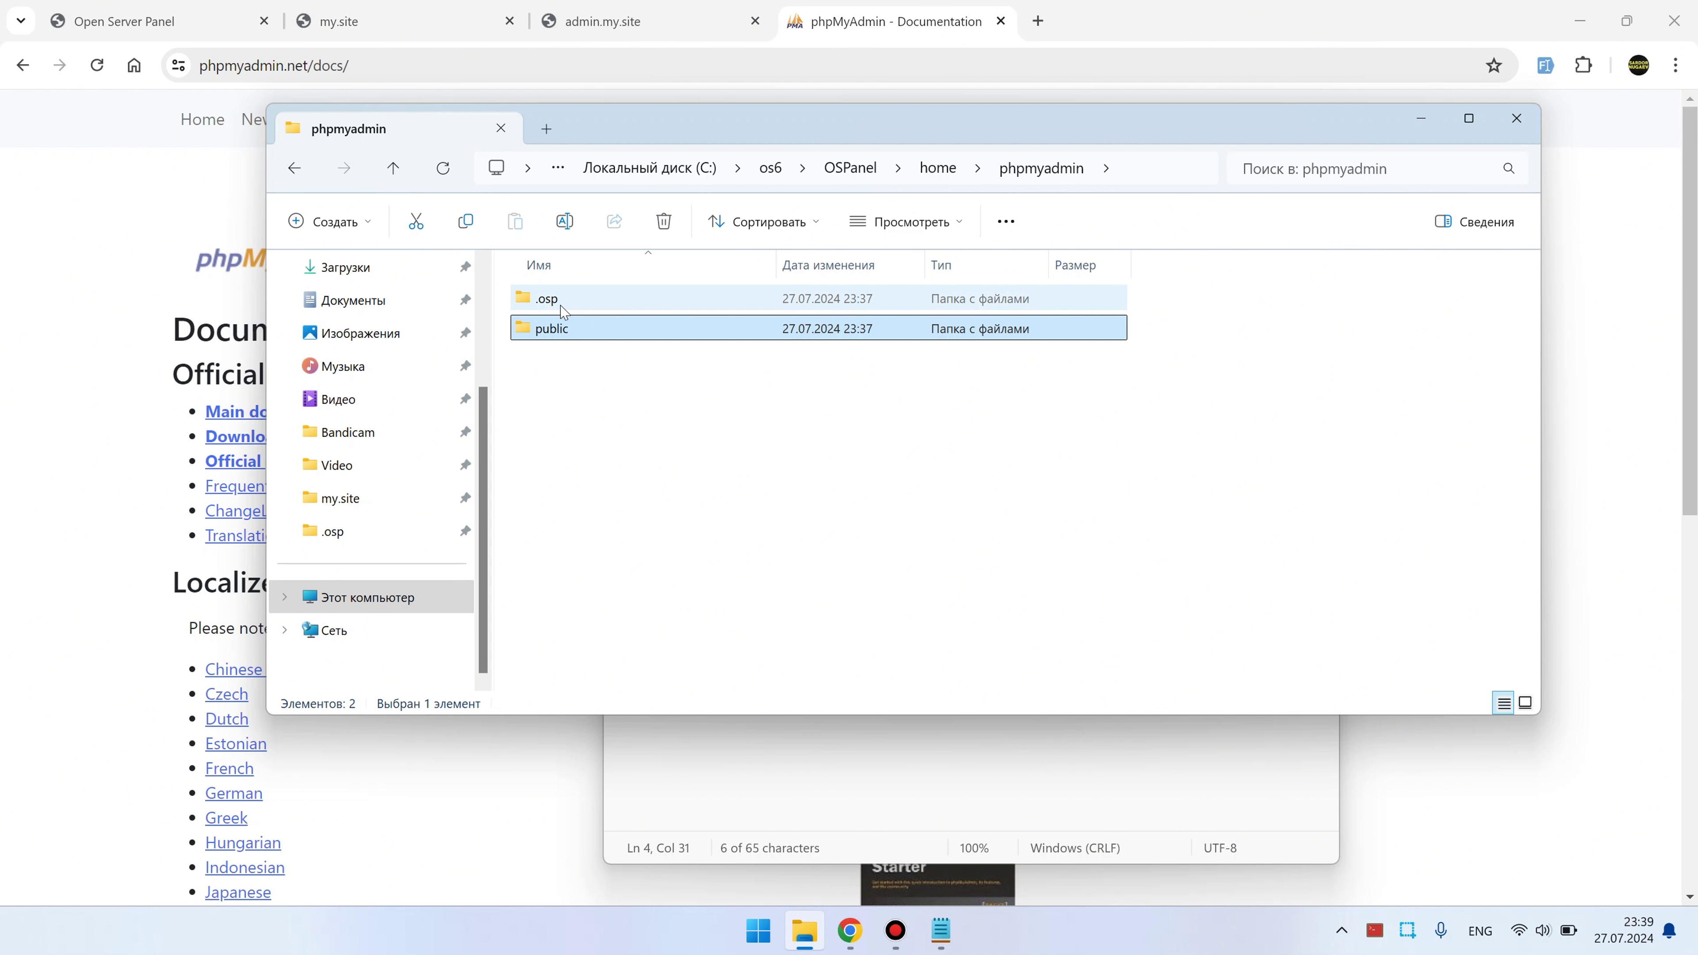
# Check the public_dir path in project.ini, then select the .osp folder in phpmyadmin
pyautogui.click(941, 930)
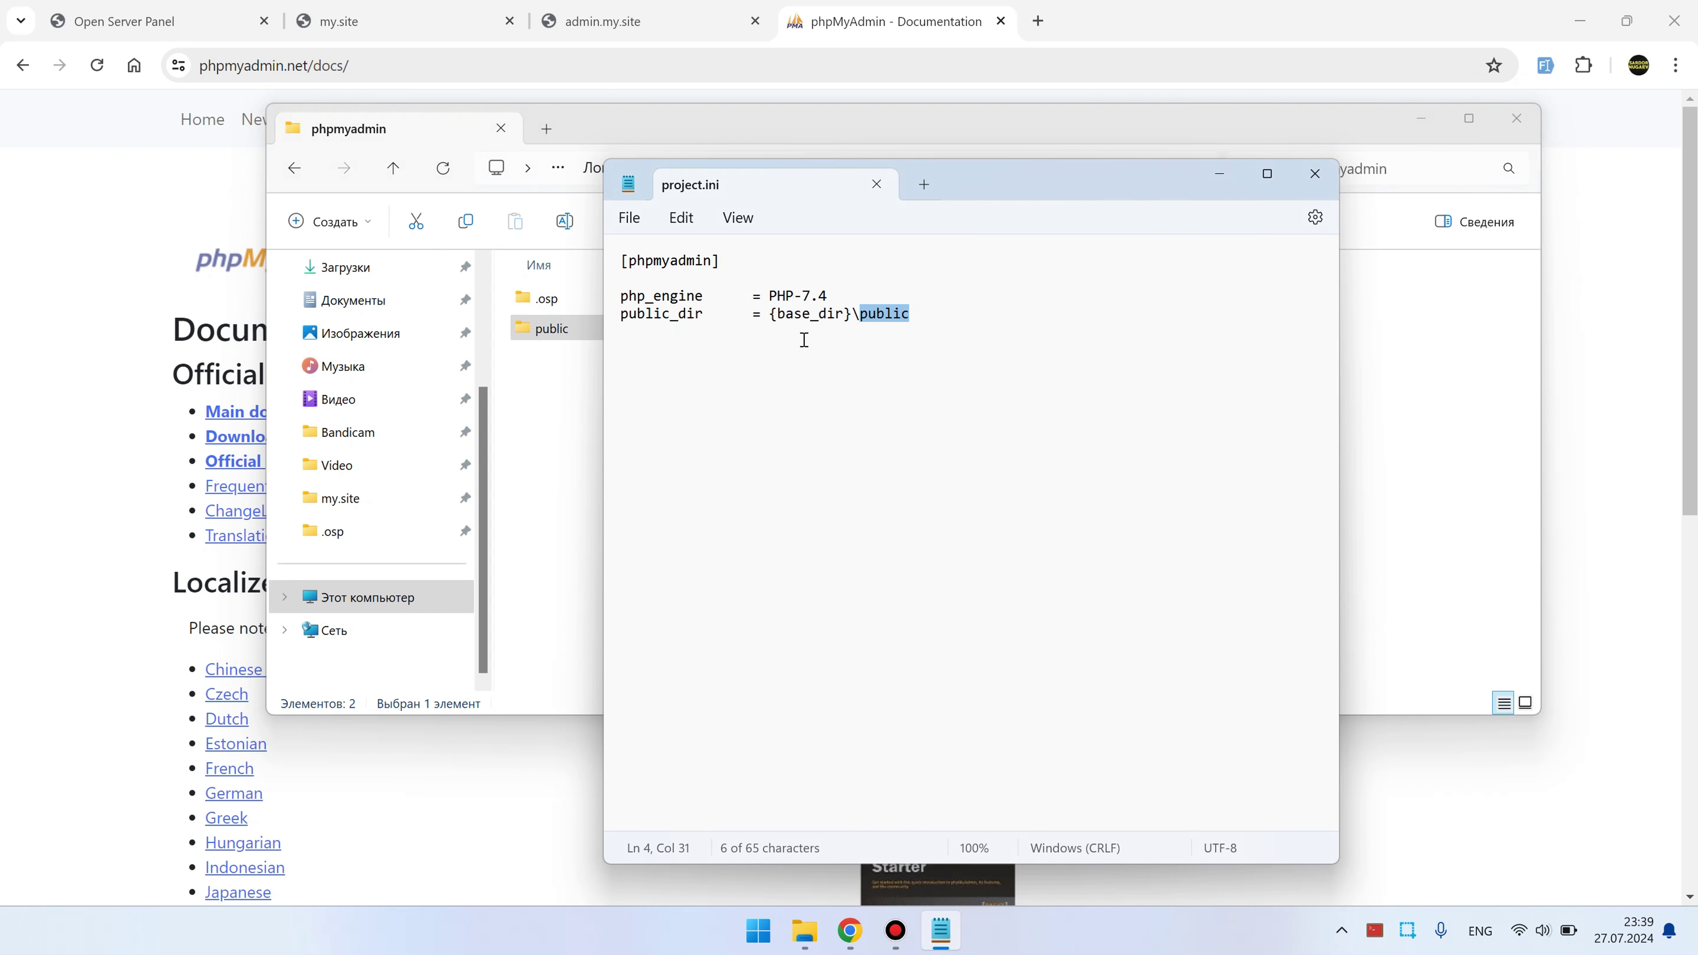
pyautogui.moveTo(777, 318); pyautogui.dragTo(973, 316)
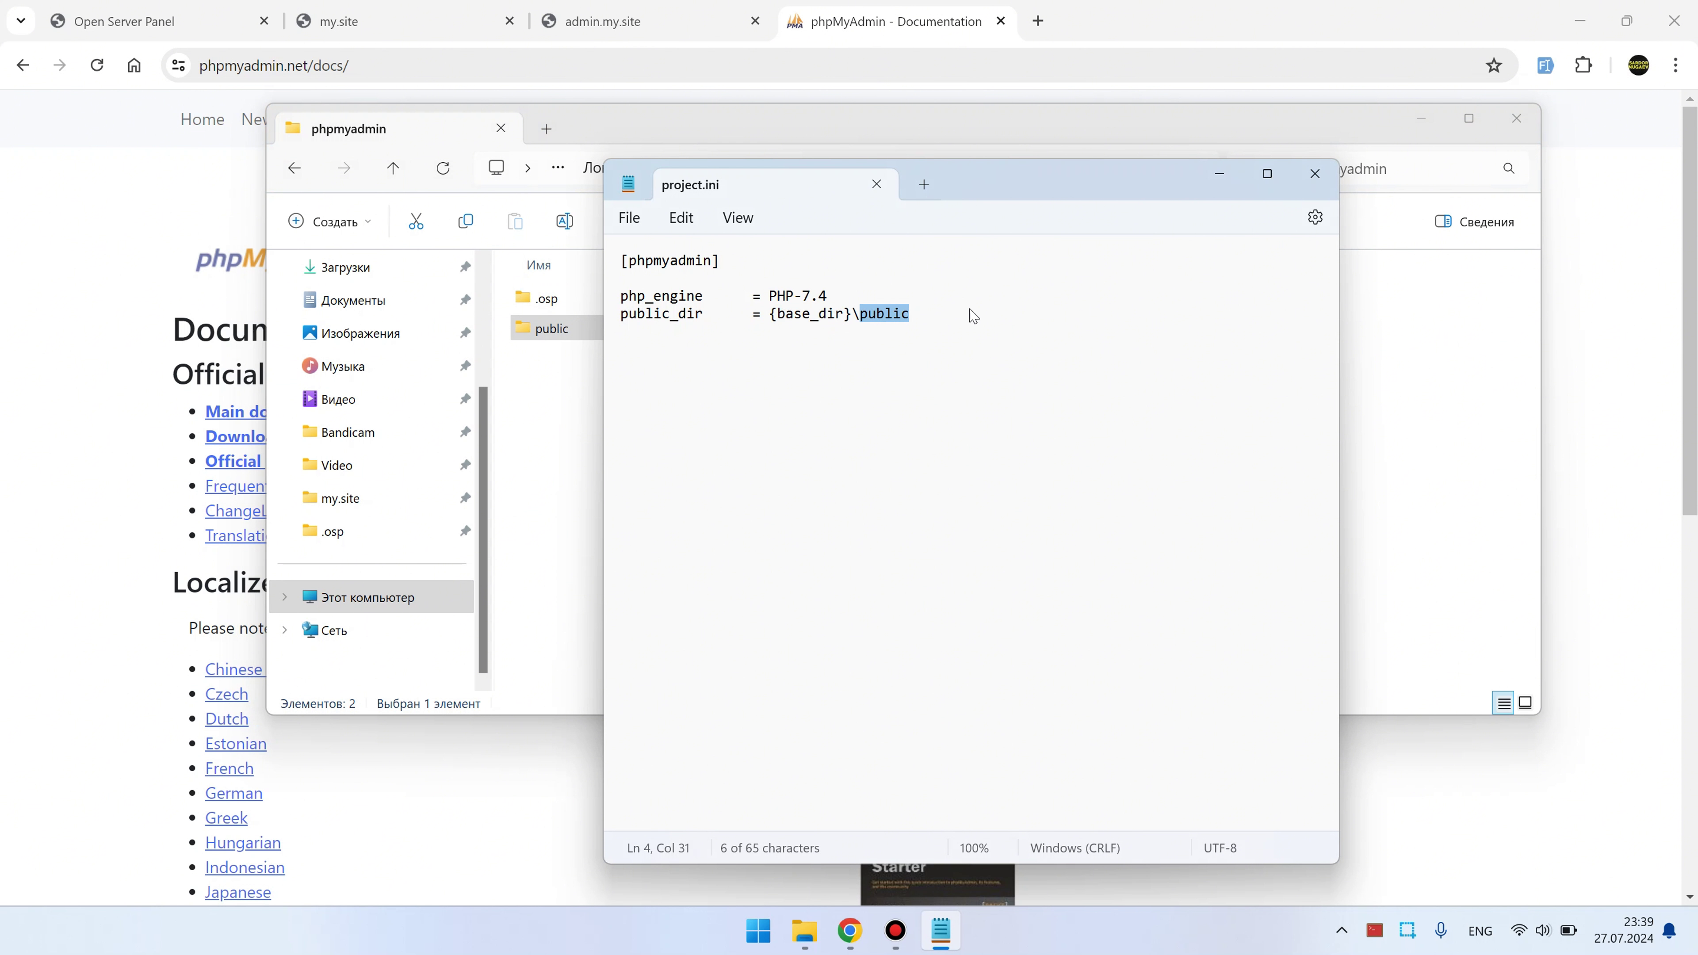
pyautogui.click(545, 400)
pyautogui.moveTo(557, 308)
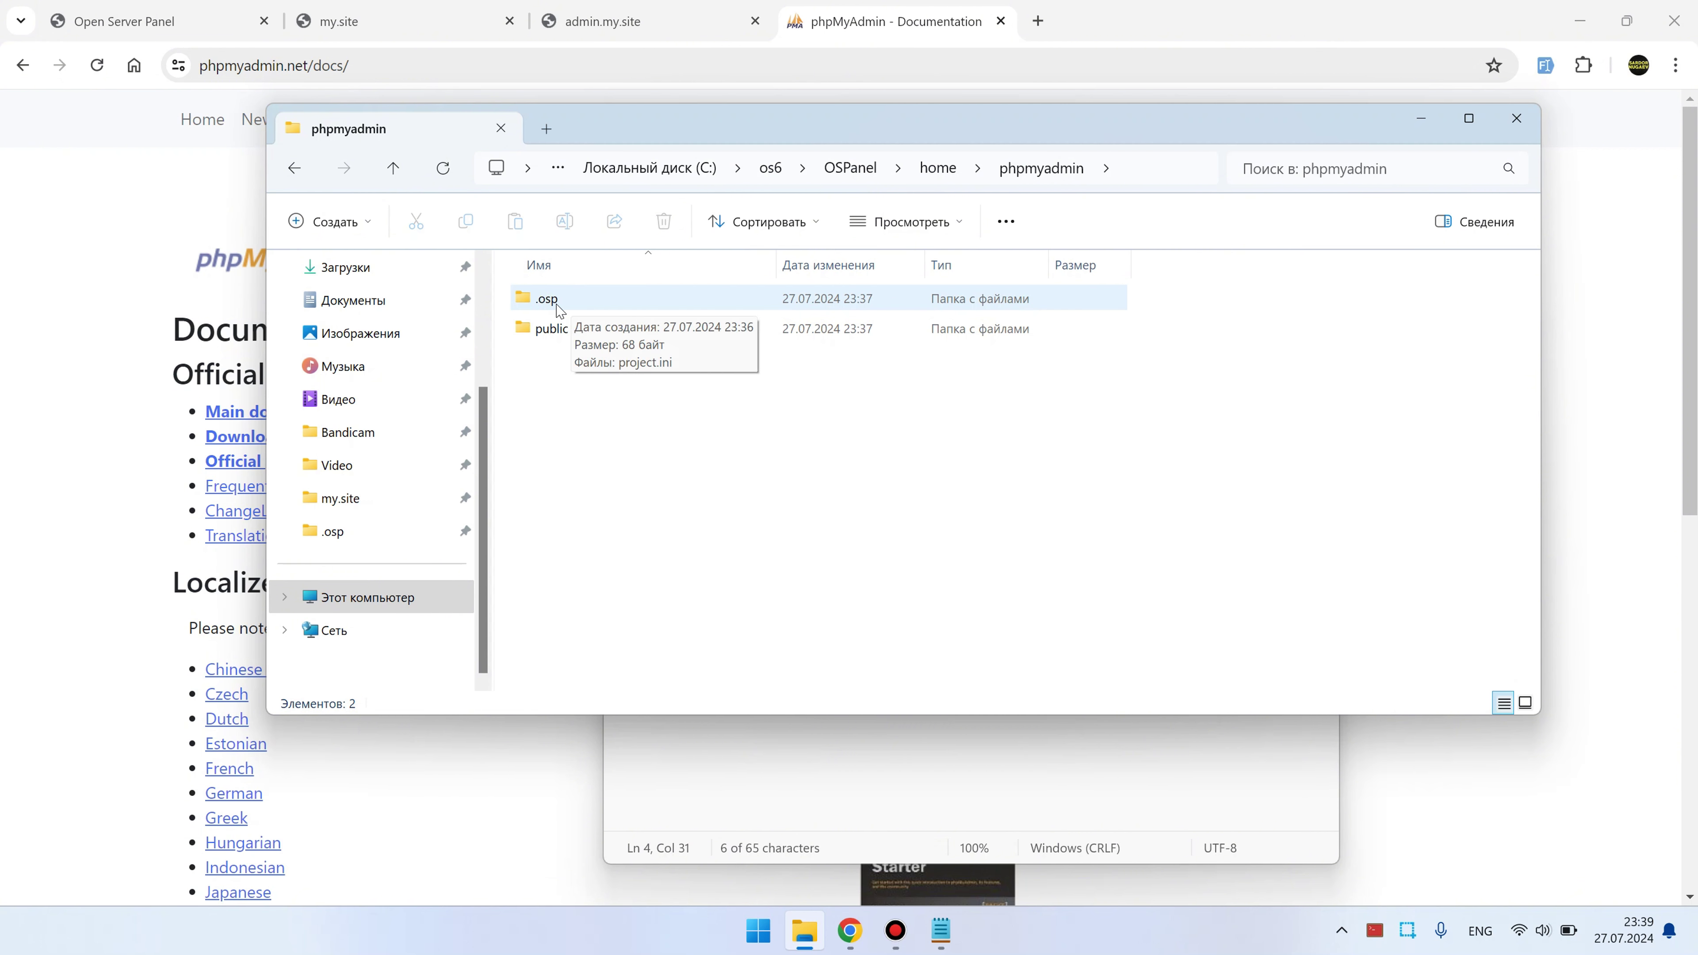
pyautogui.click(545, 304)
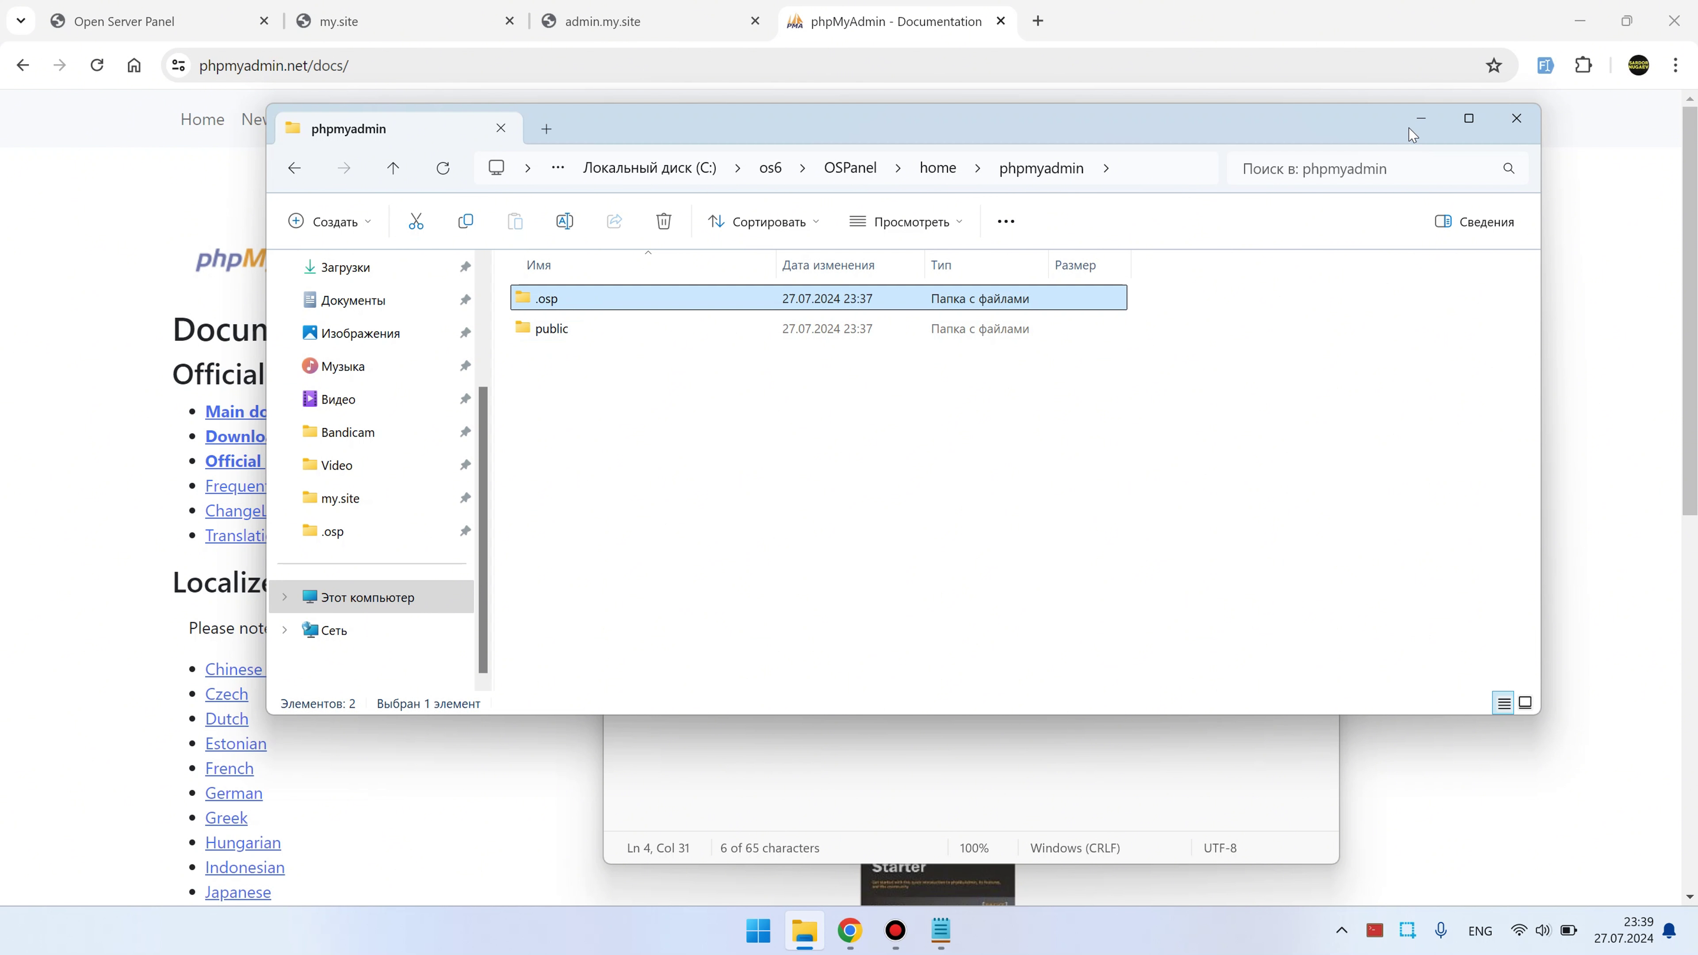
# Restart the Open Server local server and put the project.ini window away
pyautogui.click(1421, 118)
pyautogui.click(1374, 930)
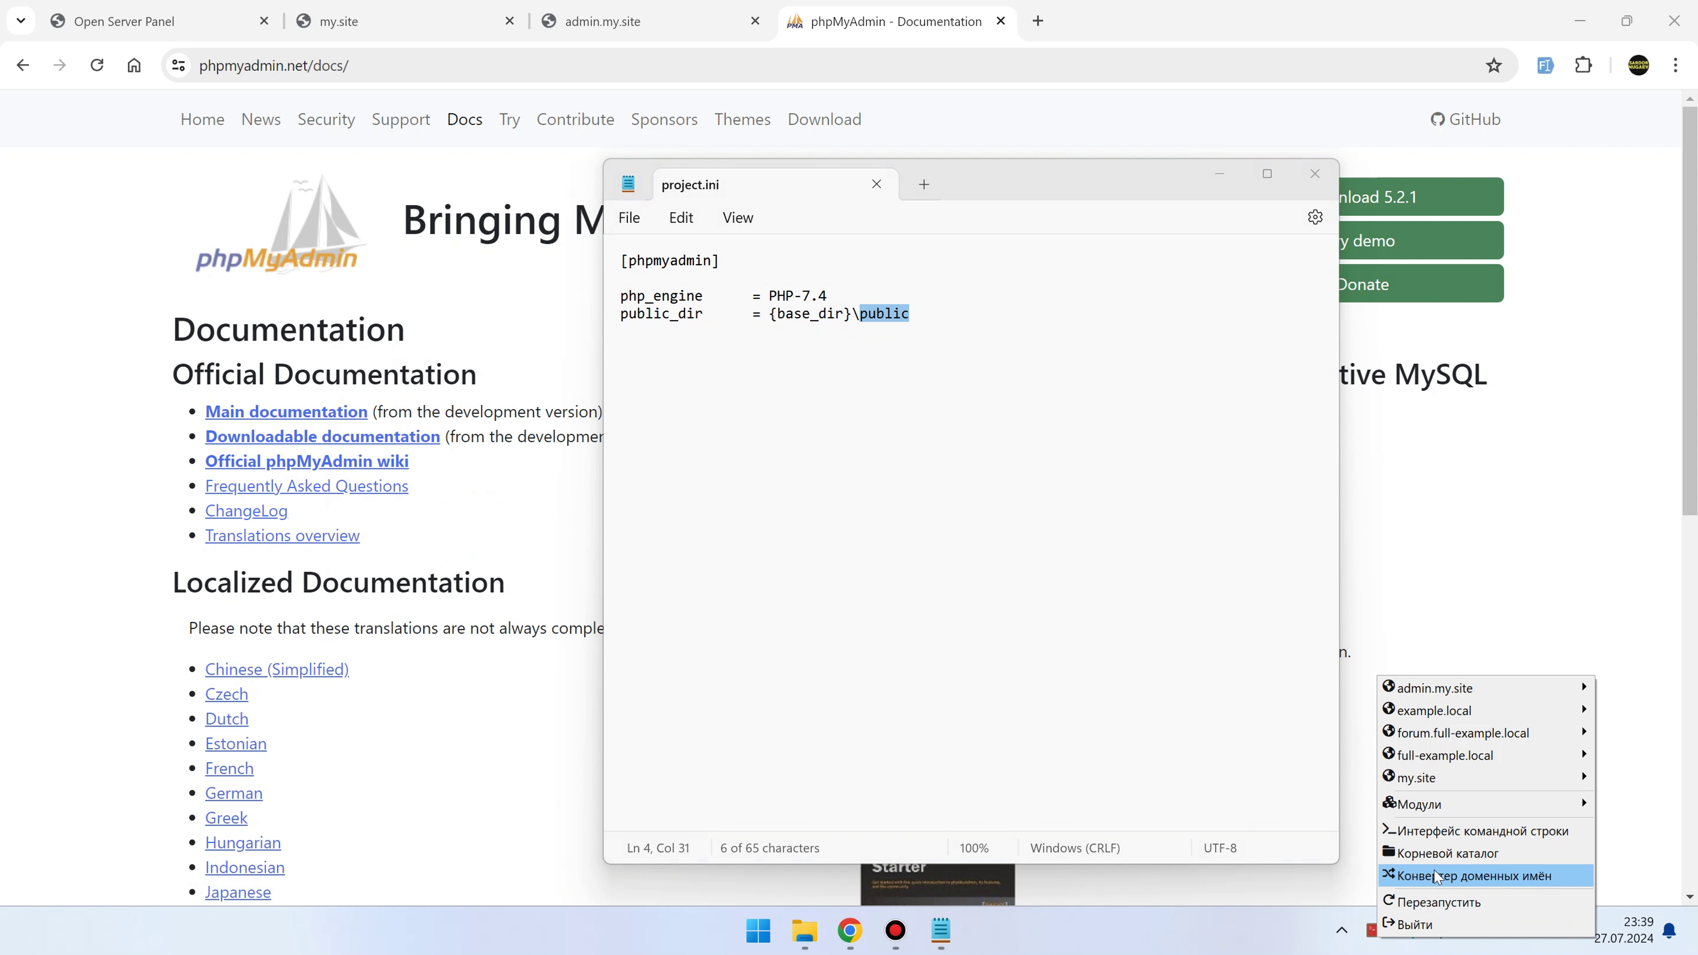
pyautogui.click(1437, 900)
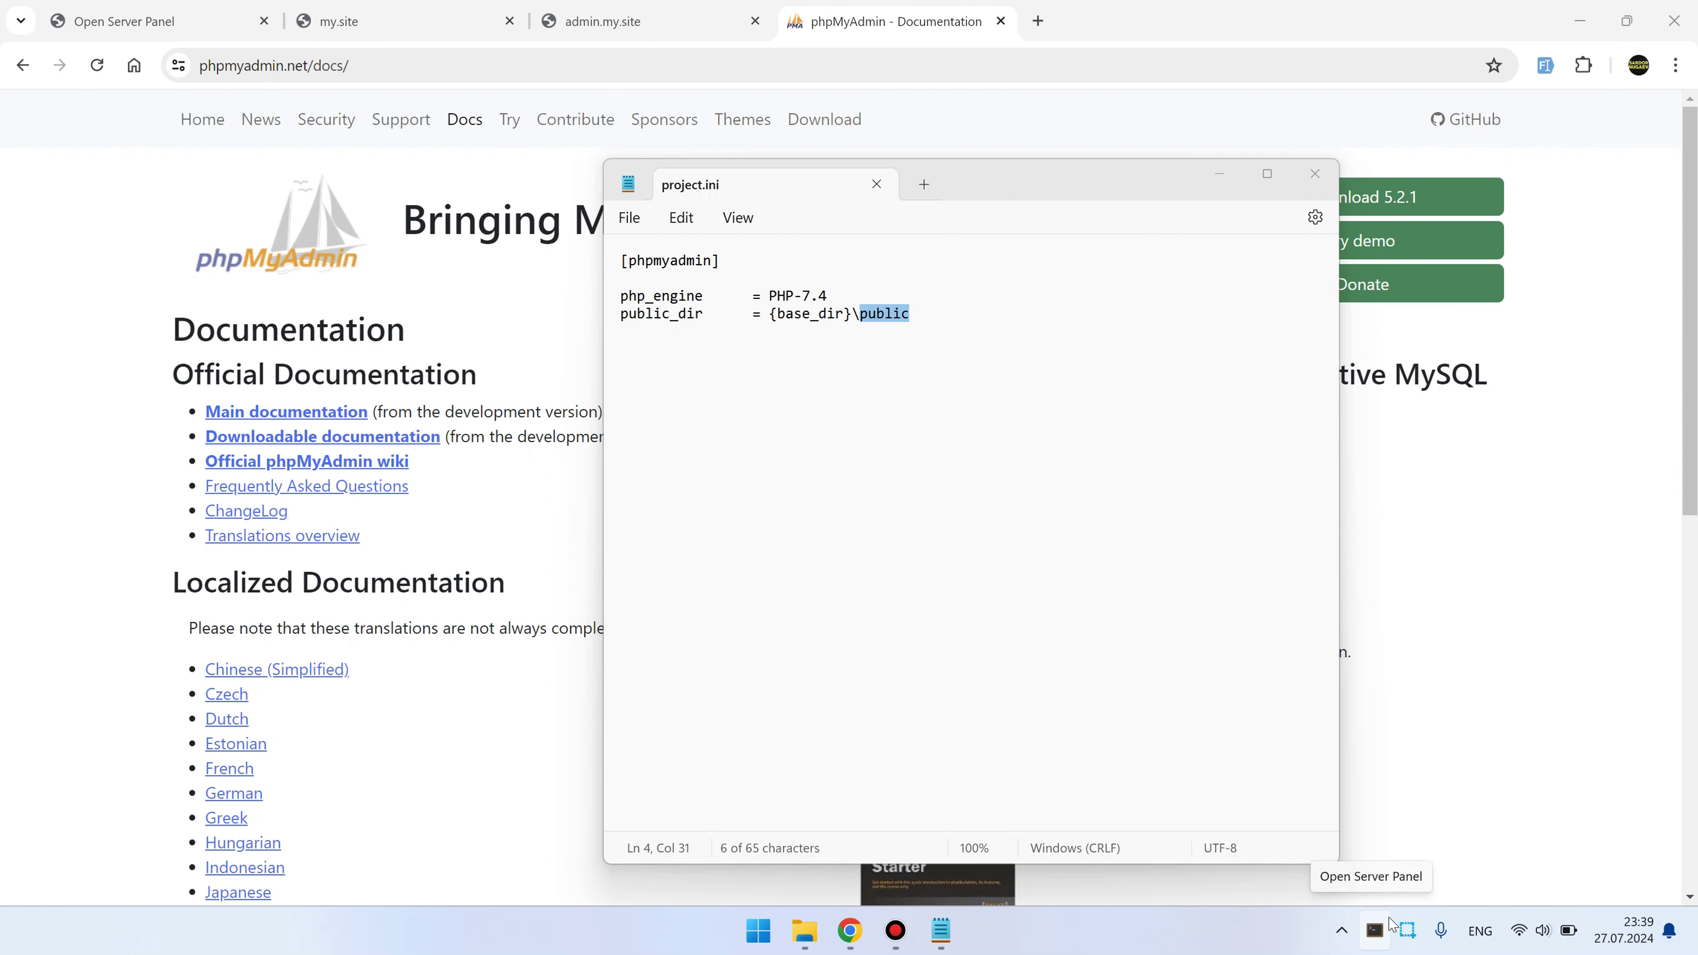
pyautogui.click(943, 314)
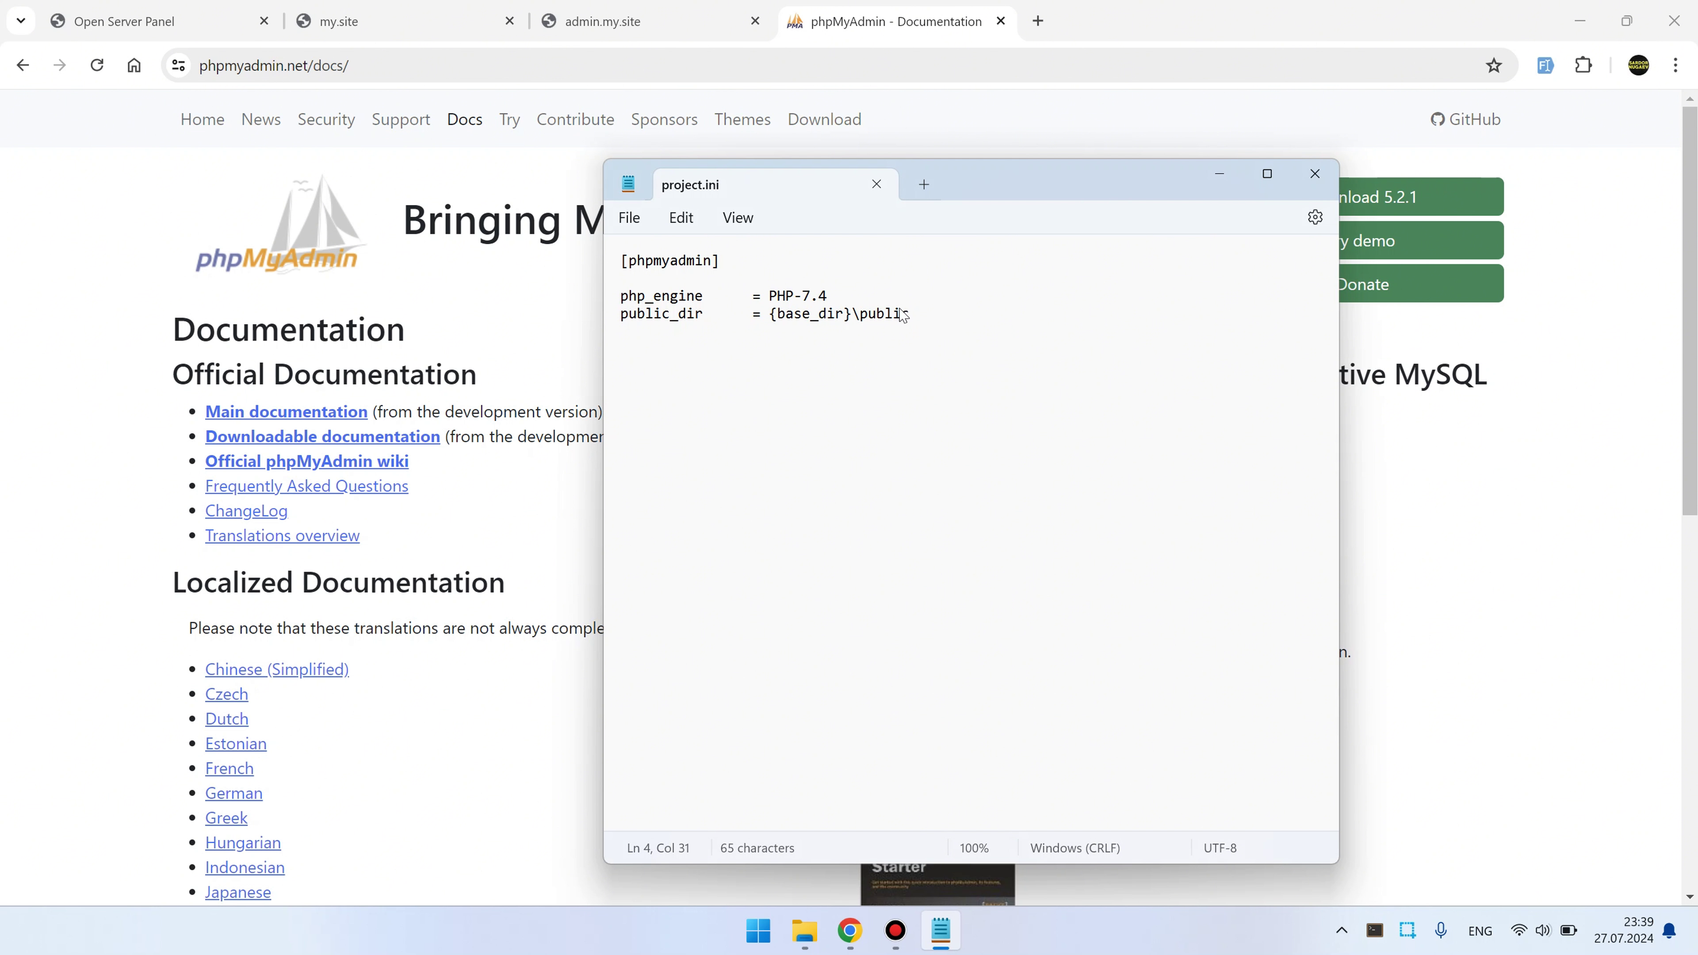
pyautogui.moveTo(903, 314); pyautogui.dragTo(581, 264)
pyautogui.click(1237, 415)
pyautogui.click(1220, 176)
# Open the phpmyadmin site's login page in the browser, then return to the phpmyadmin folder
pyautogui.click(1374, 929)
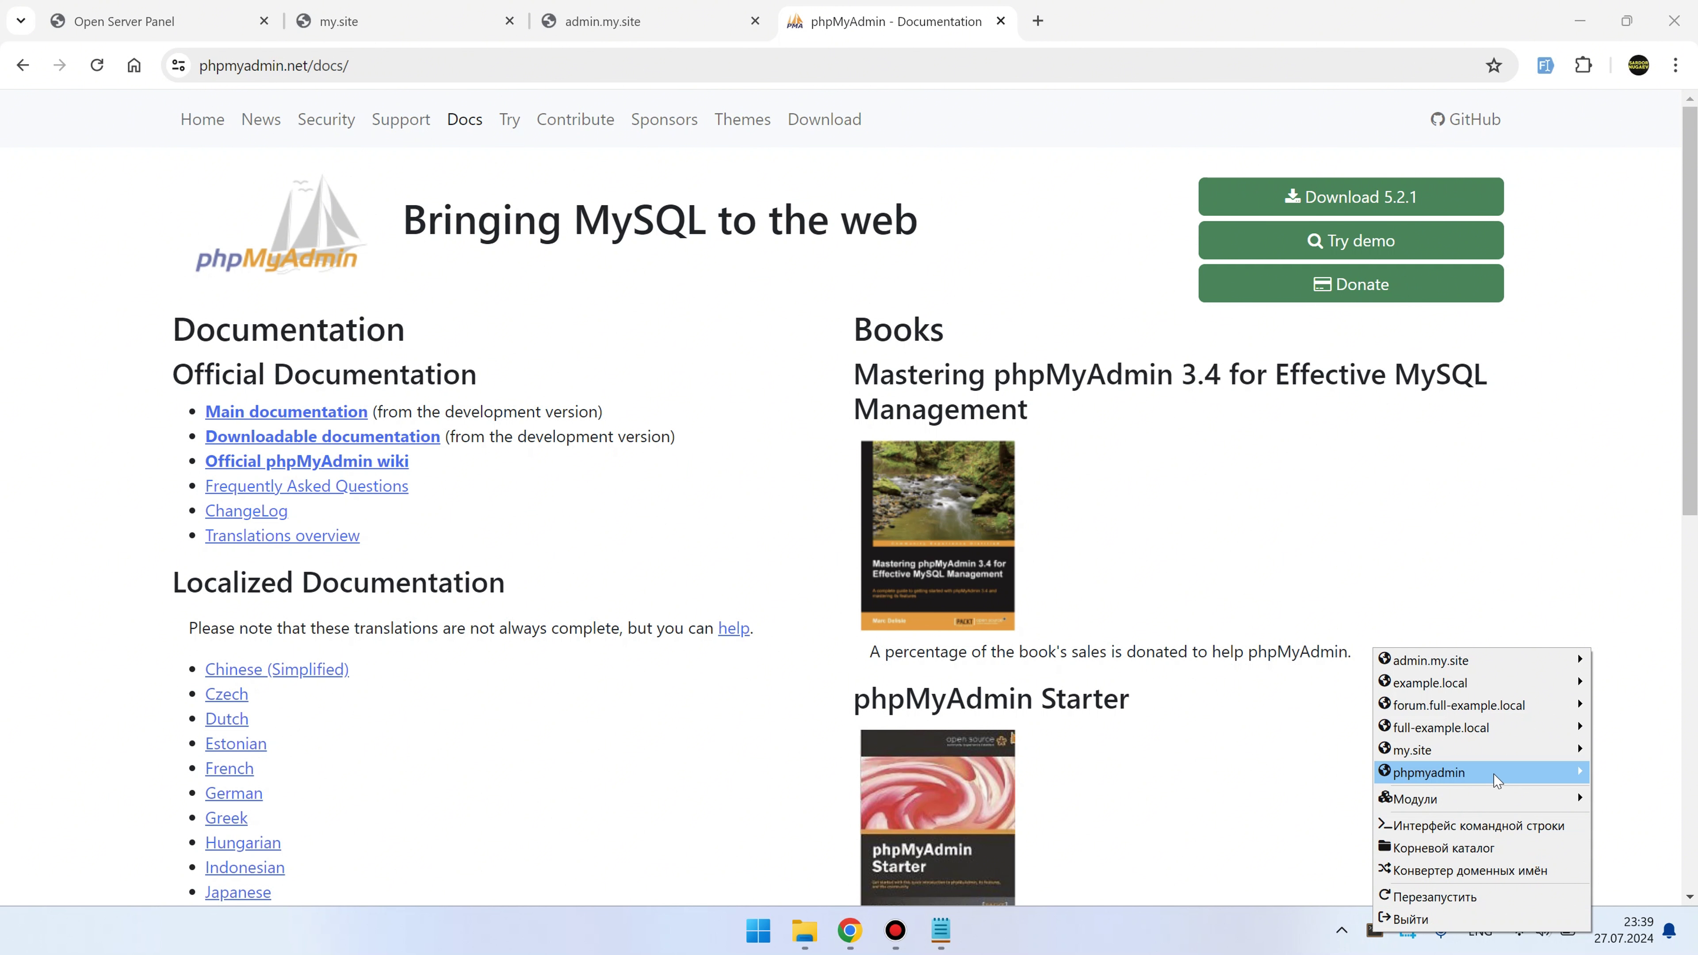
pyautogui.moveTo(1497, 780)
pyautogui.click(1285, 775)
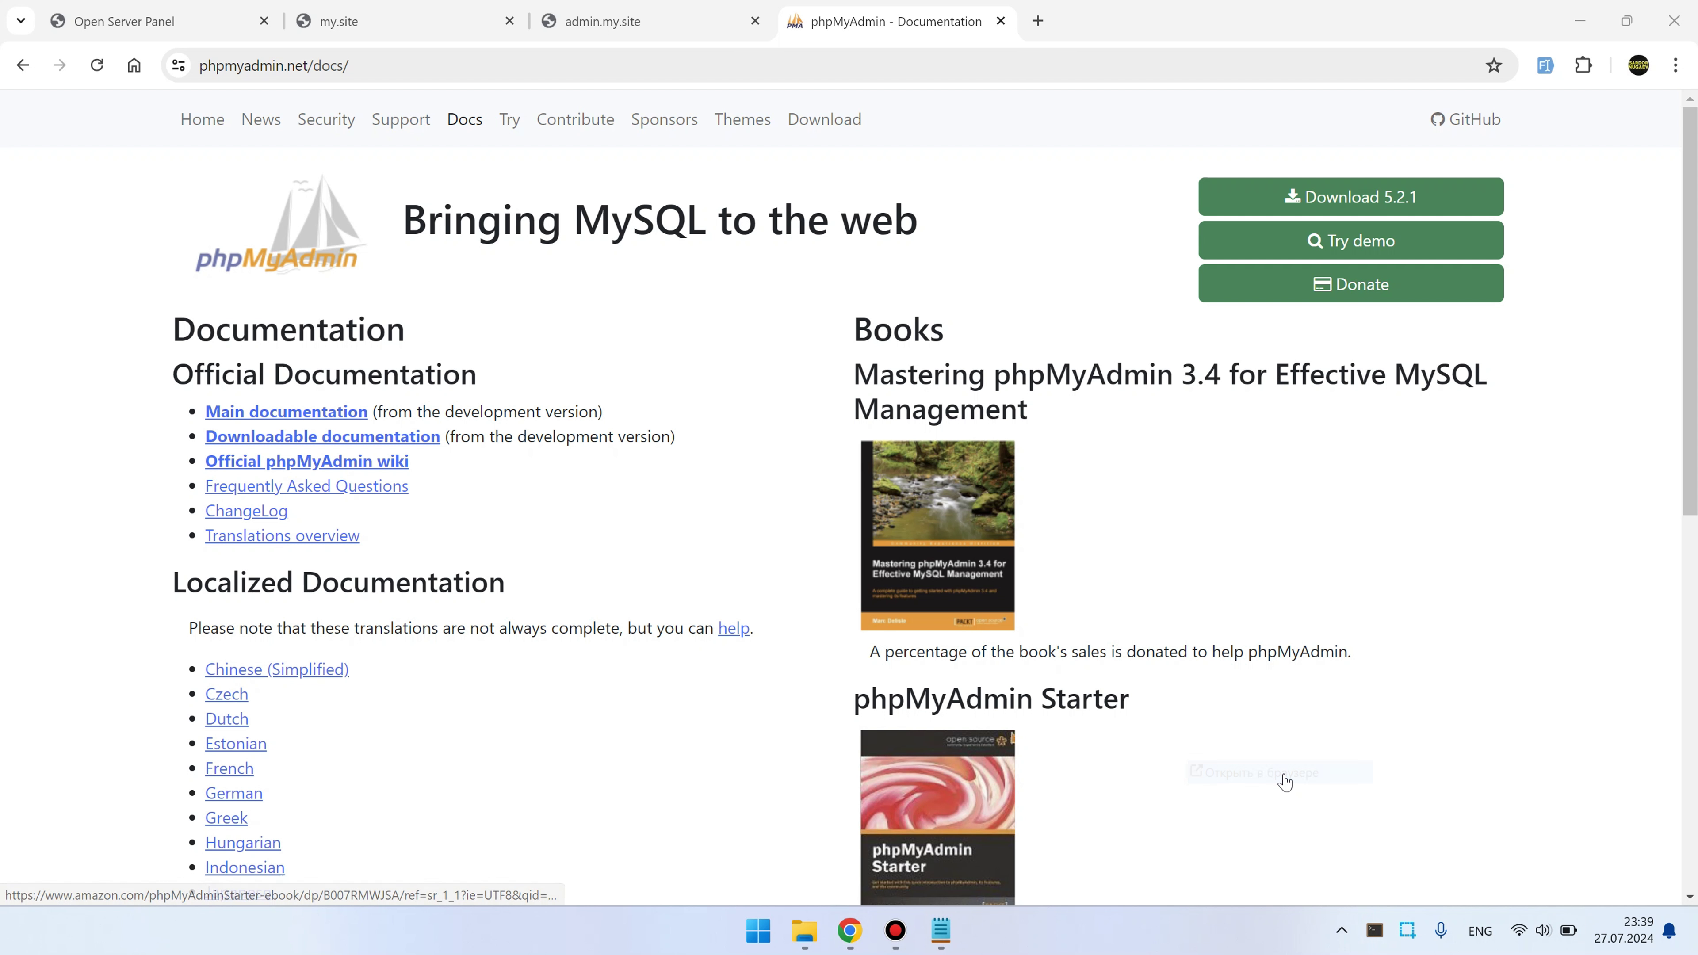
pyautogui.click(1374, 930)
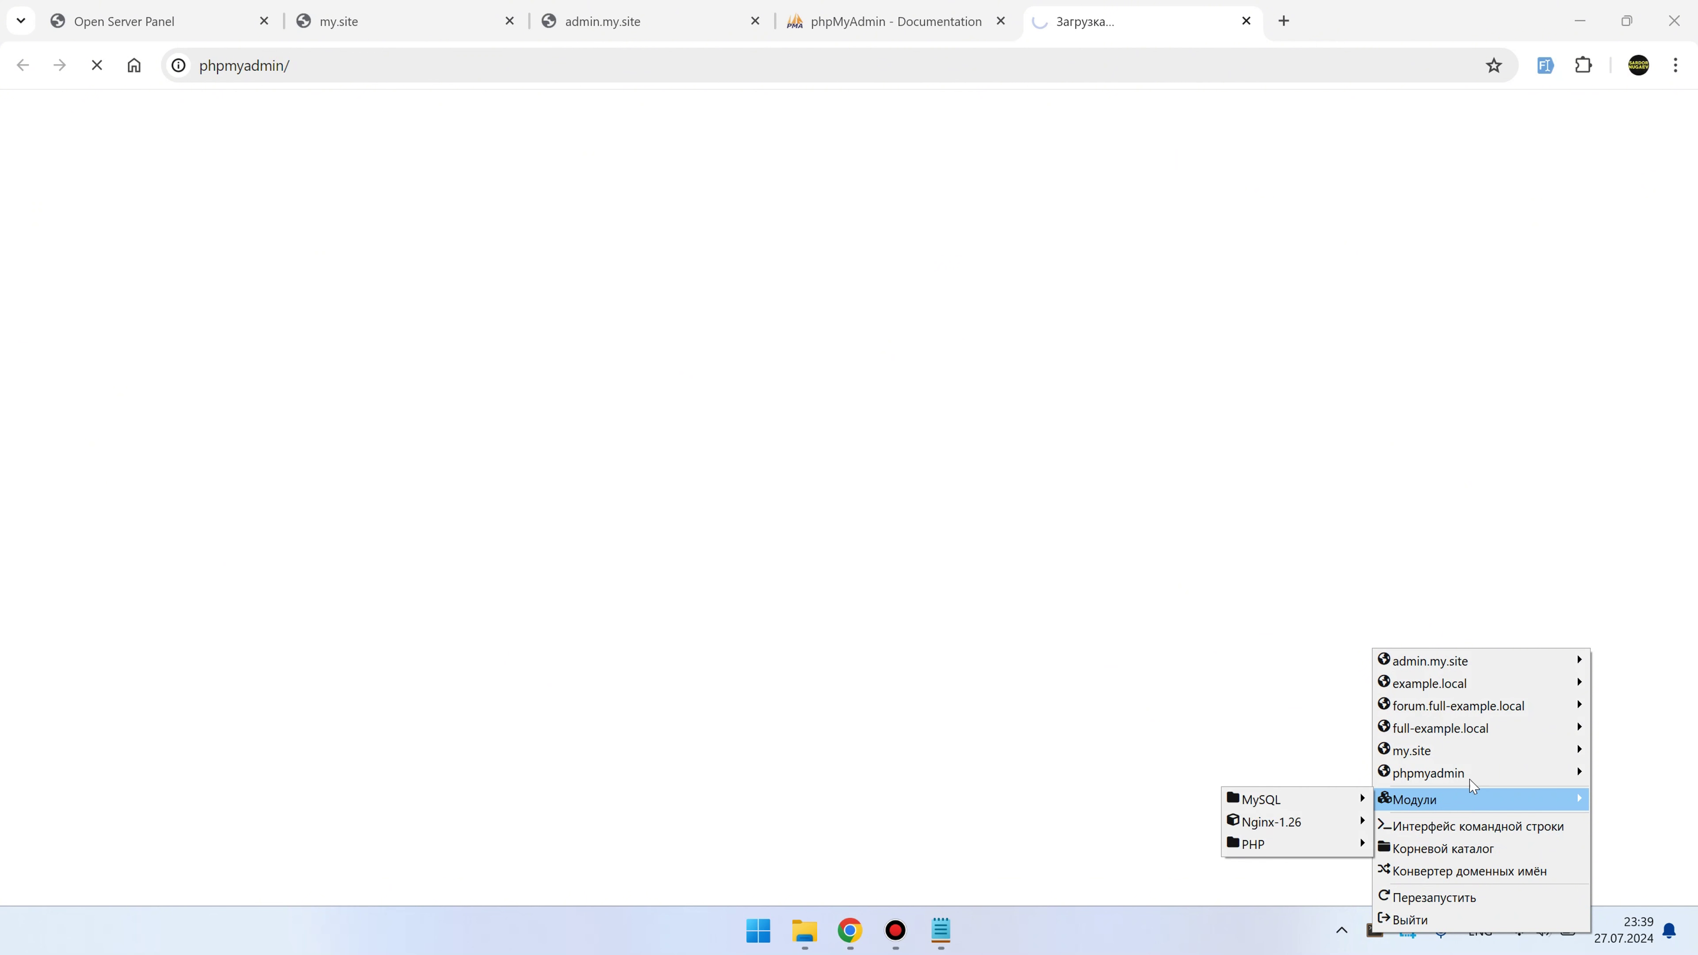
pyautogui.moveTo(1474, 776)
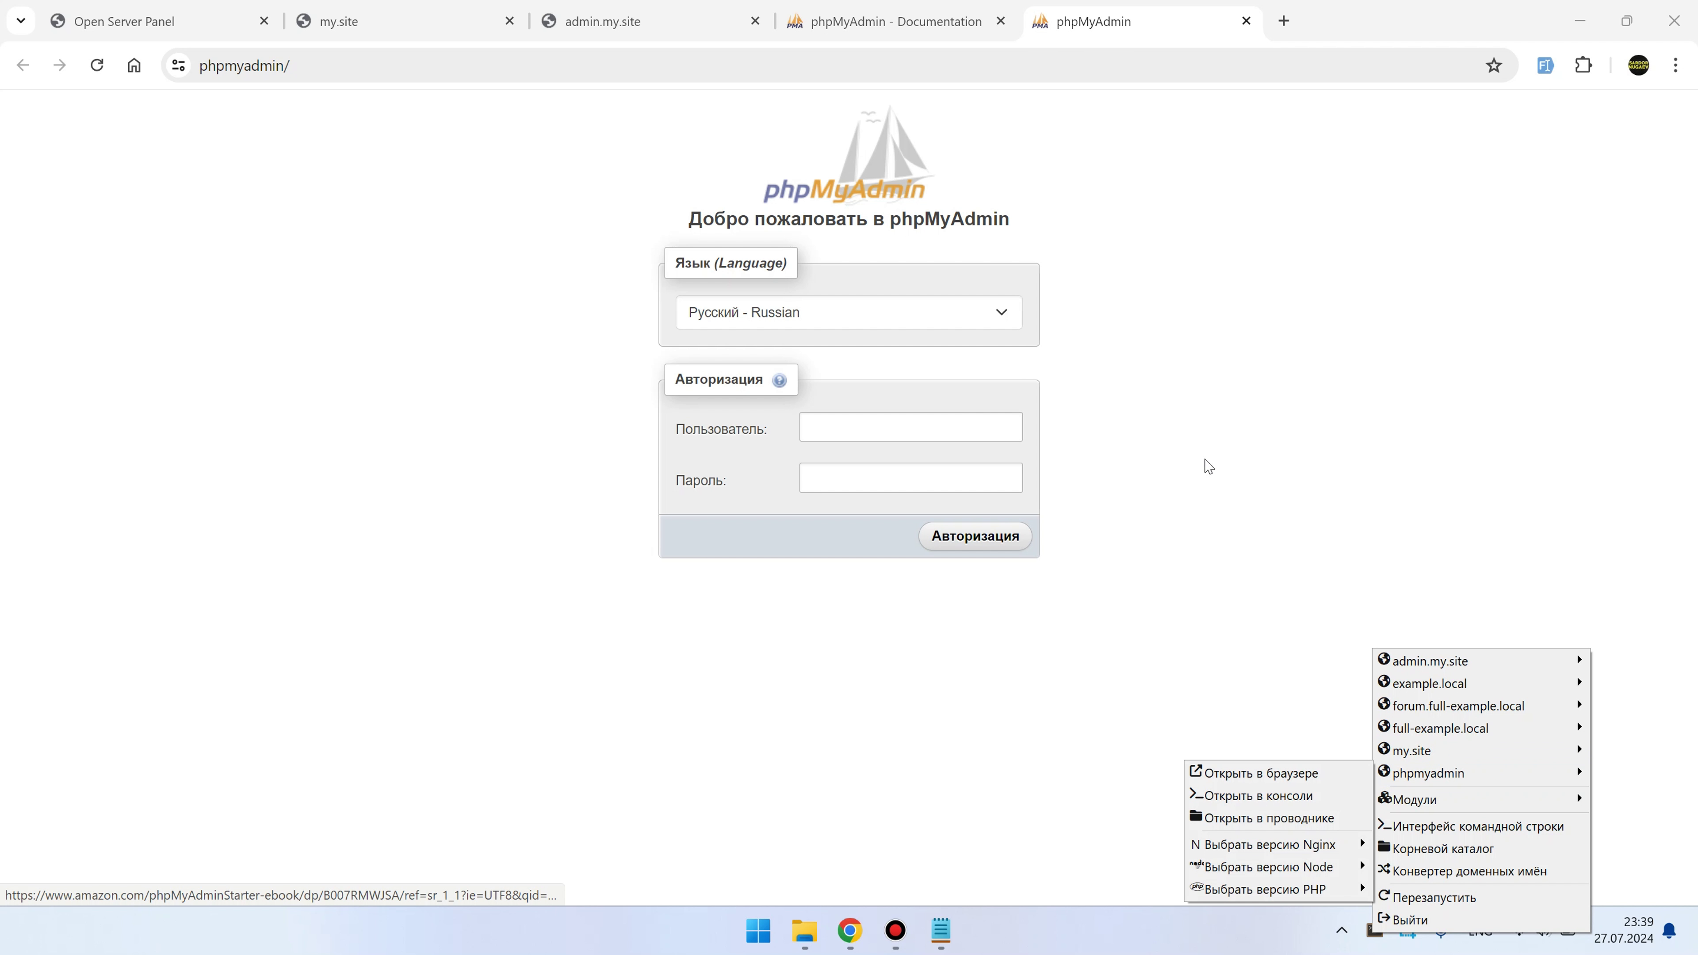
pyautogui.click(1141, 336)
pyautogui.click(910, 428)
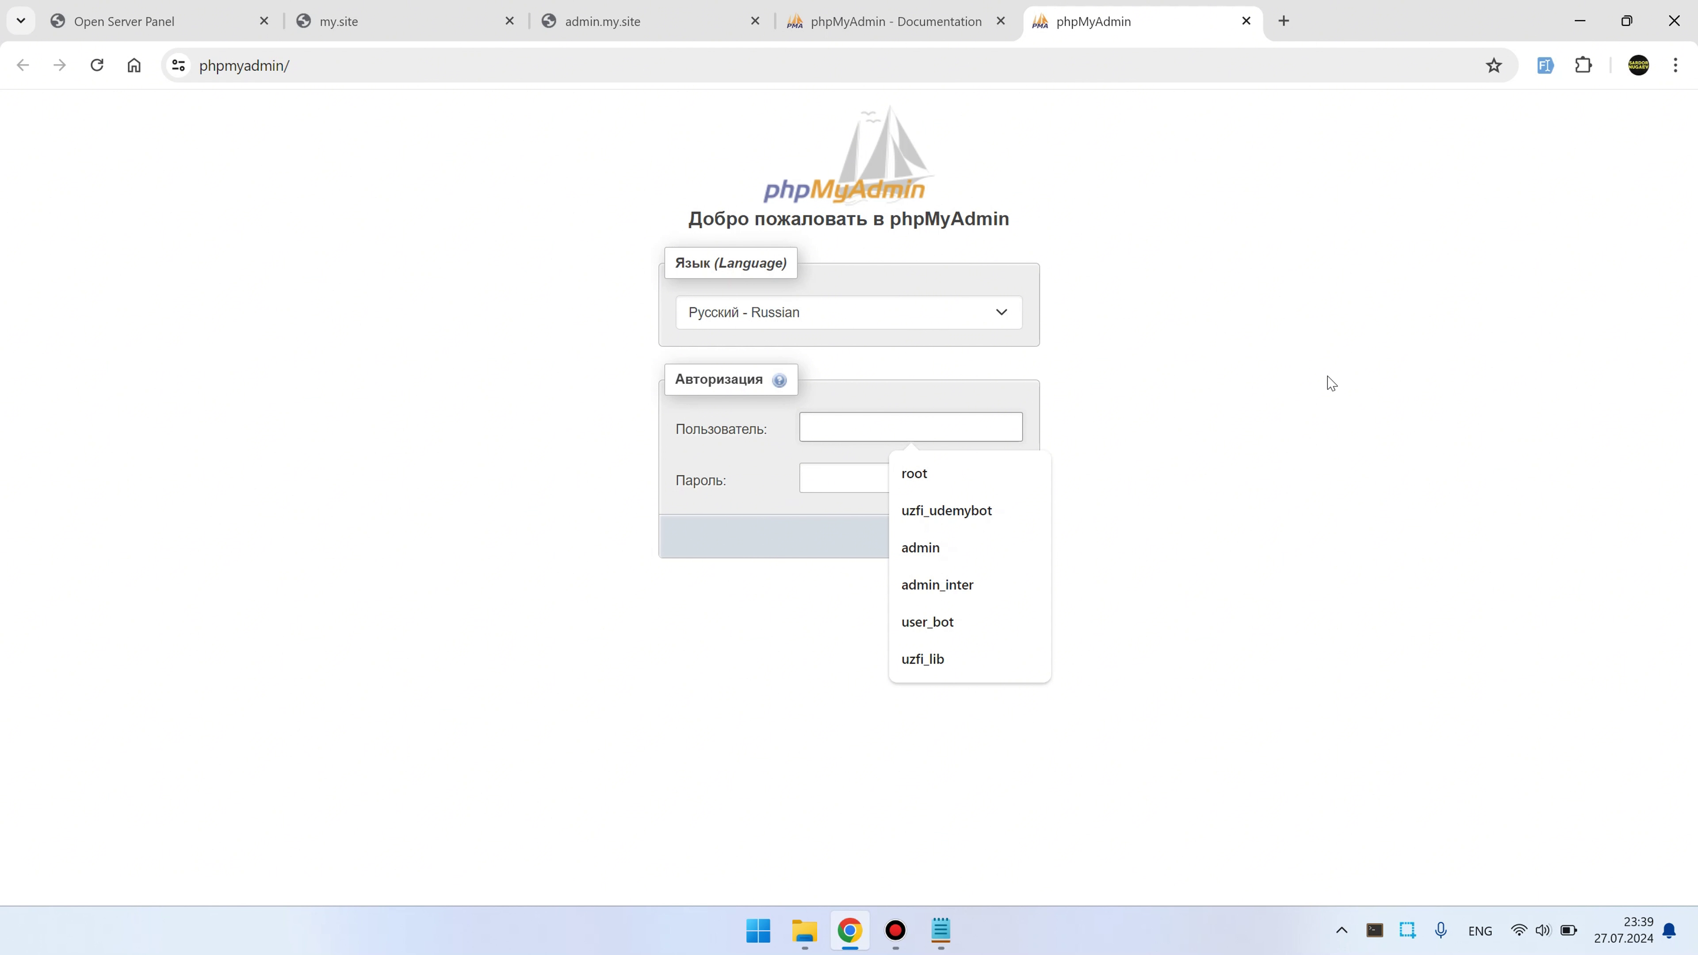
pyautogui.click(842, 474)
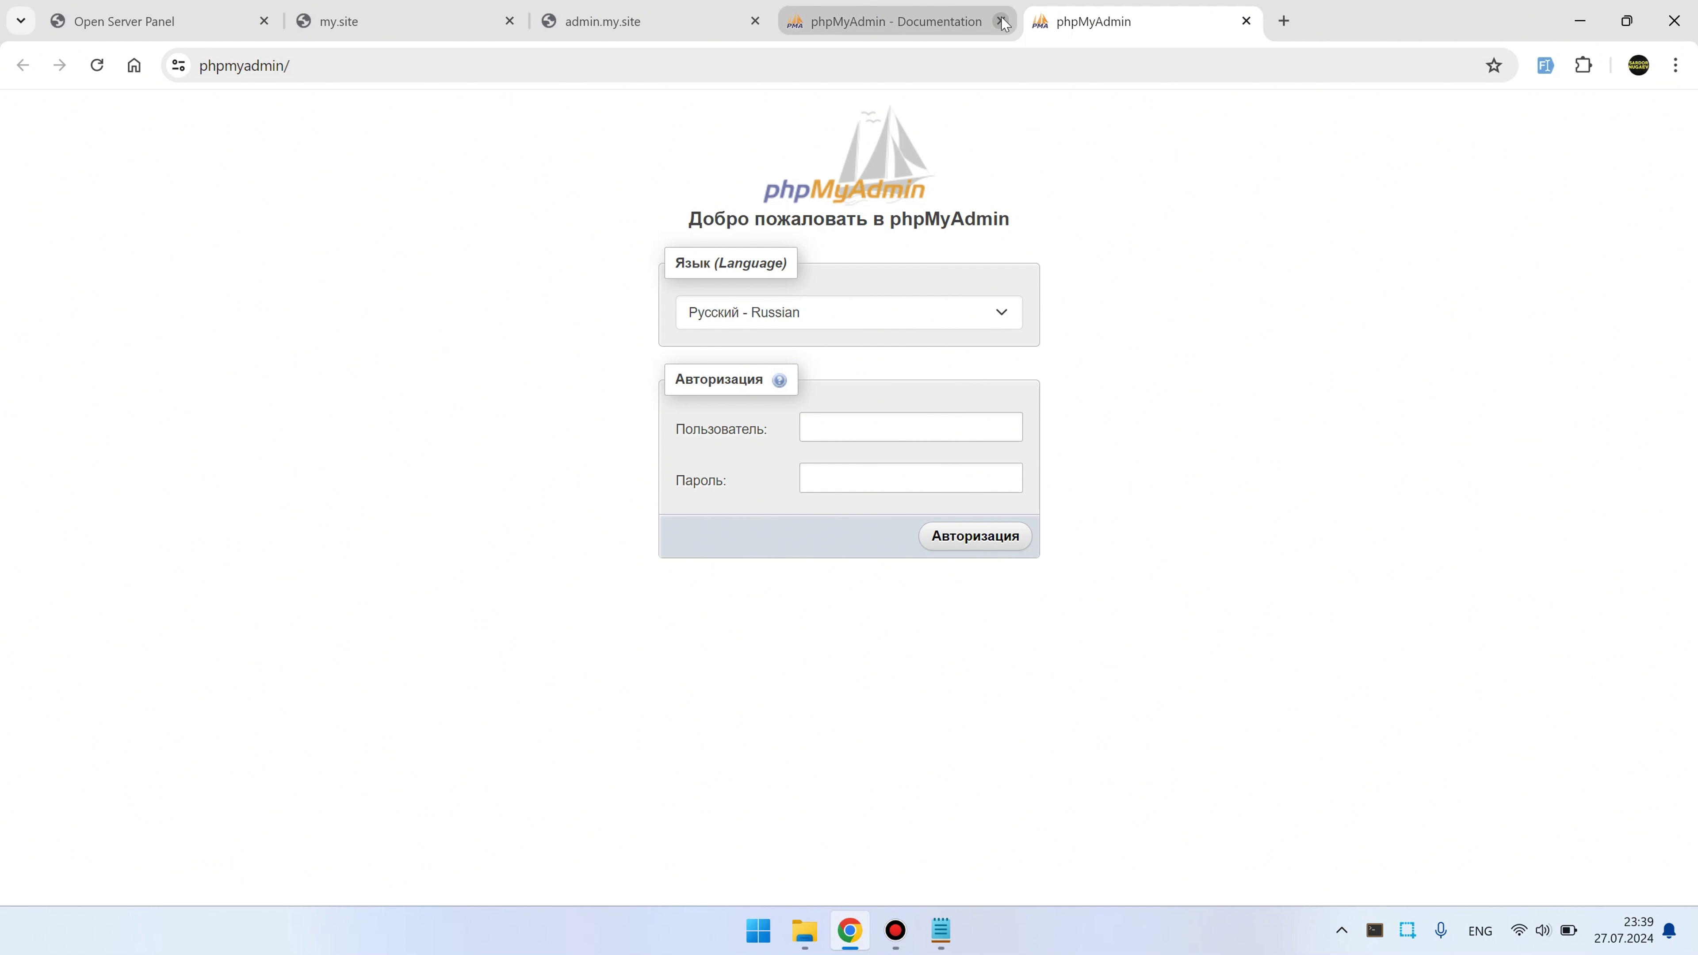
pyautogui.click(803, 943)
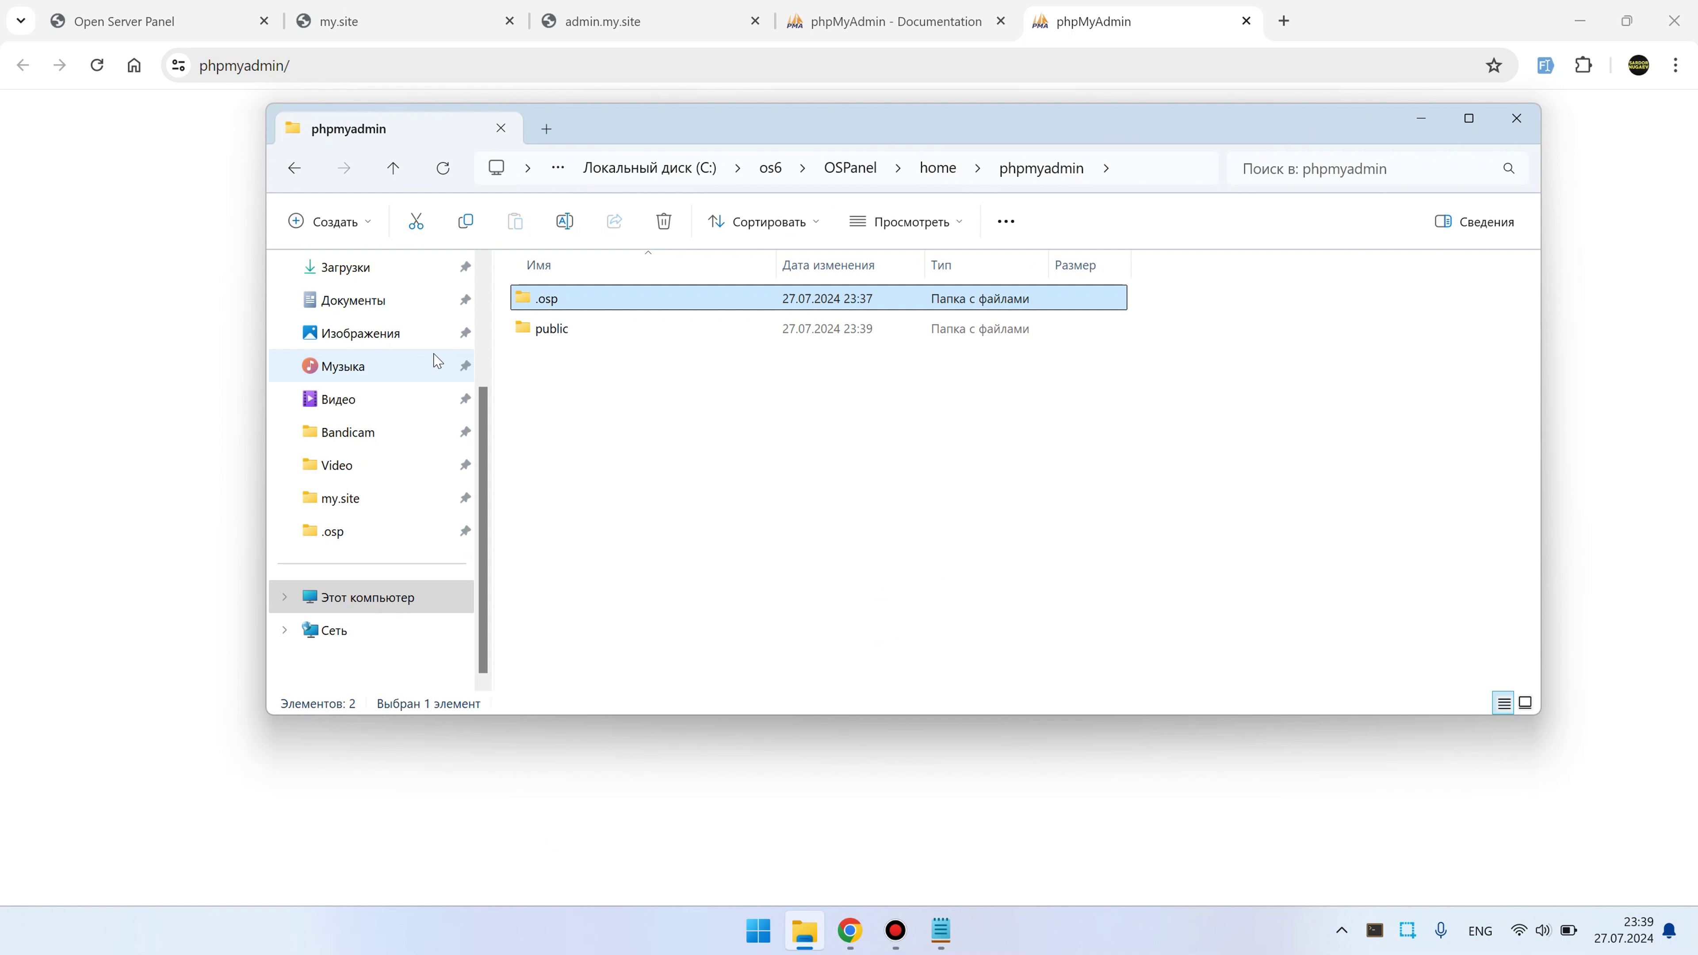
# Open the public folder and view config.sample.inc.php in Notepad, then close it
pyautogui.click(561, 333)
pyautogui.doubleClick(563, 333)
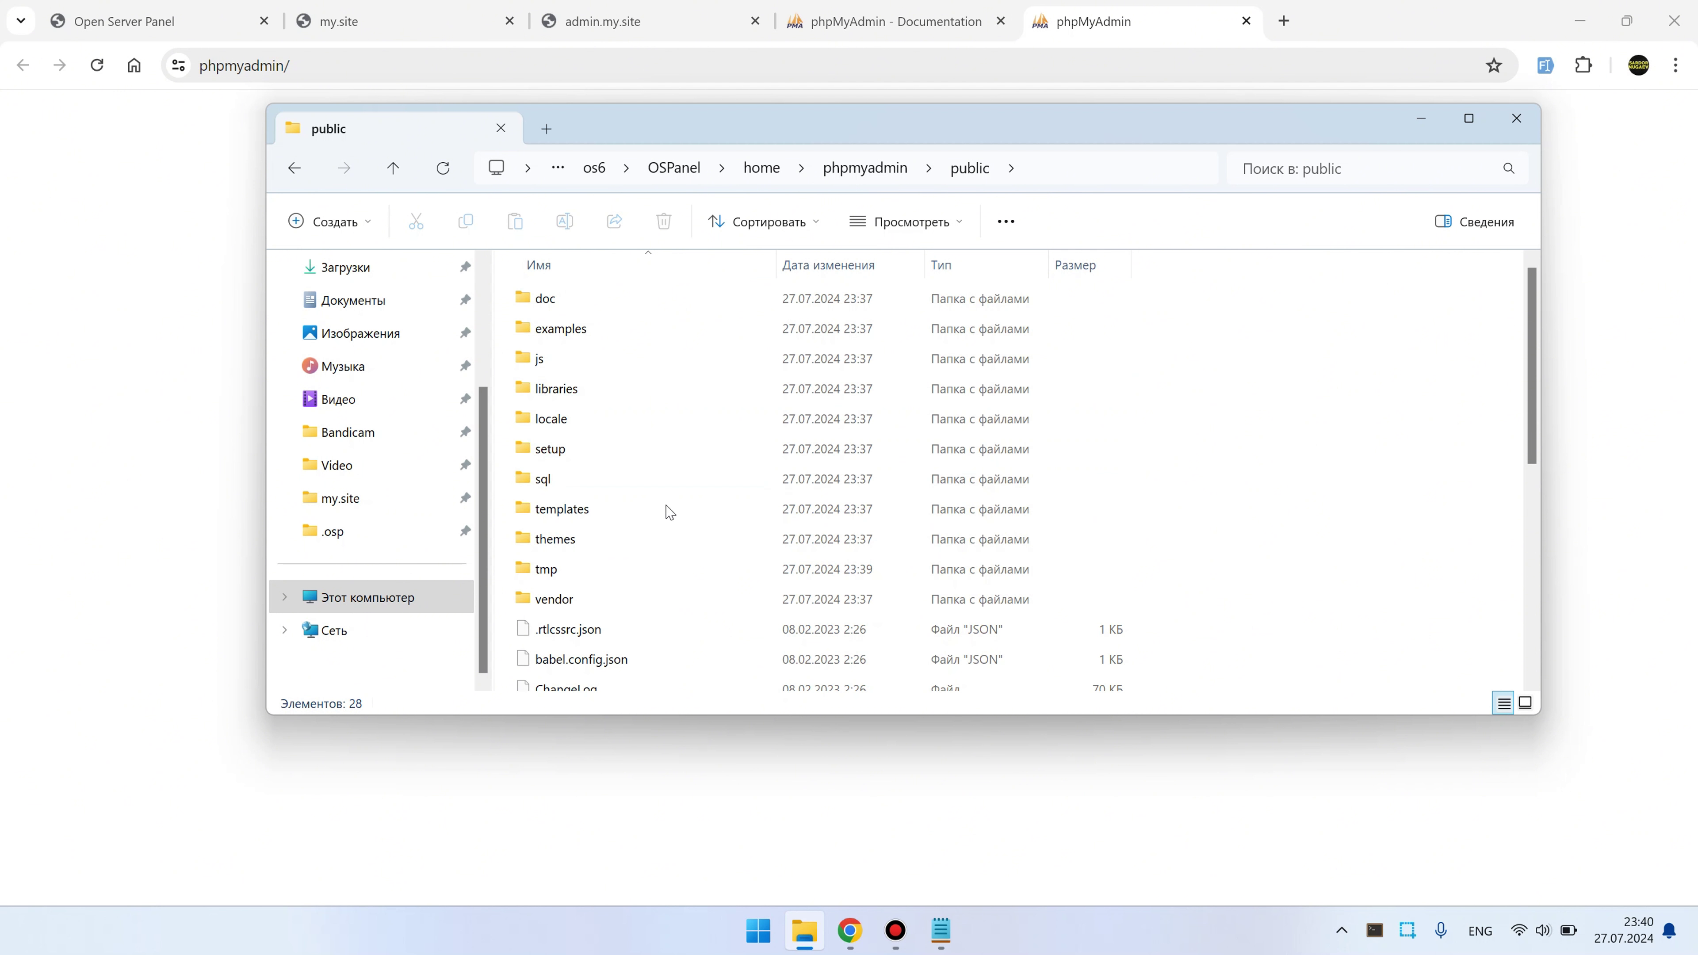
pyautogui.scroll(-5, 669, 528)
pyautogui.click(562, 533)
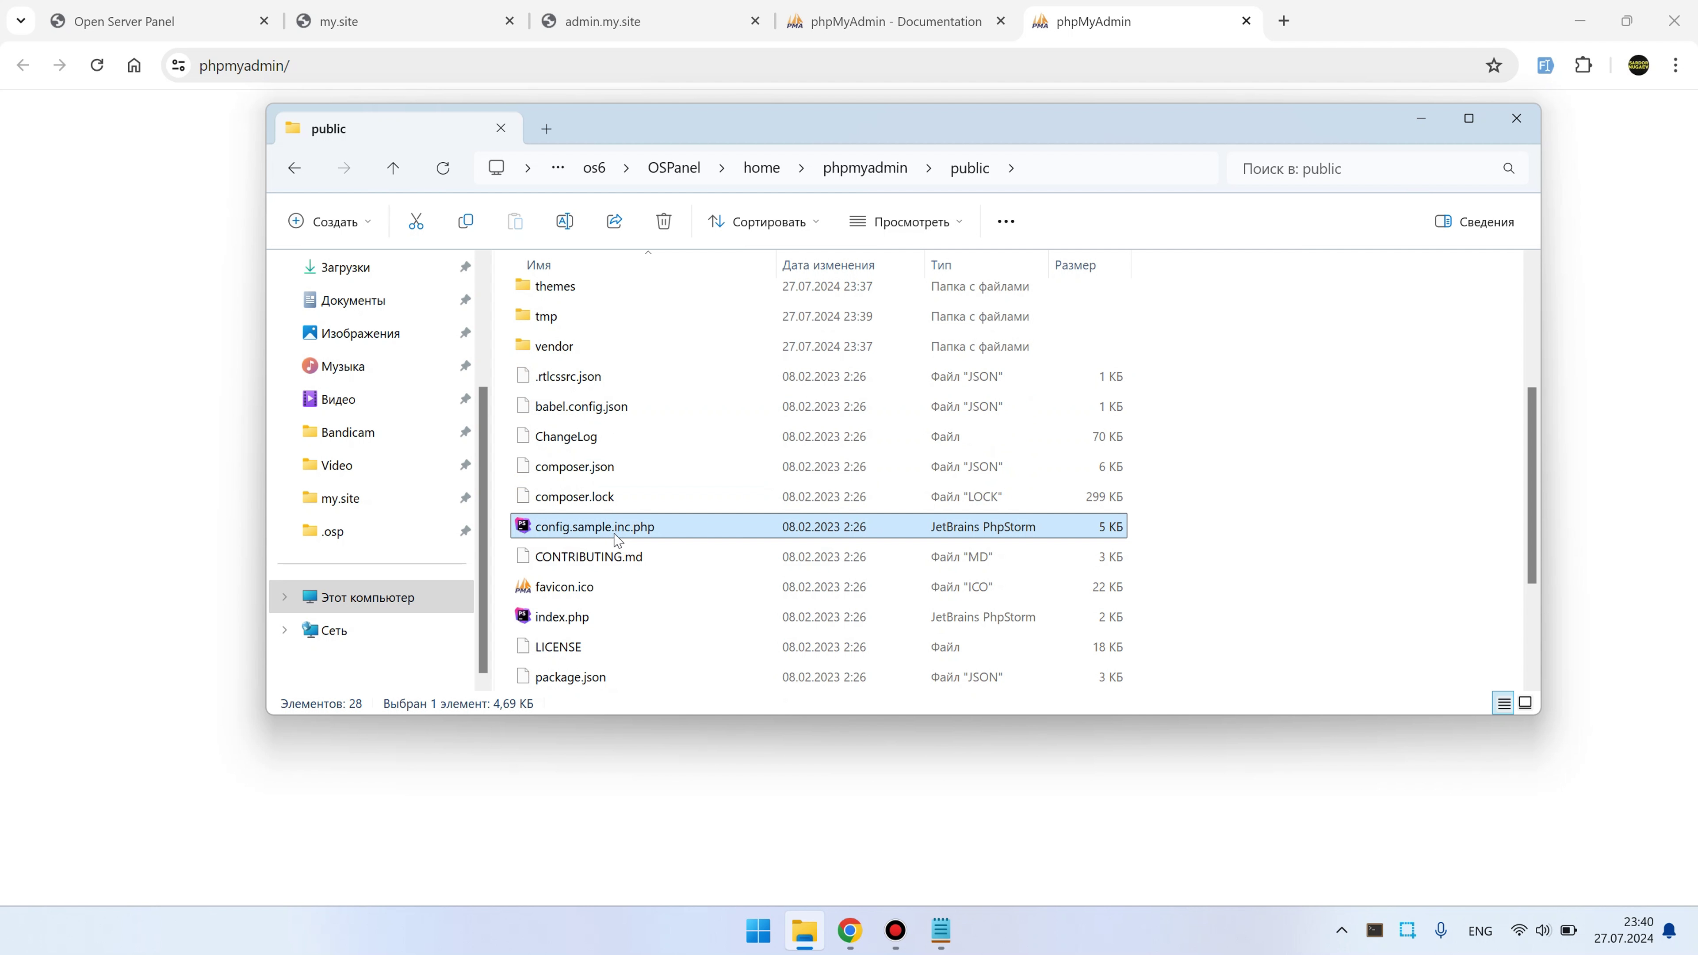
pyautogui.rightClick(619, 533)
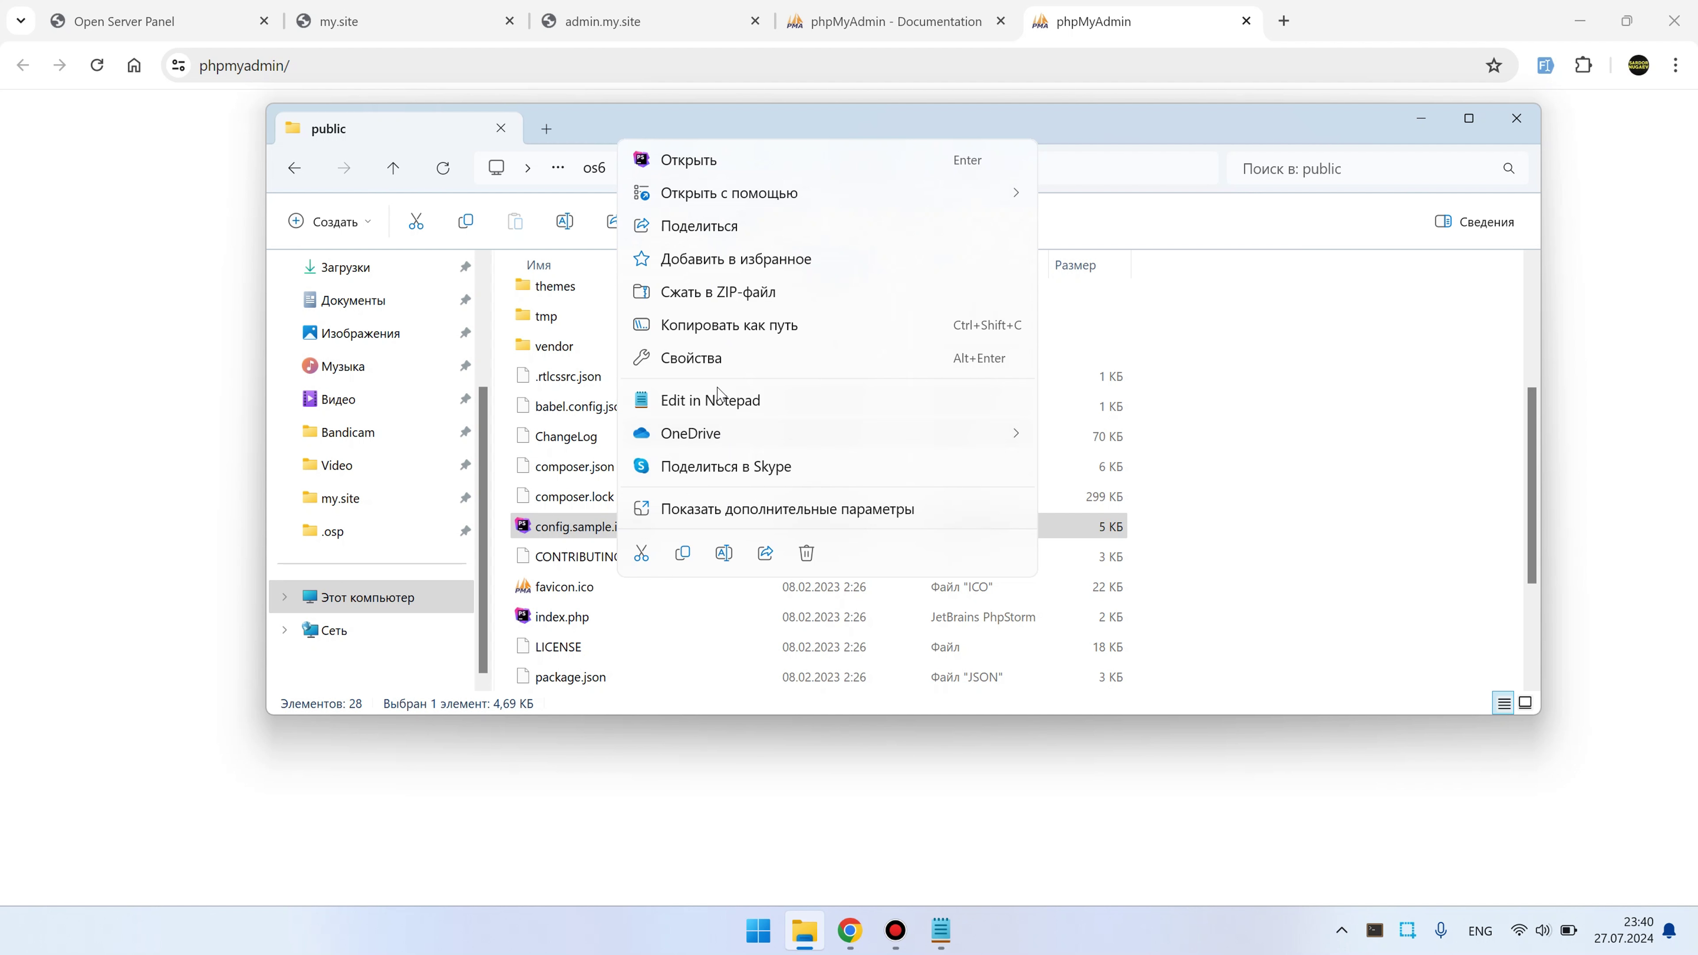
pyautogui.click(730, 402)
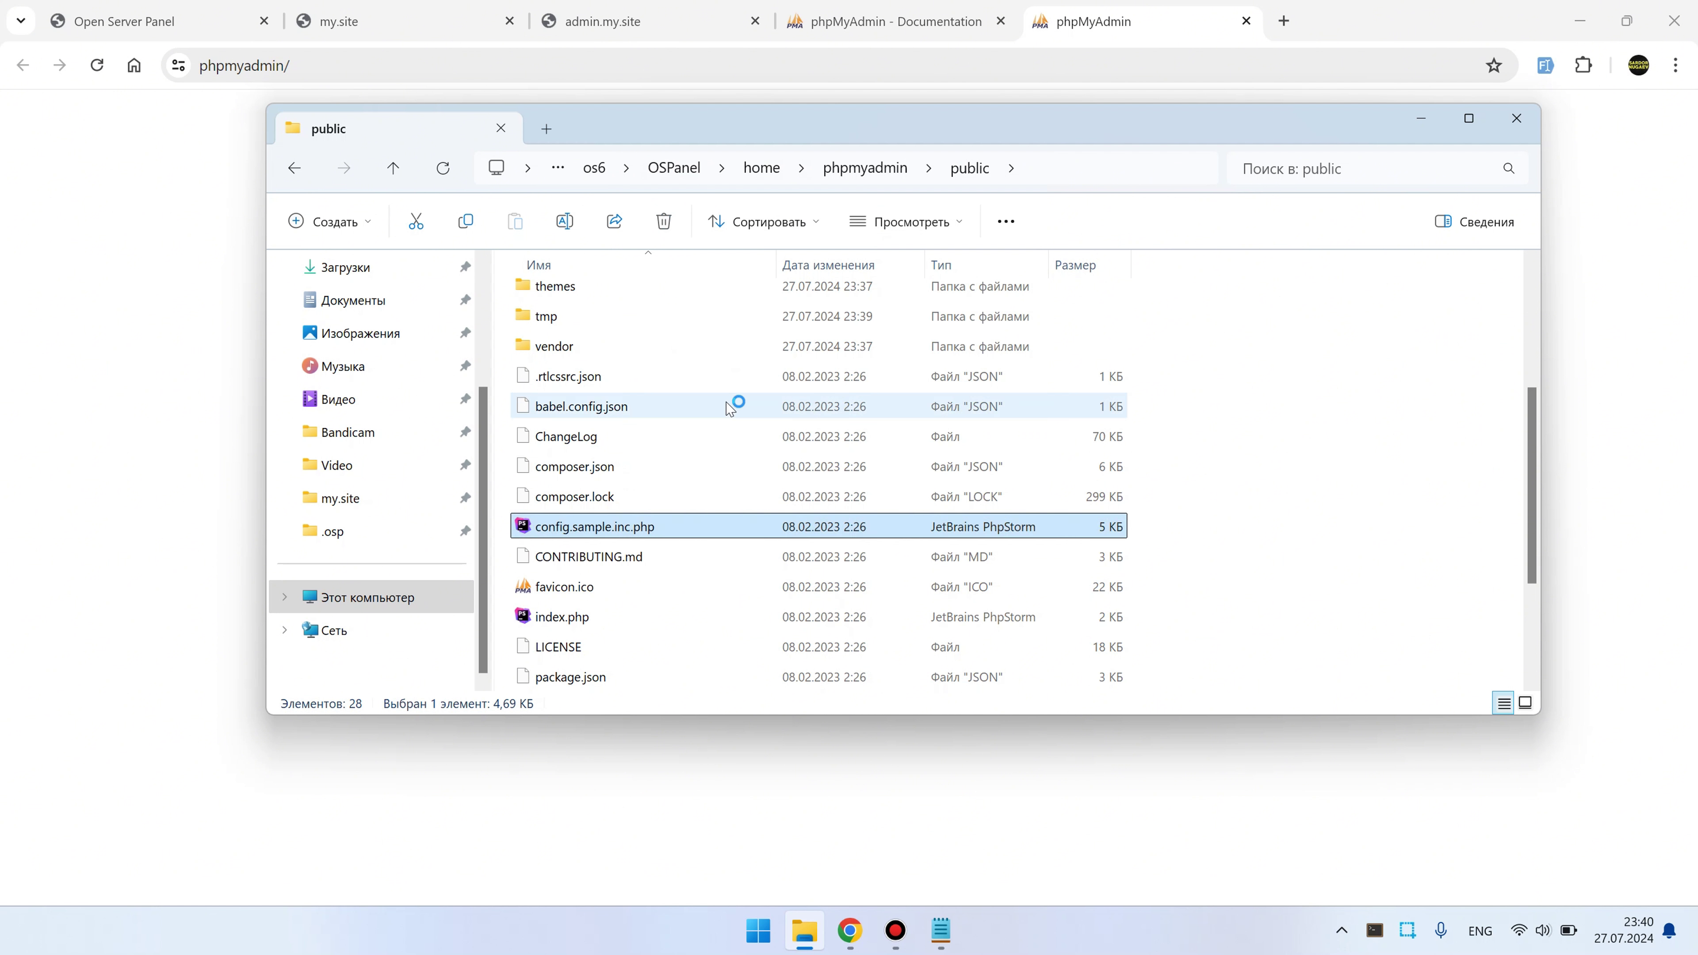
pyautogui.click(1090, 184)
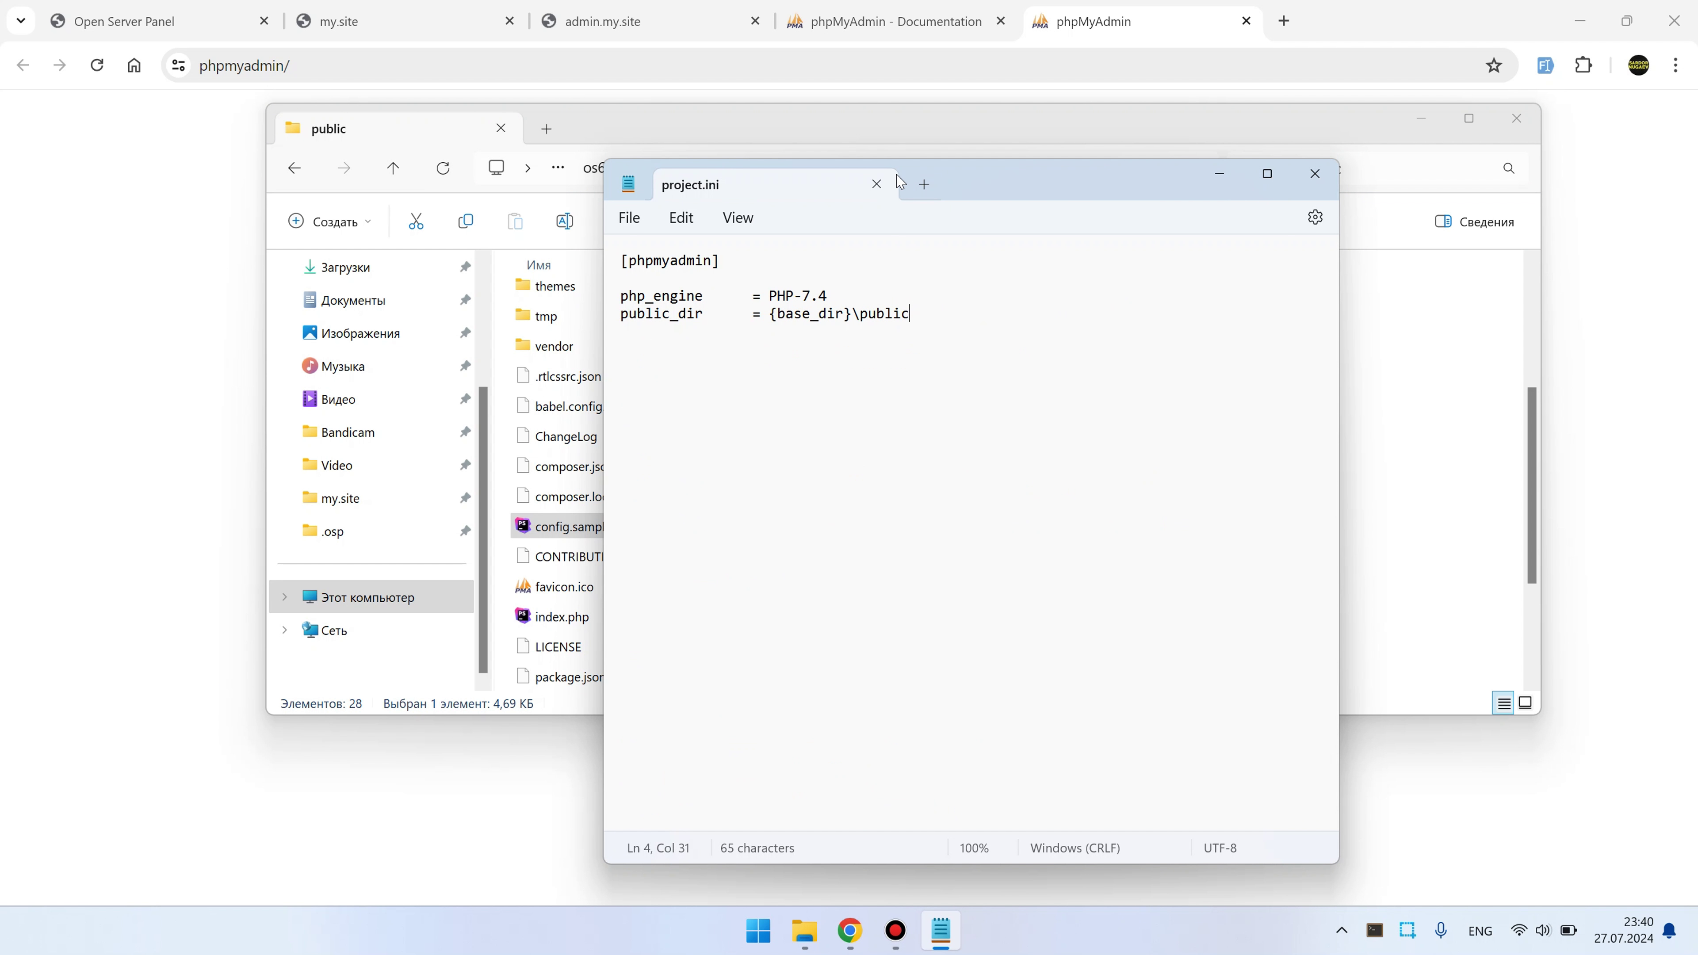
pyautogui.press('super+Down')
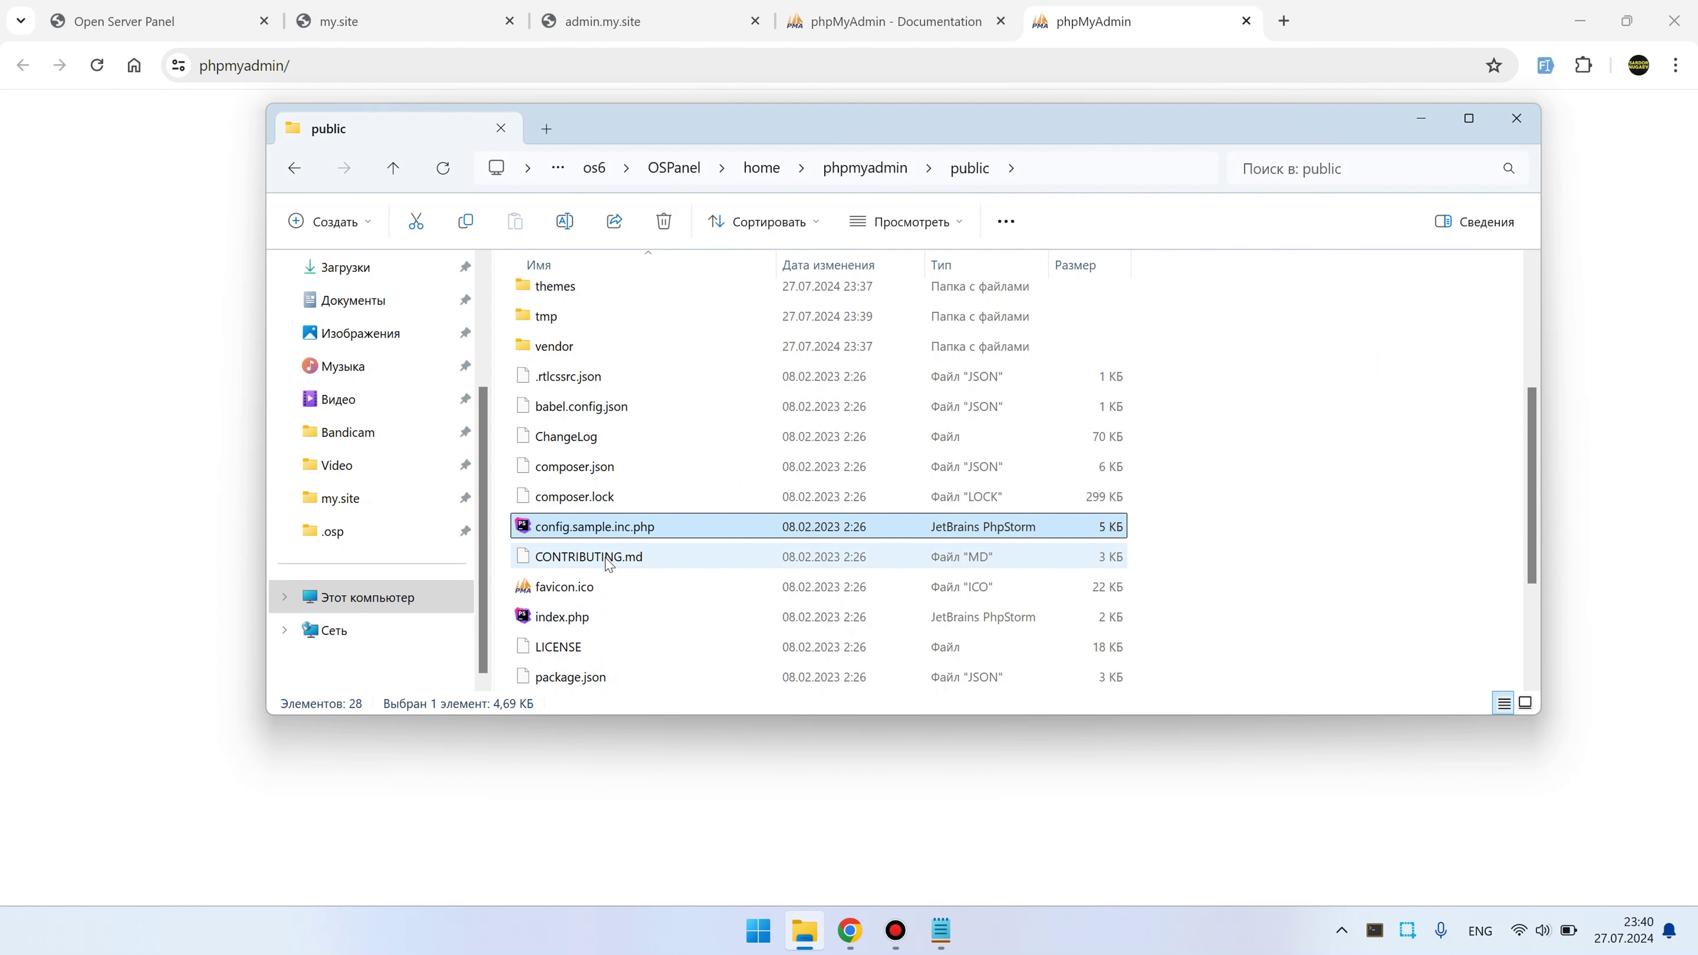
pyautogui.click(688, 555)
# Rename config.sample.inc.php to config.inc.php and open it in Notepad
pyautogui.press('Up')
pyautogui.press('F2')
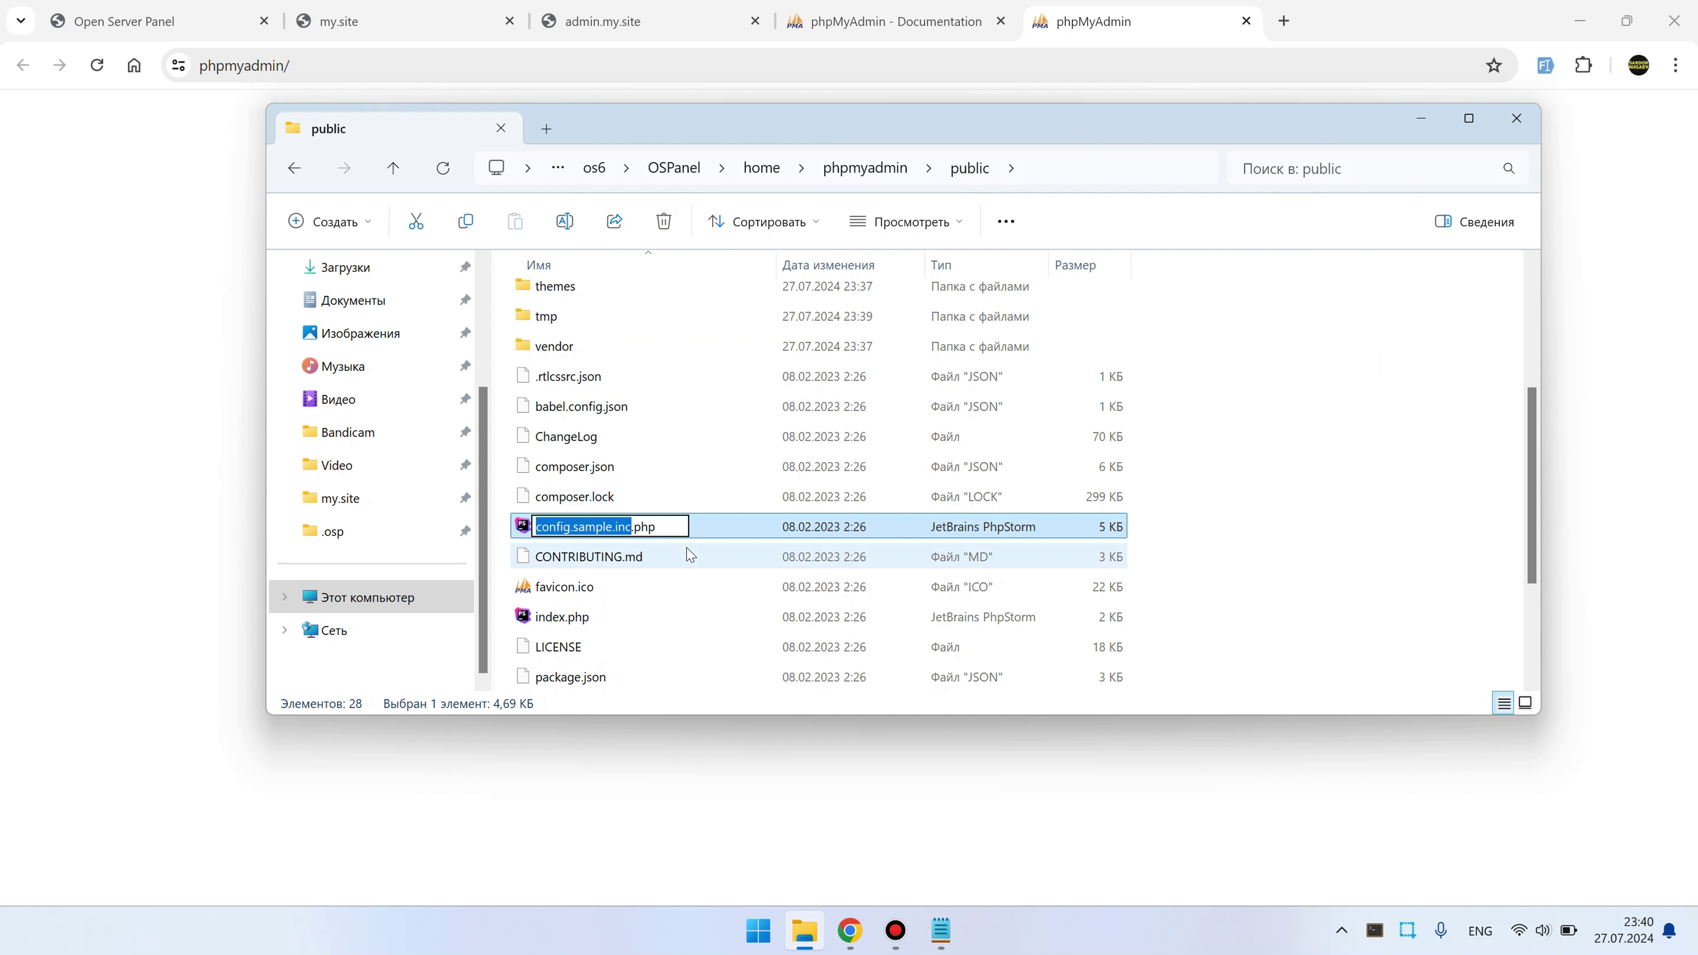
pyautogui.press('Right')
pyautogui.press('Left')
pyautogui.press('BackSpace')
pyautogui.press('BackSpace')
pyautogui.press('BackSpace')
pyautogui.press('BackSpace')
pyautogui.press('BackSpace')
pyautogui.press('BackSpace')
pyautogui.press('BackSpace')
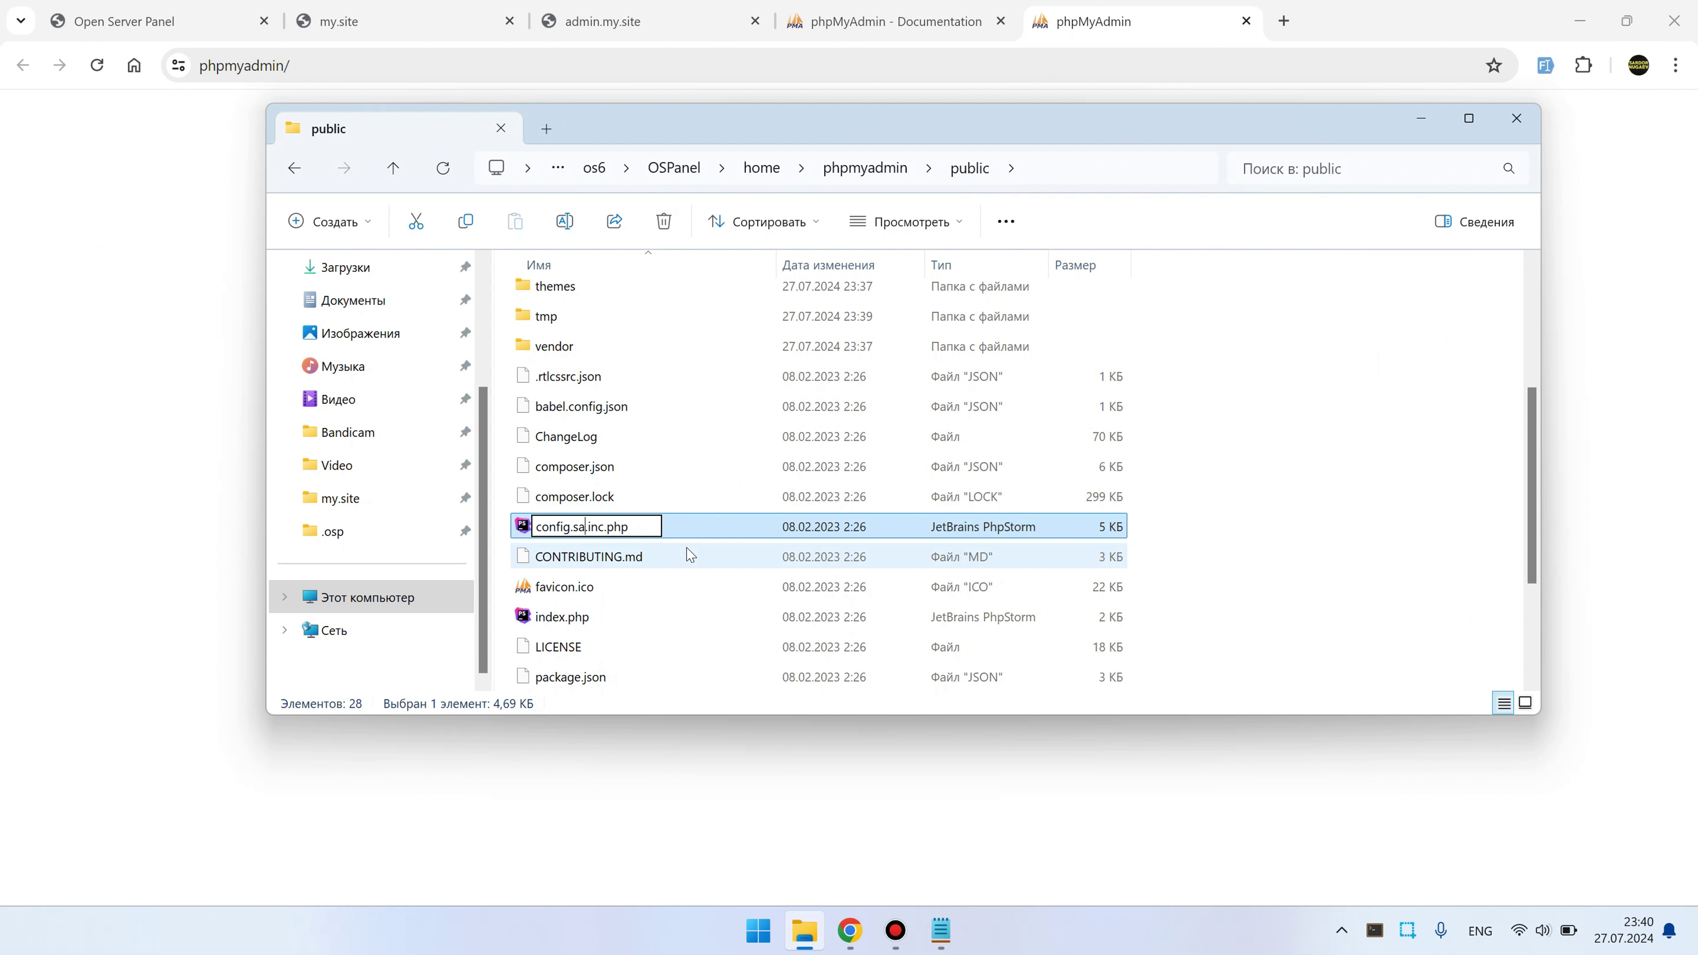
pyautogui.press('Return')
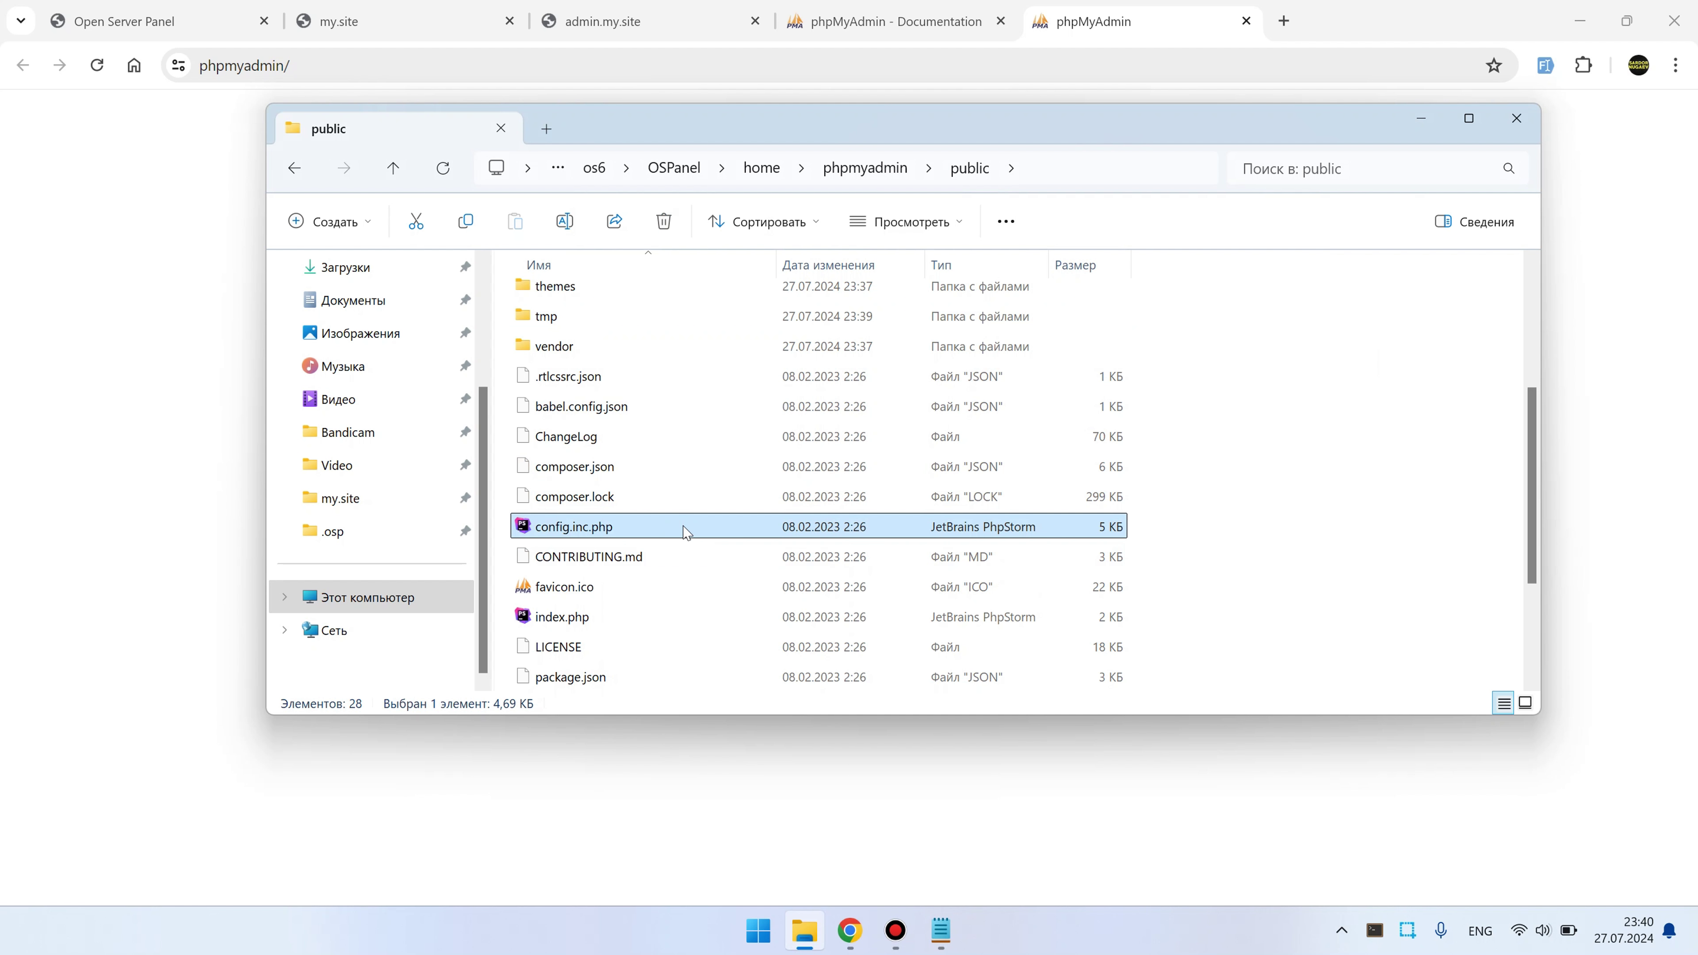
pyautogui.rightClick(634, 533)
pyautogui.click(762, 398)
# Replace the server host 'localhost' with 'MySQL-5.7' in config.inc.php
pyautogui.scroll(-1, 969, 542)
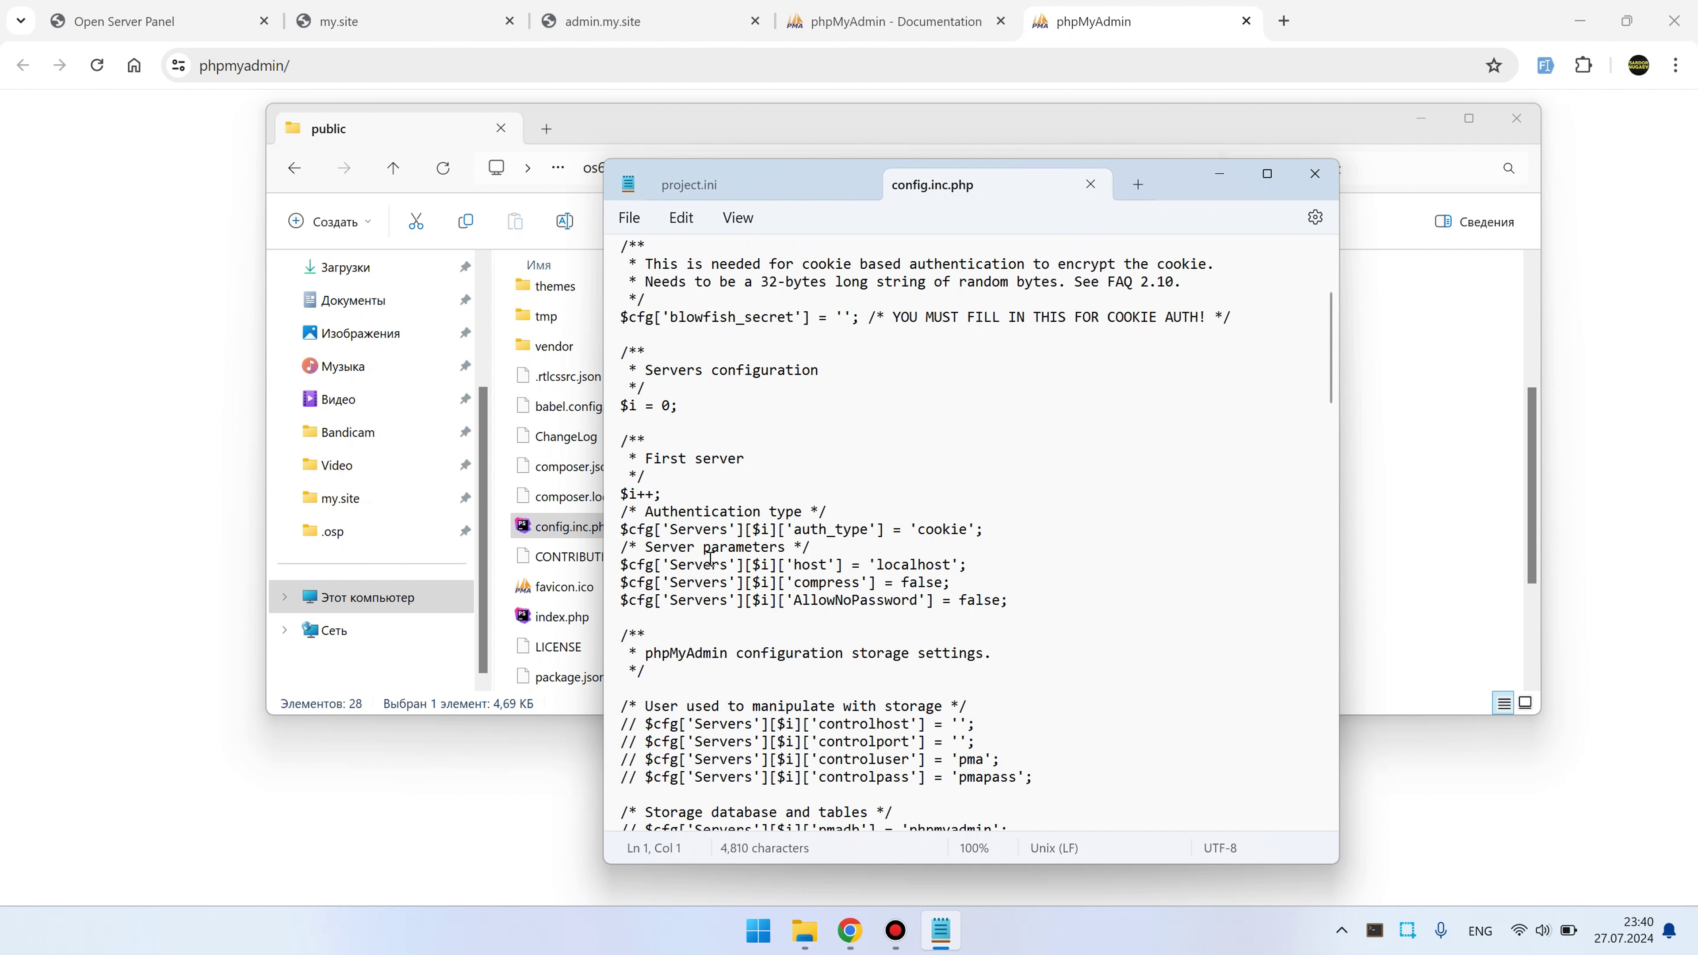
pyautogui.moveTo(710, 563); pyautogui.dragTo(953, 567)
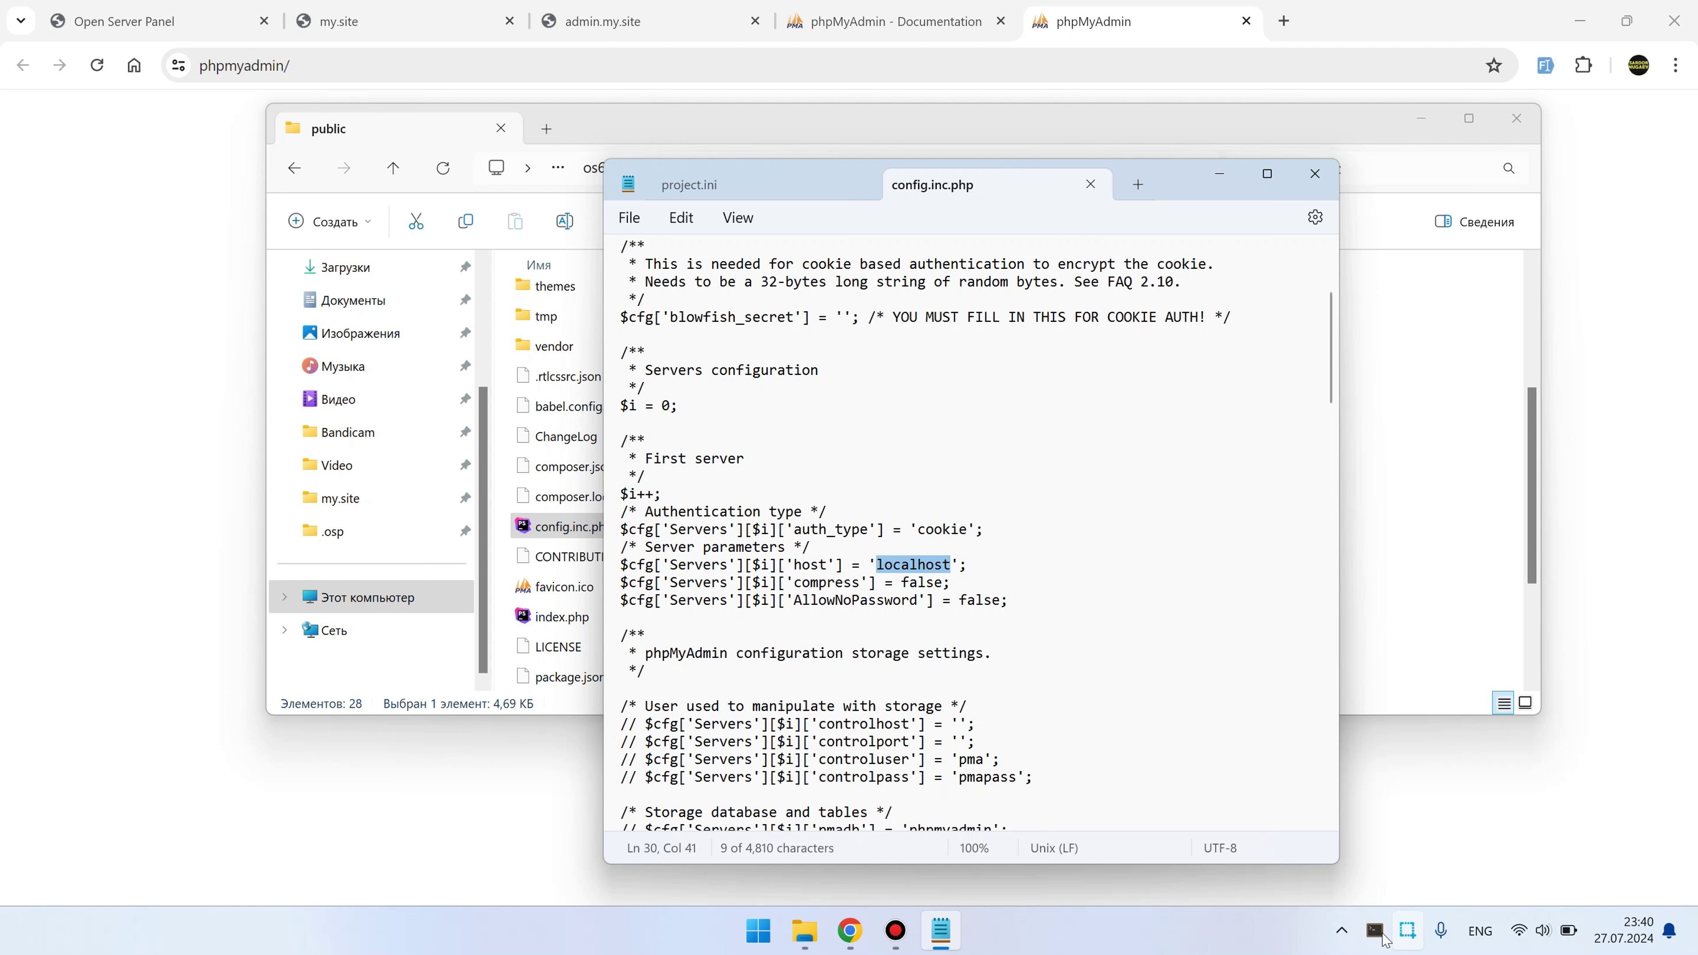
pyautogui.click(1374, 930)
pyautogui.moveTo(1498, 802)
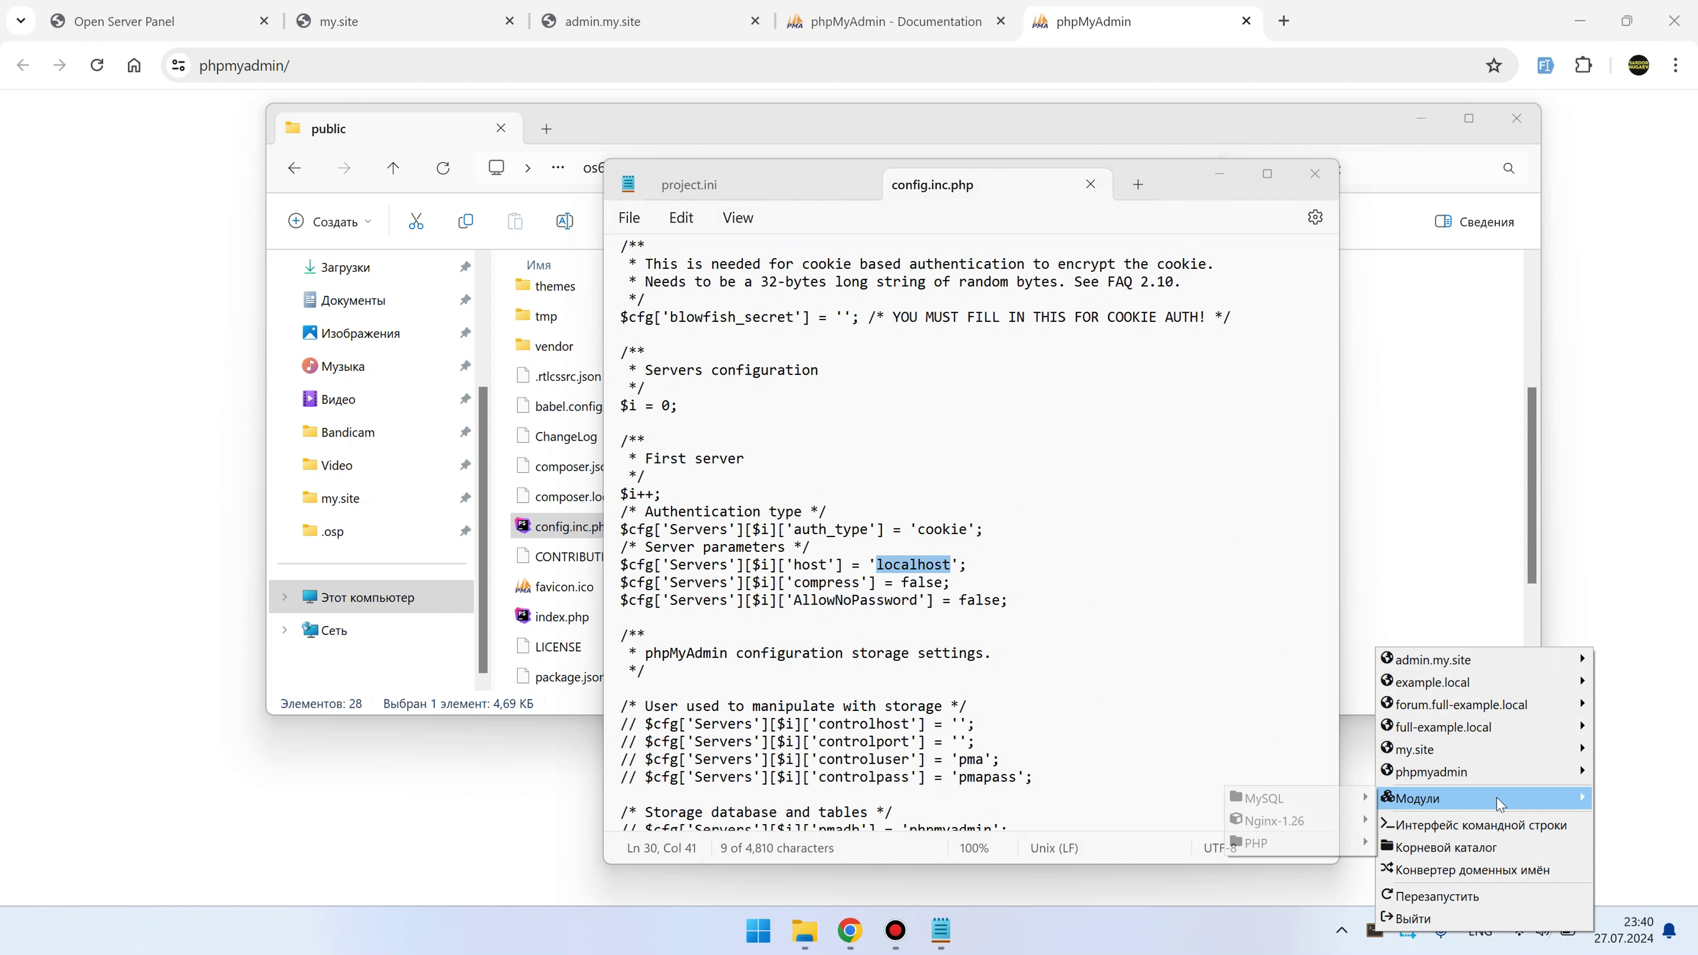
pyautogui.moveTo(1348, 804)
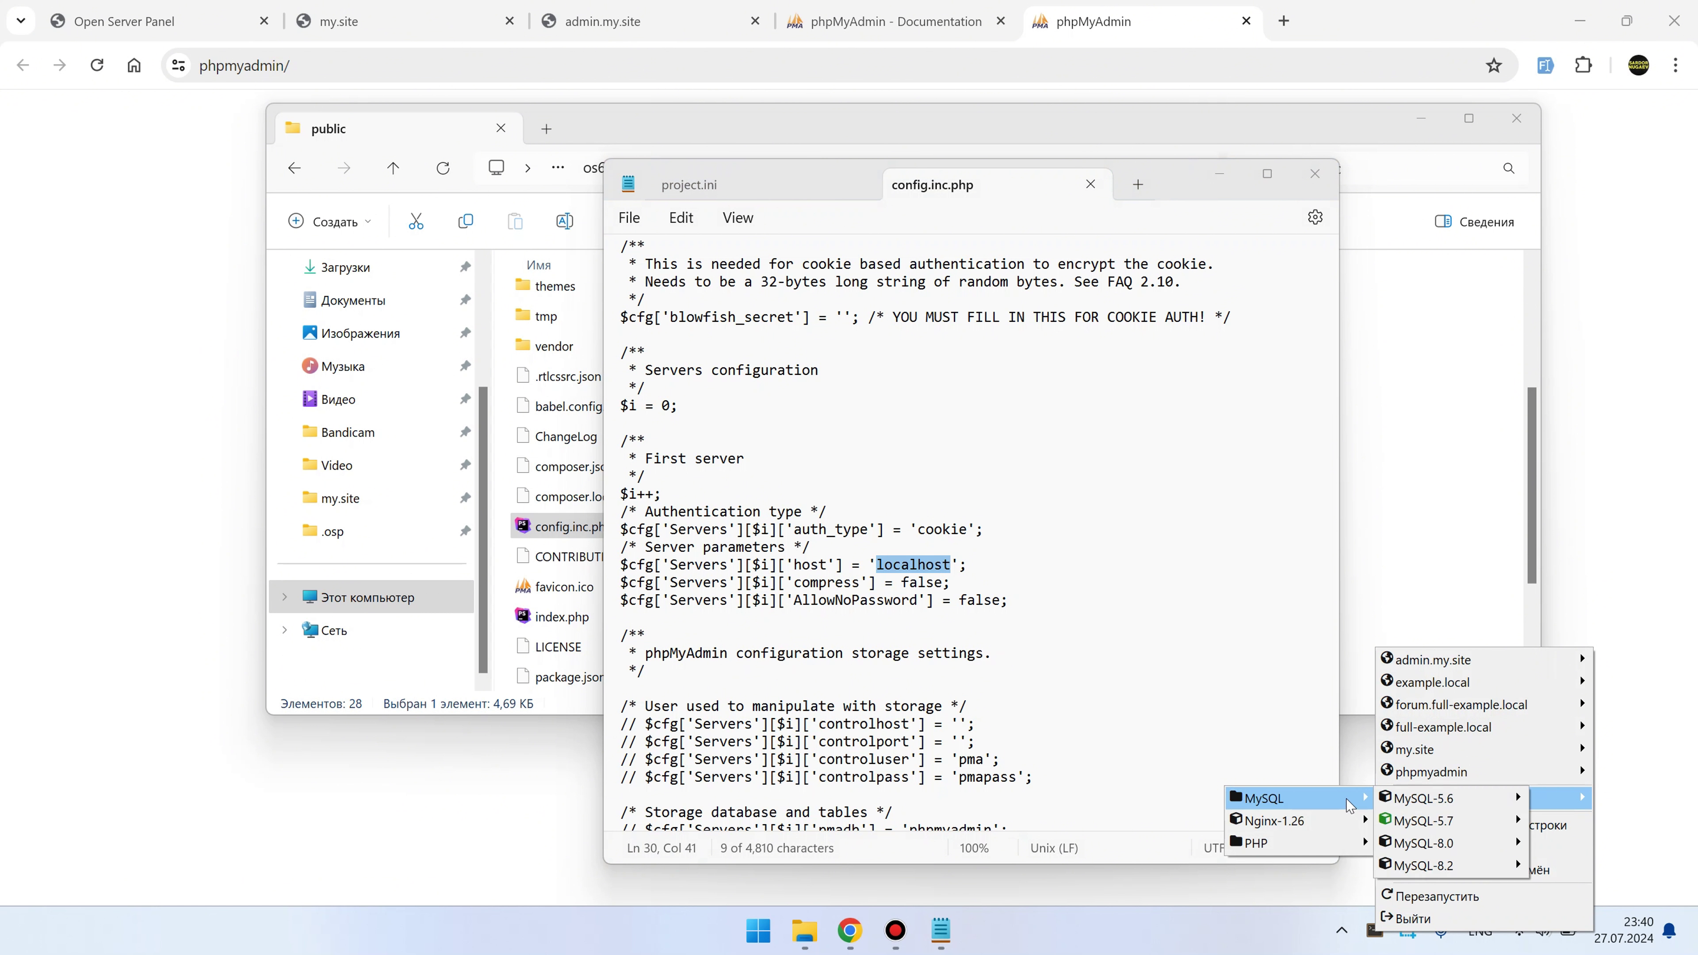
pyautogui.moveTo(1433, 830)
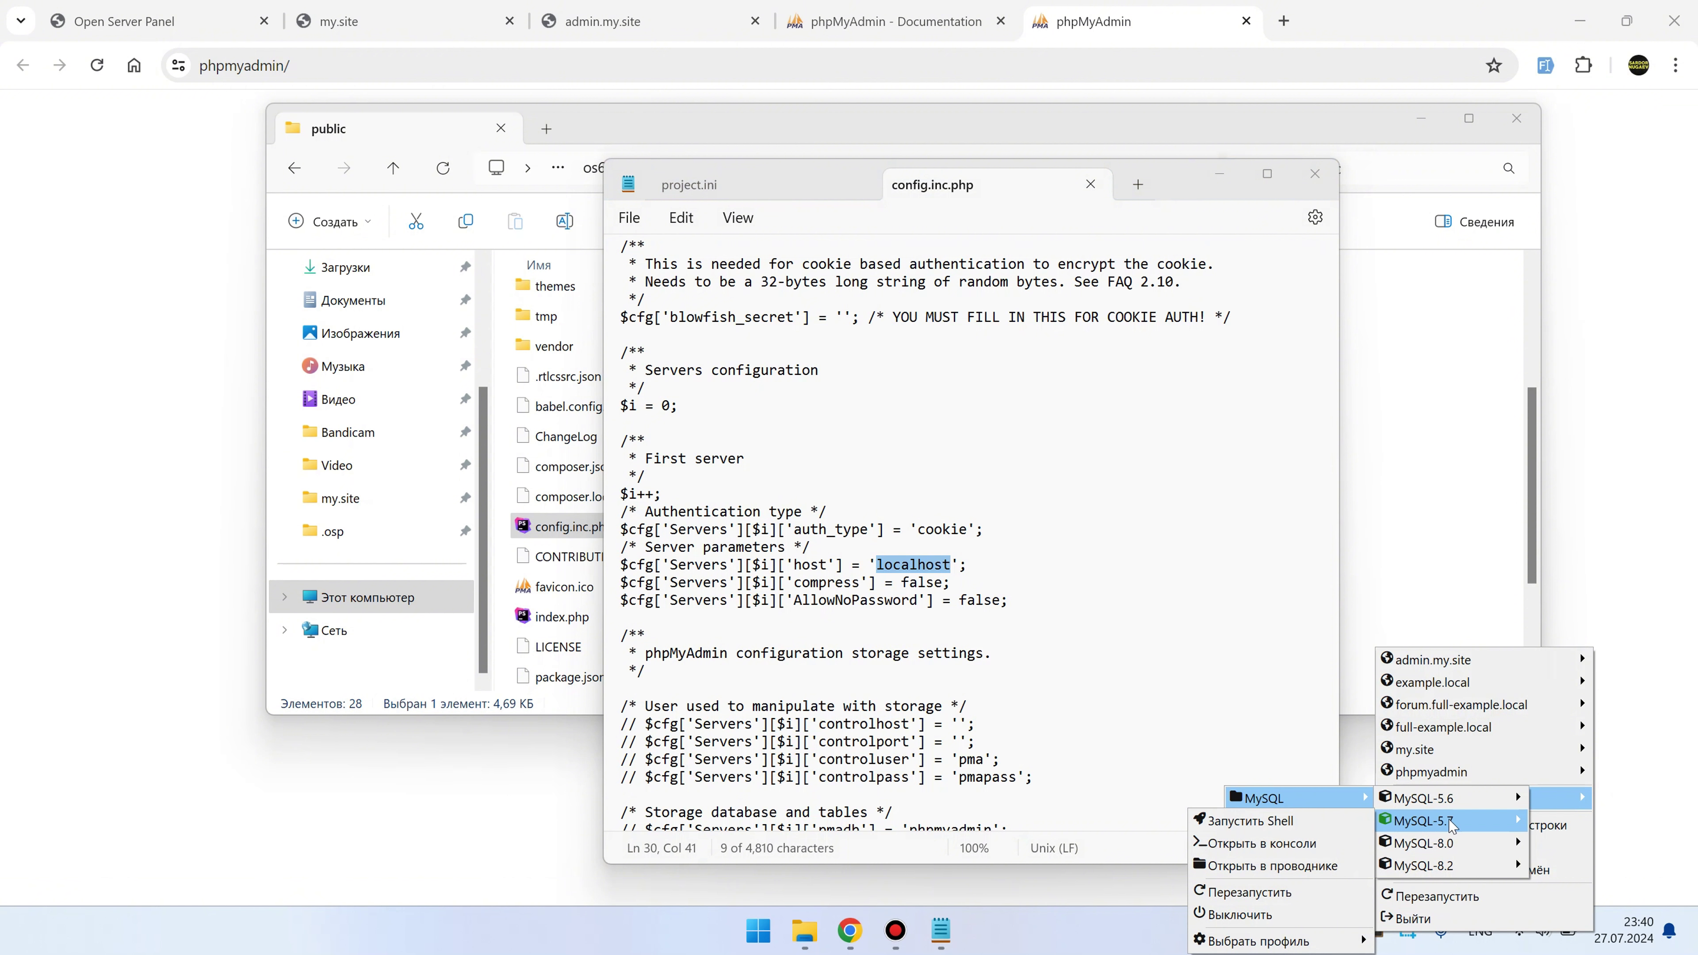
pyautogui.click(942, 578)
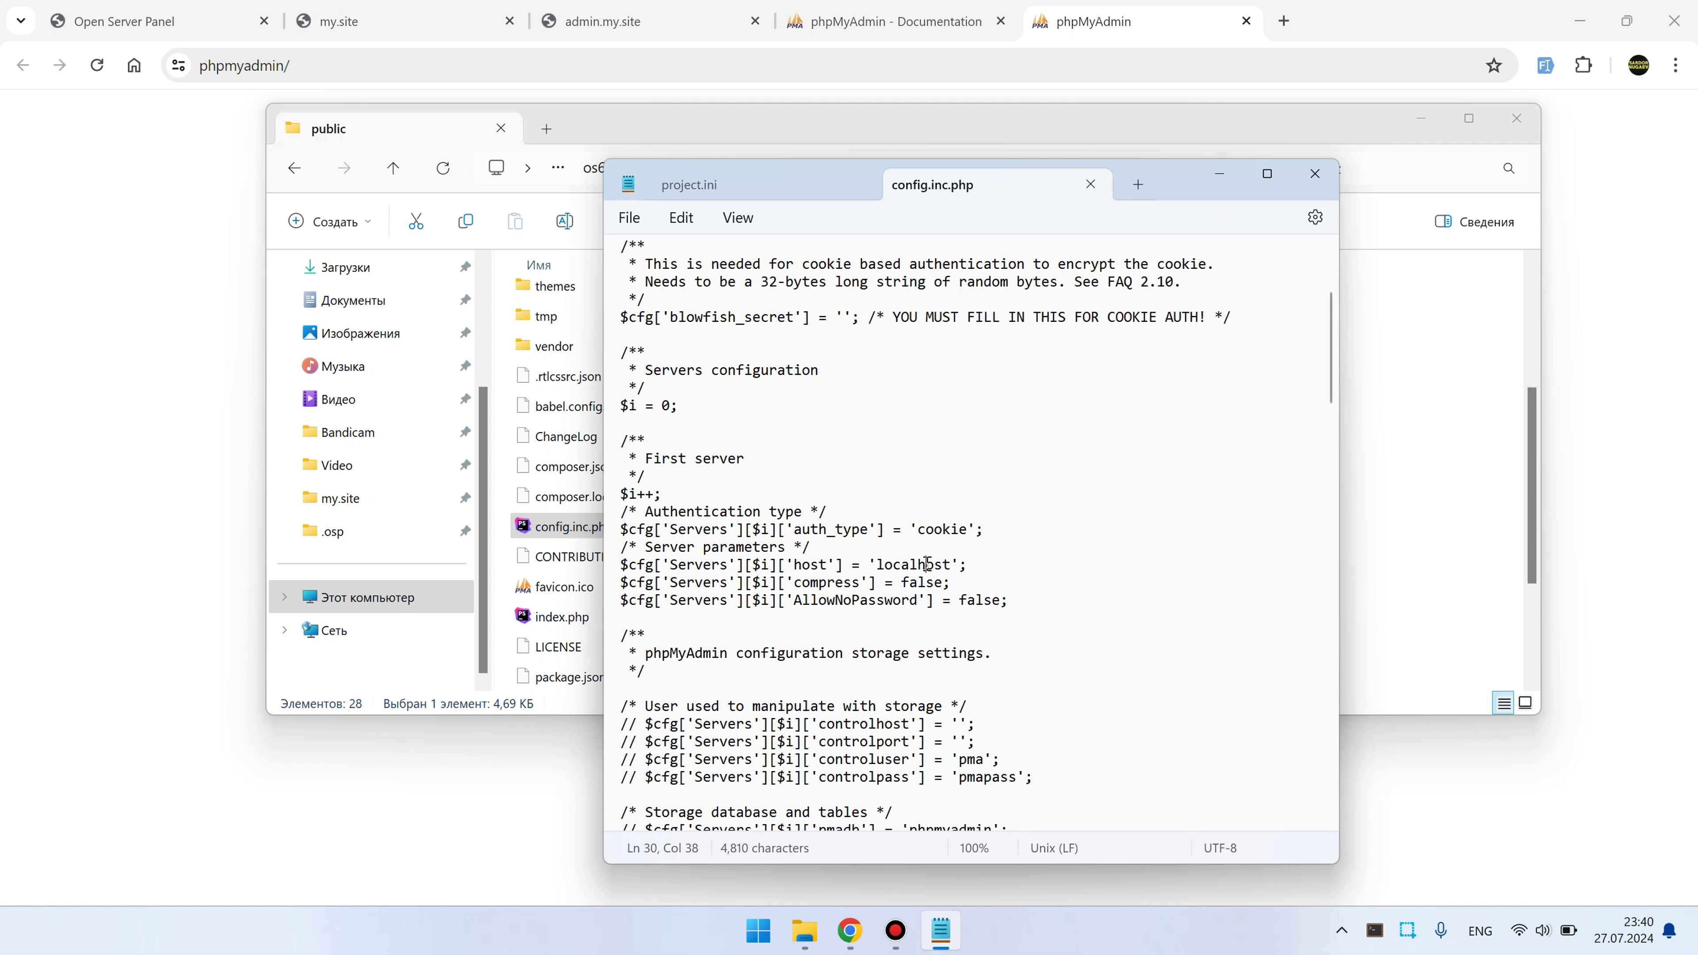
pyautogui.write('MySQL-5.')
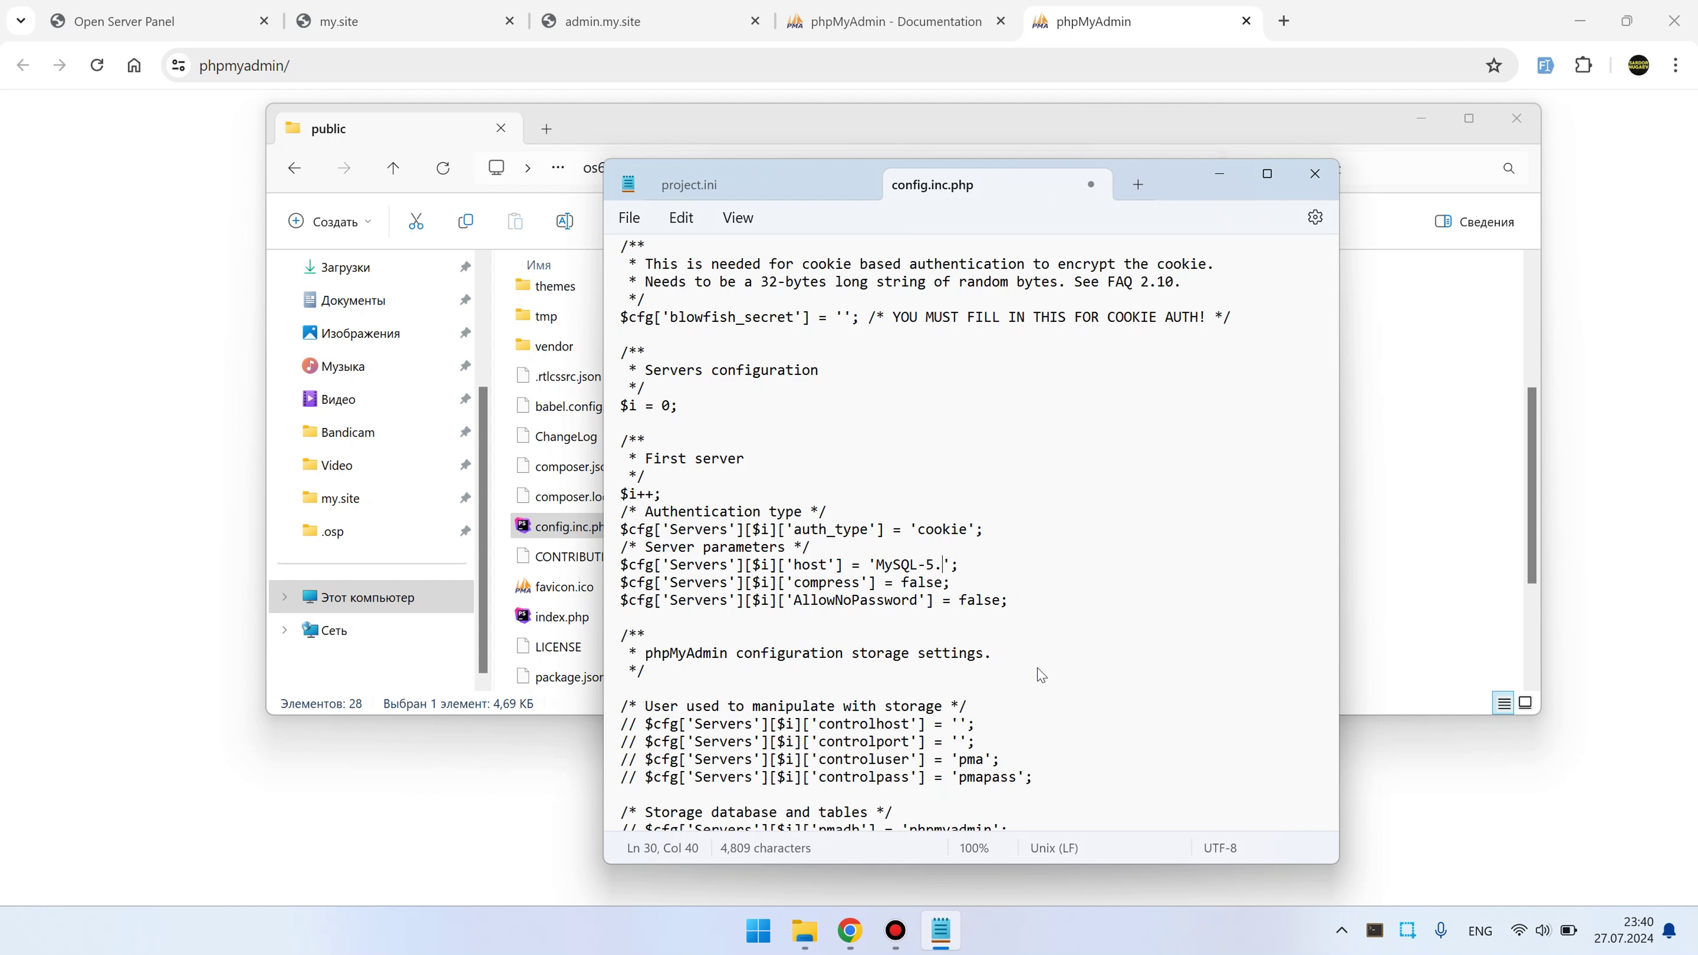
pyautogui.write('7')
# Change the AllowNoPassword value from false to true
pyautogui.doubleClick(808, 604)
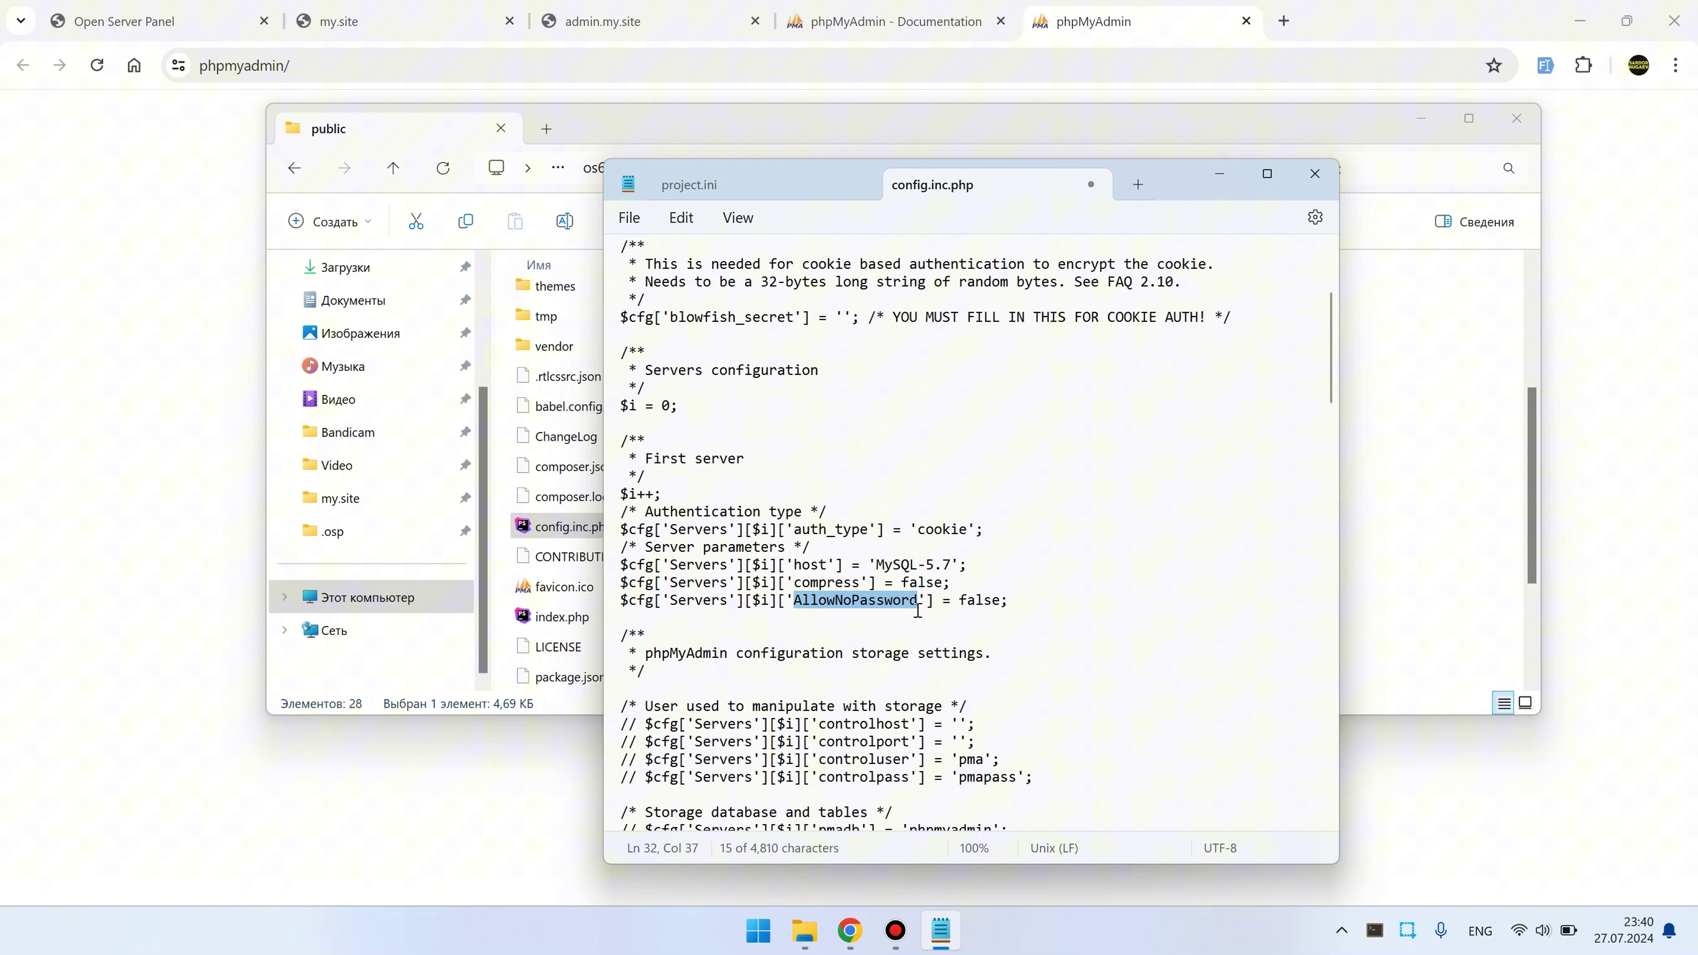
pyautogui.doubleClick(983, 600)
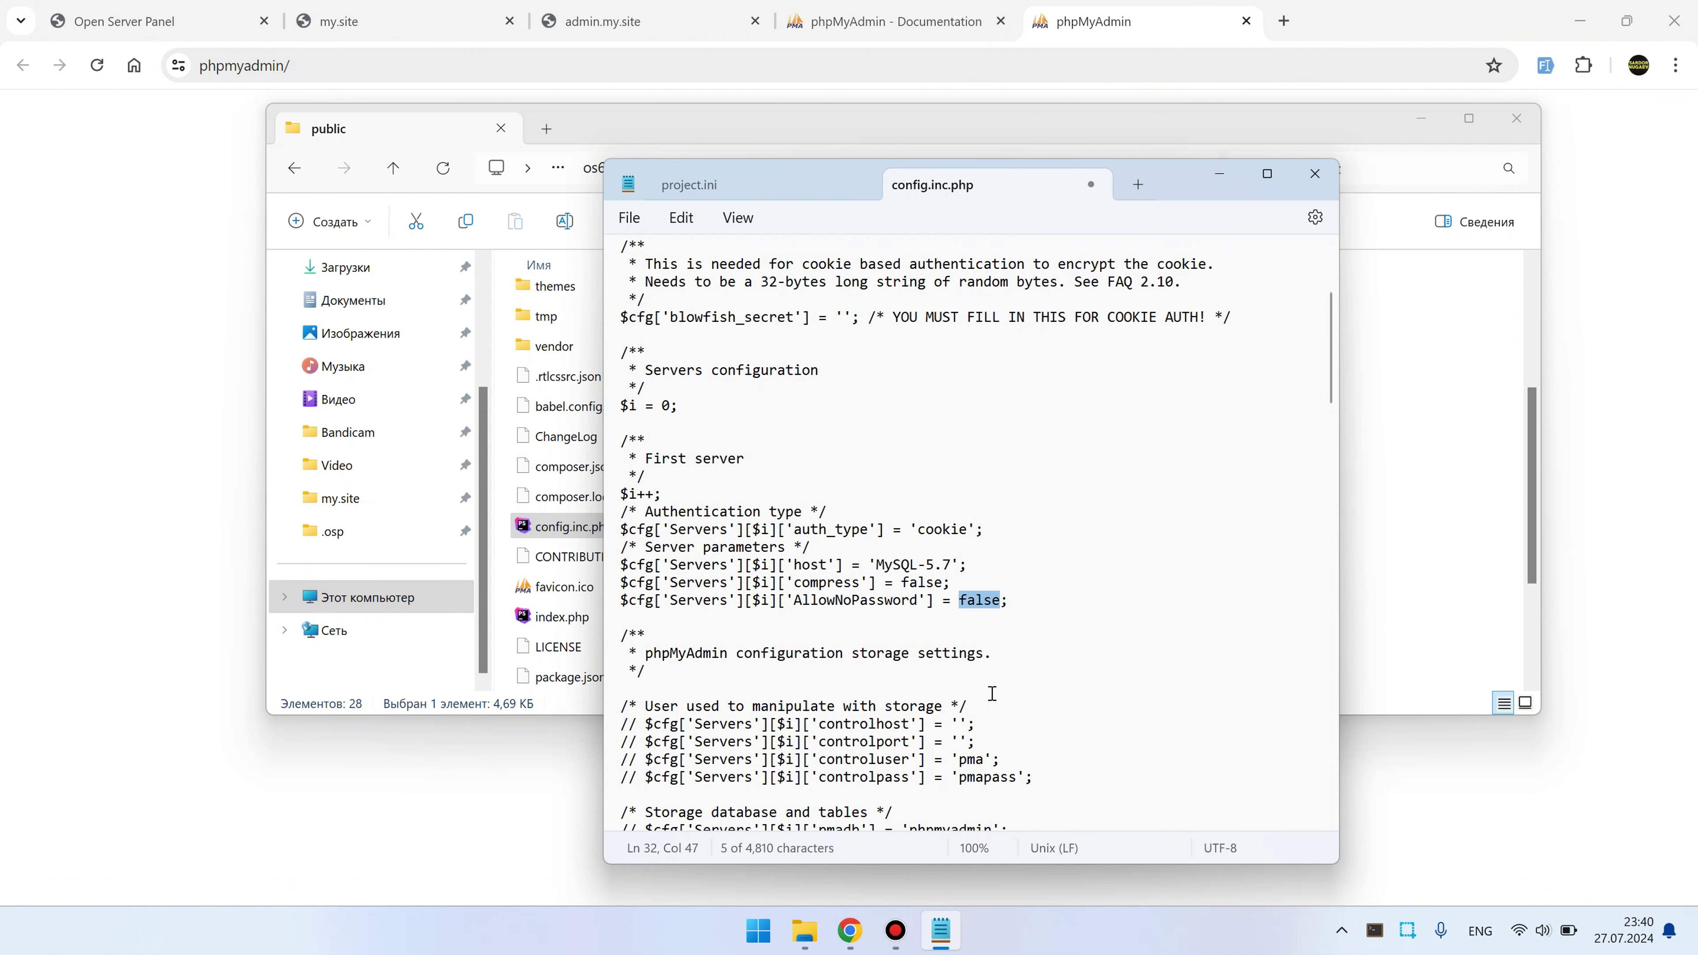
pyautogui.write('true')
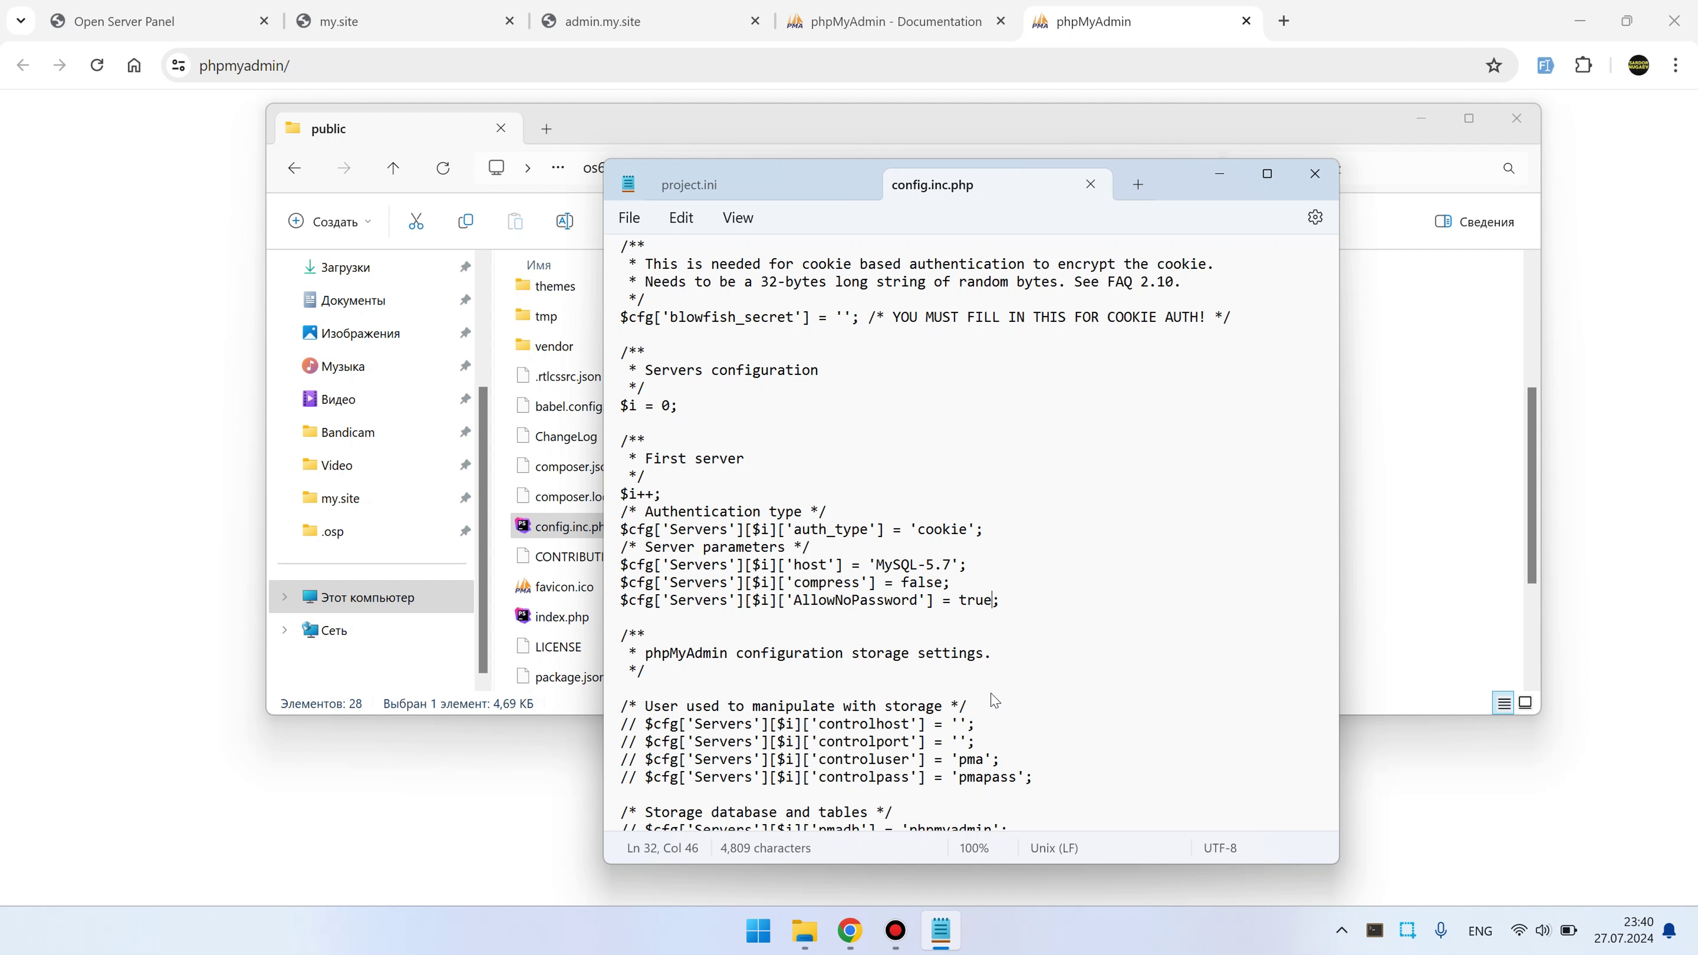
# Log in to phpMyAdmin as root with an empty password
pyautogui.click(1068, 91)
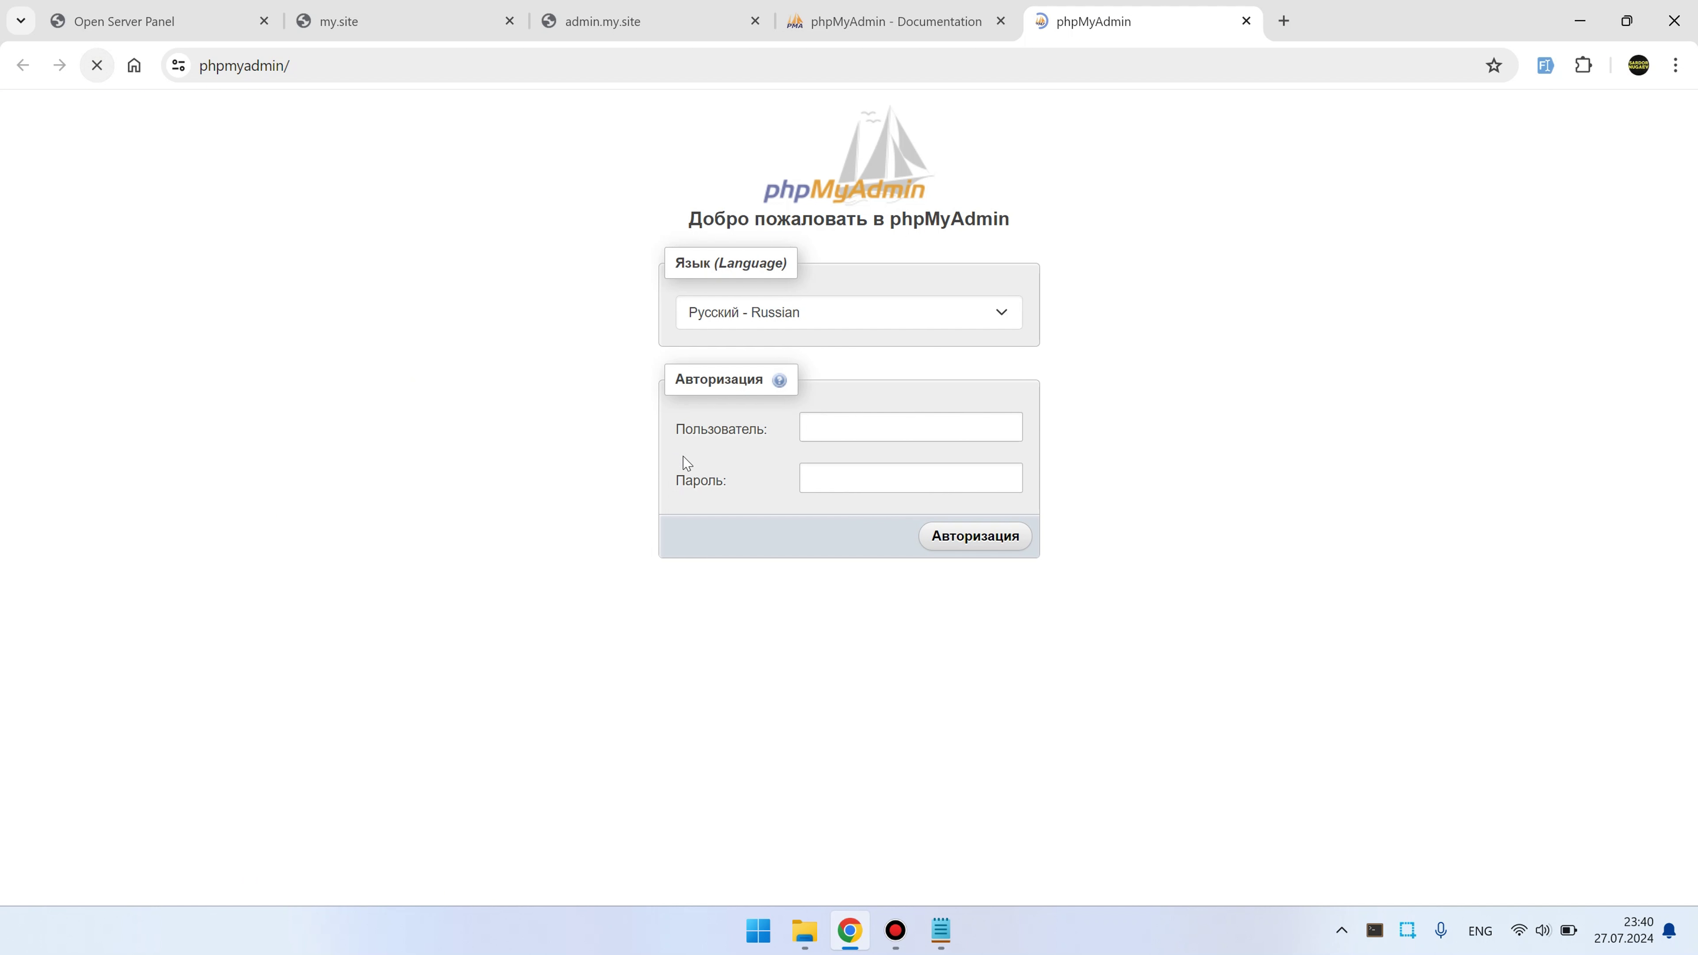
pyautogui.click(881, 429)
pyautogui.write('root')
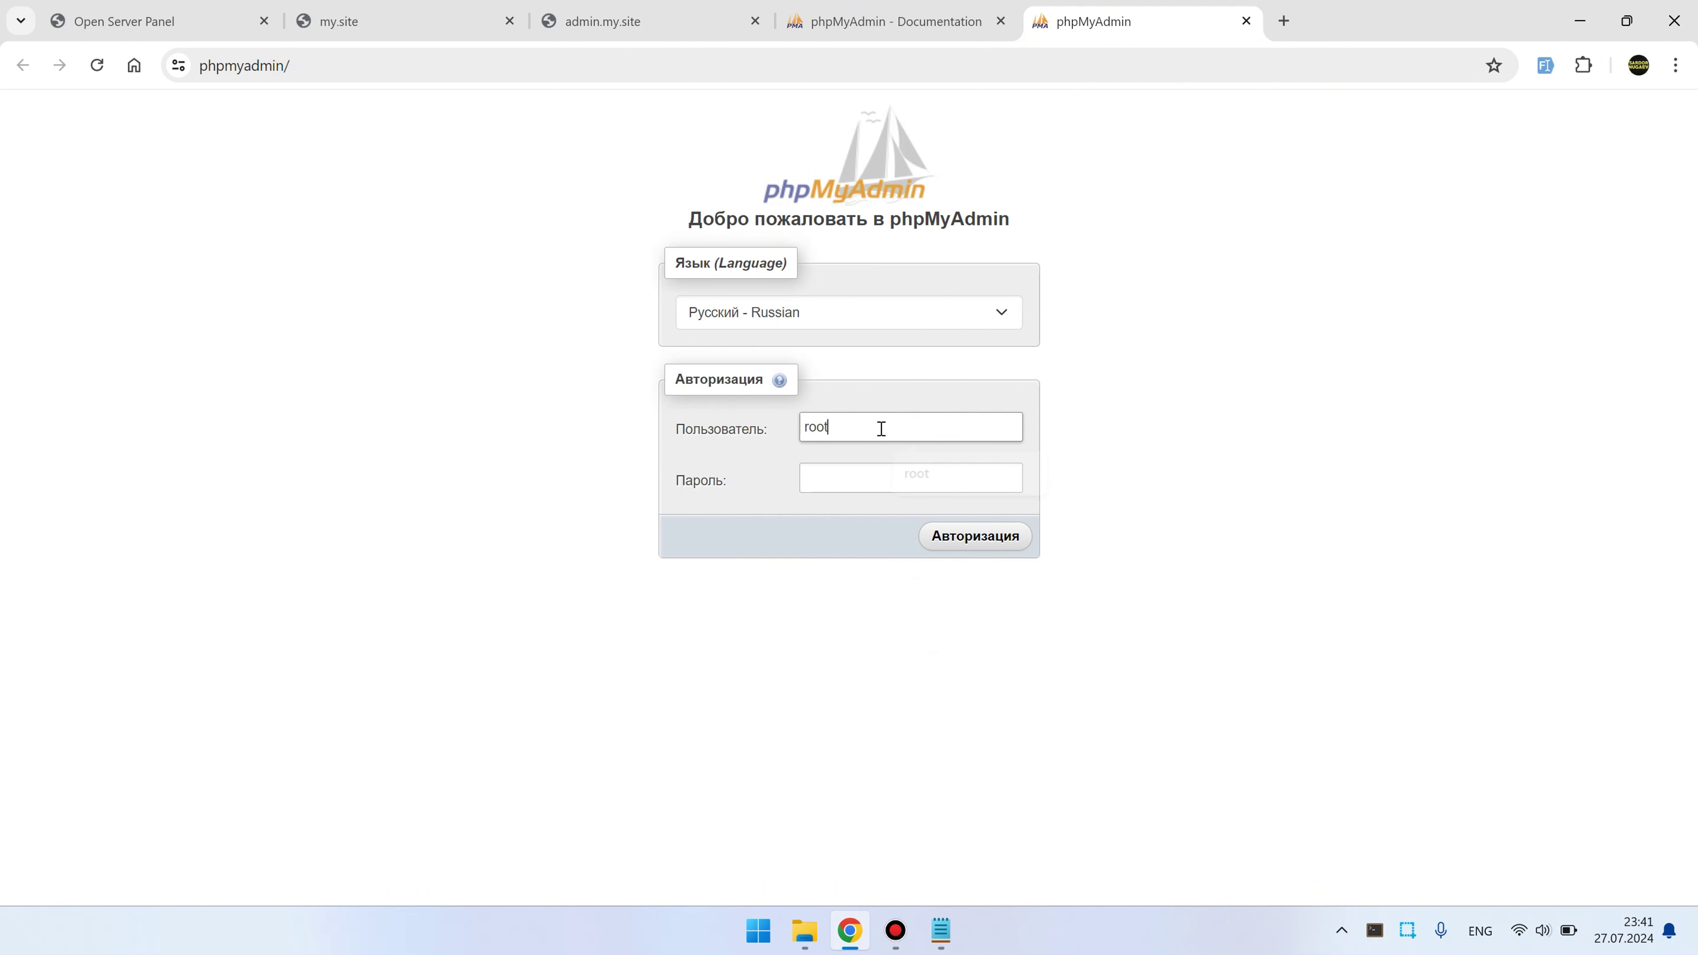
pyautogui.press('Tab')
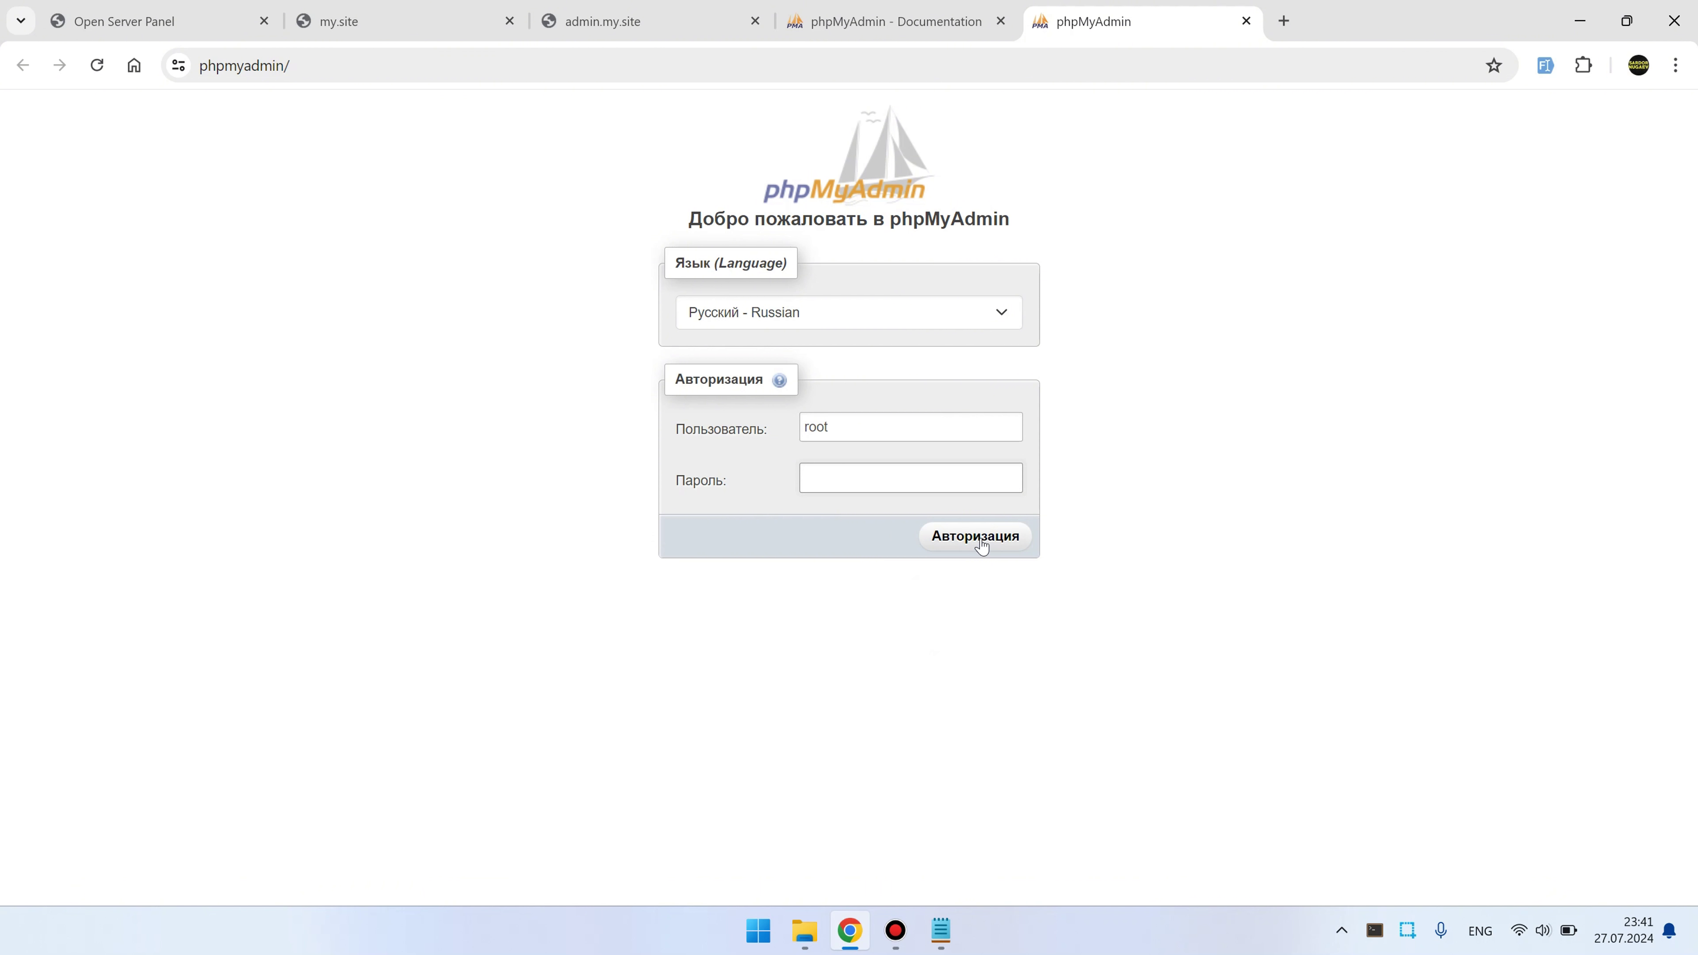
pyautogui.click(976, 536)
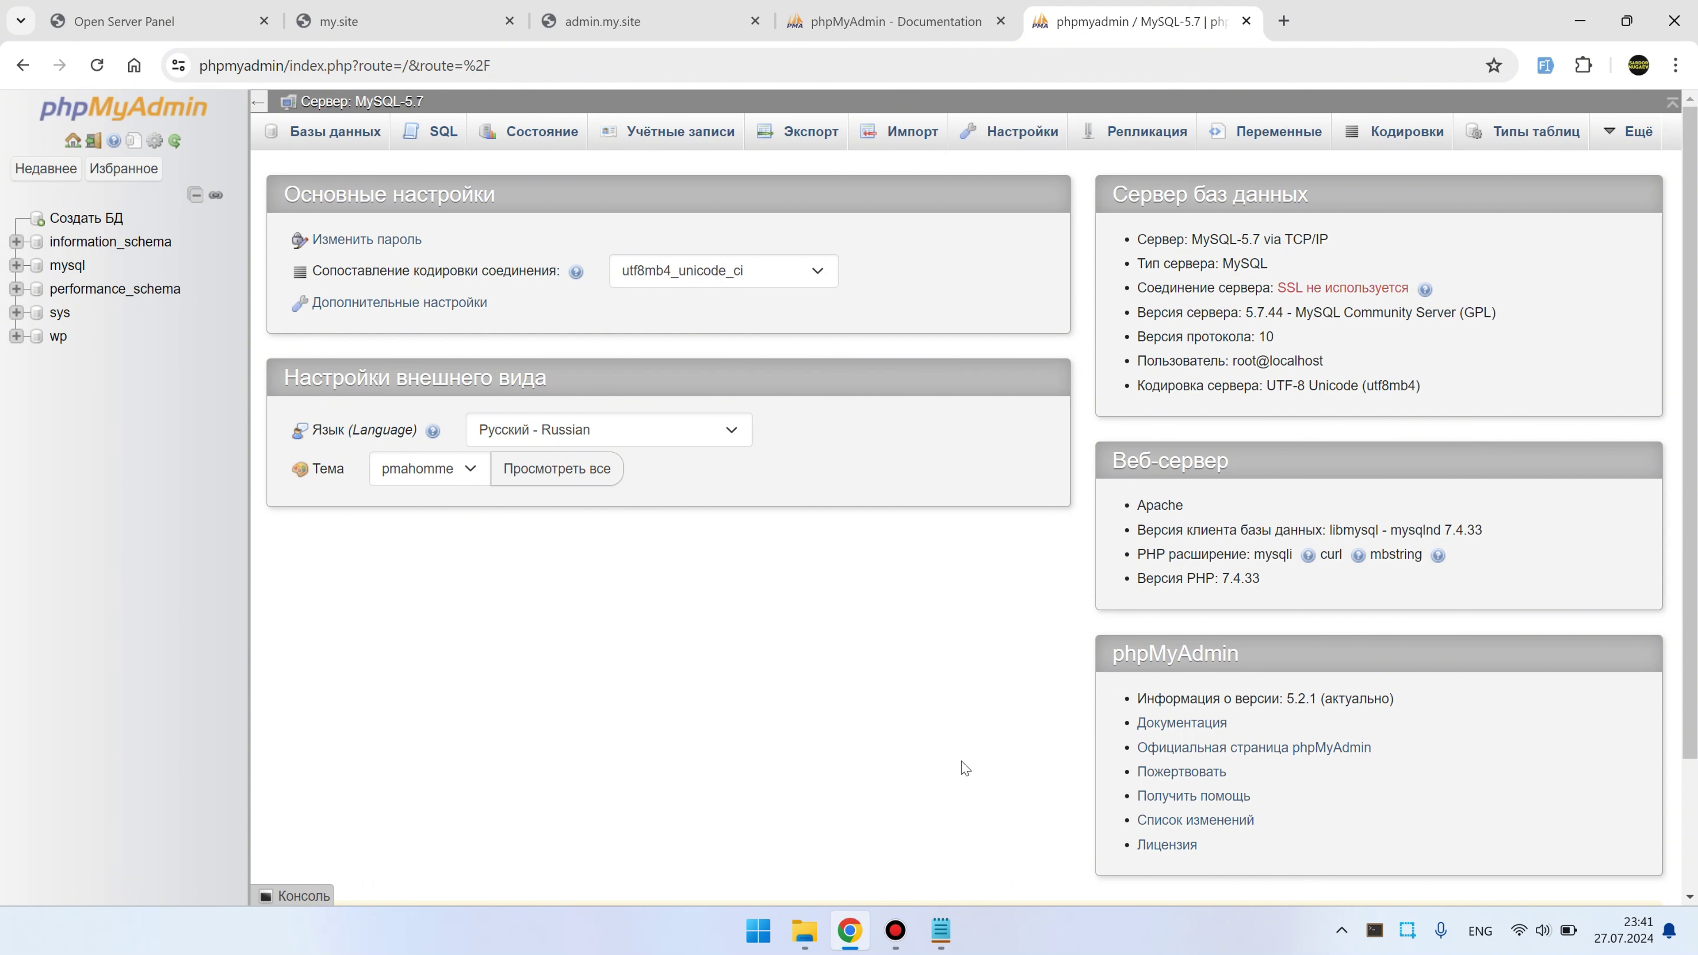
pyautogui.click(1375, 933)
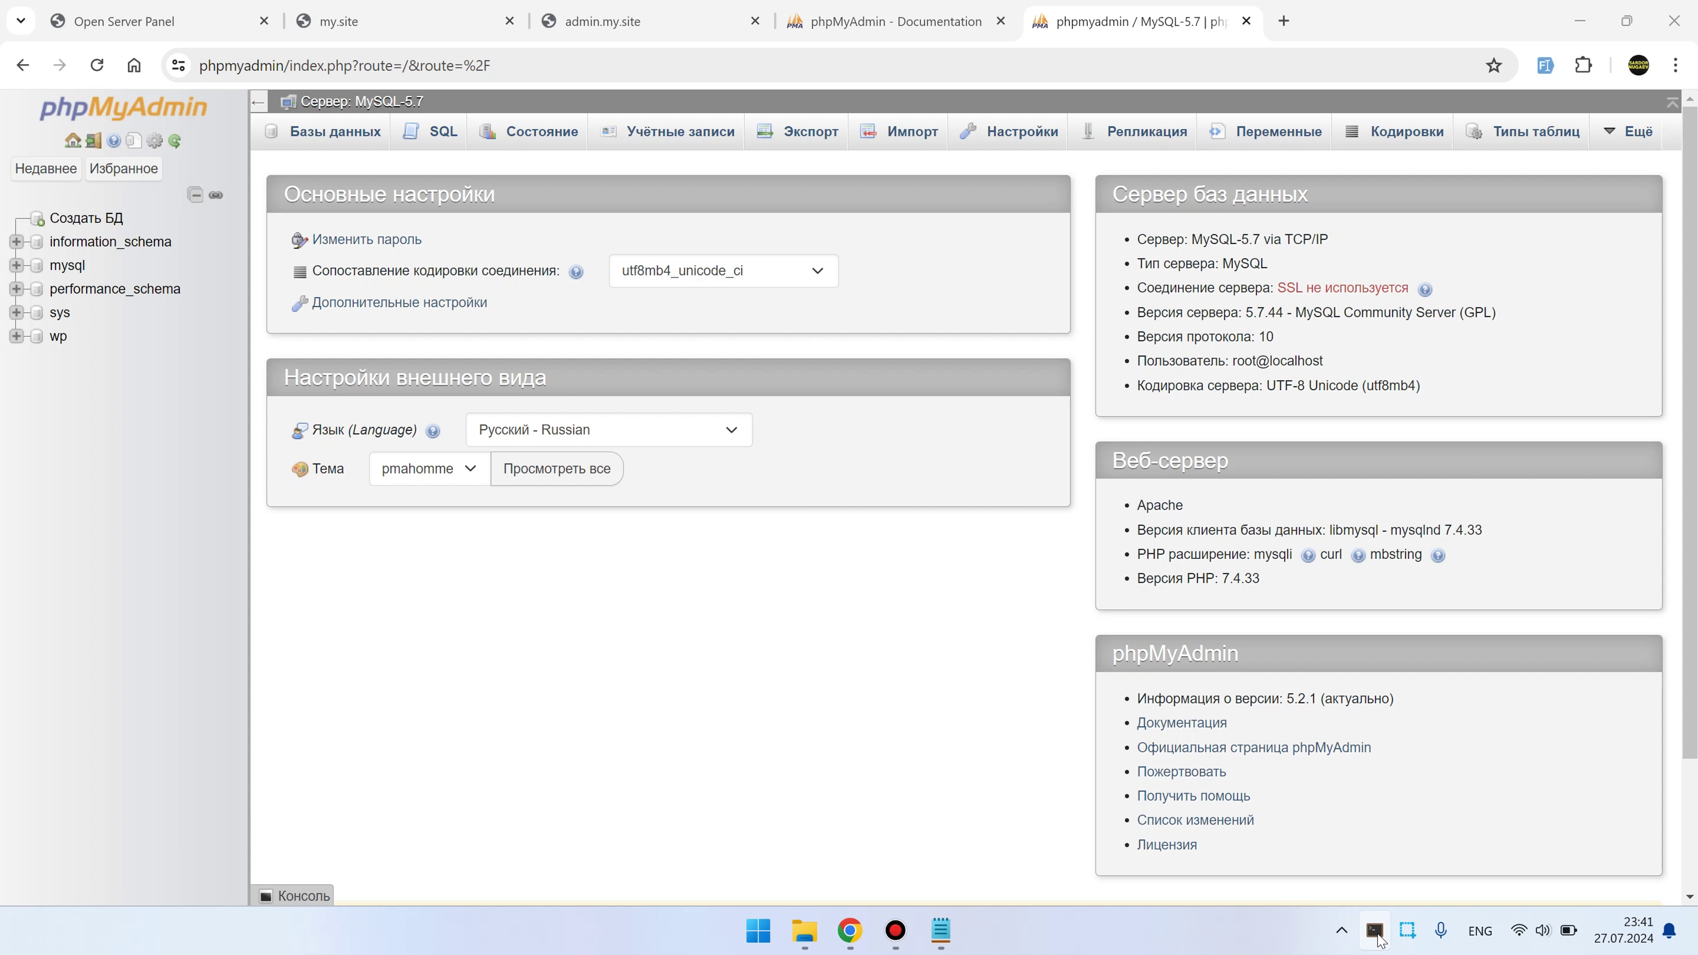
pyautogui.moveTo(1402, 790)
pyautogui.click(1320, 797)
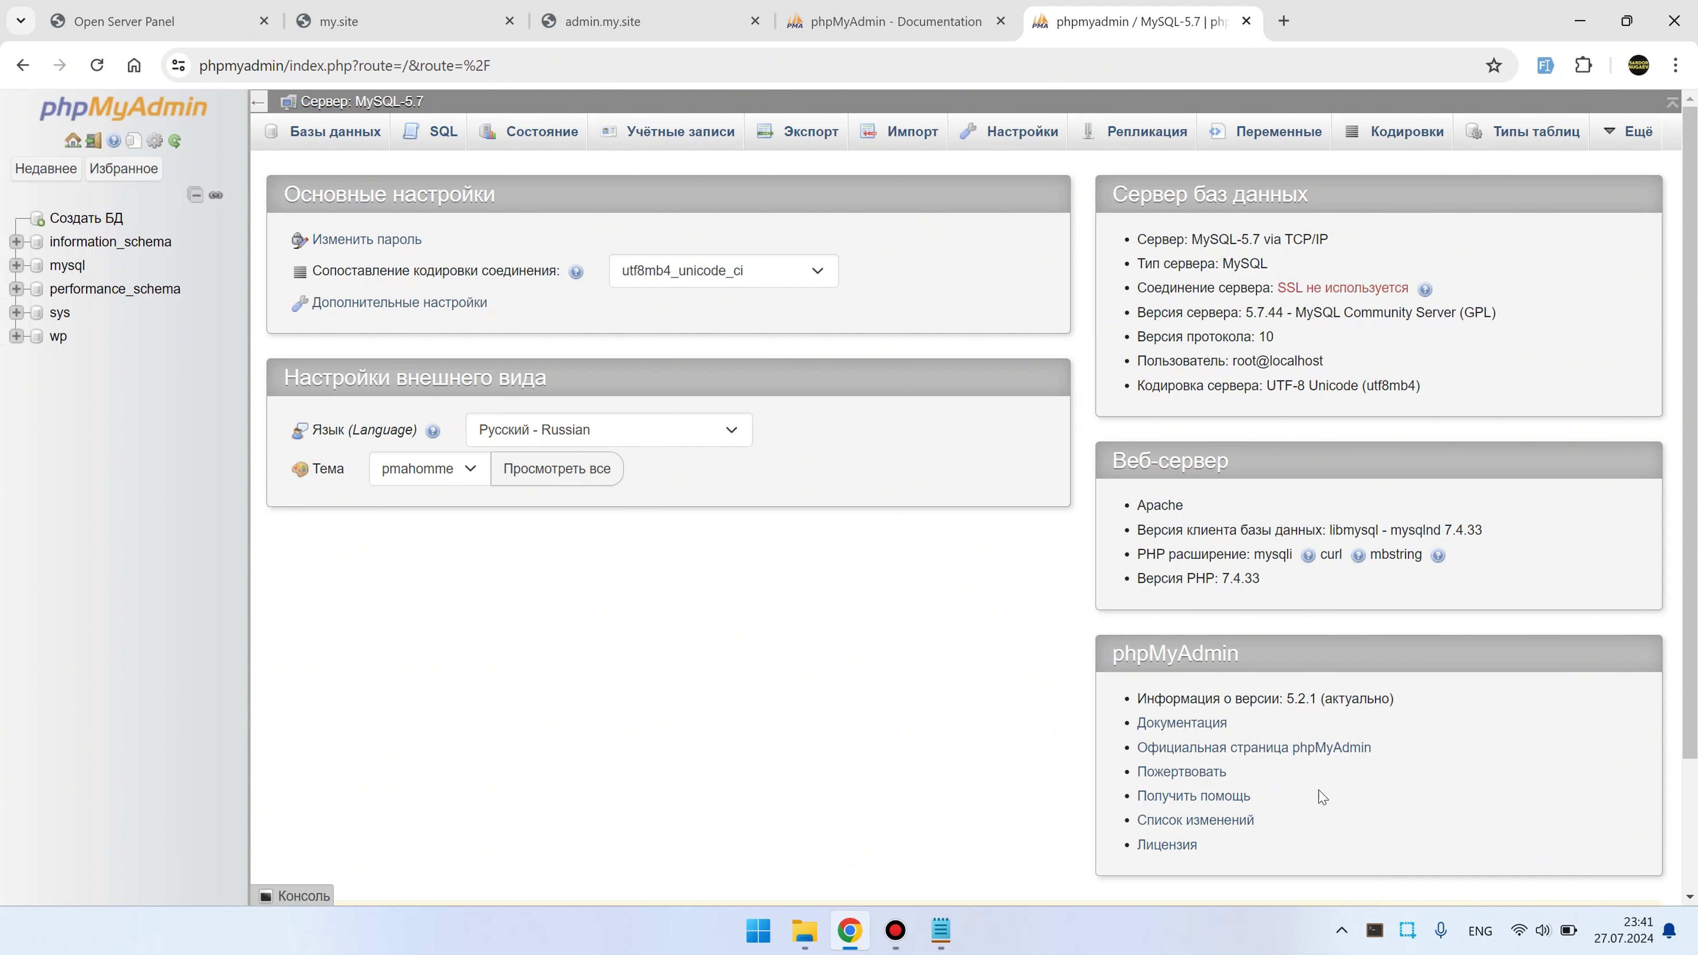
# Enable the MySQL-8.0 module via Modules > MySQL, then bring back the phpmyadmin\public folder
pyautogui.click(1375, 933)
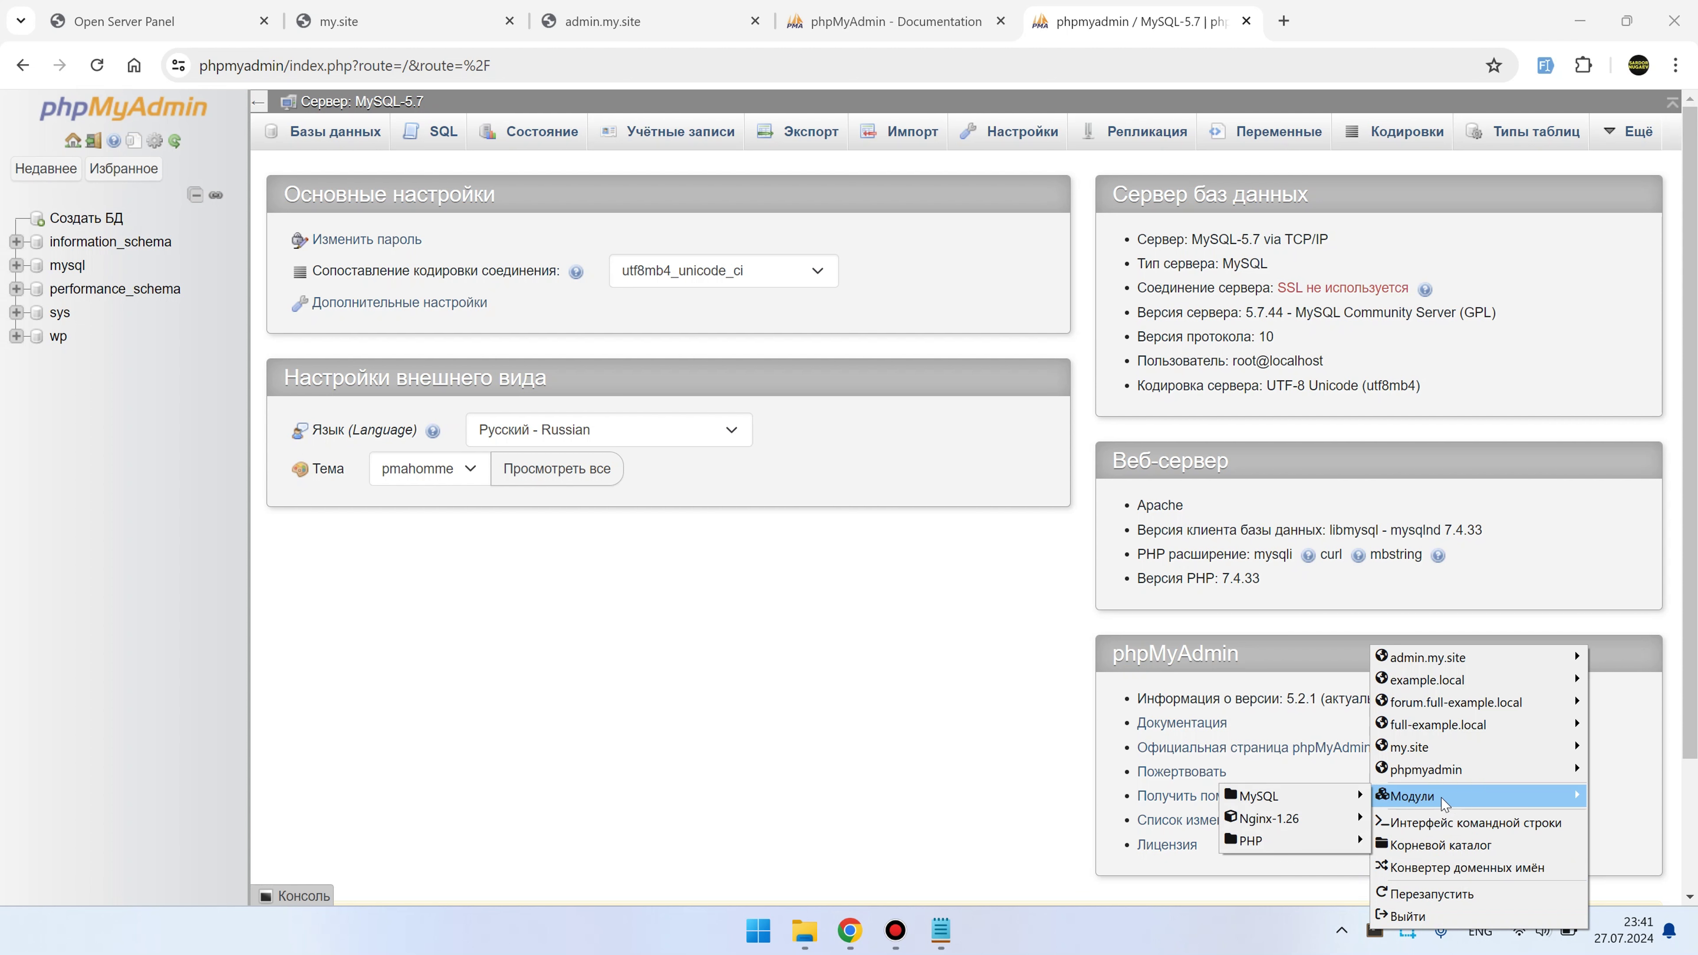
pyautogui.moveTo(1274, 796)
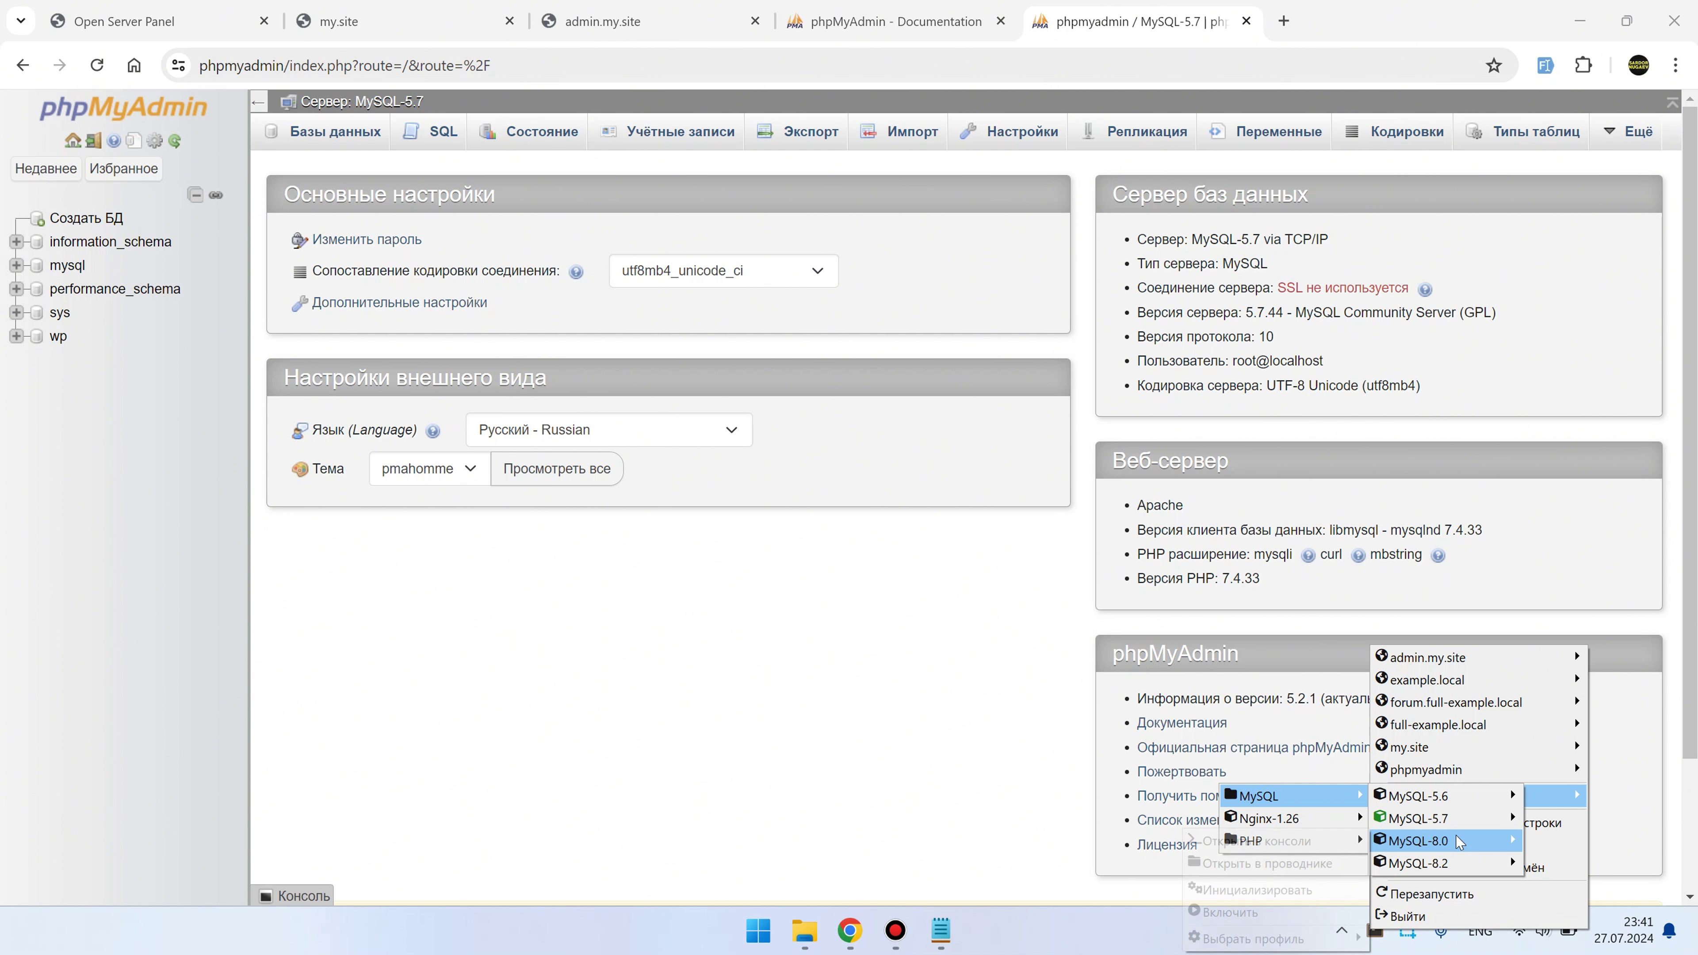
pyautogui.moveTo(1455, 844)
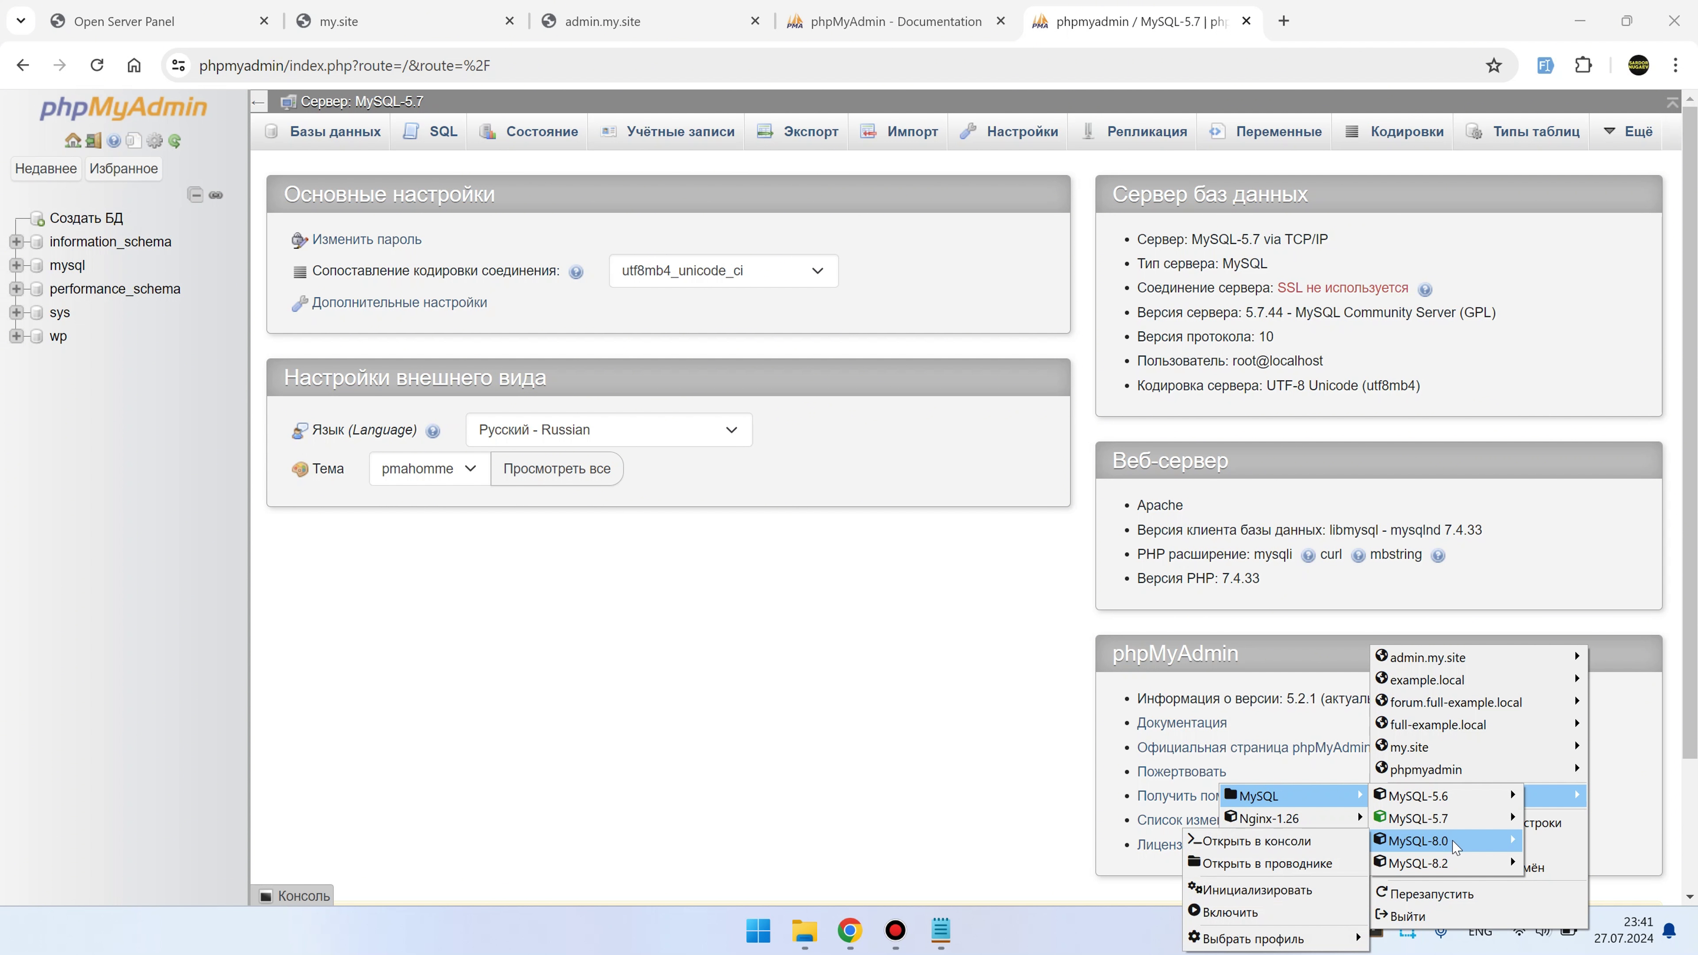
pyautogui.click(1233, 915)
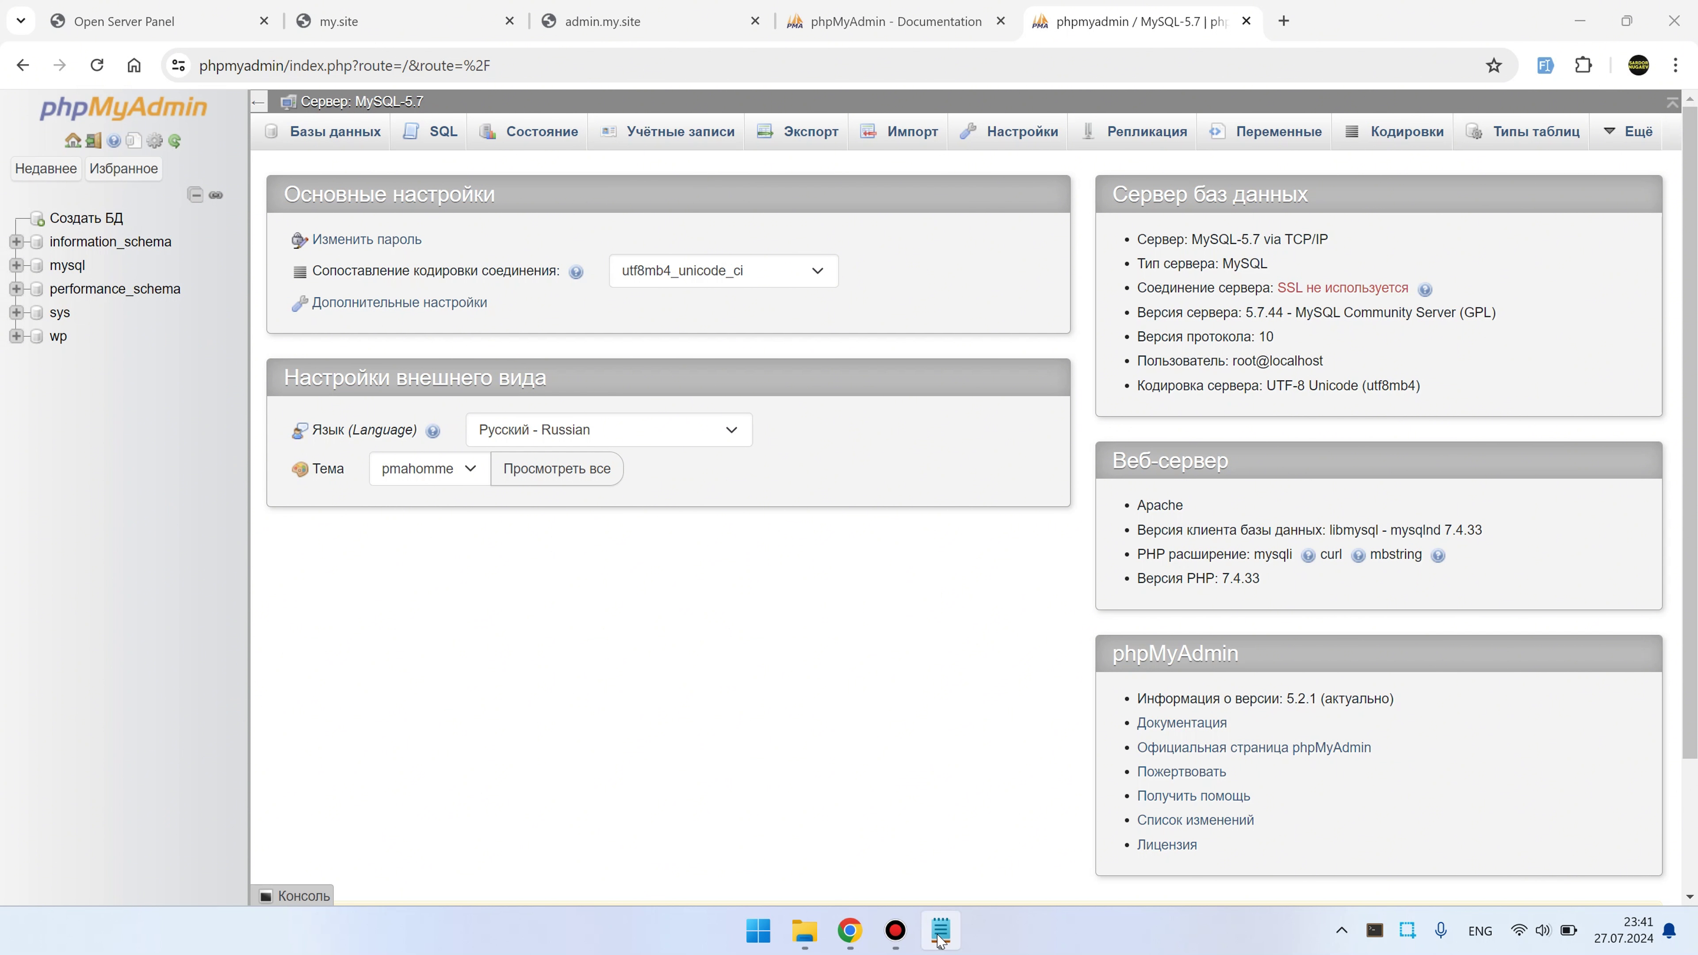
pyautogui.click(804, 931)
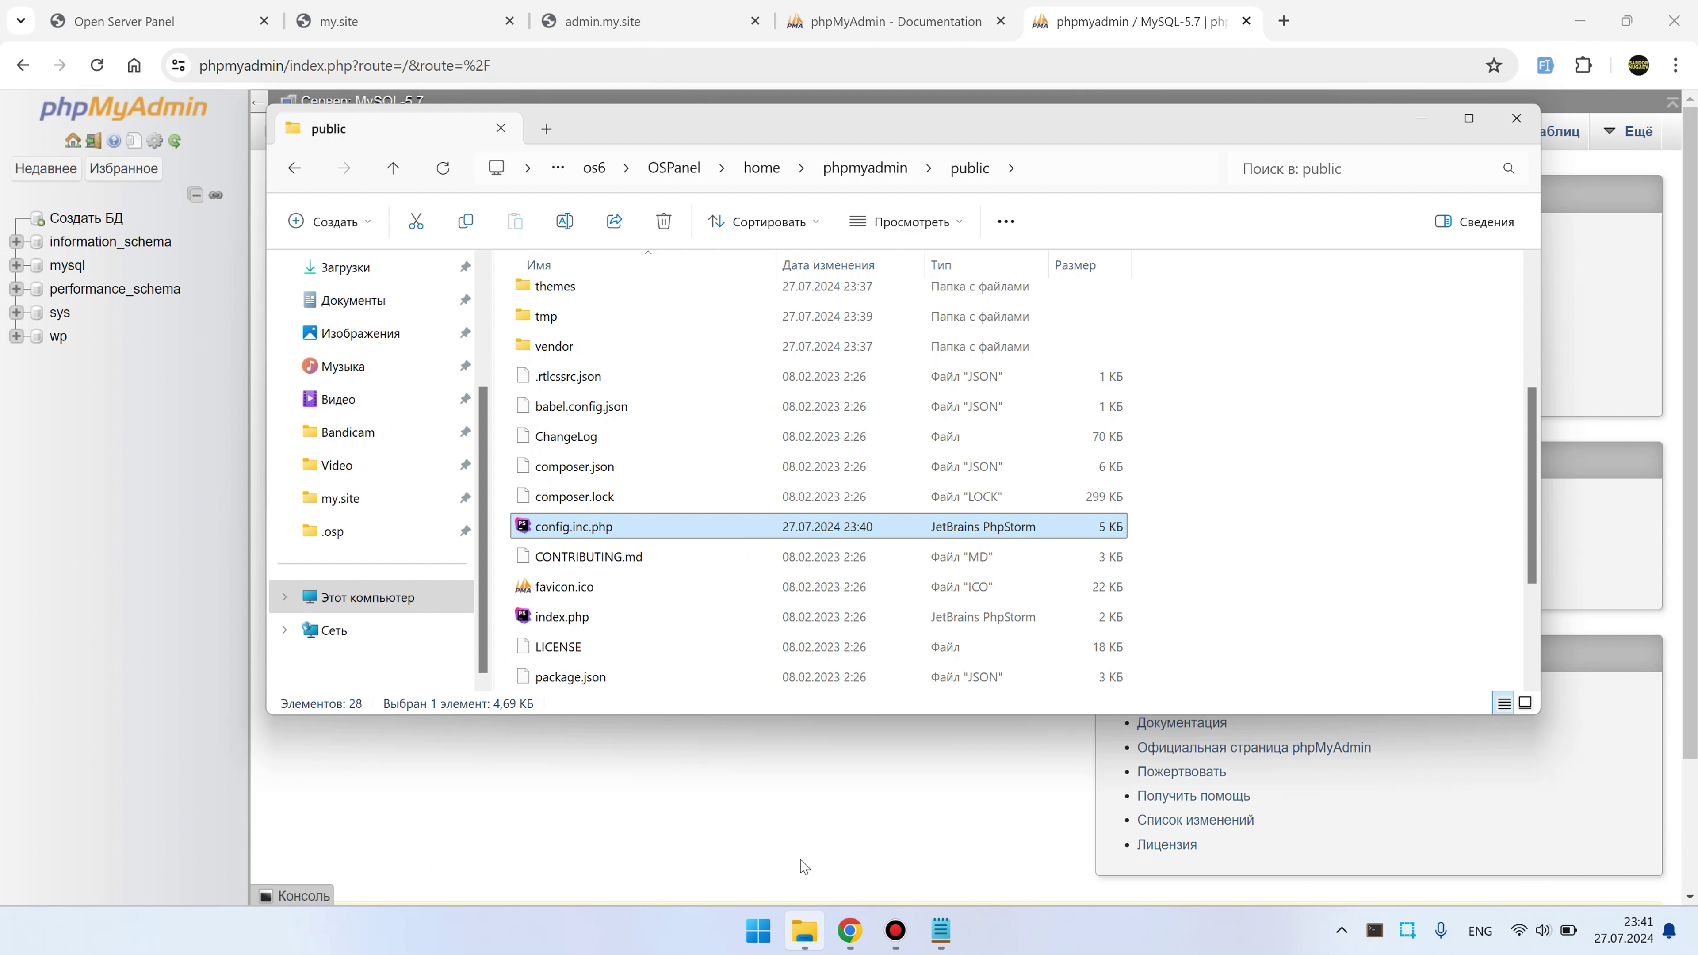
# Open config.inc.php in Notepad and paste a copy of the First server block below it
pyautogui.rightClick(595, 532)
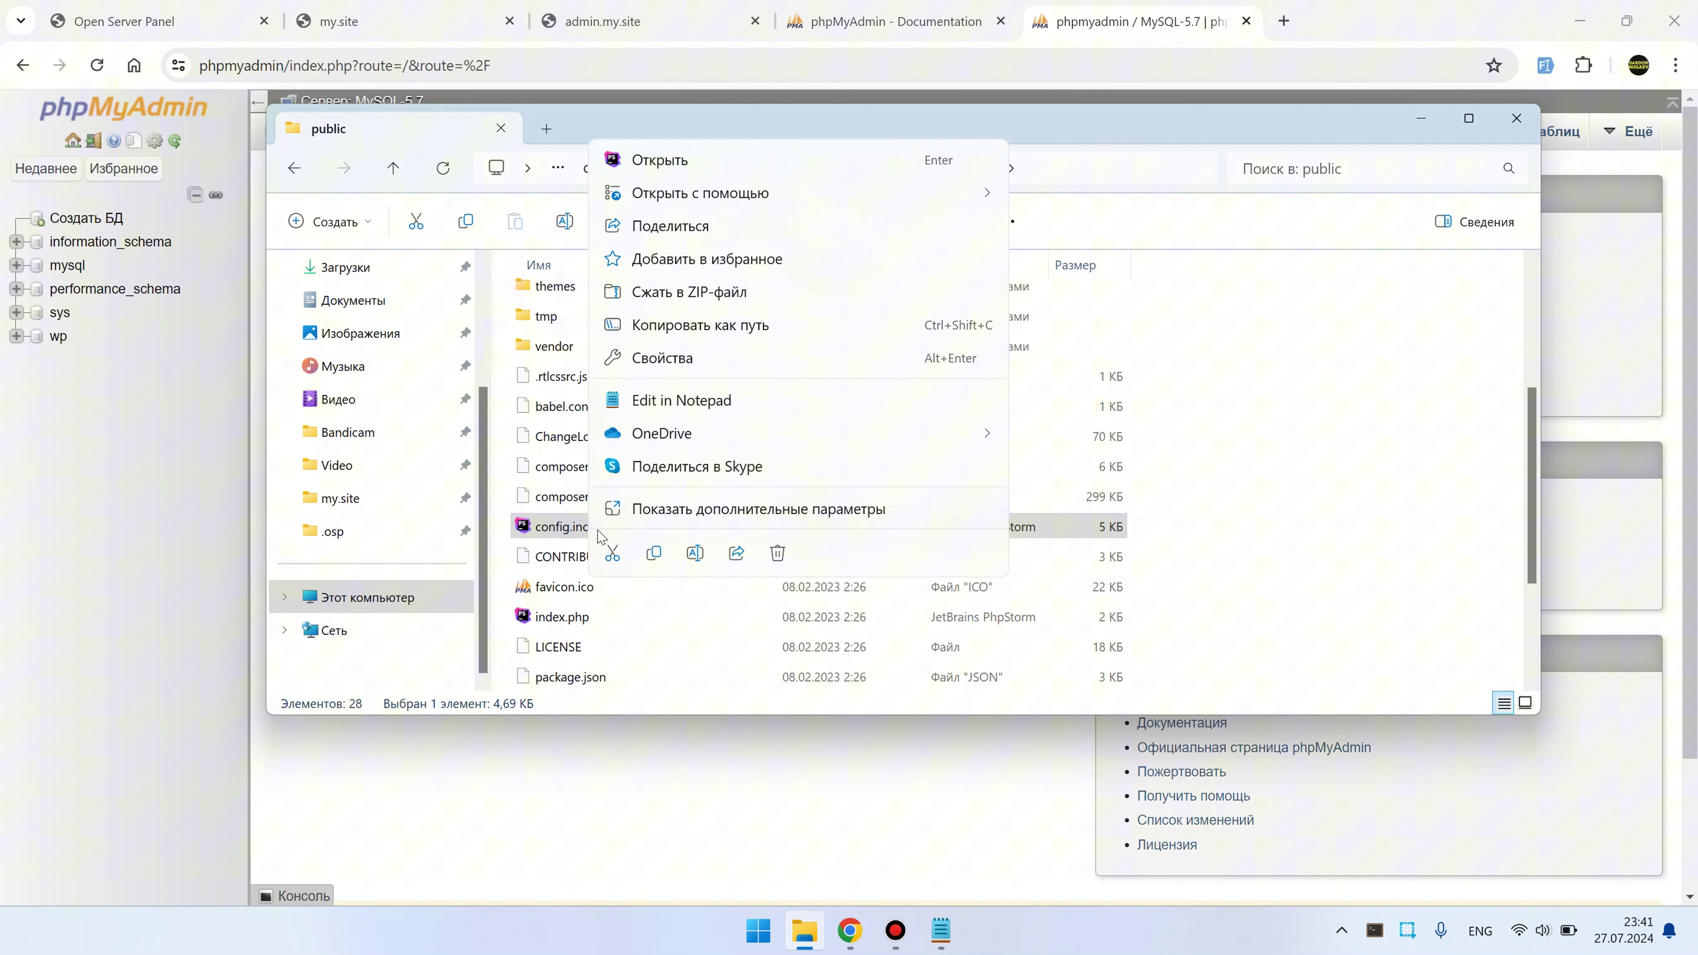
pyautogui.click(681, 399)
pyautogui.scroll(-3, 627, 476)
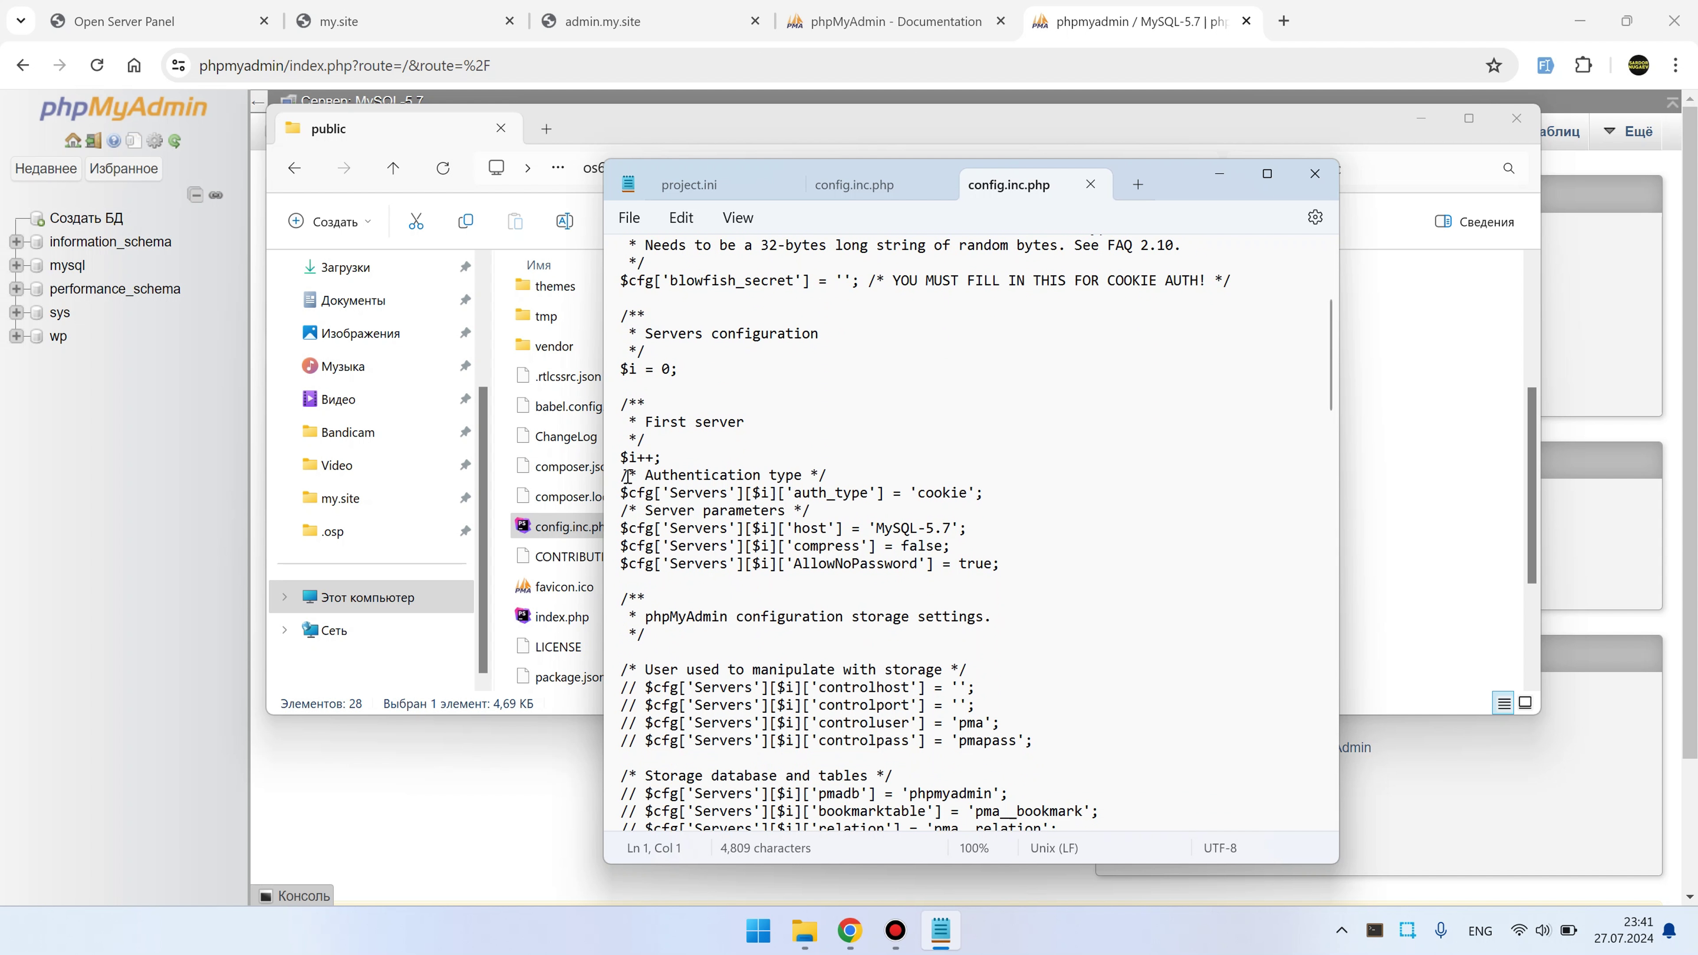
pyautogui.moveTo(1013, 566); pyautogui.dragTo(605, 405)
pyautogui.hotkey('ctrl', 'c')
pyautogui.click(1026, 574)
pyautogui.press('Return')
pyautogui.press('Return')
pyautogui.hotkey('ctrl', 'v')
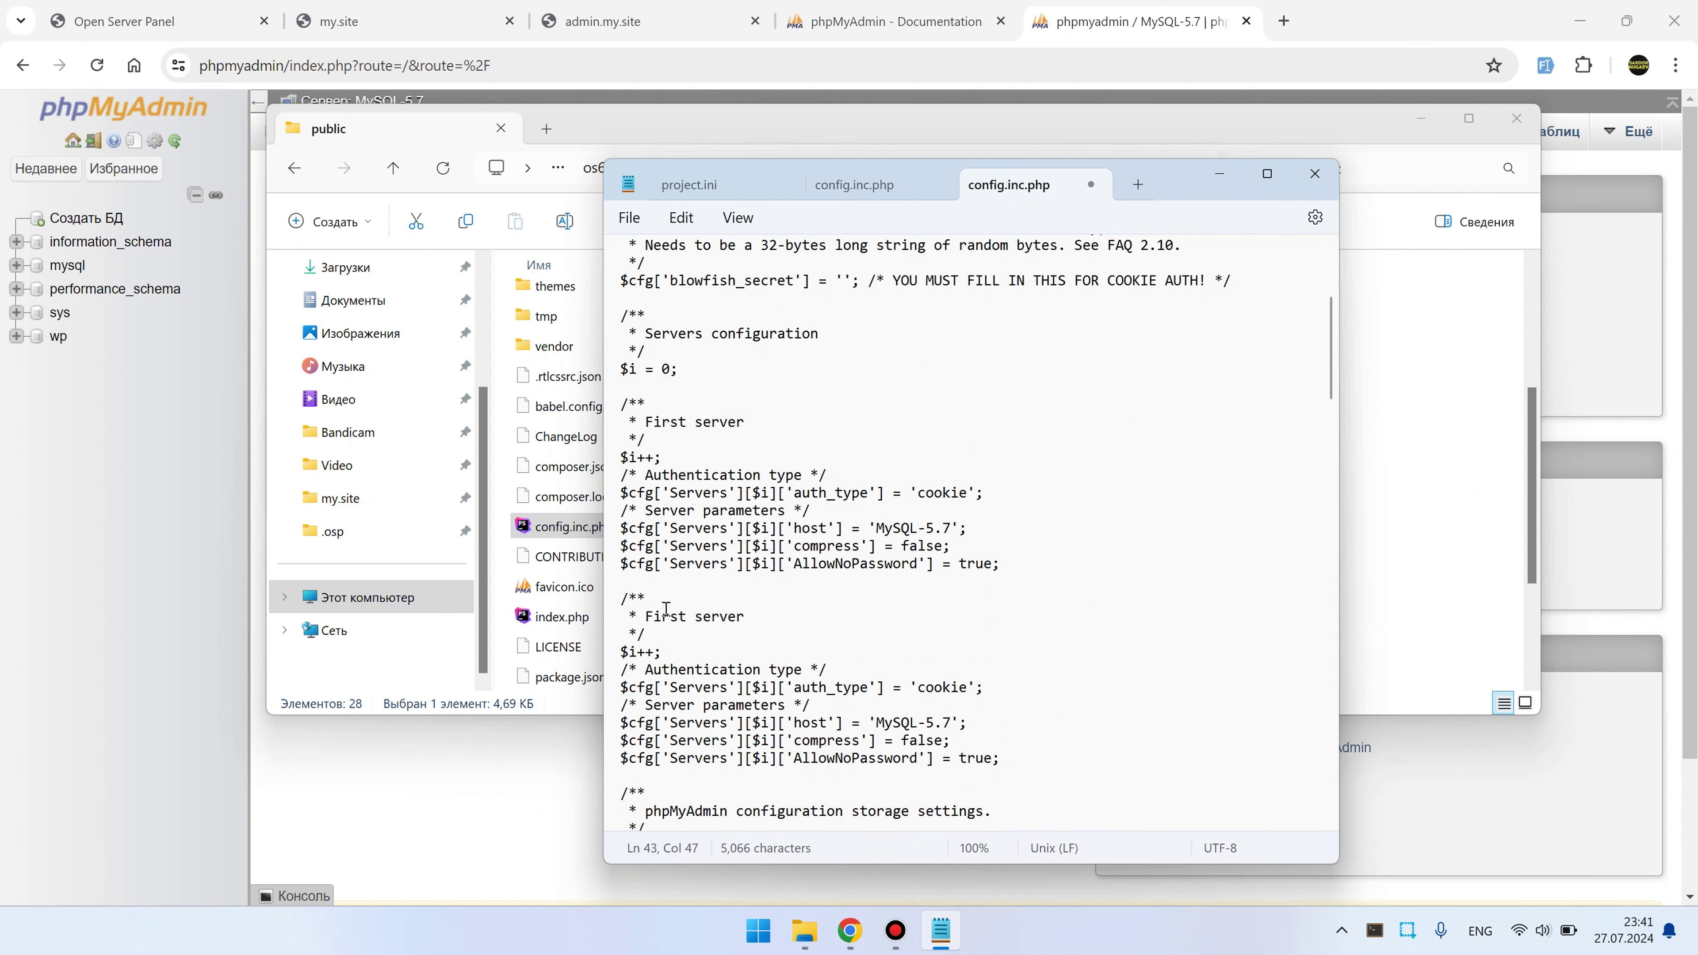
# Rename the copied block to Second server and change its host to MySQL-8.0
pyautogui.doubleClick(662, 616)
pyautogui.write('Second')
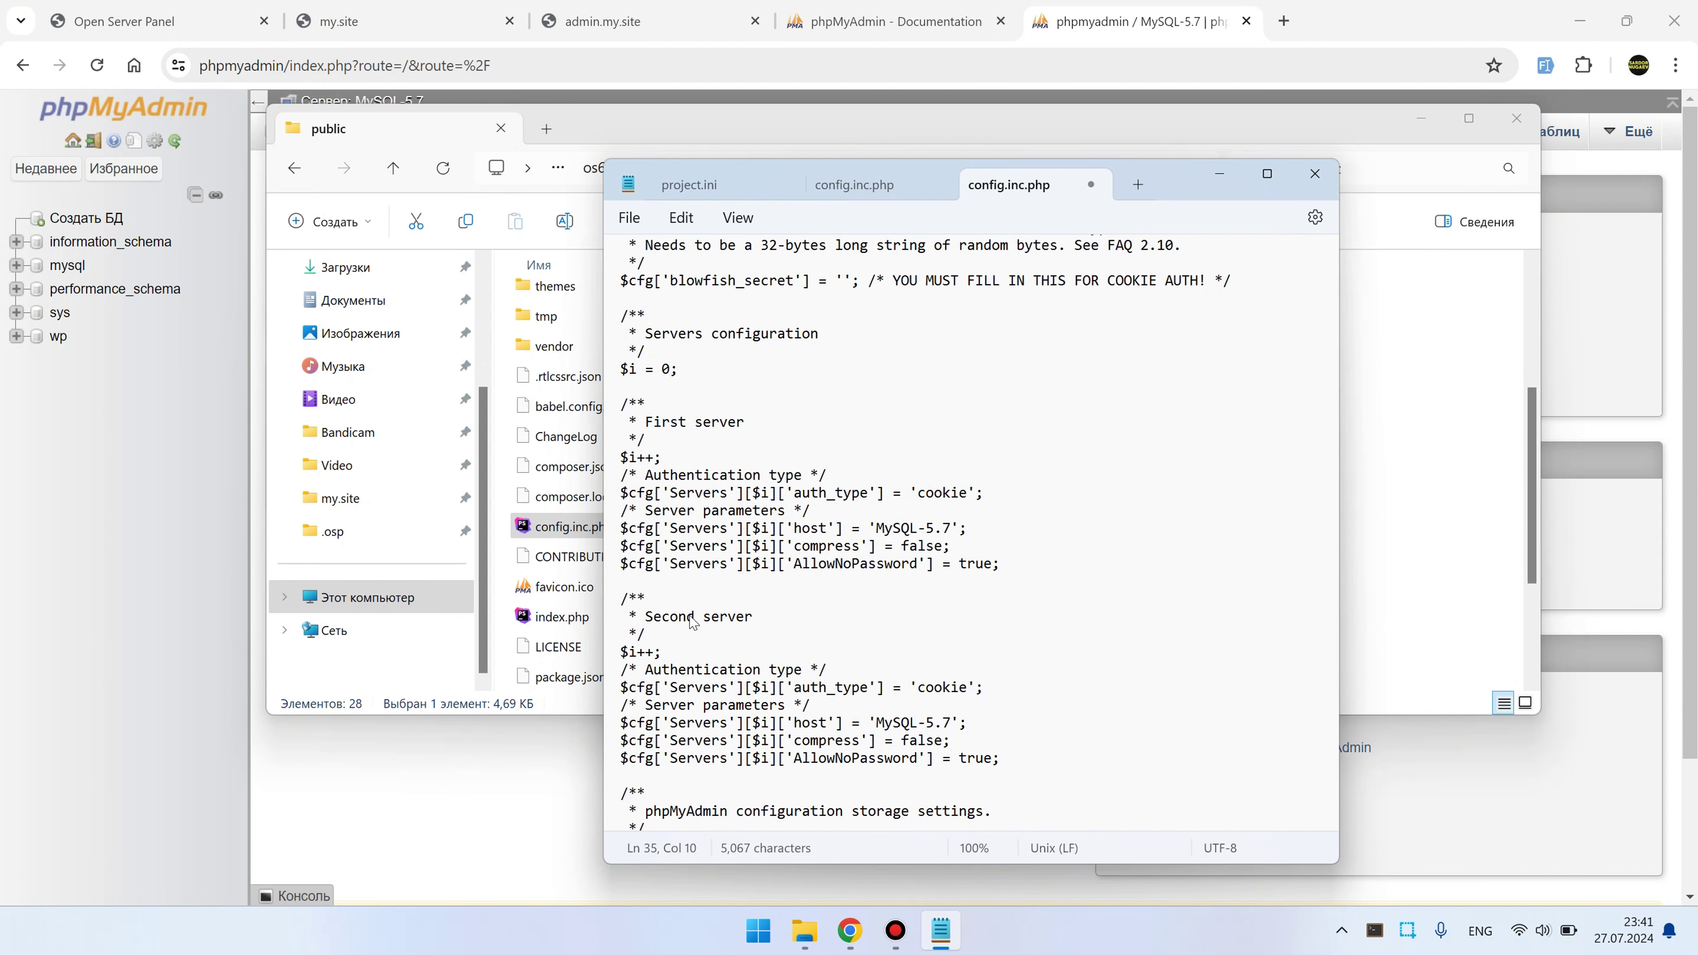
pyautogui.scroll(-2, 823, 606)
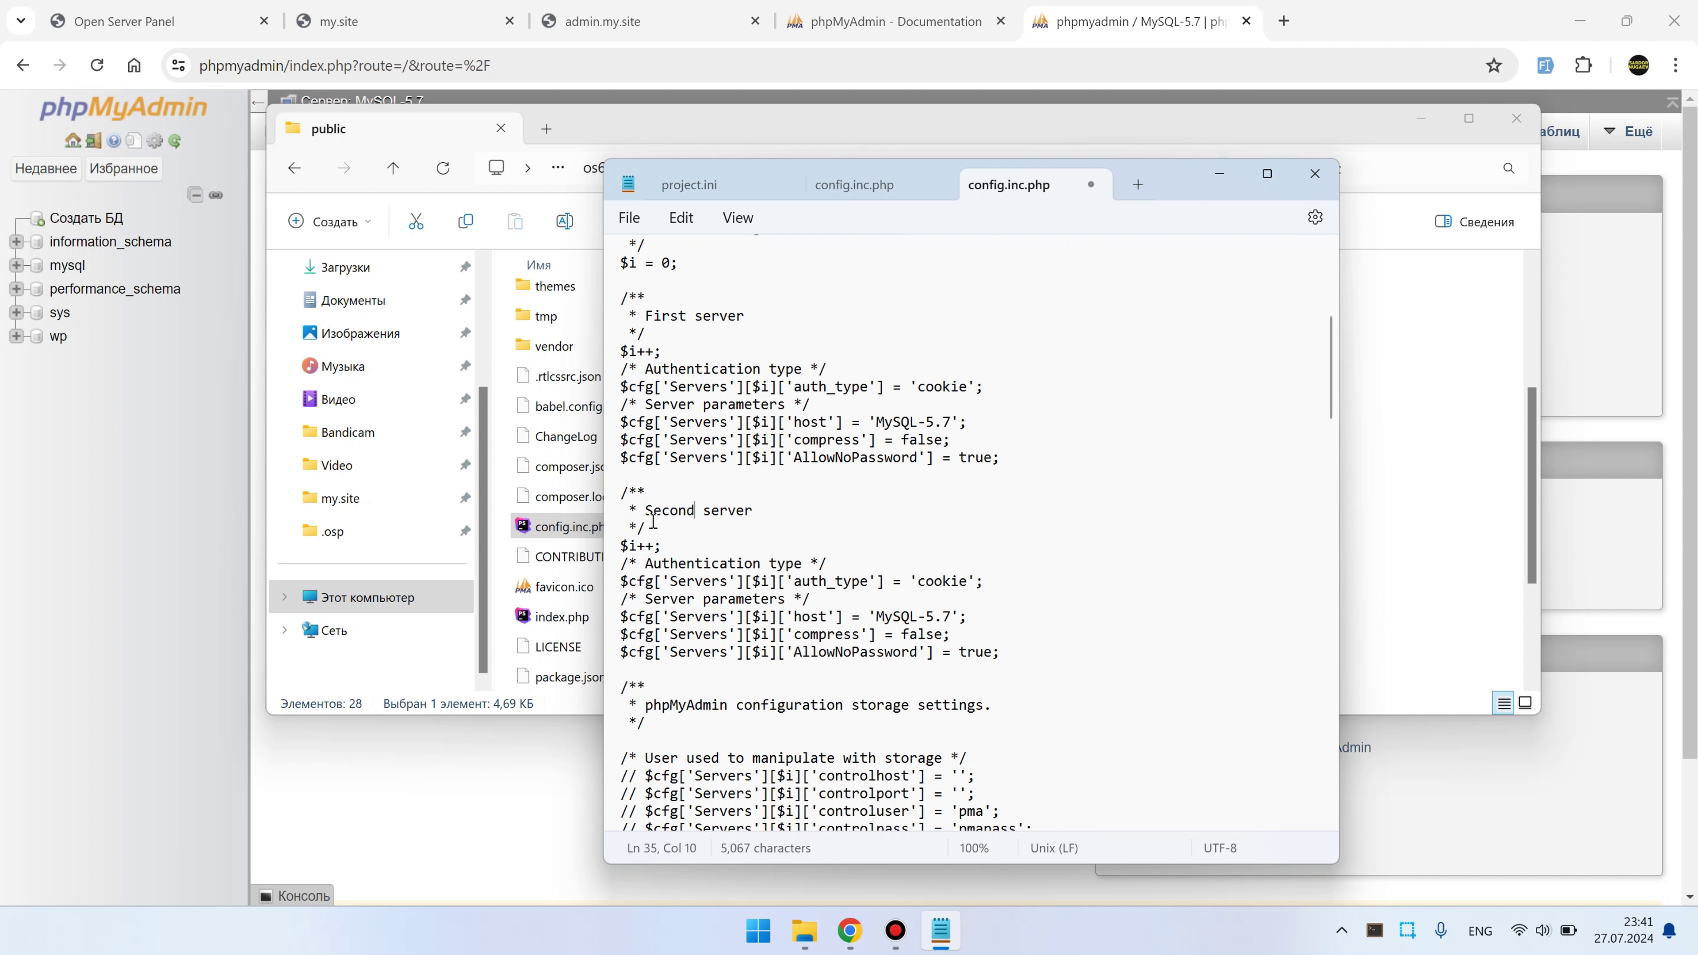
pyautogui.moveTo(653, 521); pyautogui.dragTo(613, 497)
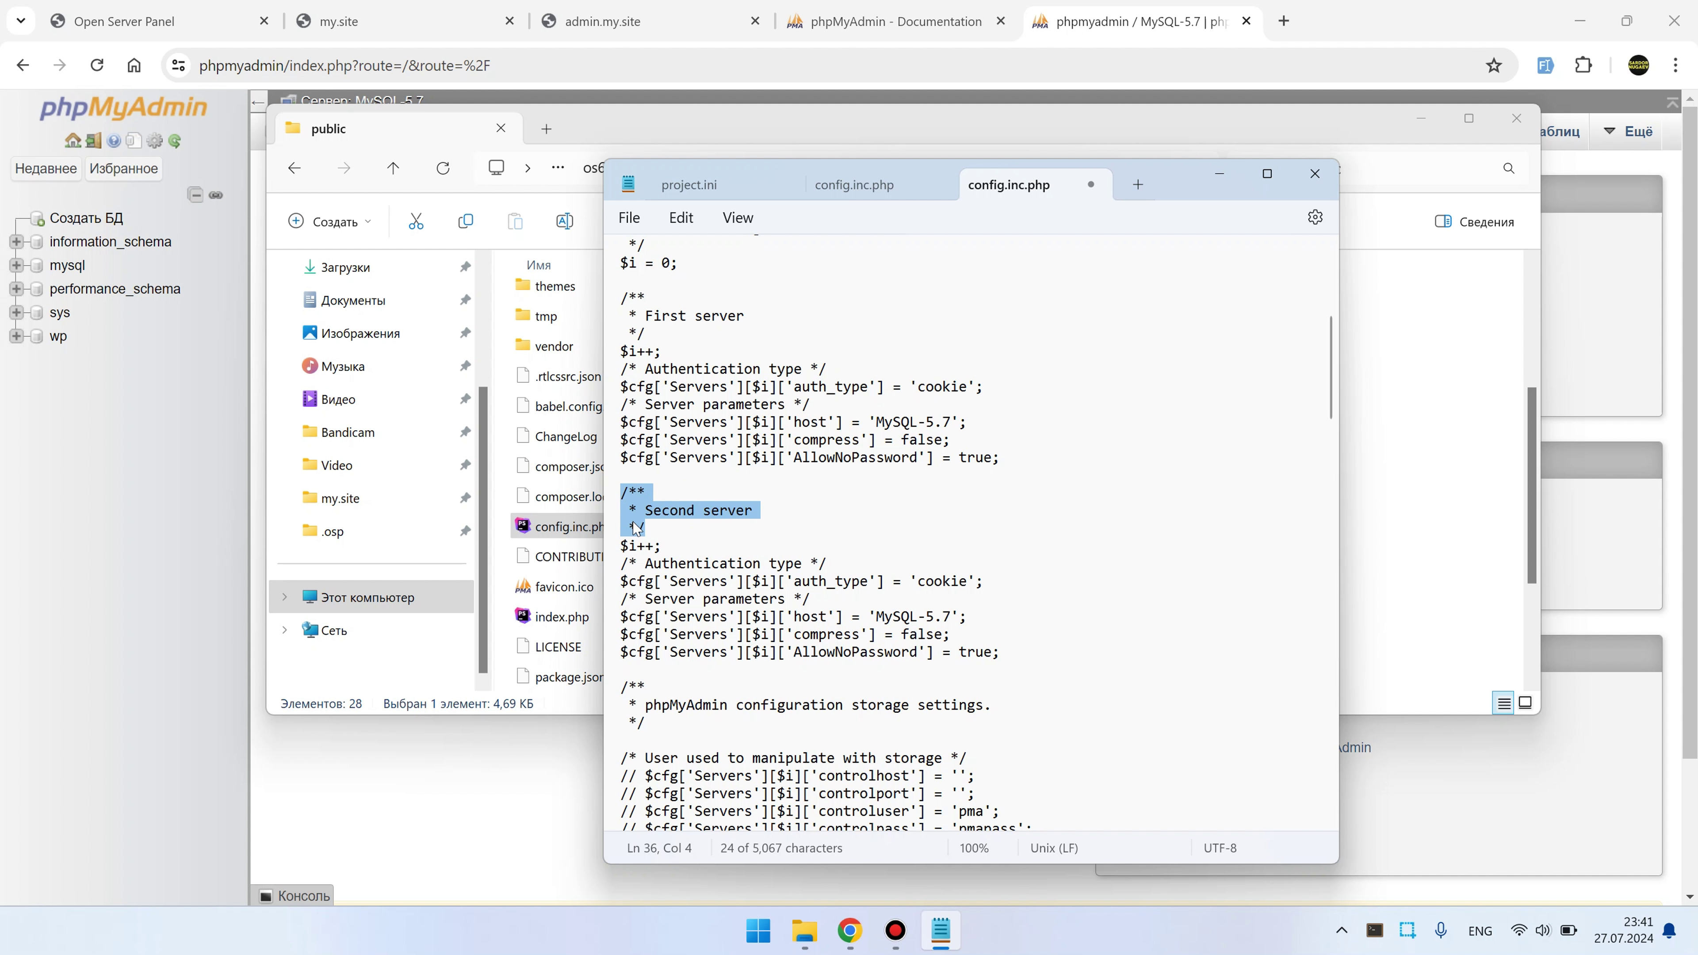
pyautogui.scroll(-1, 963, 607)
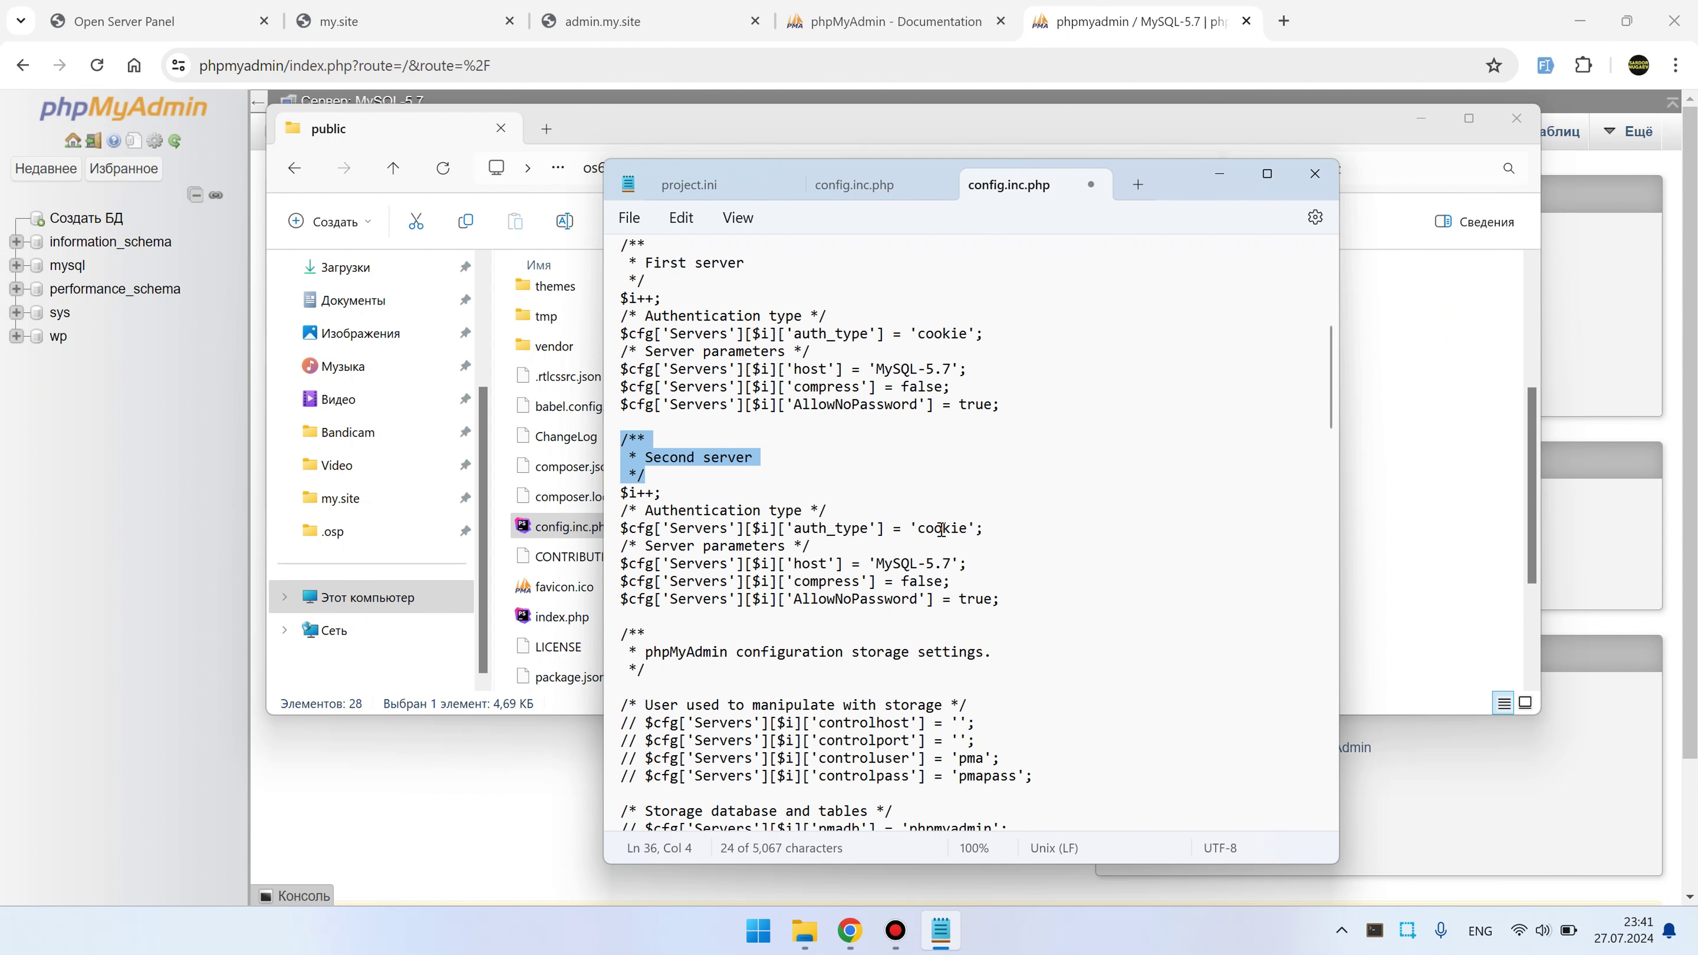
pyautogui.doubleClick(940, 529)
pyautogui.moveTo(926, 563); pyautogui.dragTo(955, 567)
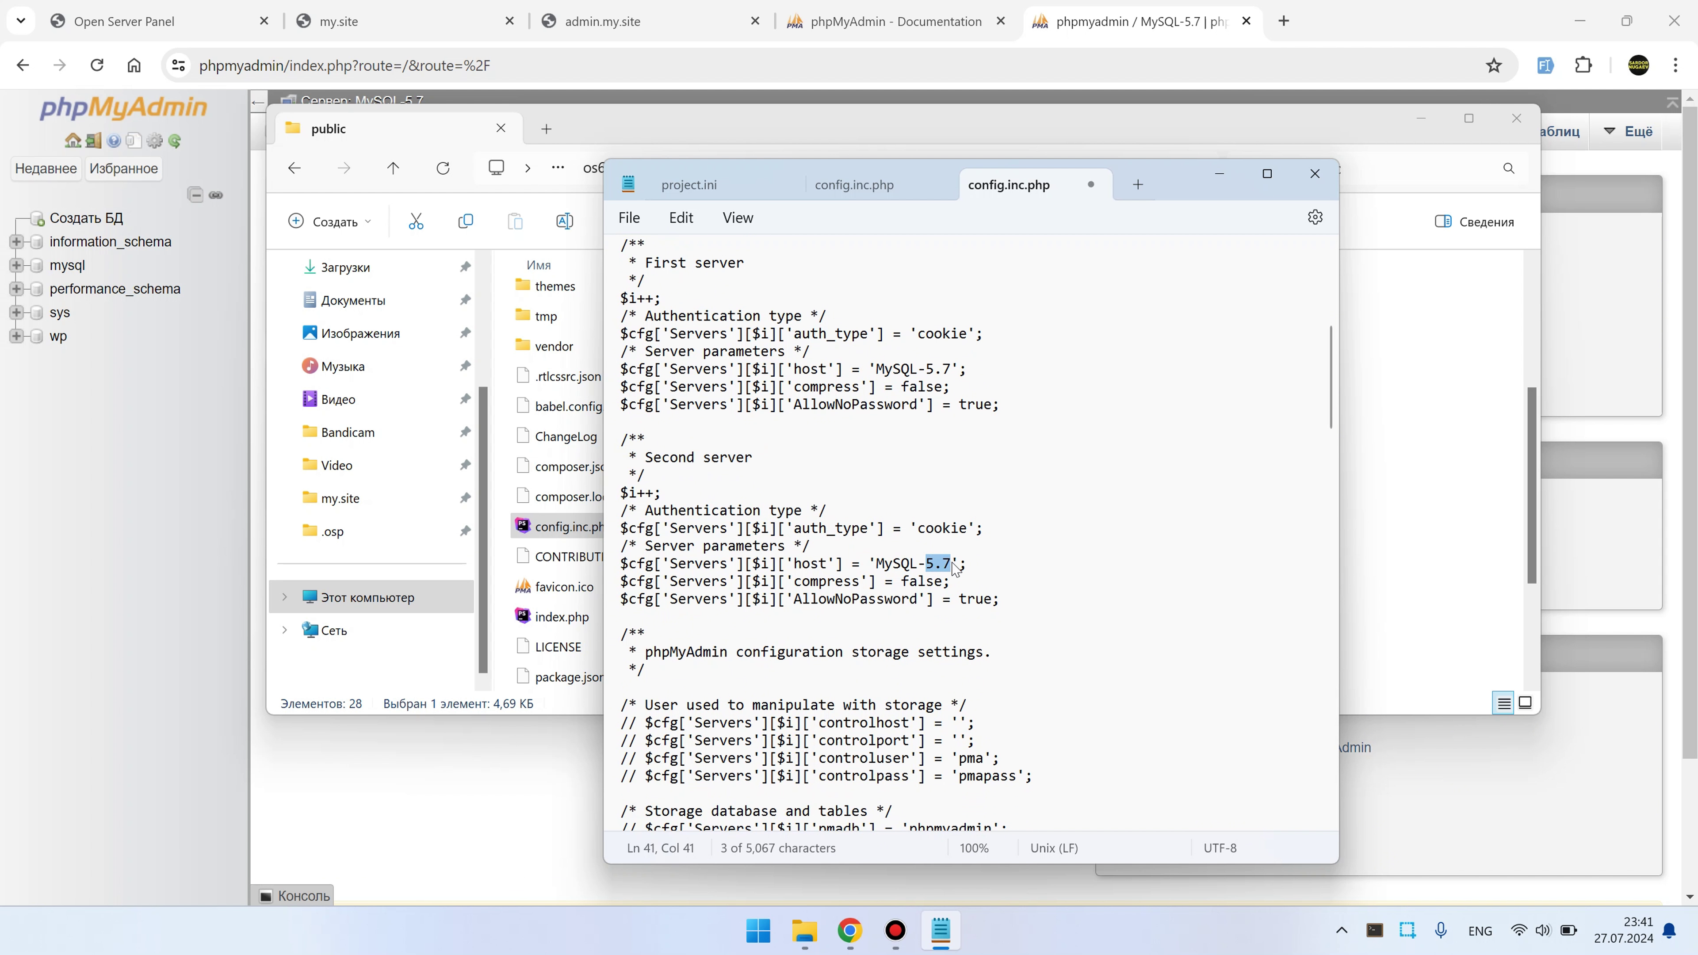
pyautogui.write('8')
# Switch phpMyAdmin to the MySQL-8.0 server and reload the bare phpmyadmin address
pyautogui.click(99, 107)
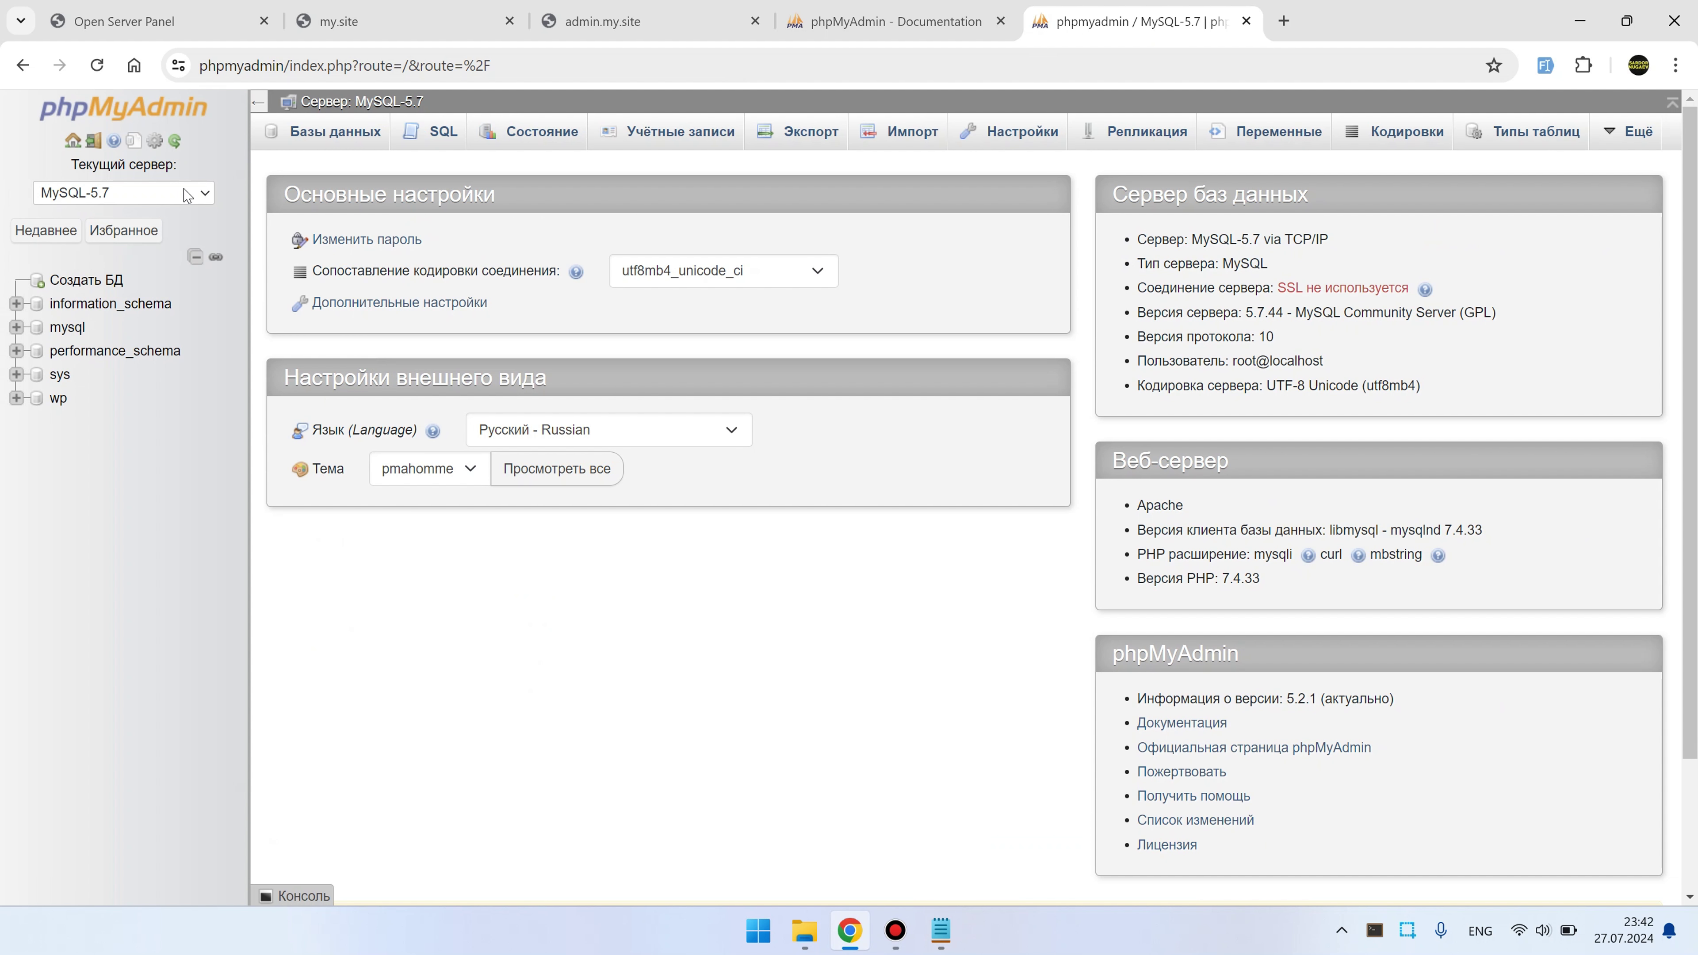
pyautogui.click(78, 198)
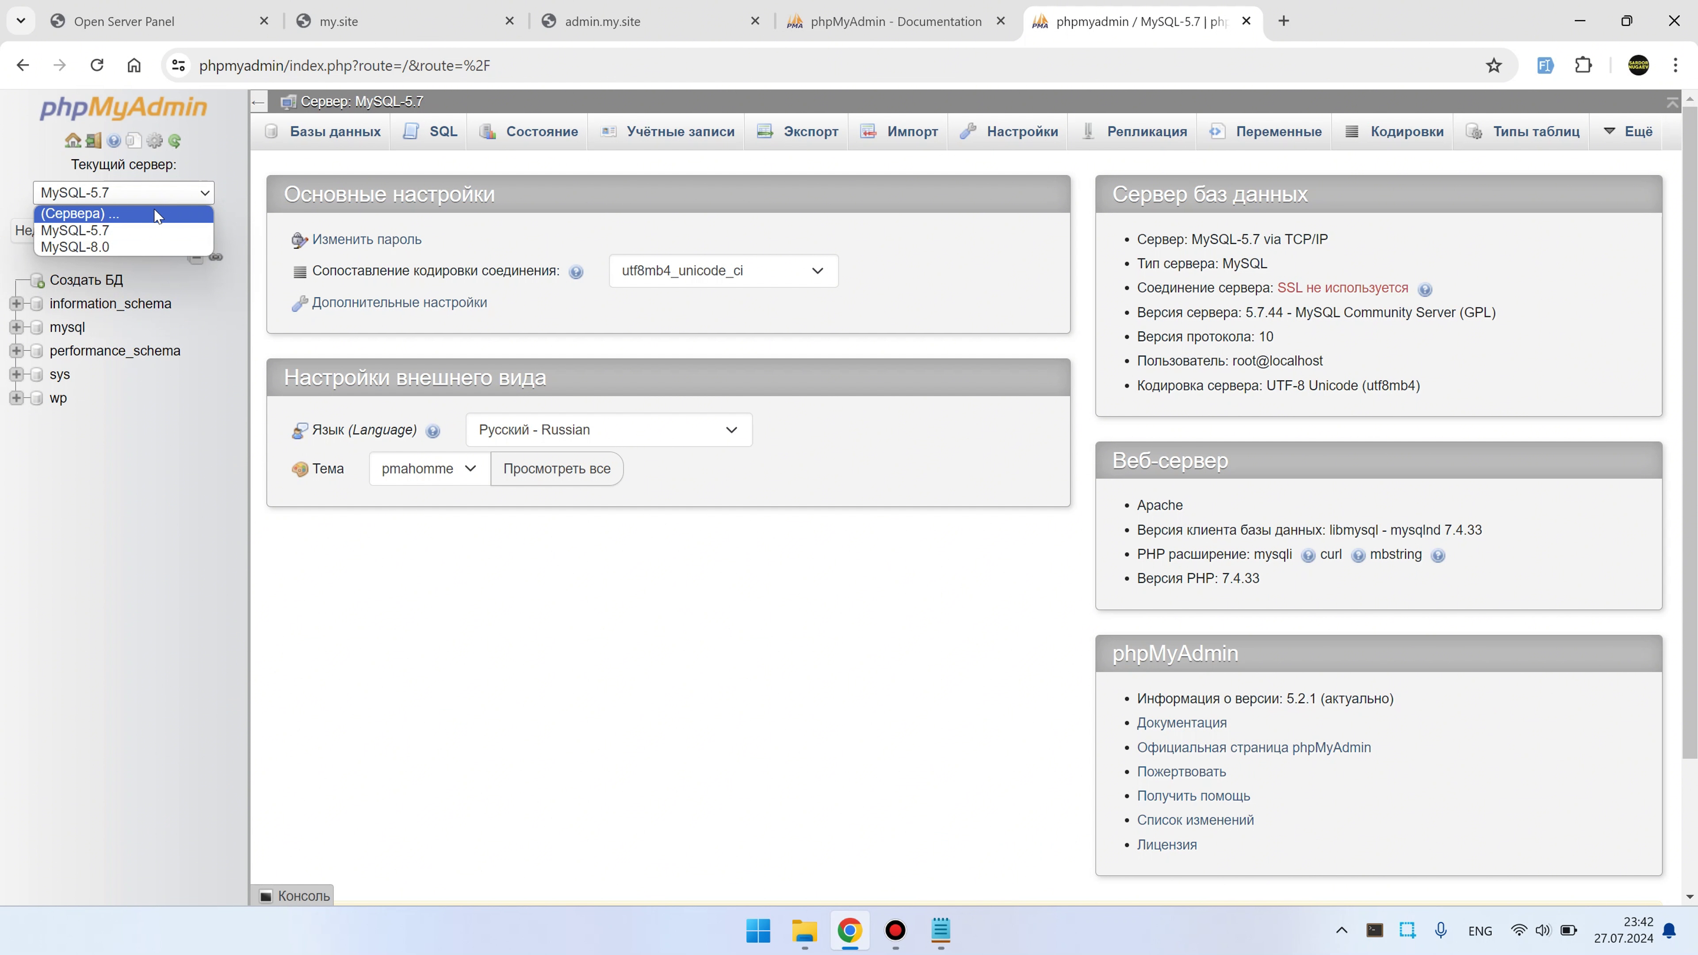
pyautogui.click(136, 245)
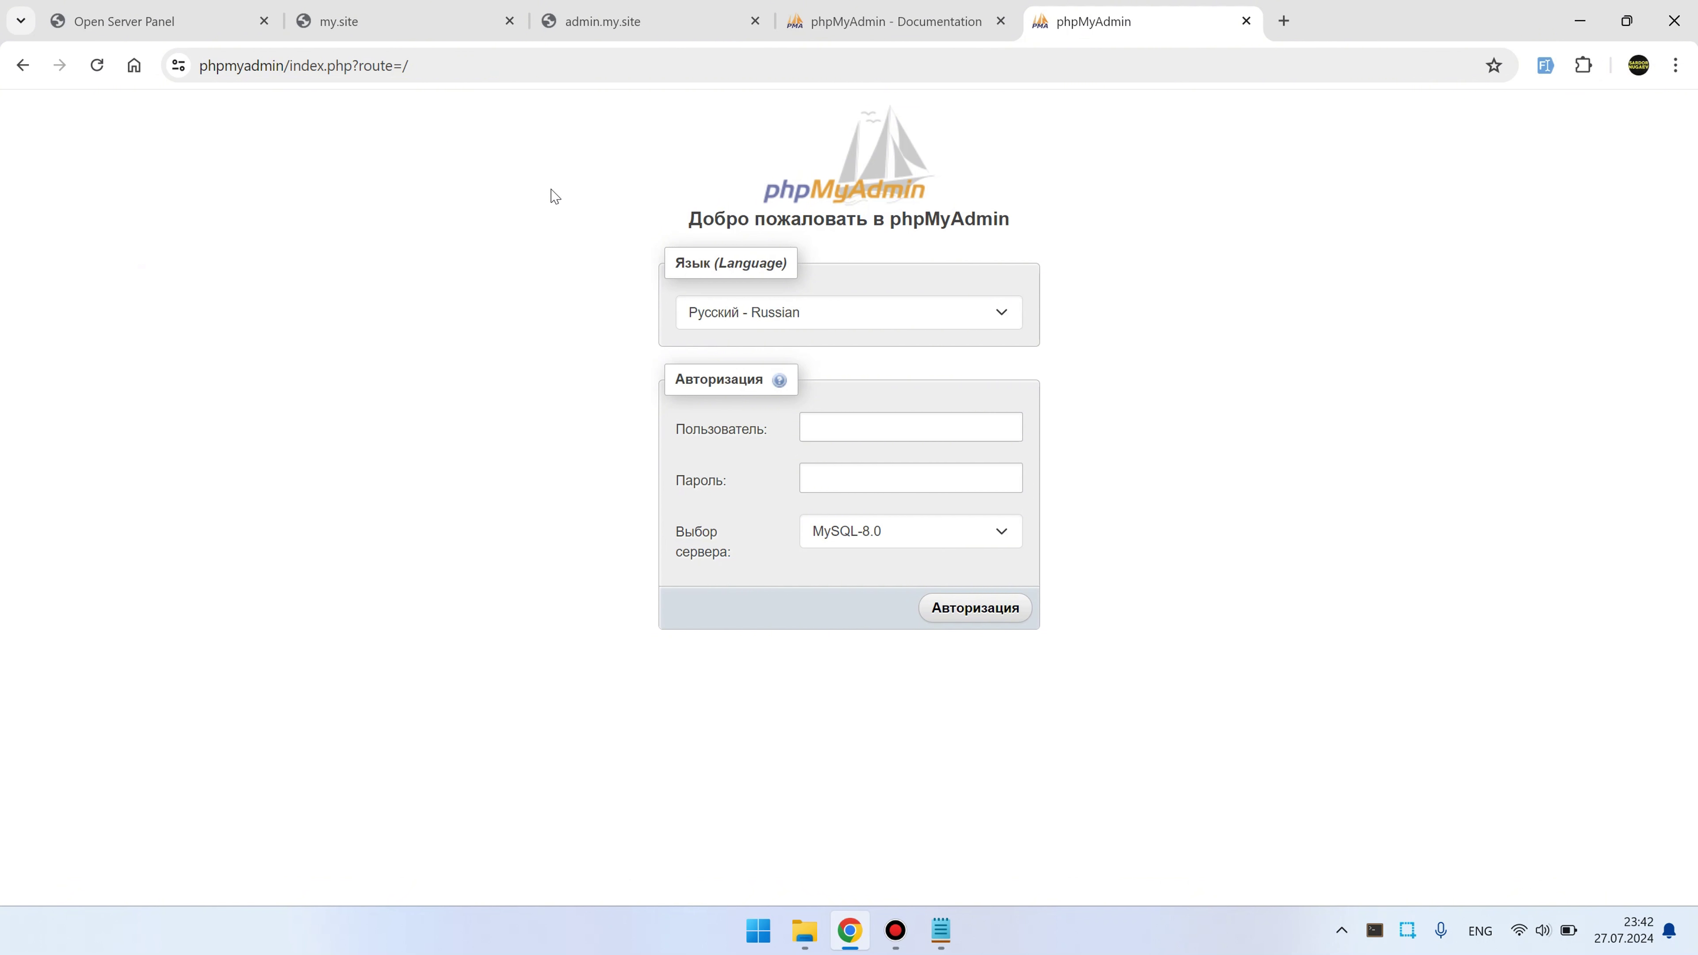
pyautogui.moveTo(294, 67); pyautogui.dragTo(684, 70)
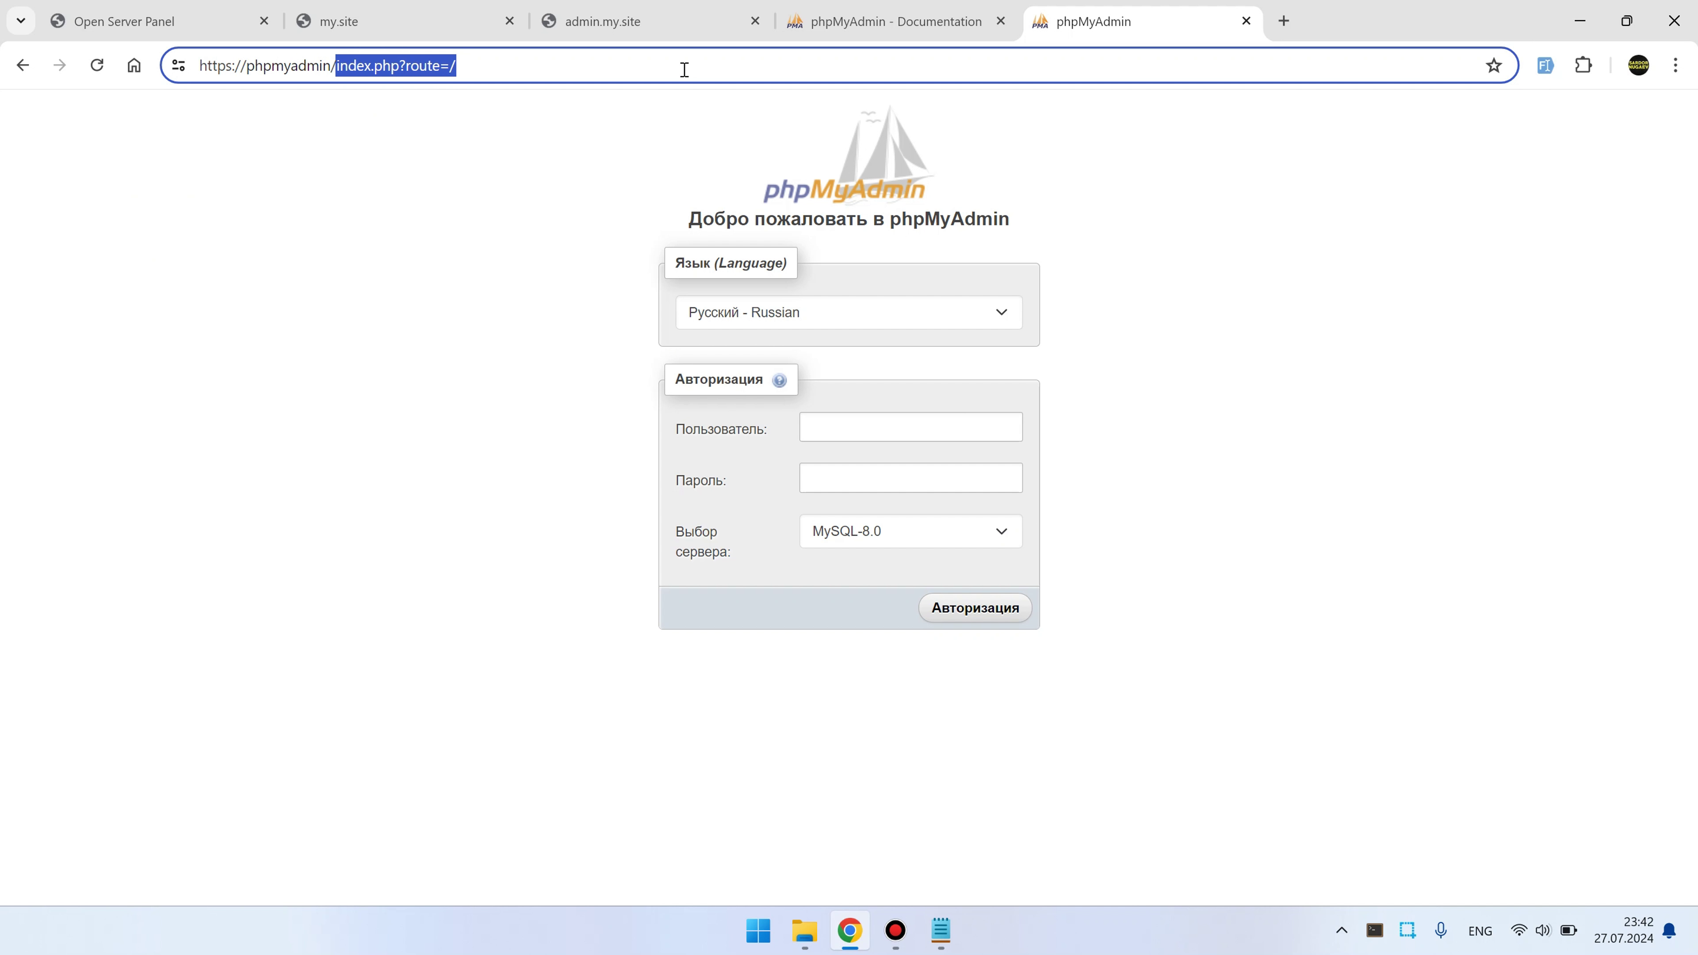
pyautogui.press('BackSpace')
pyautogui.press('Return')
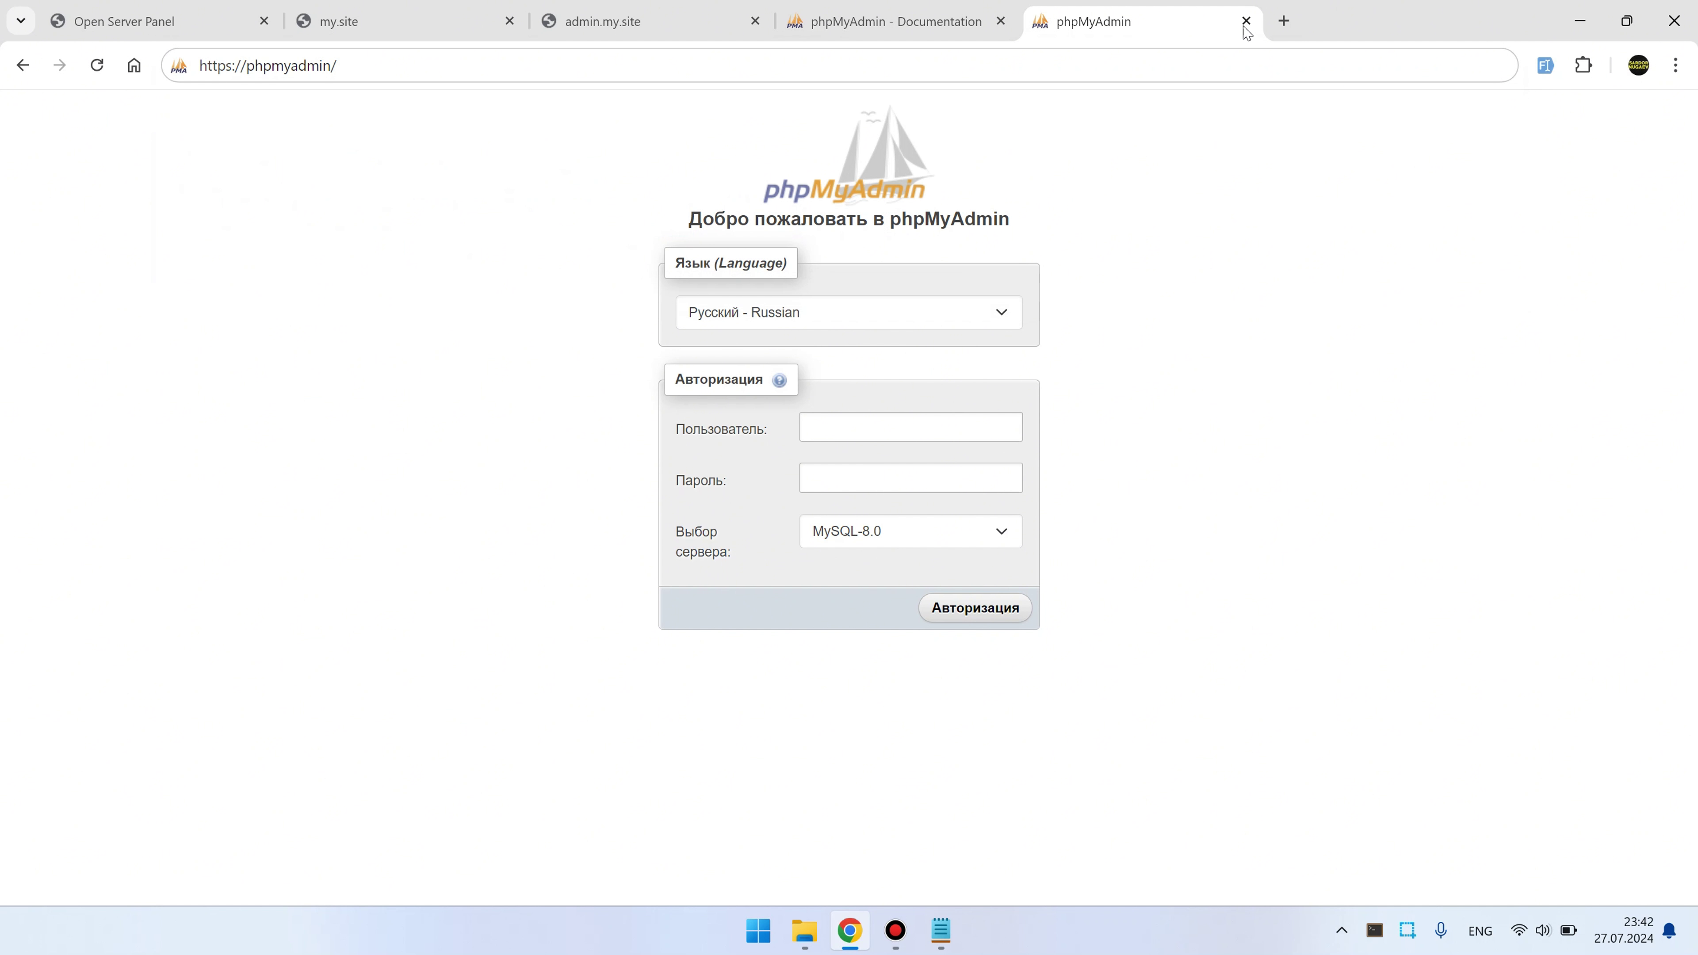
# Reopen phpMyAdmin from the Open Server menu and expand its server list
pyautogui.click(1246, 21)
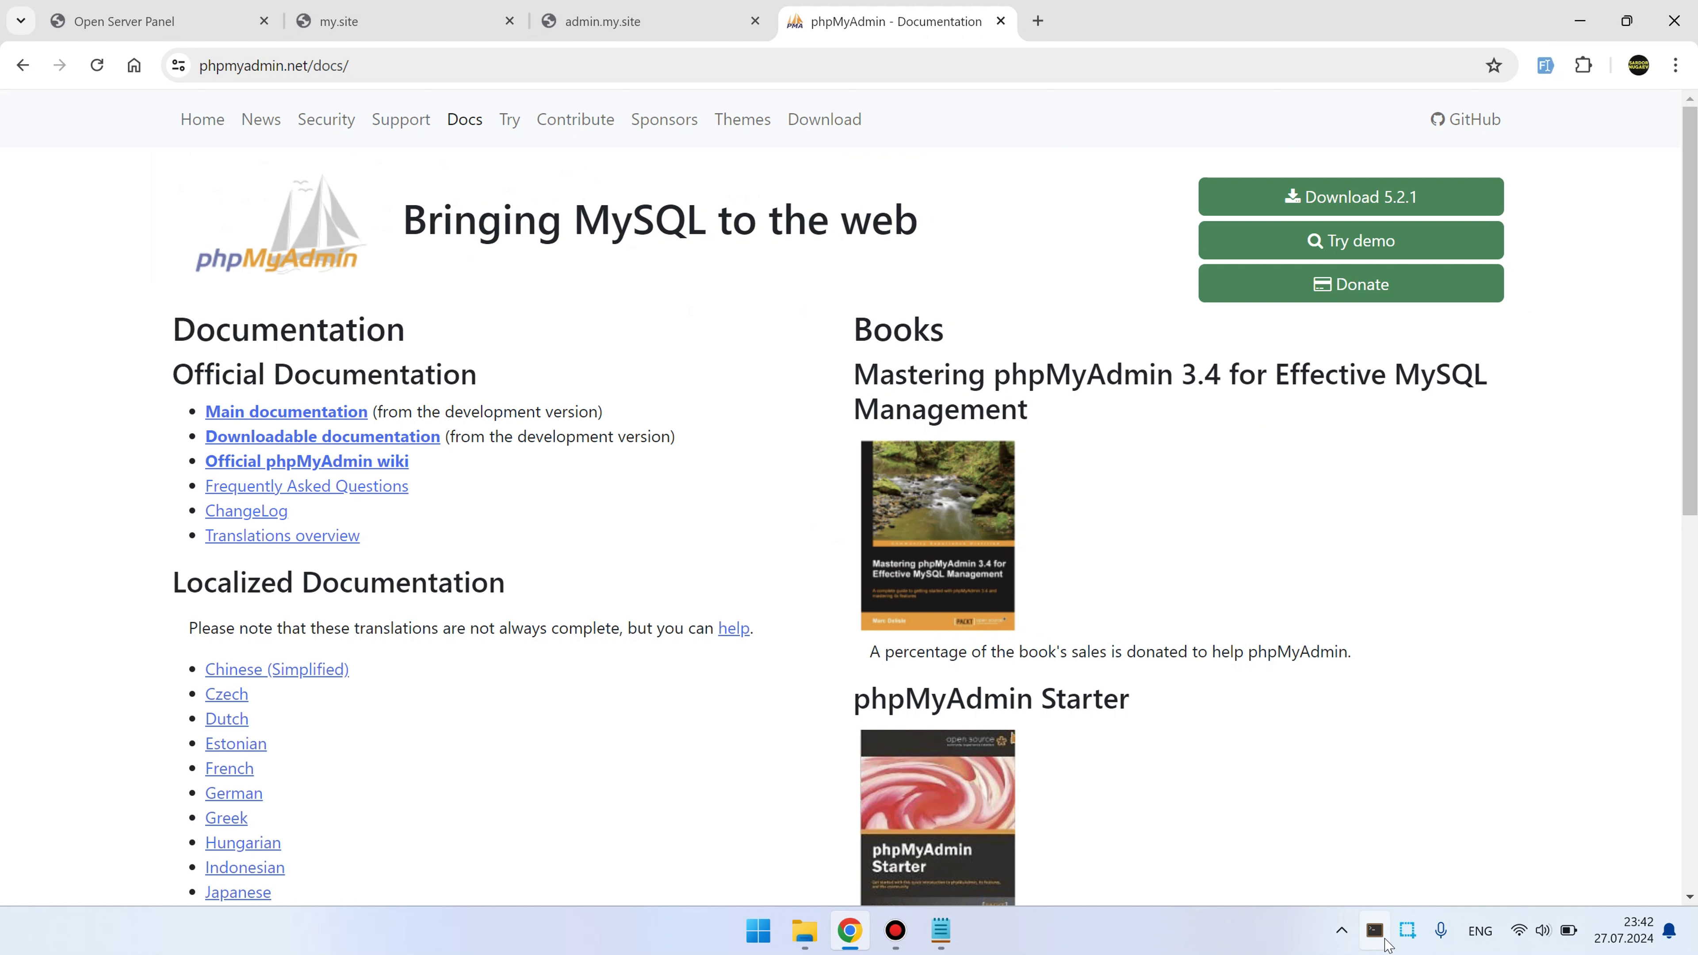
pyautogui.click(1375, 932)
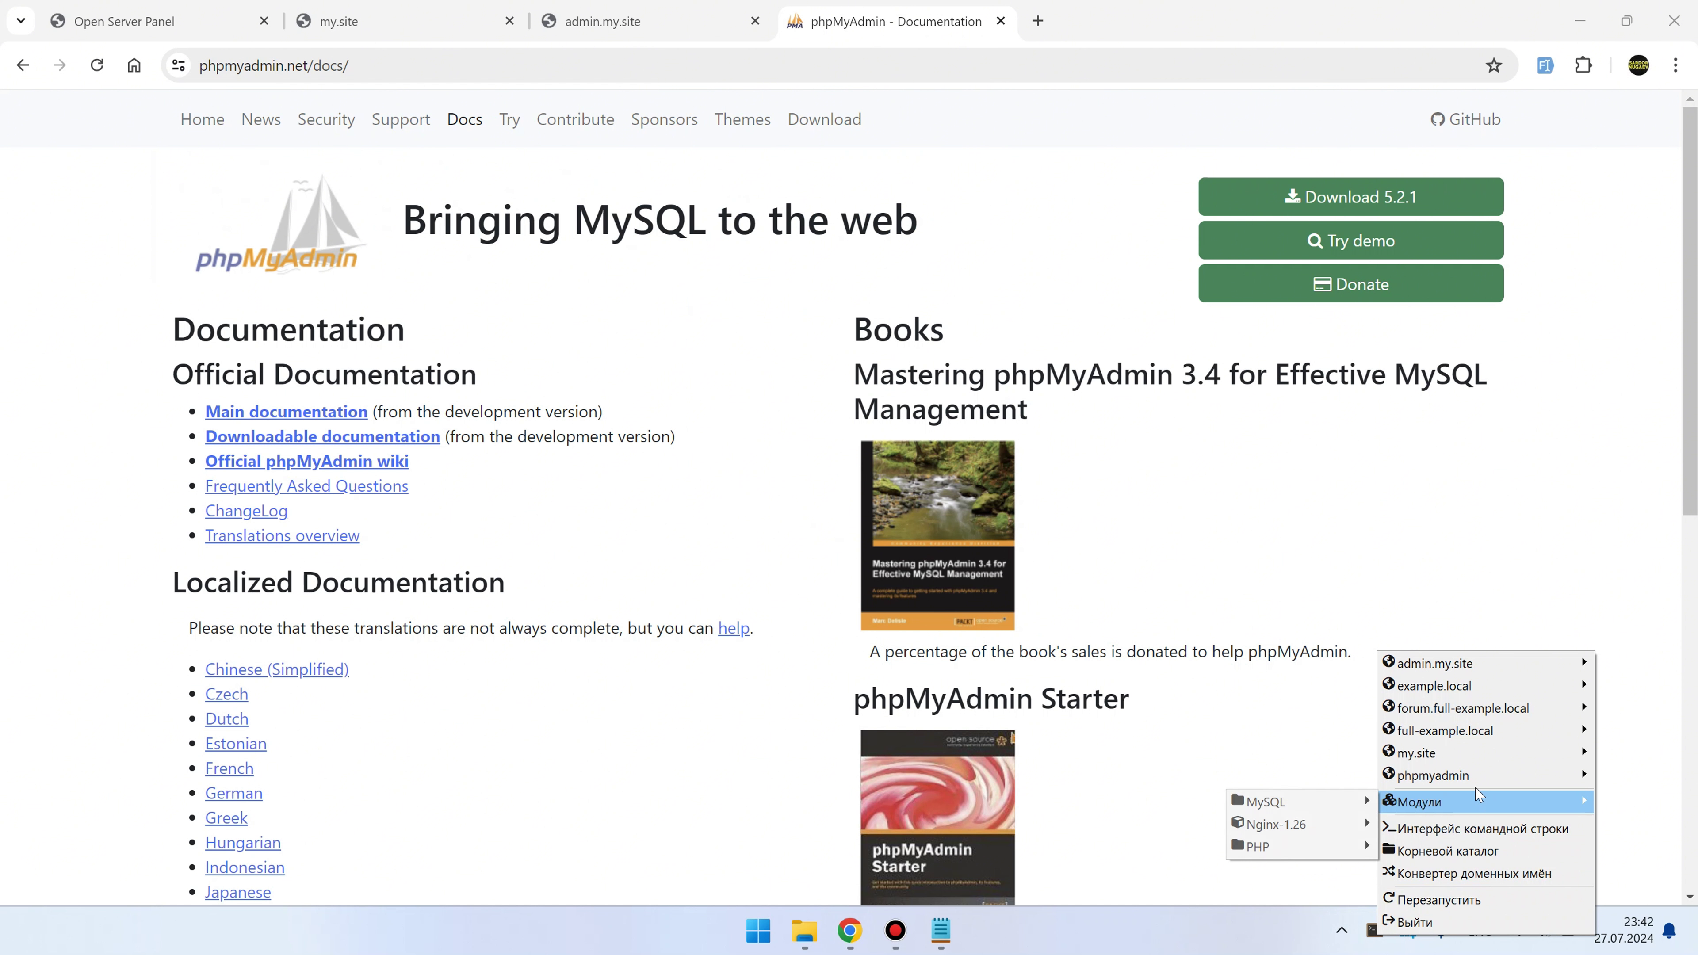
pyautogui.moveTo(1477, 776)
pyautogui.click(1266, 776)
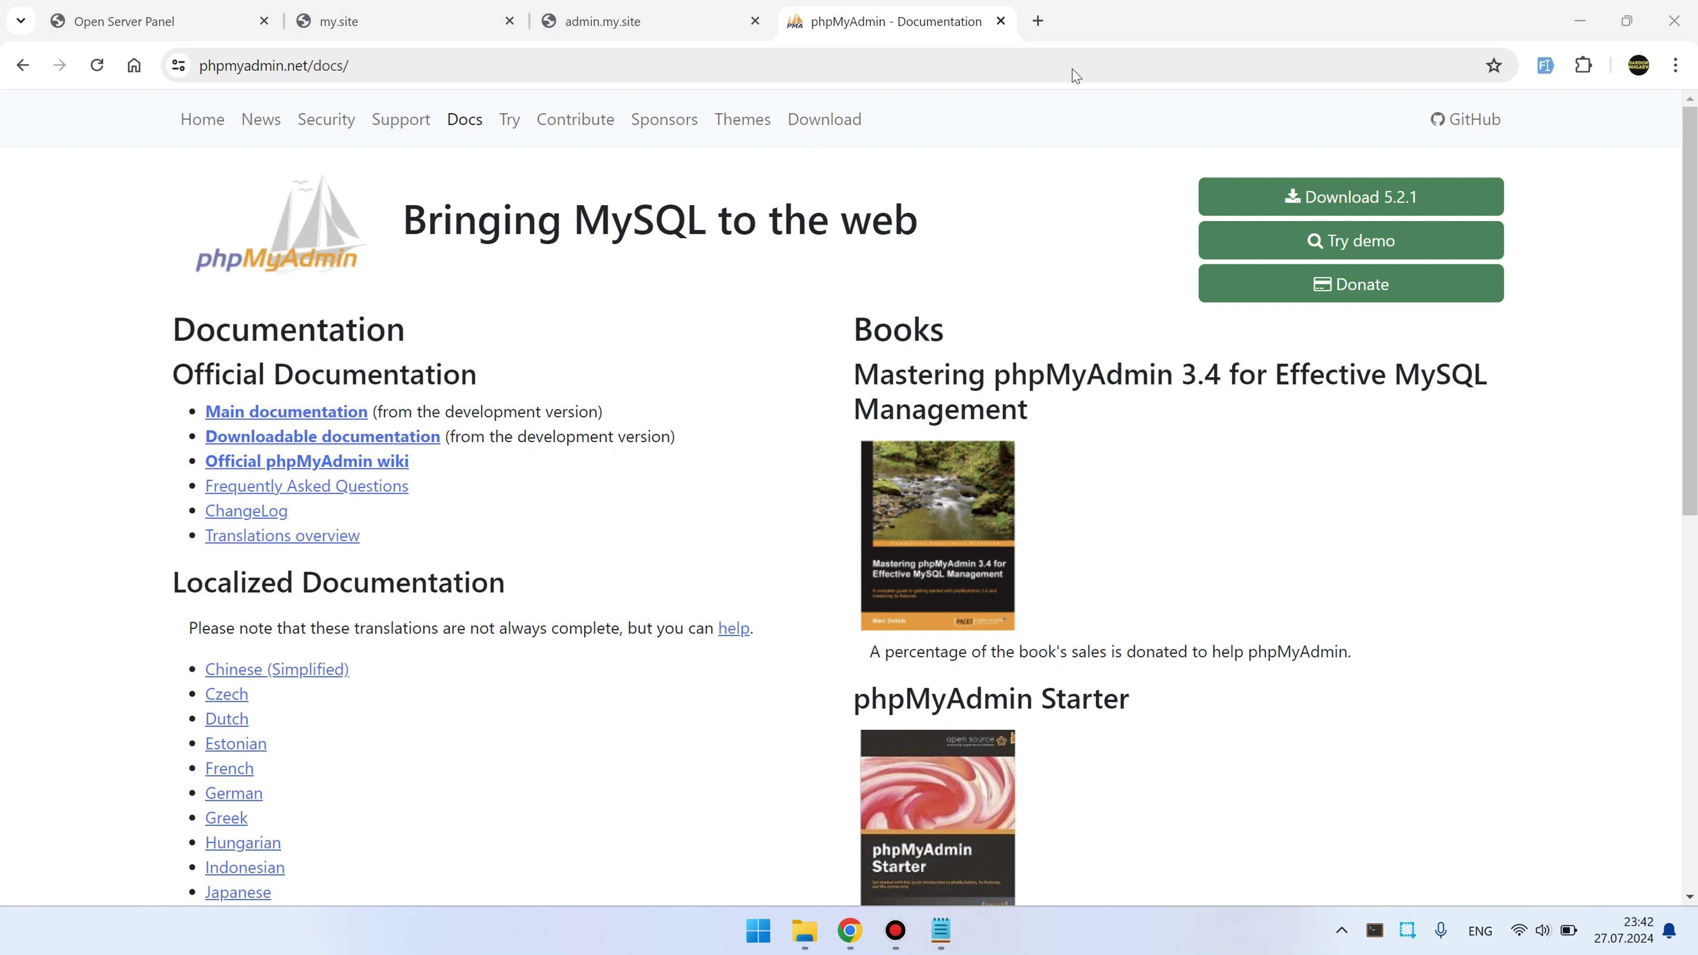
pyautogui.click(919, 527)
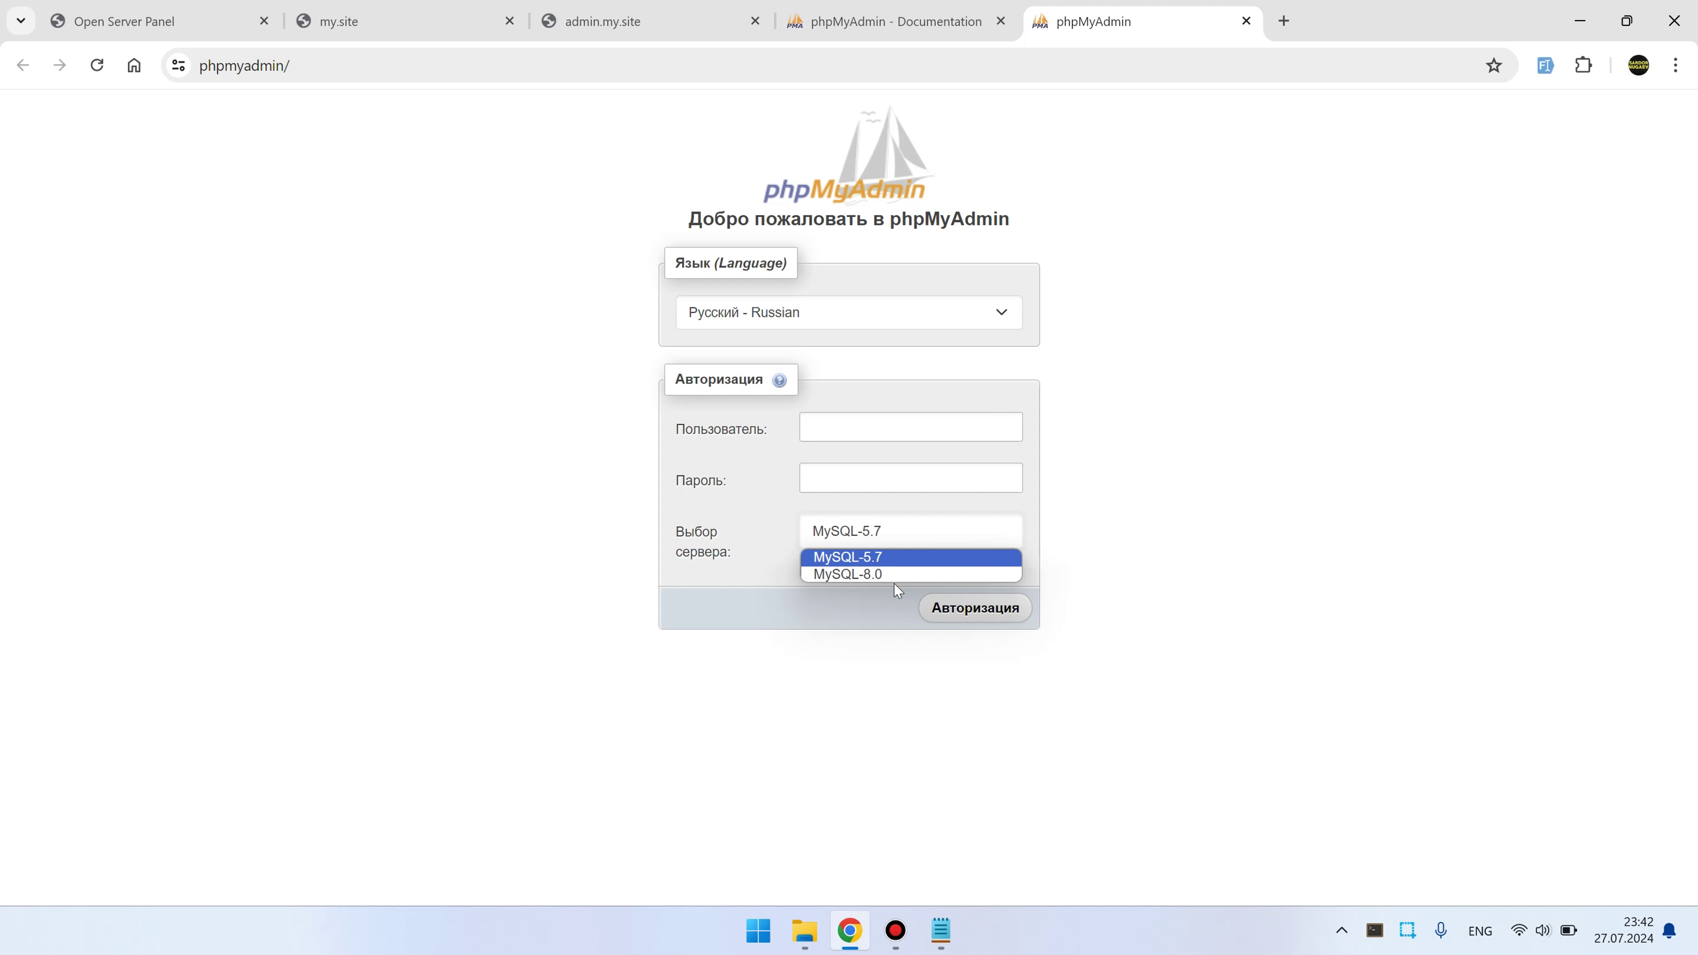
# Log in to phpMyAdmin as root on the MySQL-8.0 server
pyautogui.click(894, 573)
pyautogui.click(891, 416)
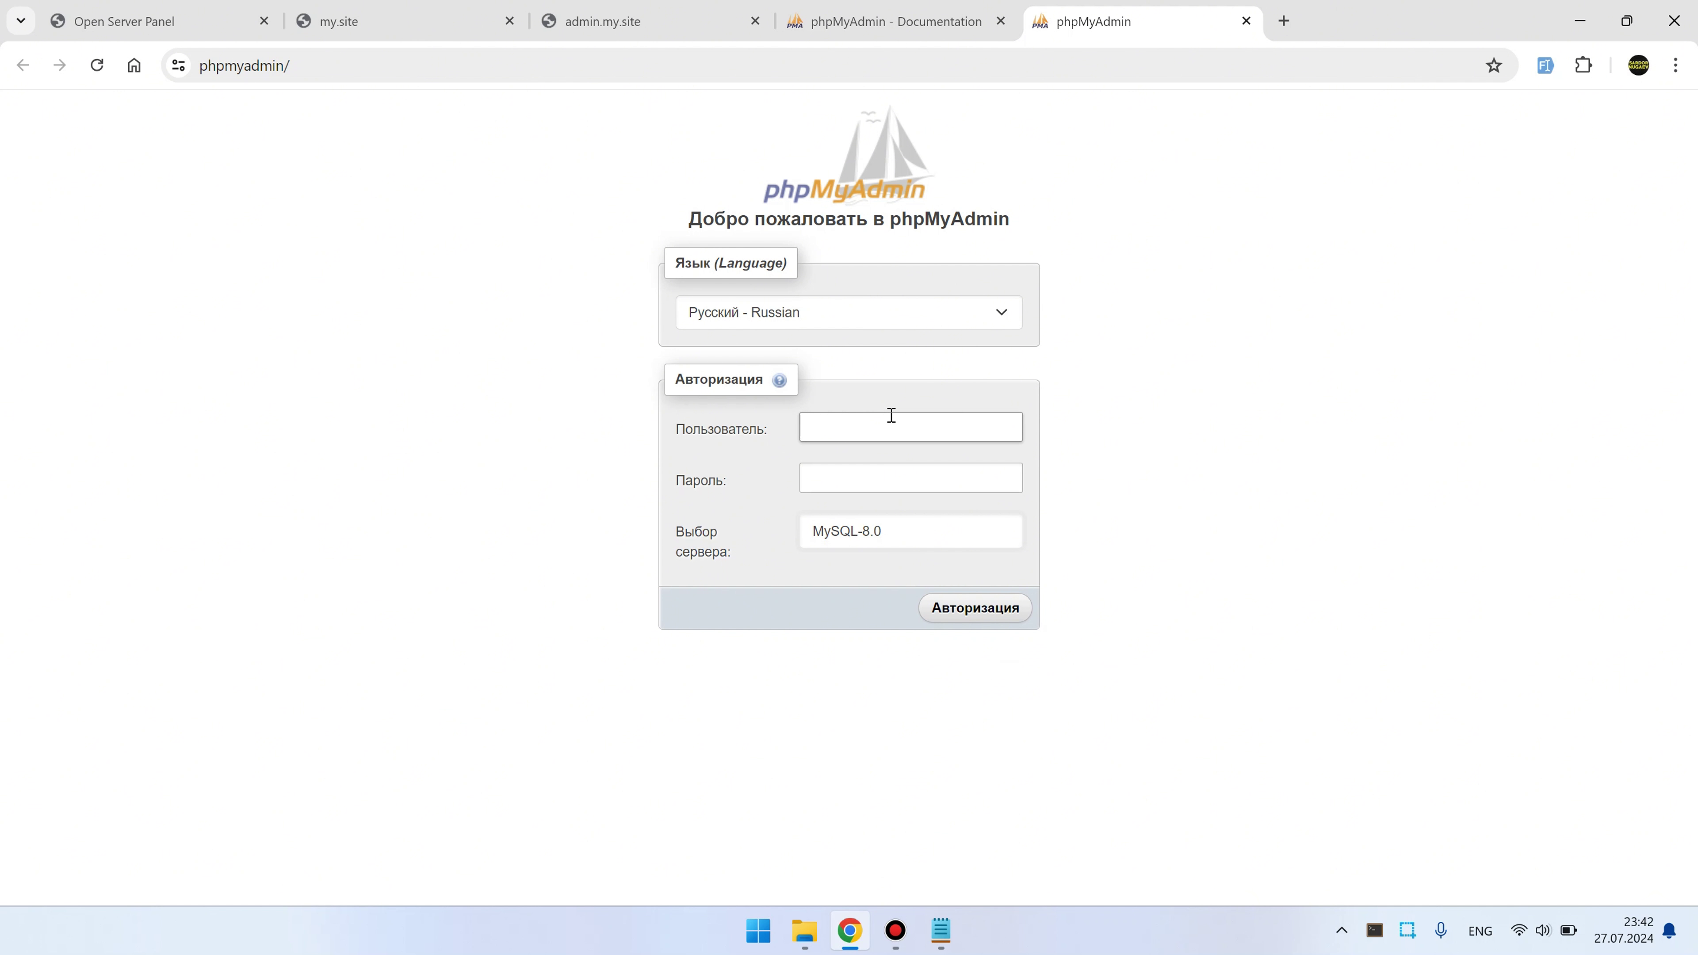
pyautogui.write('root')
pyautogui.press('Tab')
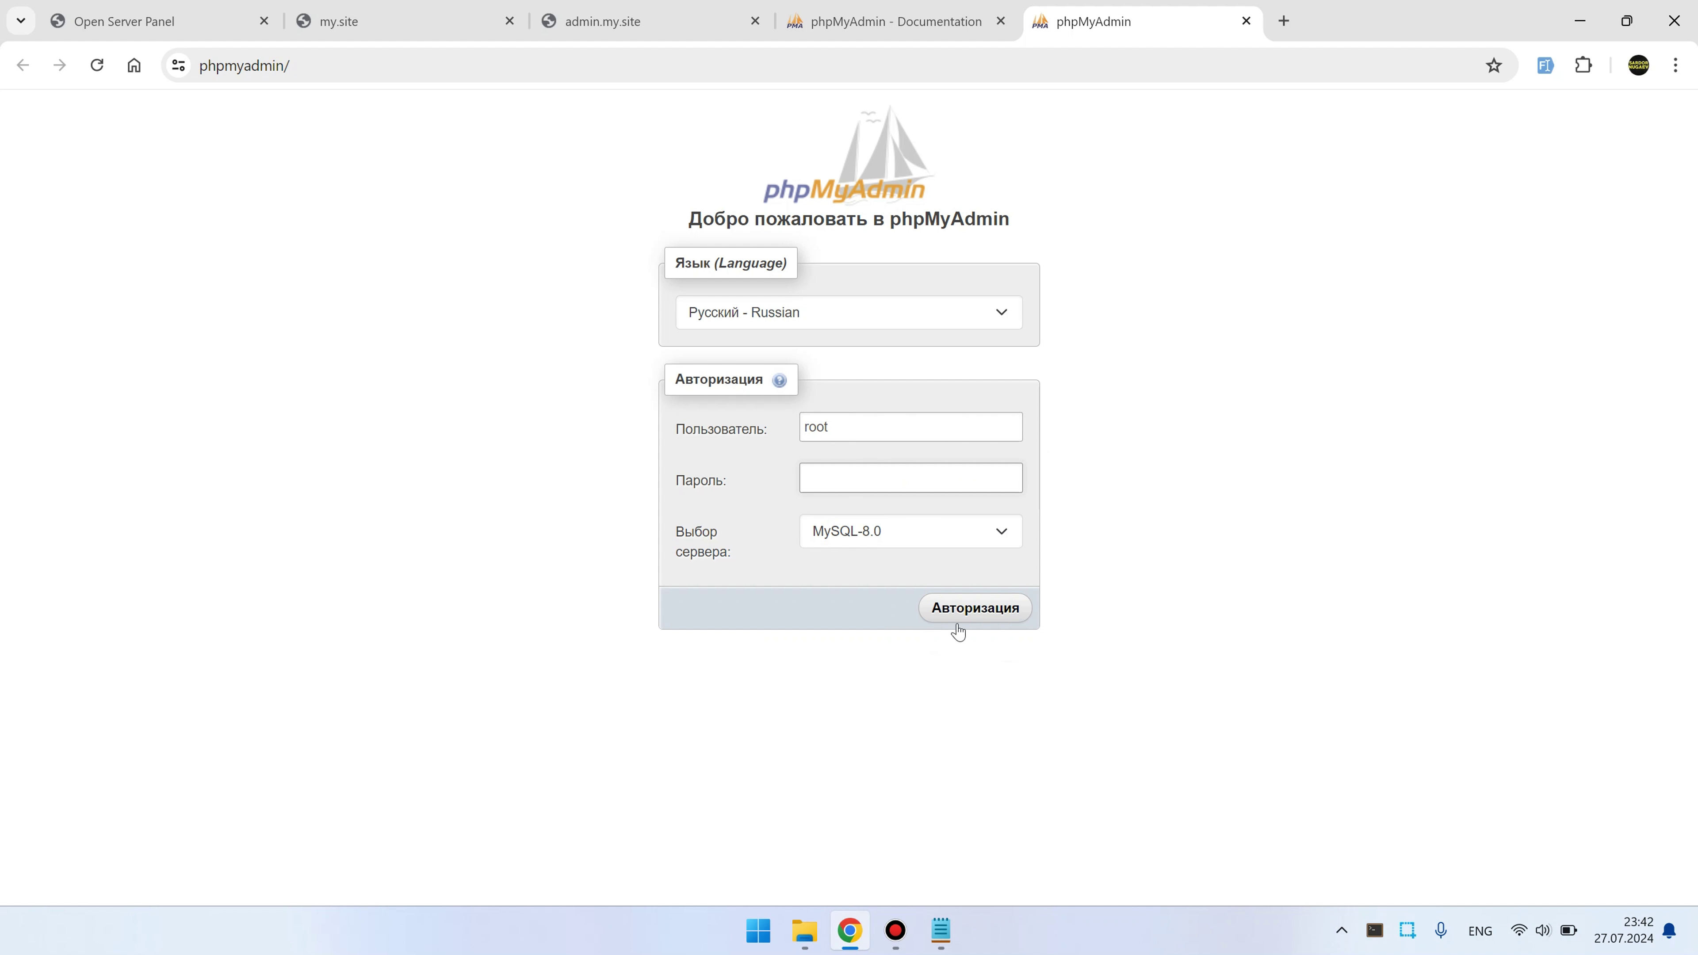
pyautogui.click(977, 610)
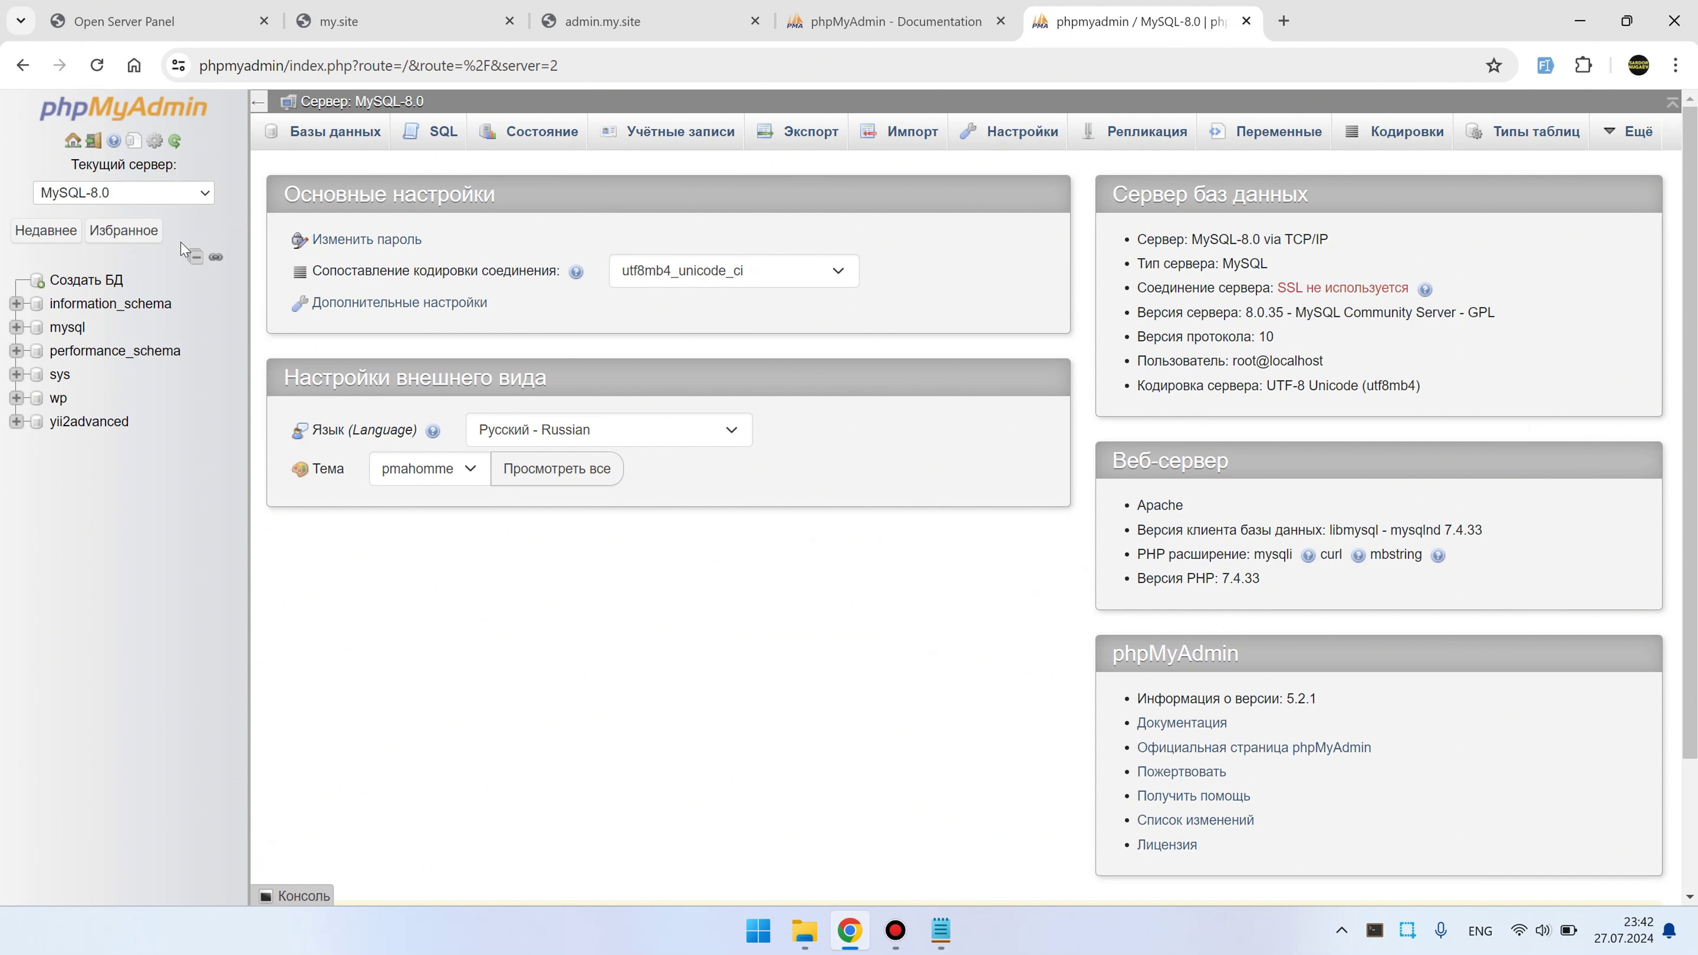
# Switch the server to MySQL-5.7 and log in as root
pyautogui.click(161, 193)
pyautogui.click(133, 239)
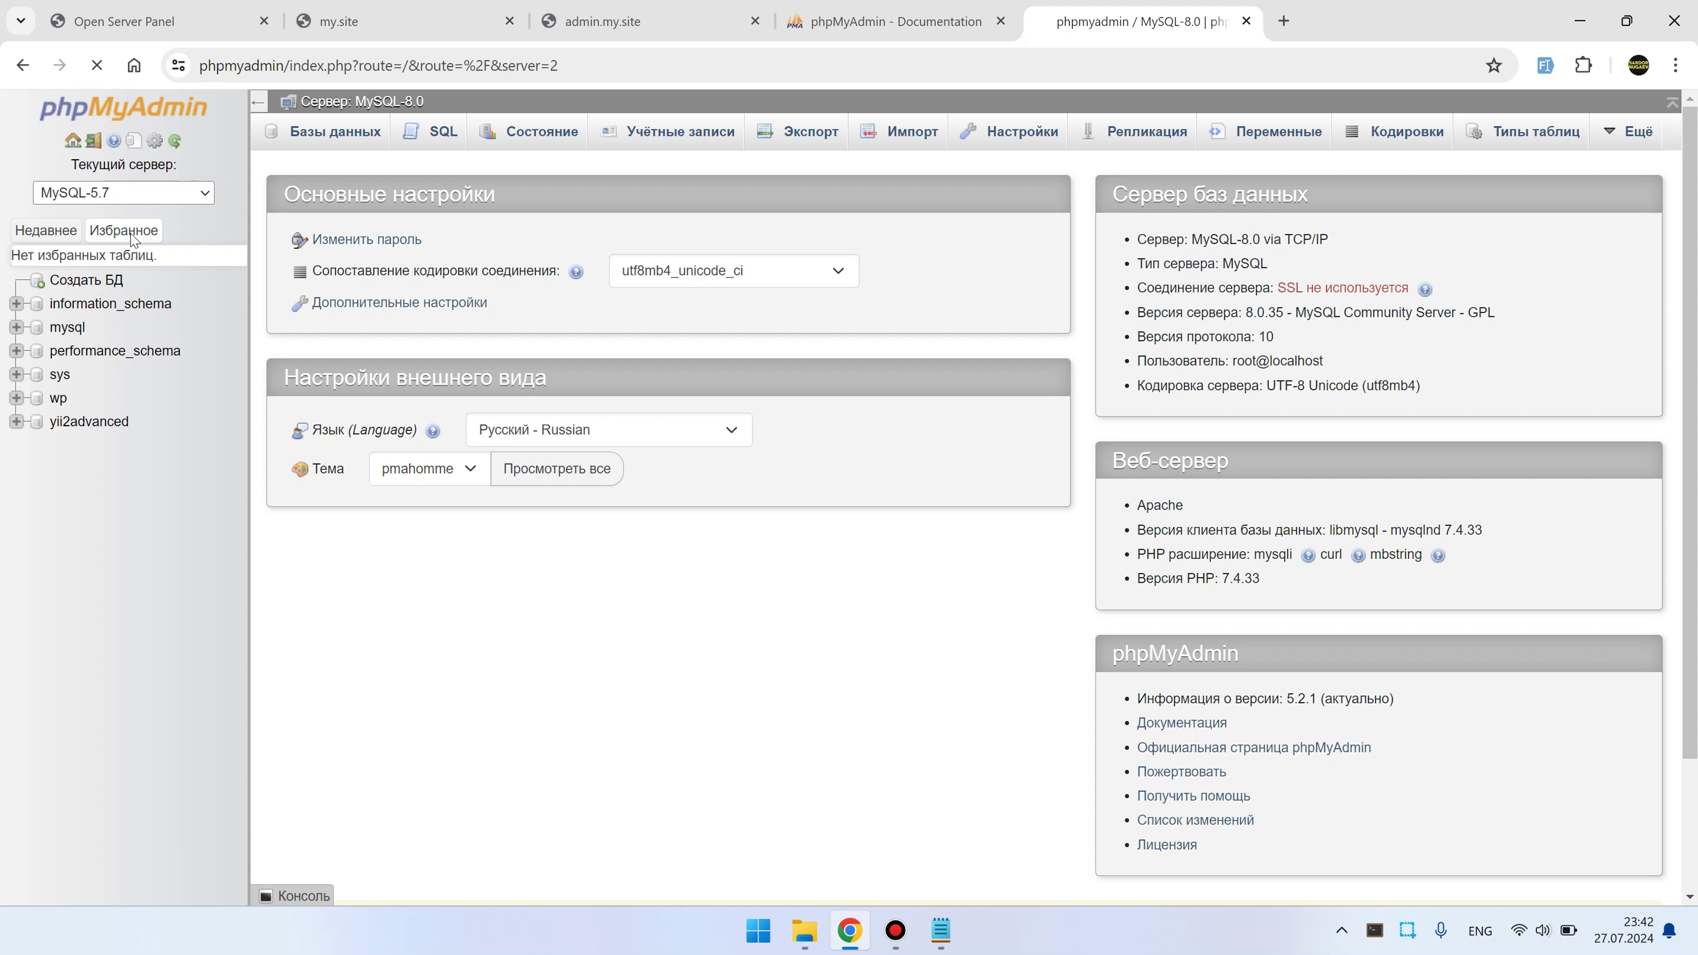
pyautogui.click(895, 424)
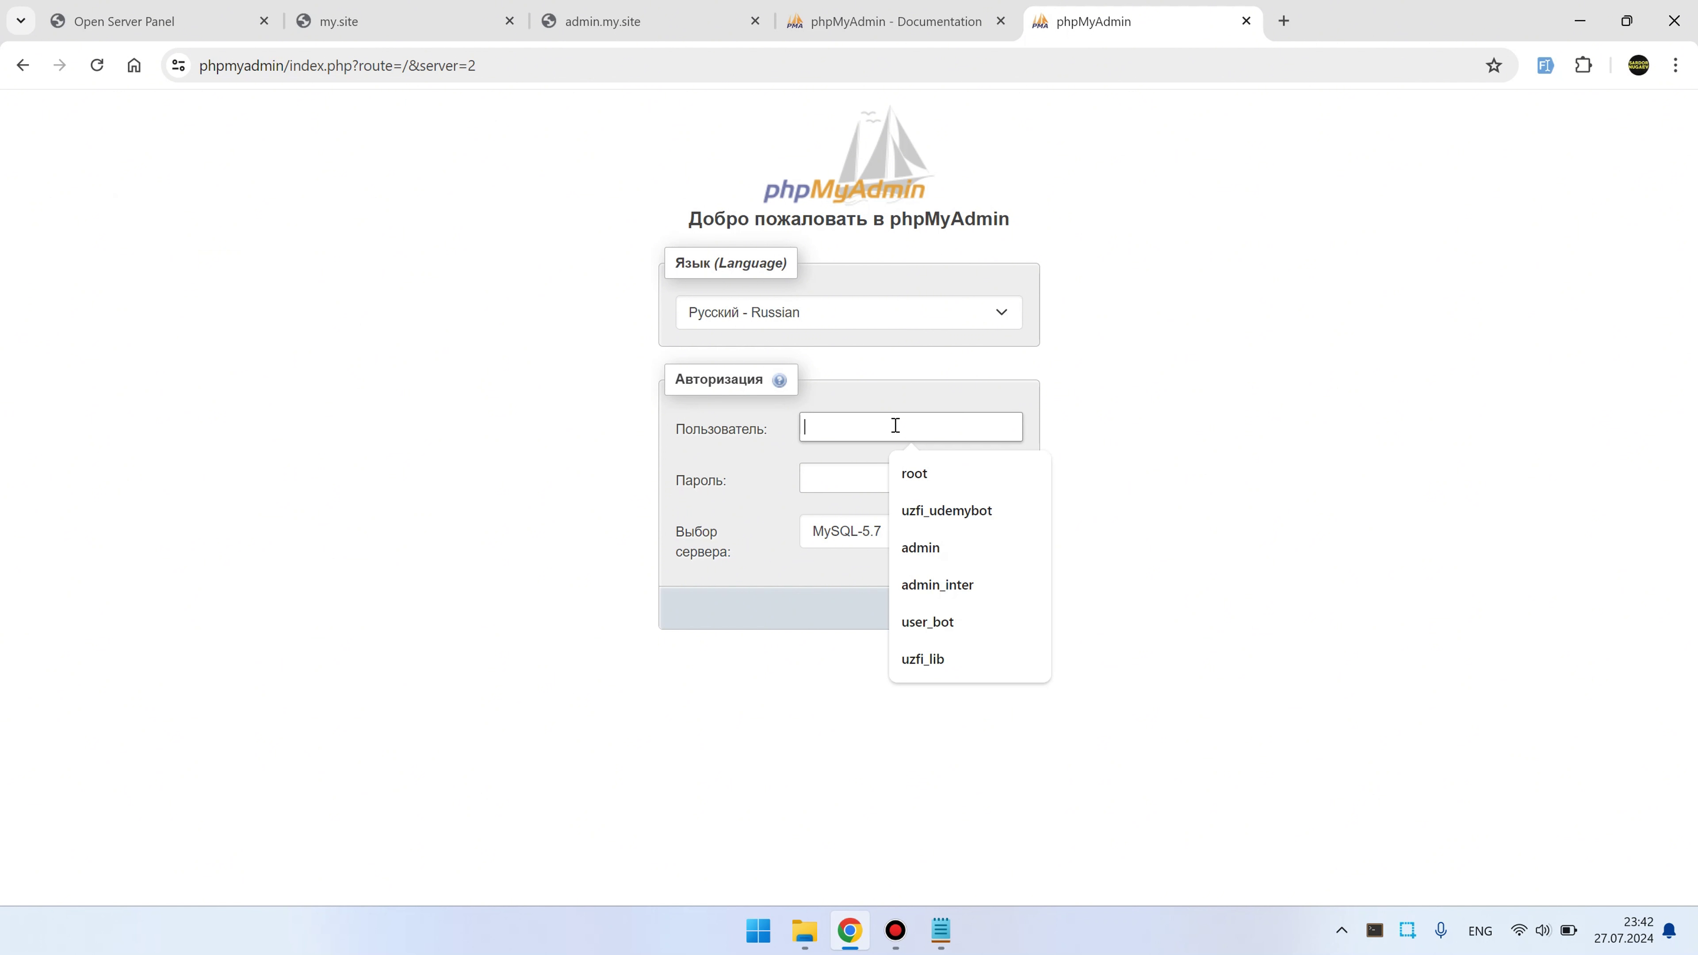
pyautogui.write('root')
pyautogui.click(975, 607)
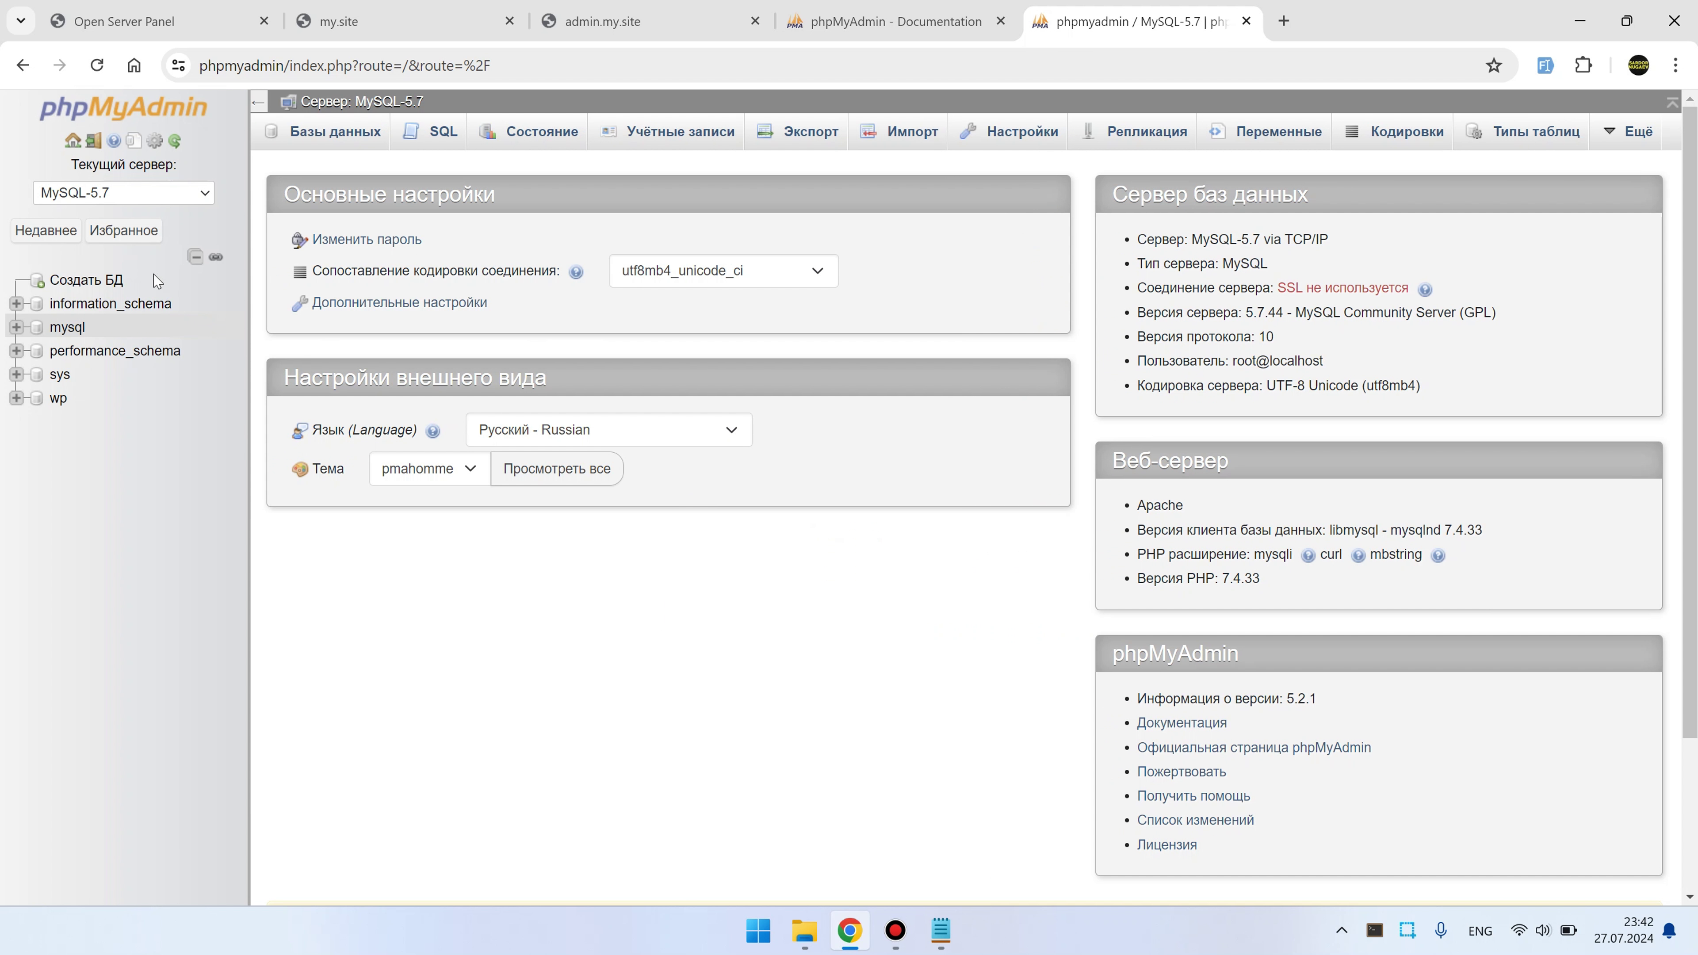
# After checking the documentation page, log in as root again choosing MySQL-5.7
pyautogui.click(133, 193)
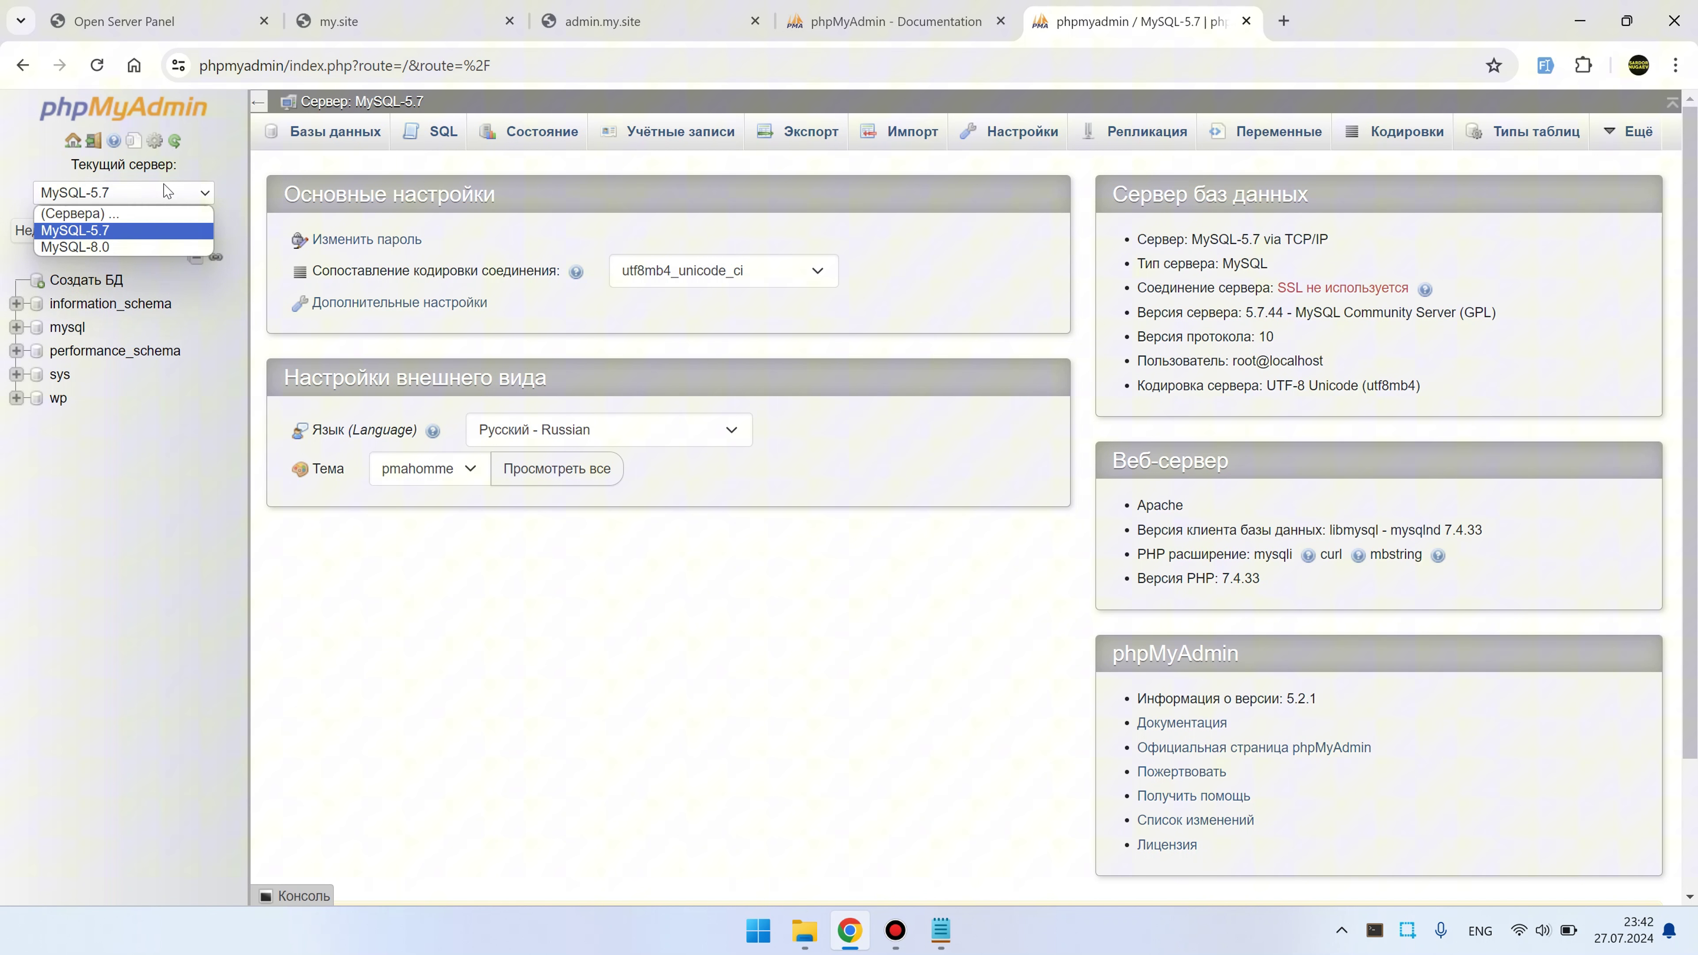
pyautogui.click(145, 239)
pyautogui.click(880, 435)
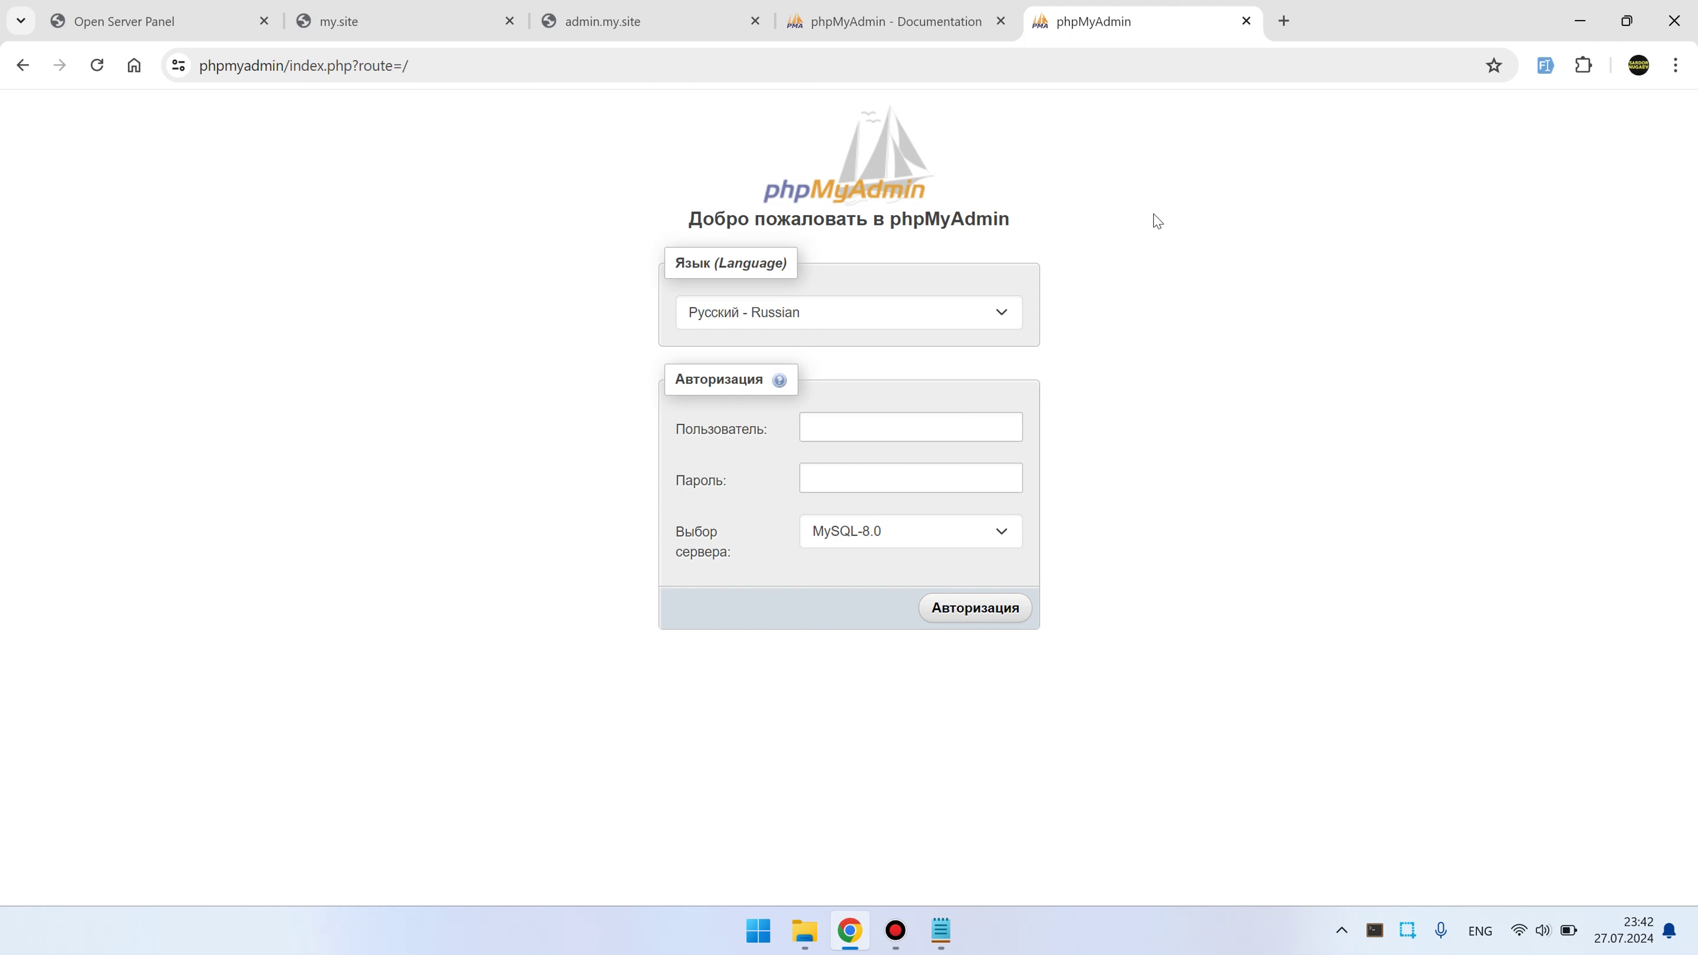
pyautogui.click(915, 17)
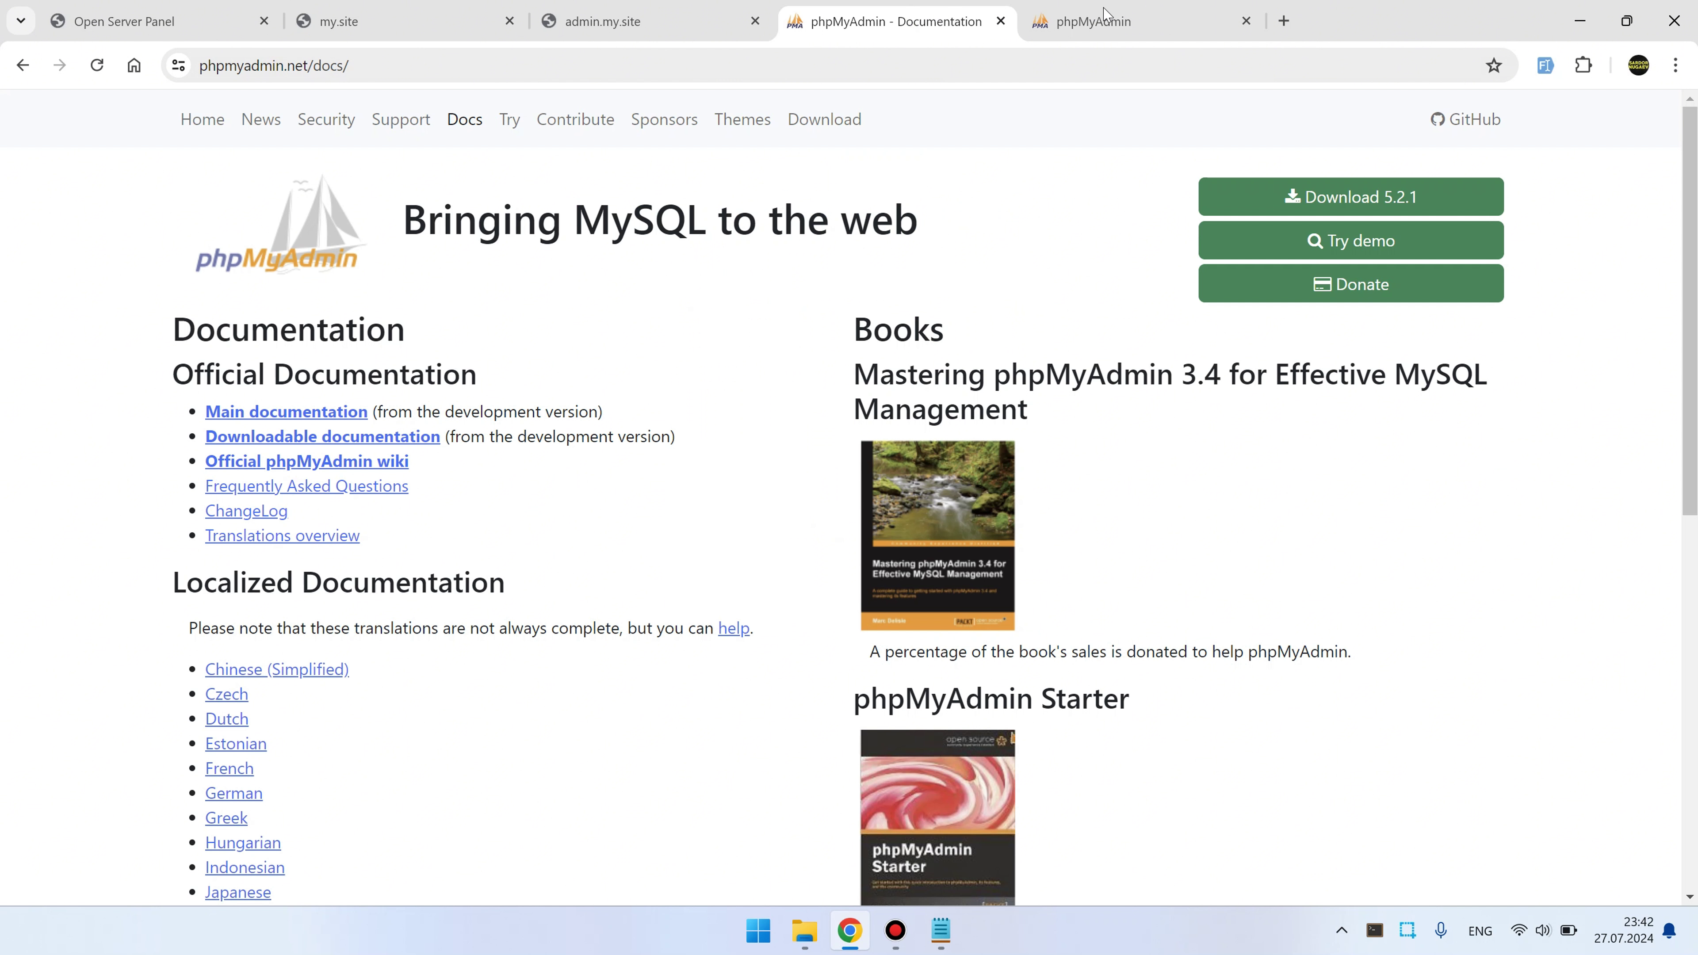
pyautogui.click(1130, 27)
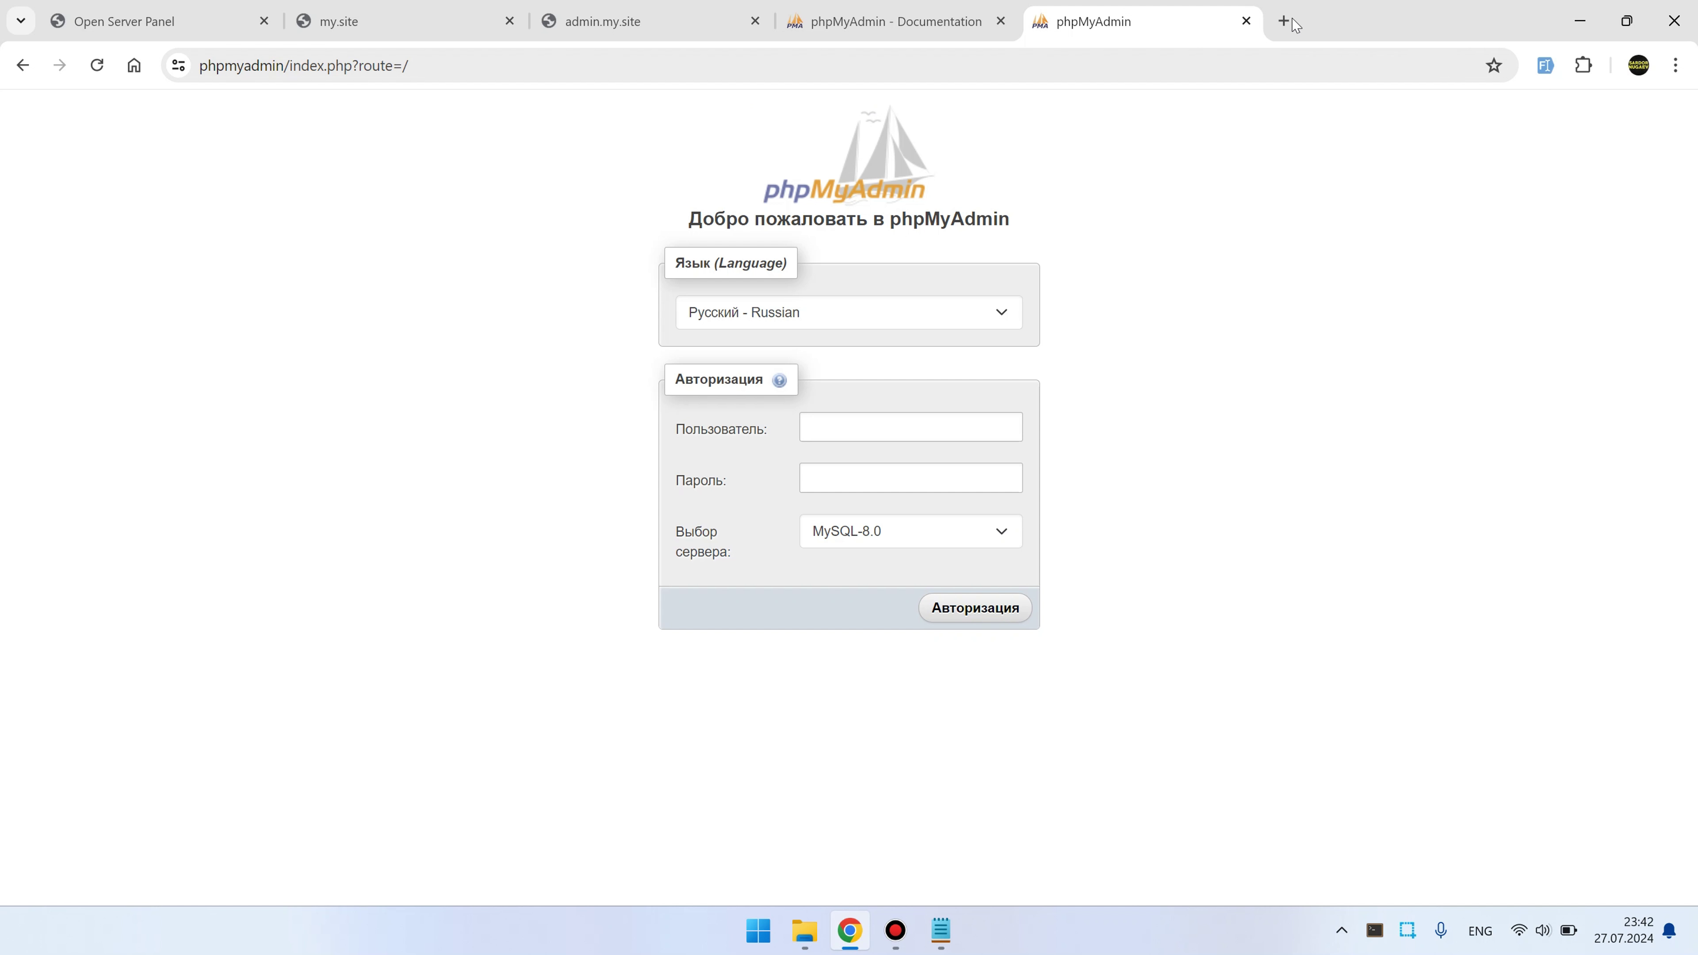
pyautogui.click(890, 429)
pyautogui.write('root')
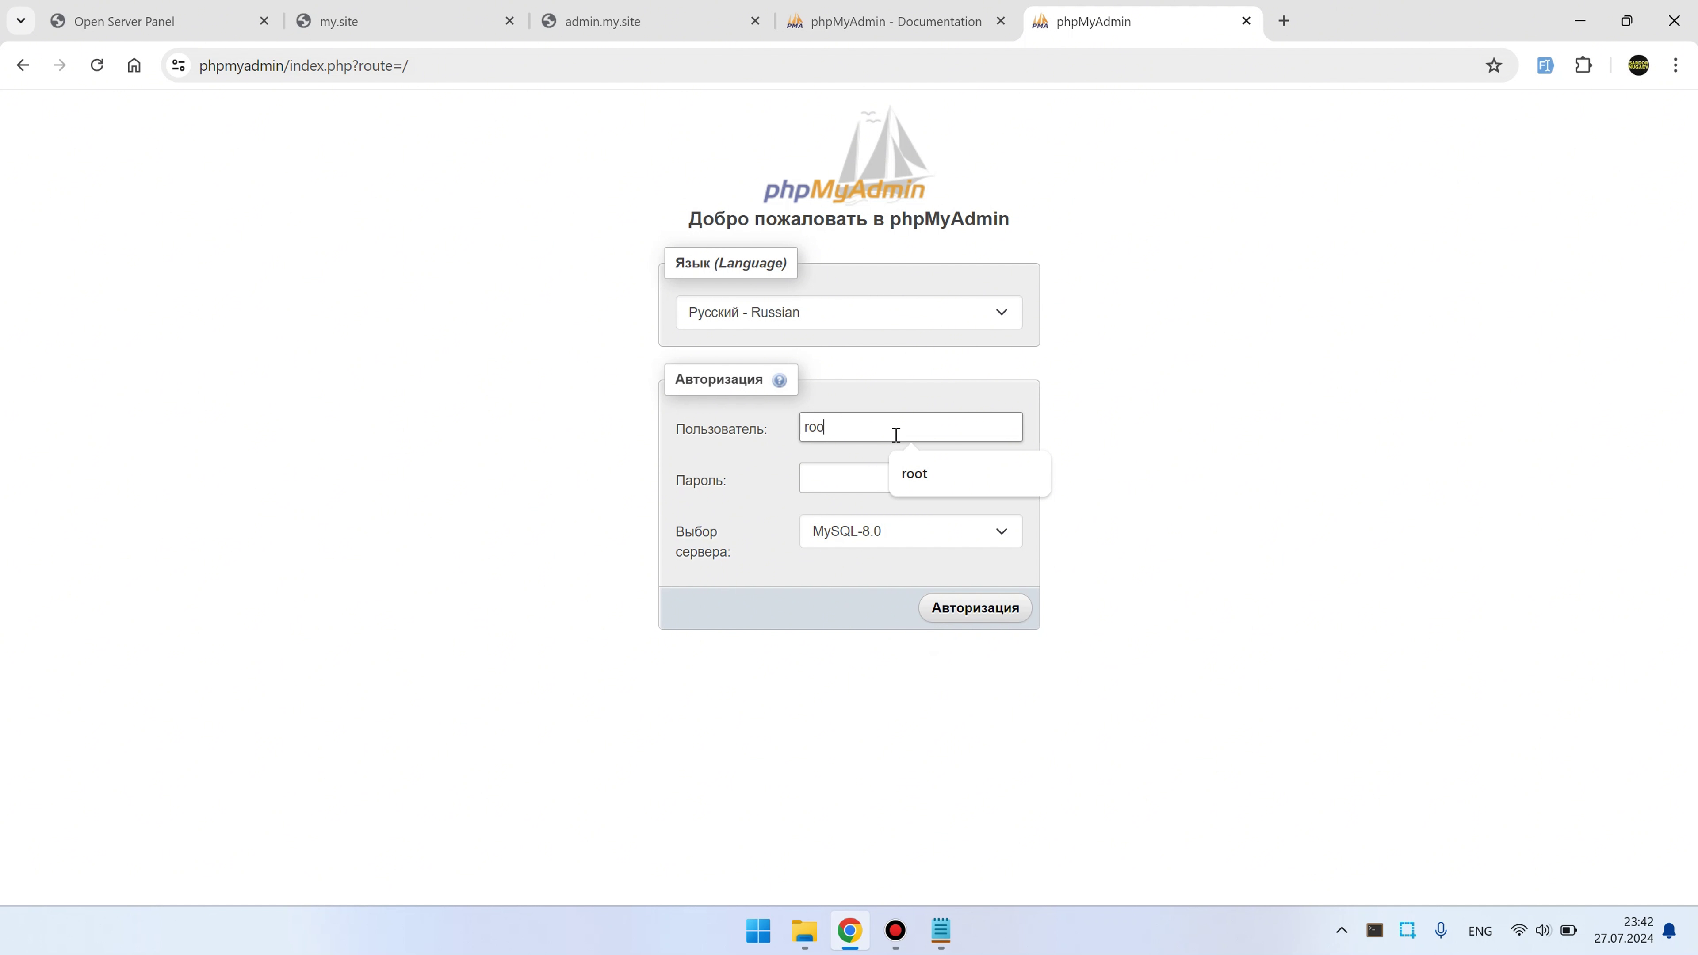
pyautogui.click(924, 533)
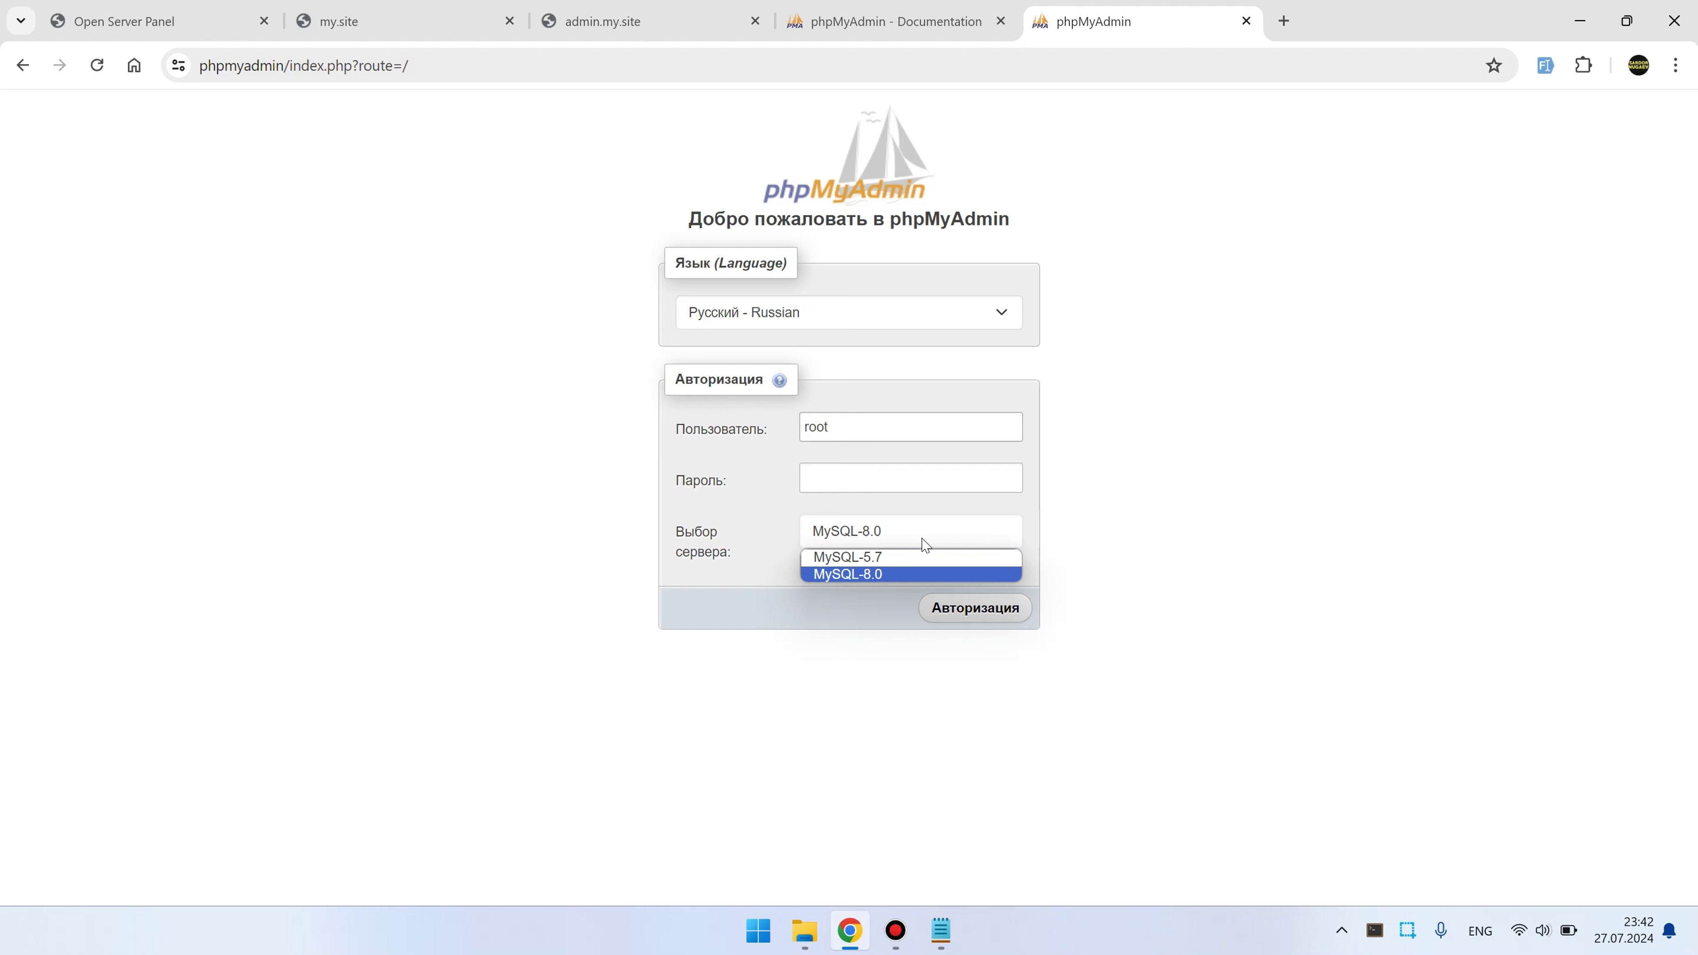
pyautogui.click(902, 559)
pyautogui.click(995, 609)
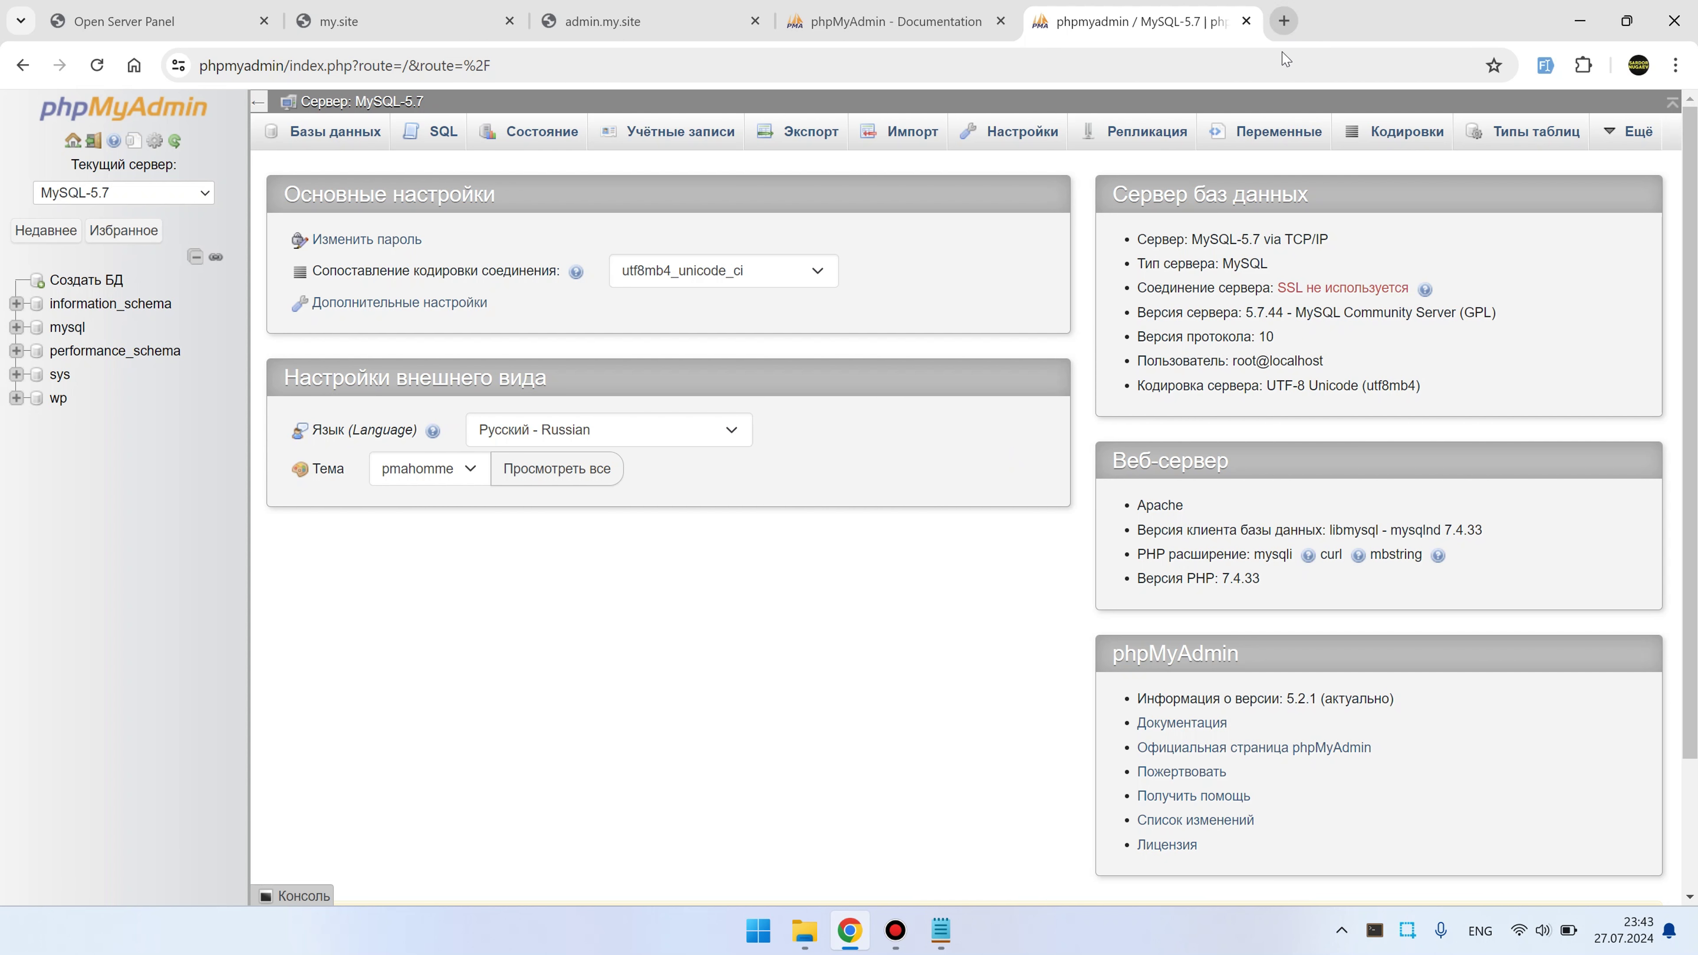
# Search the web for 'wordpress' in a new Chrome tab
pyautogui.click(1283, 21)
pyautogui.write('wordpress')
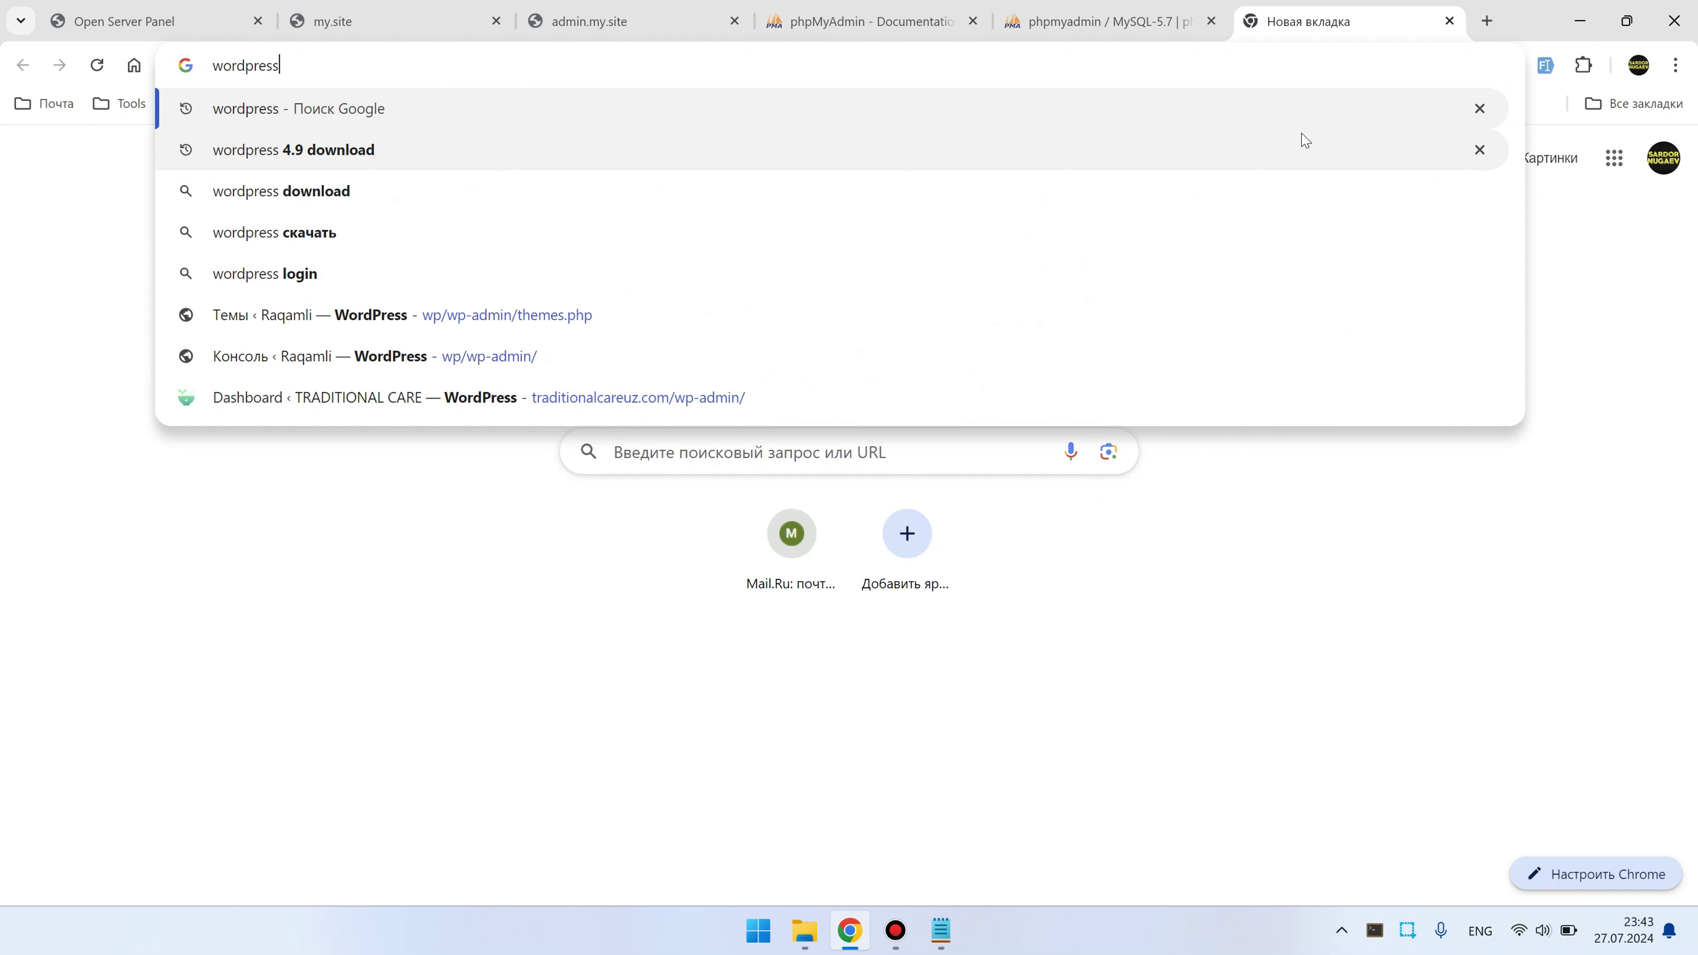
pyautogui.press('Return')
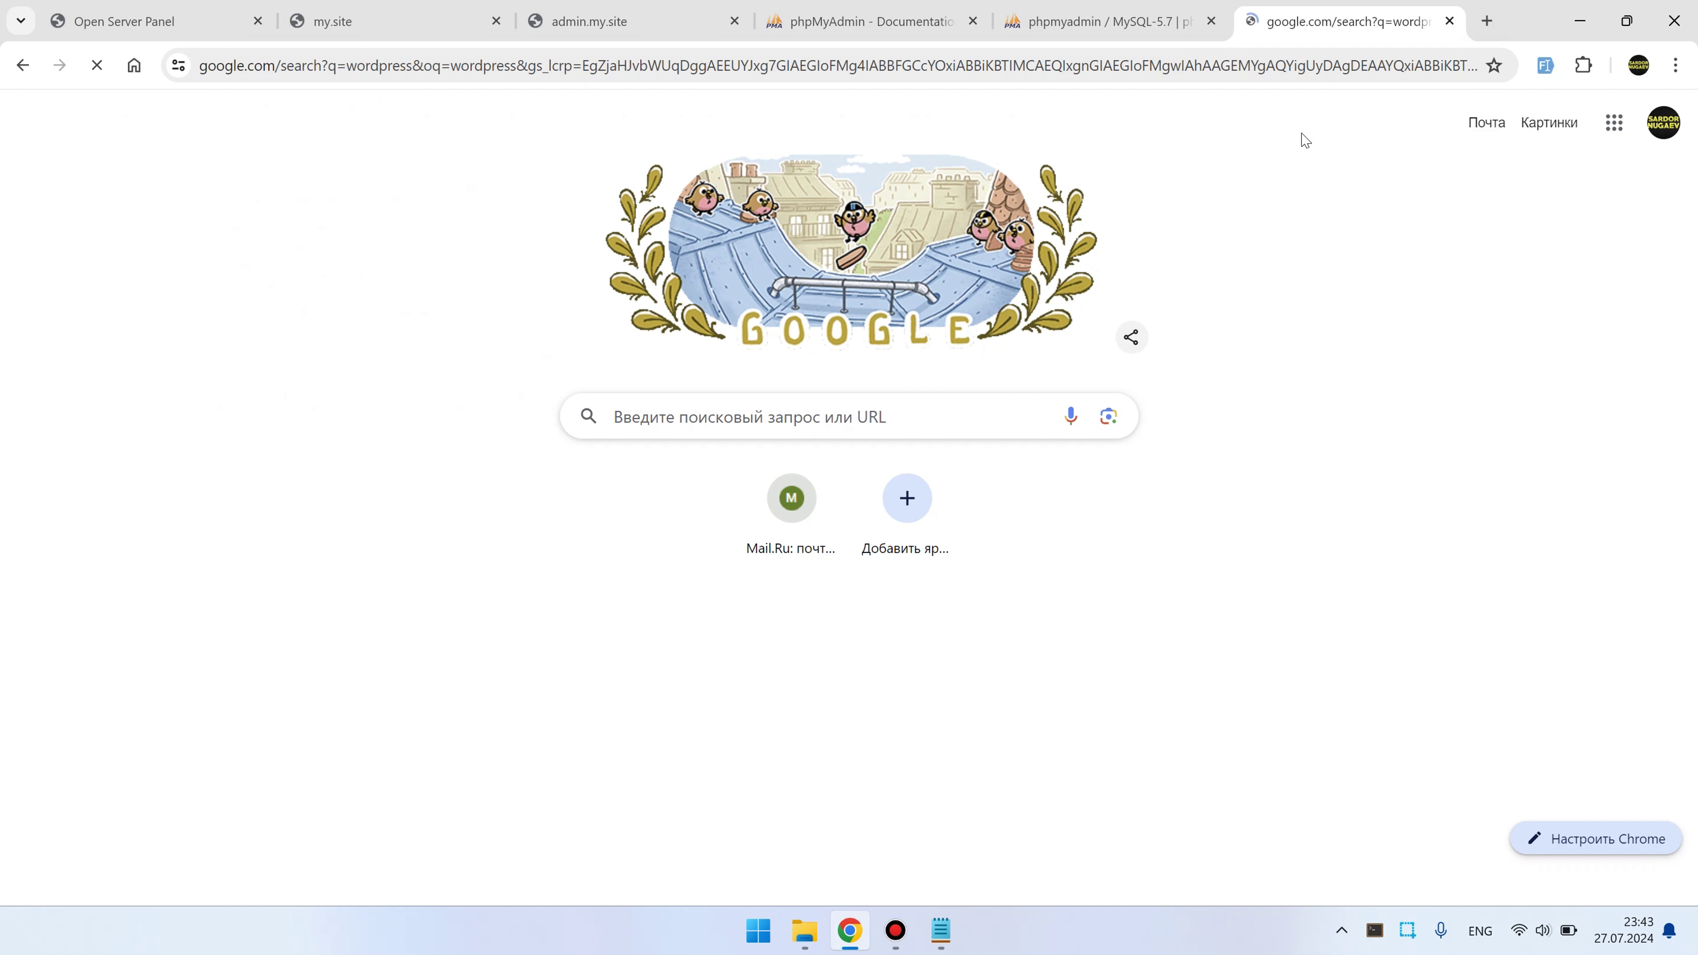
pyautogui.scroll(-5, 601, 535)
pyautogui.scroll(-10, 590, 529)
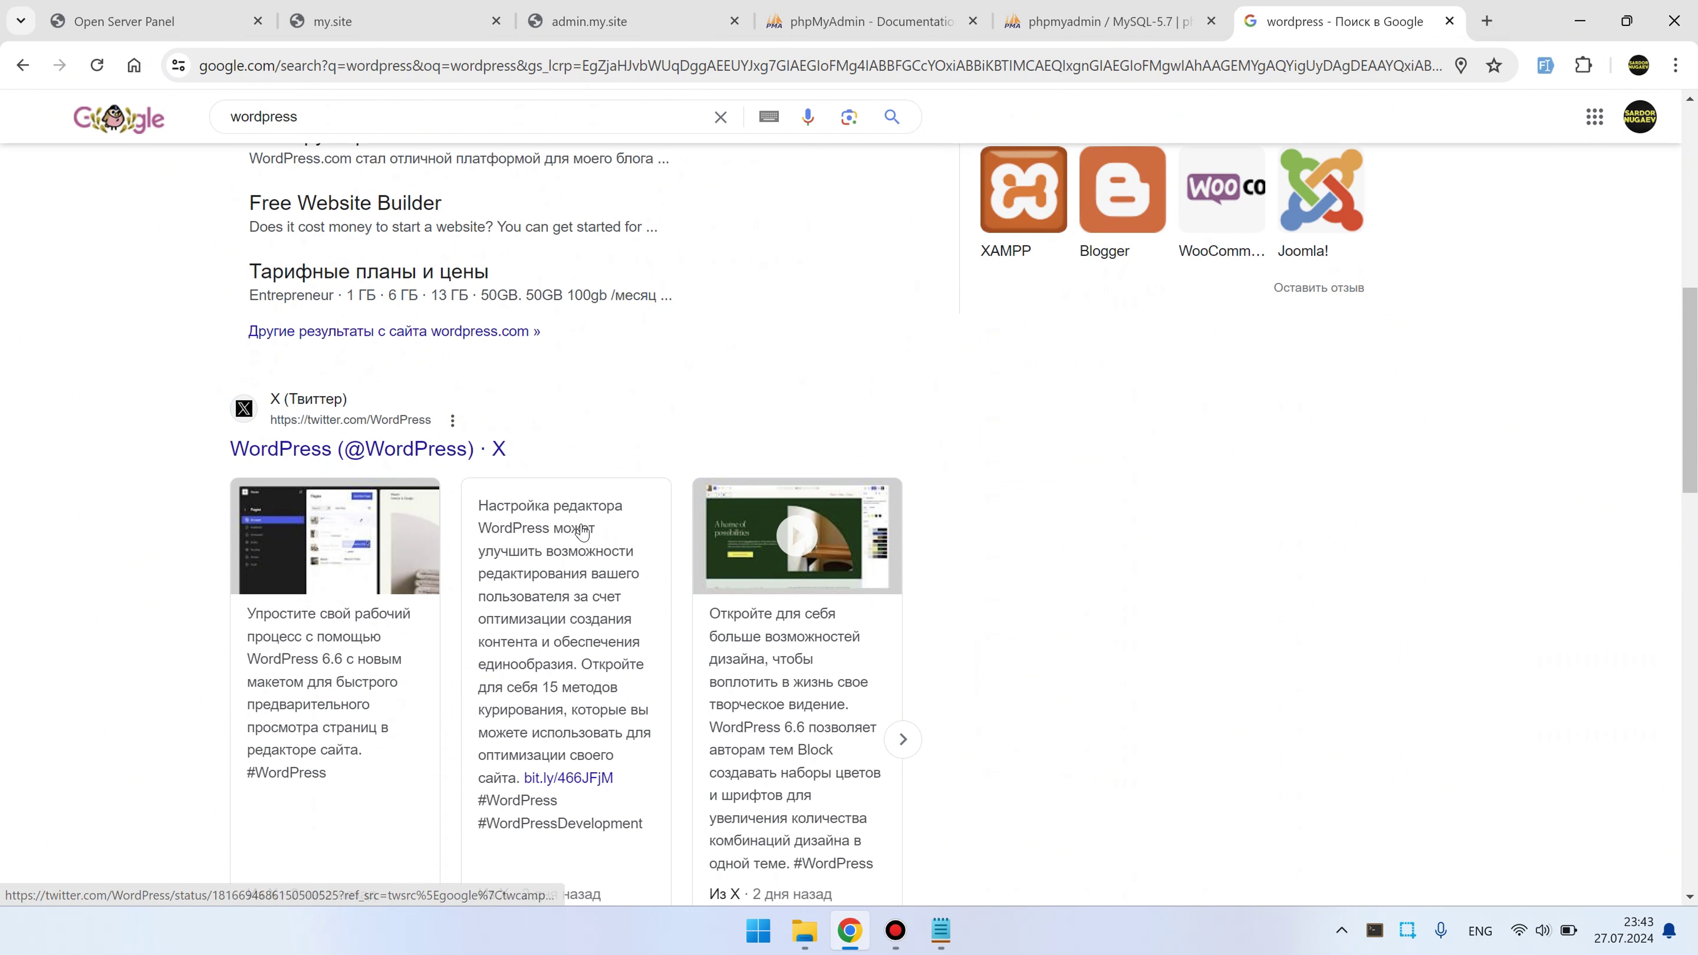
# Open ru.wordpress.org's download page for WordPress 6.6.1, then bring File Explorer forward
pyautogui.click(302, 494)
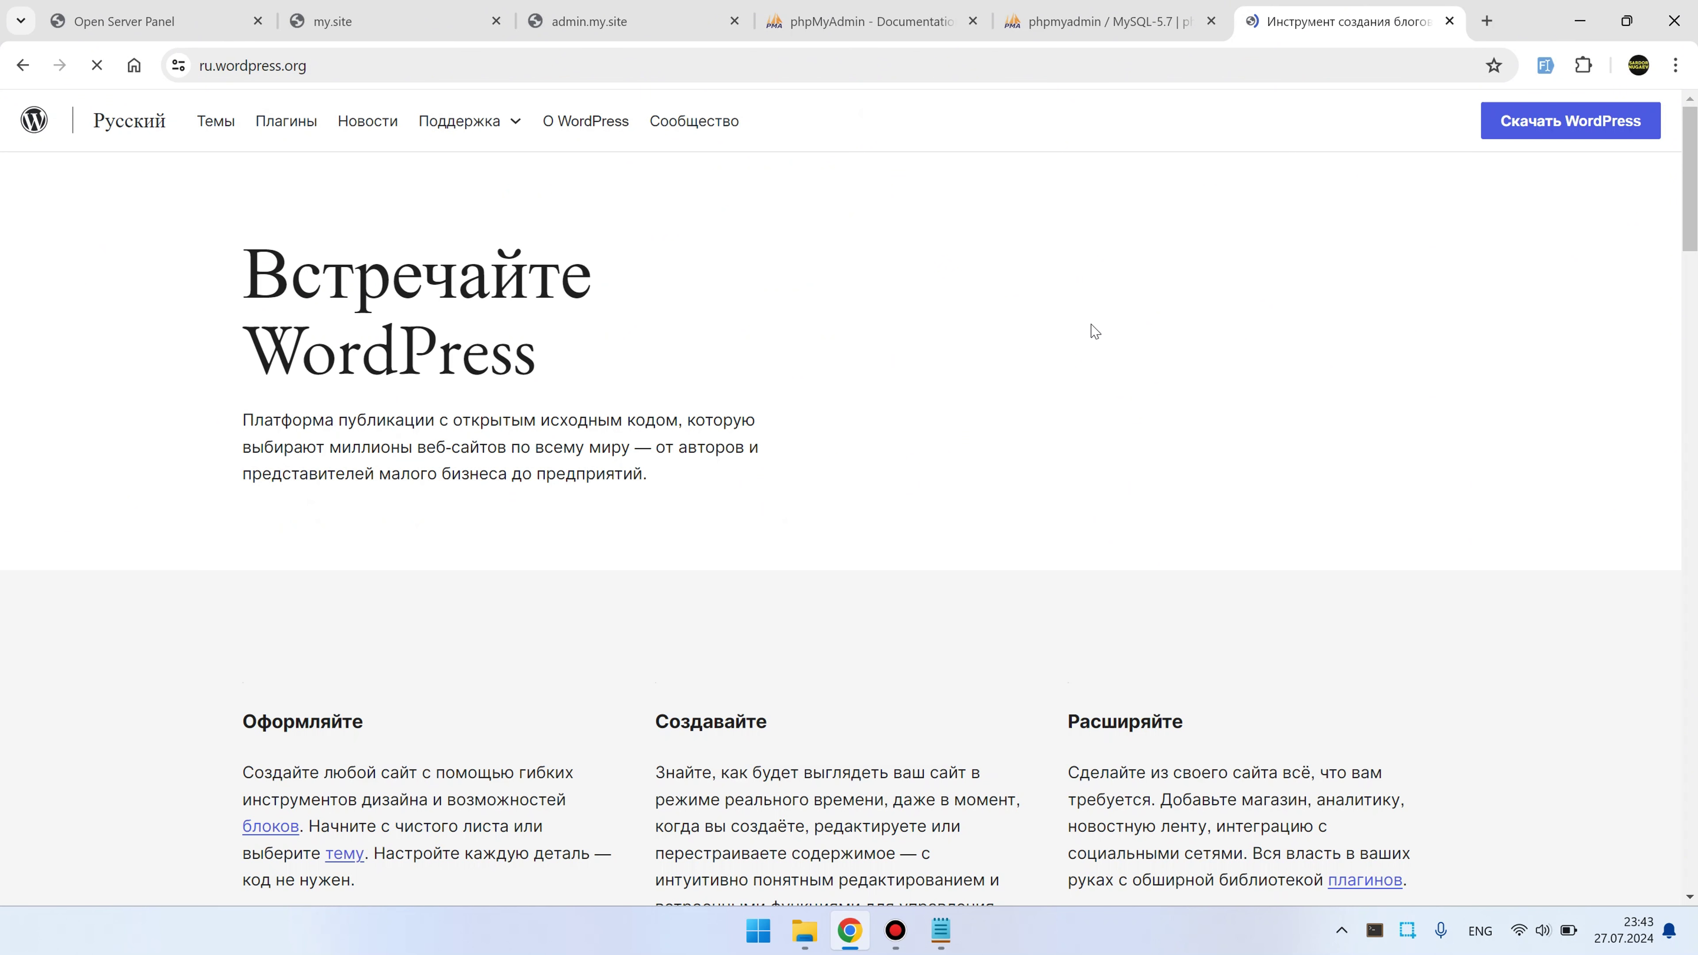
pyautogui.click(1584, 124)
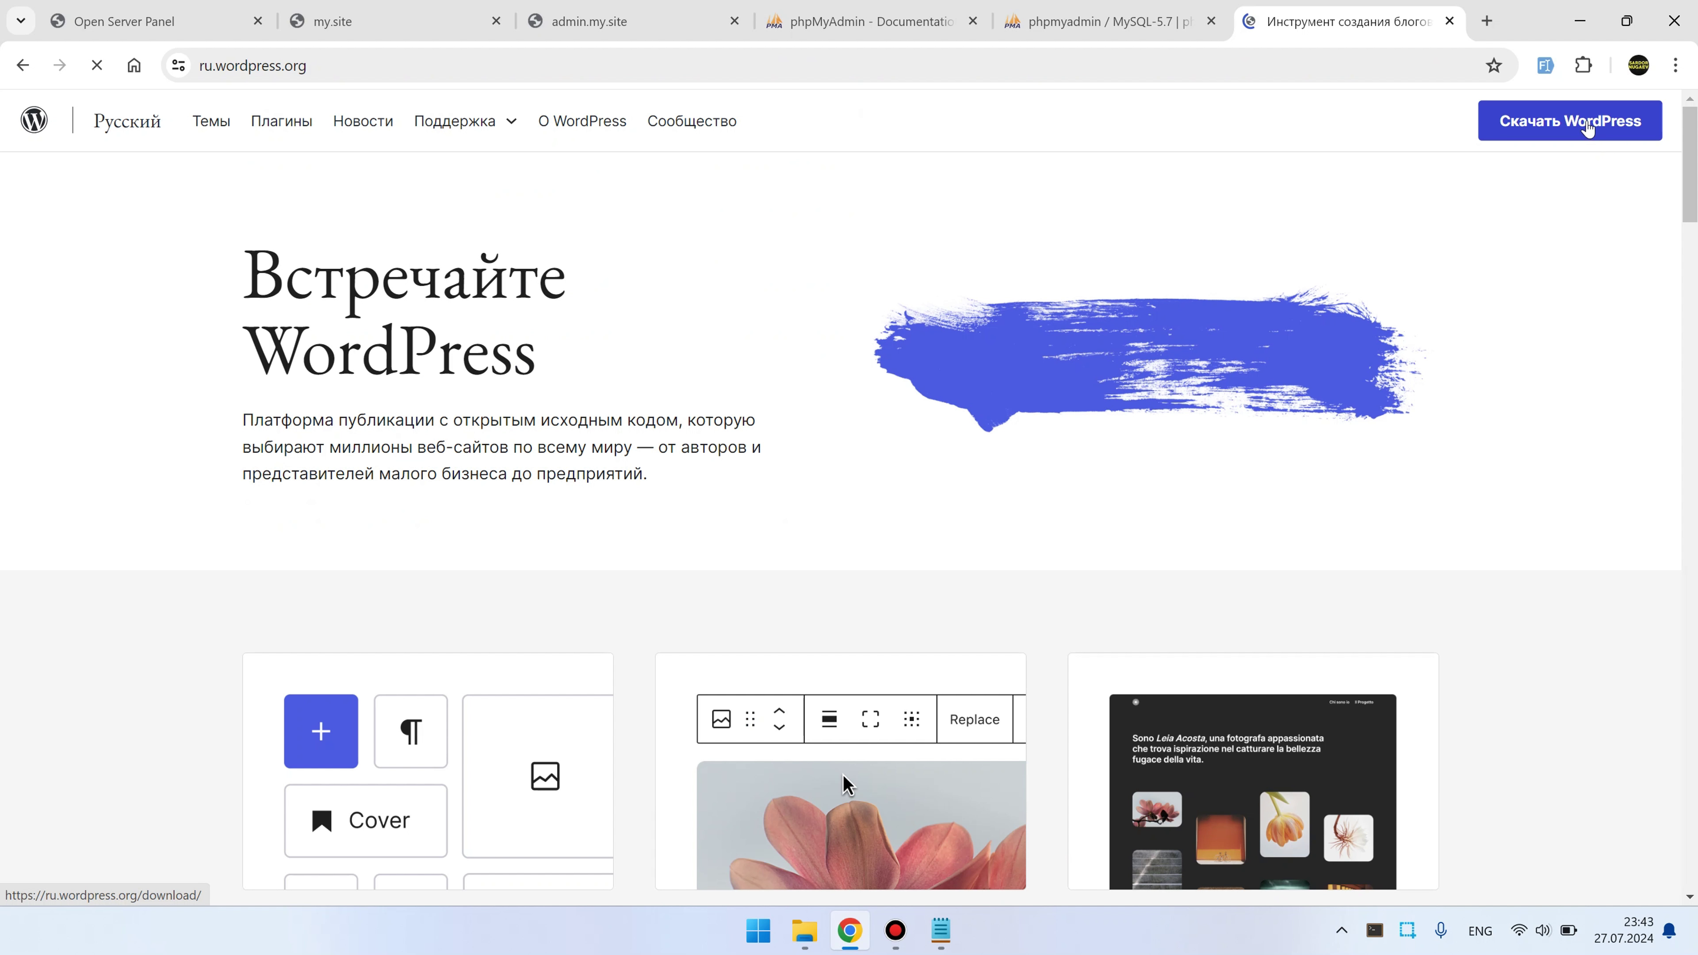
pyautogui.scroll(-3, 638, 640)
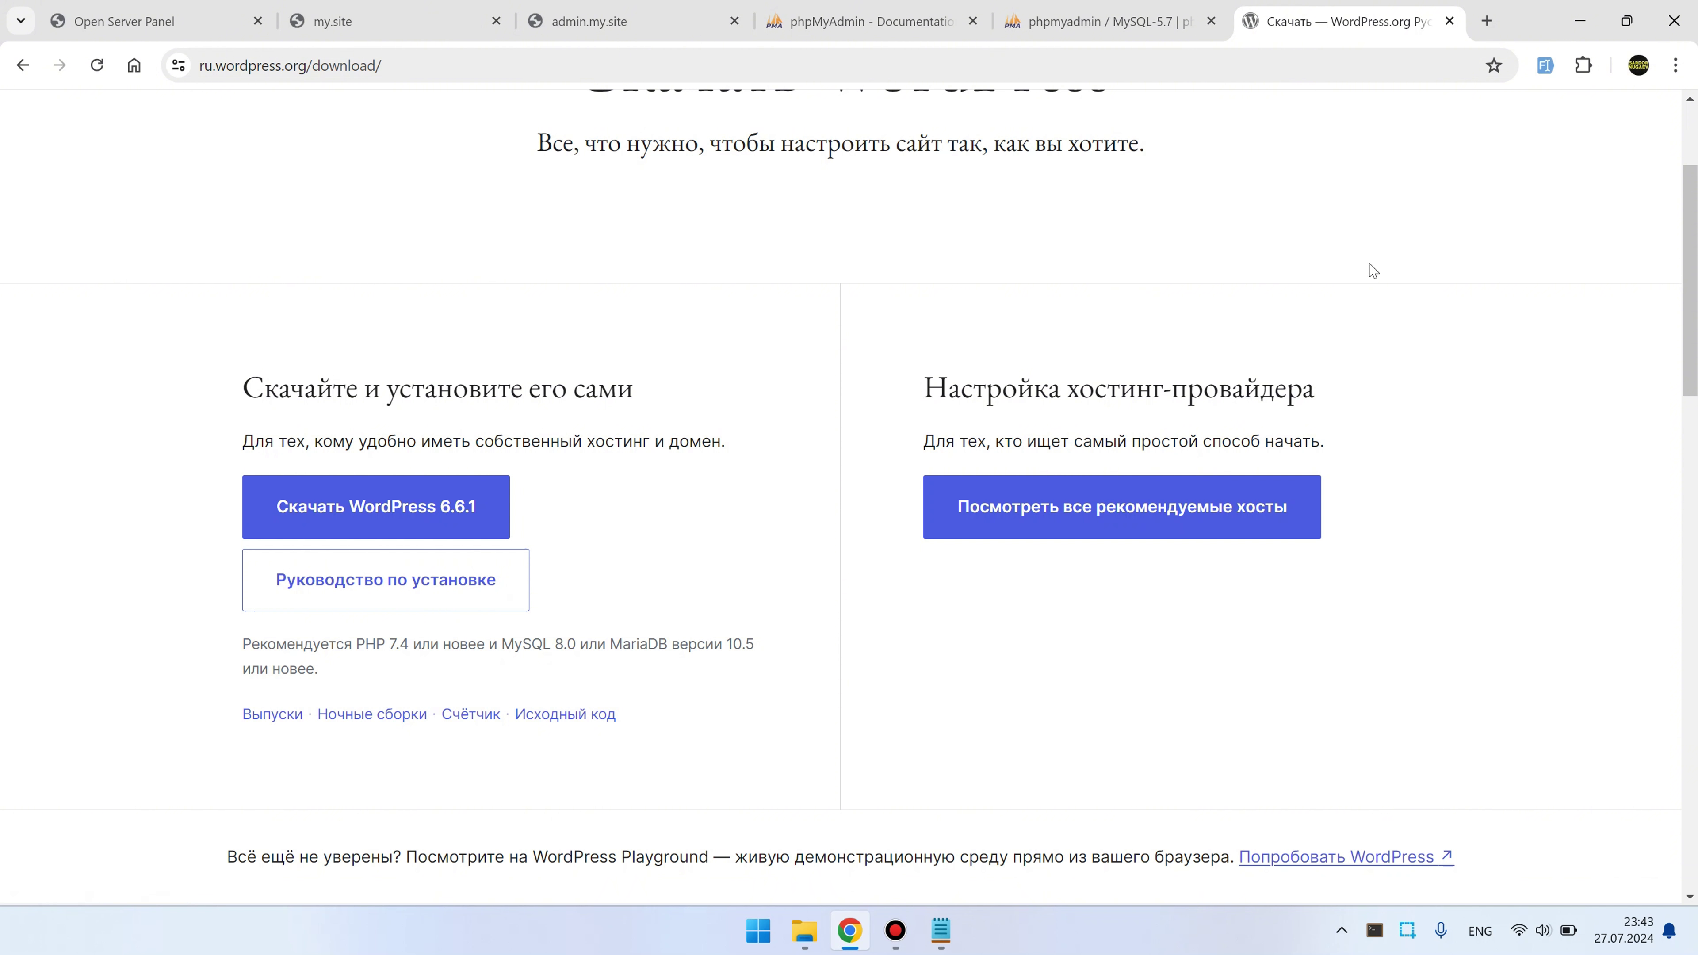
pyautogui.click(805, 931)
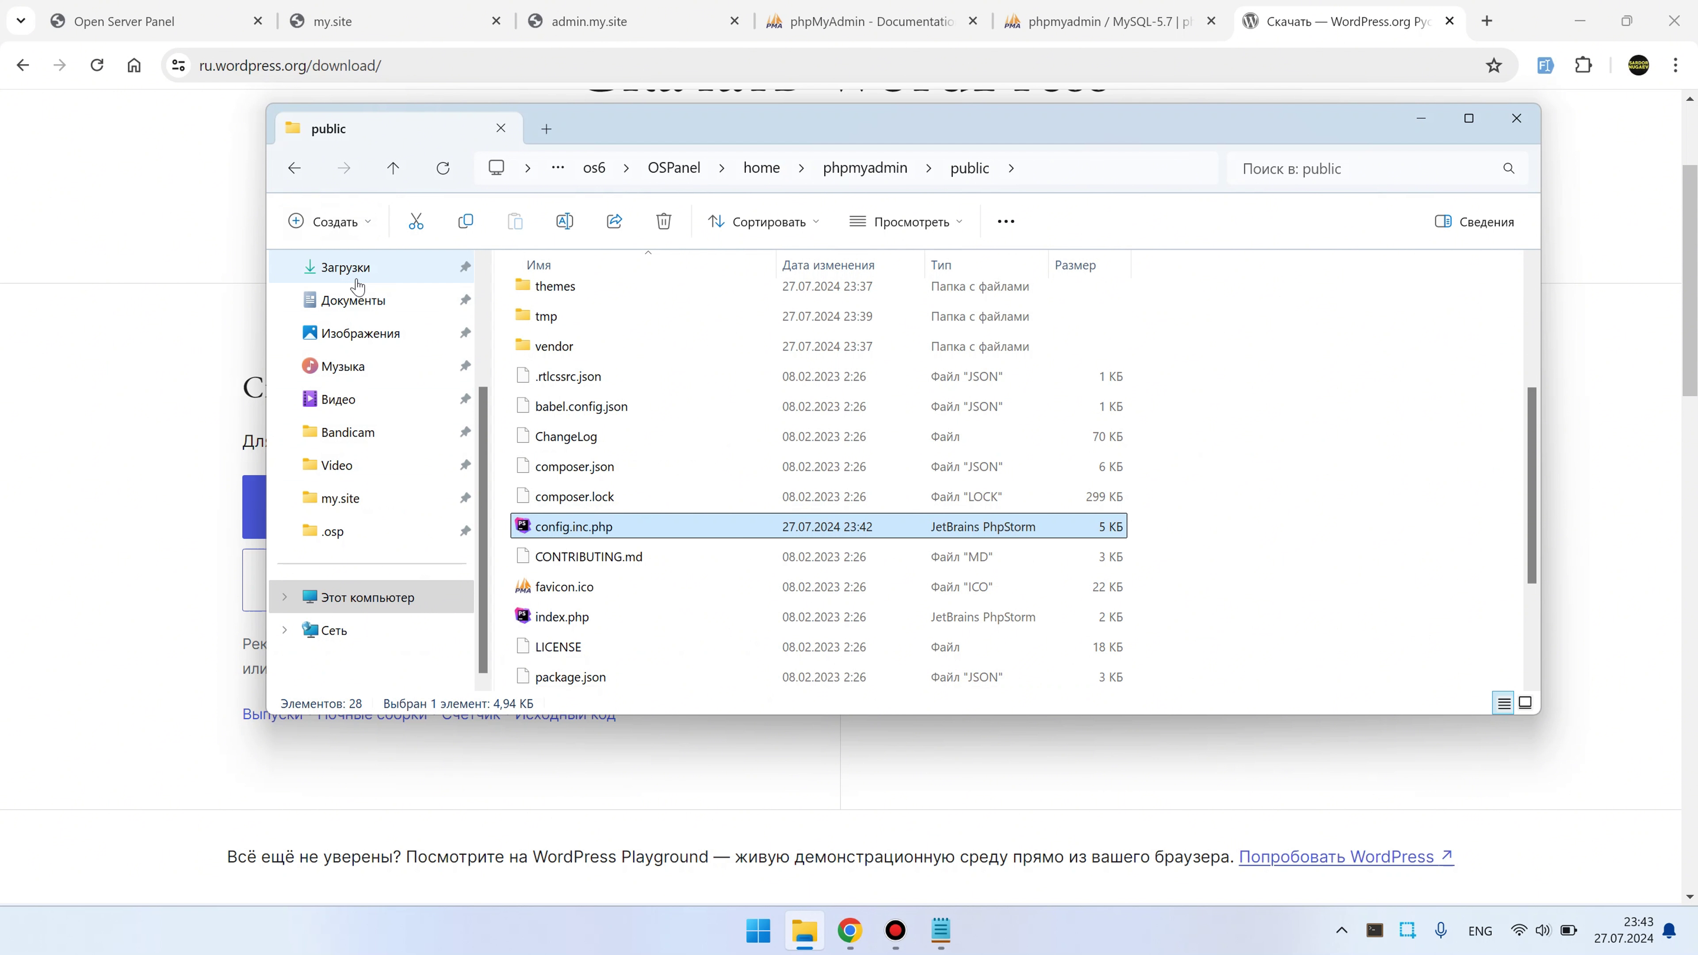
# Extract wordpress-6.6.1-ru_RU.zip in Downloads into its suggested folder
pyautogui.click(348, 269)
pyautogui.click(642, 418)
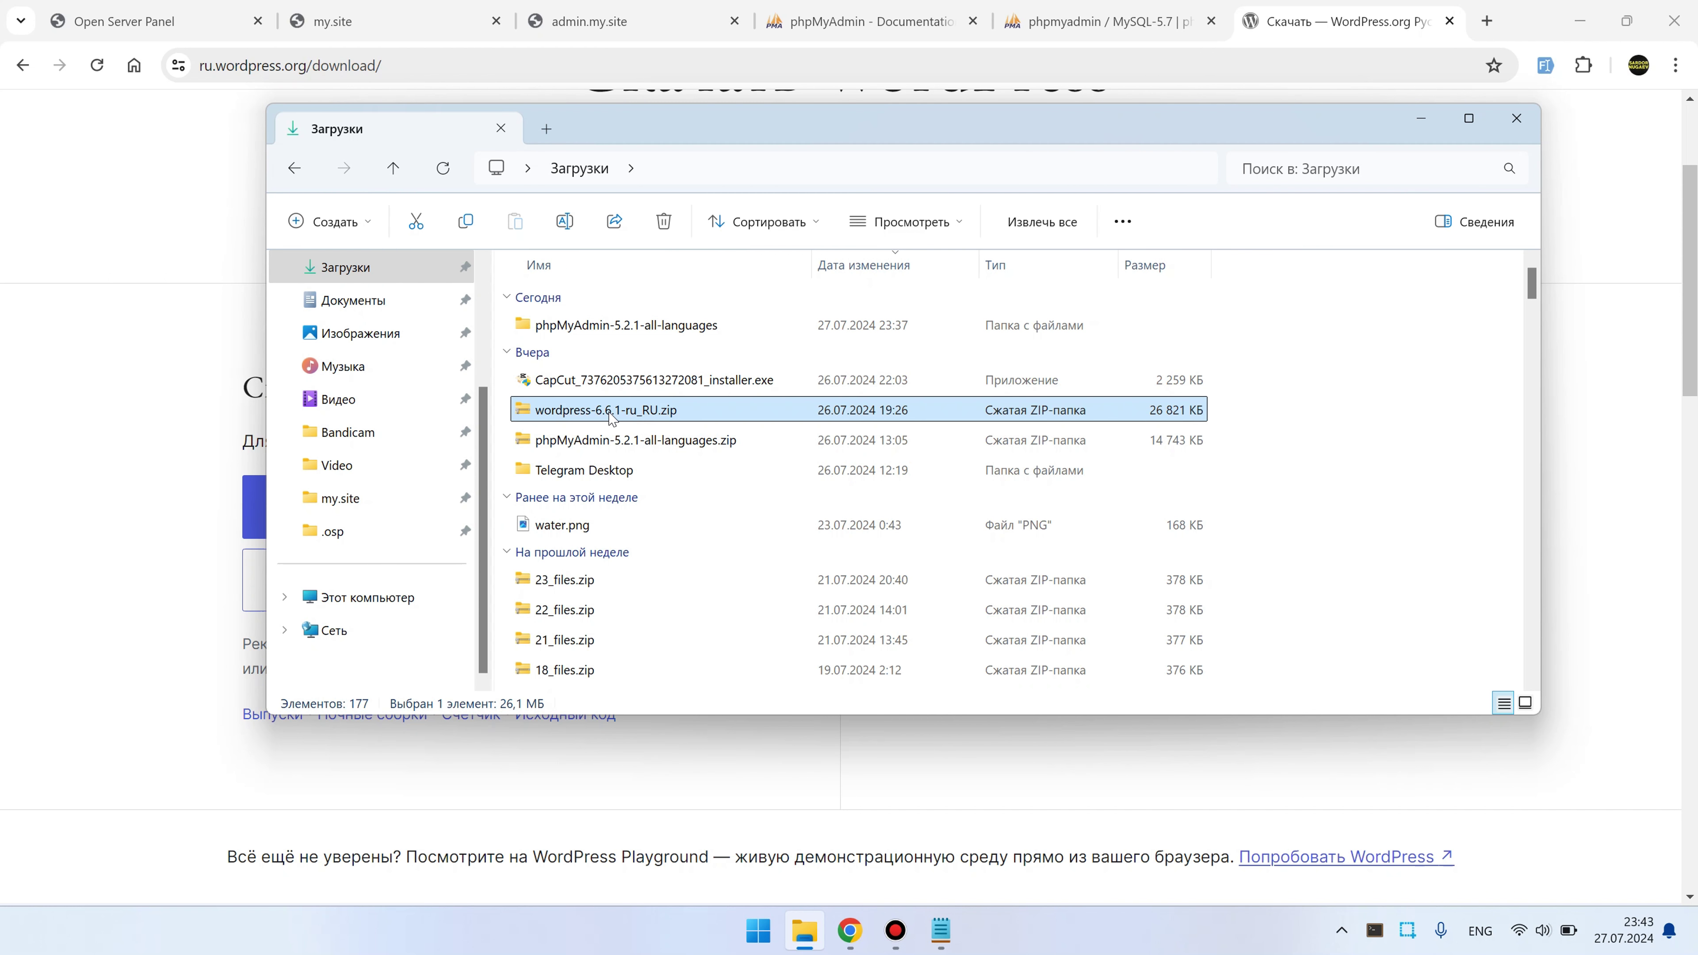
pyautogui.rightClick(632, 418)
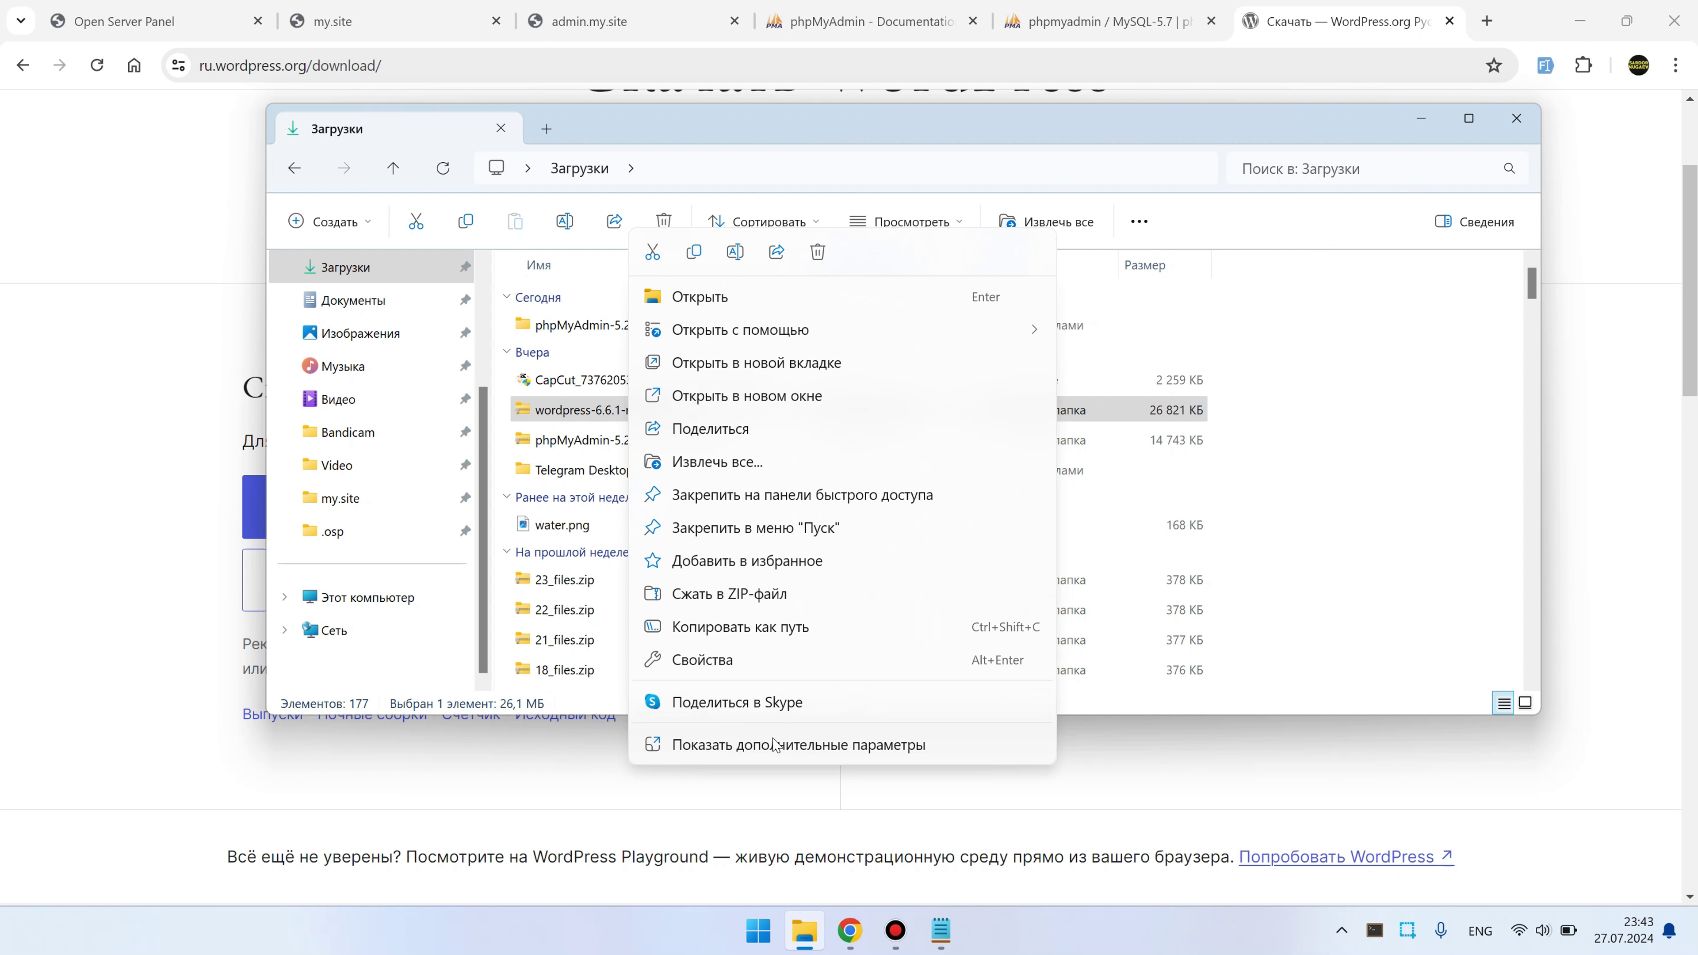
pyautogui.click(796, 741)
pyautogui.click(946, 501)
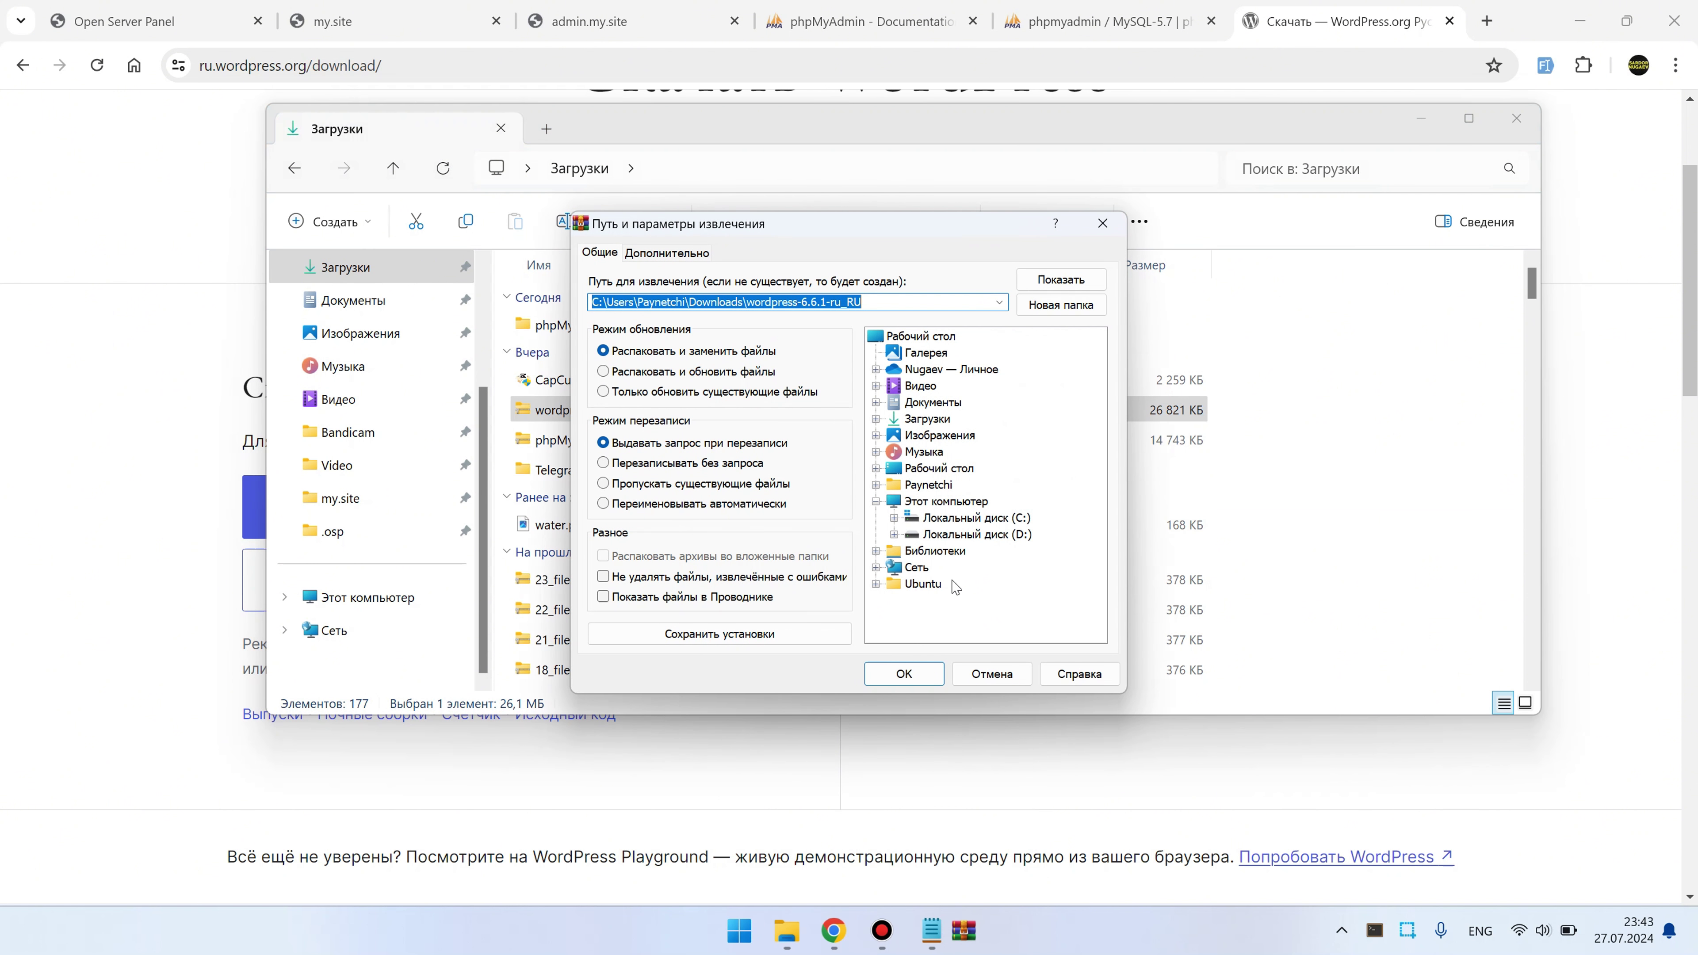
pyautogui.click(901, 673)
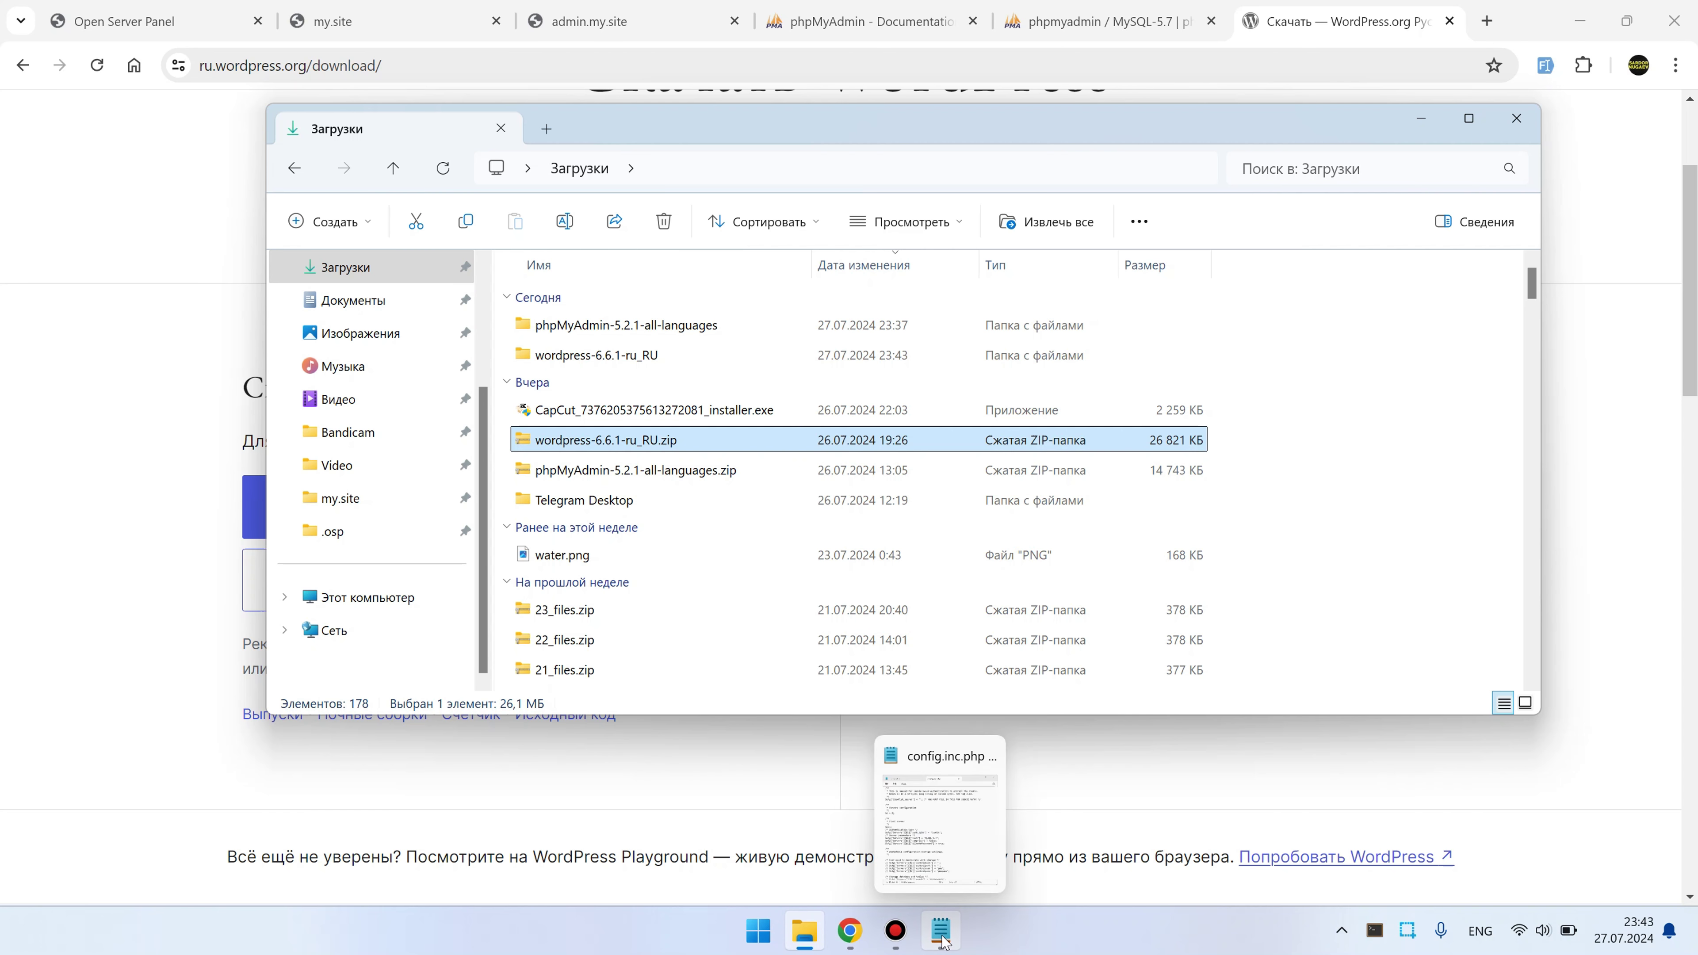
# Close config.inc.php and project.ini in Notepad and open the Open Server root folder
pyautogui.click(940, 930)
pyautogui.click(1090, 184)
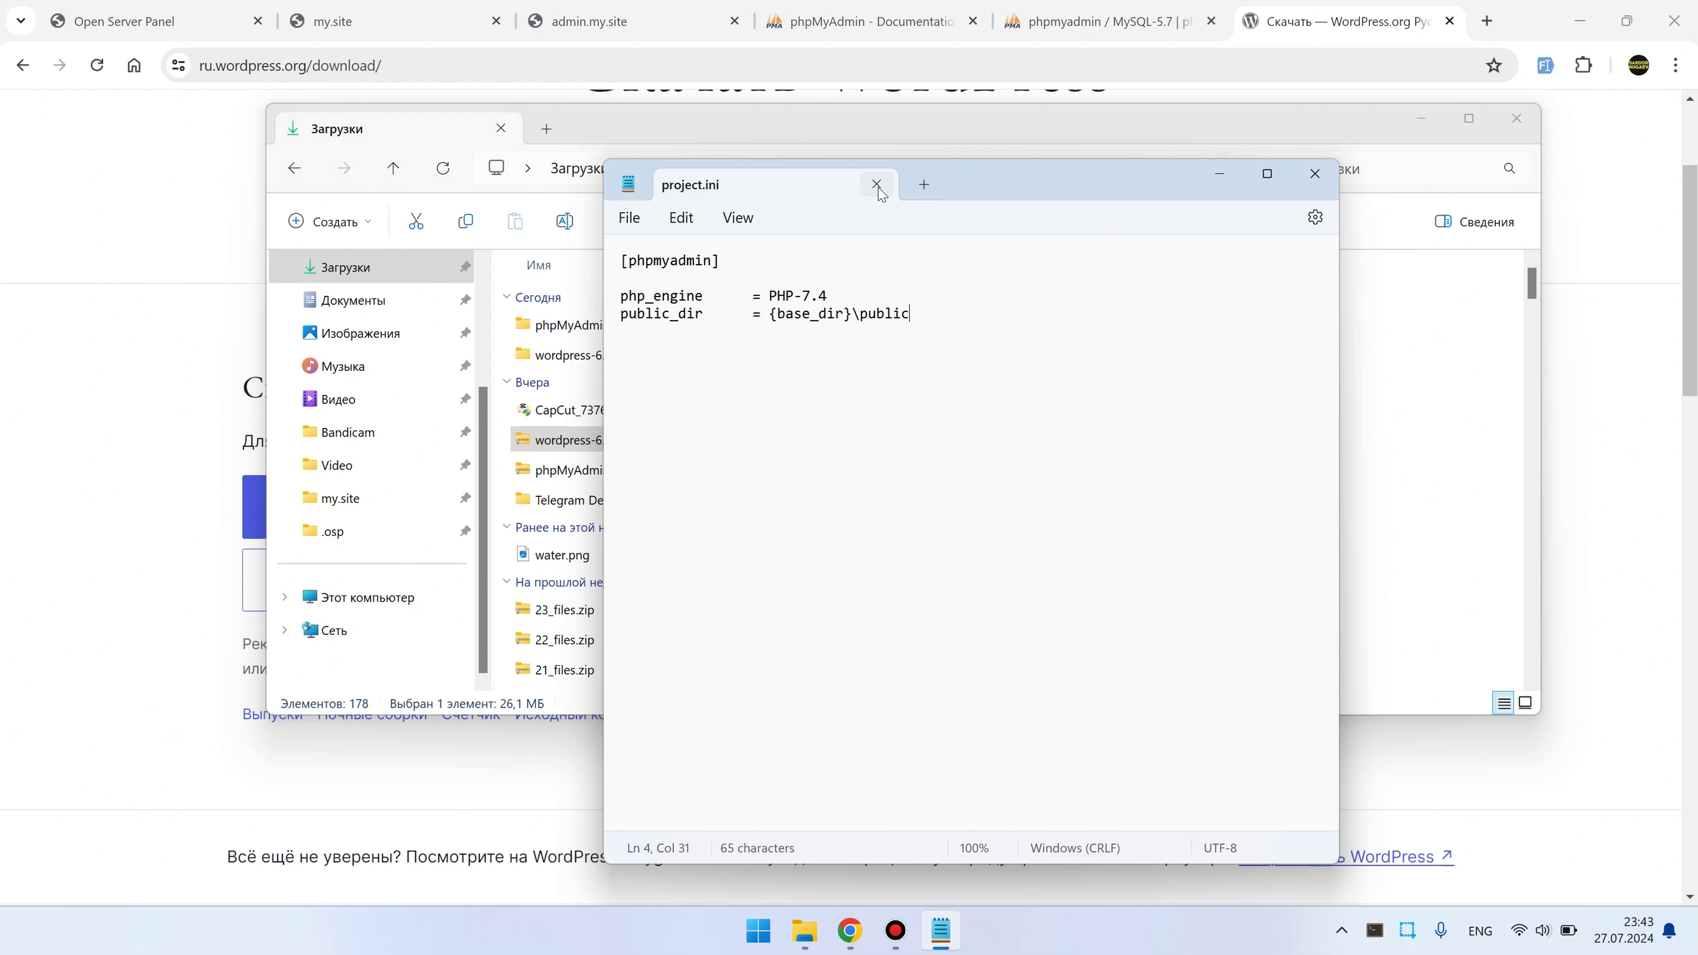
pyautogui.click(881, 184)
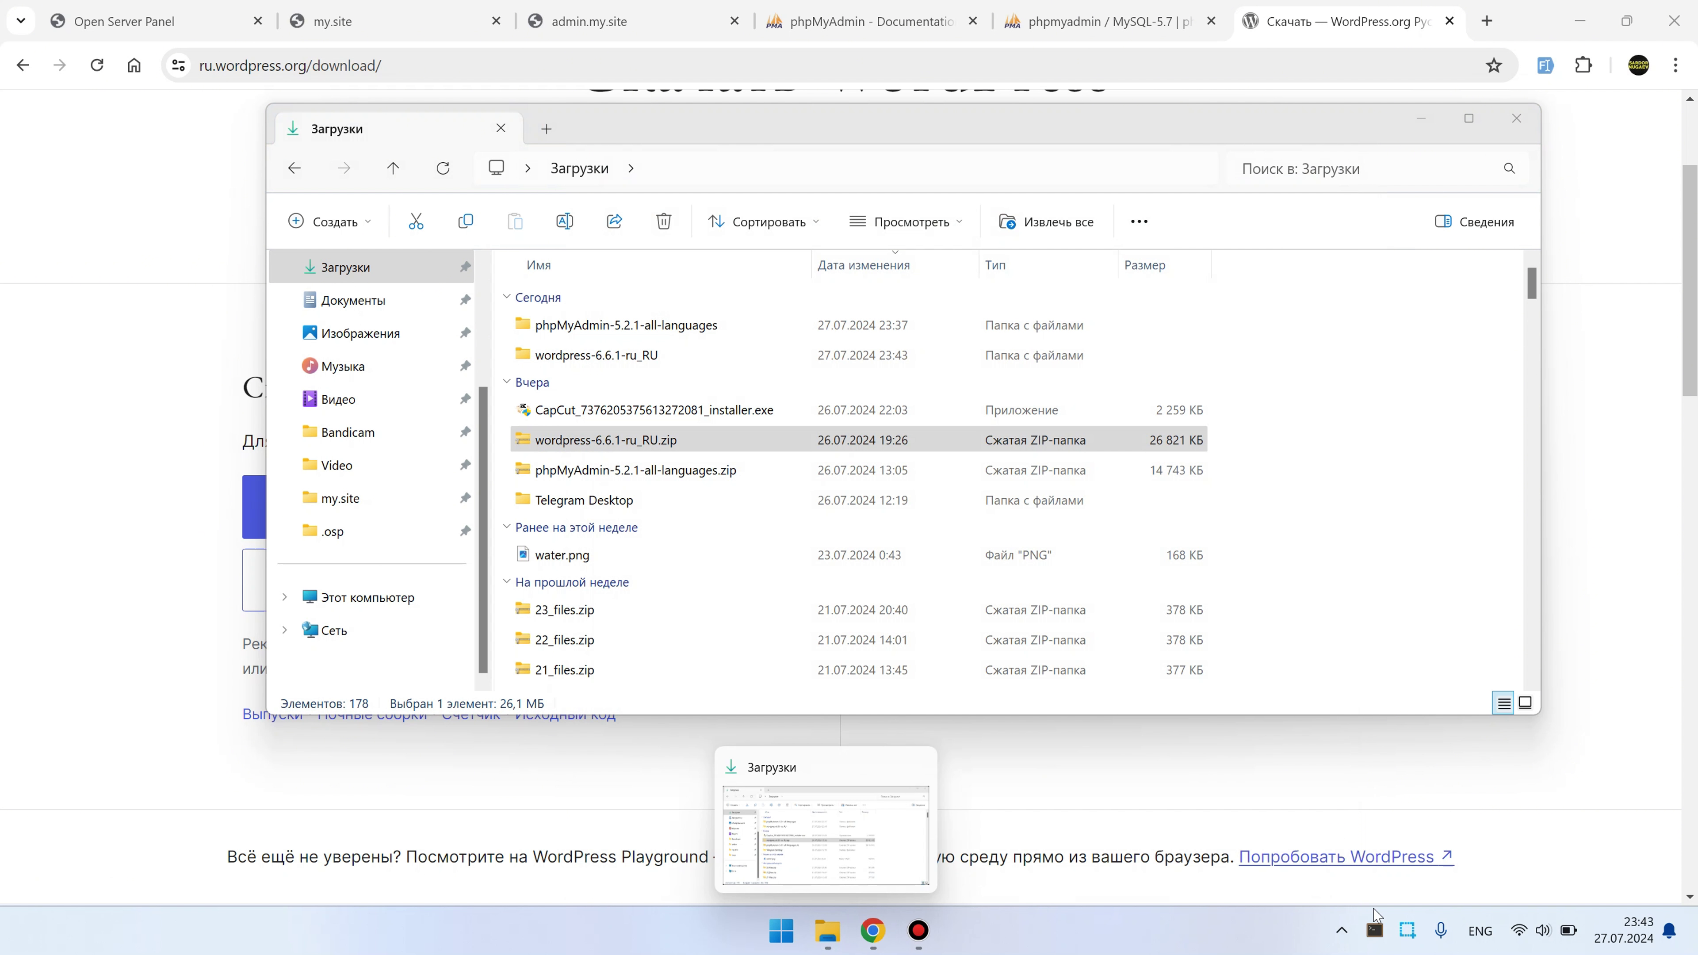
pyautogui.click(1374, 930)
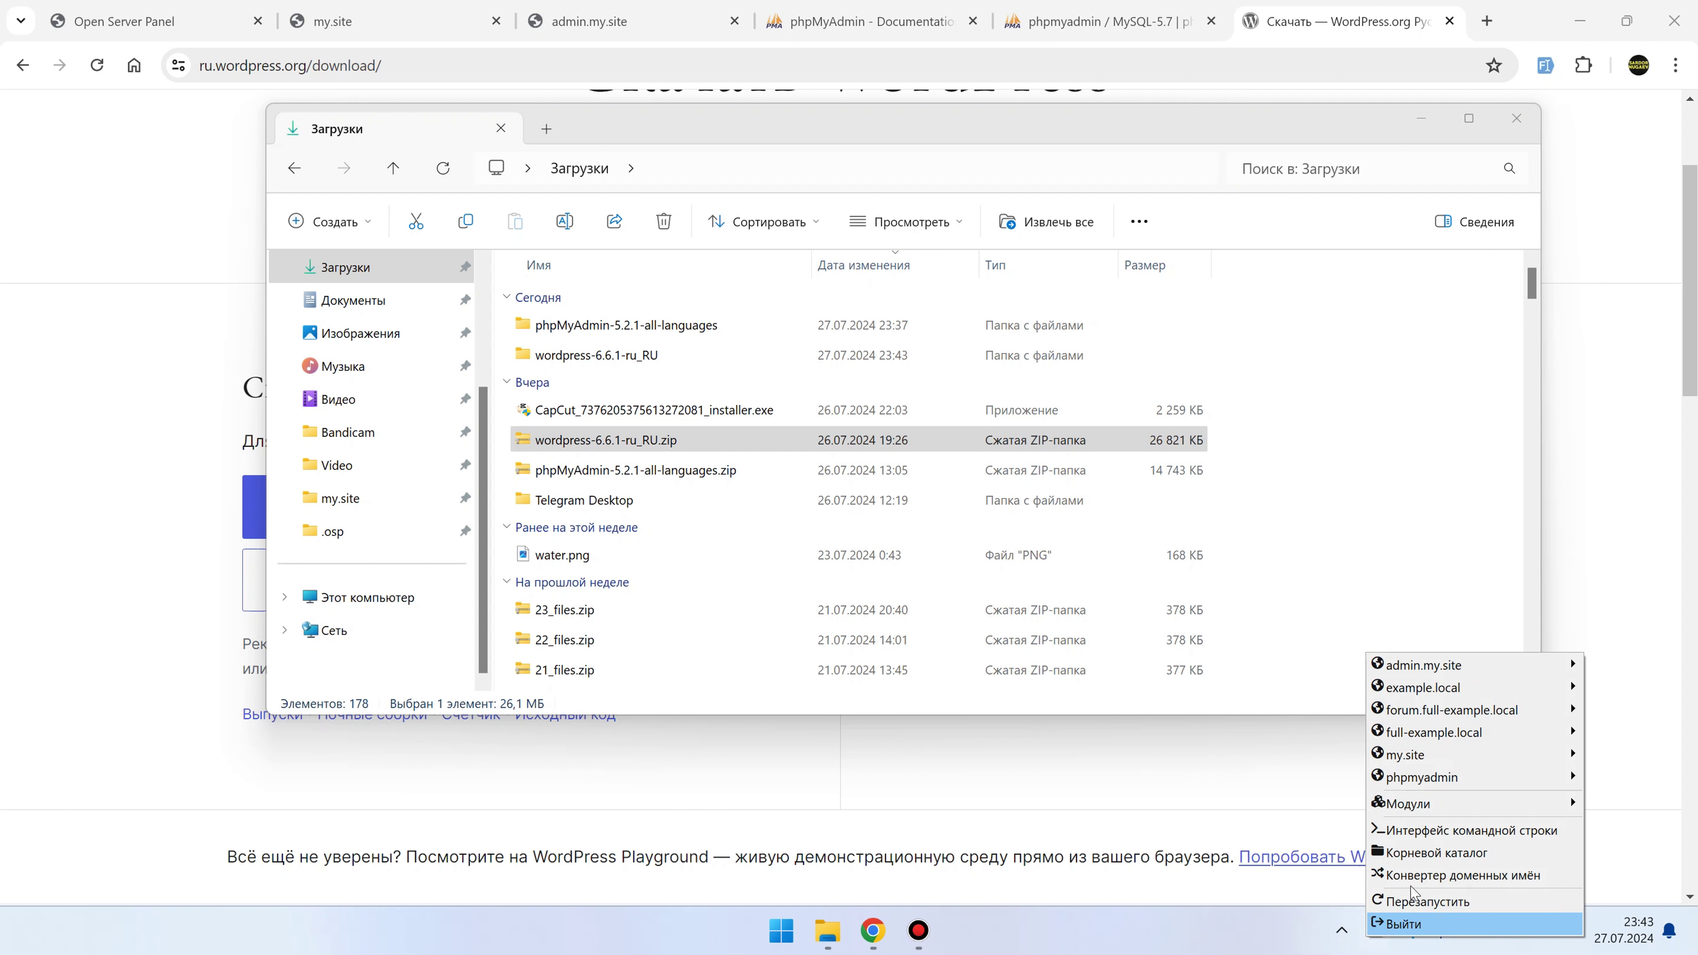
pyautogui.click(1444, 859)
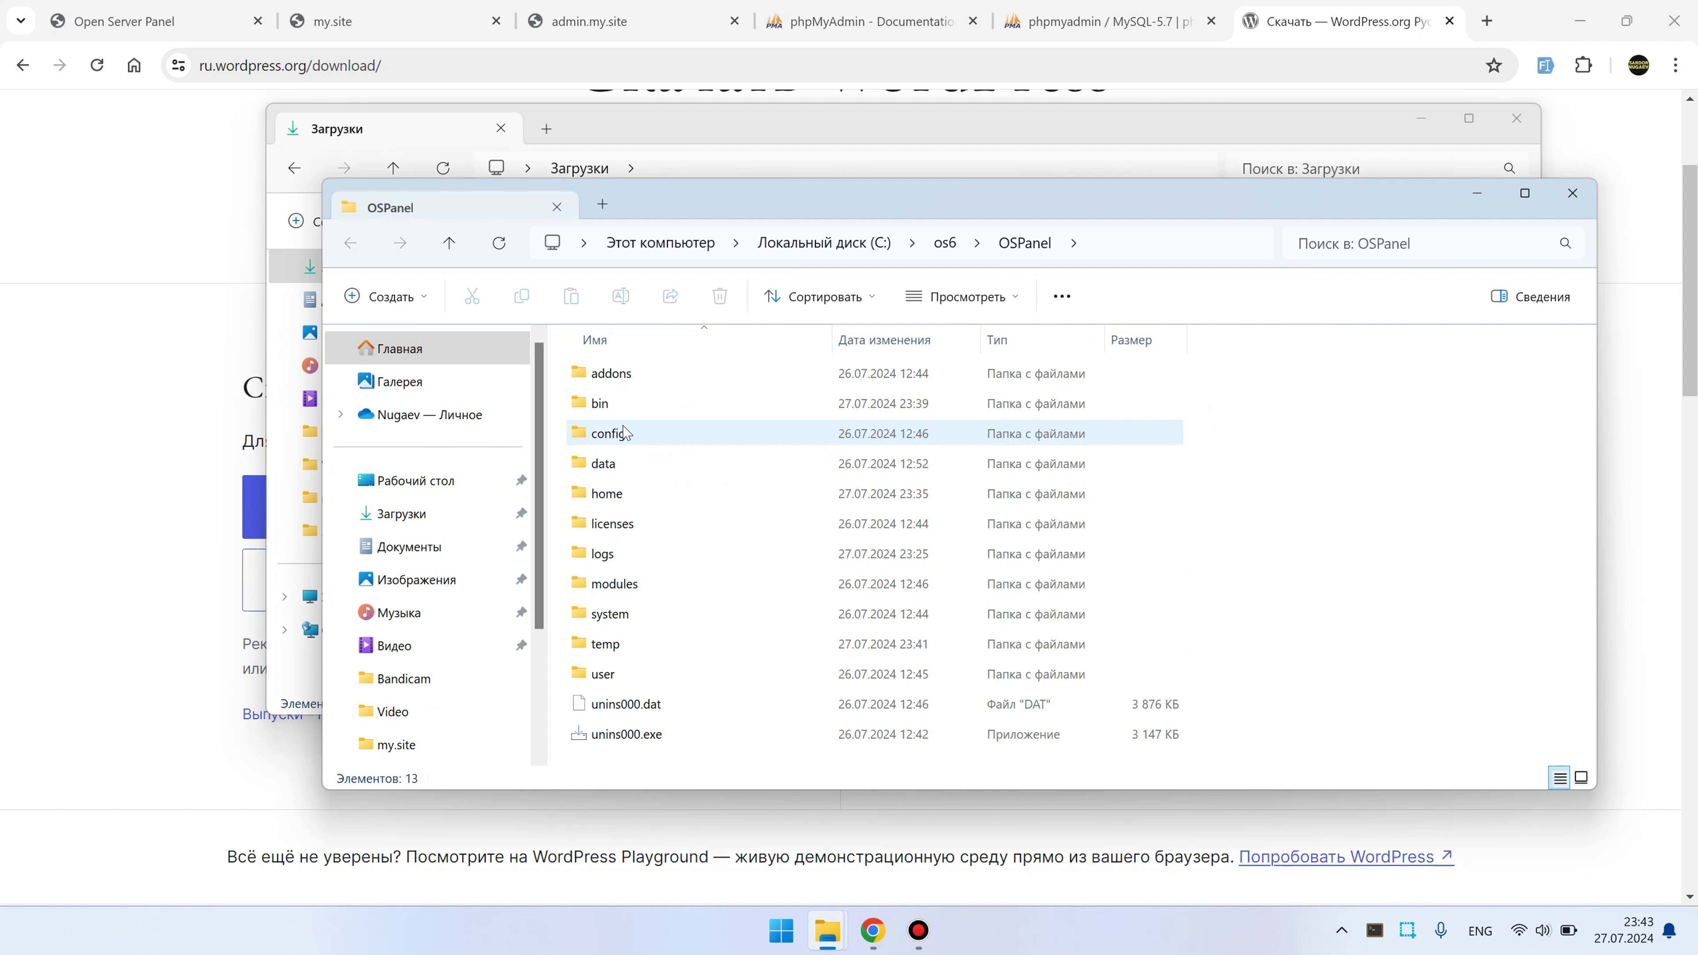
# Create a new folder named wp inside the OSPanel home folder
pyautogui.doubleClick(625, 495)
pyautogui.rightClick(703, 543)
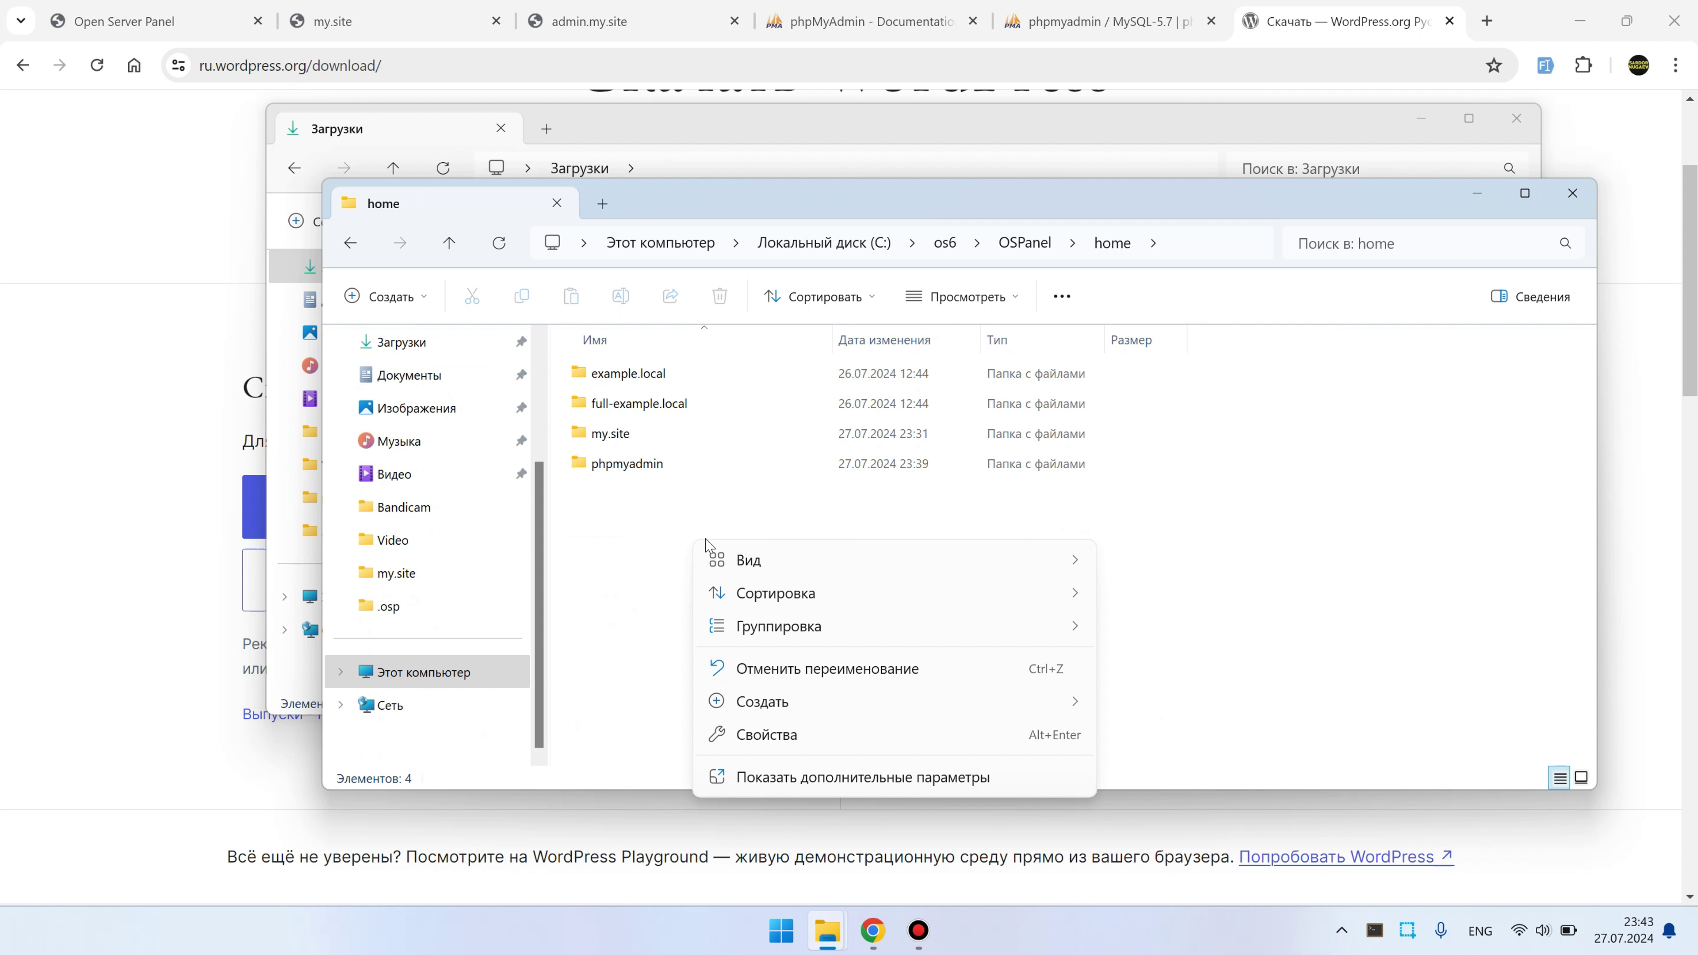
pyautogui.moveTo(807, 702)
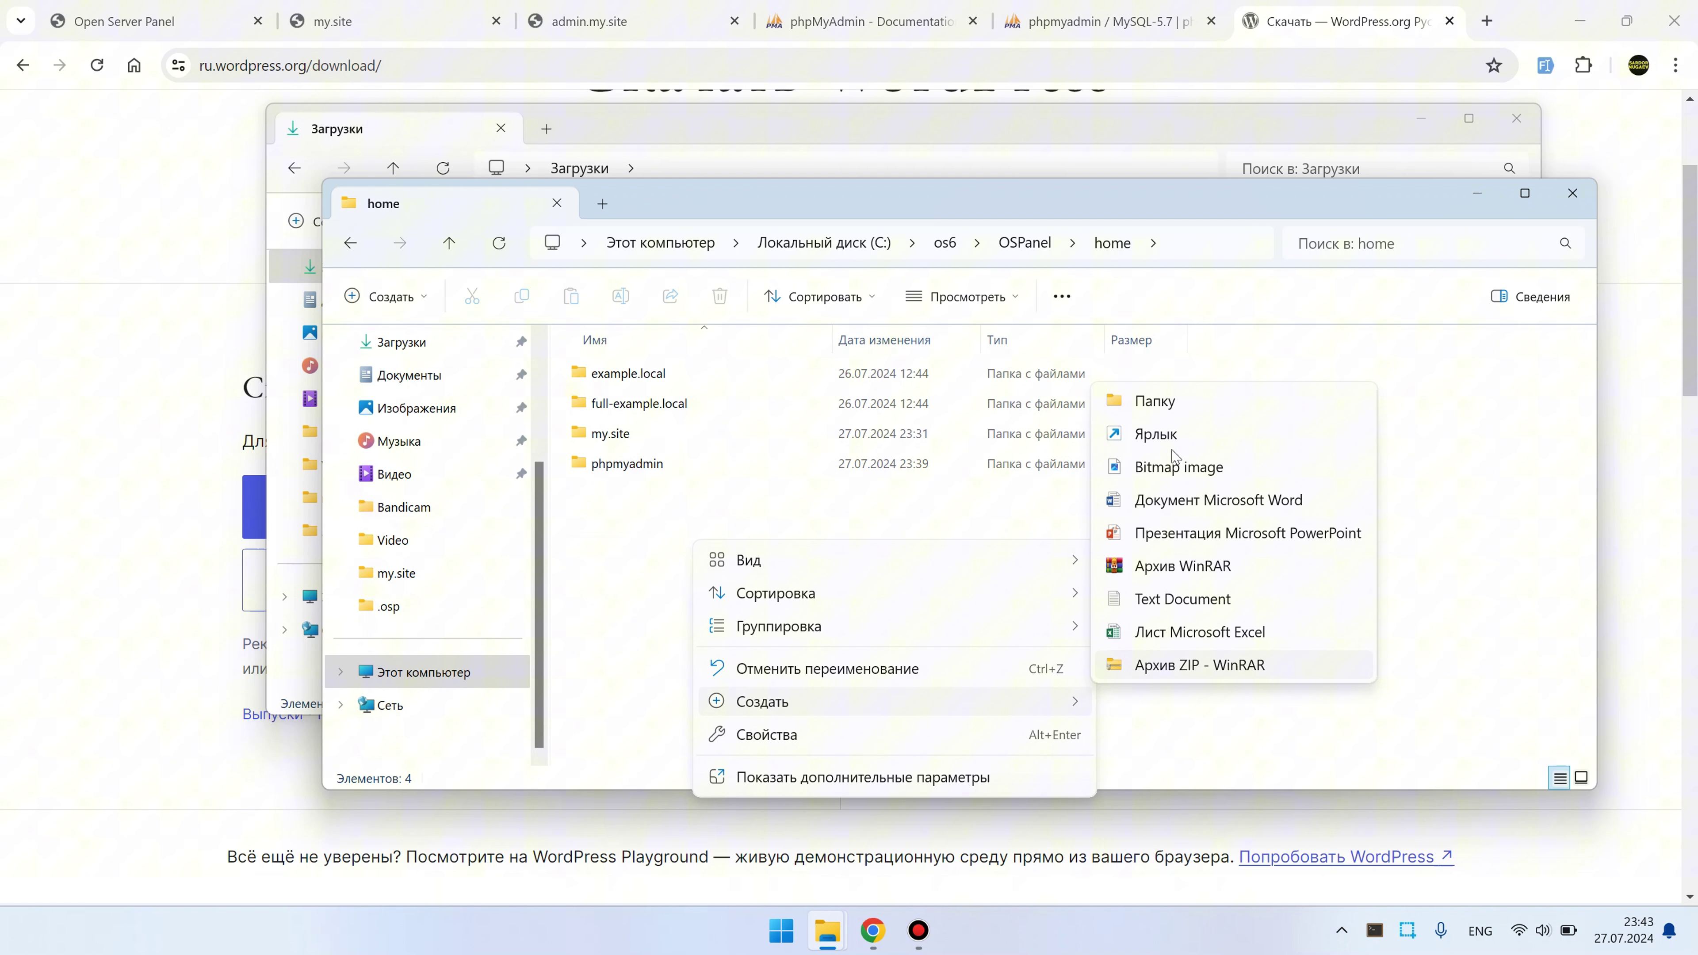
pyautogui.click(1177, 403)
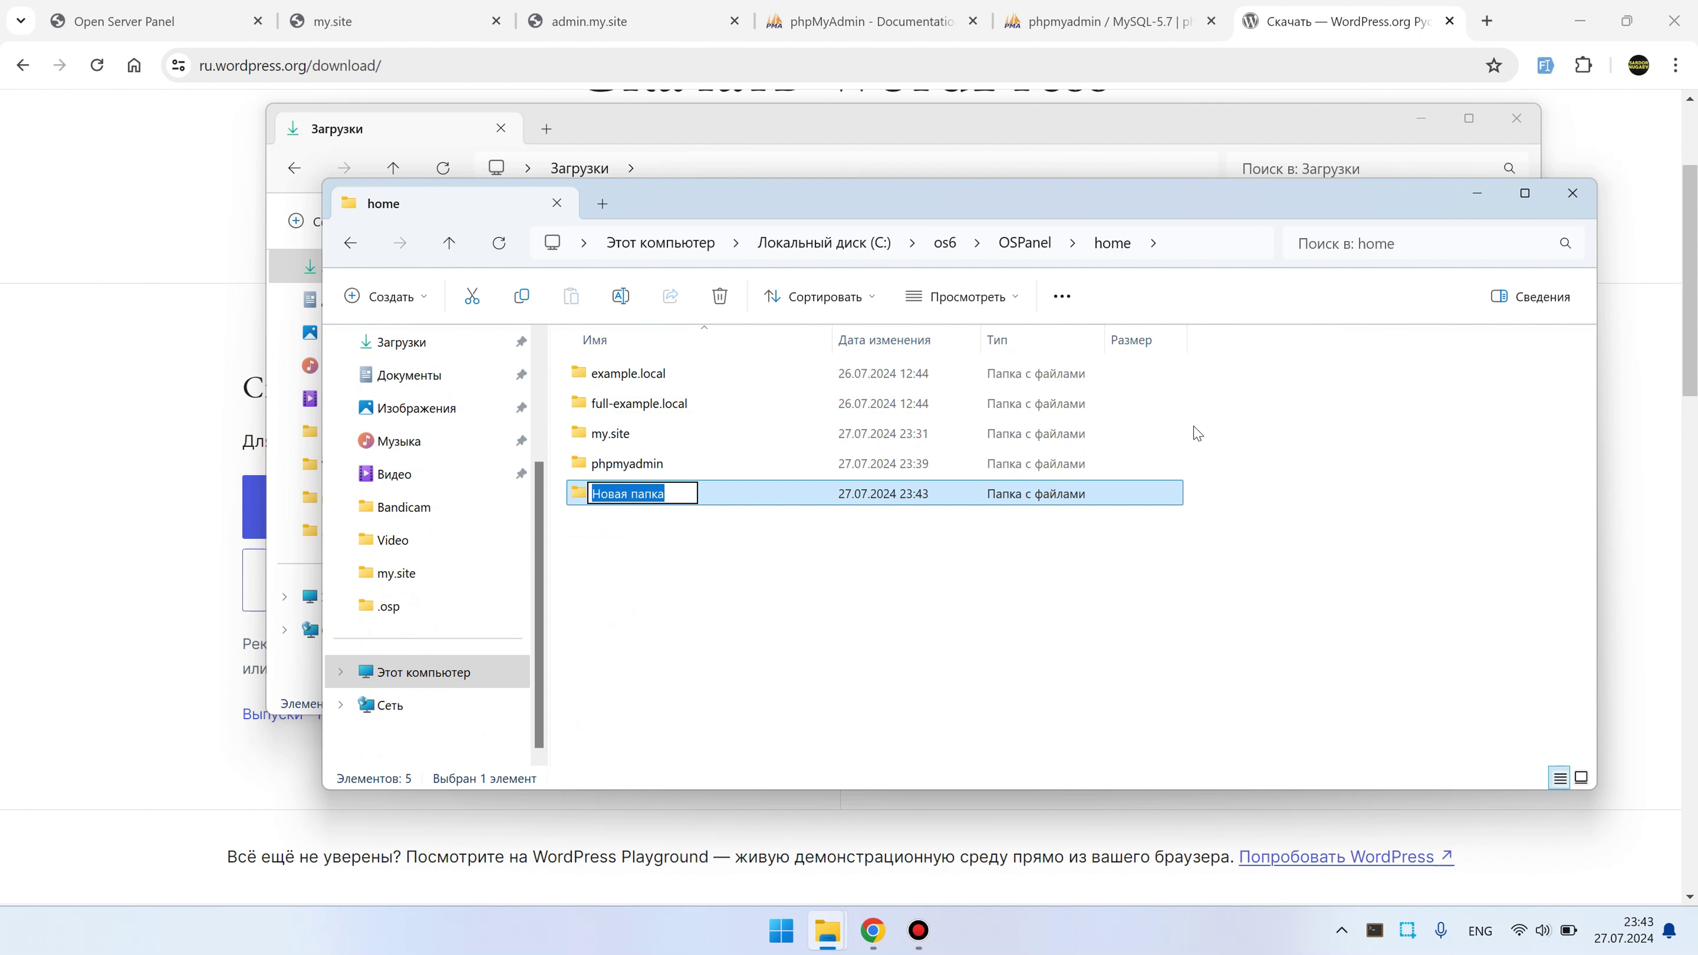
pyautogui.write('wp')
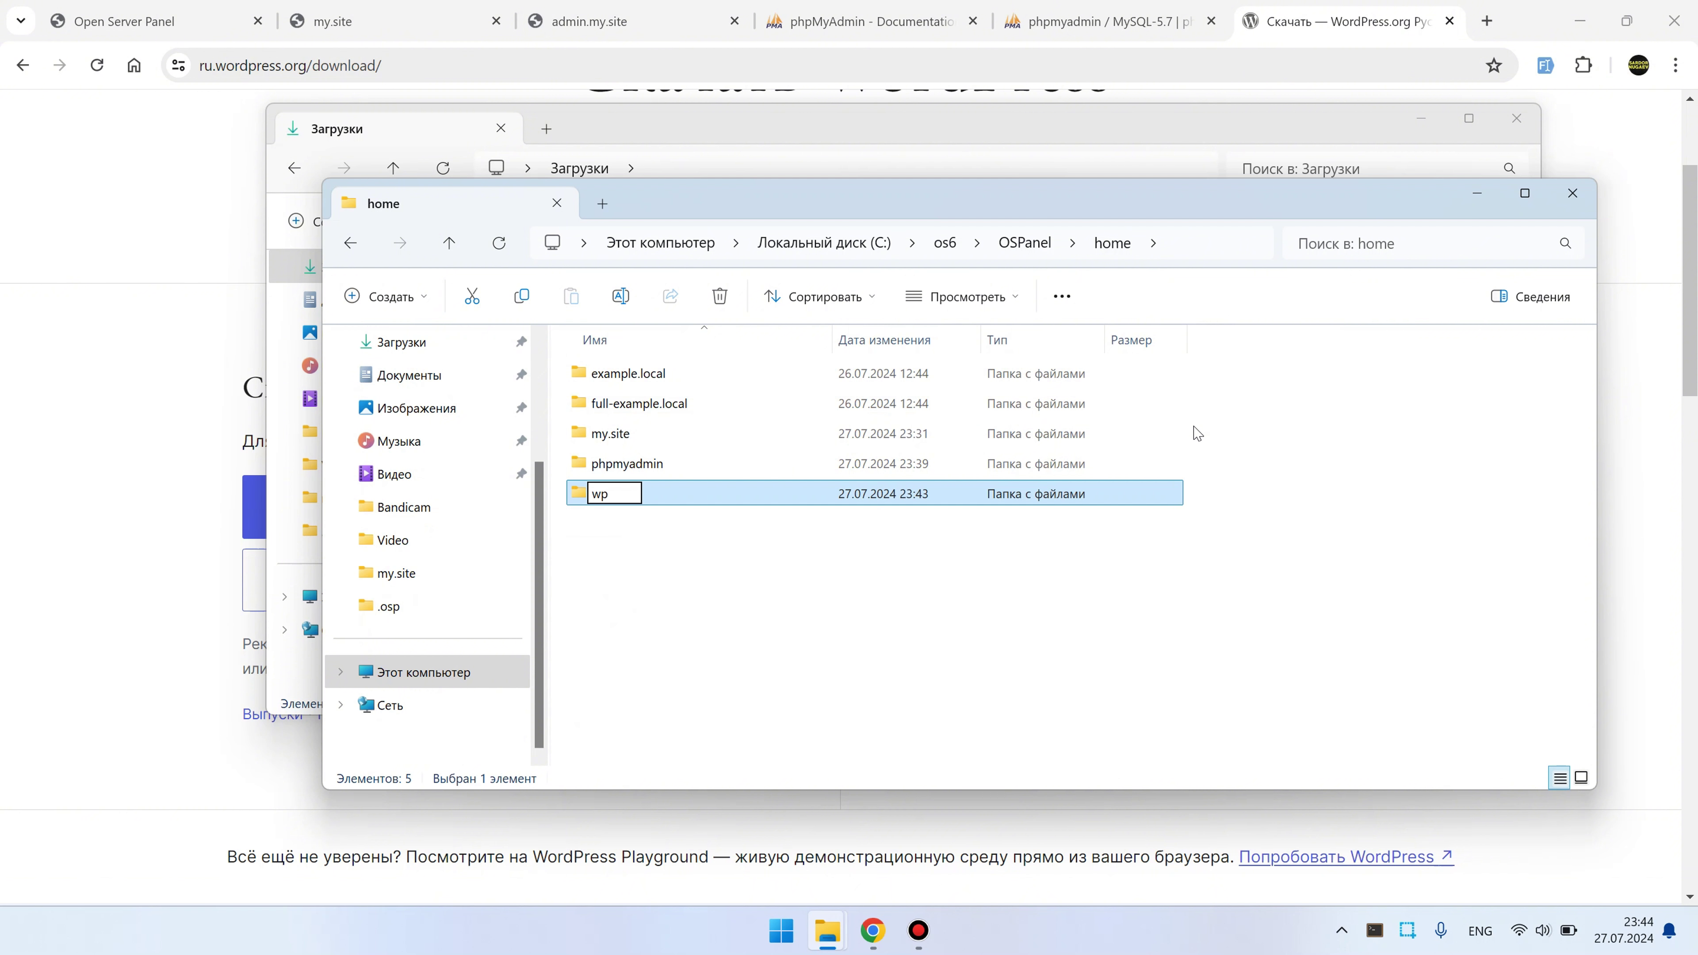
pyautogui.press('Return')
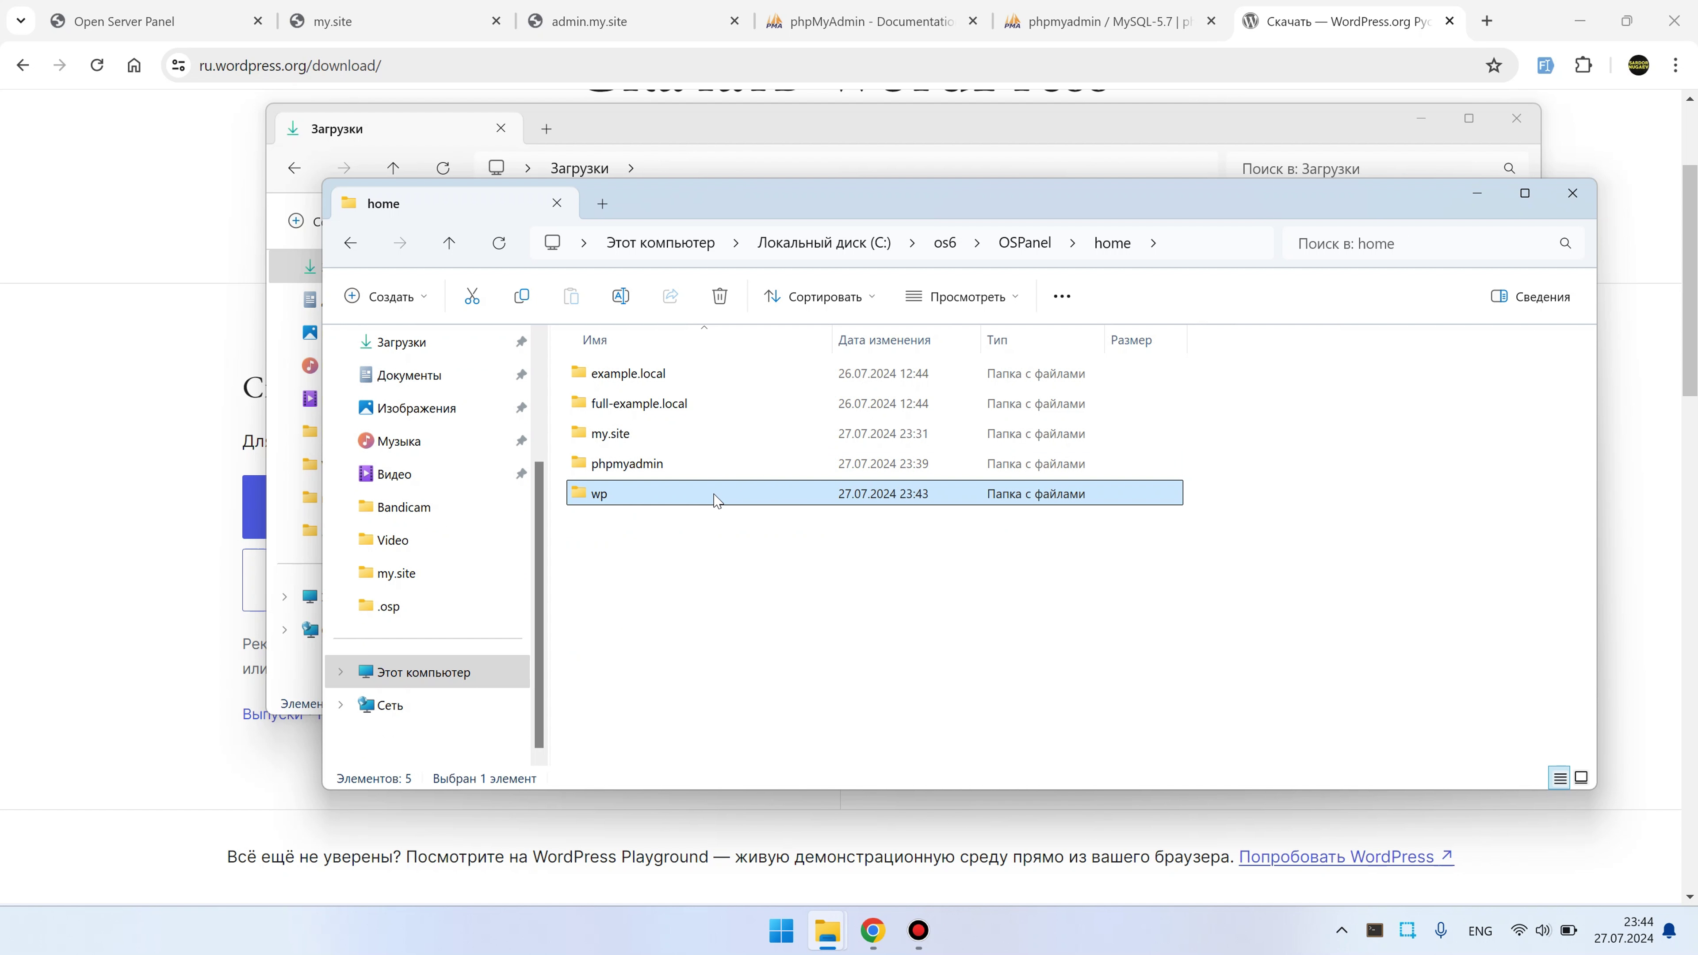
# Inside wp, create a subfolder named .osp
pyautogui.doubleClick(714, 497)
pyautogui.hotkey('ctrl', 'shift', 'n')
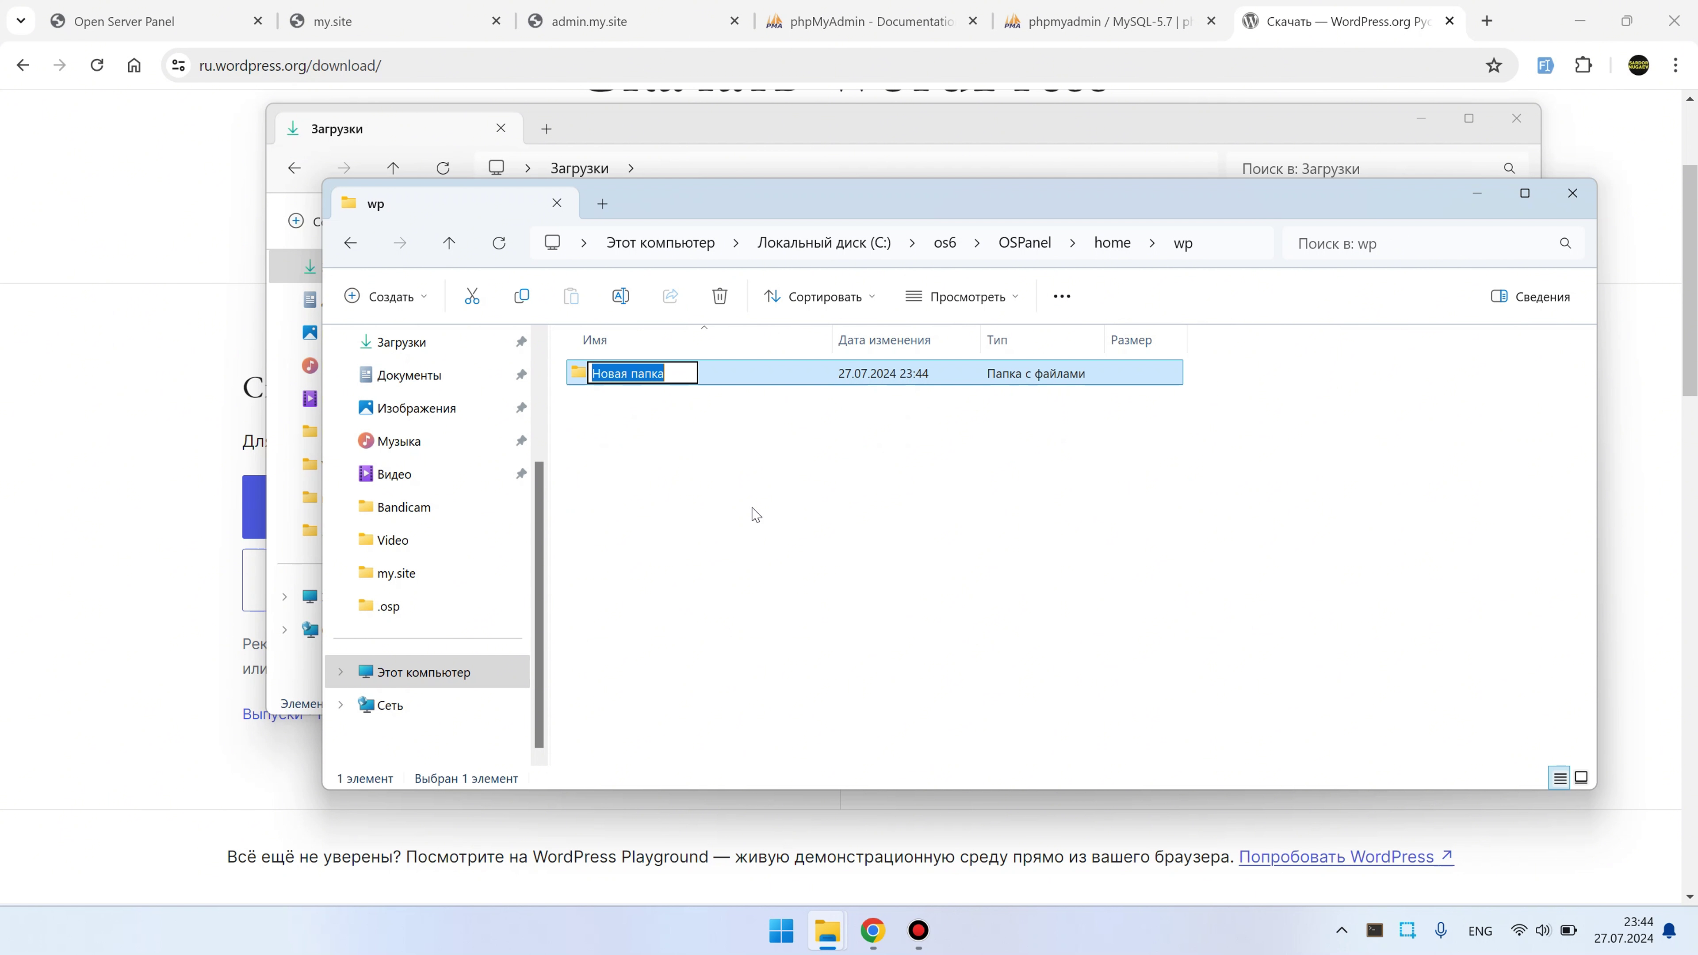
pyautogui.press('BackSpace')
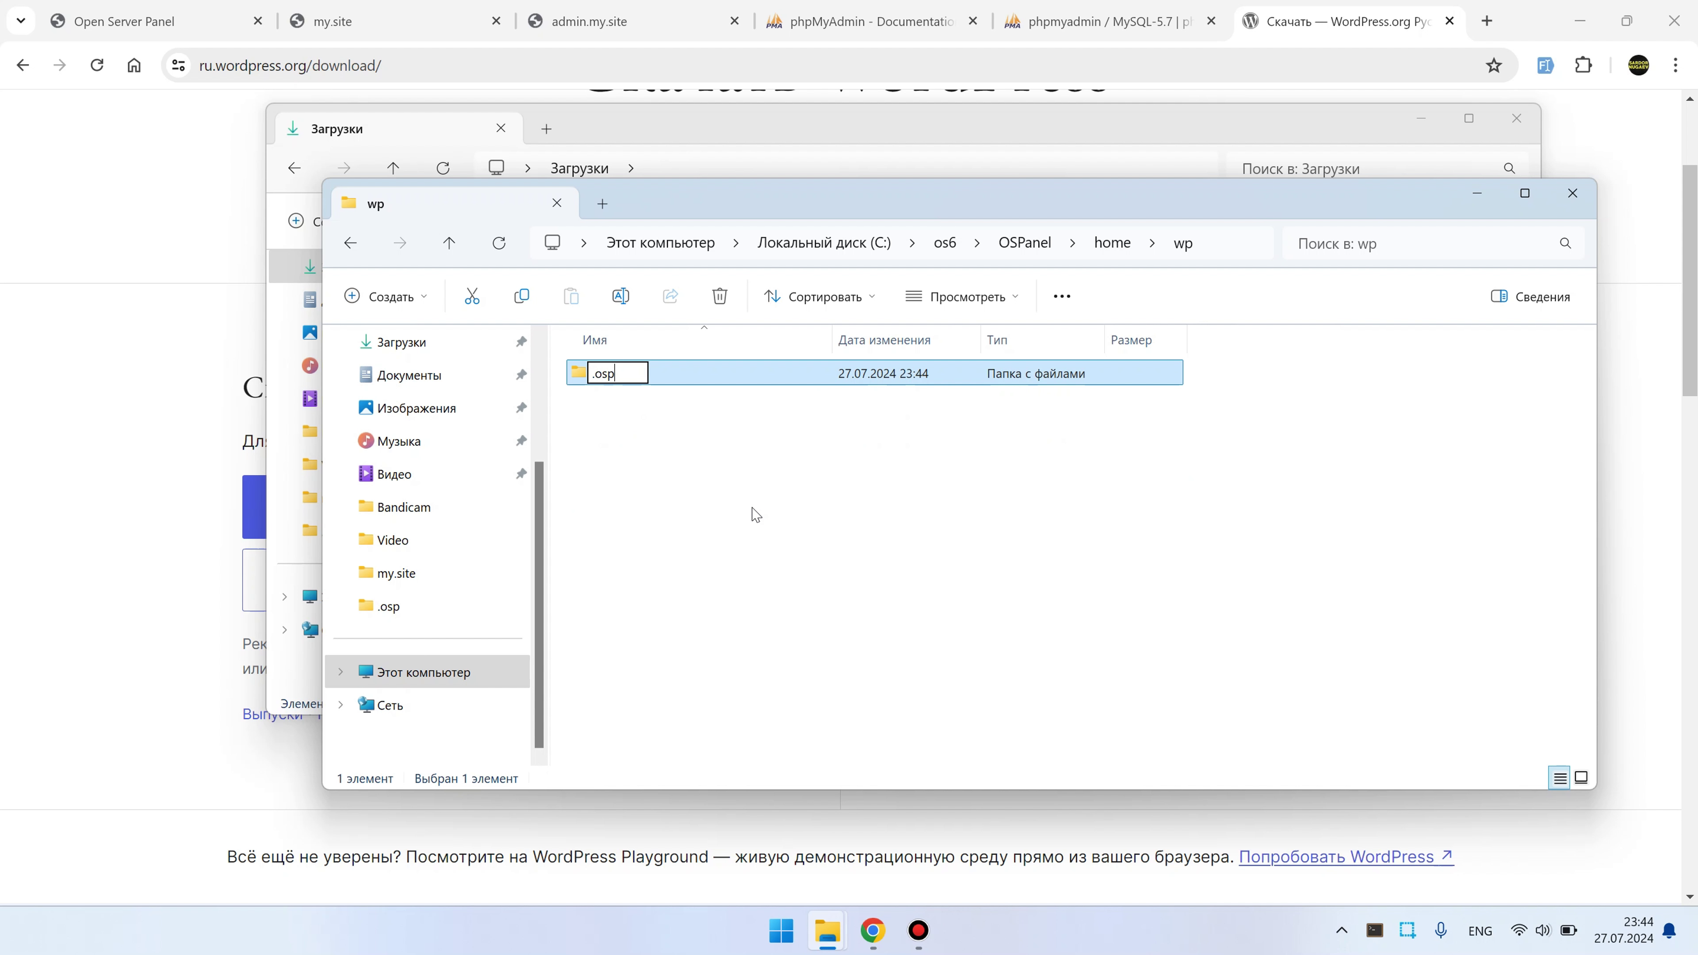
pyautogui.press('Return')
pyautogui.press('Return')
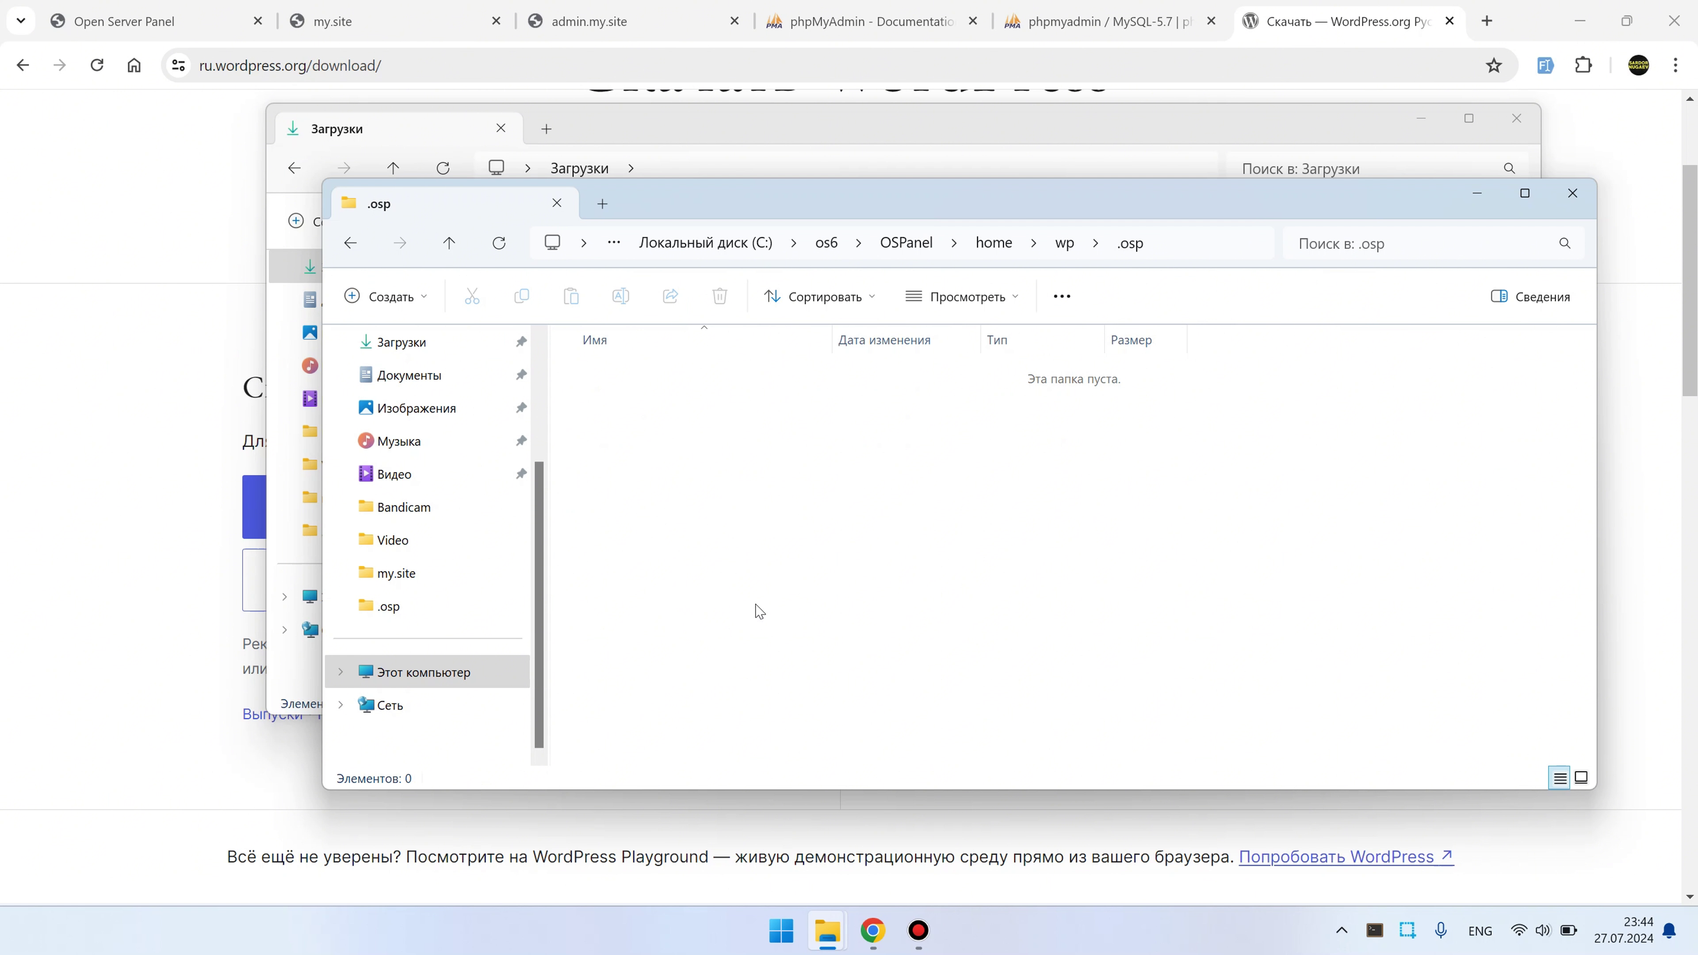
# In .osp, create an empty text document renamed to project.ini, accepting the extension change
pyautogui.rightClick(702, 396)
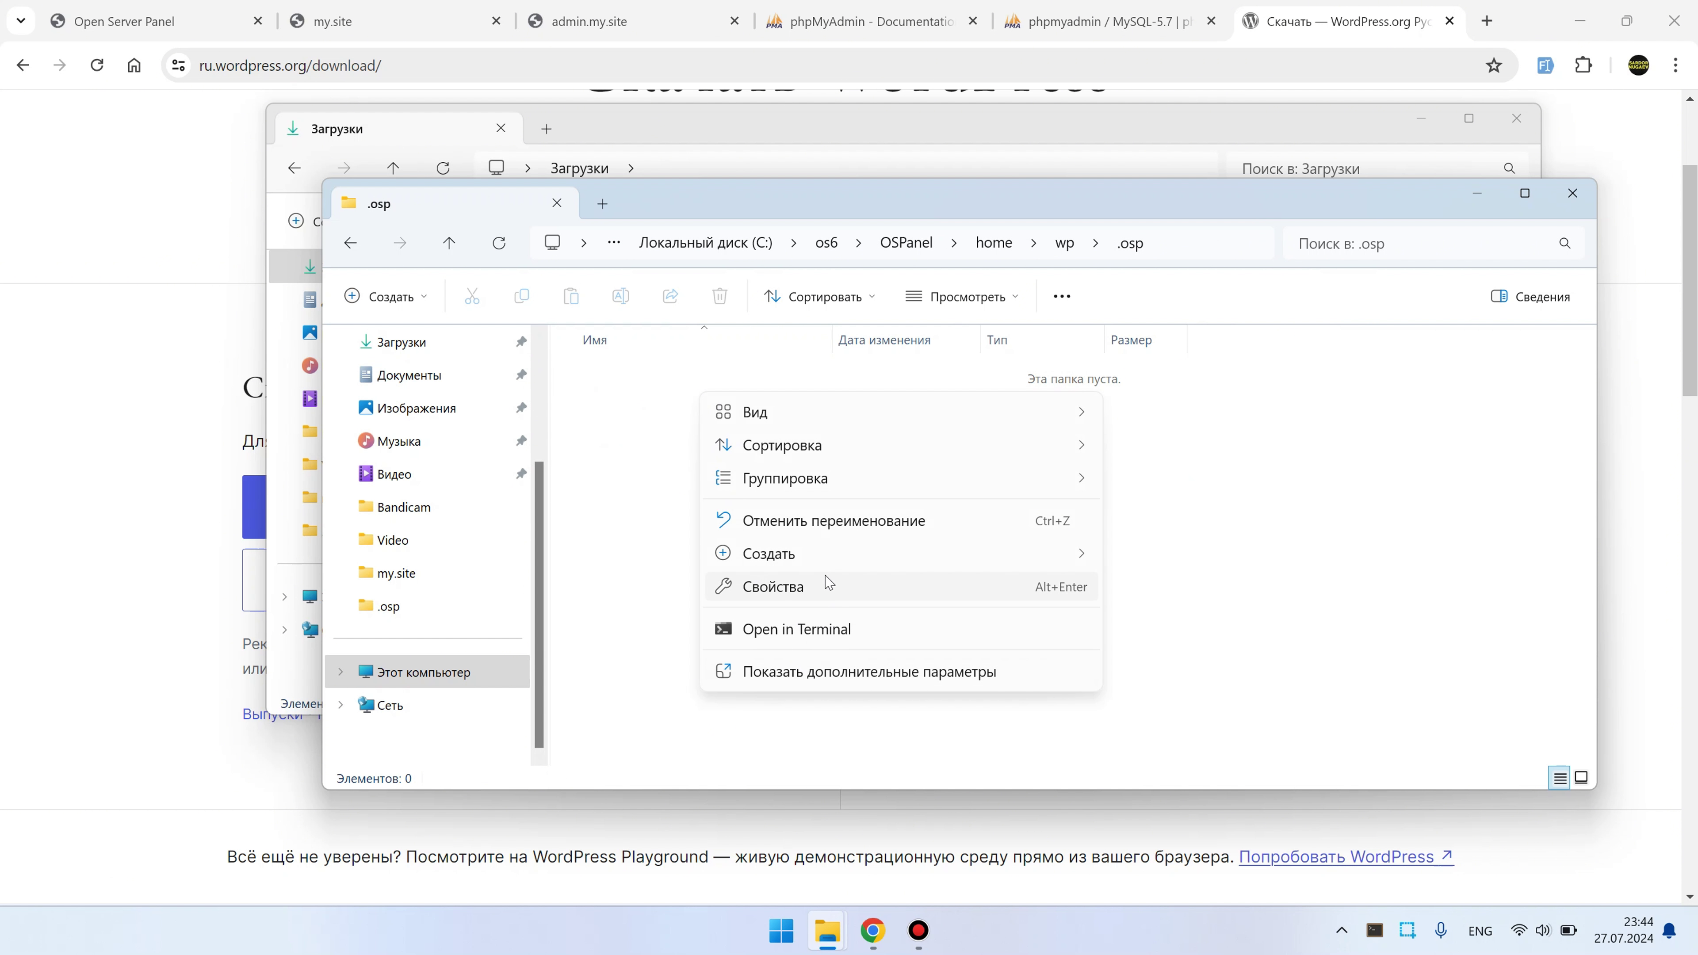
pyautogui.moveTo(1069, 555)
pyautogui.click(1209, 753)
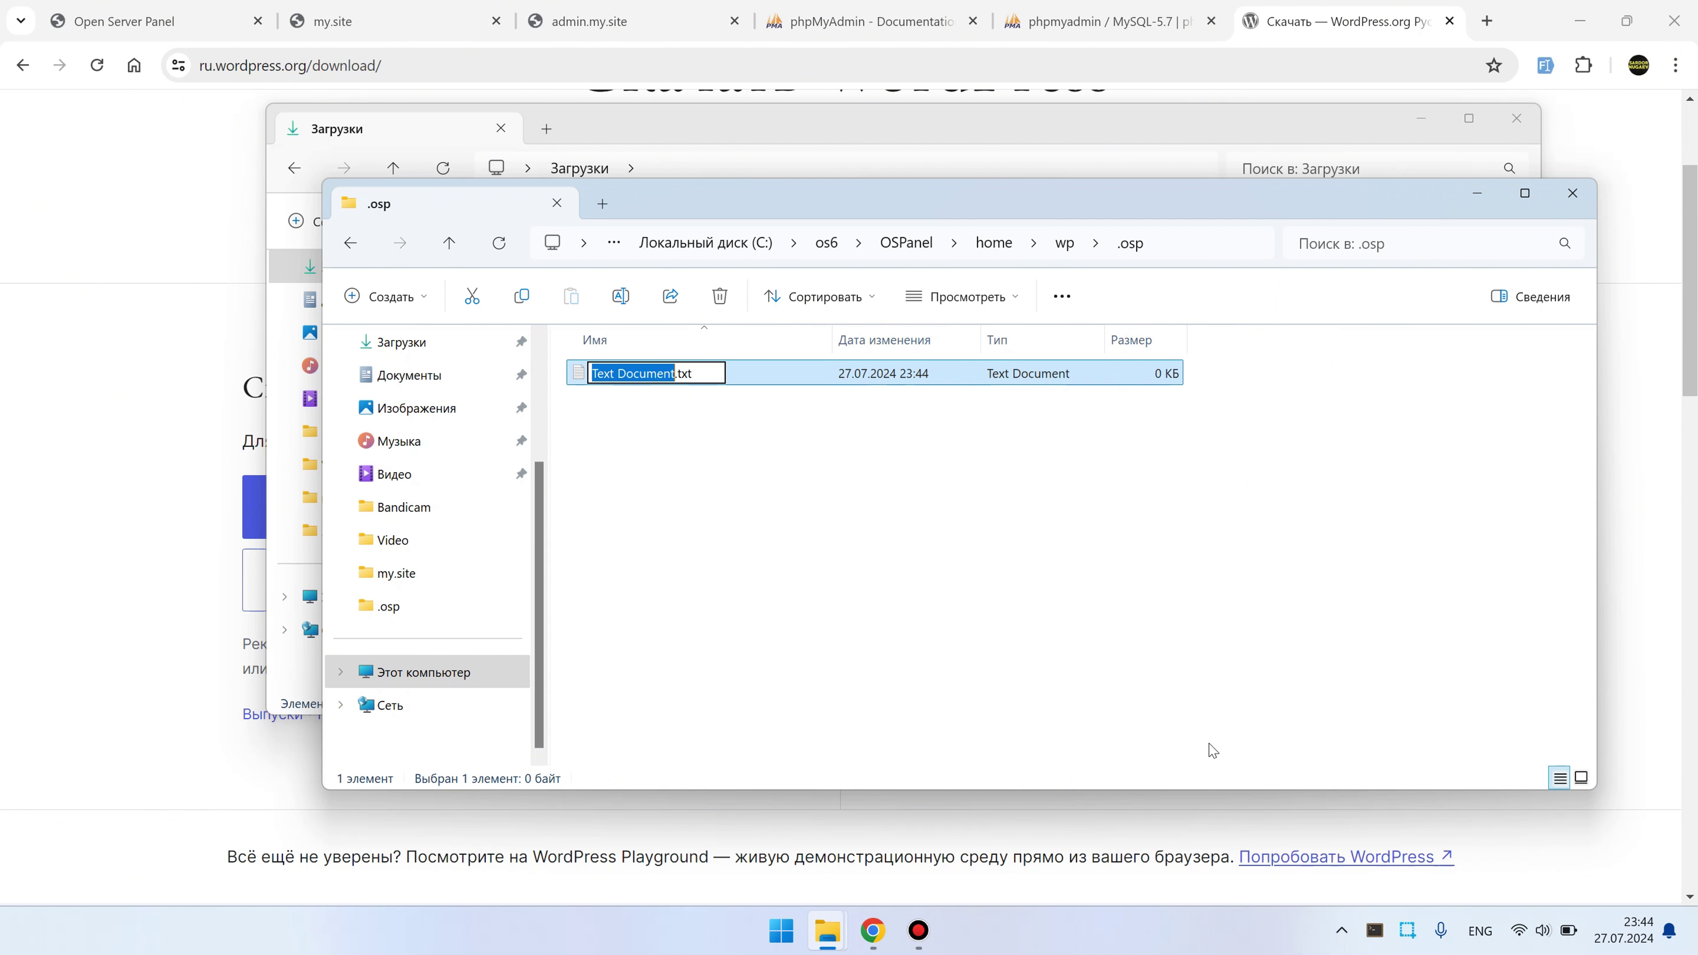
pyautogui.write('pro')
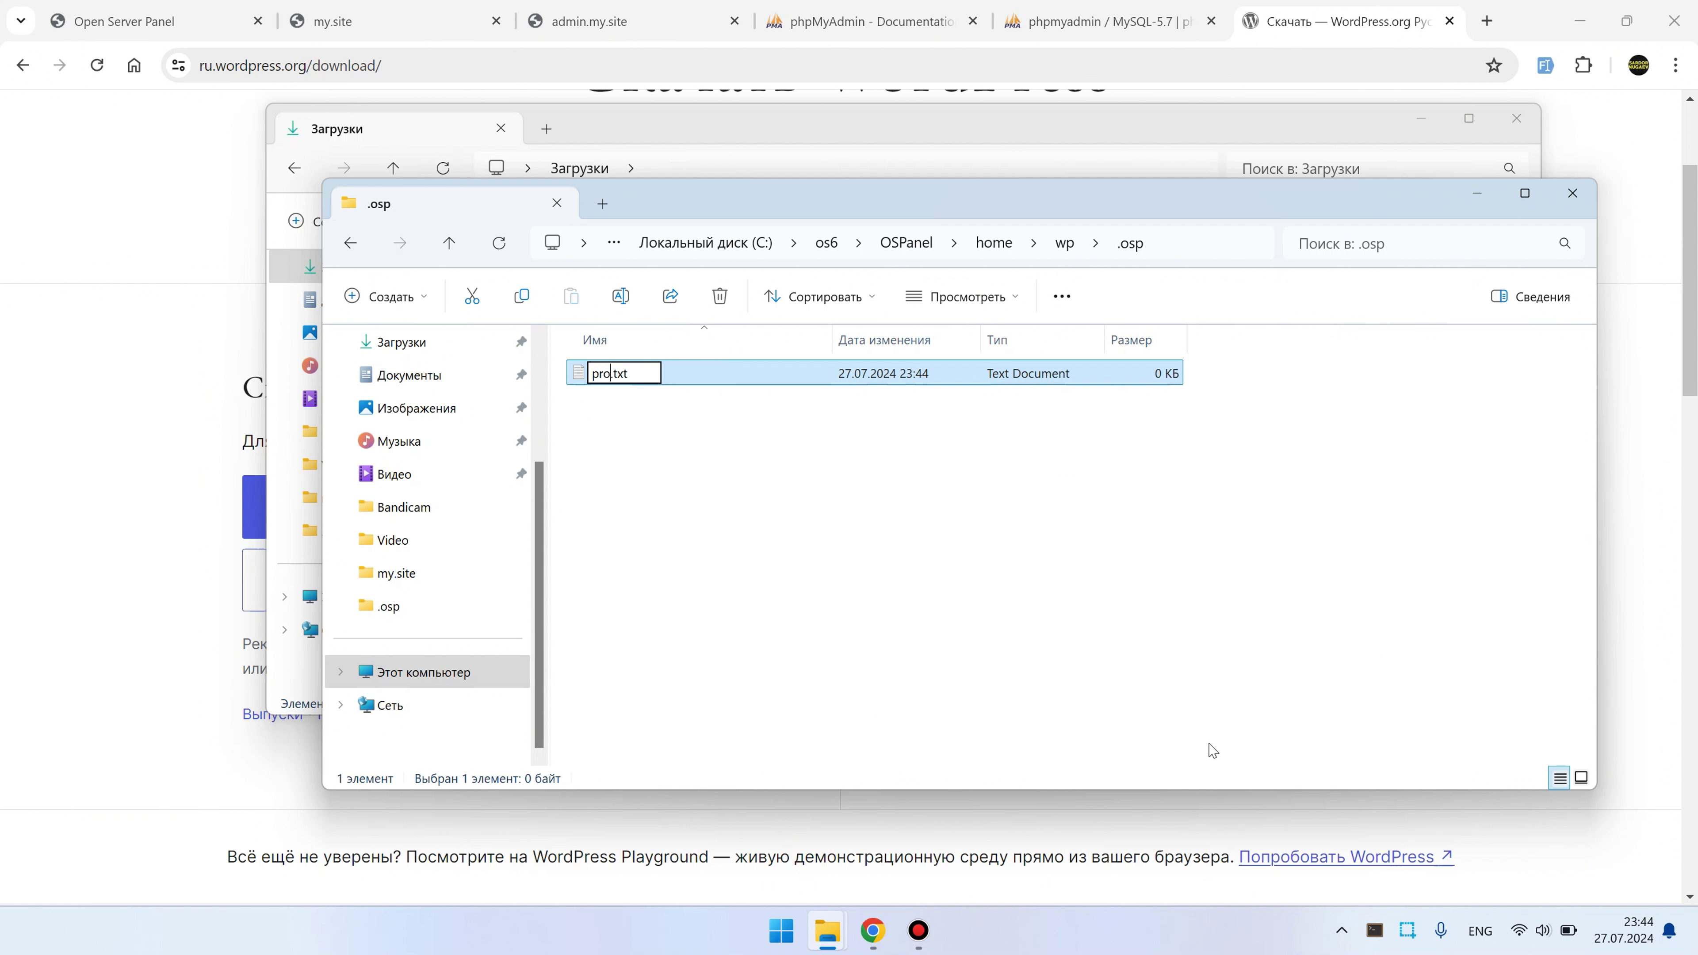
pyautogui.write('ject')
pyautogui.hotkey('shift', 'End')
pyautogui.press('BackSpace')
pyautogui.write('ini')
pyautogui.press('Return')
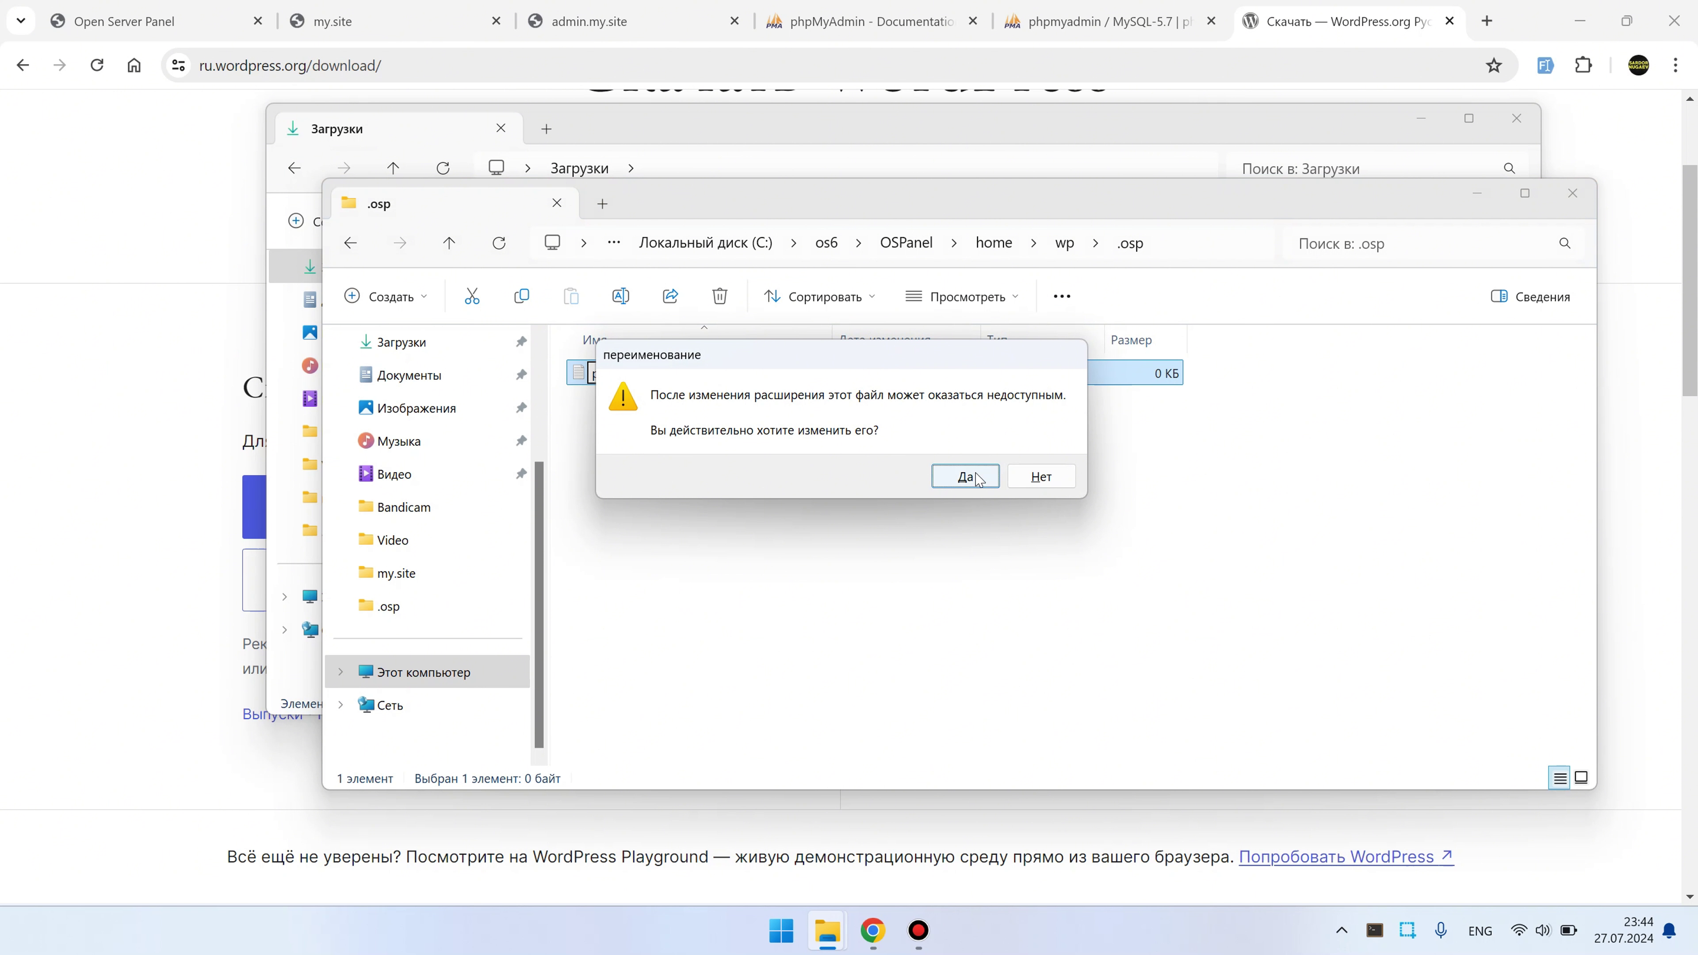
pyautogui.click(968, 477)
# Check the WordPress download page's recommended requirements, noting MySQL version 8.0
pyautogui.rightClick(652, 379)
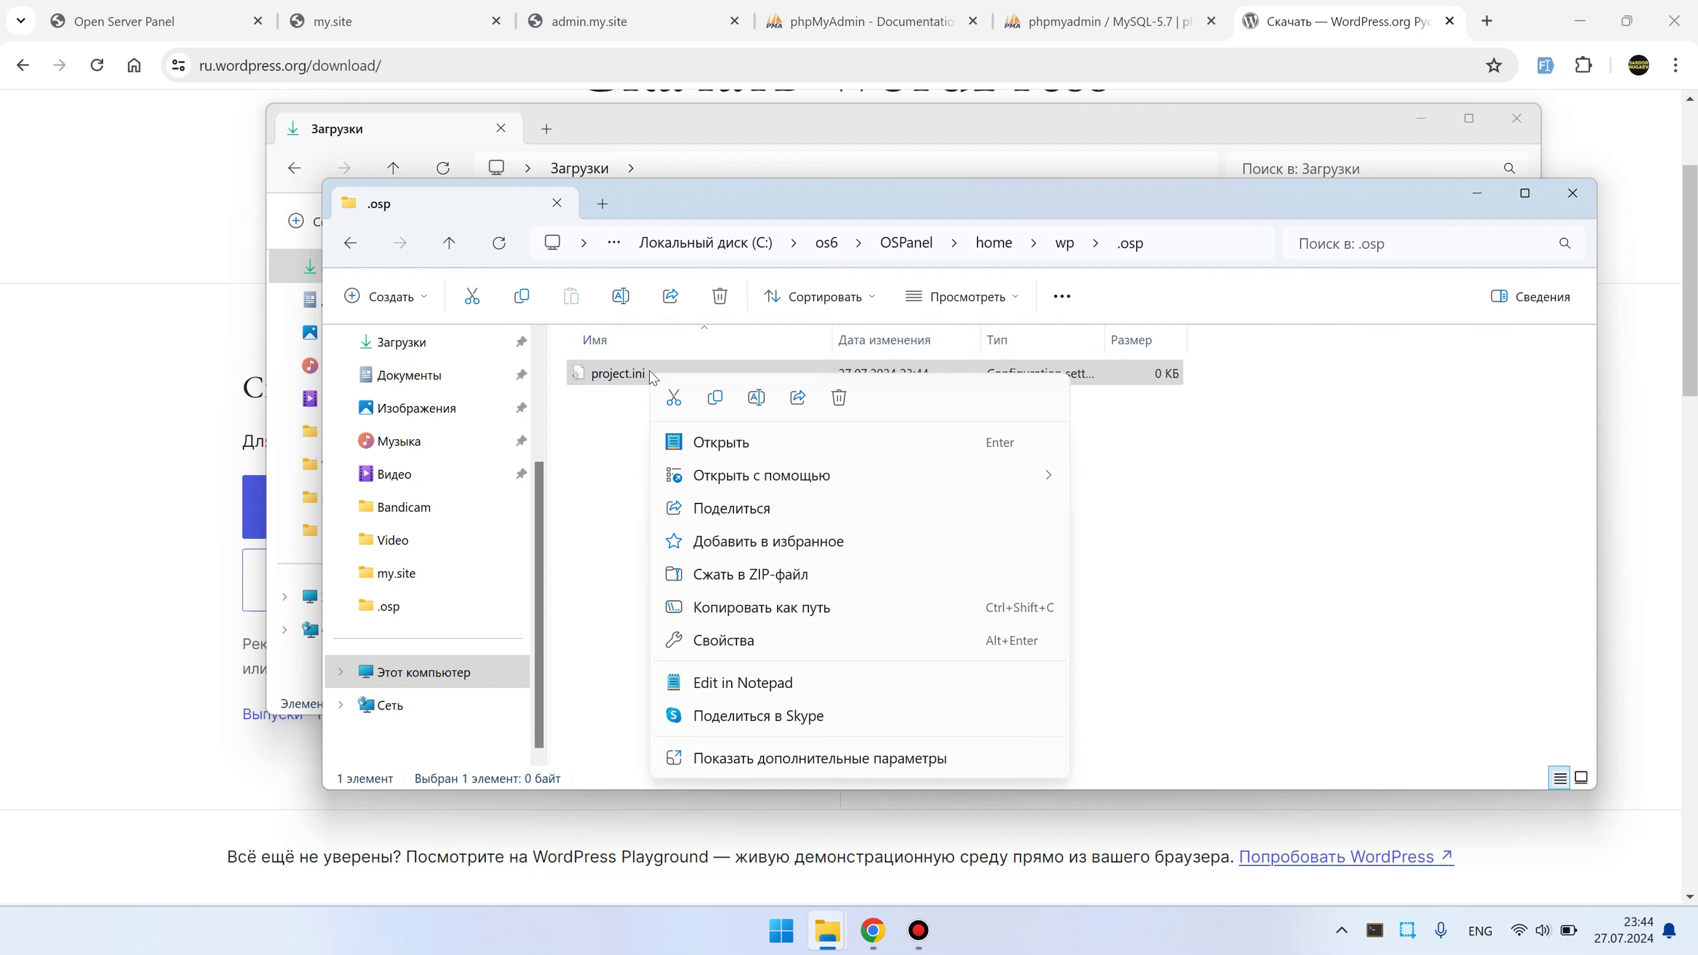
pyautogui.hotkey('alt', 'Tab')
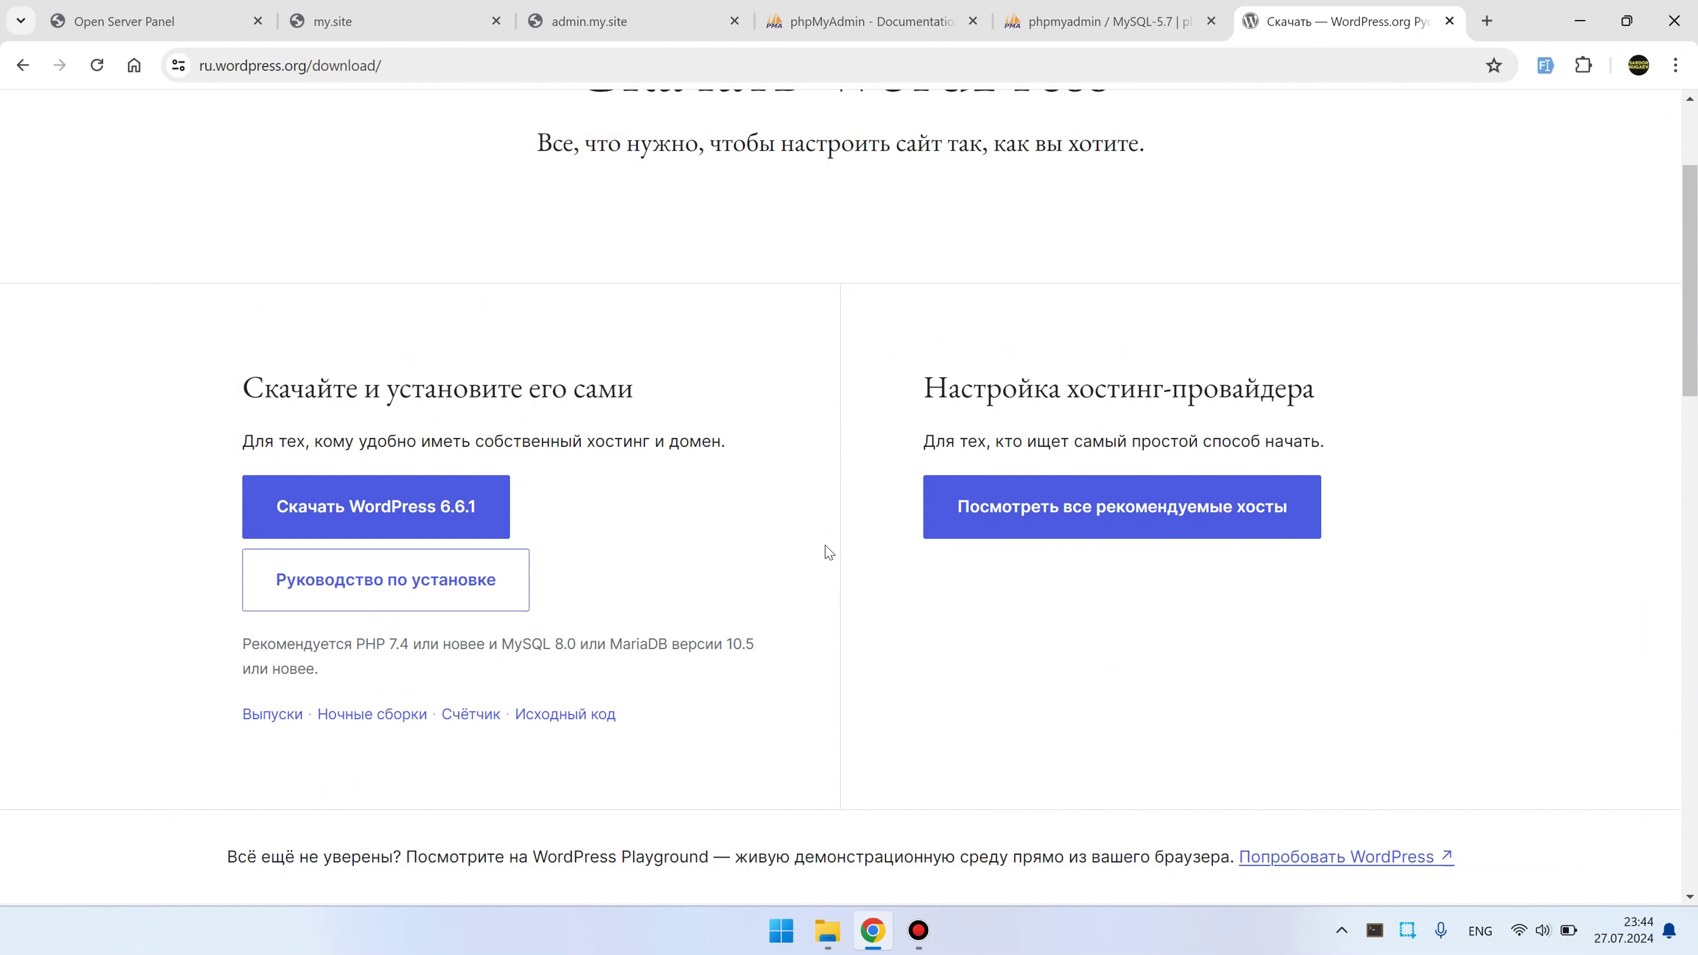
pyautogui.moveTo(245, 642); pyautogui.dragTo(412, 644)
pyautogui.moveTo(551, 643); pyautogui.dragTo(580, 644)
# Open project.ini in Notepad and type the [wordpress] section header
pyautogui.click(827, 930)
pyautogui.click(936, 839)
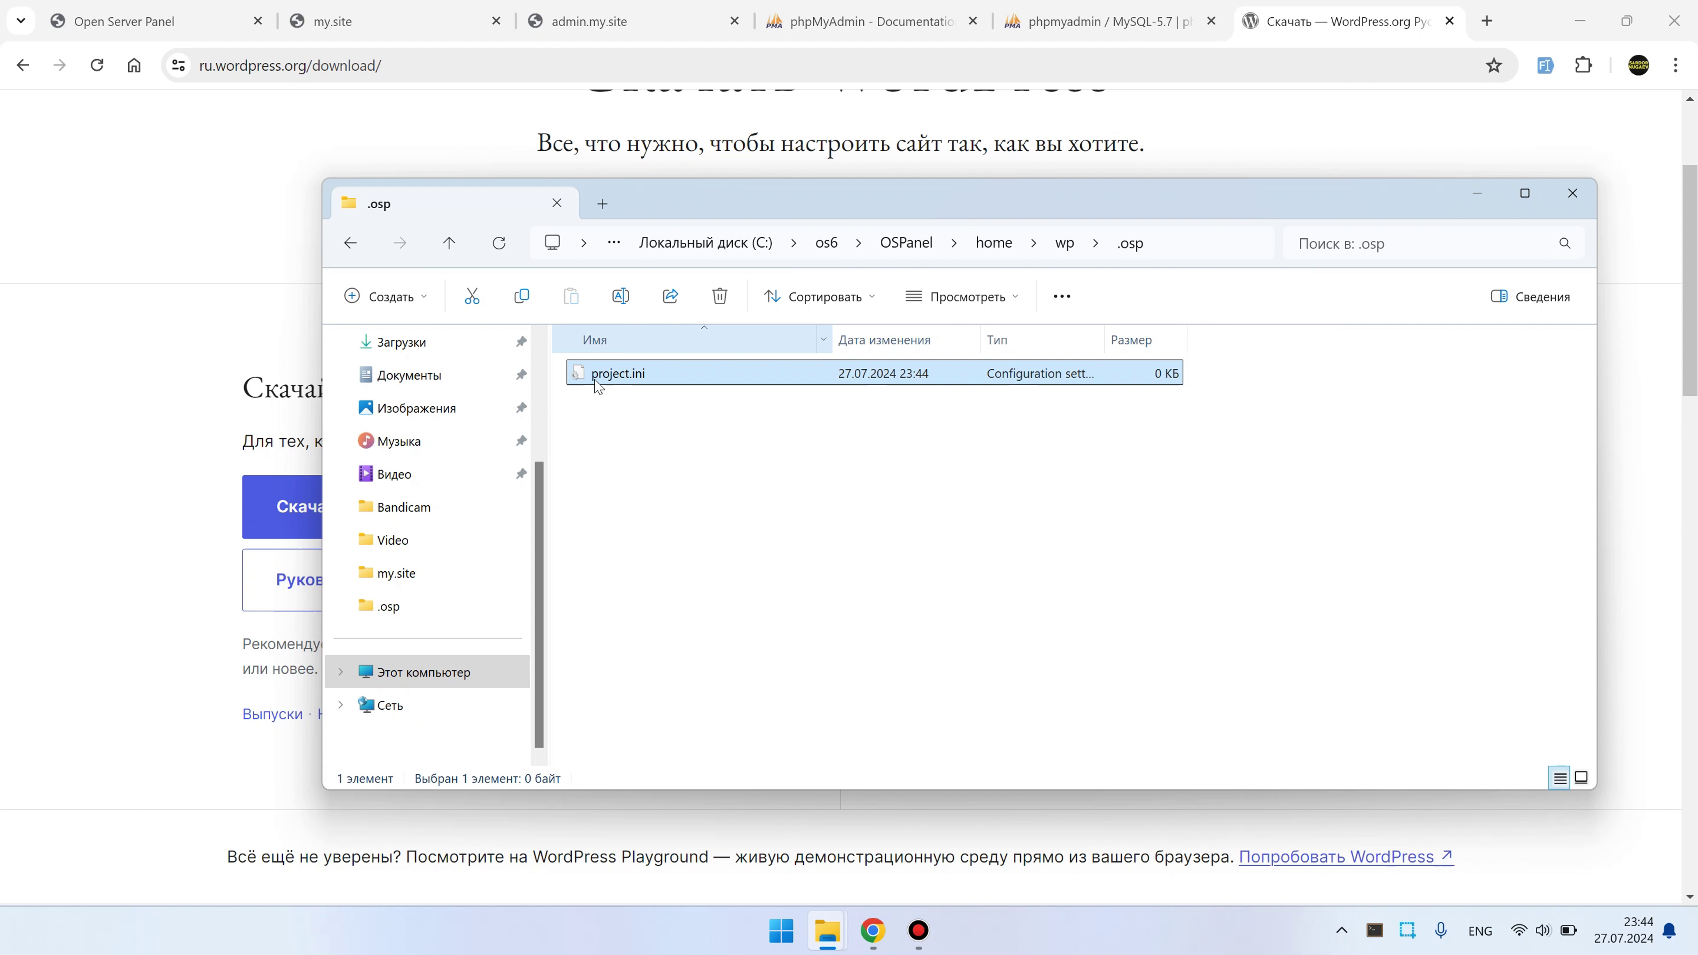
pyautogui.rightClick(621, 376)
pyautogui.click(716, 438)
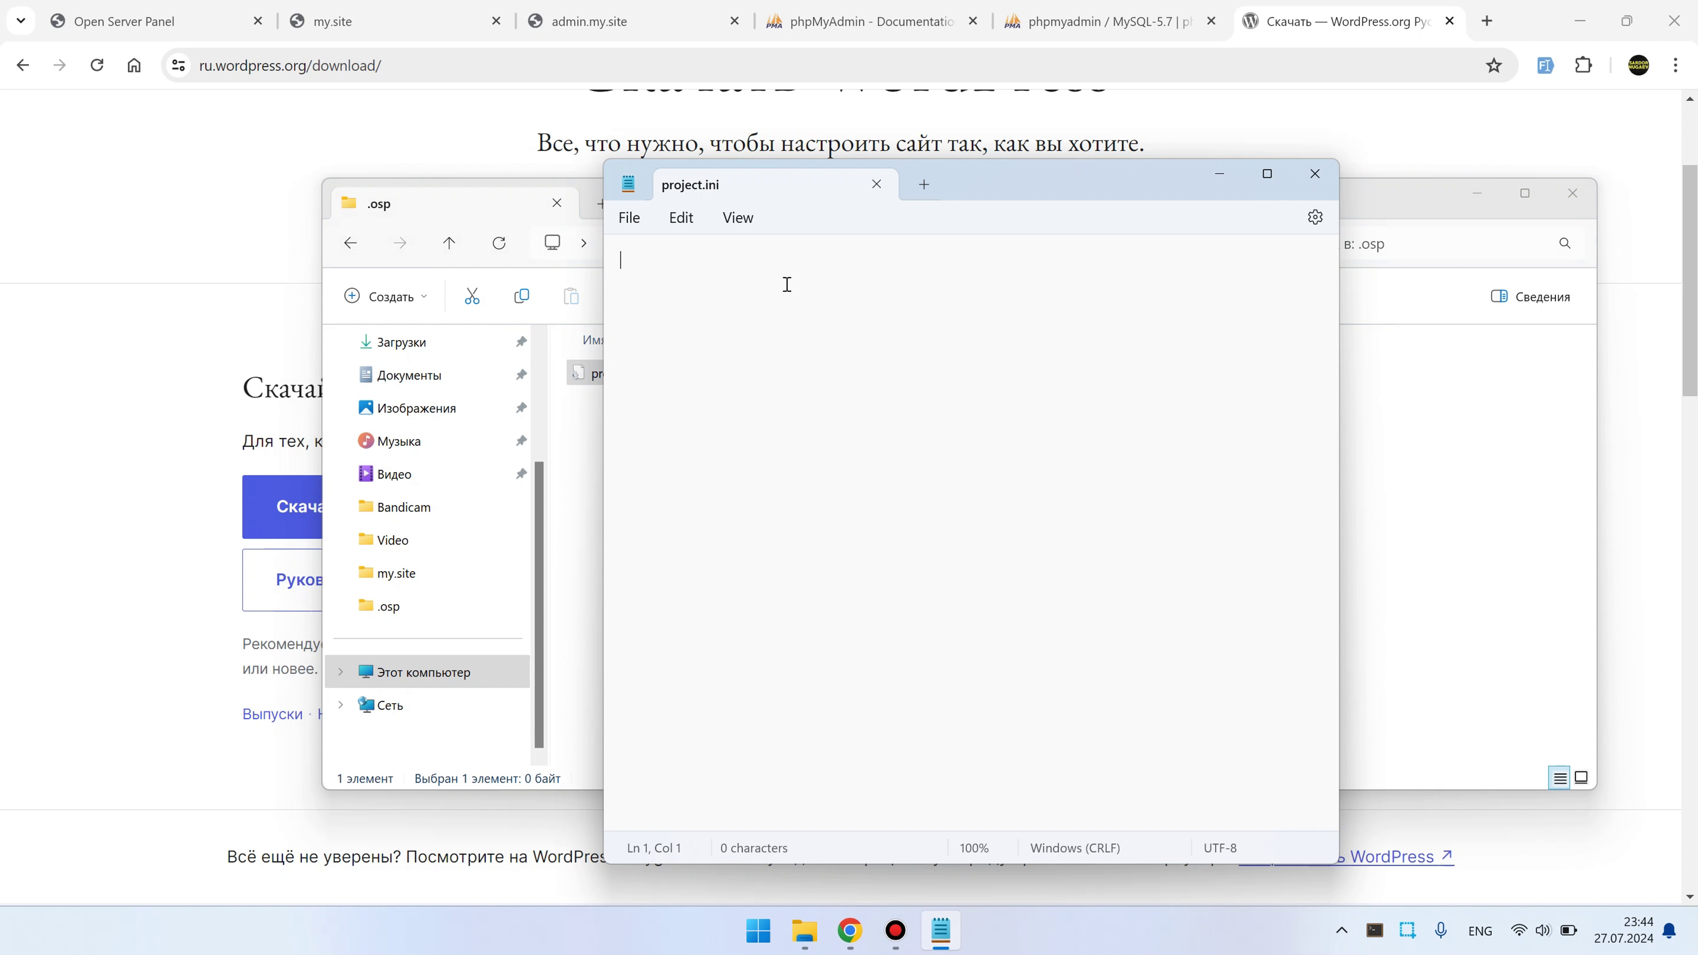
pyautogui.write('[]')
pyautogui.write('wo')
pyautogui.write('rdpress')
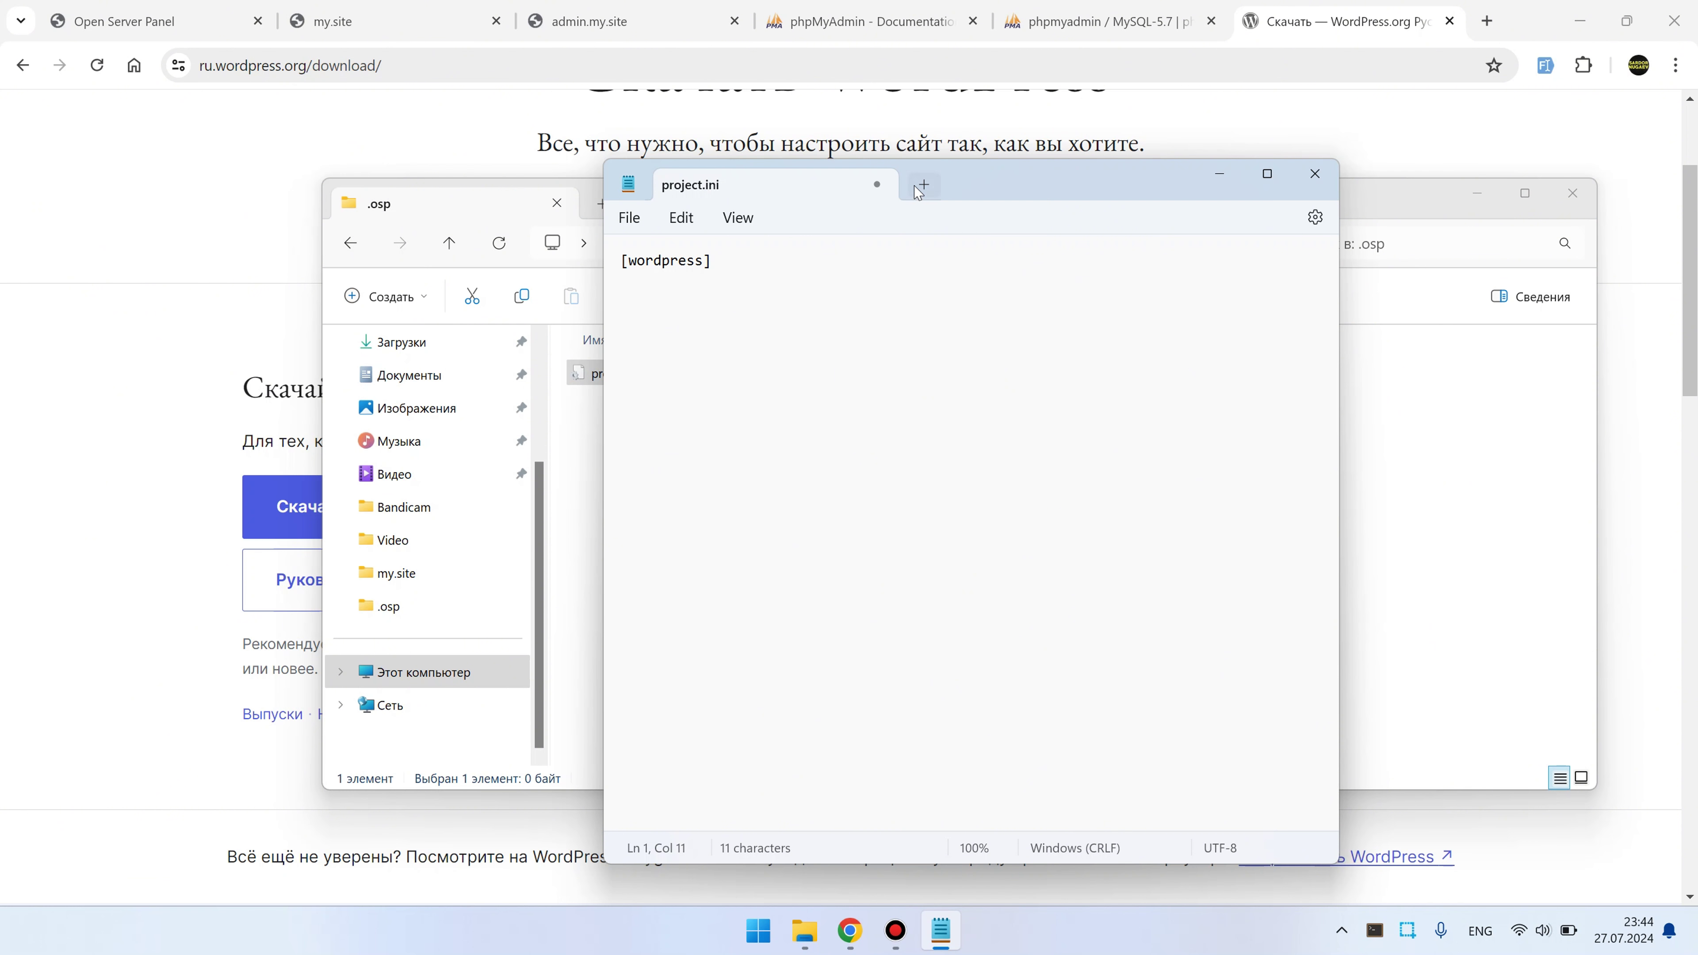
pyautogui.moveTo(917, 192); pyautogui.dragTo(1067, 384)
pyautogui.doubleClick(786, 247)
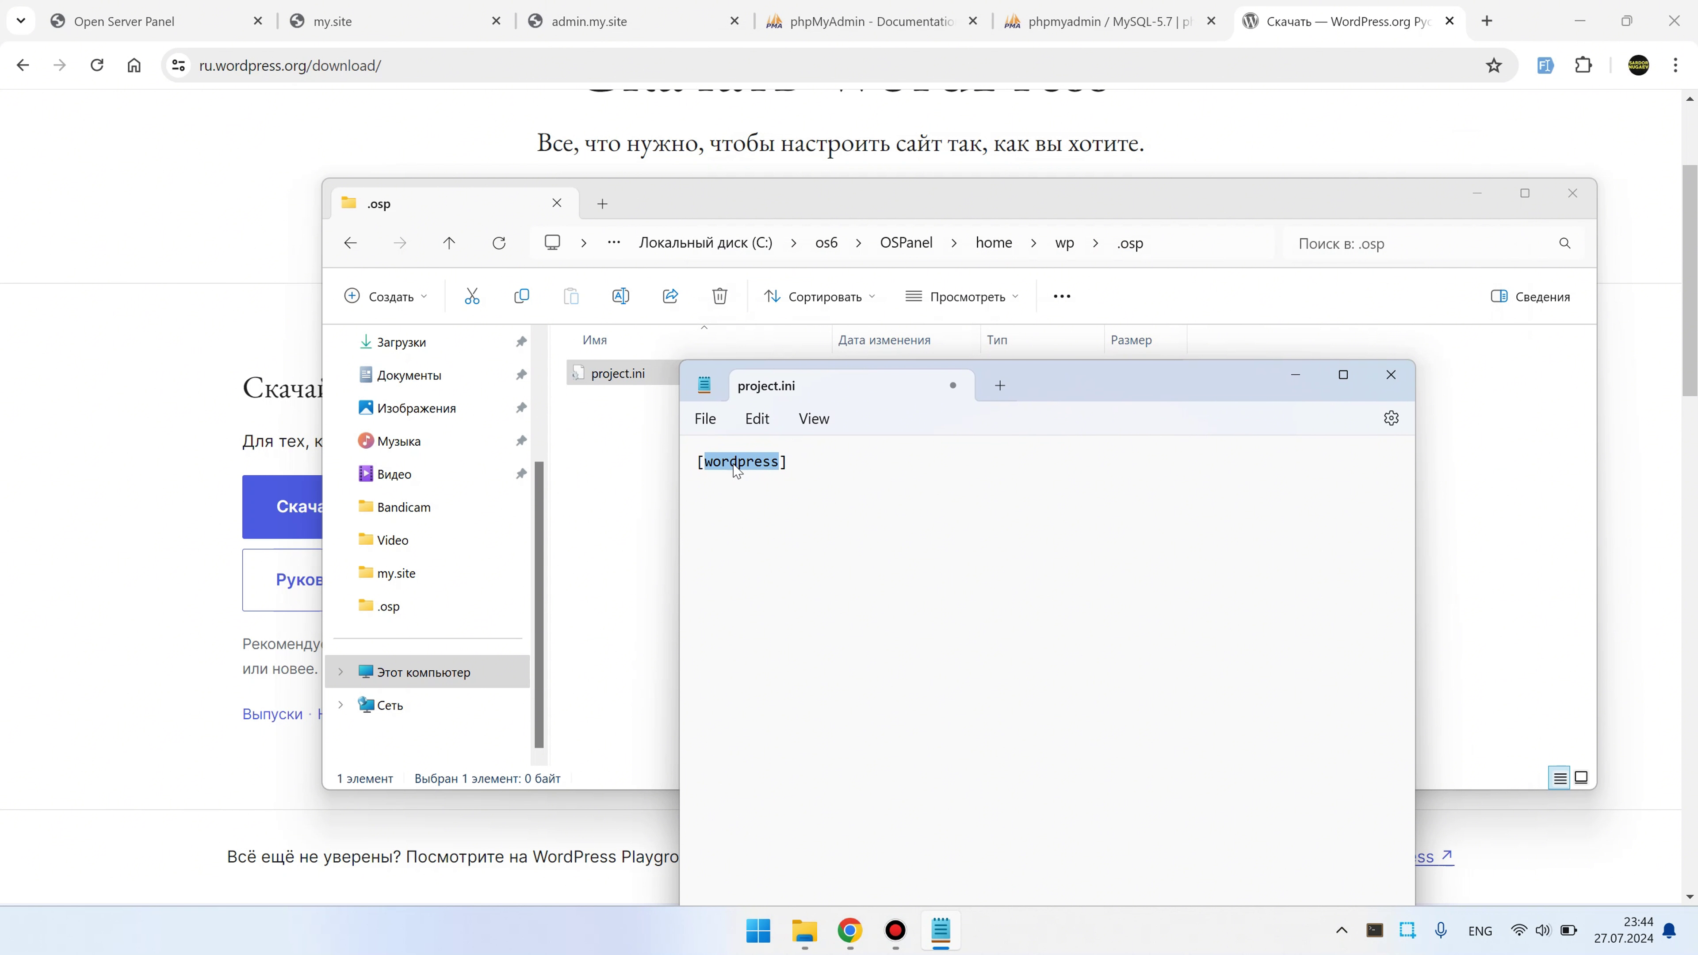
pyautogui.click(769, 460)
pyautogui.doubleClick(751, 462)
# Add the lines php_engine = PHP-7.4 and public_dir = {base_dir}\public under [wordpress]
pyautogui.moveTo(1049, 382); pyautogui.dragTo(1103, 233)
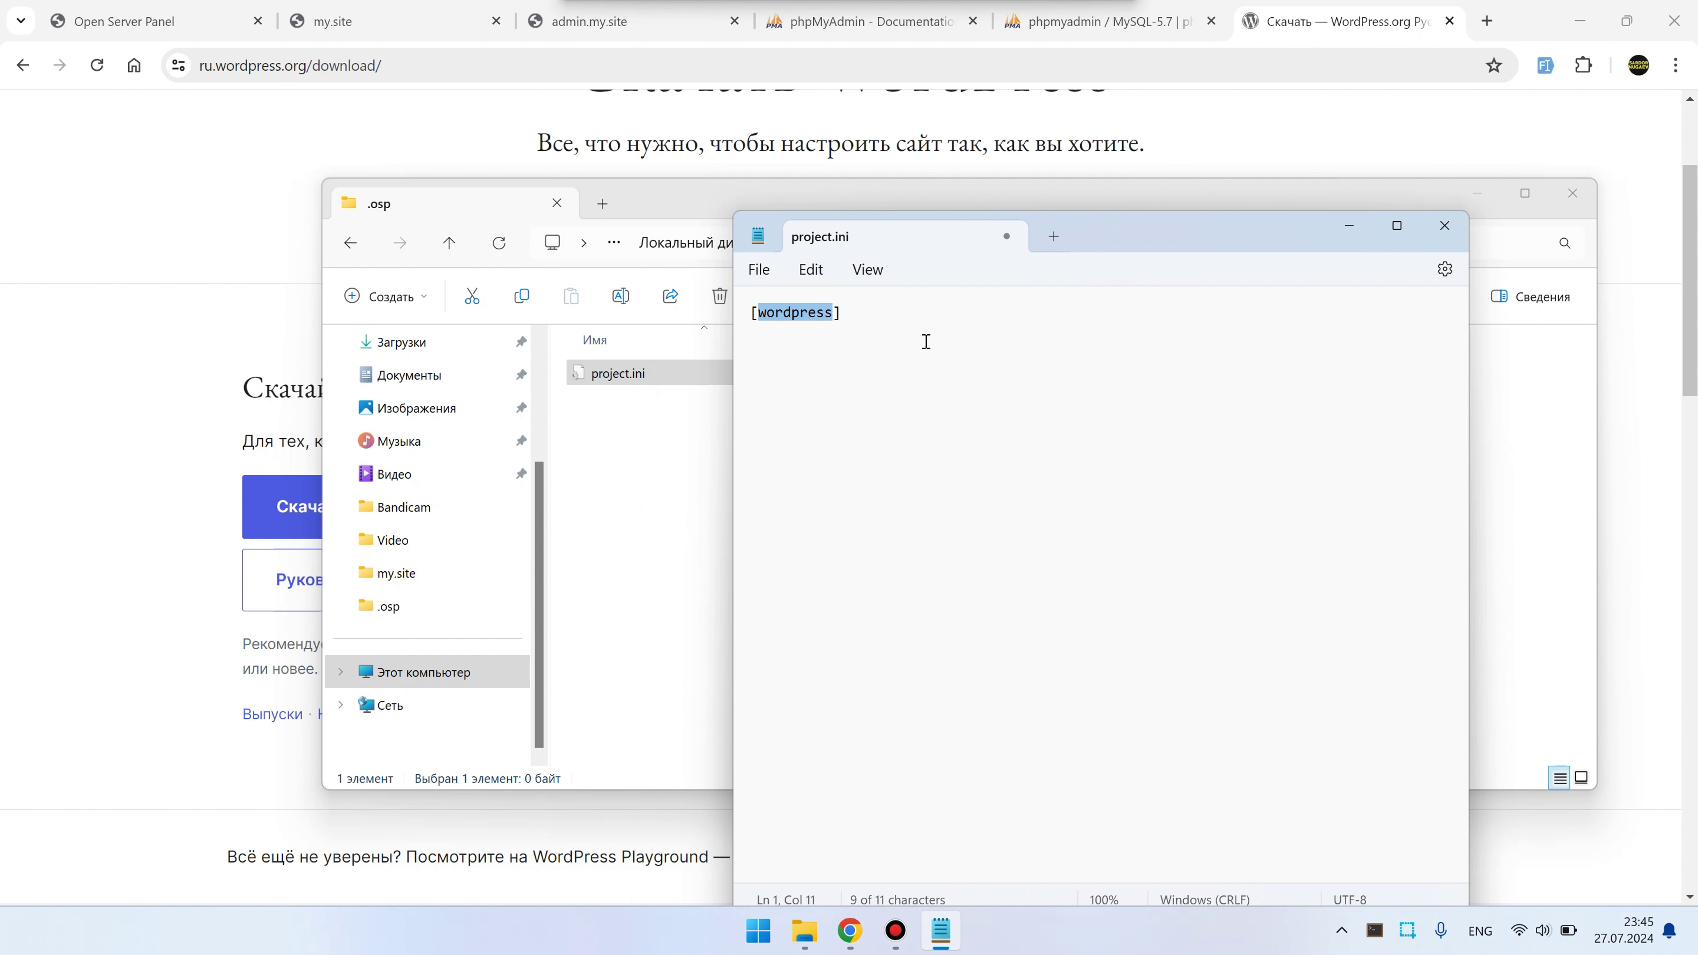
pyautogui.click(929, 316)
pyautogui.press('Return')
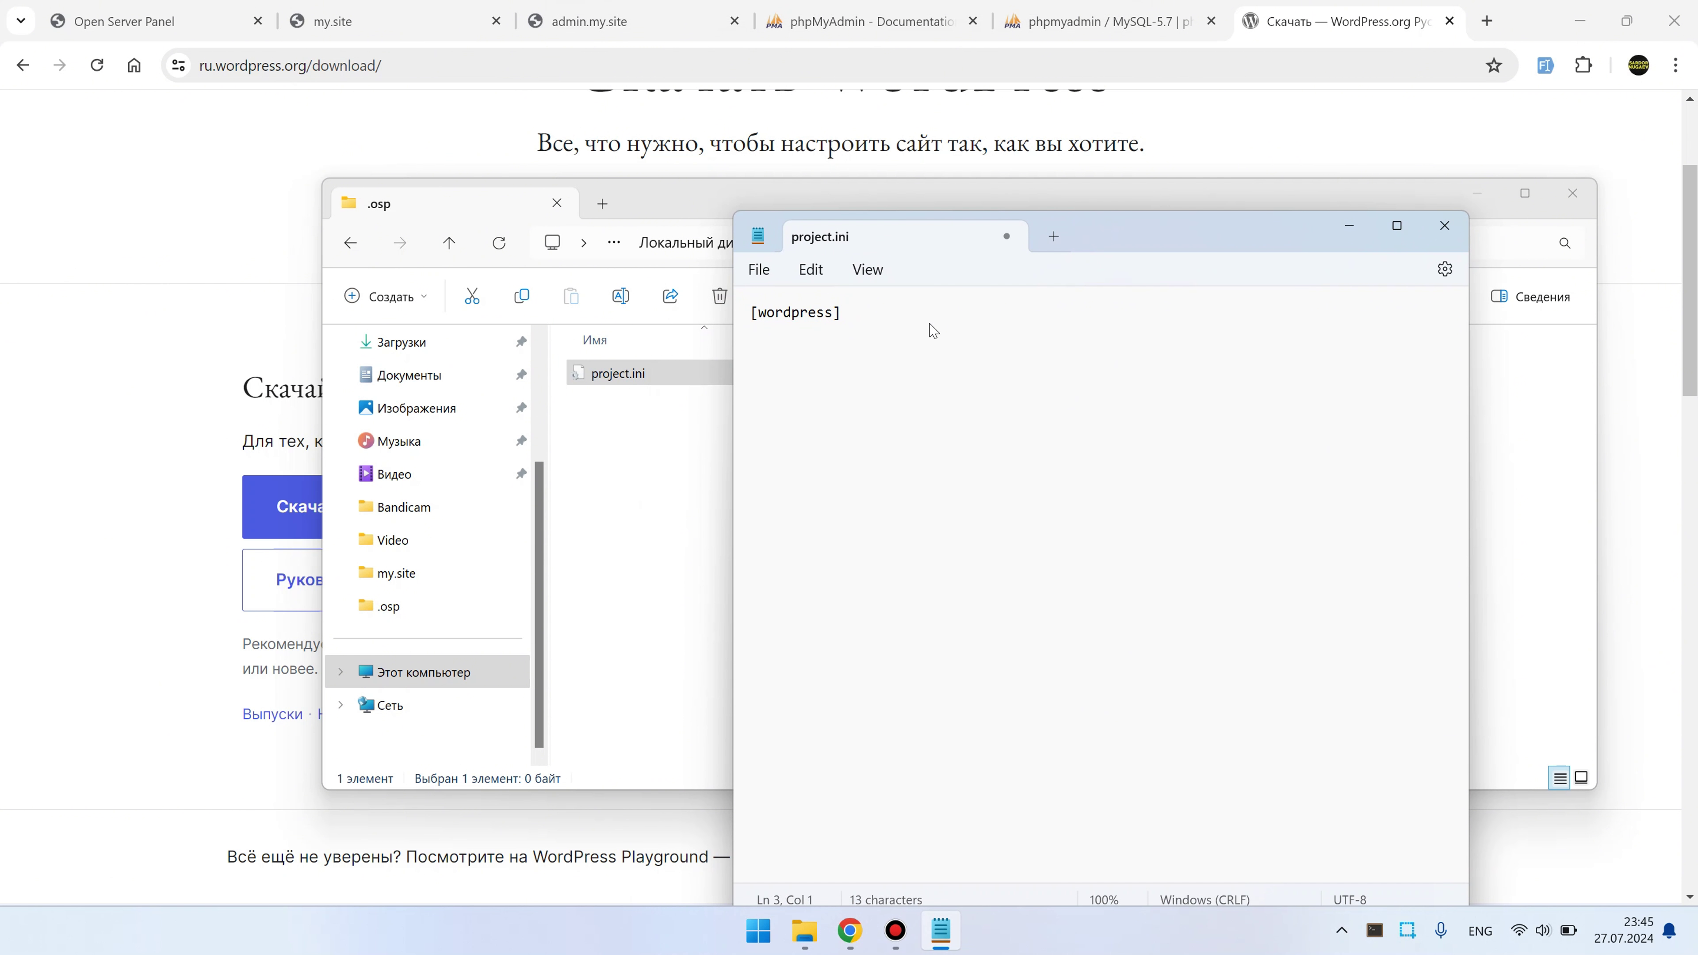
pyautogui.write('php_engin')
pyautogui.write('7.4')
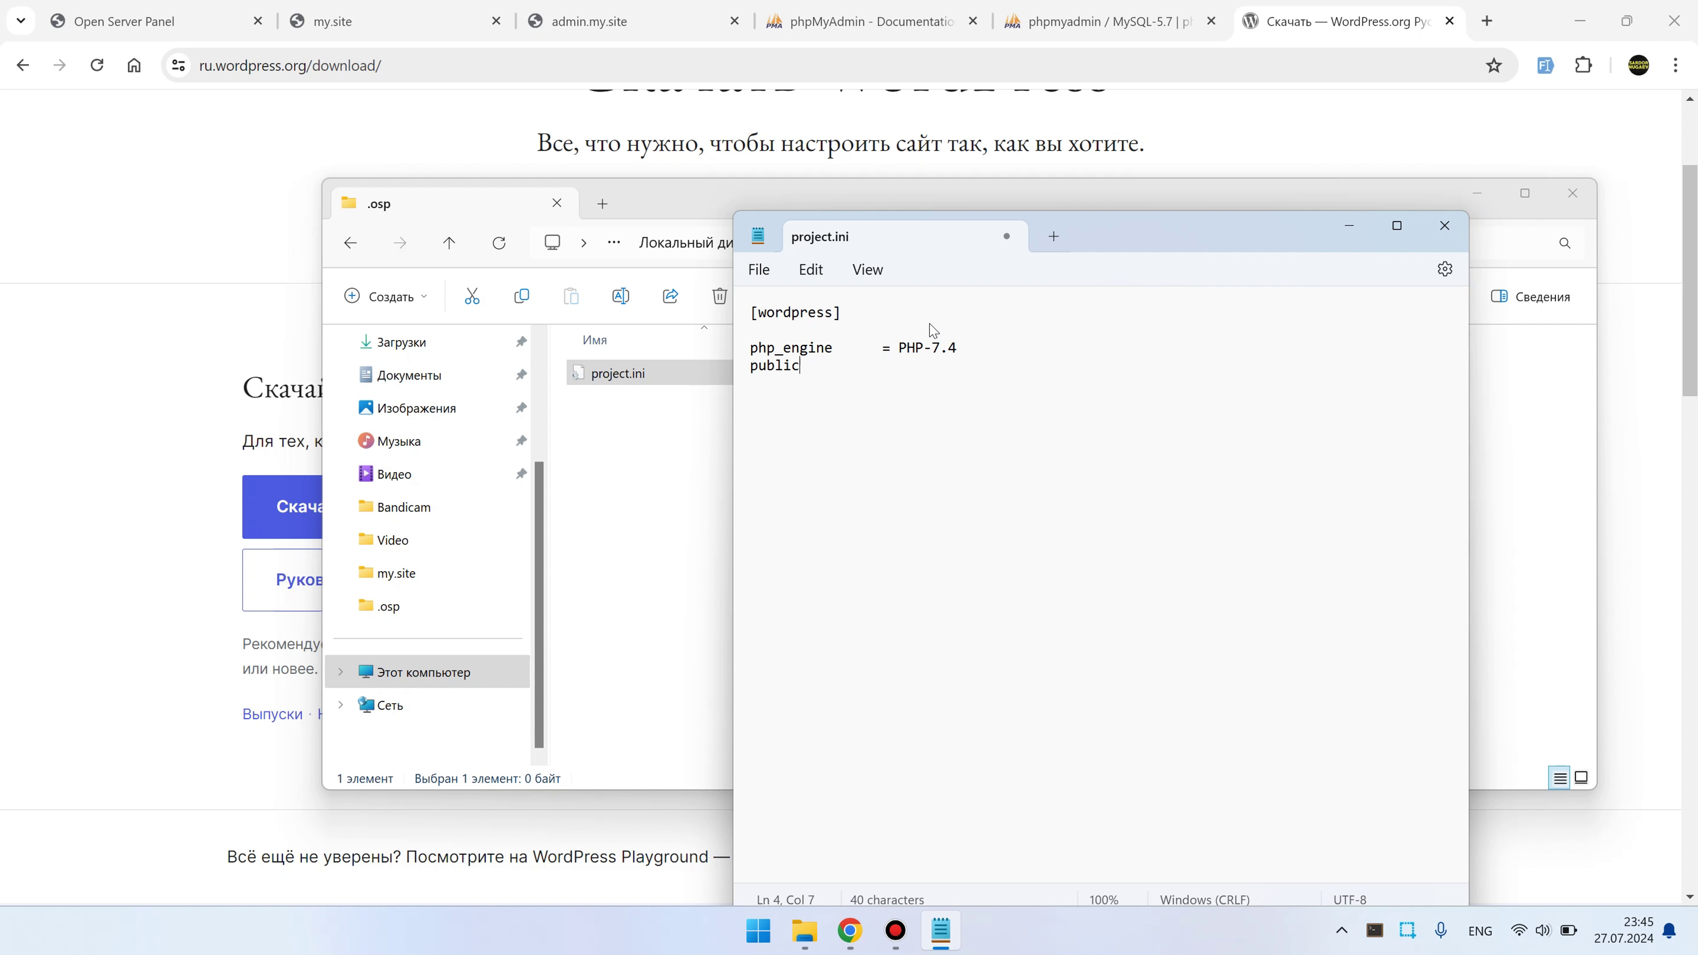
pyautogui.write('_d')
pyautogui.write('basew')
pyautogui.press('BackSpace')
pyautogui.write('_dir}\\public')
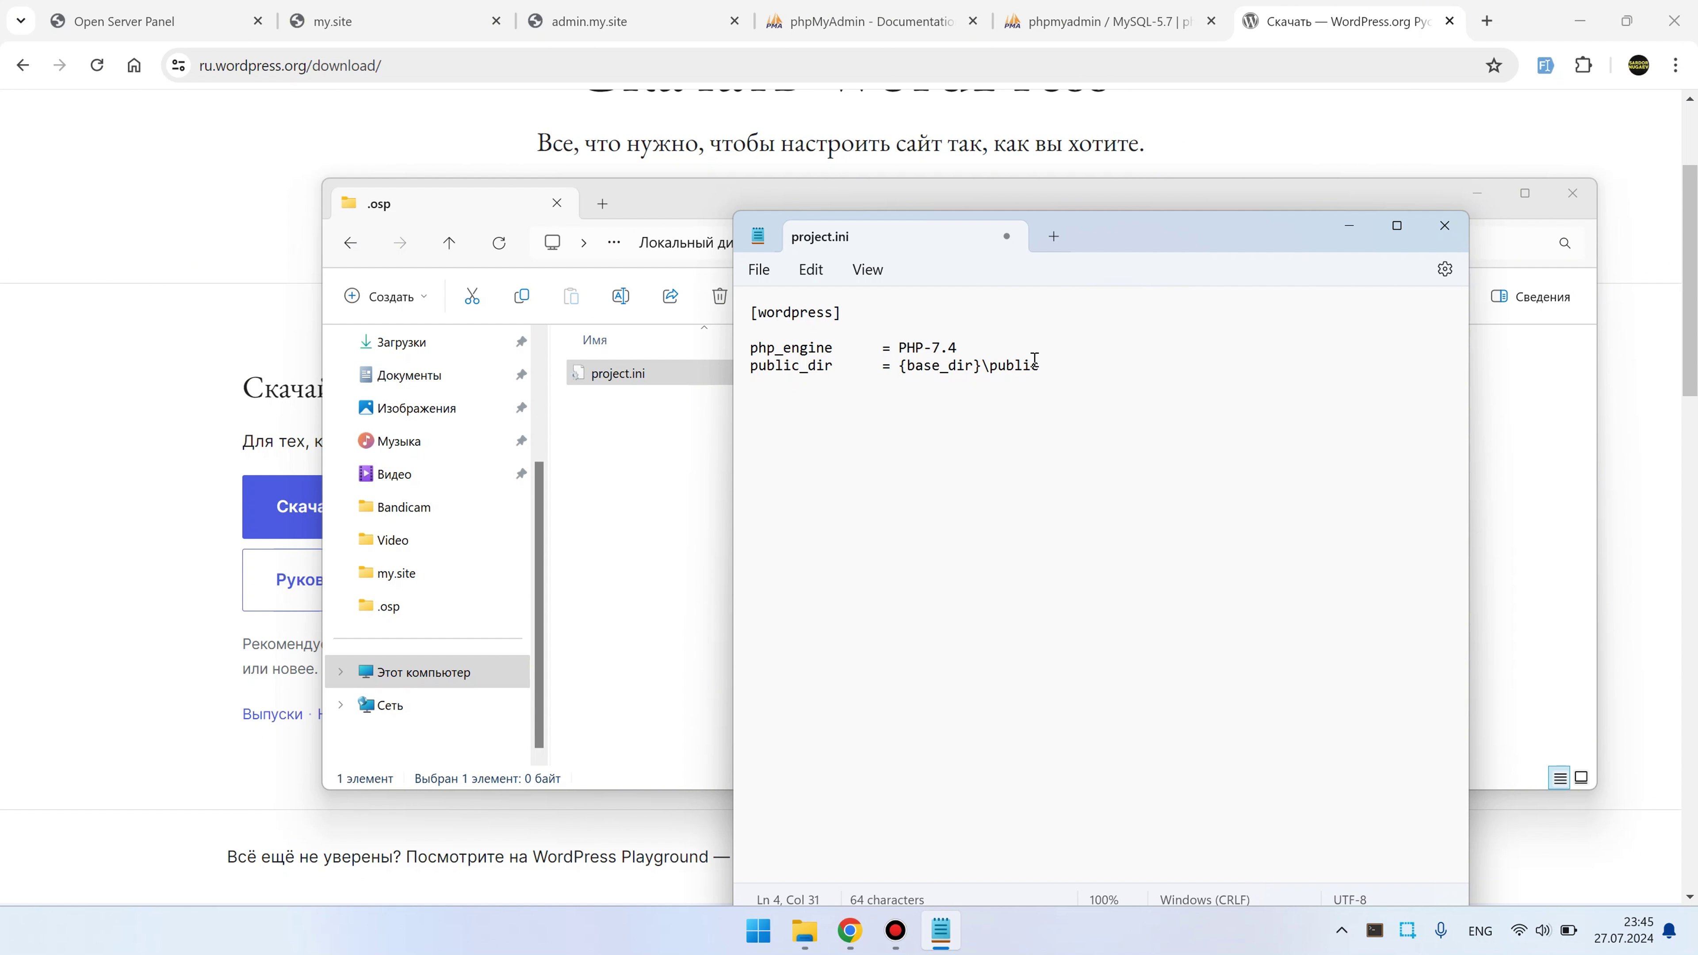
pyautogui.doubleClick(996, 366)
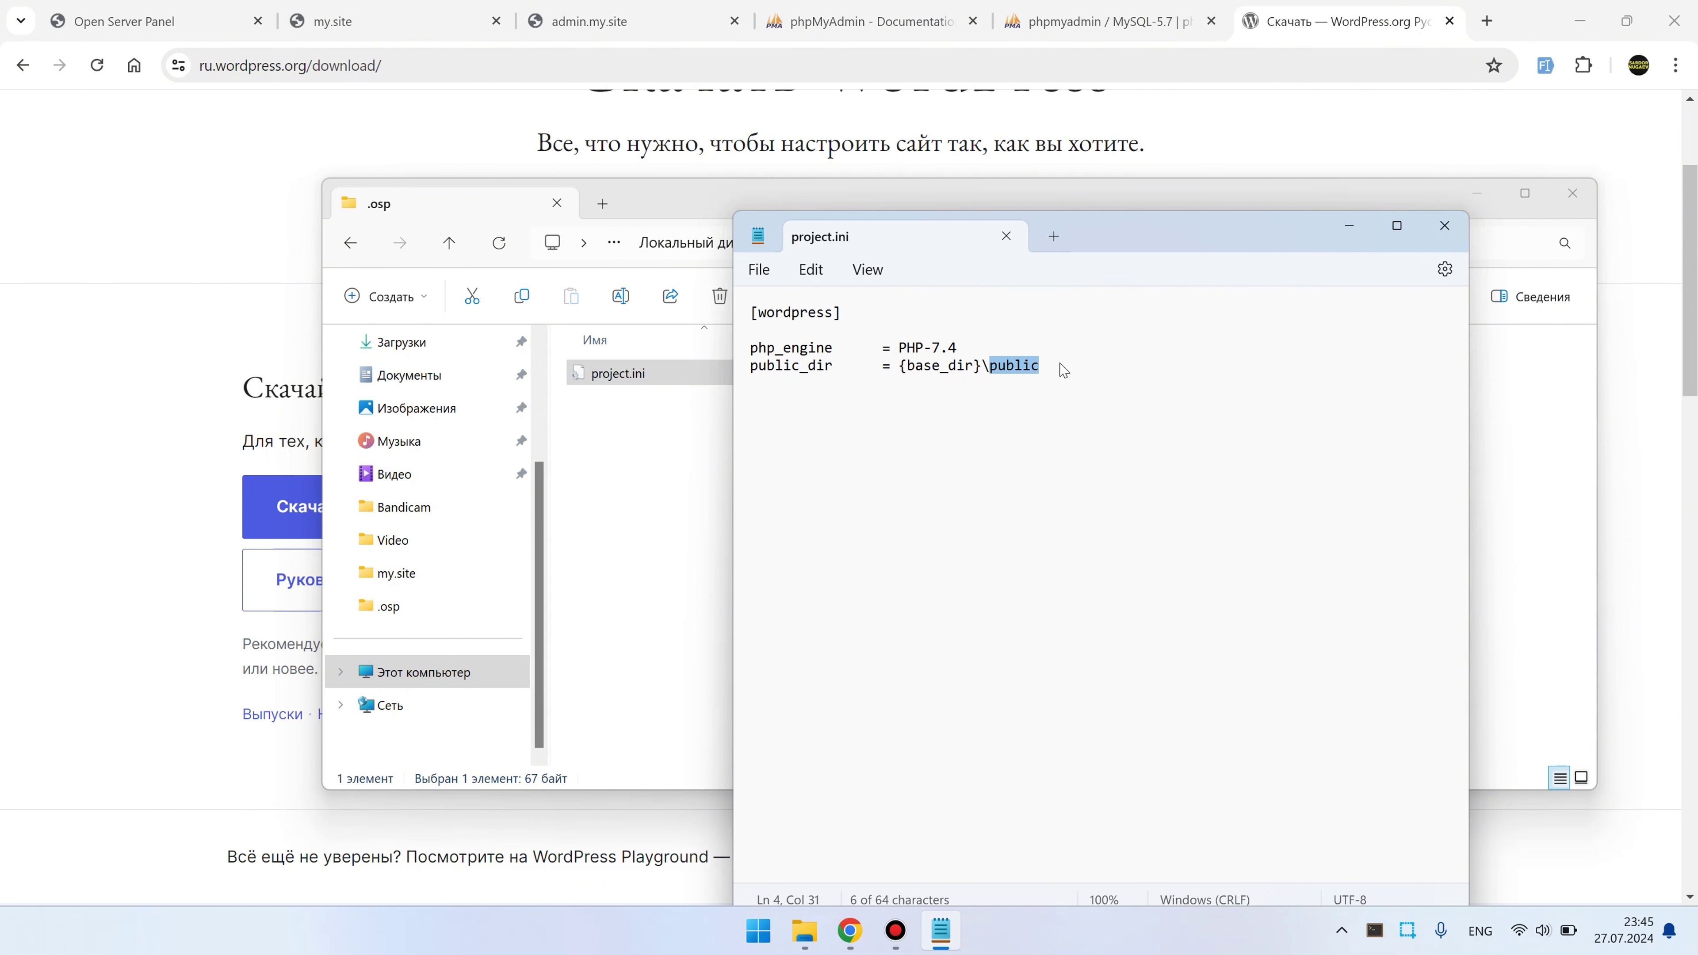
# Create an empty public folder inside wp and open it
pyautogui.click(448, 242)
pyautogui.rightClick(664, 444)
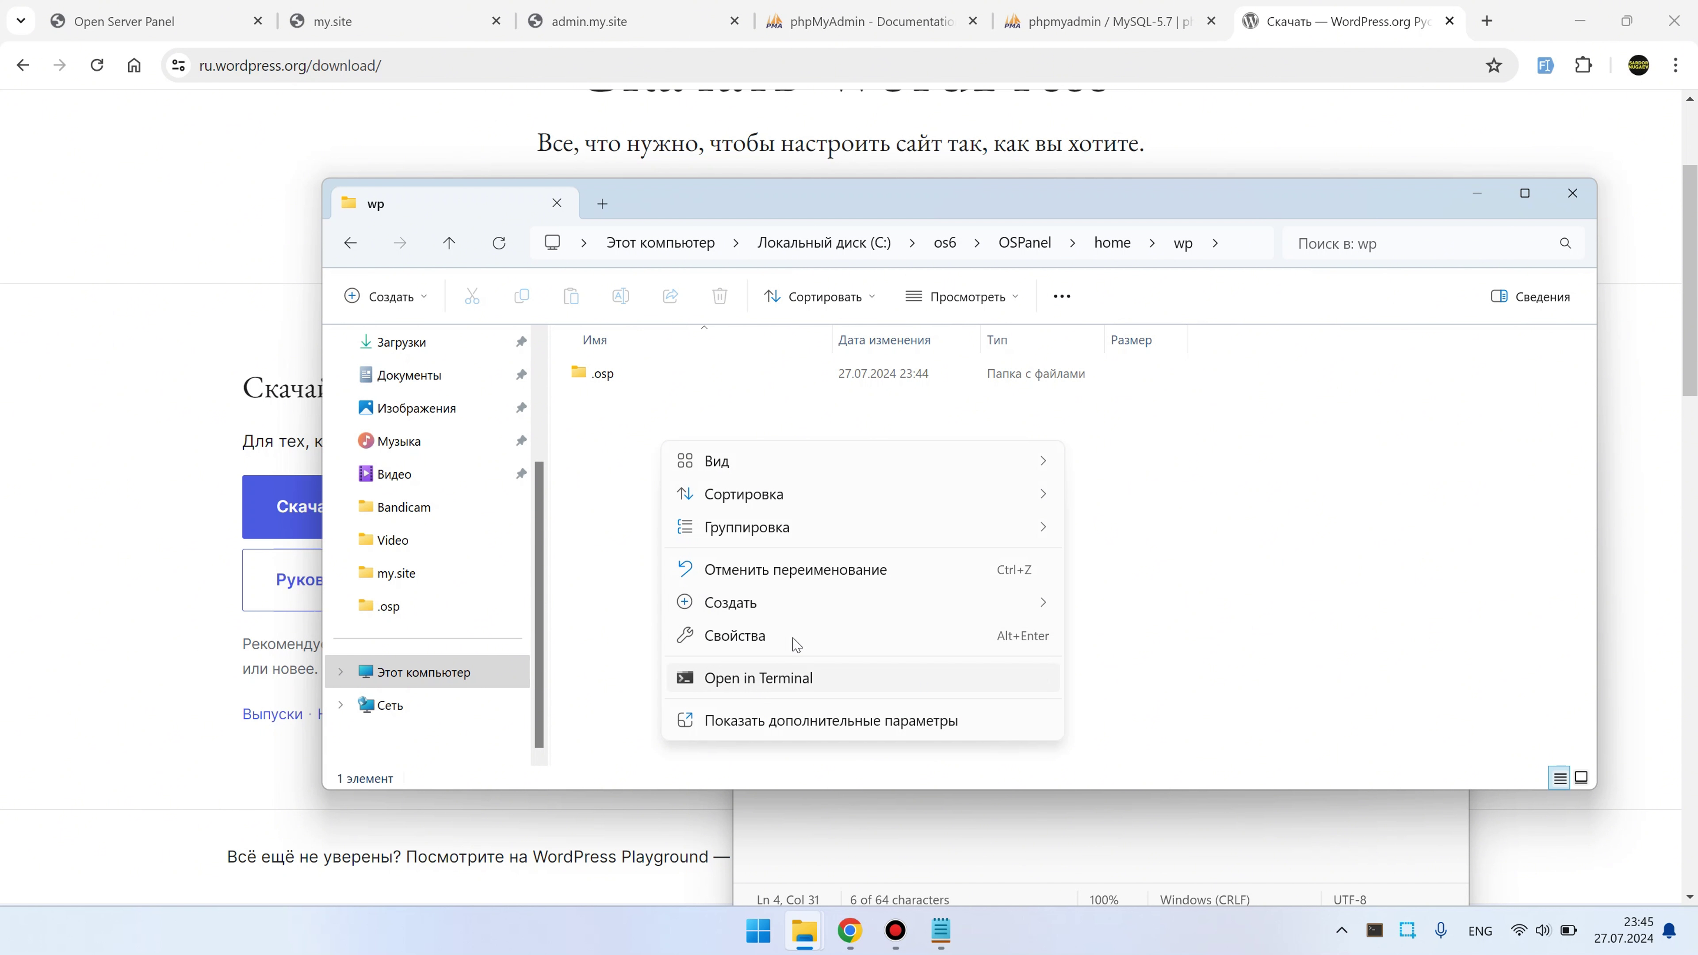
pyautogui.moveTo(799, 604)
pyautogui.click(1091, 606)
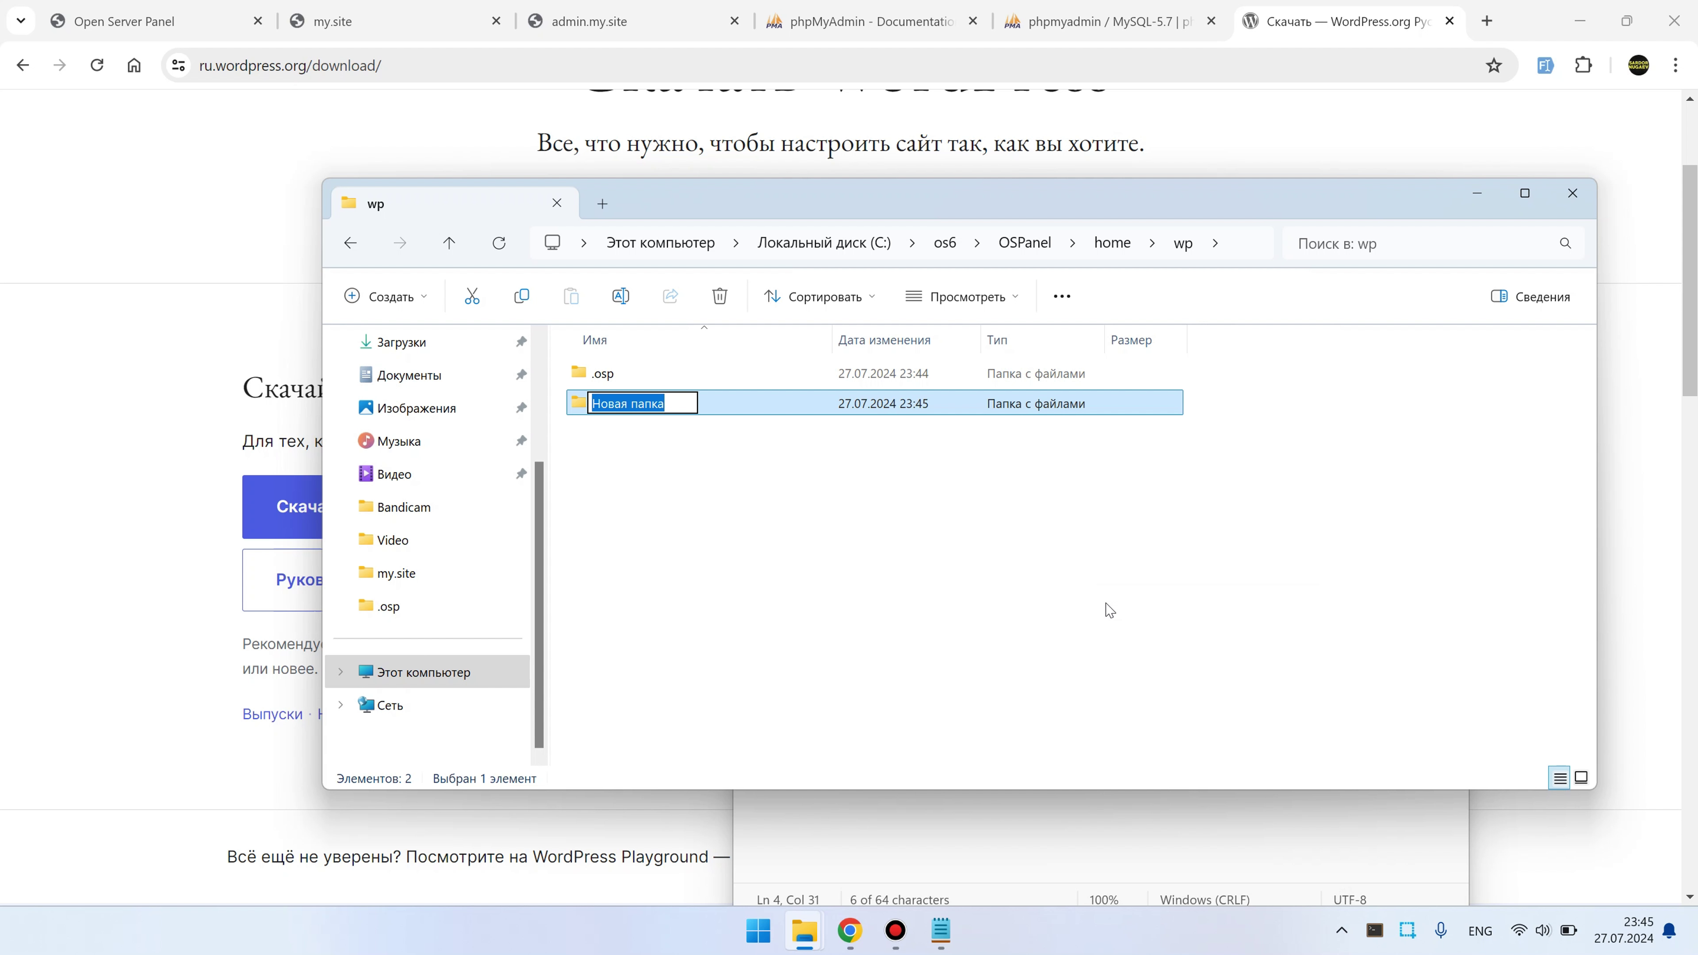
pyautogui.write('public')
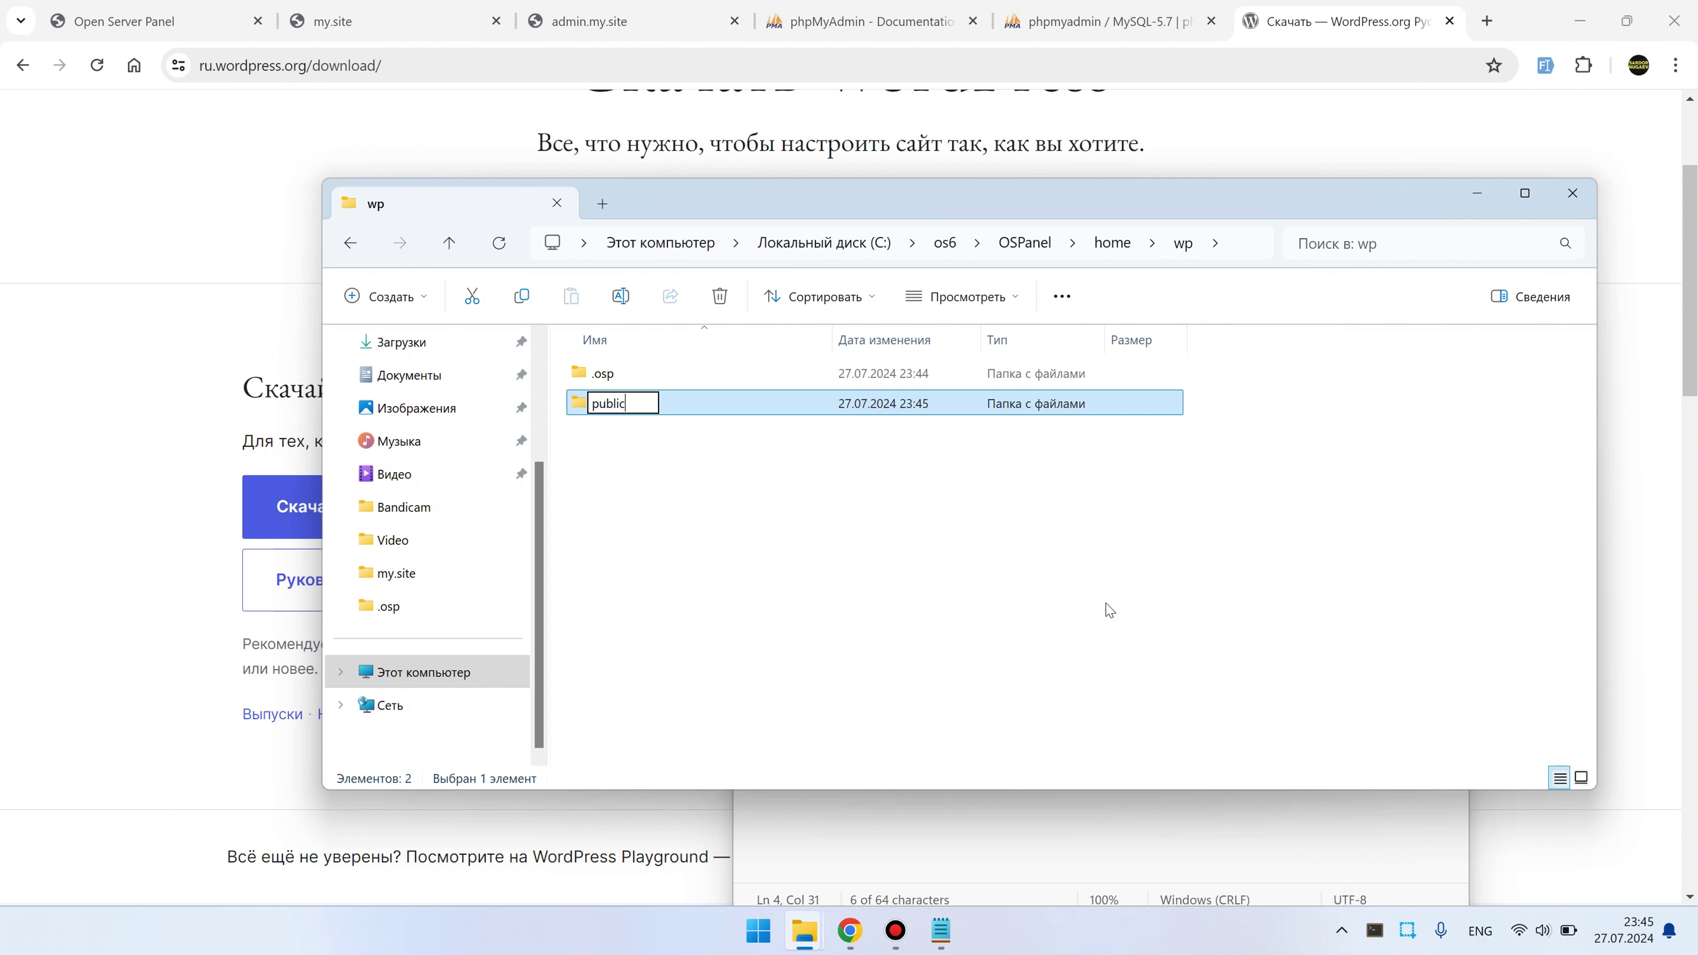
pyautogui.press('Return')
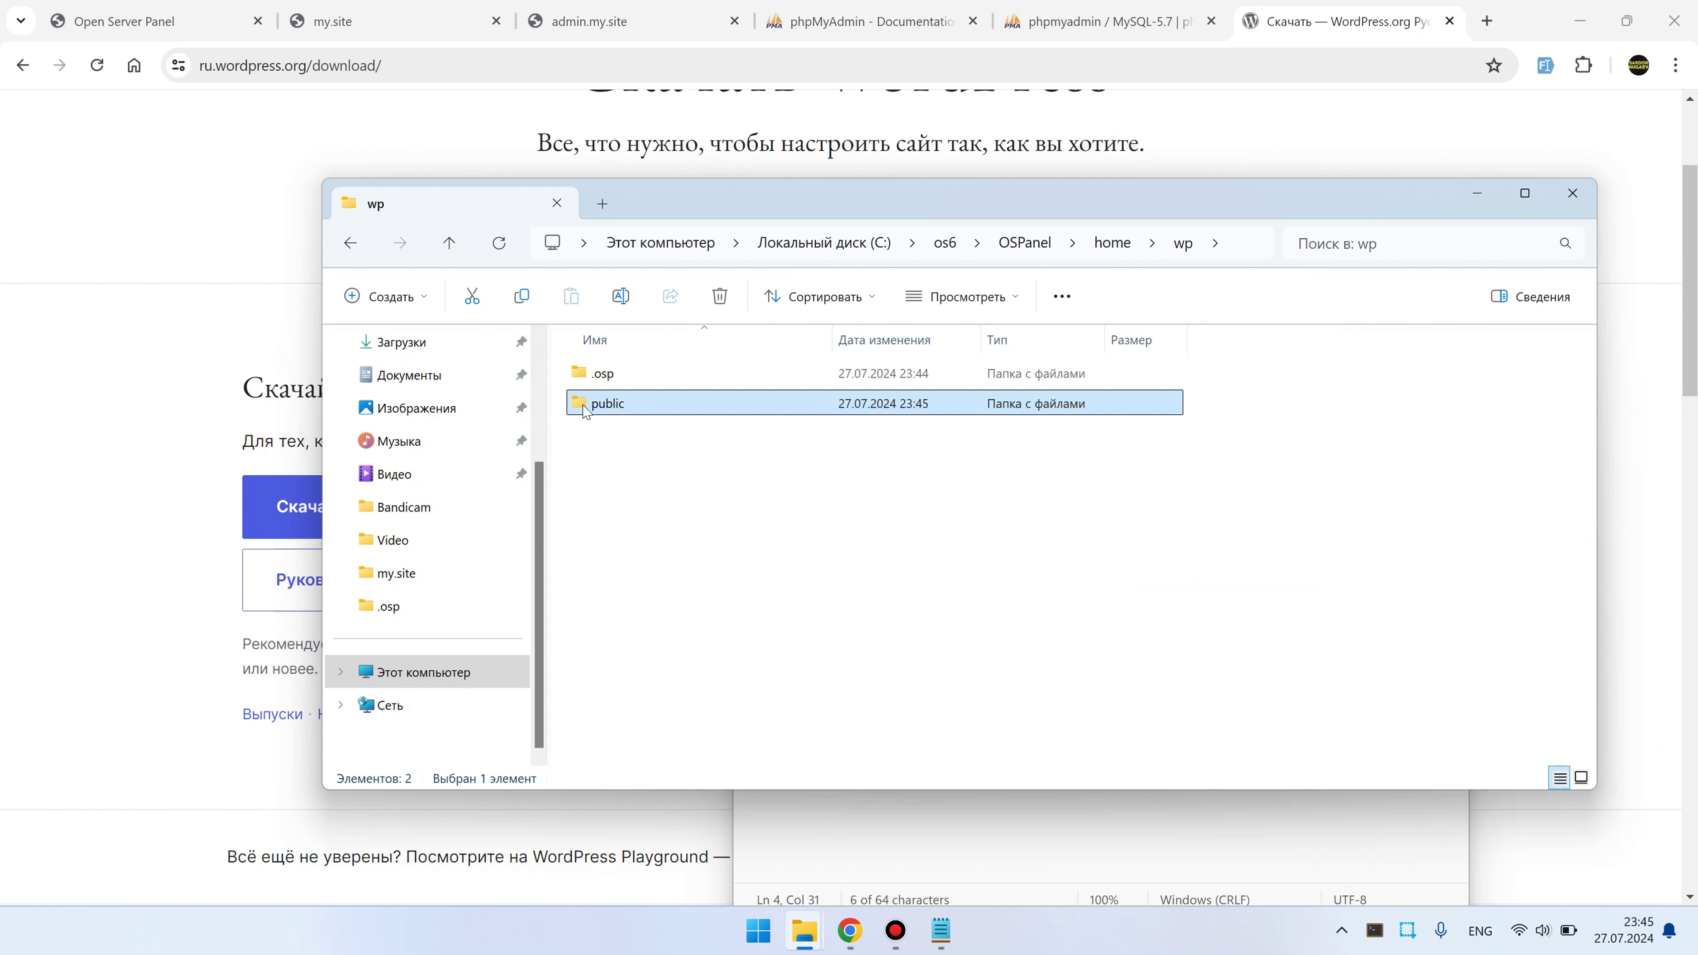
pyautogui.doubleClick(641, 408)
# Copy all items from wordpress-6.6.1-ru_RU\wordpress into the public folder
pyautogui.moveTo(805, 930)
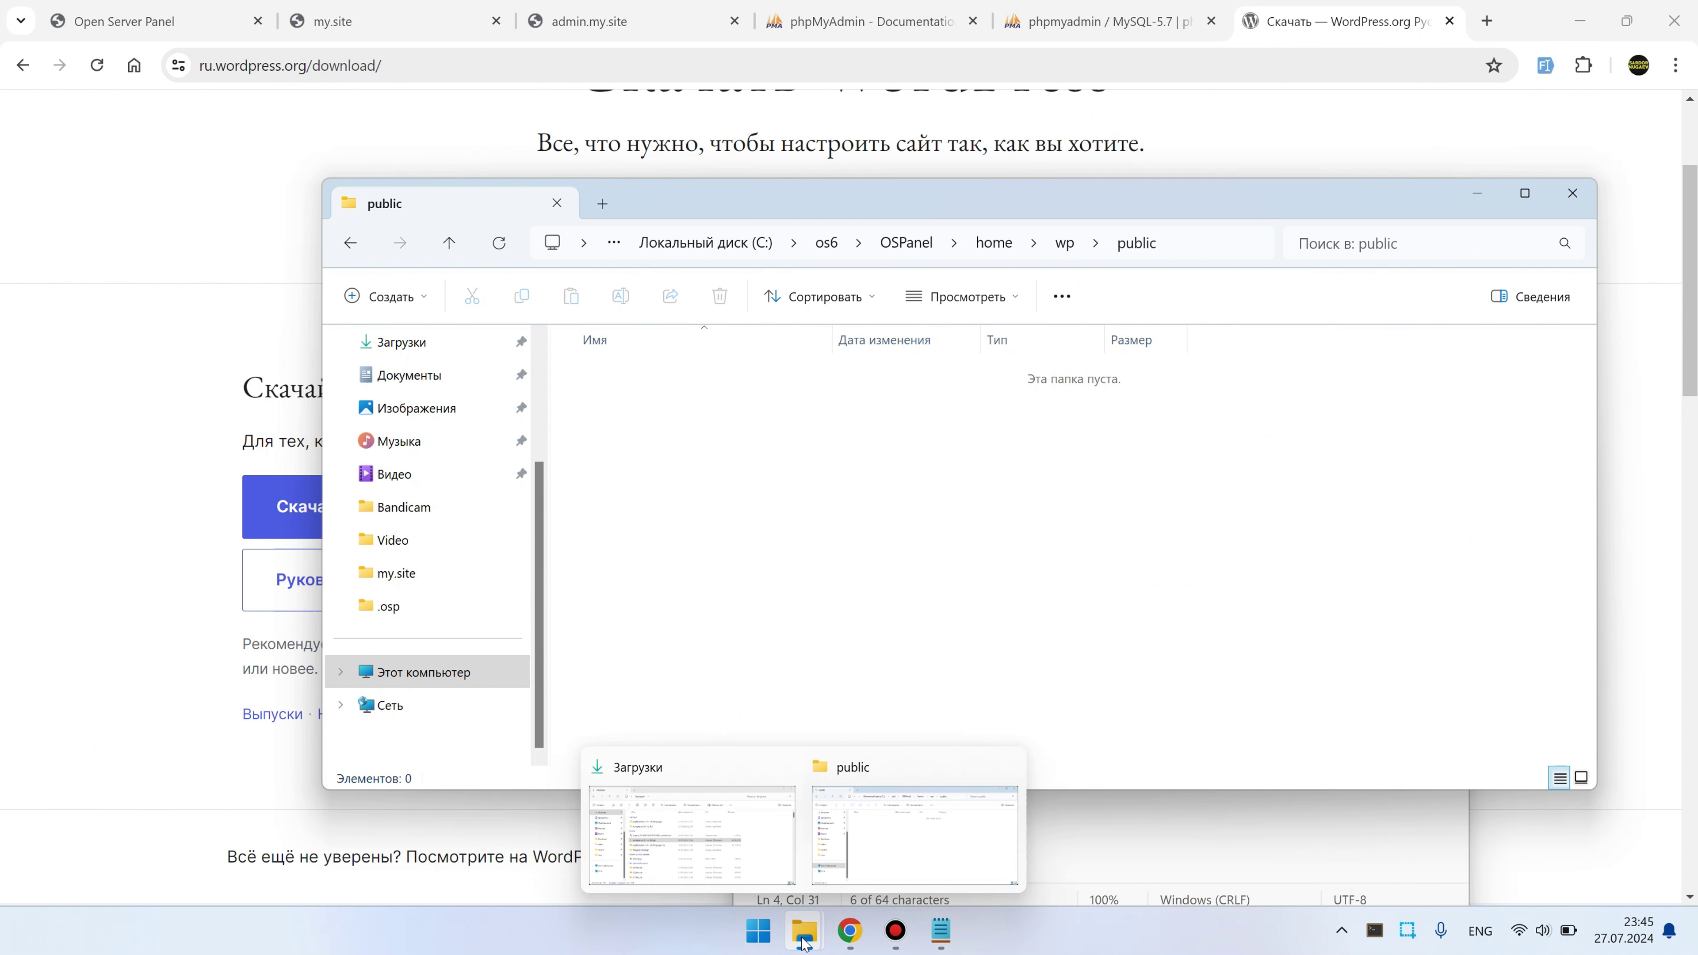
pyautogui.click(741, 844)
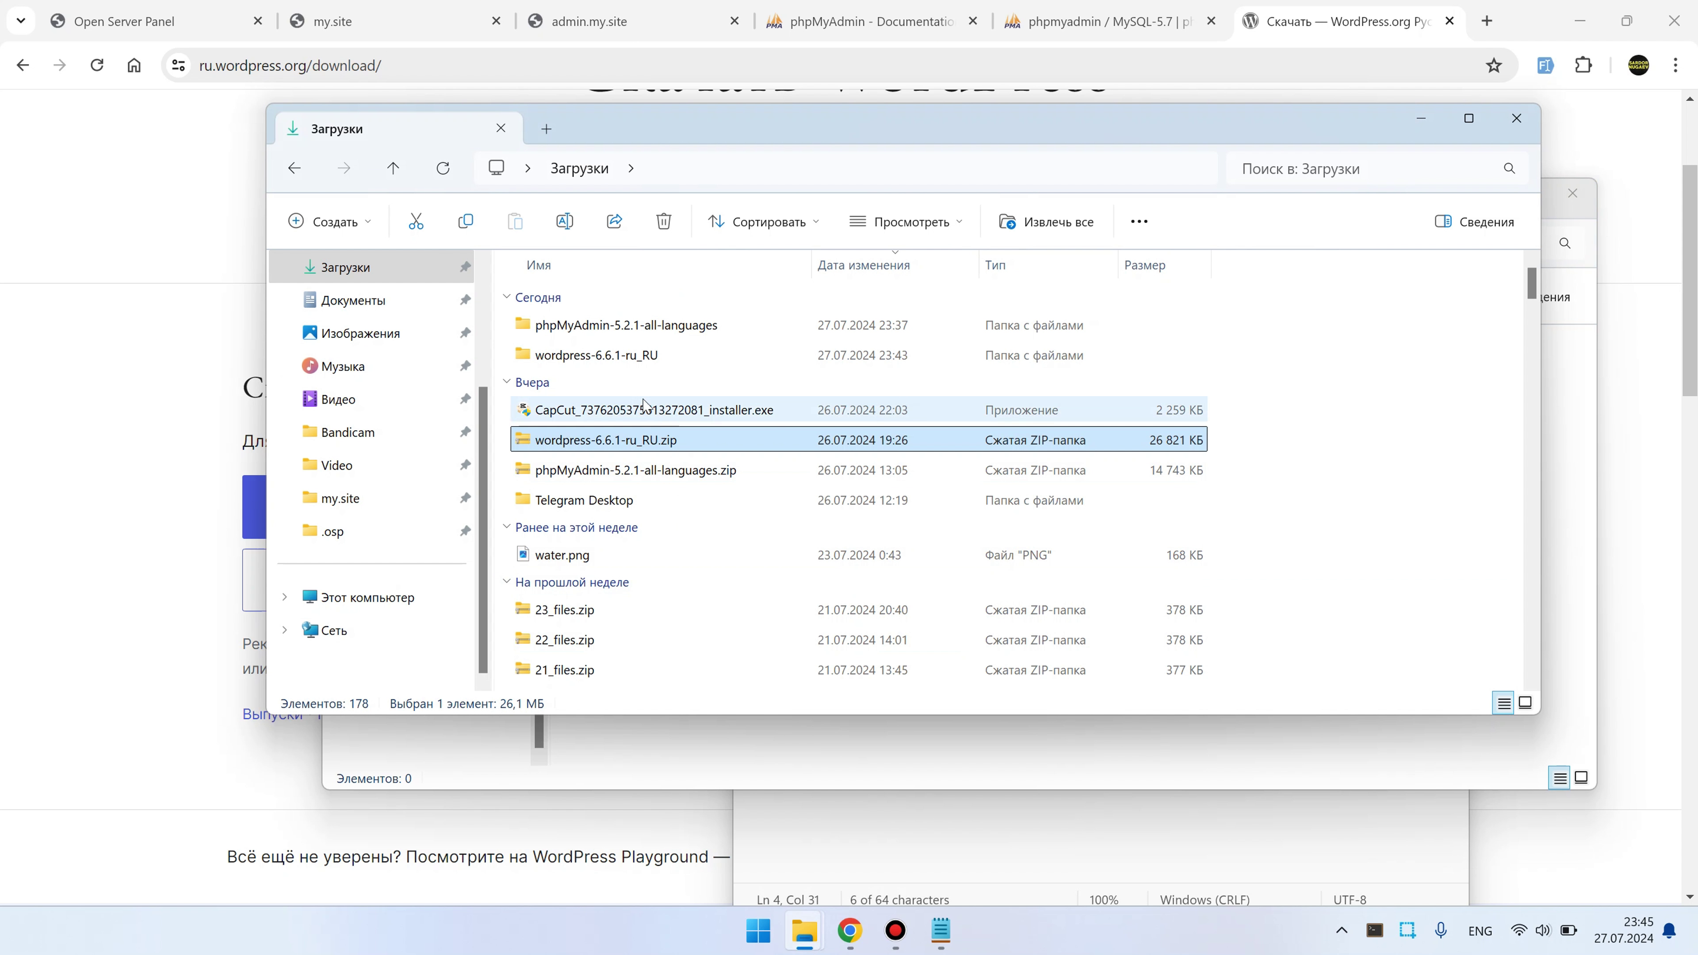
pyautogui.doubleClick(618, 356)
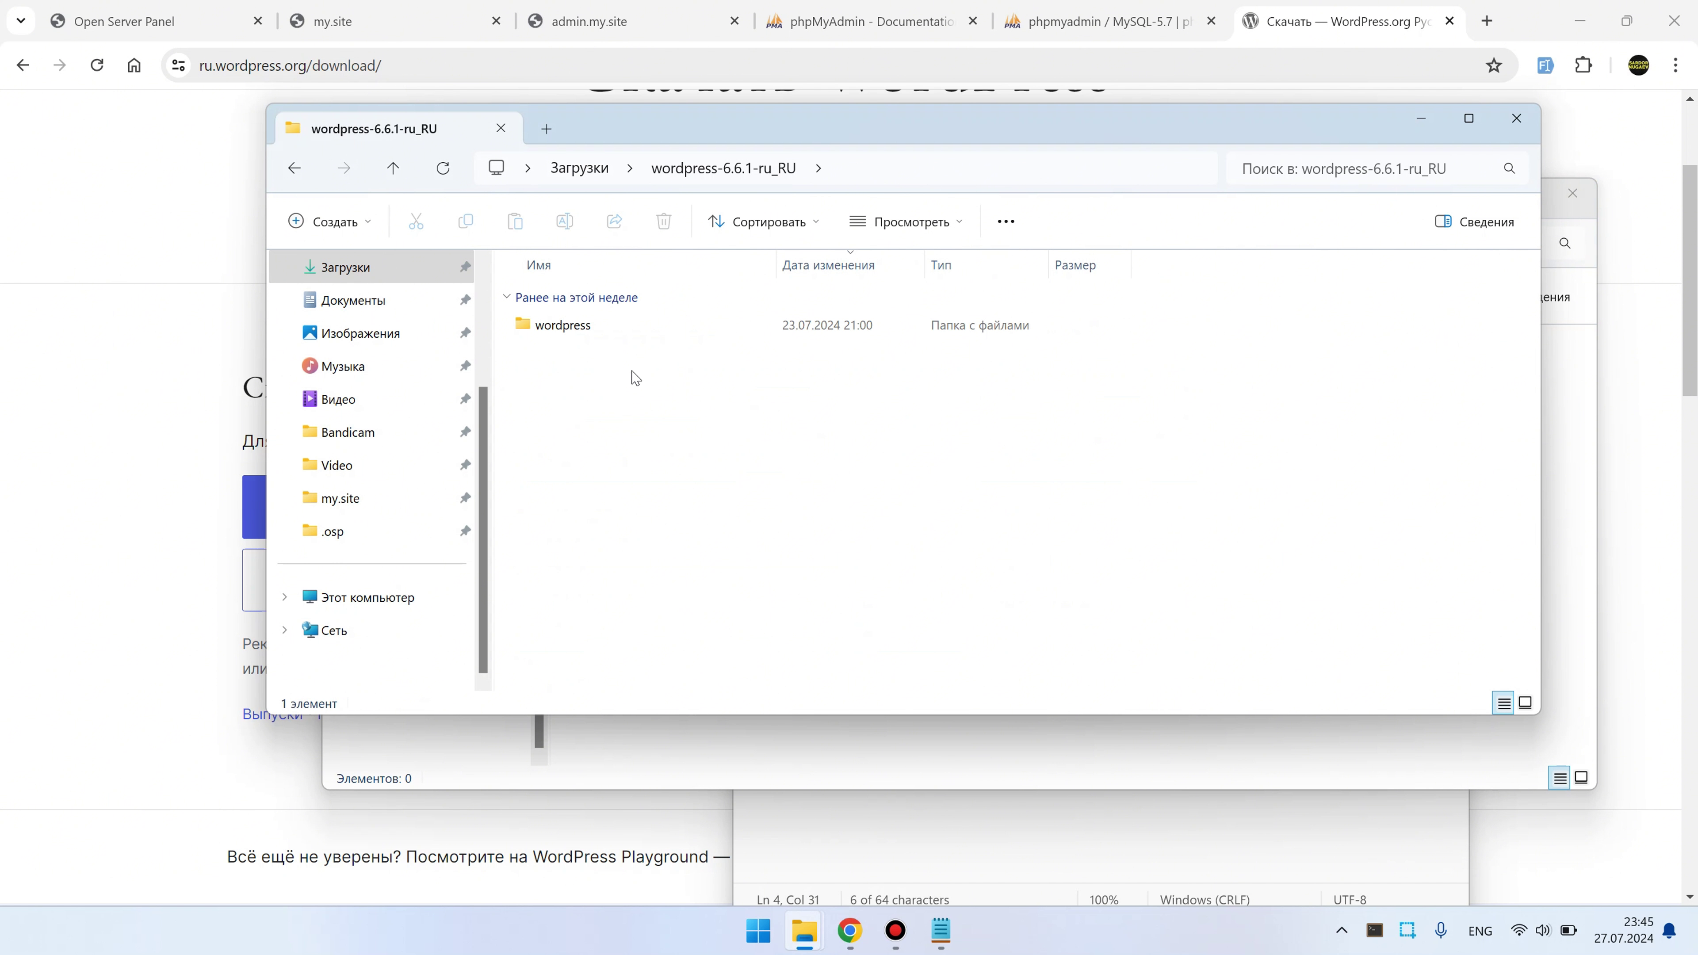
pyautogui.doubleClick(612, 358)
pyautogui.hotkey('ctrl', 'a')
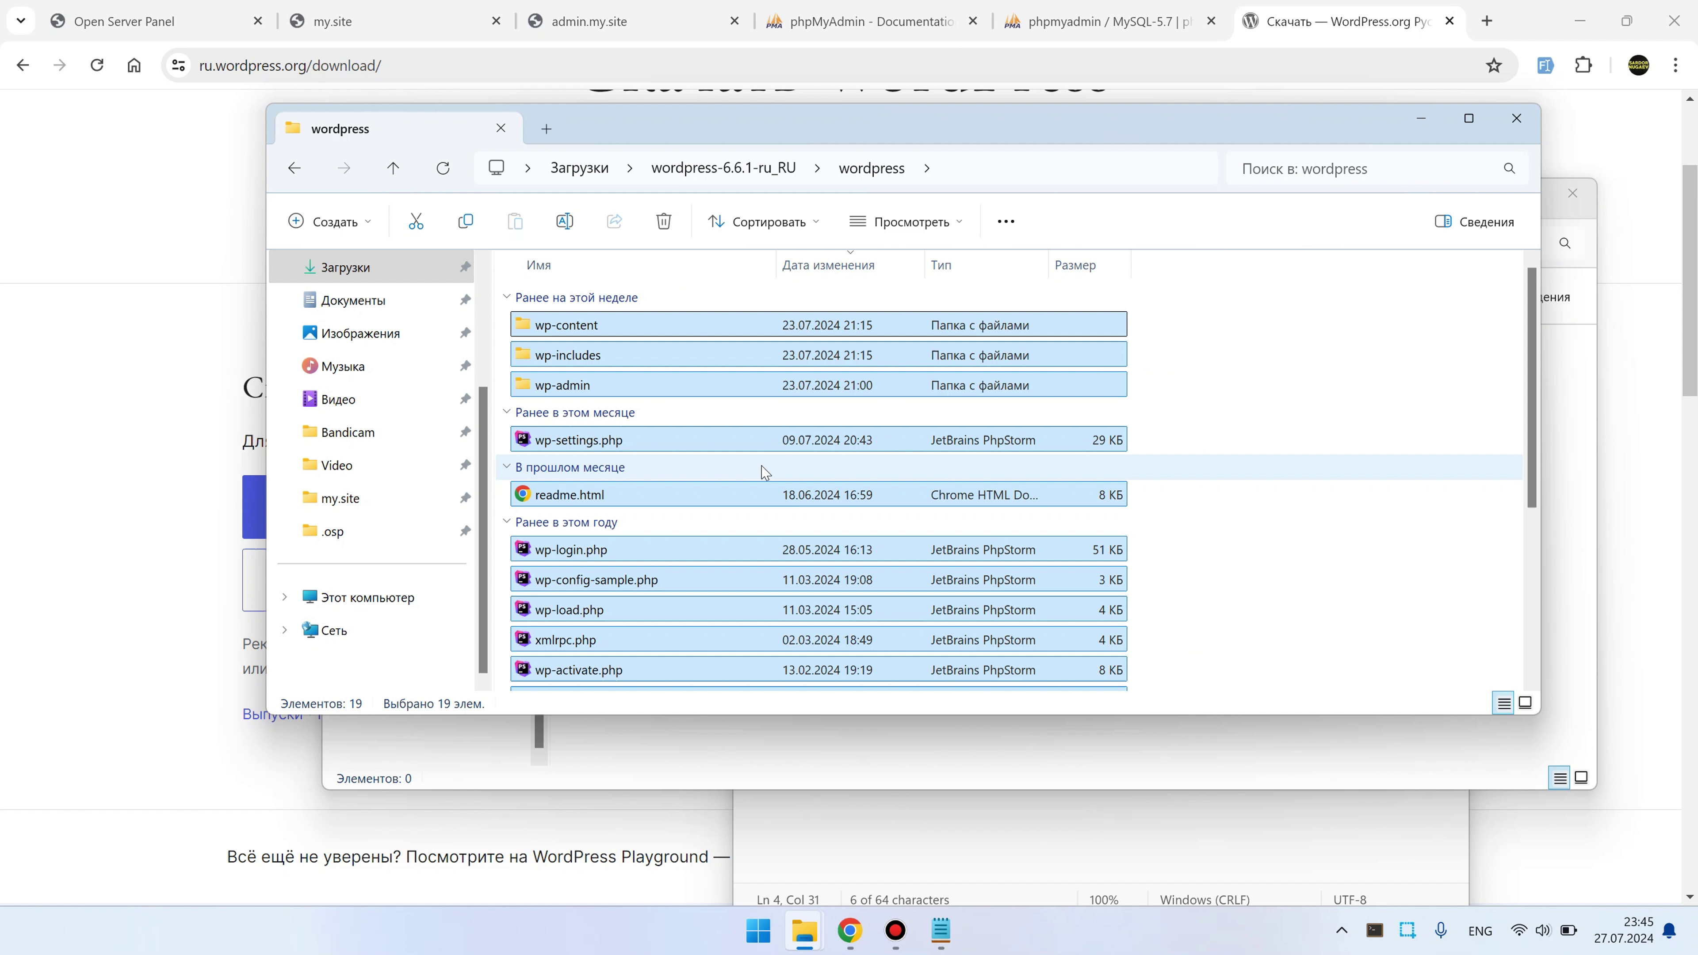
pyautogui.click(1421, 119)
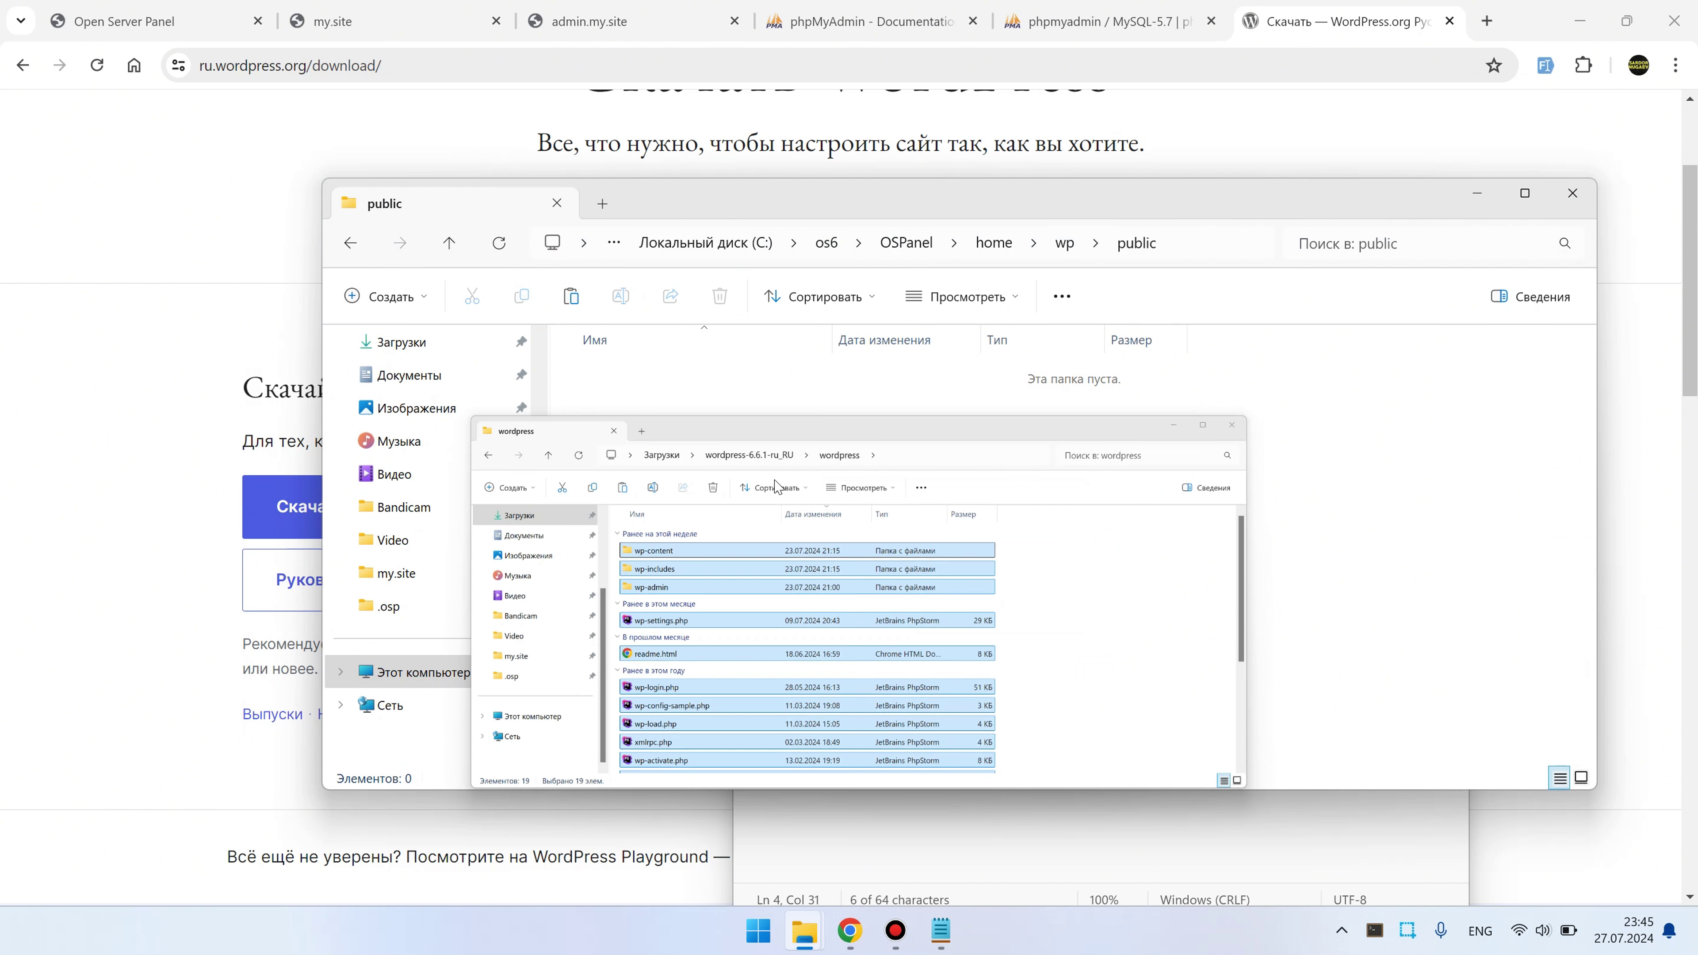
pyautogui.rightClick(698, 420)
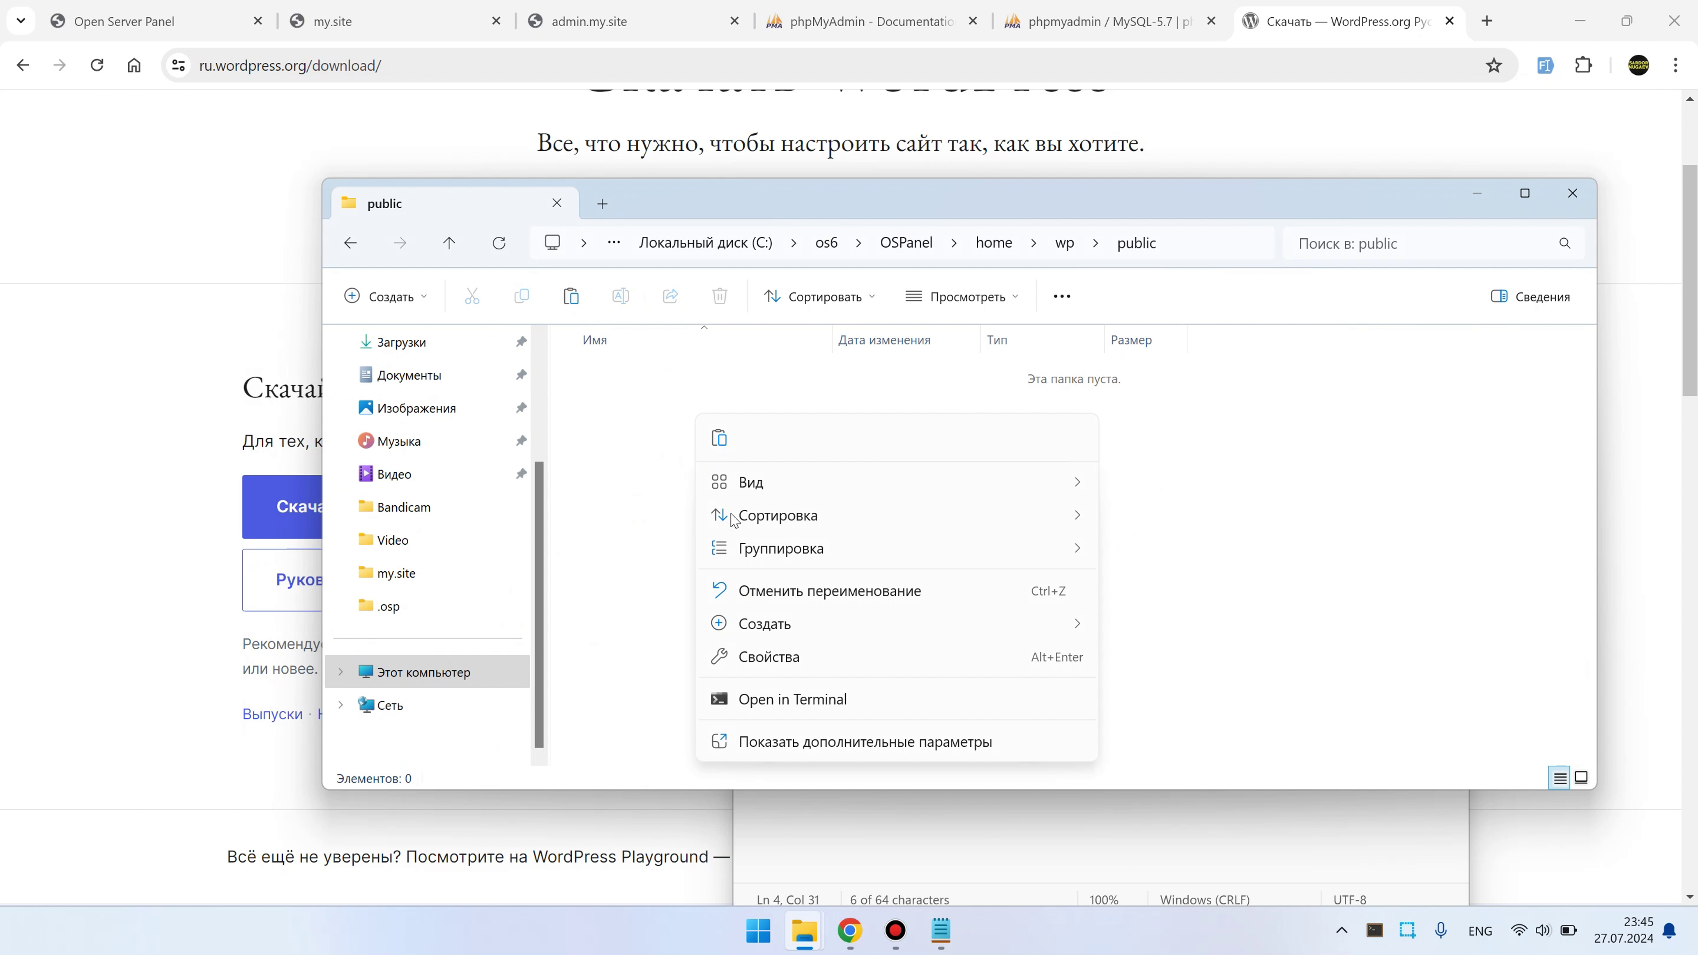
pyautogui.click(721, 440)
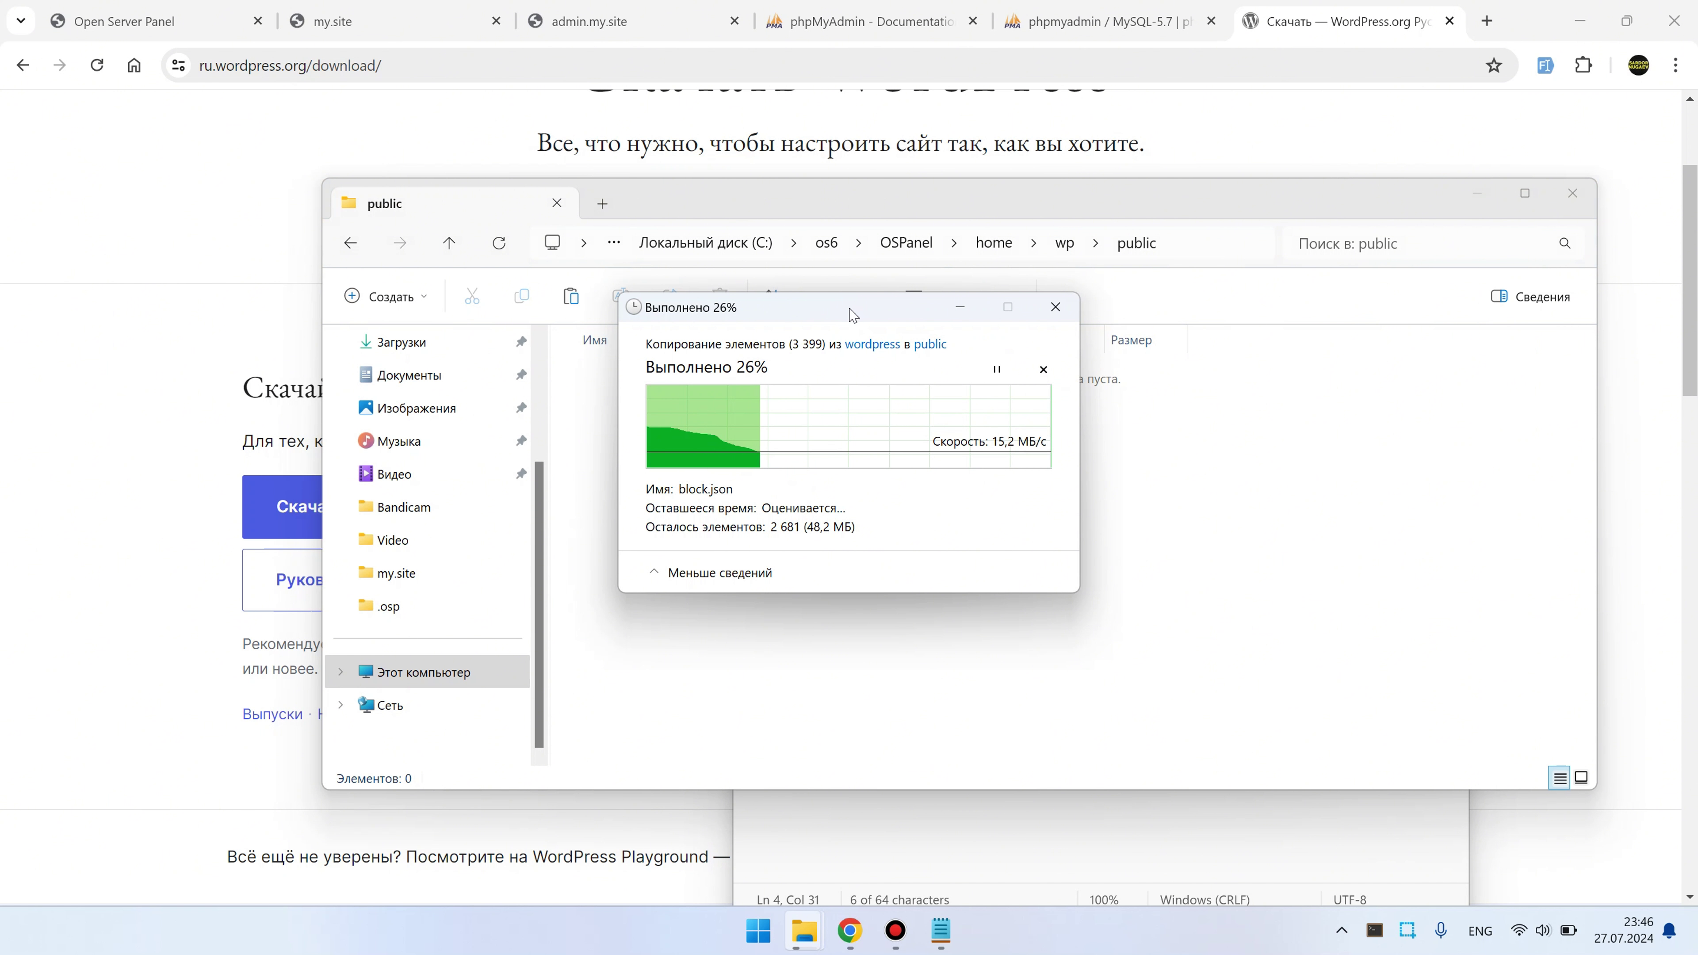
pyautogui.moveTo(858, 304); pyautogui.dragTo(1191, 432)
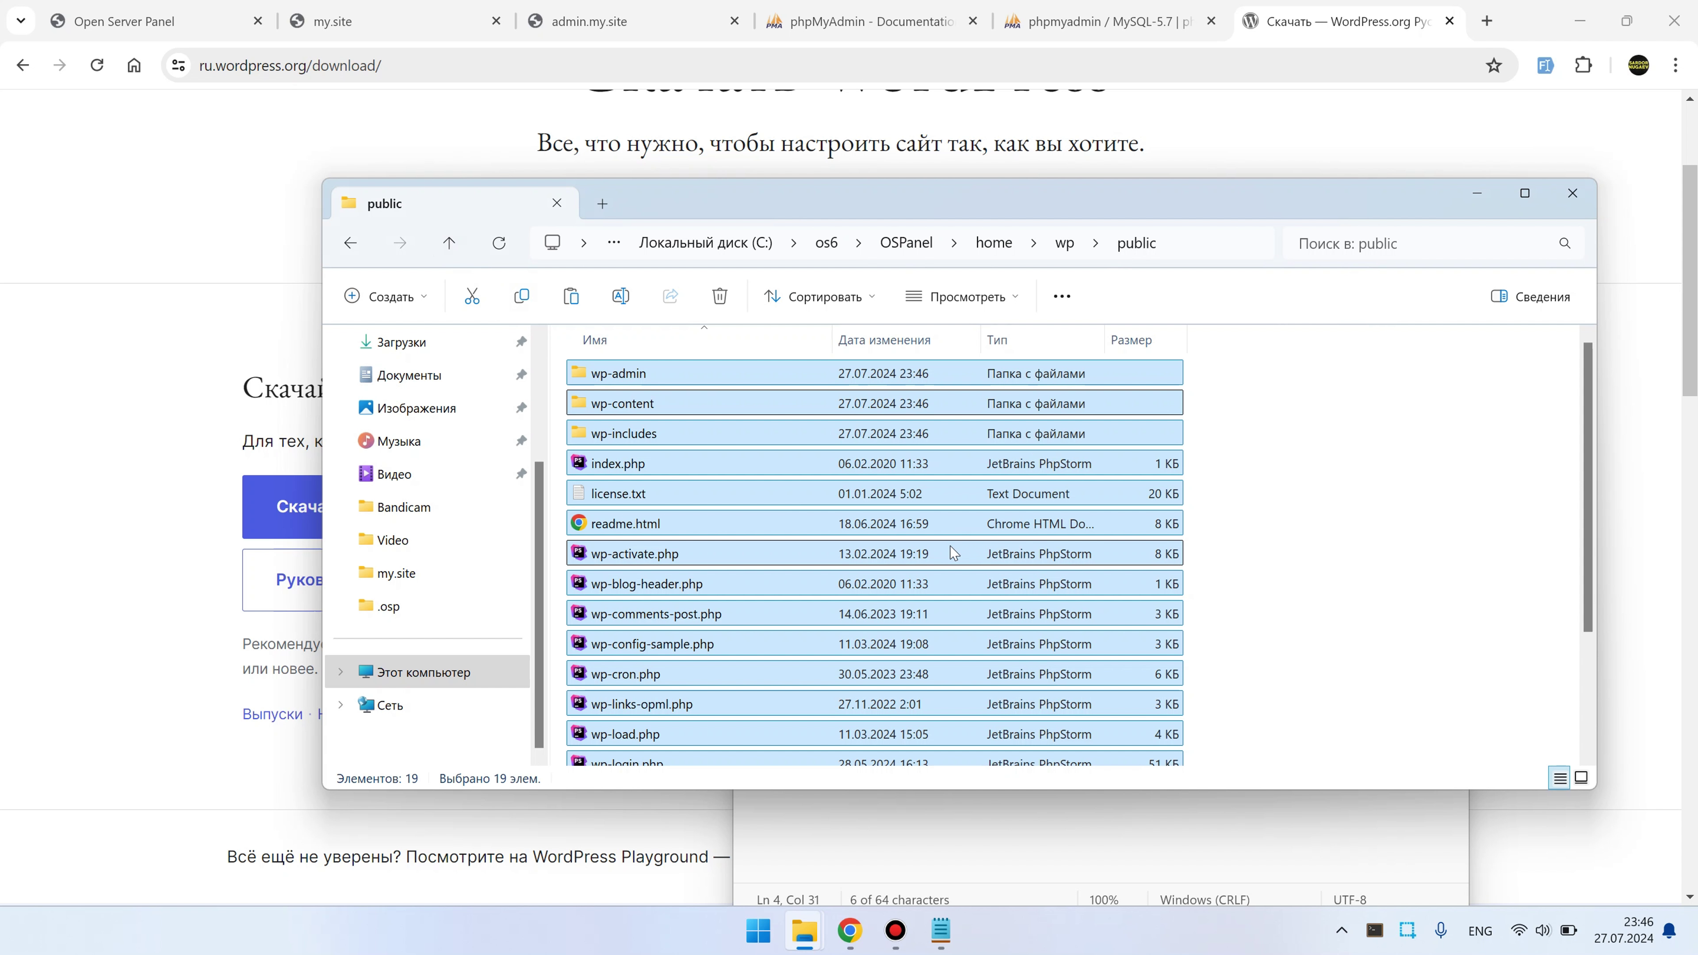
# Restart the Open Server Panel local server
pyautogui.click(1374, 930)
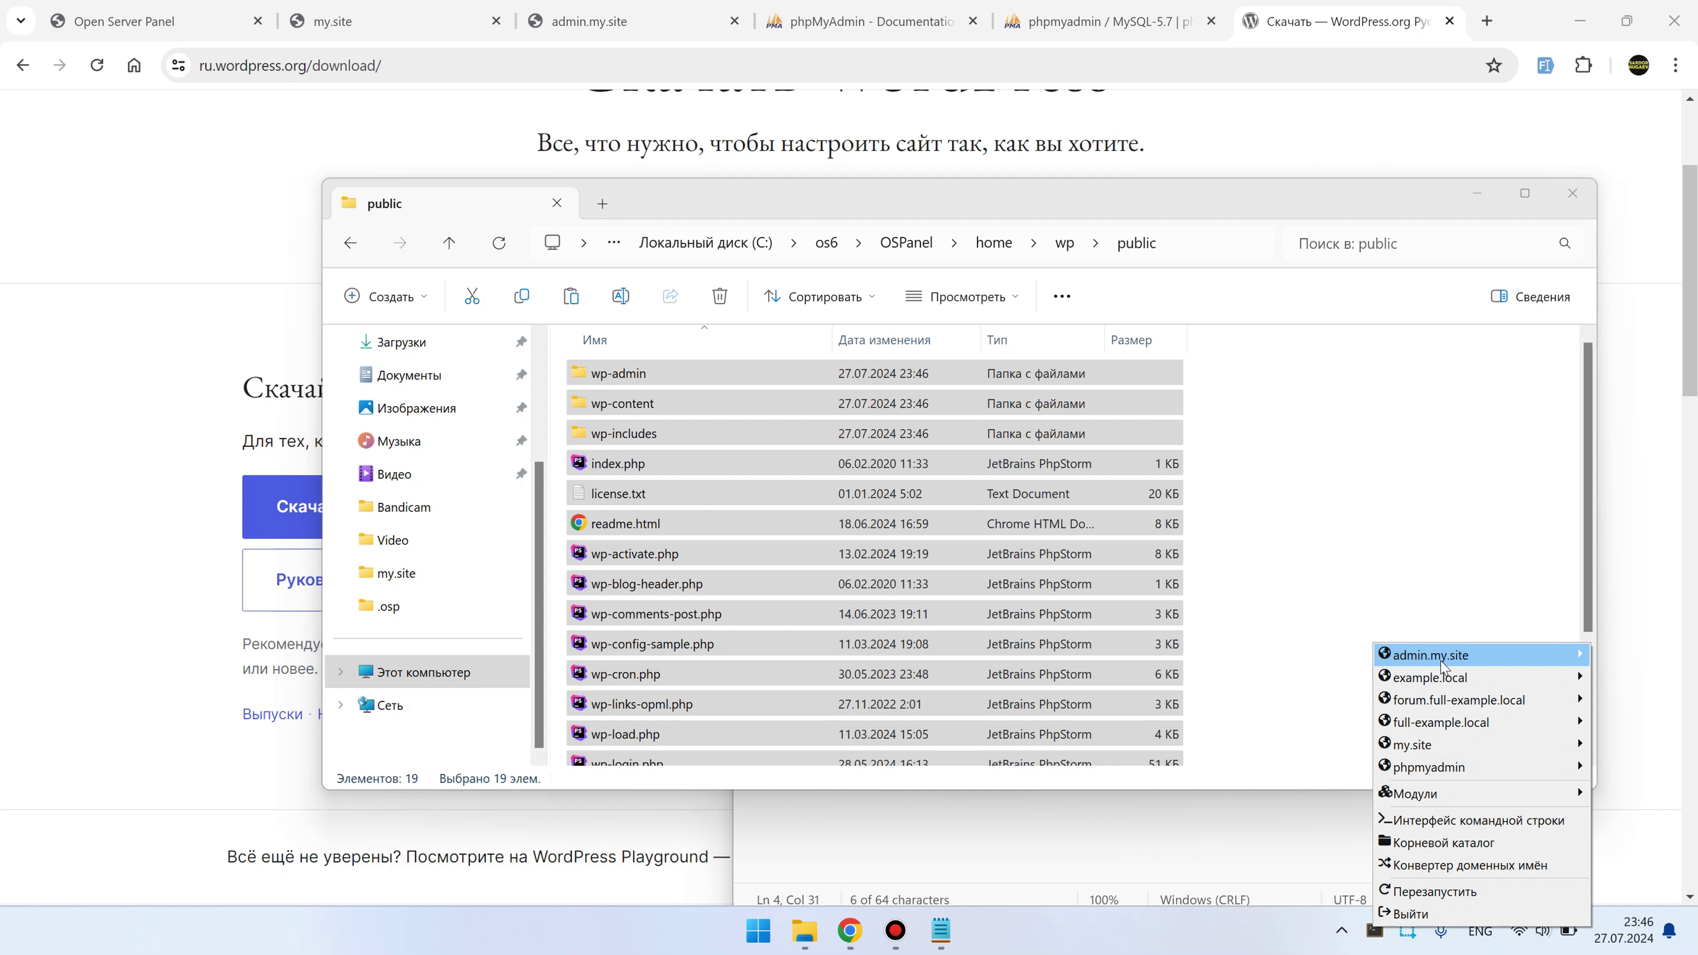
pyautogui.moveTo(1438, 749)
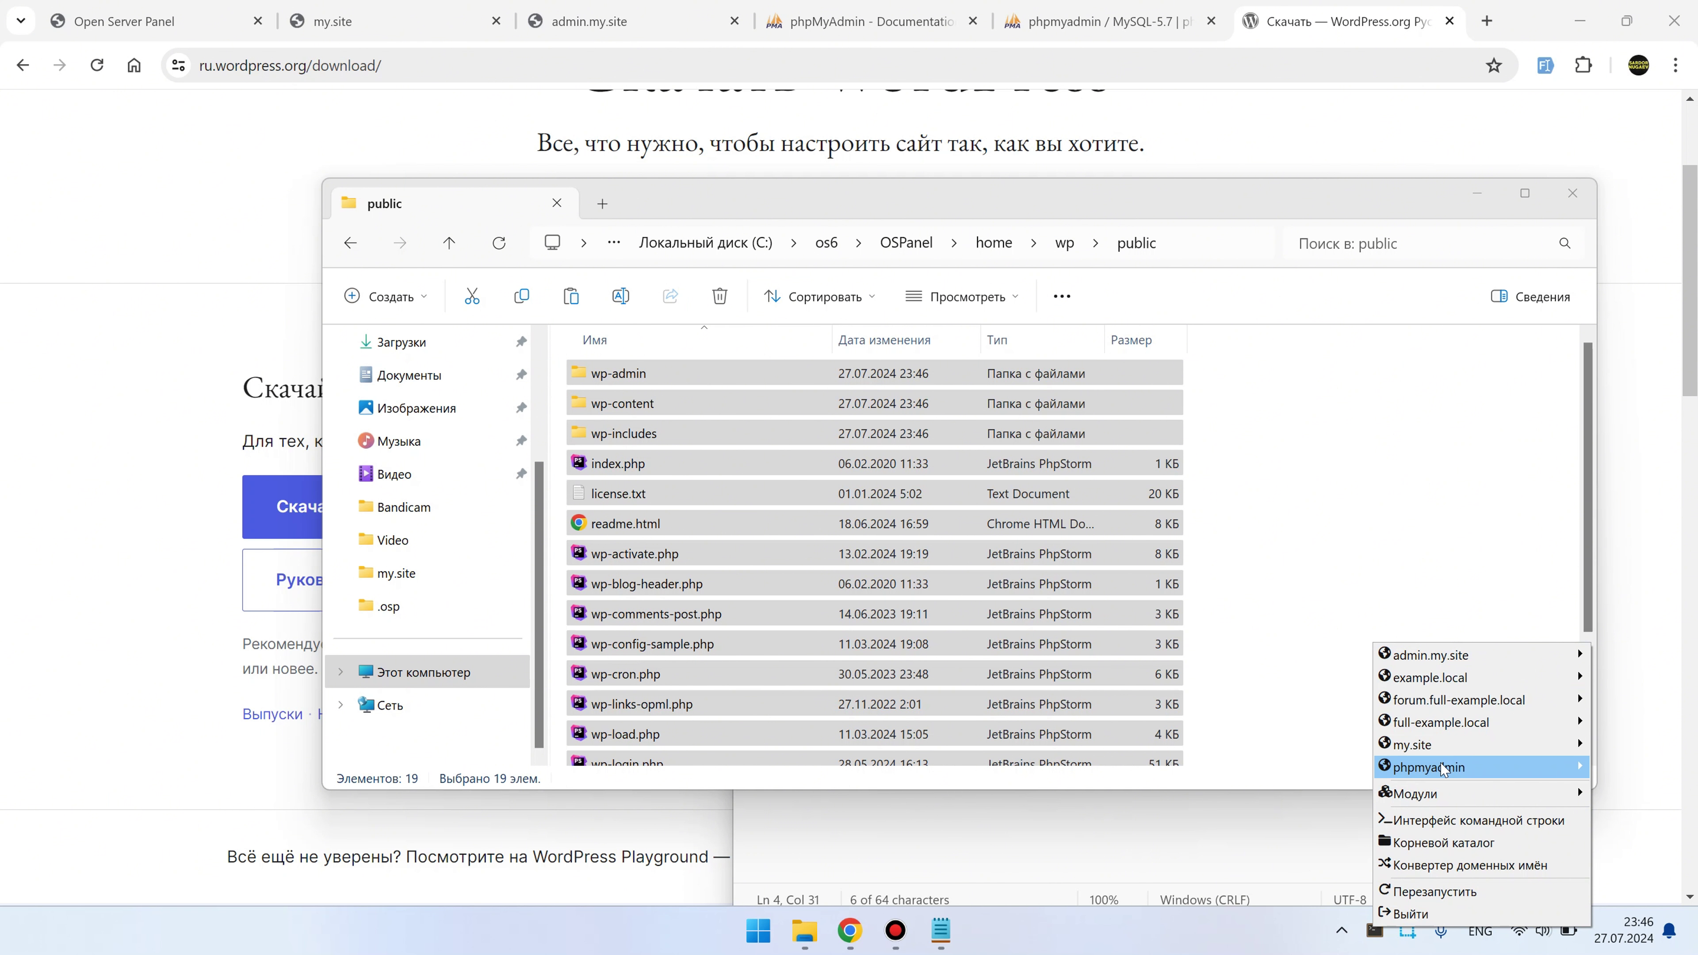
pyautogui.click(1444, 893)
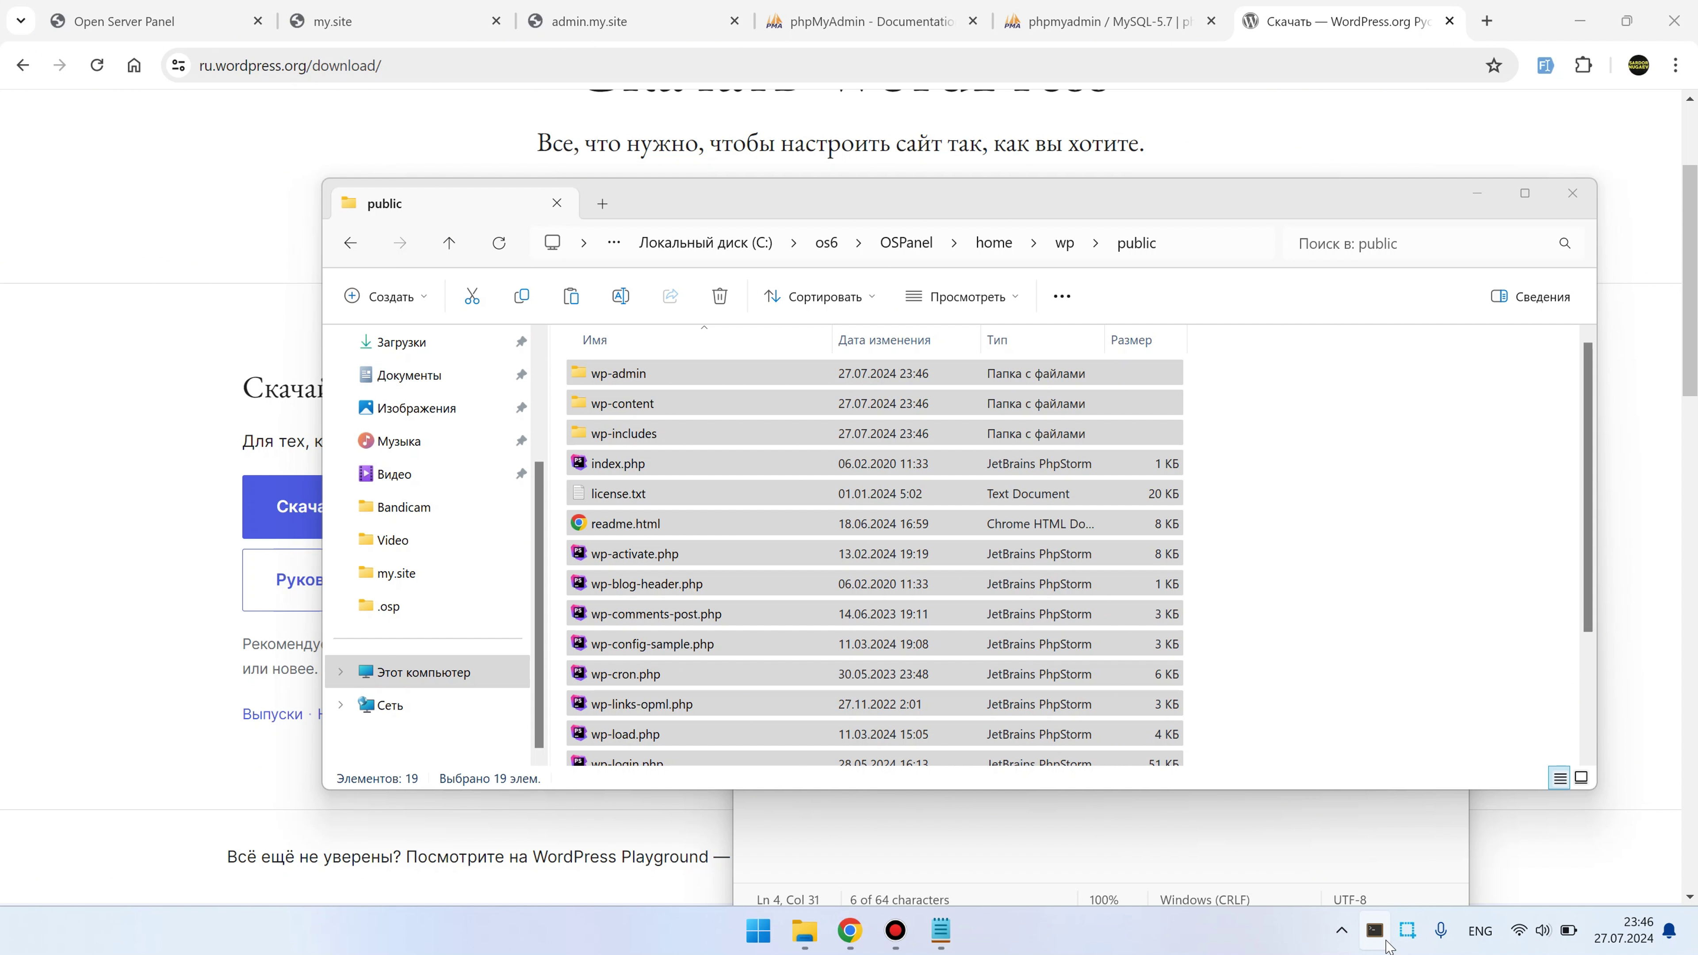
pyautogui.click(1406, 931)
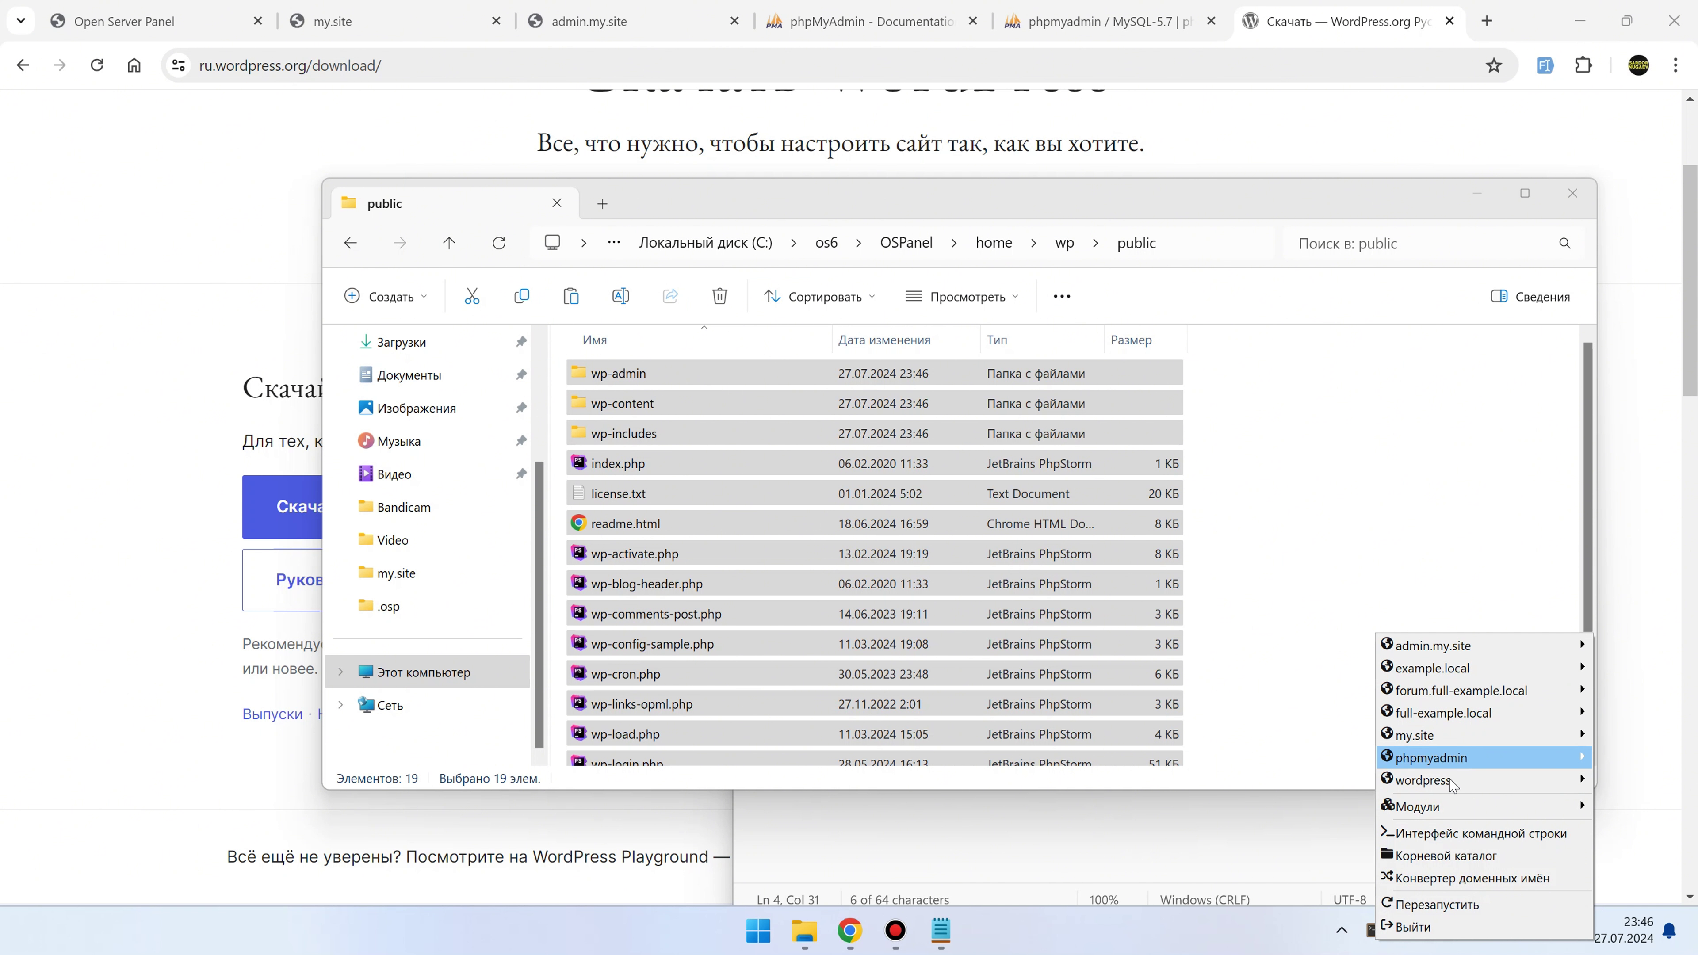
pyautogui.moveTo(1432, 785)
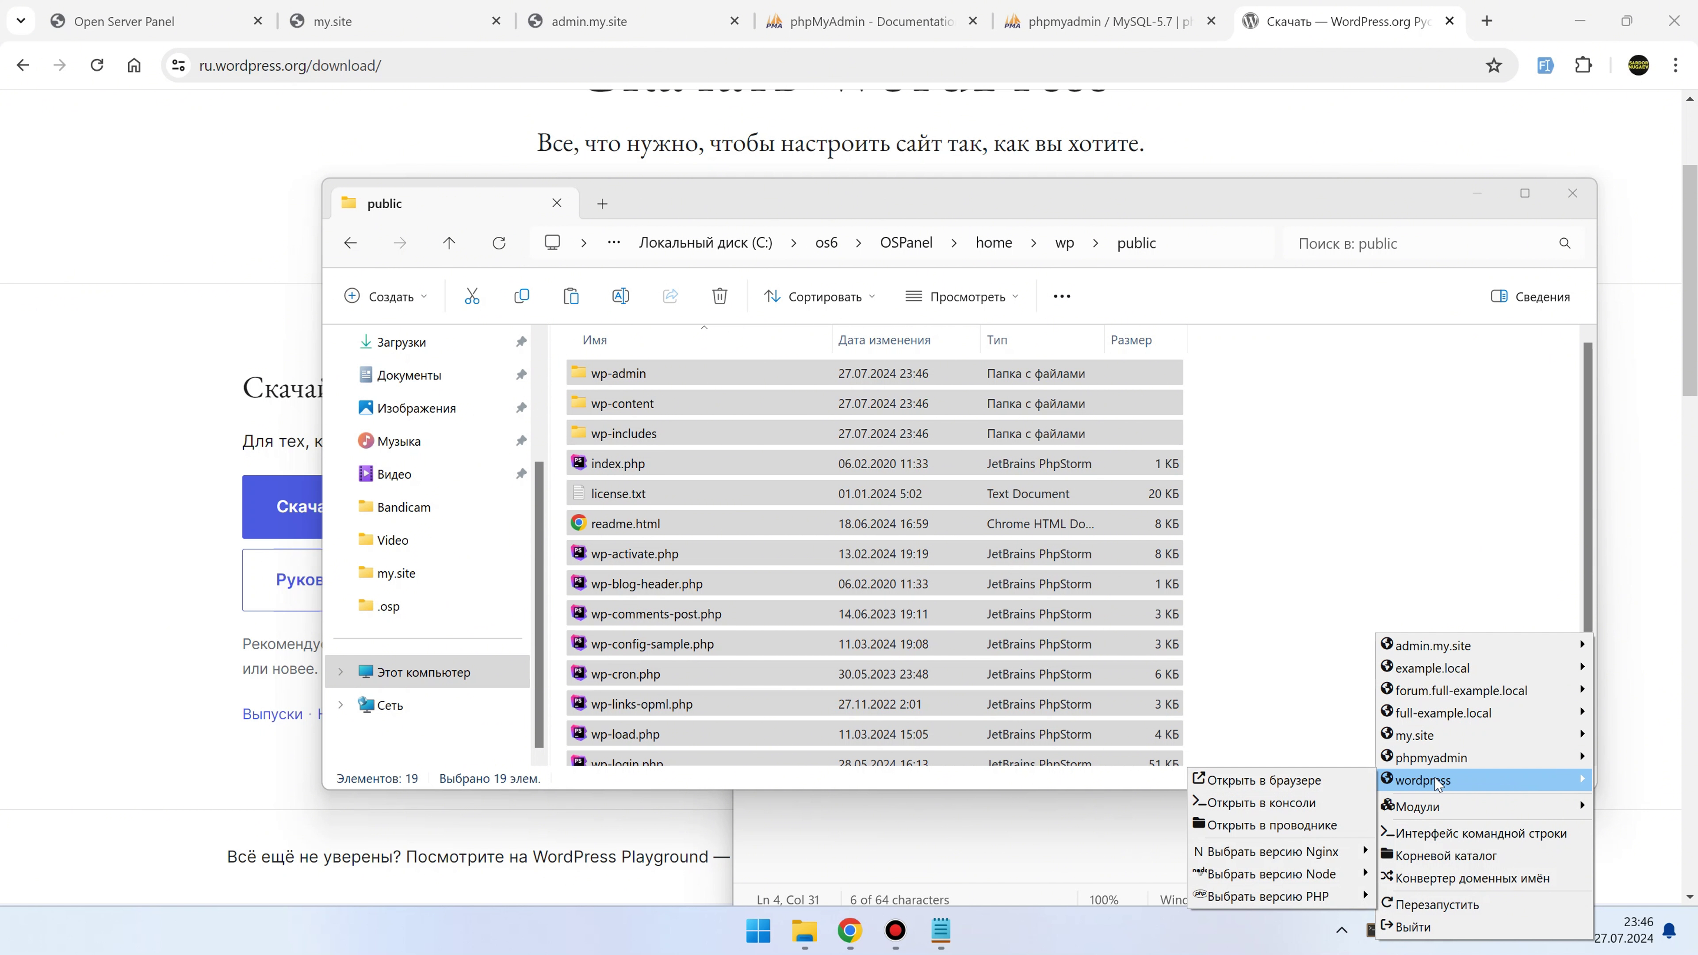
# Confirm the wordpress section name in project.ini, then open the wordpress site in the browser
pyautogui.click(448, 242)
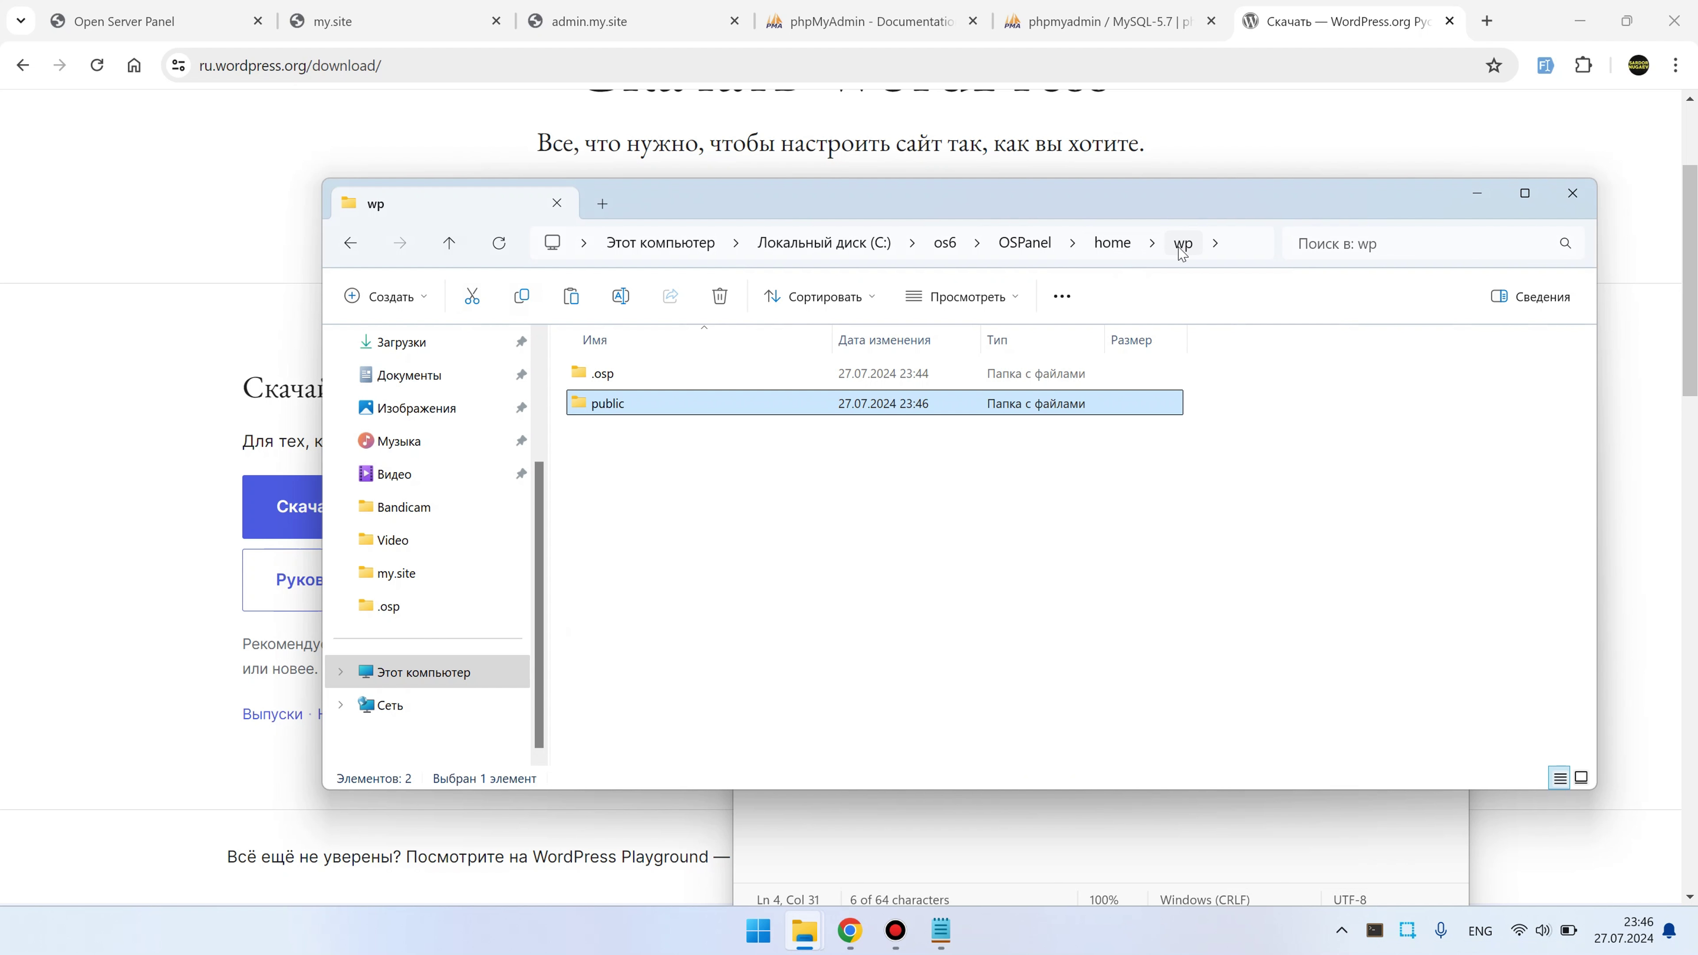
pyautogui.click(1477, 194)
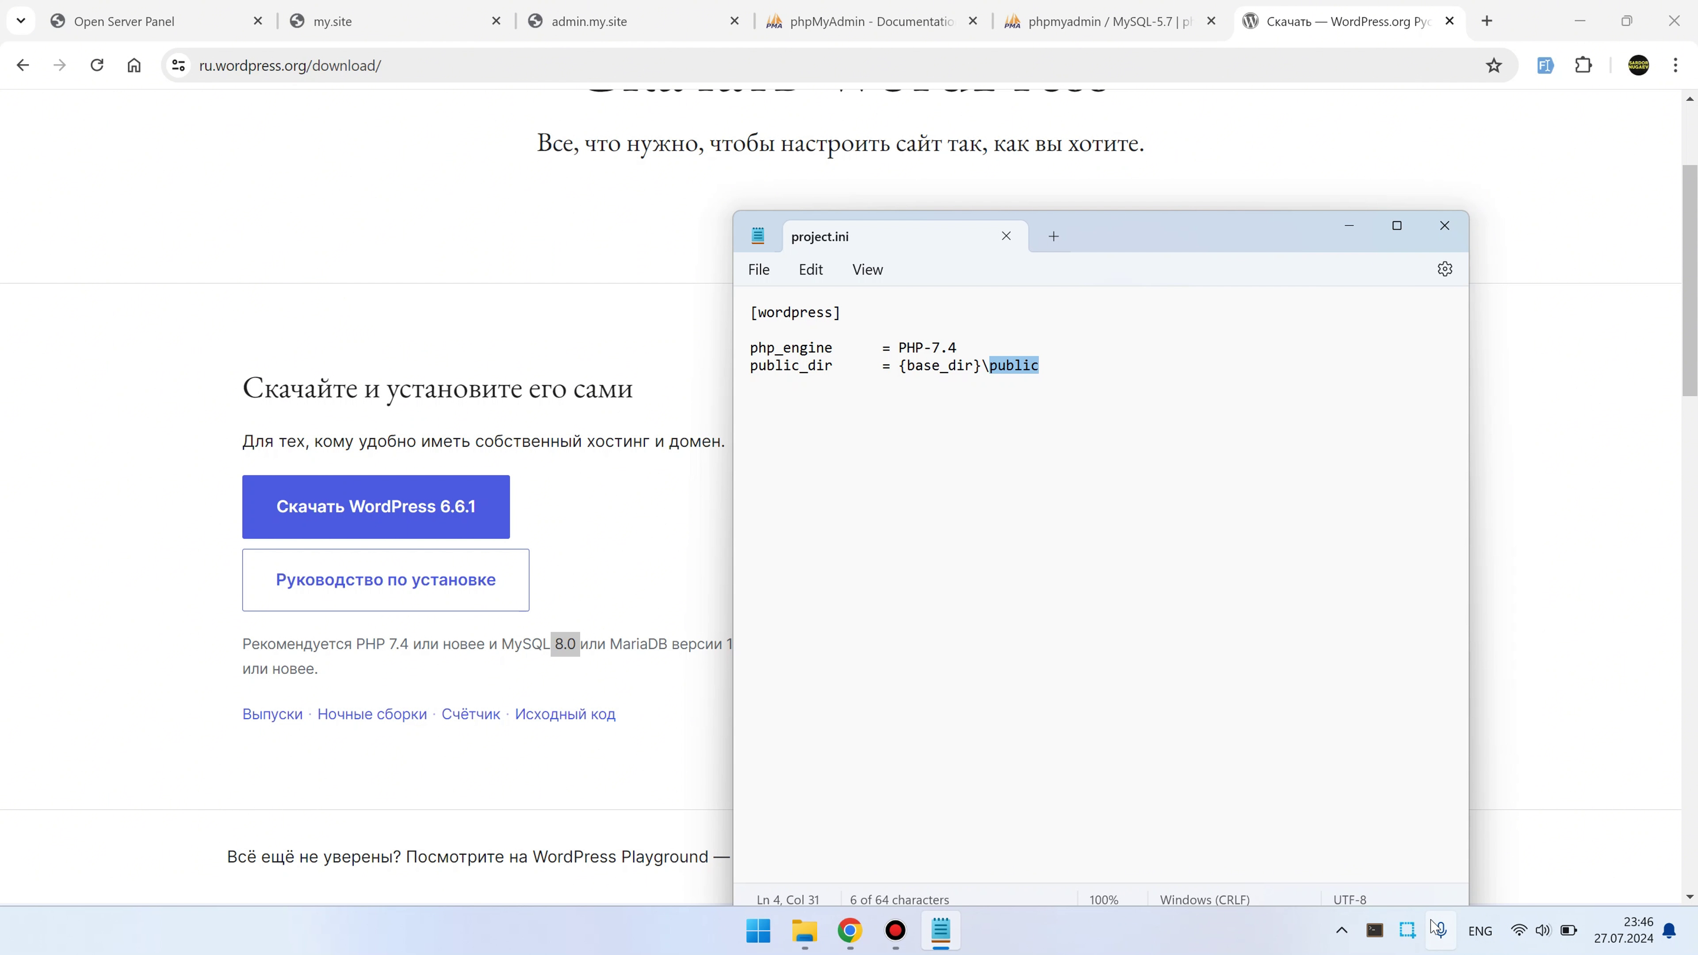
pyautogui.moveTo(835, 312); pyautogui.dragTo(748, 317)
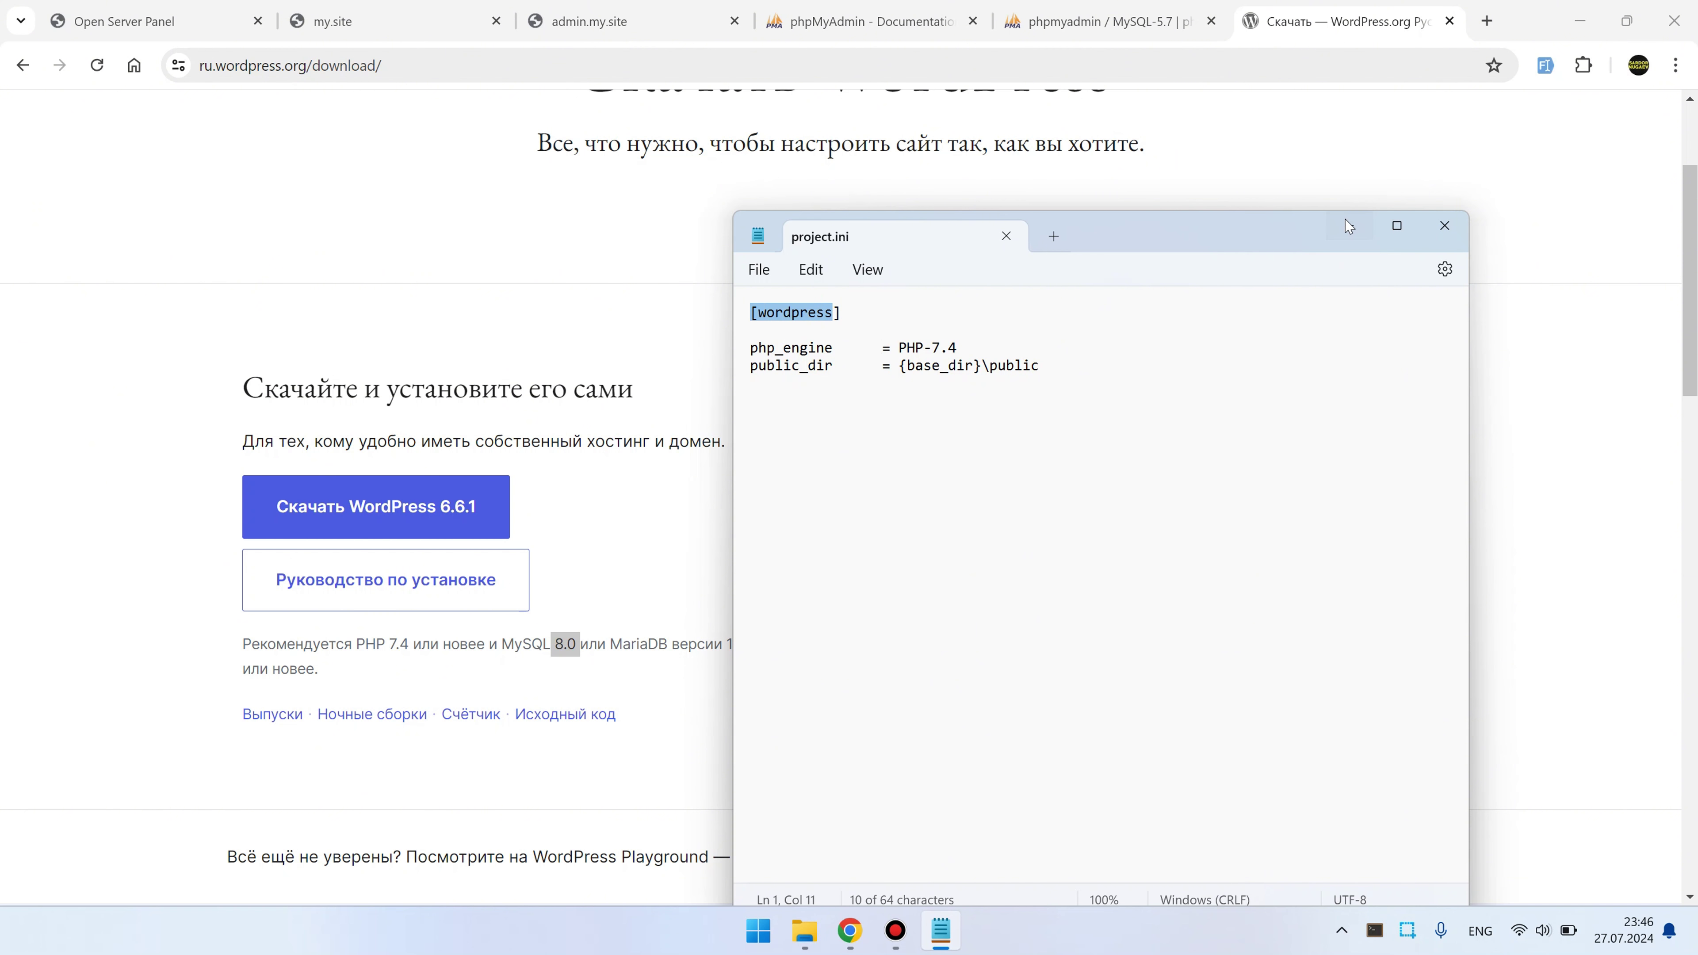
pyautogui.click(1347, 226)
pyautogui.click(1374, 932)
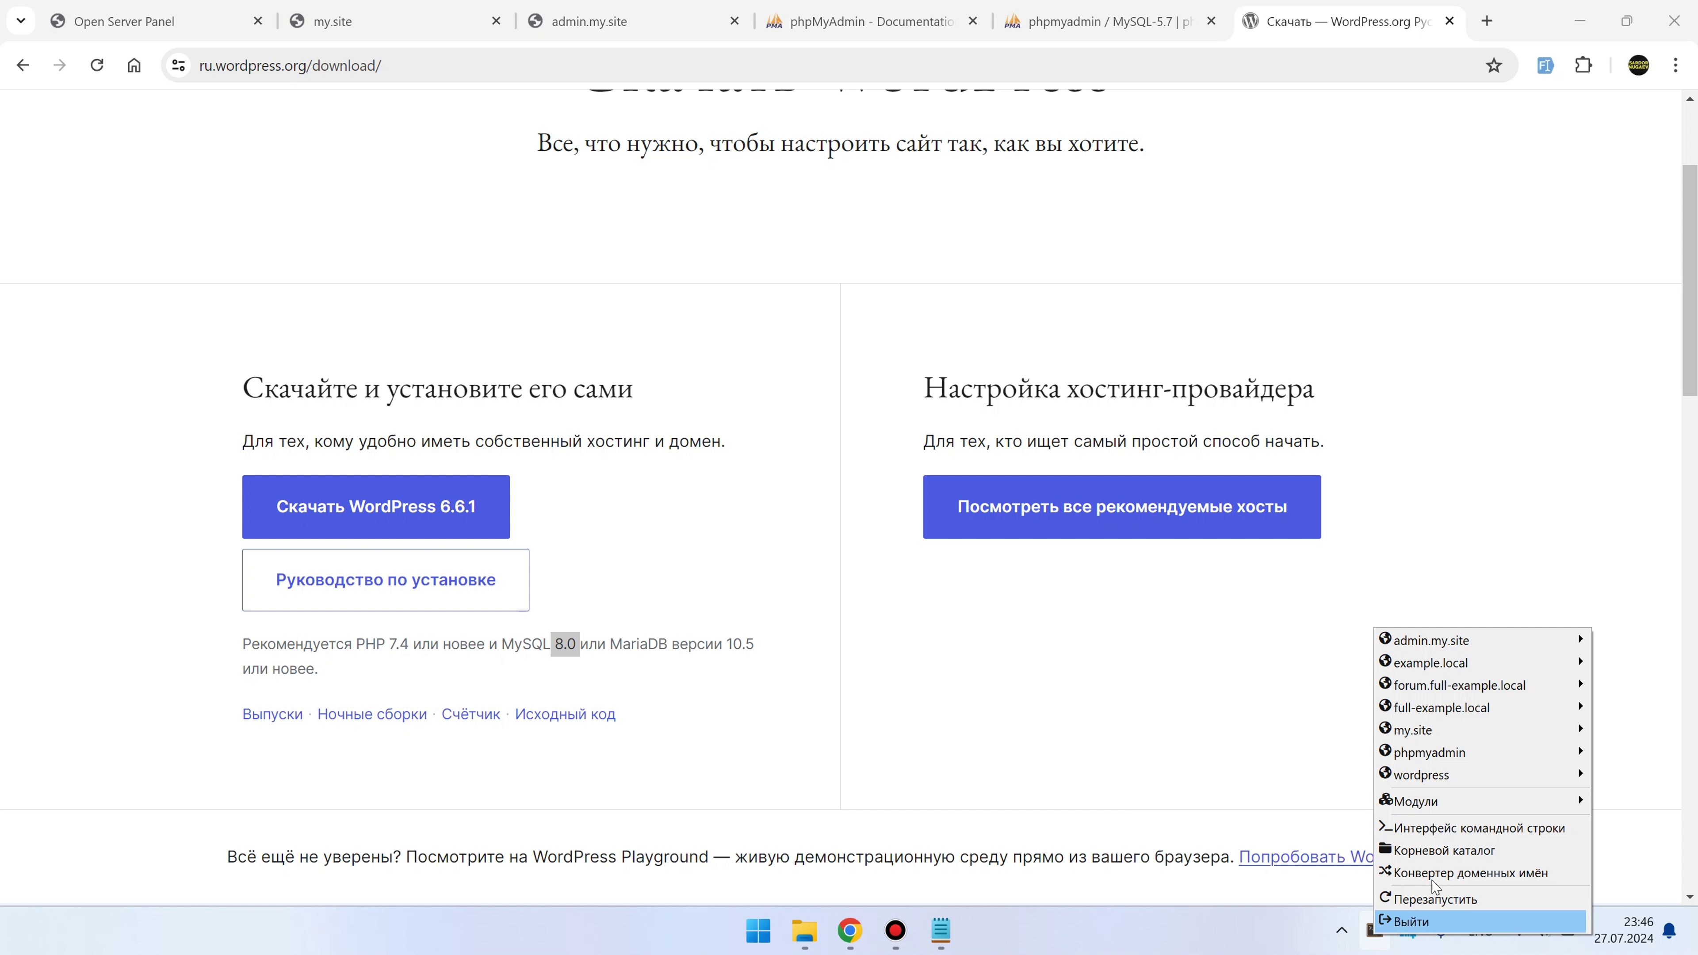
pyautogui.moveTo(1488, 777)
pyautogui.click(1307, 778)
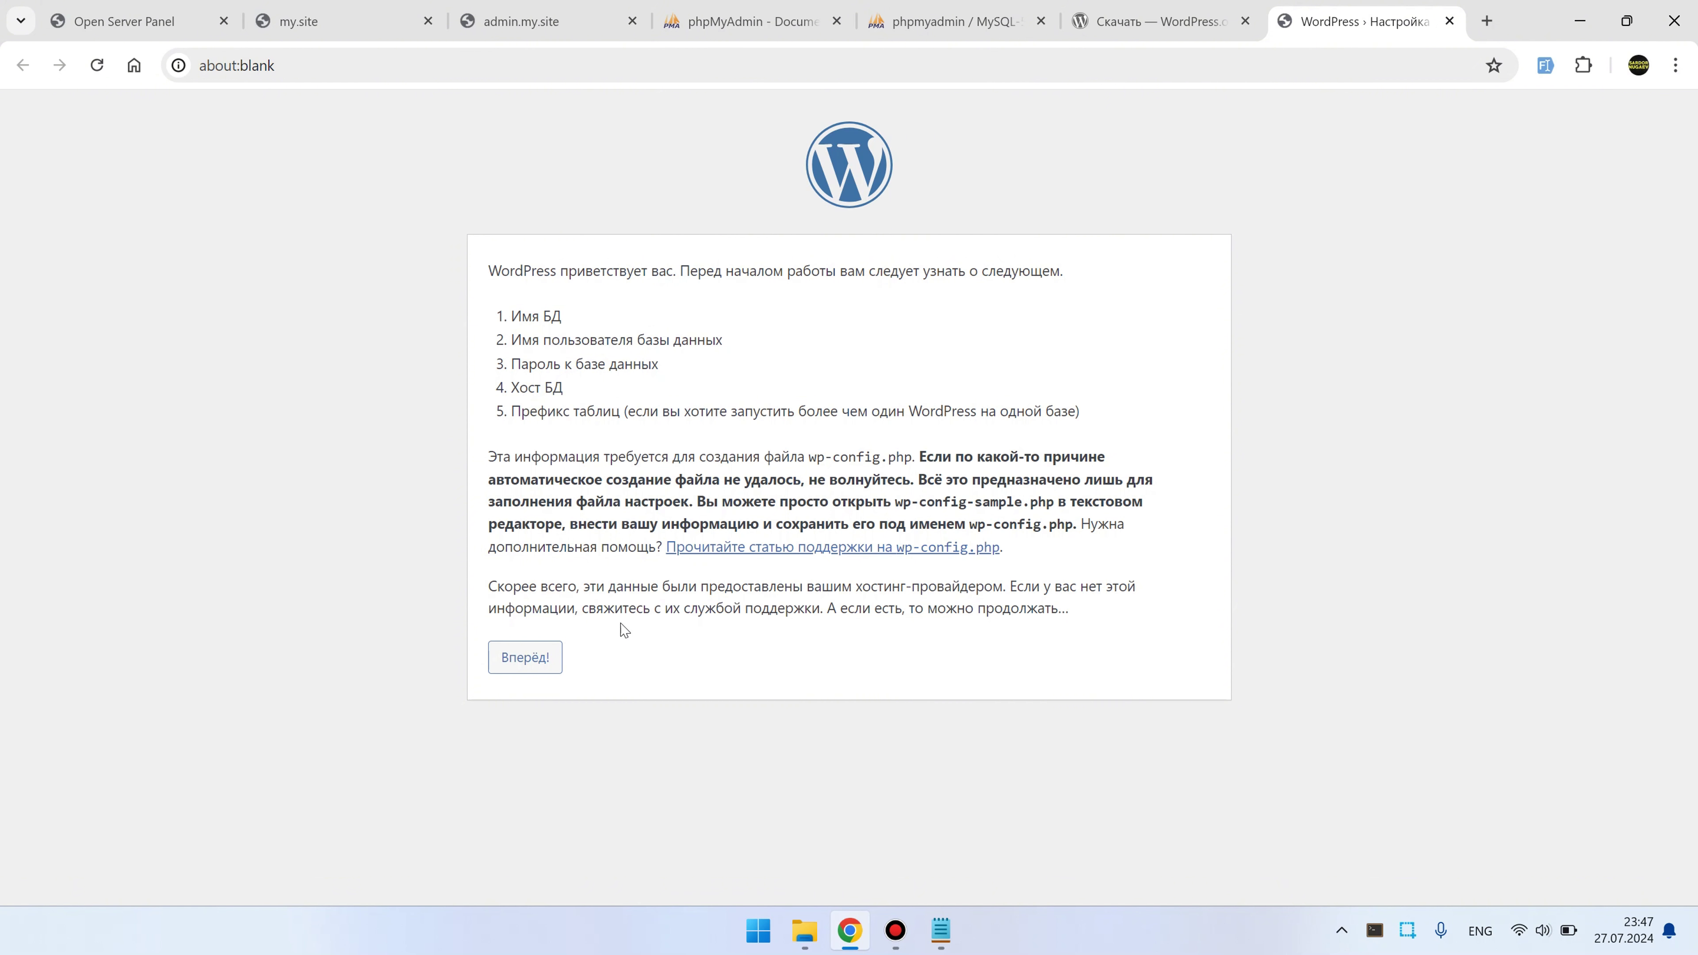
# Continue past the WordPress welcome page to the database form, then switch to phpMyAdmin
pyautogui.click(534, 659)
pyautogui.click(741, 343)
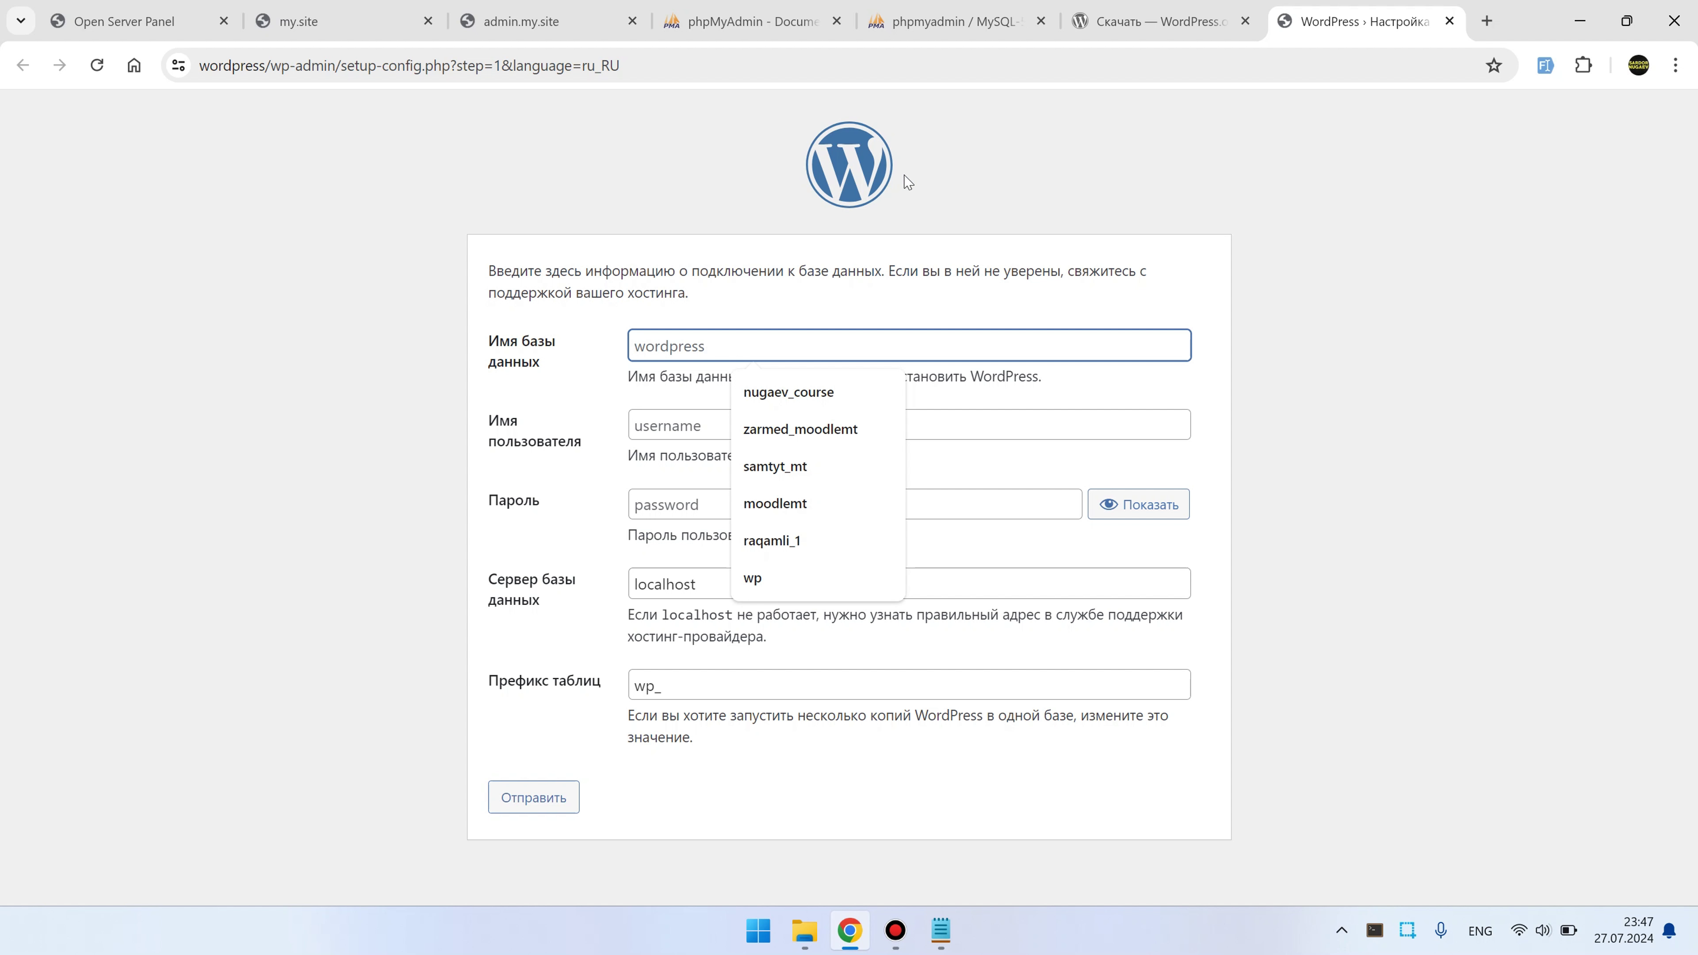
pyautogui.click(986, 9)
# Log in to phpMyAdmin on the MySQL-8.0 server as root with an empty password
pyautogui.click(181, 198)
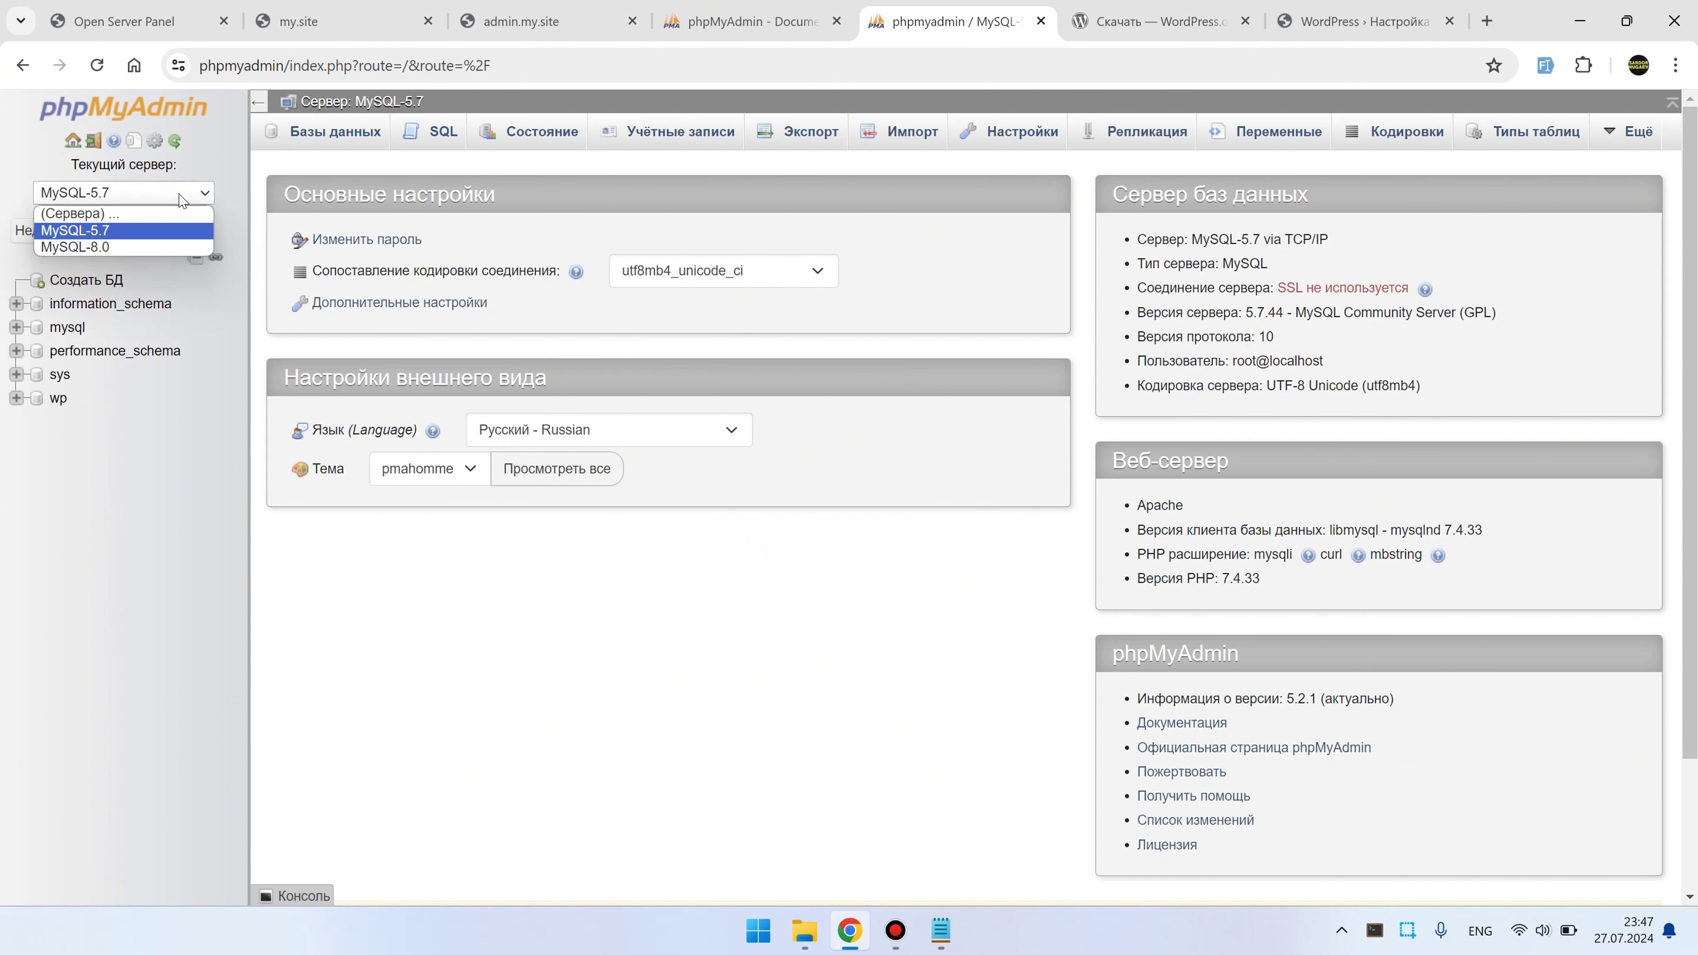
pyautogui.click(150, 247)
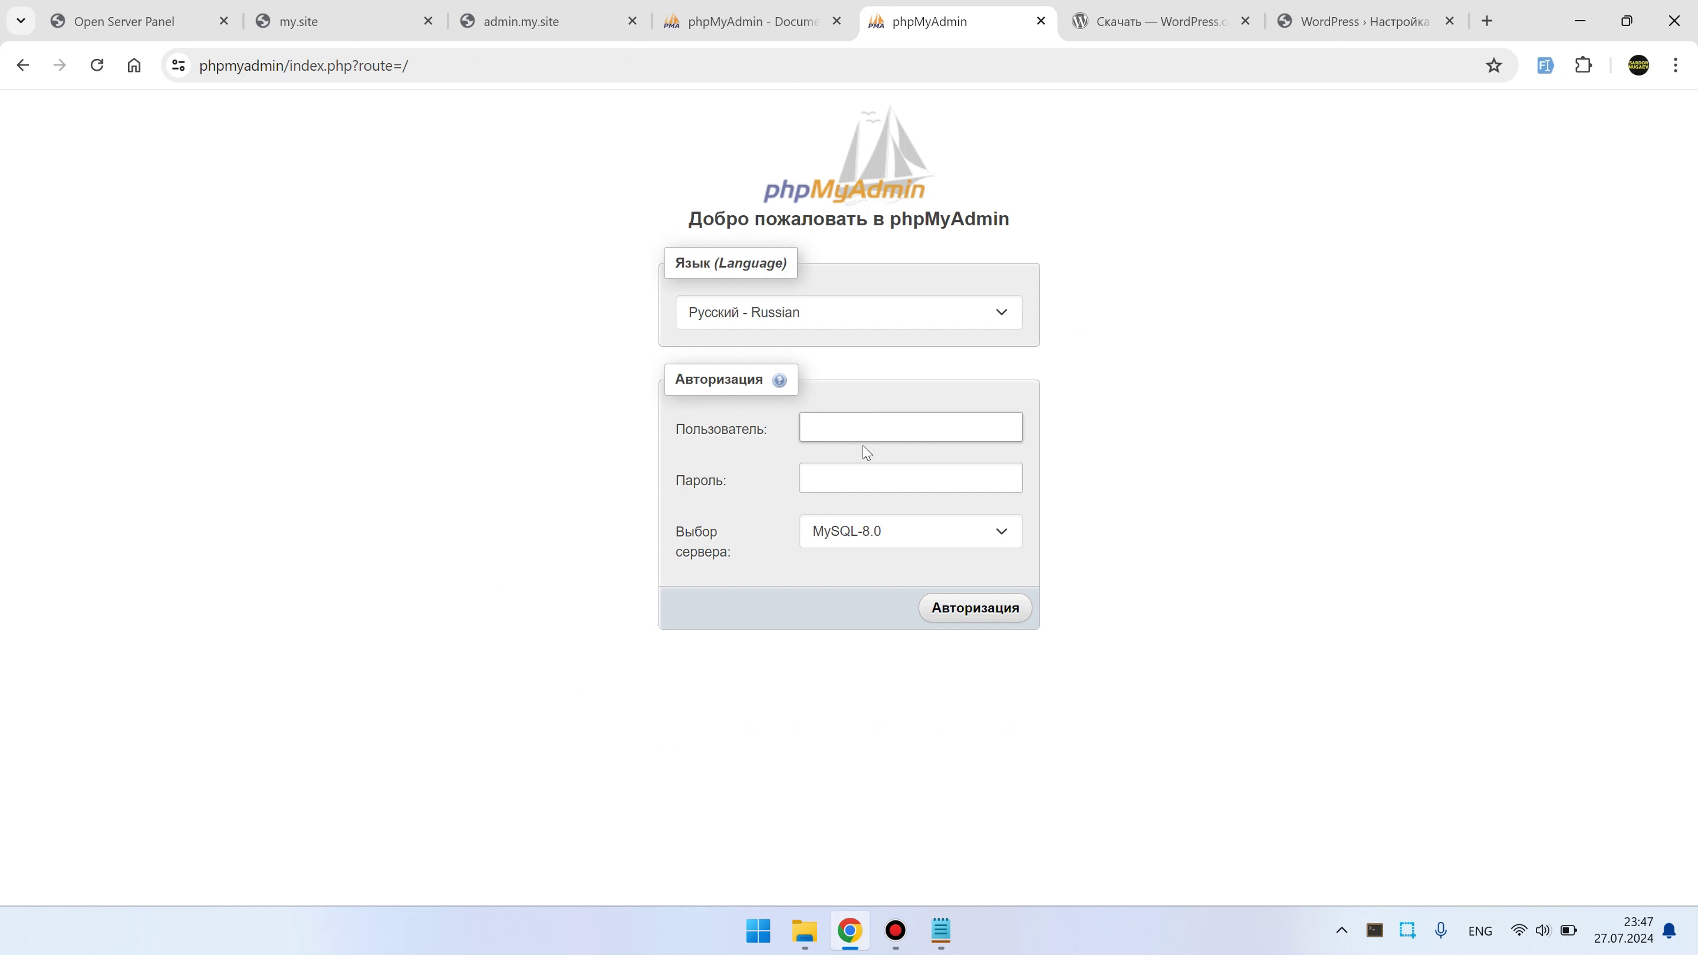
pyautogui.click(870, 431)
pyautogui.write('root')
pyautogui.press('Tab')
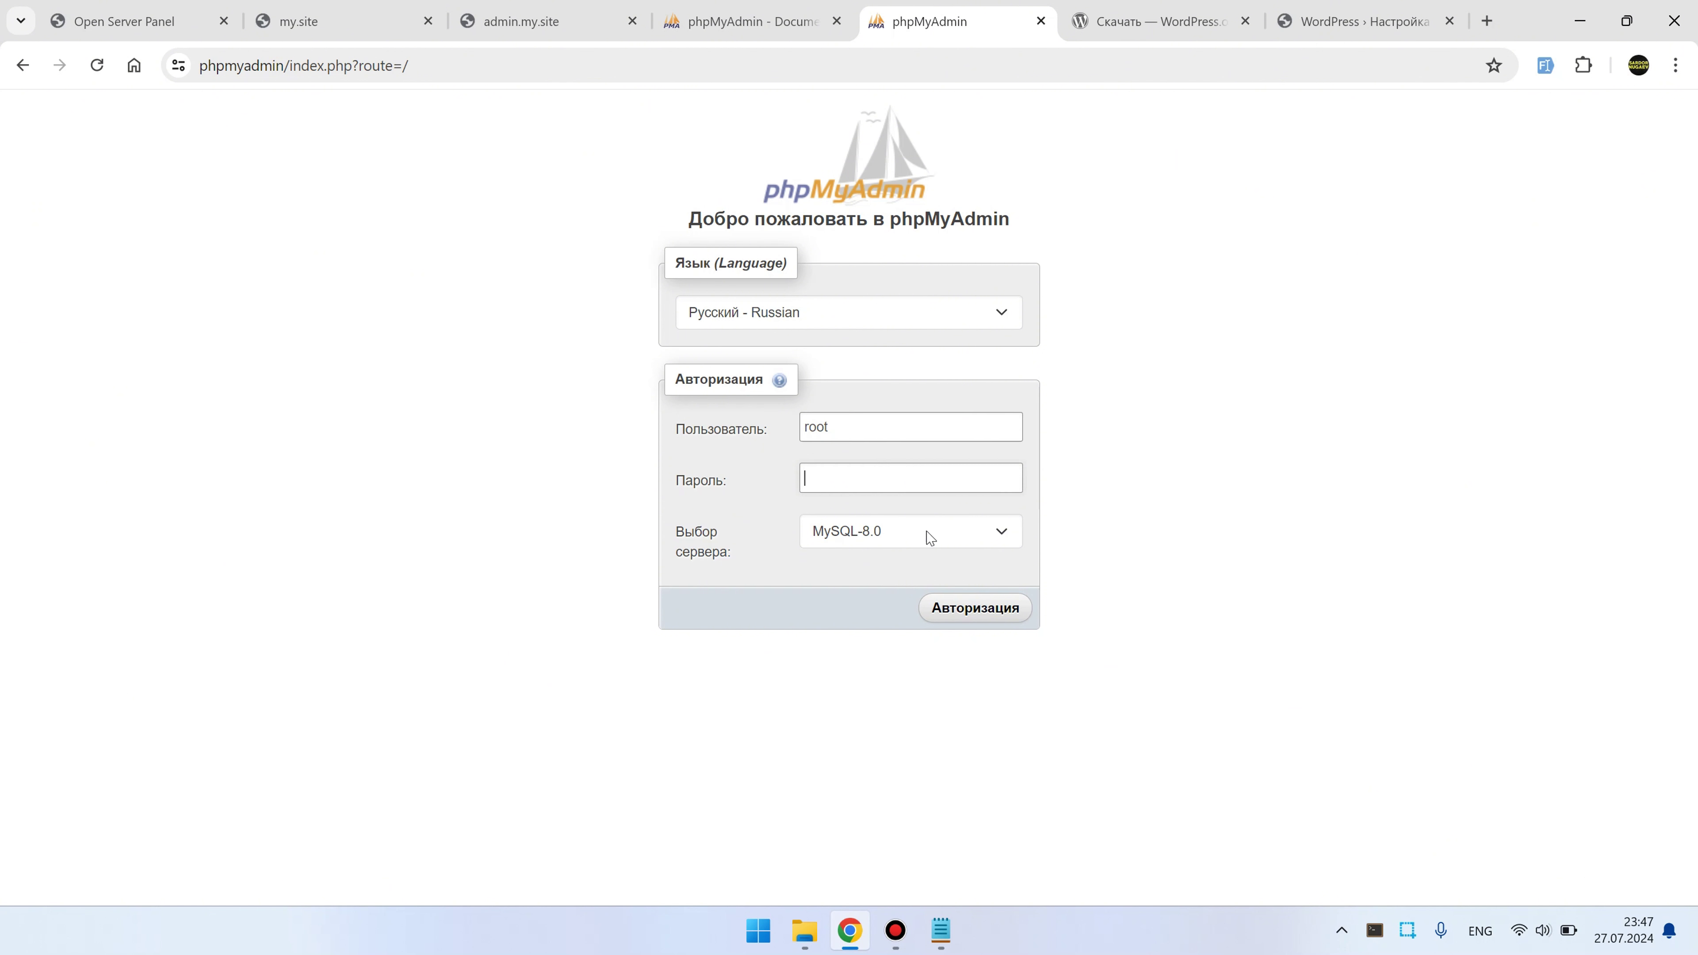
pyautogui.click(996, 609)
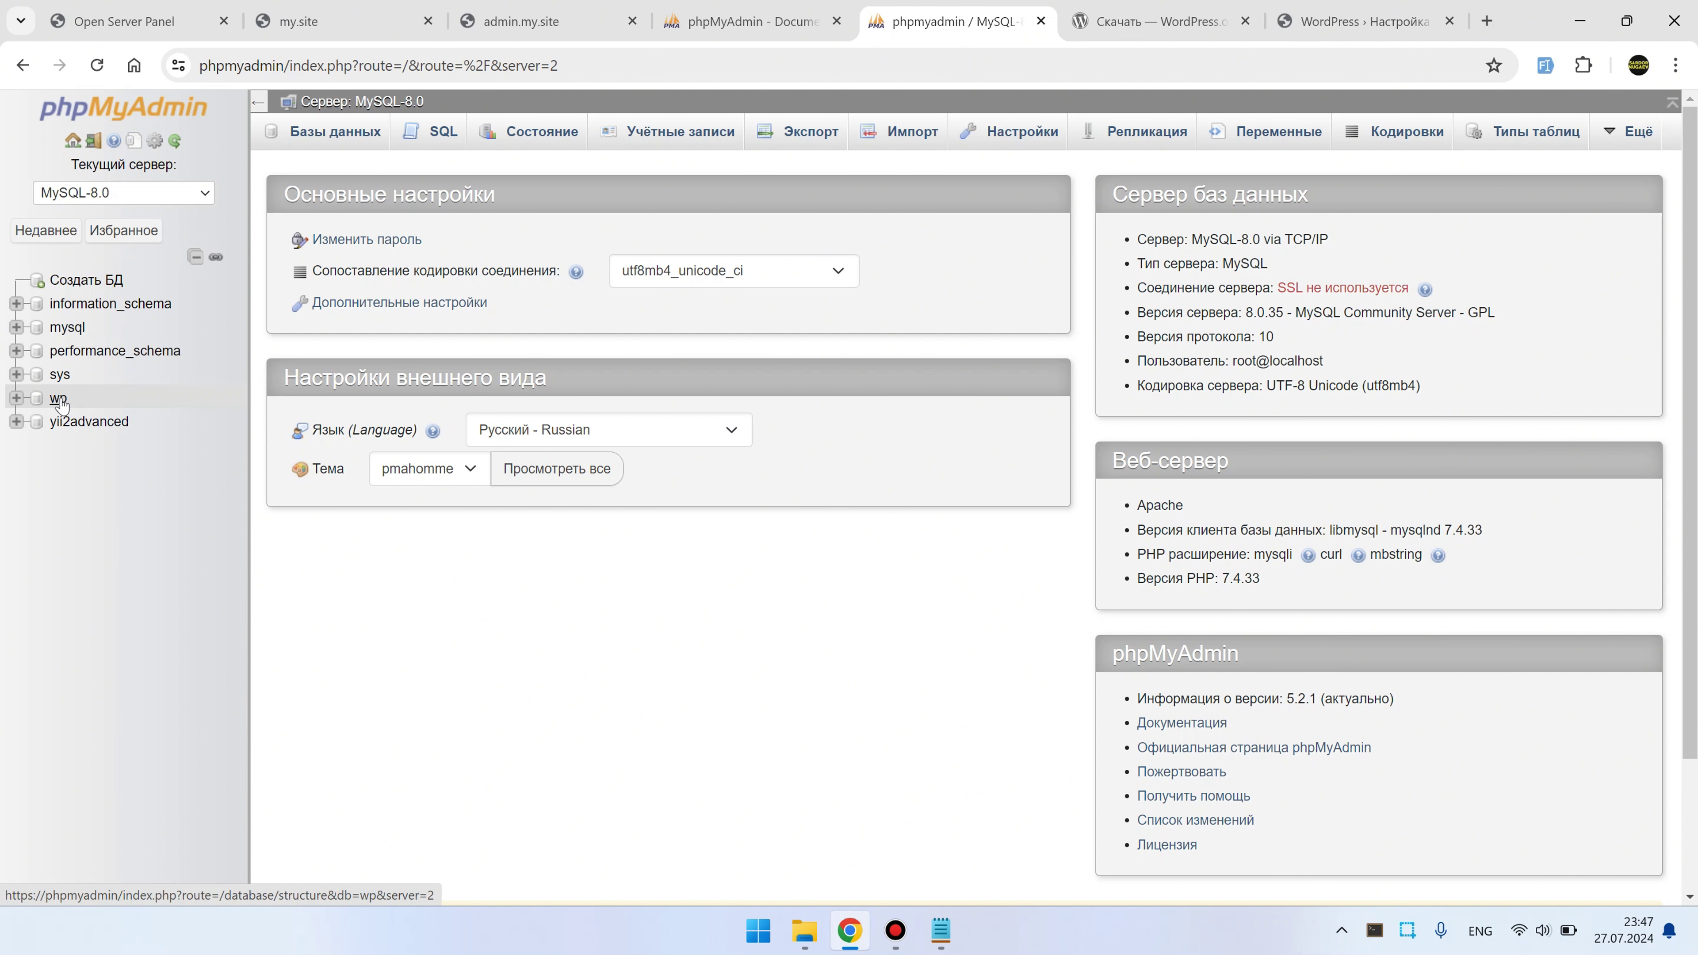
# Create a new database named wordpress
pyautogui.click(86, 280)
pyautogui.click(405, 302)
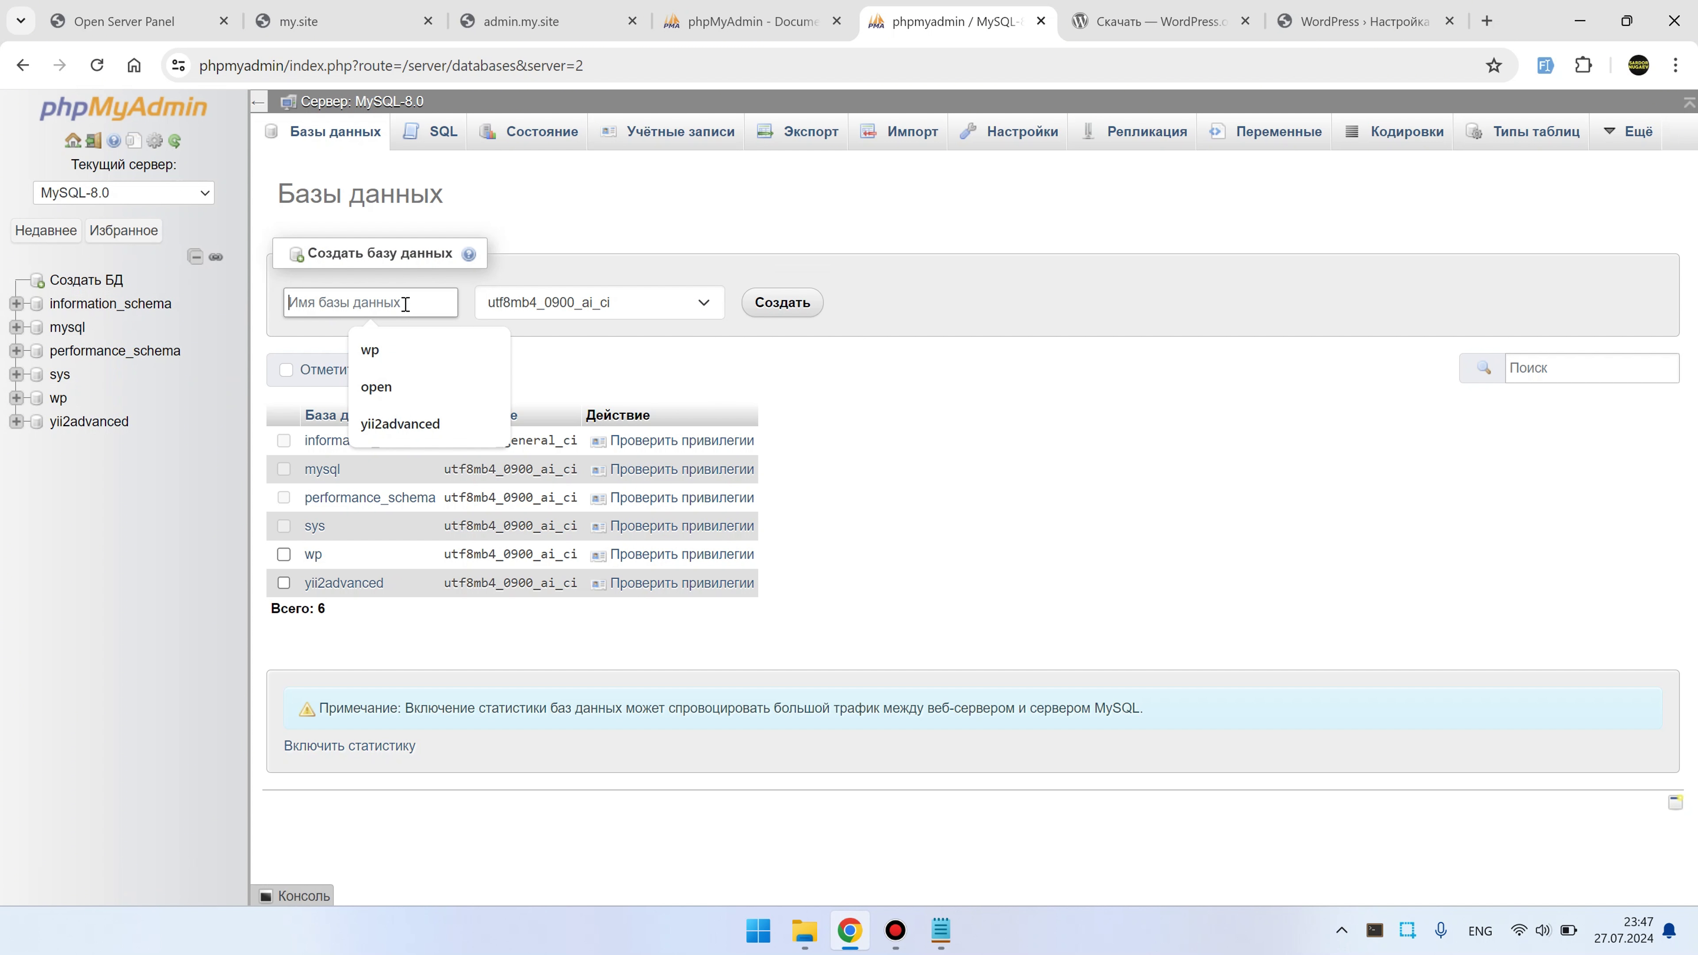
pyautogui.write('wprdpress')
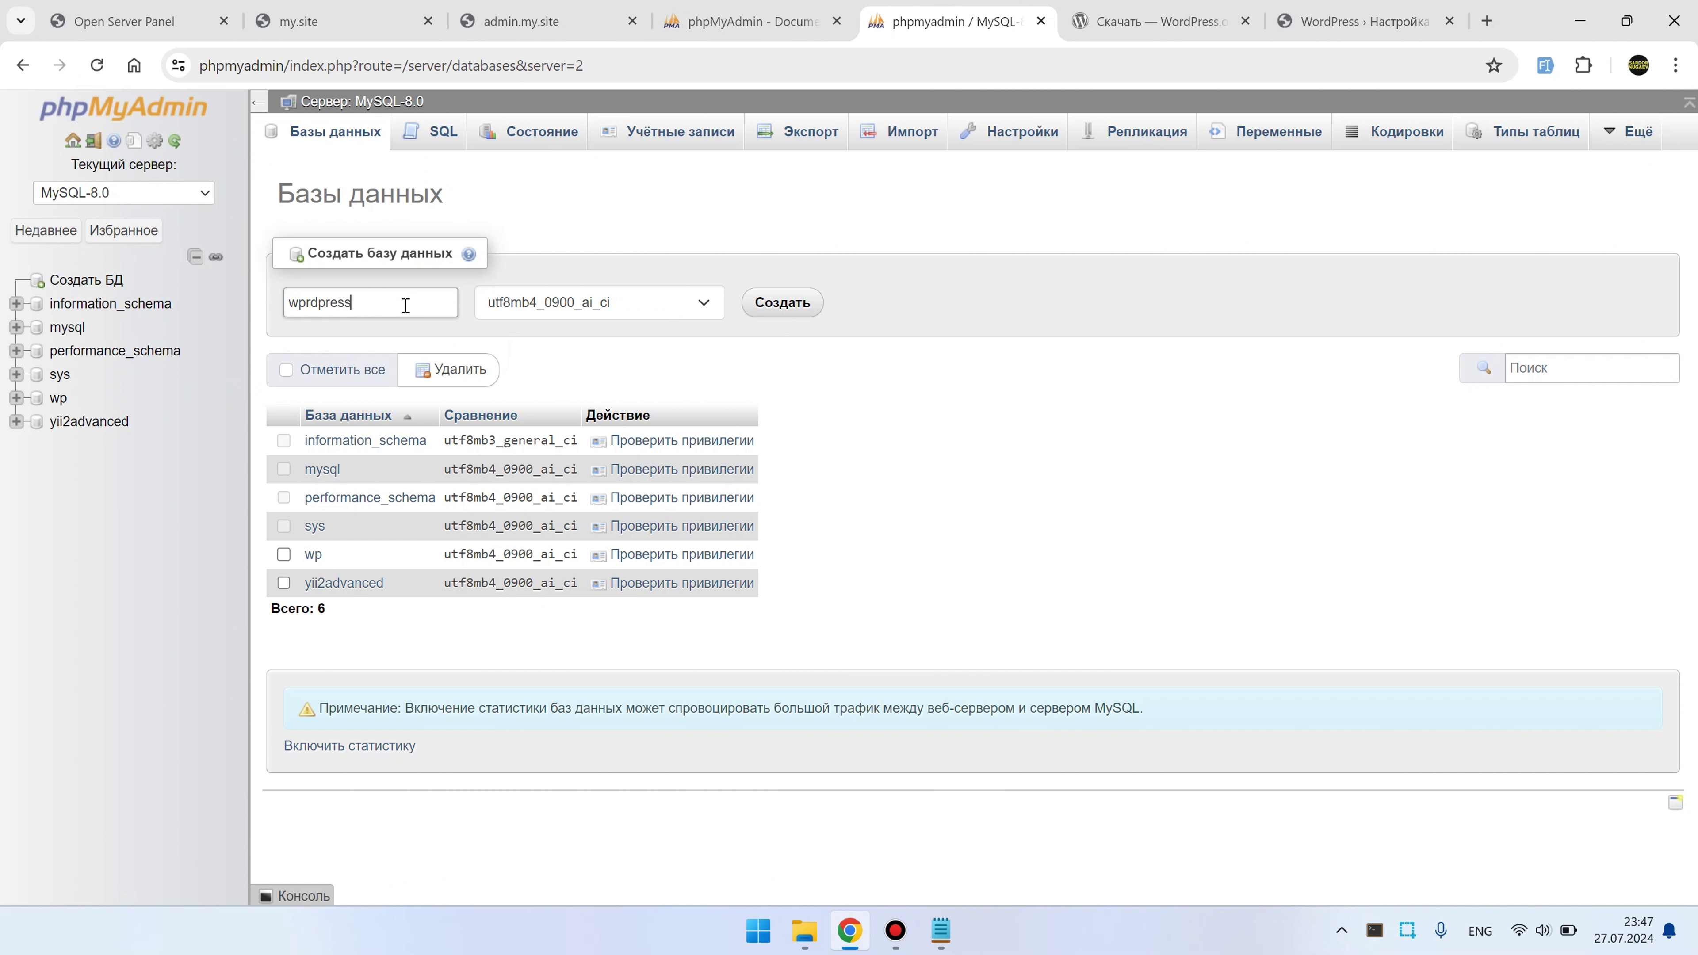
pyautogui.hotkey('ctrl', 'a')
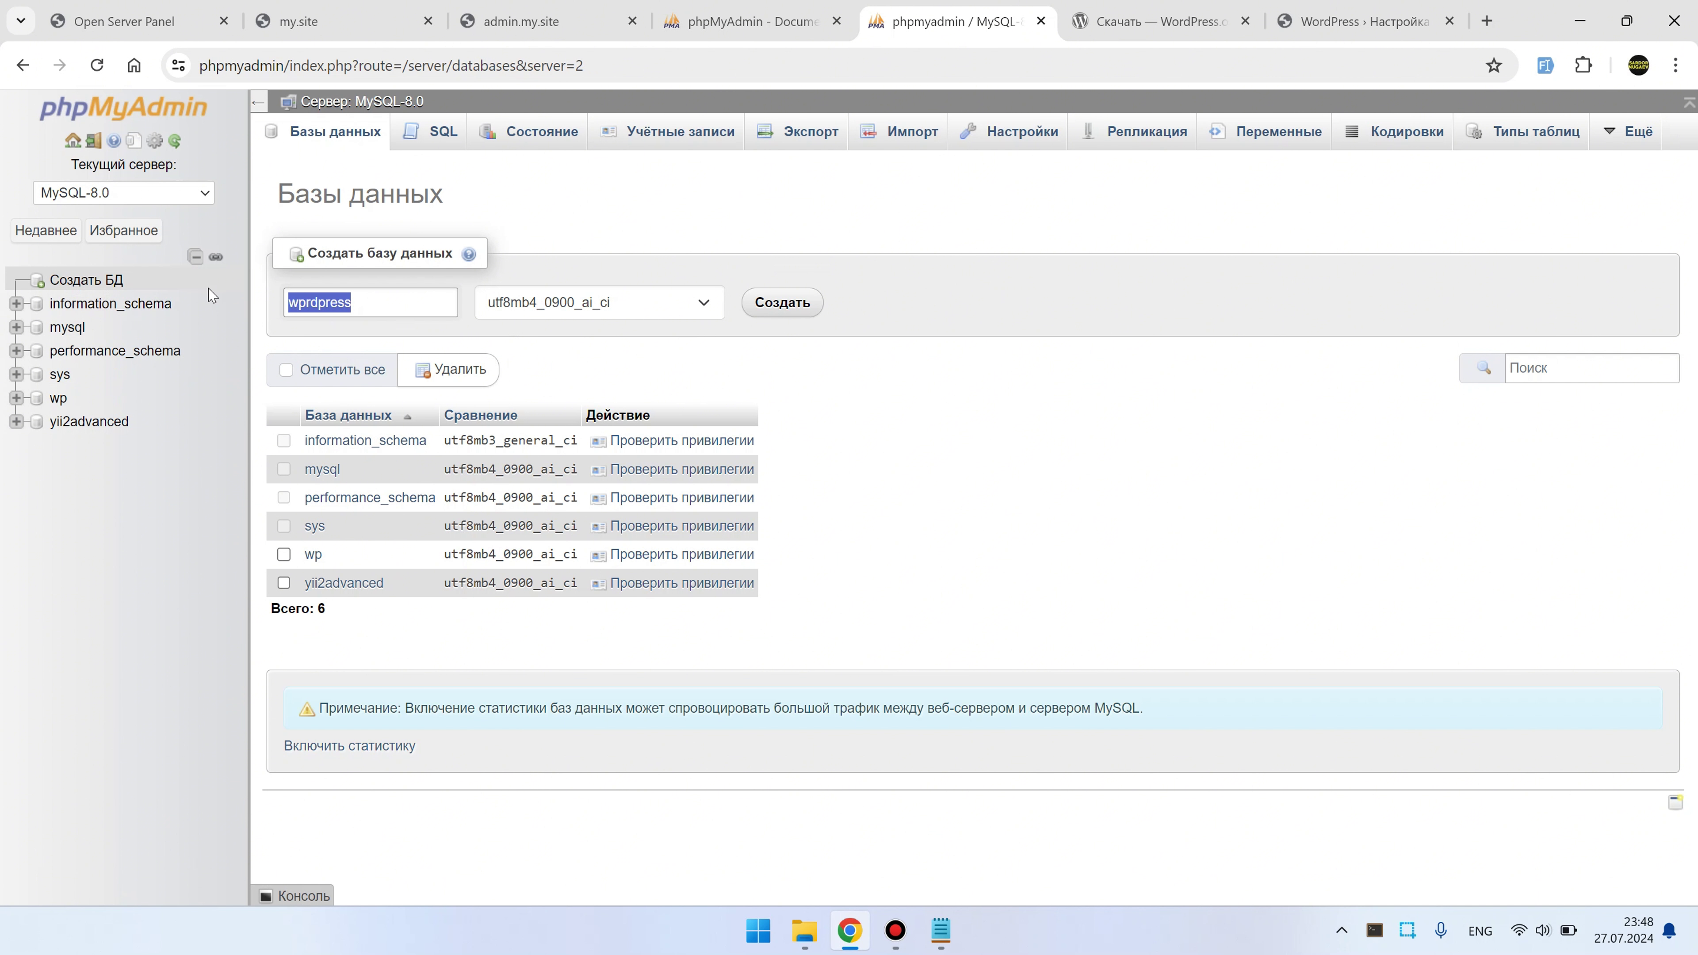
pyautogui.write('word')
pyautogui.doubleClick(411, 307)
pyautogui.click(782, 302)
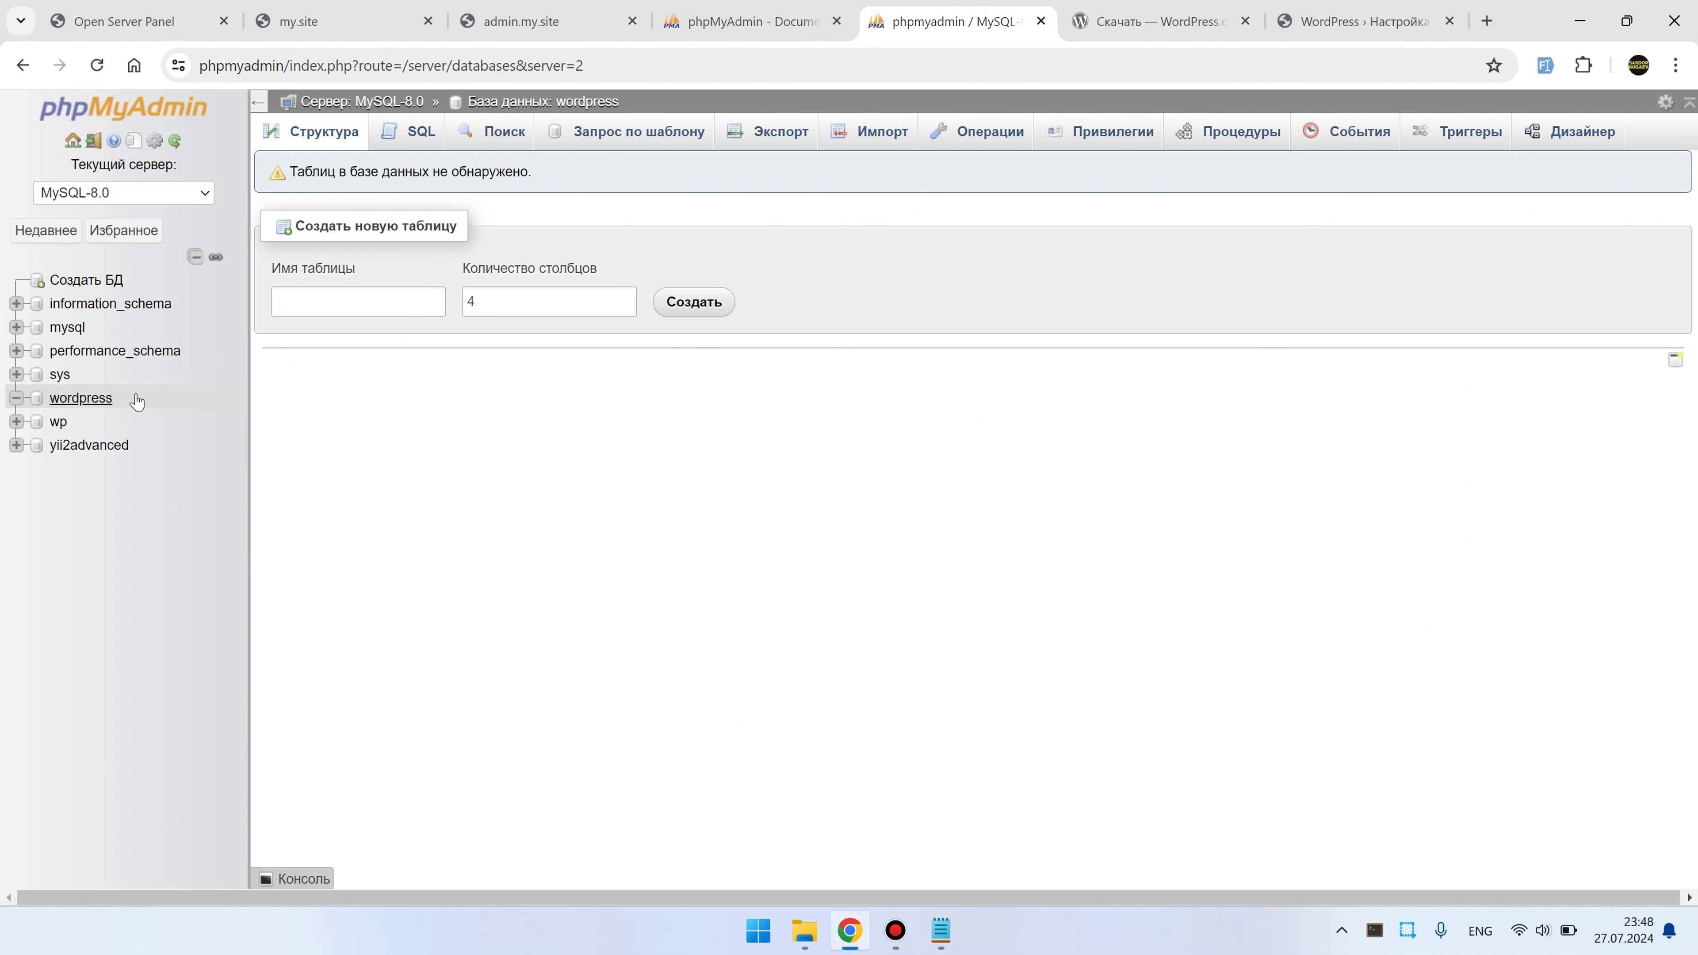
# Enter database name wordpress and user root with no password, then review the download page's requirements
pyautogui.click(1290, 21)
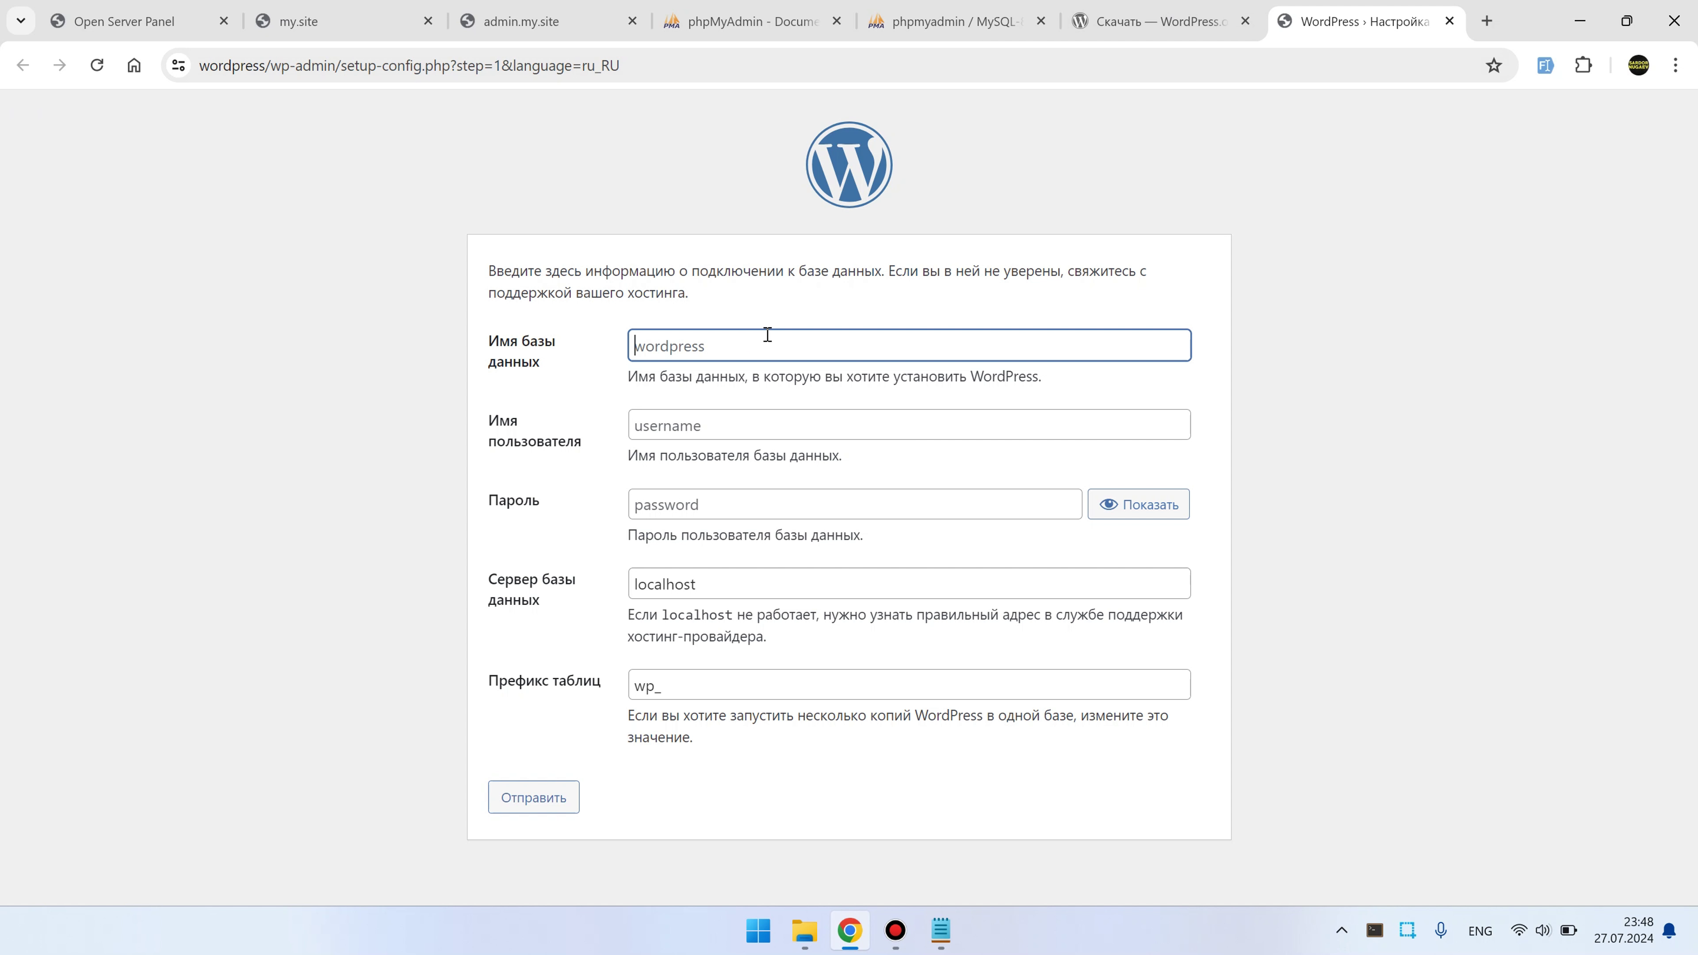
pyautogui.write('wordpress')
pyautogui.click(752, 424)
pyautogui.write('root')
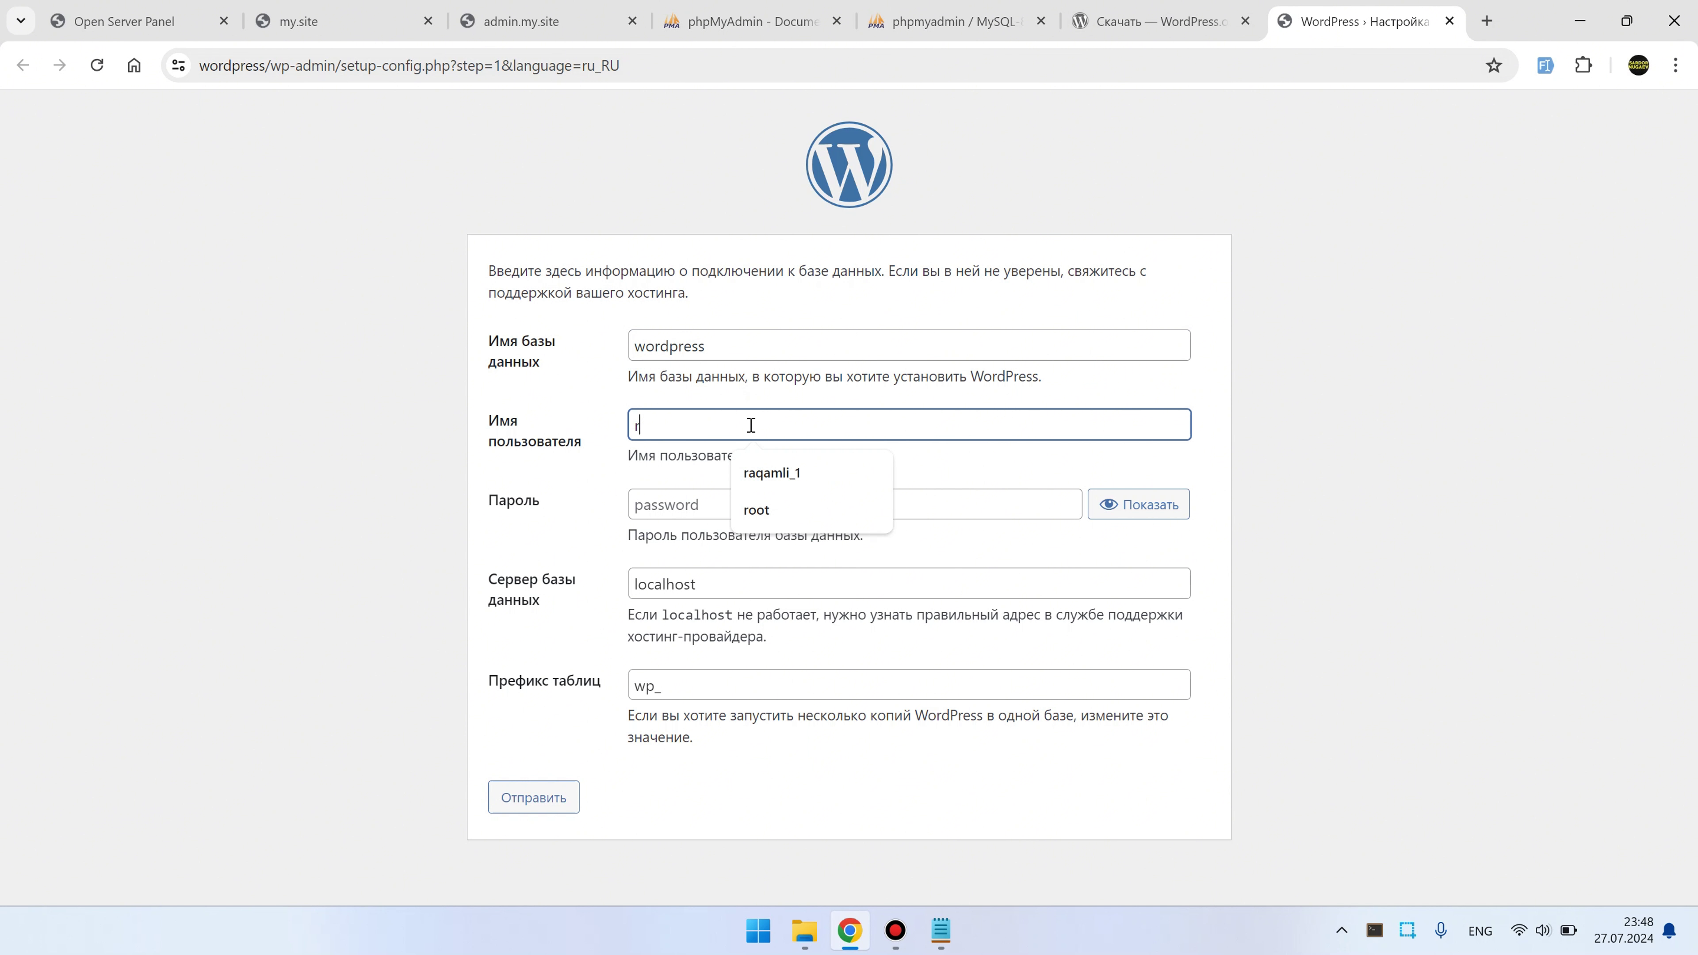
pyautogui.click(770, 502)
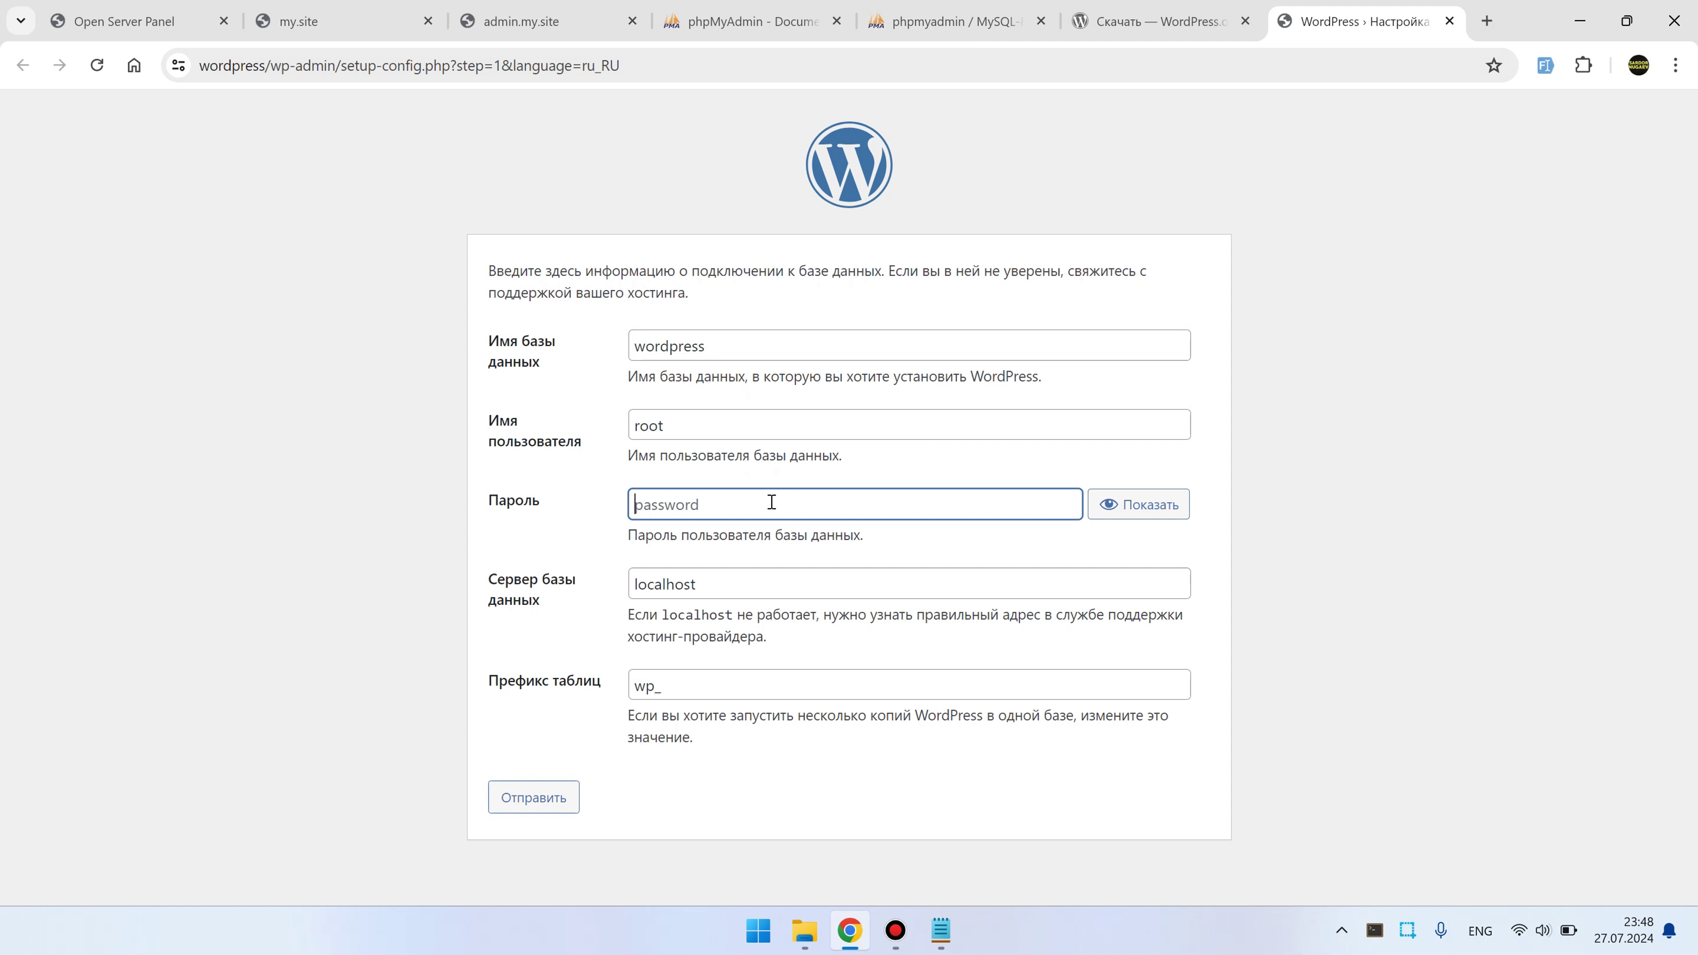
pyautogui.moveTo(730, 585); pyautogui.dragTo(588, 591)
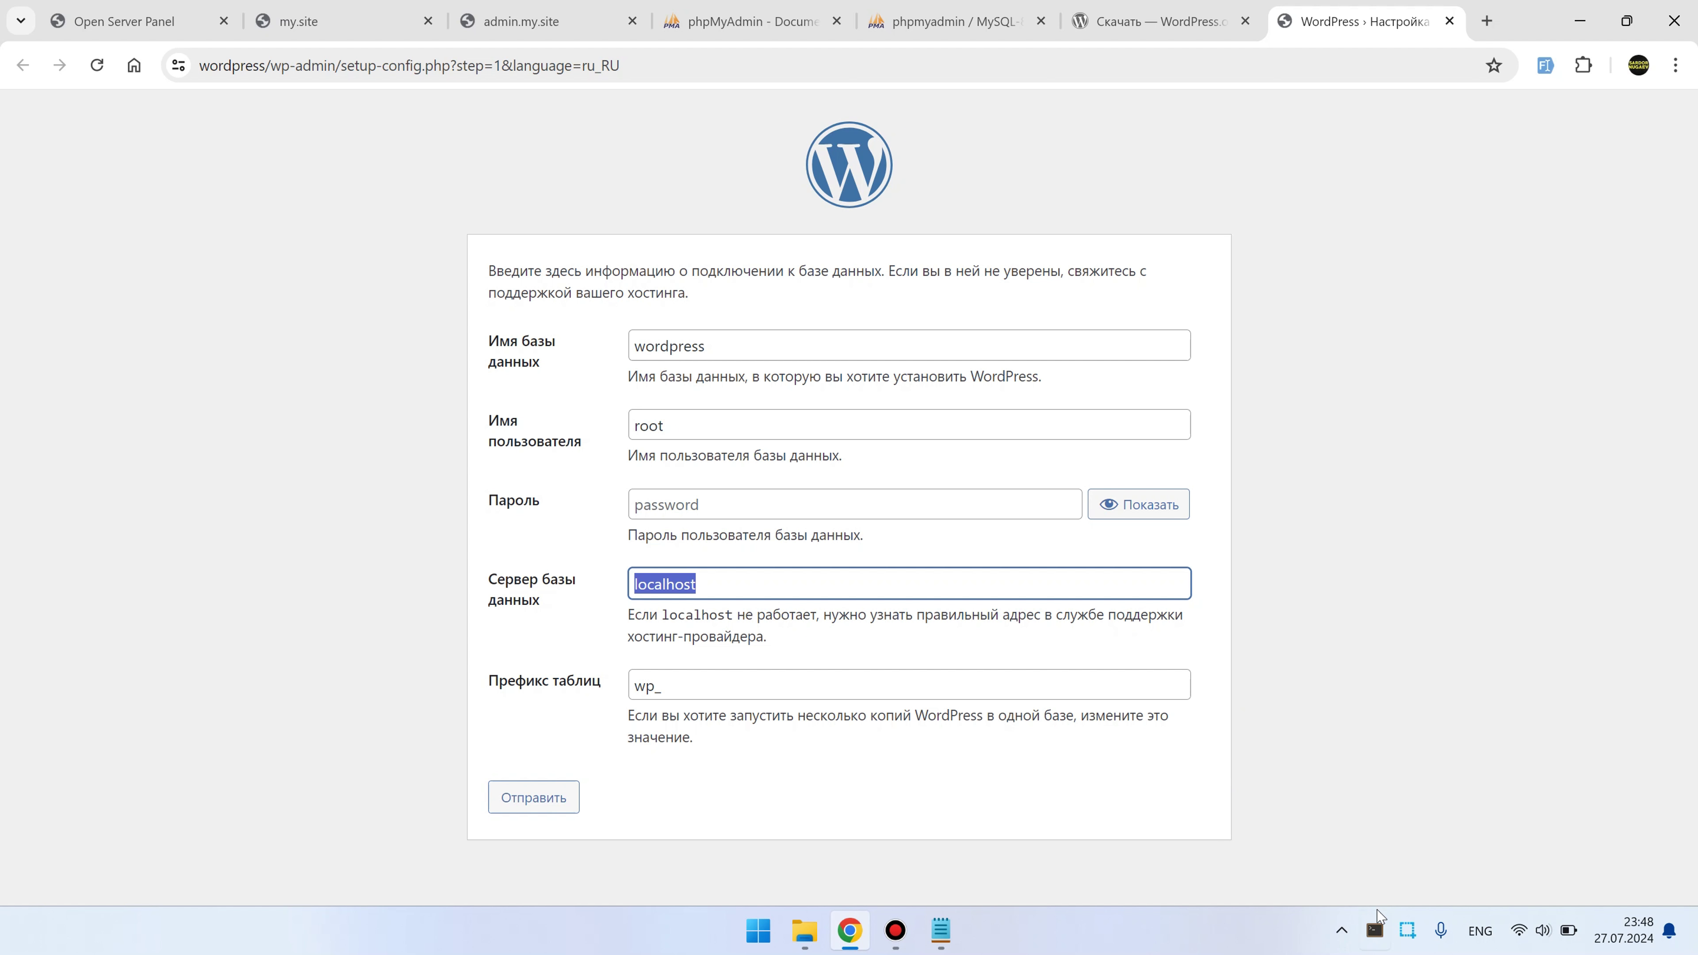
pyautogui.click(1167, 18)
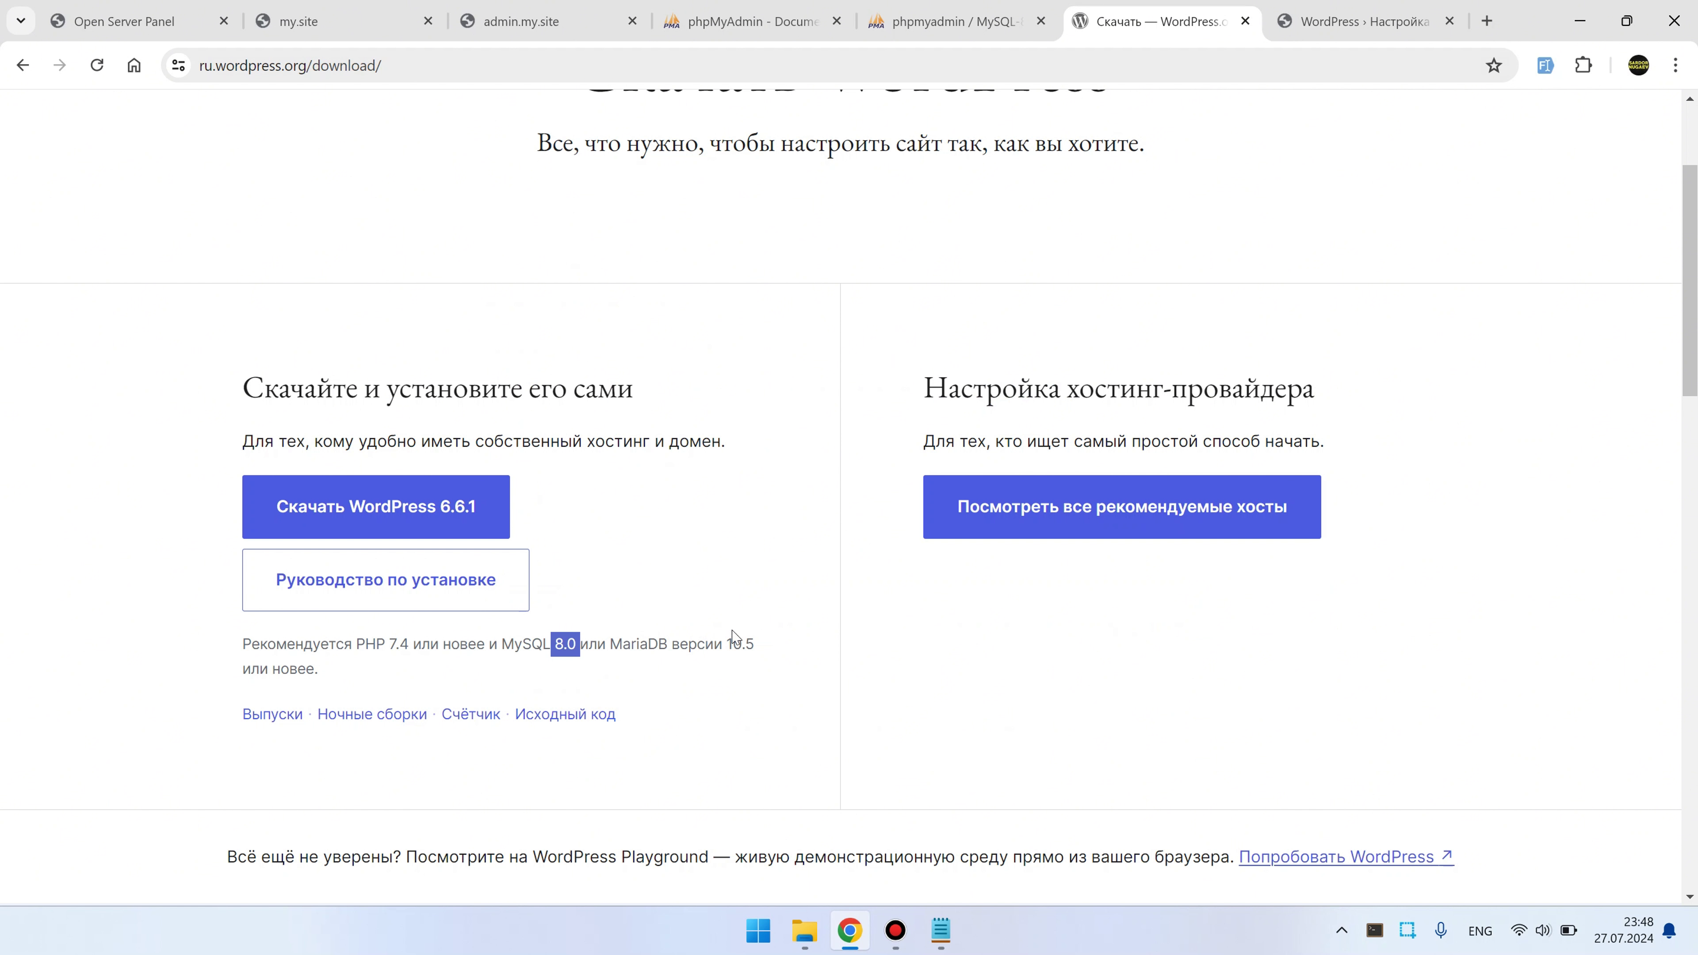
# Review the MySQL module versions, including MySQL-8.0, then return to the WordPress database form
pyautogui.click(1371, 926)
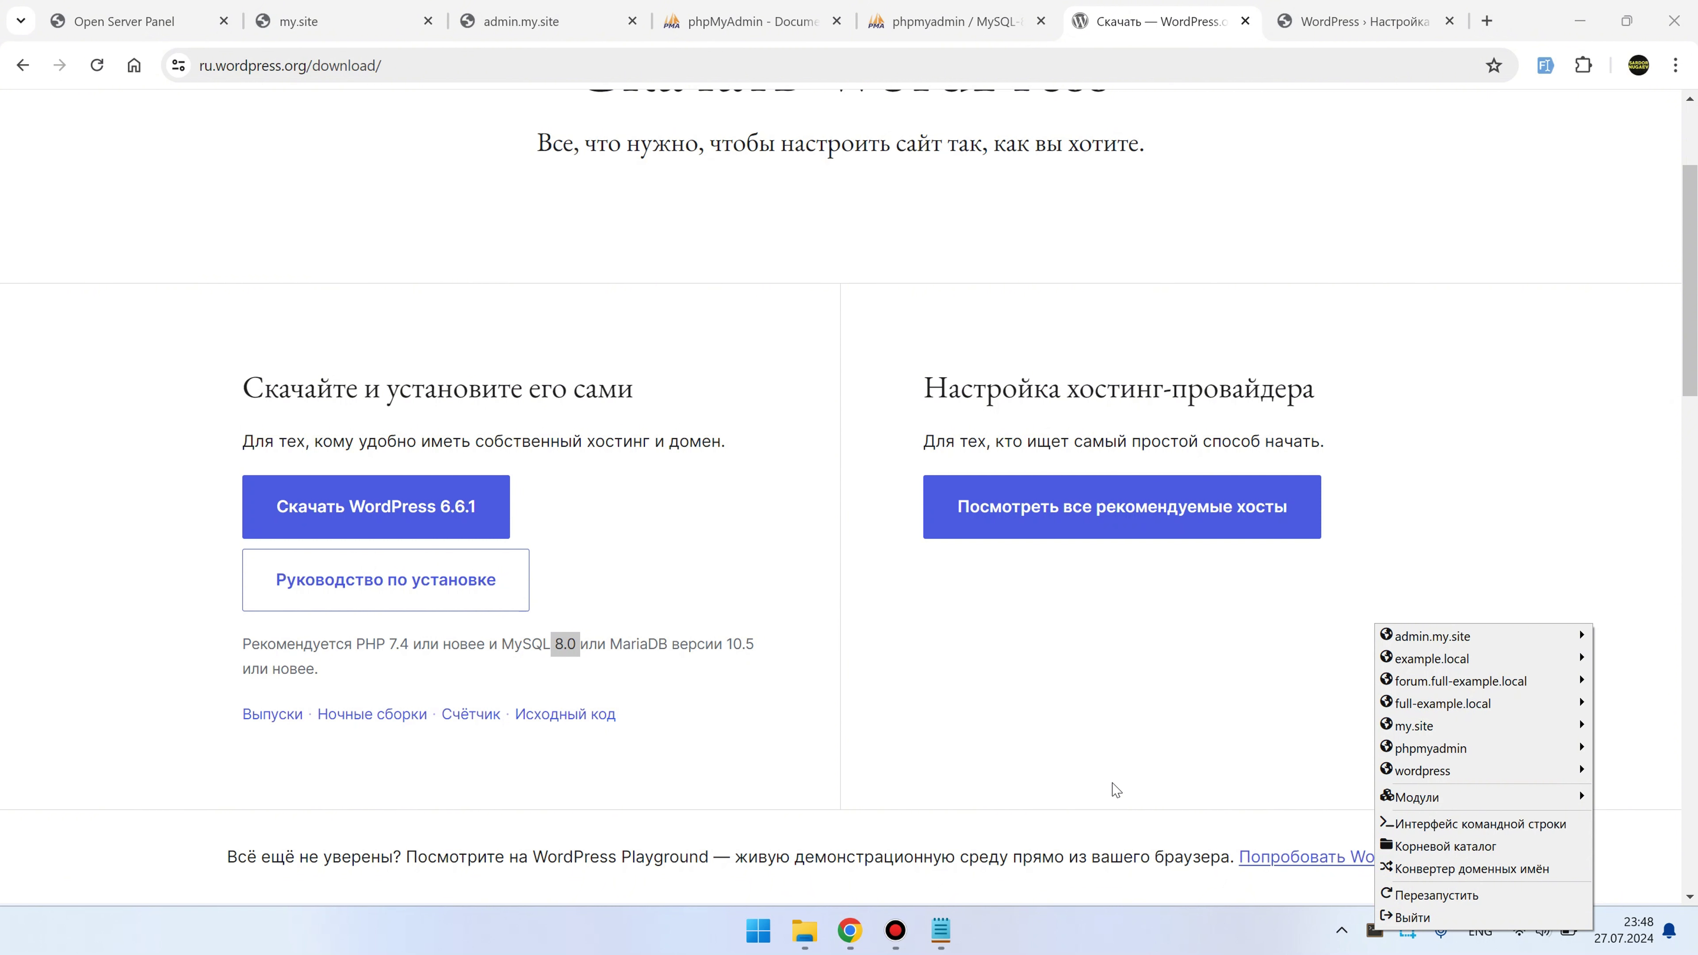
pyautogui.moveTo(1467, 805)
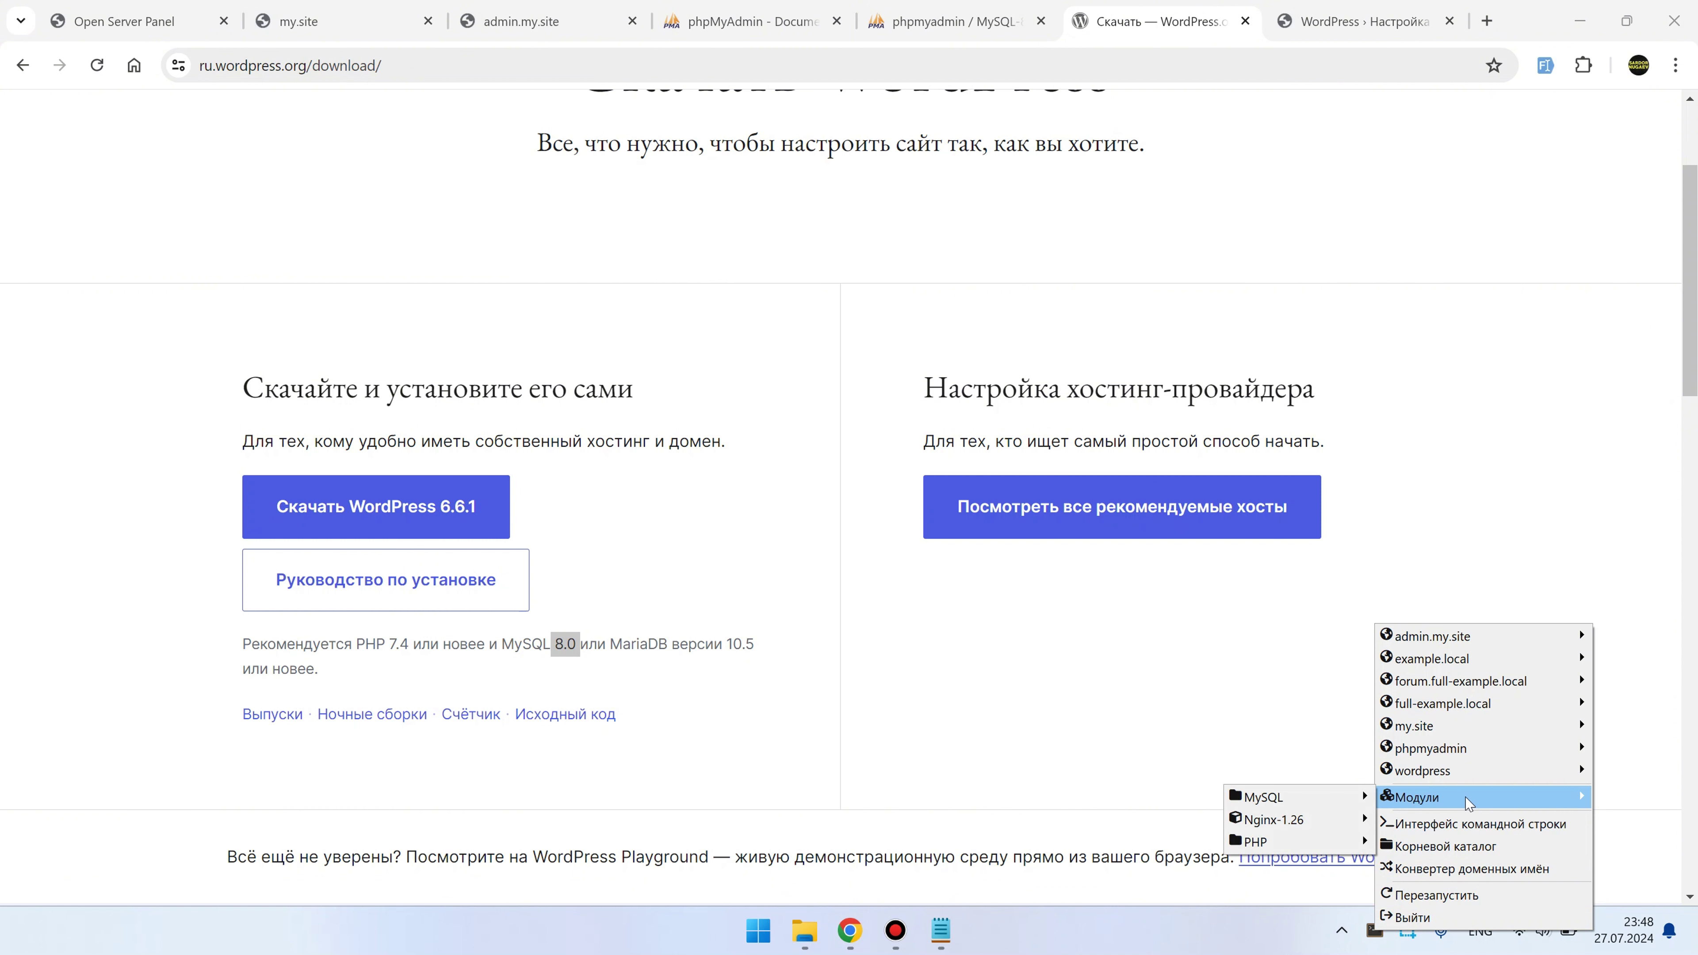
pyautogui.moveTo(1300, 844)
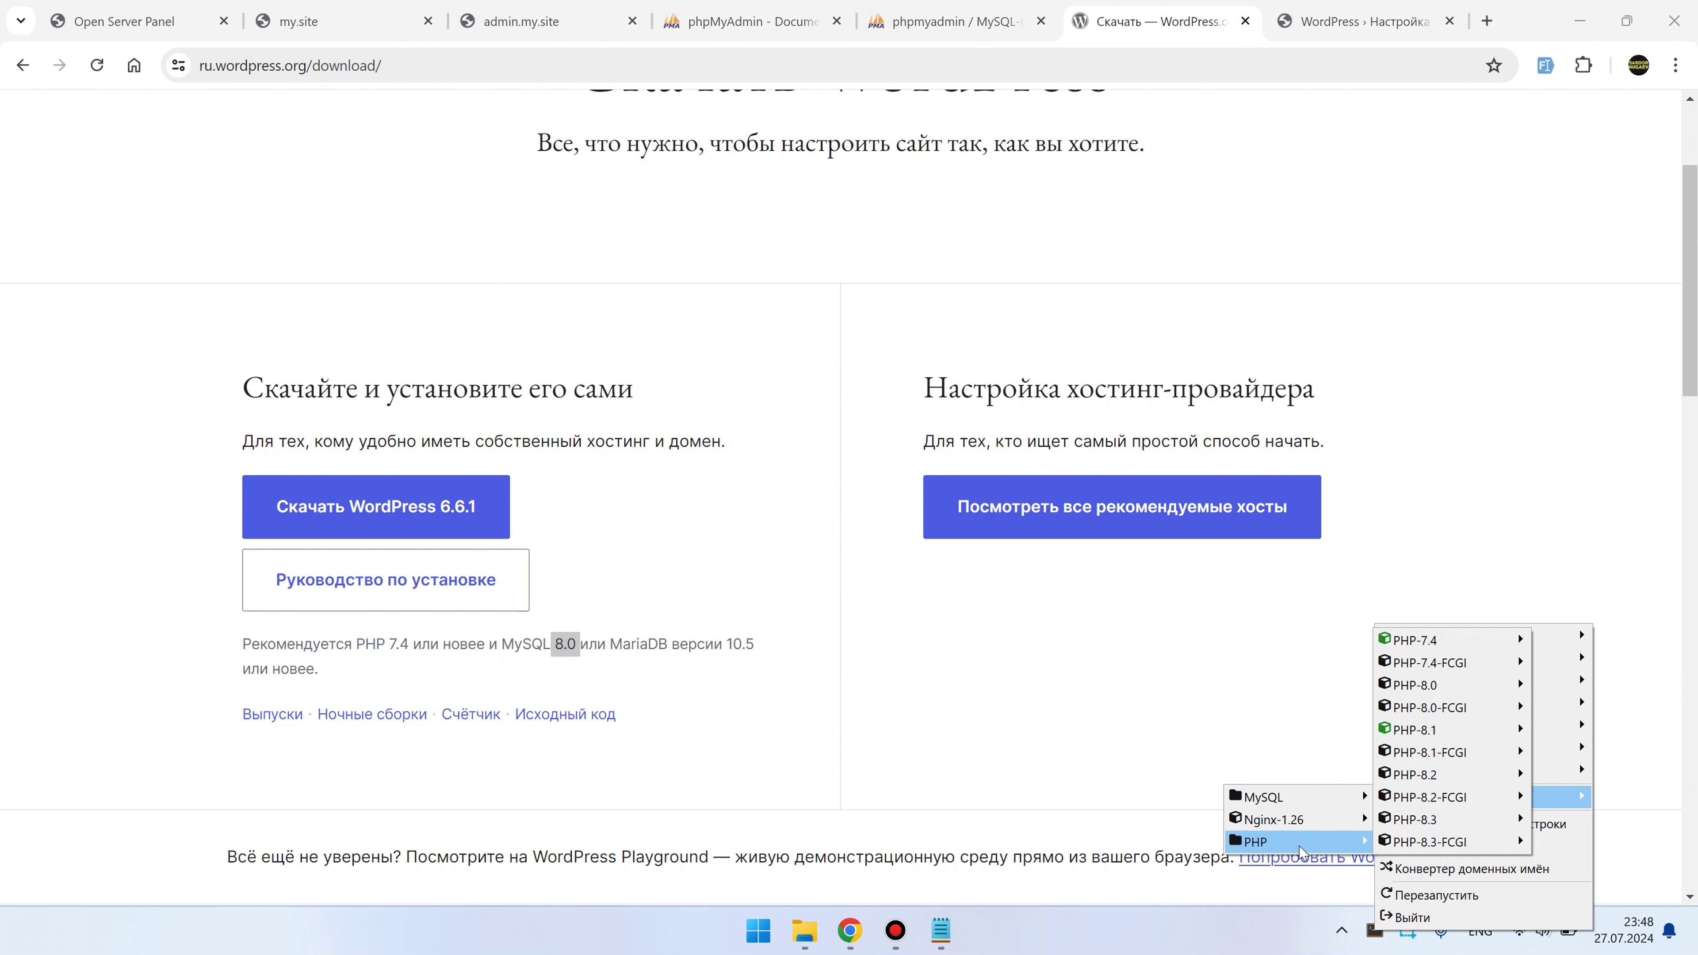
pyautogui.moveTo(1304, 797)
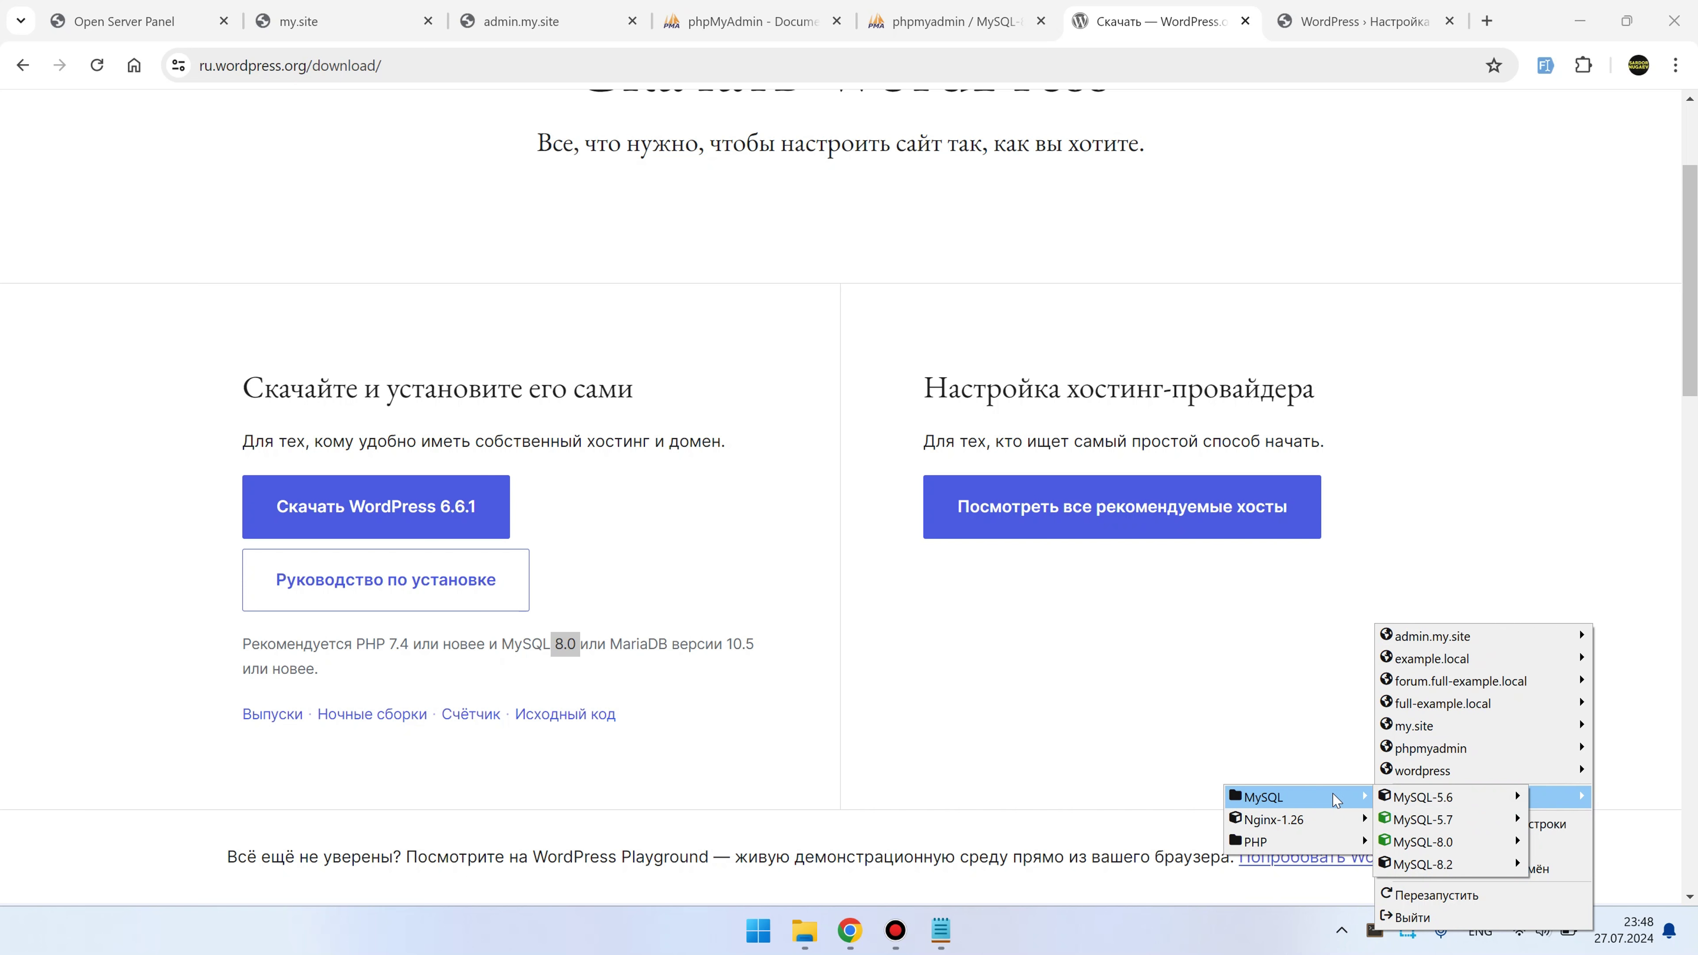
pyautogui.moveTo(1456, 844)
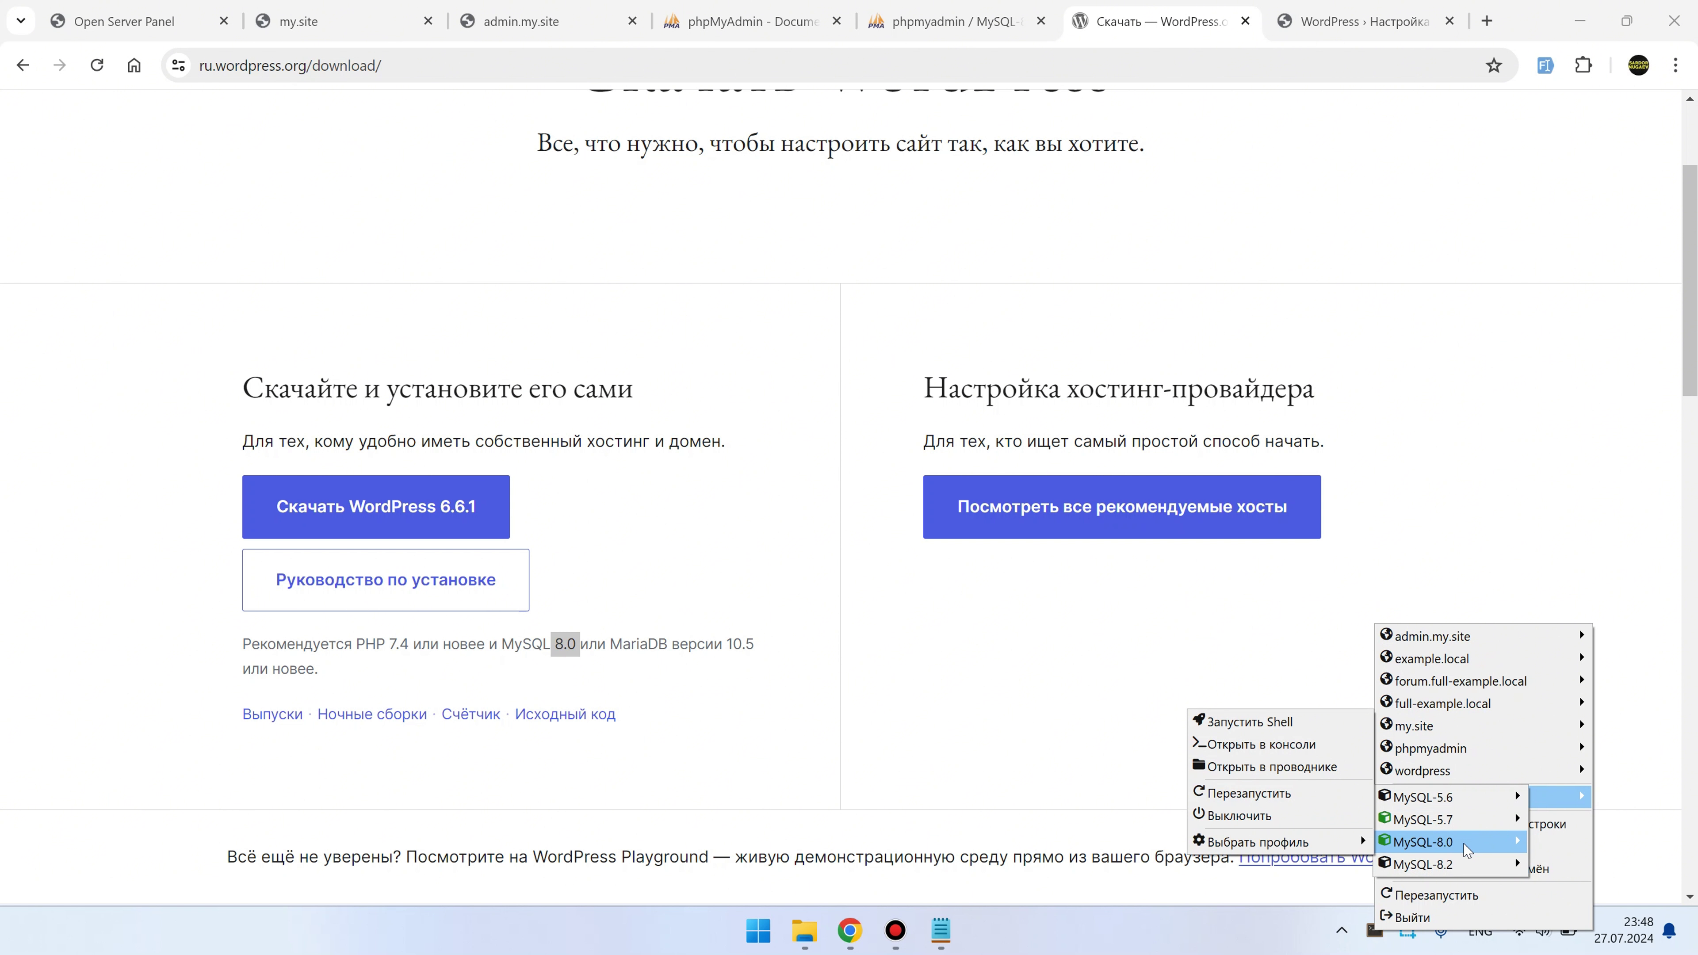
pyautogui.click(1331, 24)
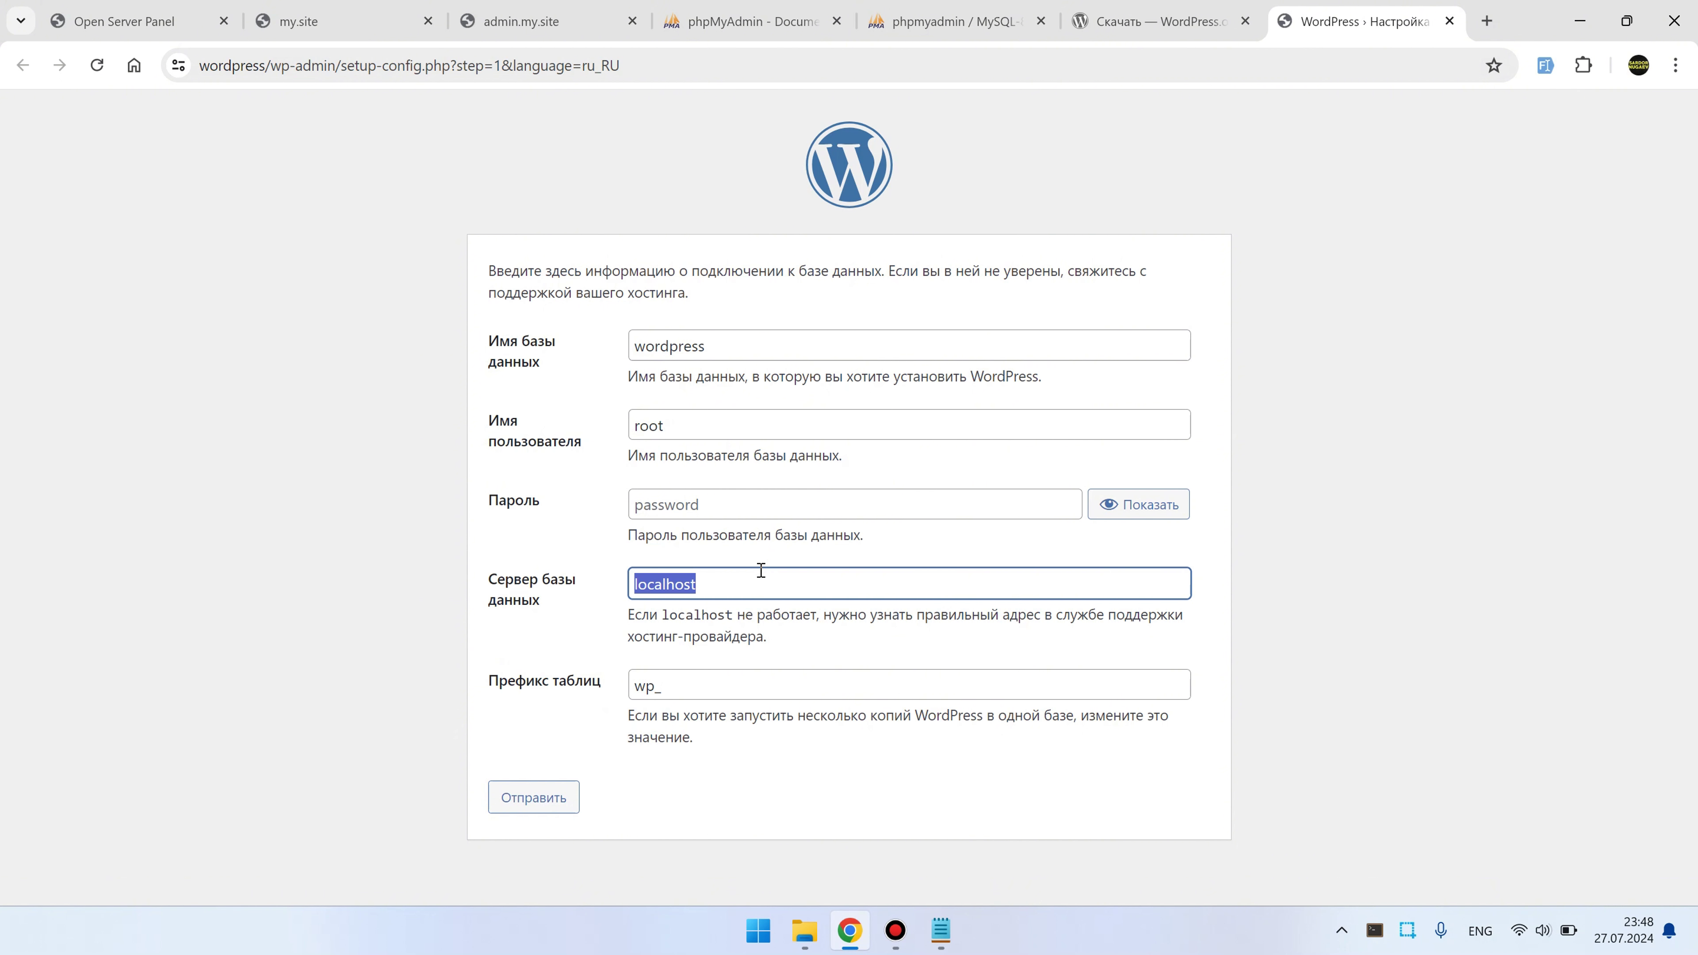
# Set the database server to MySQL-8.0, submit the connection details, and launch the installation
pyautogui.write('M')
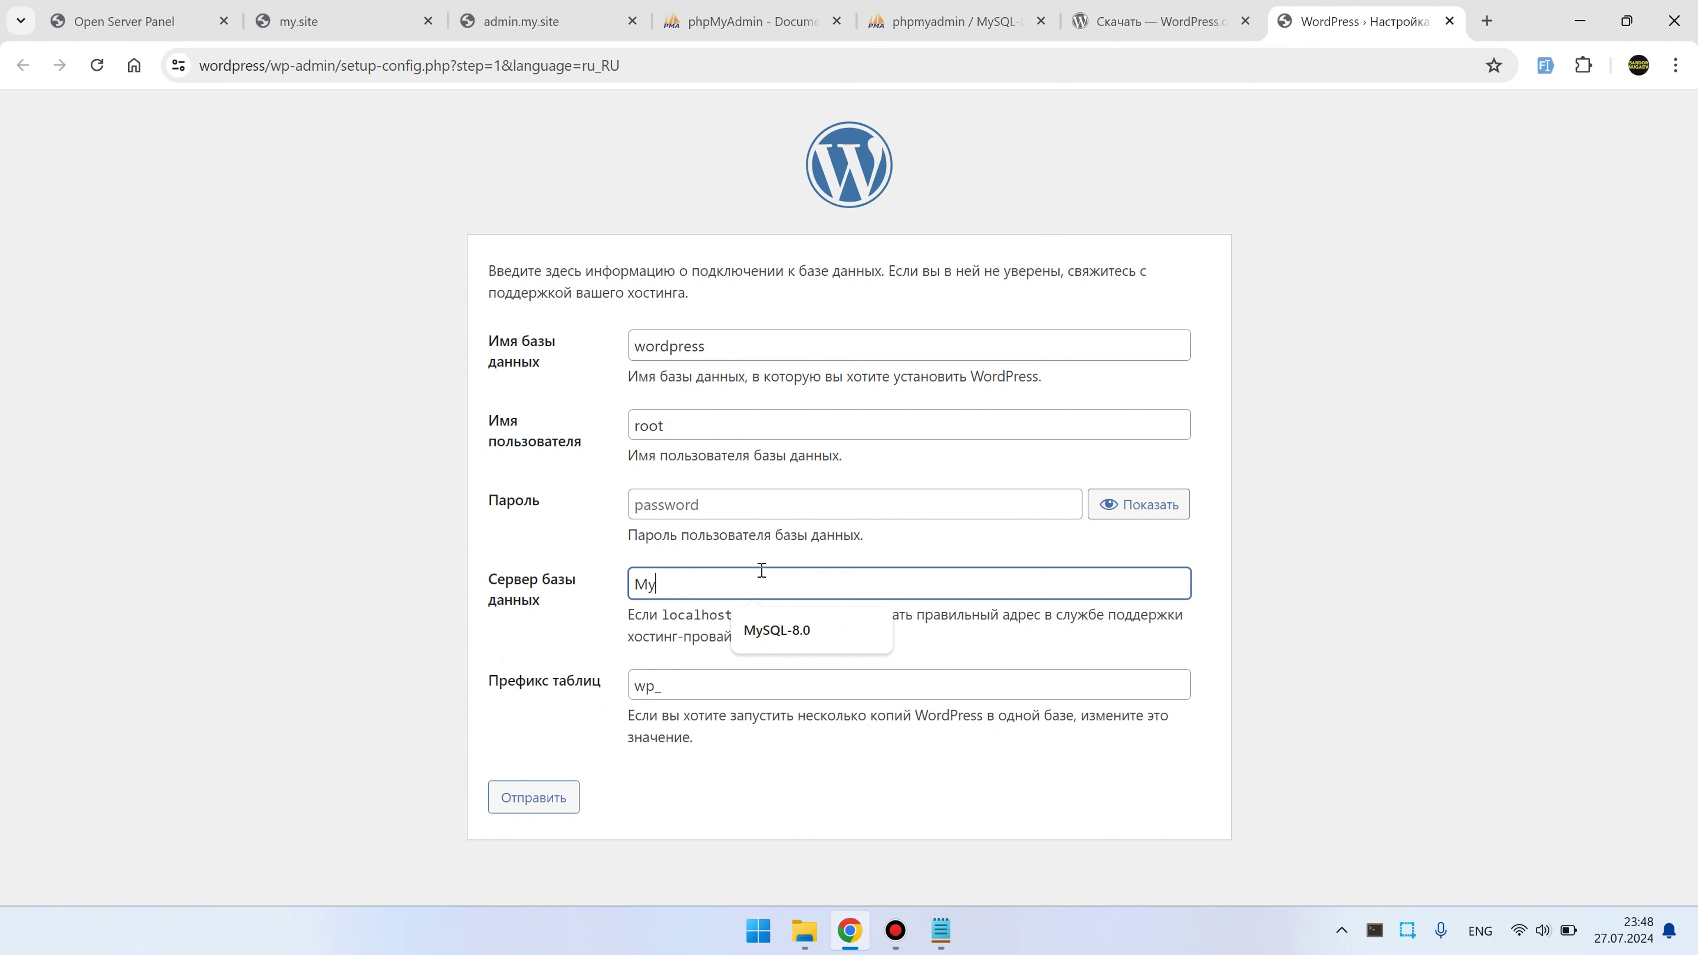
pyautogui.write('y')
pyautogui.press('Down')
pyautogui.press('Return')
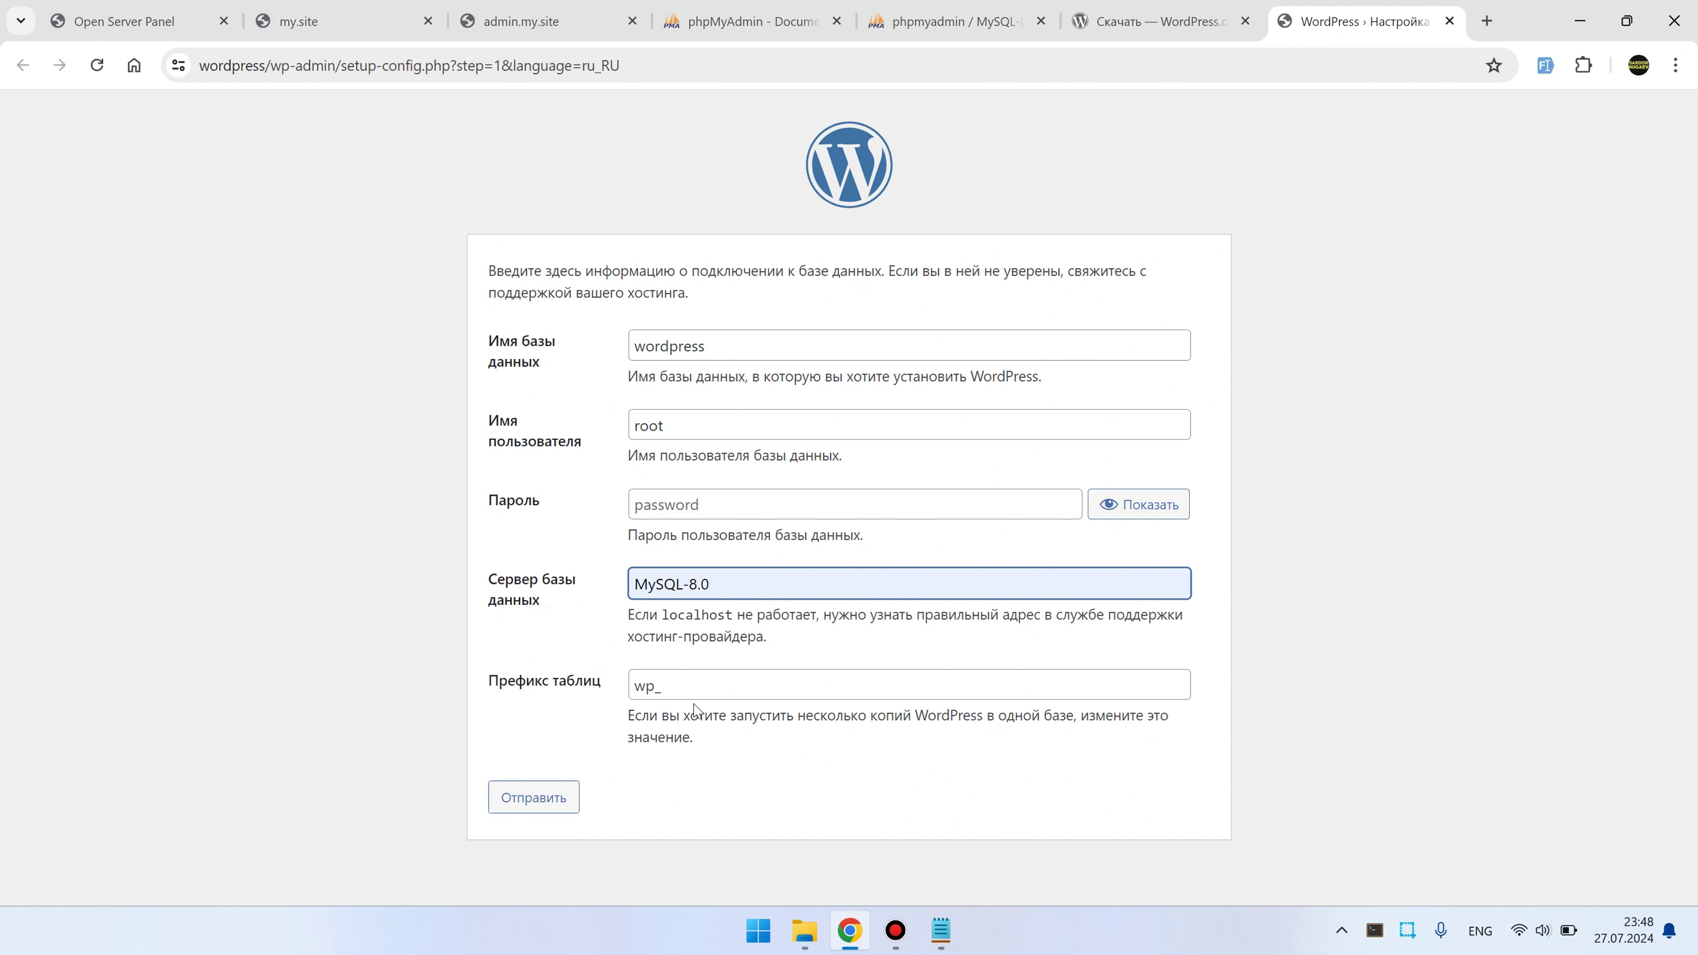
pyautogui.press('Tab')
pyautogui.press('Tab')
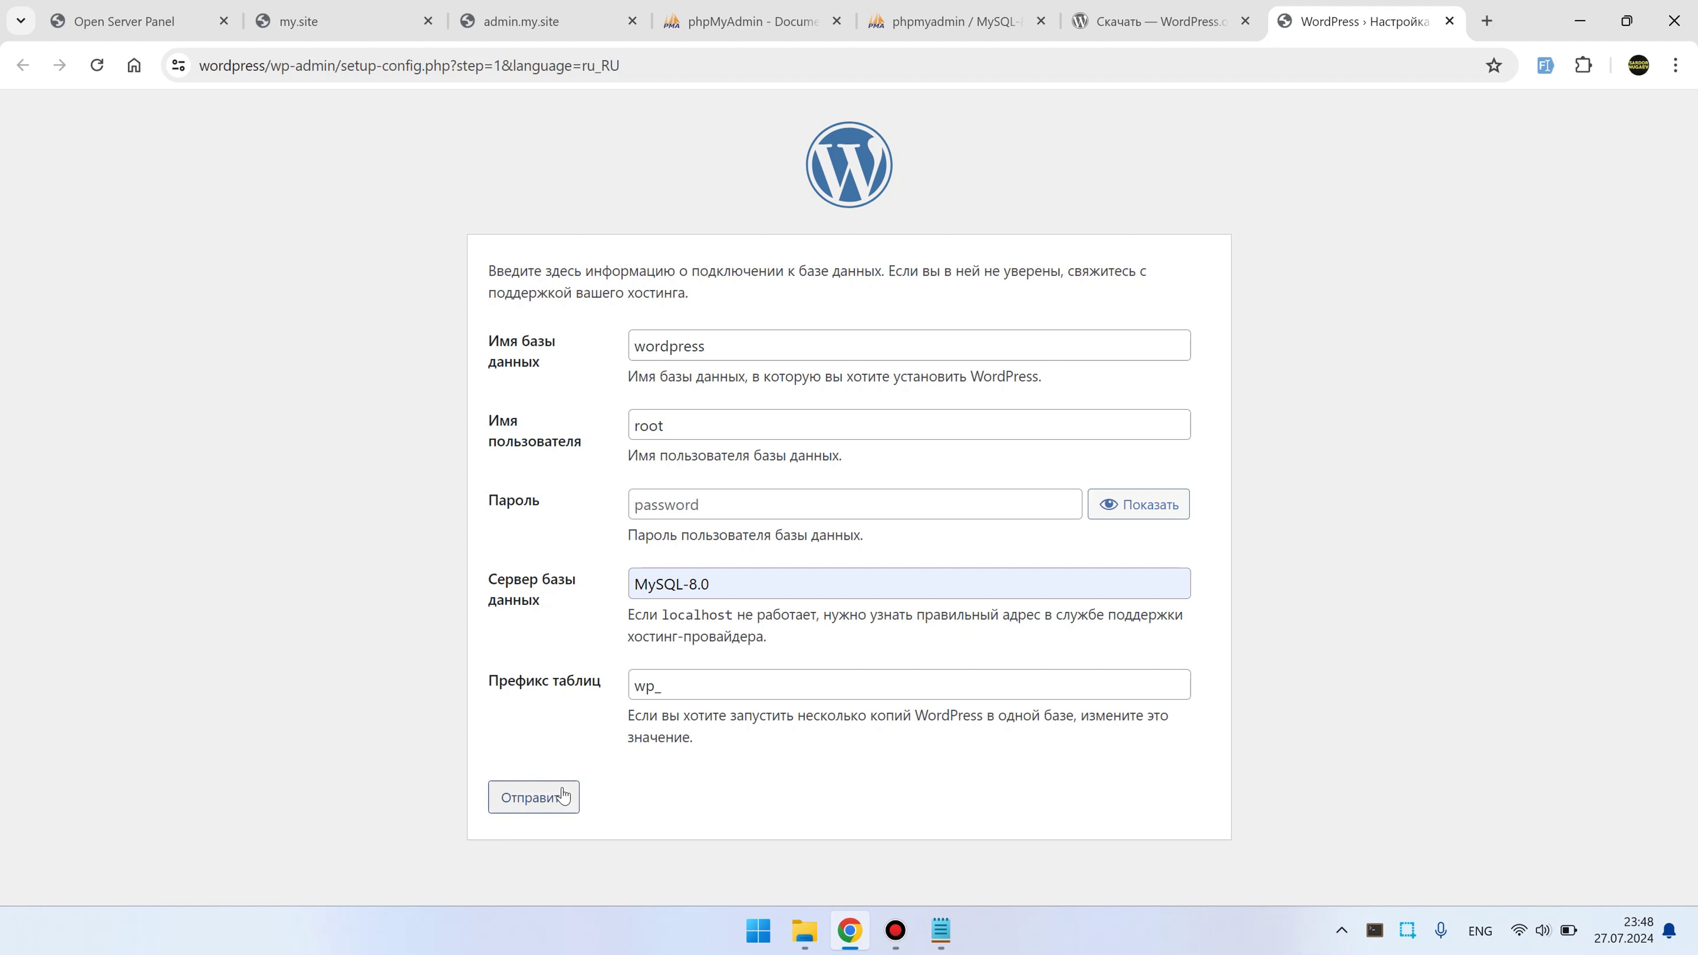
pyautogui.click(569, 797)
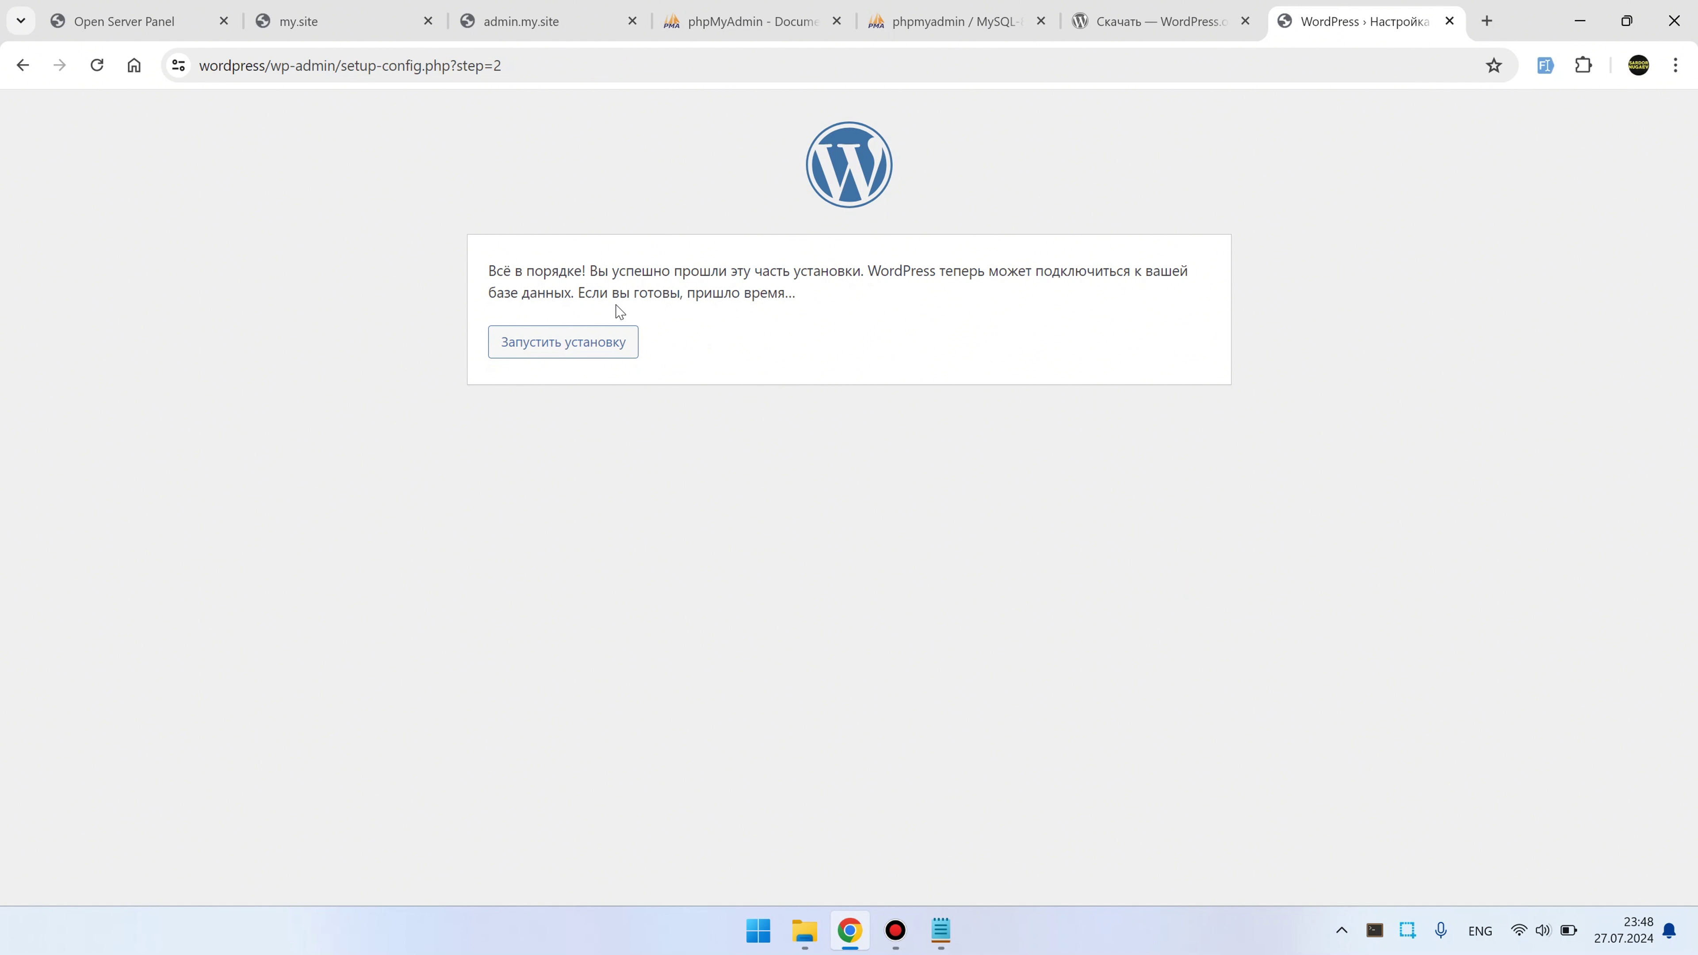
pyautogui.moveTo(498, 268); pyautogui.dragTo(826, 271)
pyautogui.click(680, 327)
pyautogui.click(586, 354)
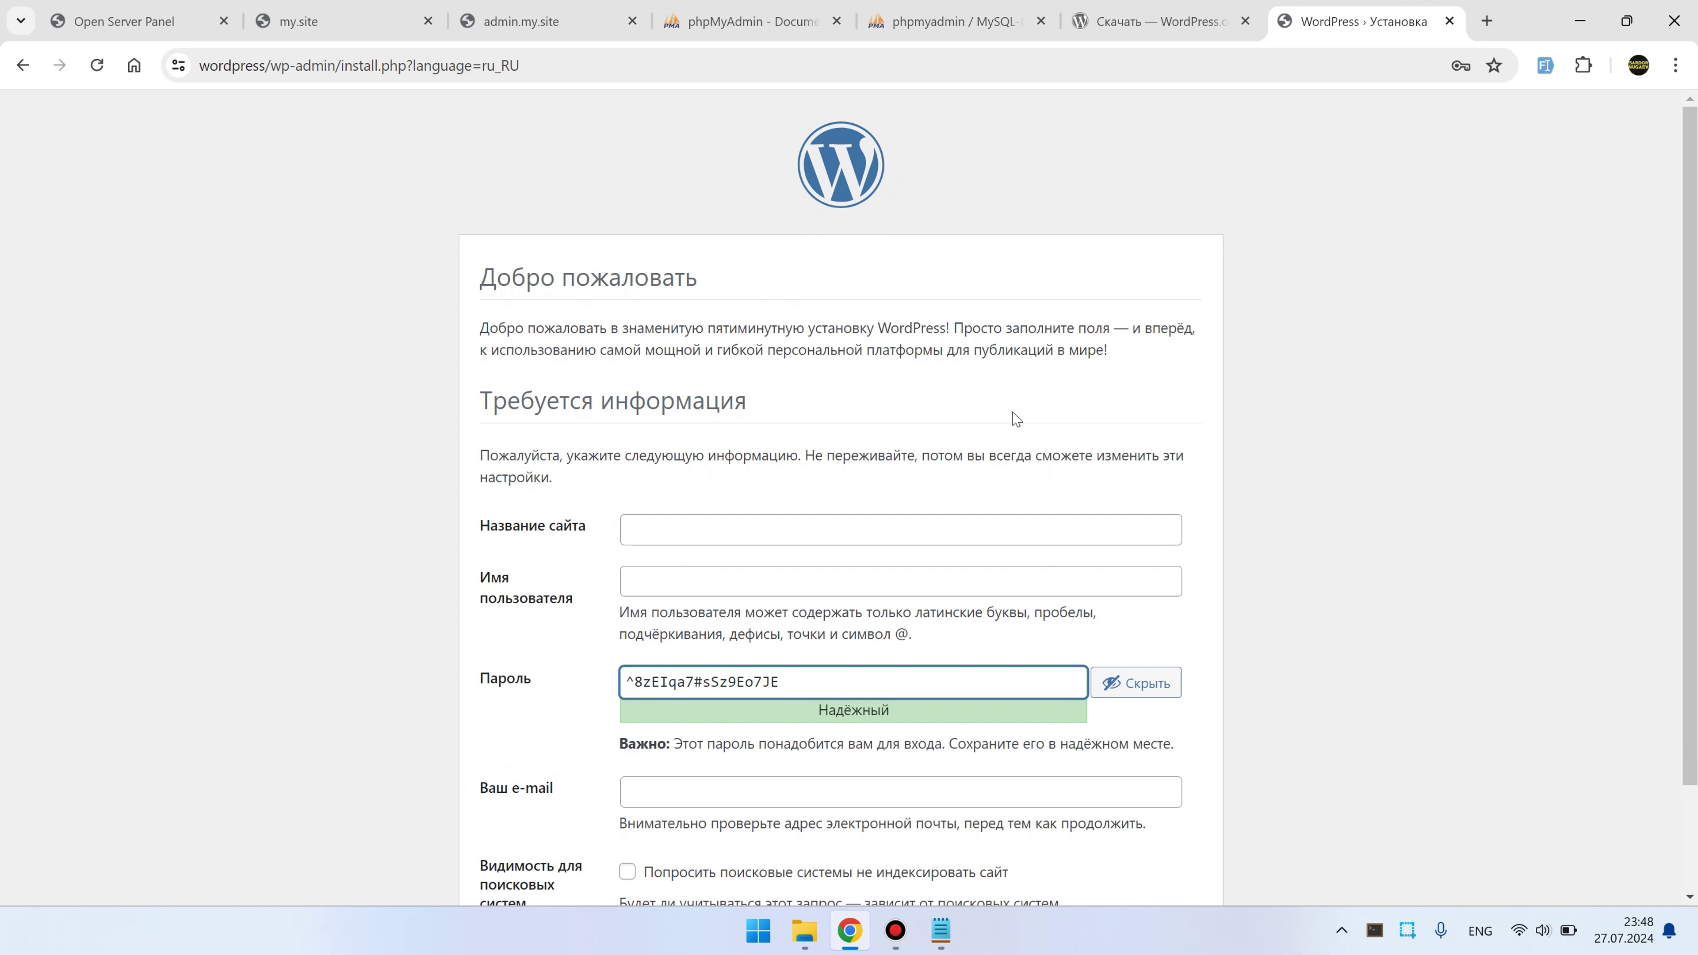
# Enter the site title 'Open Server 6 versiyasini o'rnatish' and username admin
pyautogui.scroll(-2, 990, 415)
pyautogui.click(794, 404)
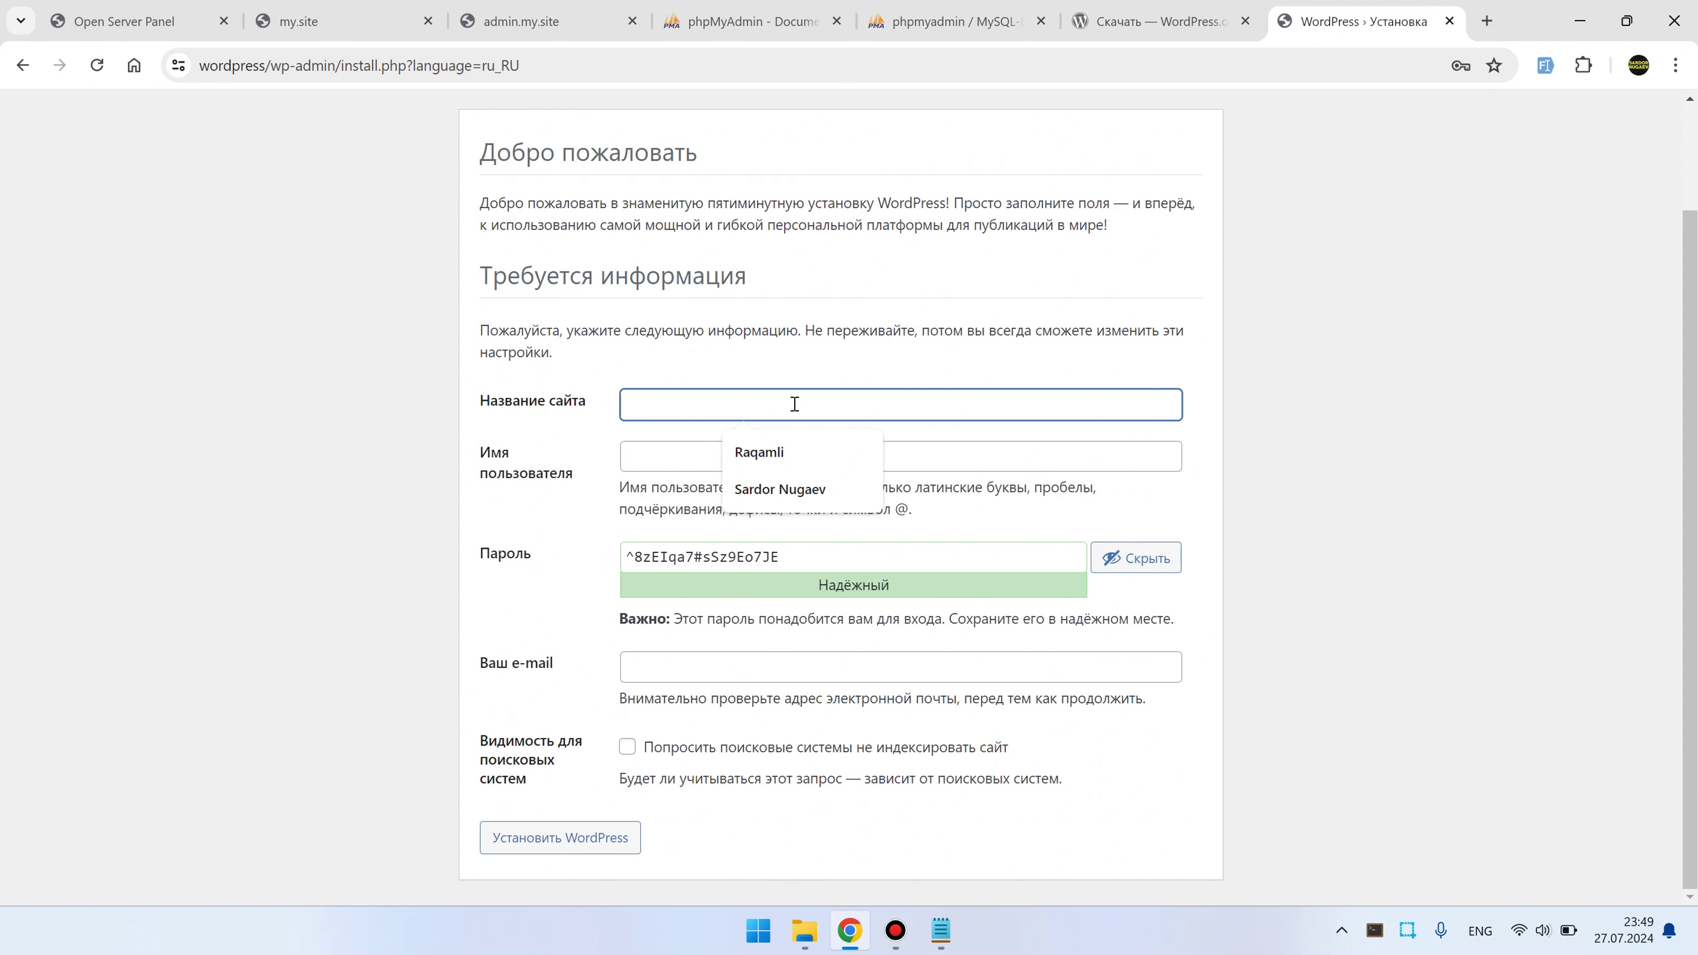
pyautogui.write('Open Server 6')
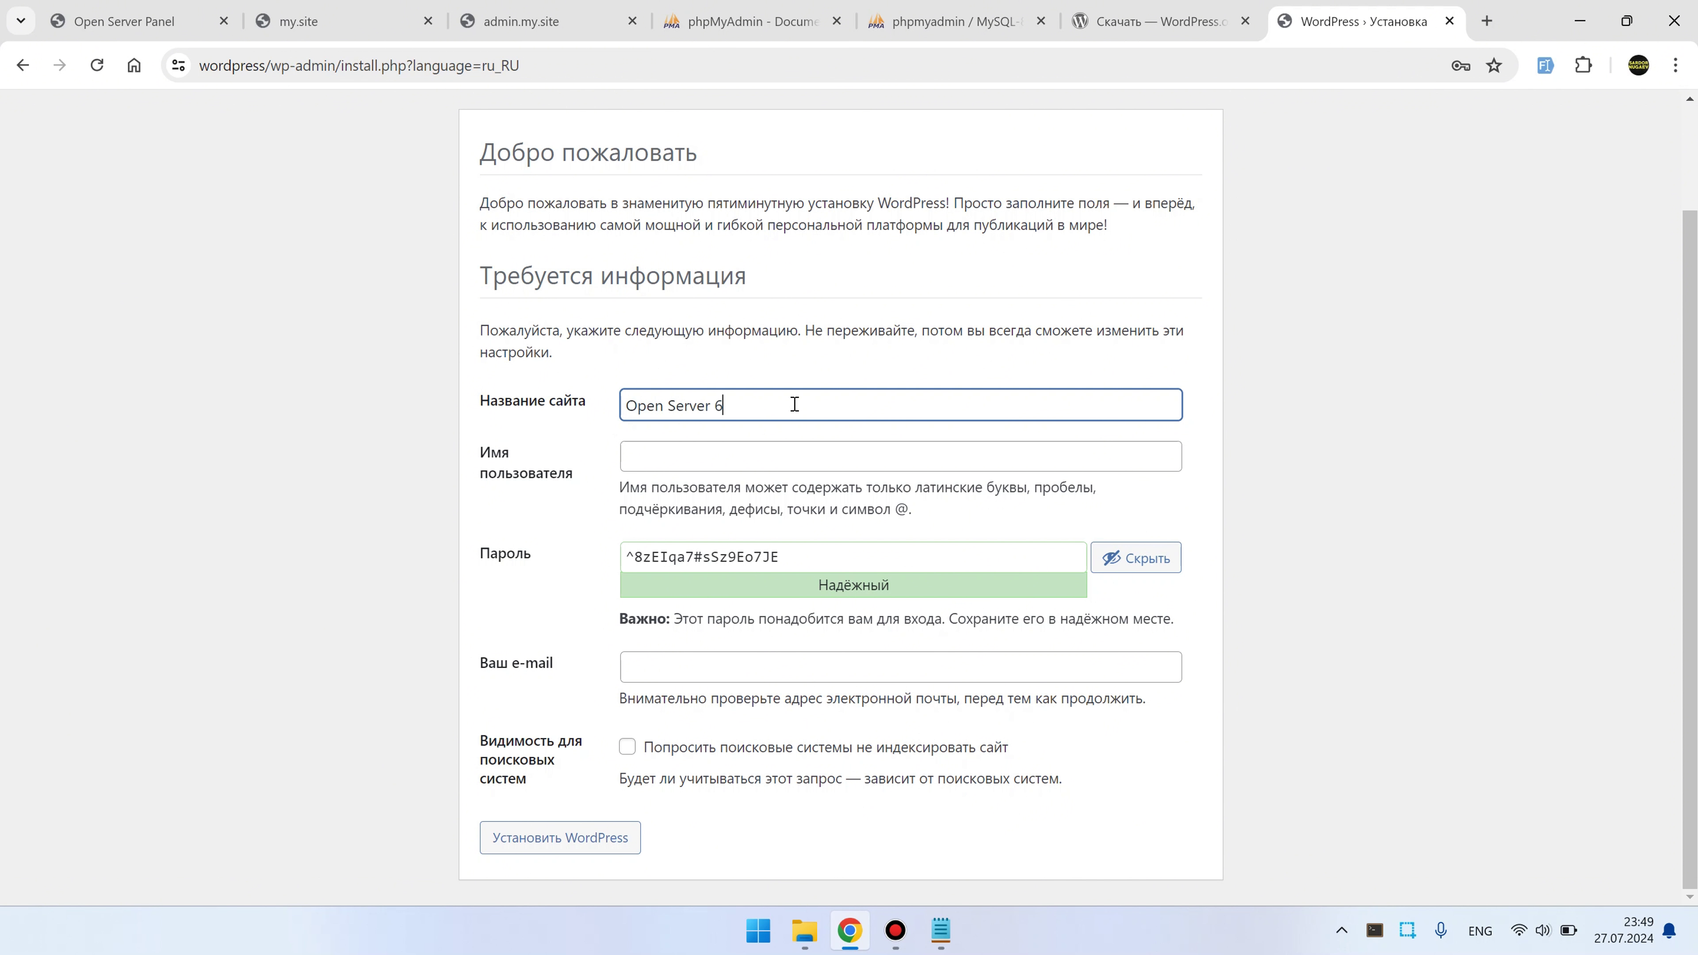
pyautogui.write("versiyasini o'rnatish")
pyautogui.click(828, 450)
pyautogui.write('admin')
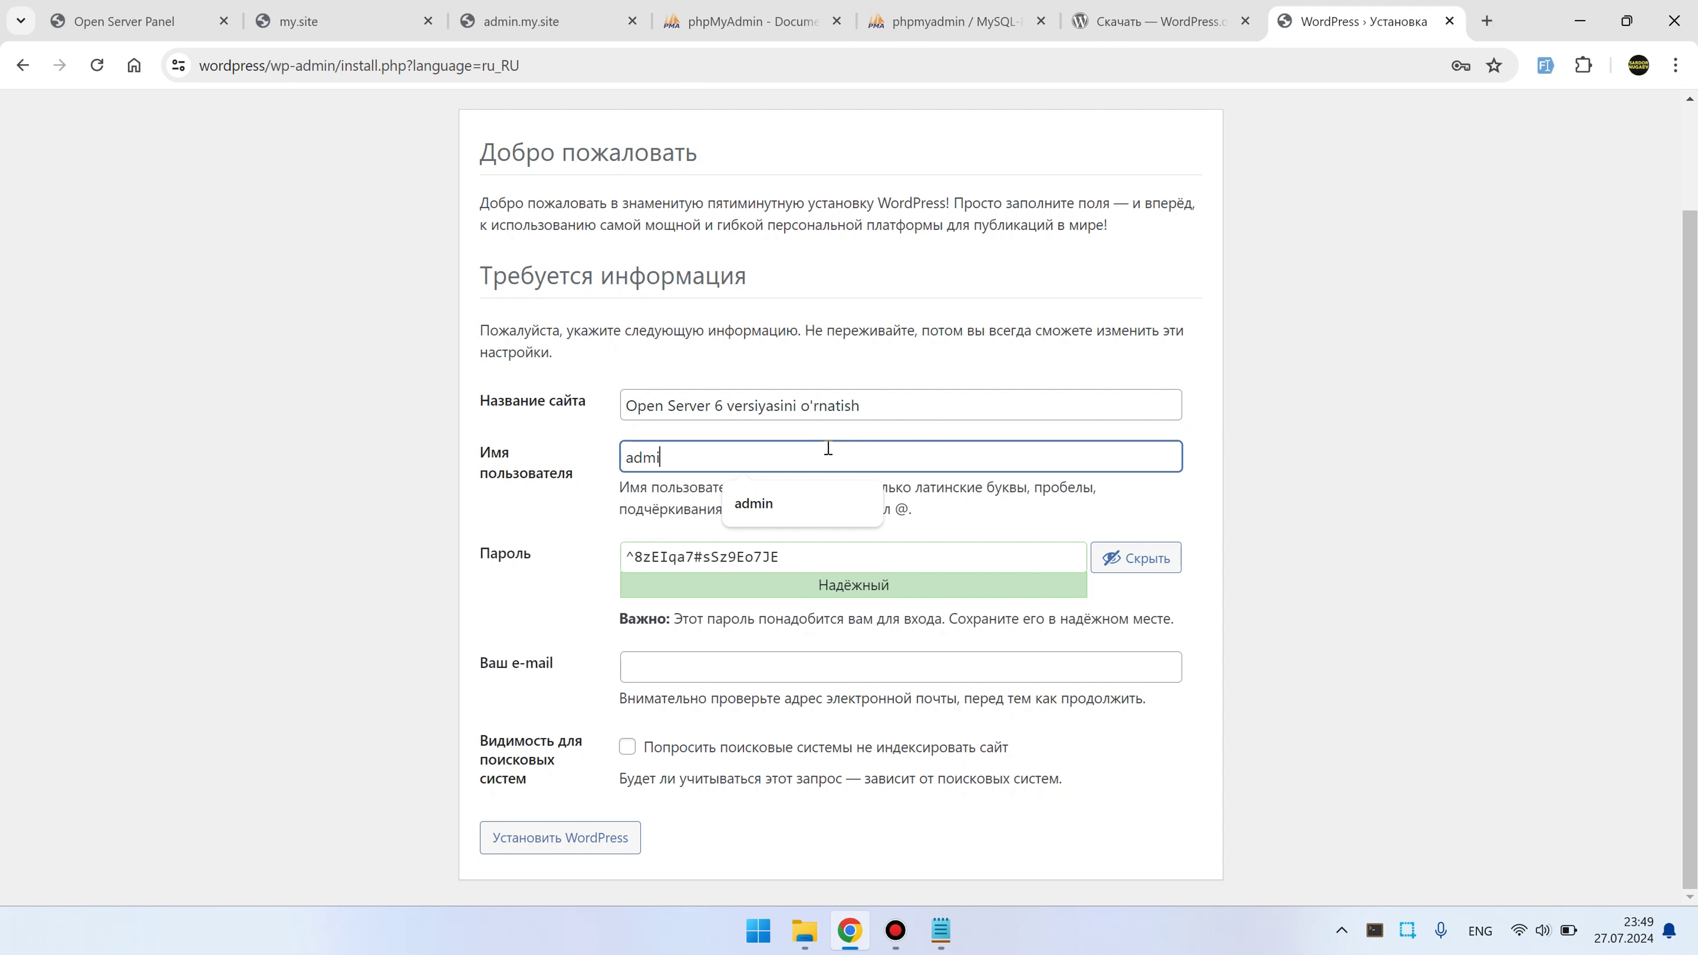
# Set a weak admin password, allow it, fill in the saved e-mail, and install WordPress
pyautogui.click(795, 557)
pyautogui.hotkey('ctrl', 'a')
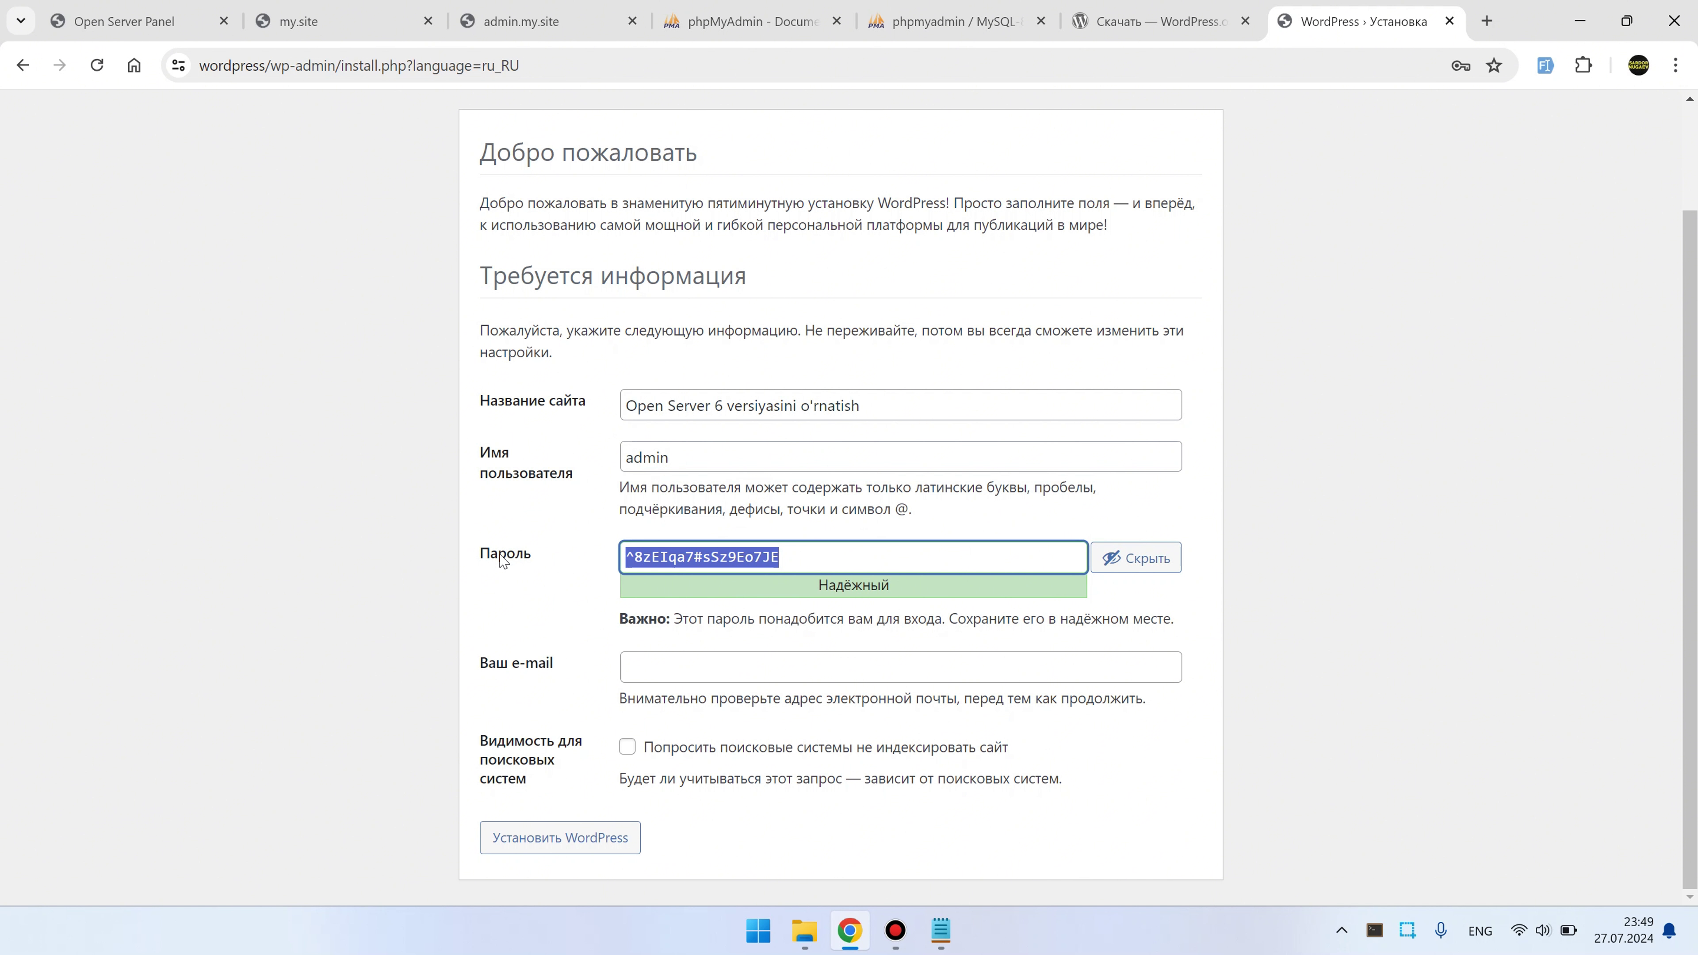
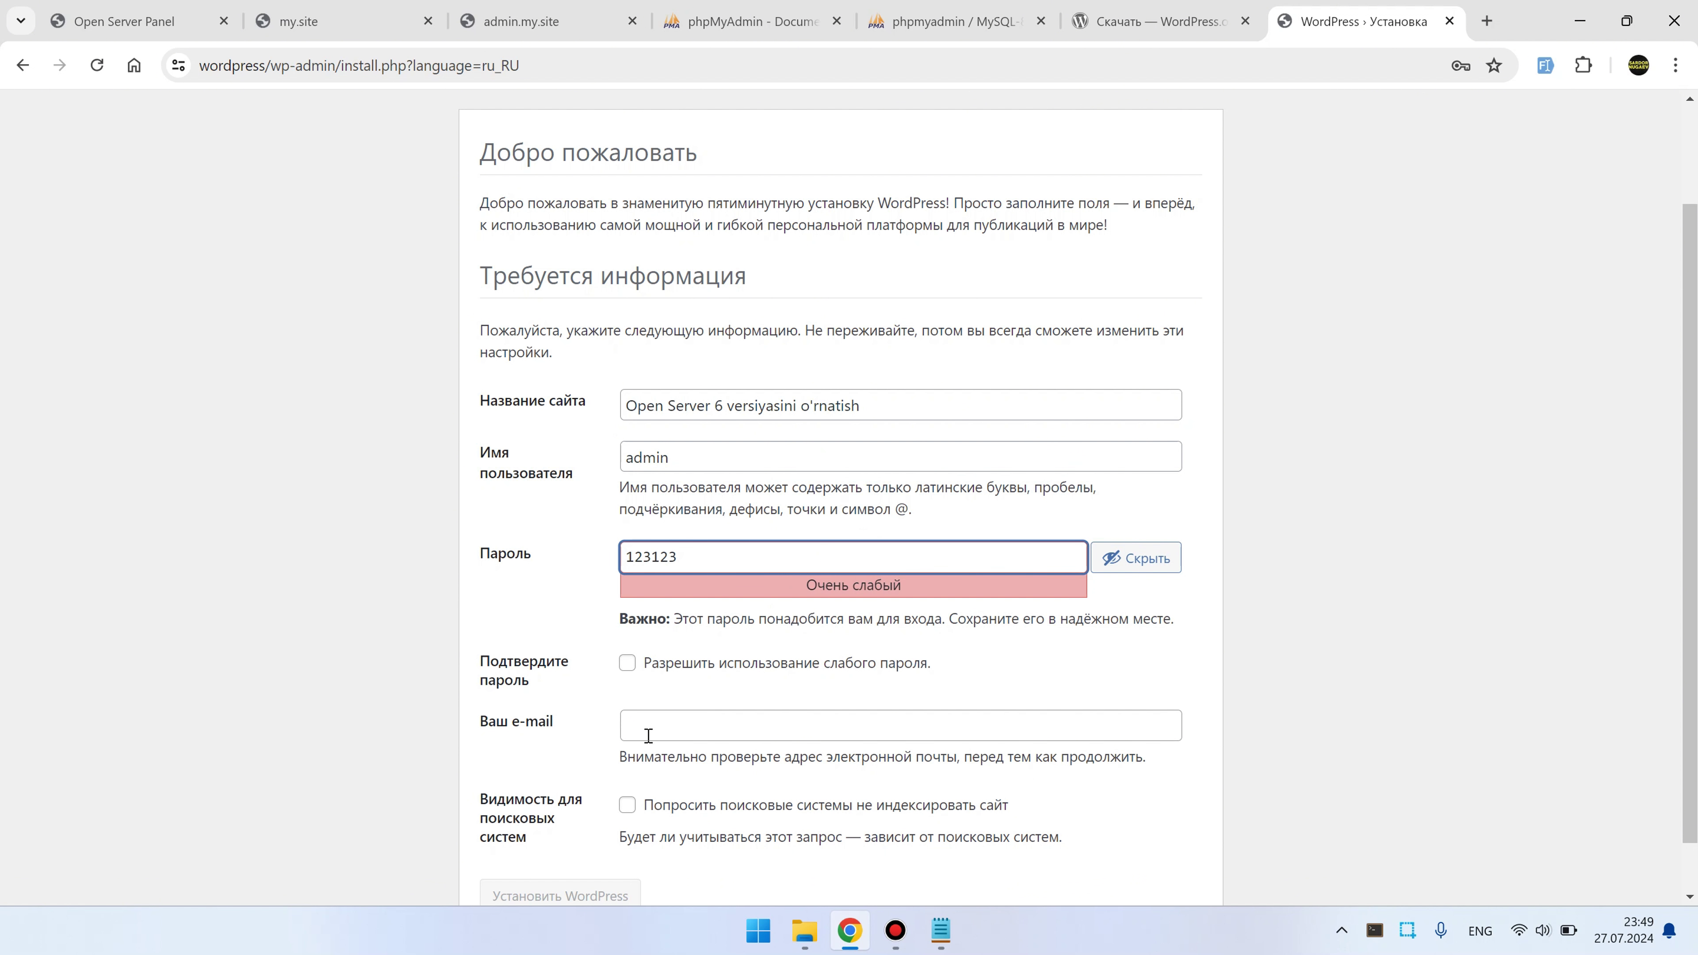
pyautogui.click(686, 669)
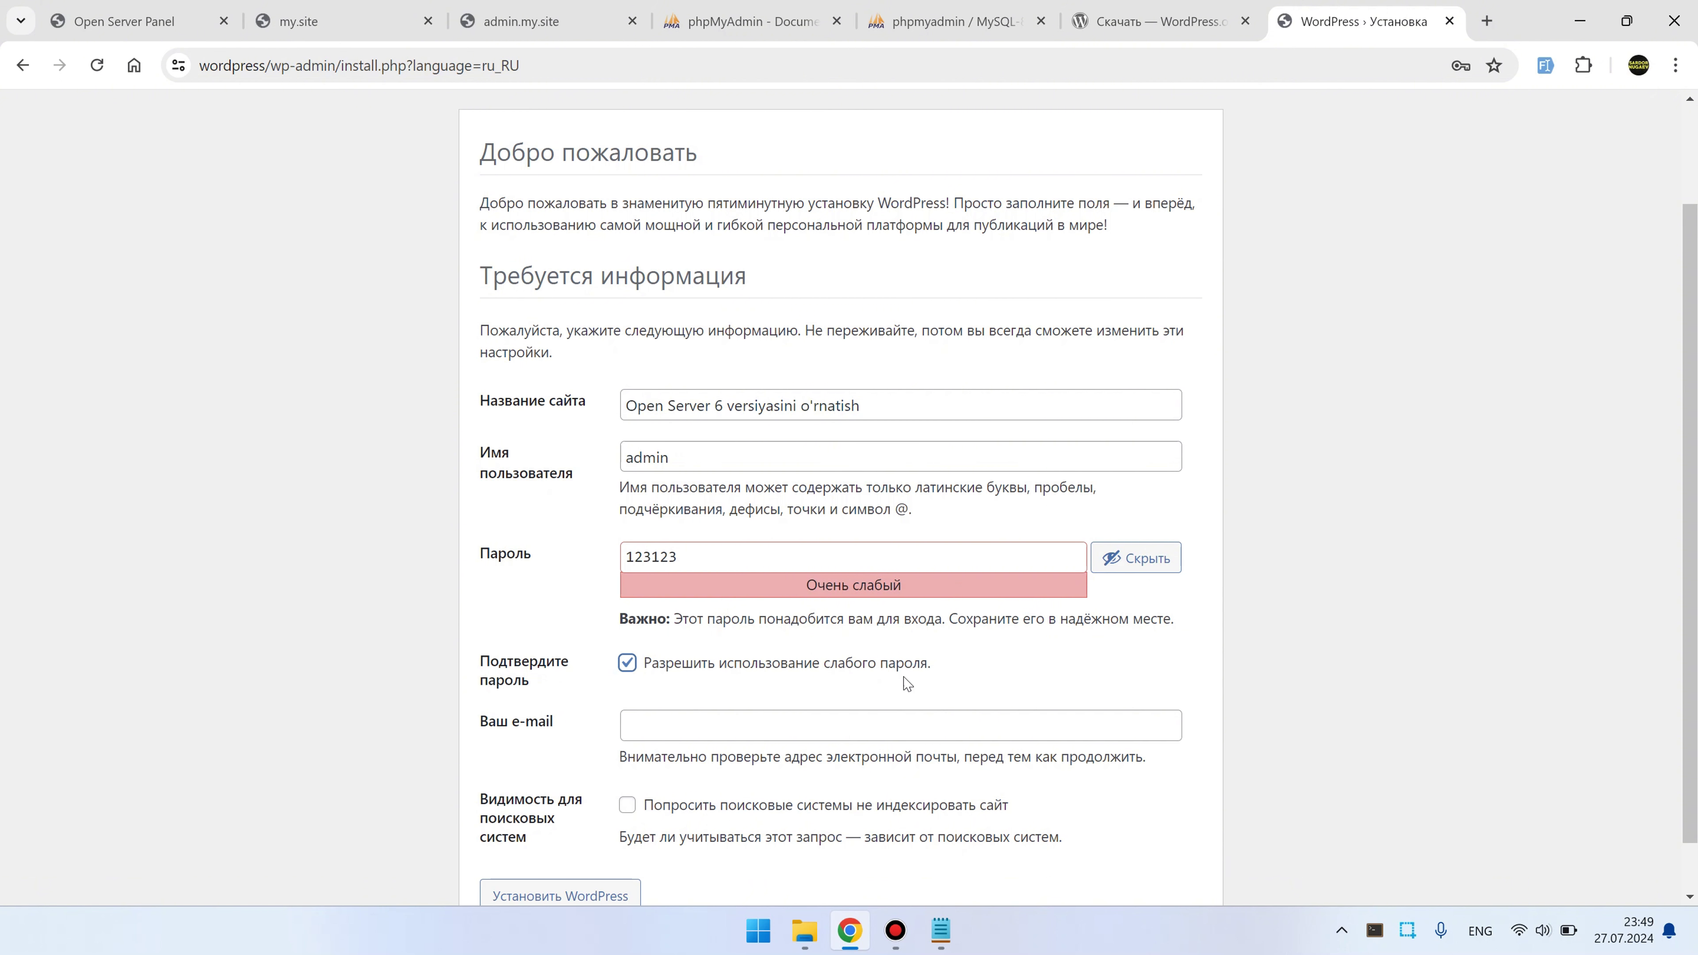
pyautogui.scroll(-1, 896, 685)
pyautogui.click(722, 676)
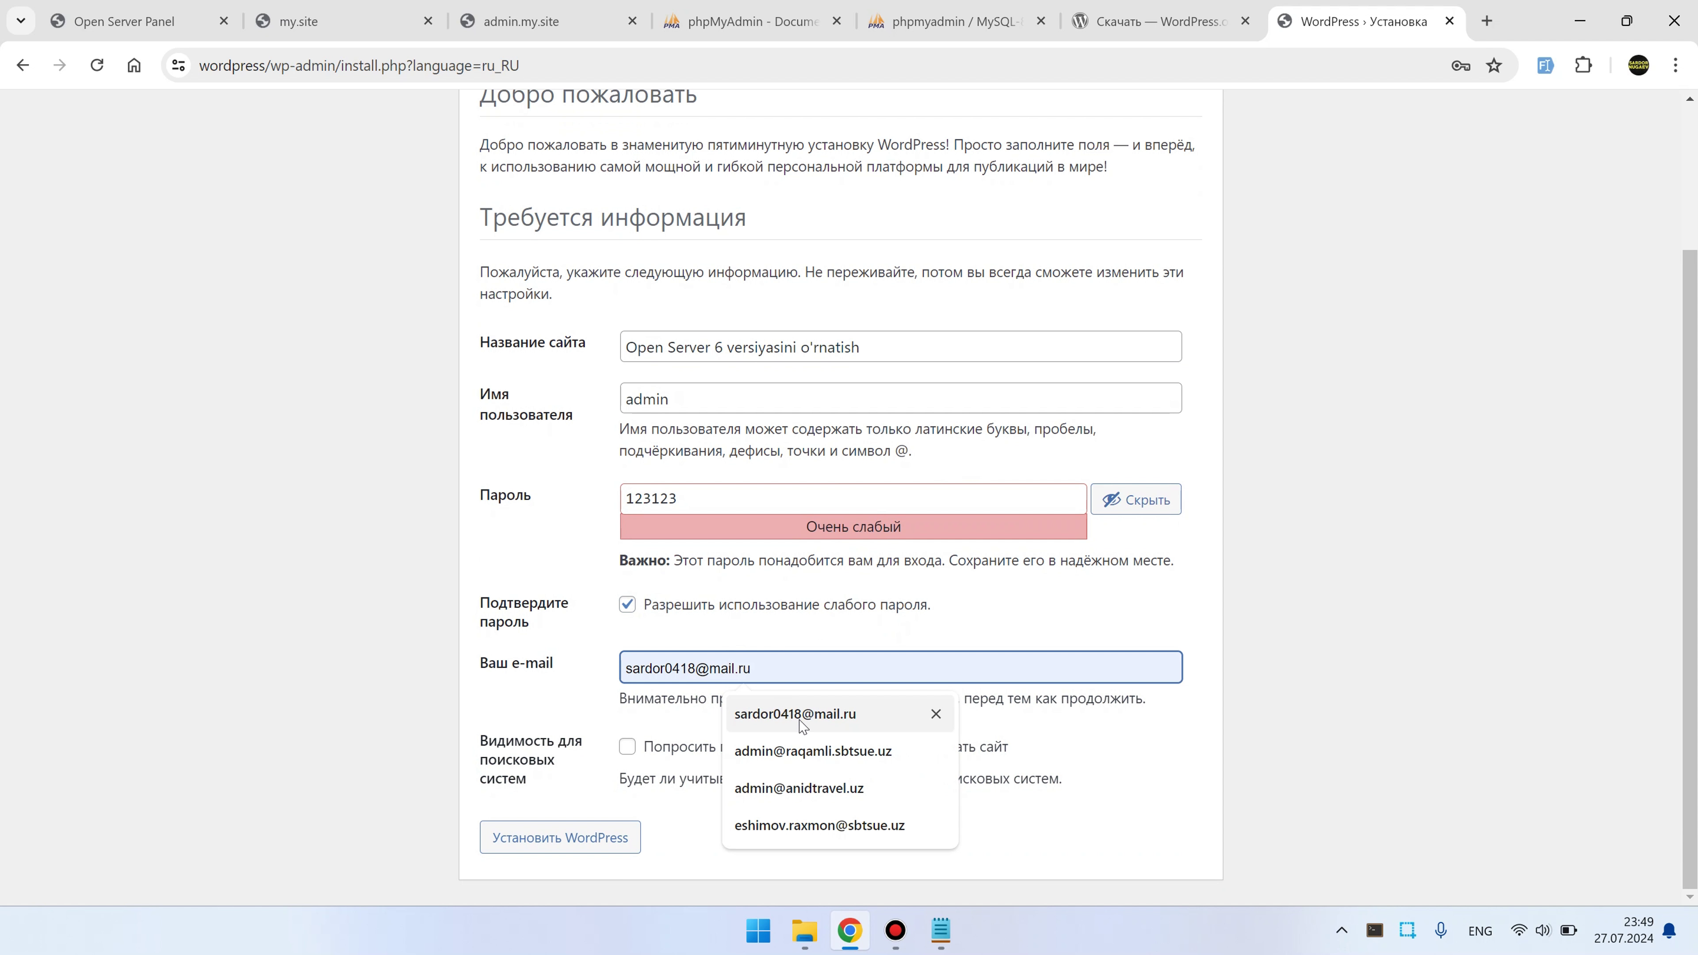
pyautogui.click(769, 713)
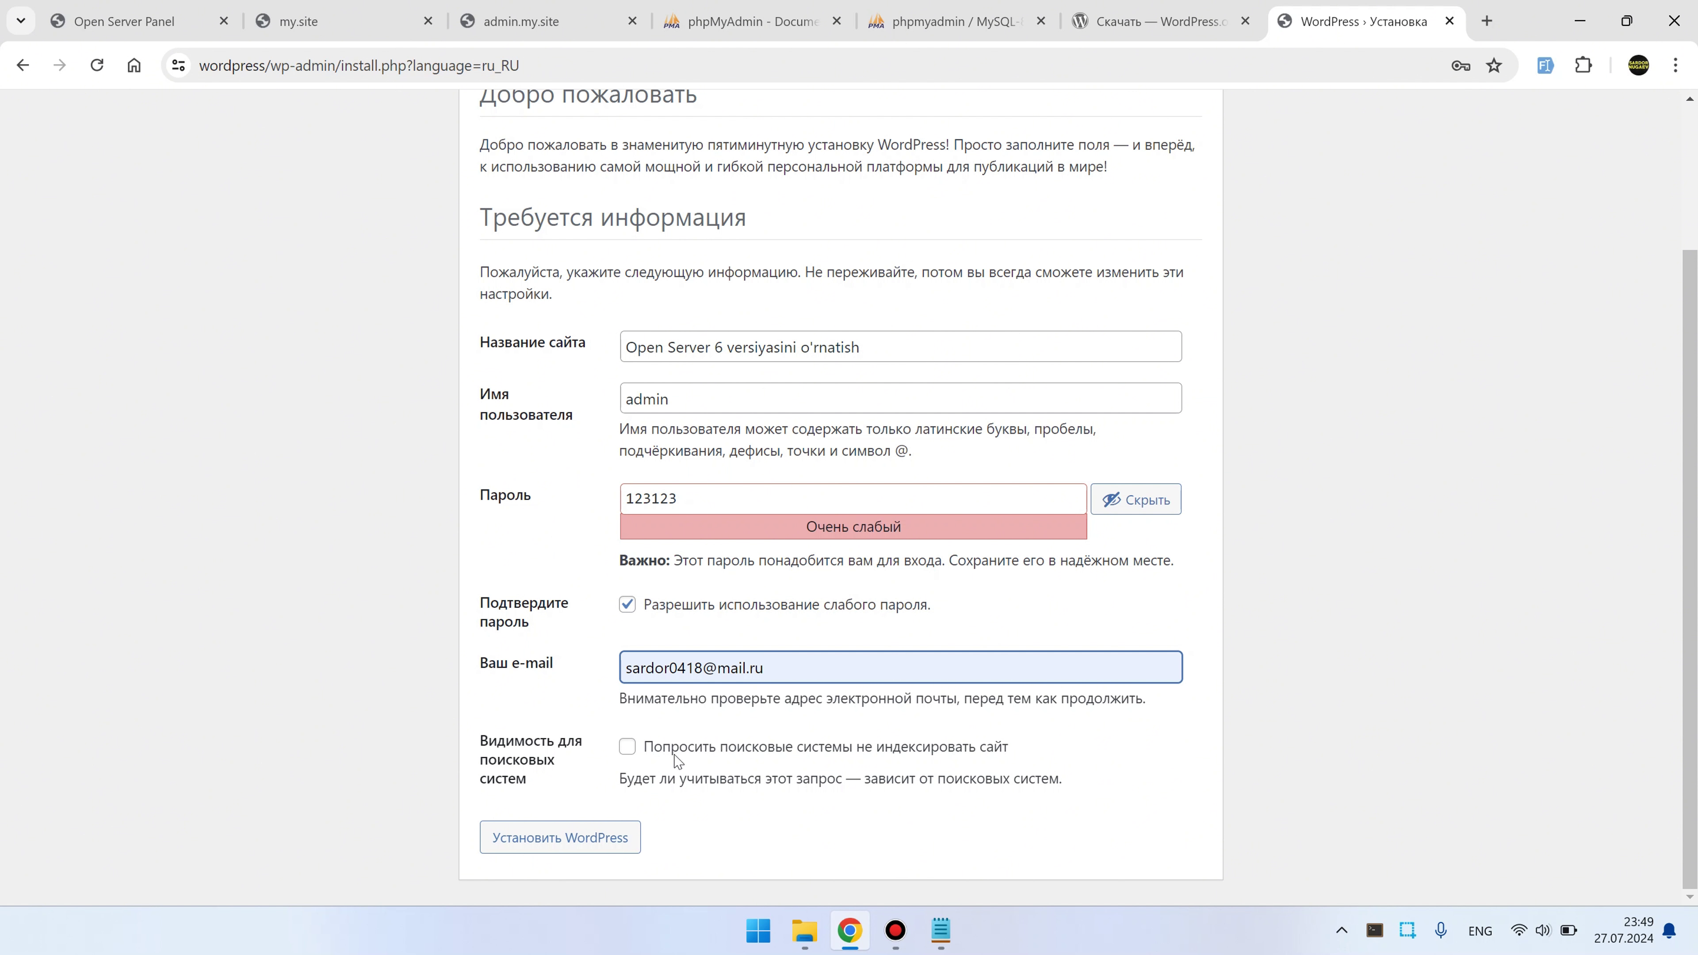
pyautogui.click(580, 846)
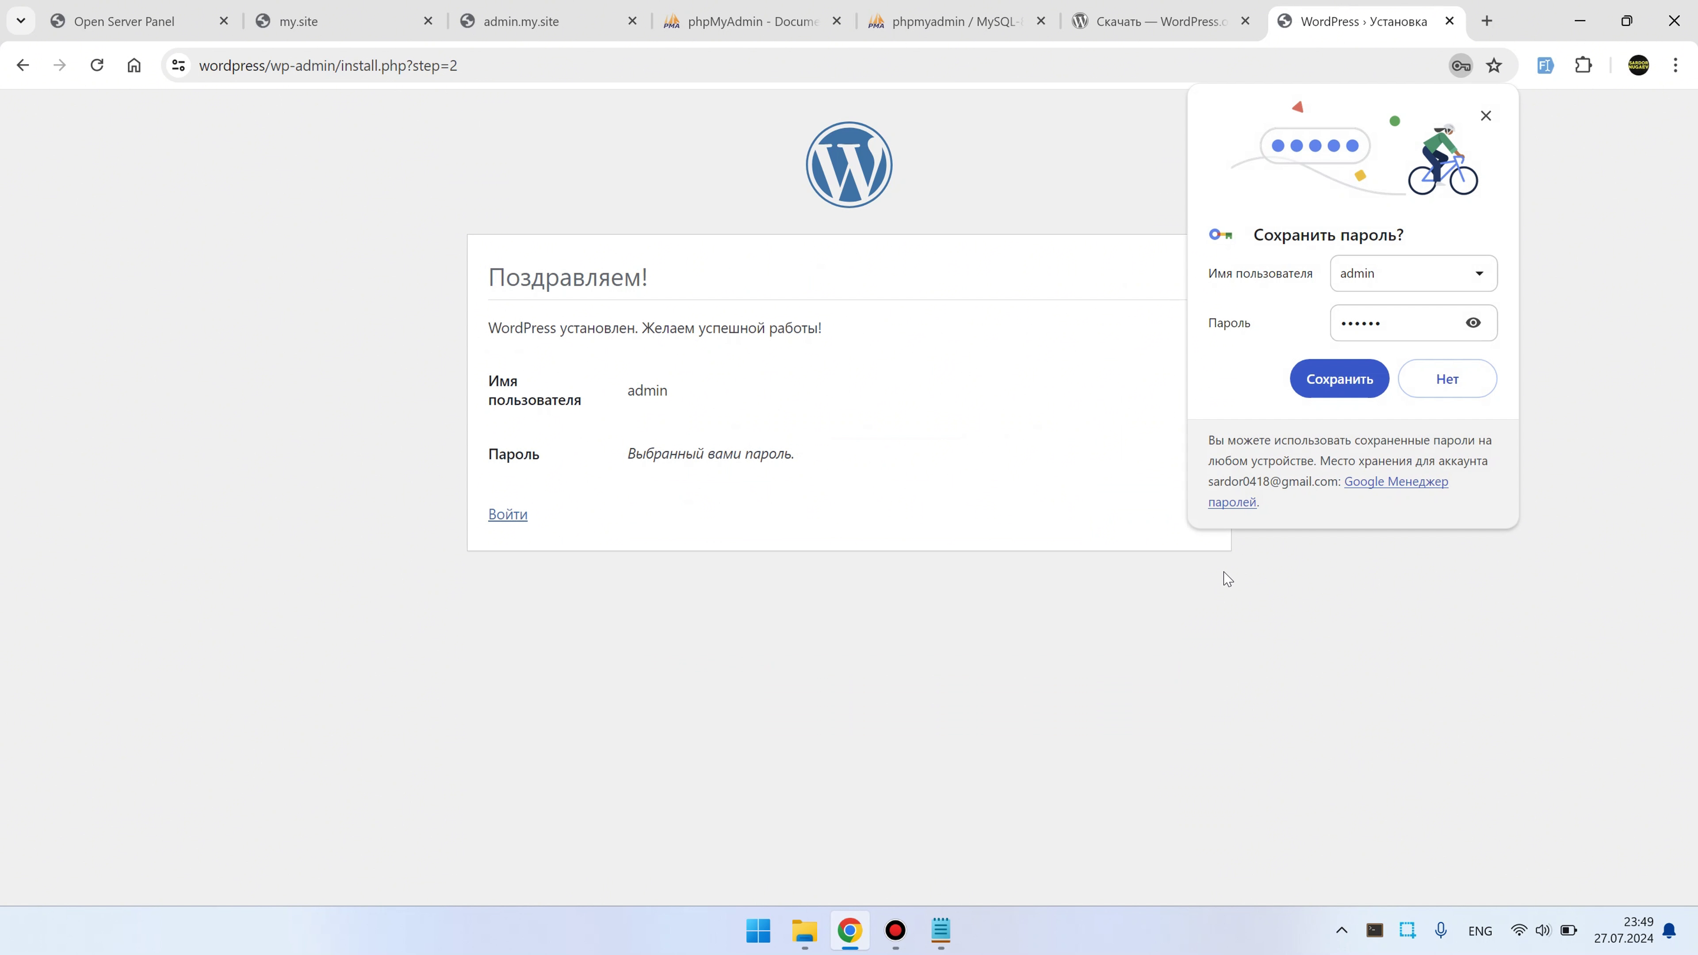
# Decline Chrome's password save, then enter username admin and the administrator password on the WordPress login page
pyautogui.click(1448, 379)
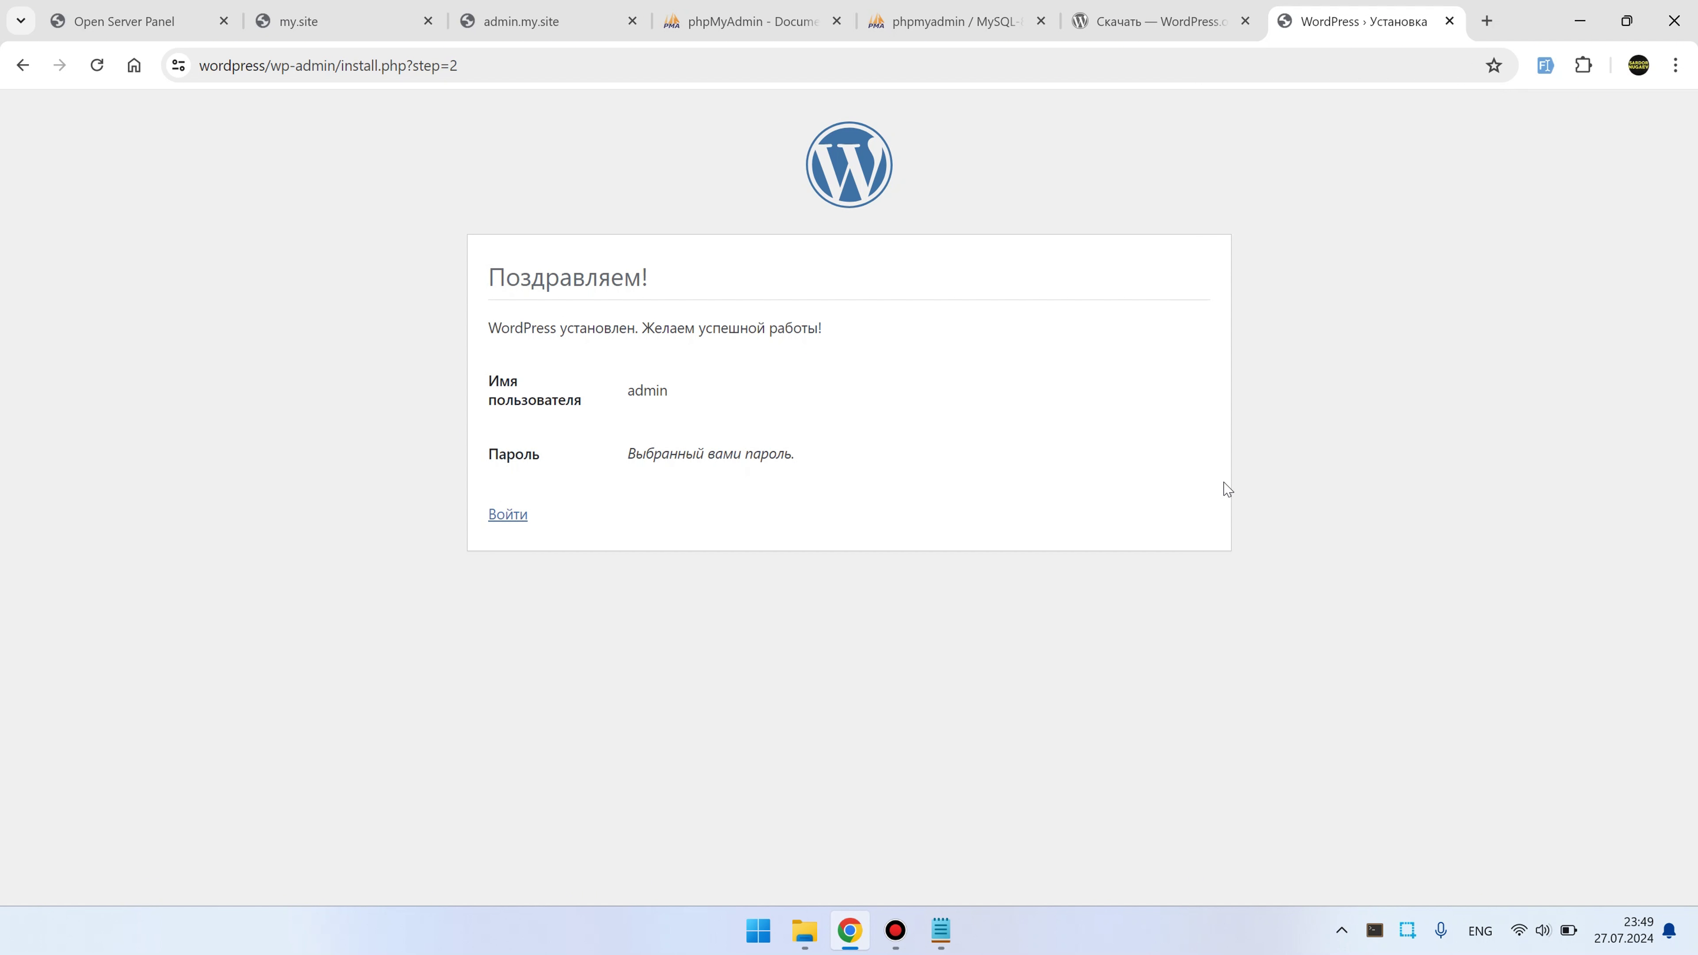
pyautogui.click(515, 519)
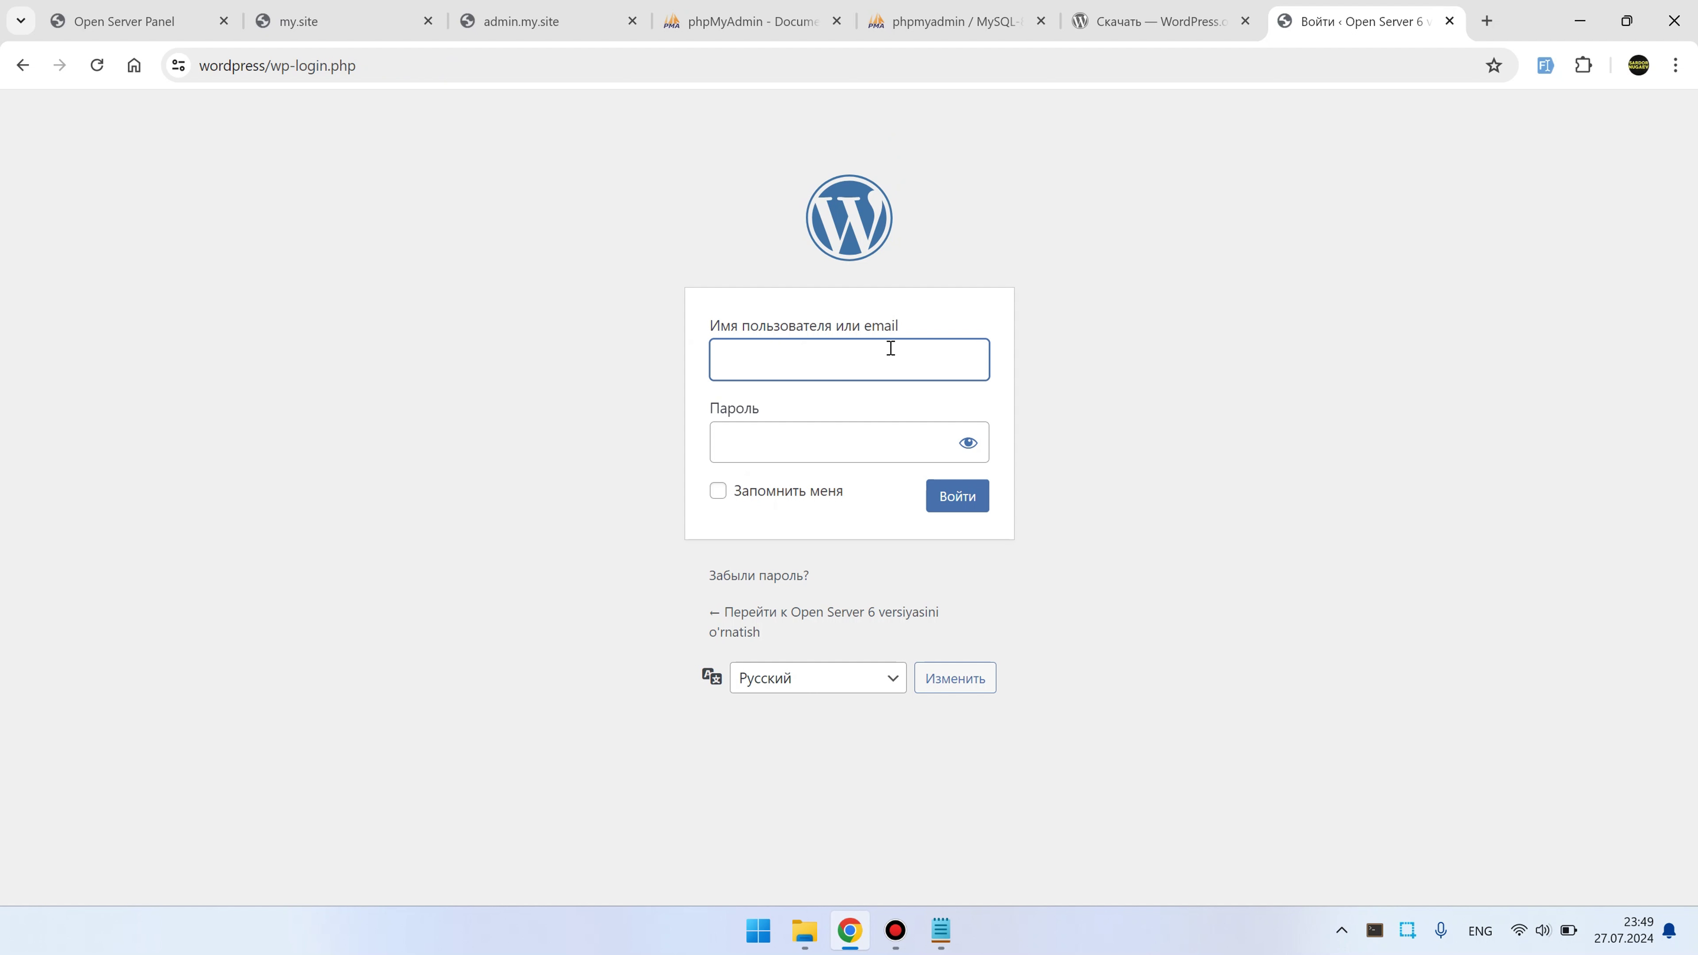
pyautogui.write('admin')
pyautogui.press('Tab')
pyautogui.write('••••••')
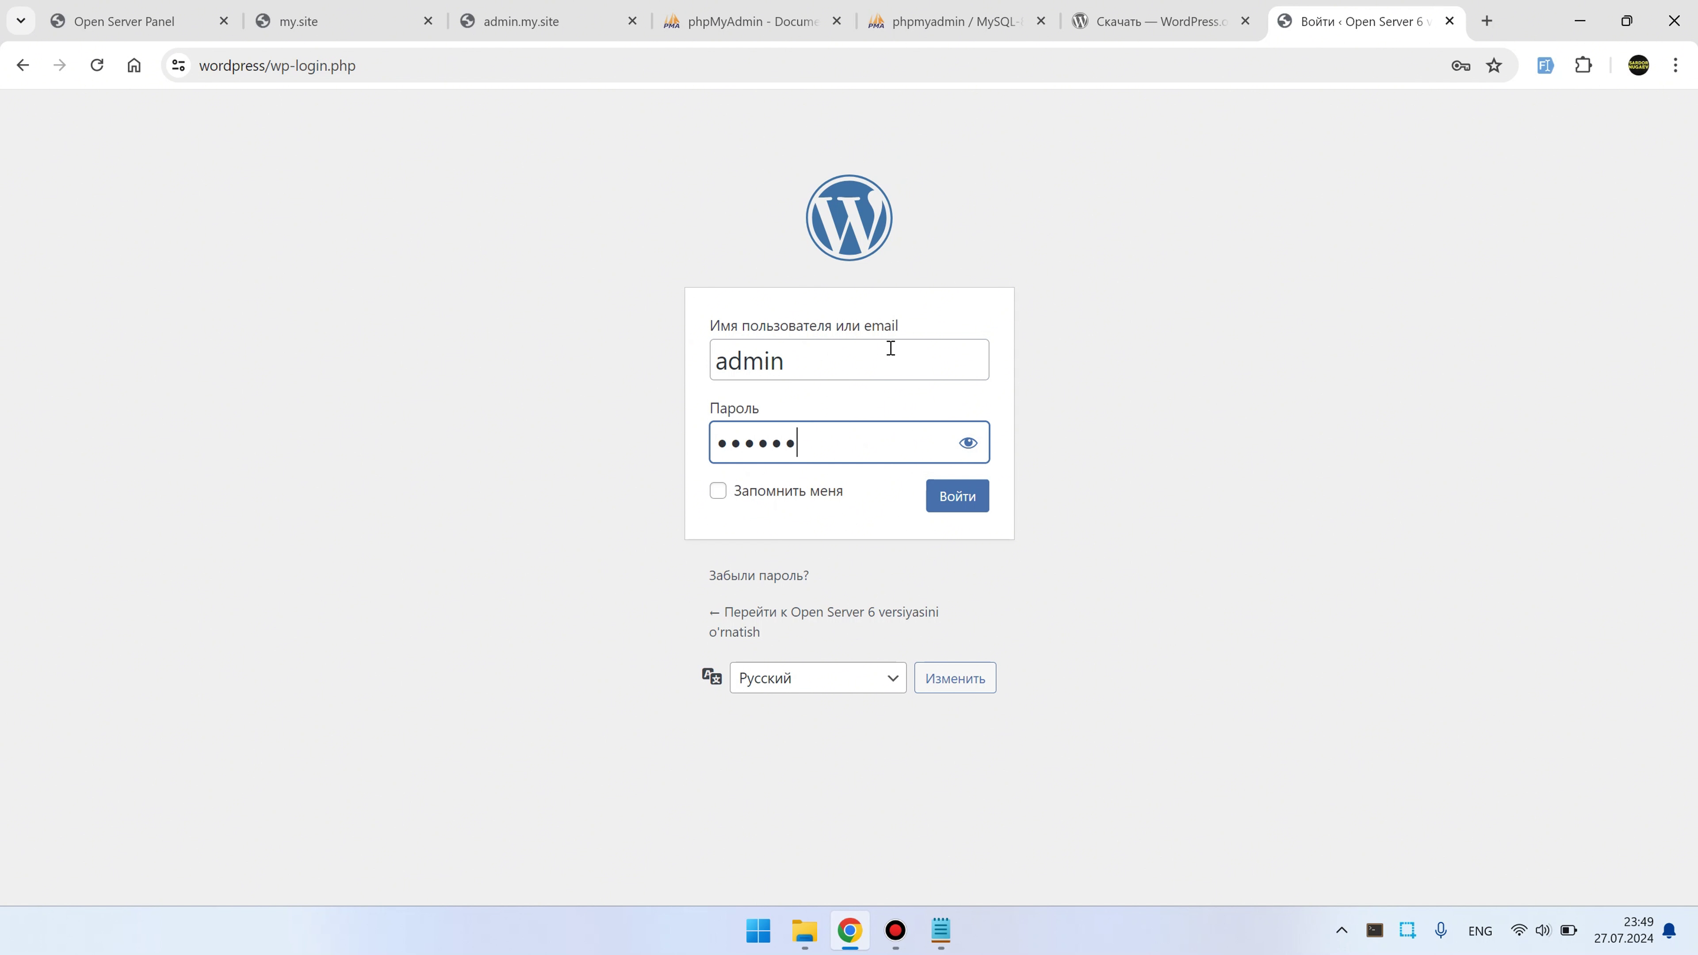
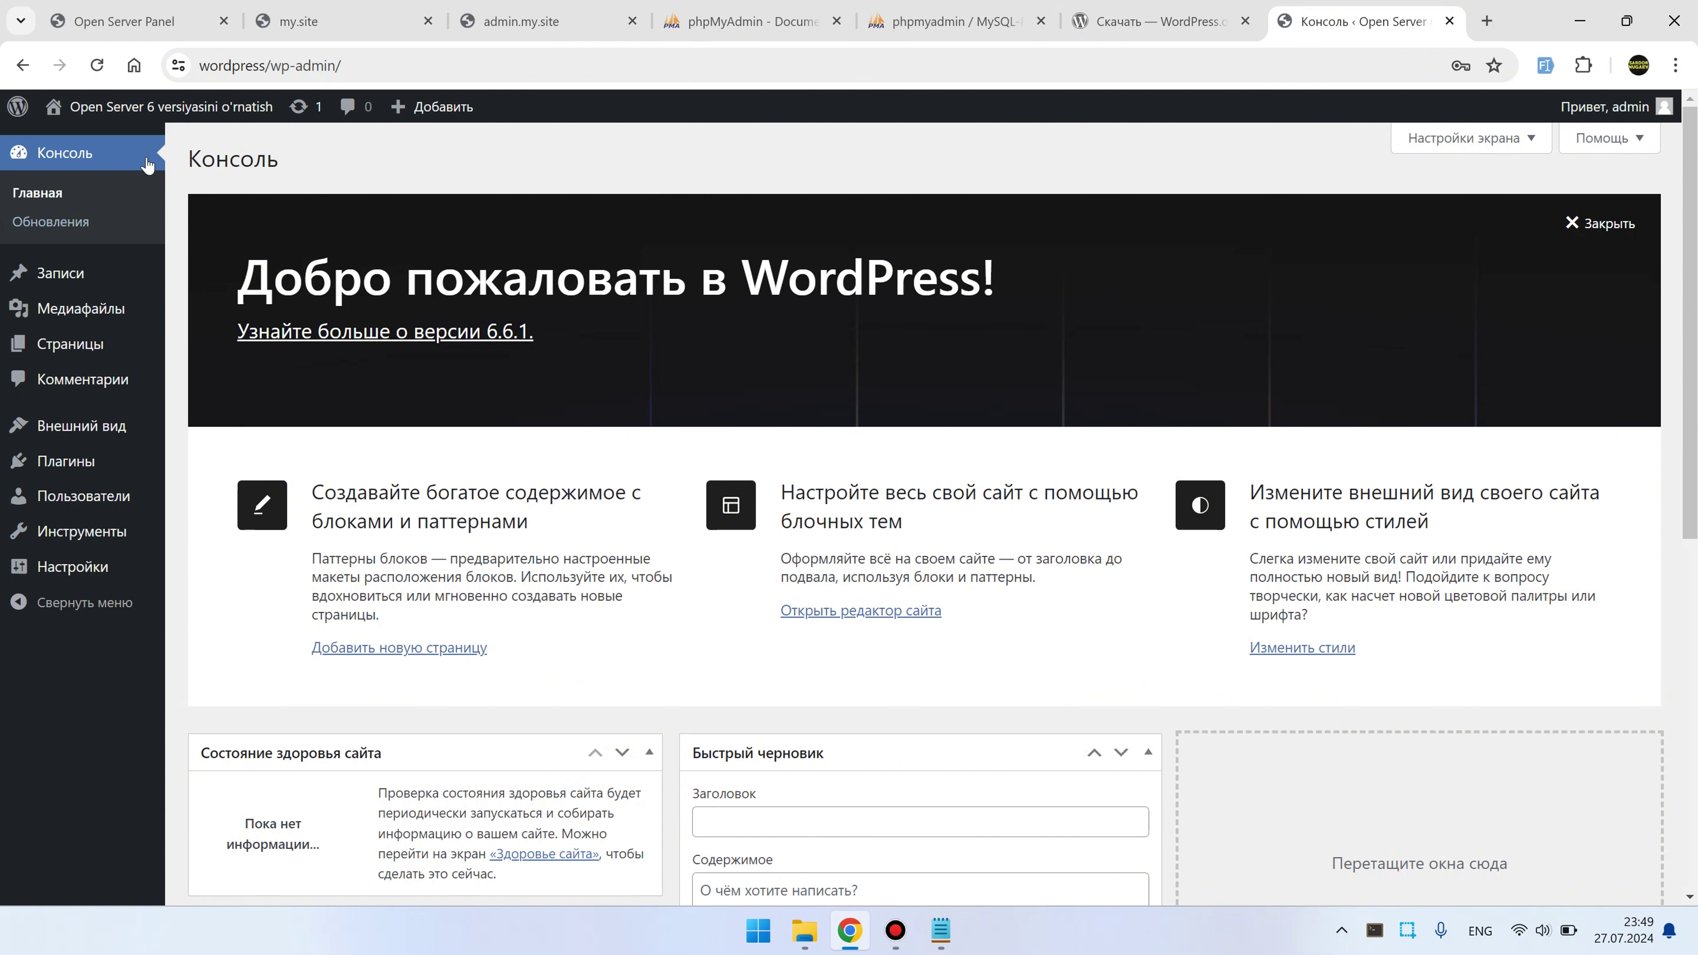
# View the new site's public front page via 'Перейти на сайт' and scroll down the default theme homepage
pyautogui.click(133, 138)
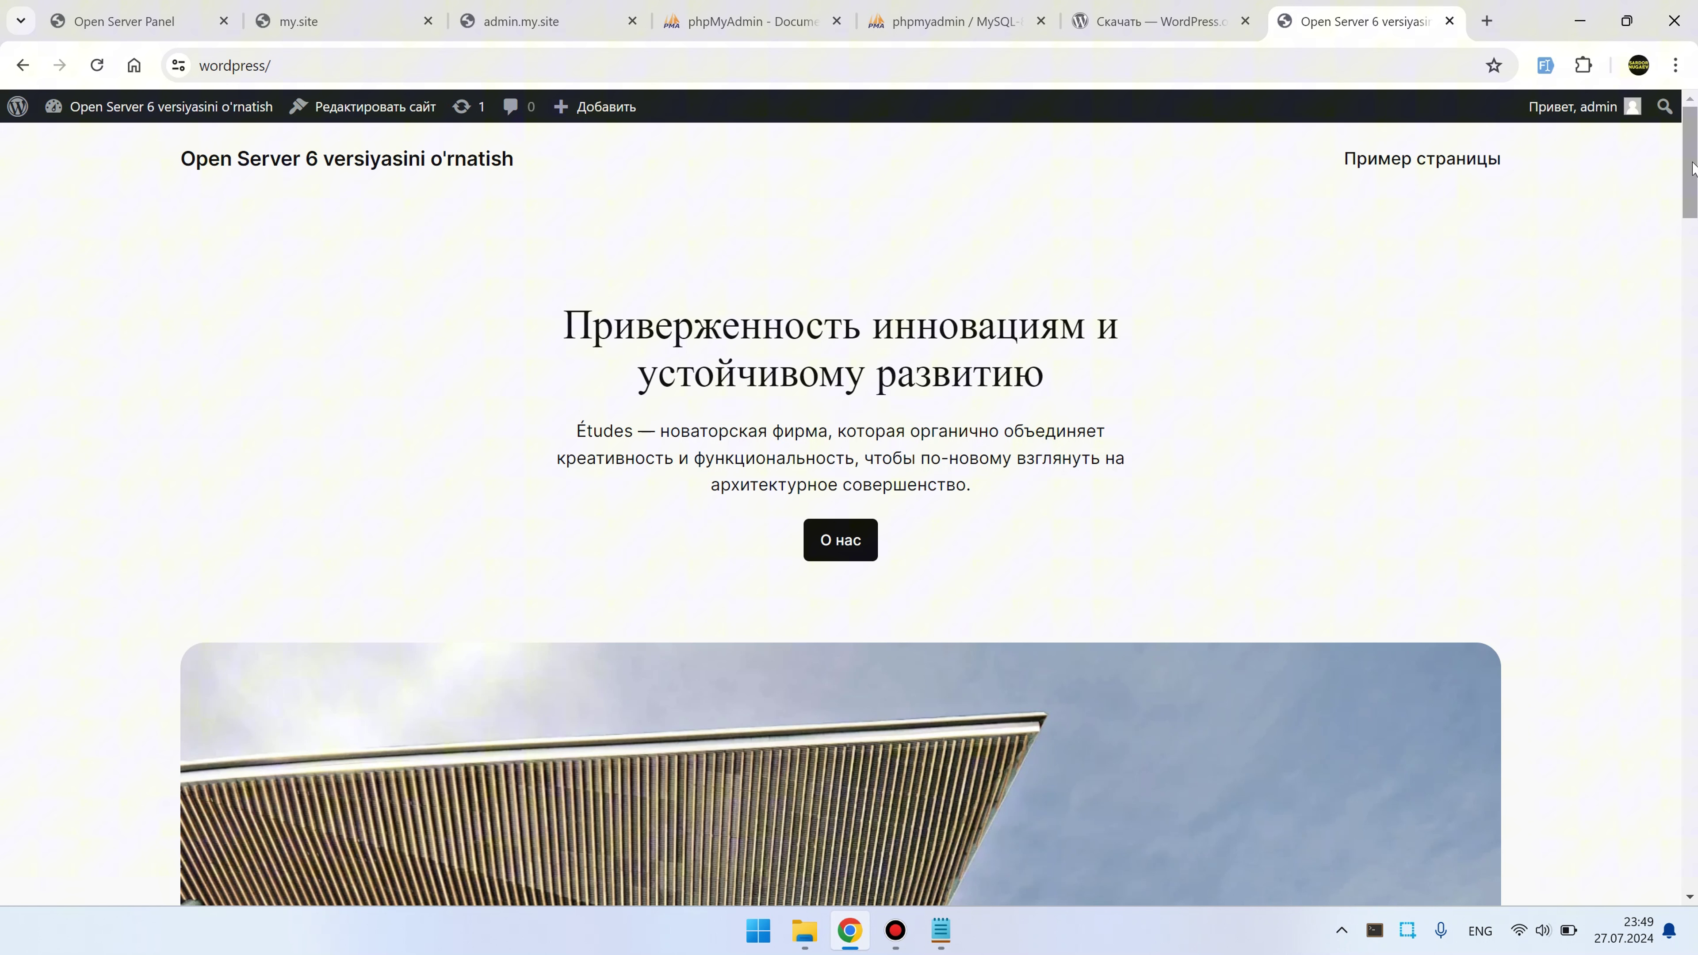
pyautogui.moveTo(1693, 167); pyautogui.dragTo(1557, 513)
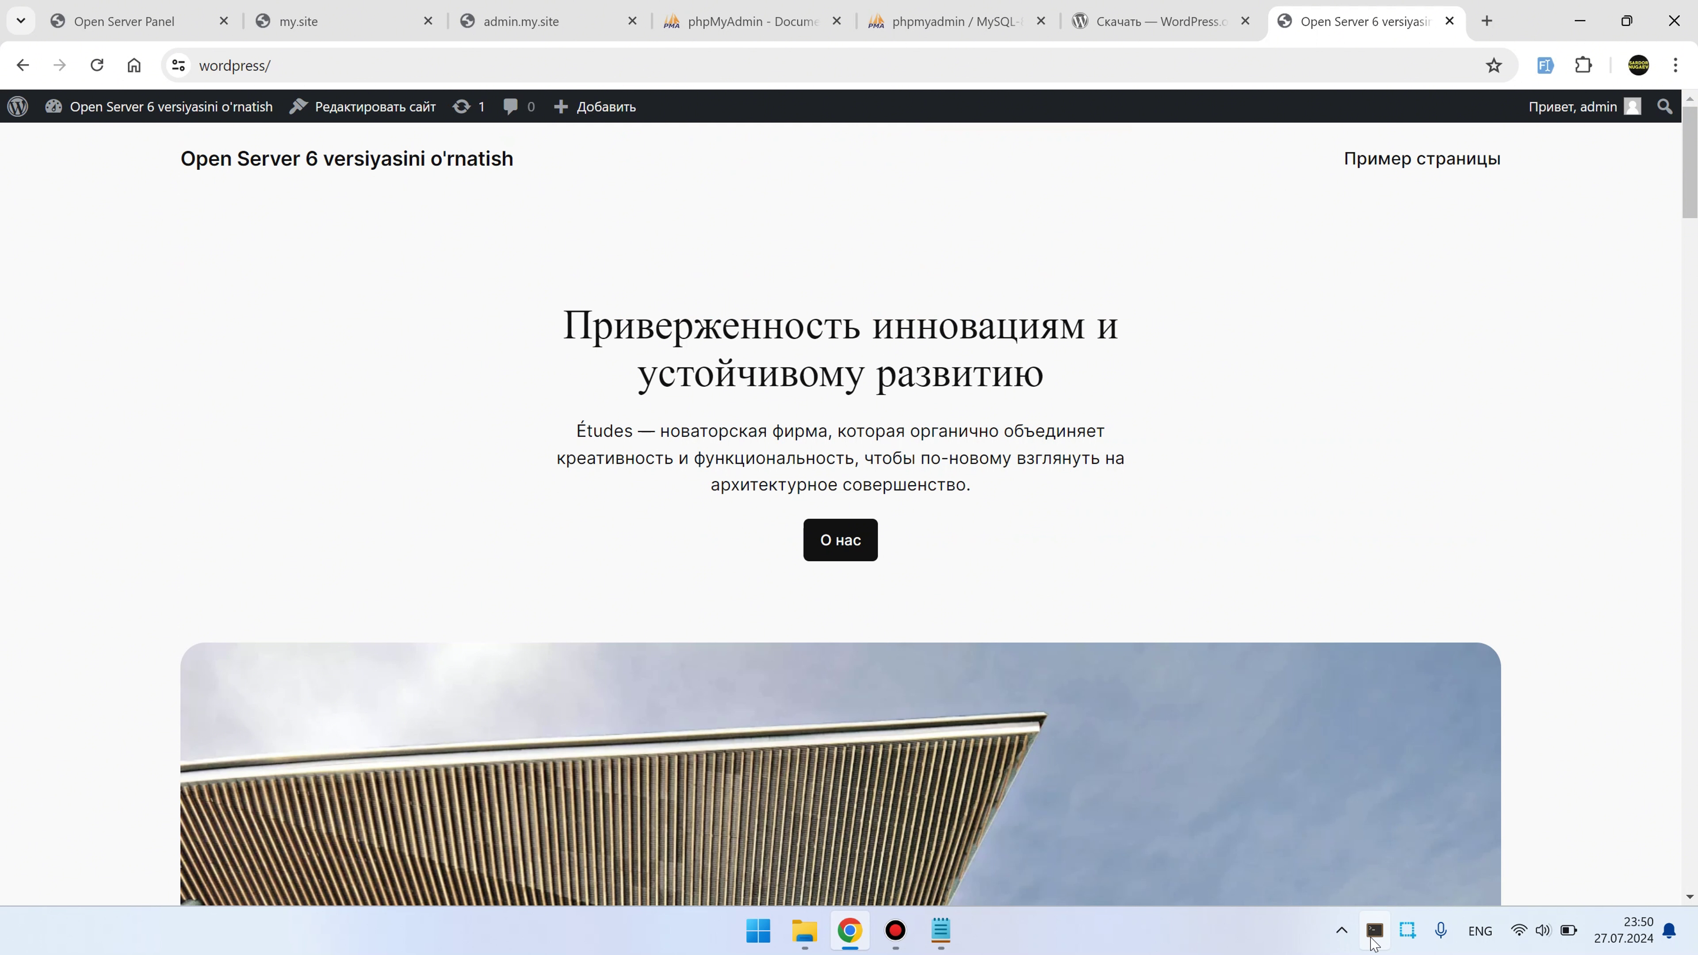
pyautogui.click(1373, 930)
pyautogui.moveTo(1464, 815)
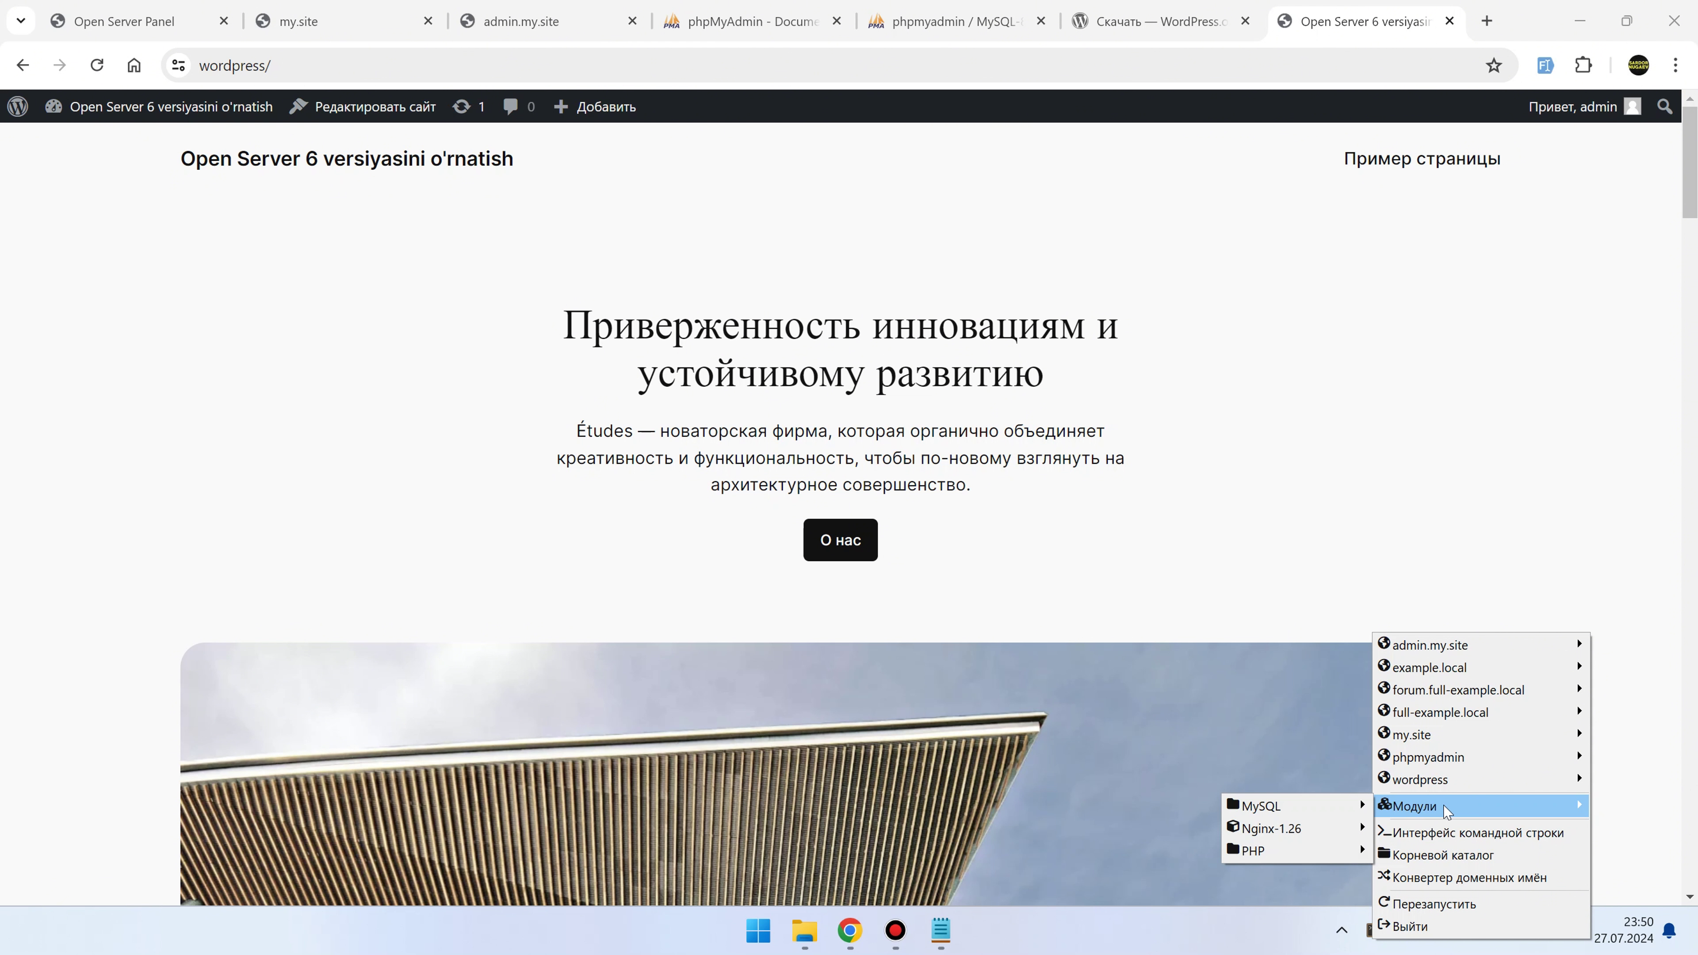
pyautogui.moveTo(1270, 806)
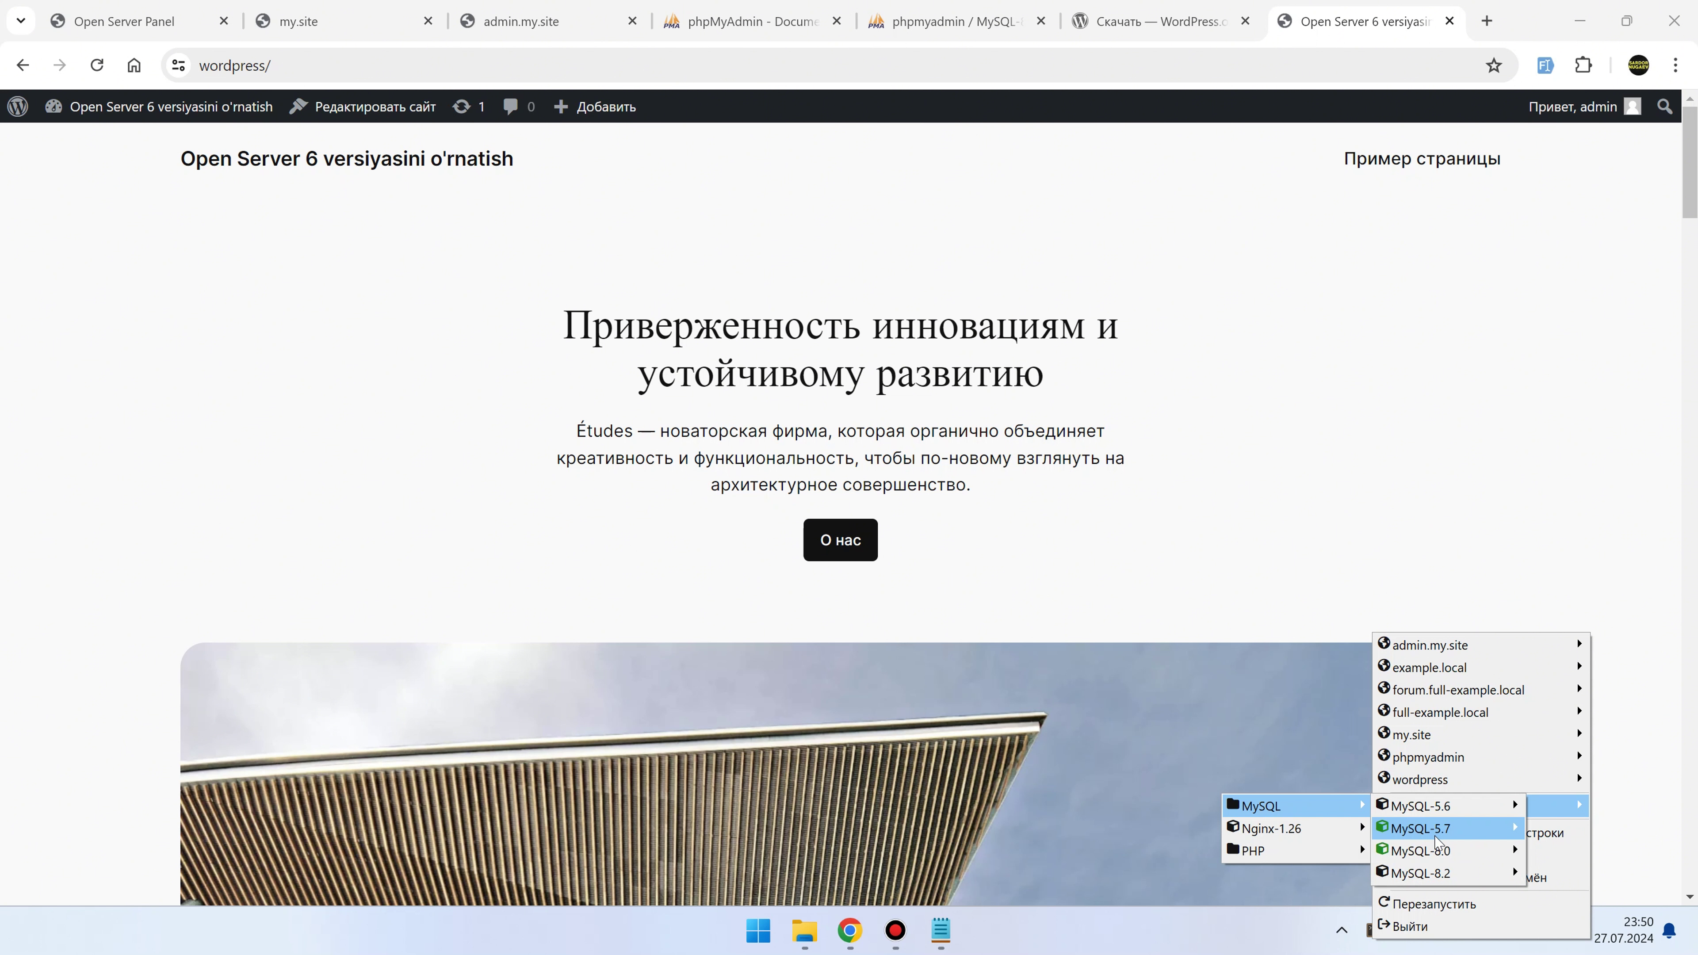
pyautogui.moveTo(1290, 854)
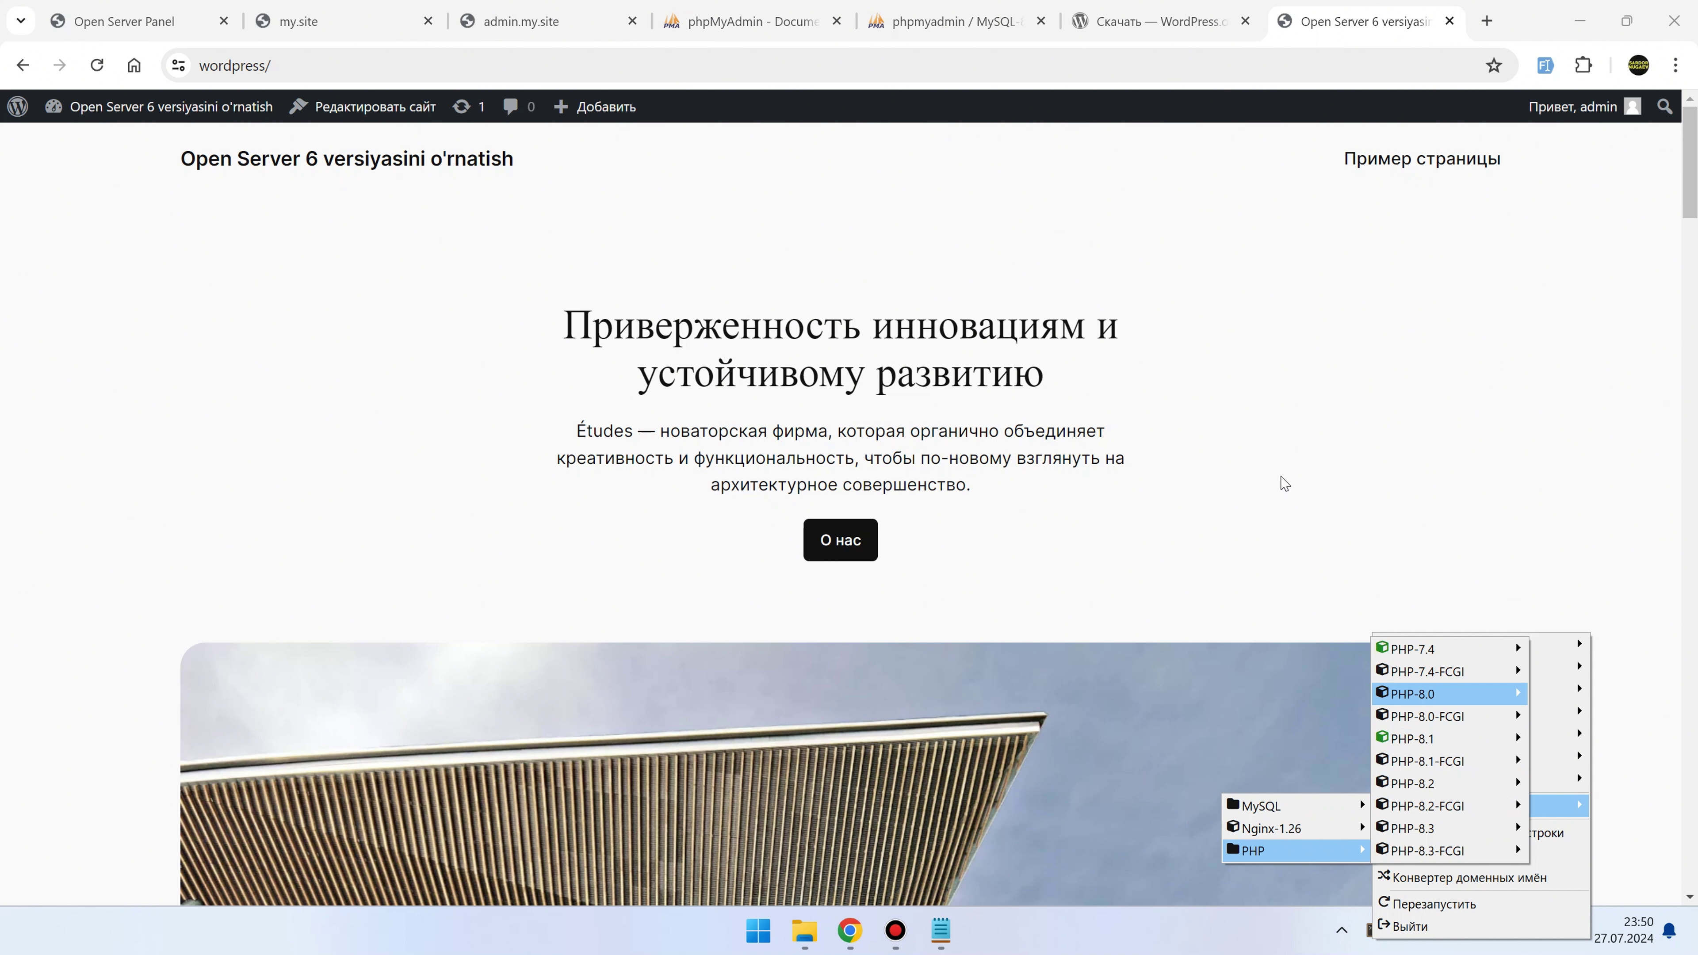
pyautogui.click(1290, 357)
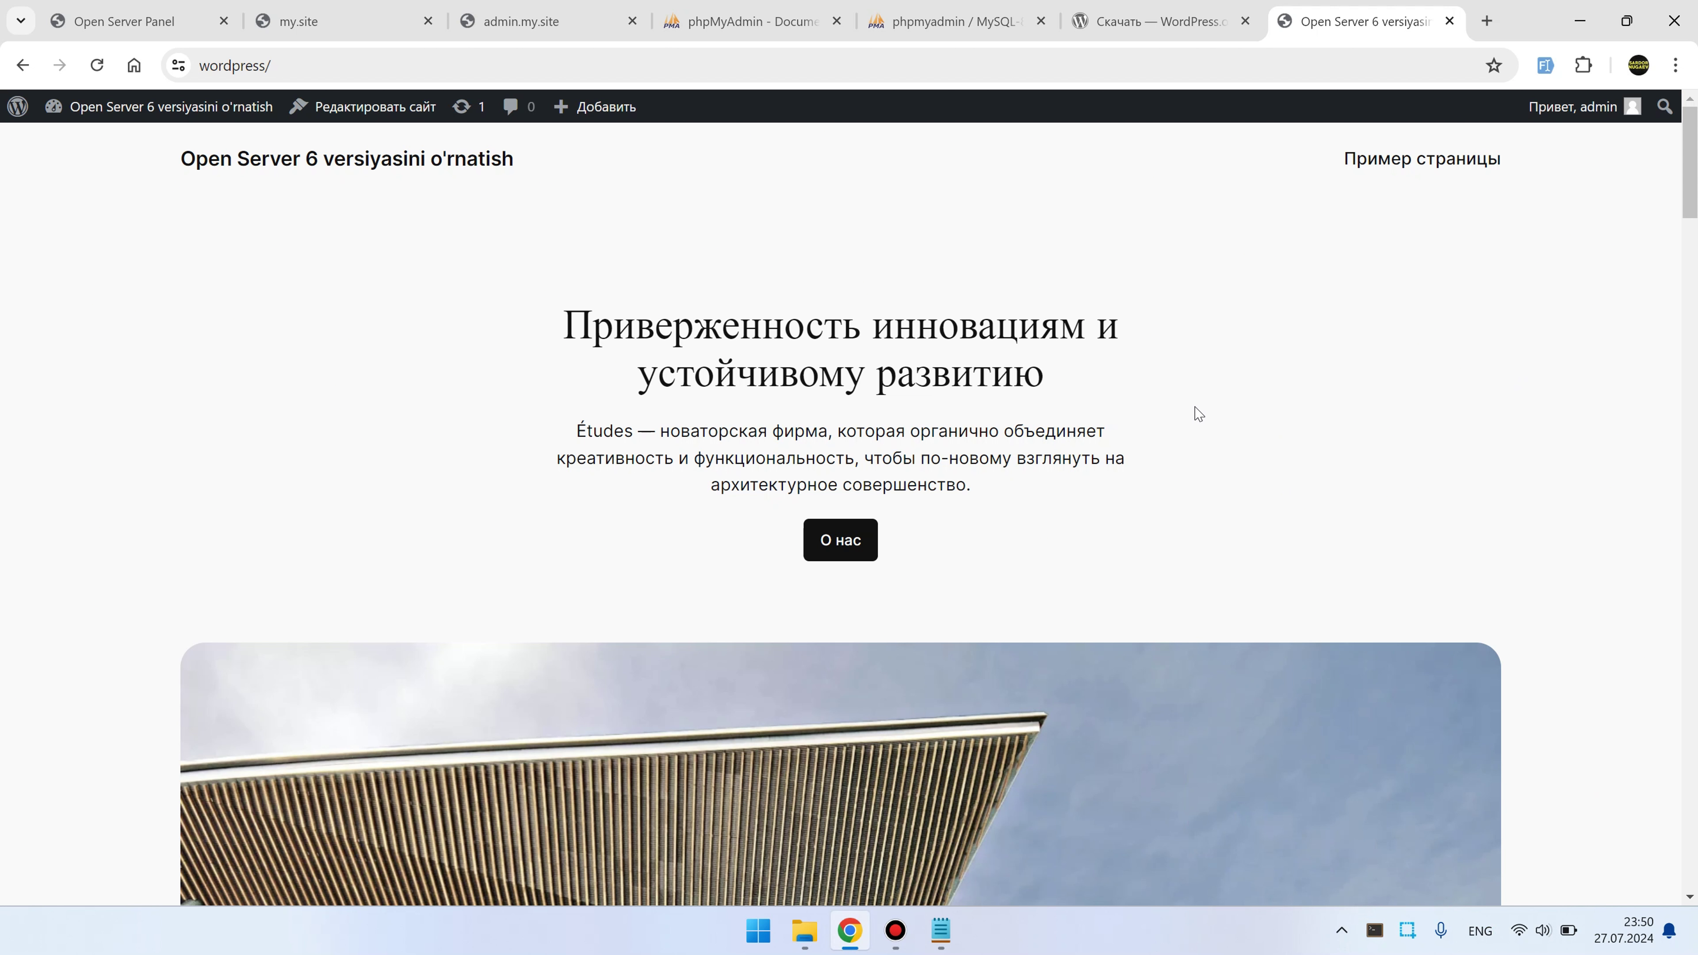
pyautogui.moveTo(562, 324); pyautogui.dragTo(1066, 378)
pyautogui.click(1058, 381)
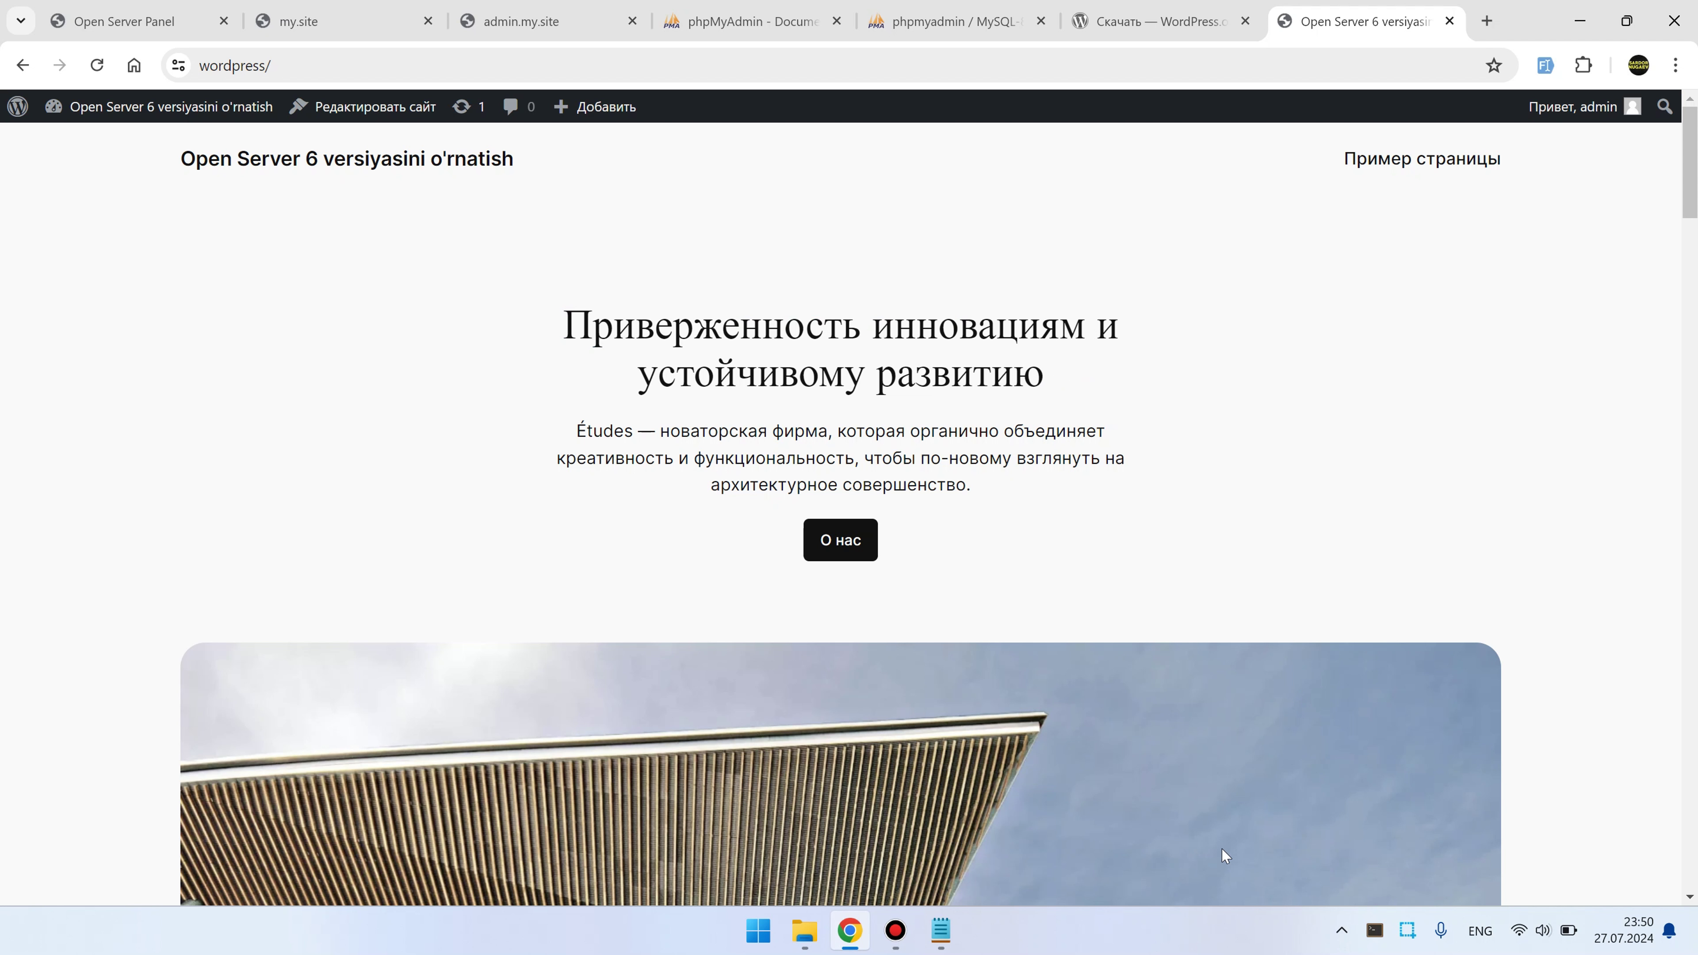